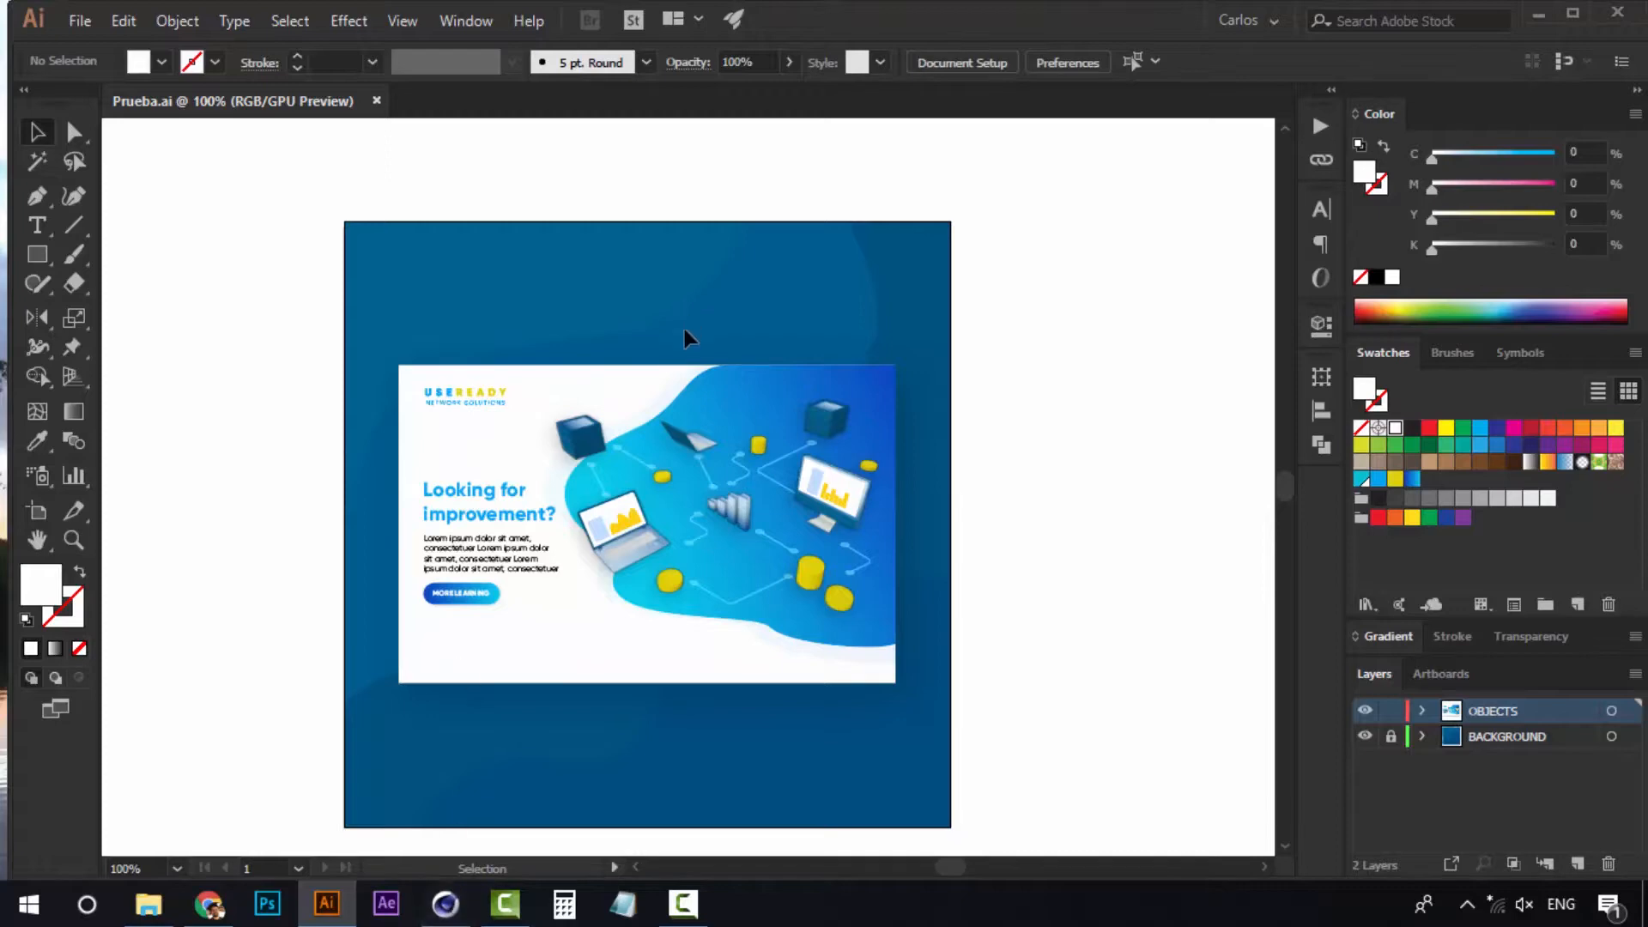
Examine the device illustrations in the Prueba.ai banner in Illustrator alongside the empty Cinema 4D scene
alt+scroll(742, 481, up, 1)
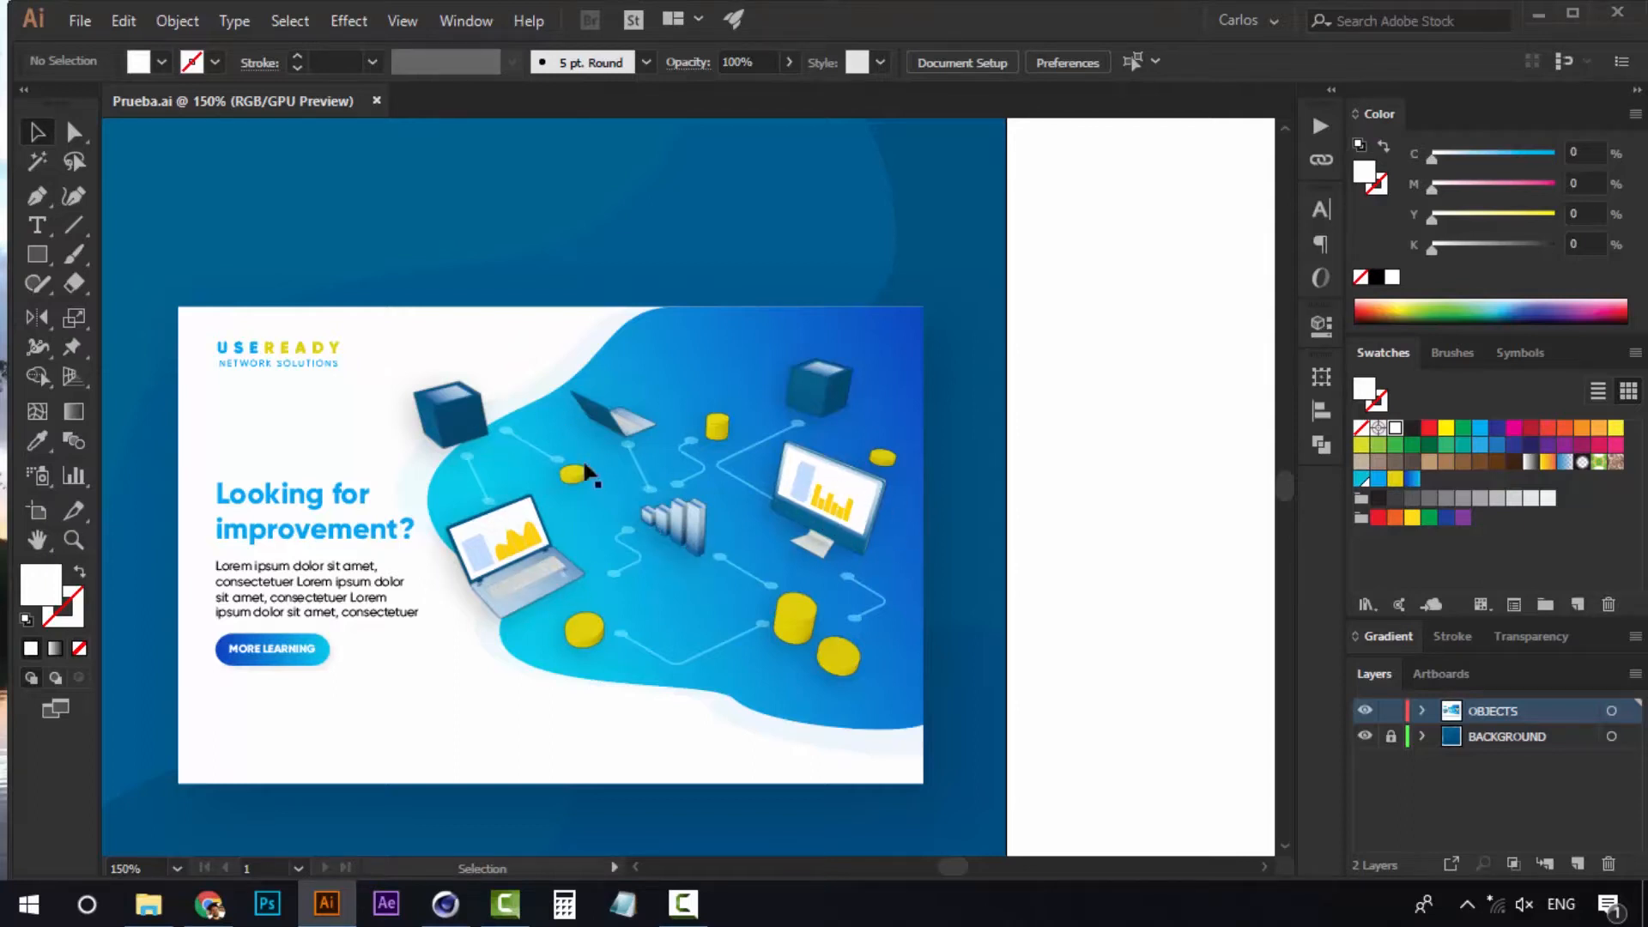
ctrl+scroll(360, 511, left, 2)
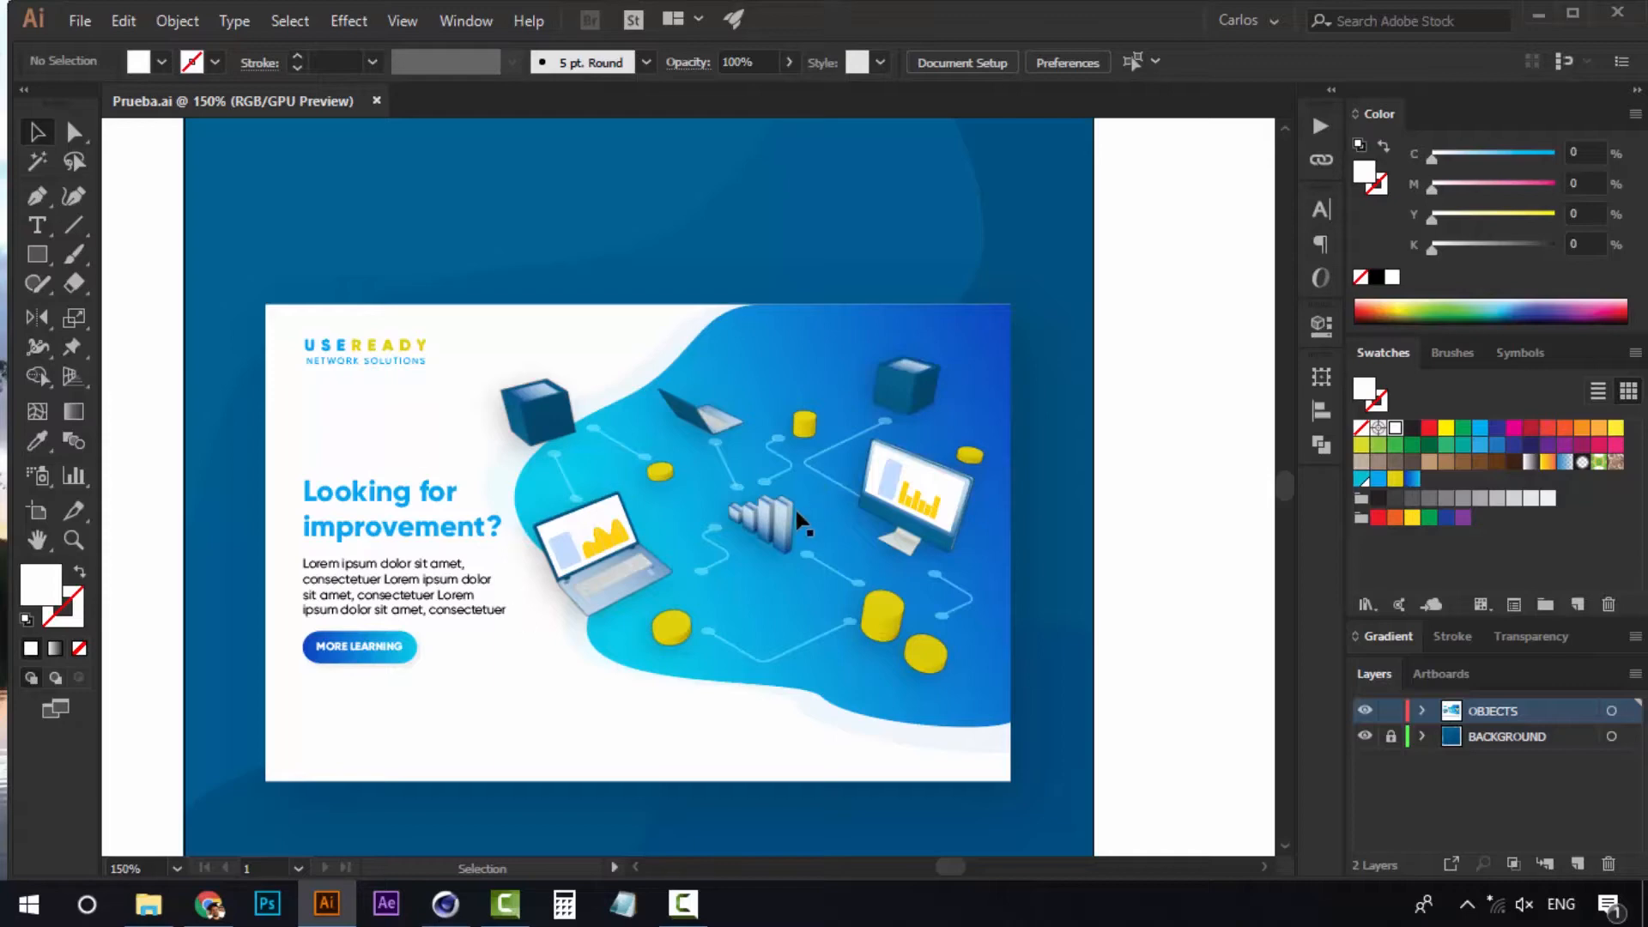
click(443, 905)
alt+drag(587, 301, 565, 335)
scroll(576, 348, down, 10)
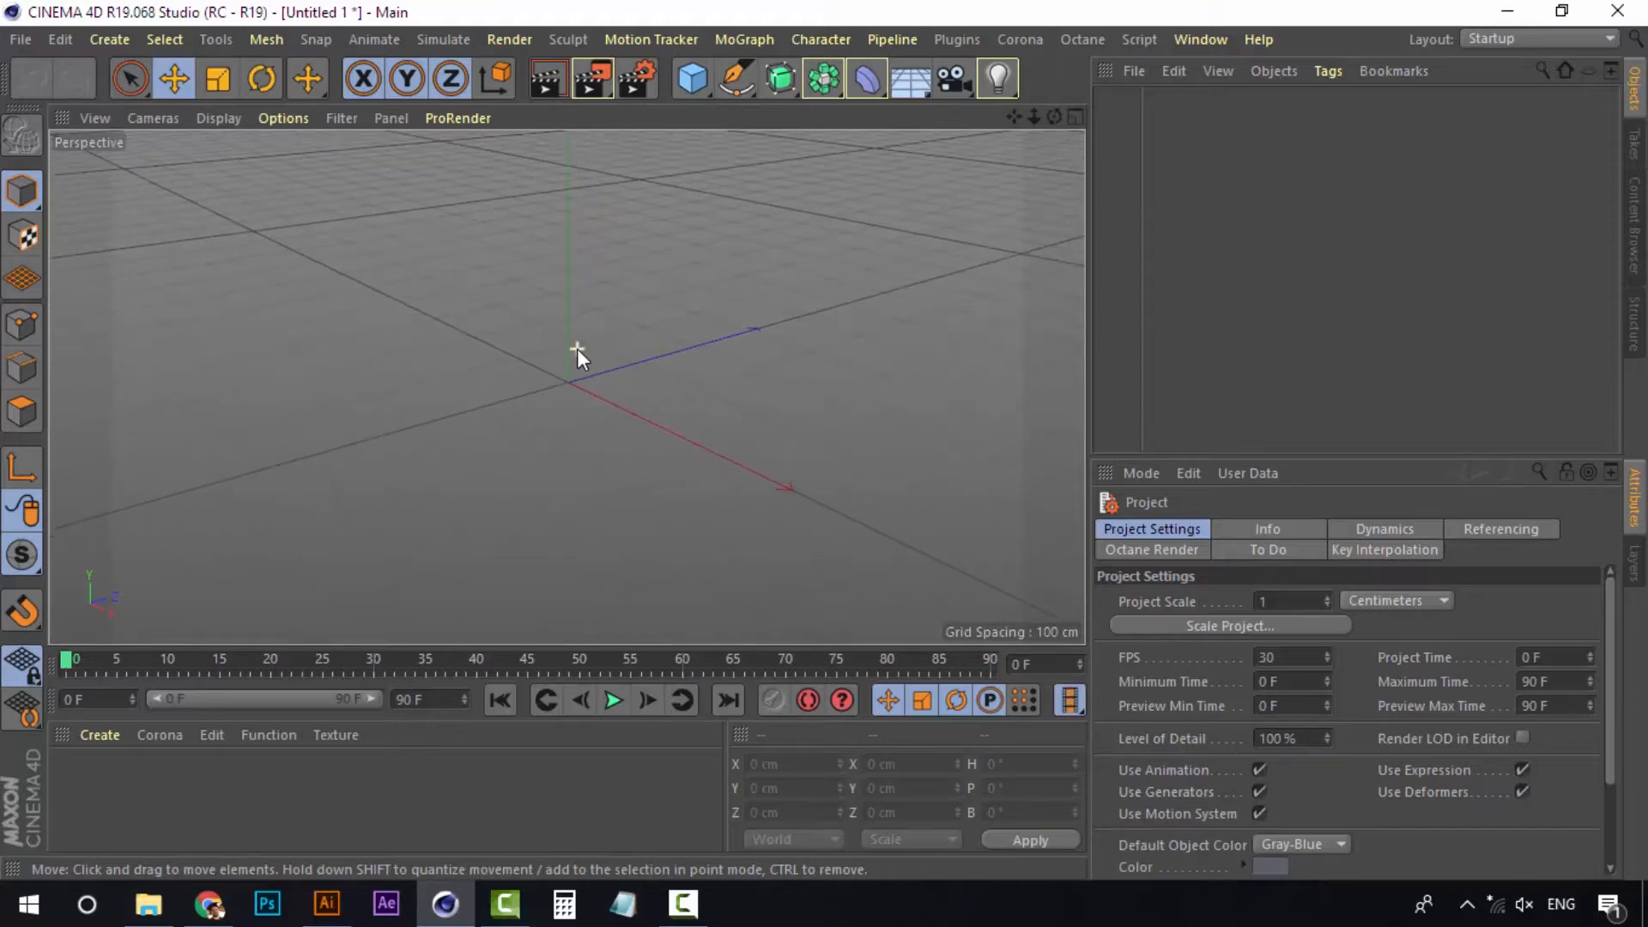
scroll(577, 348, up, 3)
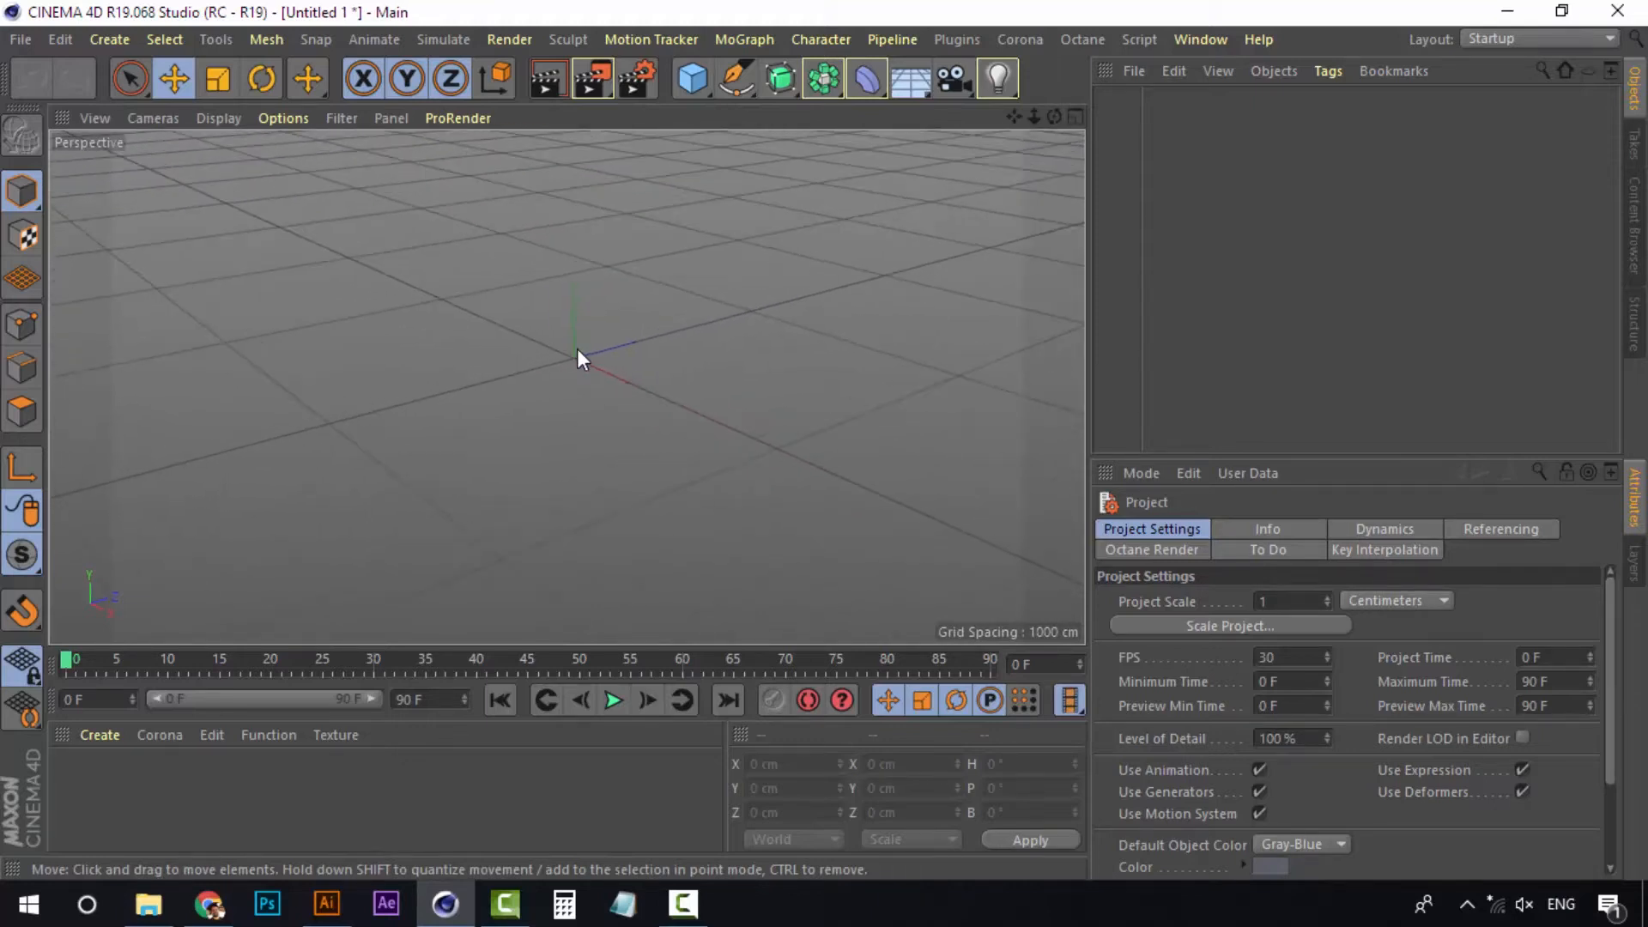
mouse_move(603, 413)
alt+mouse_down()
mouse_move(635, 404)
mouse_move(604, 466)
mouse_move(607, 439)
alt+mouse_up()
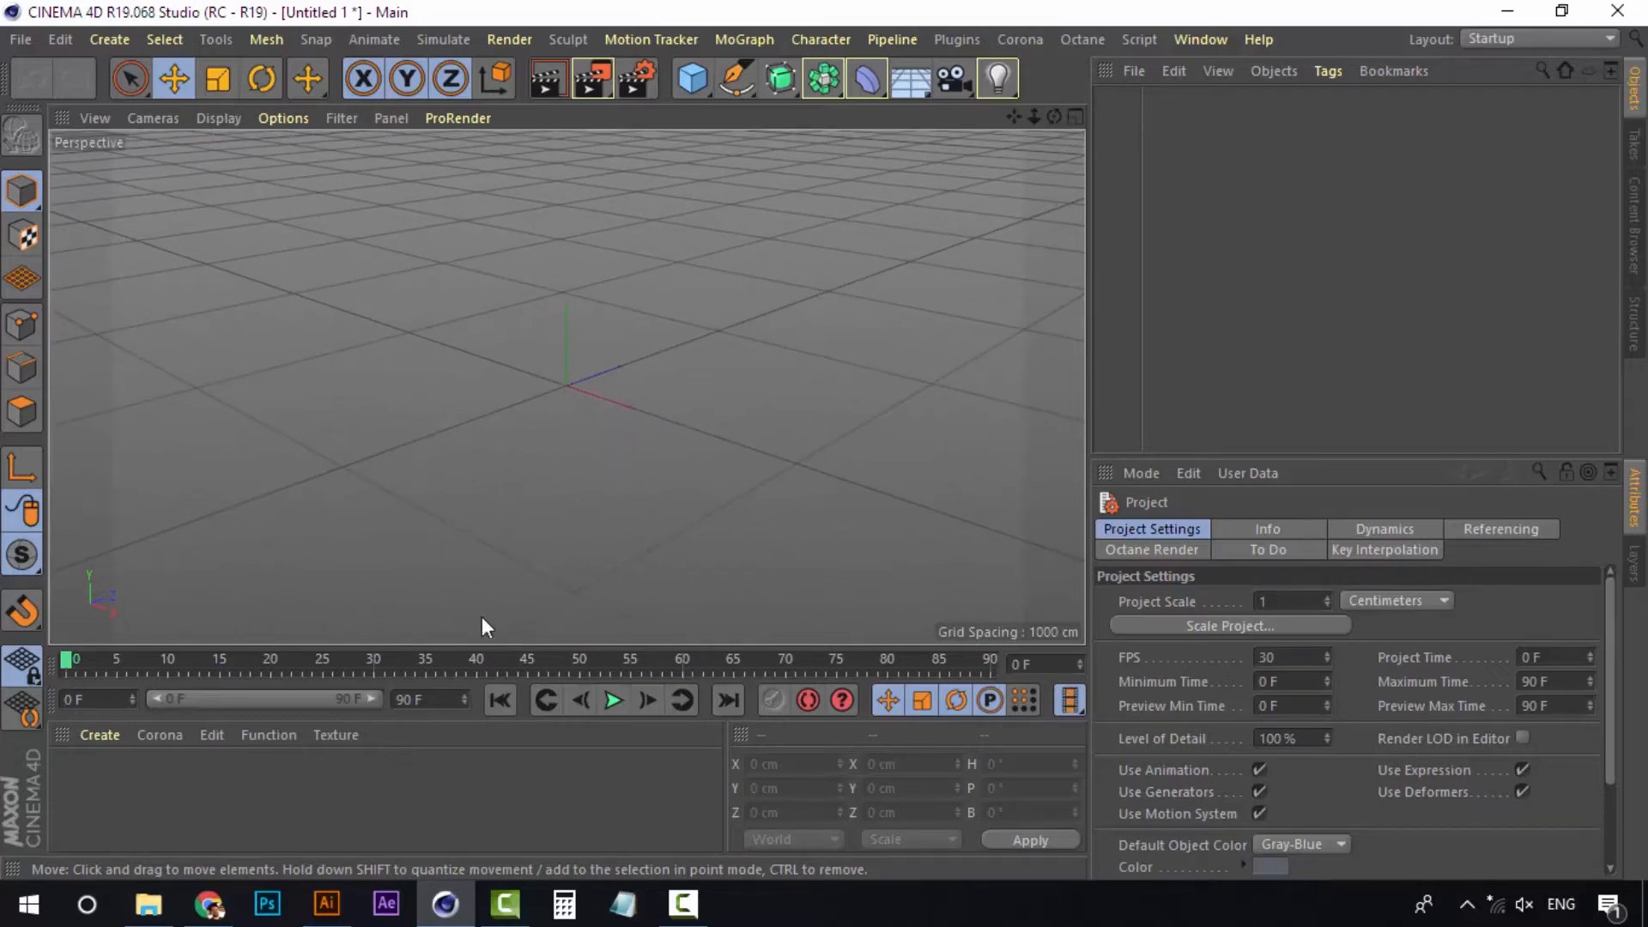
click(326, 904)
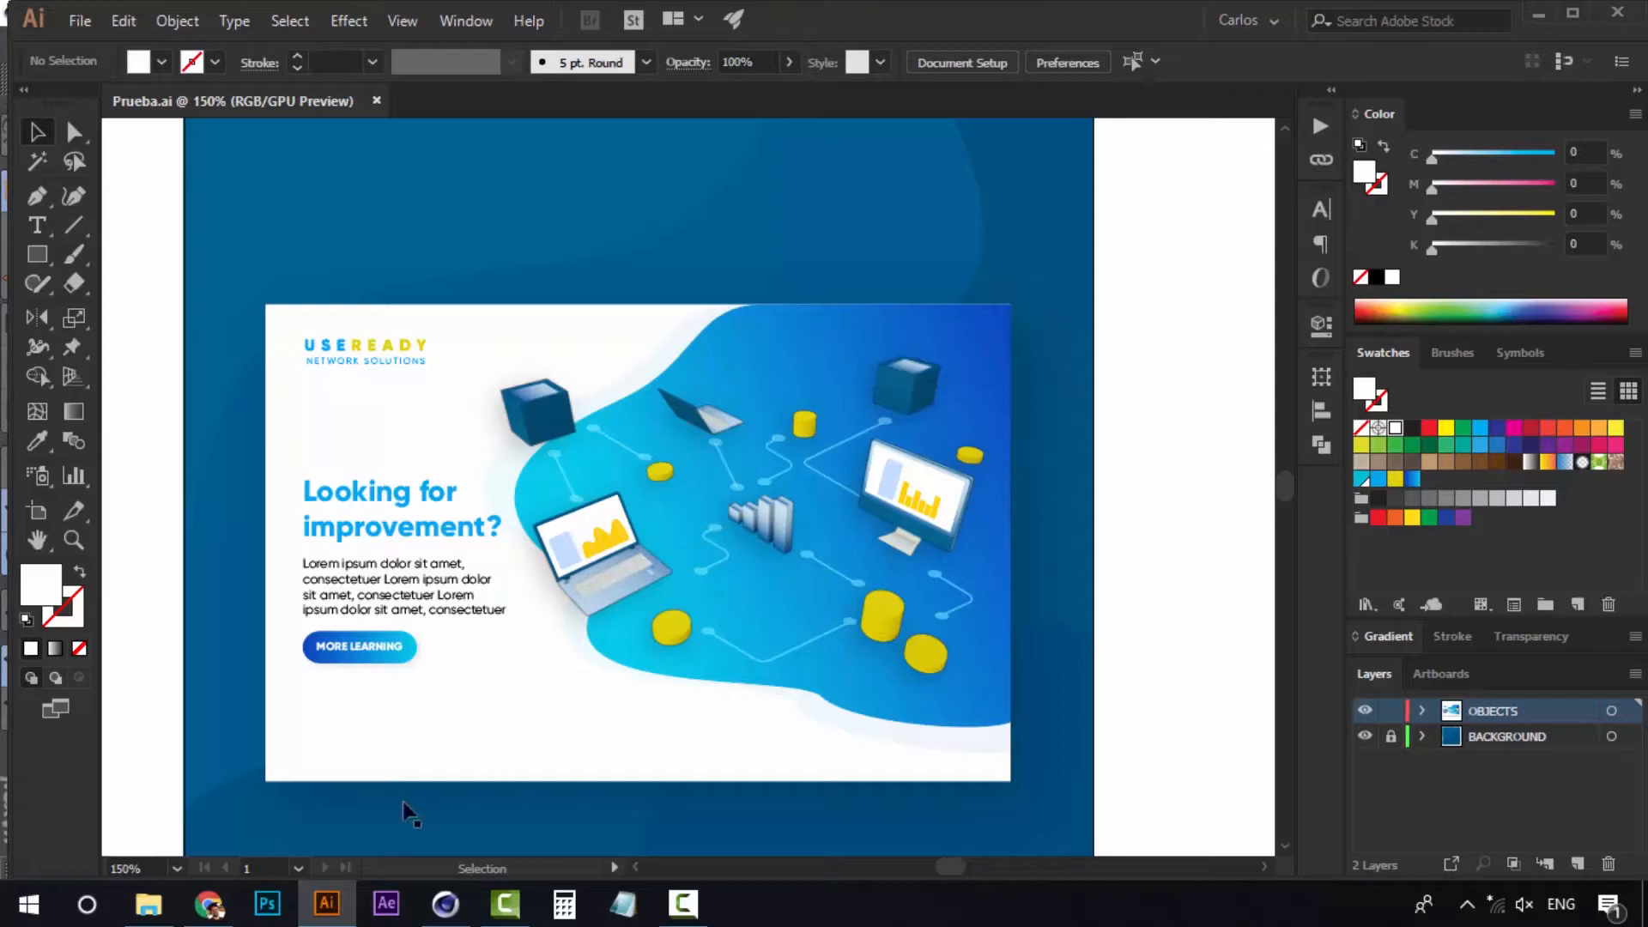
click(445, 904)
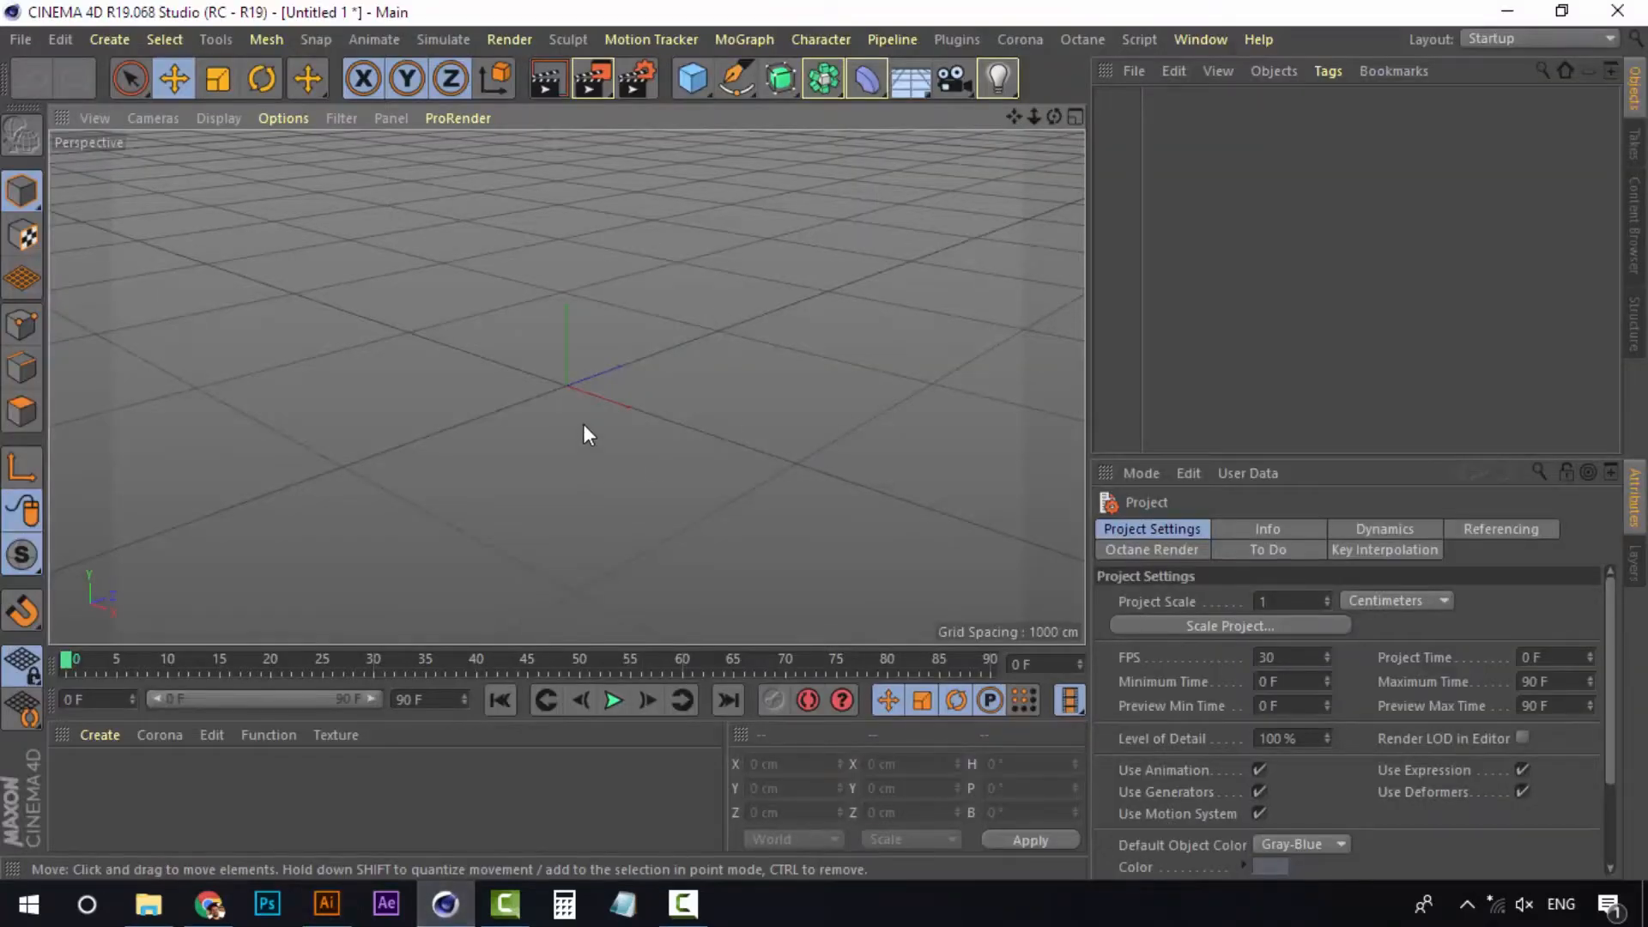
mouse_move(618, 453)
alt+mouse_down()
mouse_move(600, 478)
mouse_move(629, 518)
mouse_move(599, 448)
alt+mouse_up()
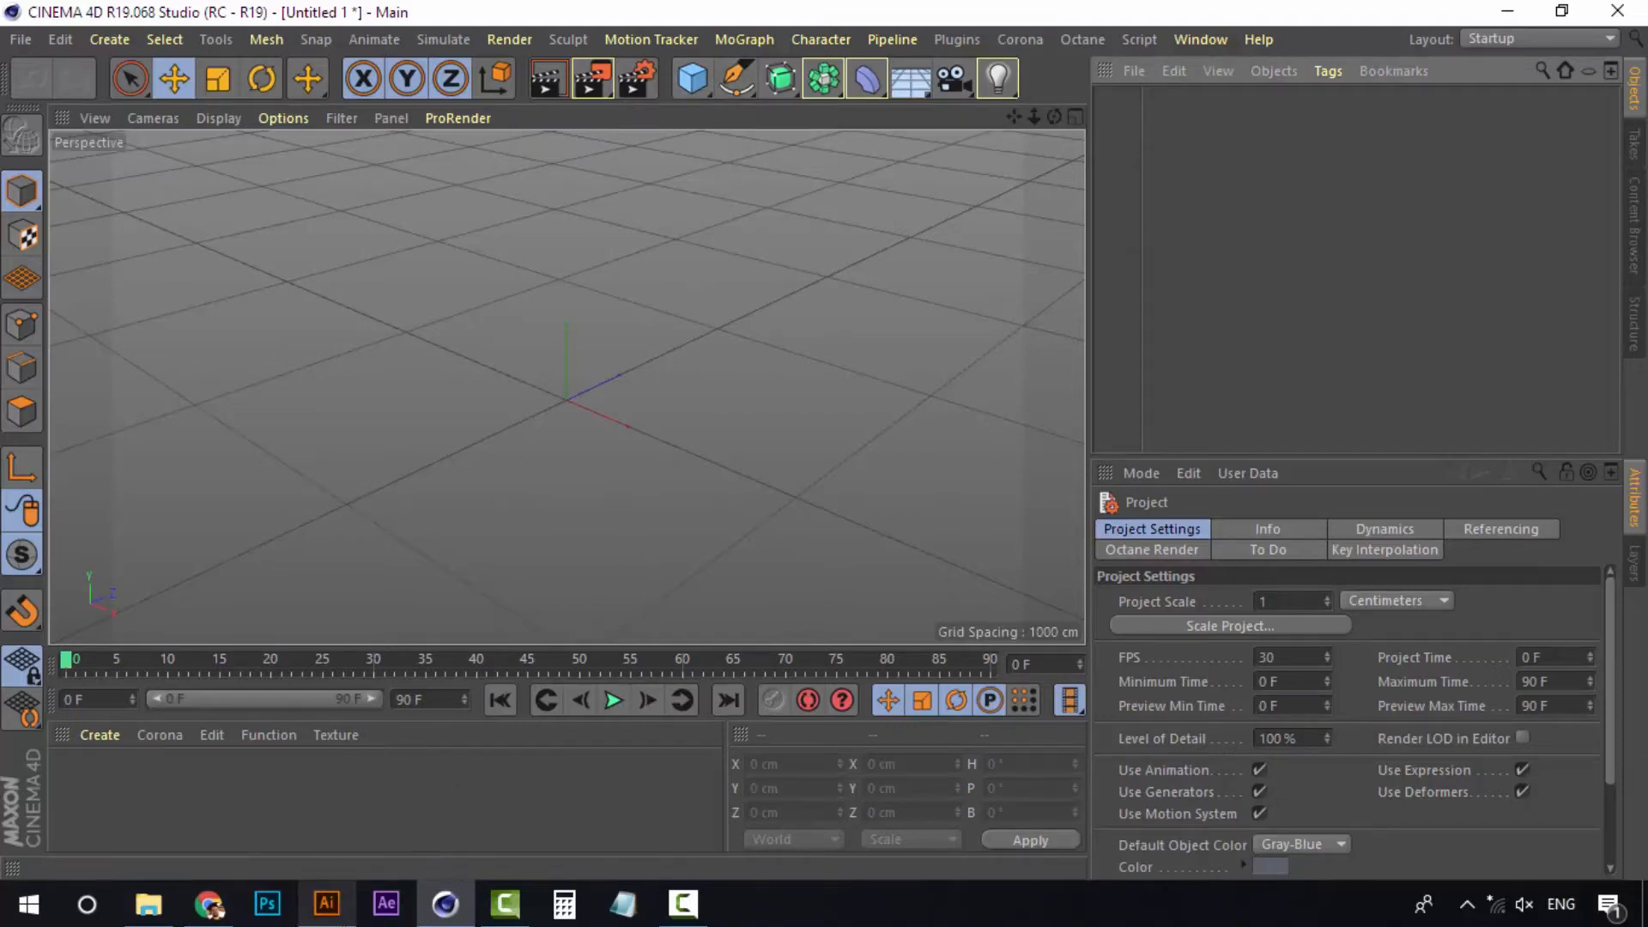
click(326, 903)
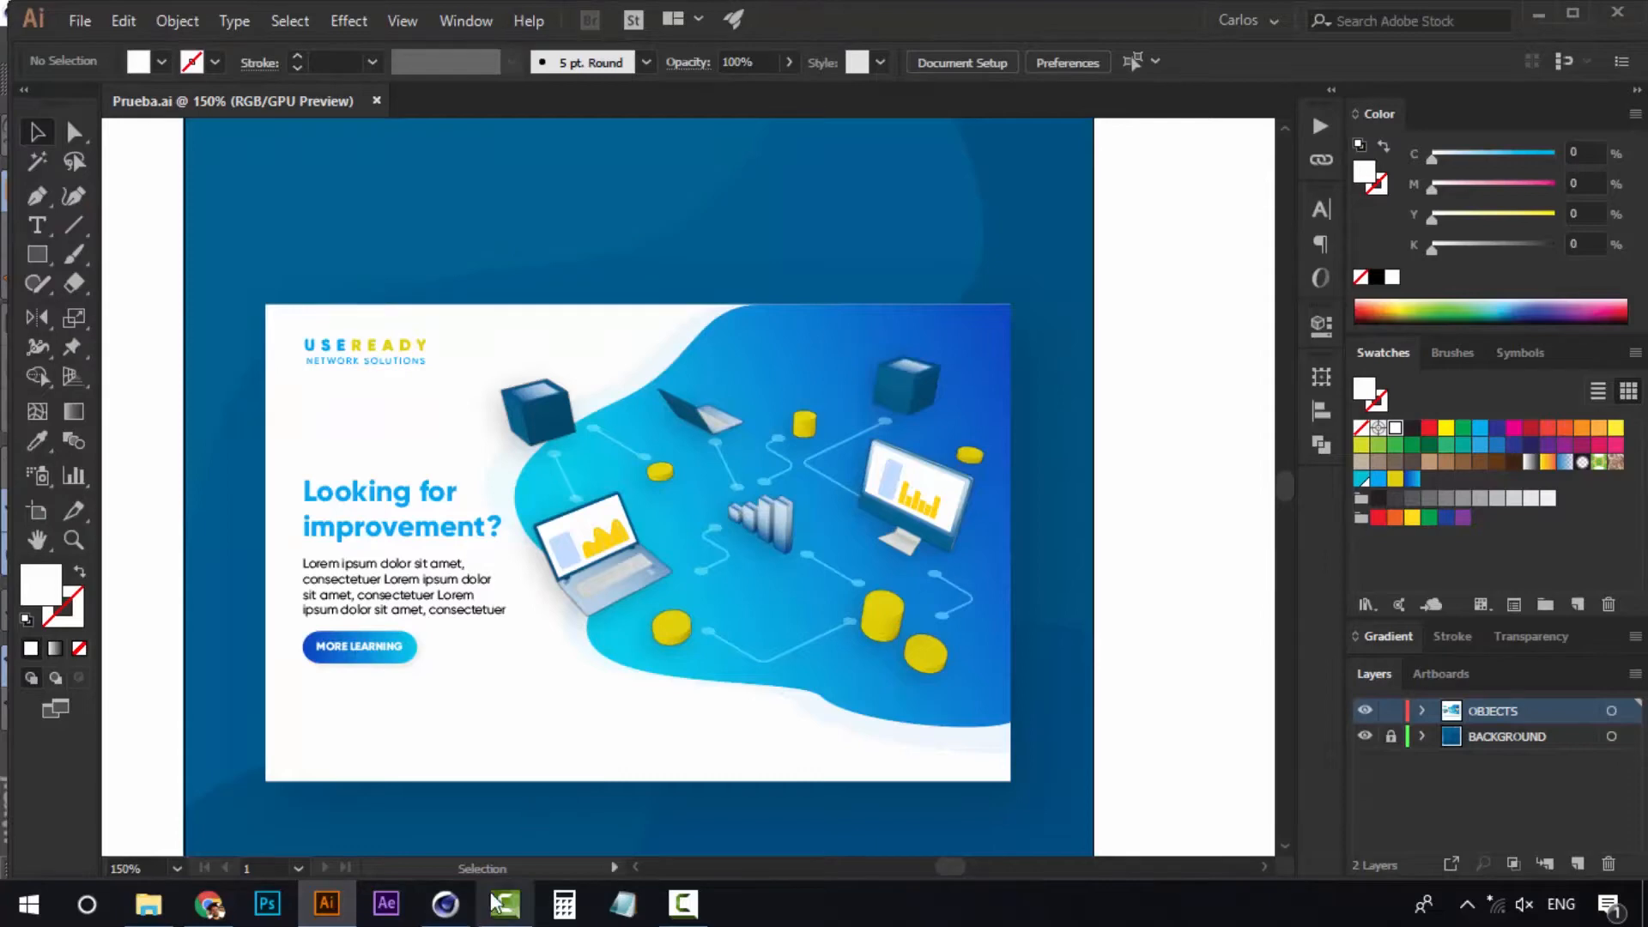
Switch to Cinema 4D and add a Rectangle spline at the scene origin
click(471, 908)
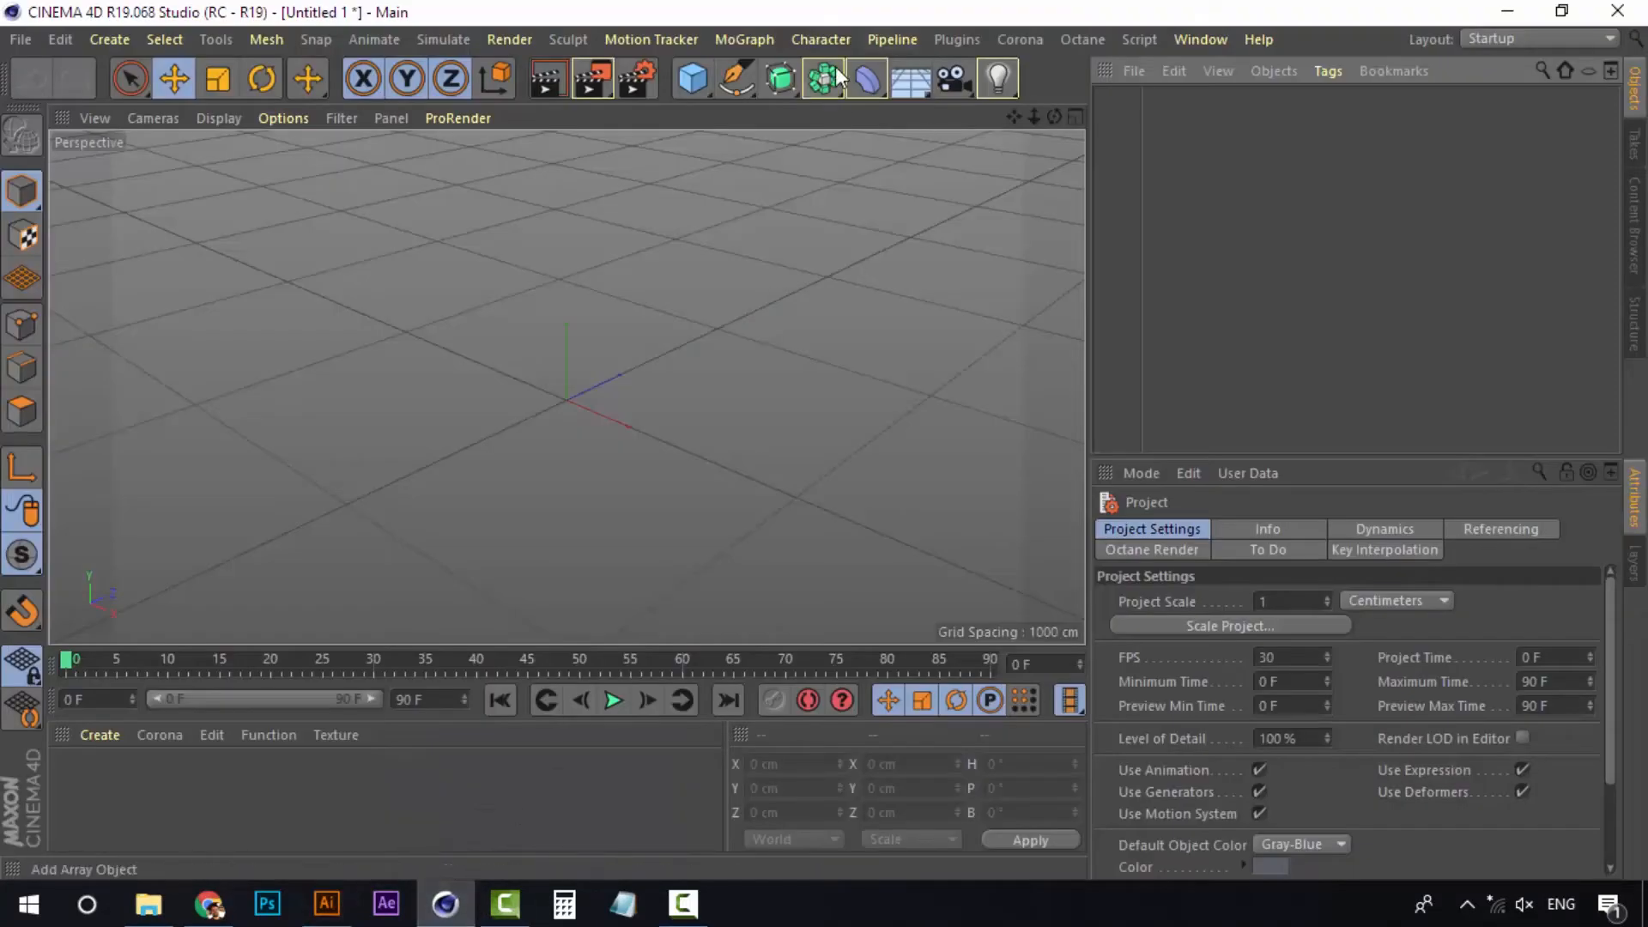
click(734, 84)
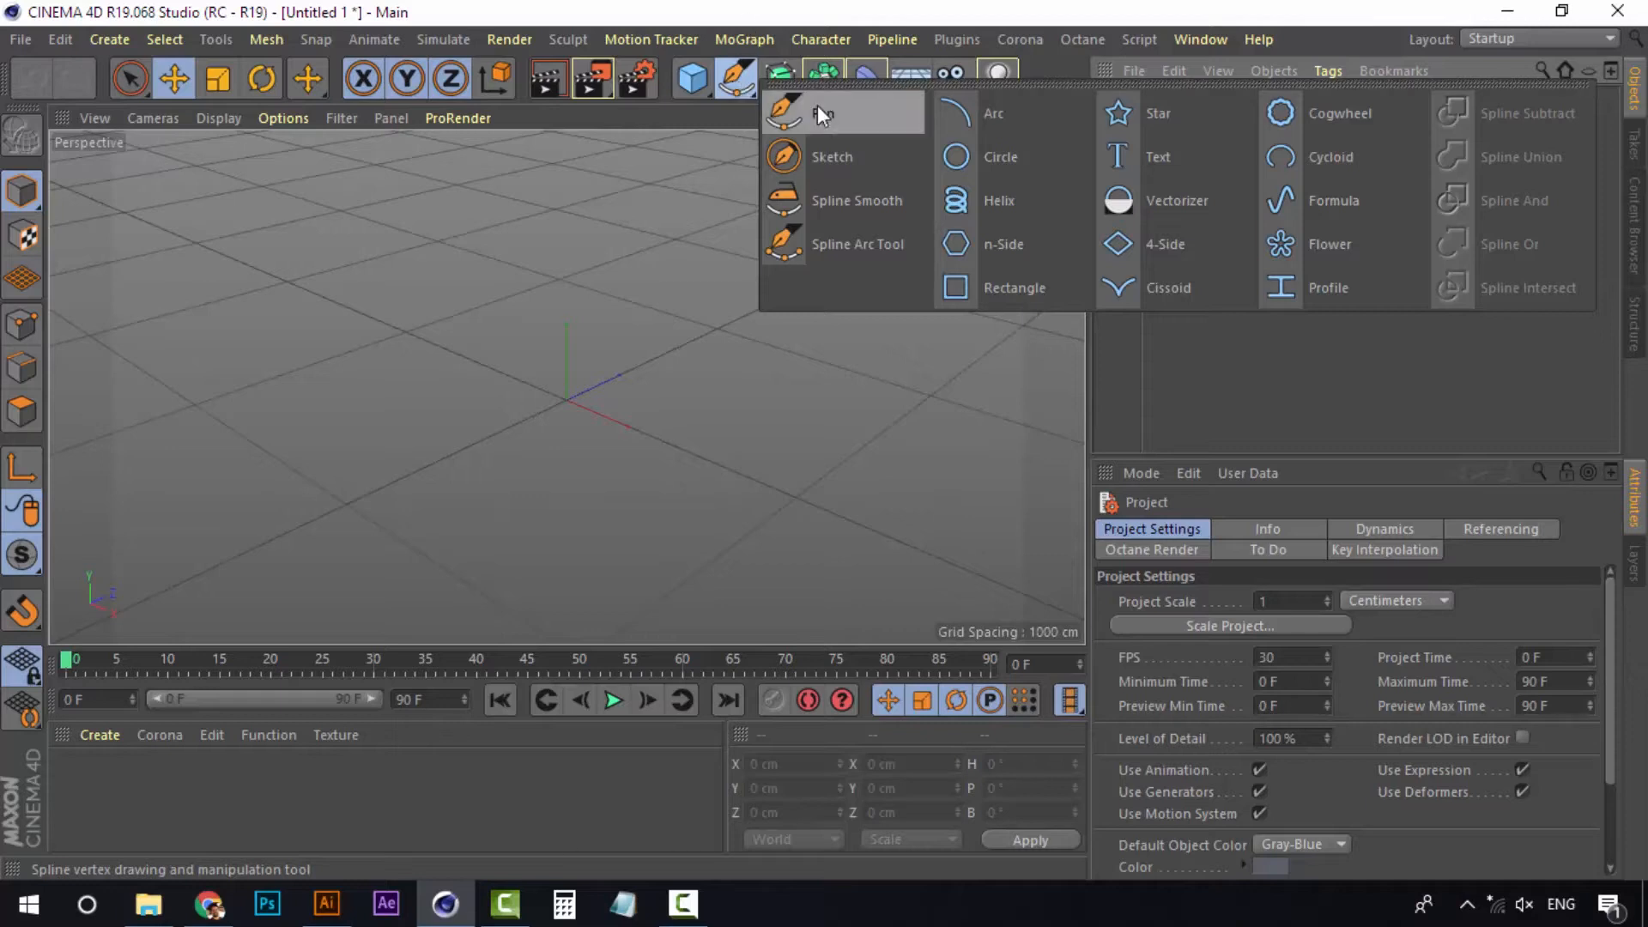
click(1001, 290)
scroll(536, 402, up, 5)
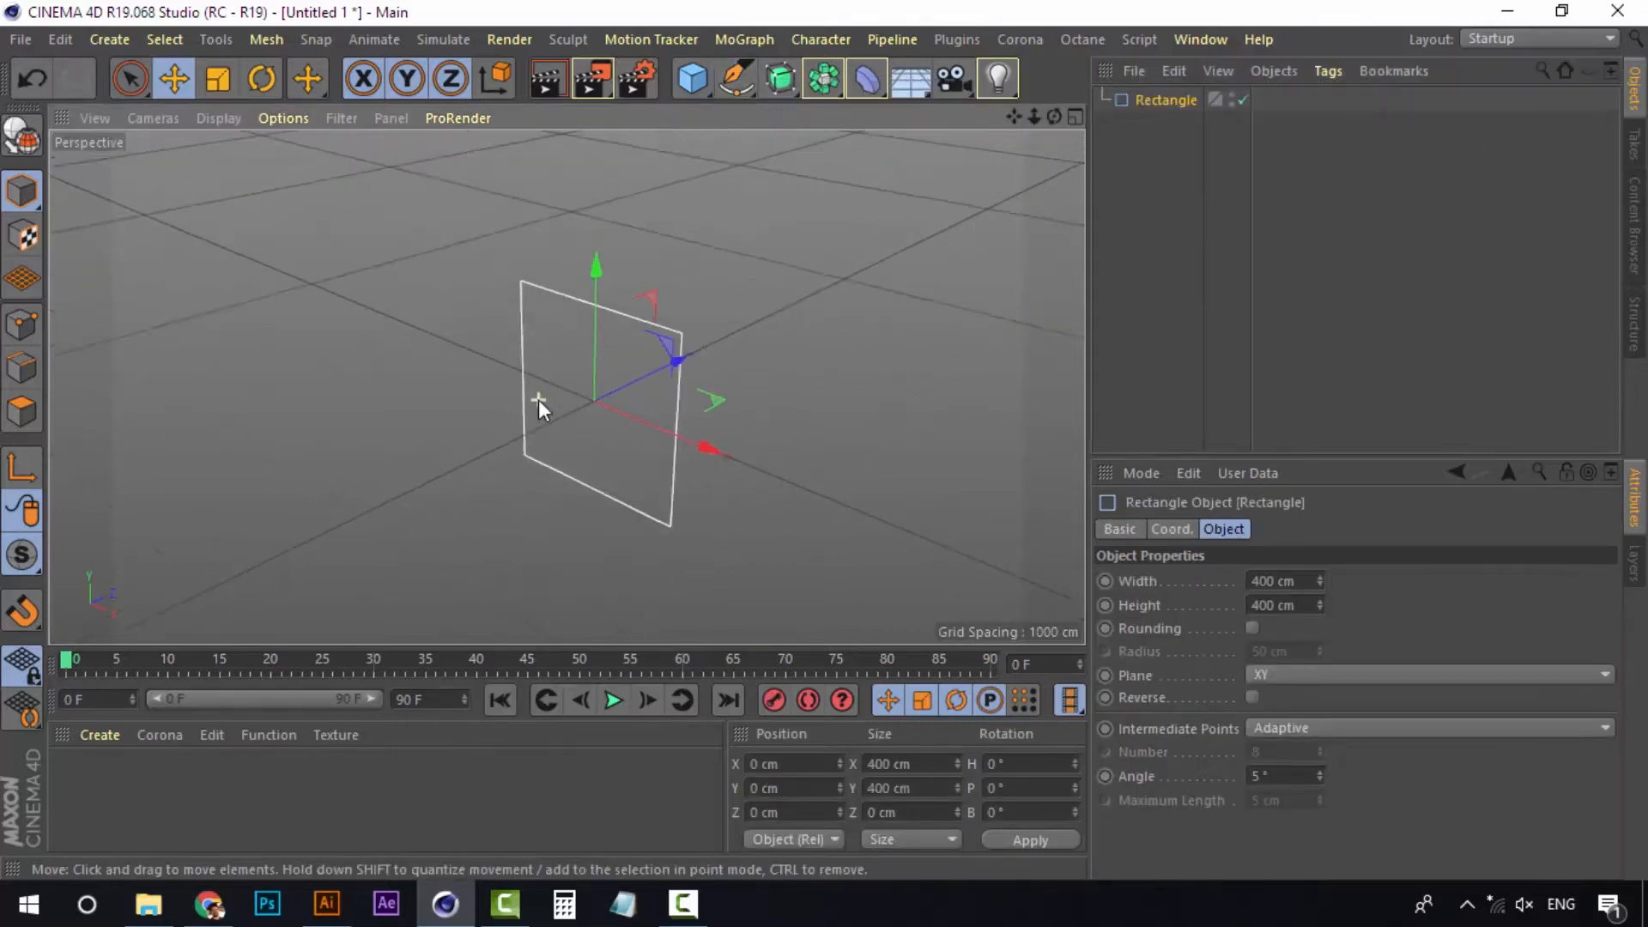
alt+drag(539, 400, 678, 442)
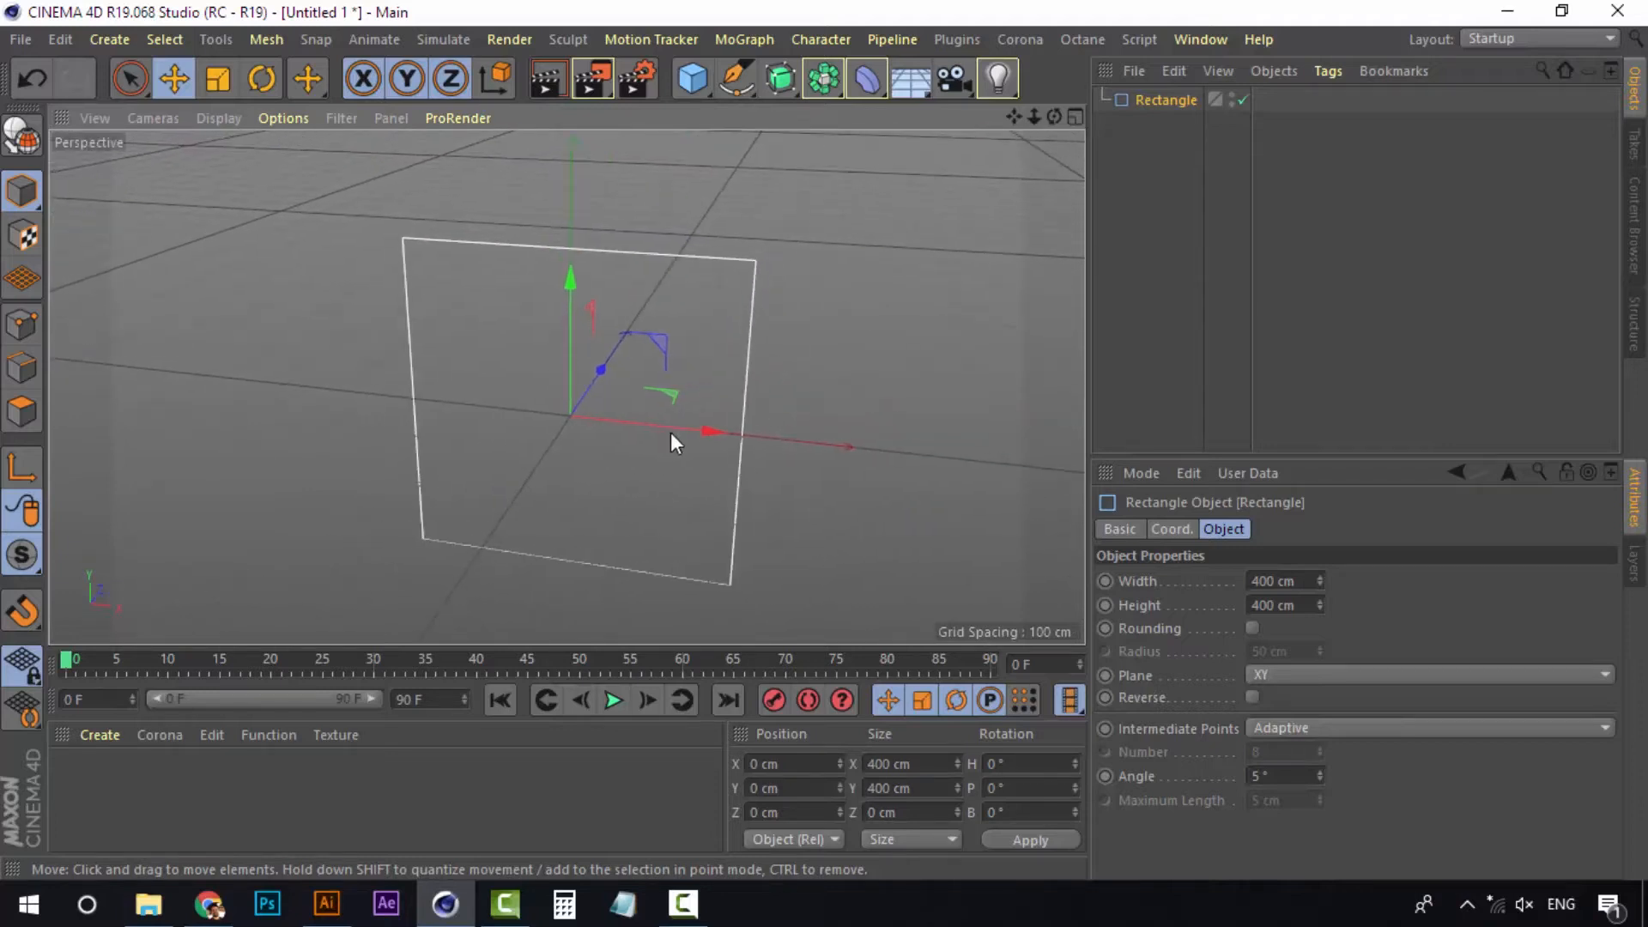
Enable rounding on the rectangle's corners and set the radius to 25 cm
click(1252, 627)
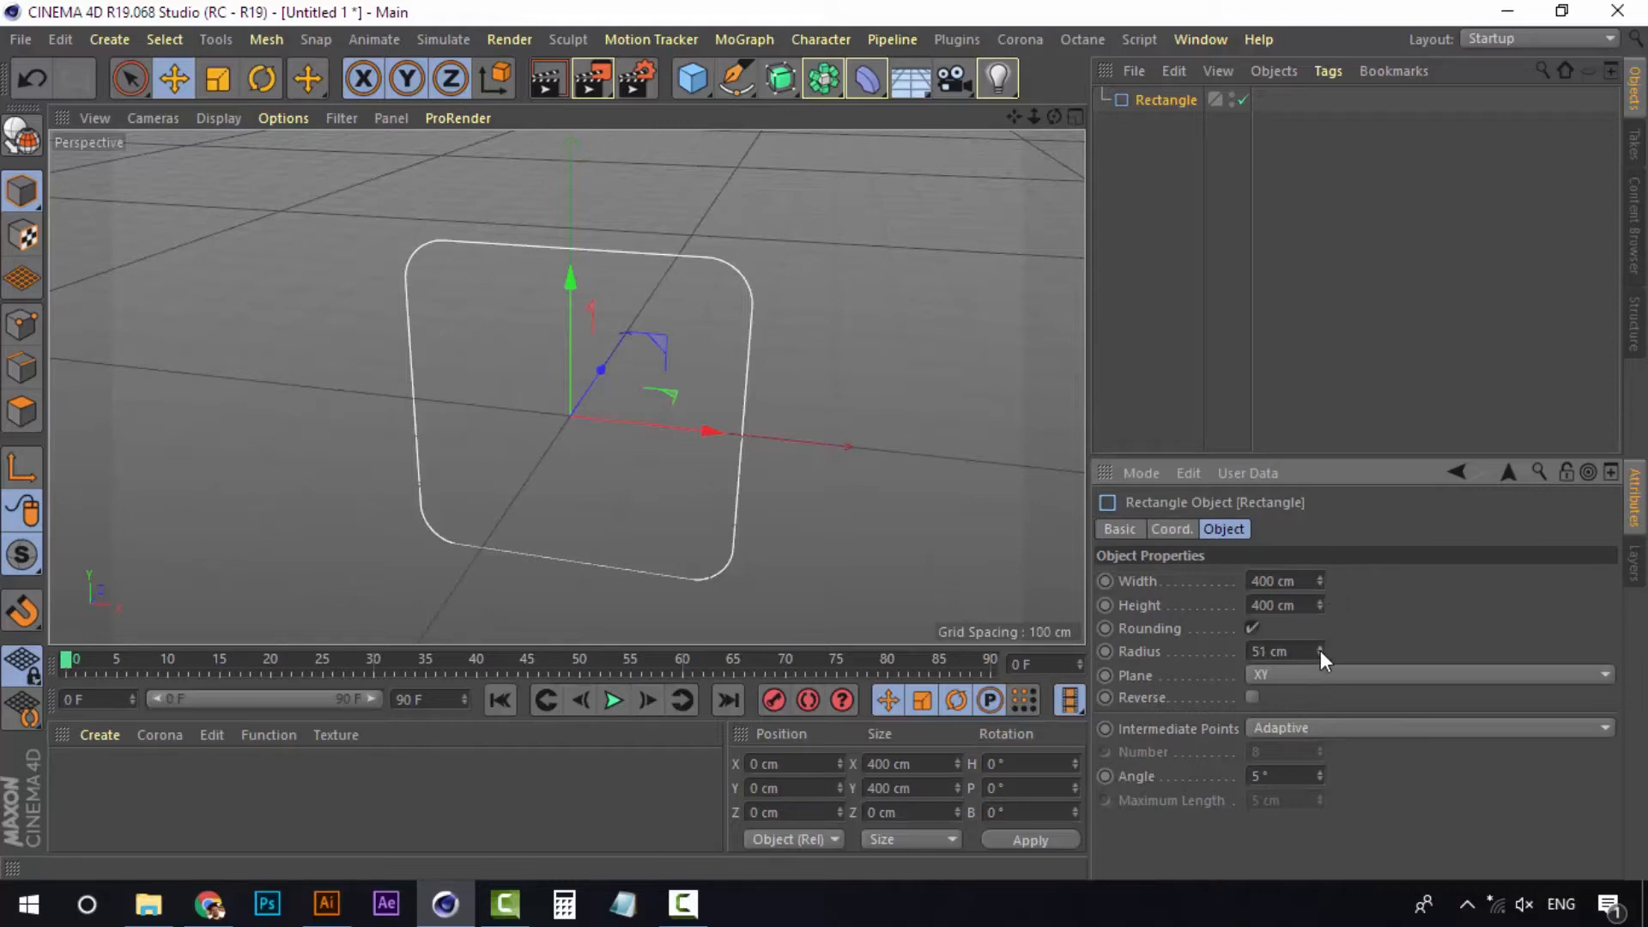
drag(1321, 652, 1287, 653)
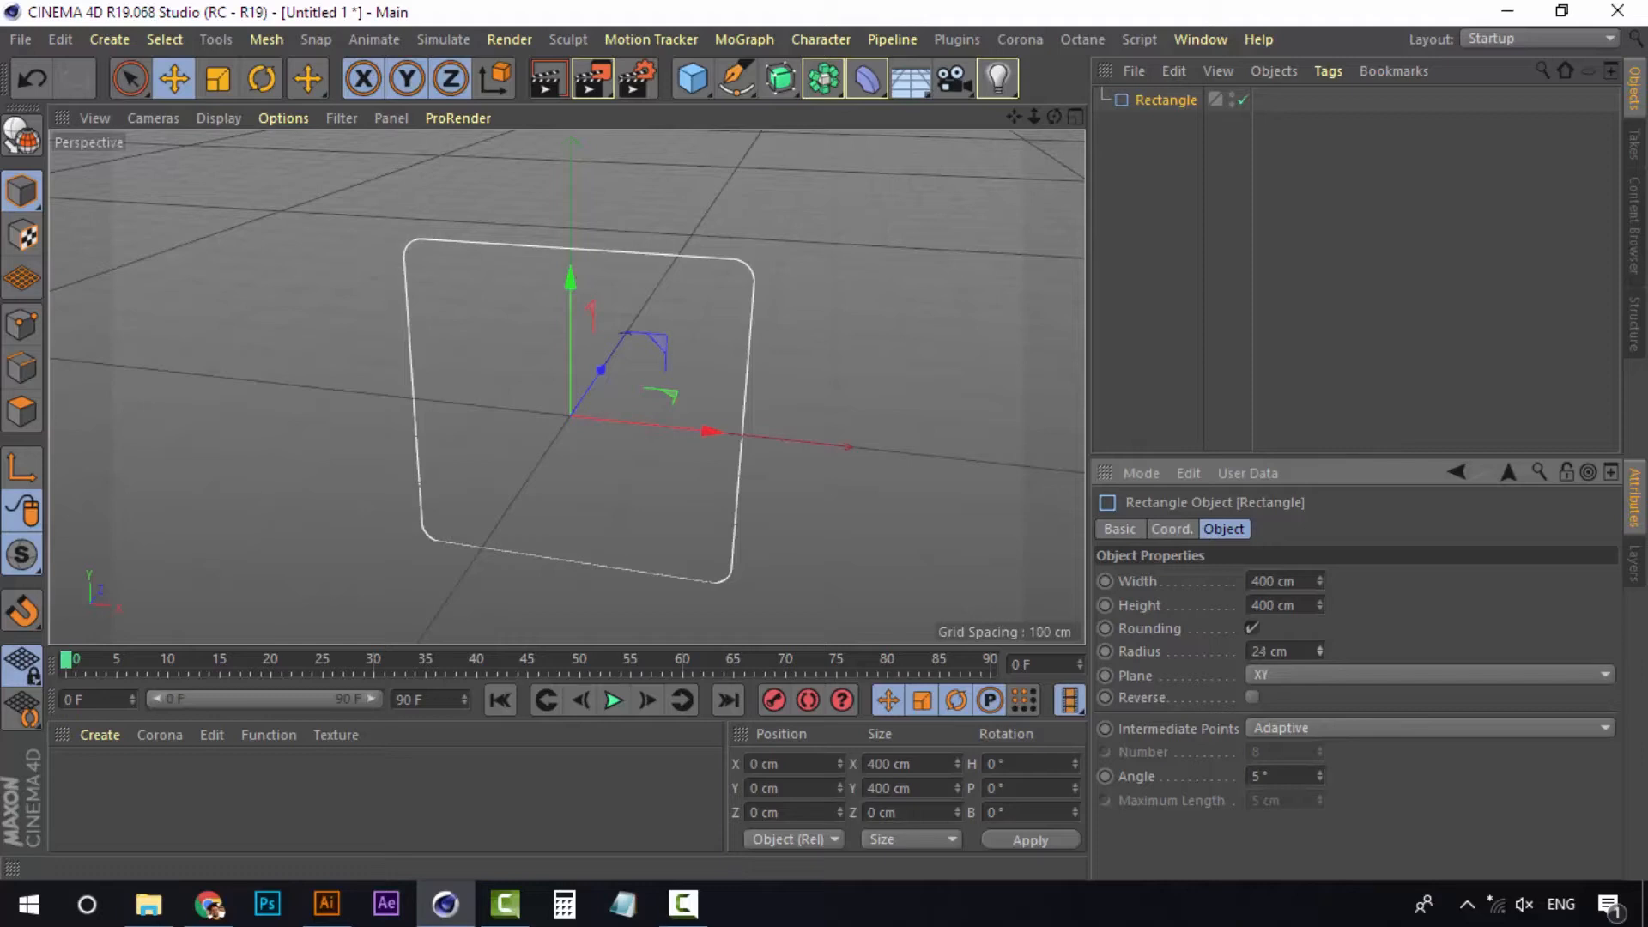
drag(1207, 648, 1203, 644)
text(25)
key(Return)
Set the rectangle's height to 280 cm
drag(1320, 600, 1320, 692)
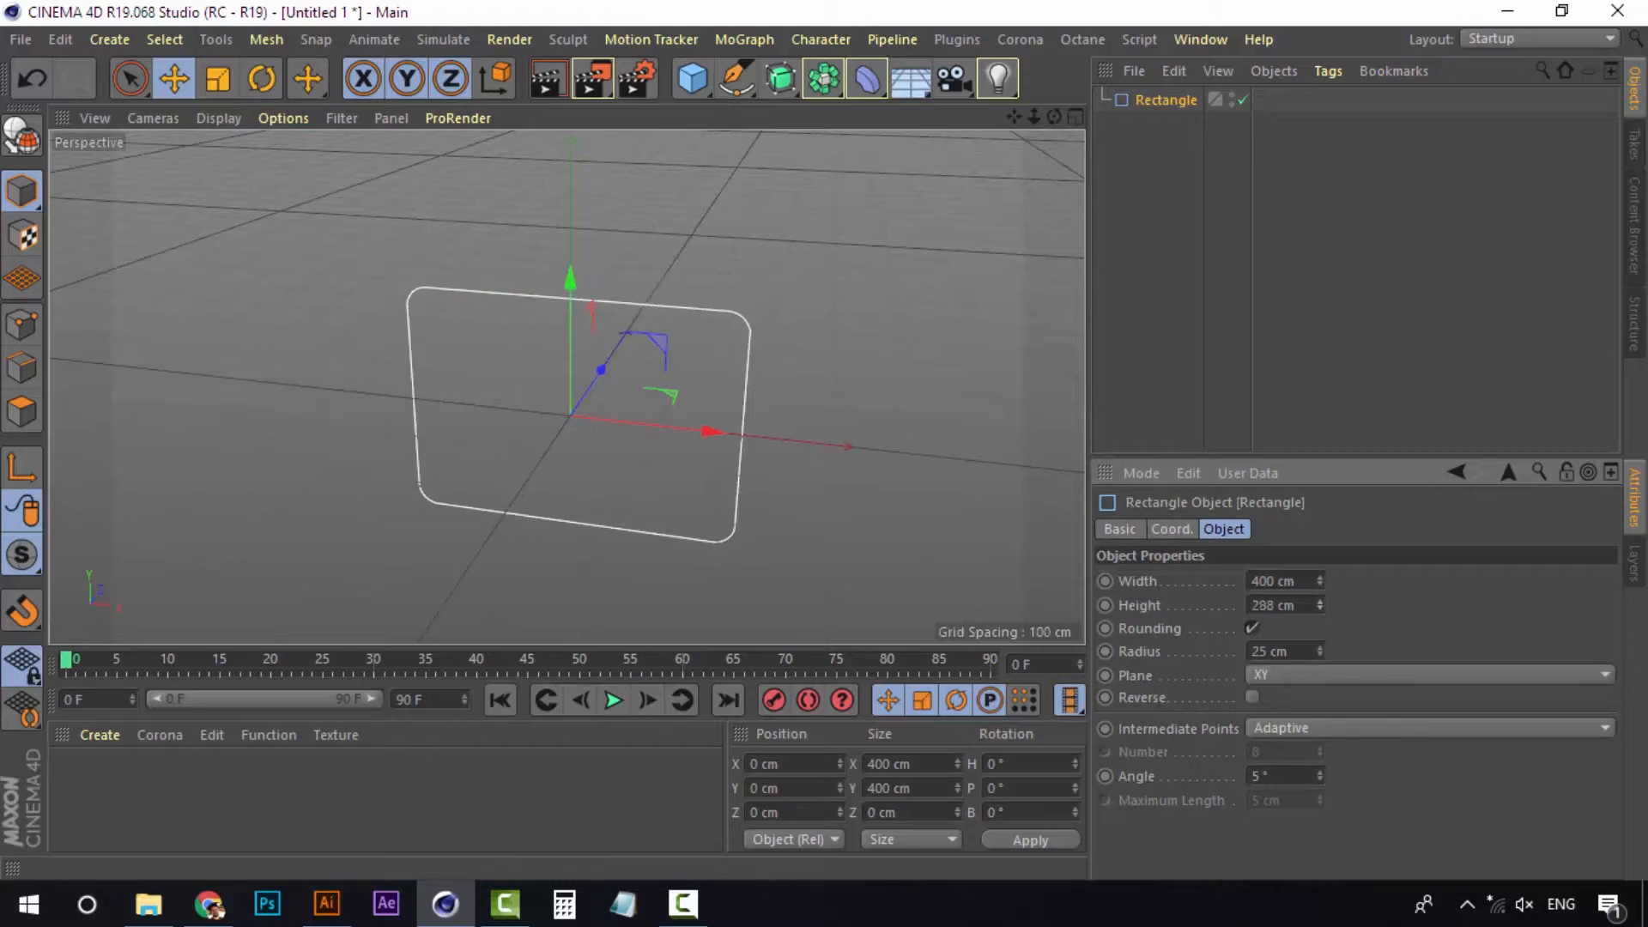
click(1310, 604)
text(280)
key(Return)
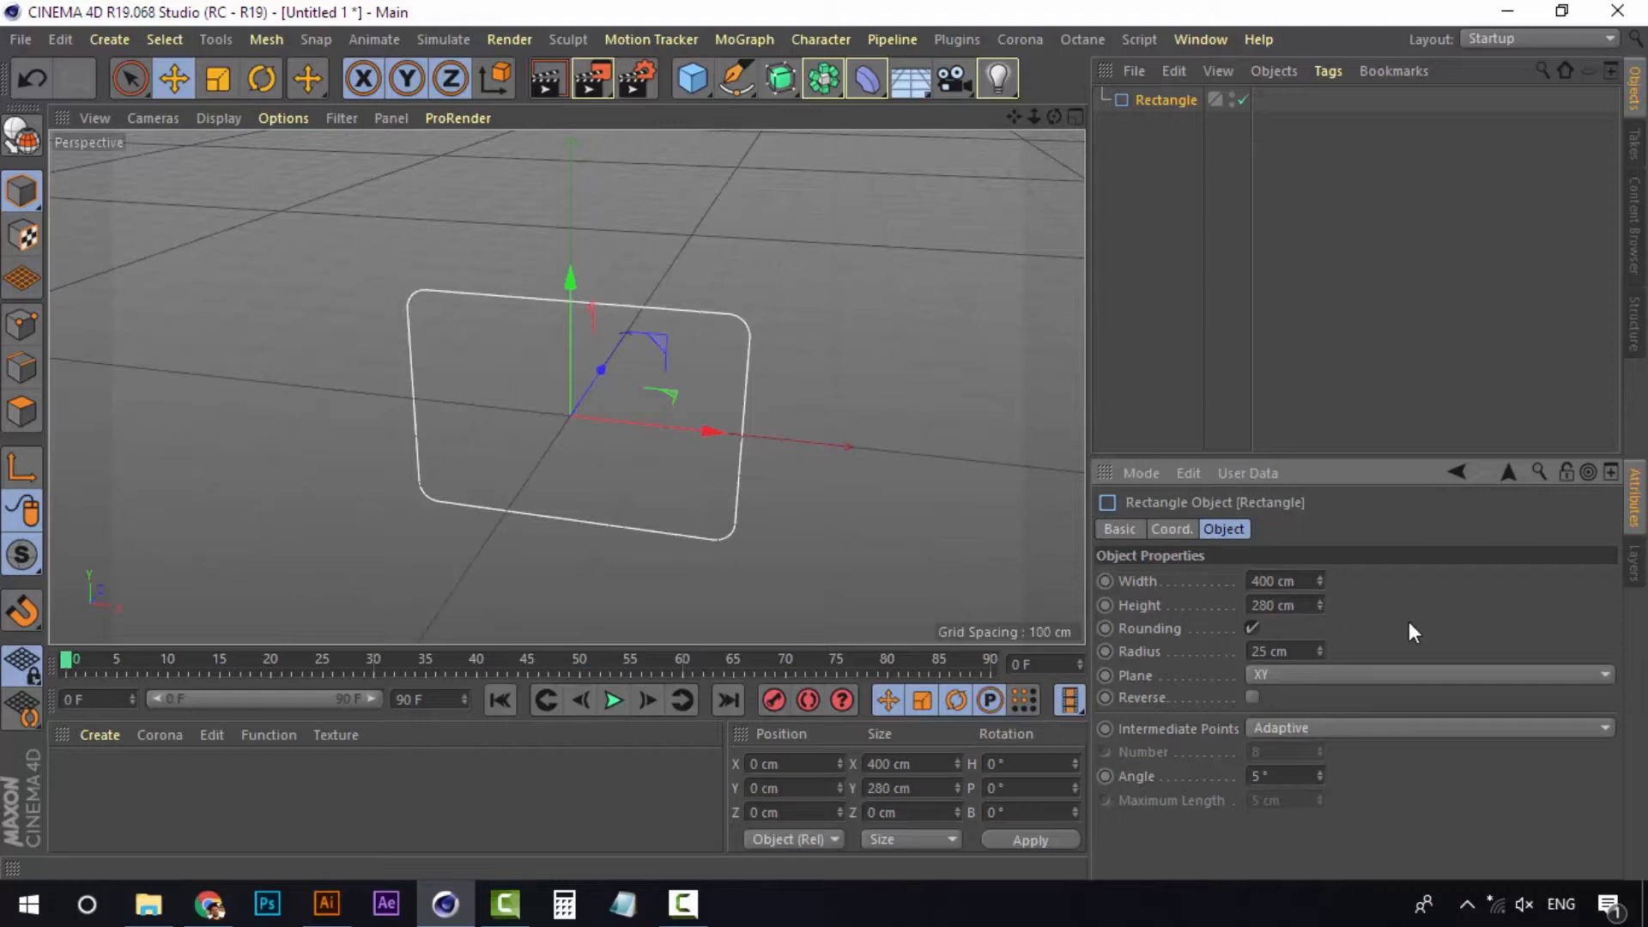
Duplicate the rounded rectangle and offset the copy about 10 cm along the Z axis
alt+drag(708, 383, 432, 403)
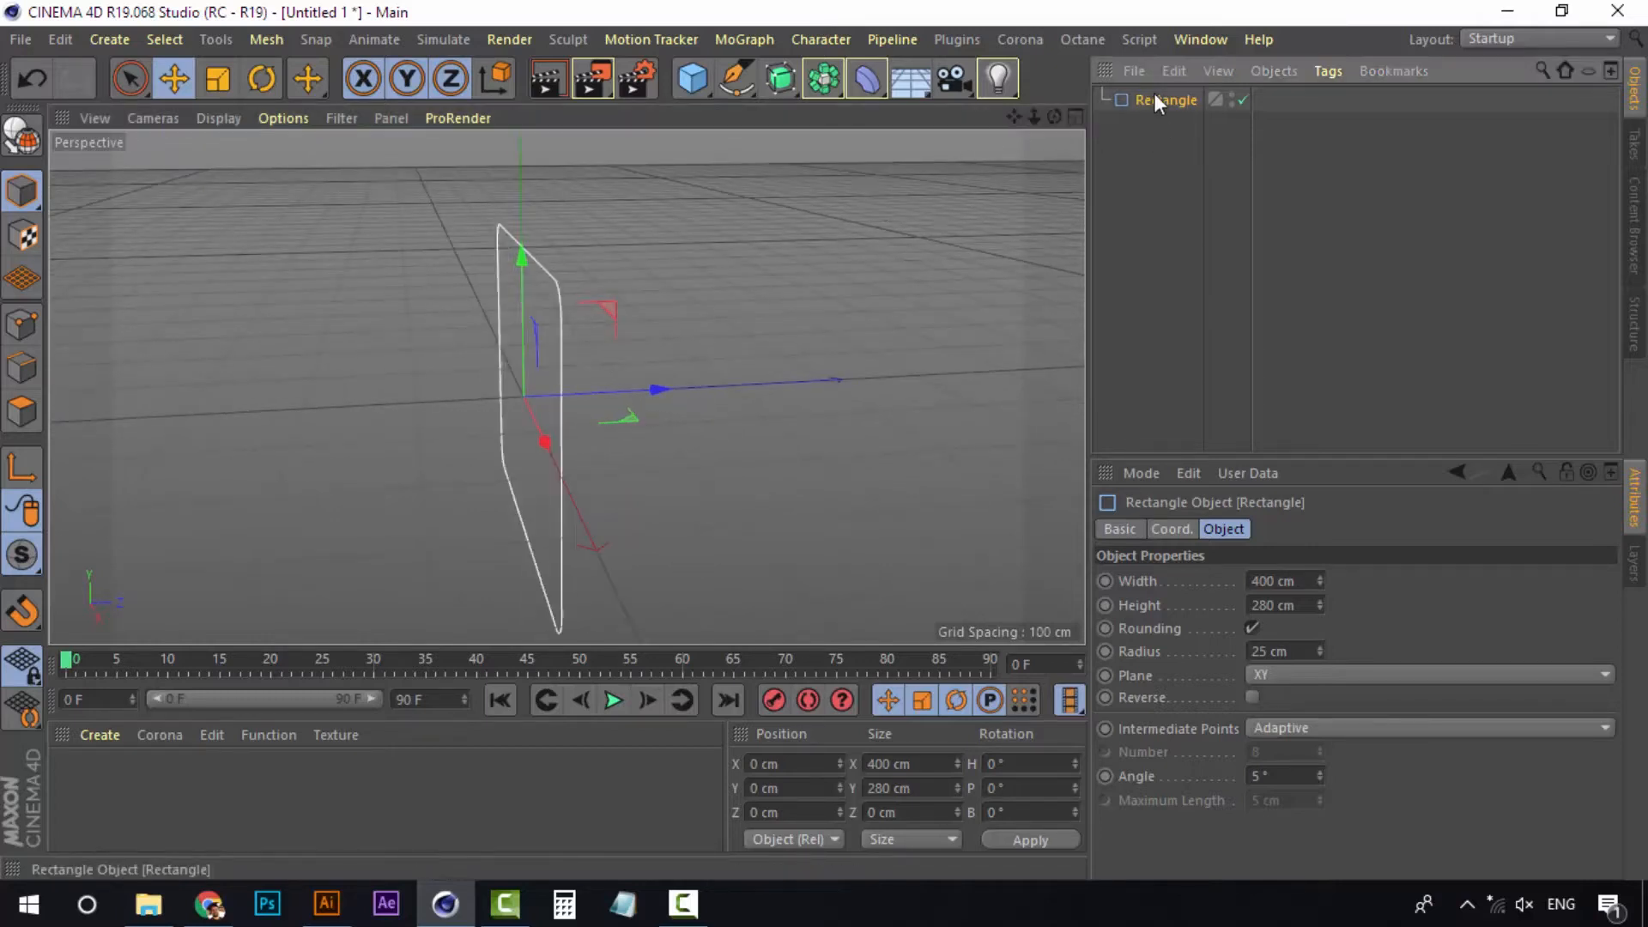
key(ctrl+c)
key(ctrl+v)
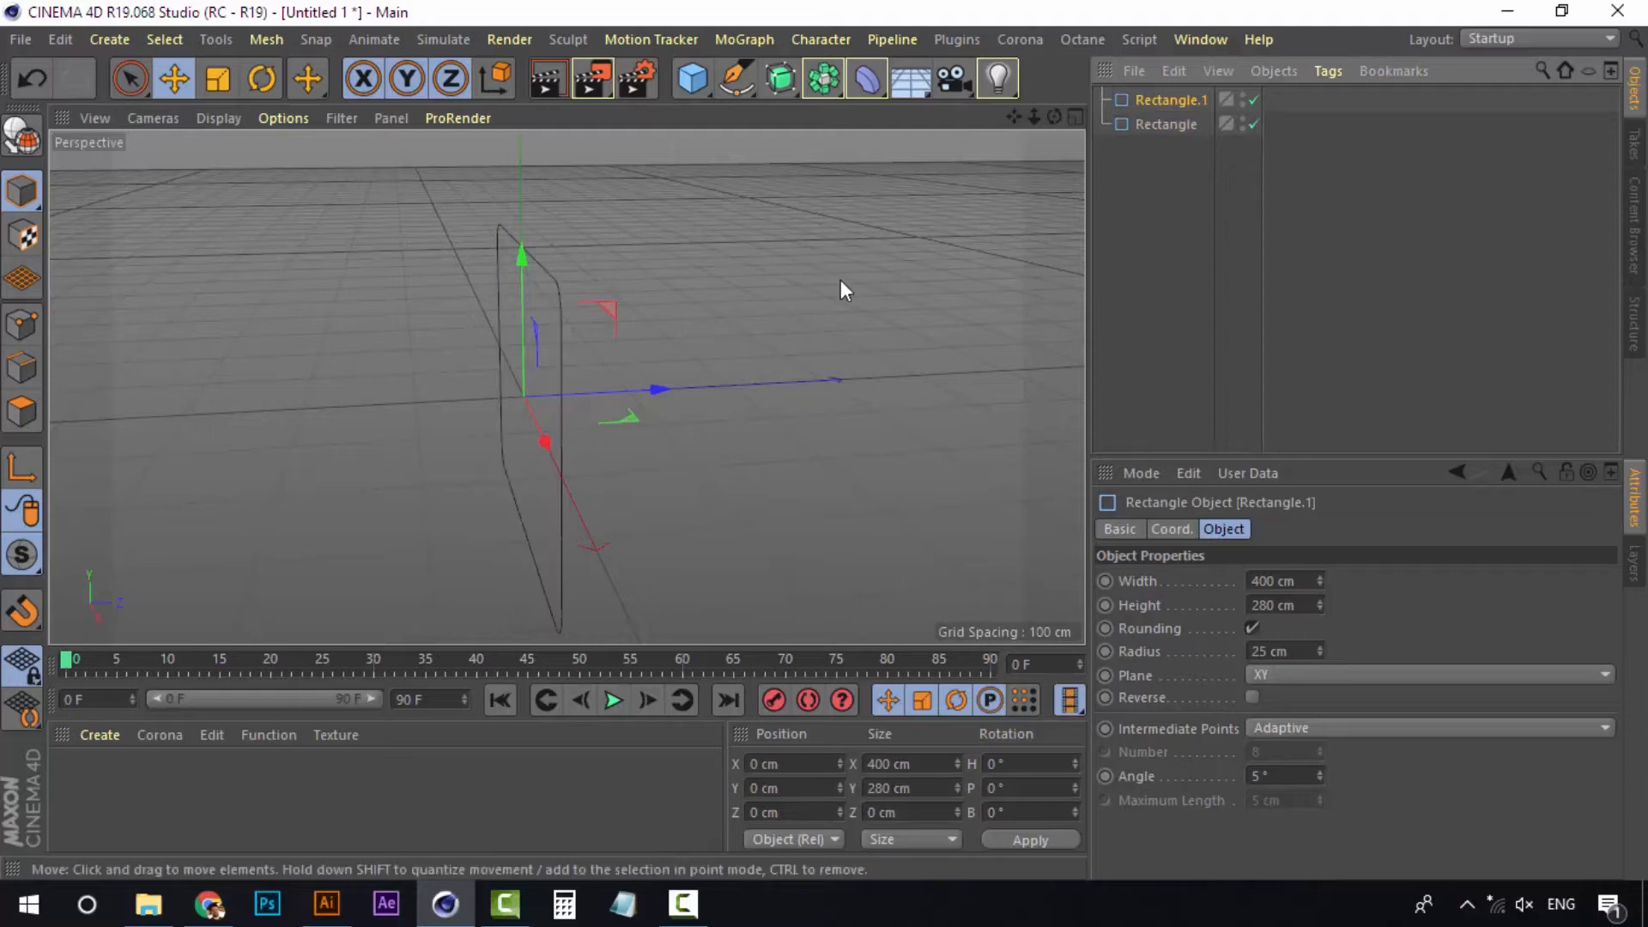
click(1214, 199)
click(1172, 108)
drag(661, 388, 671, 390)
alt+drag(601, 280, 733, 192)
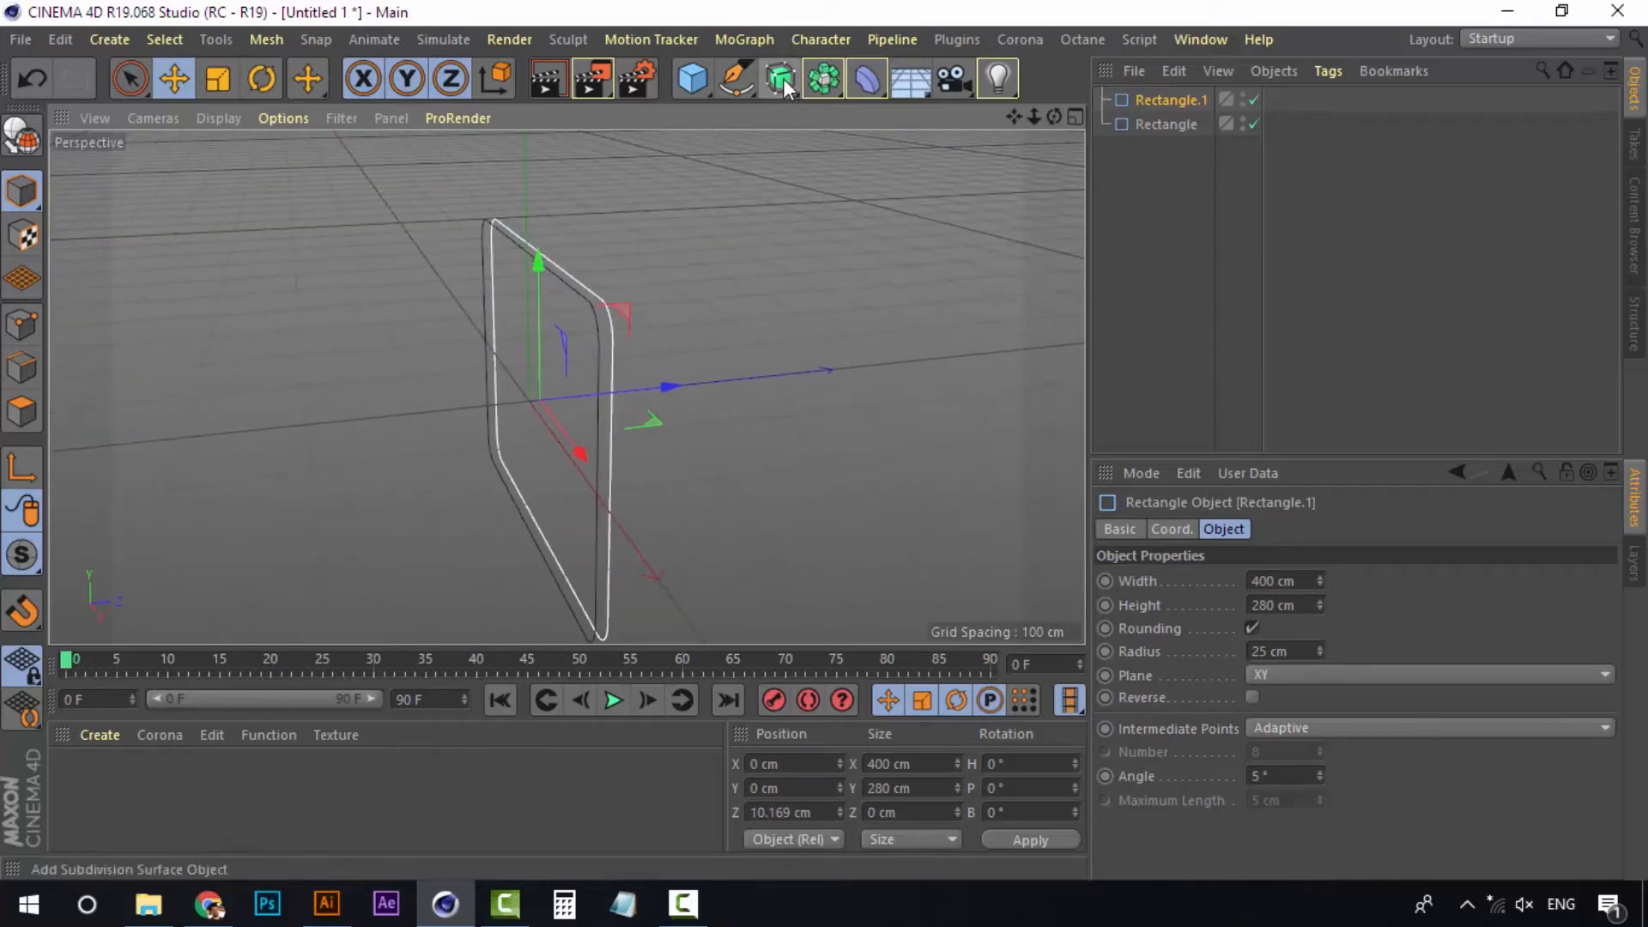
Create a Loft generator and nest both rectangles inside it to form a solid rounded slab
click(91, 34)
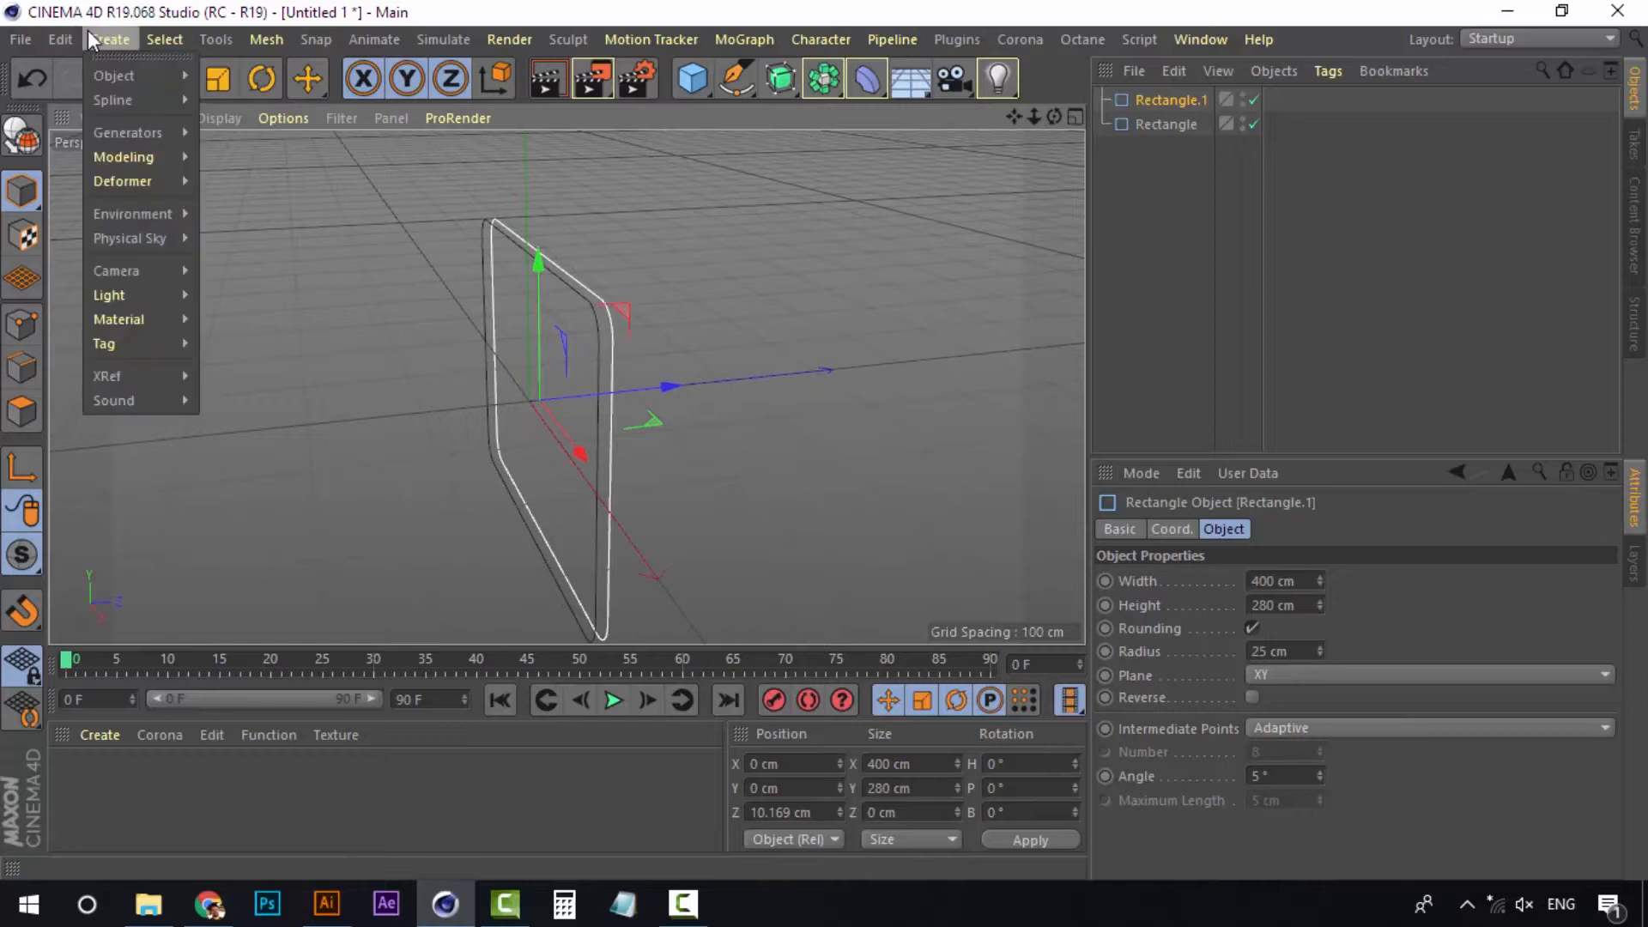
mouse_move(119, 137)
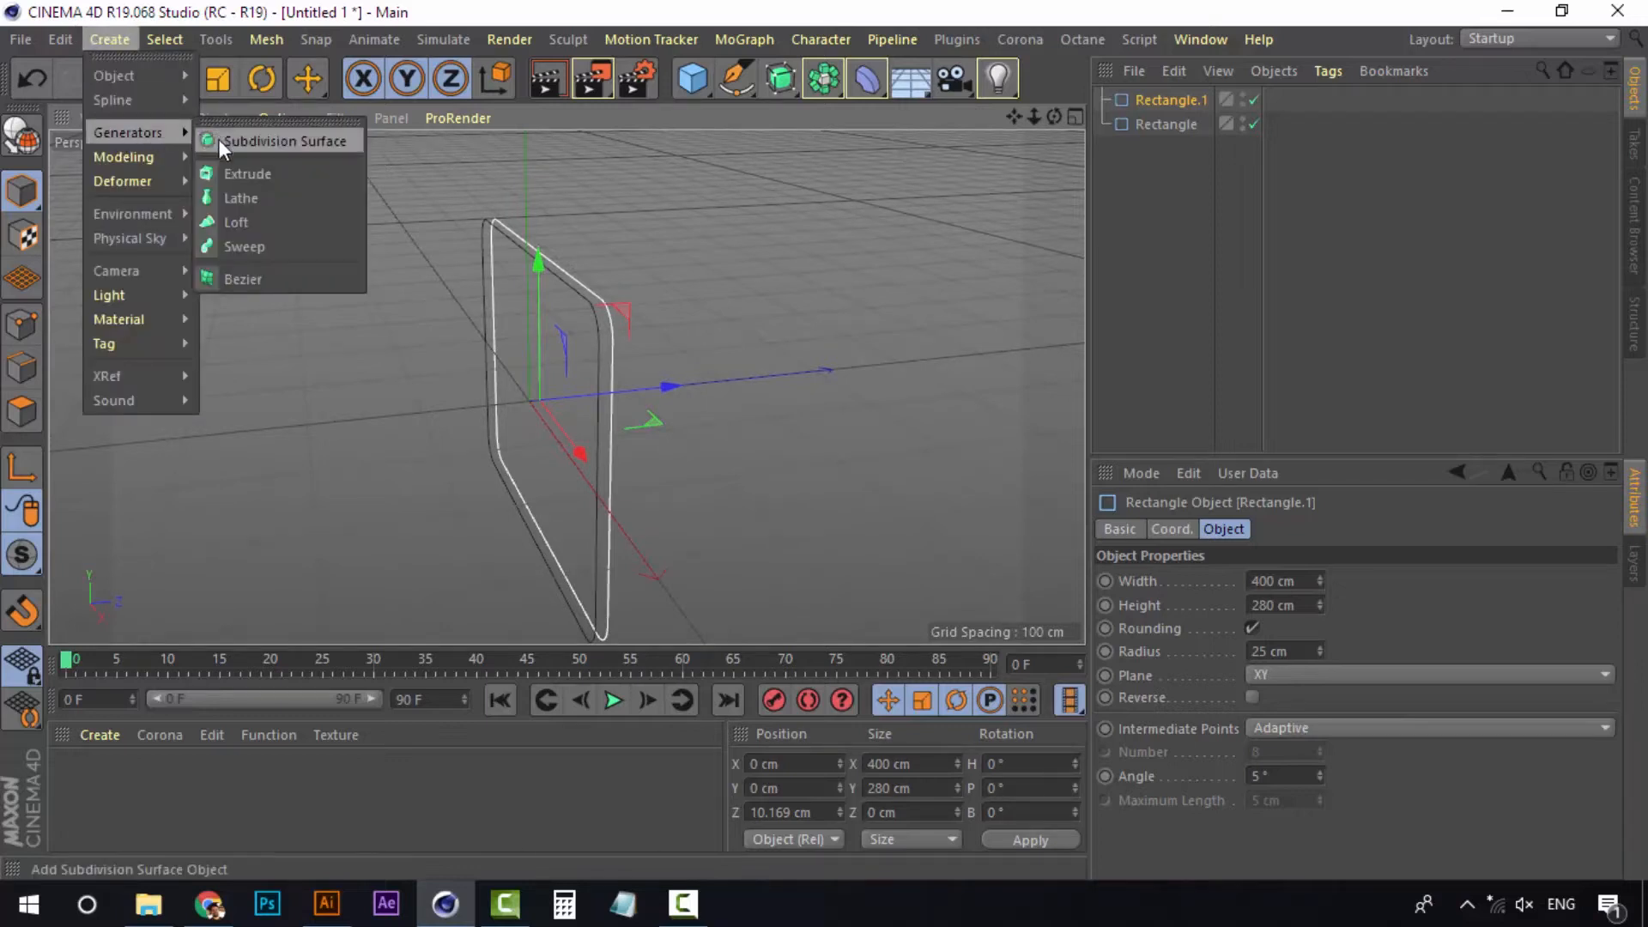
click(237, 224)
click(1167, 128)
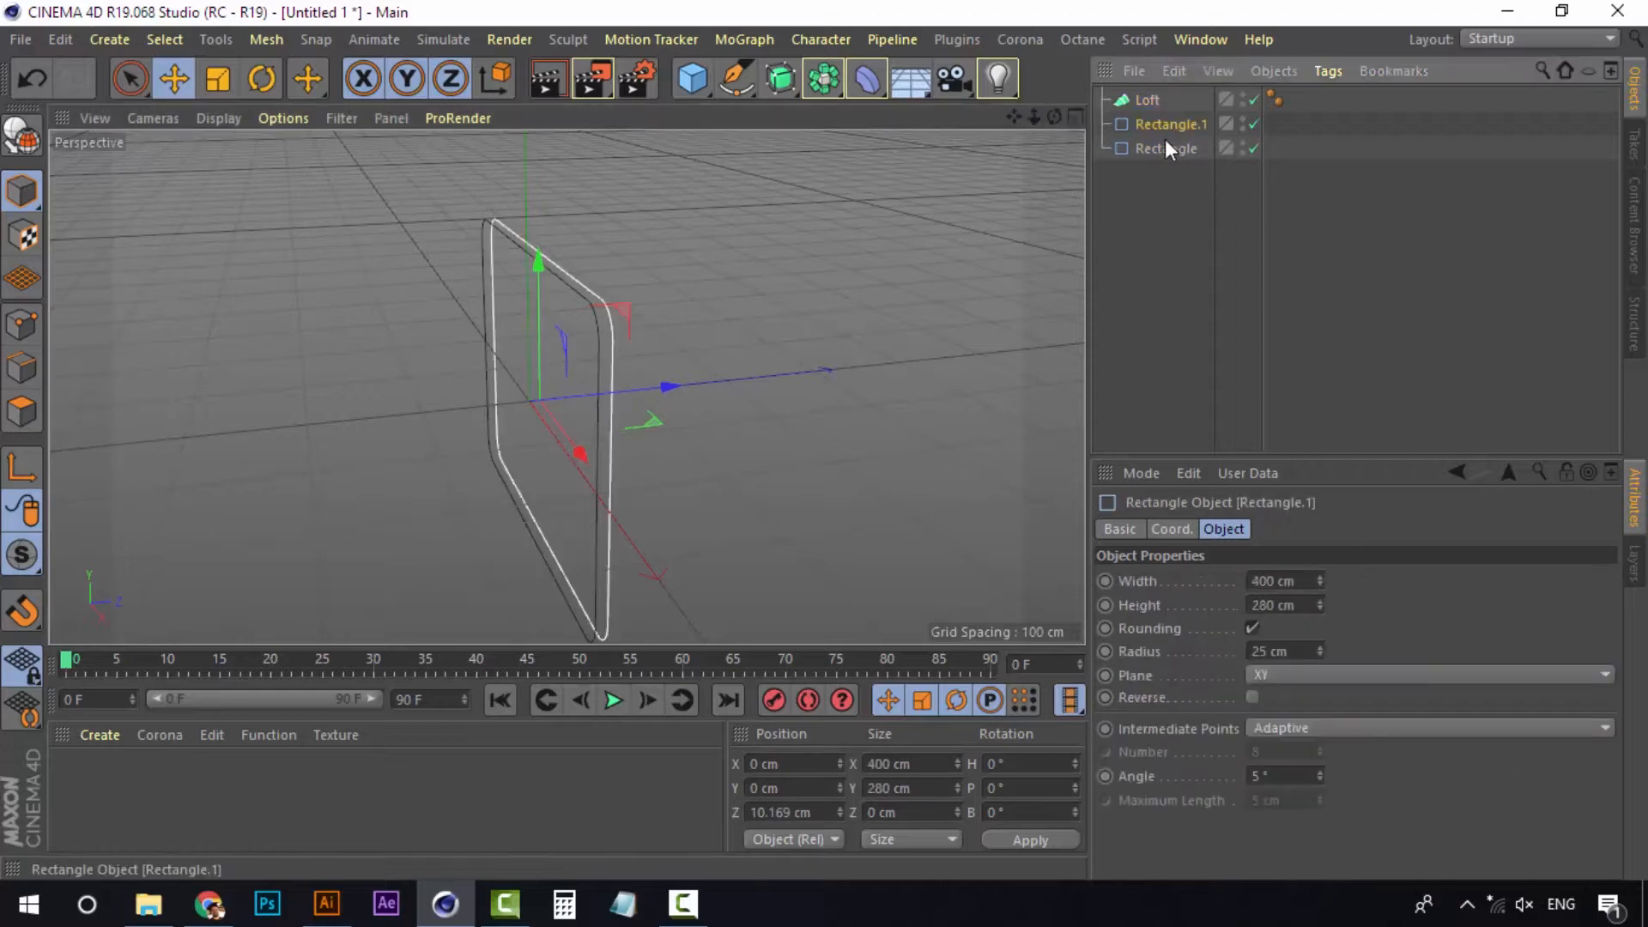
shift+click(1166, 148)
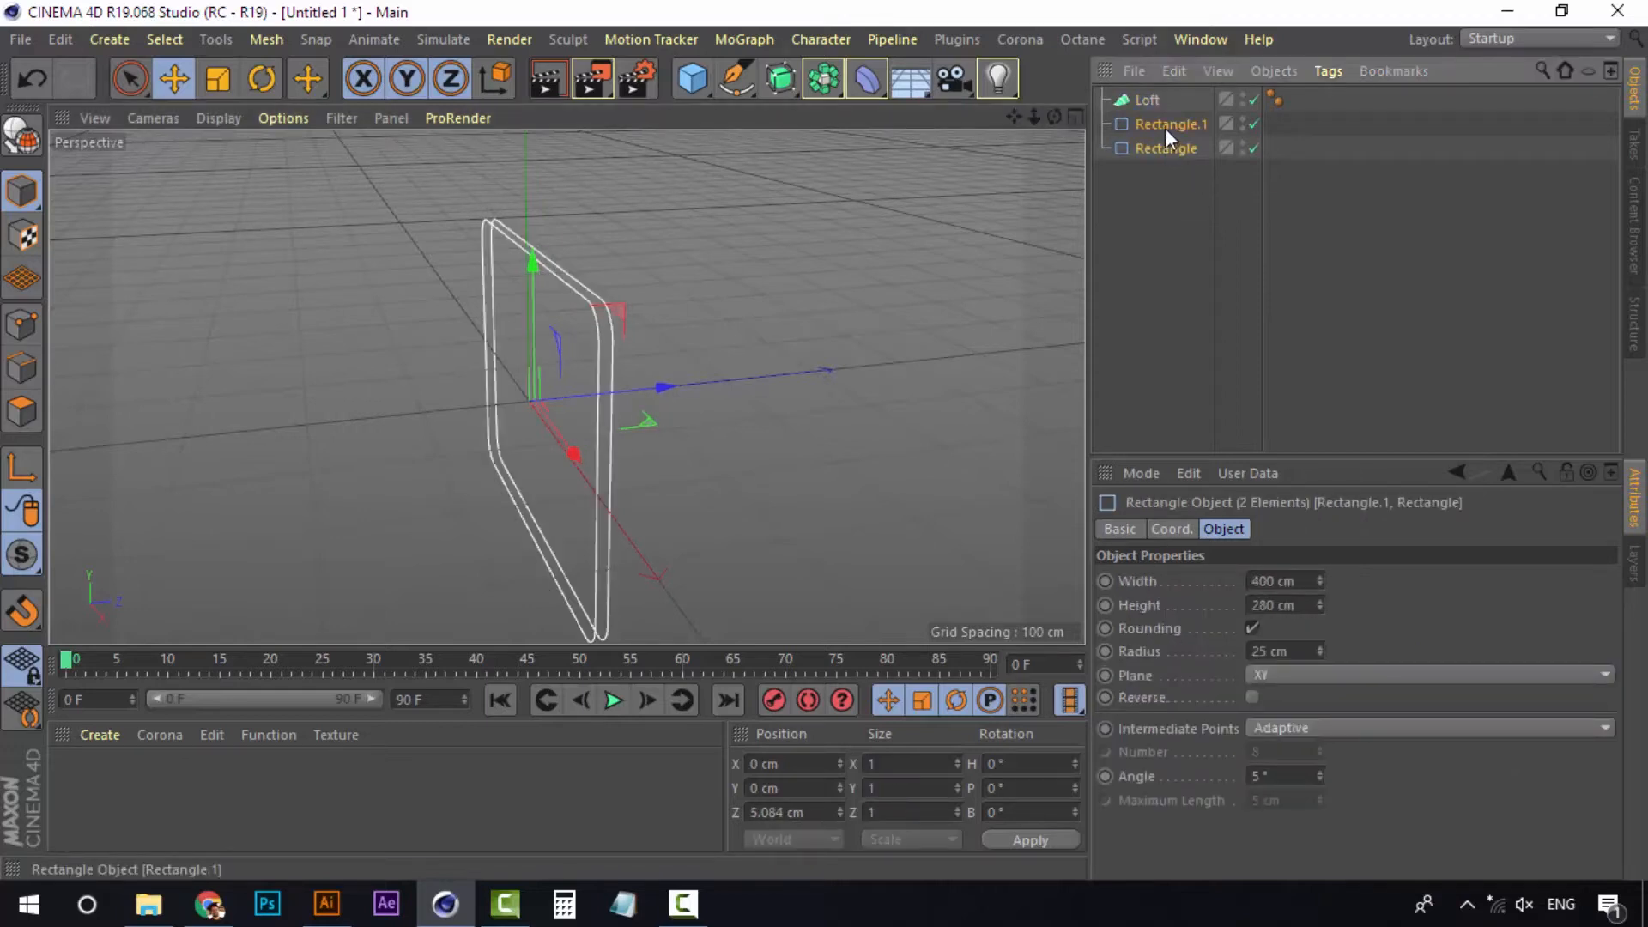
drag(1150, 99, 1151, 100)
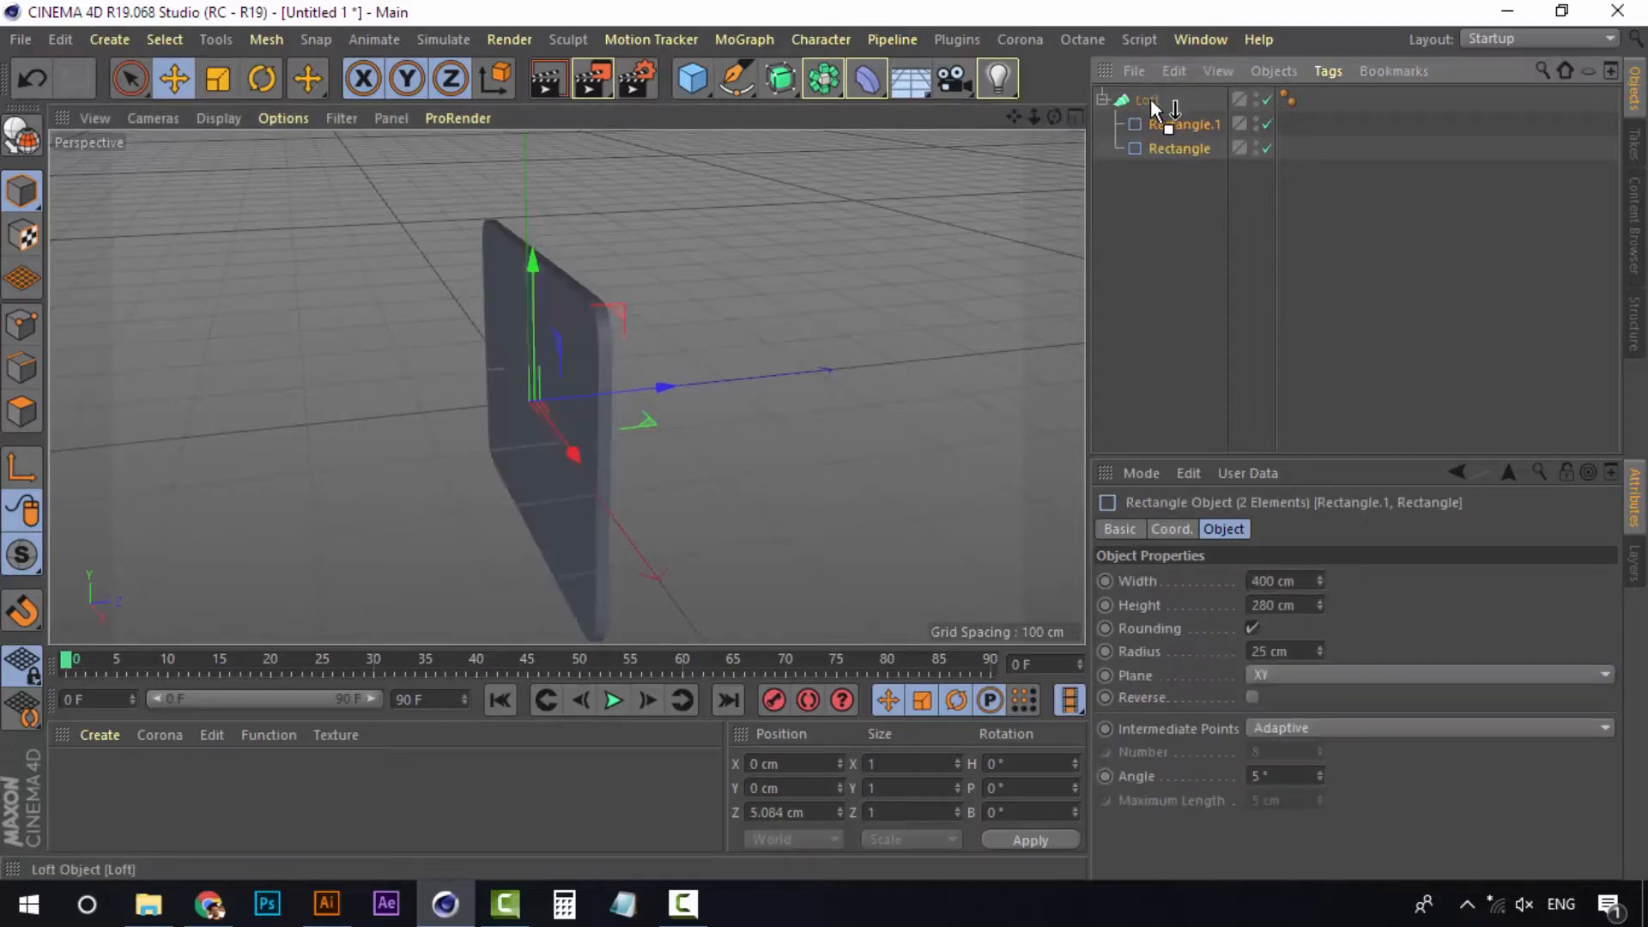
click(1145, 224)
scroll(565, 331, up, 3)
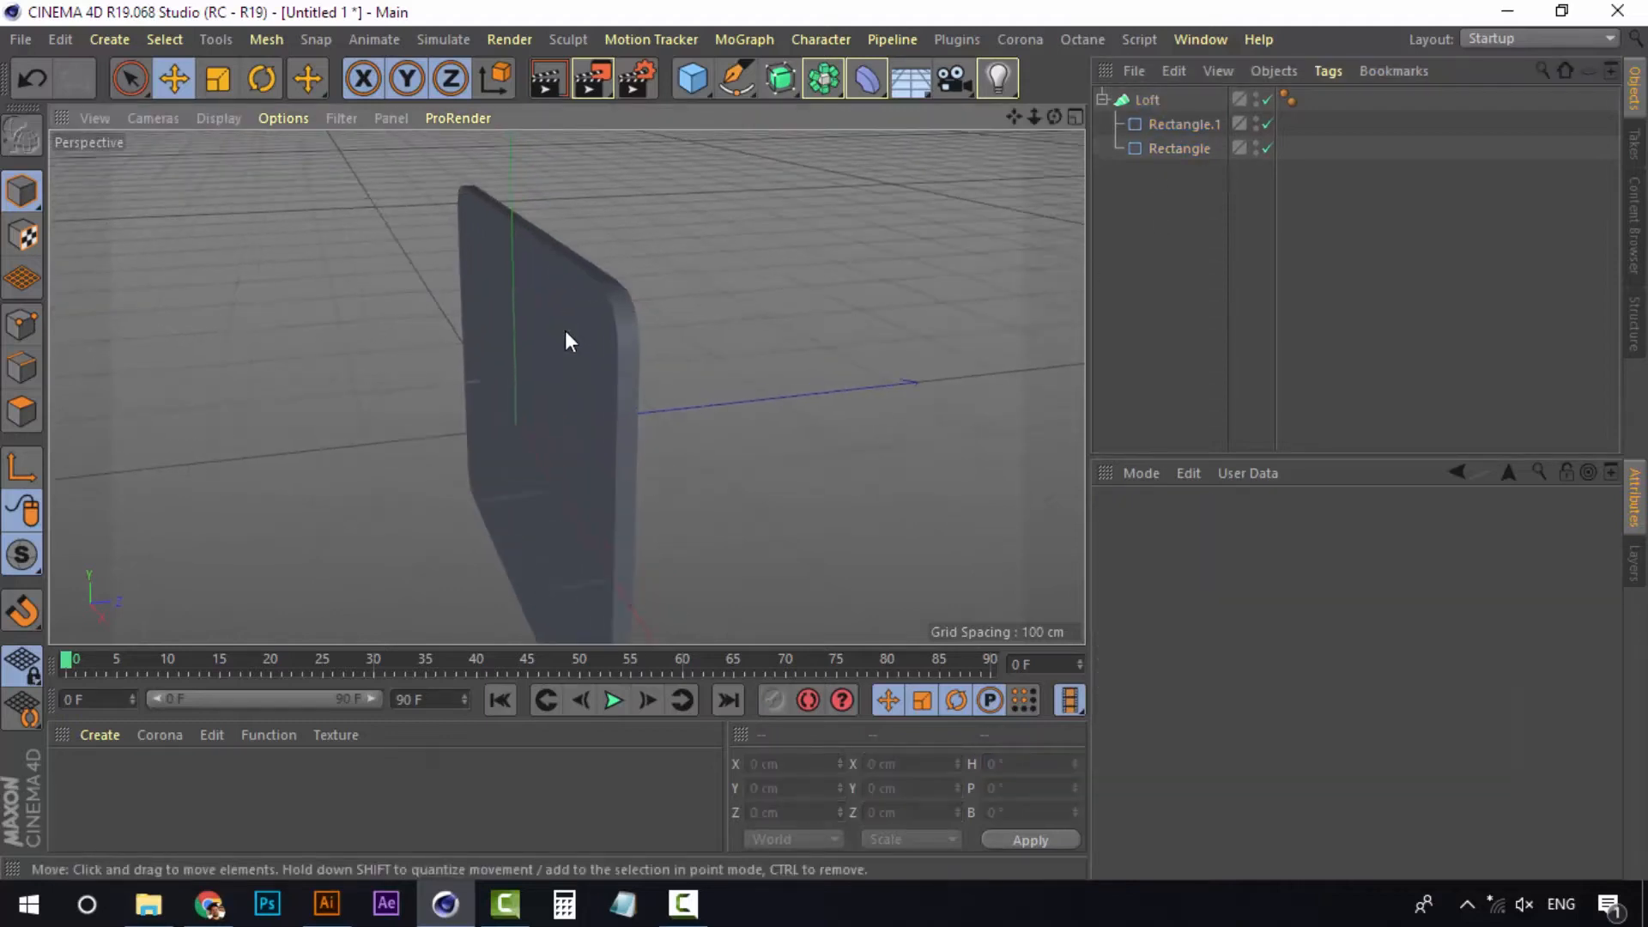
scroll(565, 332, down, 3)
click(1147, 101)
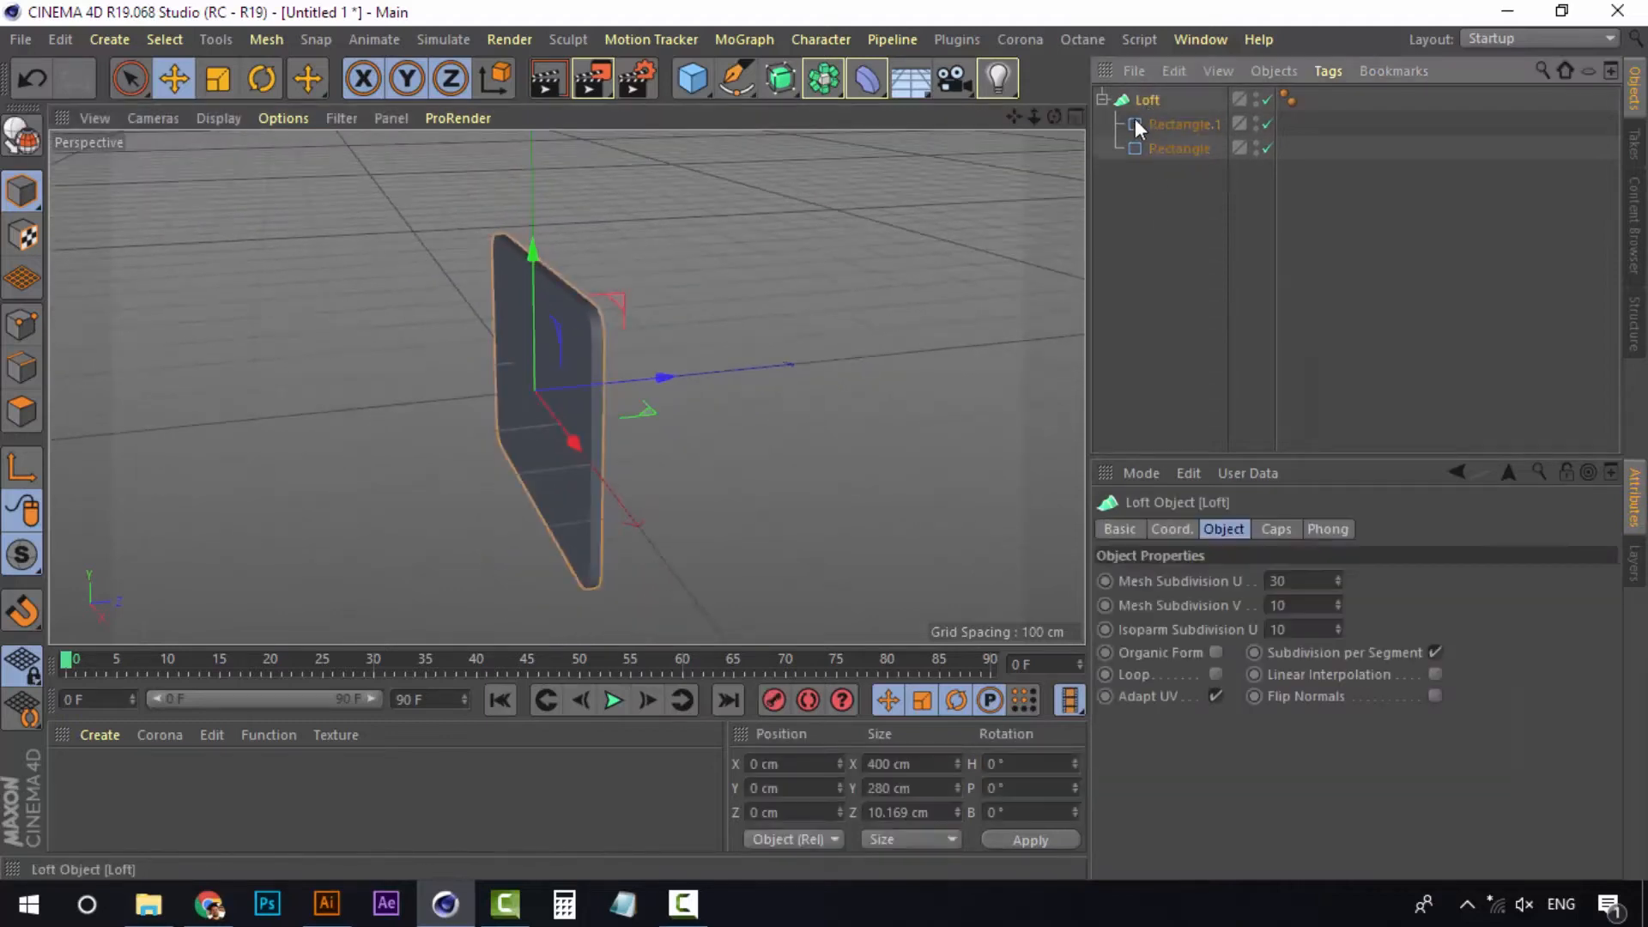
scroll(703, 348, up, 3)
scroll(703, 348, up, 1)
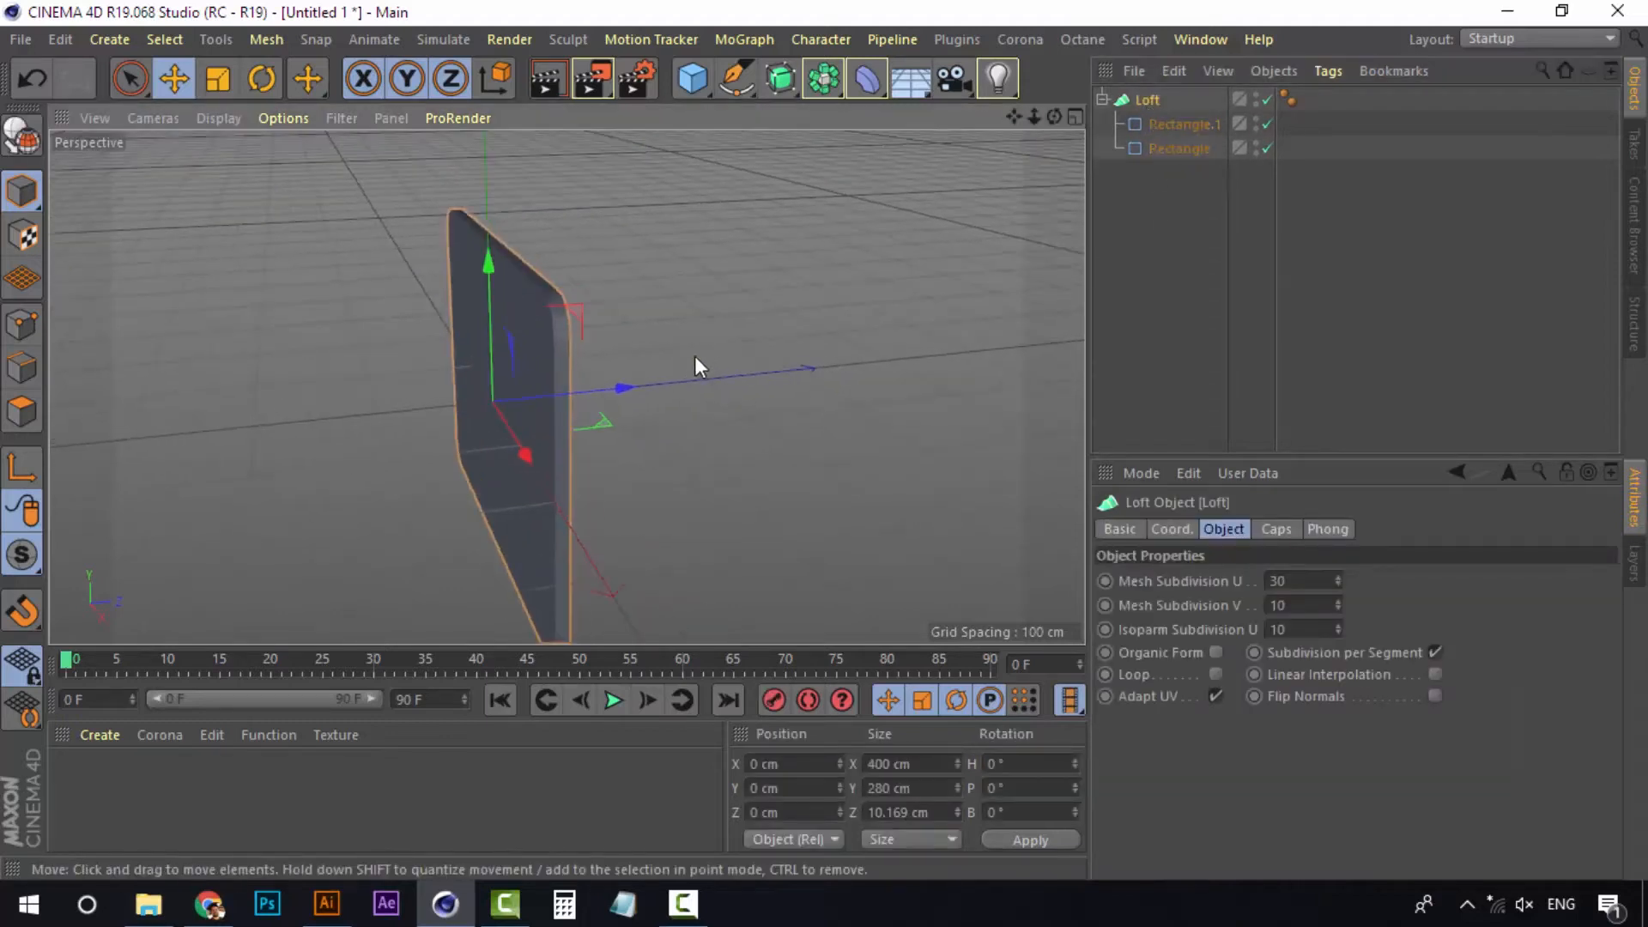
Reduce the offset copy Rectangle.1 inside the Loft to 388 cm wide and 260 cm high
click(1207, 128)
alt+drag(612, 301, 343, 262)
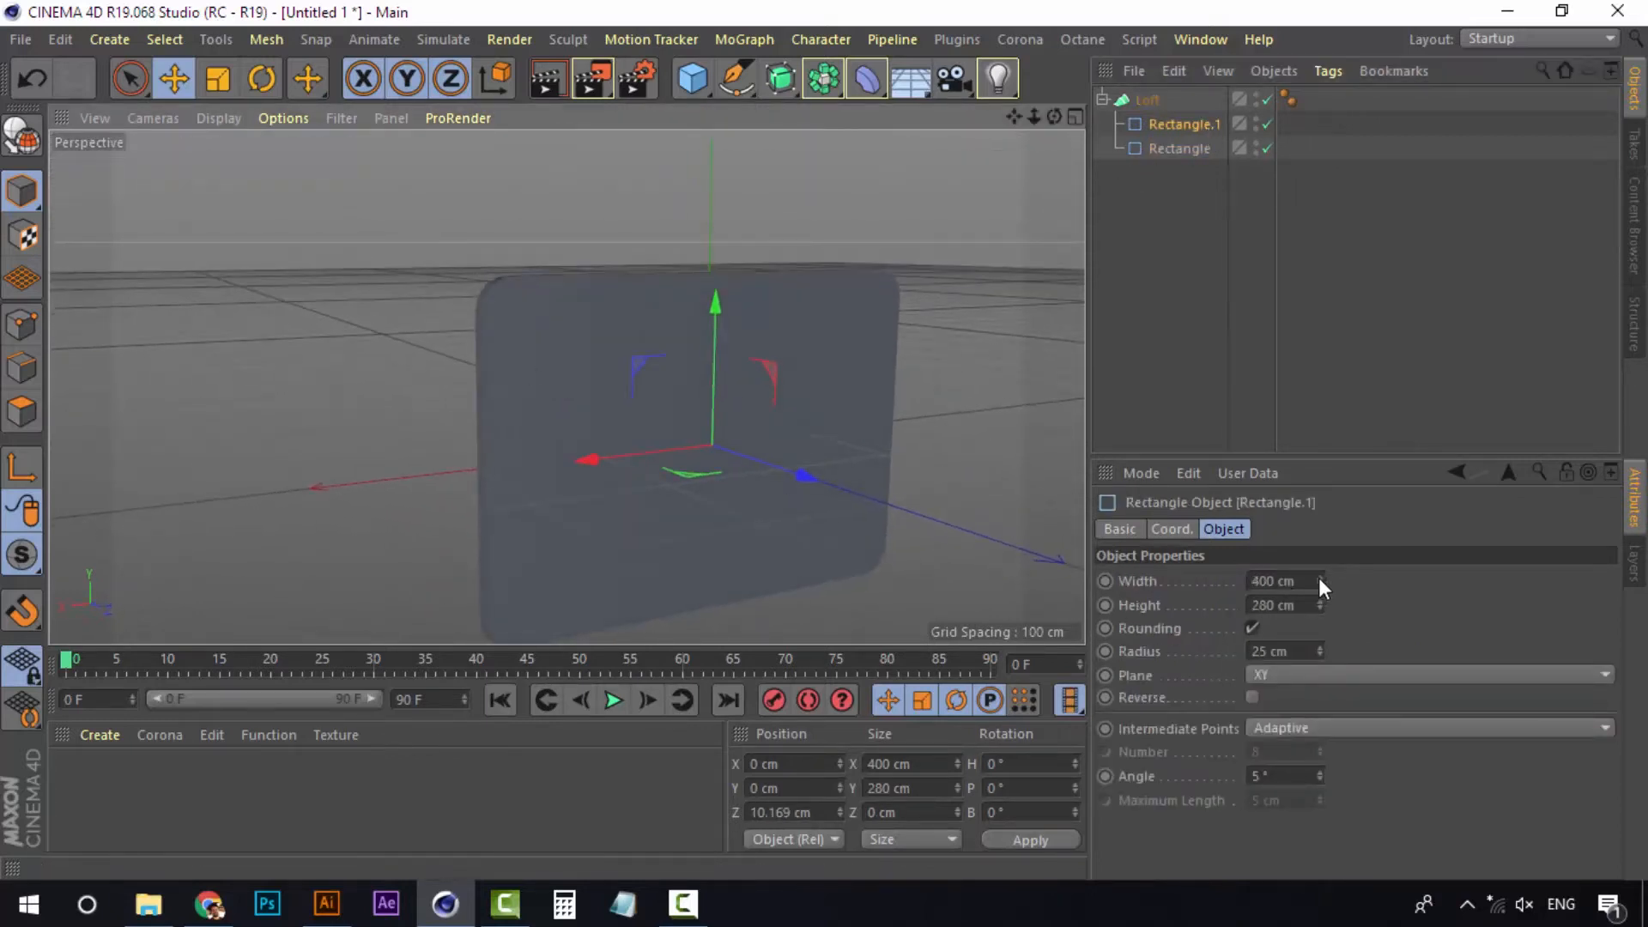
alt+drag(335, 353, 562, 367)
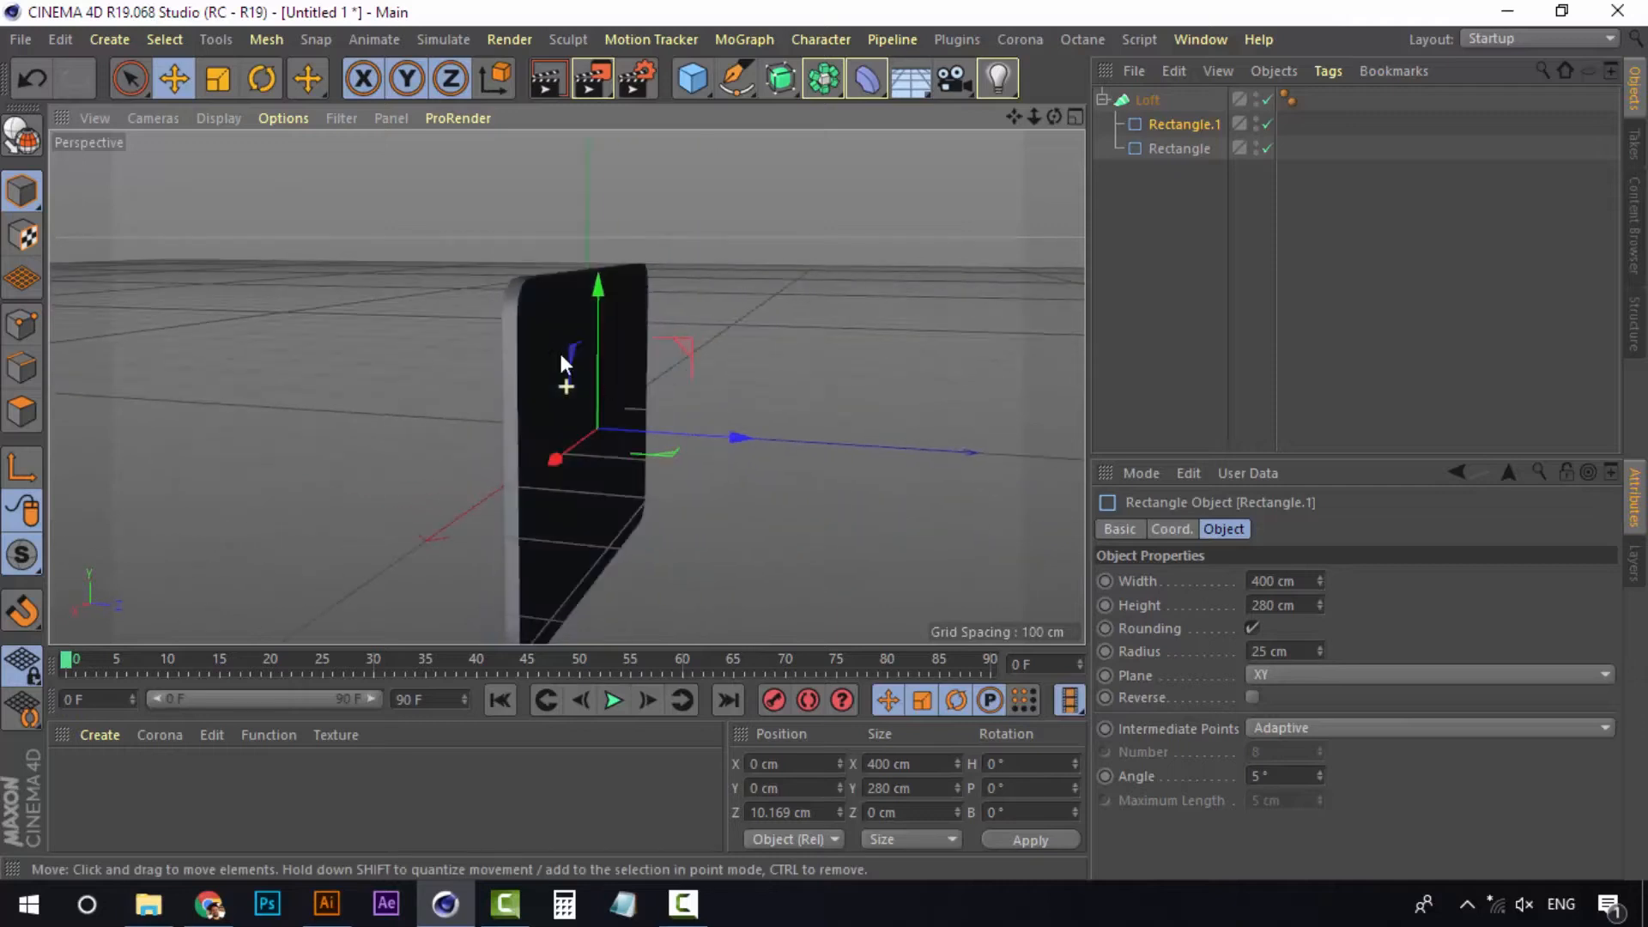
click(1318, 585)
click(1319, 585)
click(1318, 586)
click(1318, 586)
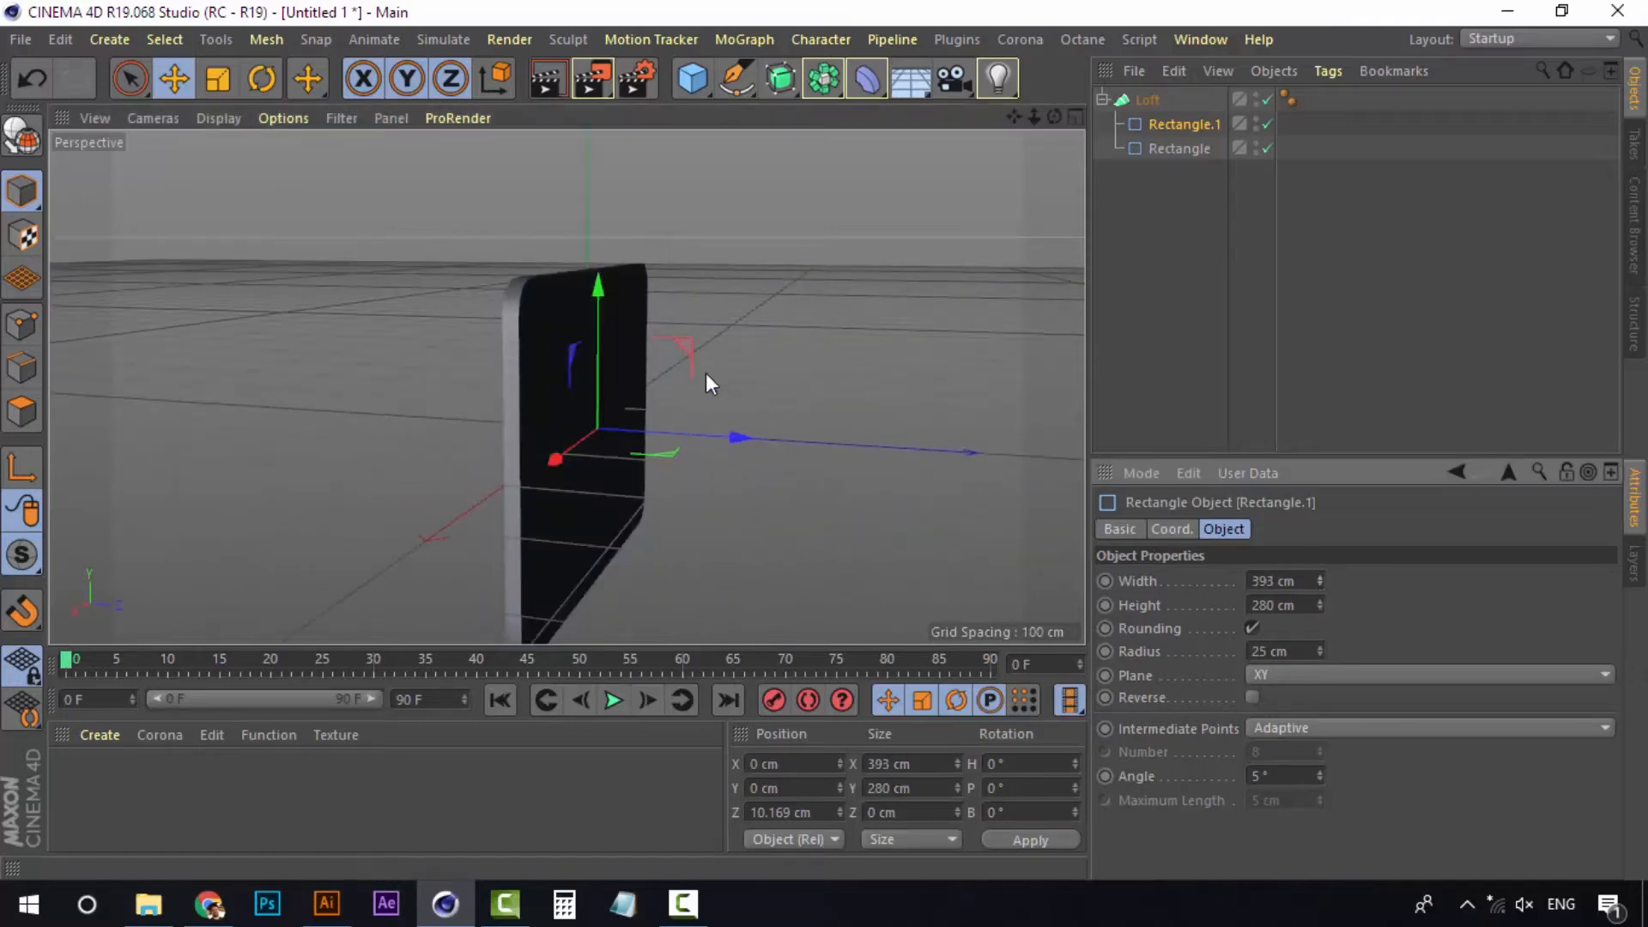
alt+drag(705, 373, 603, 554)
click(1321, 584)
click(1321, 584)
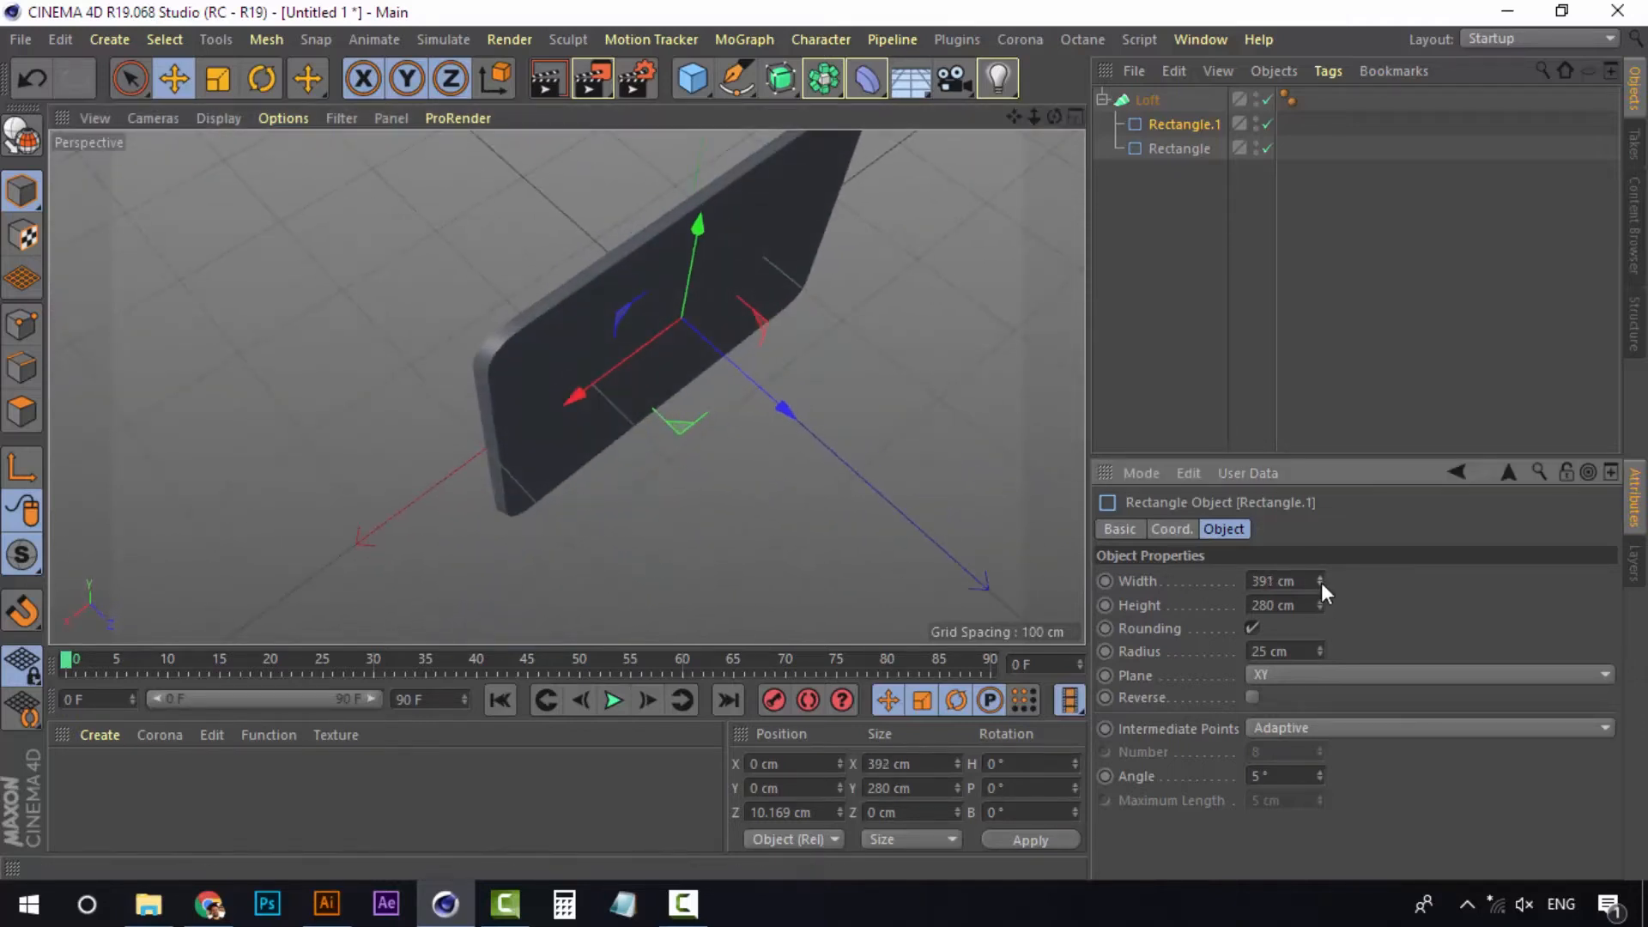
drag(1321, 608, 1321, 625)
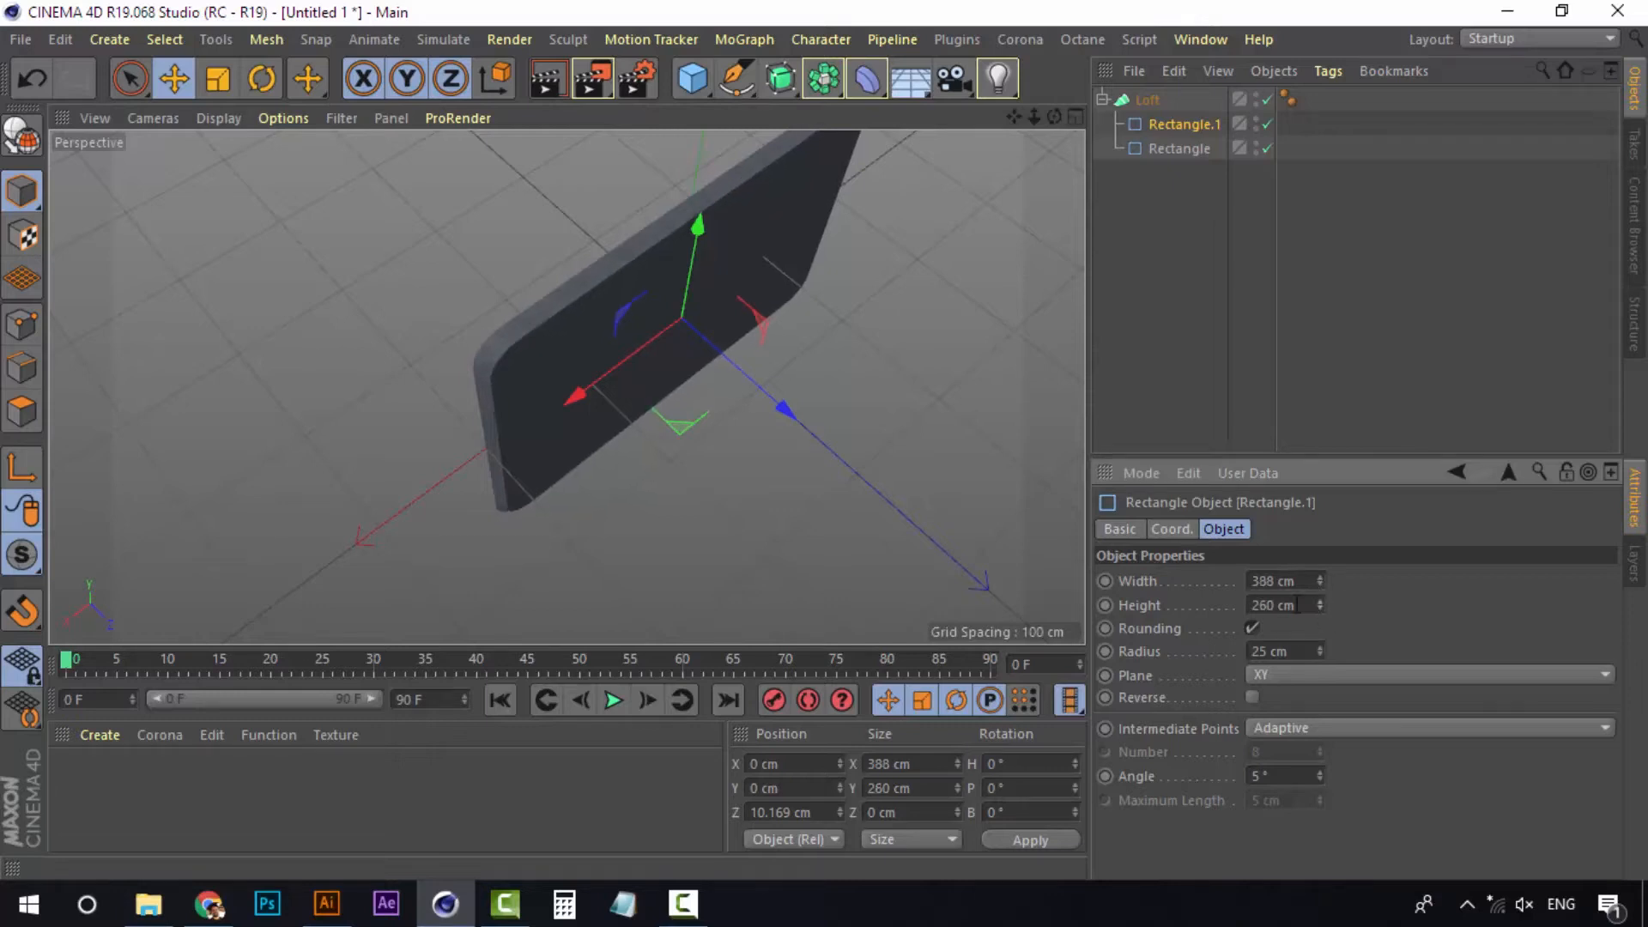
alt+drag(711, 348, 652, 347)
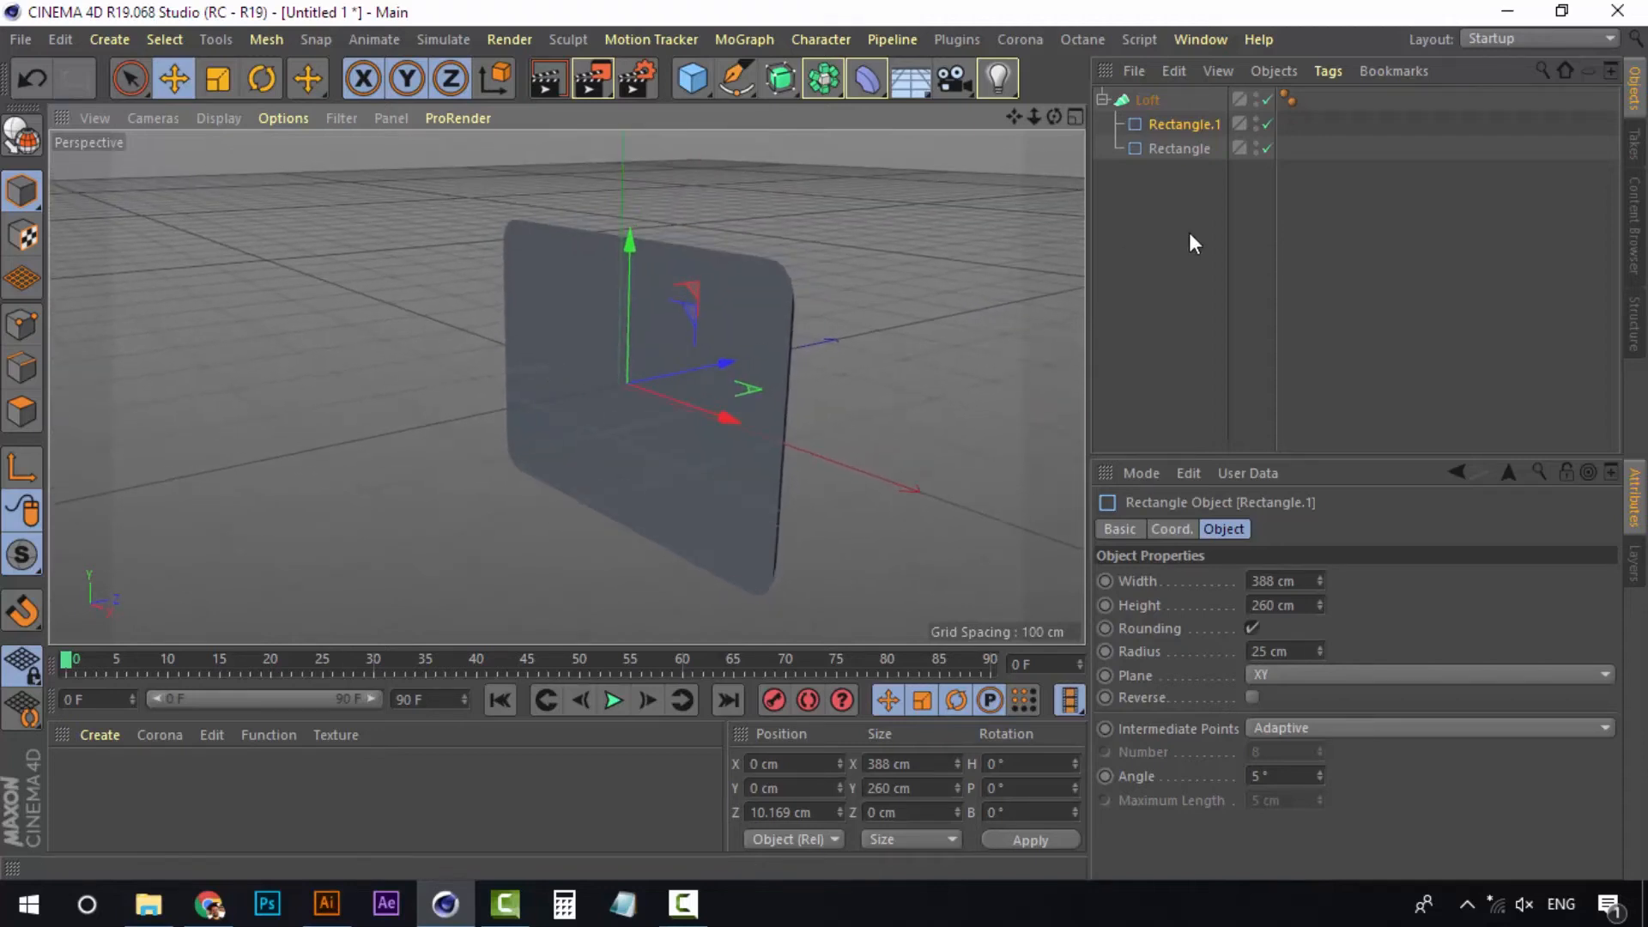
click(1227, 231)
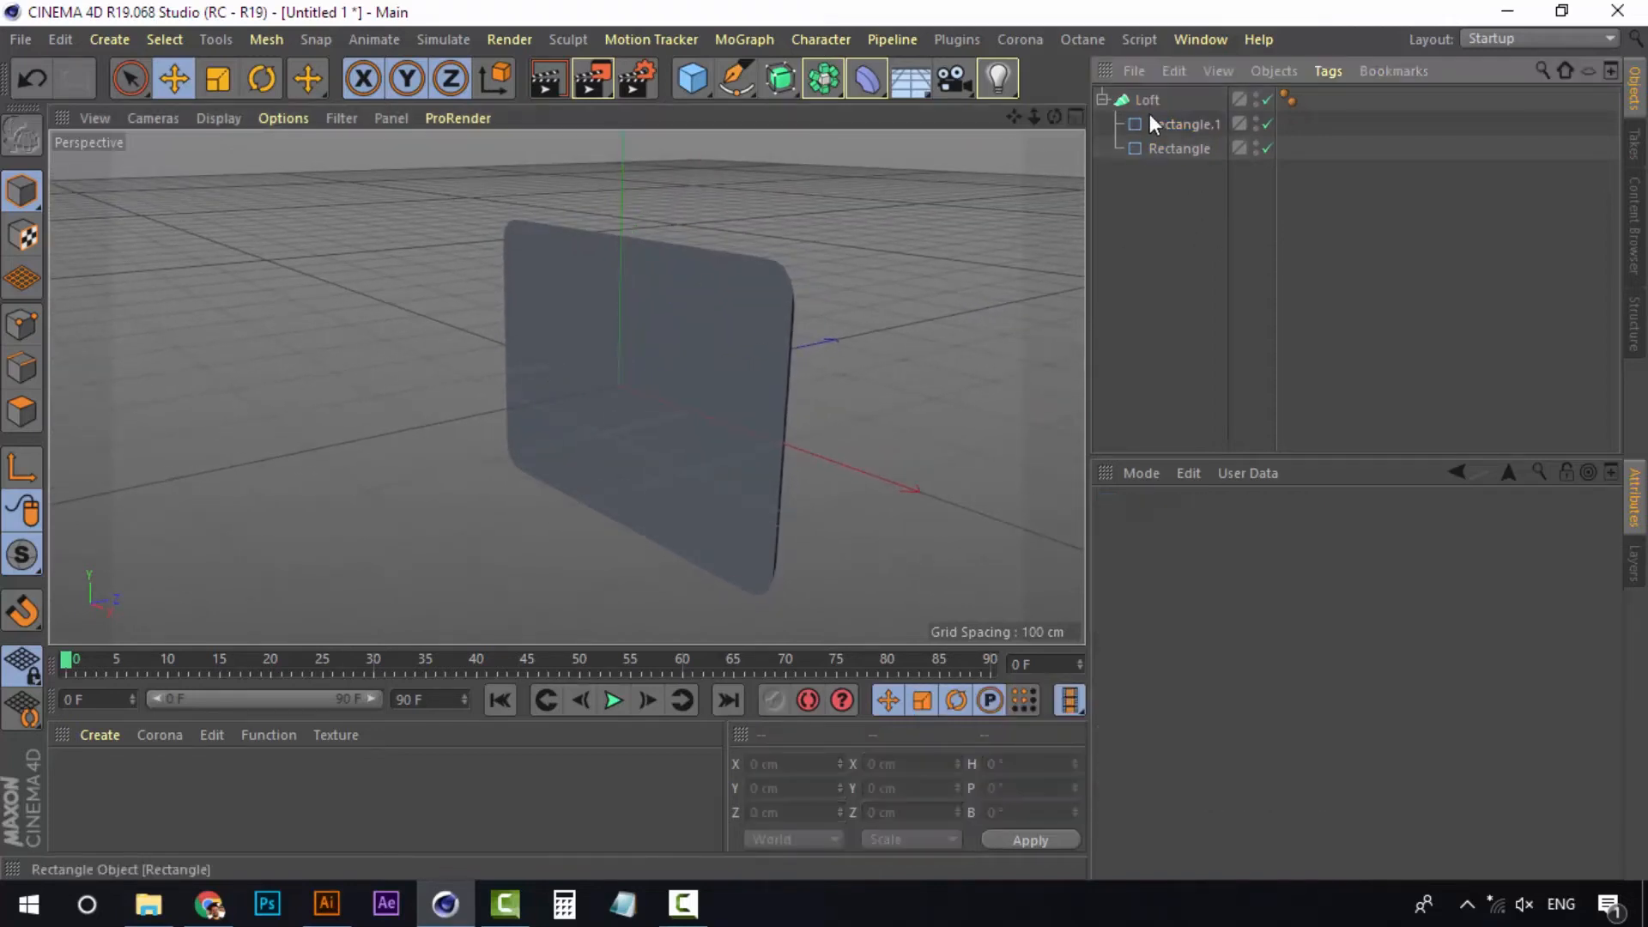
Add a cube and shape it into a panel about 341.5 × 200 × 4 cm, raised about 24 cm on the slab's face
click(691, 79)
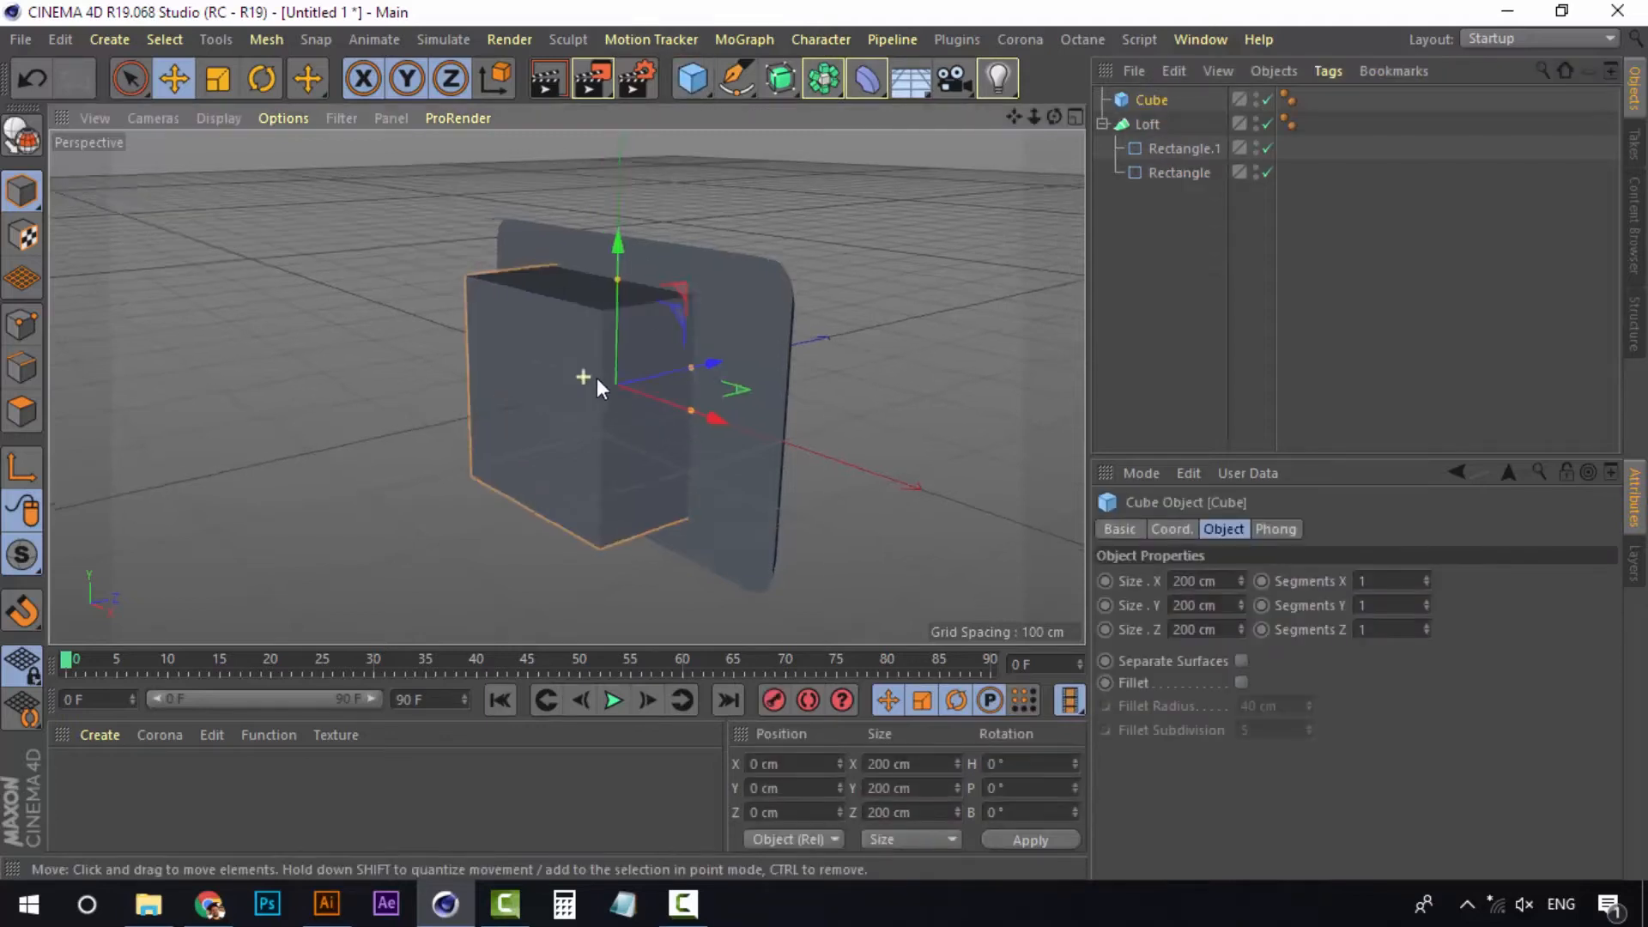
alt+drag(596, 378, 631, 408)
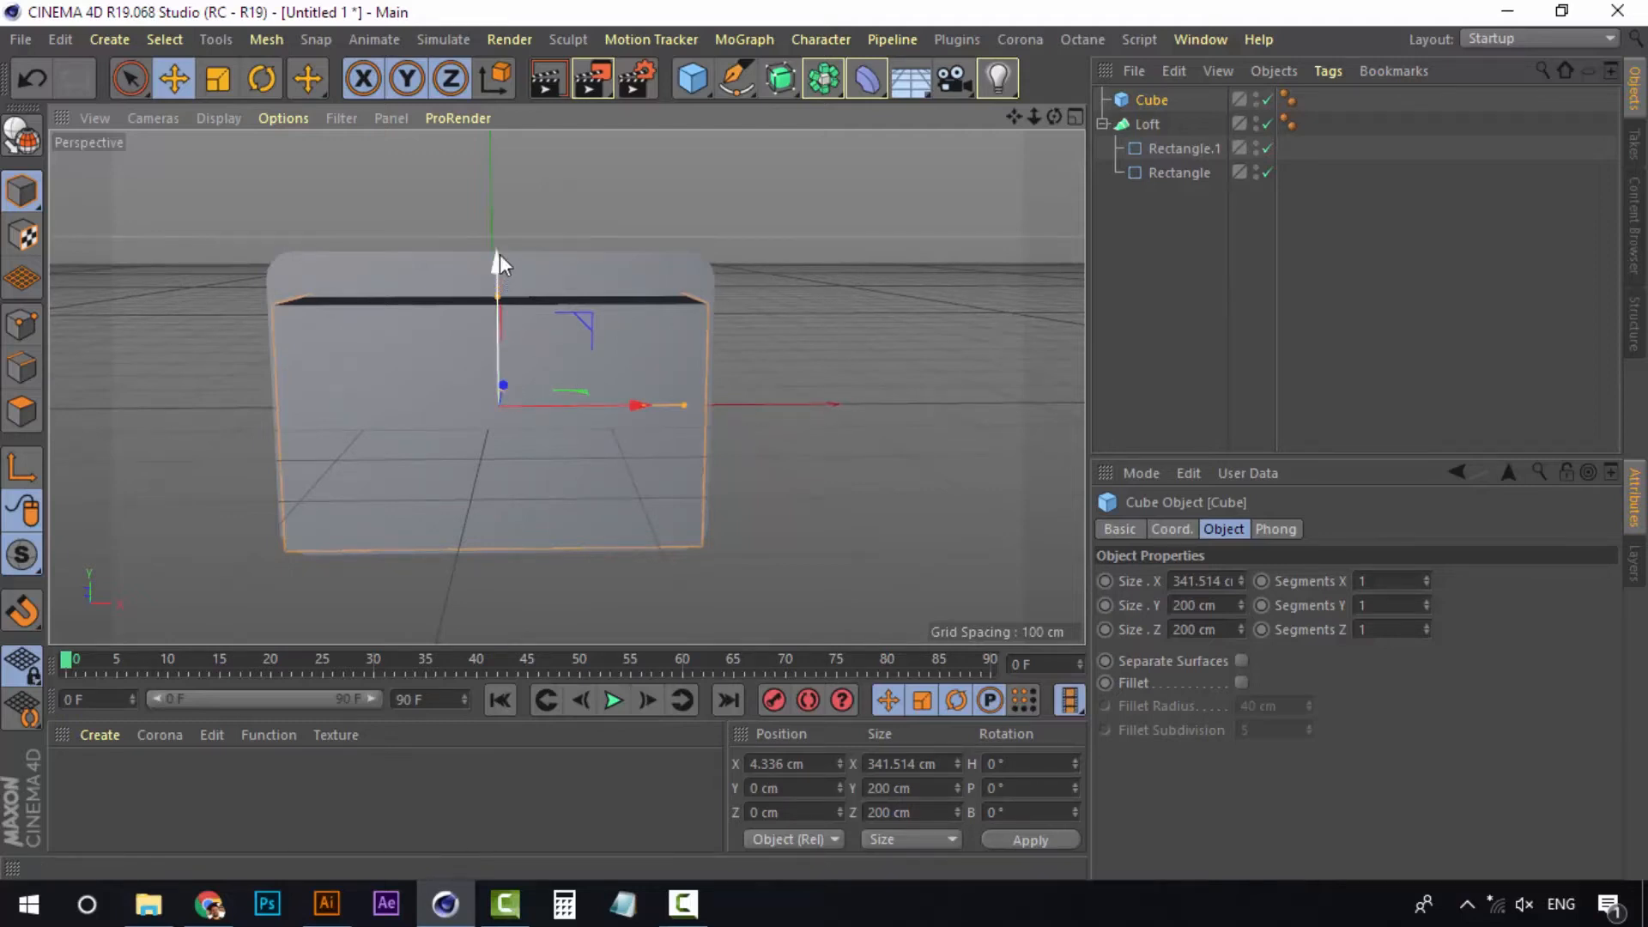
drag(499, 254, 506, 244)
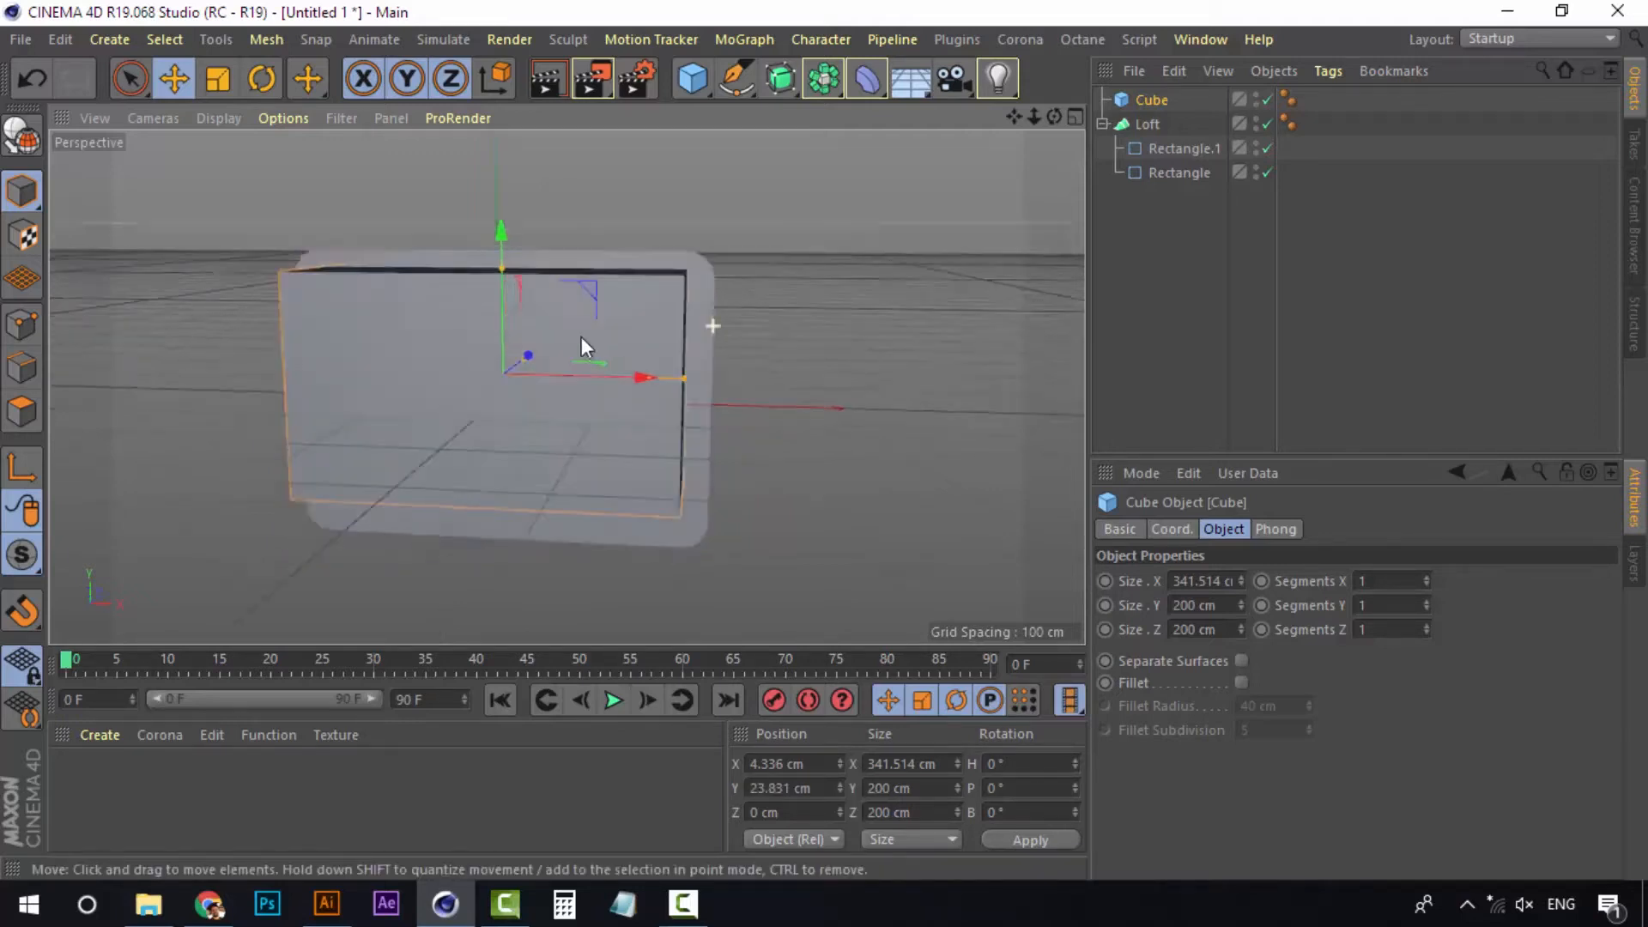
alt+drag(582, 339, 653, 358)
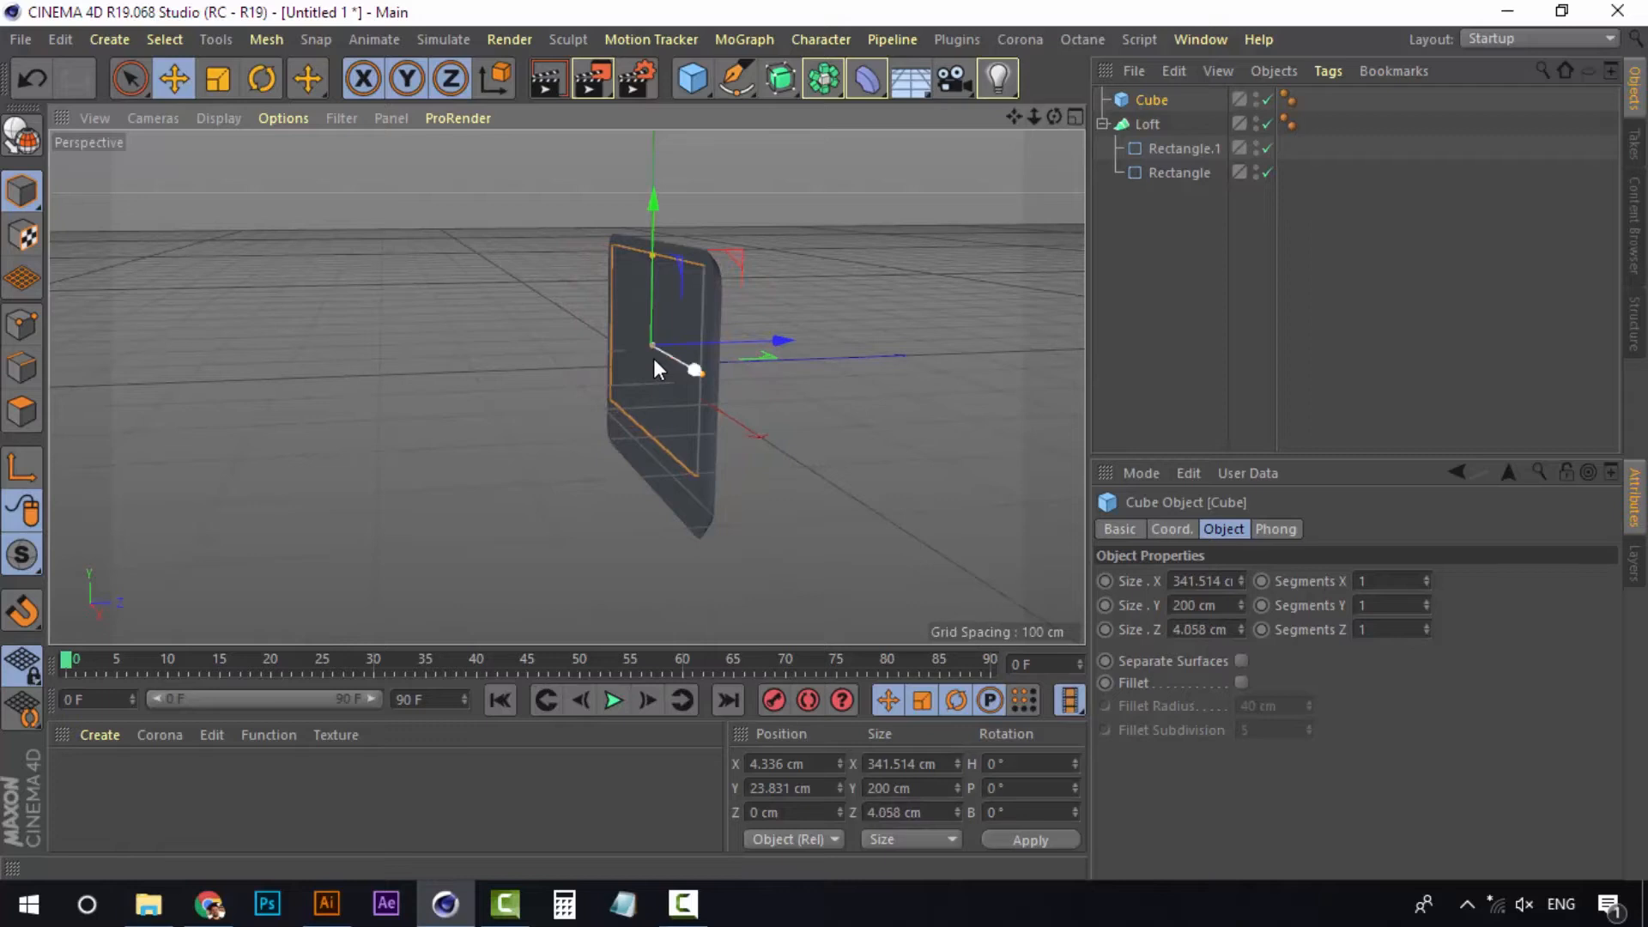
click(815, 378)
Add a second cube, move it away from the slab to about -414 cm on Z, and thin its depth to about 5 cm
alt+drag(815, 378, 424, 359)
scroll(502, 368, up, 3)
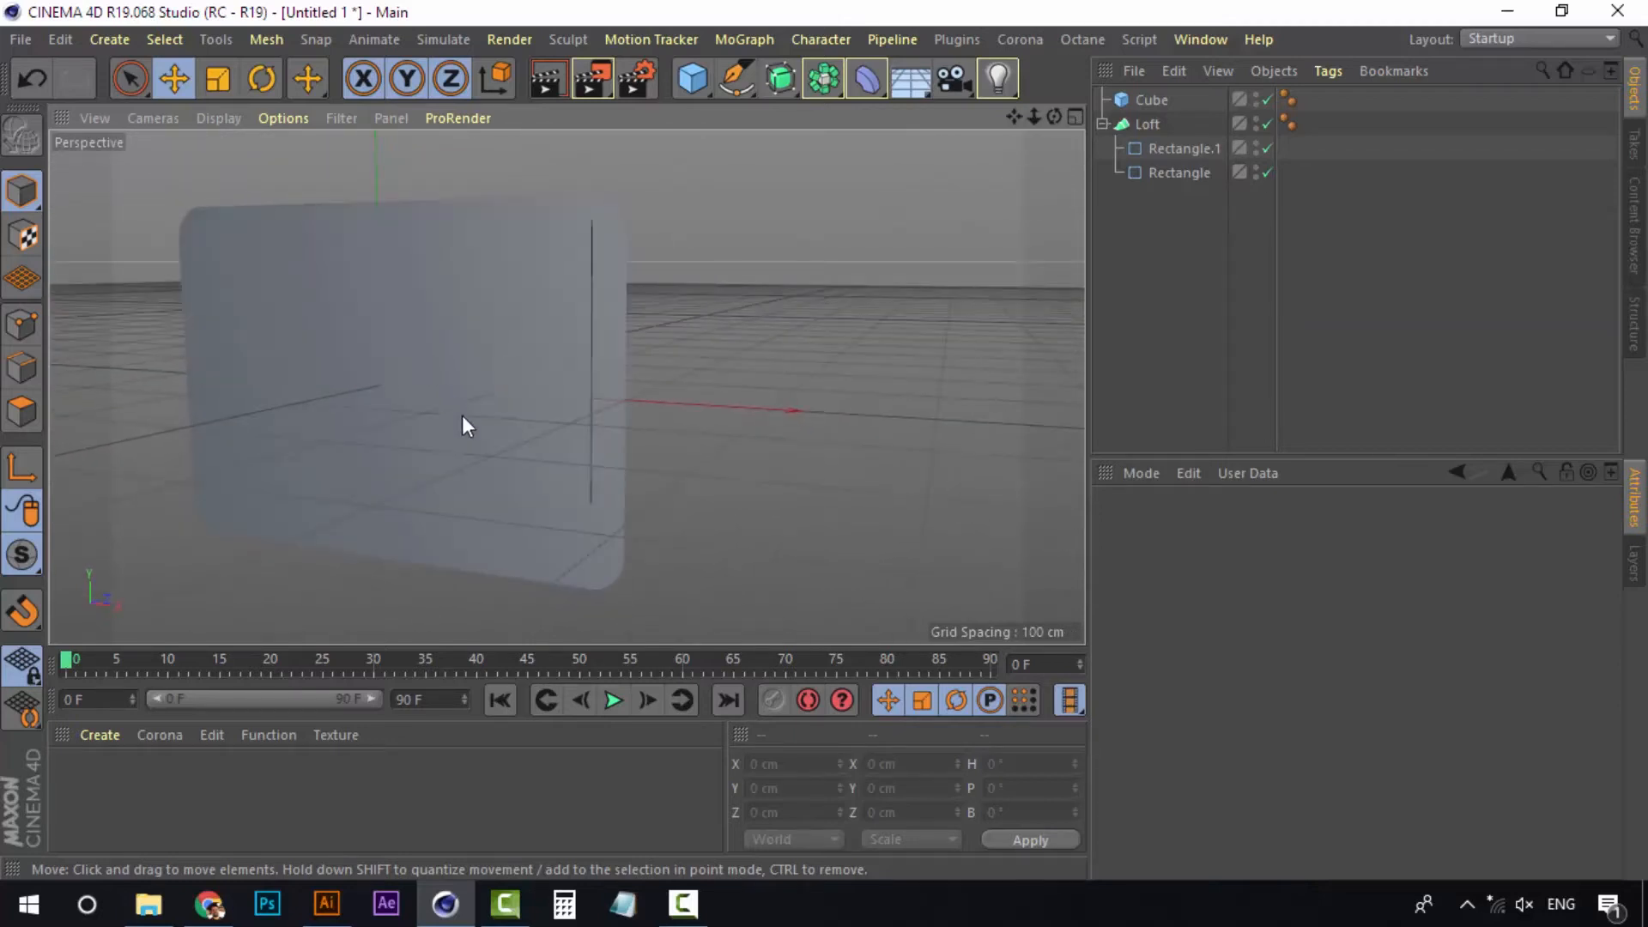
mouse_move(461, 427)
alt+mouse_down()
mouse_move(438, 523)
mouse_move(383, 523)
mouse_move(455, 398)
mouse_move(453, 423)
alt+mouse_up()
mouse_move(570, 409)
alt+mouse_down()
mouse_move(426, 447)
mouse_move(552, 445)
mouse_move(593, 427)
mouse_move(496, 424)
mouse_move(579, 436)
alt+mouse_up()
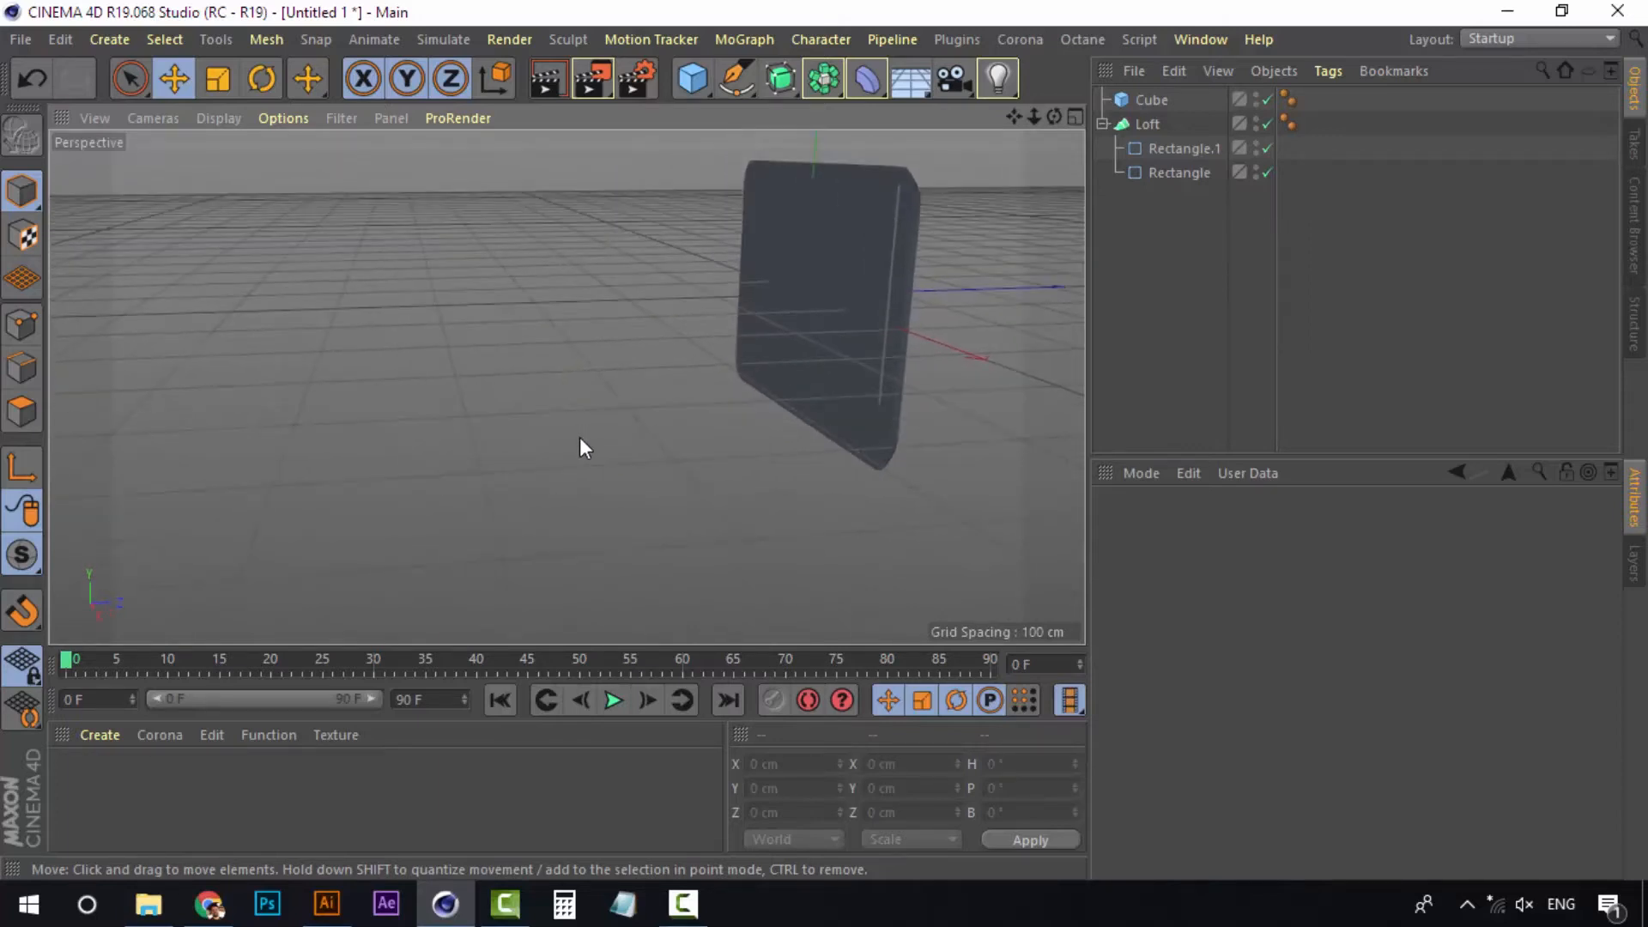
click(685, 81)
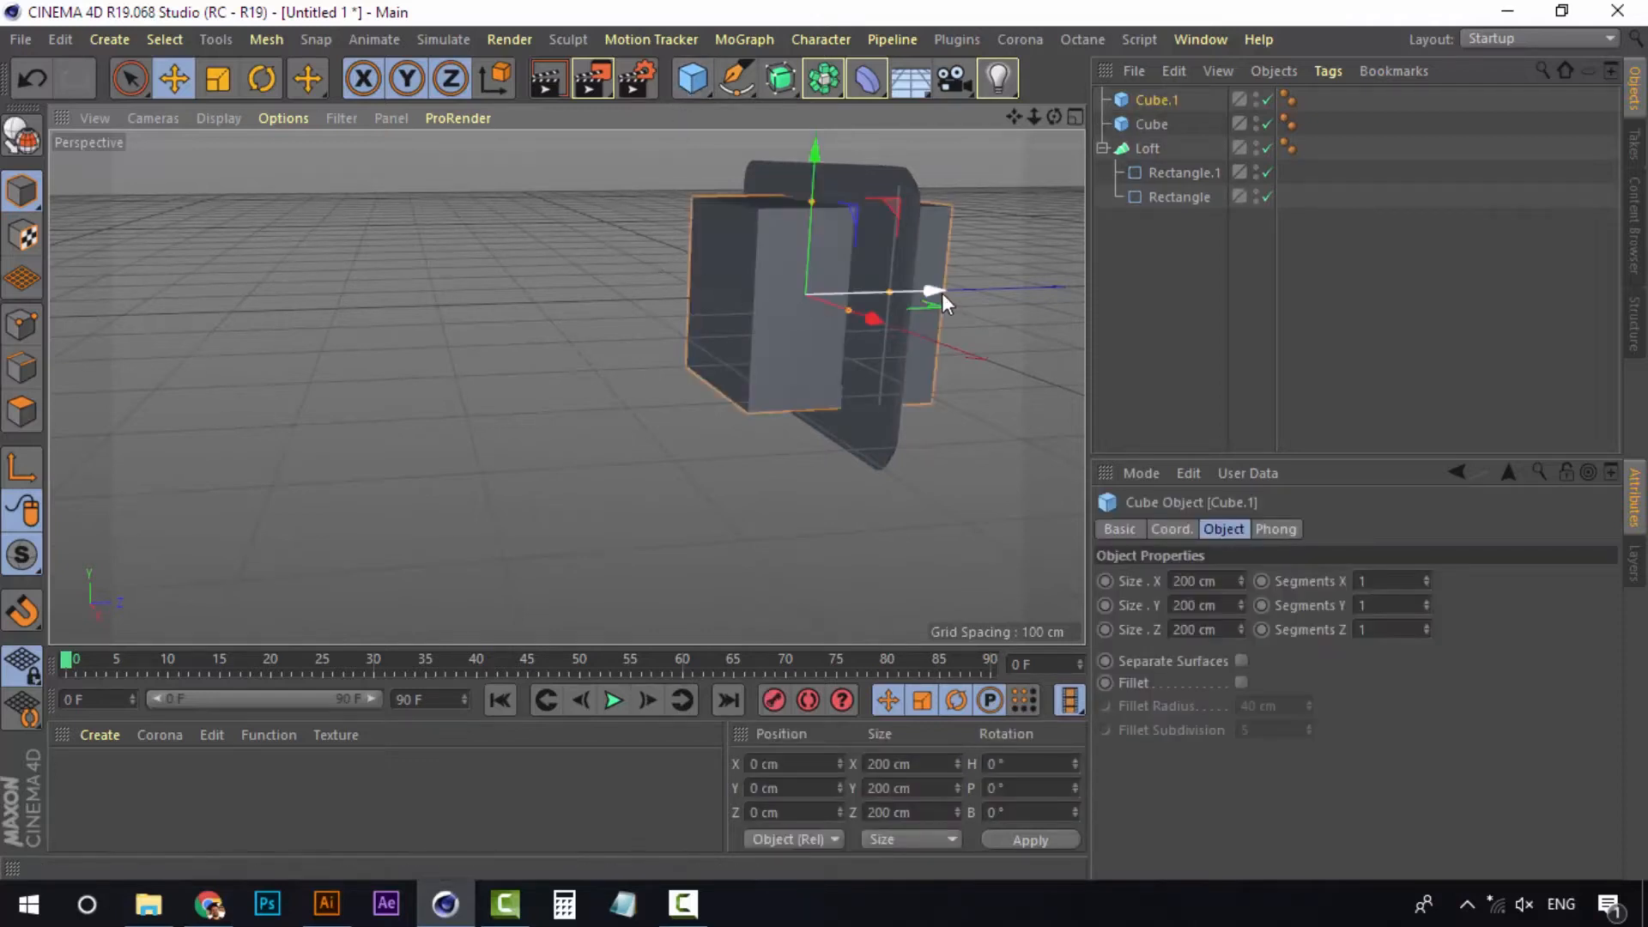
drag(935, 294, 426, 304)
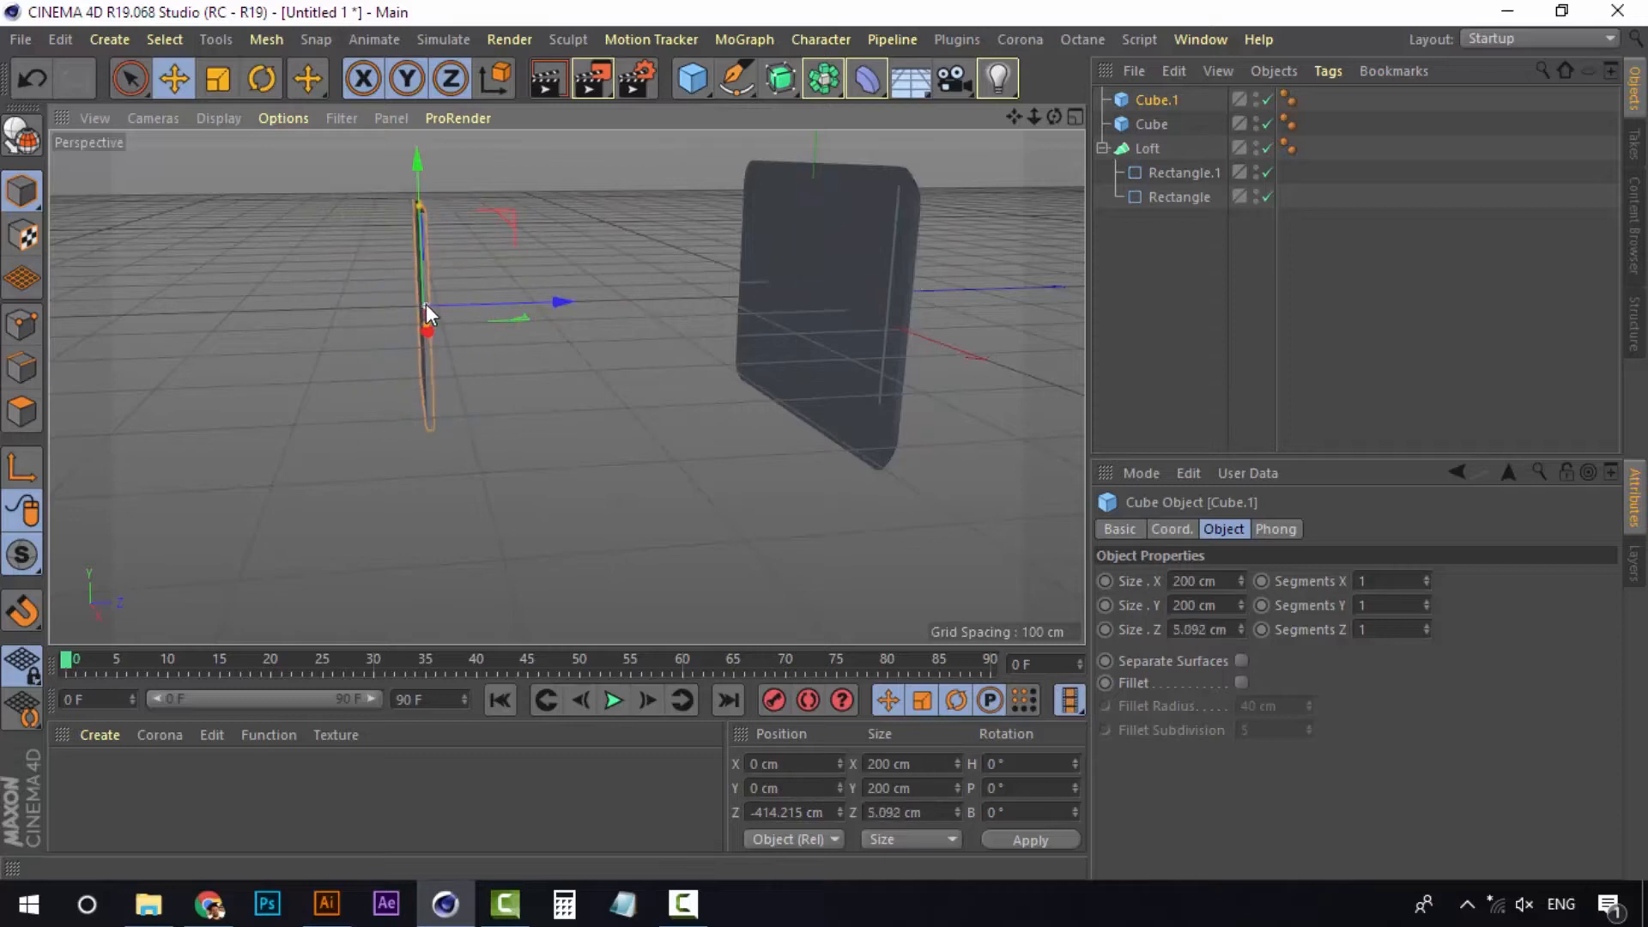
scroll(503, 373, up, 5)
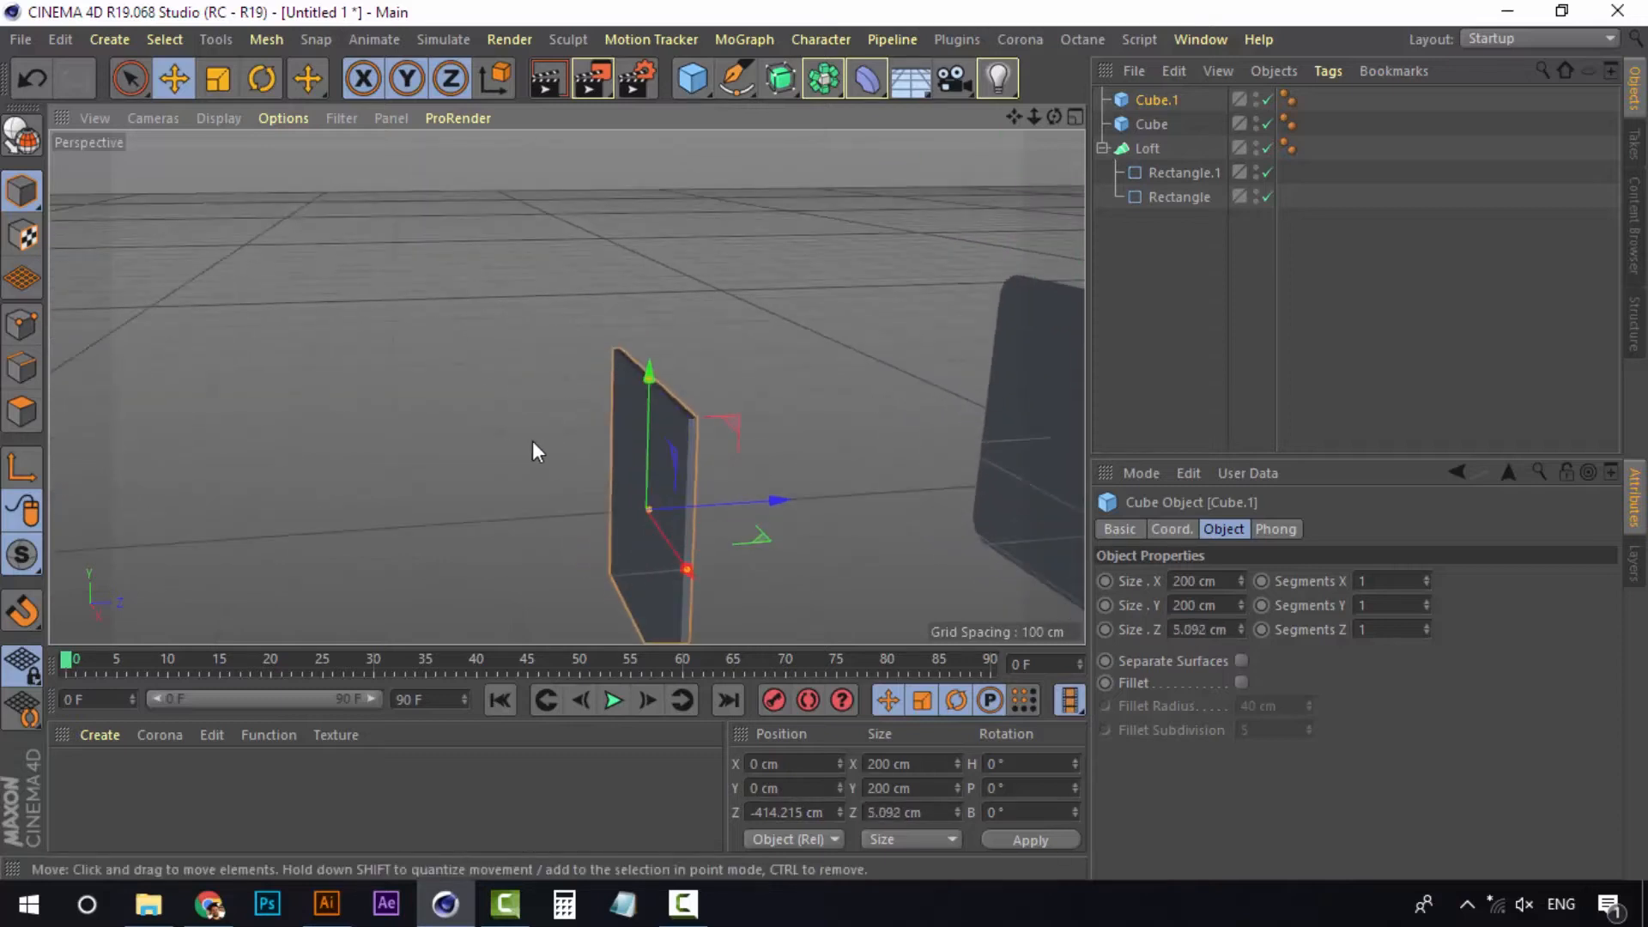
Narrow the second cube into an upright strip about 40.6 cm wide and 3.5 cm thick
alt+drag(532, 451, 570, 383)
drag(914, 464, 817, 465)
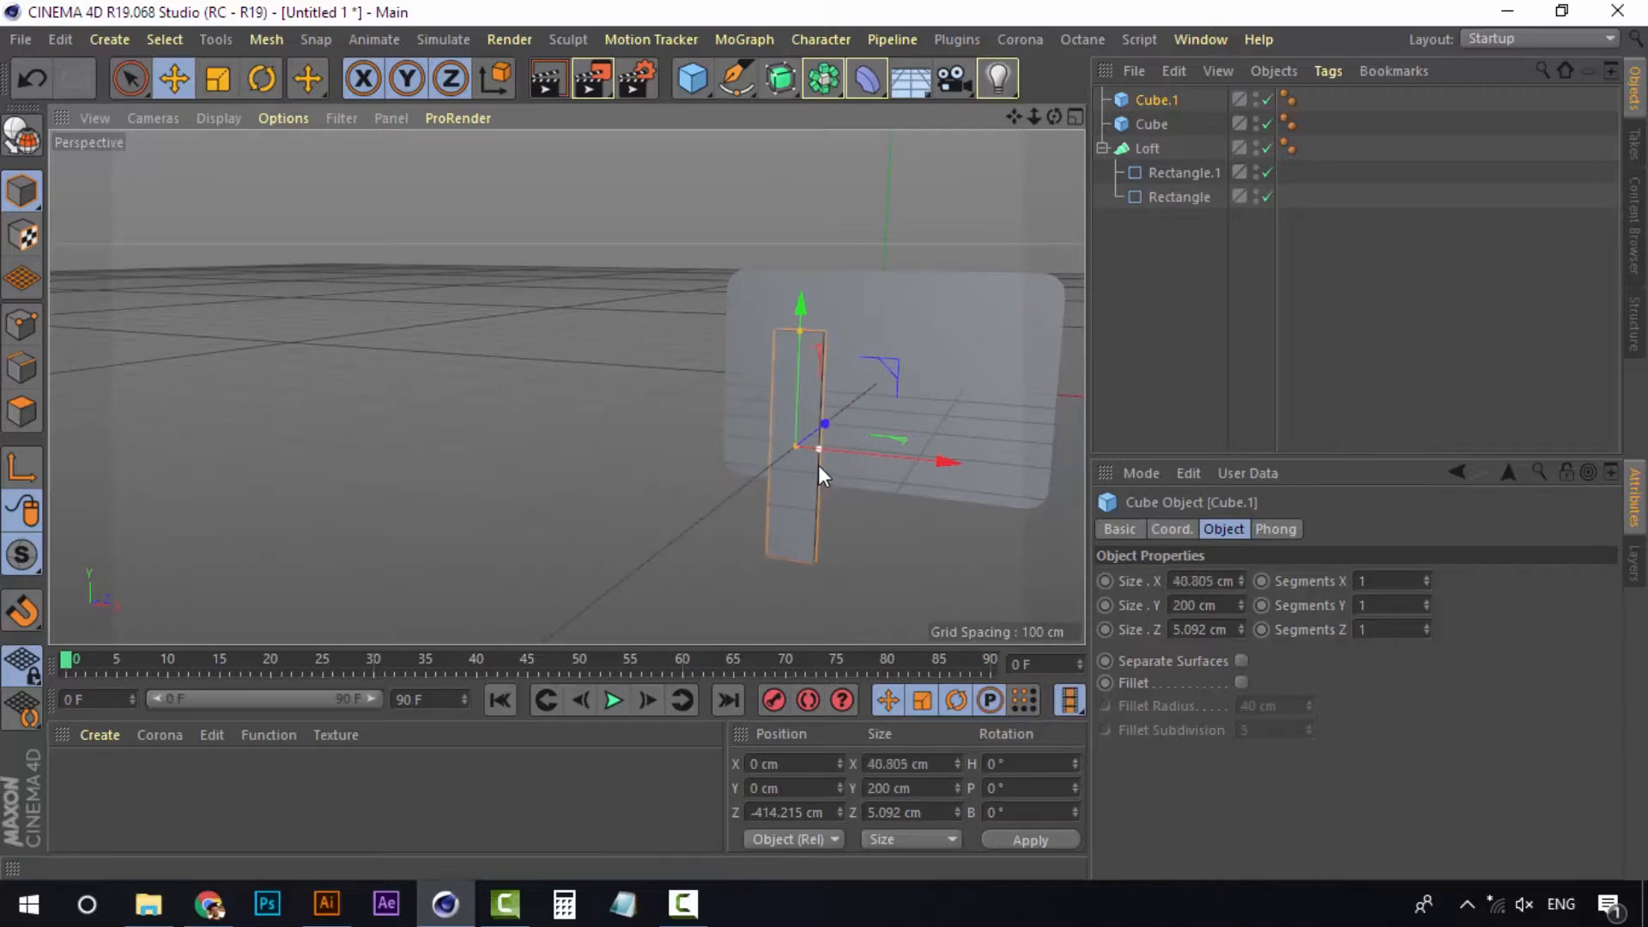
alt+drag(847, 409, 714, 390)
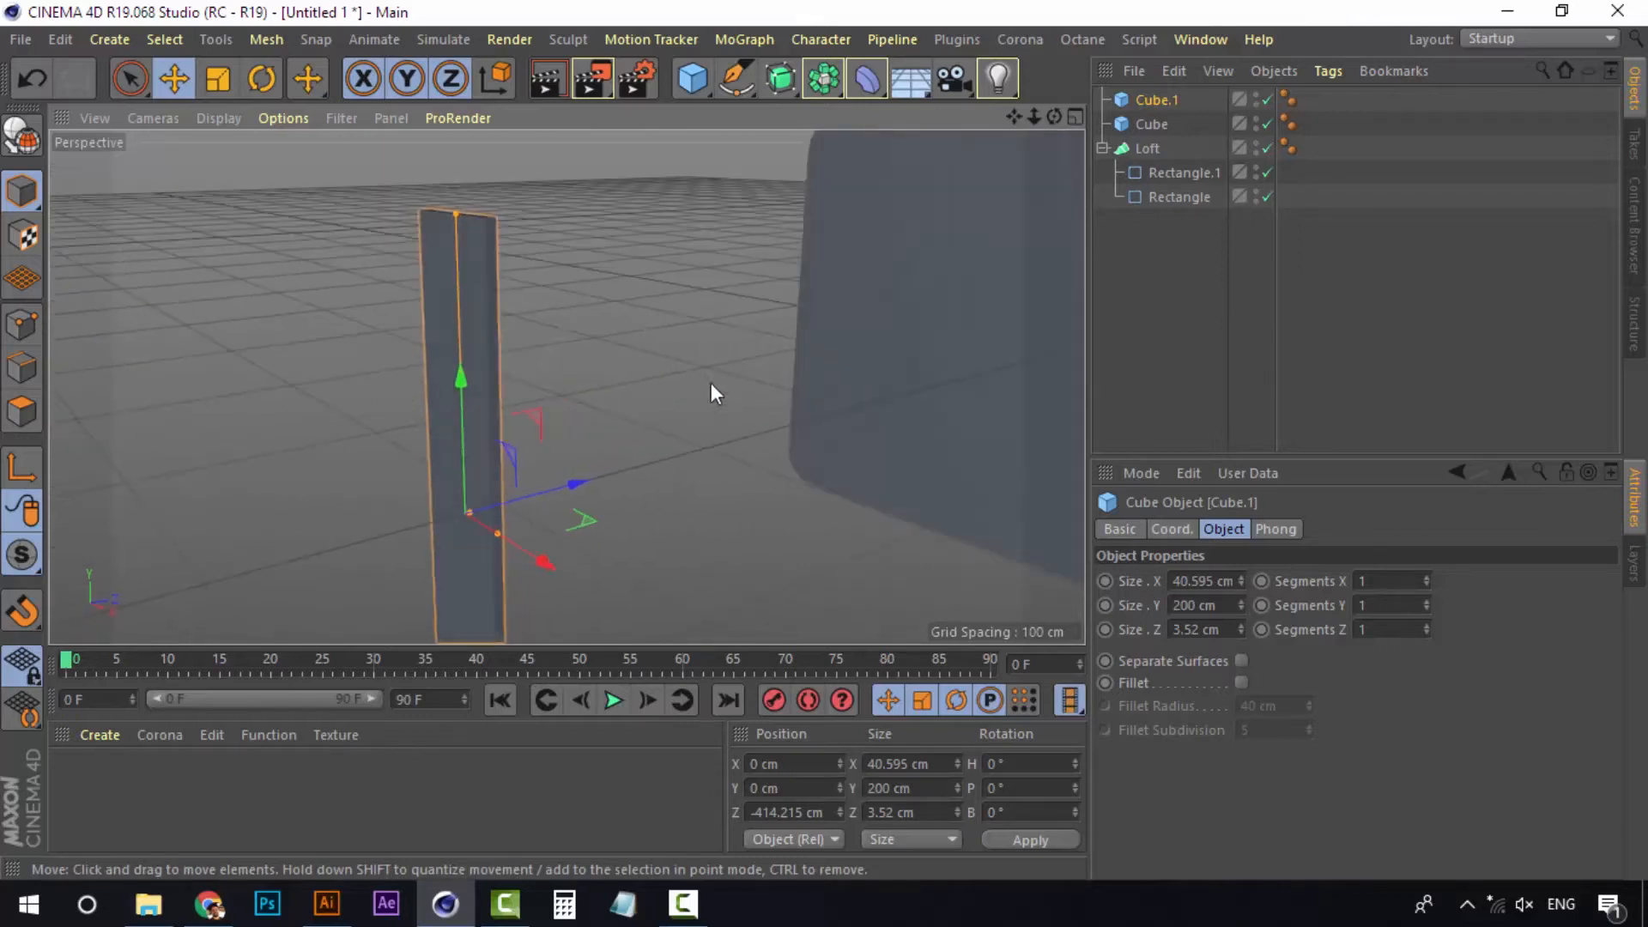
Set the upright strip's segments to 4 in X and 10 in Y, and show mesh lines on the shaded objects
double_click(1429, 578)
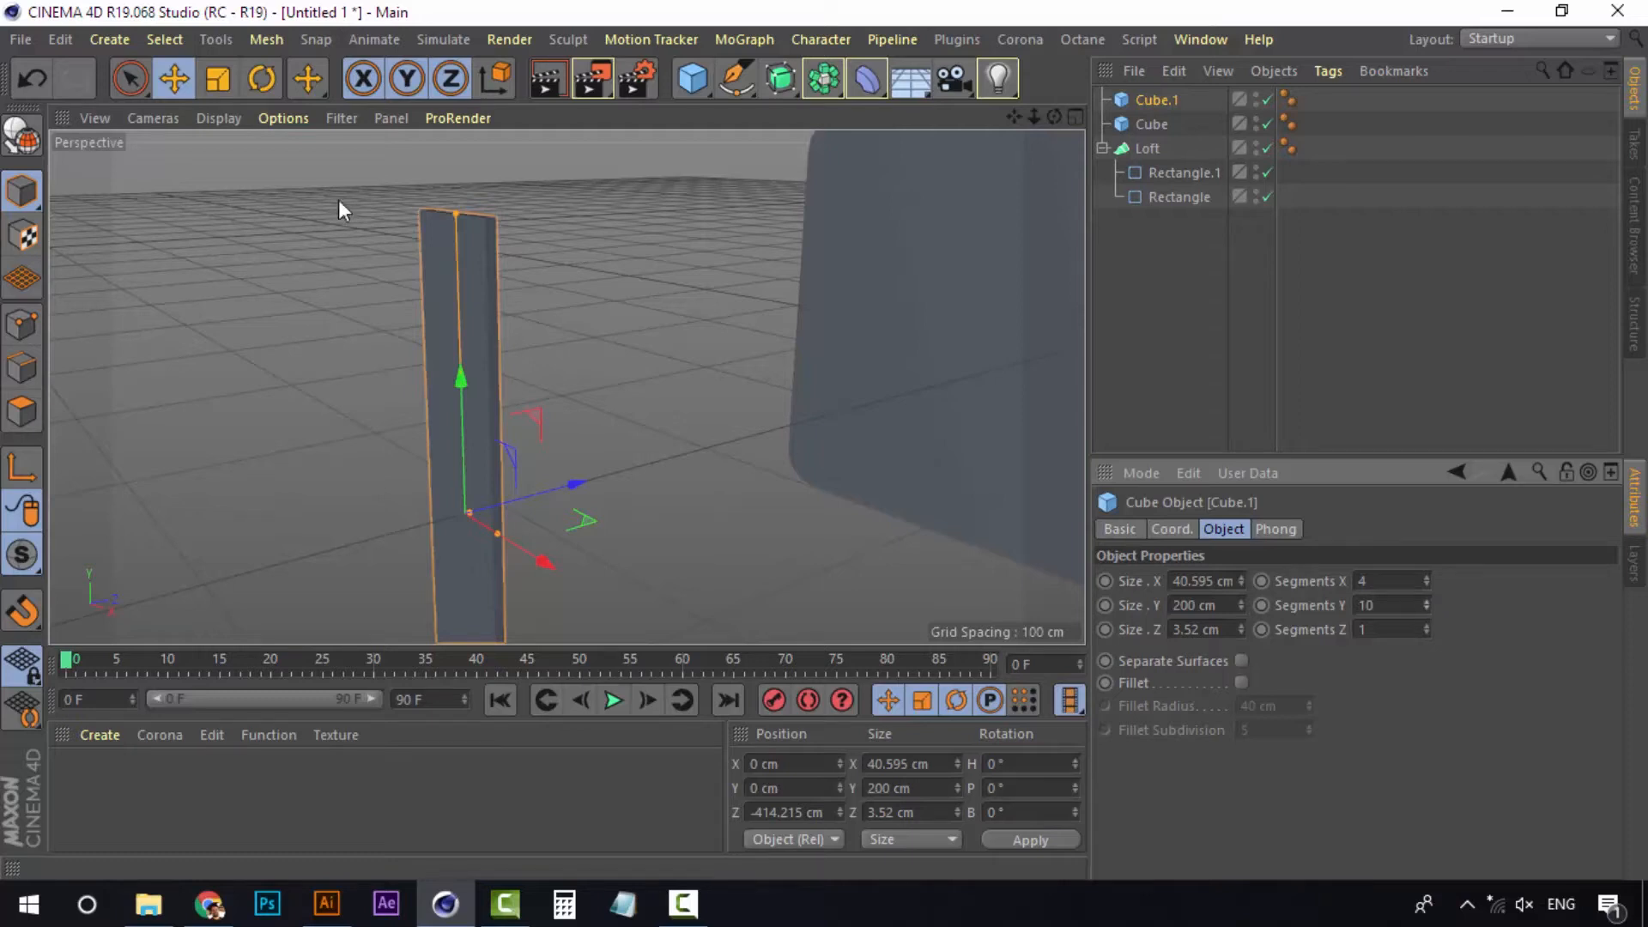
click(231, 118)
click(273, 182)
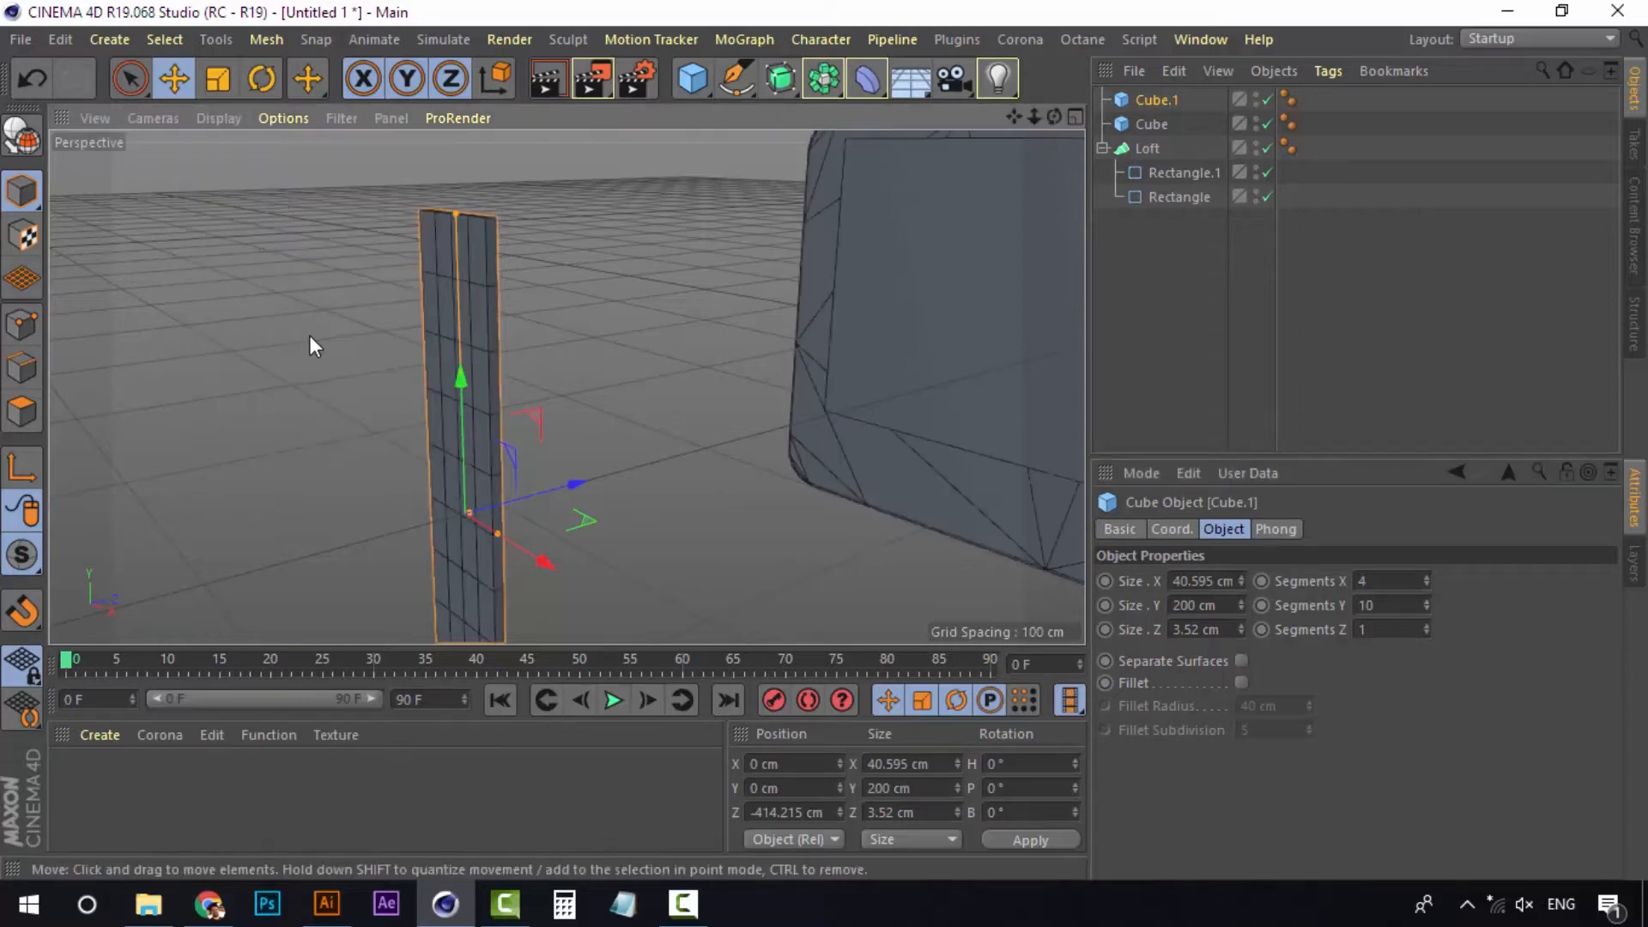
alt+drag(311, 345, 416, 279)
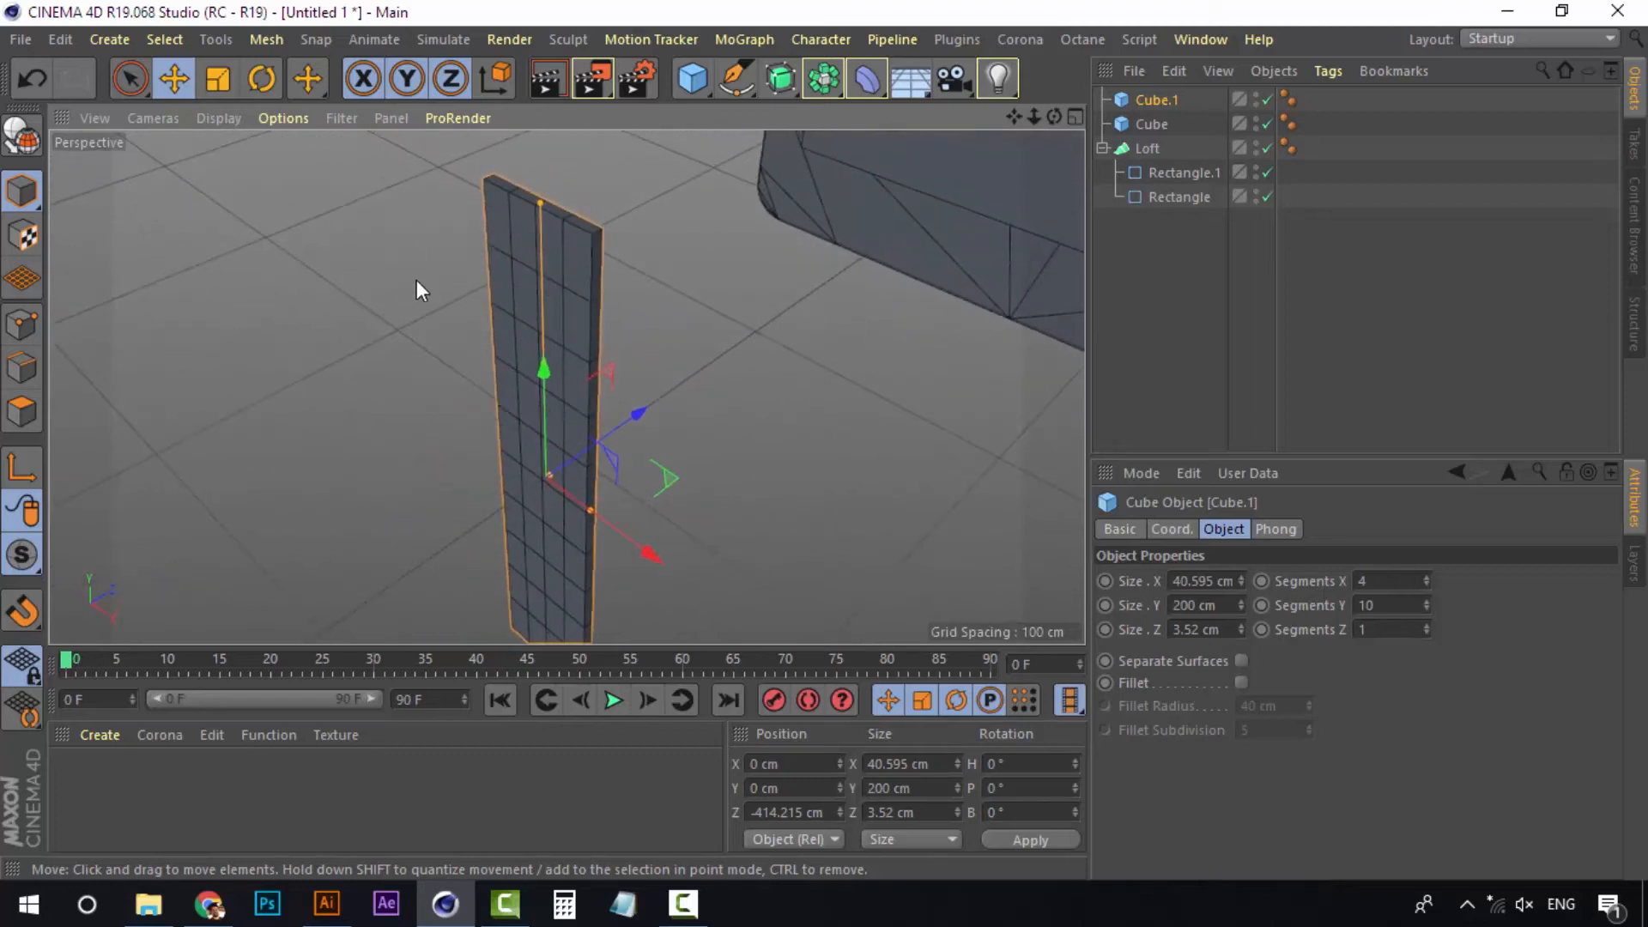
click(1428, 608)
click(1426, 602)
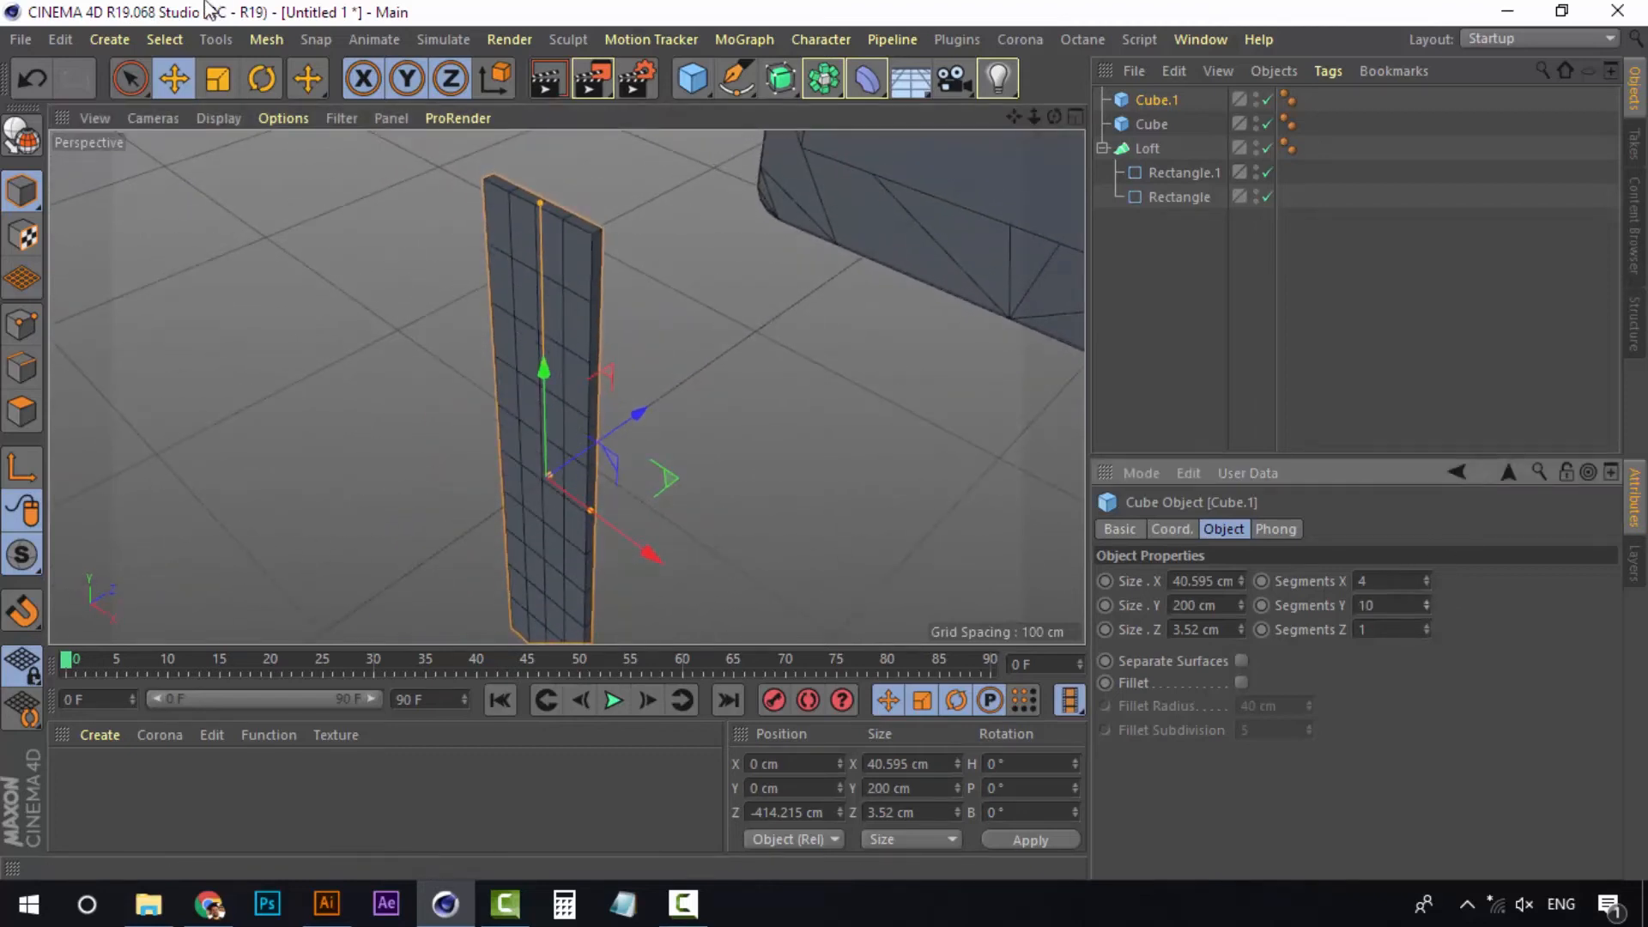
Add a Bend deformer and move it along Z to about -409 cm, around the upright strip
alt+drag(589, 352, 651, 449)
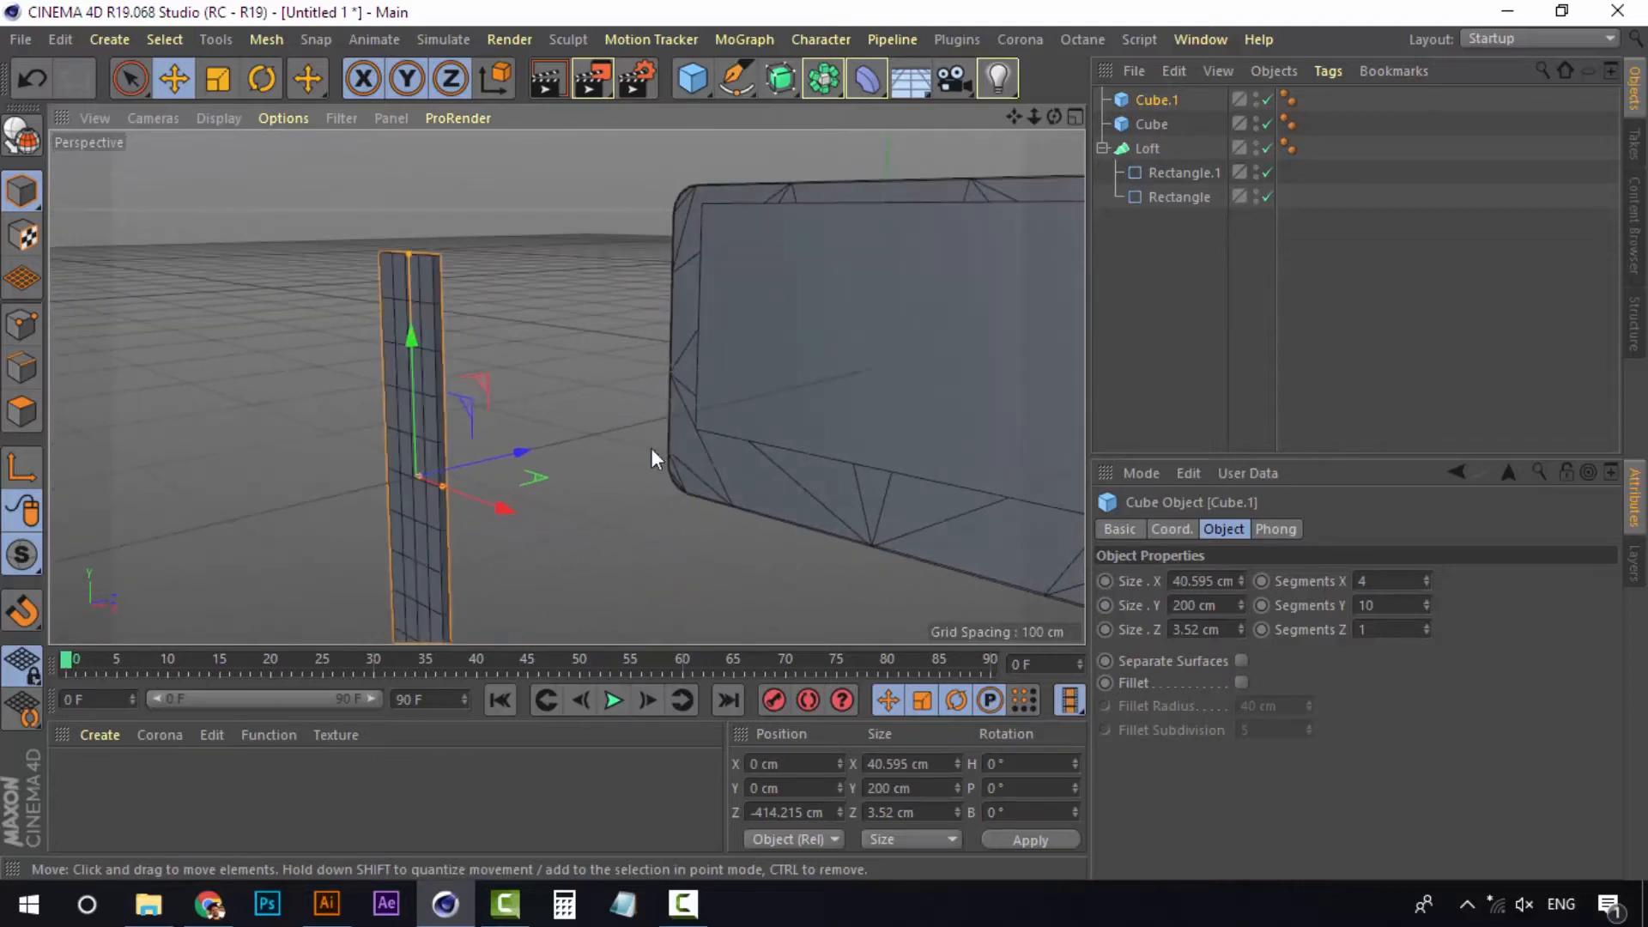
click(863, 86)
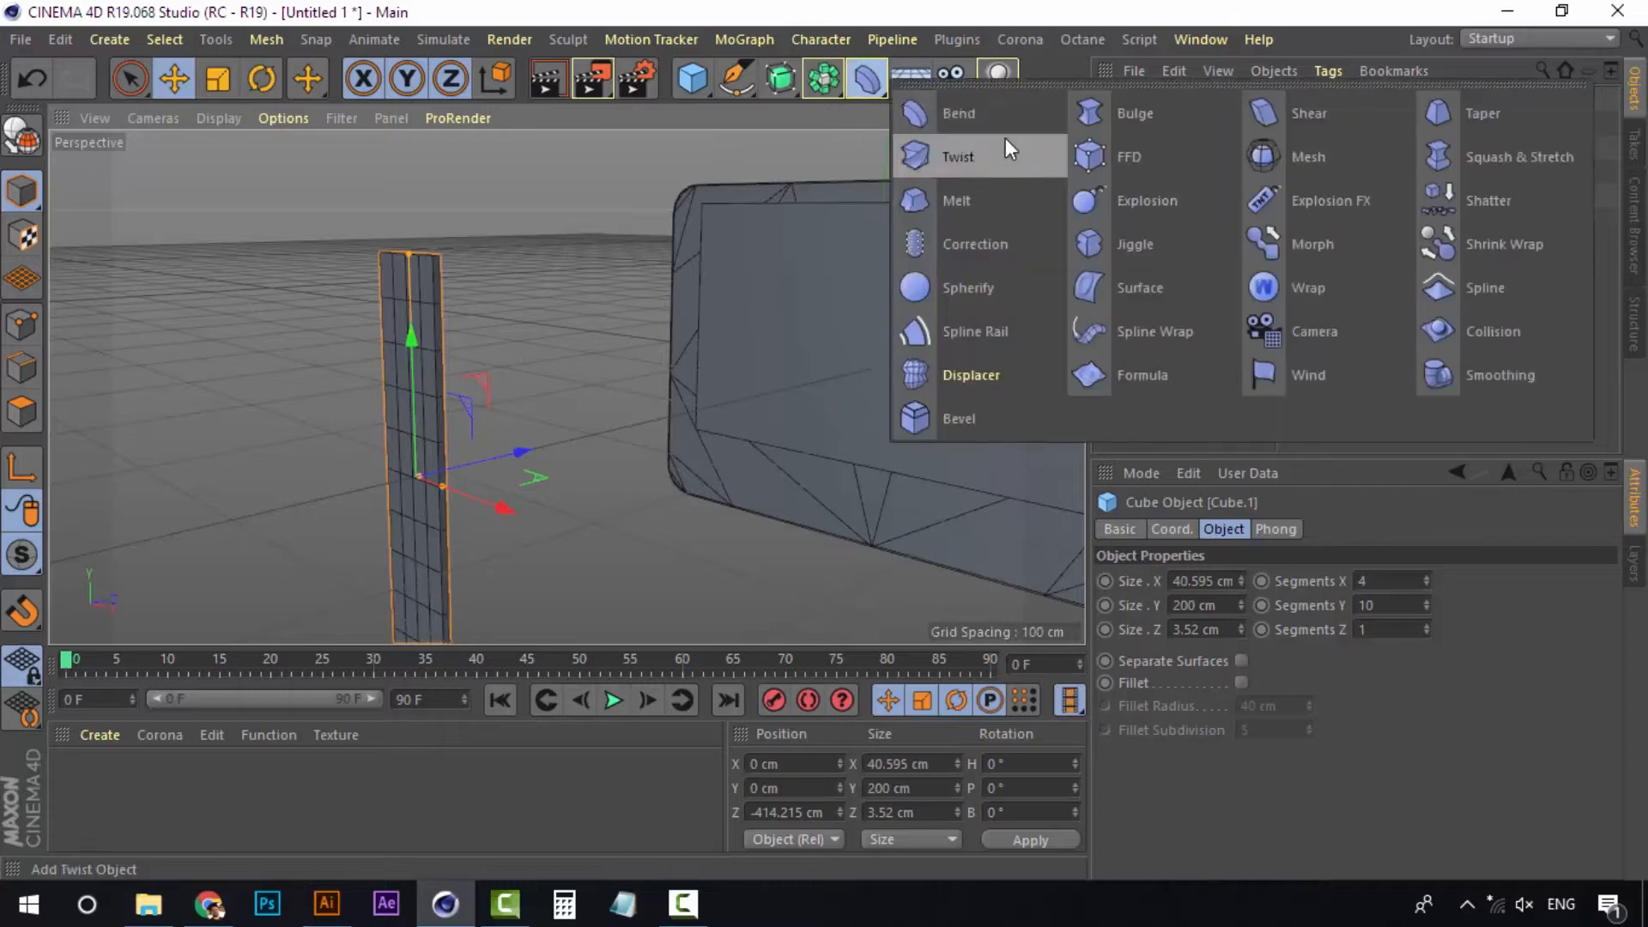
click(982, 119)
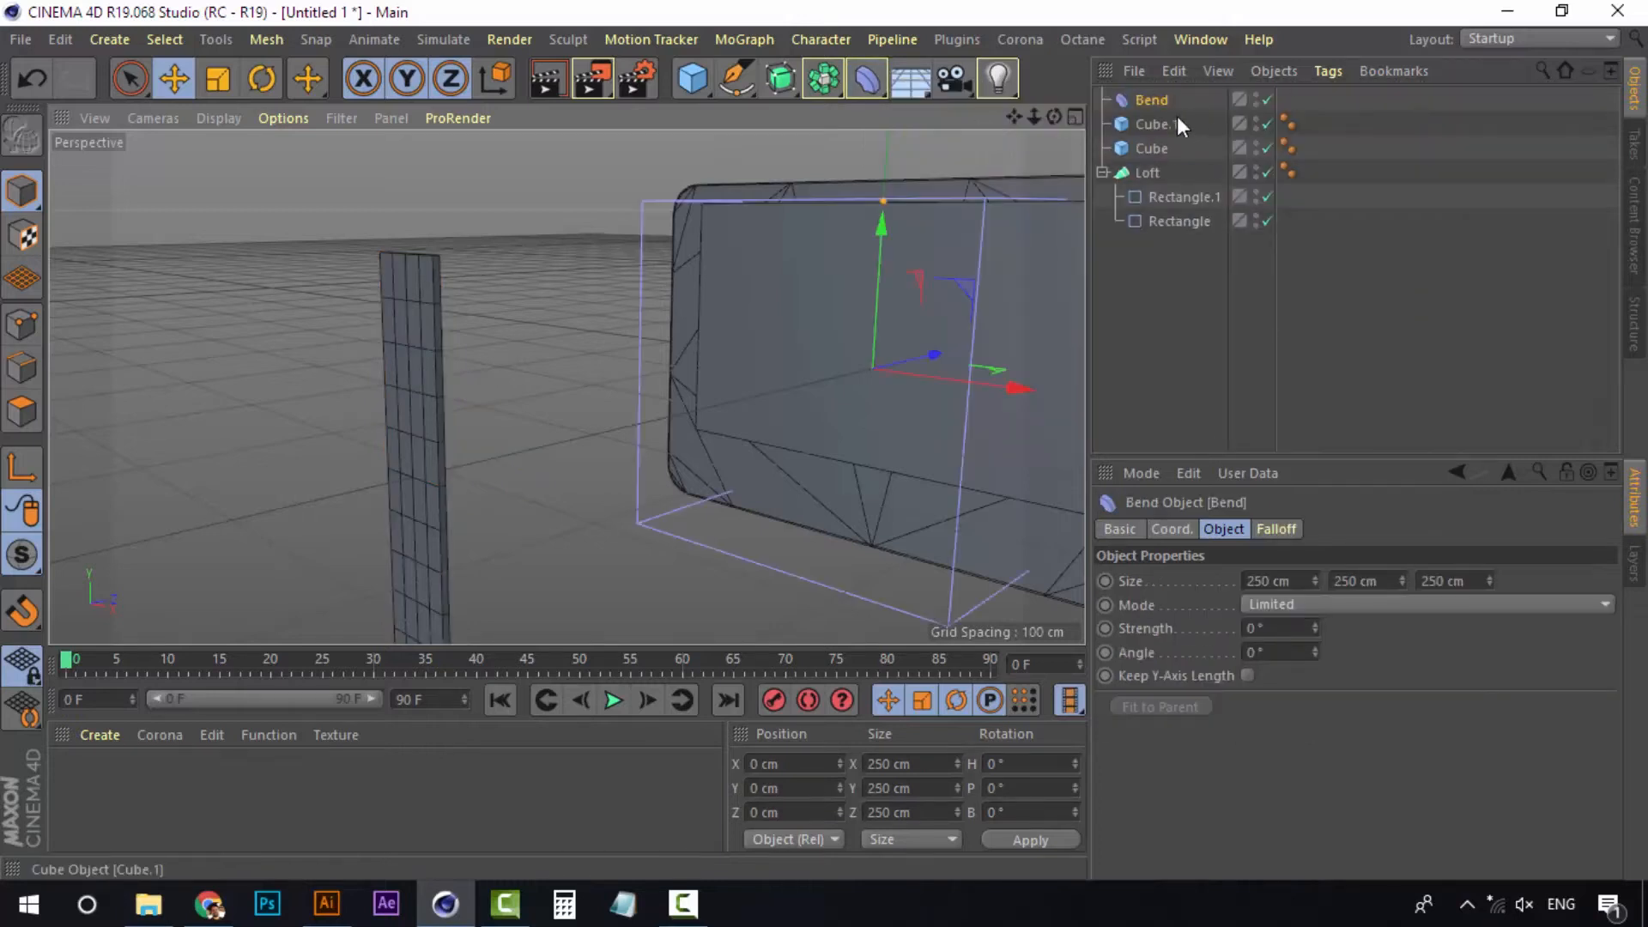
alt+drag(650, 375, 496, 349)
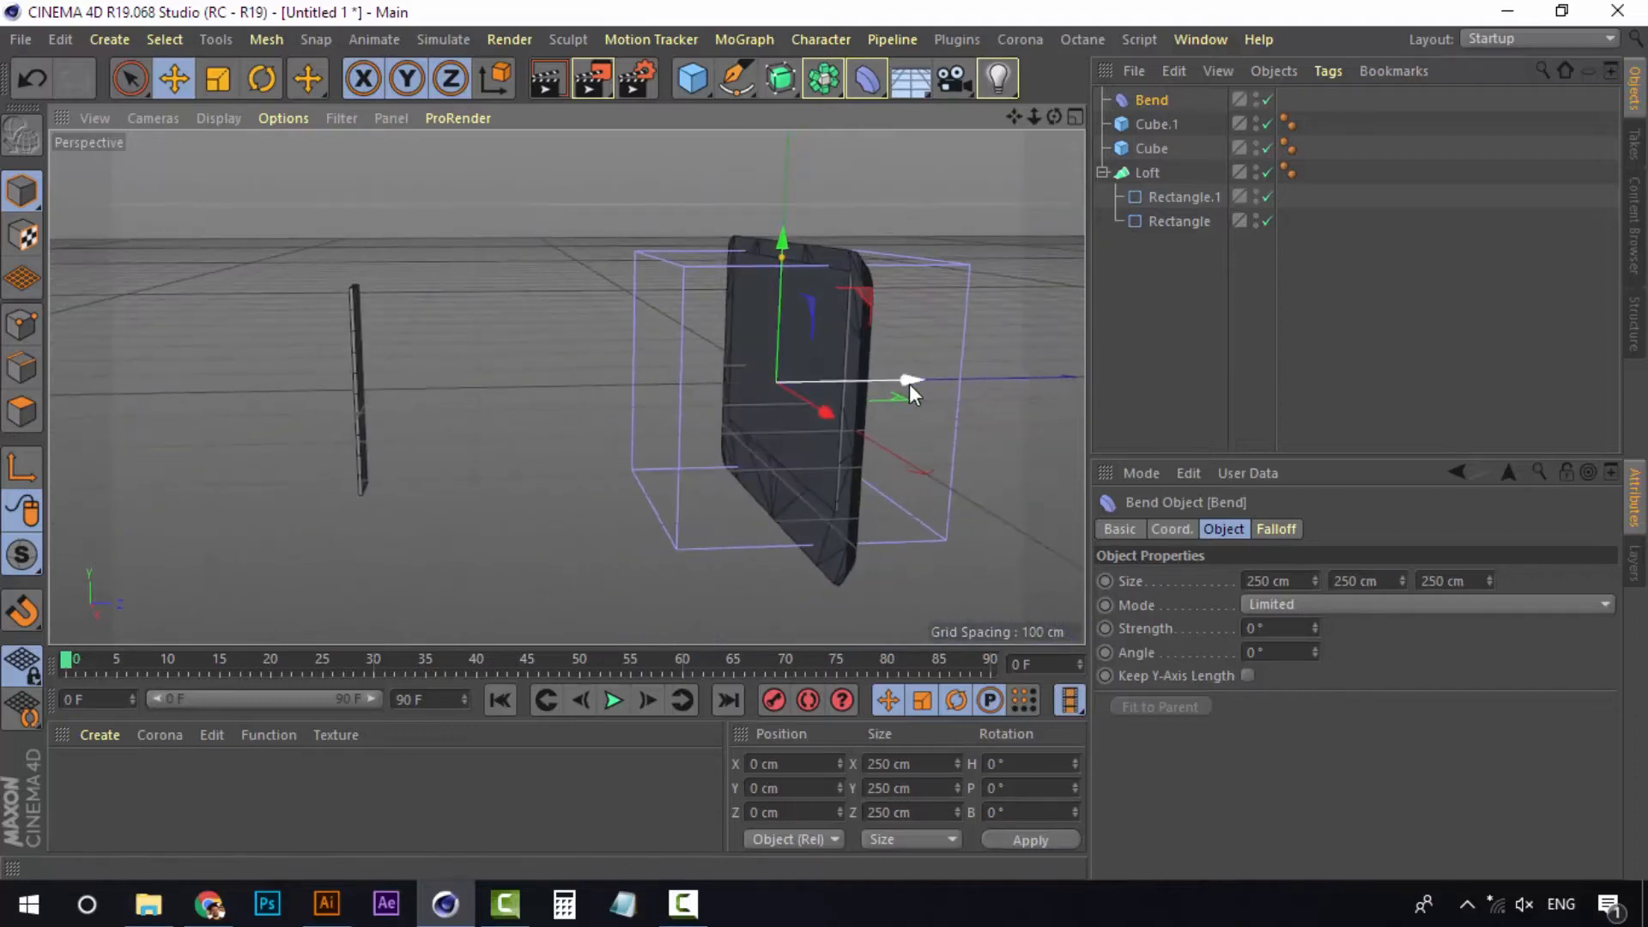
drag(909, 383, 494, 402)
scroll(354, 328, up, 4)
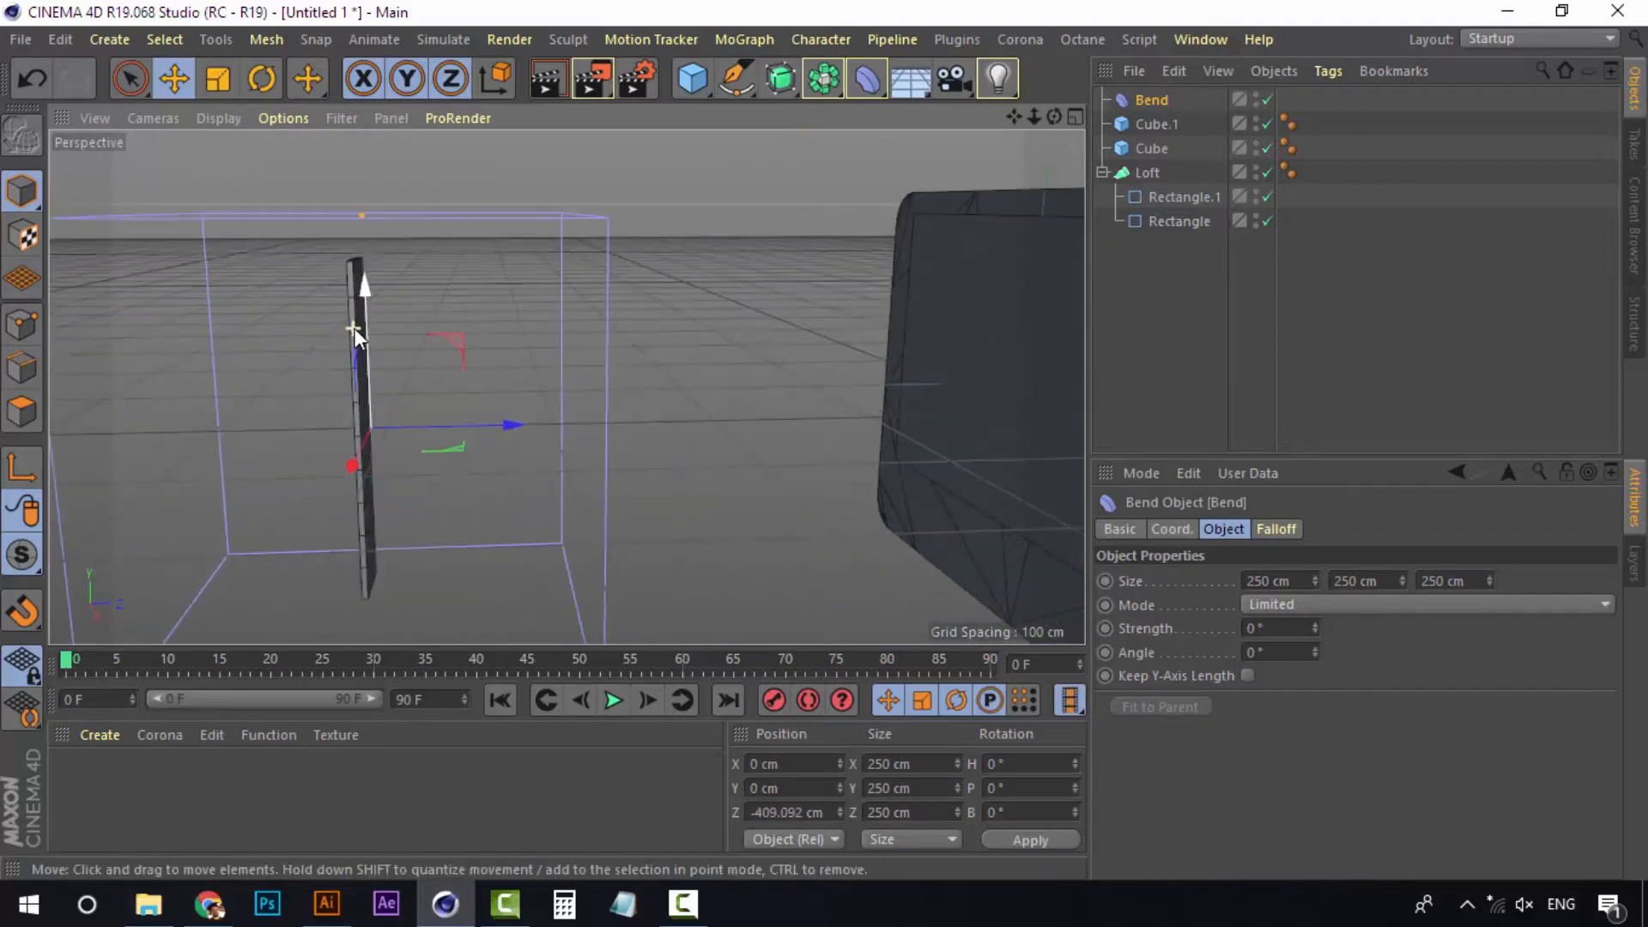
scroll(353, 328, down, 2)
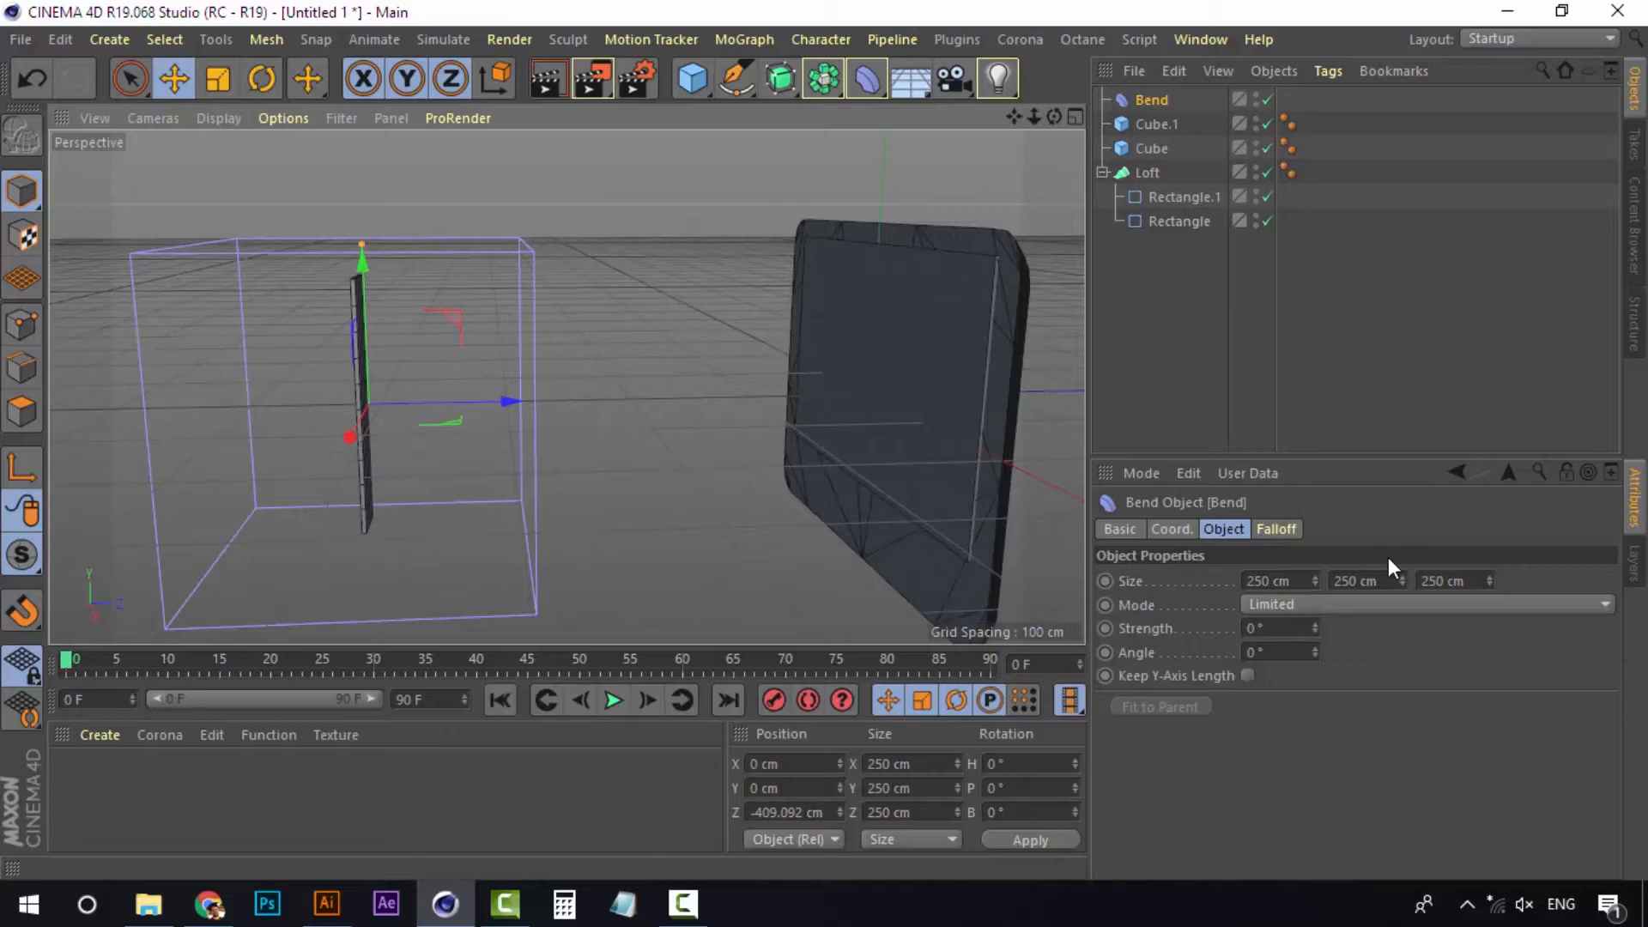
Try a reduced height of 242 cm and a strength of 68° on the Bend deformer
drag(1401, 576, 1397, 581)
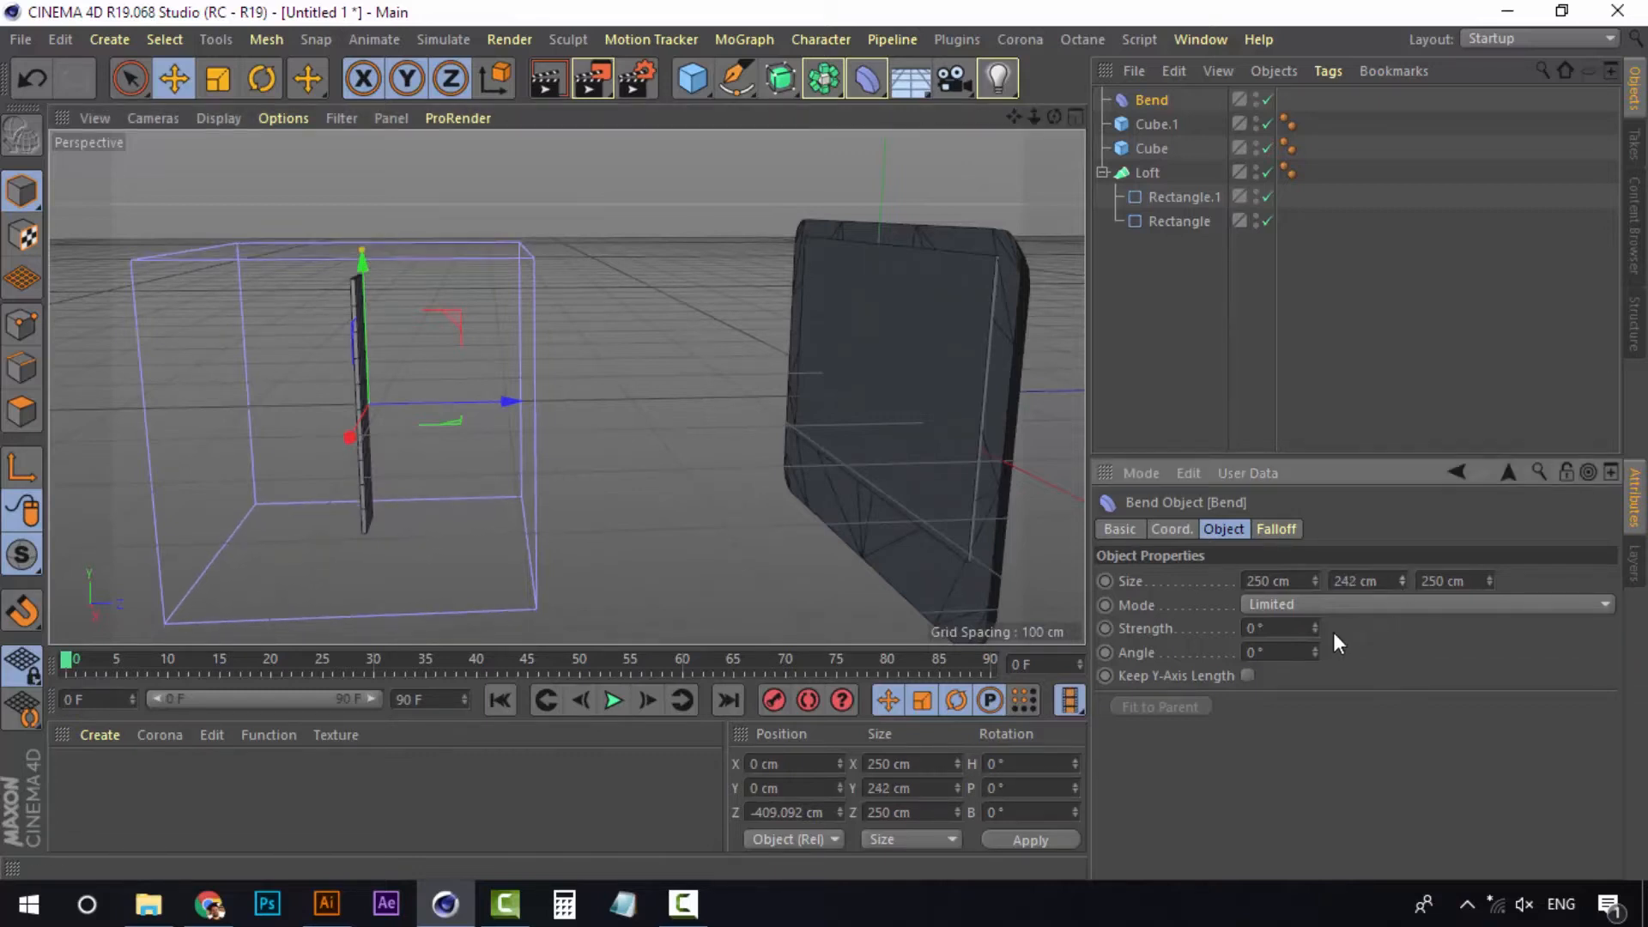
key(ctrl+z)
alt+drag(601, 502, 988, 532)
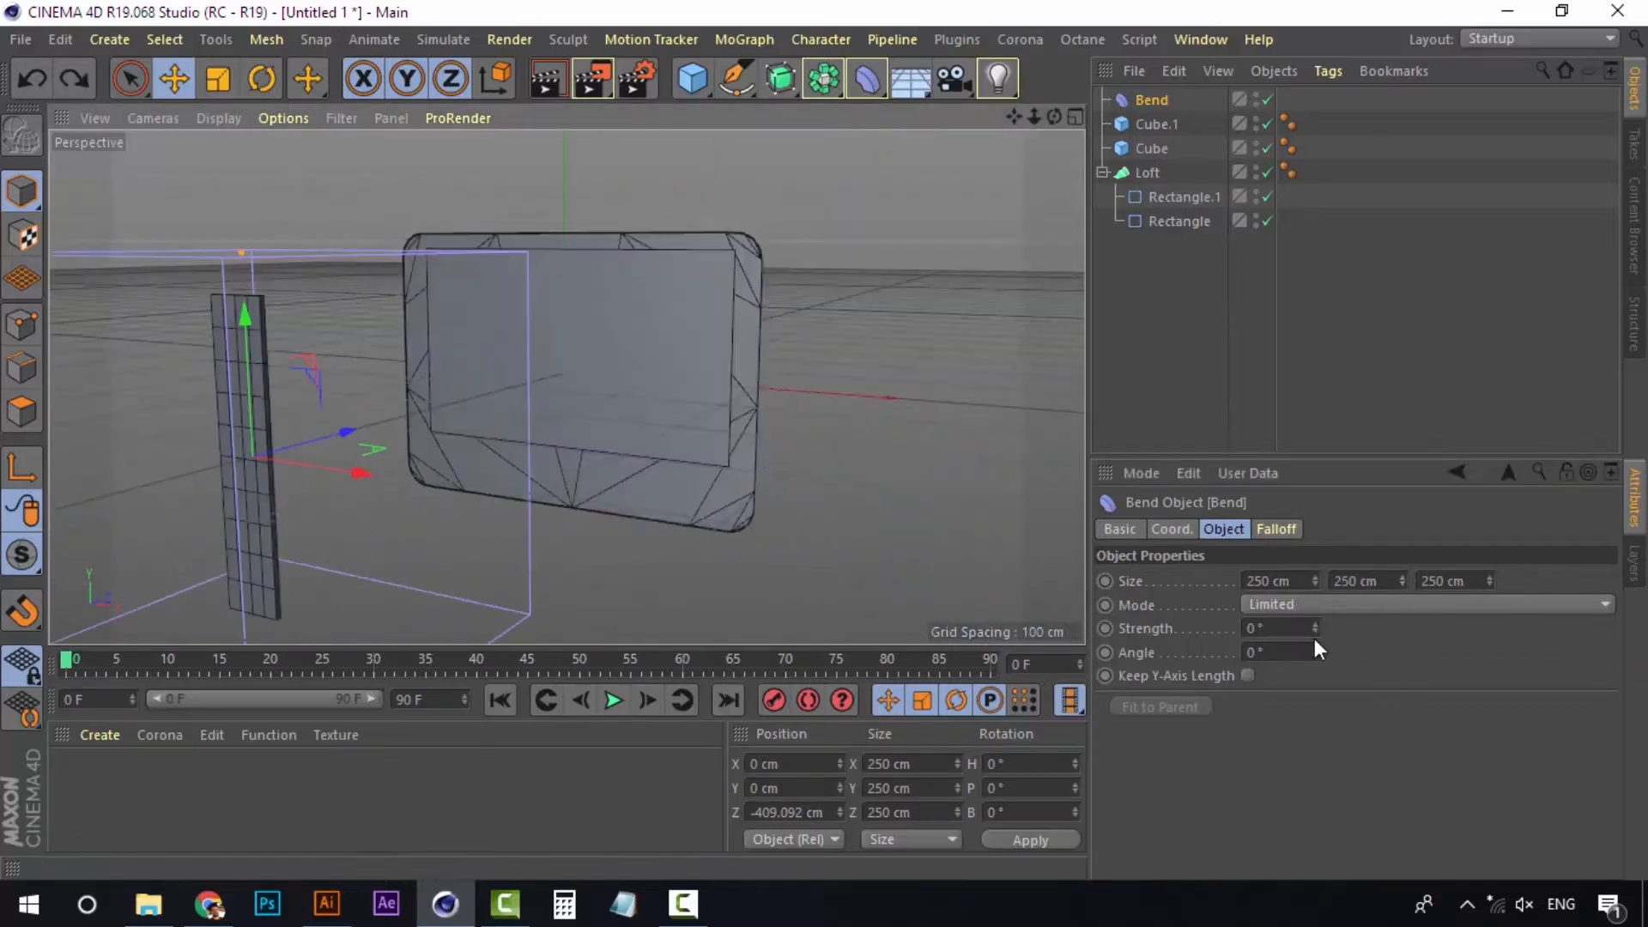
alt+middle_drag(588, 482, 868, 438)
drag(1315, 627, 1318, 586)
Rotate the Bend deformer to a heading of -90° and reset its strength to 0°
alt+drag(886, 425, 692, 445)
key(r)
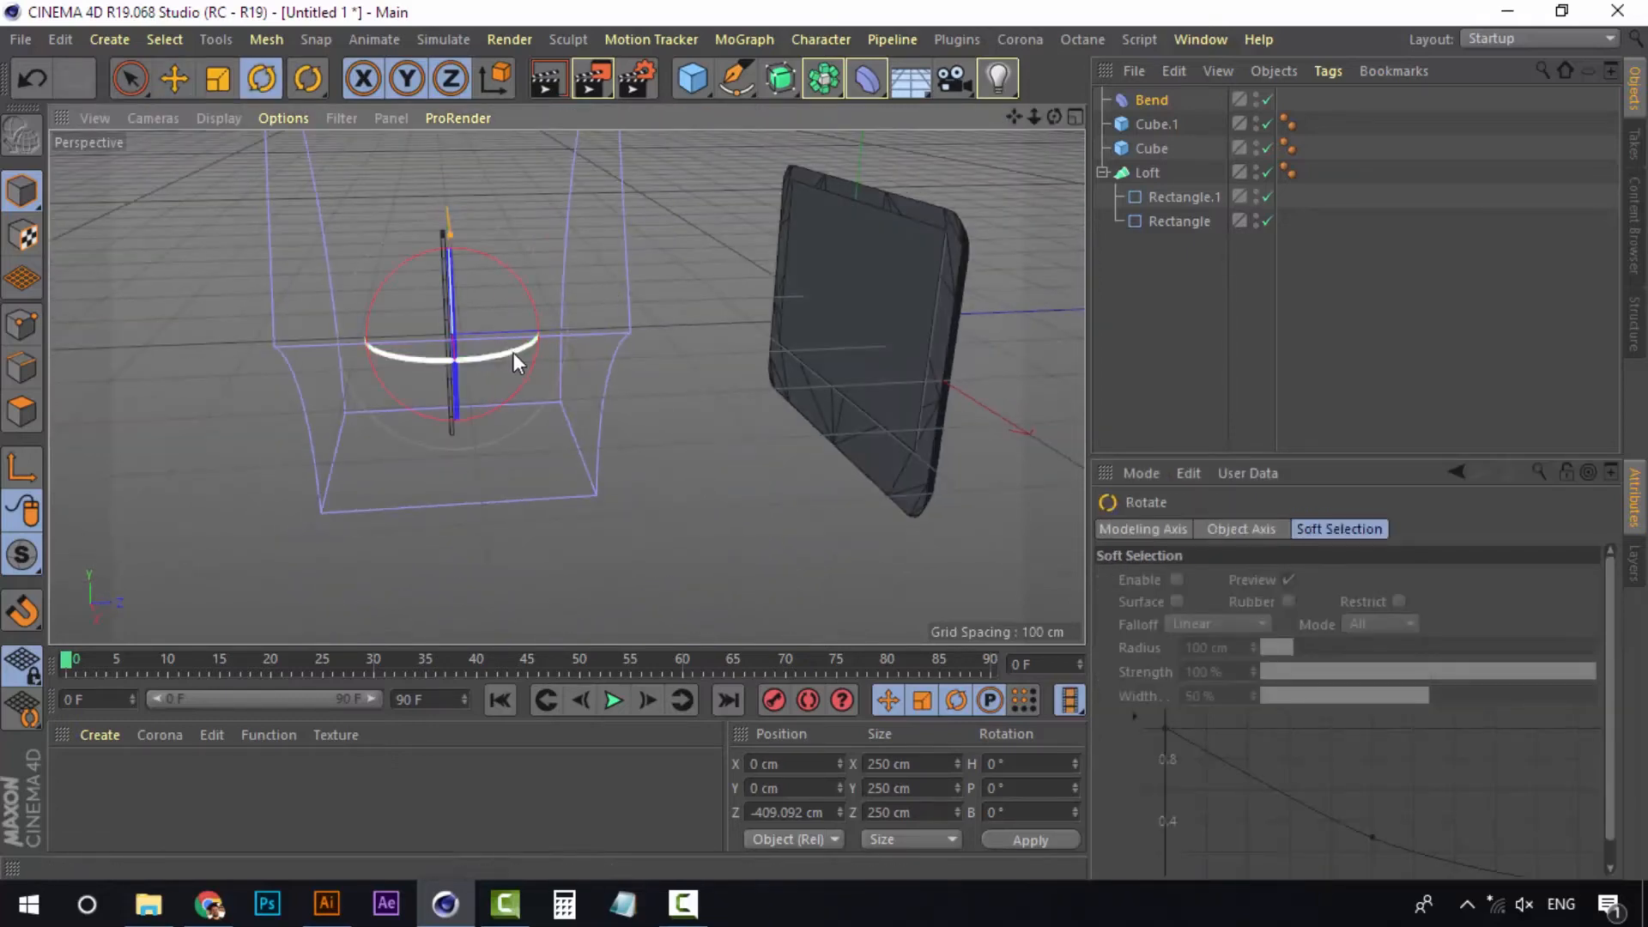
drag(512, 352, 275, 379)
alt+drag(459, 367, 368, 389)
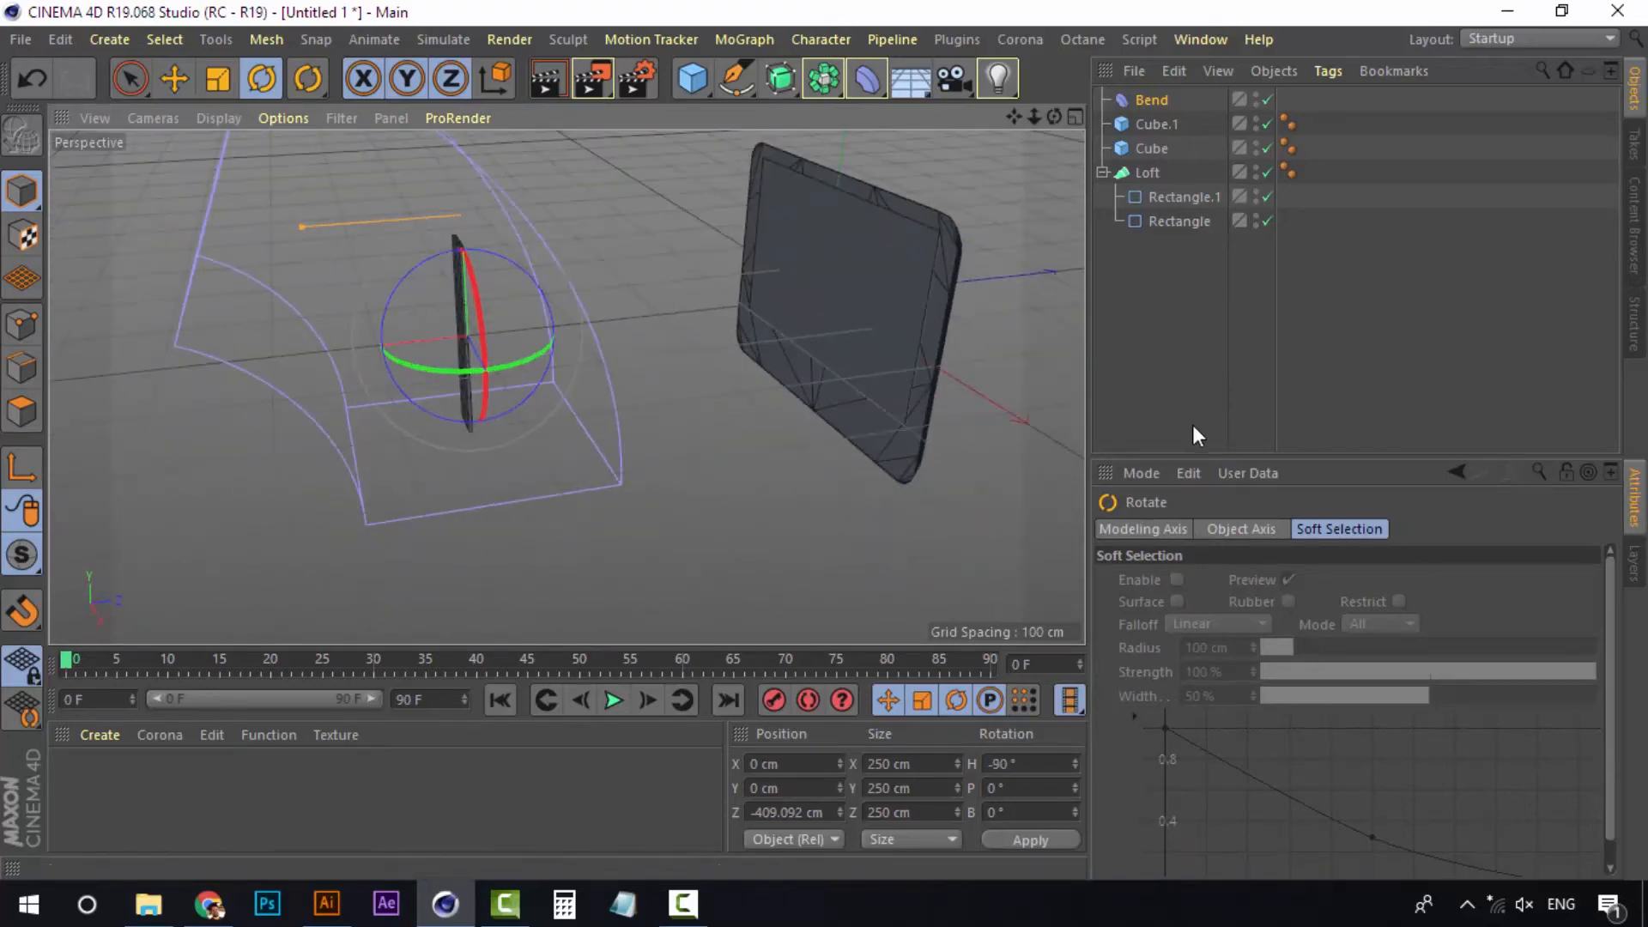
click(1159, 102)
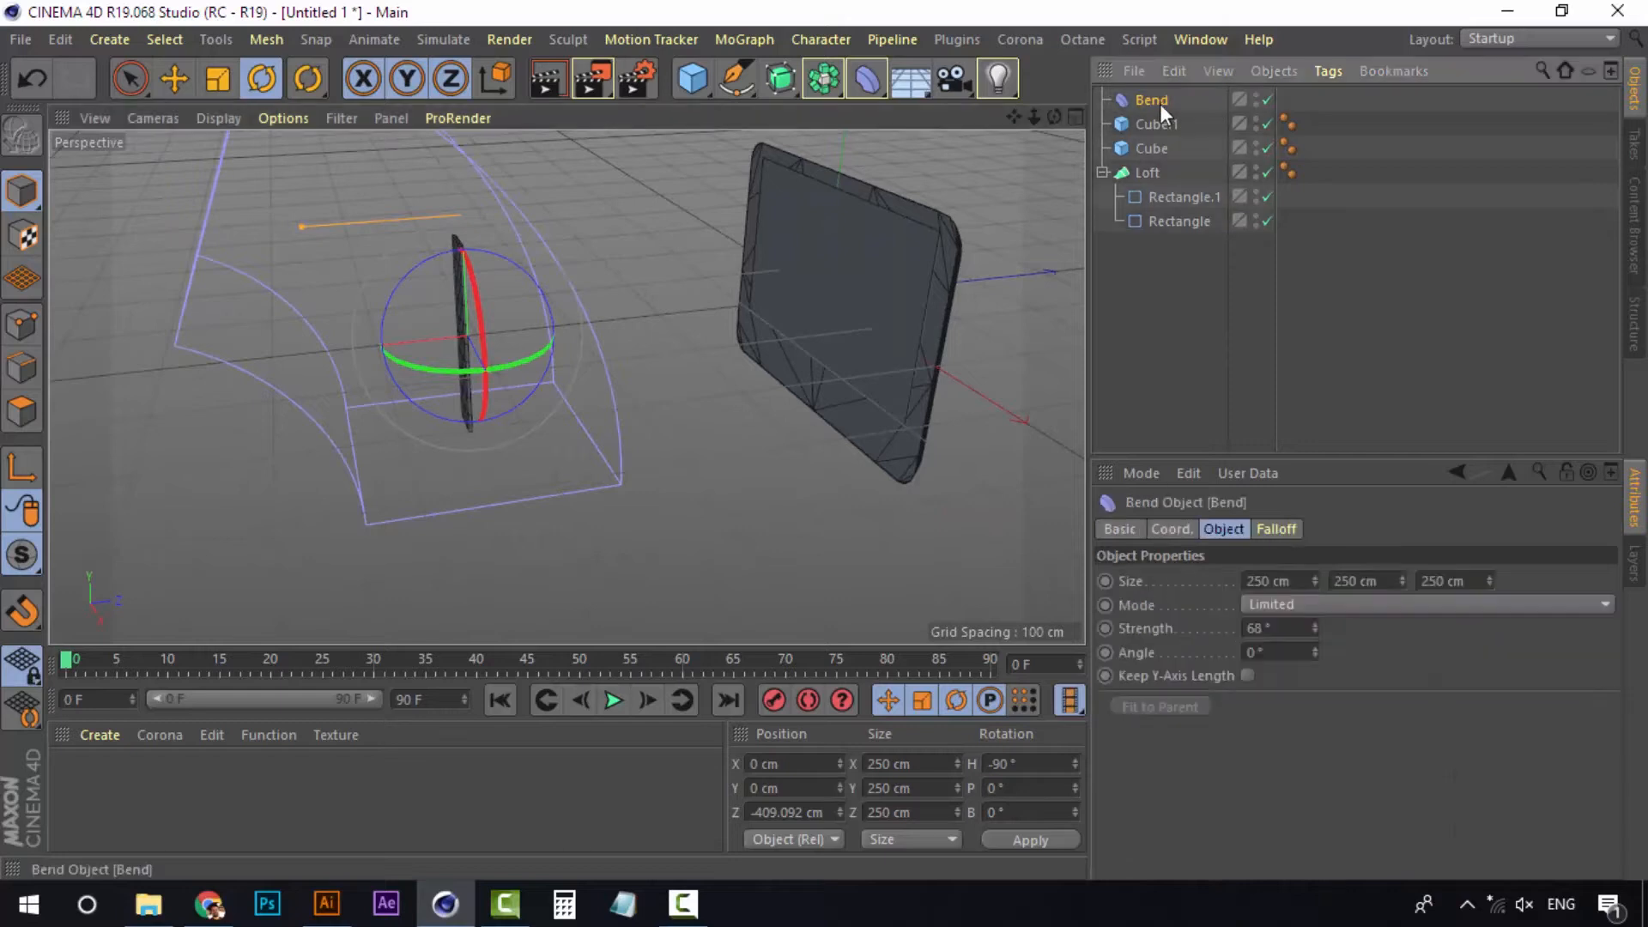
double_click(1287, 627)
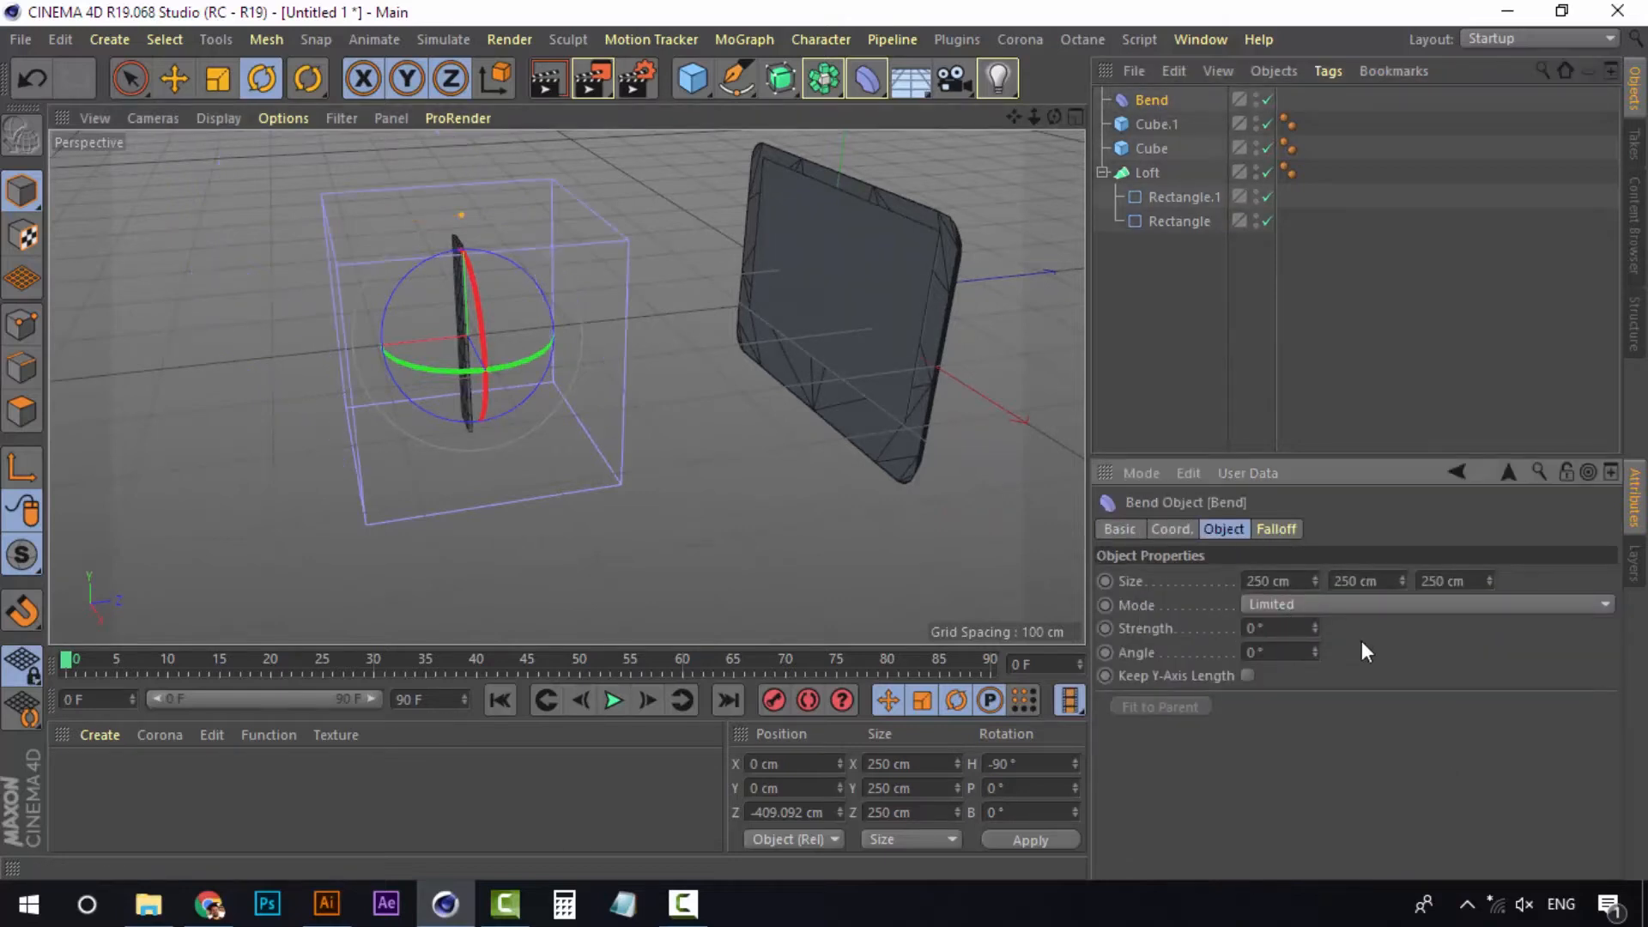
Shrink the Bend deformer's size to 14 × 19 × 49 cm so its cage spans the strip's width
drag(1401, 579, 1491, 611)
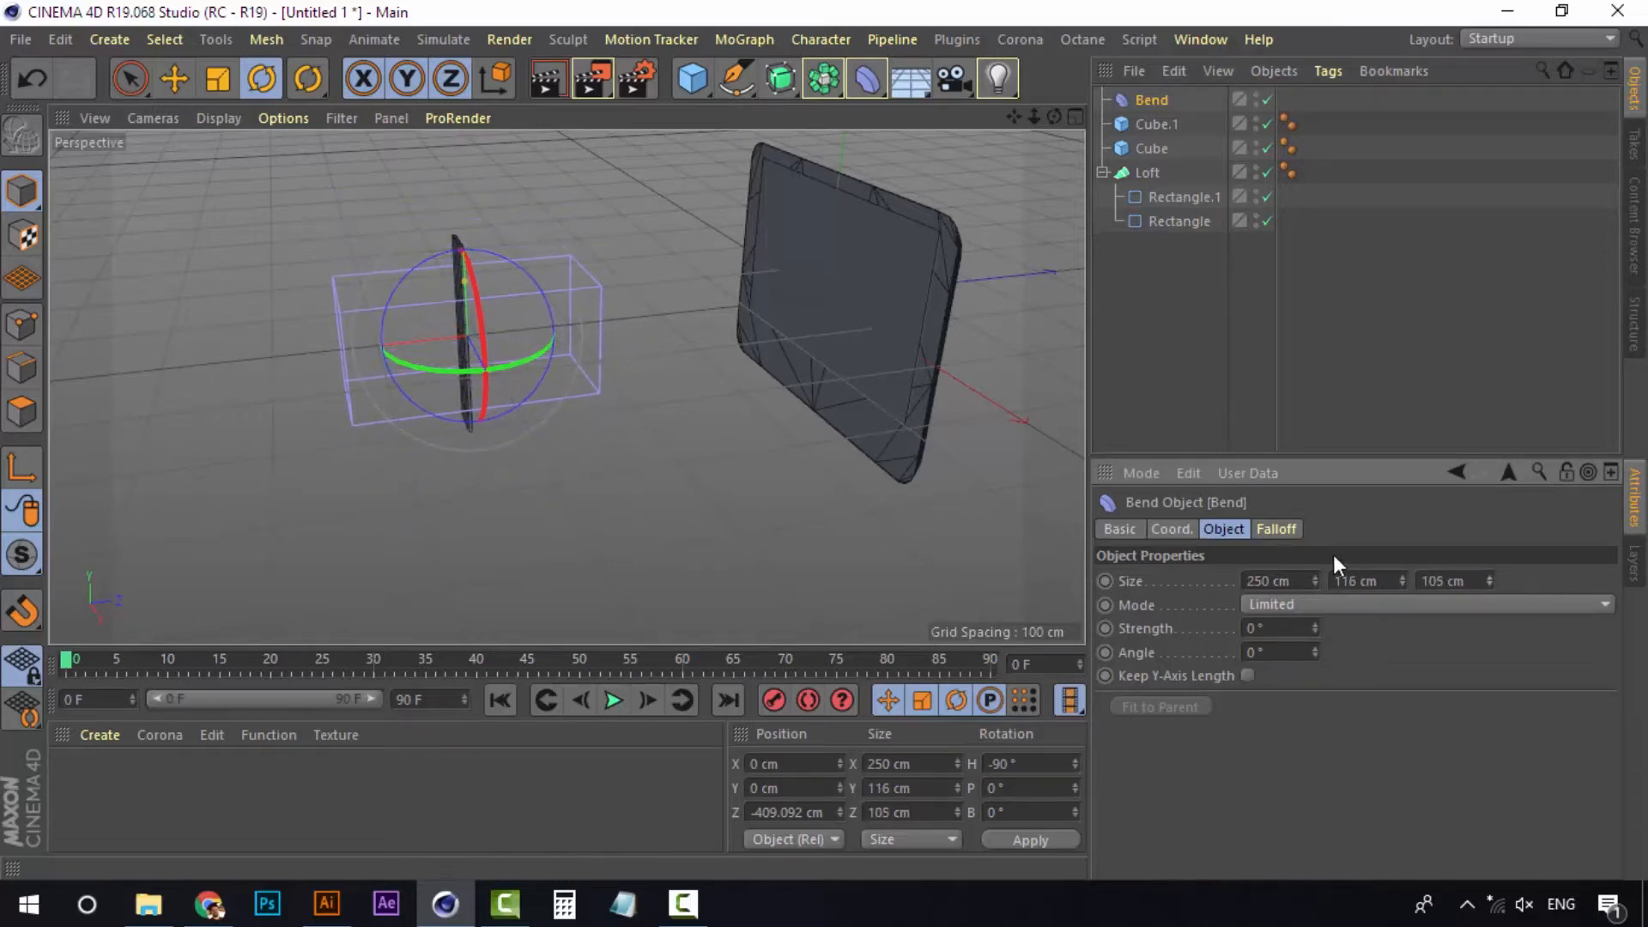
drag(1311, 579, 1312, 618)
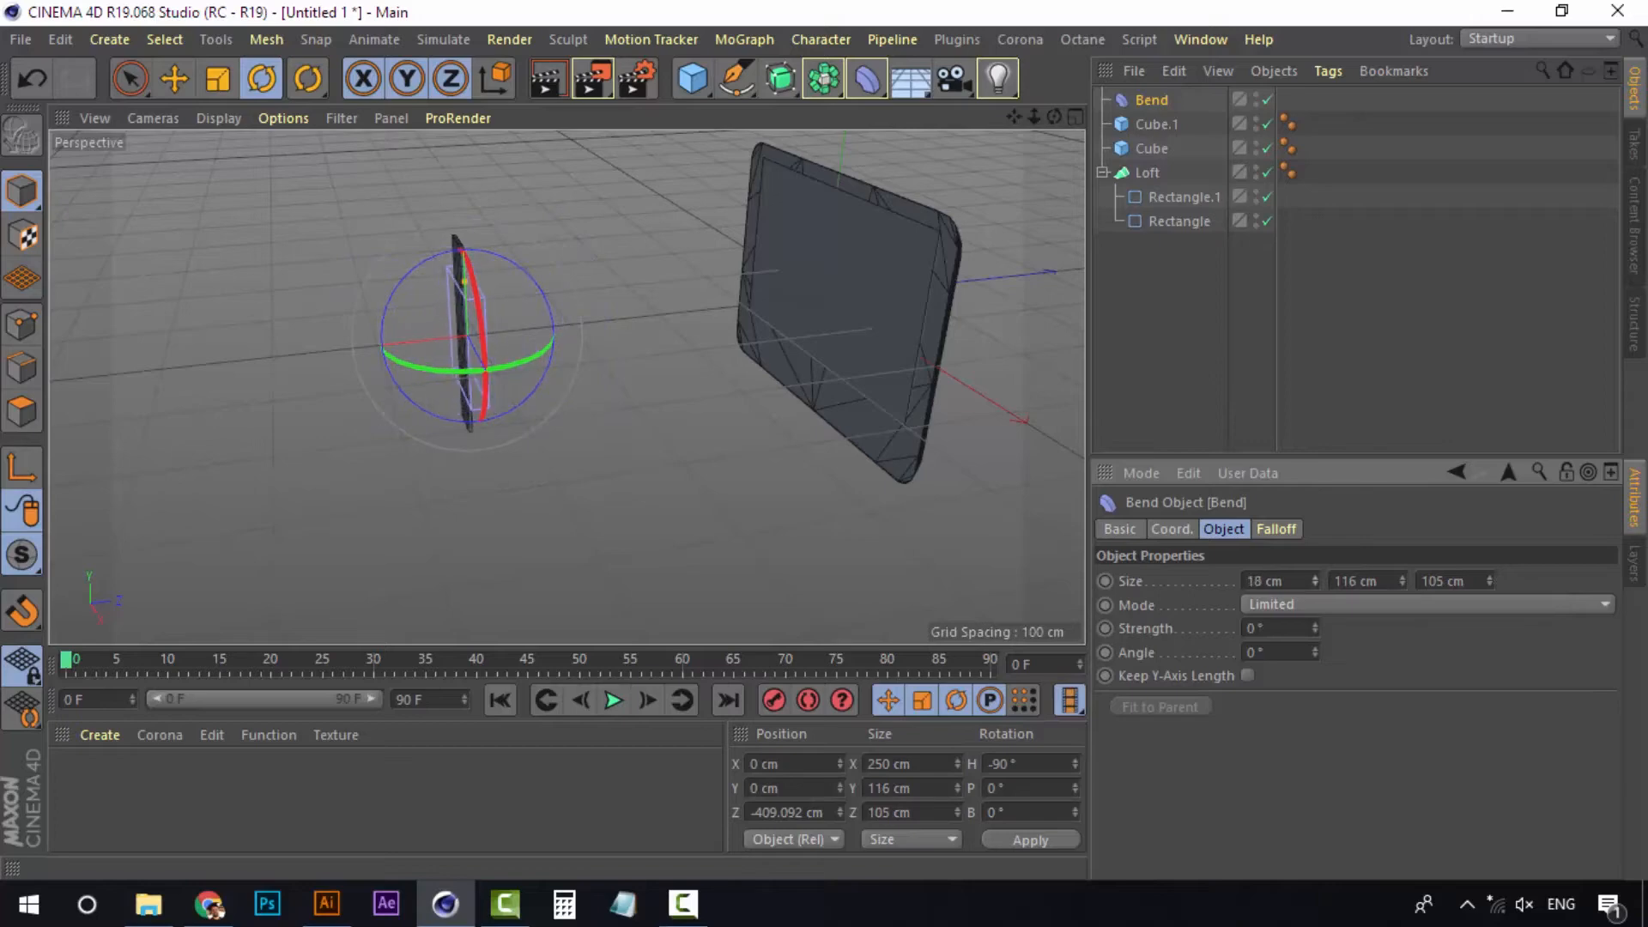
scroll(449, 318, up, 6)
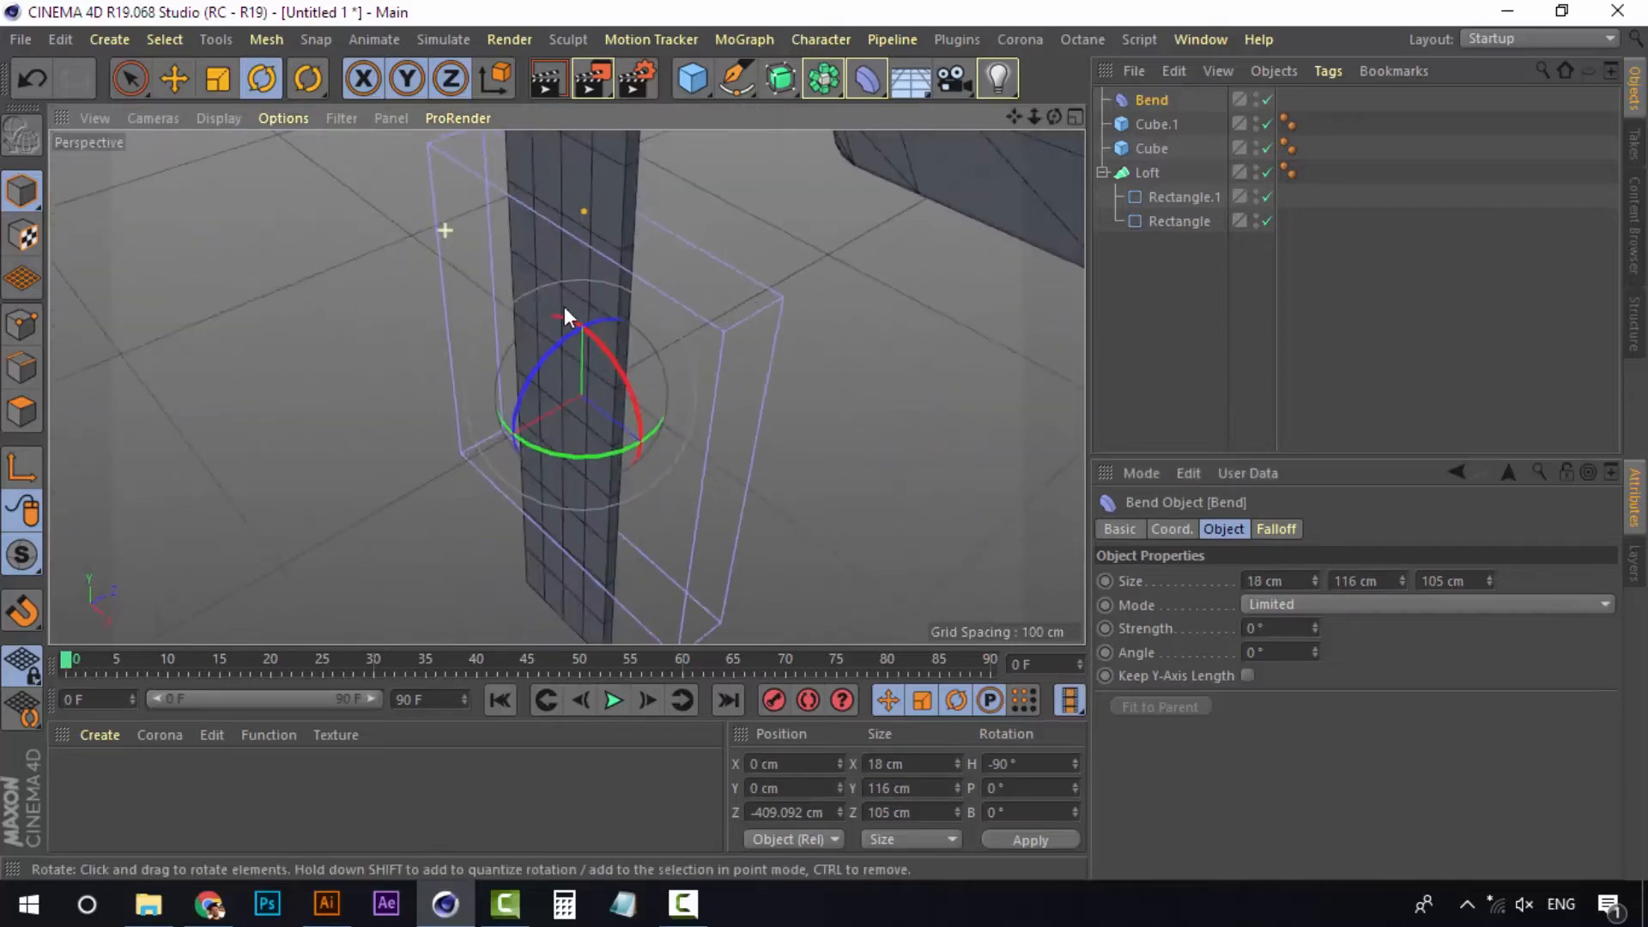
alt+drag(687, 313, 719, 229)
alt+middle_drag(719, 228, 704, 286)
drag(1403, 583, 1489, 631)
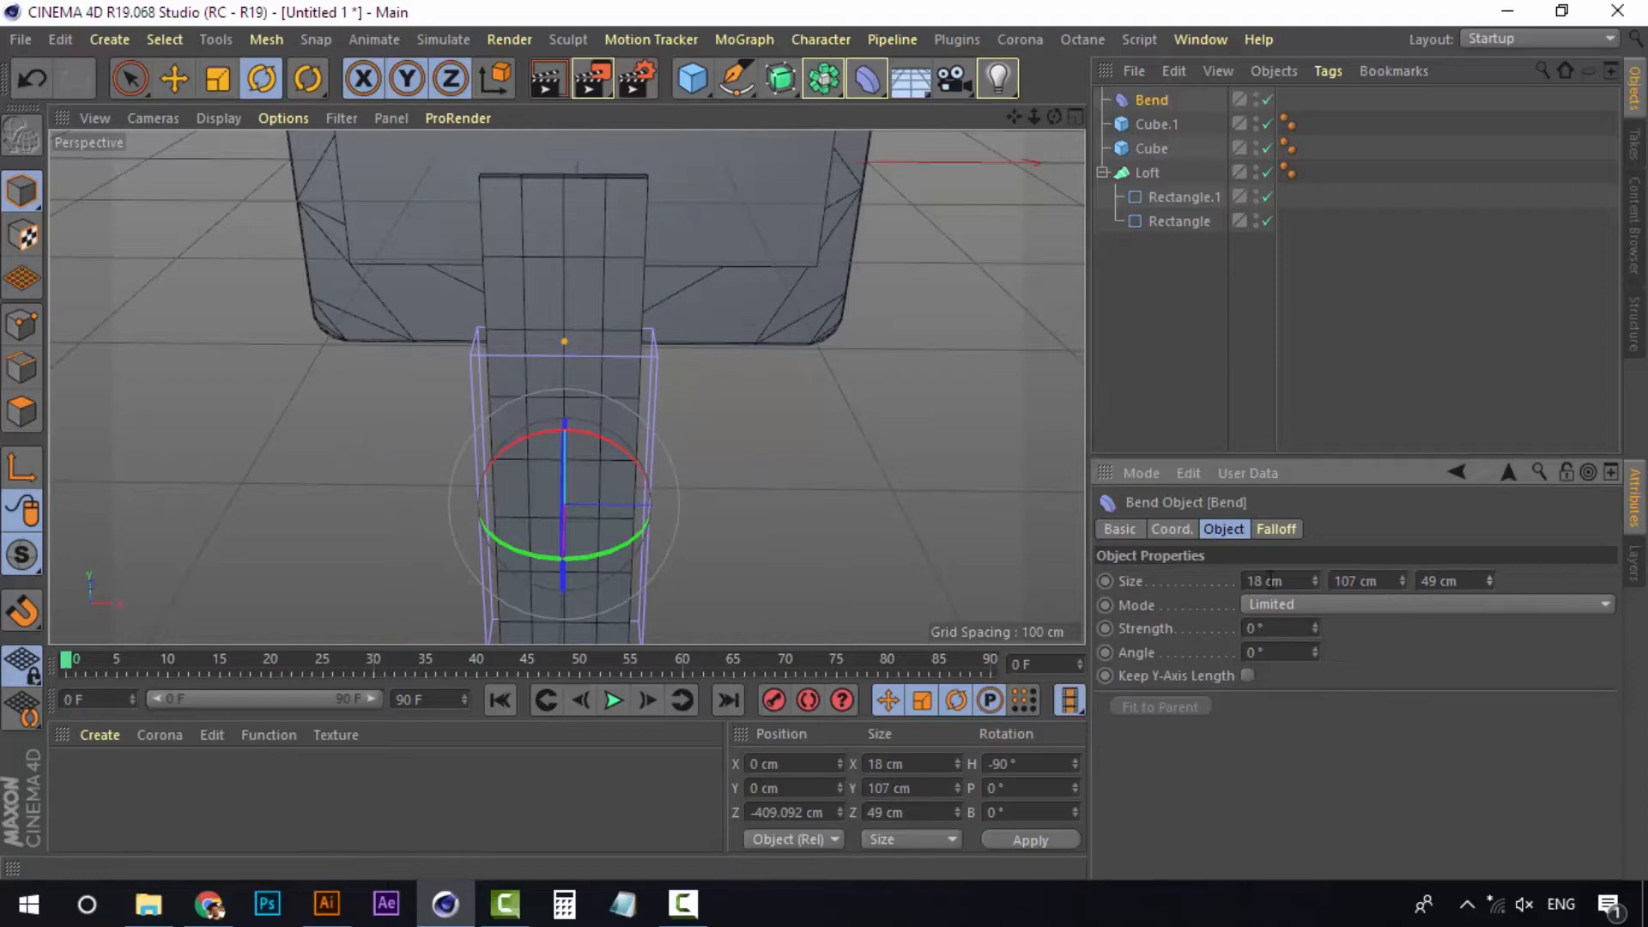
drag(1315, 583, 1315, 610)
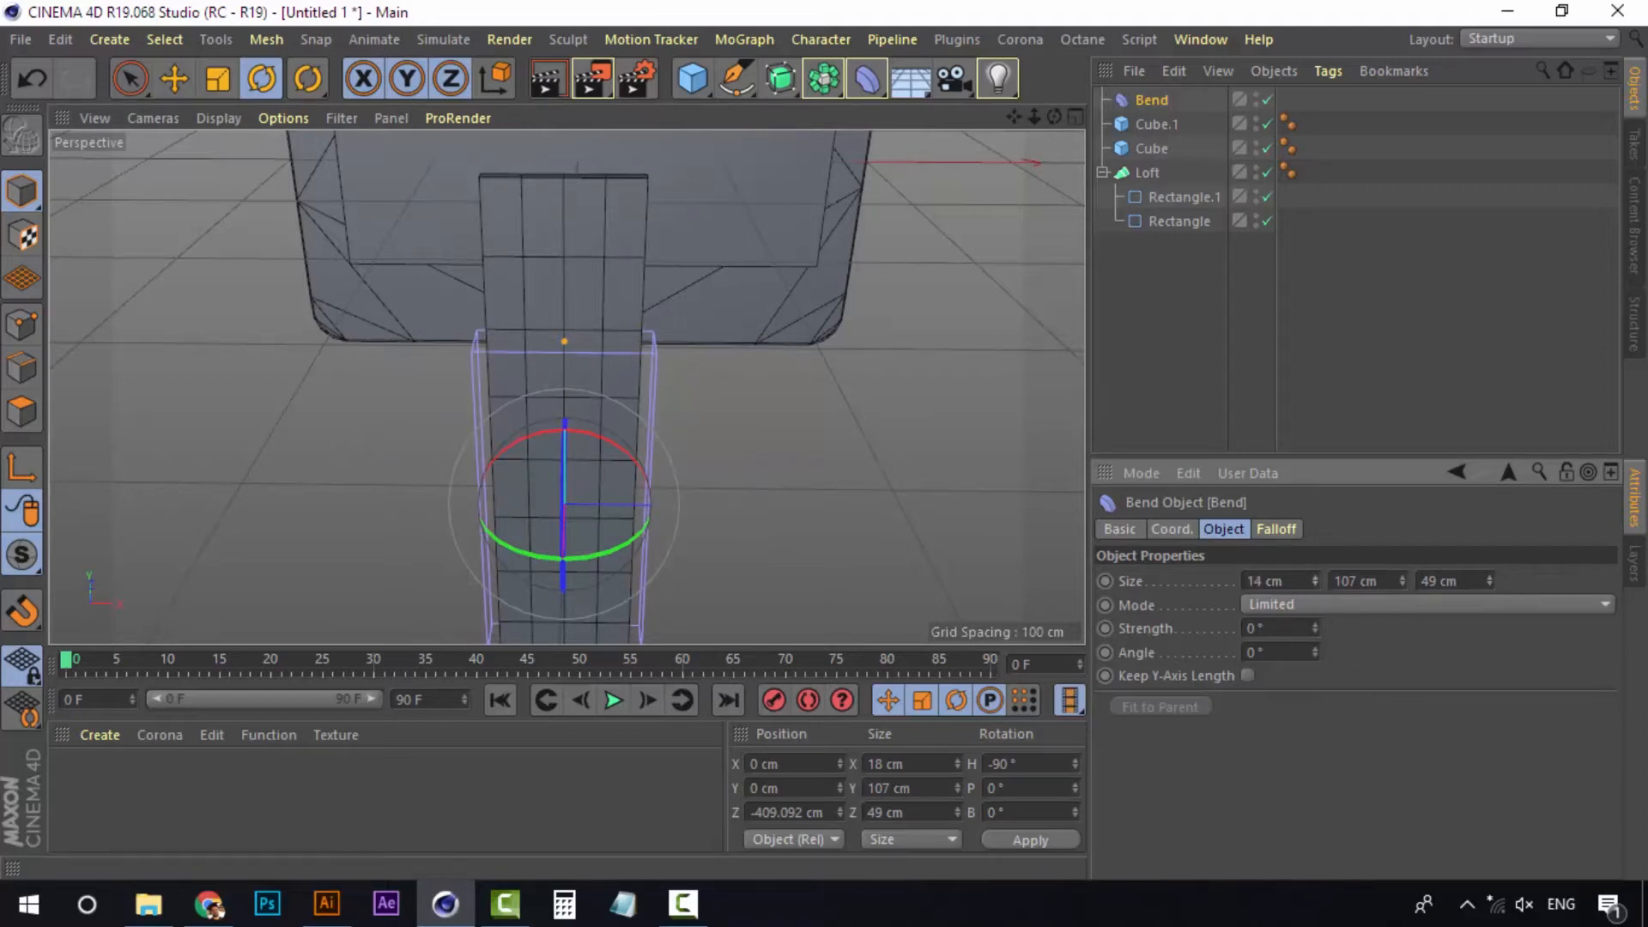
drag(1403, 582, 1403, 658)
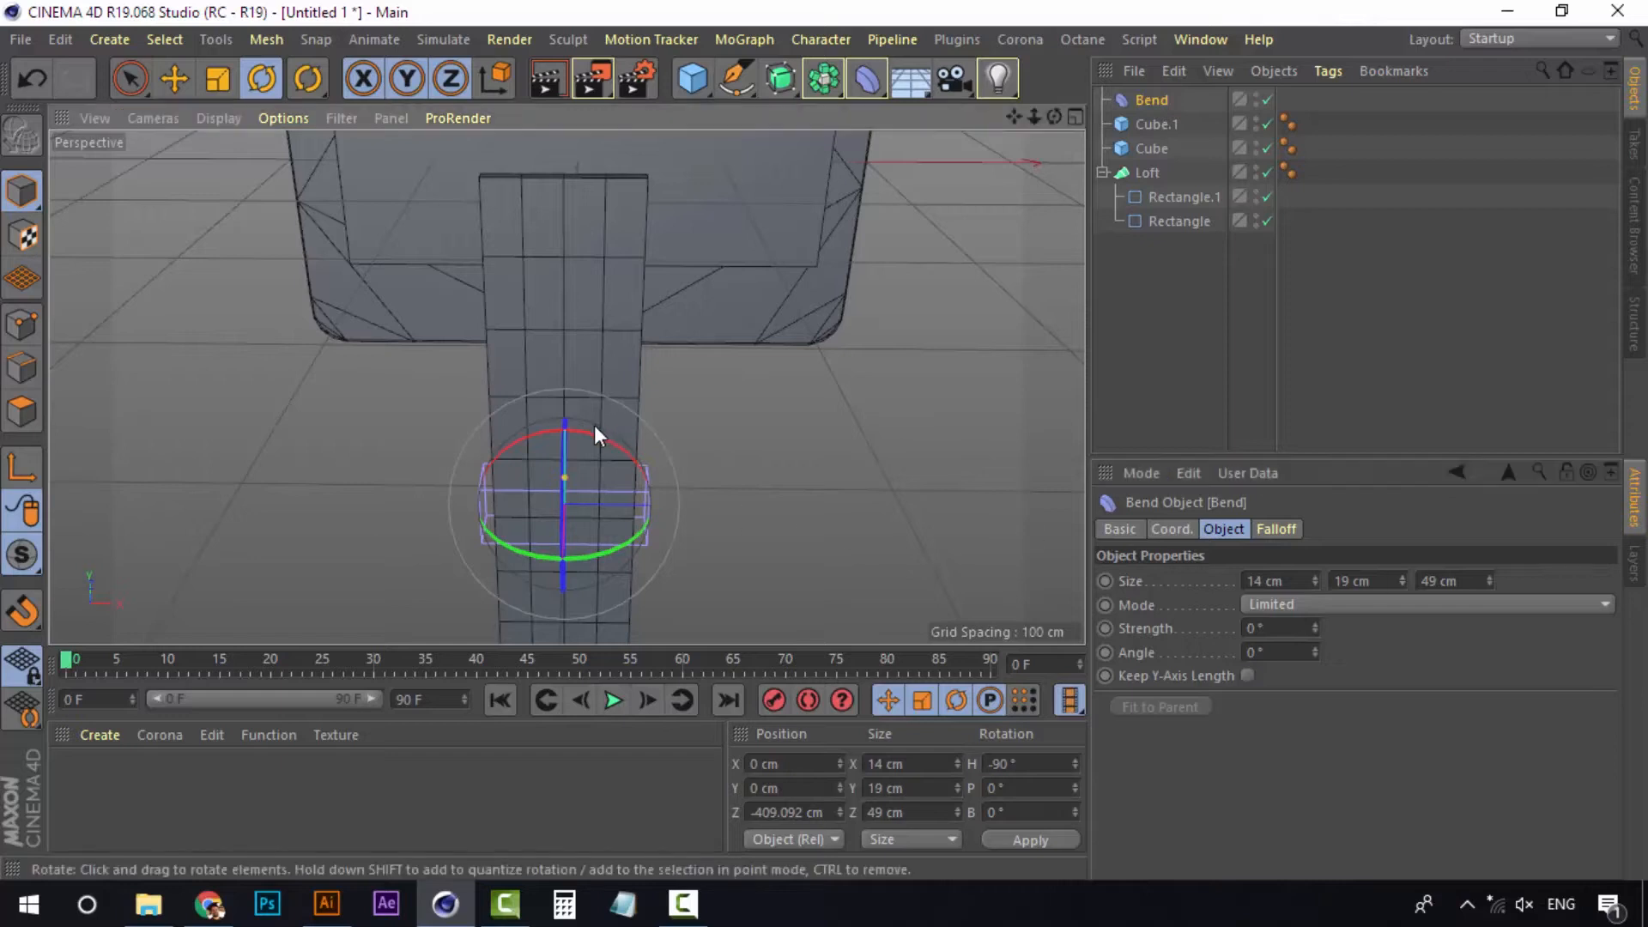
Align the Bend deformer with the strip's thickness at about -413 cm on Z and lower it to about -29 cm on Y
key(e)
drag(570, 410, 574, 150)
alt+drag(615, 476, 452, 404)
scroll(452, 403, down, 1)
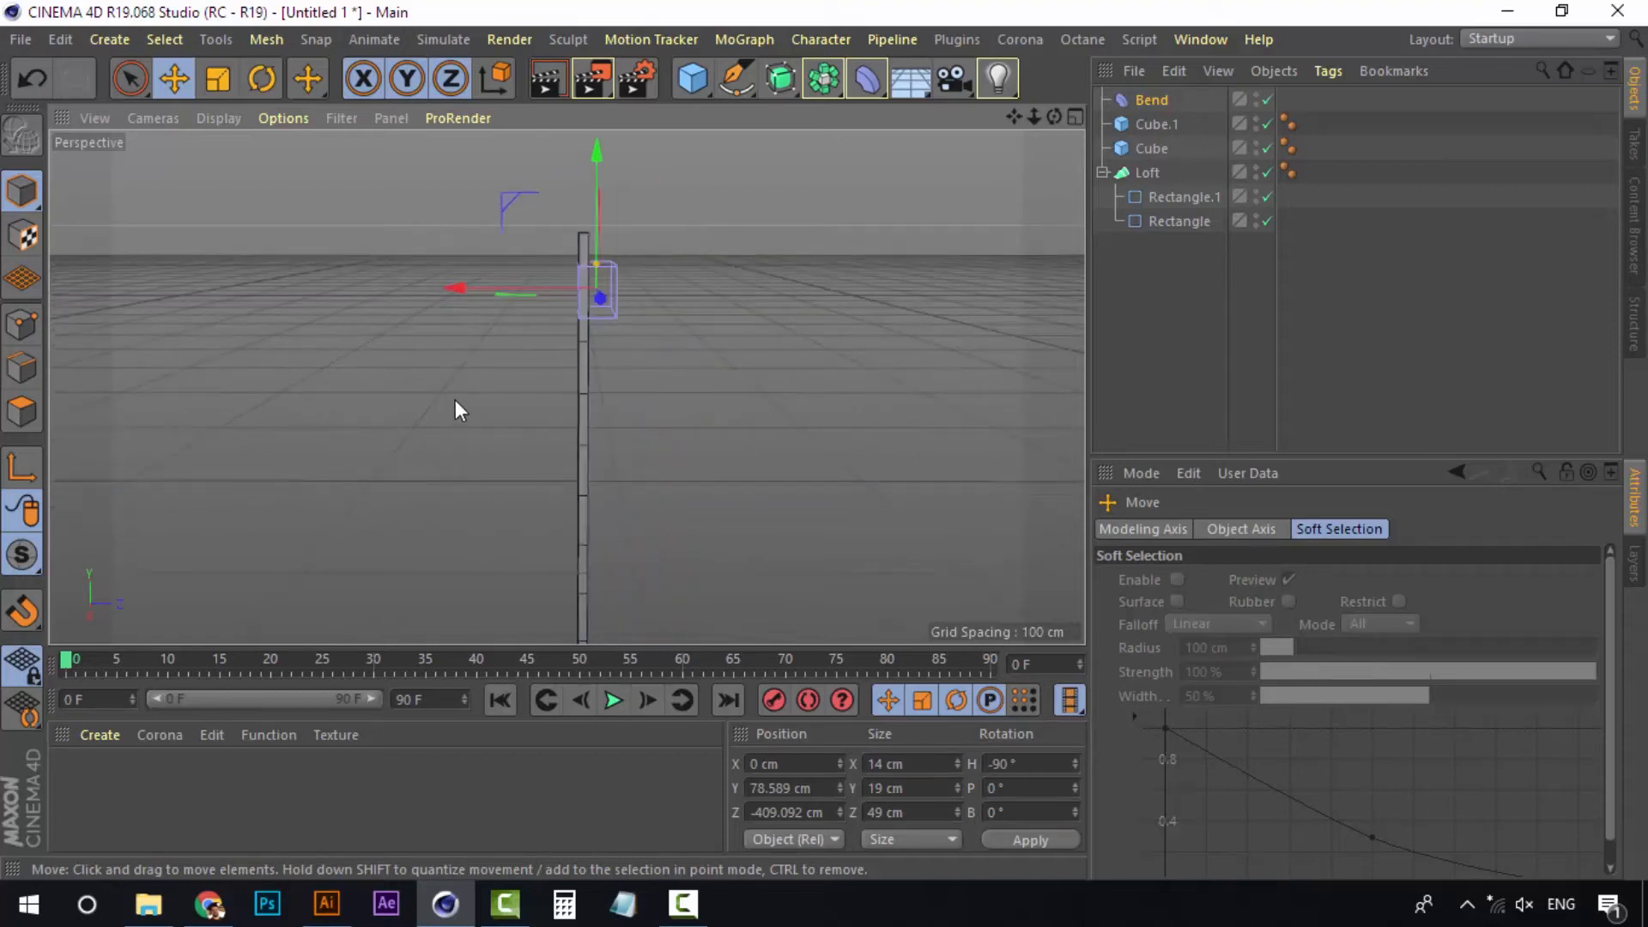
alt+middle_drag(455, 399, 523, 334)
mouse_move(526, 246)
mouse_down()
mouse_move(510, 245)
mouse_move(525, 245)
mouse_up()
drag(650, 150, 631, 424)
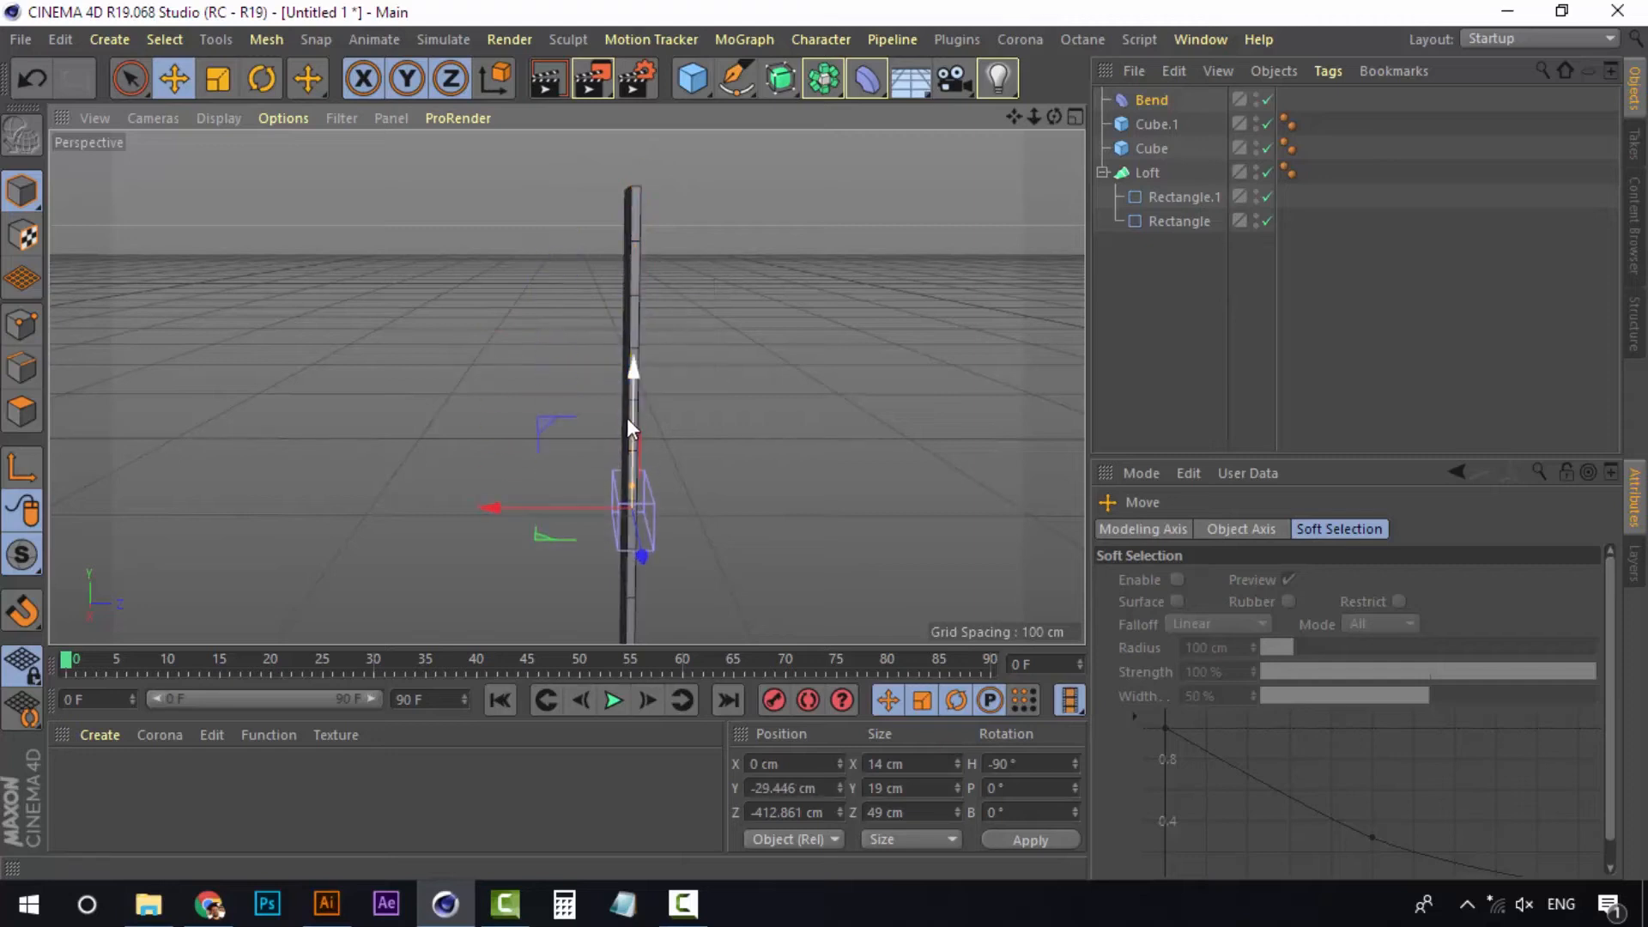
Tilt the thin strip to a pitch of about 12°
click(1162, 122)
key(r)
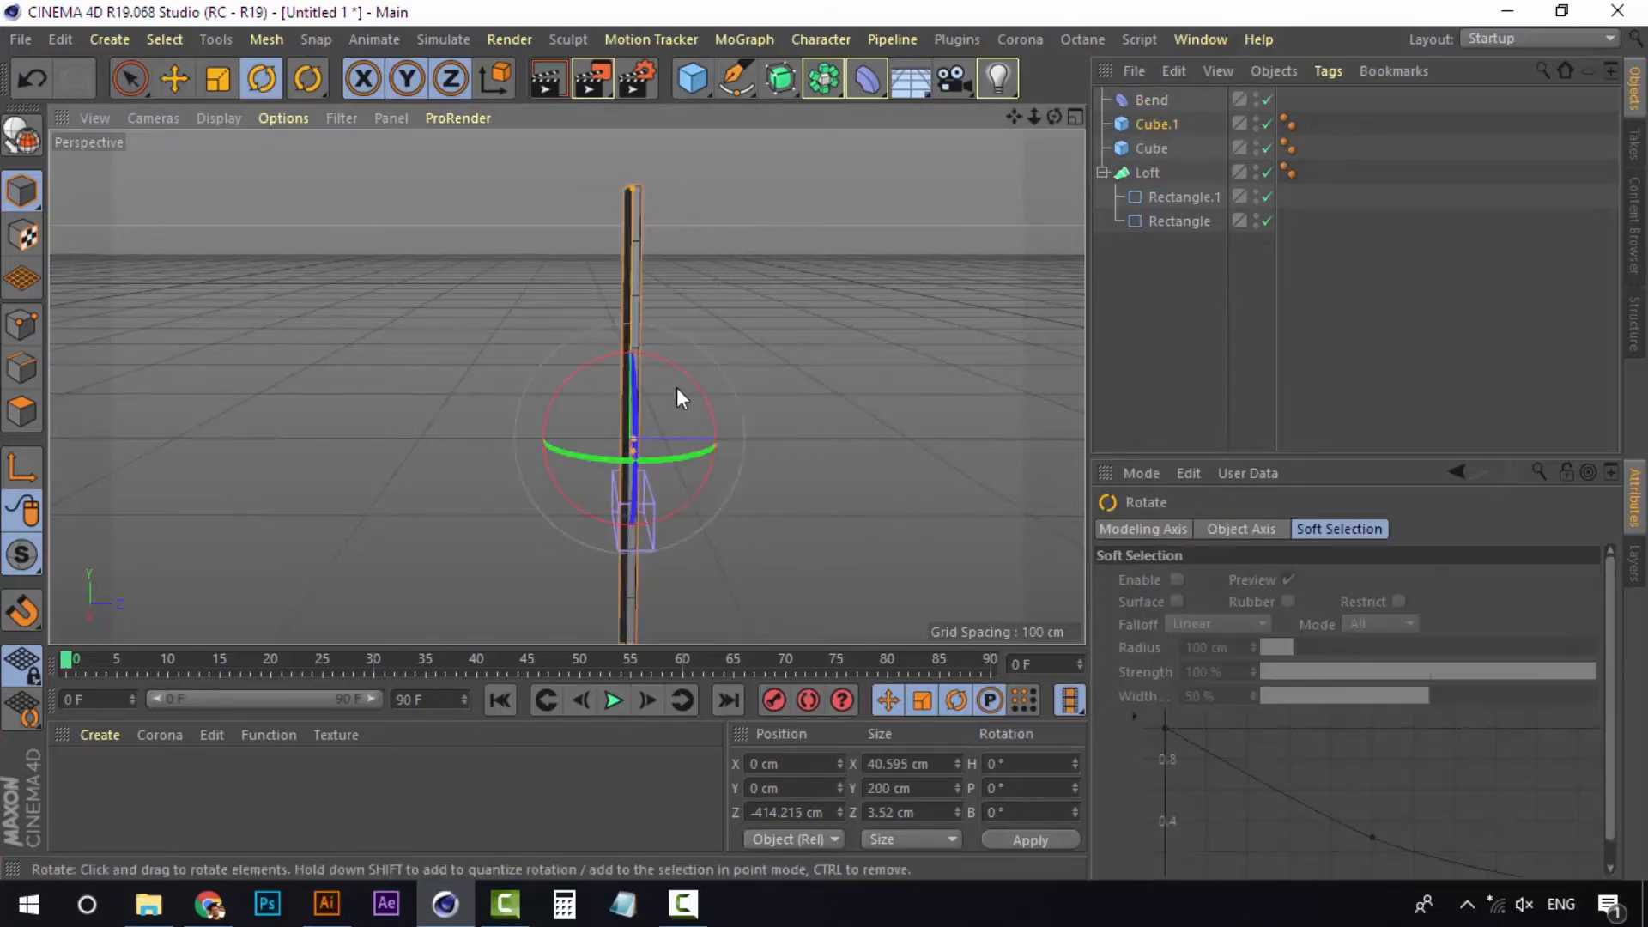
drag(682, 376, 662, 377)
Reposition the Bend deformer on the tilted strip at about -22.5 cm on Y and -409.5 cm on Z
click(1163, 101)
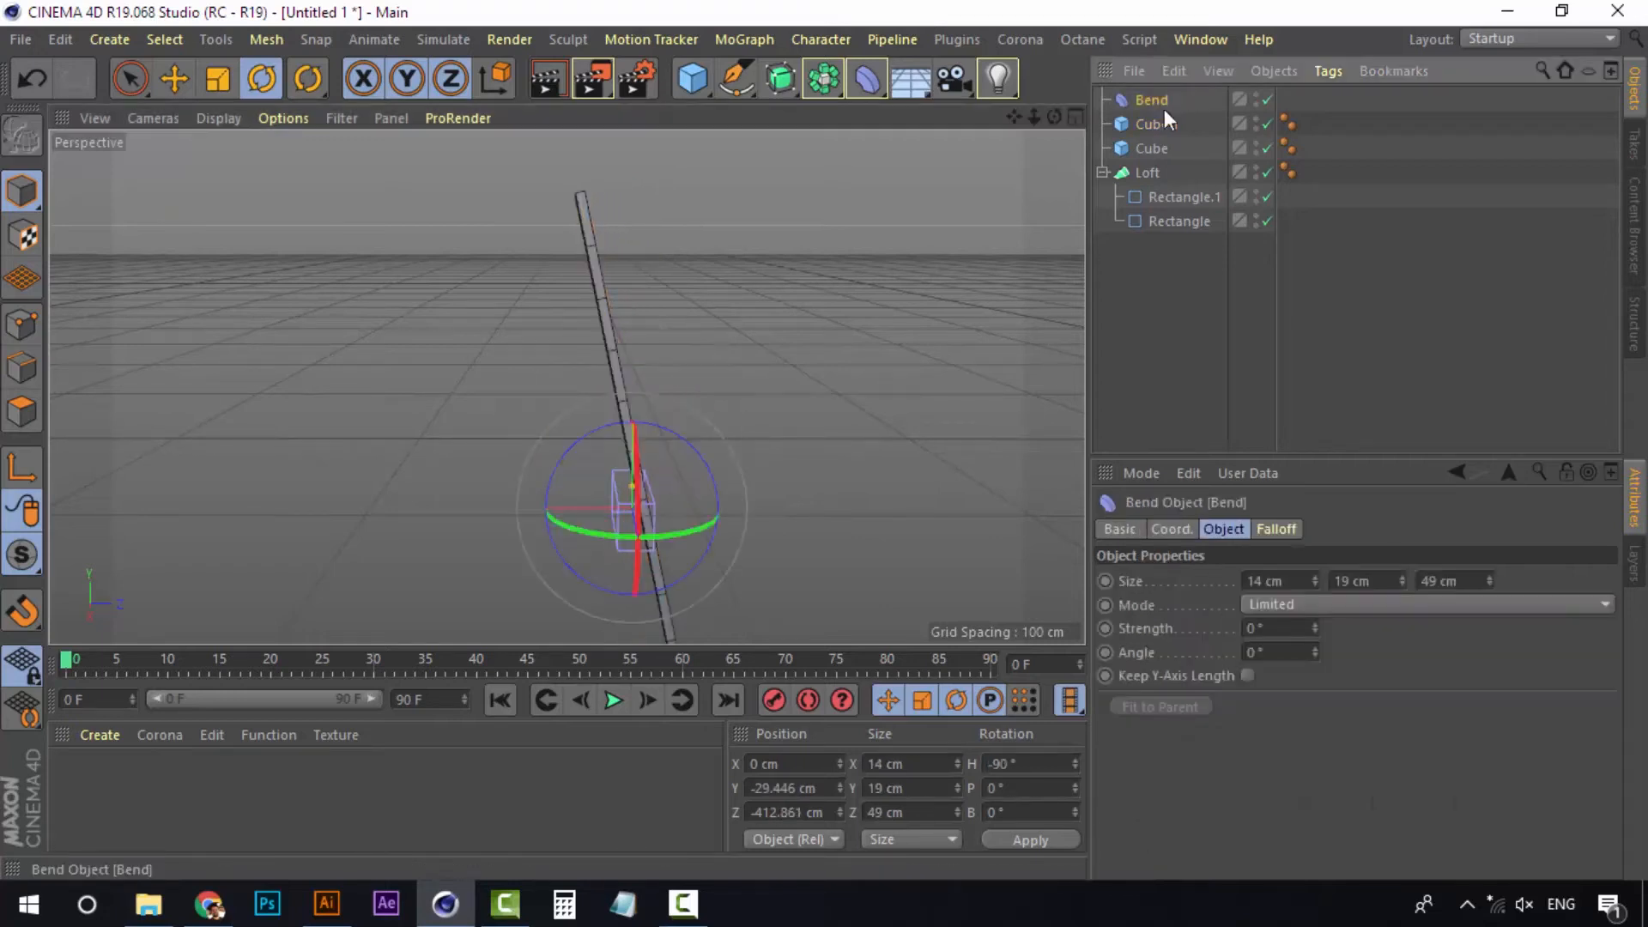
alt+middle_drag(697, 484, 639, 374)
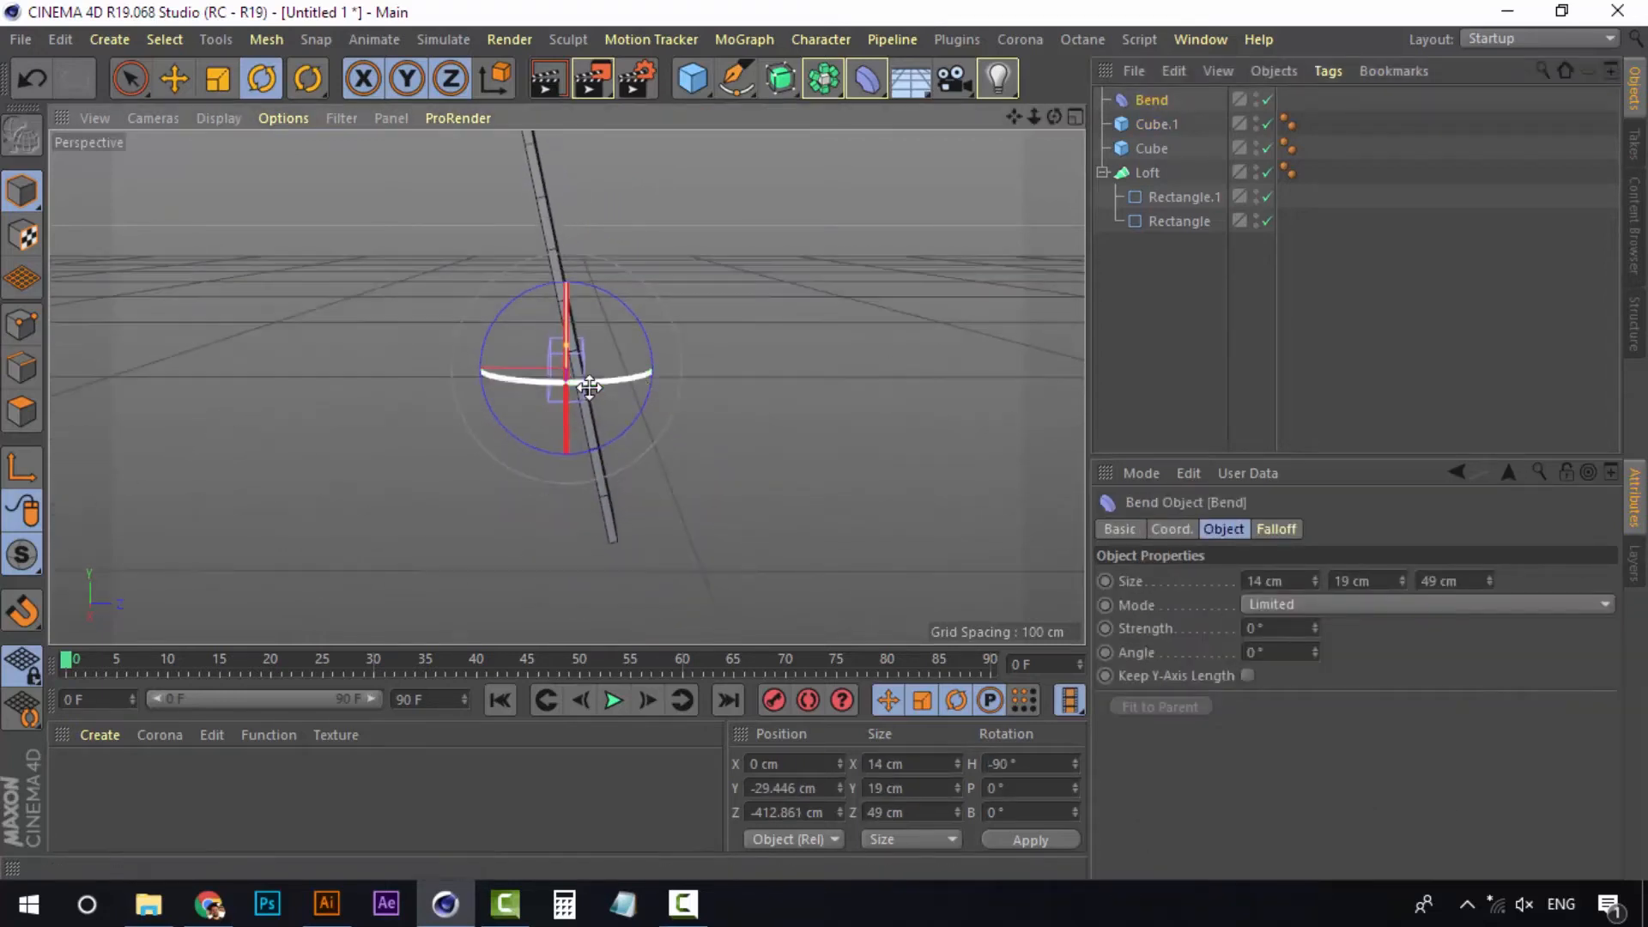
key(e)
drag(565, 263, 569, 350)
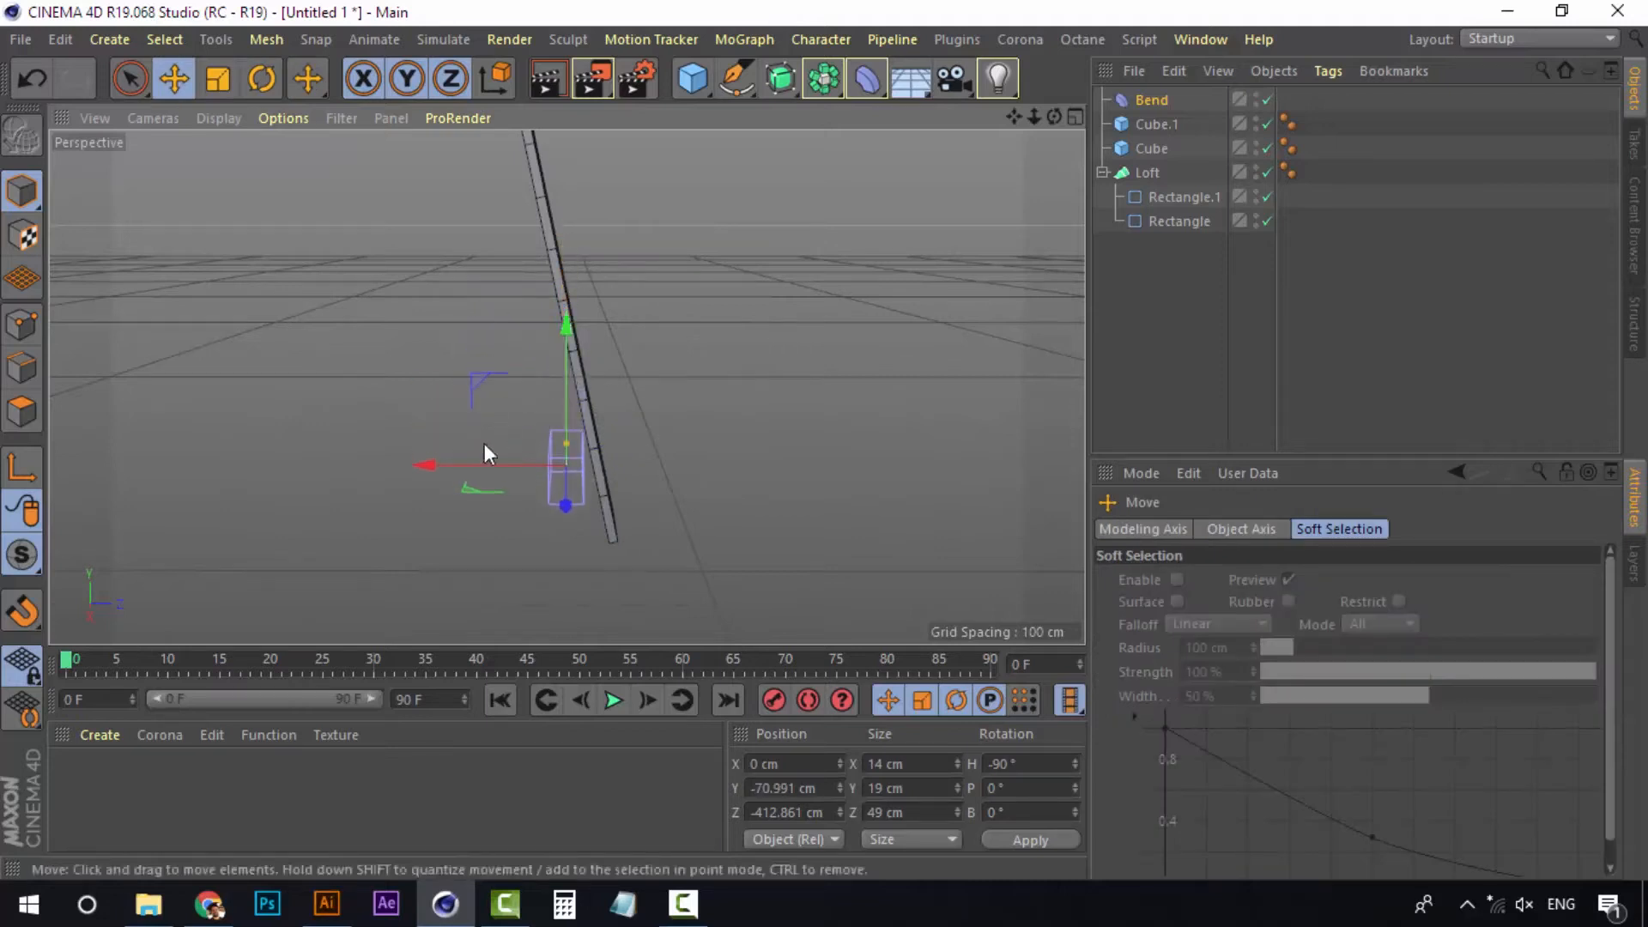
drag(467, 472, 532, 457)
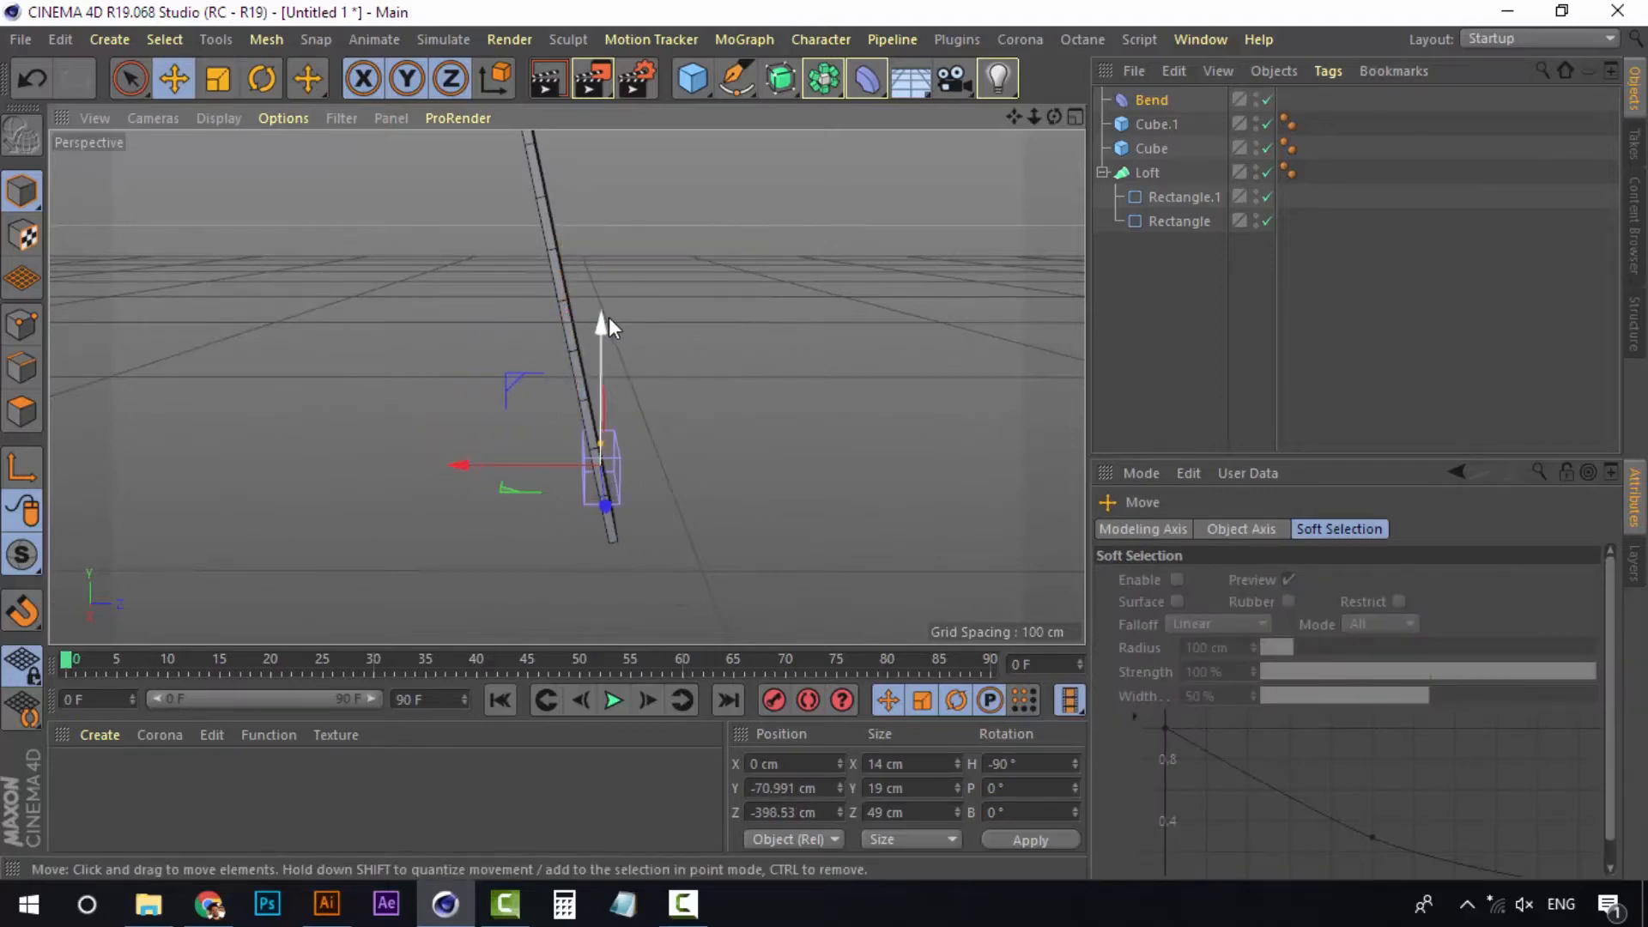
drag(601, 324, 601, 208)
drag(518, 348, 494, 345)
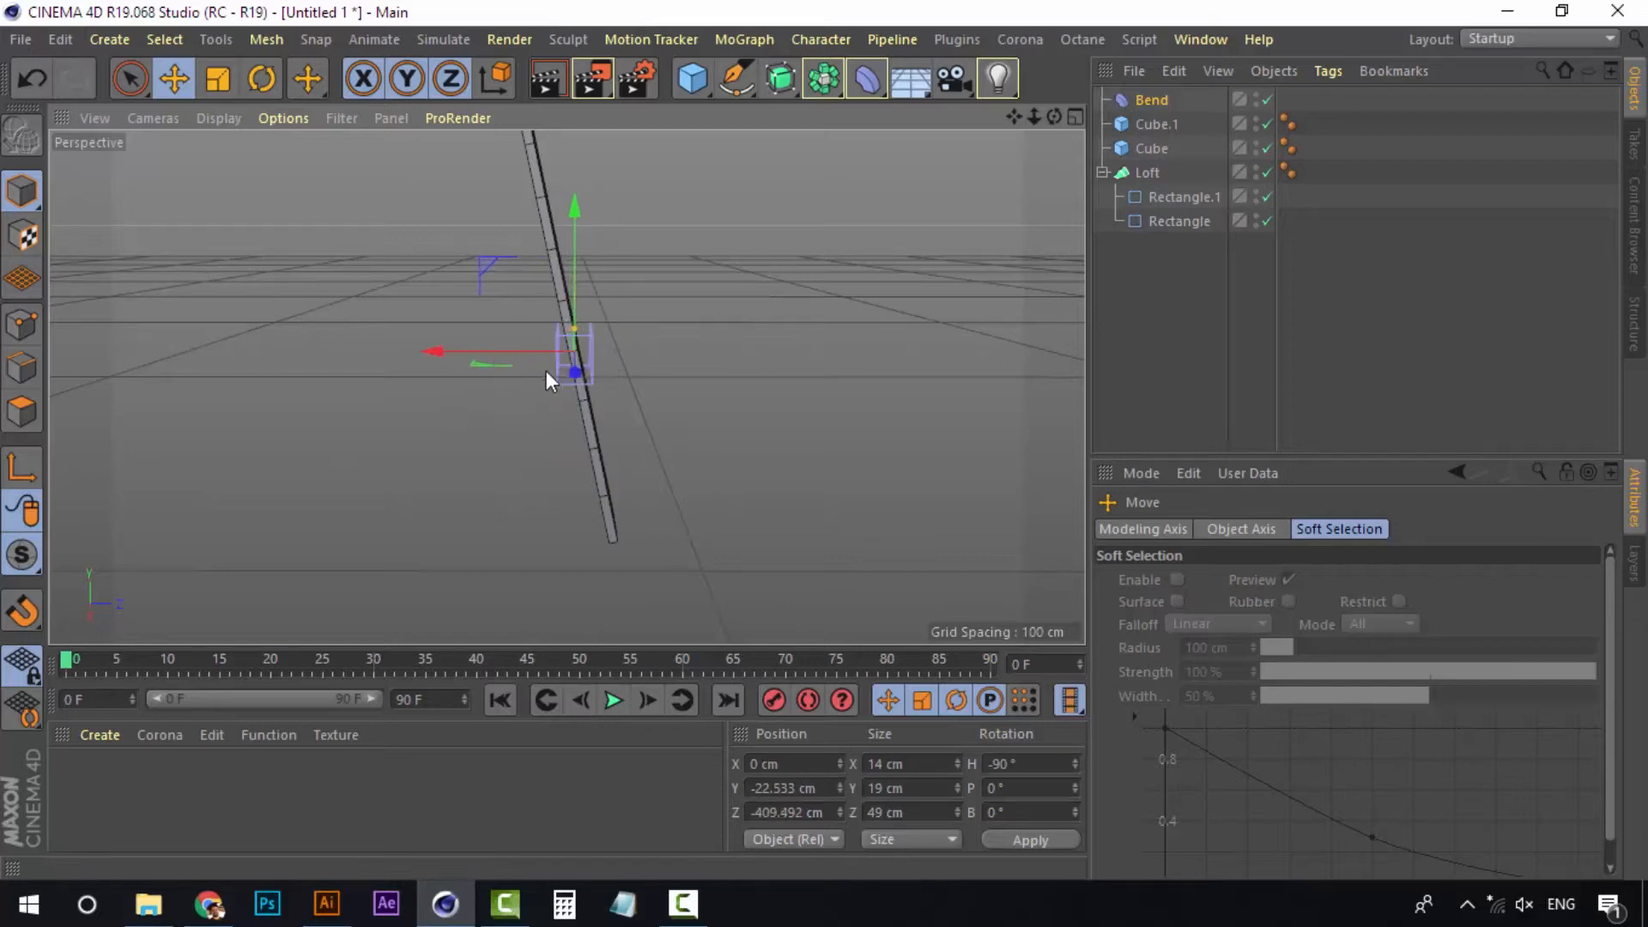
scroll(546, 371, up, 1)
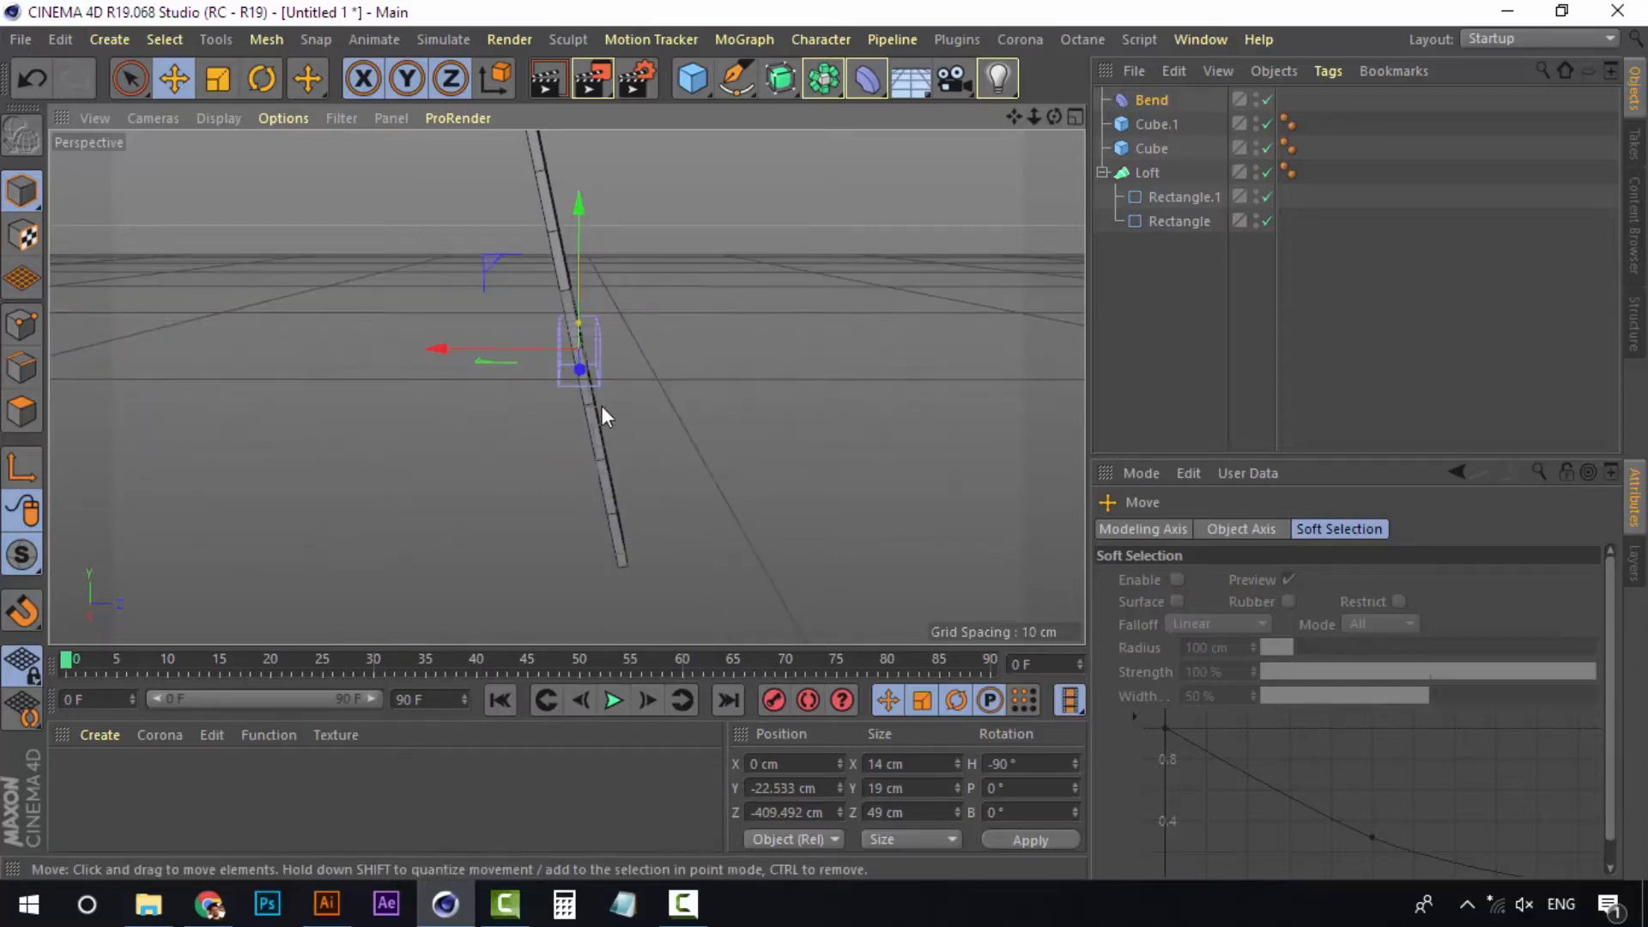
Bank the Bend deformer about 12.7° to follow the strip's tilt and make it a child of the strip
key(r)
drag(638, 287, 625, 342)
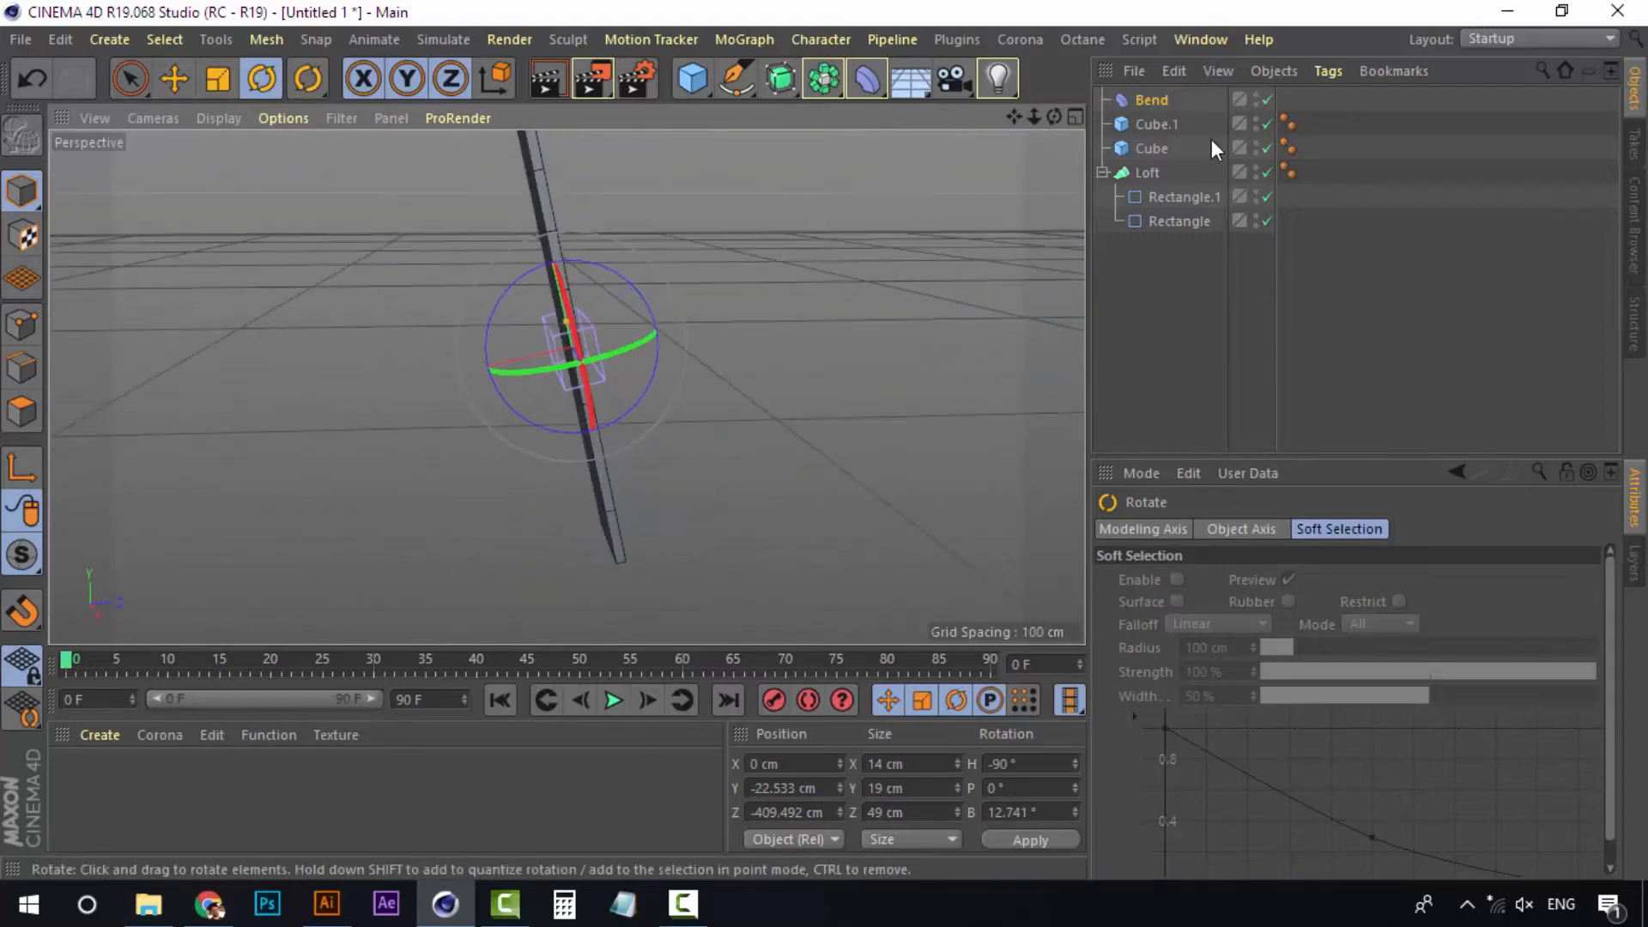
click(1152, 126)
click(1150, 101)
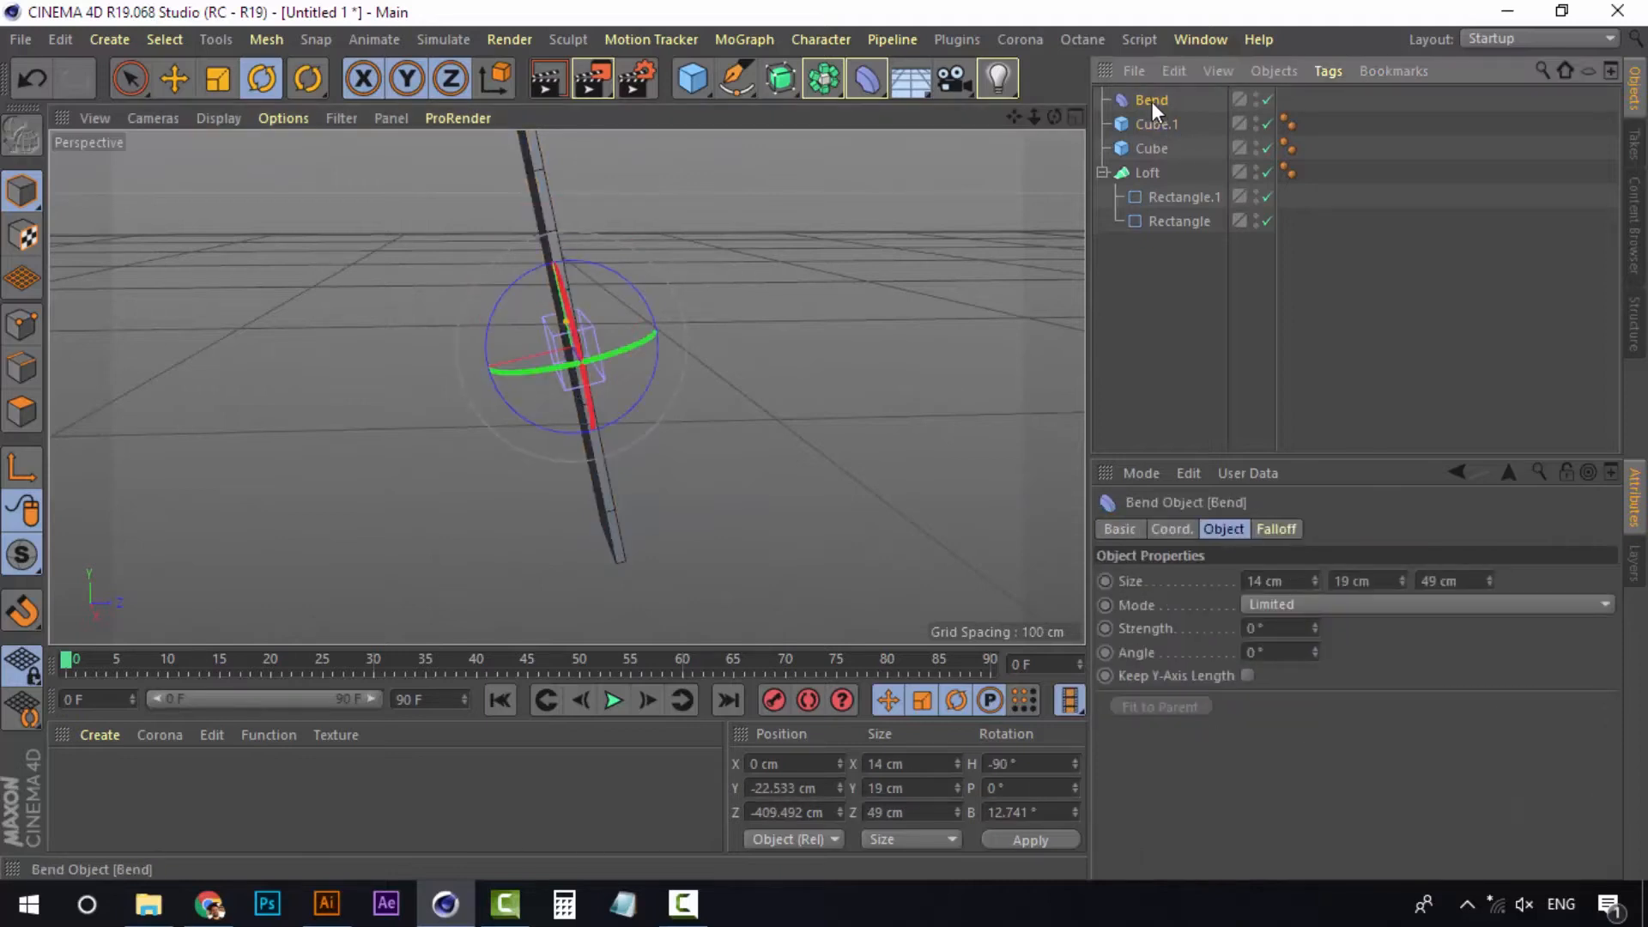
drag(1153, 122, 1152, 122)
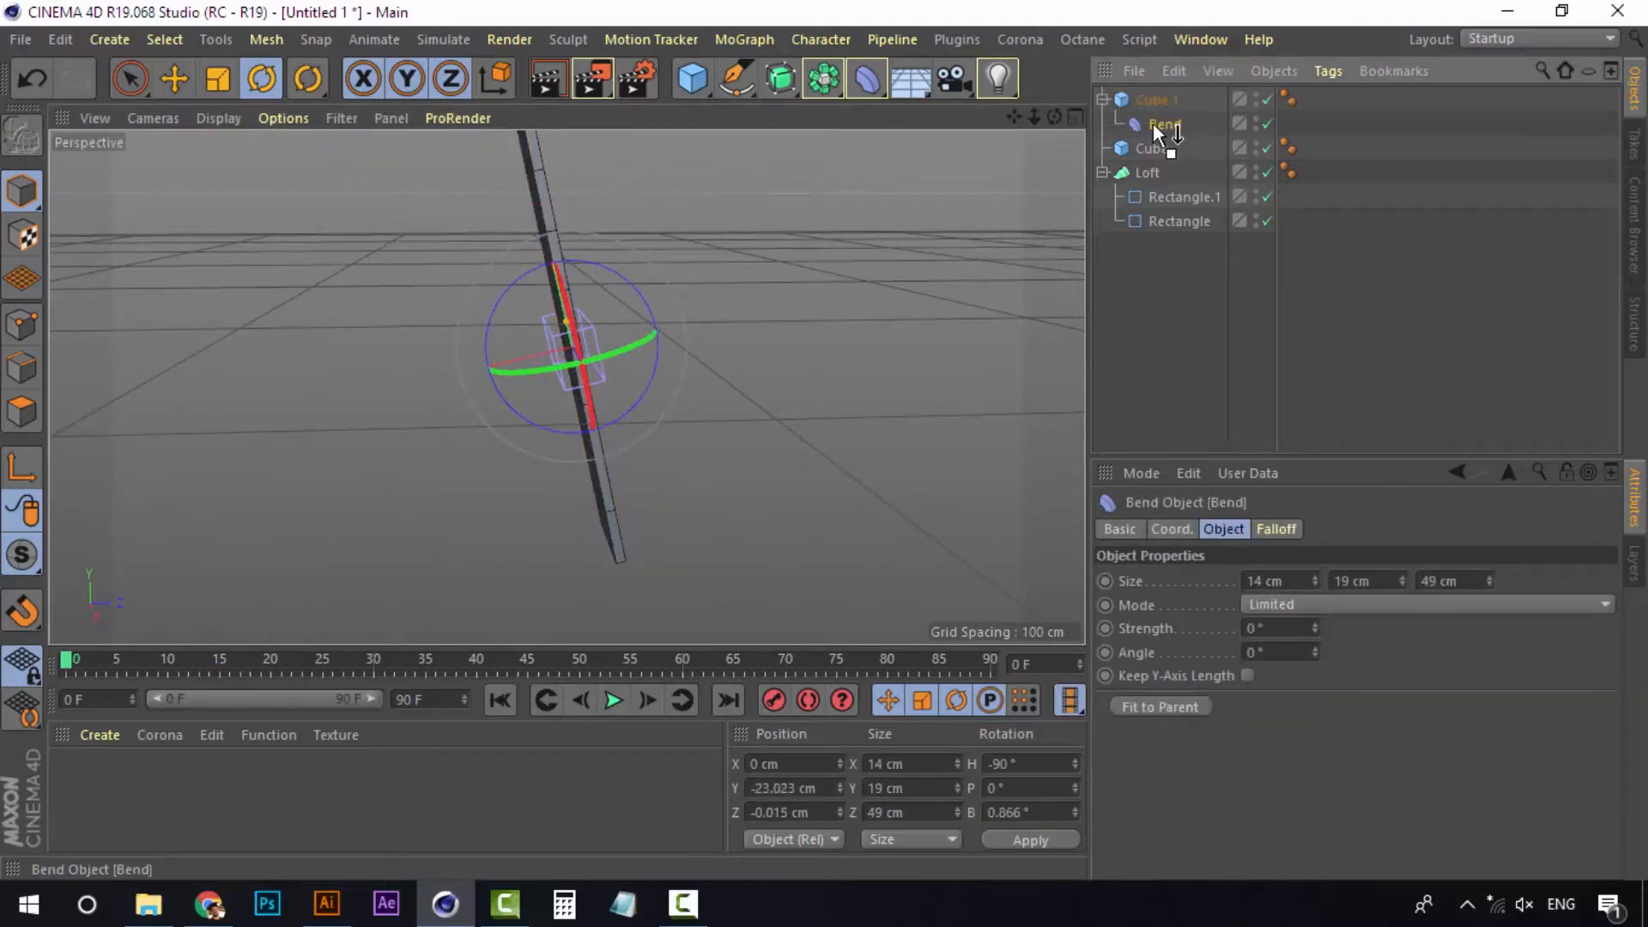
Set the Bend deformer's strength to 90° to fold the strip into an L shape
click(1316, 631)
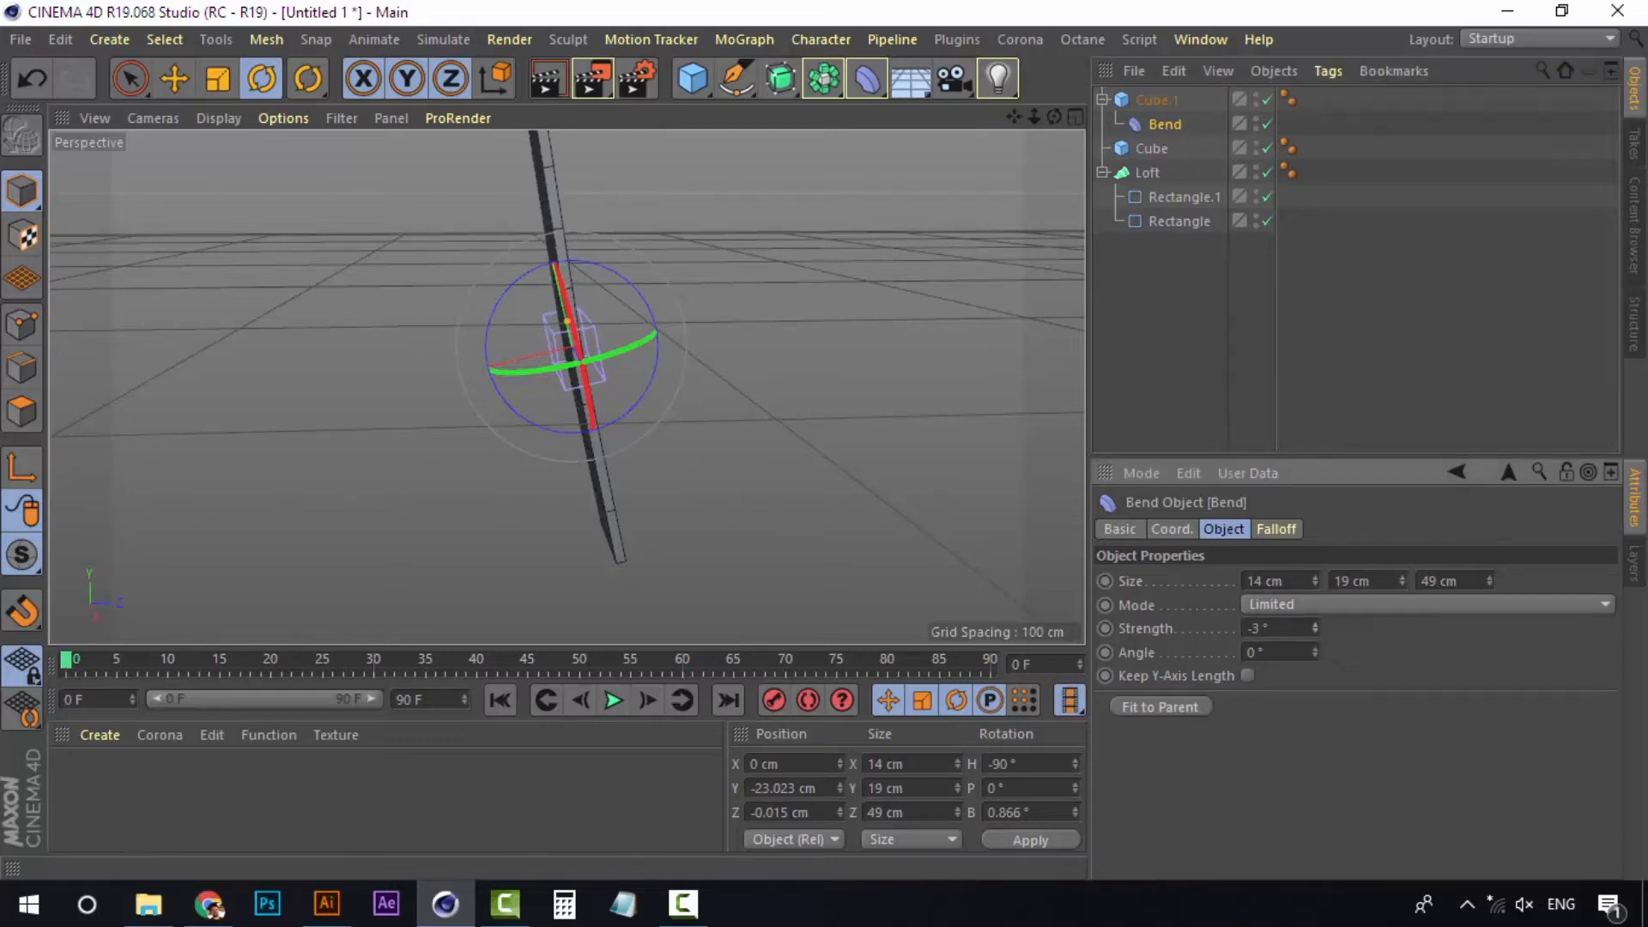
drag(1315, 631, 1315, 566)
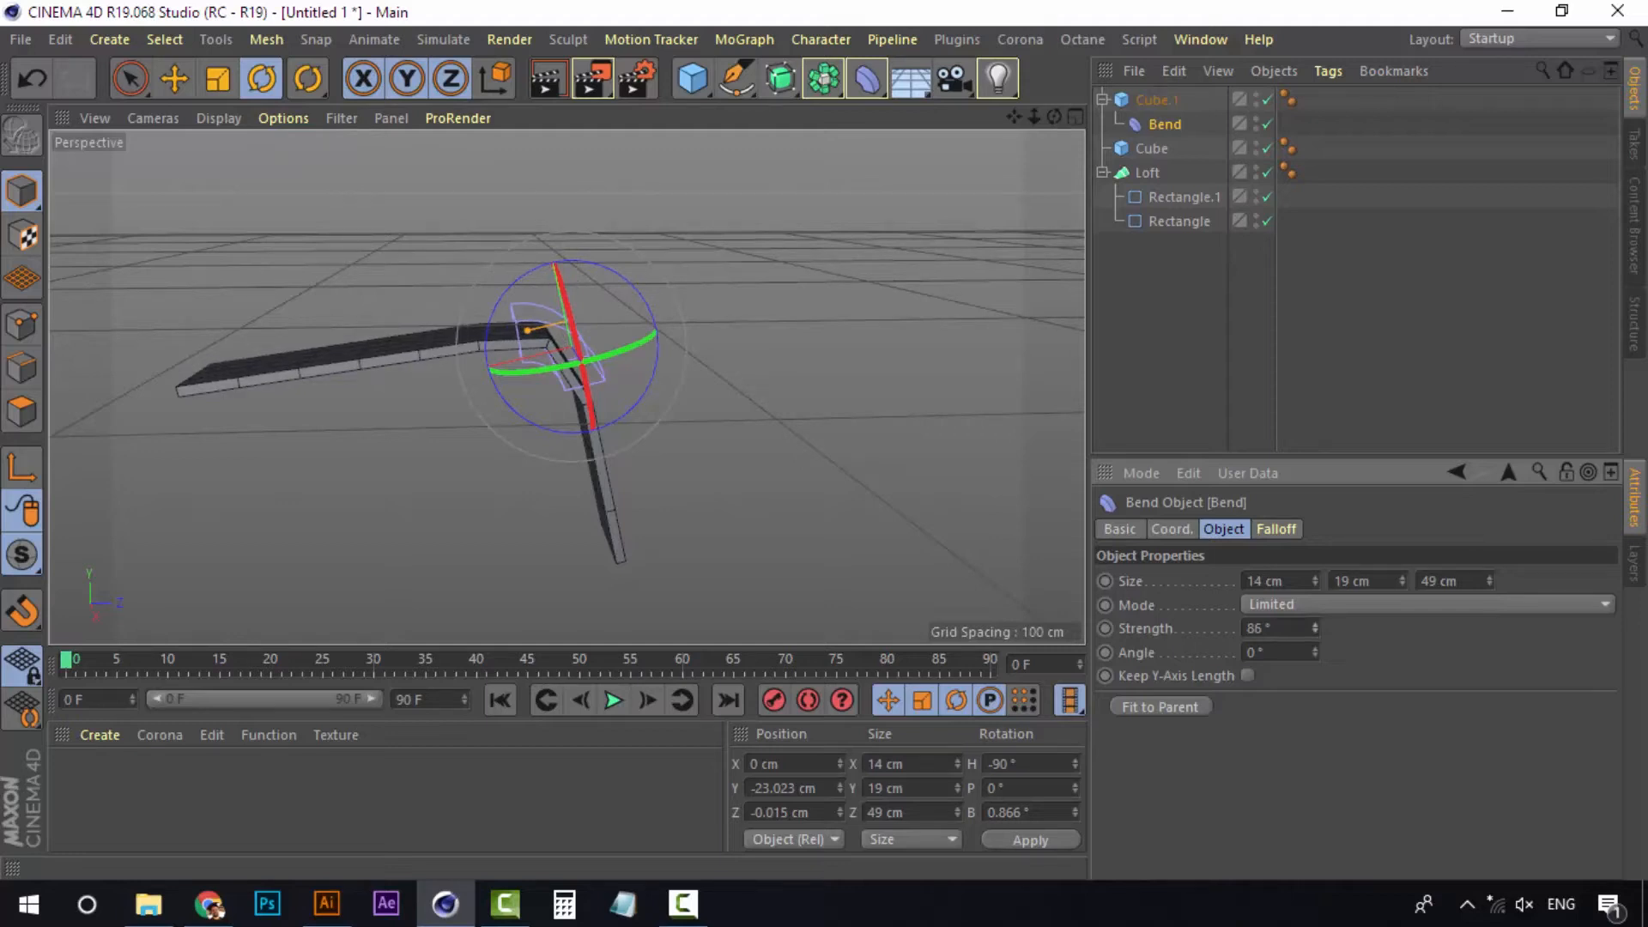
drag(1315, 565, 1315, 563)
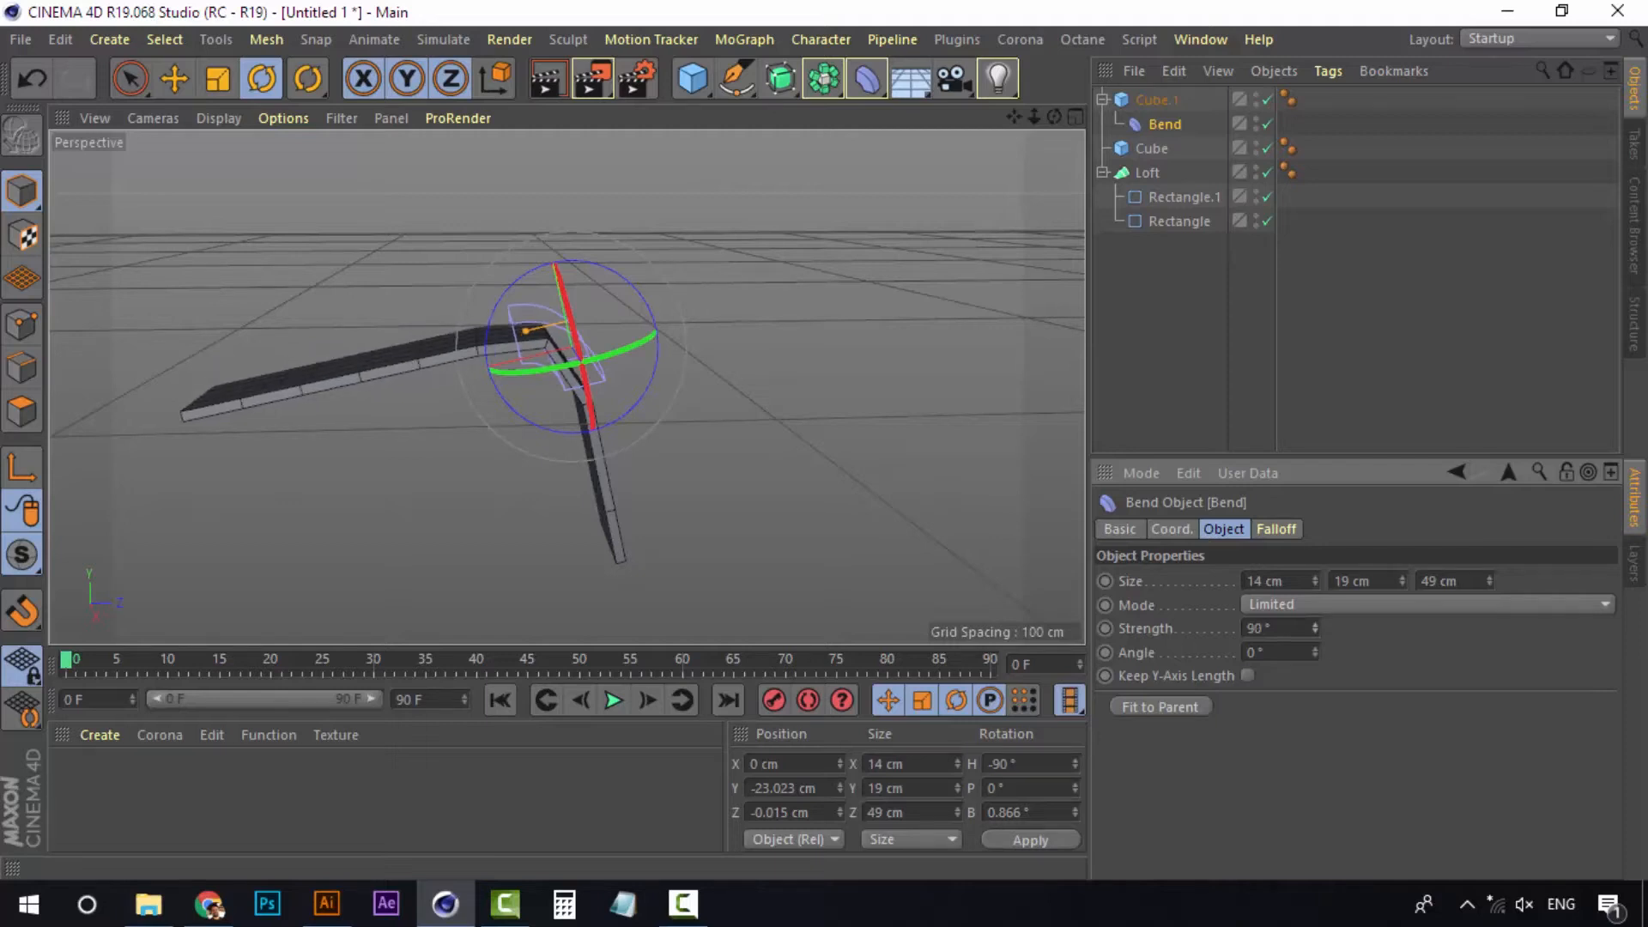
Rotate the bent strip to a pitch of about -90° and place it beneath the screen body at about -202 cm Y, 26 cm Z
click(1159, 101)
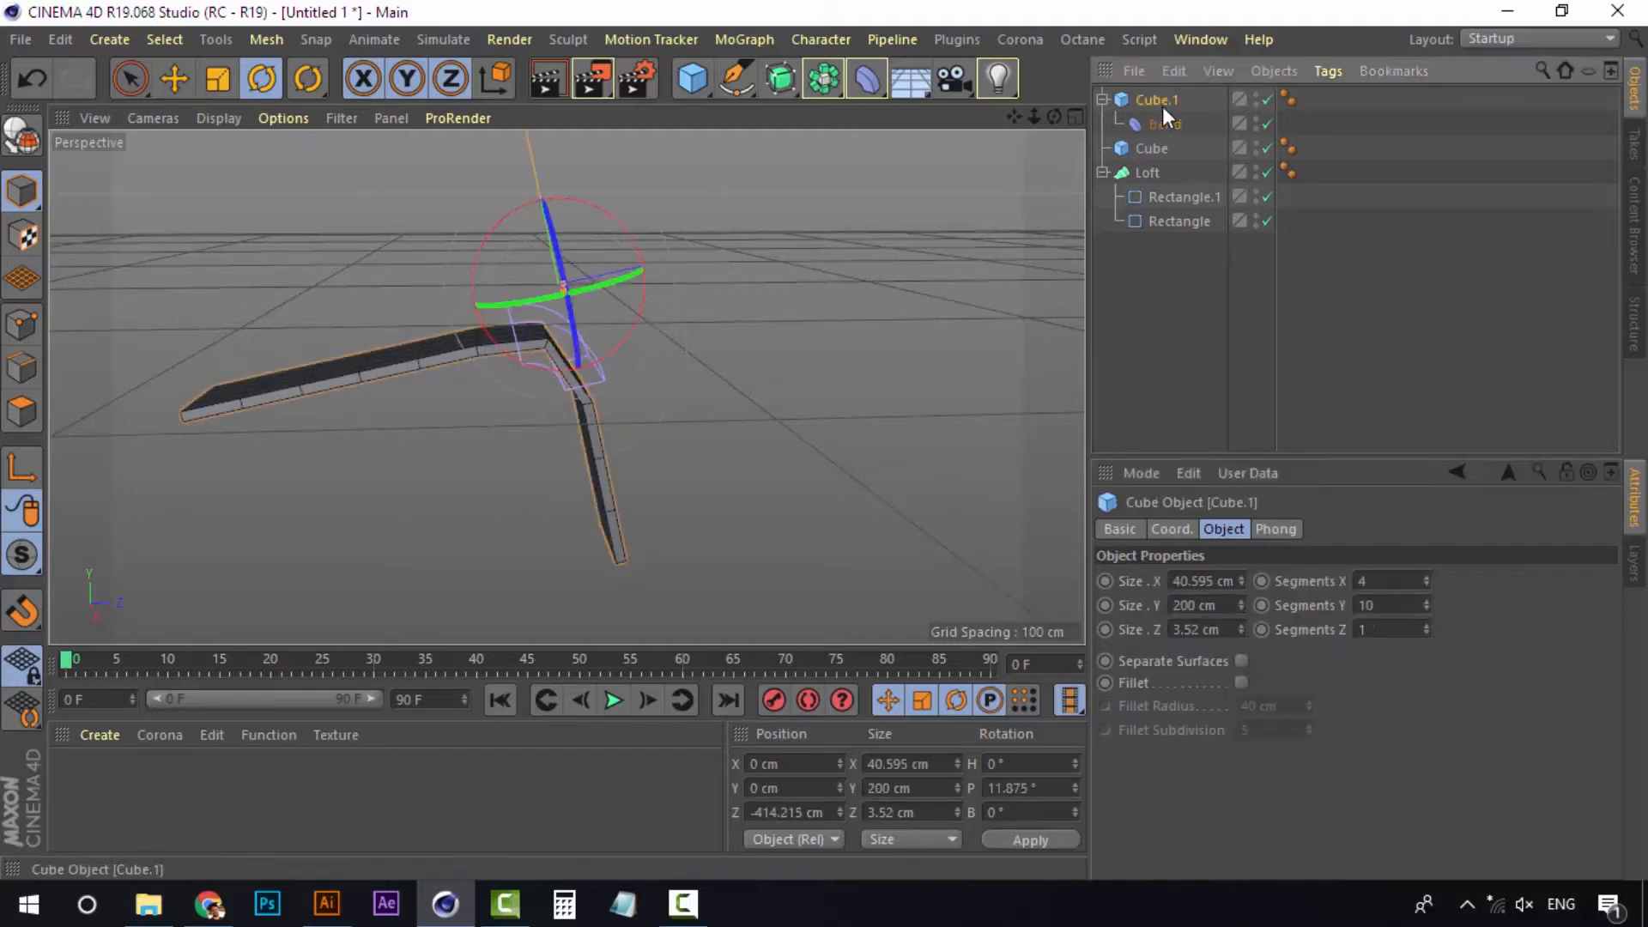
drag(505, 217, 570, 383)
key(e)
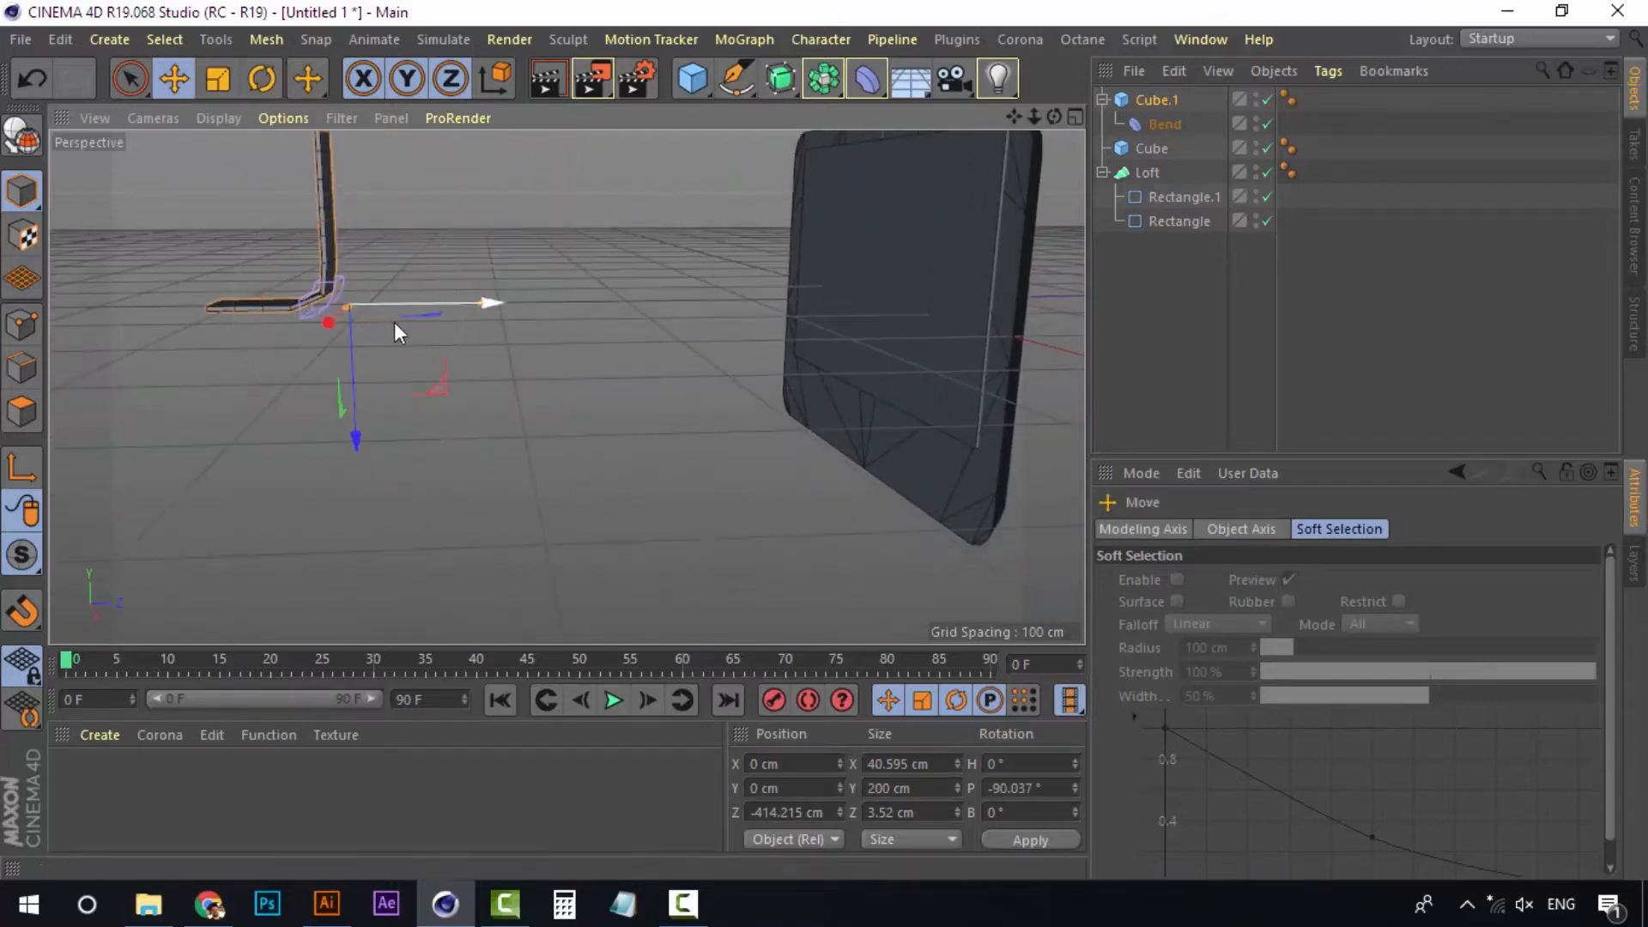
drag(390, 308, 340, 213)
drag(492, 281, 556, 472)
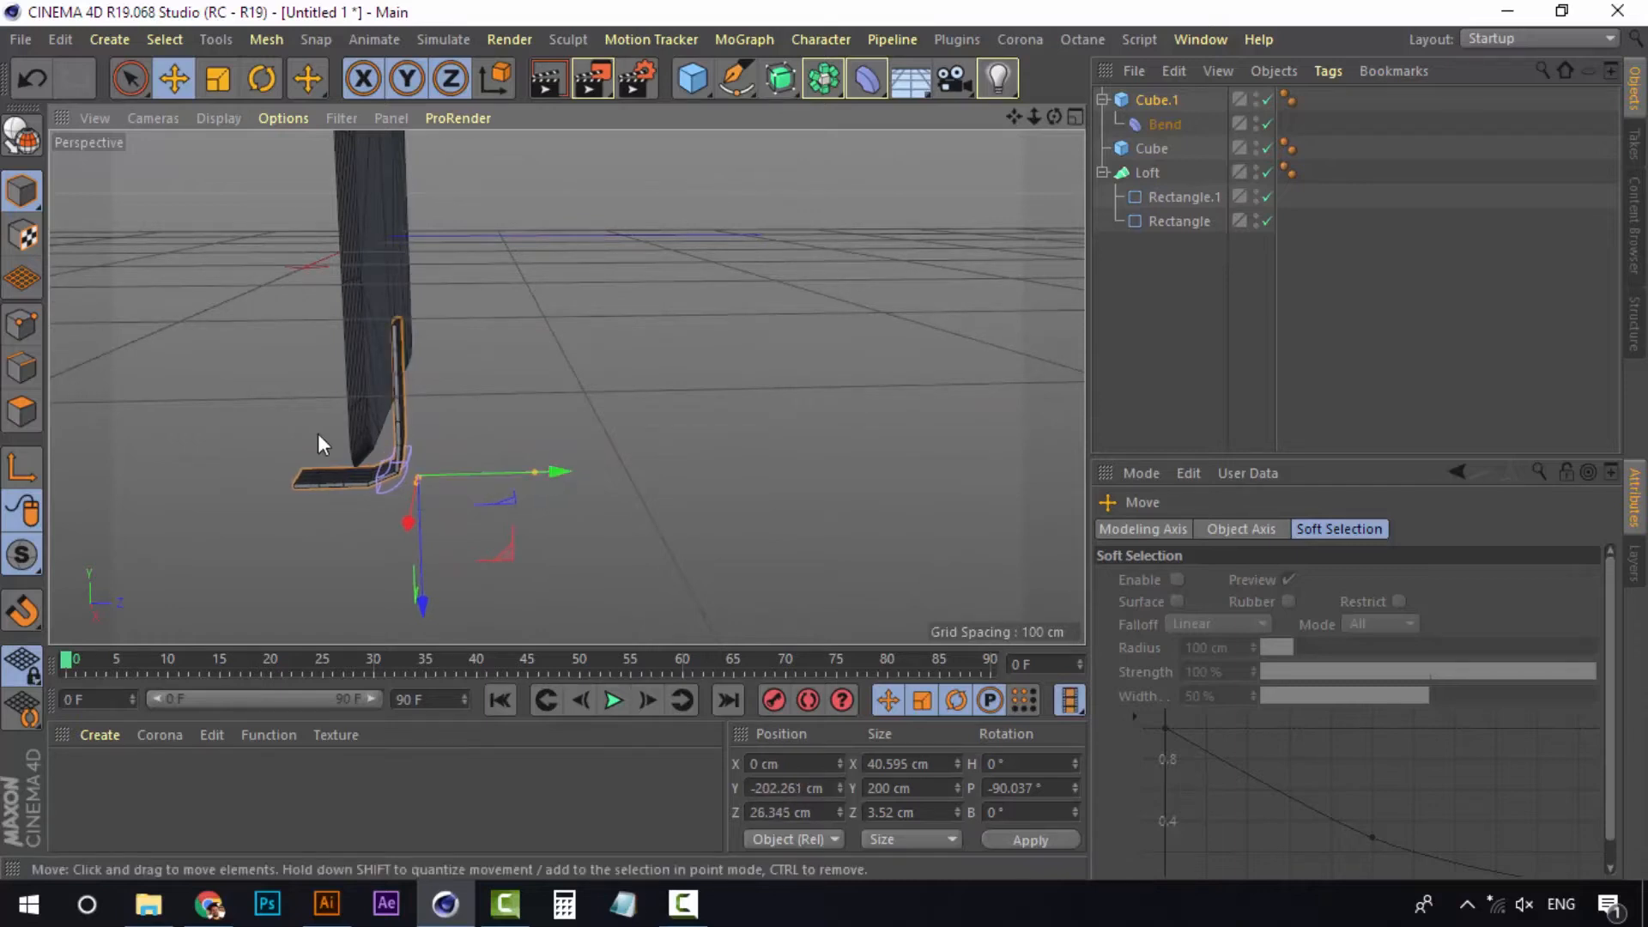
alt+drag(318, 438, 585, 527)
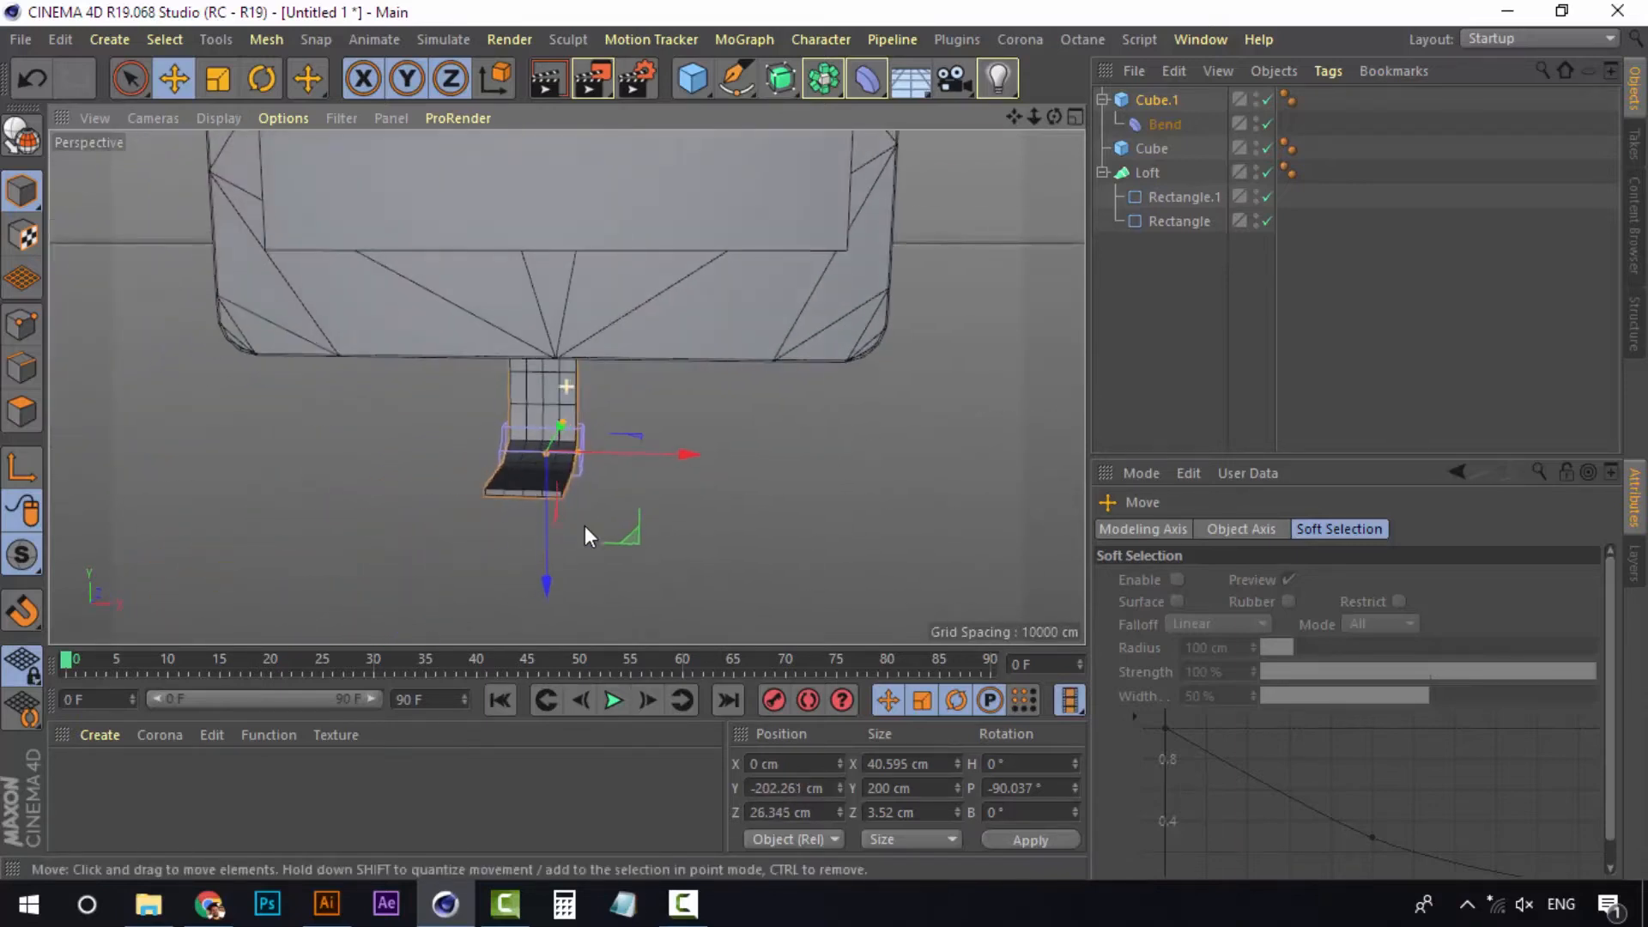
Widen the bent stand strip to 95.595 cm on X and collapse its hierarchy in the object list
click(1156, 104)
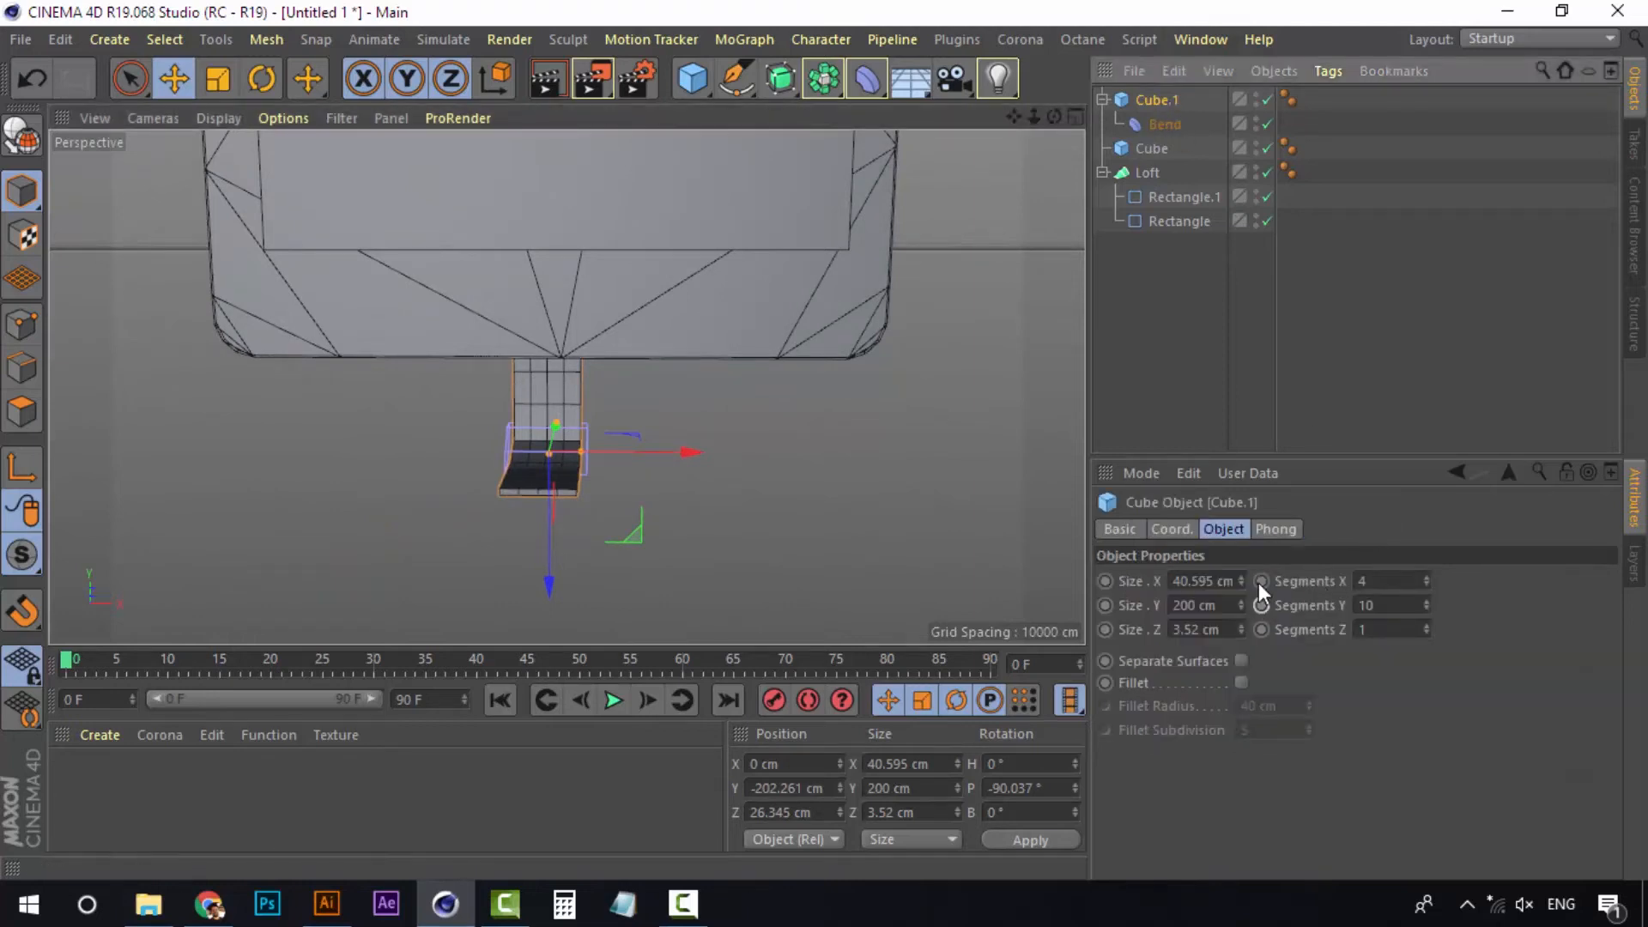
drag(1242, 581, 1288, 580)
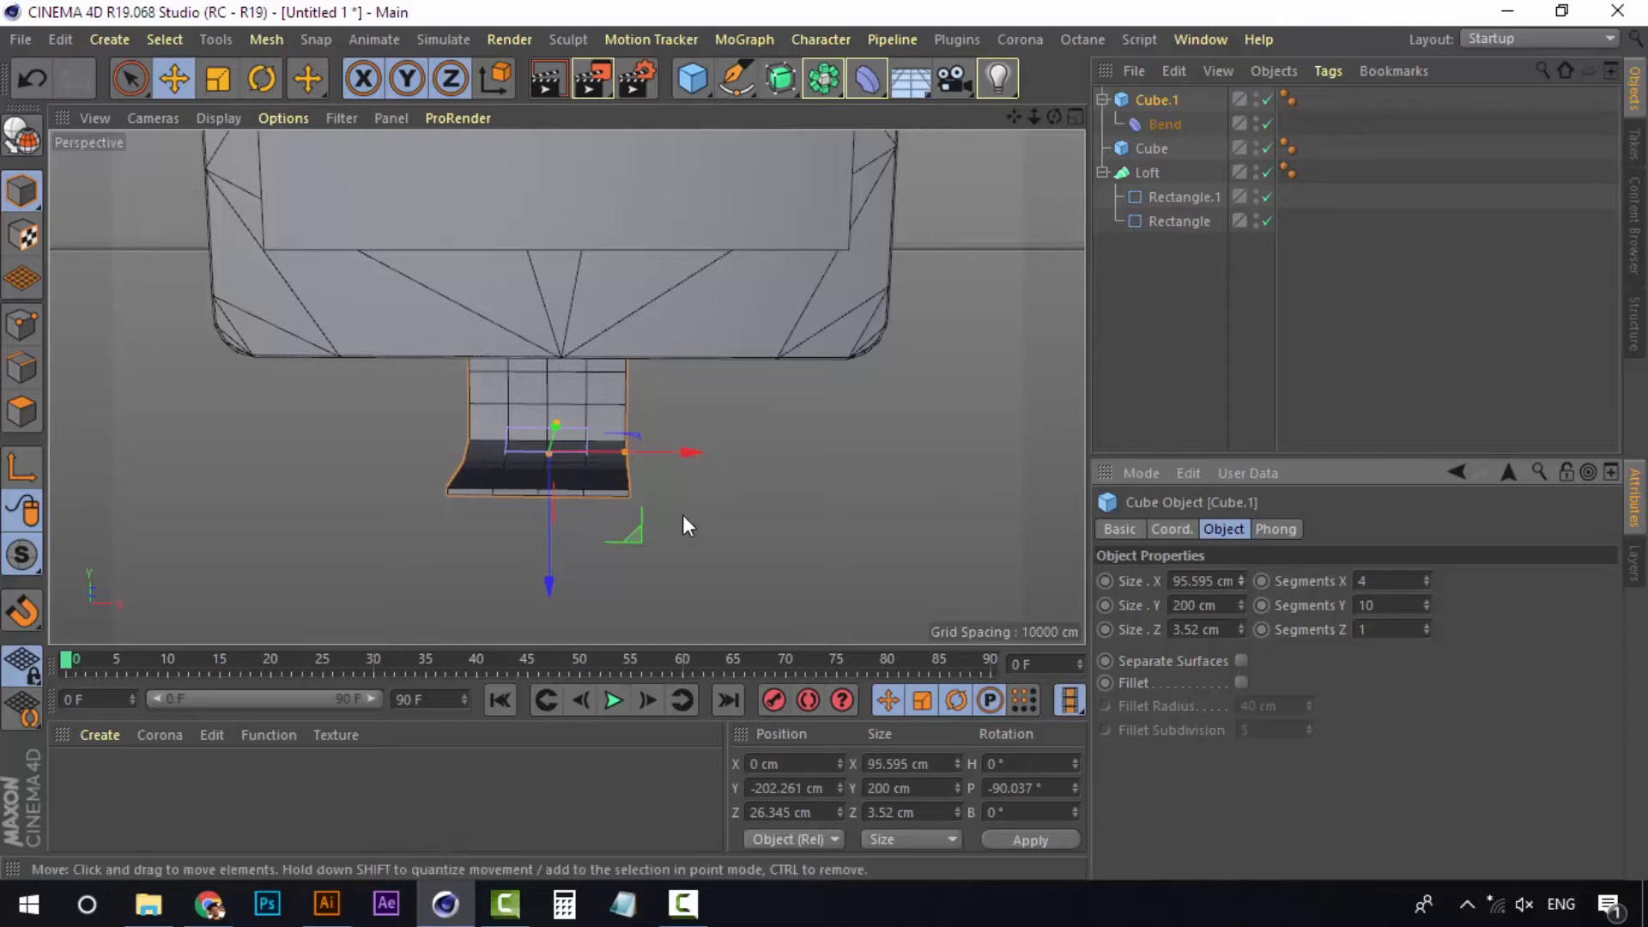
scroll(677, 517, up, 2)
click(1103, 100)
click(1112, 348)
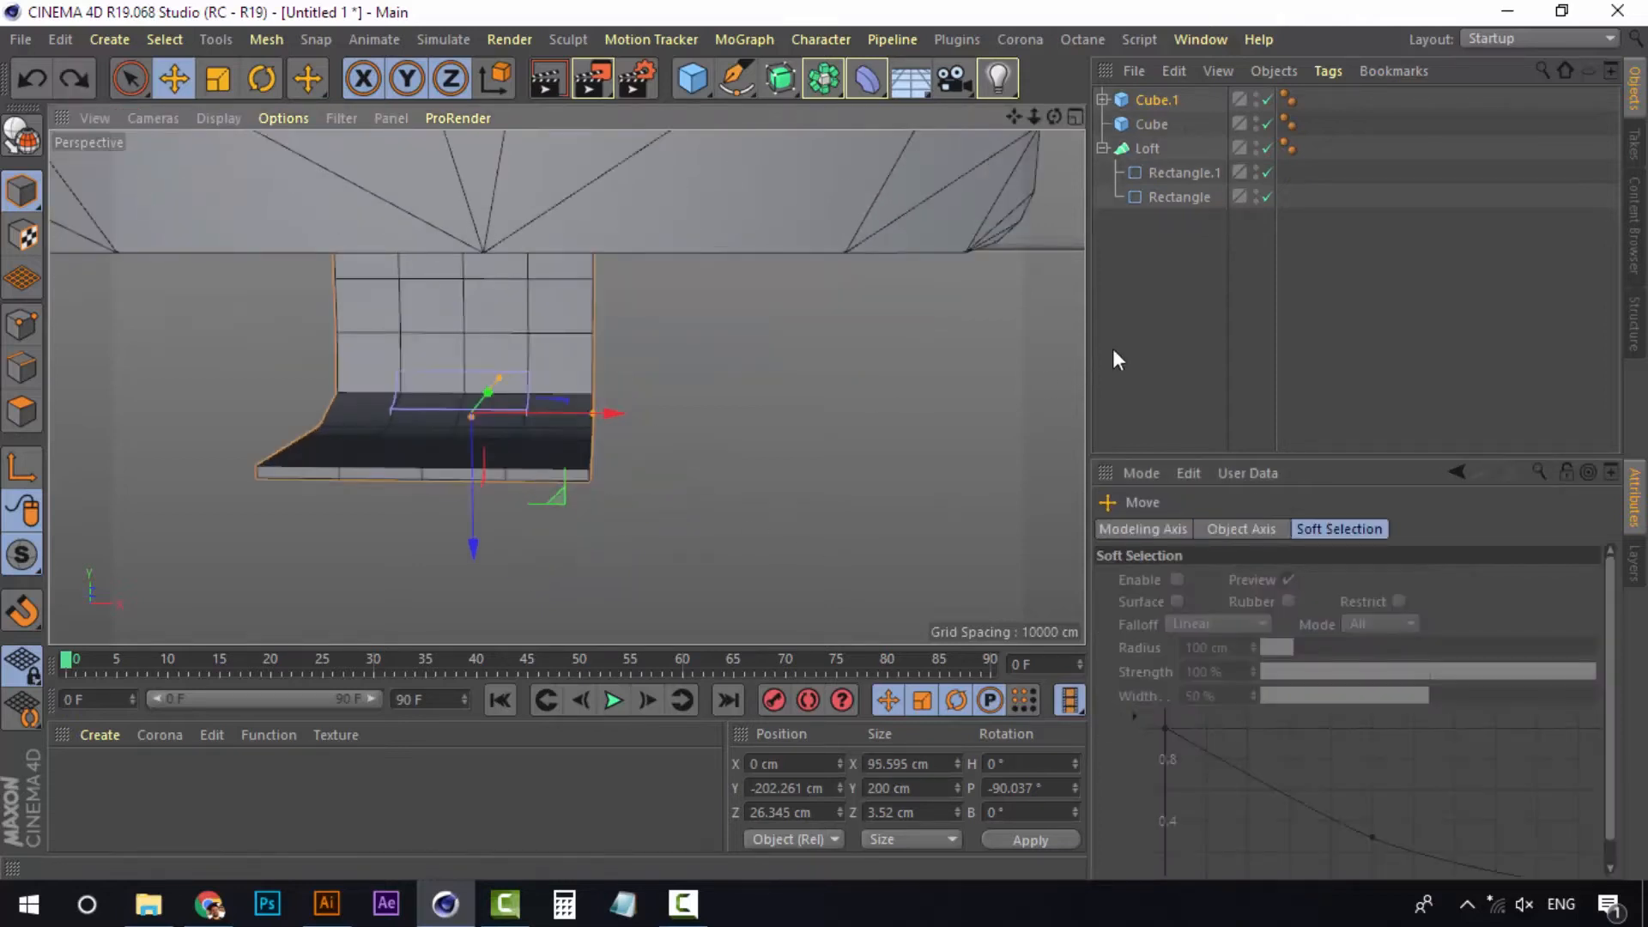
Add a Subdivision Surface and nest the bent stand strip under it to smooth the stand
alt+drag(924, 379, 725, 369)
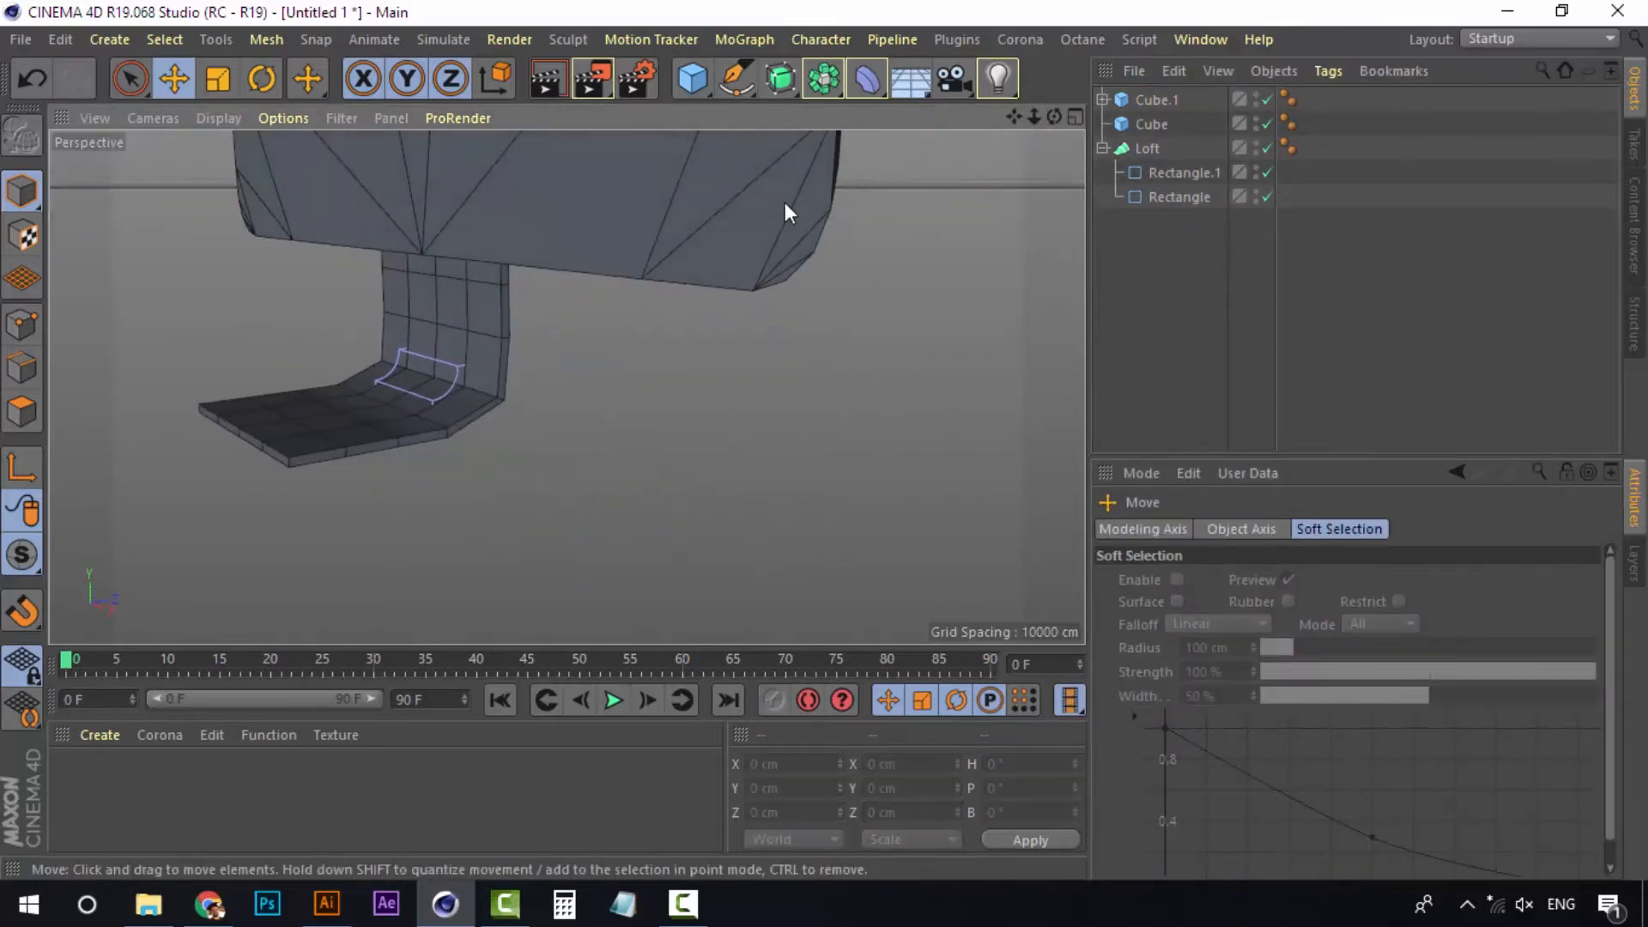
click(782, 82)
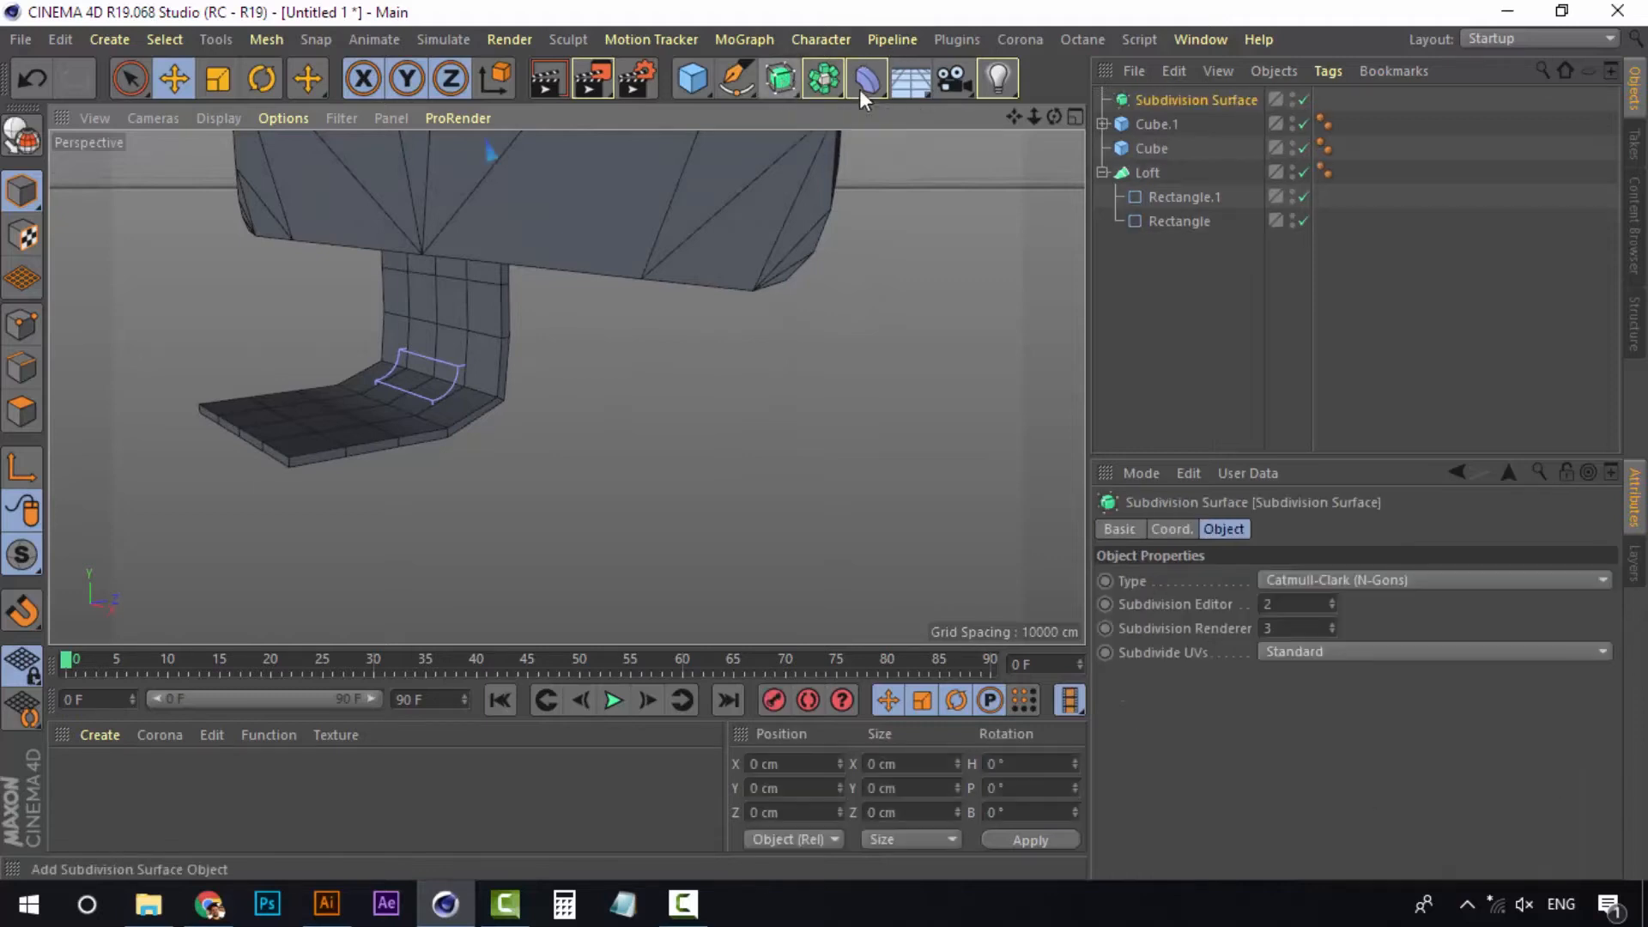
click(1162, 127)
drag(1181, 100, 1181, 99)
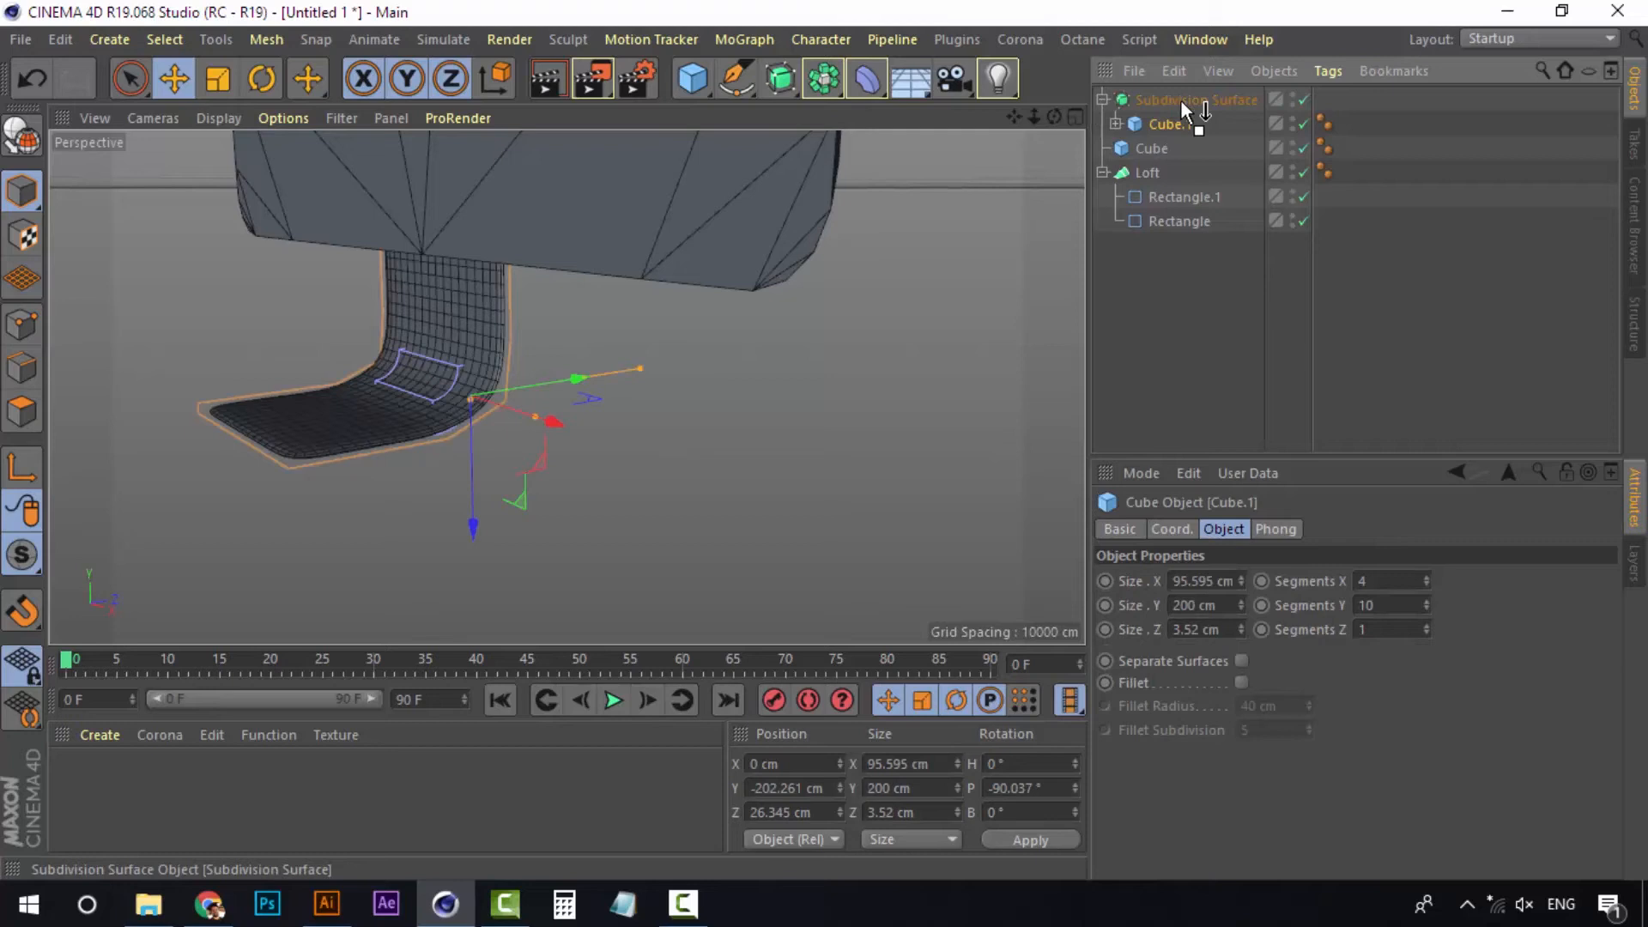
click(656, 409)
Add a new cube and move it in front of the monitor to about -1199 cm on Z
scroll(470, 368, down, 5)
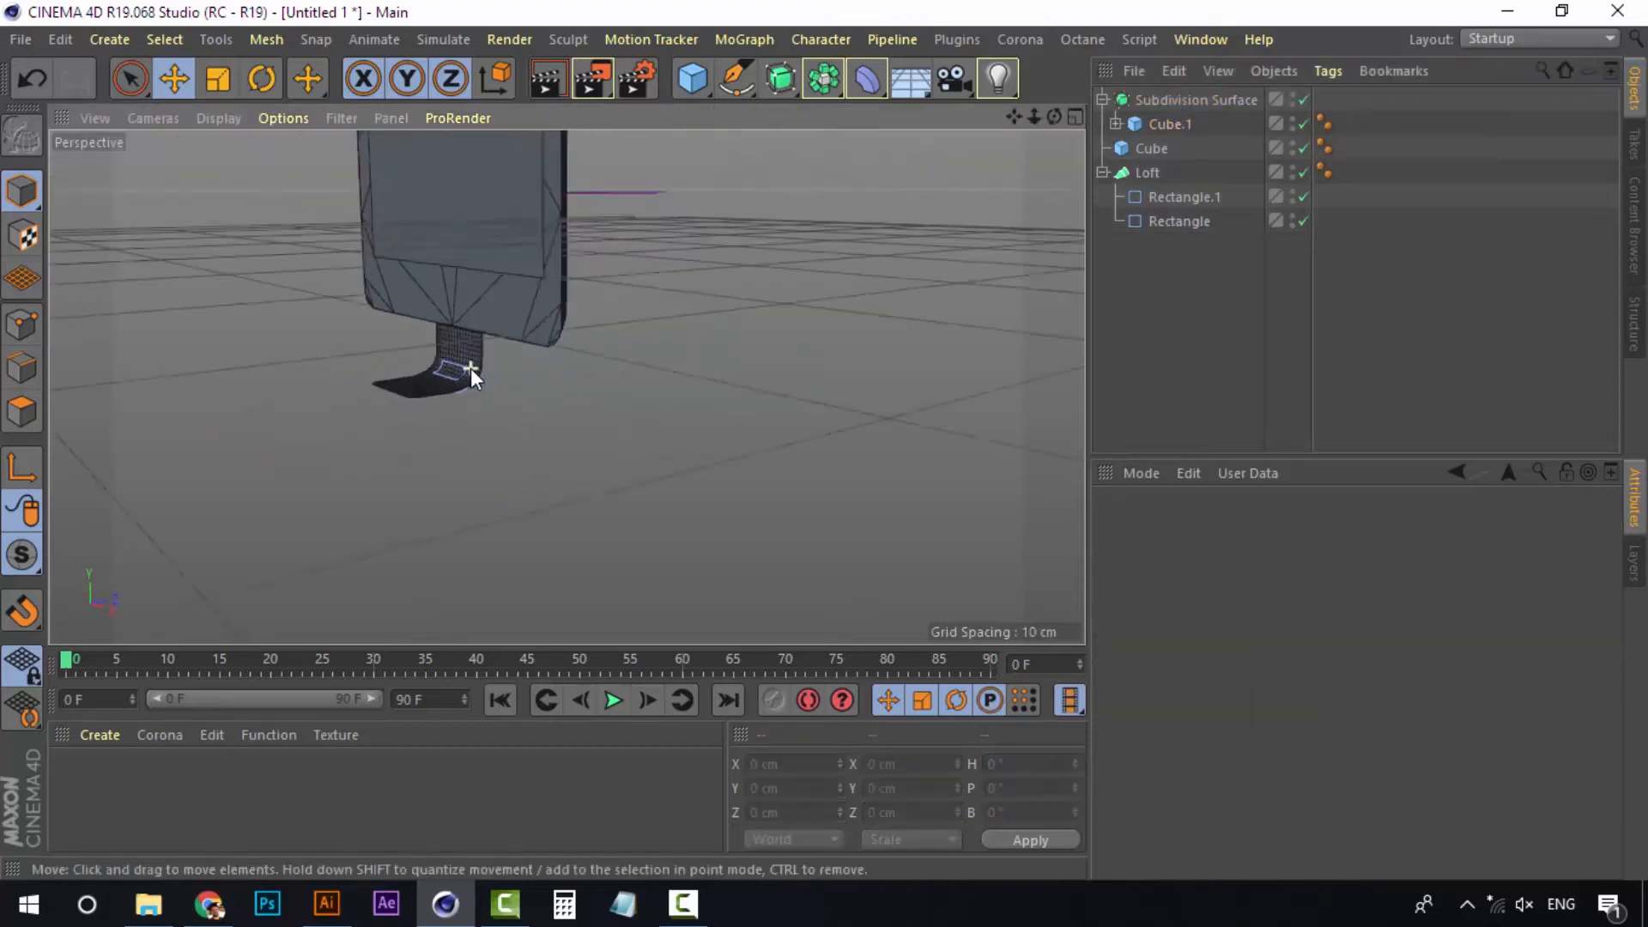
alt+drag(470, 369, 549, 403)
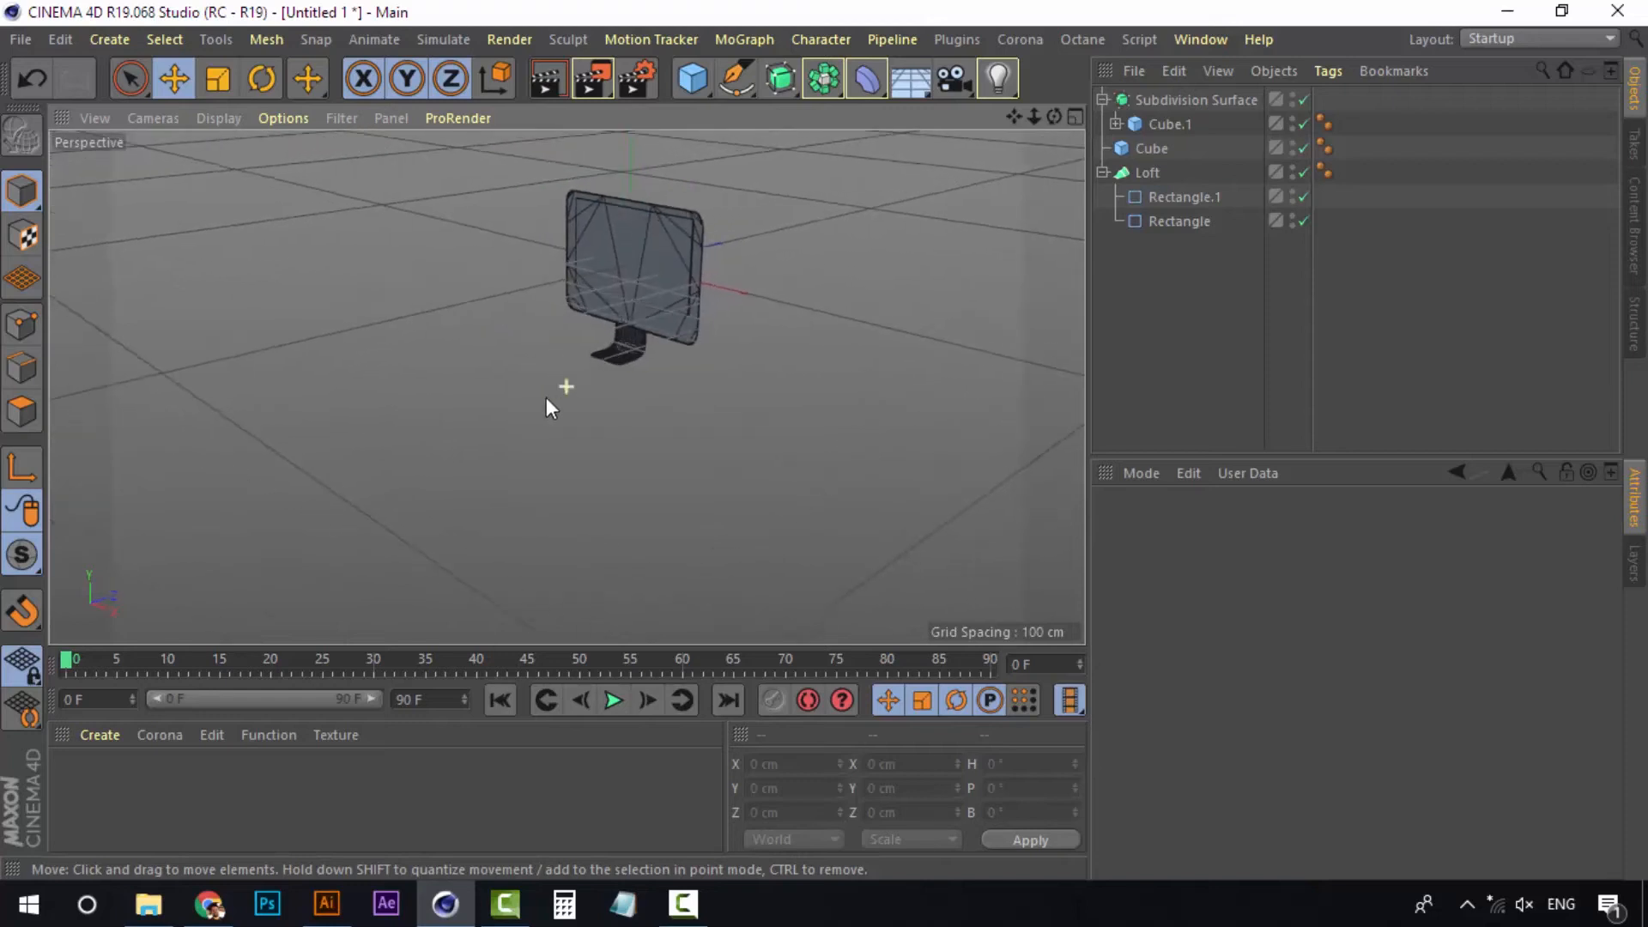
alt+drag(438, 386, 402, 425)
alt+drag(486, 300, 544, 440)
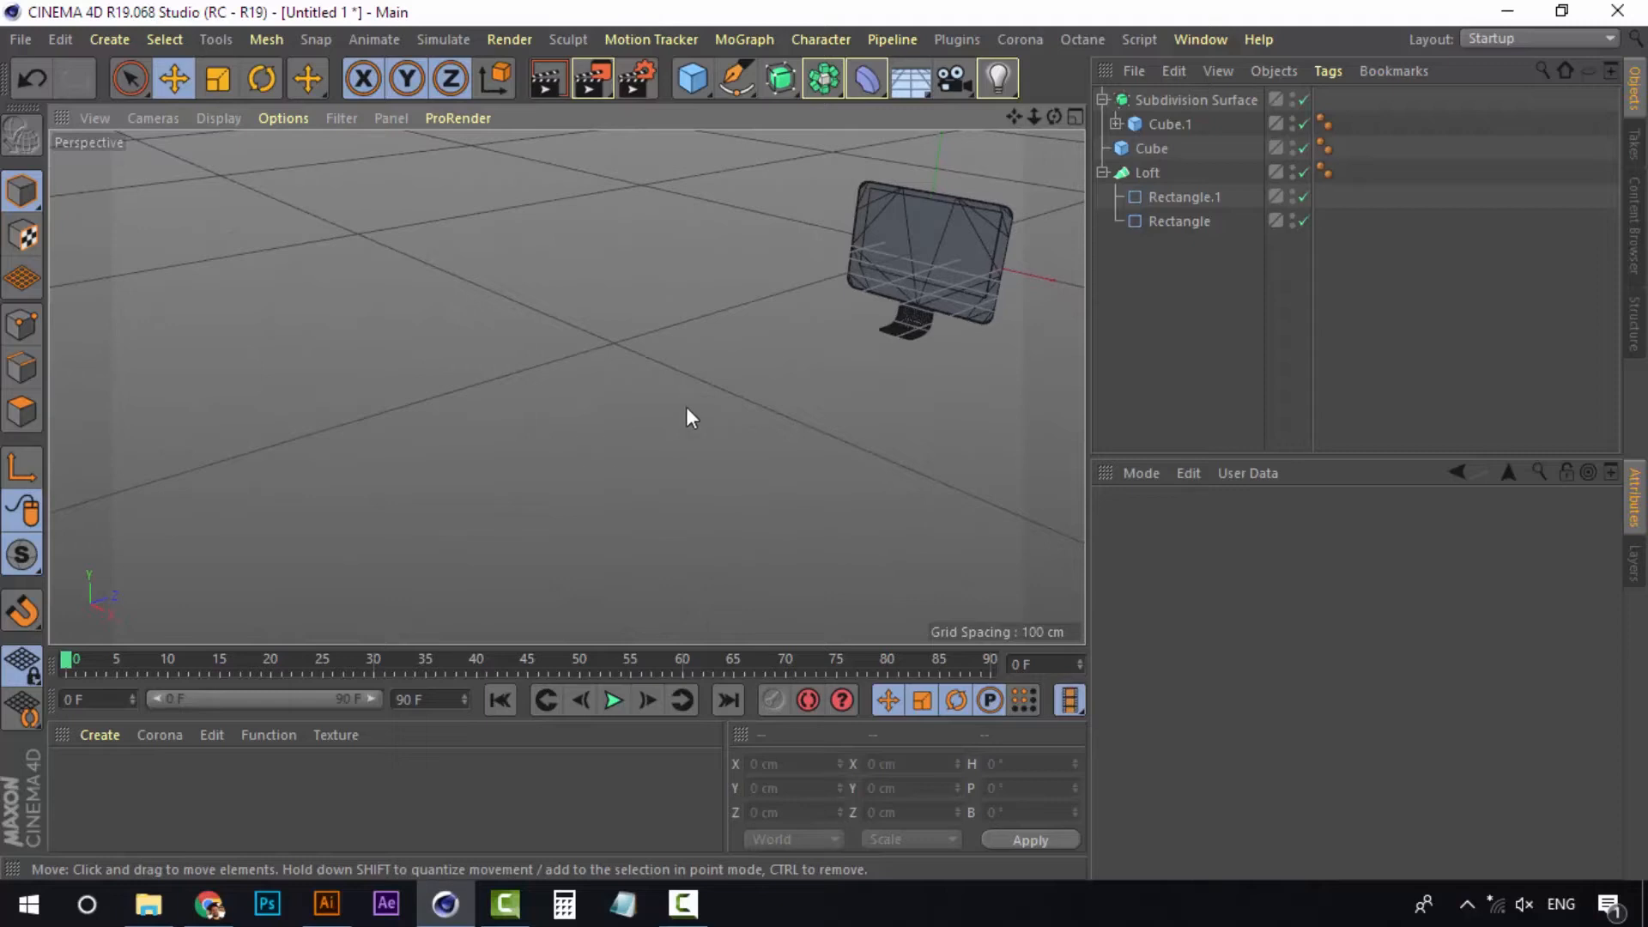
click(692, 78)
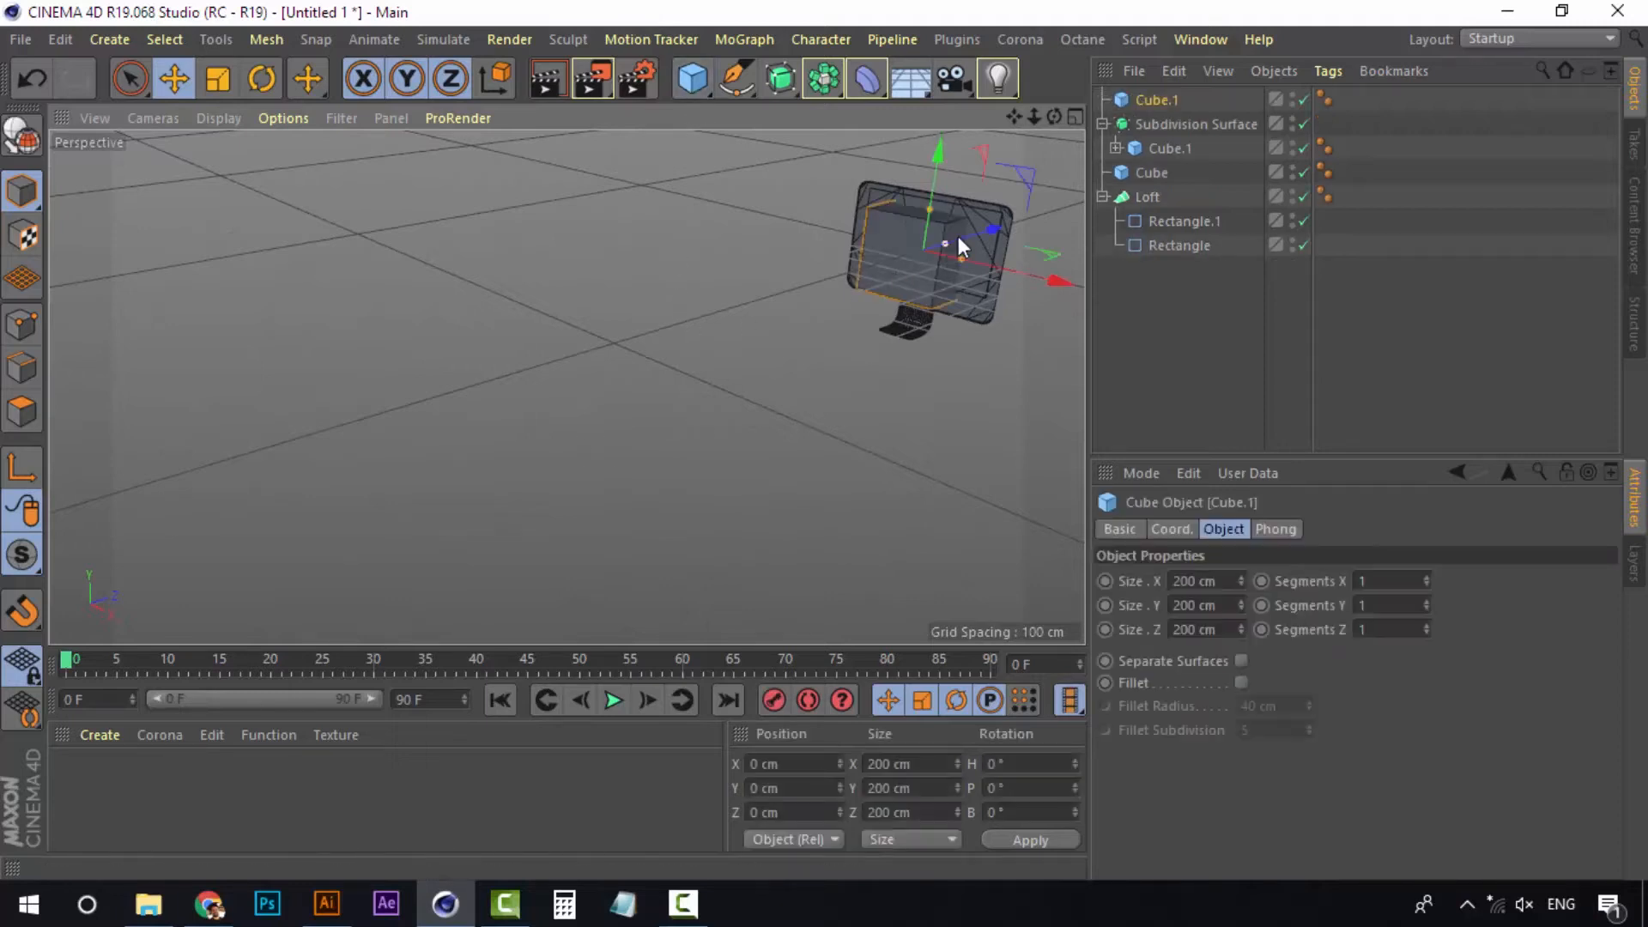
drag(982, 230, 612, 373)
scroll(542, 416, up, 5)
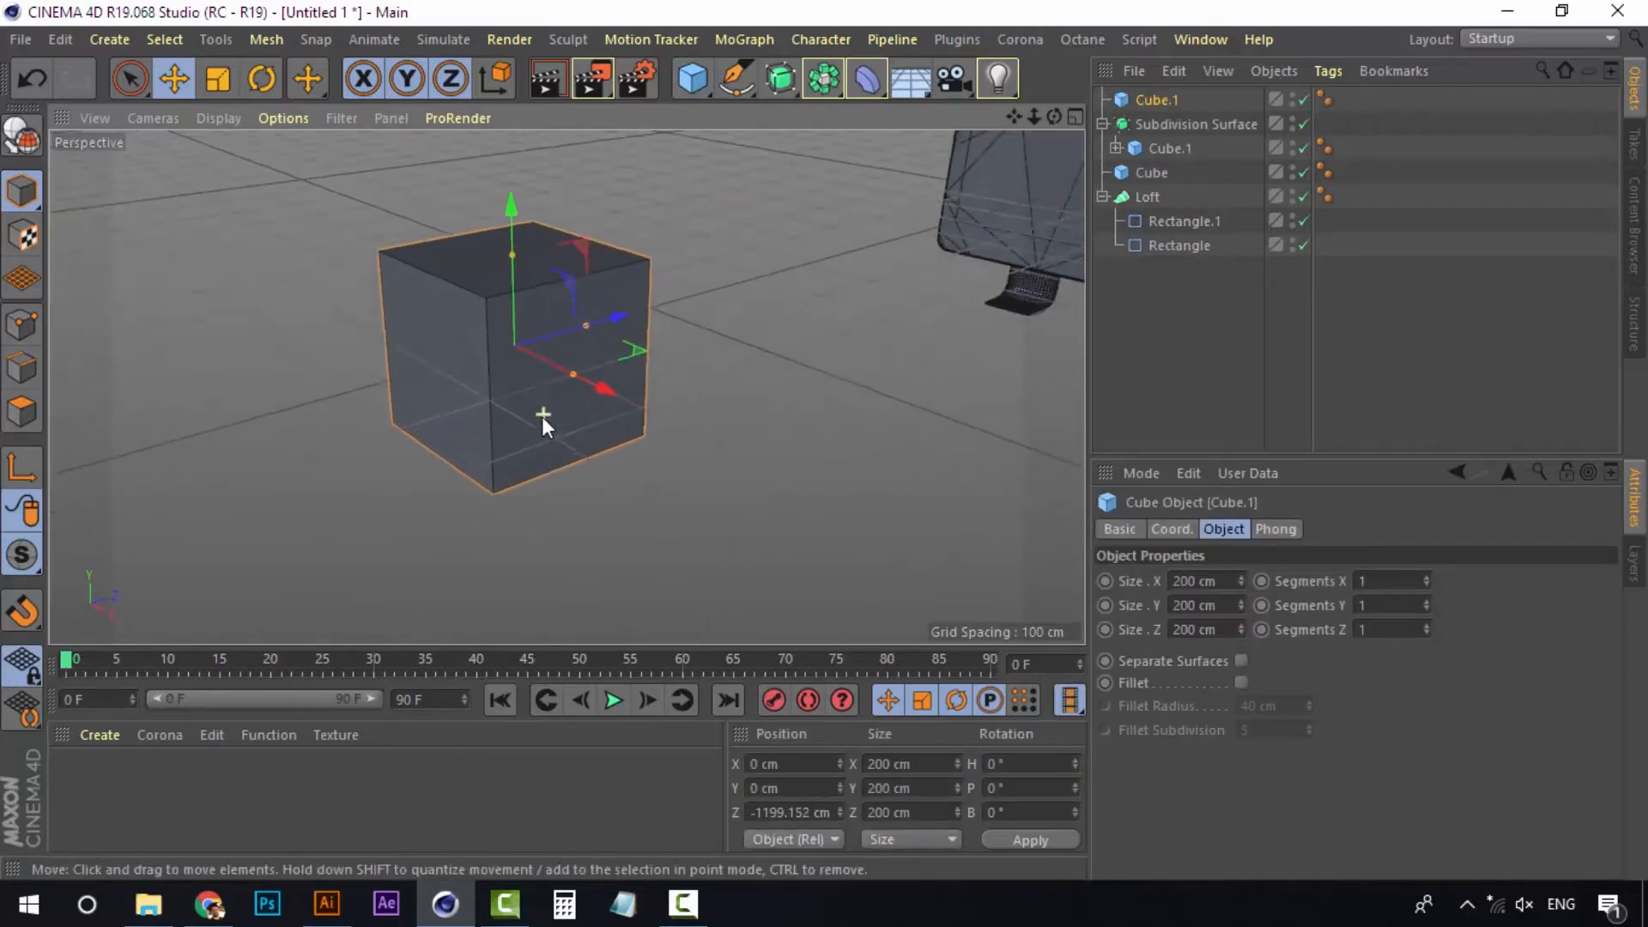
Flatten the new cube into a thin slab about 4.7 cm high
drag(507, 214, 515, 323)
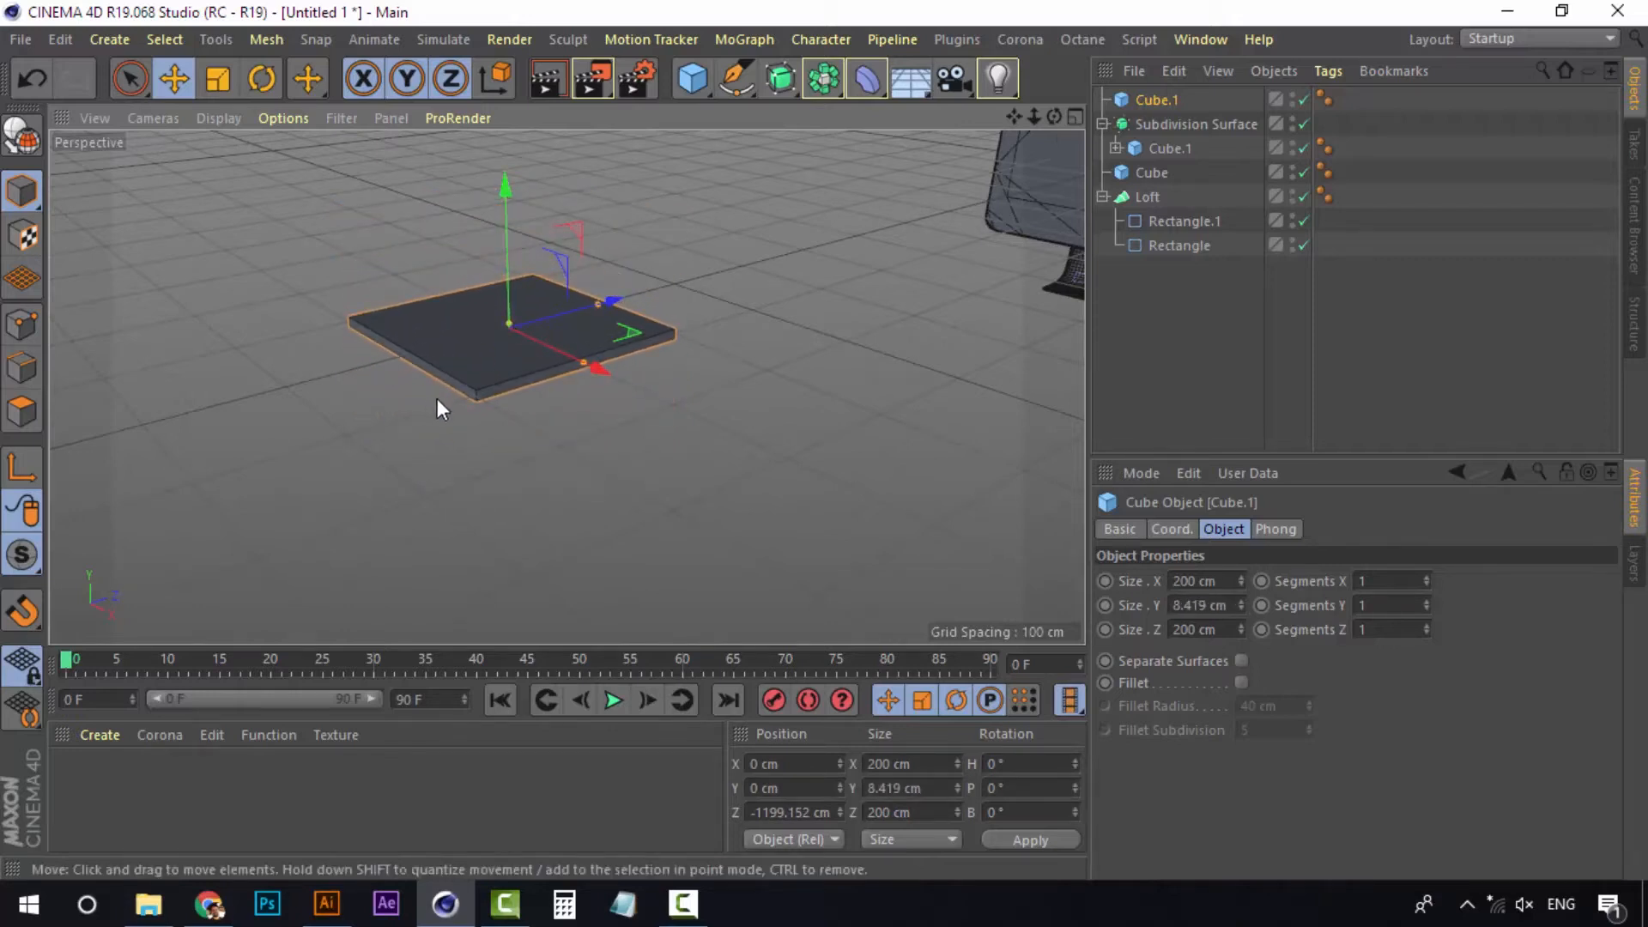
scroll(457, 380, up, 4)
scroll(456, 379, up, 1)
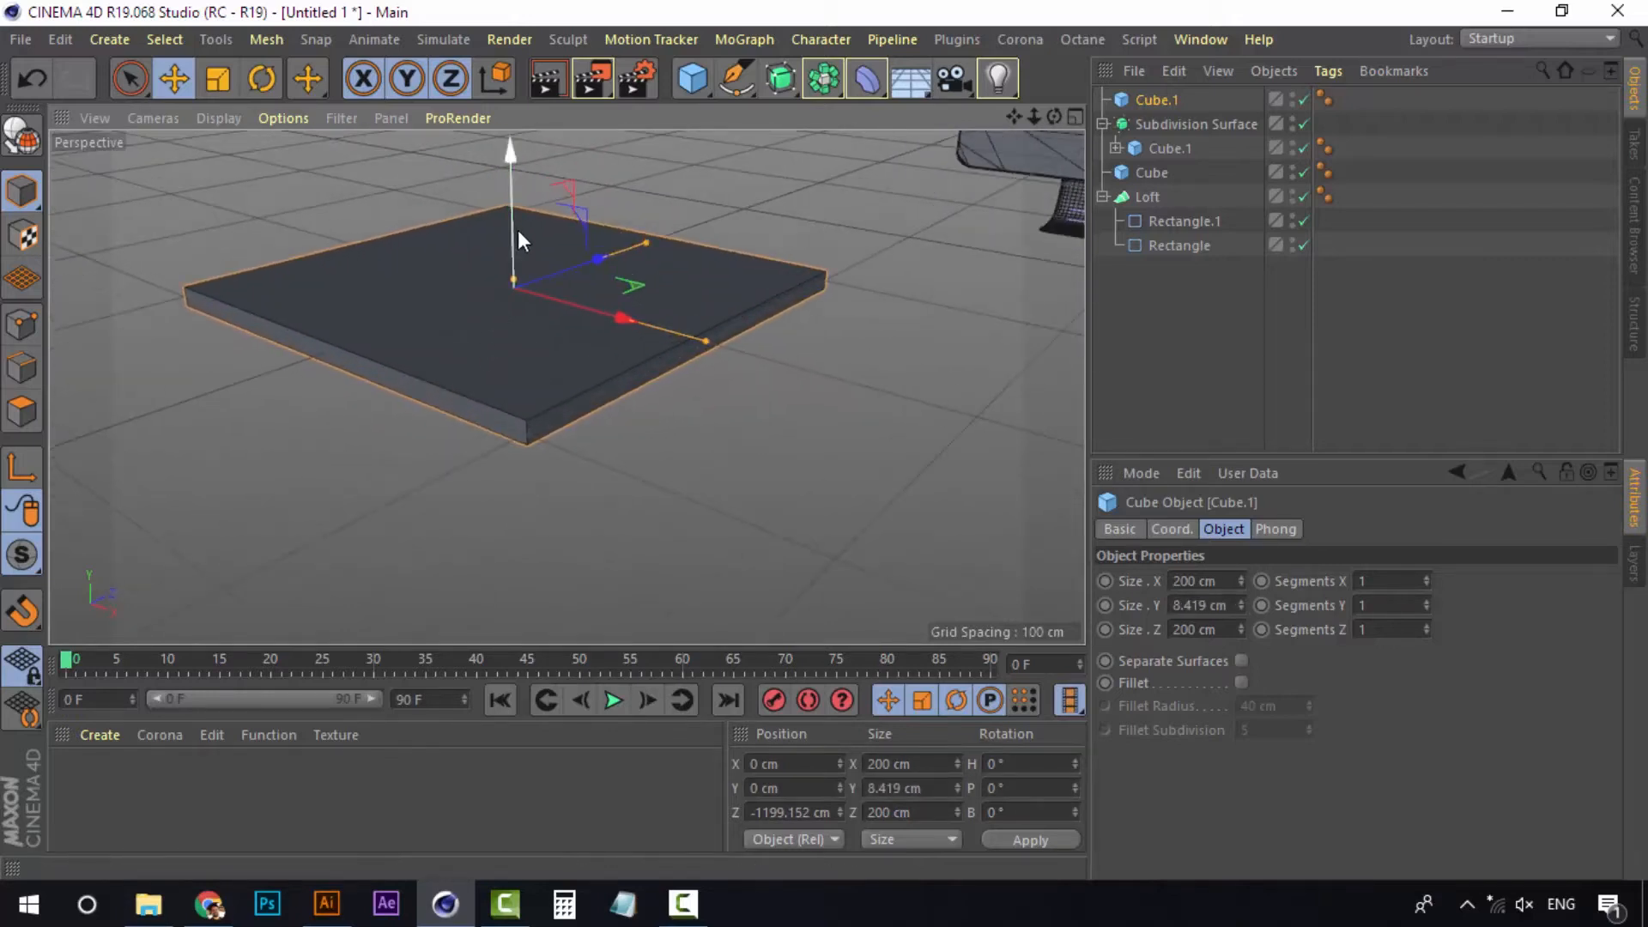
drag(514, 277, 513, 284)
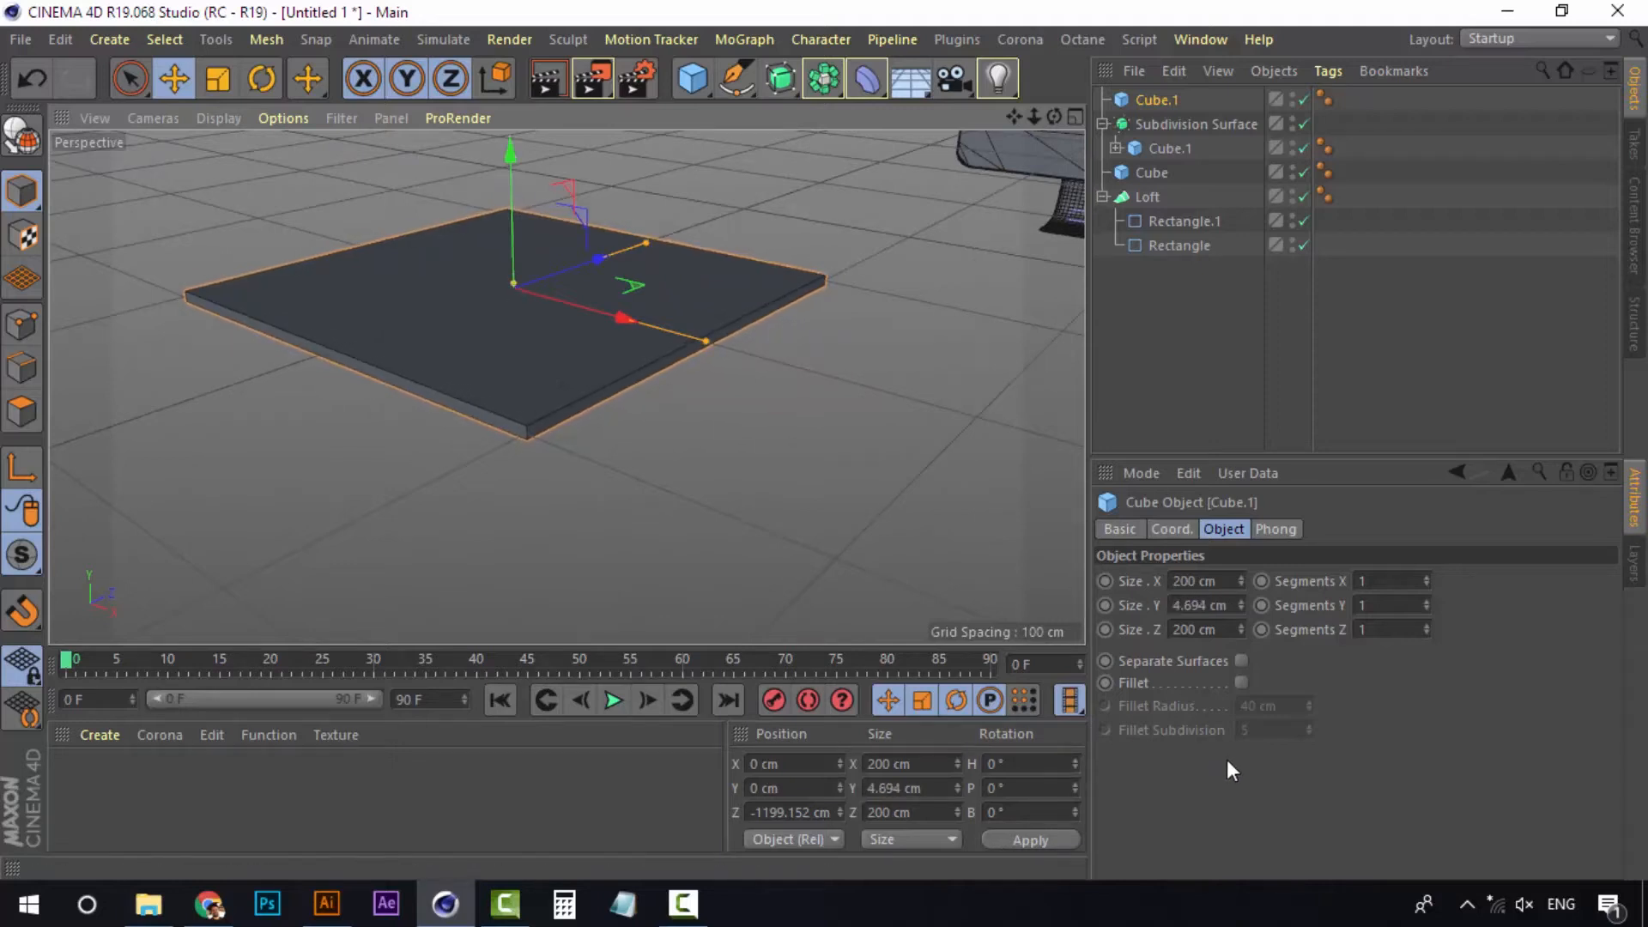
Enable filleting on the flat slab to round its edges
click(1240, 682)
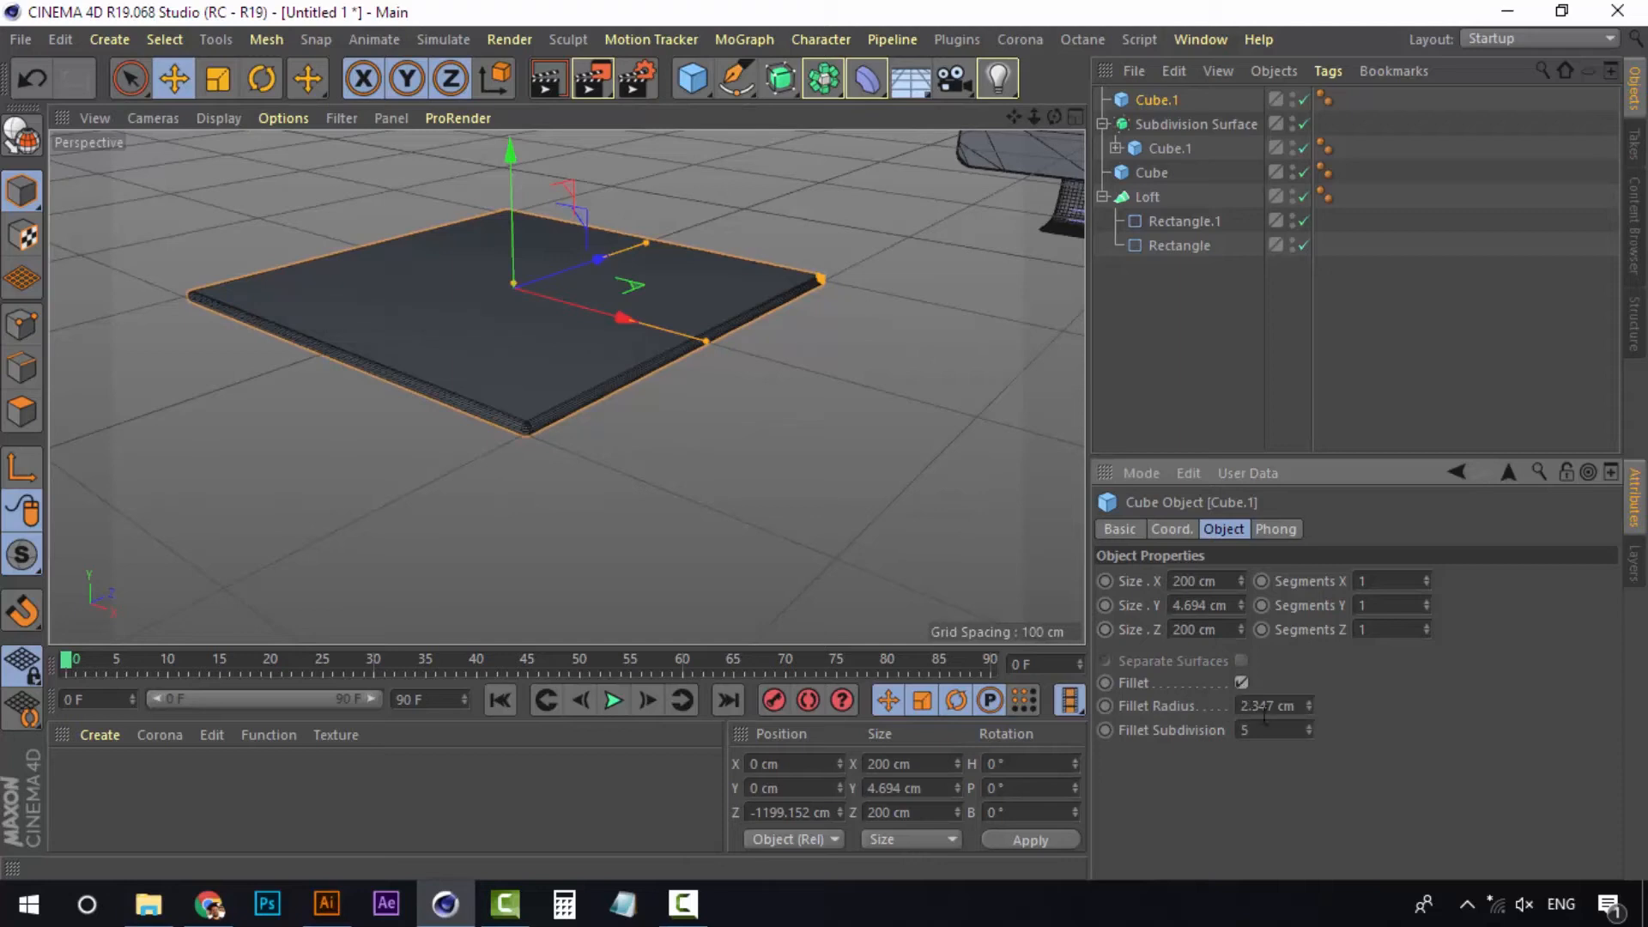
click(583, 459)
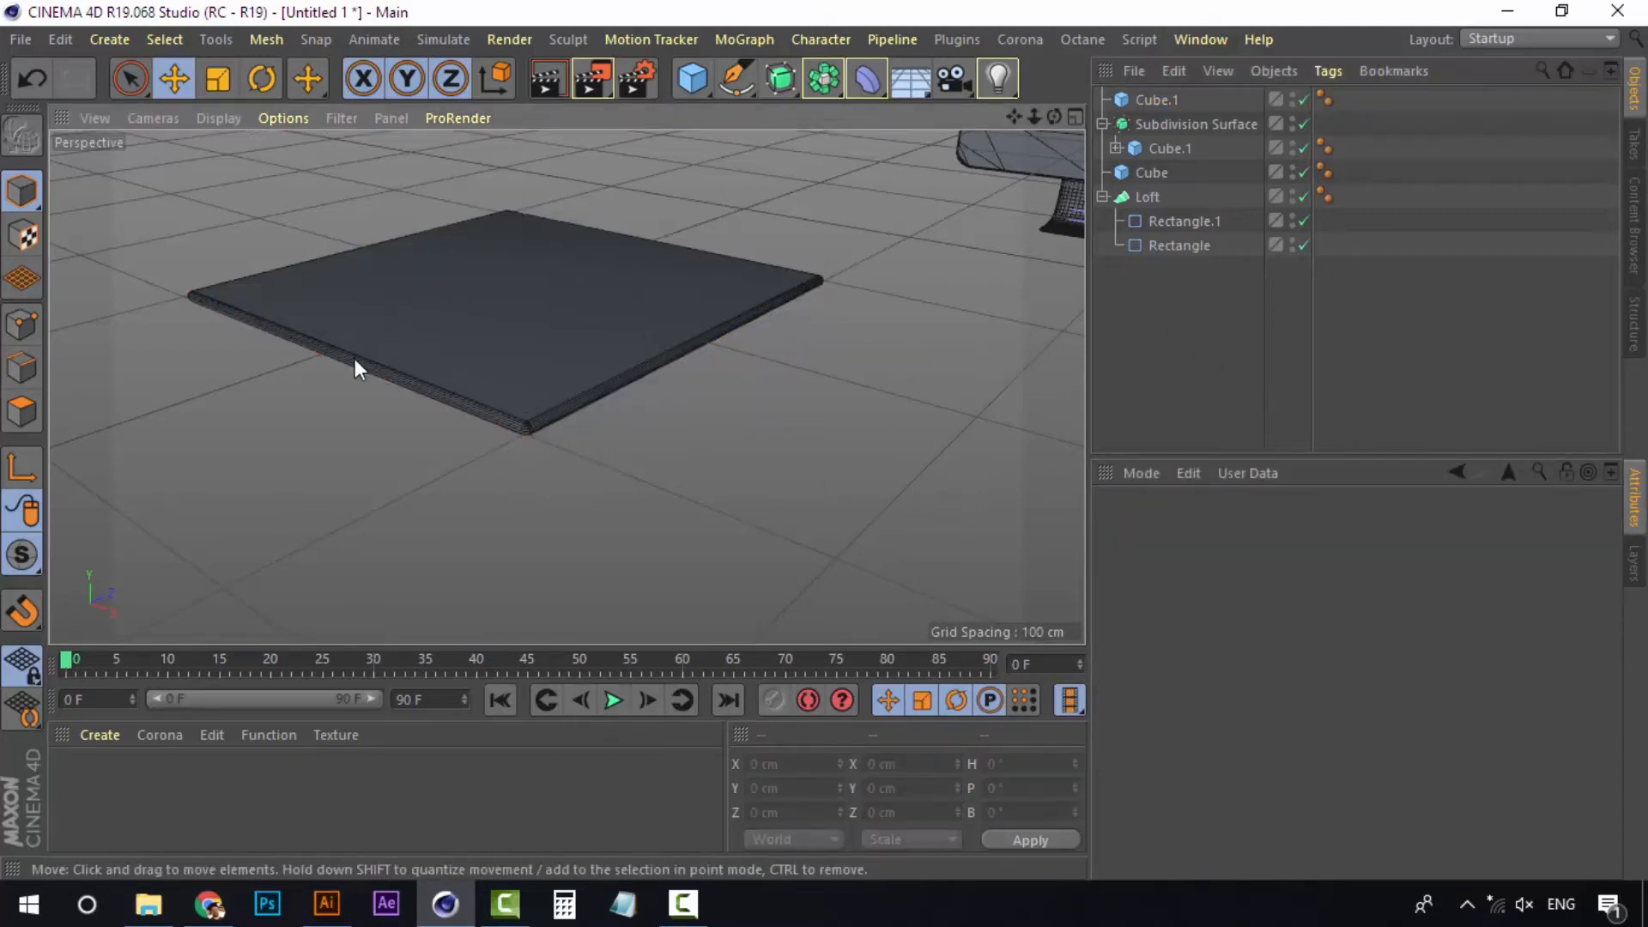
alt+drag(354, 358, 459, 460)
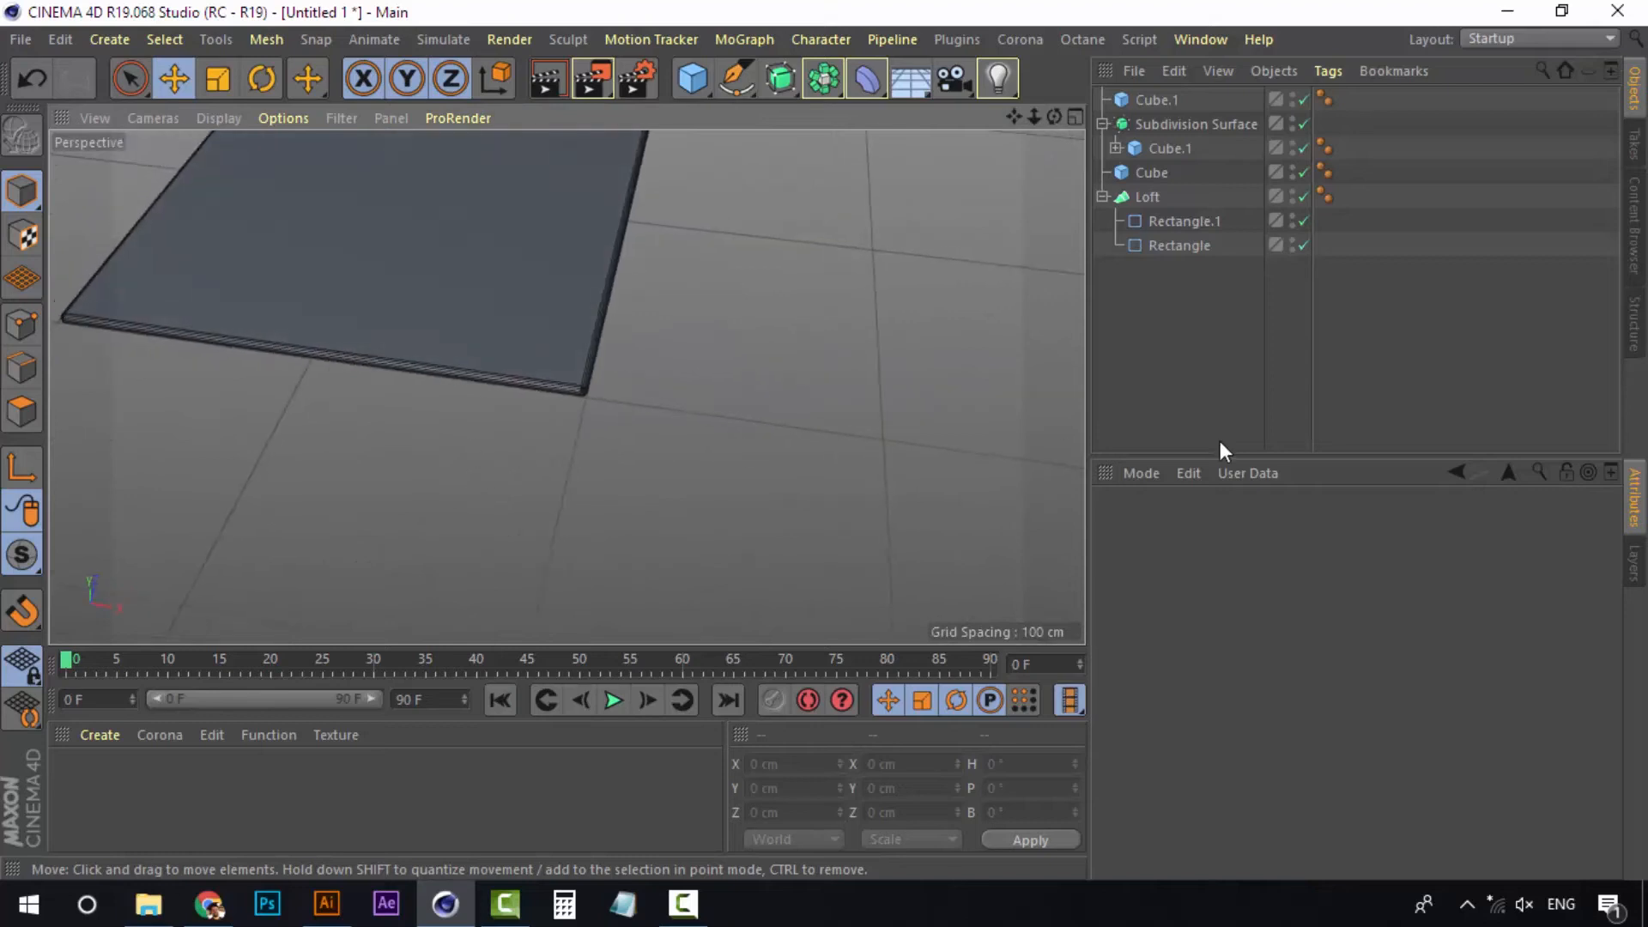
Resize the filleted slab to about 111 cm on X and 156.6 cm on Z
click(1168, 100)
alt+drag(516, 235, 379, 357)
drag(764, 272, 721, 285)
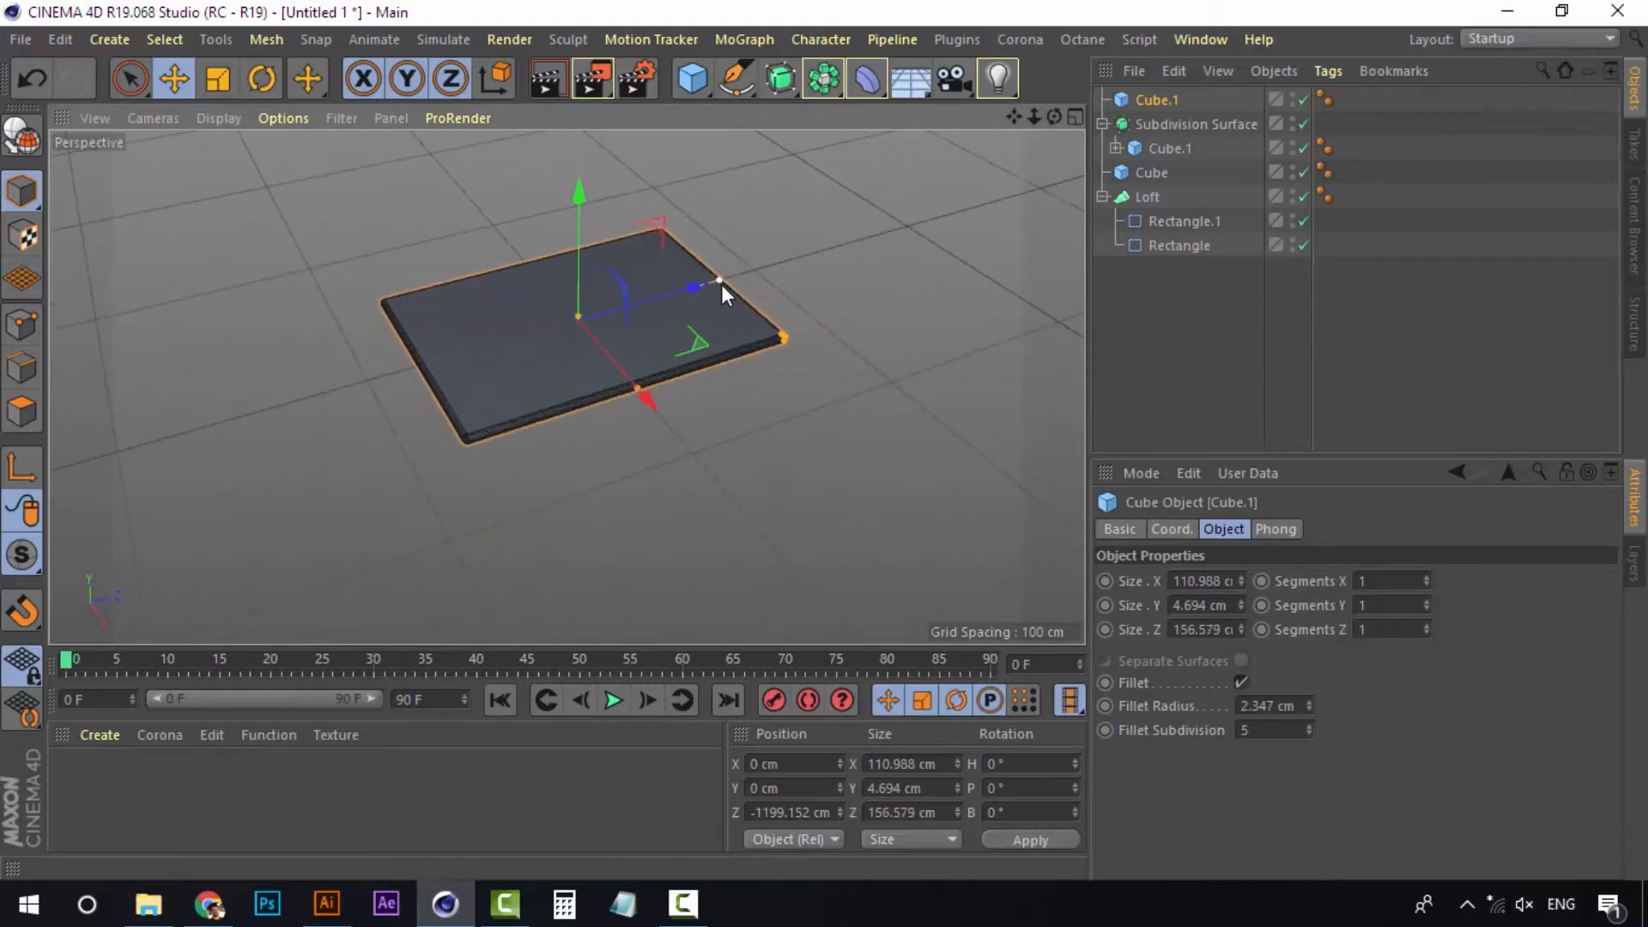
Narrow the filleted slab to about 106 cm on X
drag(636, 387, 637, 383)
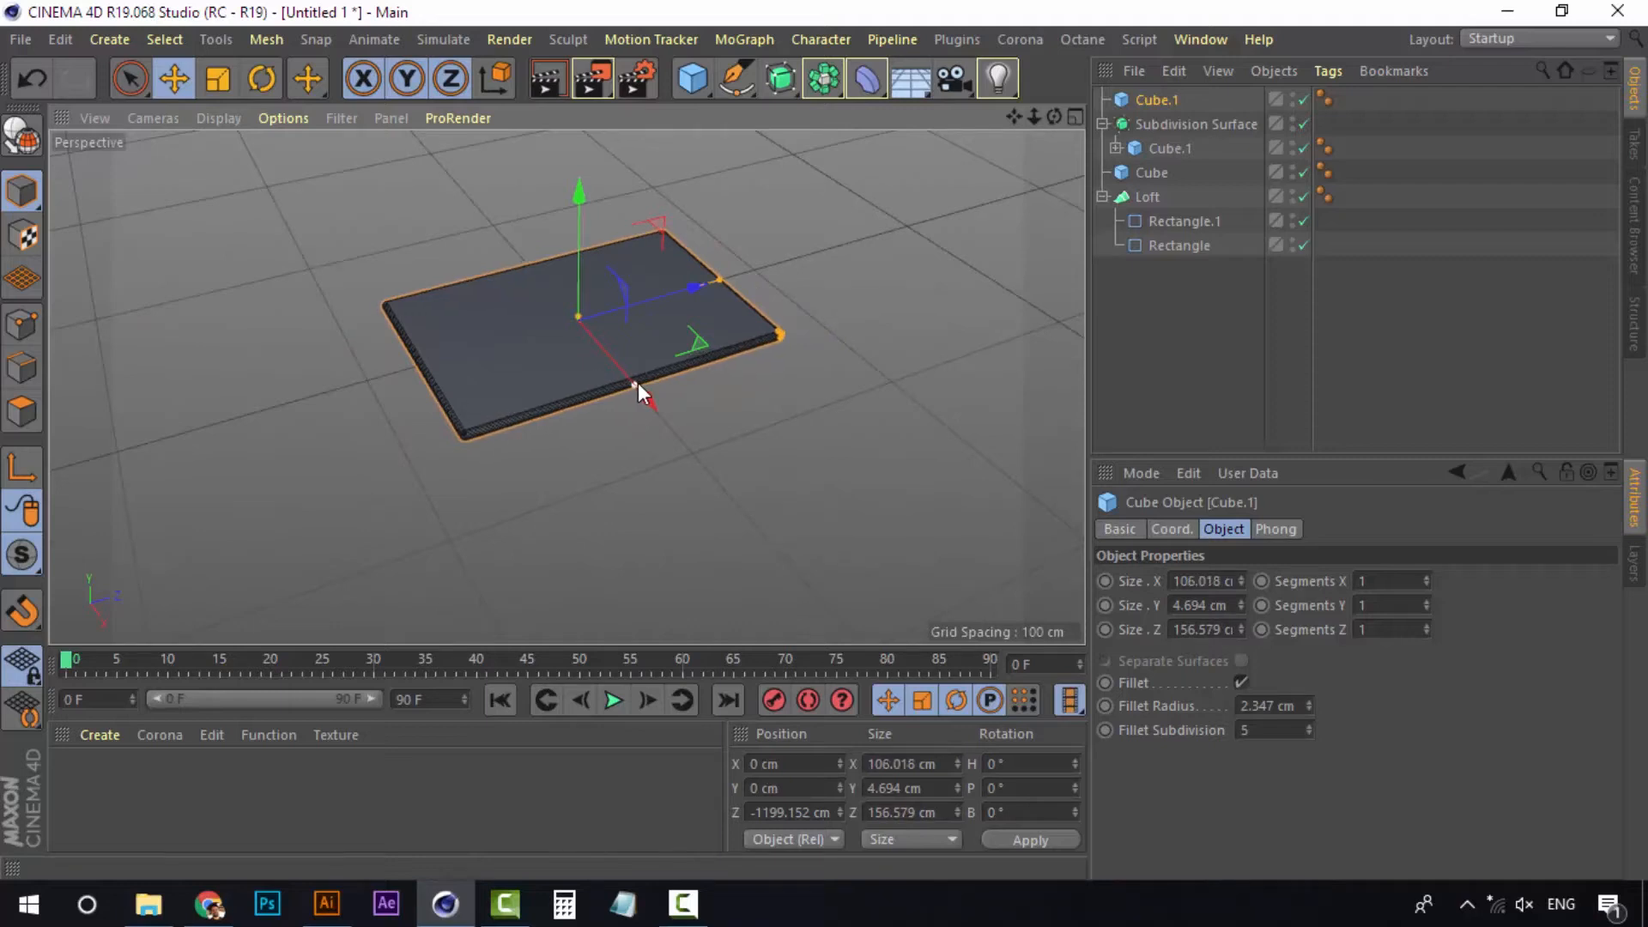
alt+drag(424, 301, 671, 287)
scroll(492, 249, up, 2)
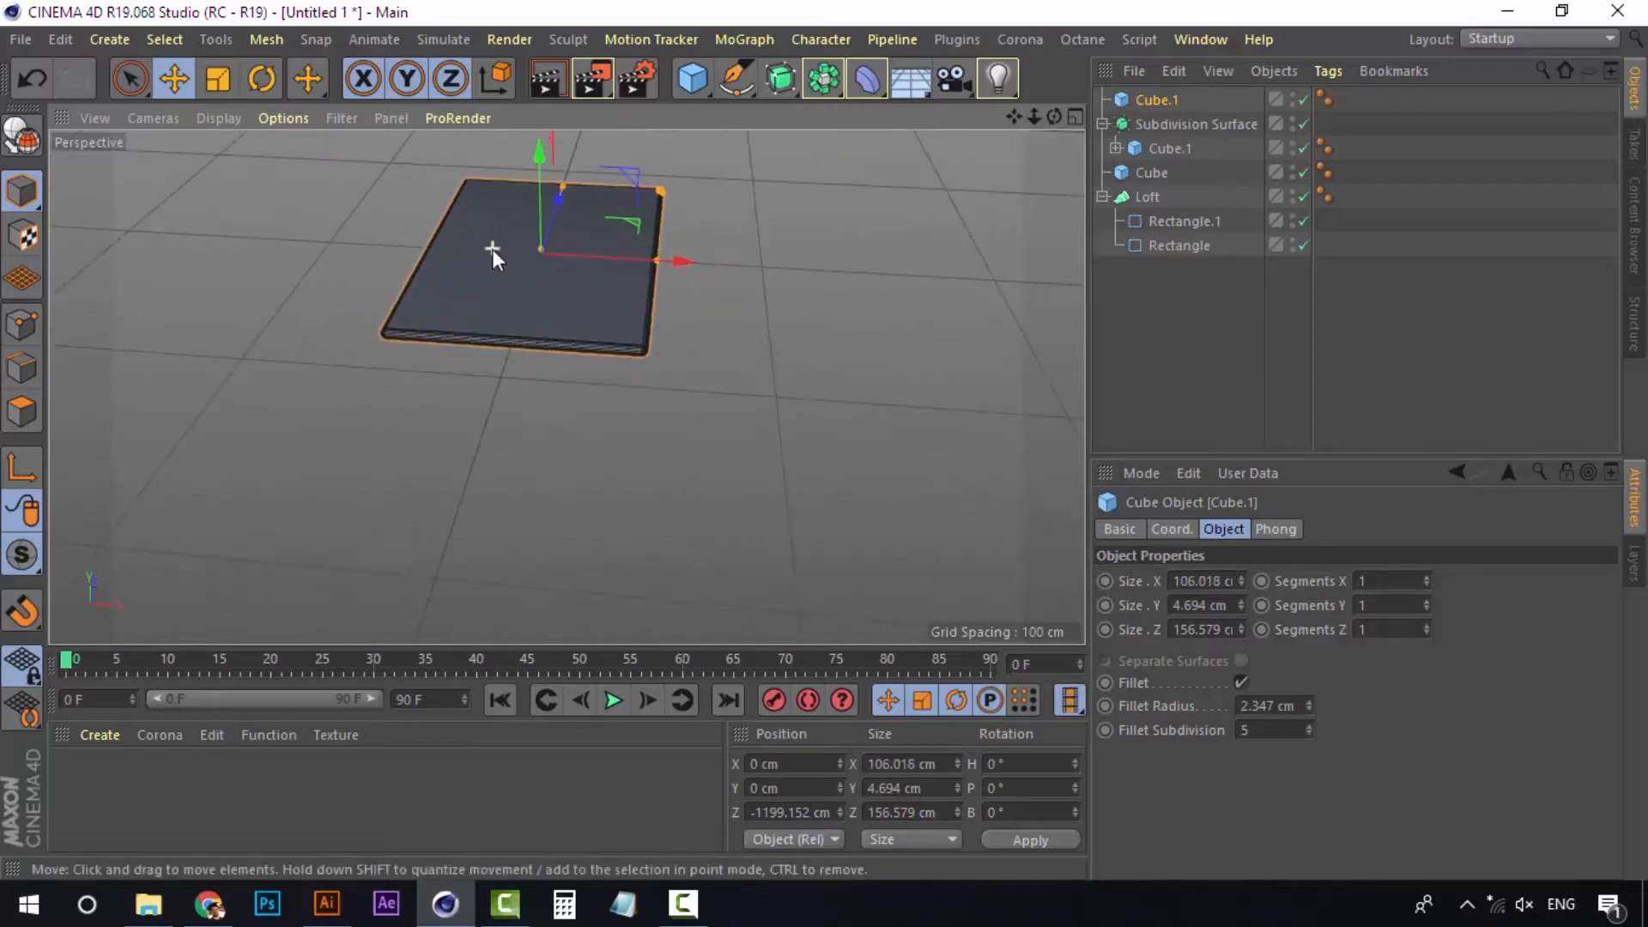
alt+middle_drag(531, 216, 566, 387)
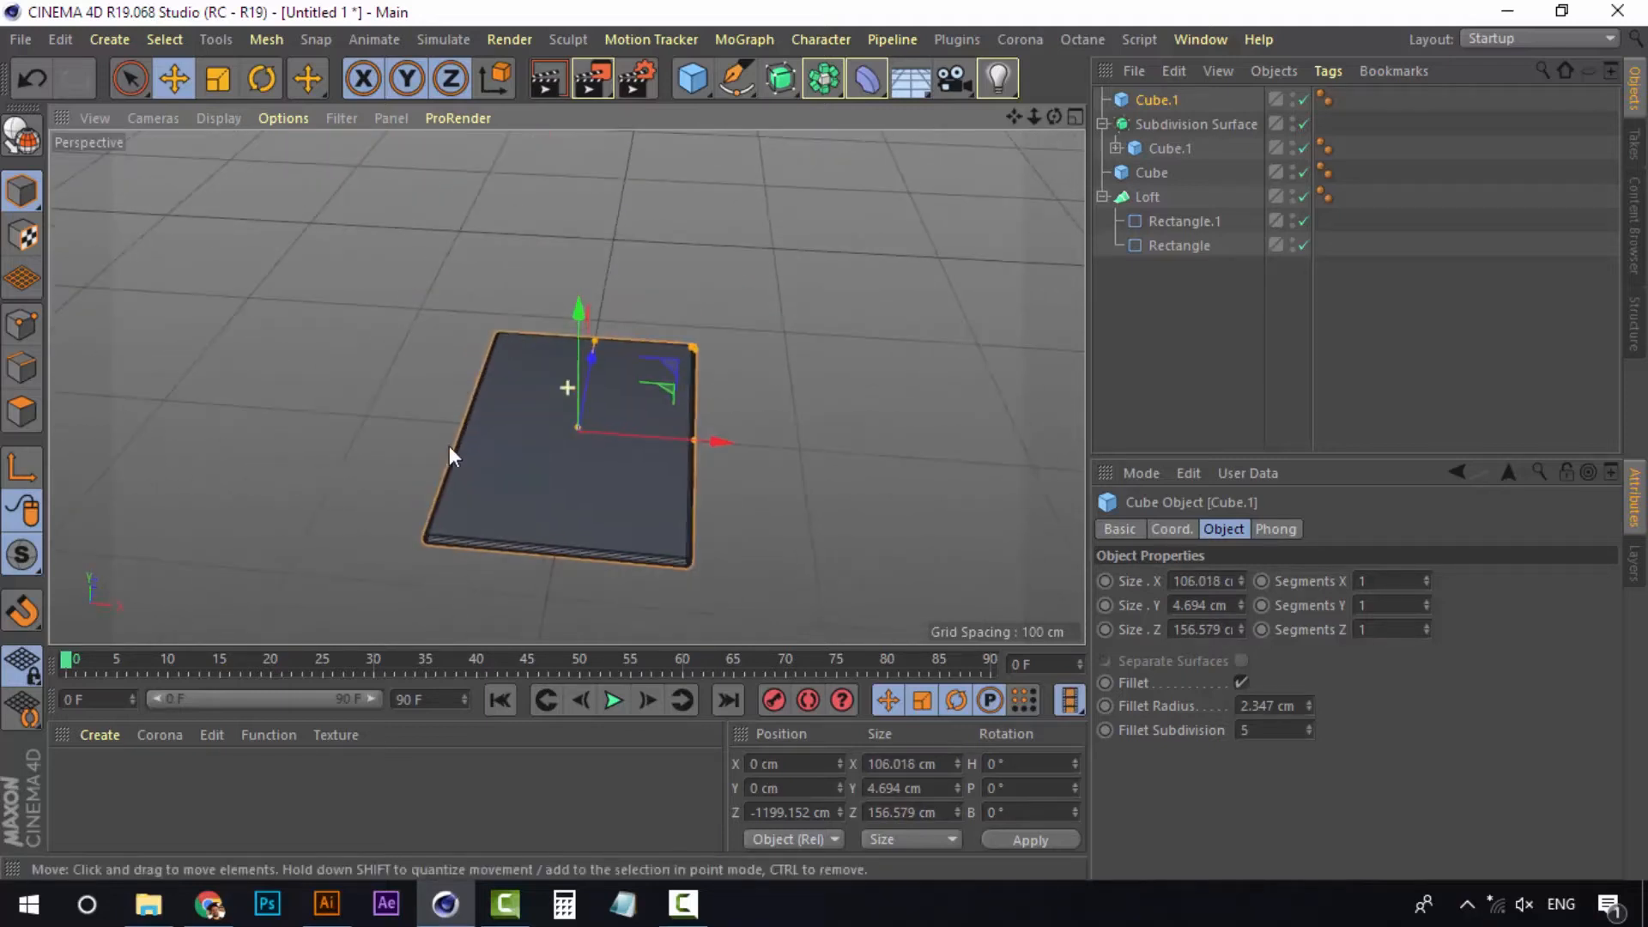
Group the monitor's Subdivision Surface, Cube and Loft objects and rename the group Imac
click(1145, 125)
alt+drag(808, 280, 662, 264)
shift+click(1156, 203)
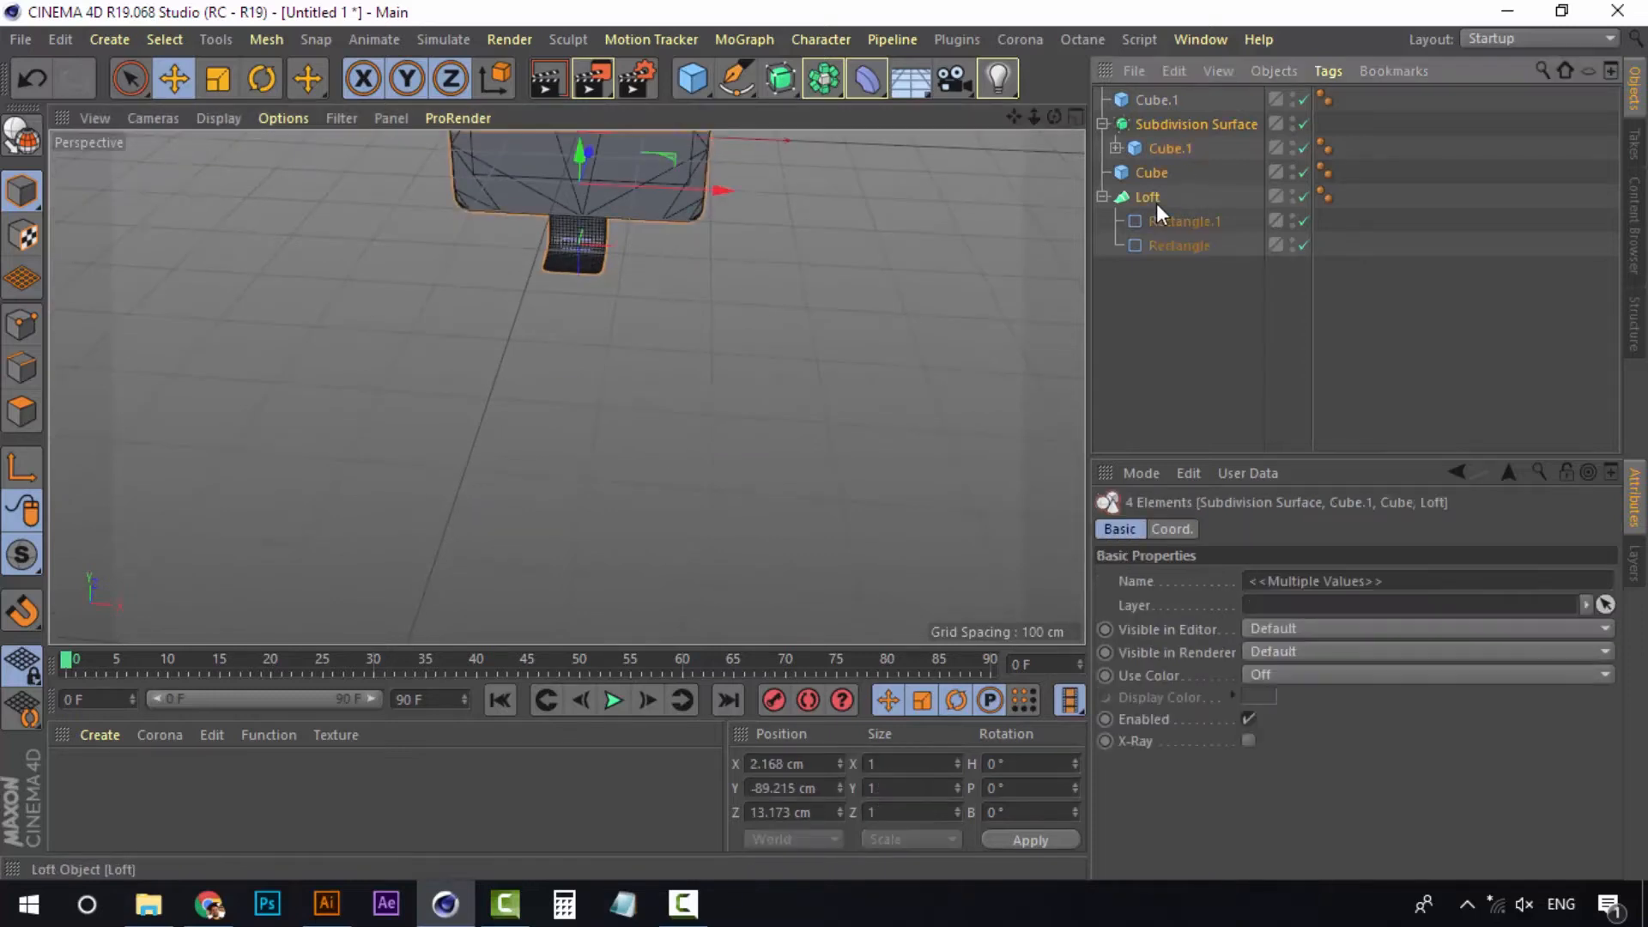
right_click(1156, 204)
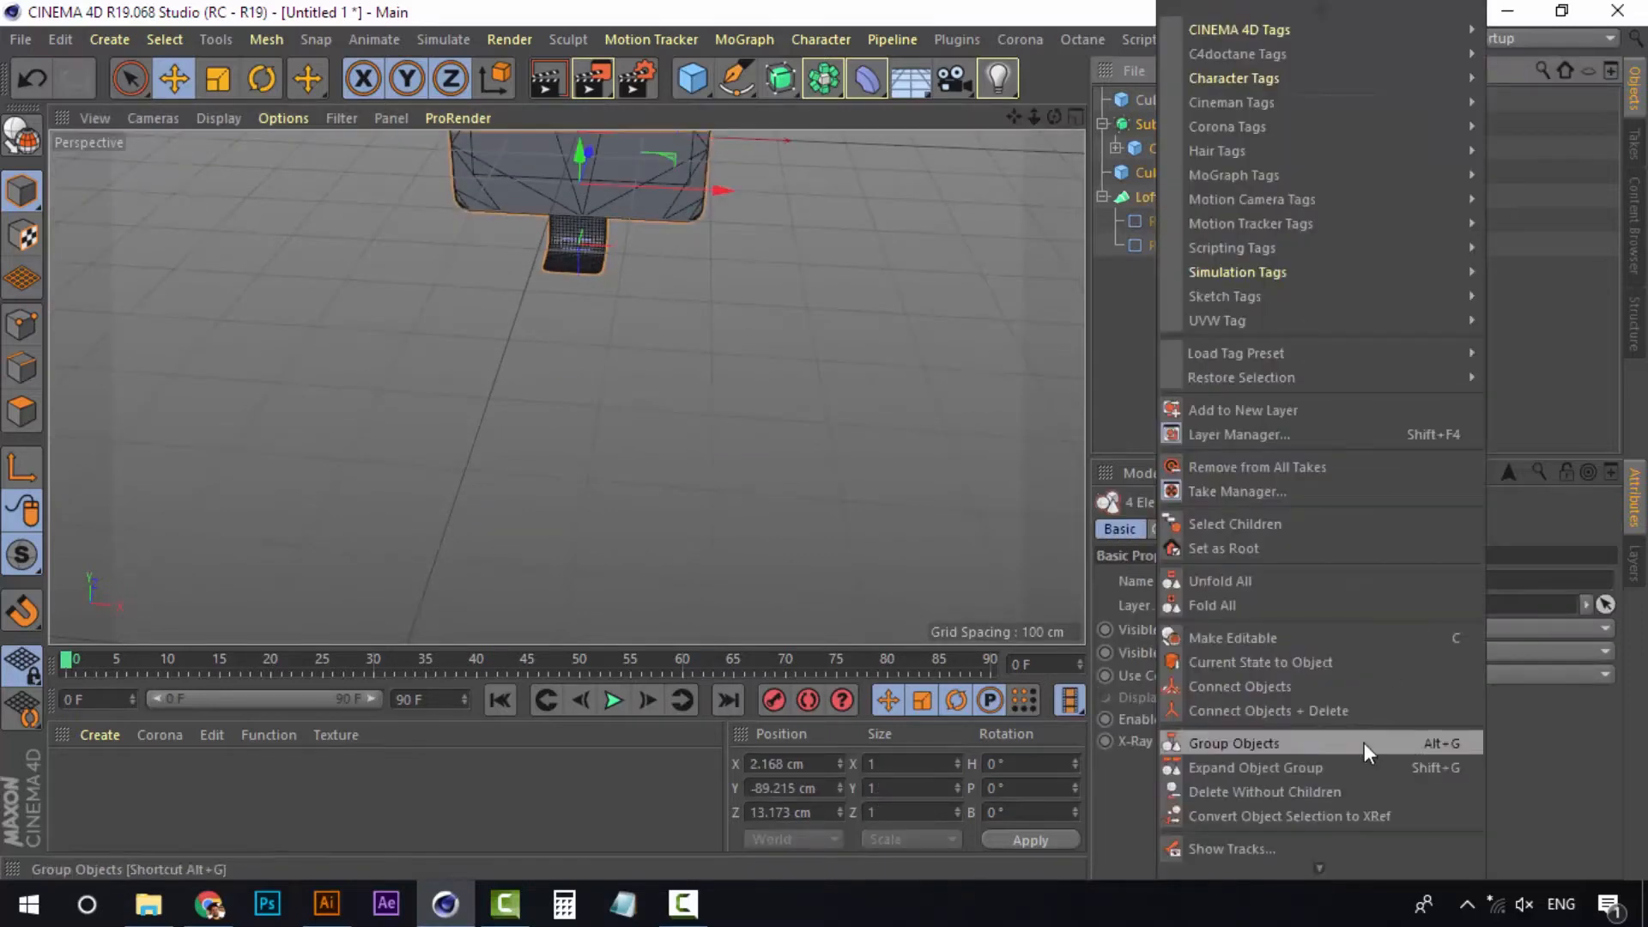
click(1310, 742)
double_click(1147, 124)
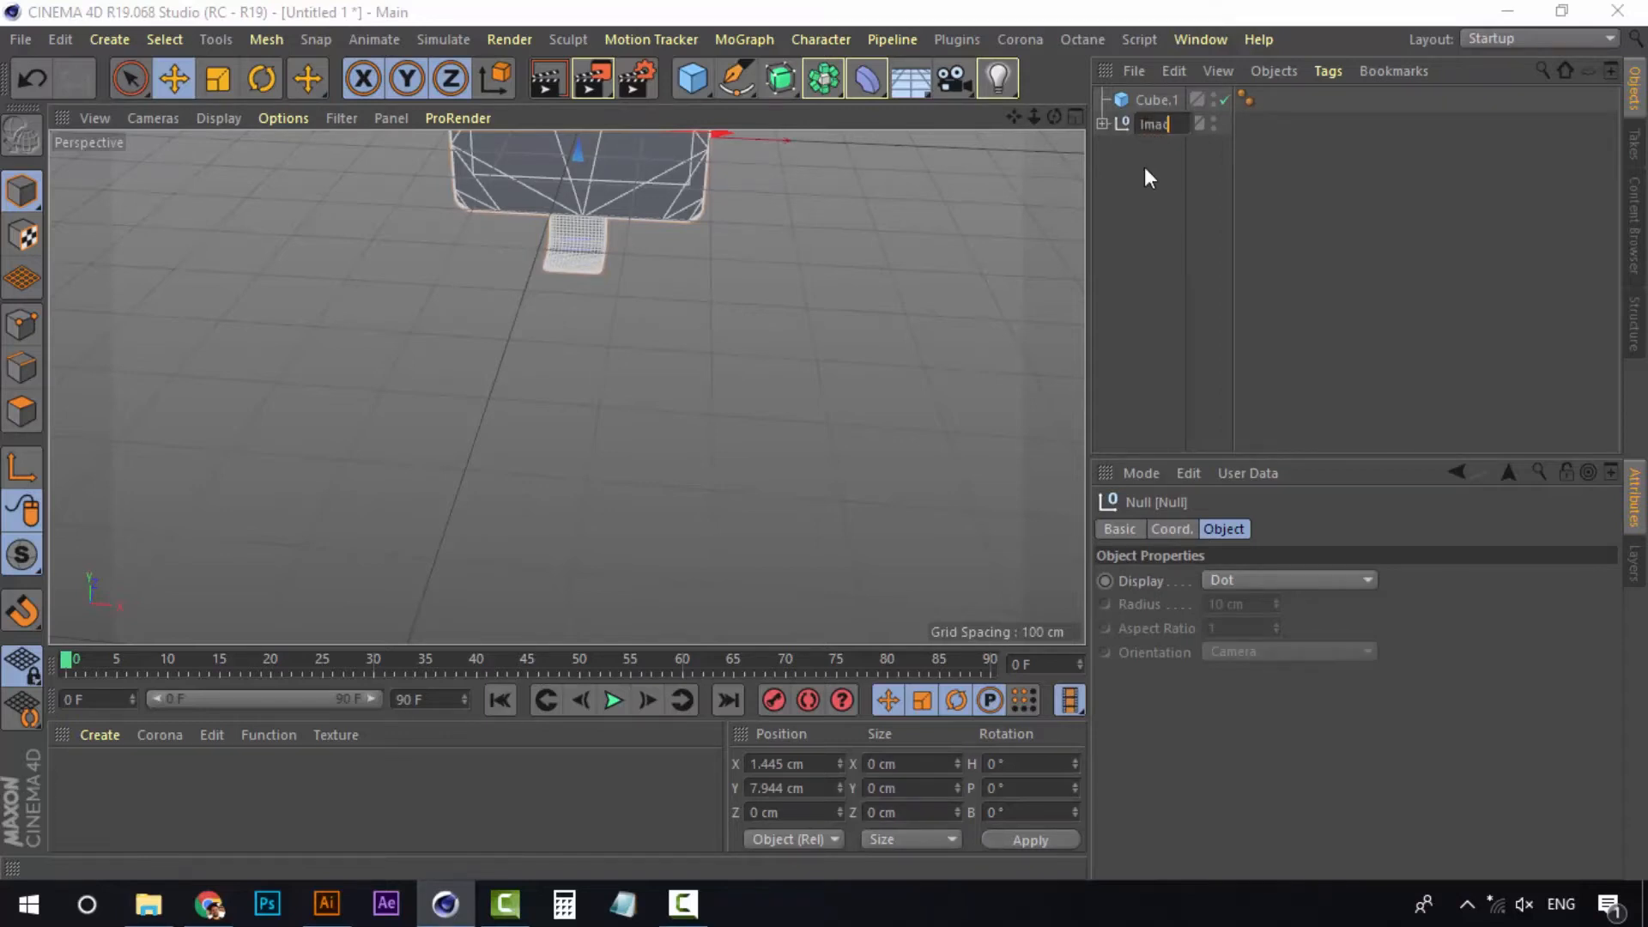
key(Return)
Duplicate the filleted slab and place the copy edge to edge beside it at about -105 cm on X
alt+middle_drag(688, 305, 730, 146)
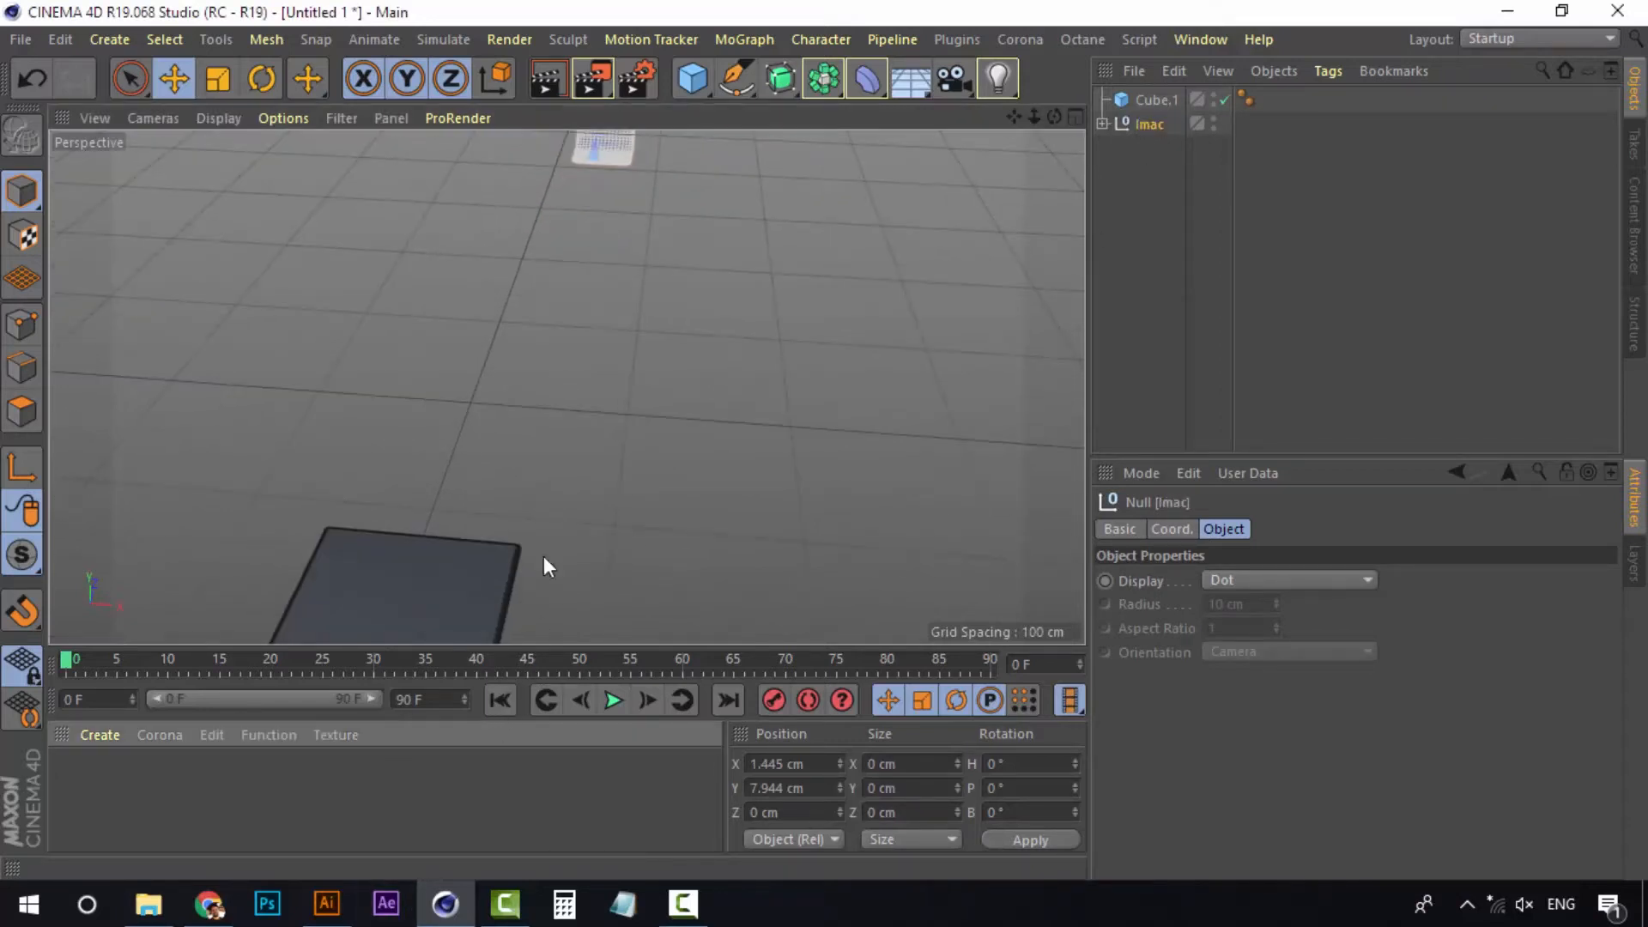
alt+middle_drag(543, 555, 850, 221)
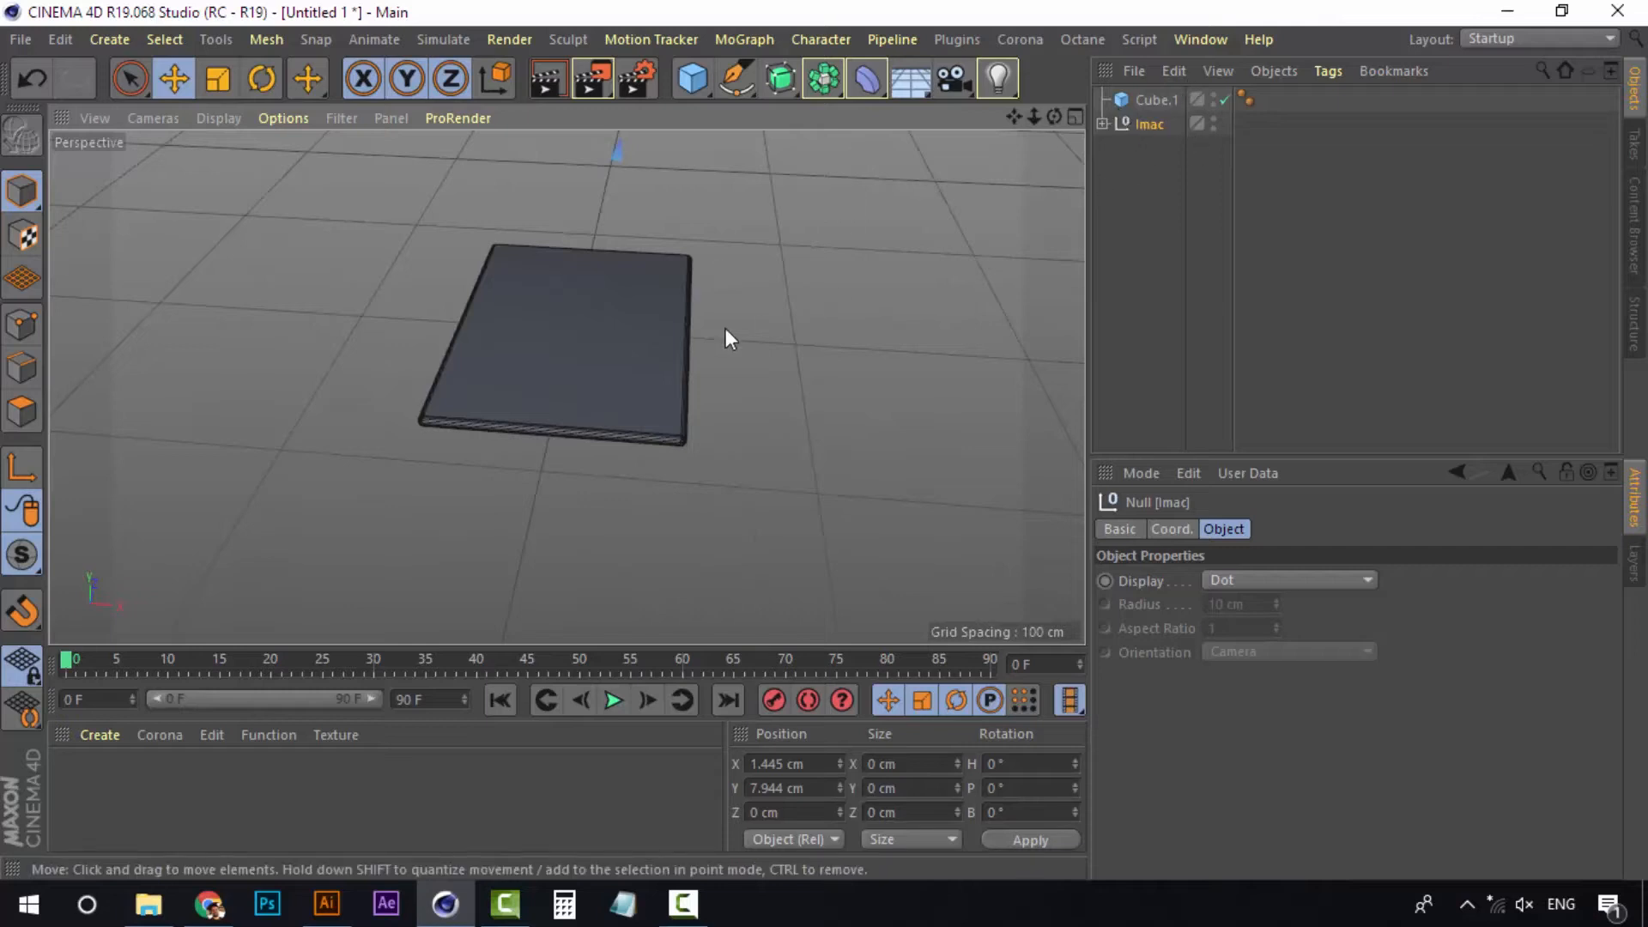
alt+middle_drag(725, 331, 806, 313)
click(1171, 99)
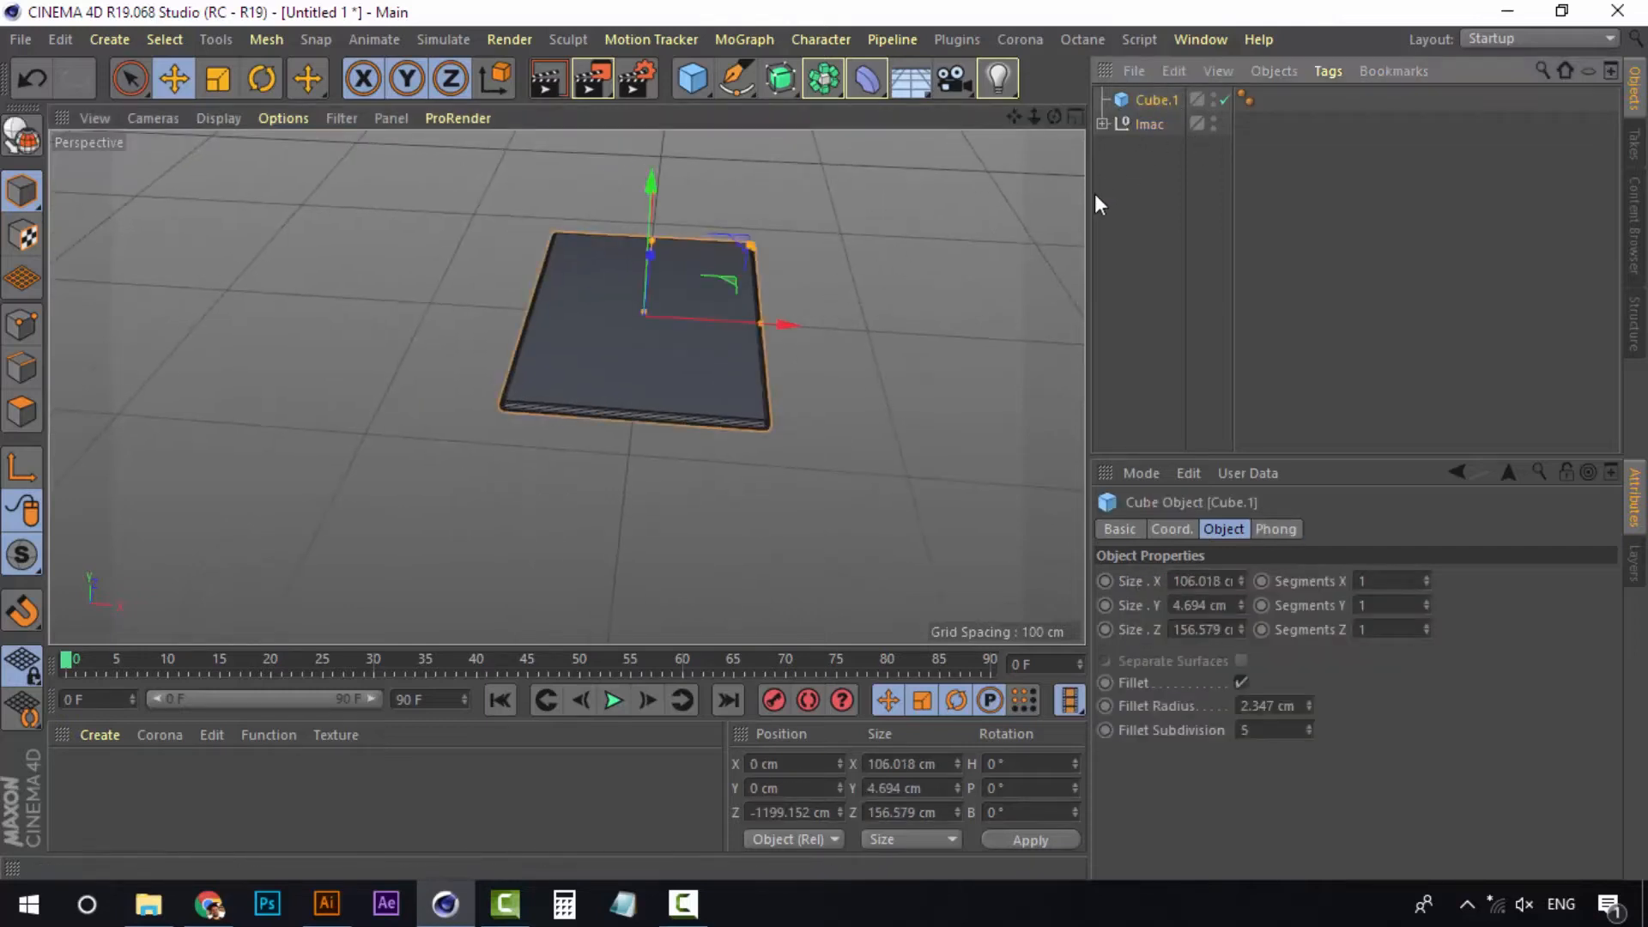
key(ctrl+c)
key(ctrl+v)
drag(787, 324, 558, 337)
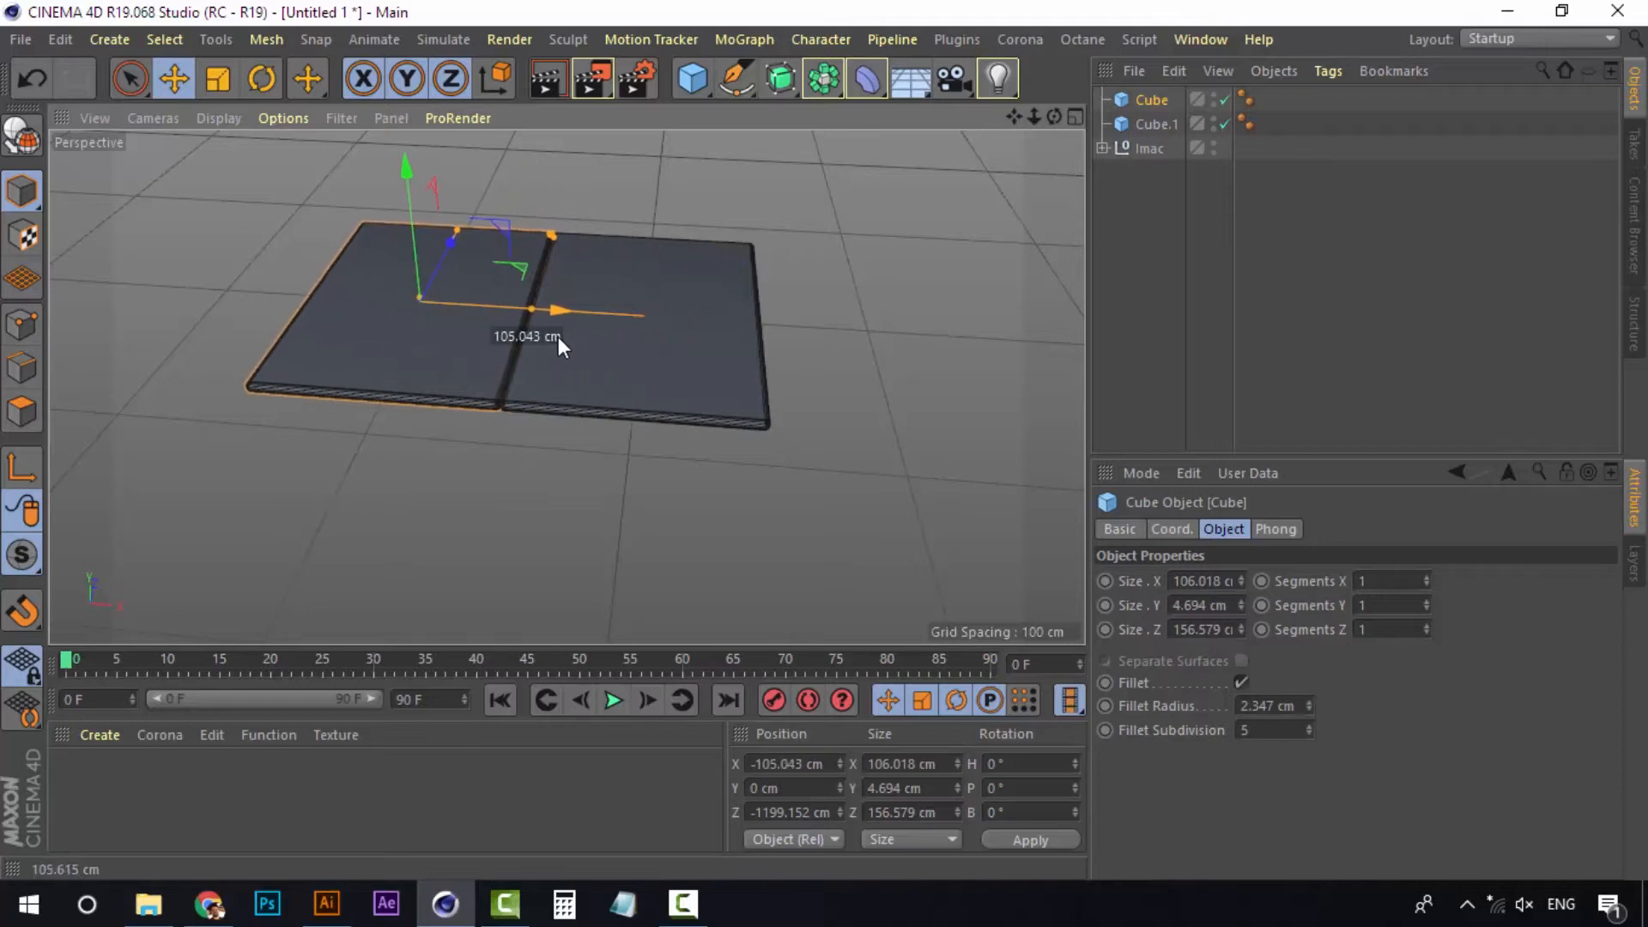
scroll(536, 328, up, 5)
scroll(523, 353, up, 3)
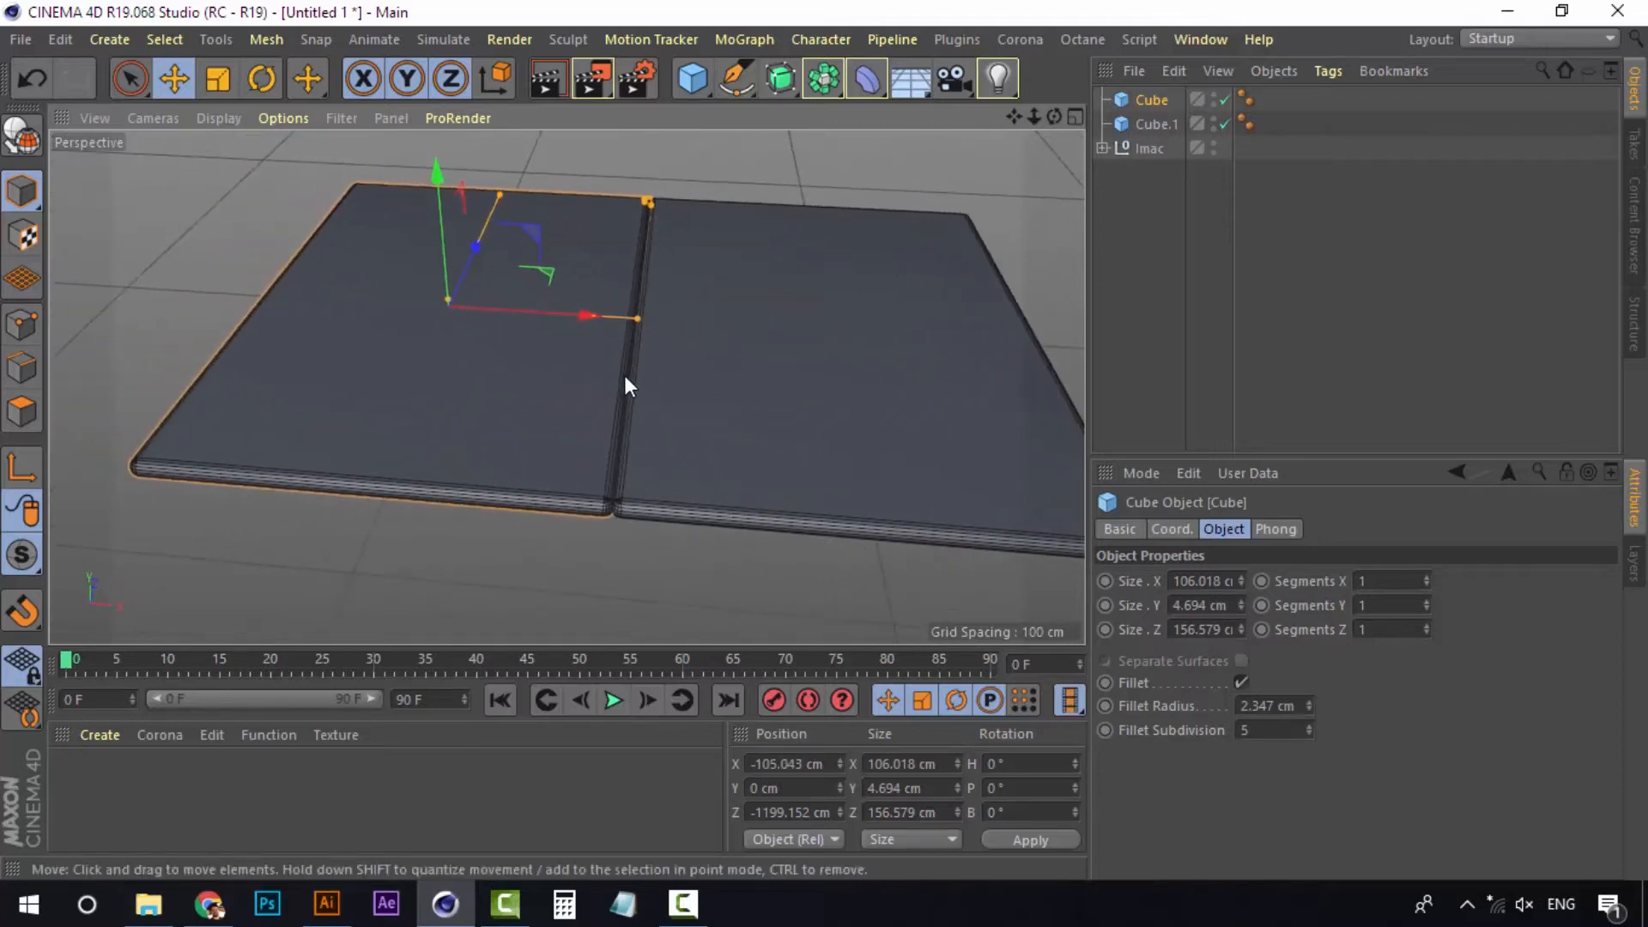
Make the copied slab editable and move its axis to the shared edge at about -55.6 cm on X
click(19, 471)
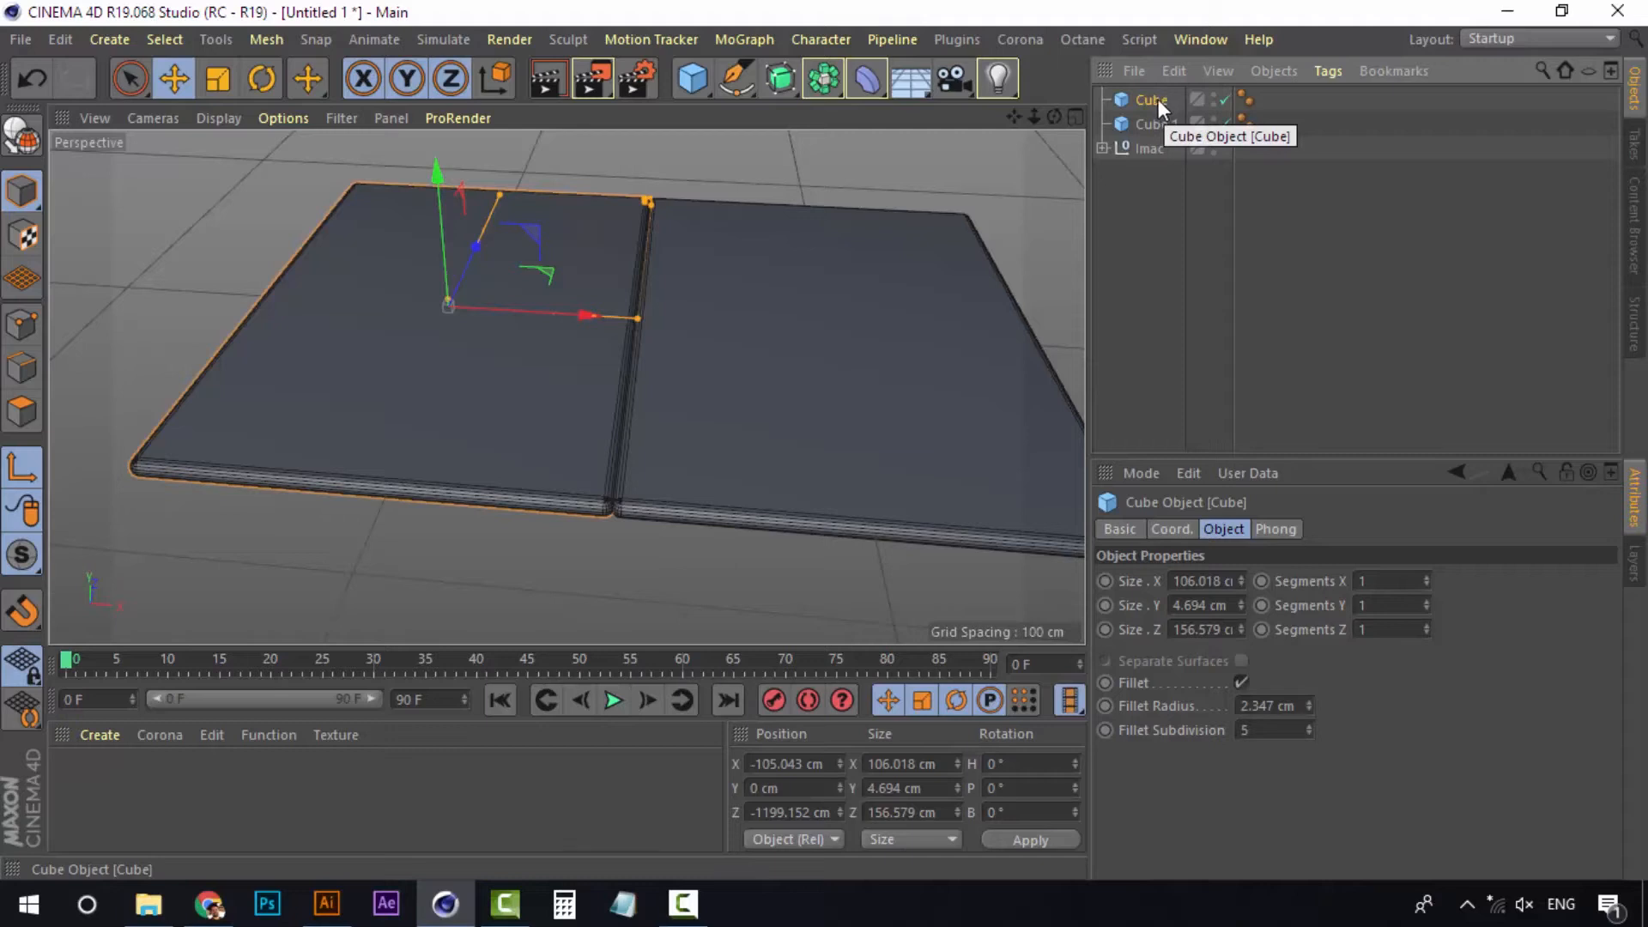
key(c)
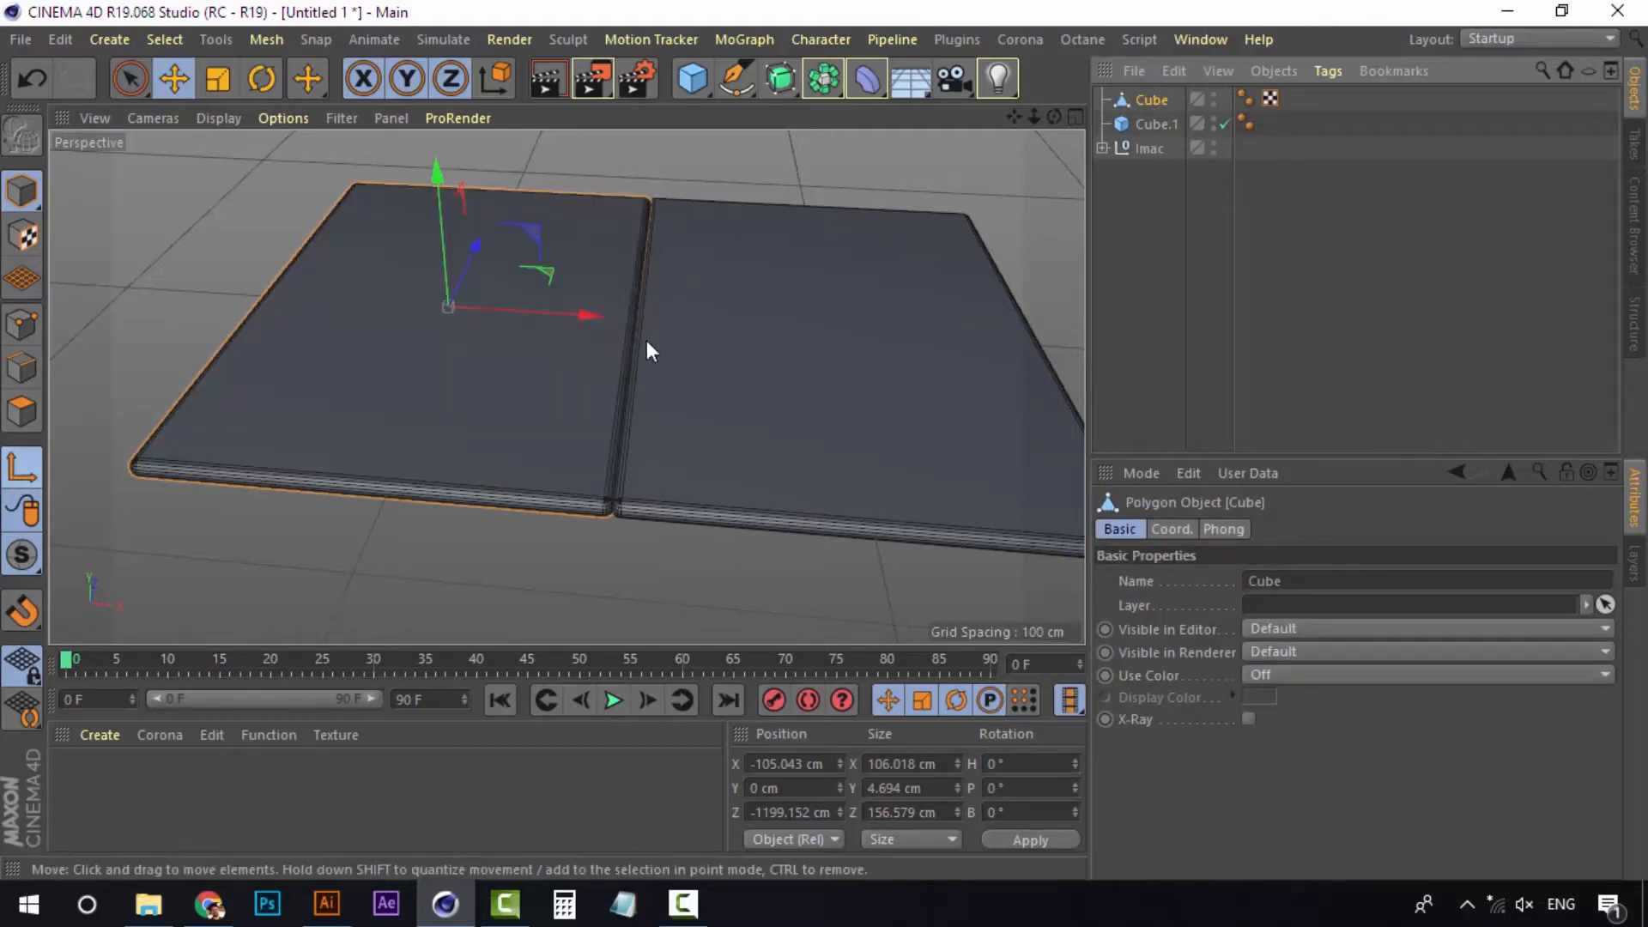
drag(574, 313, 754, 317)
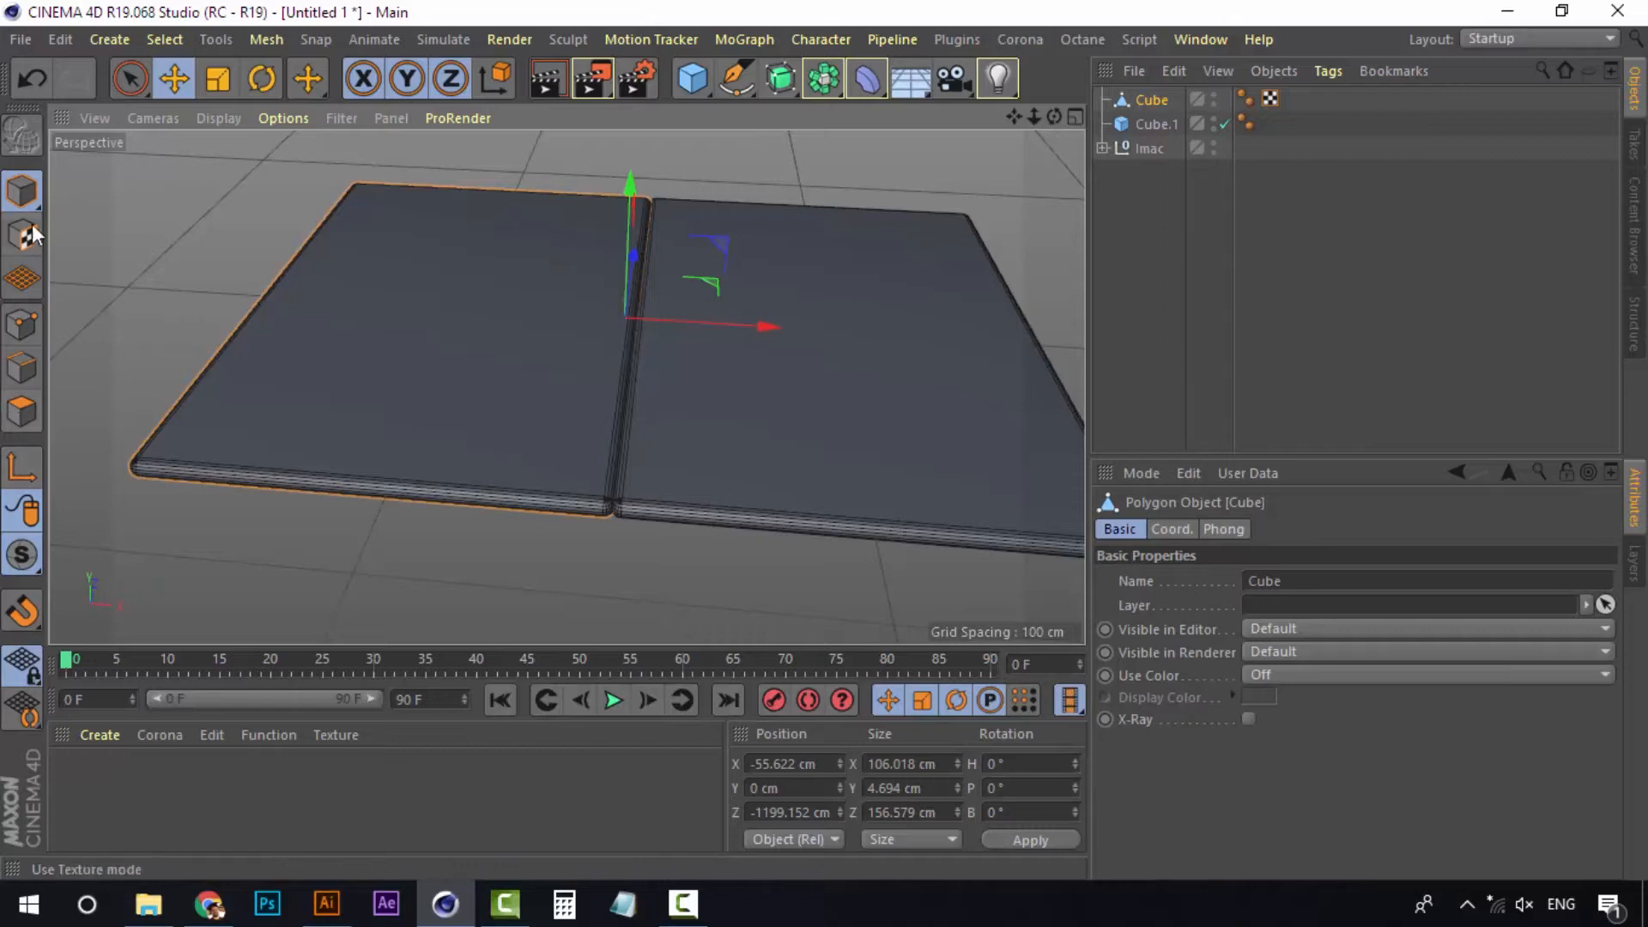
Rotate the copied slab about the shared edge to a bank angle of about 64.8° to form a laptop lid
key(r)
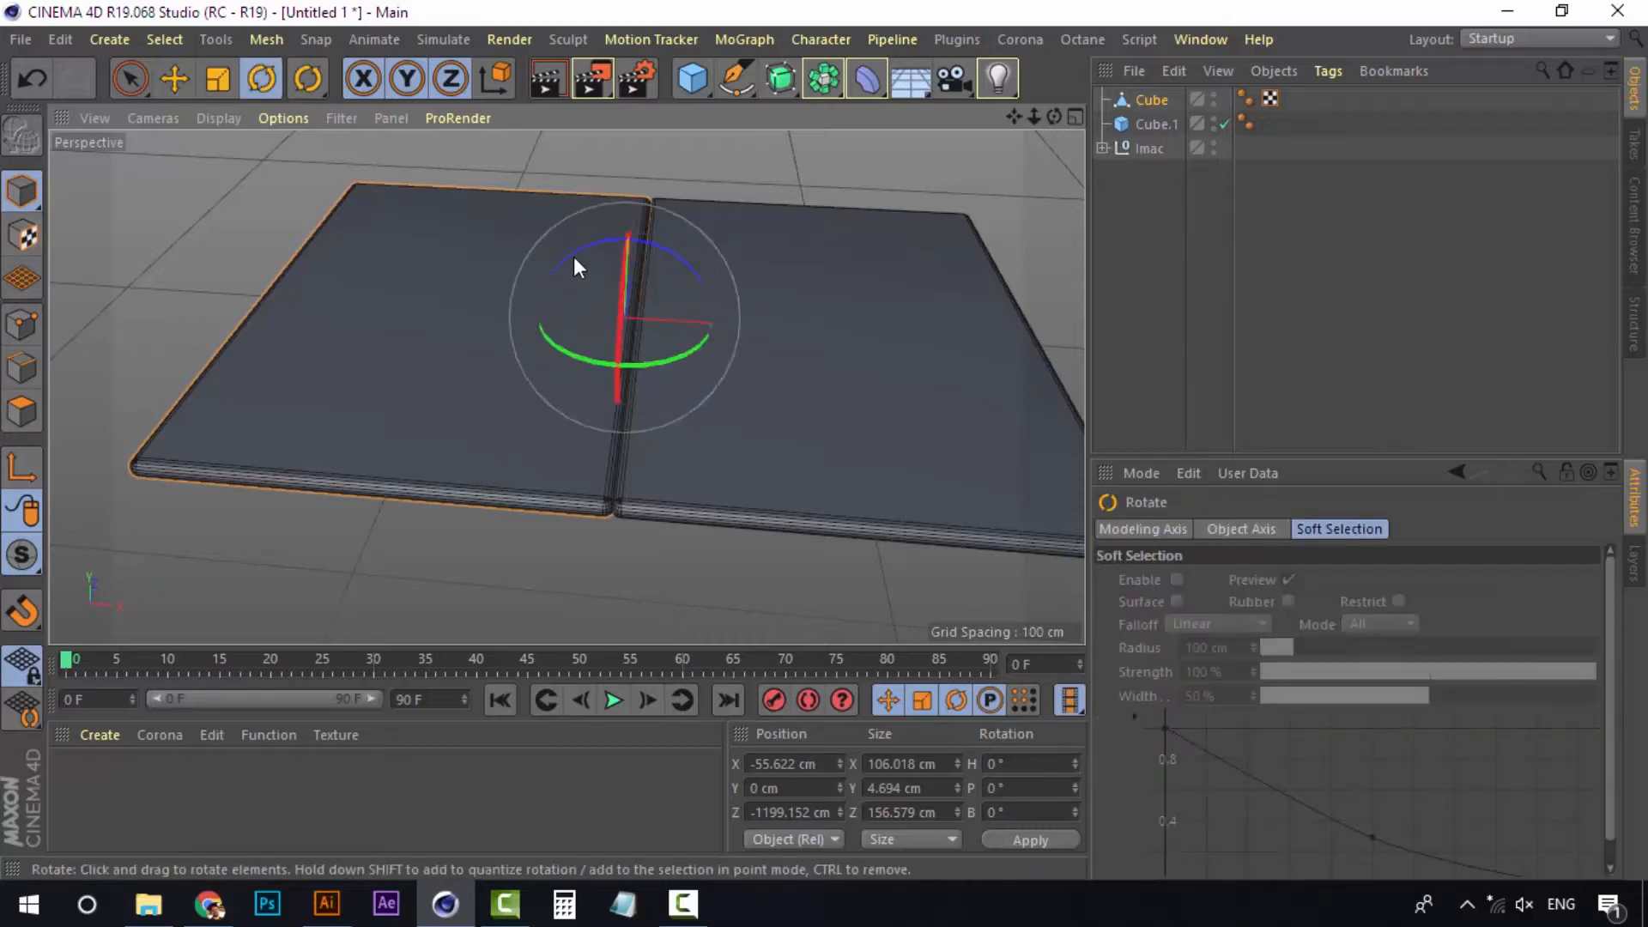
drag(573, 256, 691, 240)
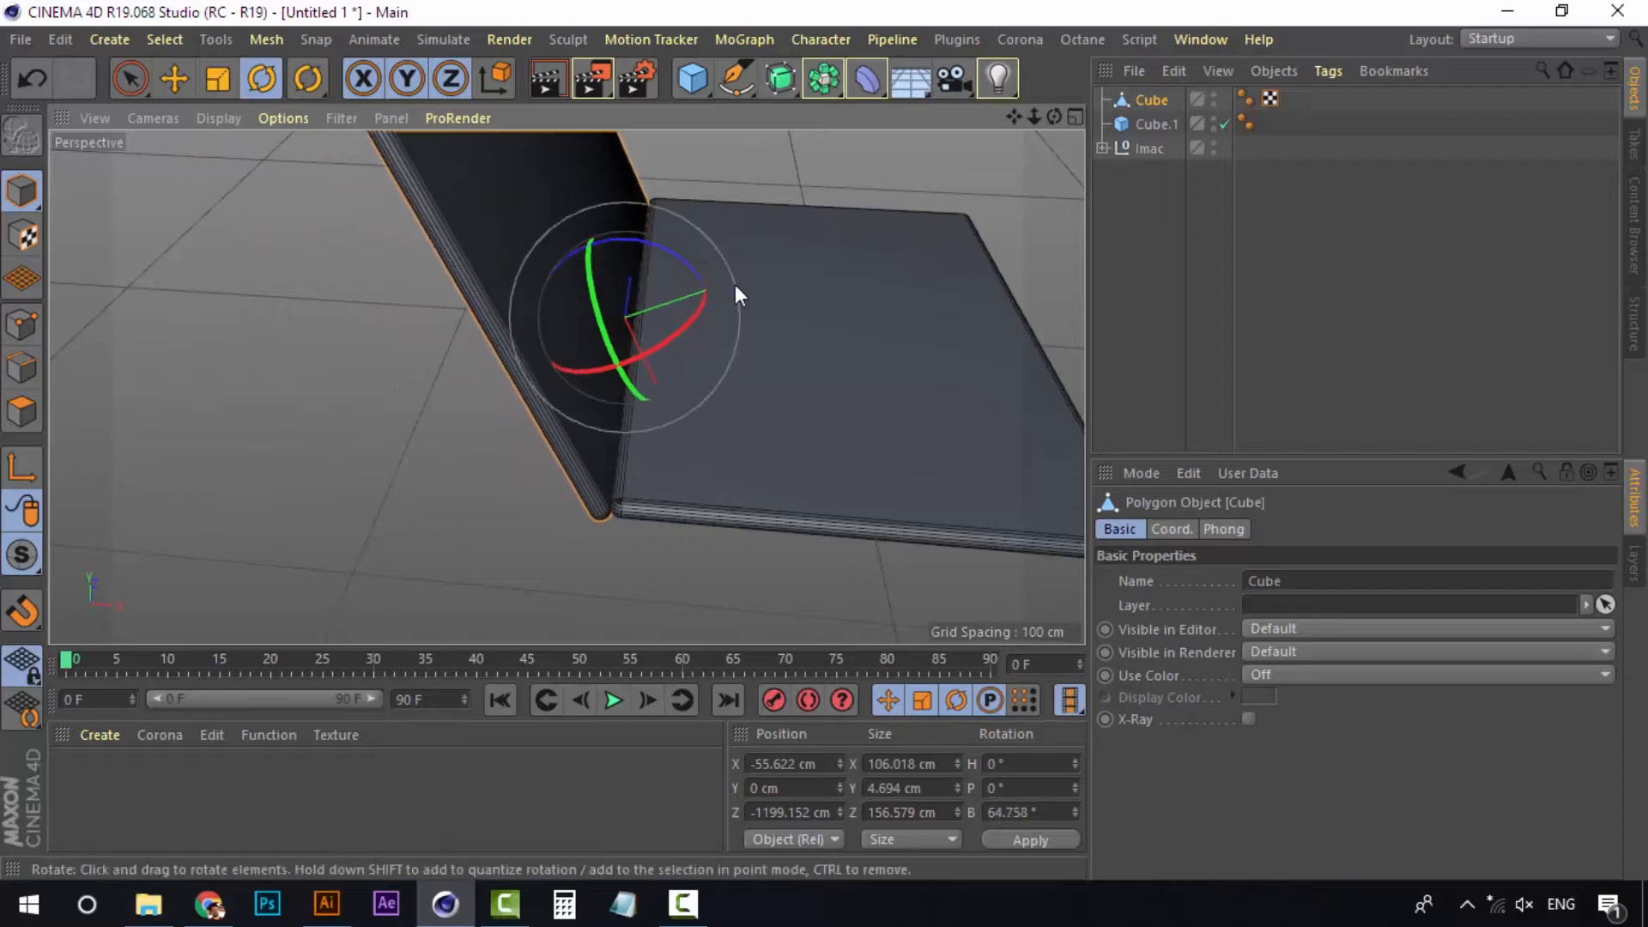
alt+middle_drag(735, 285, 382, 473)
scroll(438, 400, down, 4)
alt+drag(451, 424, 411, 434)
scroll(368, 461, up, 4)
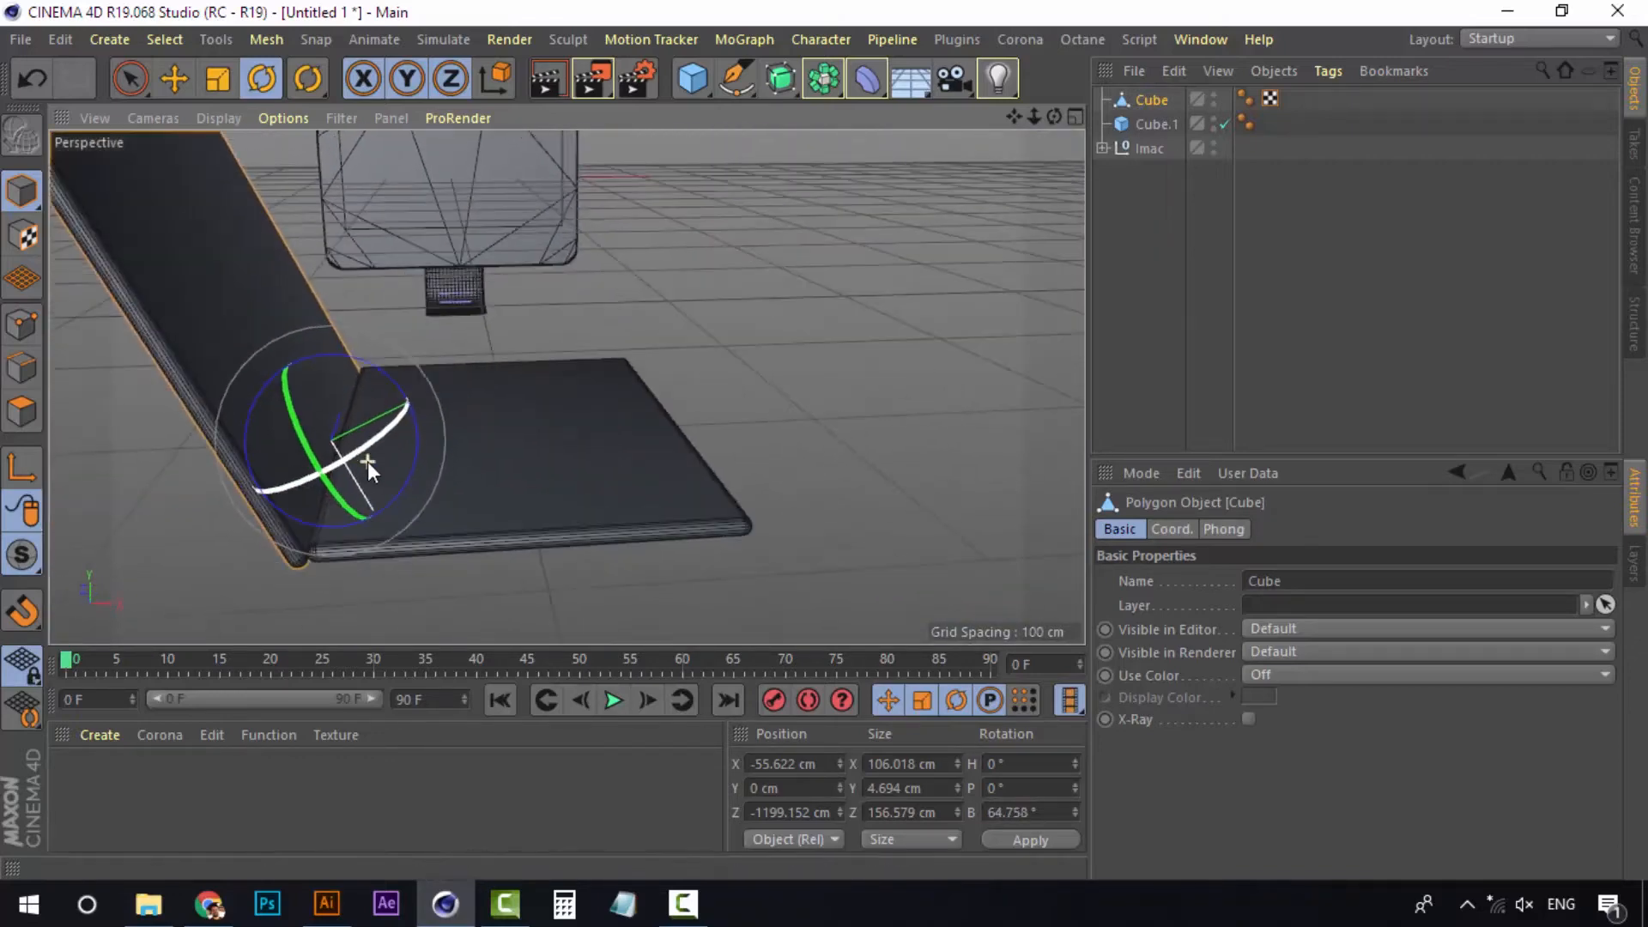
Shift the tilted lid slightly along its own X axis to leave a narrow hinge gap to the base
key(e)
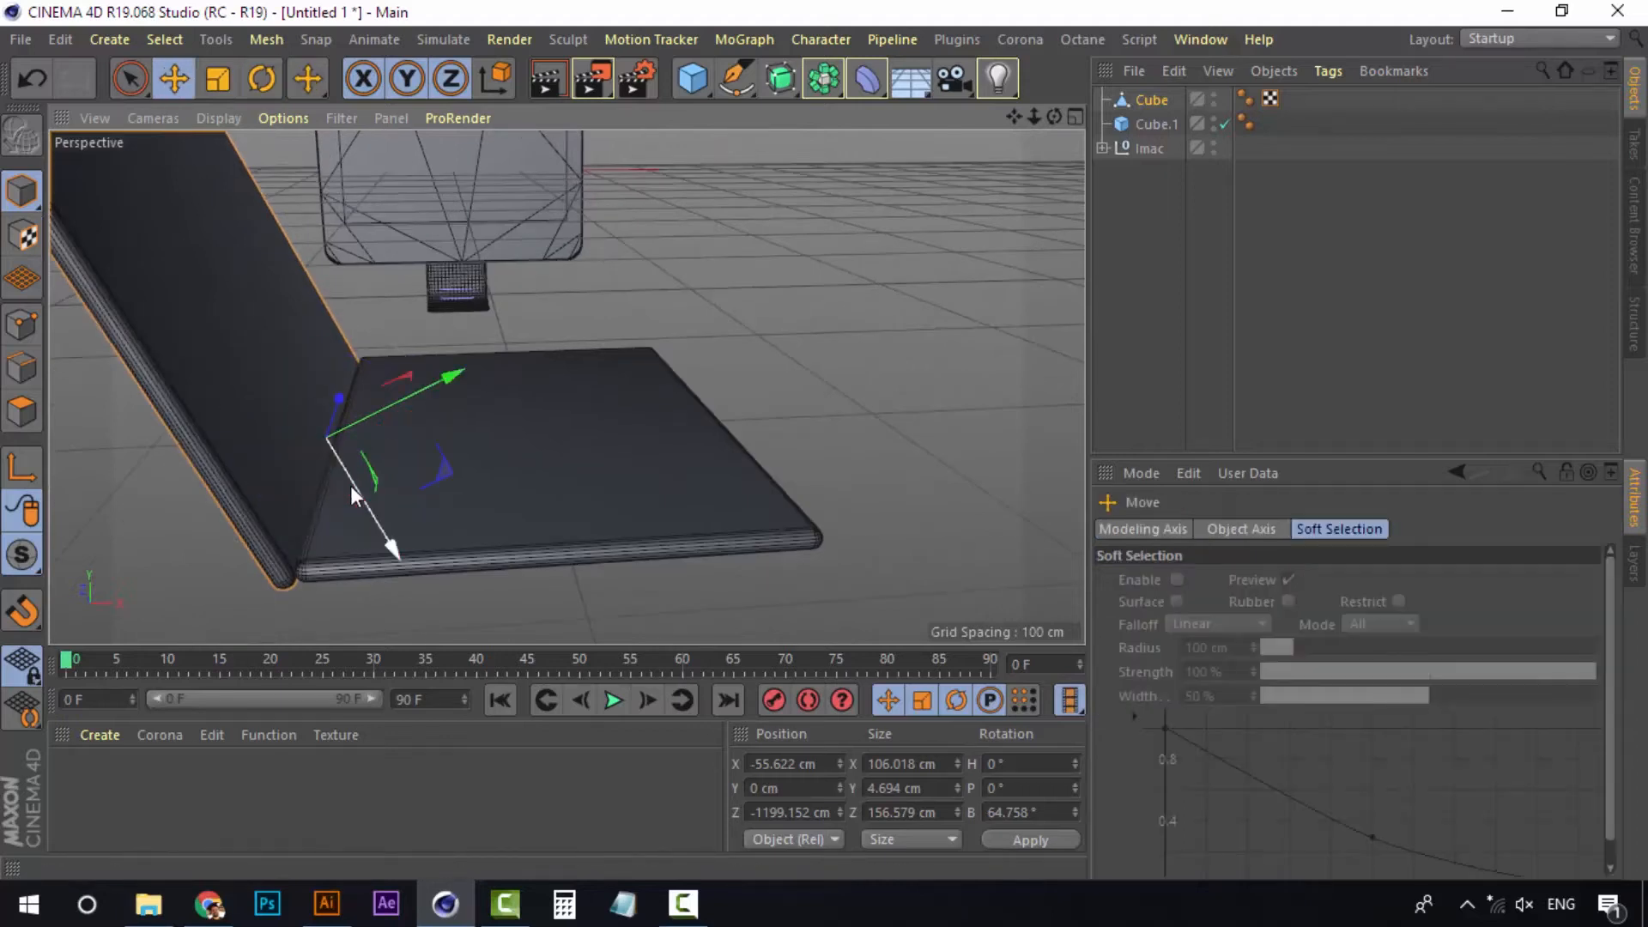
drag(351, 486, 340, 481)
click(1163, 197)
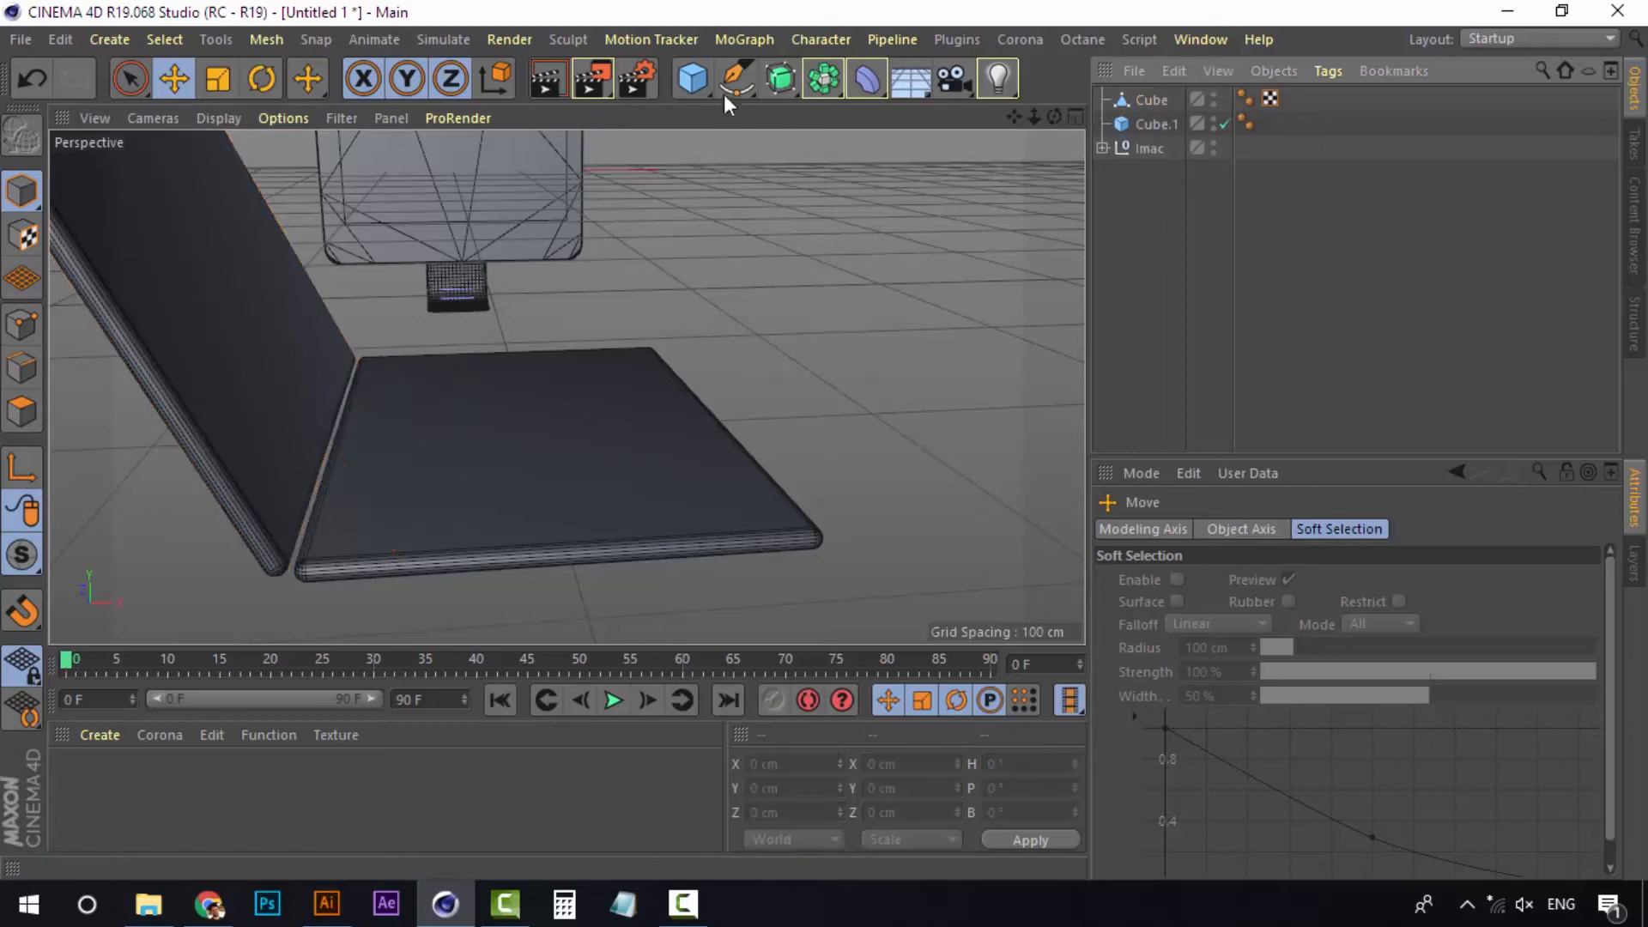
Add a cylinder and move it near the laptop to about -1092 cm on Z
click(692, 78)
click(1183, 126)
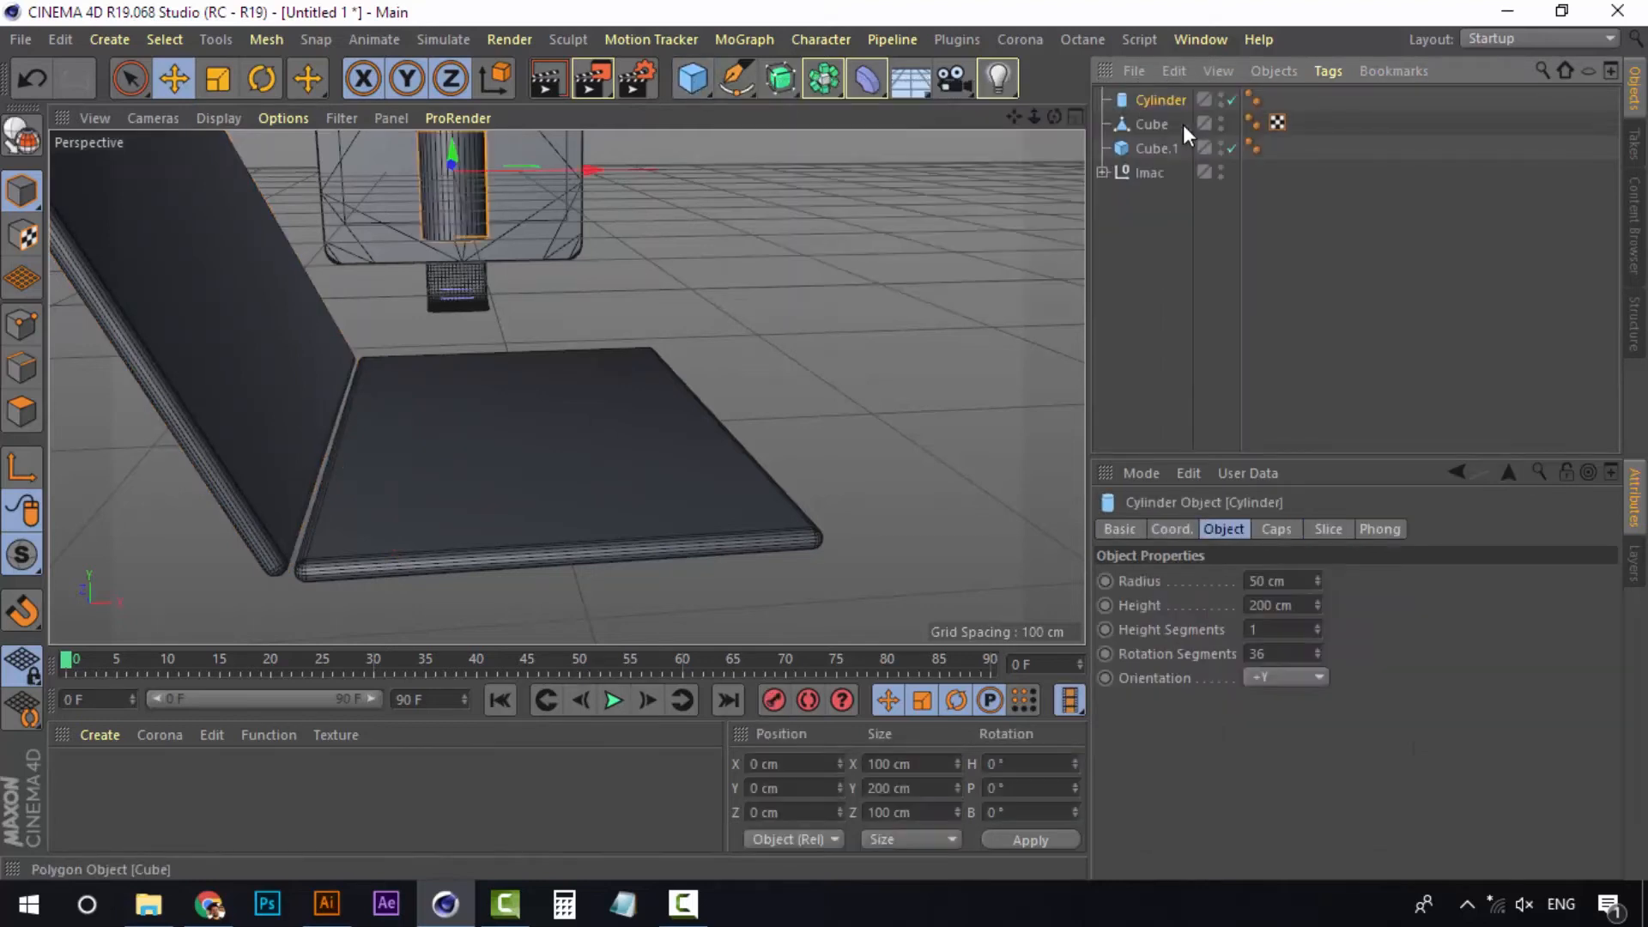
scroll(555, 326, down, 4)
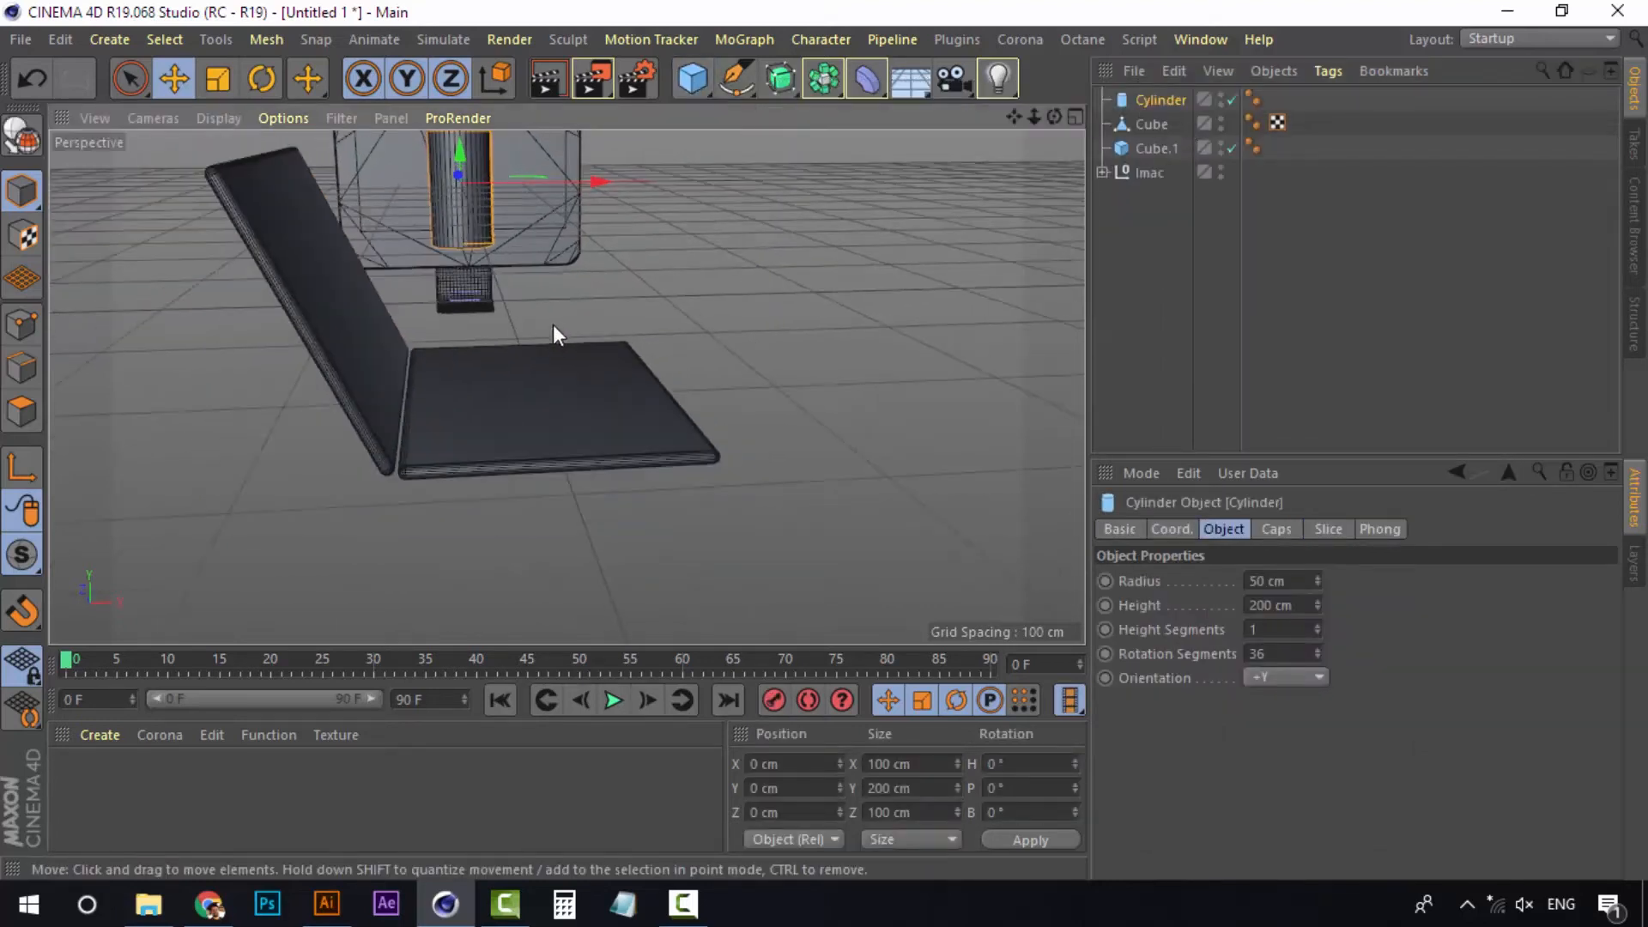
alt+drag(552, 325, 480, 337)
scroll(623, 273, down, 5)
alt+middle_drag(631, 258, 513, 438)
alt+middle_drag(730, 238, 685, 334)
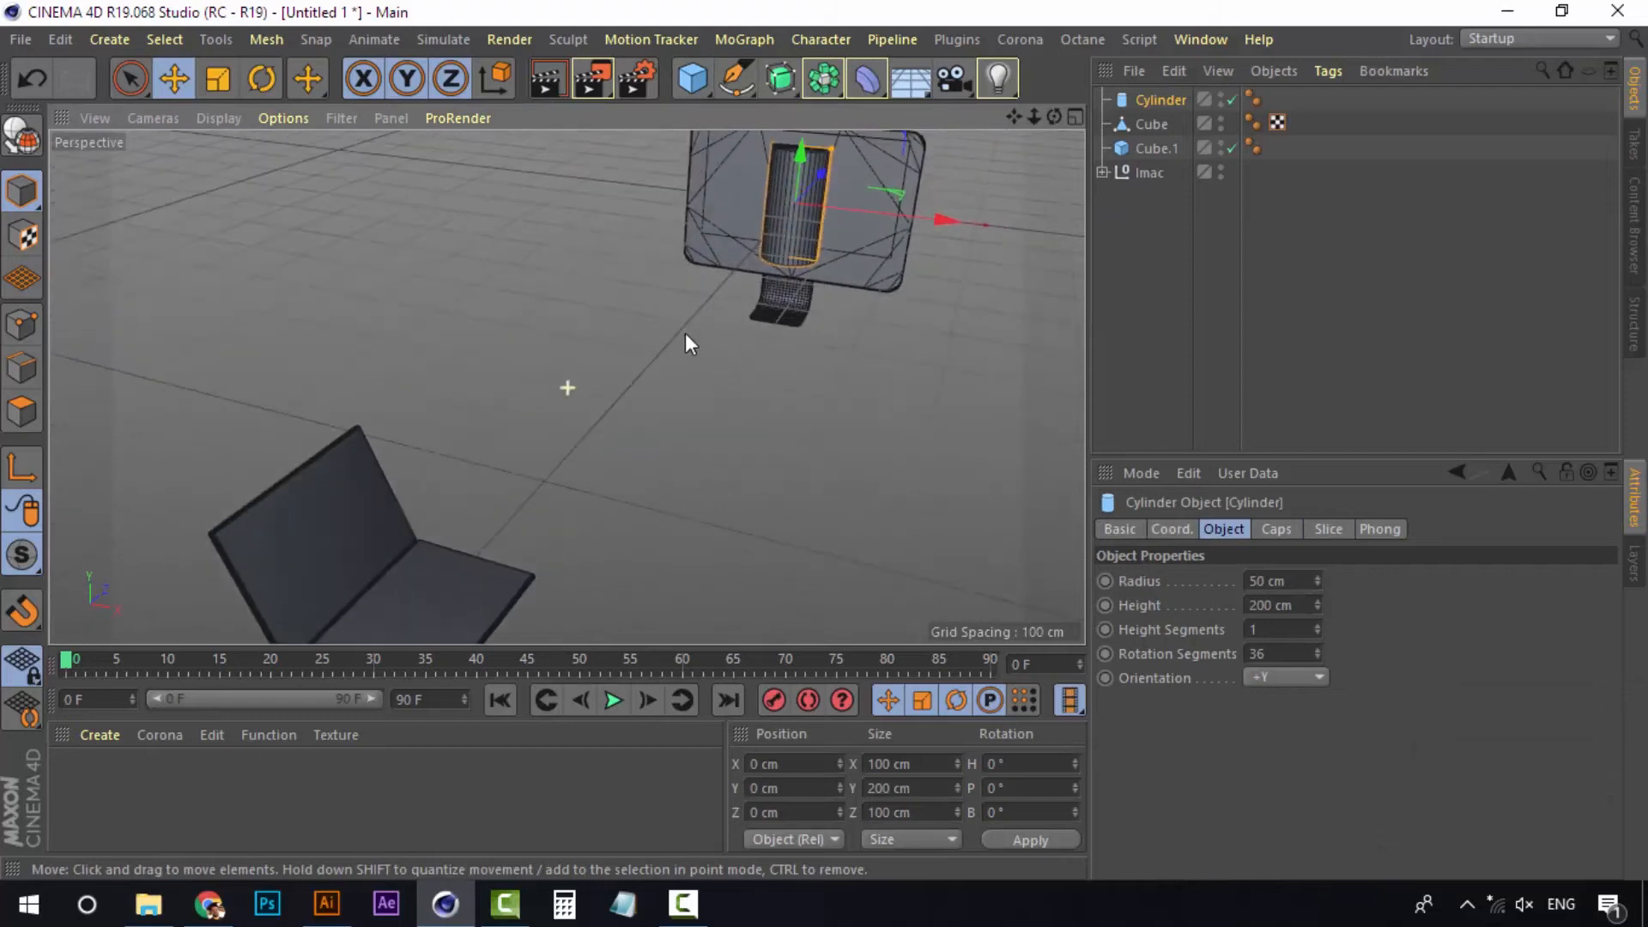
drag(833, 167, 534, 450)
alt+middle_drag(534, 449, 773, 95)
Orient the cylinder along +Z and move it toward the hinge to about -32.5 cm on X
click(1319, 679)
click(1291, 801)
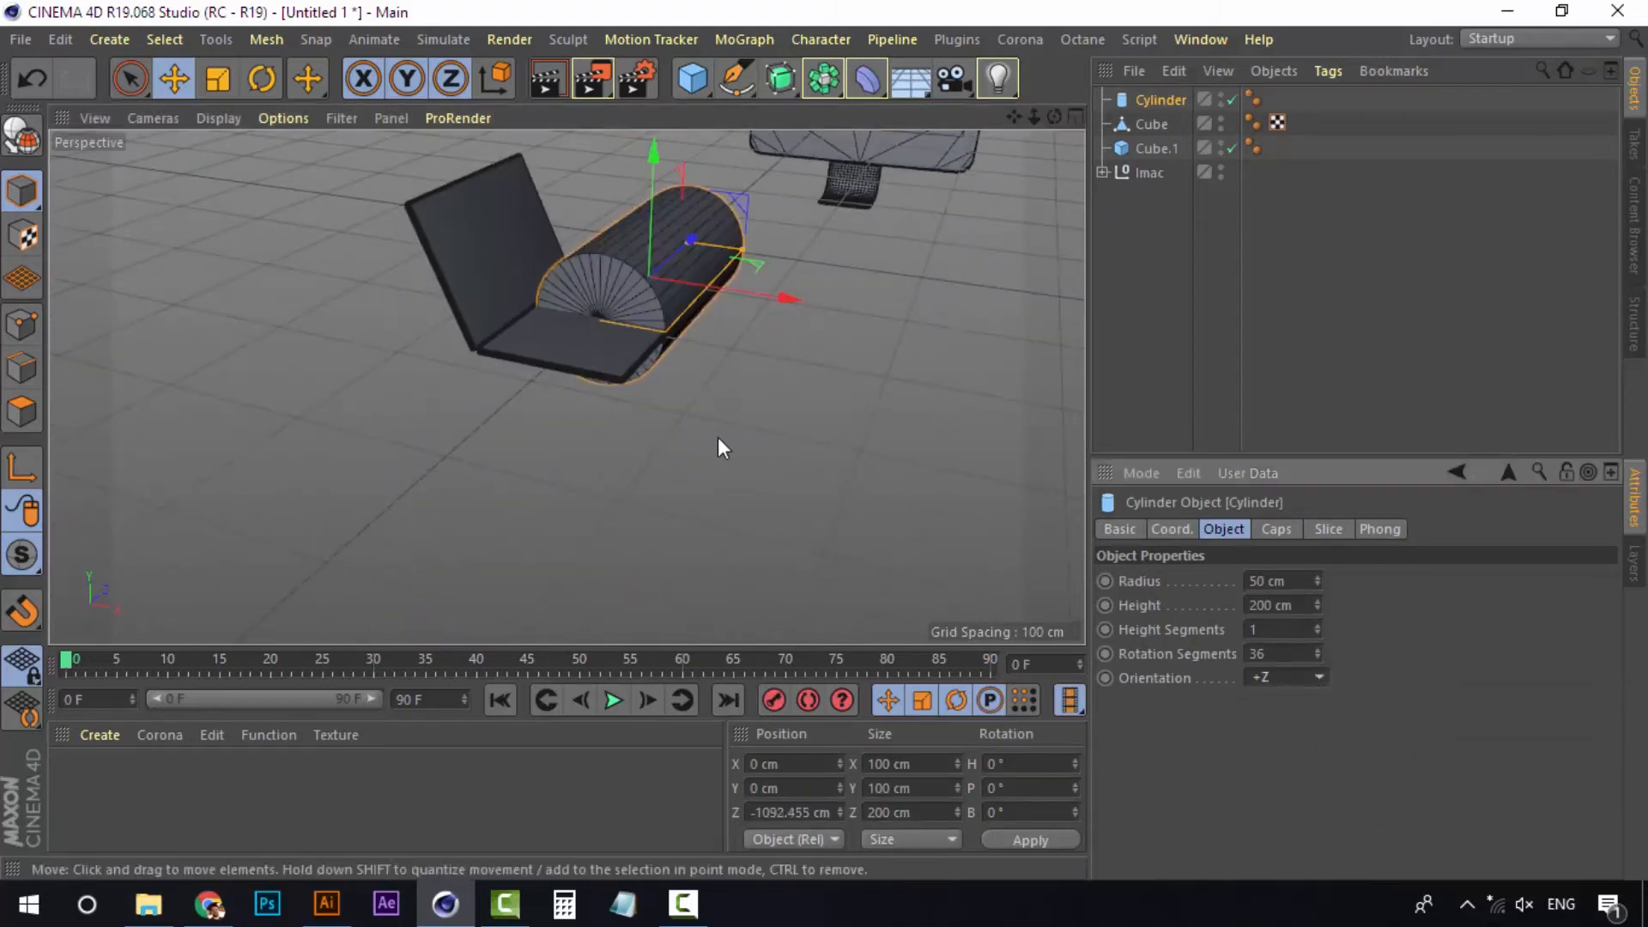
drag(775, 295, 740, 288)
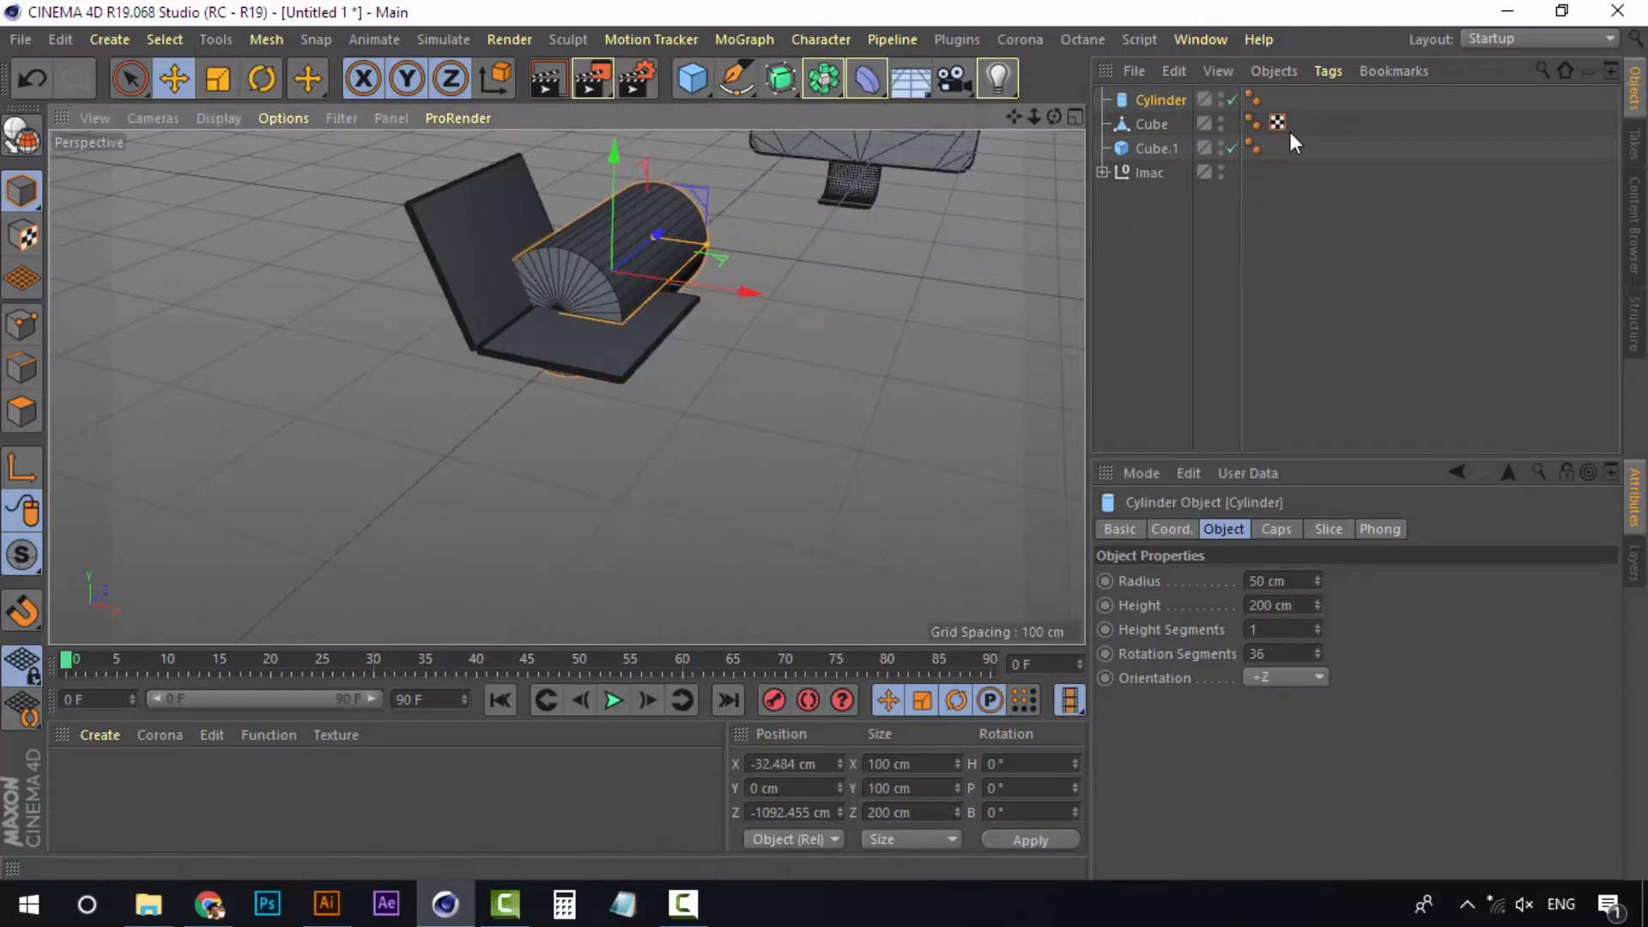
Shrink the cylinder to 1 cm radius and 16 cm height and move it into the hinge gap at about -52.9 cm X, -1138.7 cm Z
drag(1318, 581, 1280, 586)
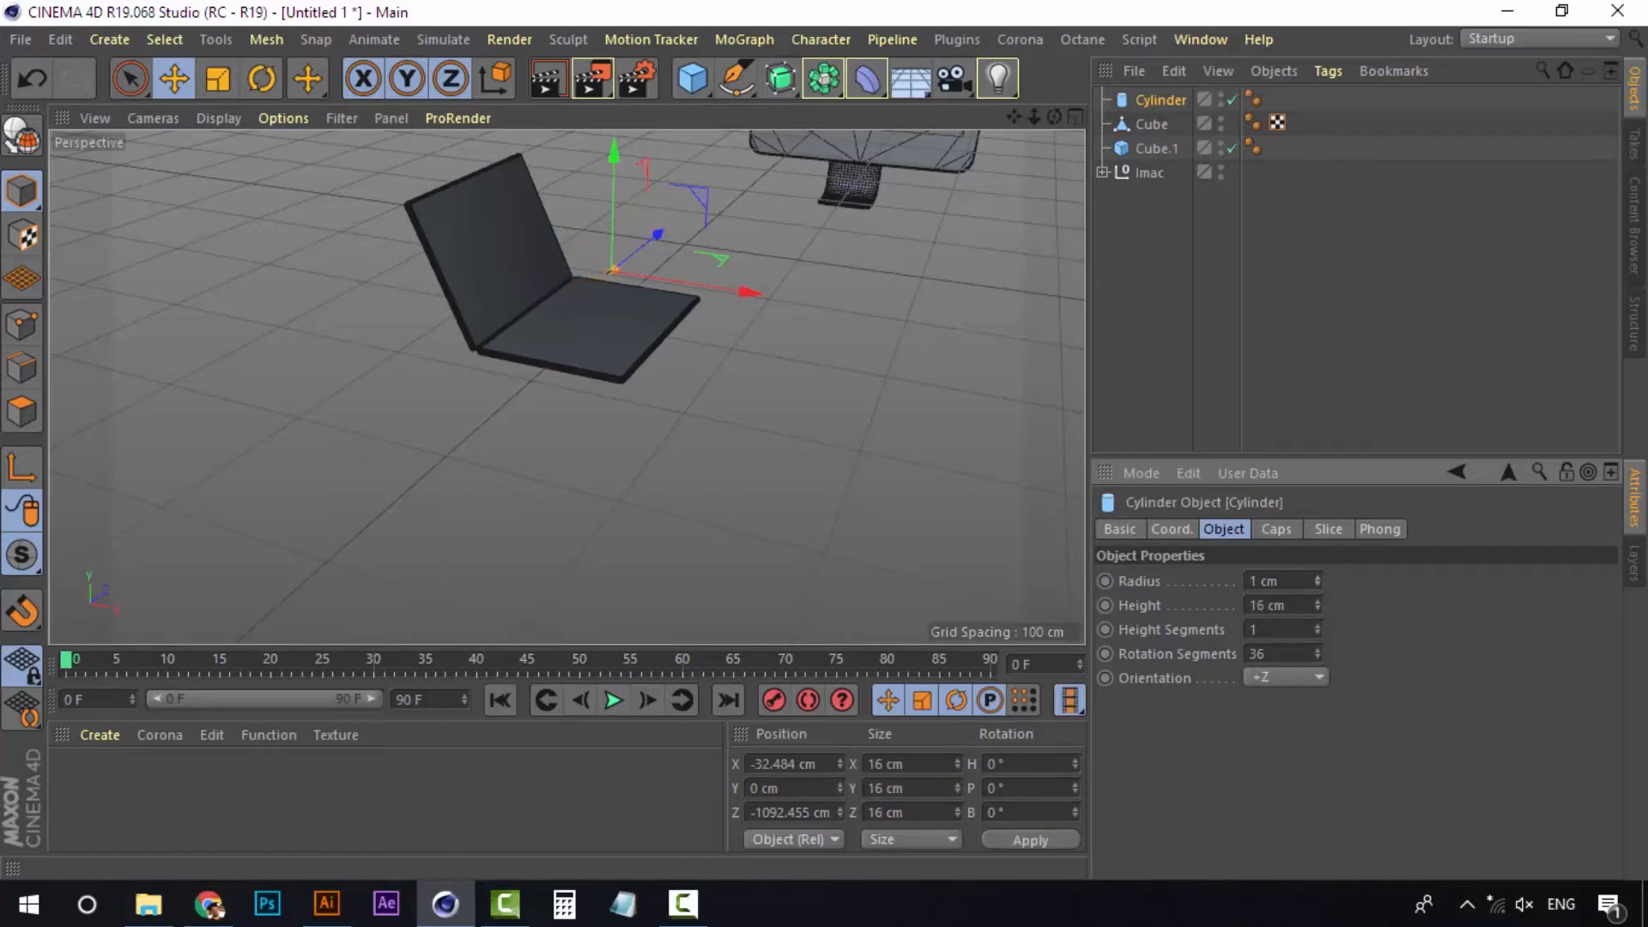
scroll(497, 256, up, 6)
drag(779, 264, 662, 256)
alt+drag(573, 320, 883, 400)
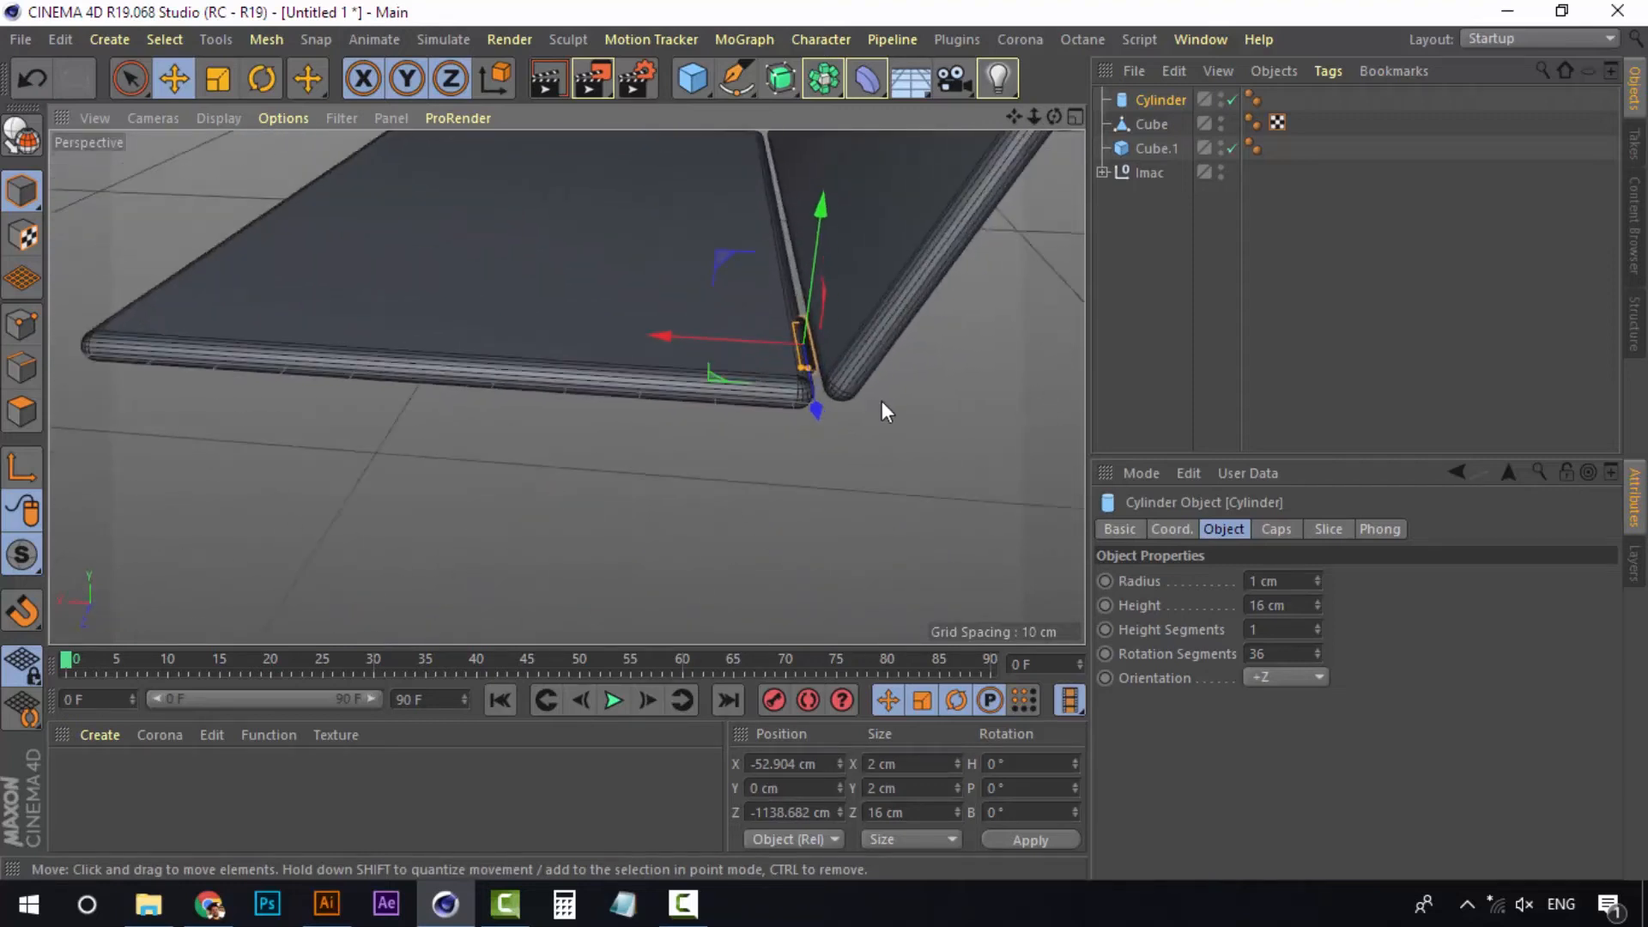
Set the hinge cylinder's radius to 2 cm and nudge it to about -53.8 cm on X and 0.6 cm on Y
scroll(882, 401, up, 5)
click(1320, 576)
click(1319, 576)
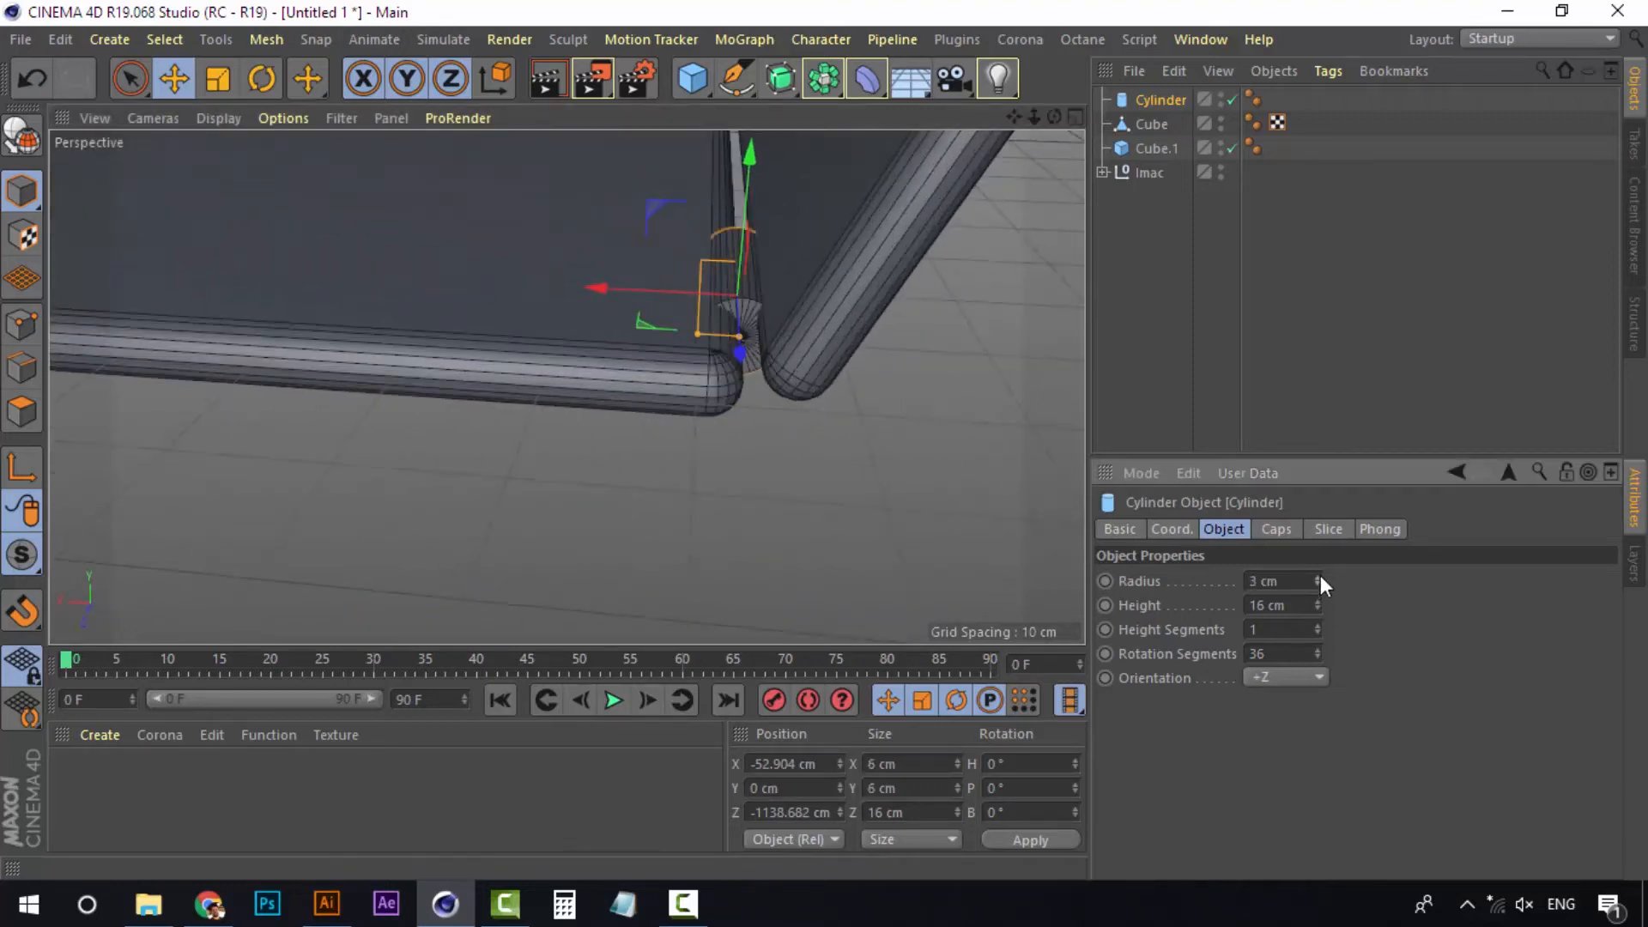
click(1321, 582)
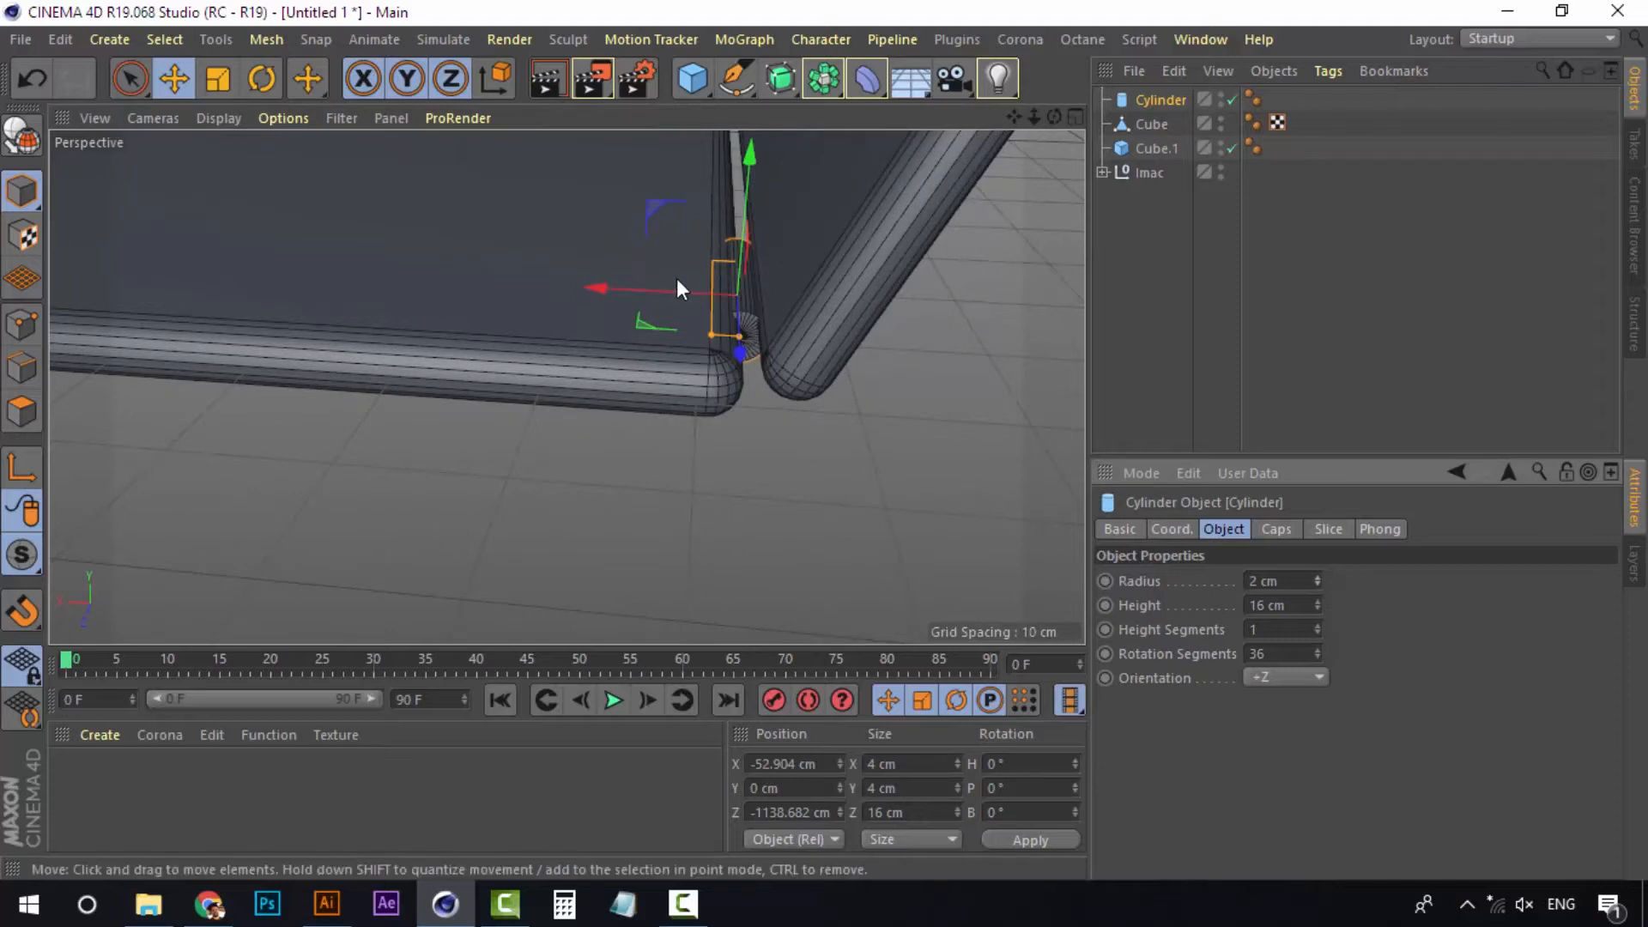
drag(673, 290, 681, 289)
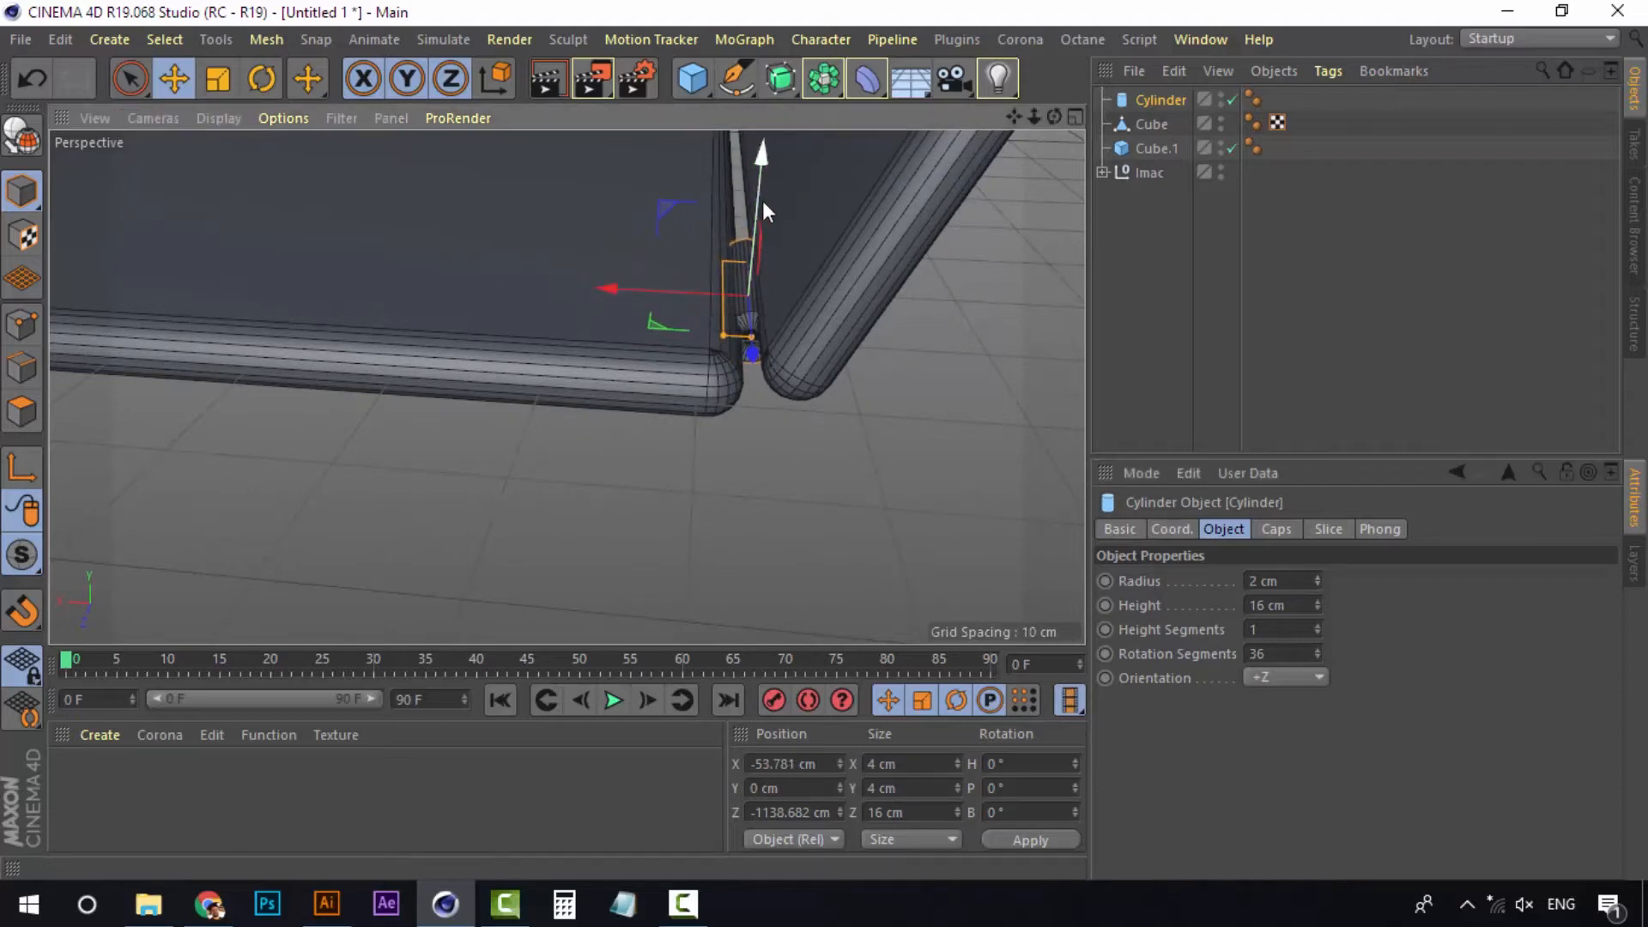
drag(762, 201, 763, 191)
Duplicate the hinge cylinder and move the copy along Z toward the opposite end of the hinge gap
scroll(507, 224, up, 6)
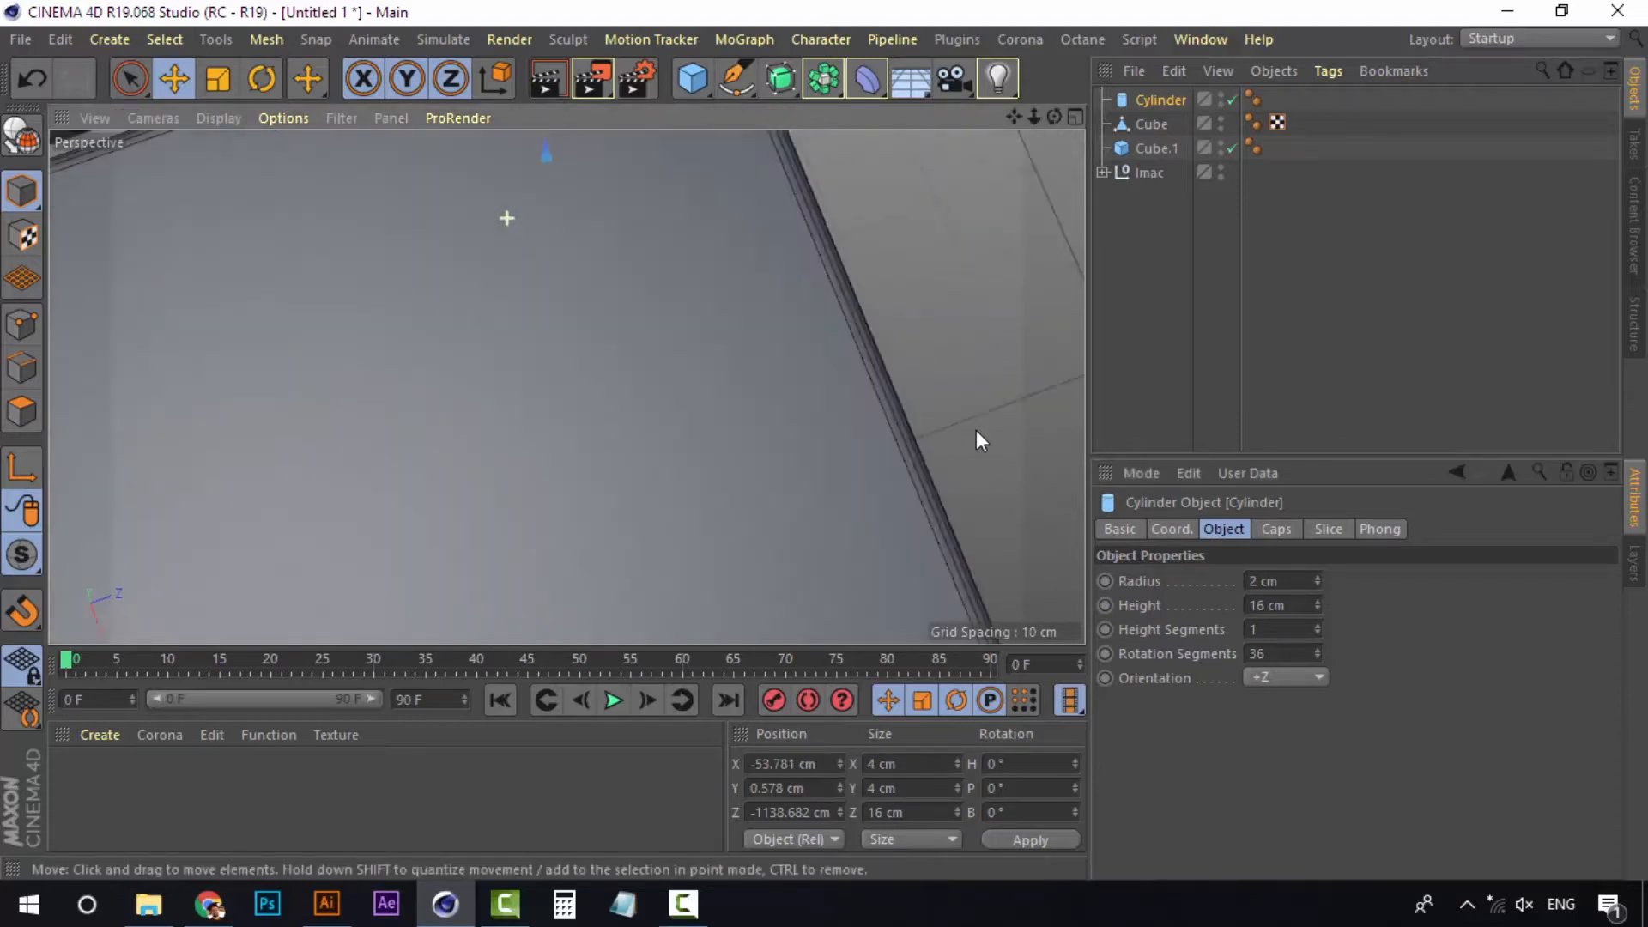
scroll(500, 240, down, 6)
alt+drag(352, 302, 323, 201)
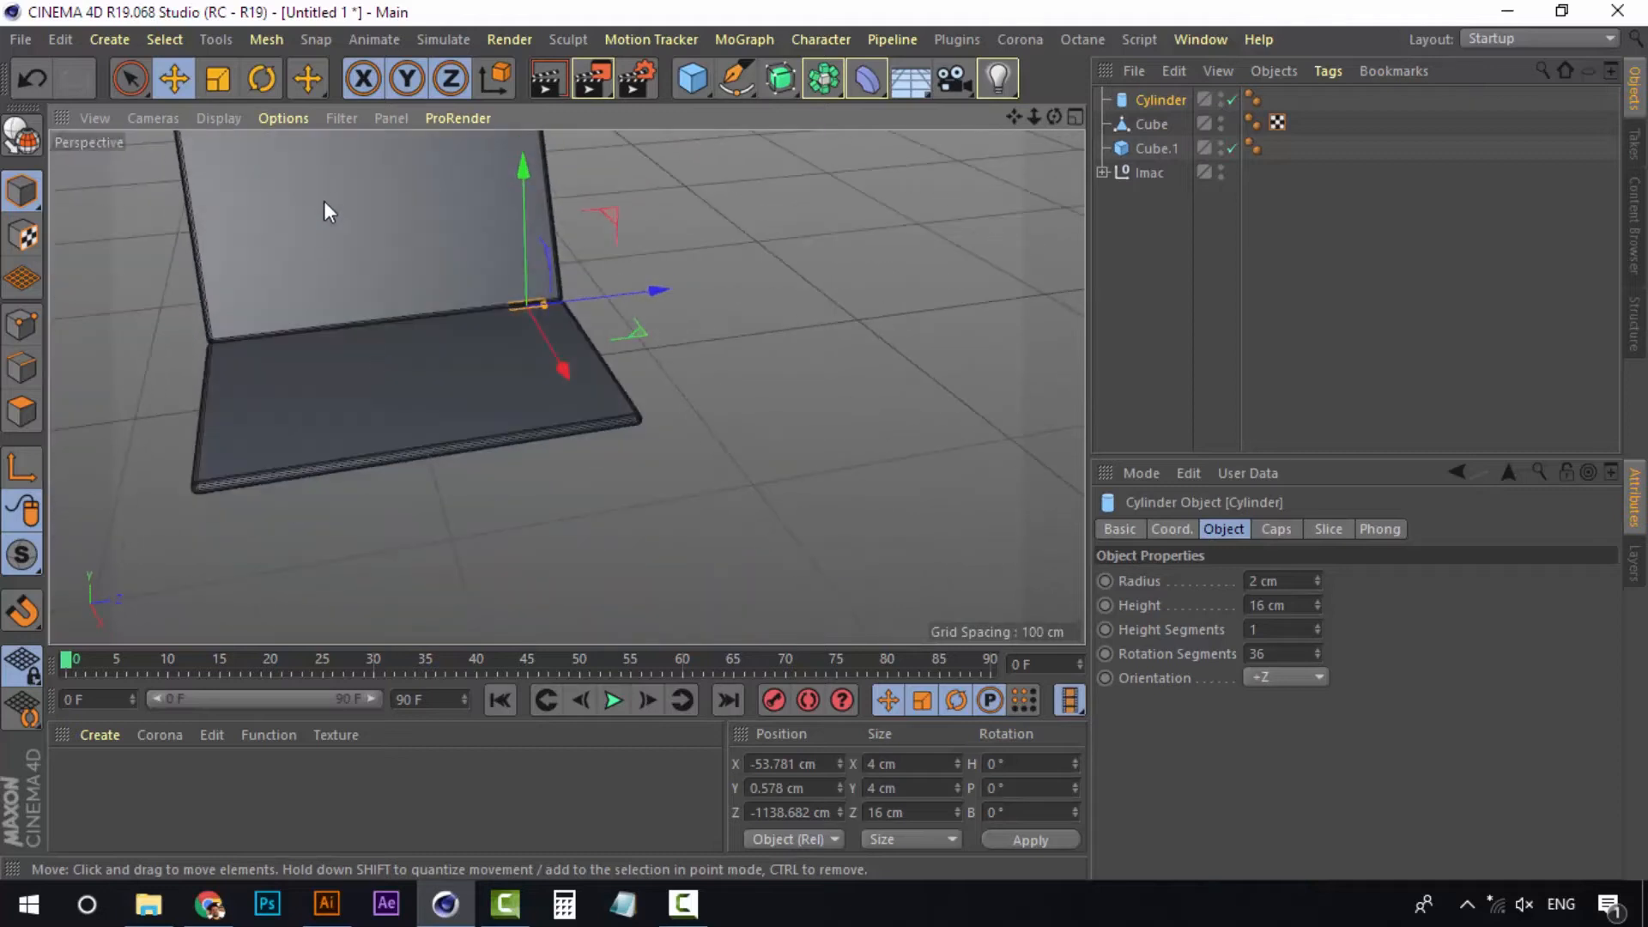
click(1166, 101)
key(ctrl+c)
key(ctrl+v)
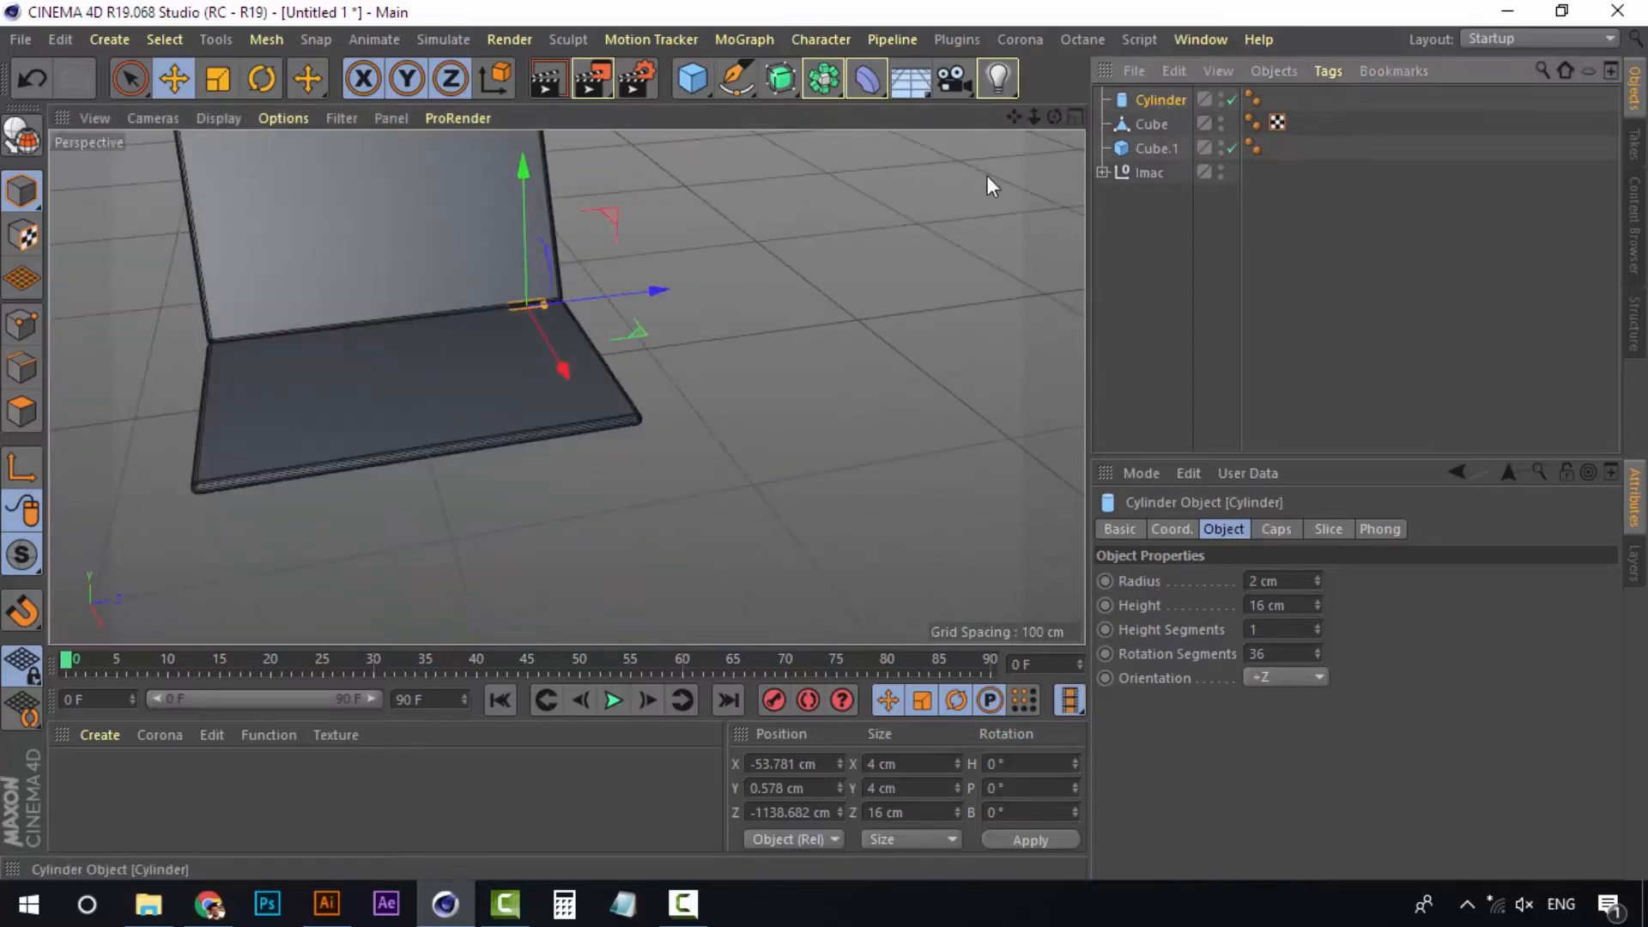
drag(611, 296, 364, 321)
click(700, 357)
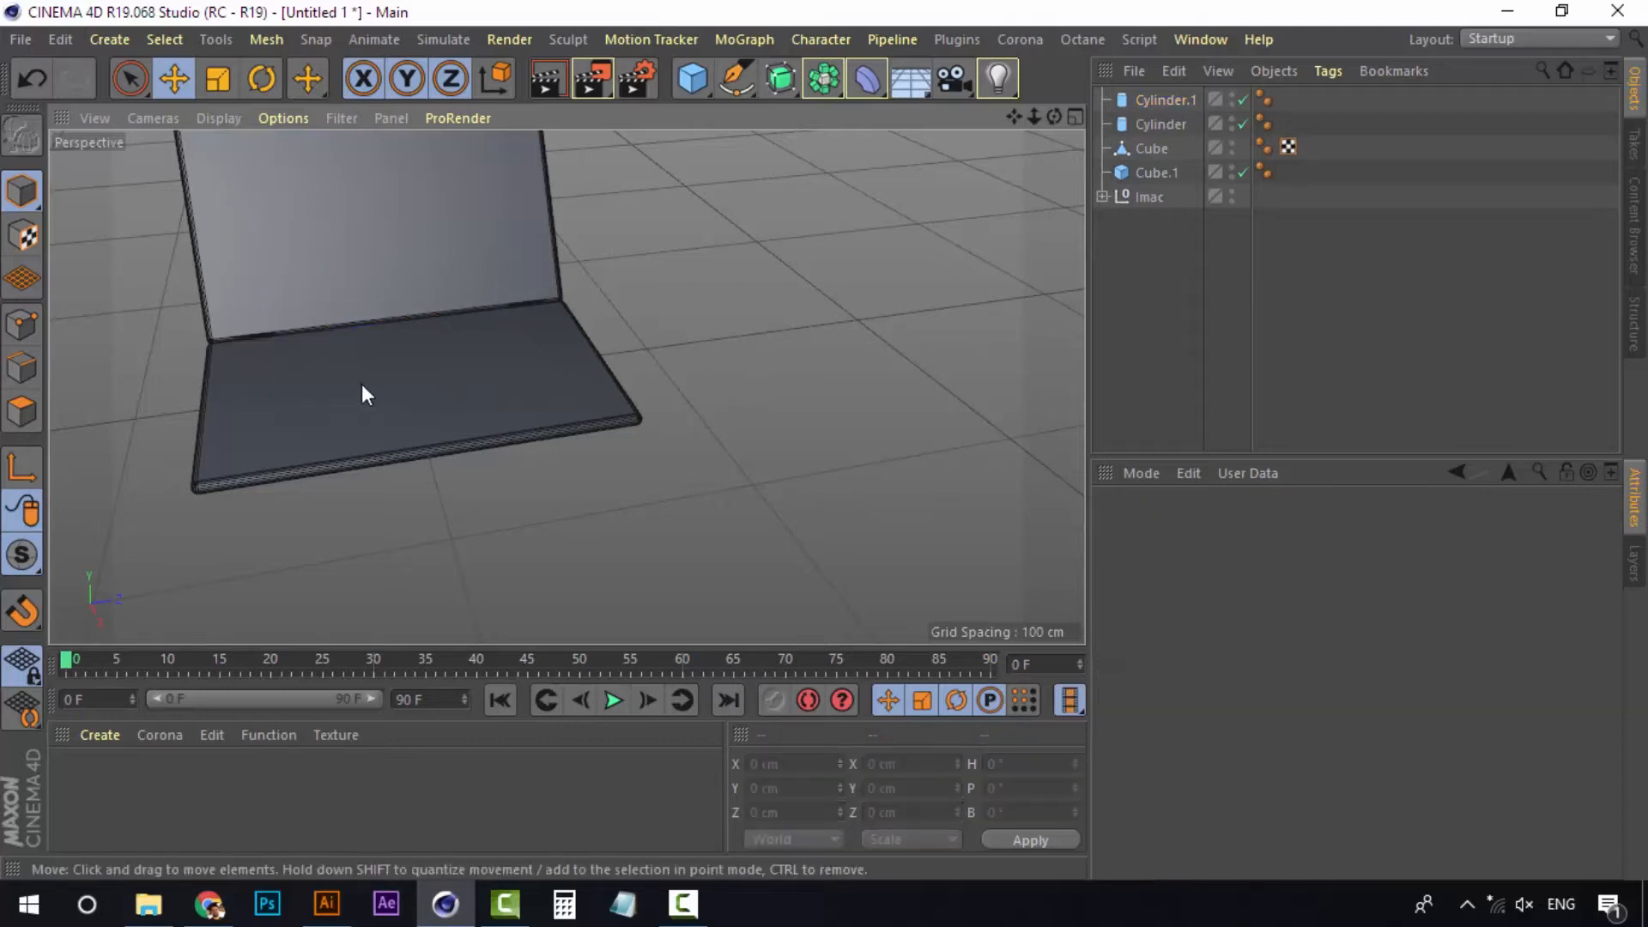
Select the large inner face of the laptop lid in polygon mode
alt+middle_drag(362, 384, 462, 482)
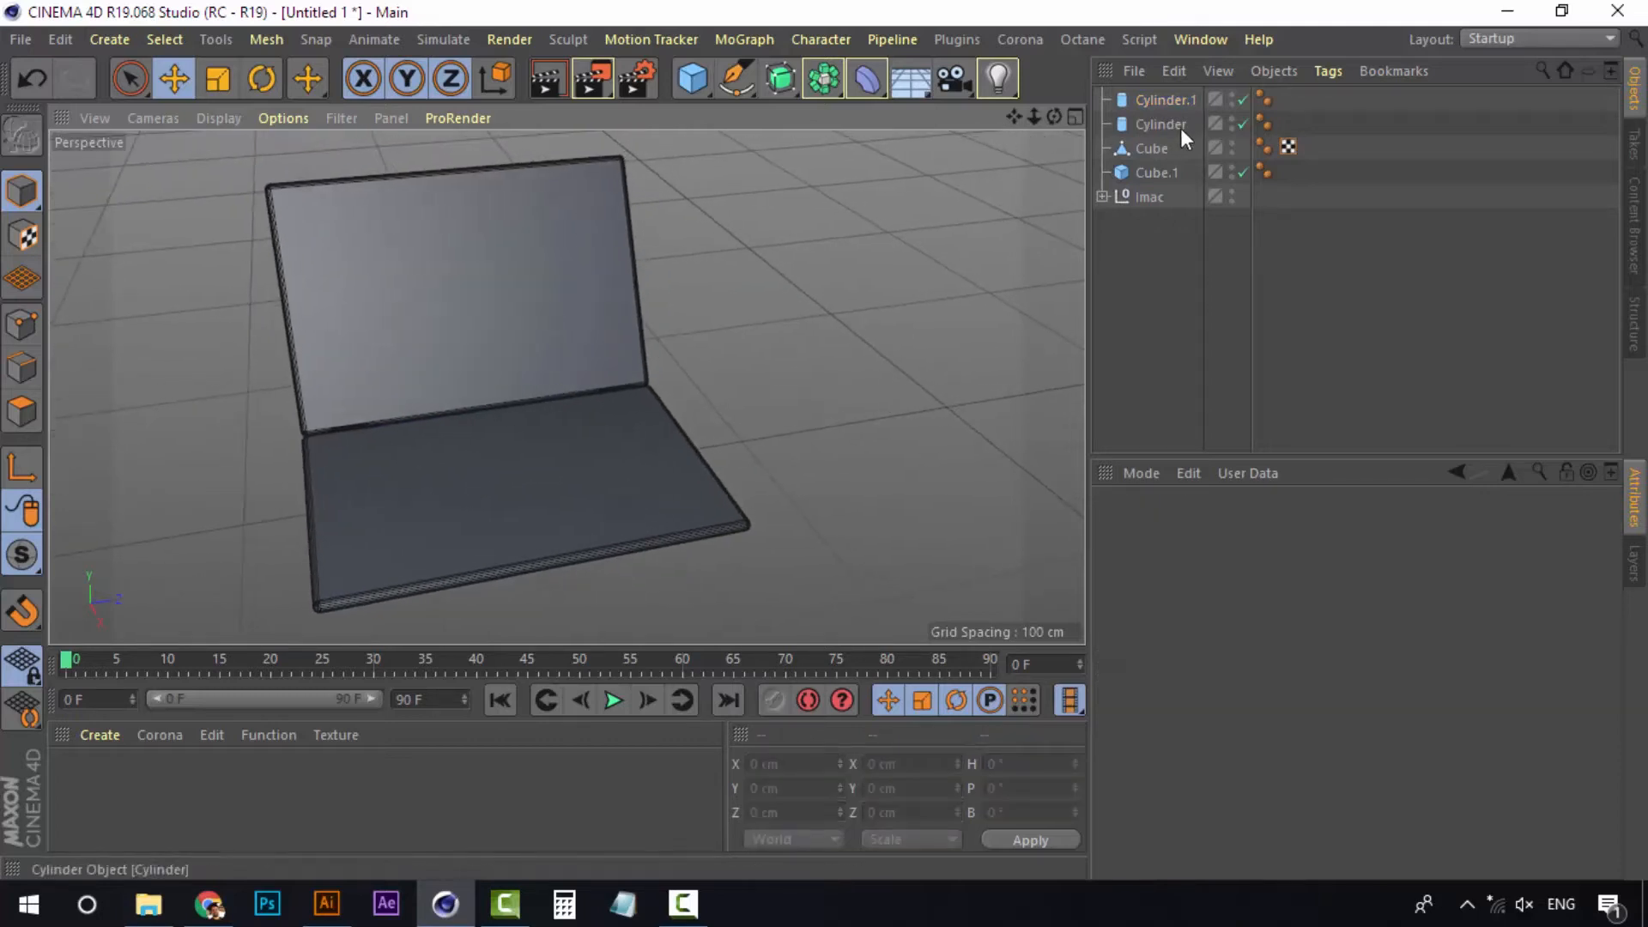
click(1159, 151)
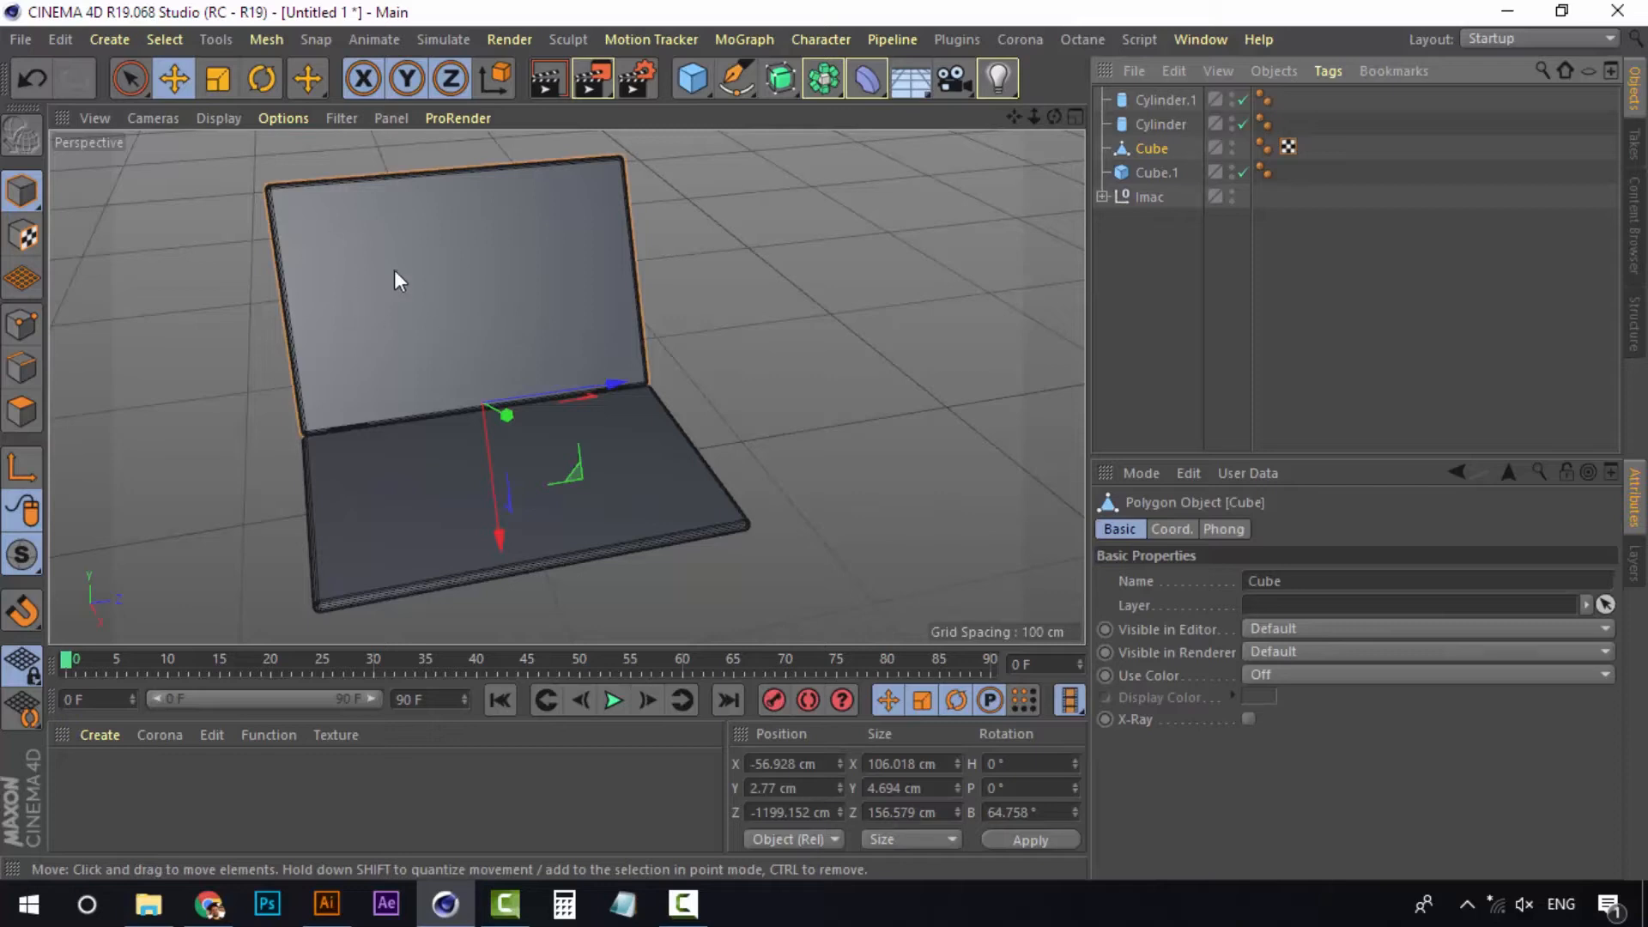
alt+drag(374, 304, 522, 306)
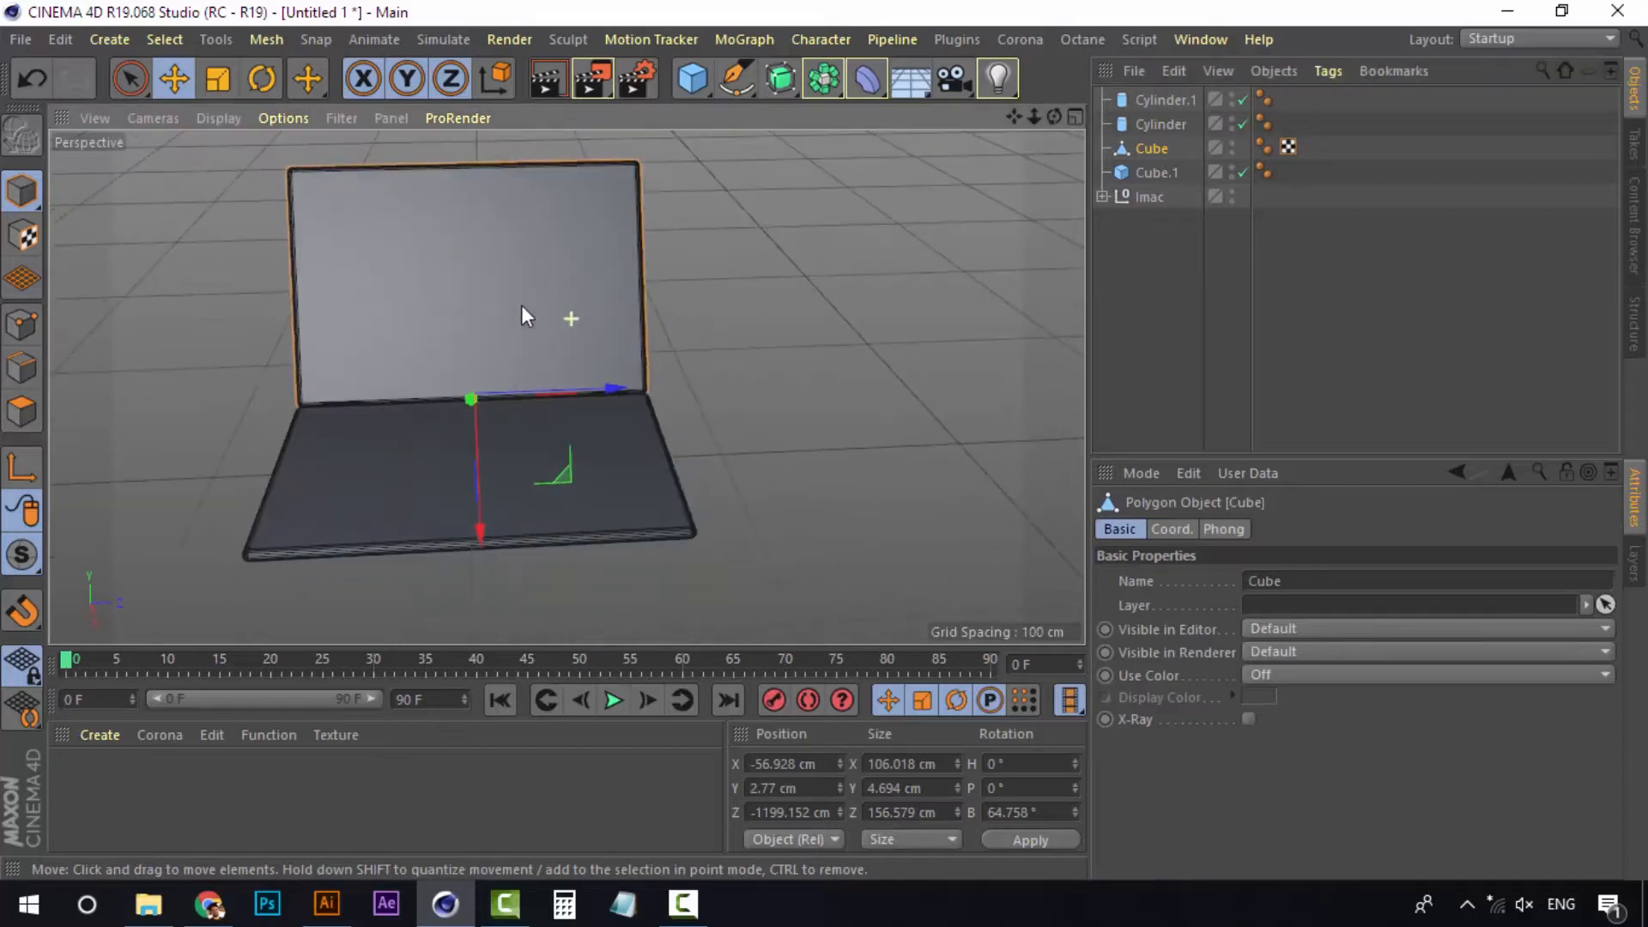
click(22, 413)
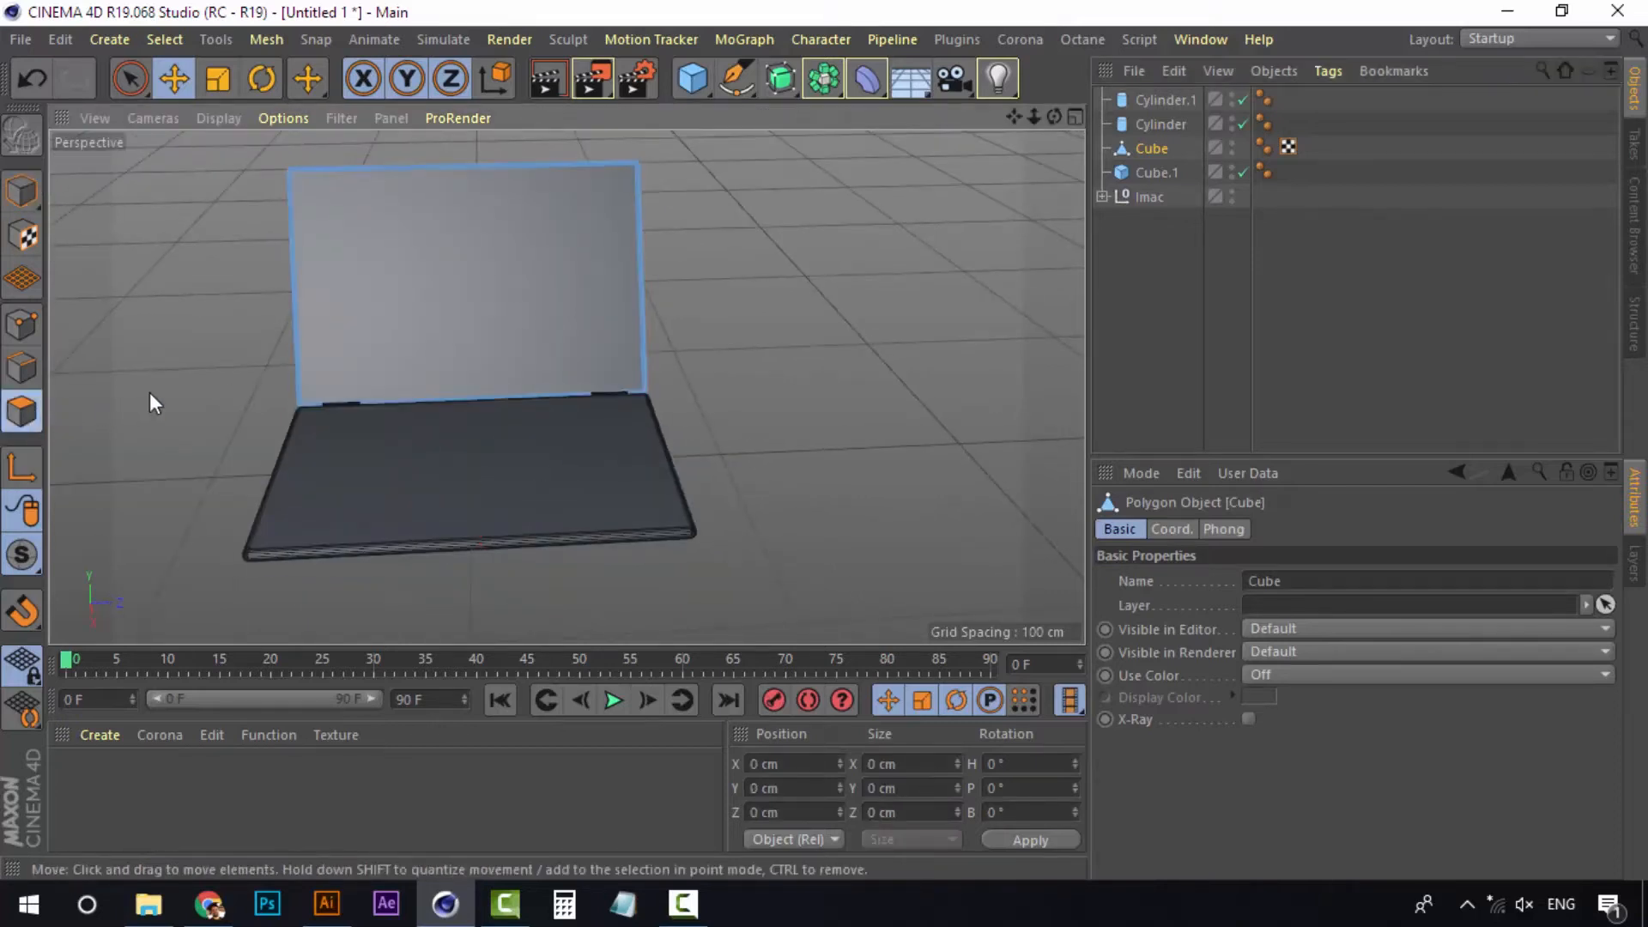
click(476, 266)
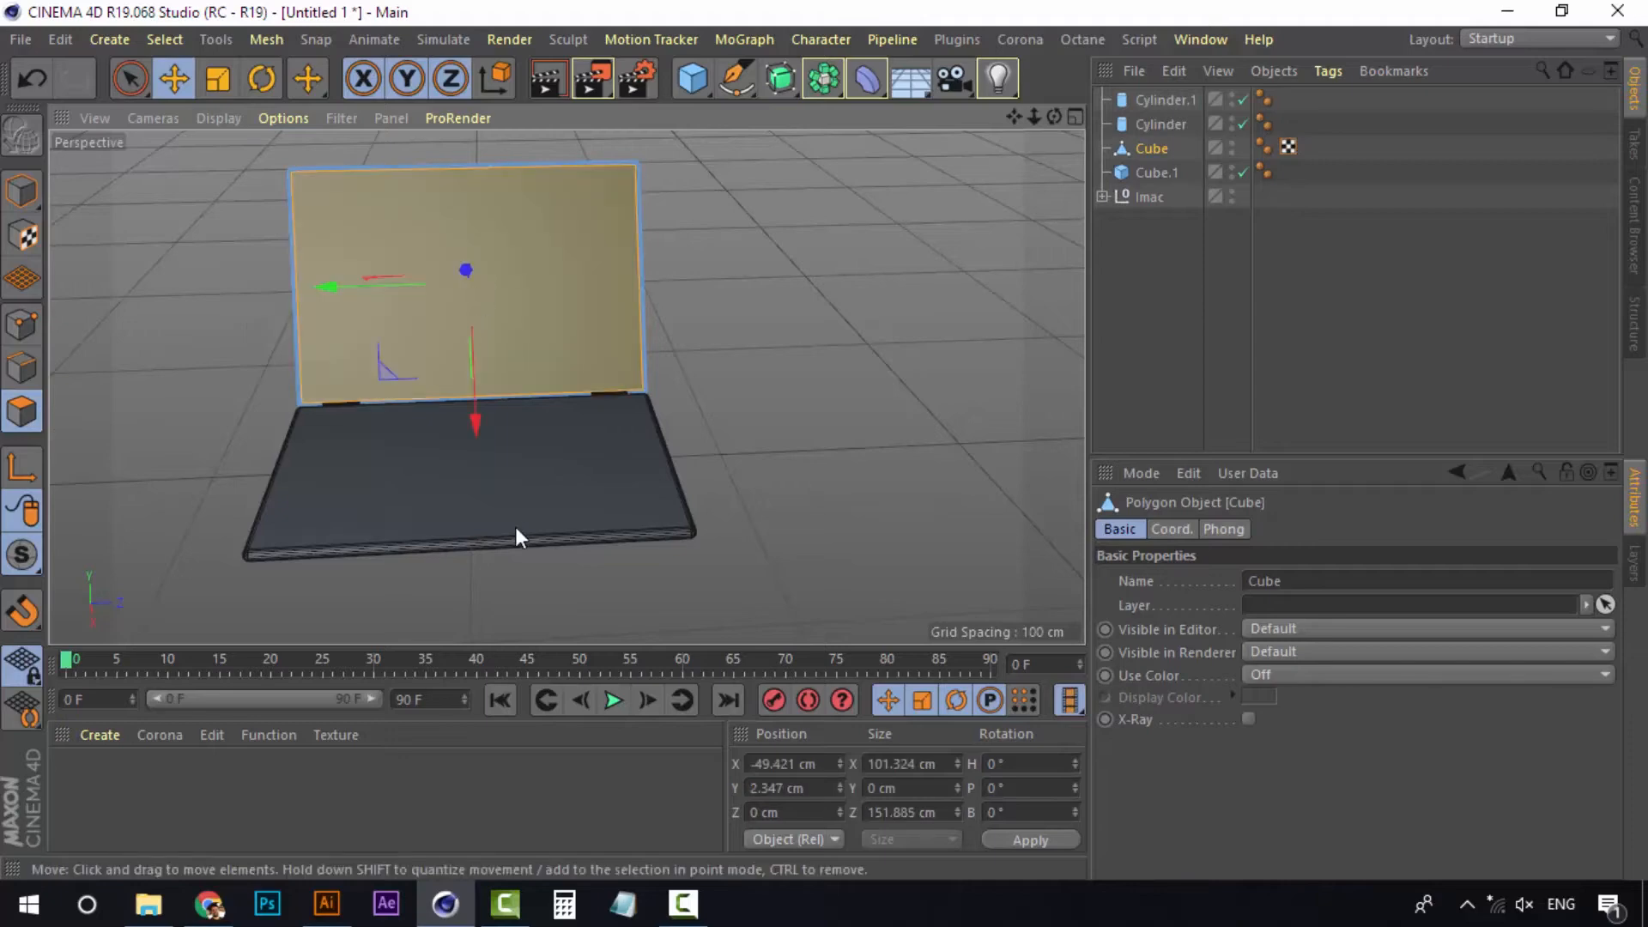
Switch to the Model layout and apply Extrude Inner to the lid's selected face with a 9.8 cm offset
click(1516, 38)
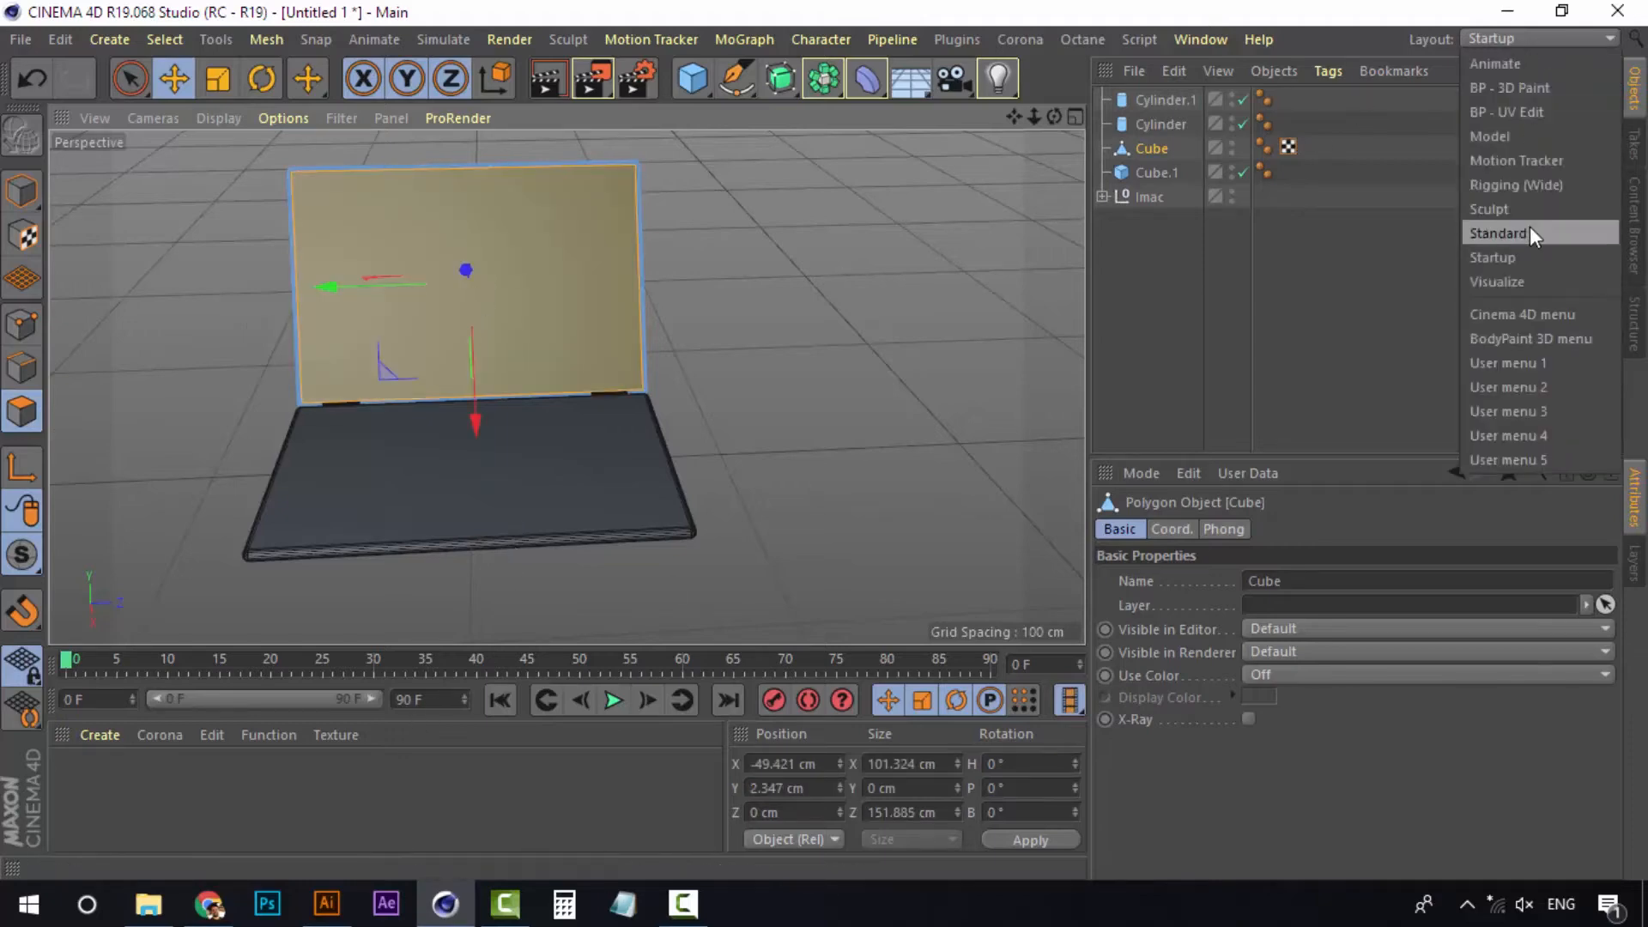
click(1517, 137)
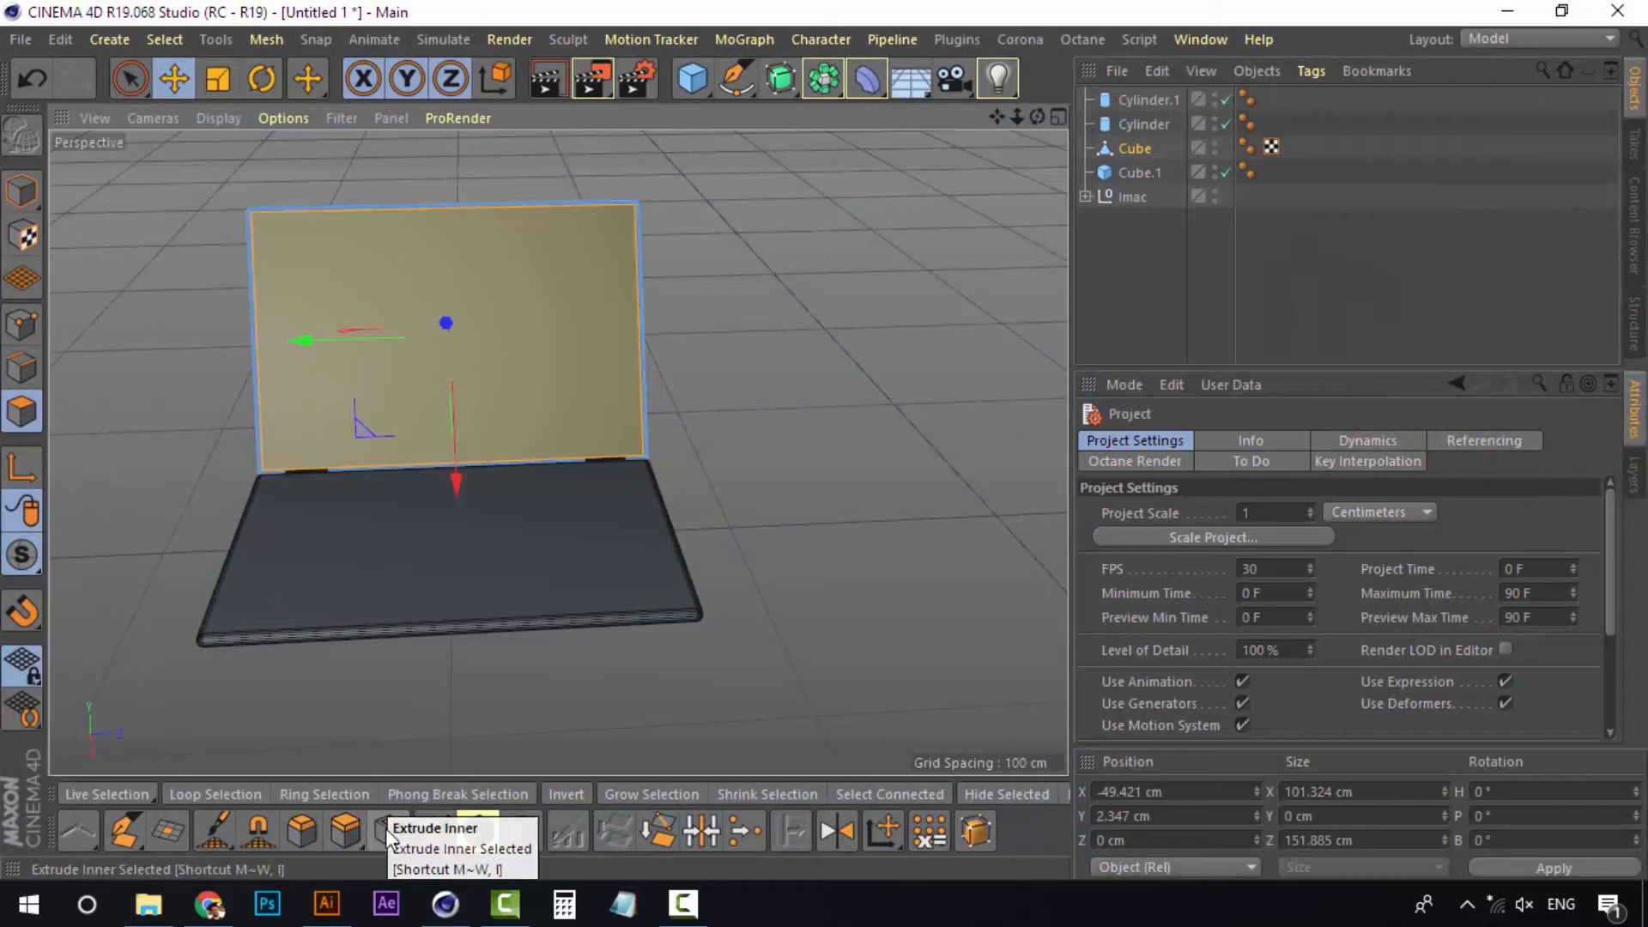
click(389, 830)
drag(560, 286, 633, 289)
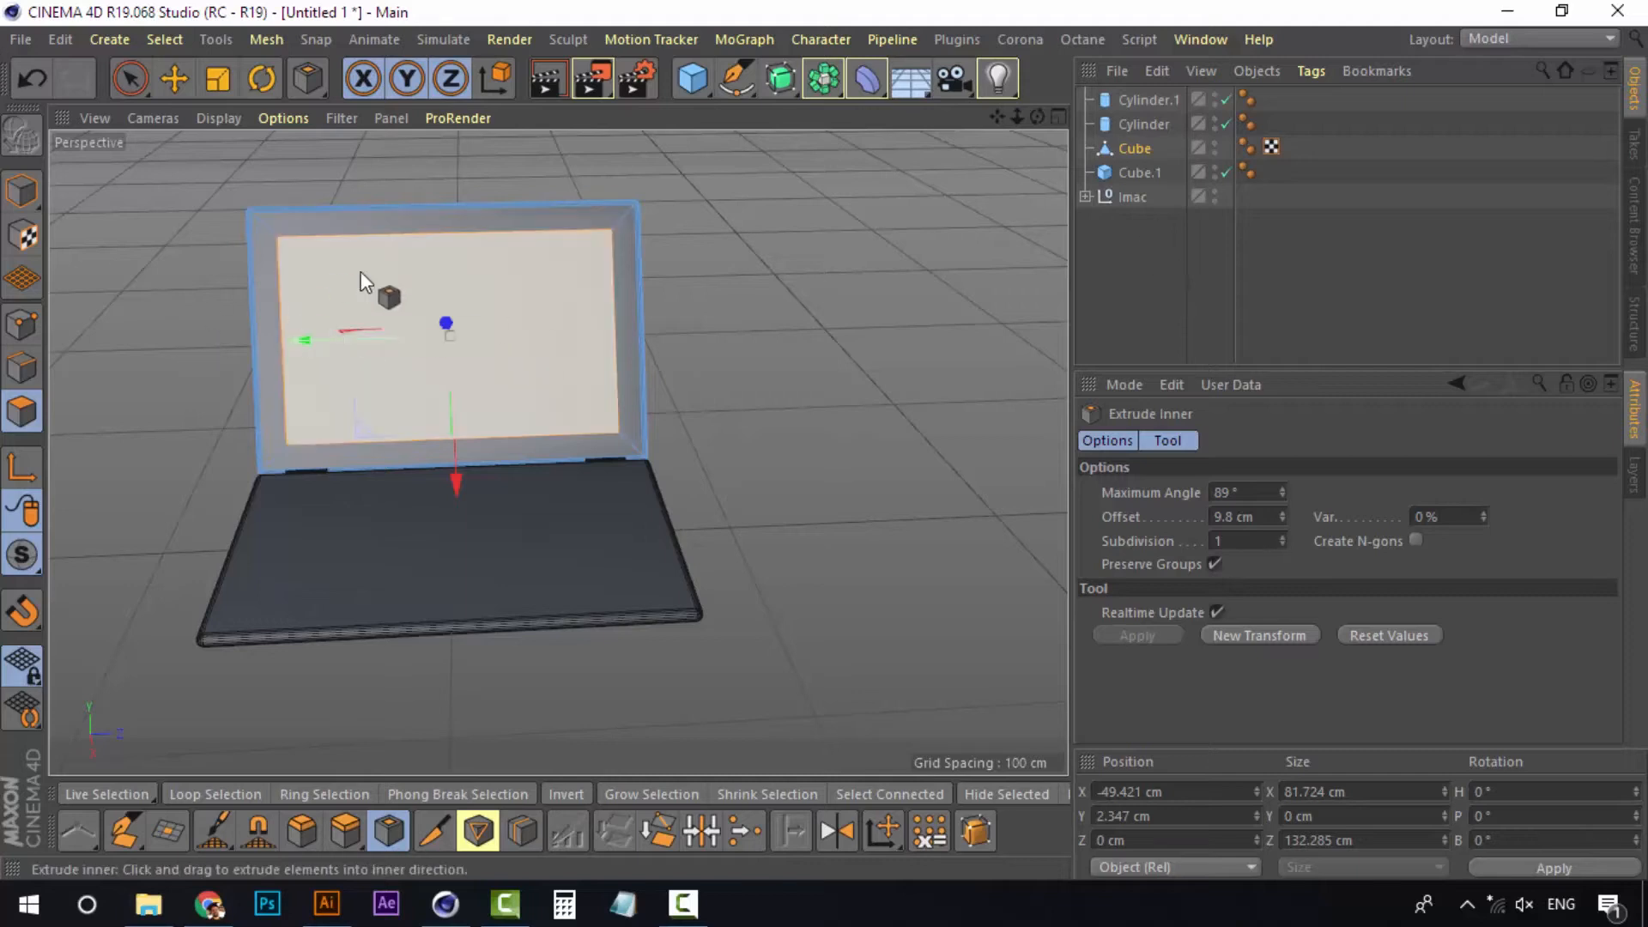
Store the lid's inset polygon as a selection tag named Screen, then deselect the lid
click(163, 38)
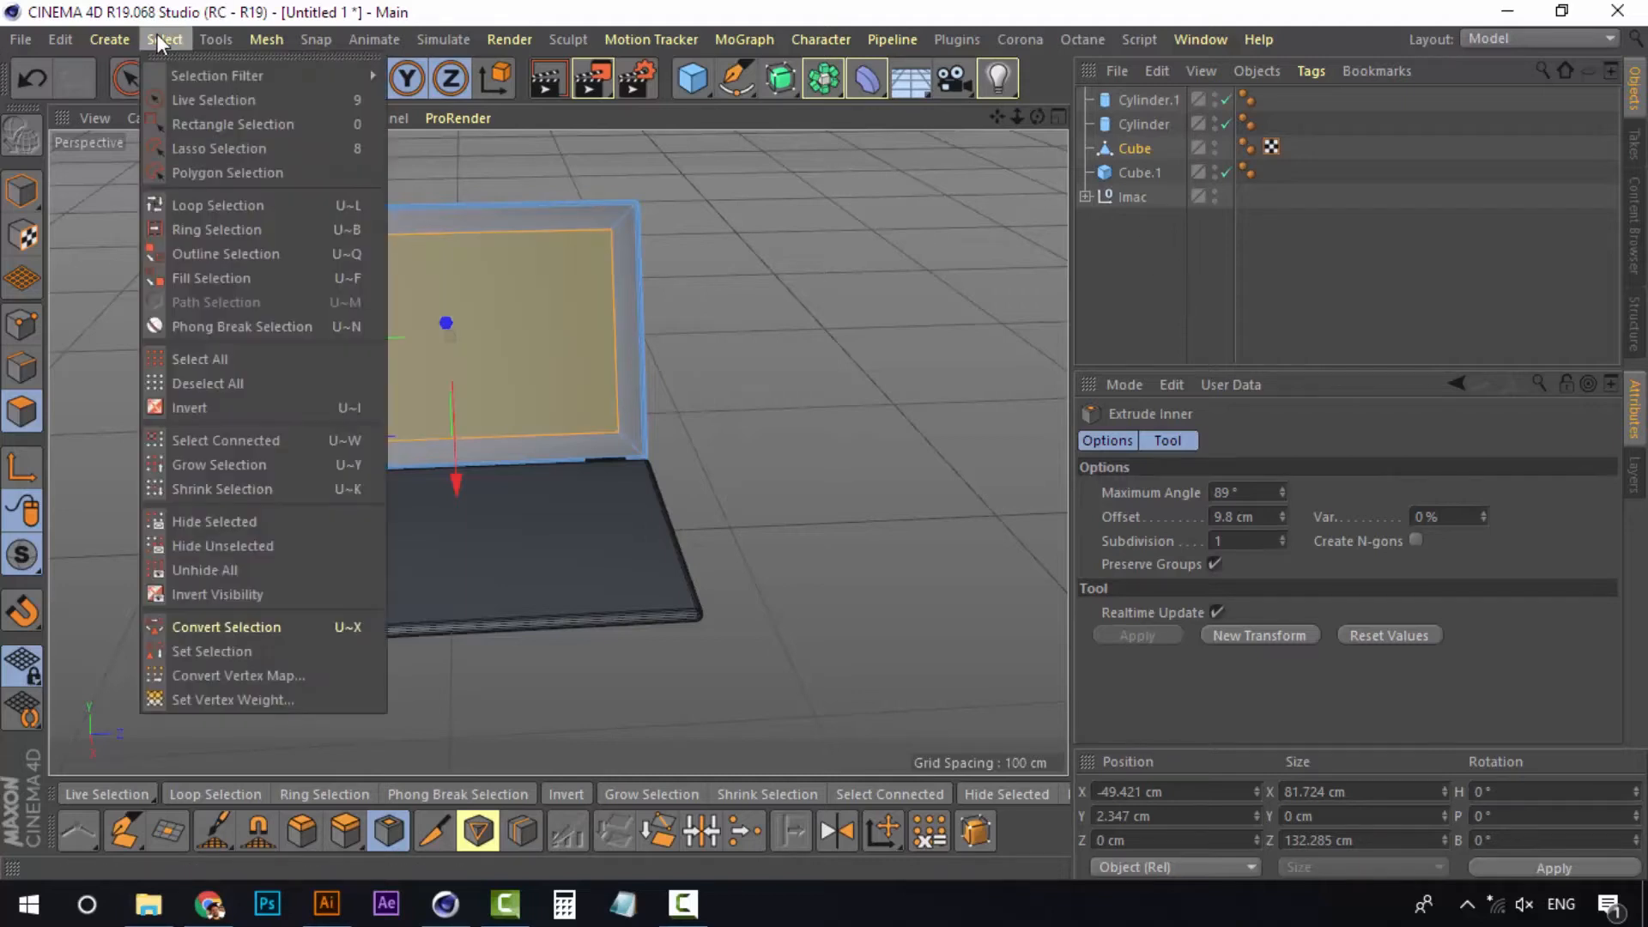
click(224, 649)
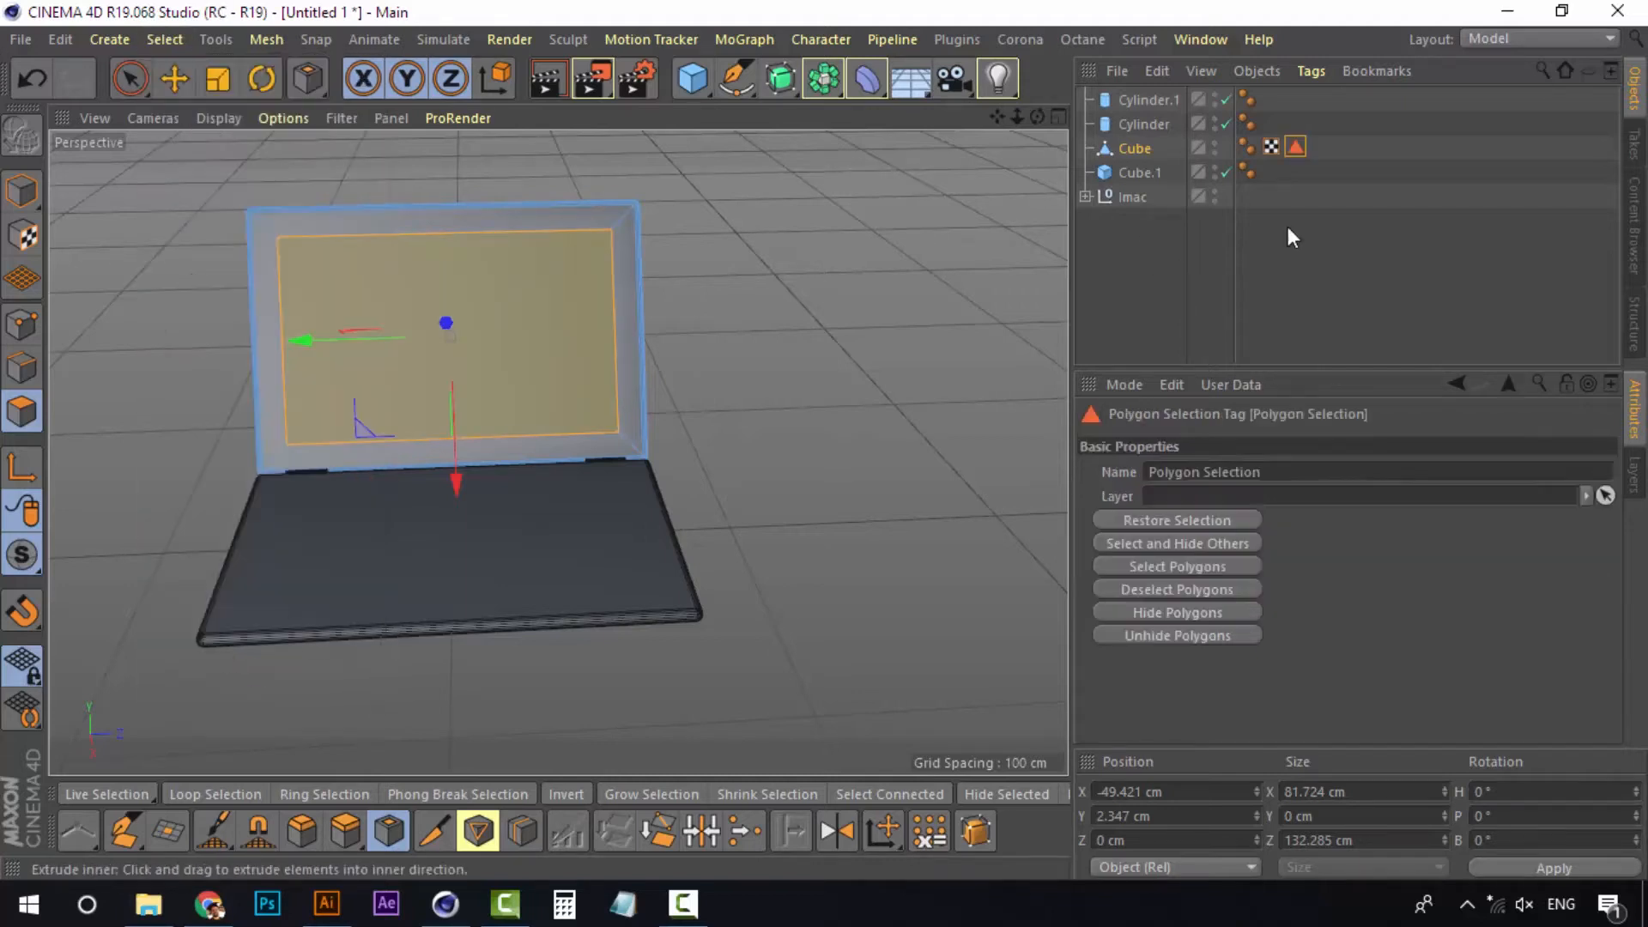
click(1265, 471)
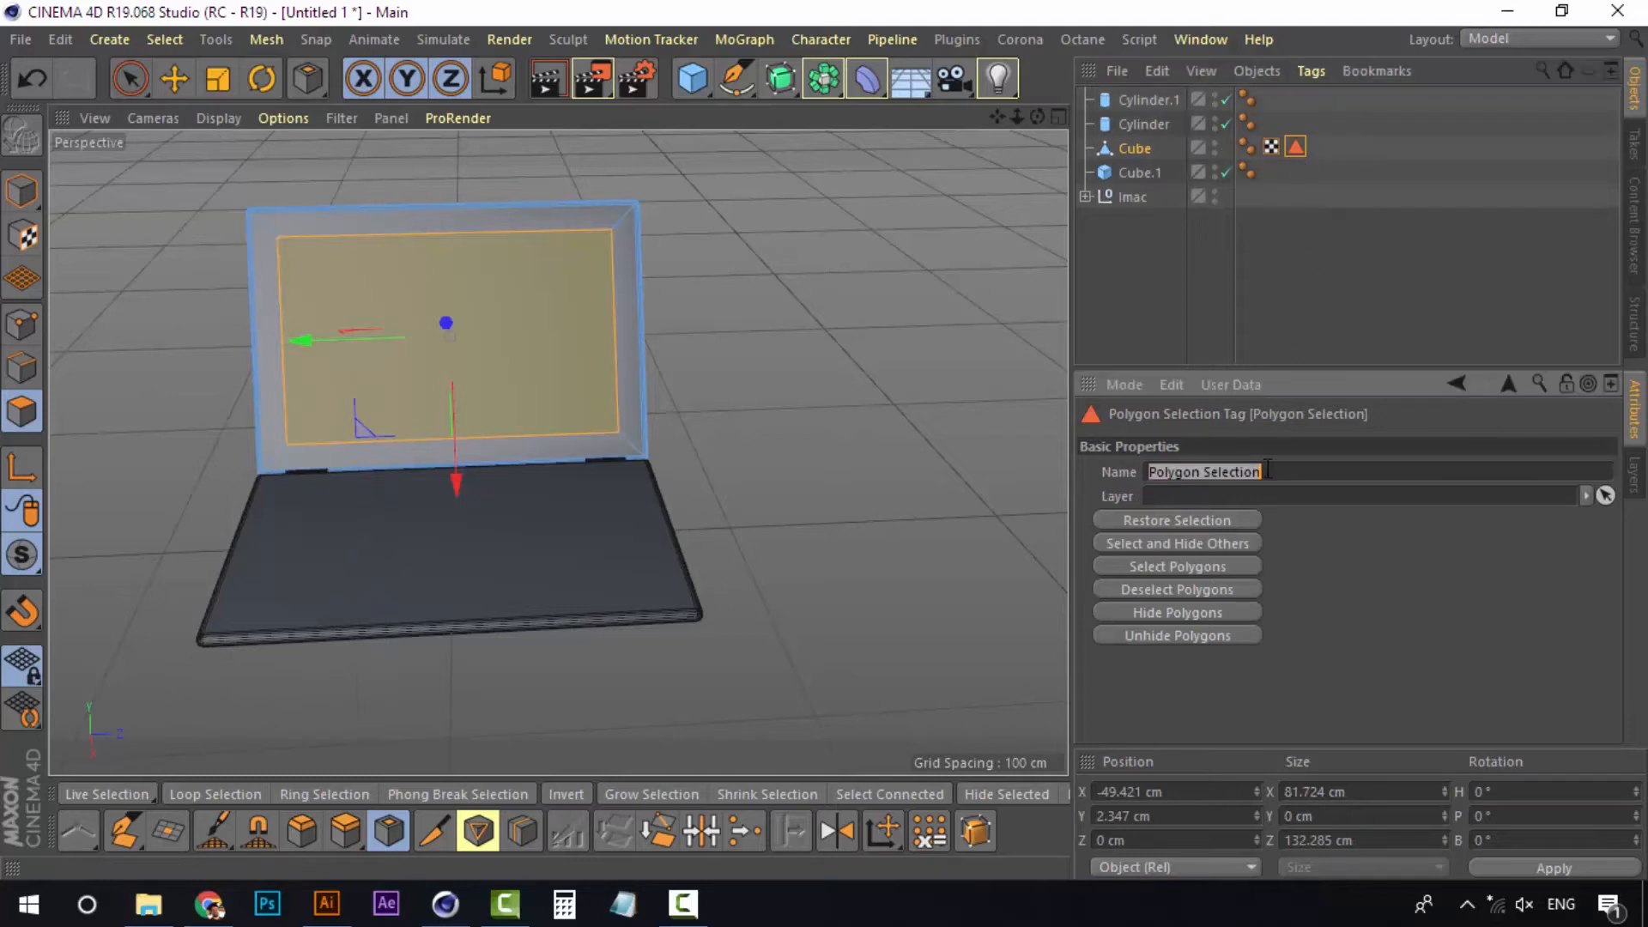
text(Screen)
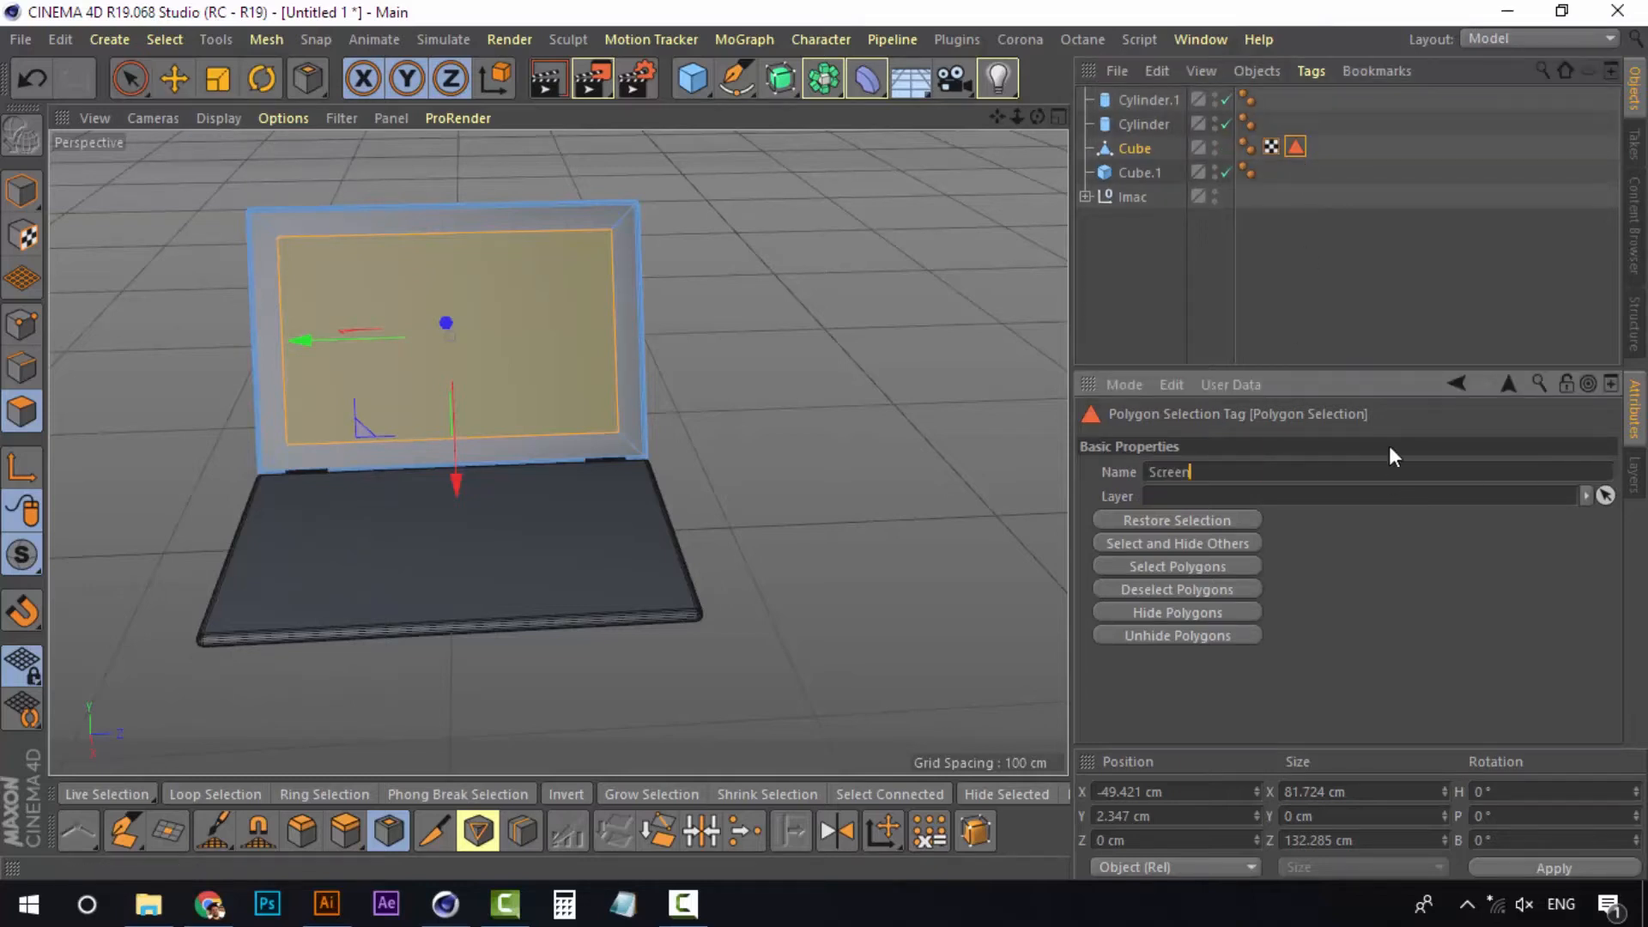
click(1276, 311)
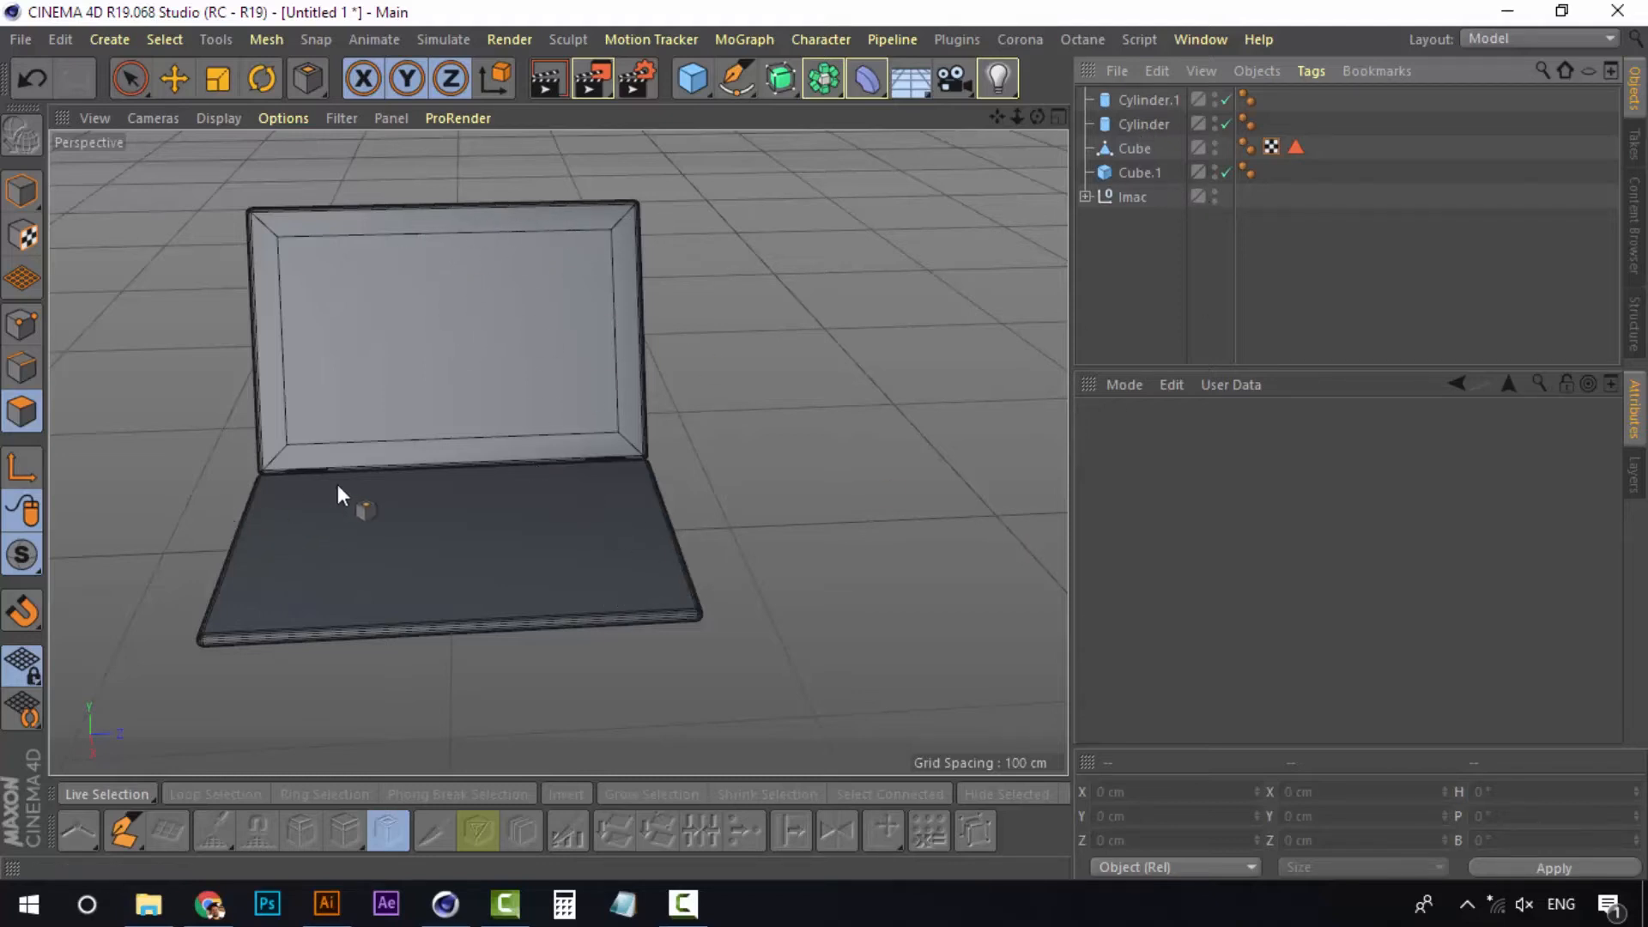
Convert the laptop base, Cube.1, into an editable polygon object
alt+middle_drag(337, 484, 523, 455)
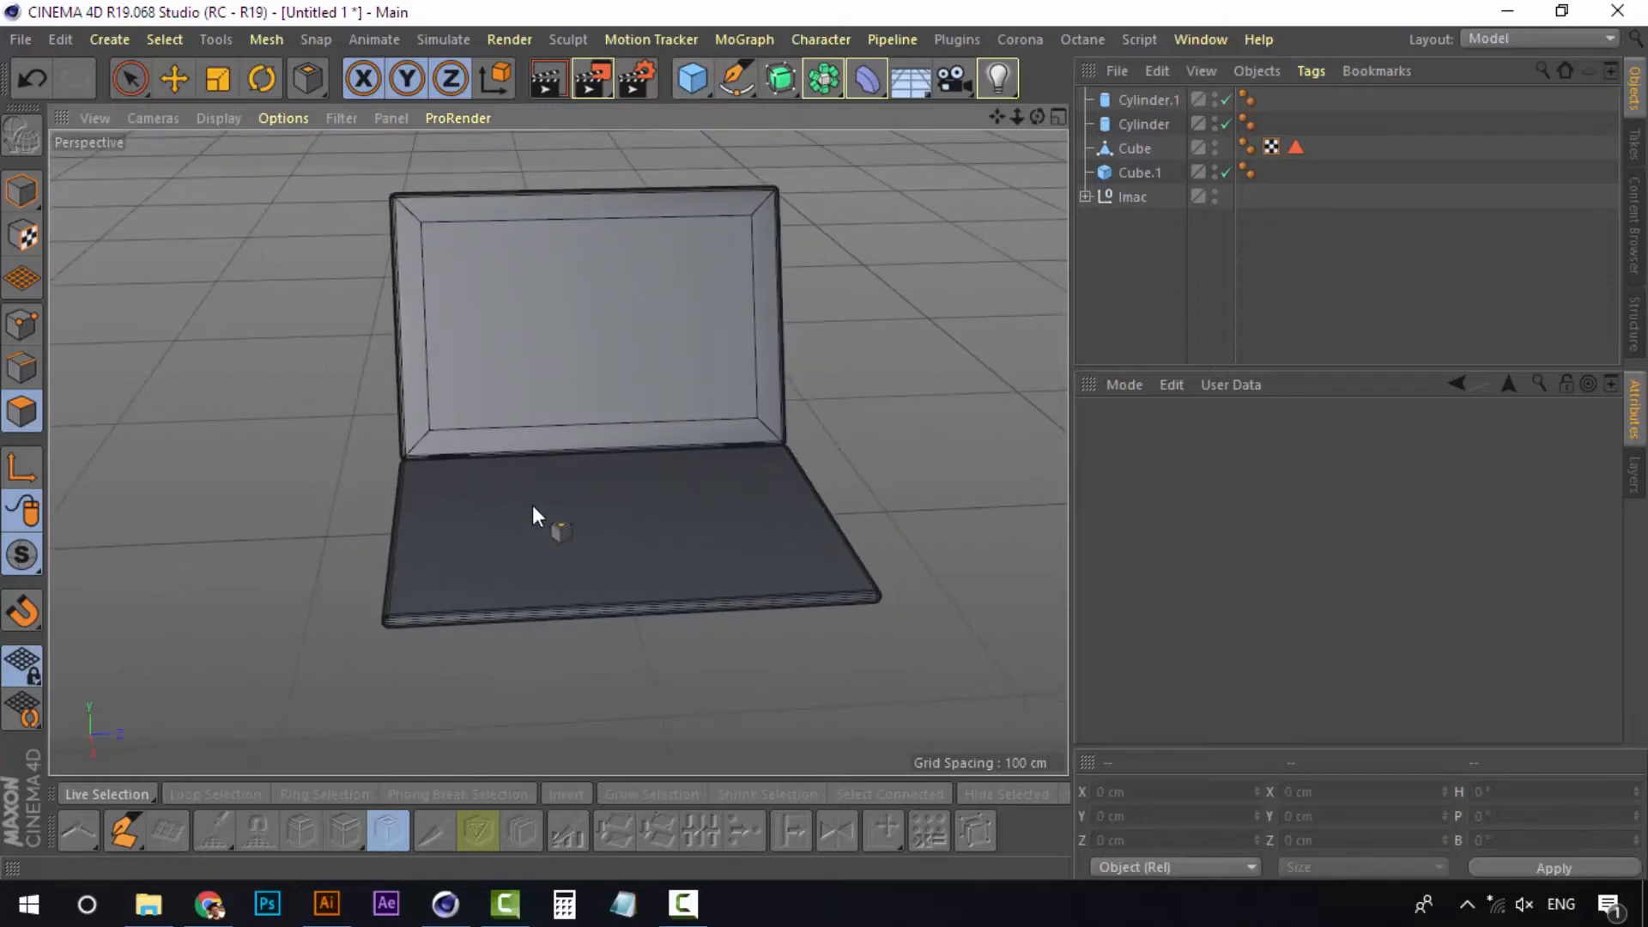
drag(532, 513, 616, 450)
scroll(622, 538, up, 3)
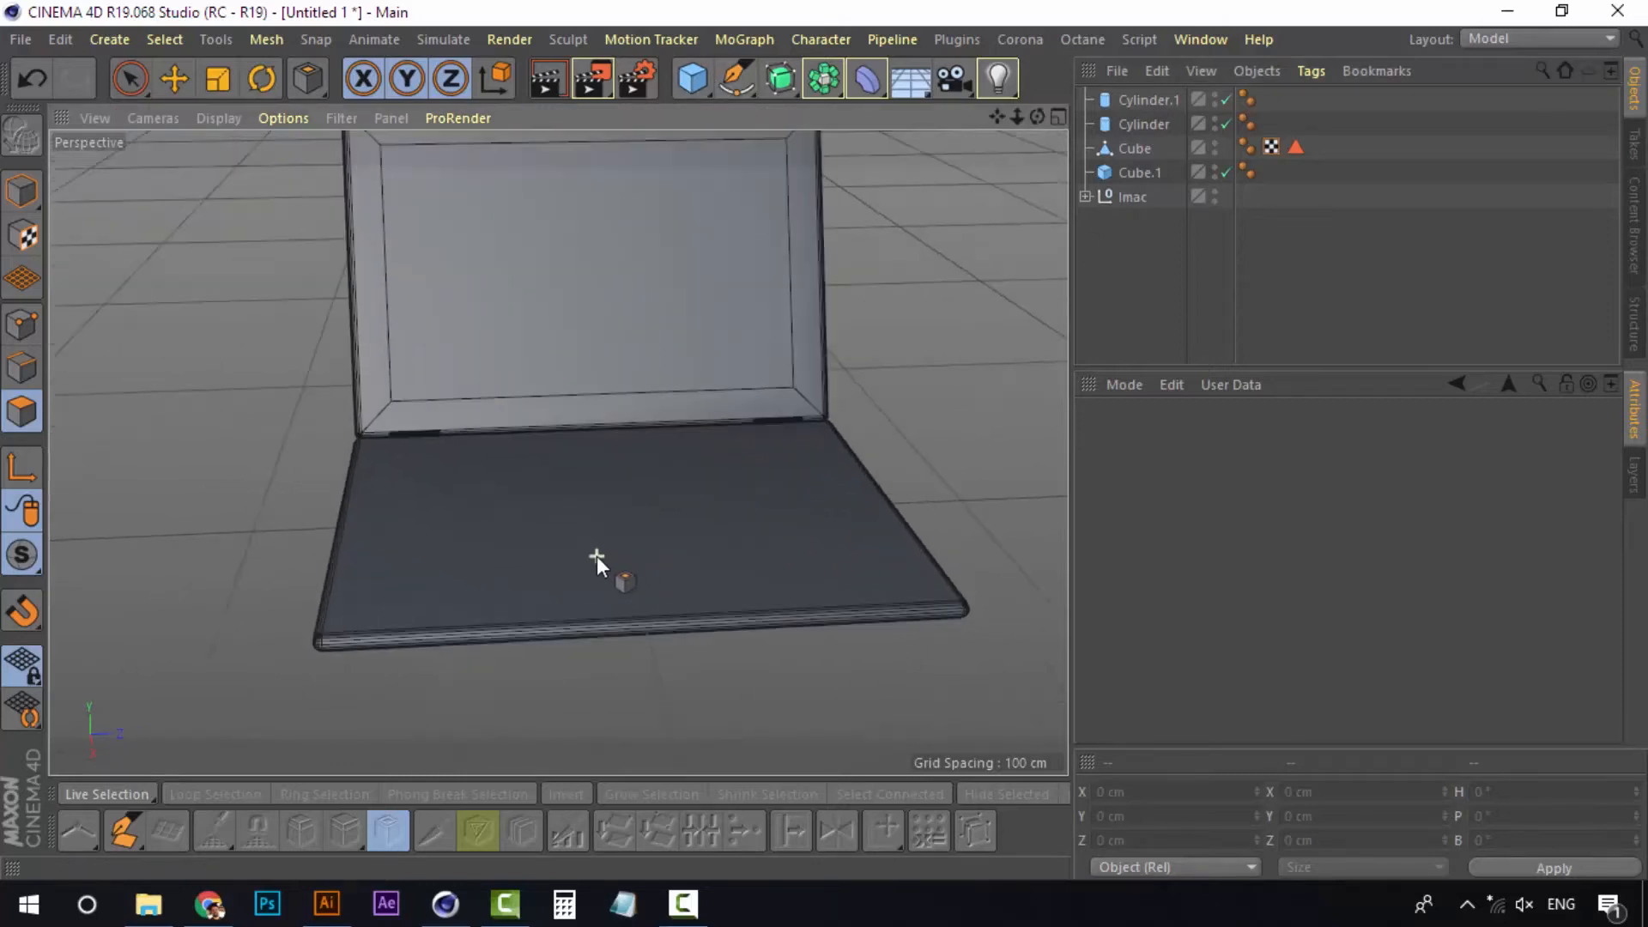
scroll(600, 537, up, 2)
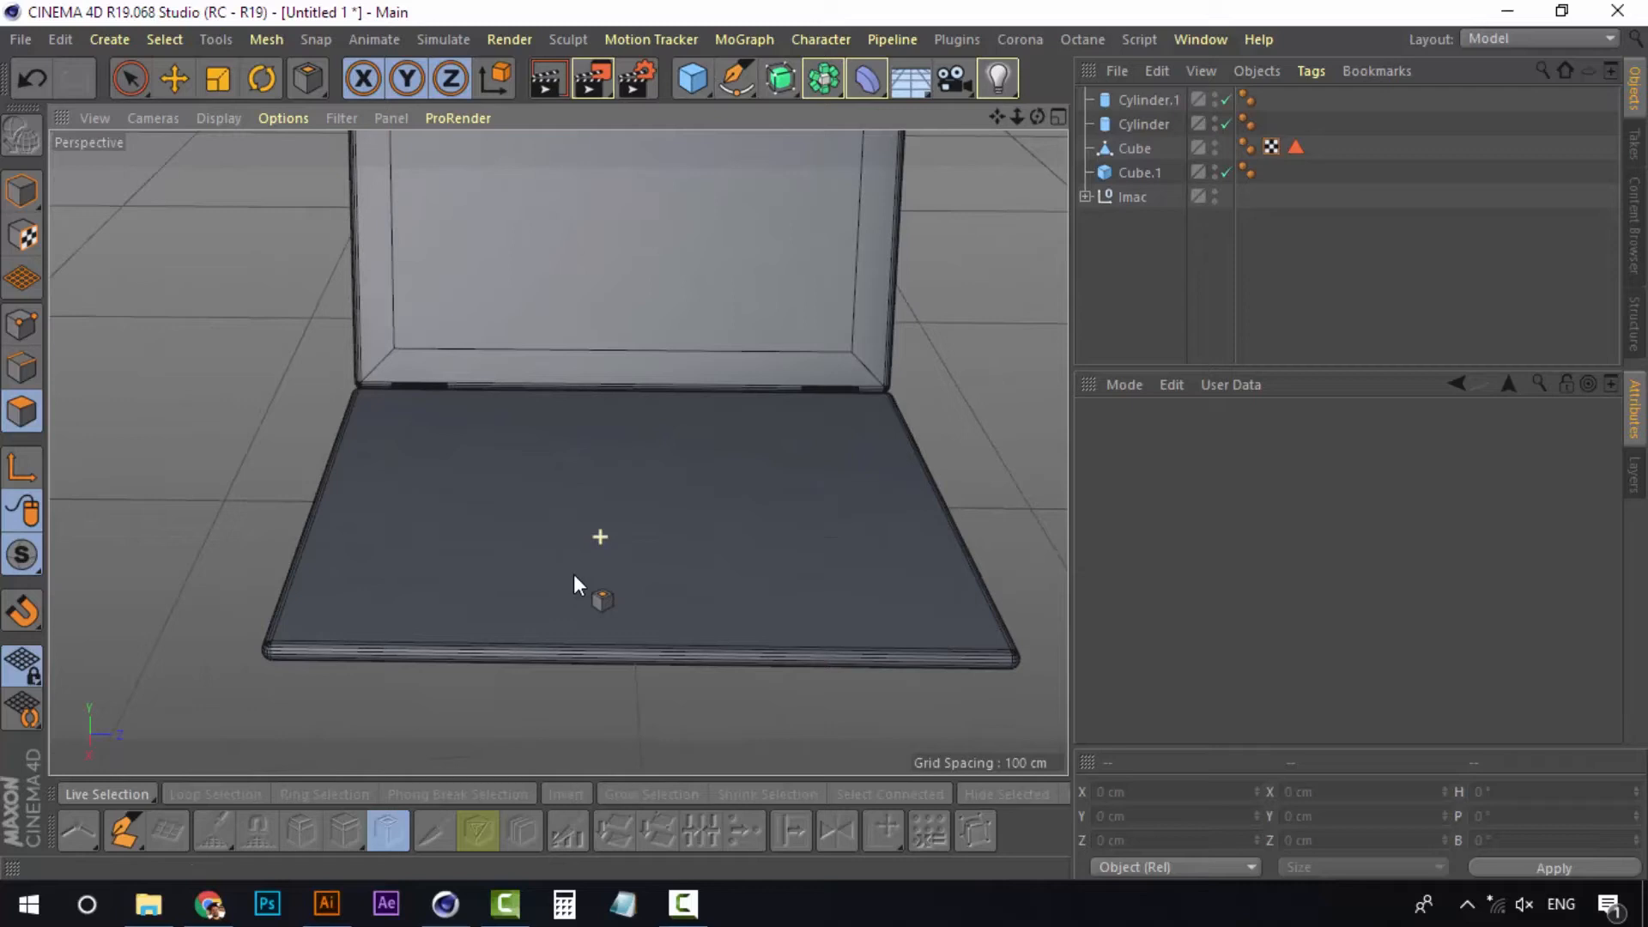
alt+drag(574, 584, 634, 599)
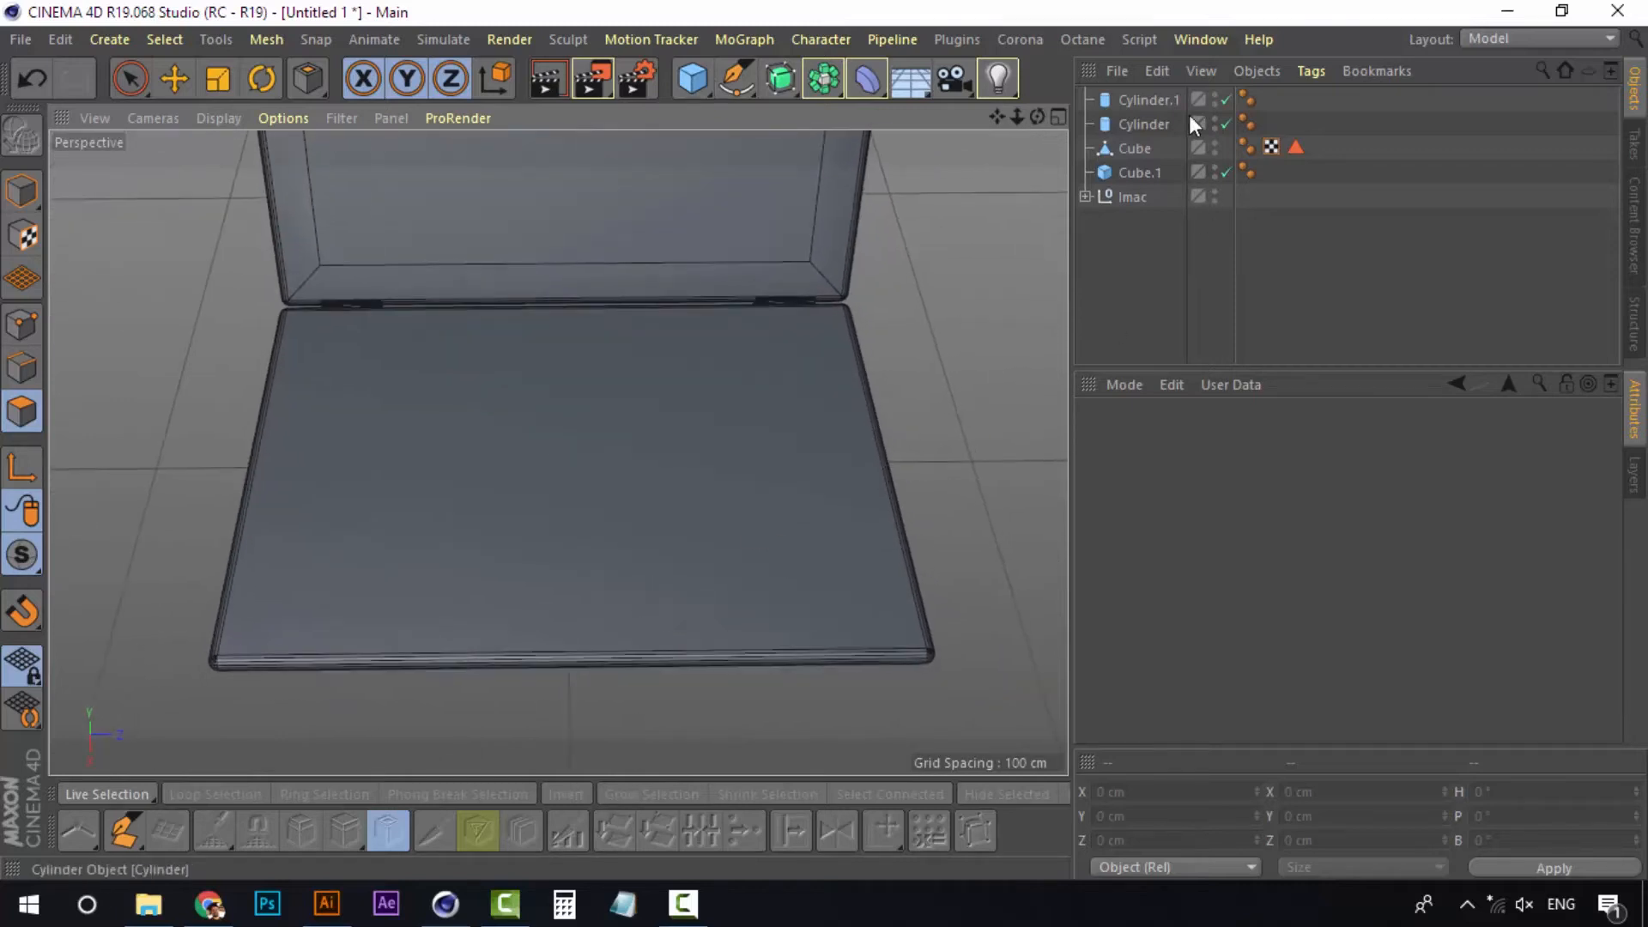
click(1159, 123)
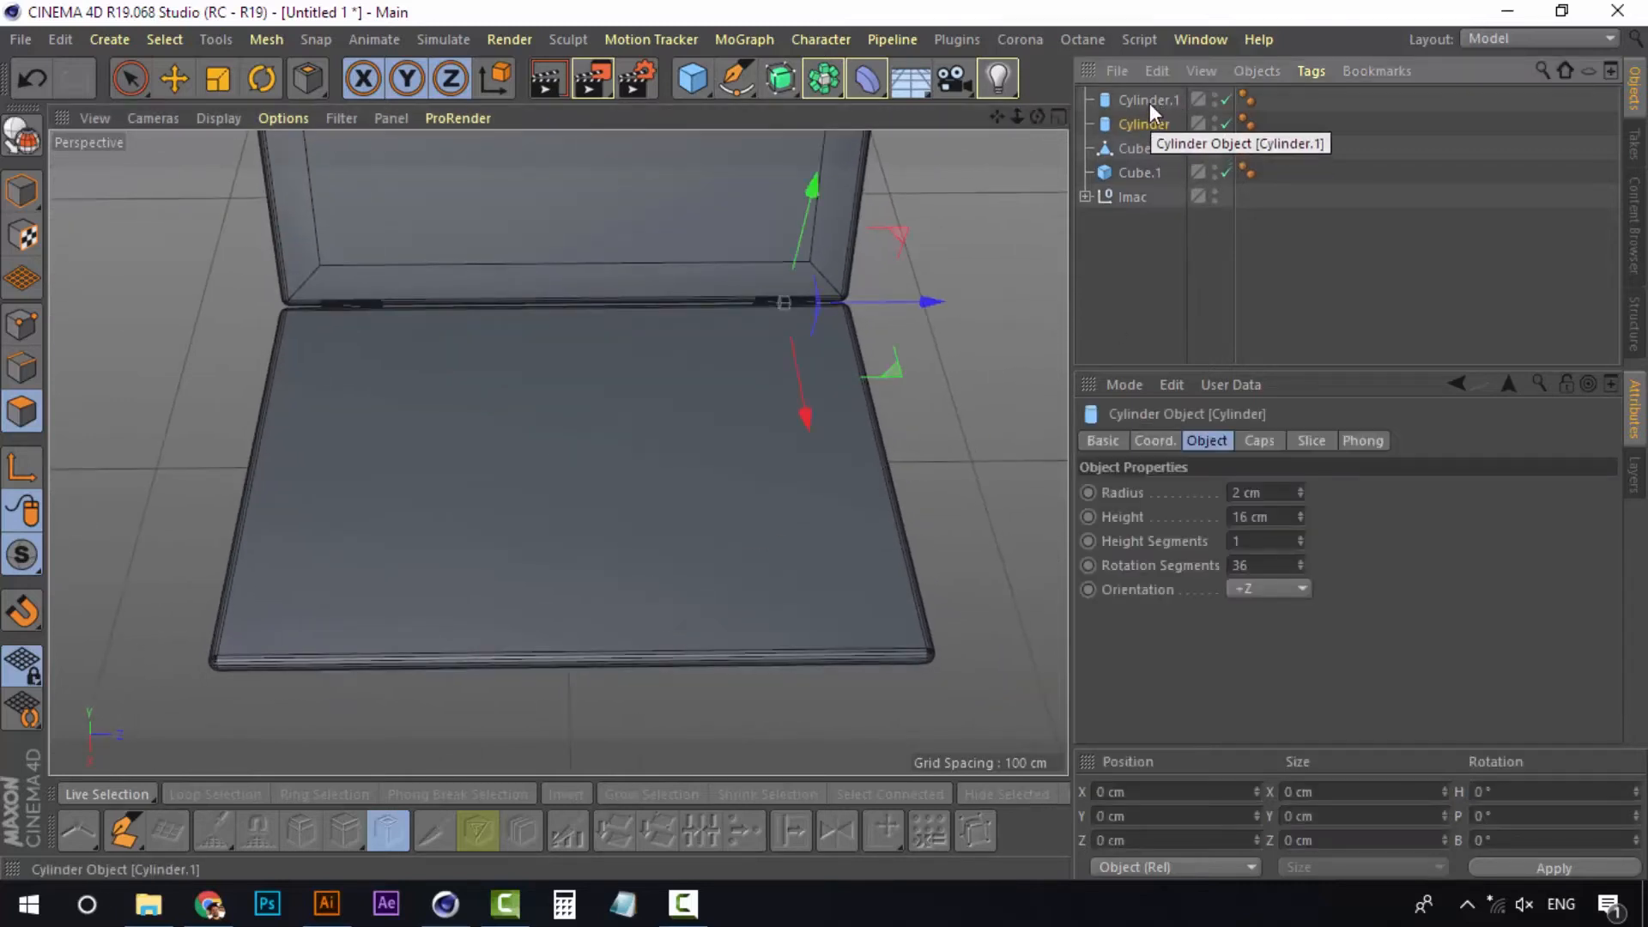
click(1142, 173)
alt+drag(719, 491, 718, 546)
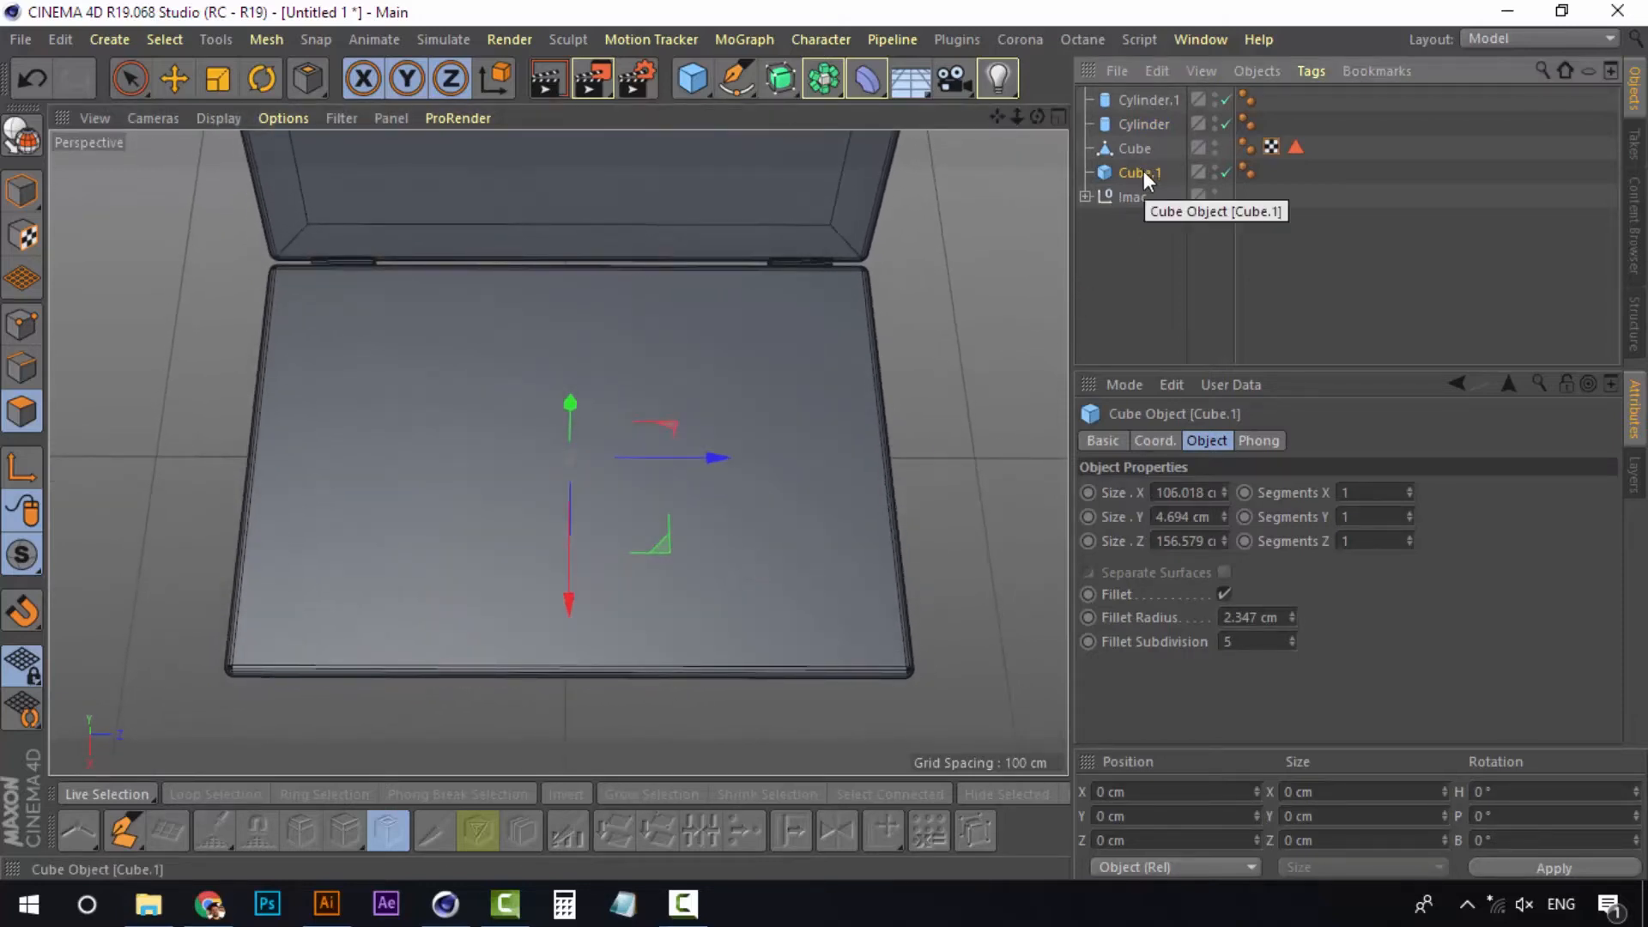
key(c)
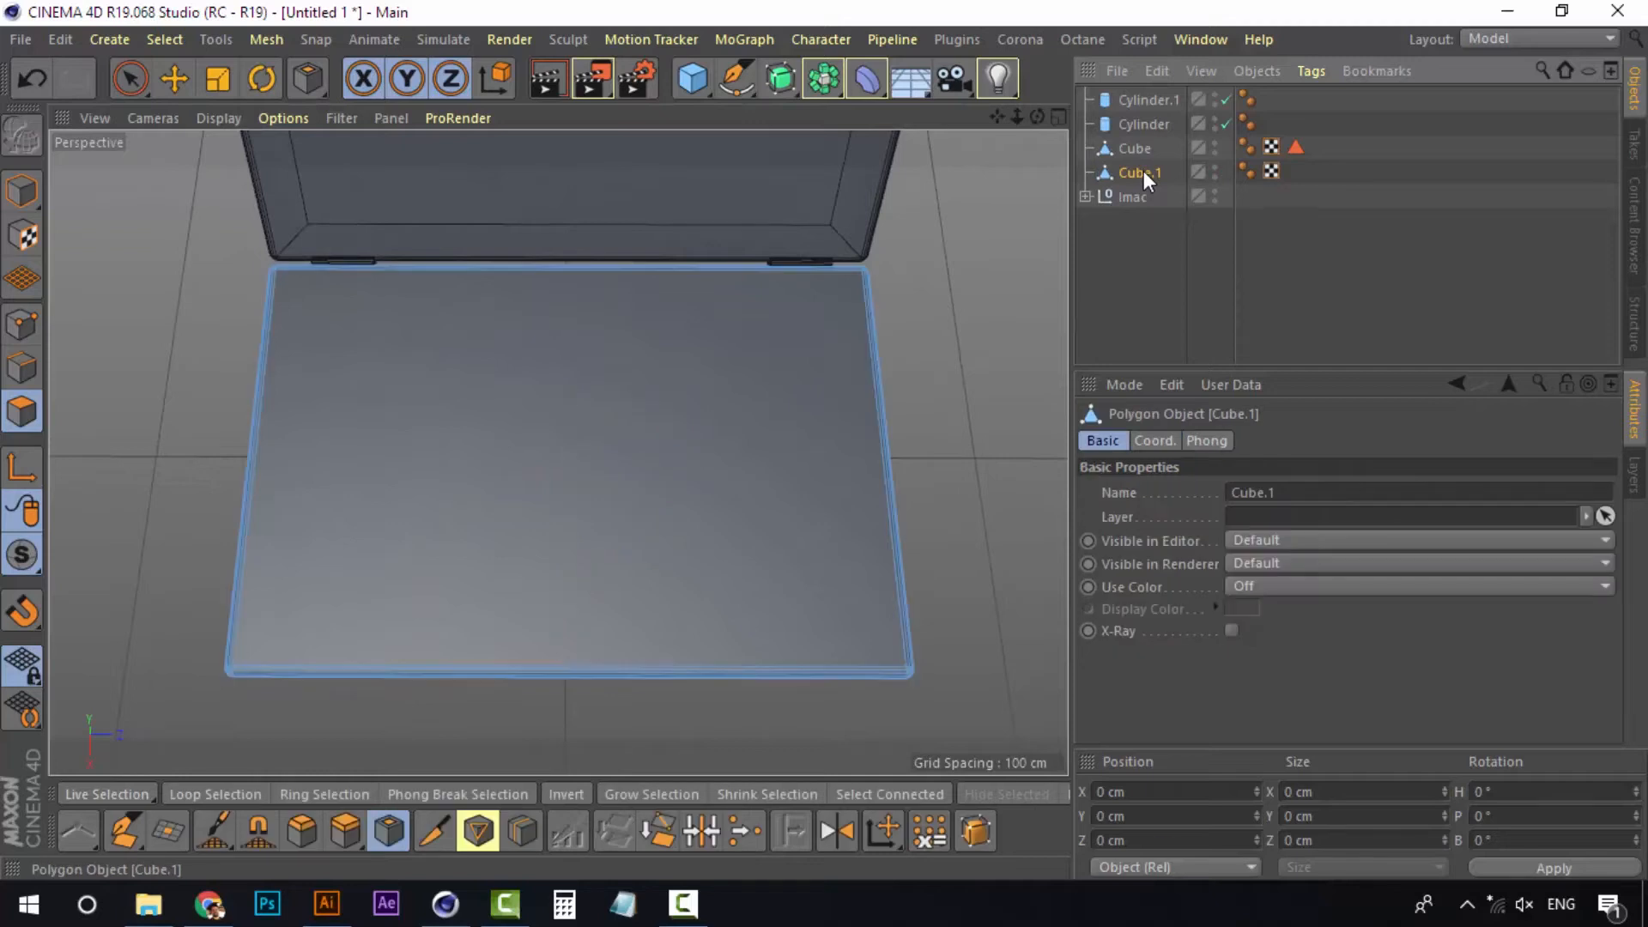
Loop-cut the laptop base twice across its width at about 37.8% and 43.6%, and twice across its depth at about 30.5% and 81.7%
click(526, 831)
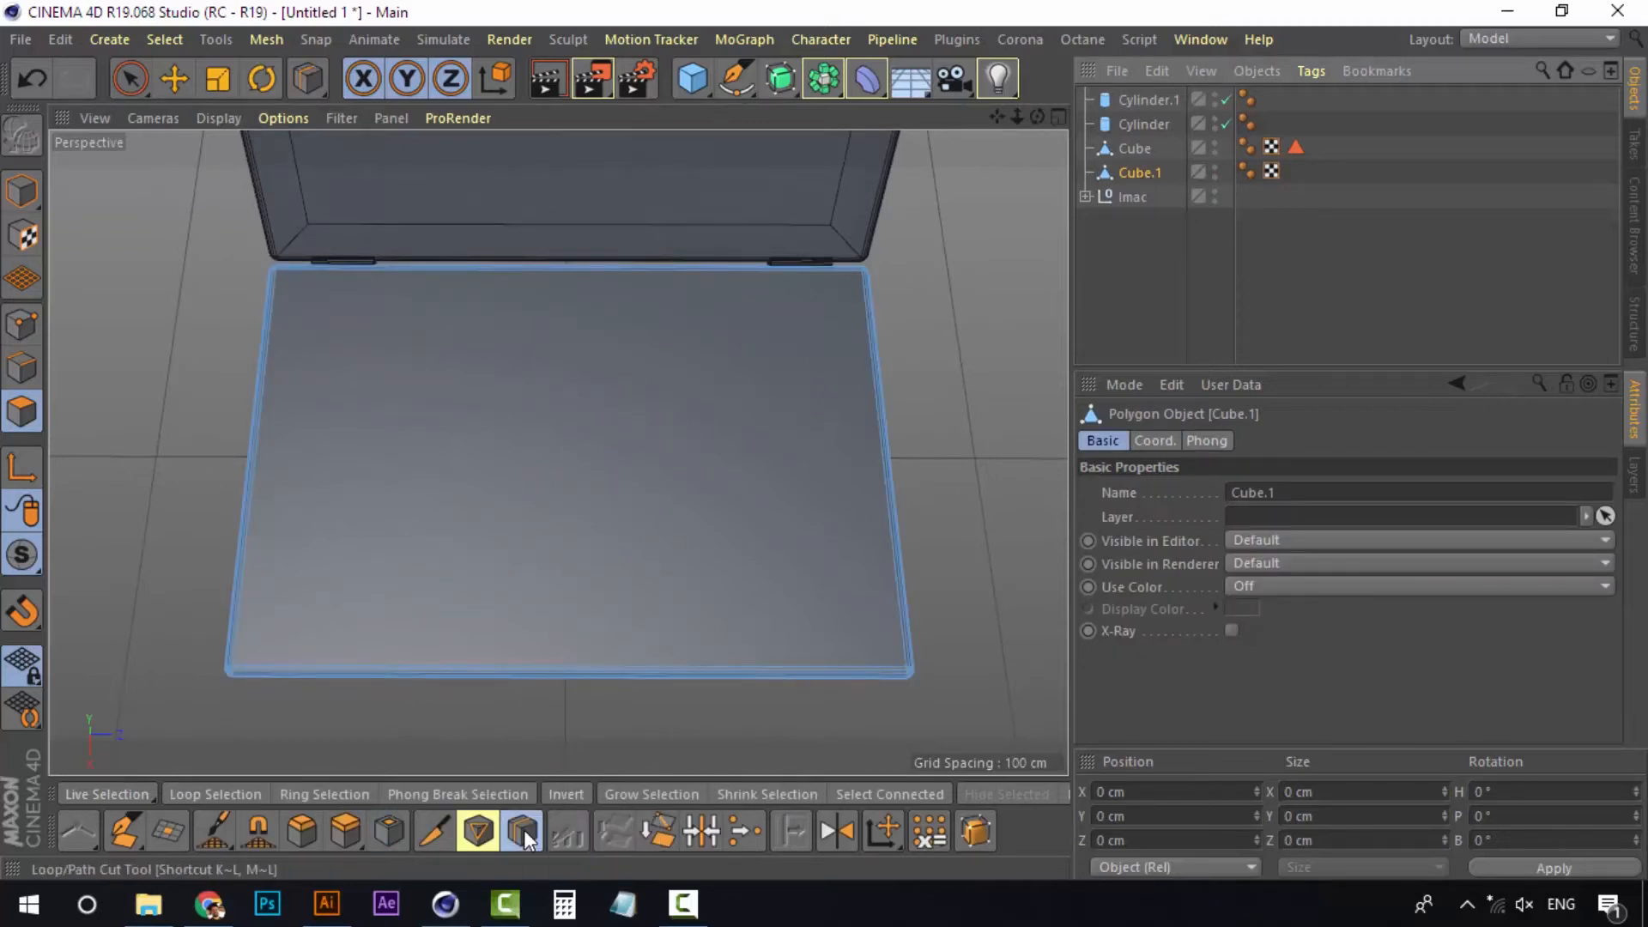
click(488, 662)
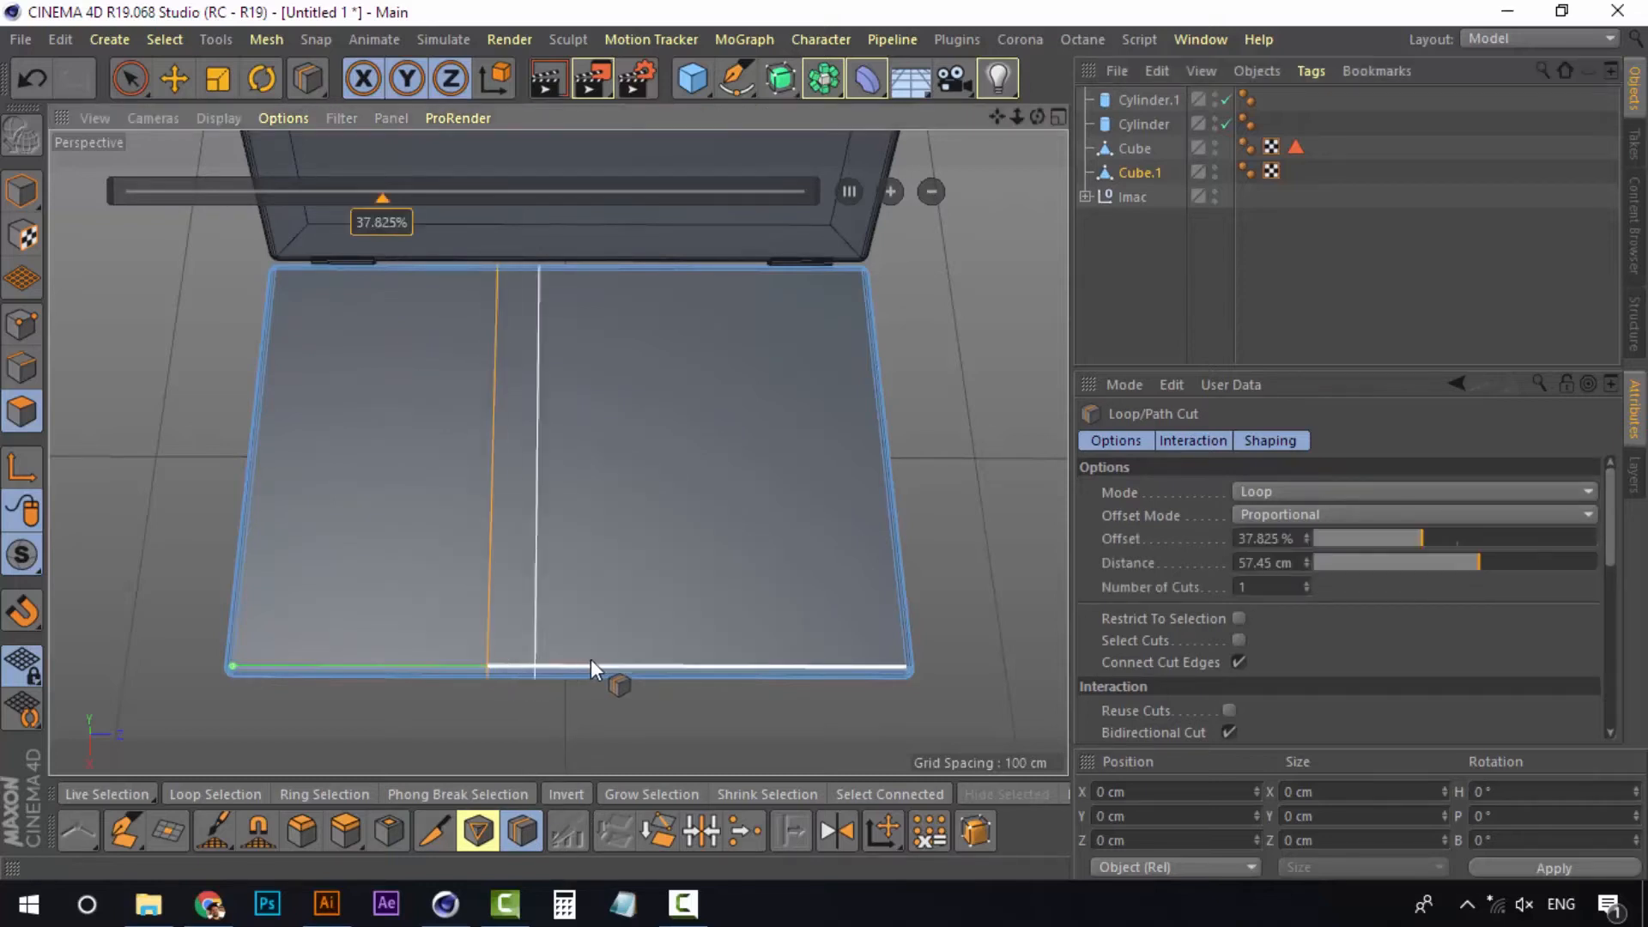
click(671, 658)
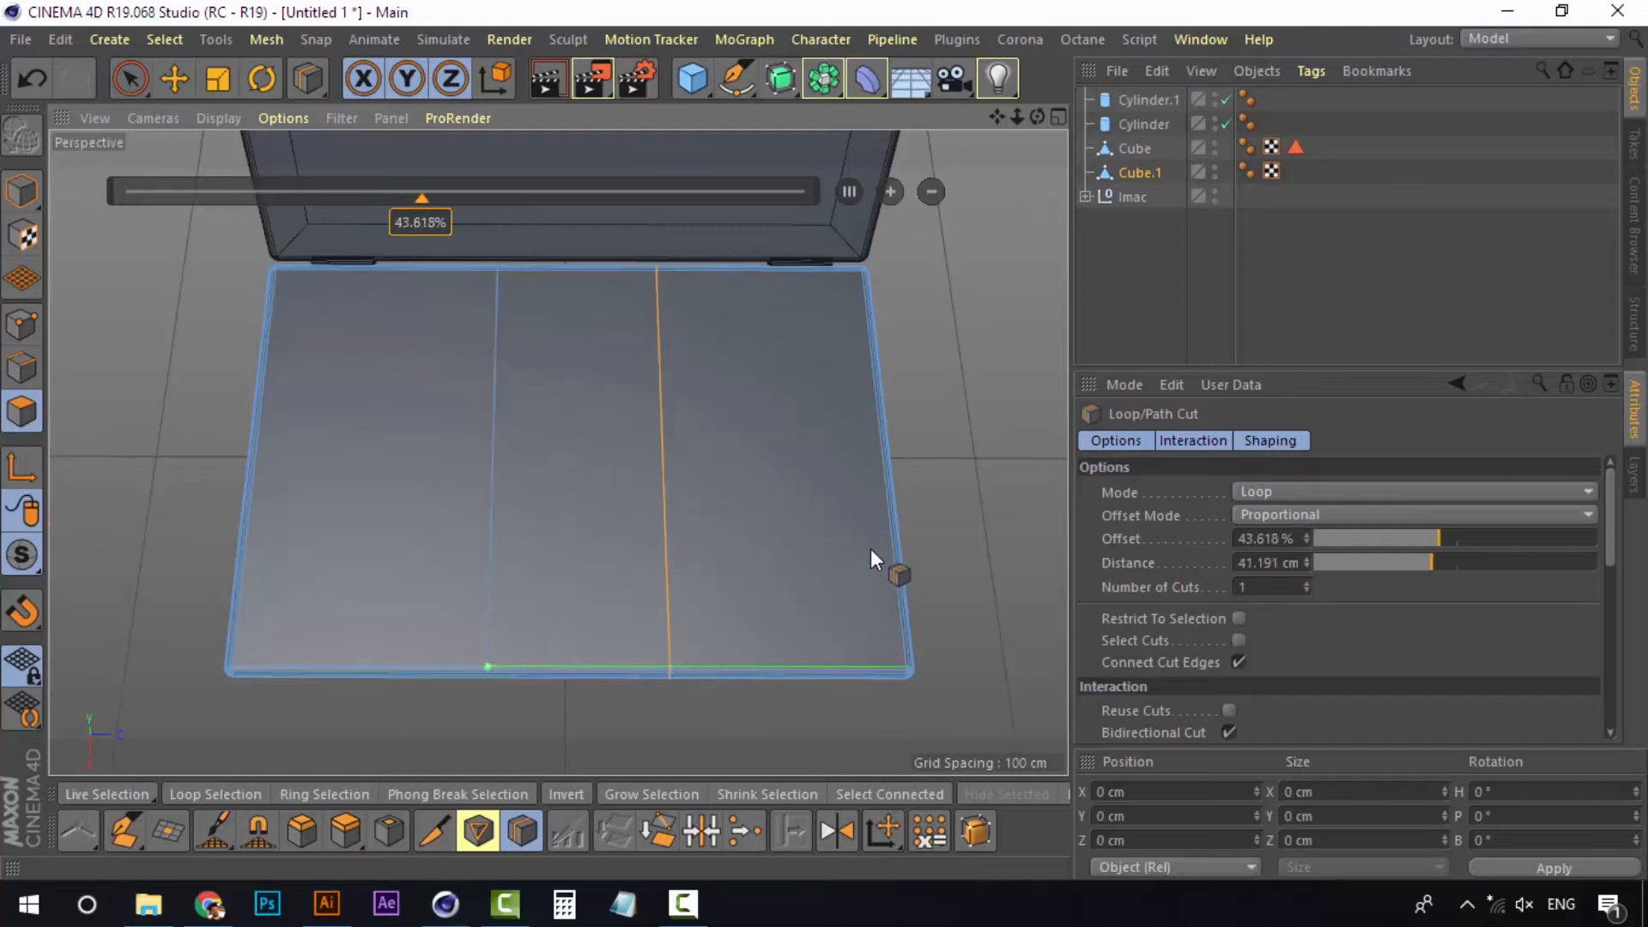
click(893, 536)
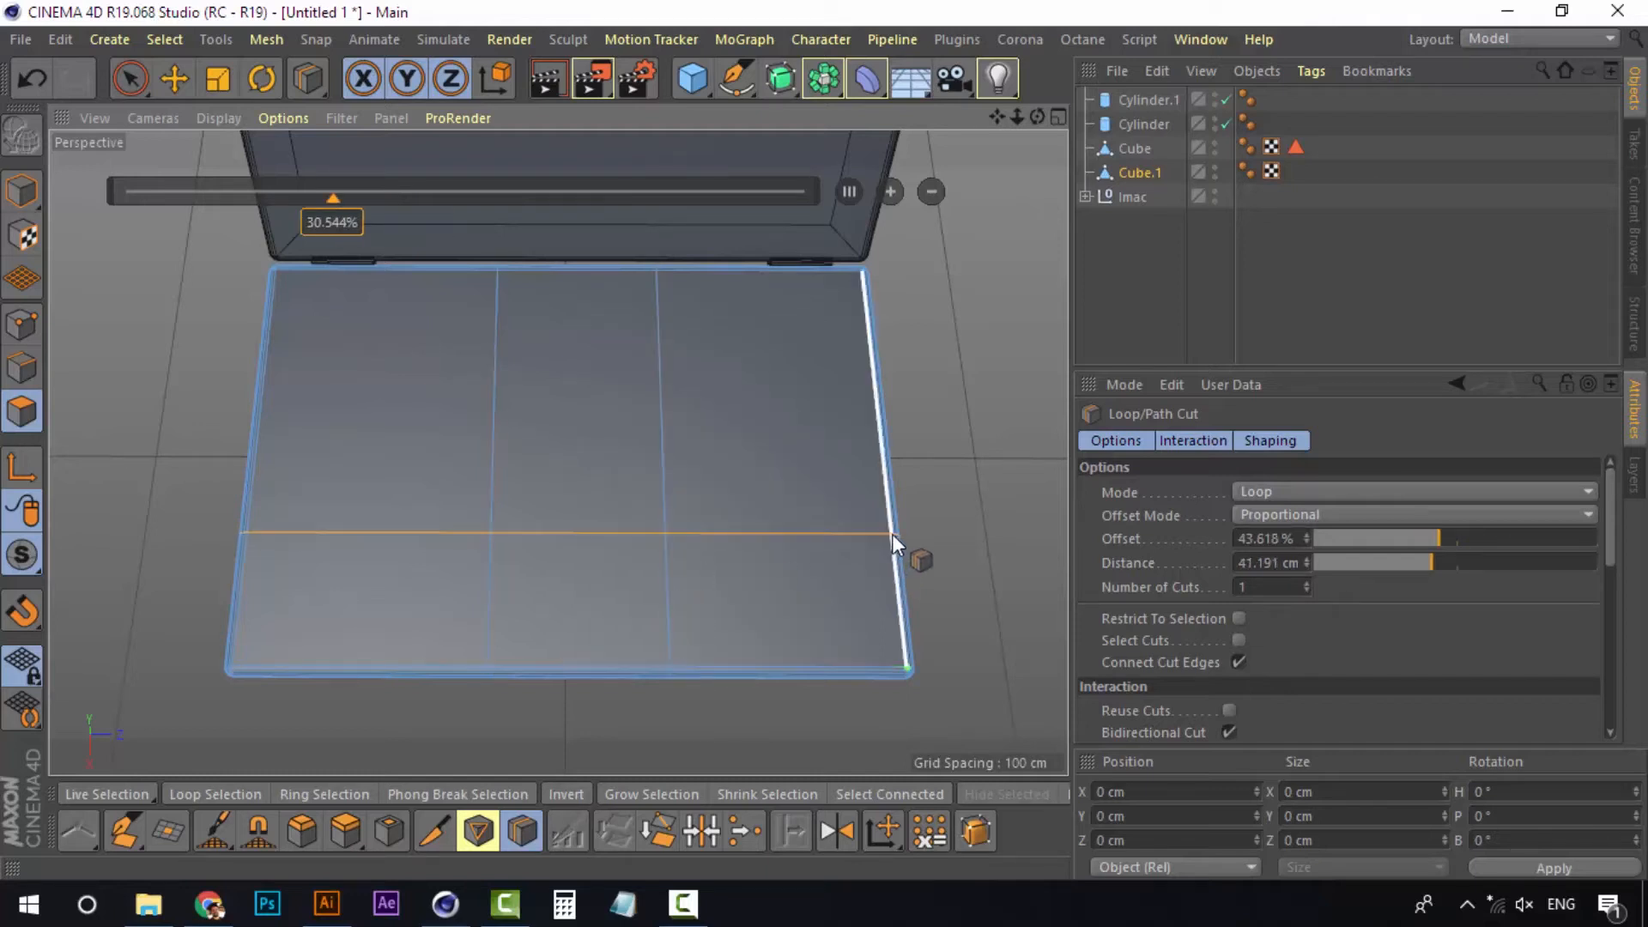
click(896, 642)
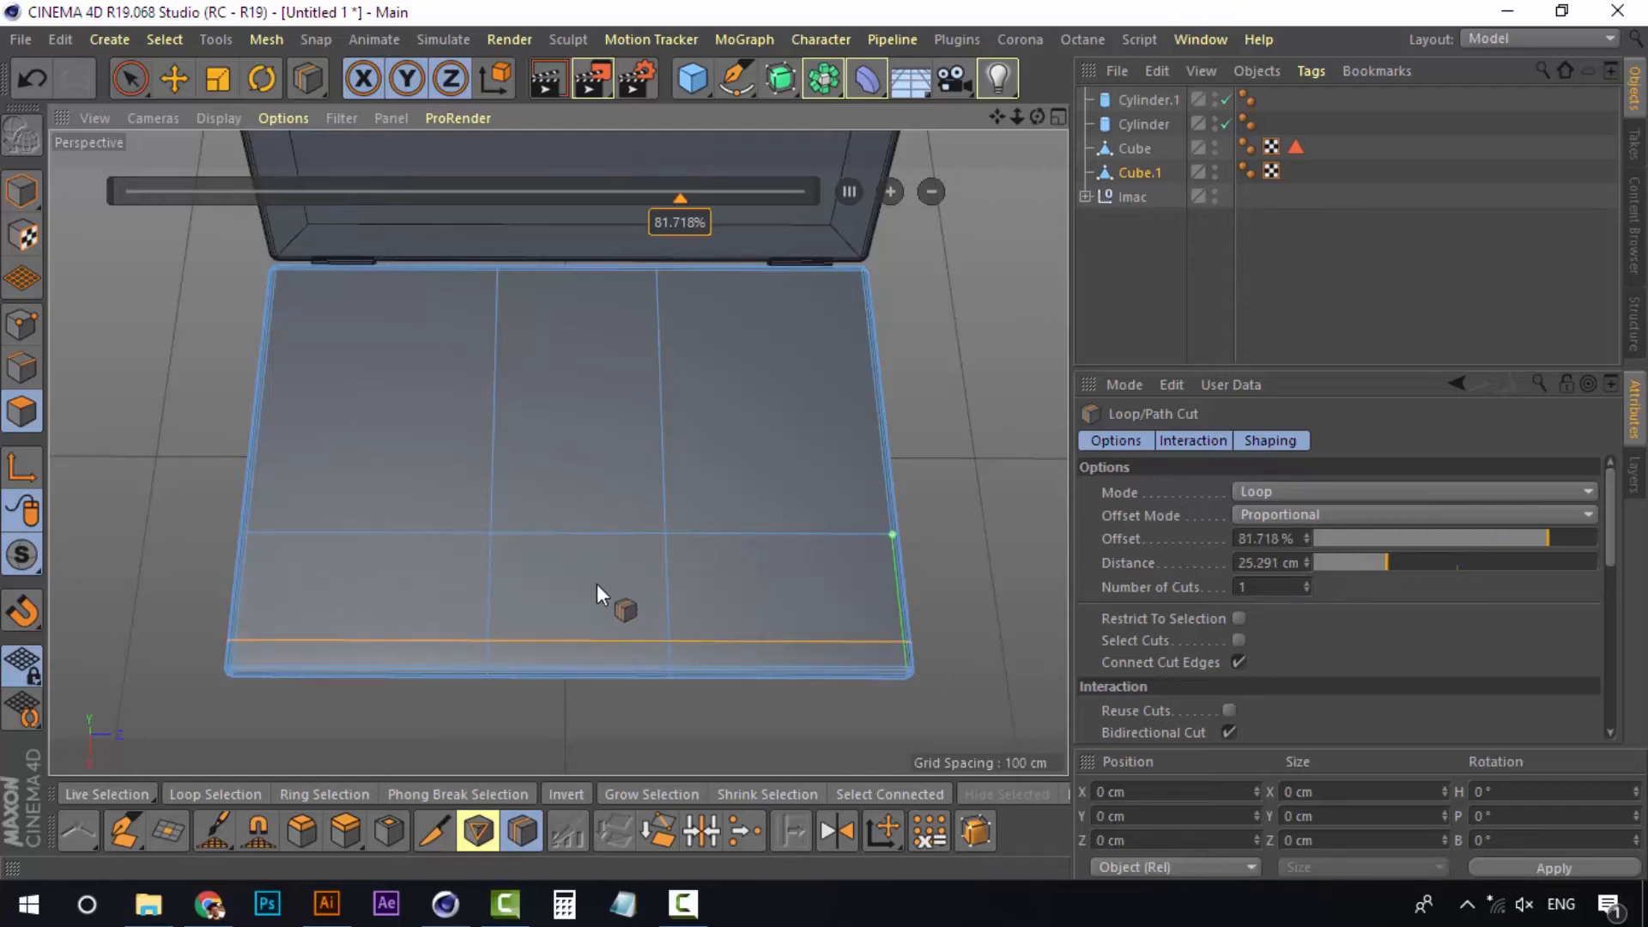
Select the touchpad polygon at the front centre of the base and inset it with Extrude Inner by 1.5 cm
click(174, 79)
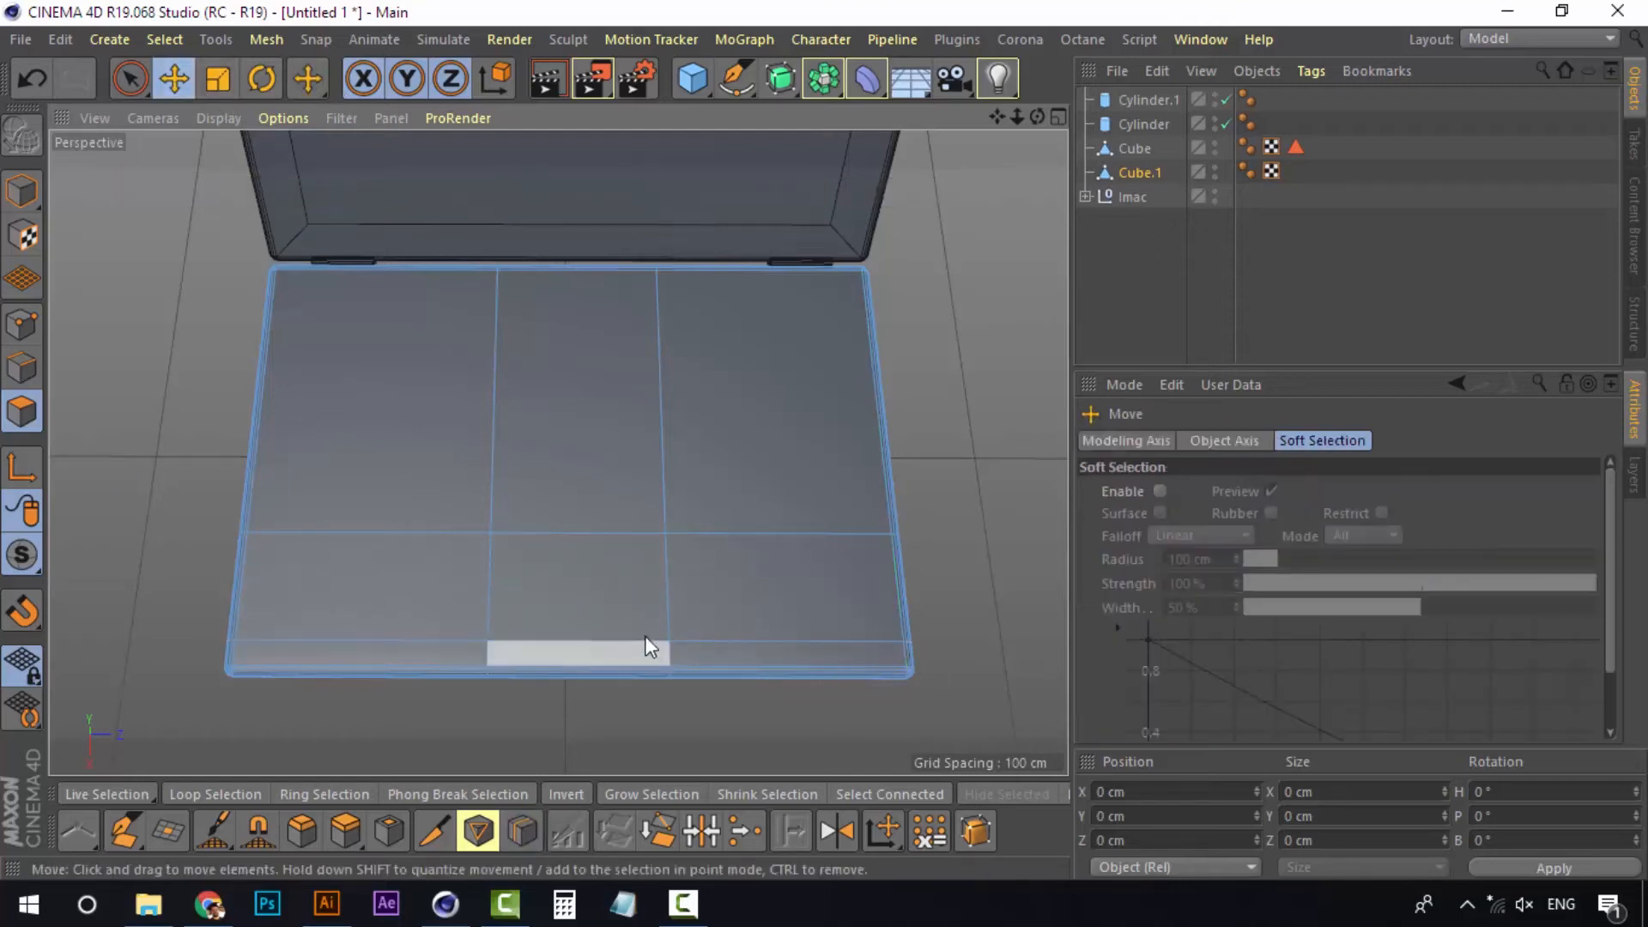
click(621, 606)
alt+drag(627, 596, 618, 420)
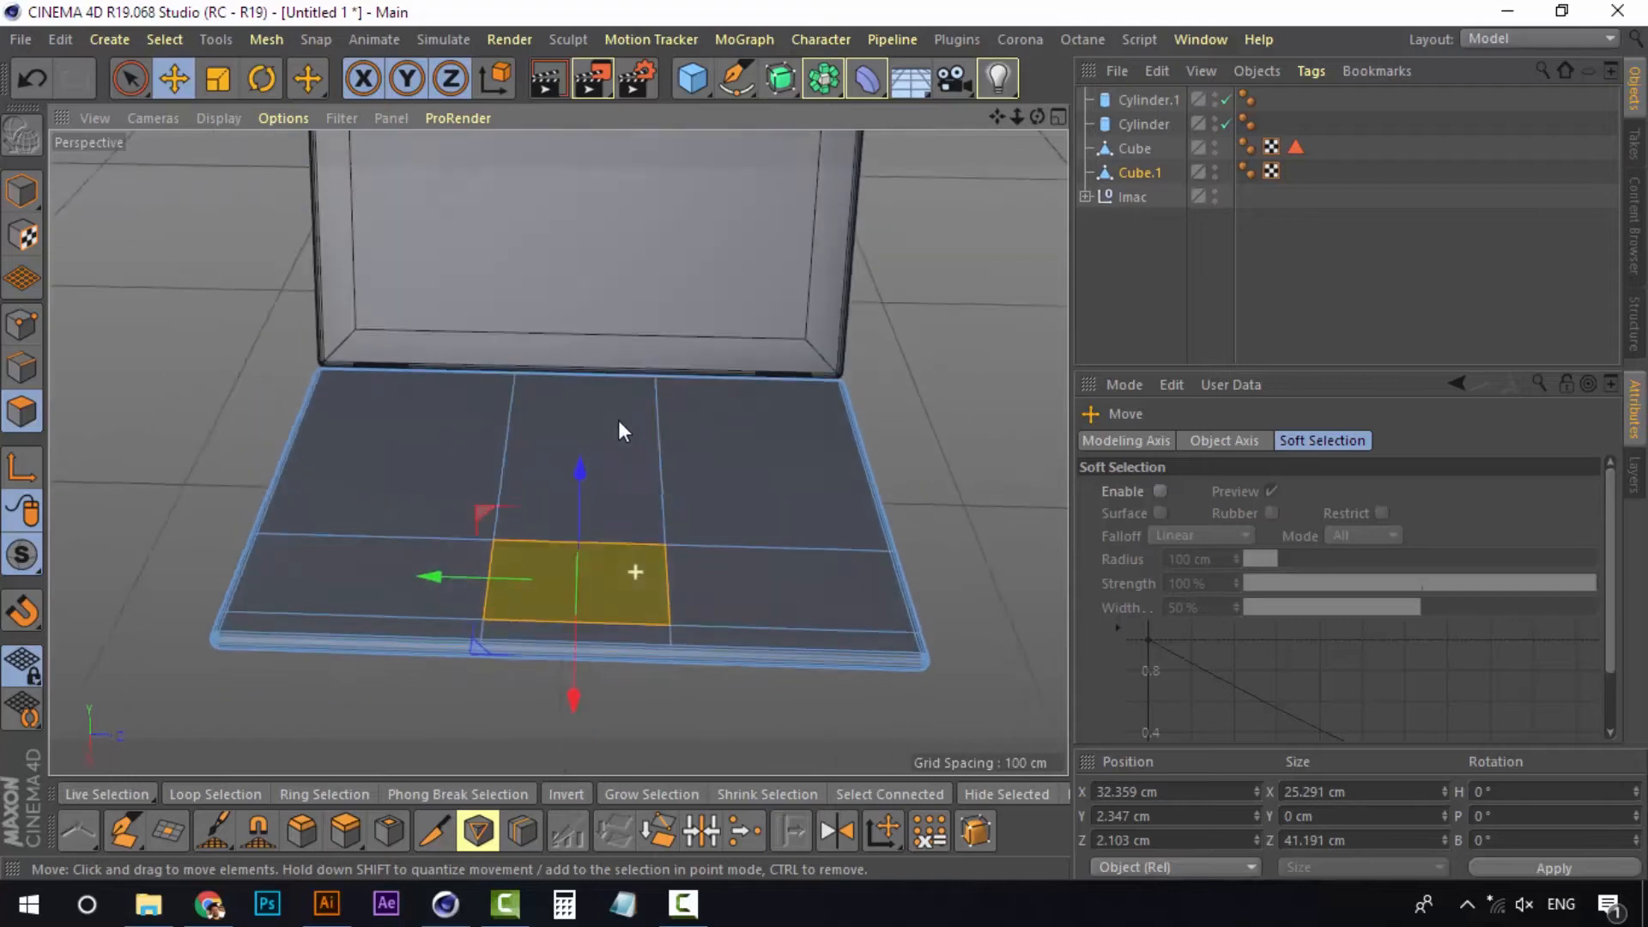
scroll(612, 618, up, 5)
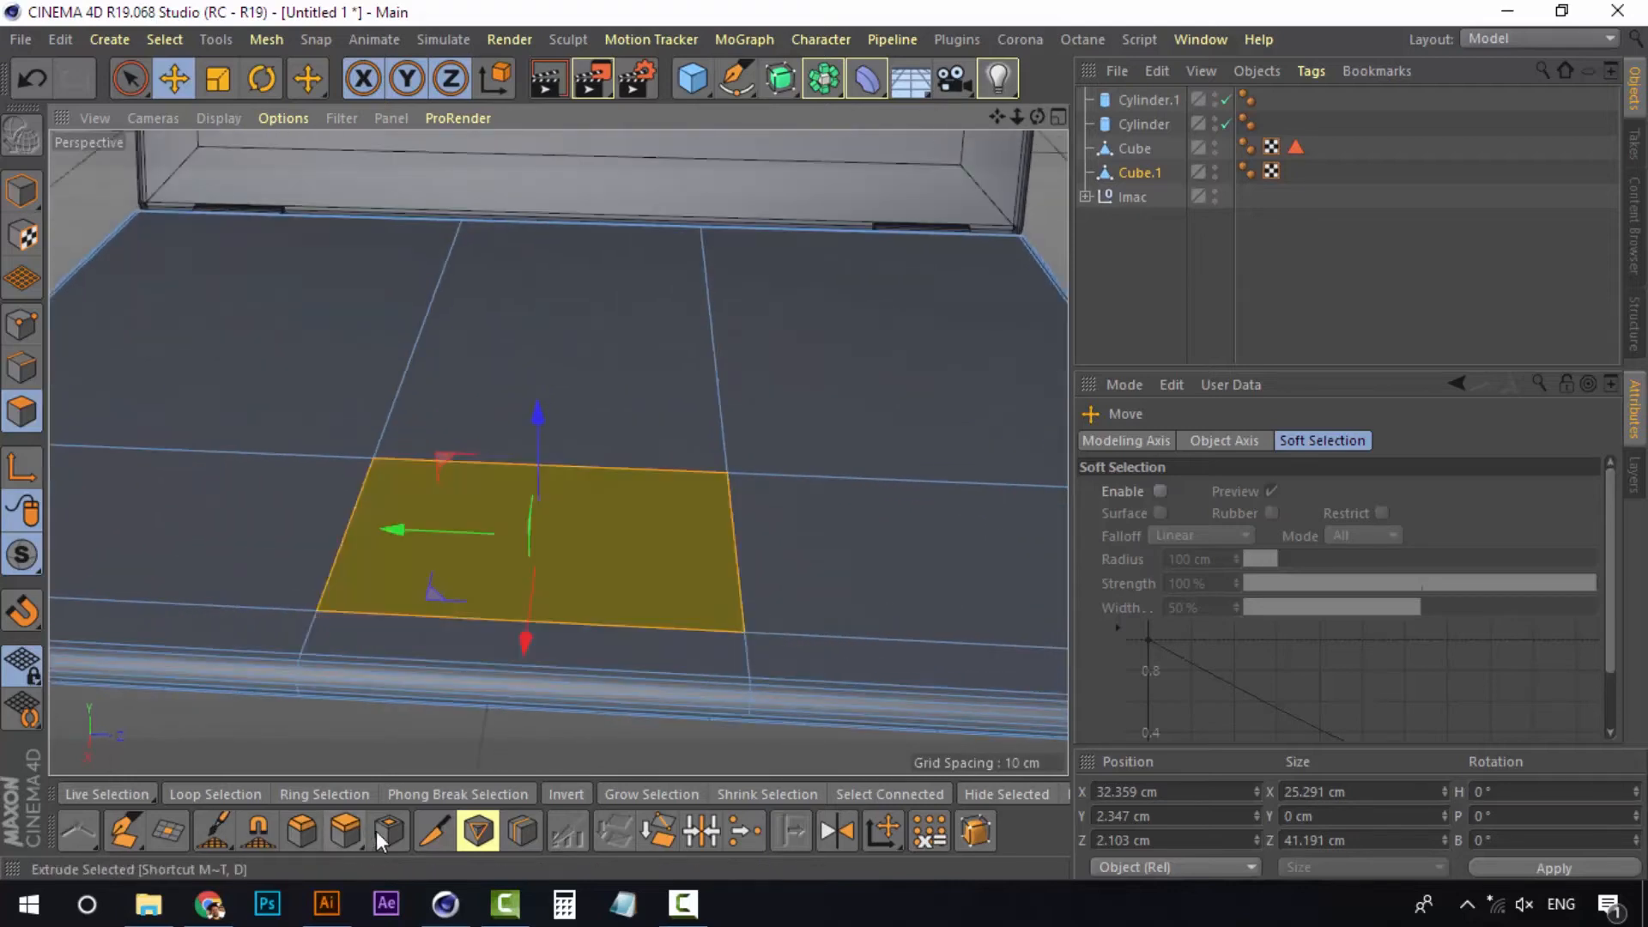
click(383, 831)
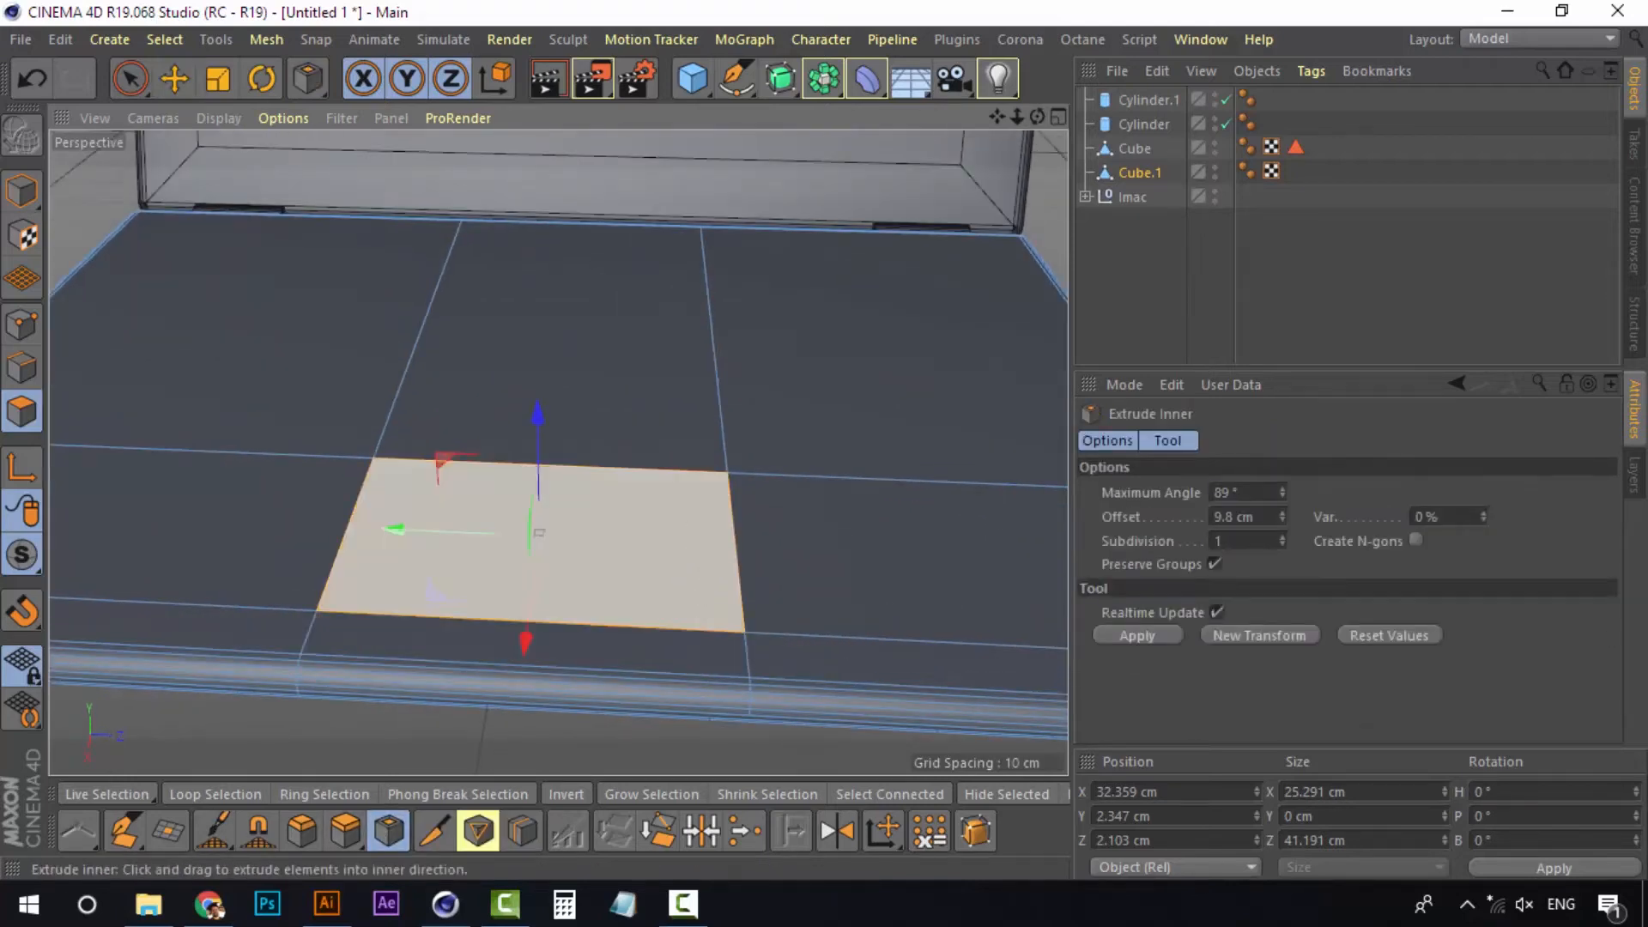
drag(690, 528, 678, 527)
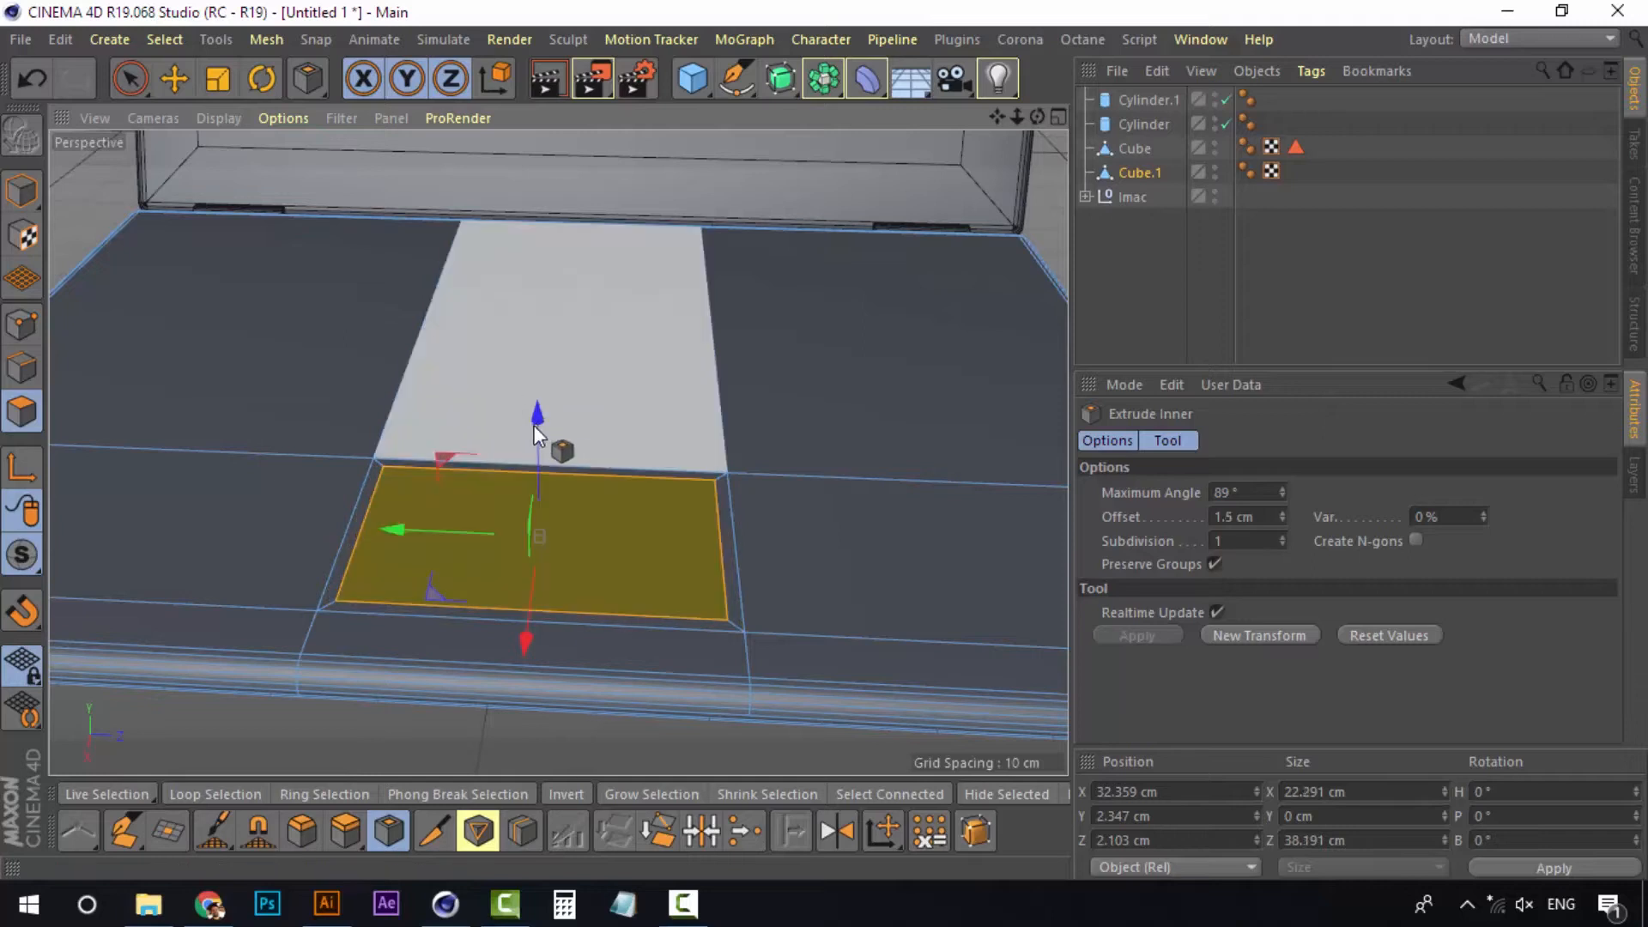
Sink the inset touchpad face into the base to about 1.566 cm on Y and clear the selection
drag(539, 419, 538, 424)
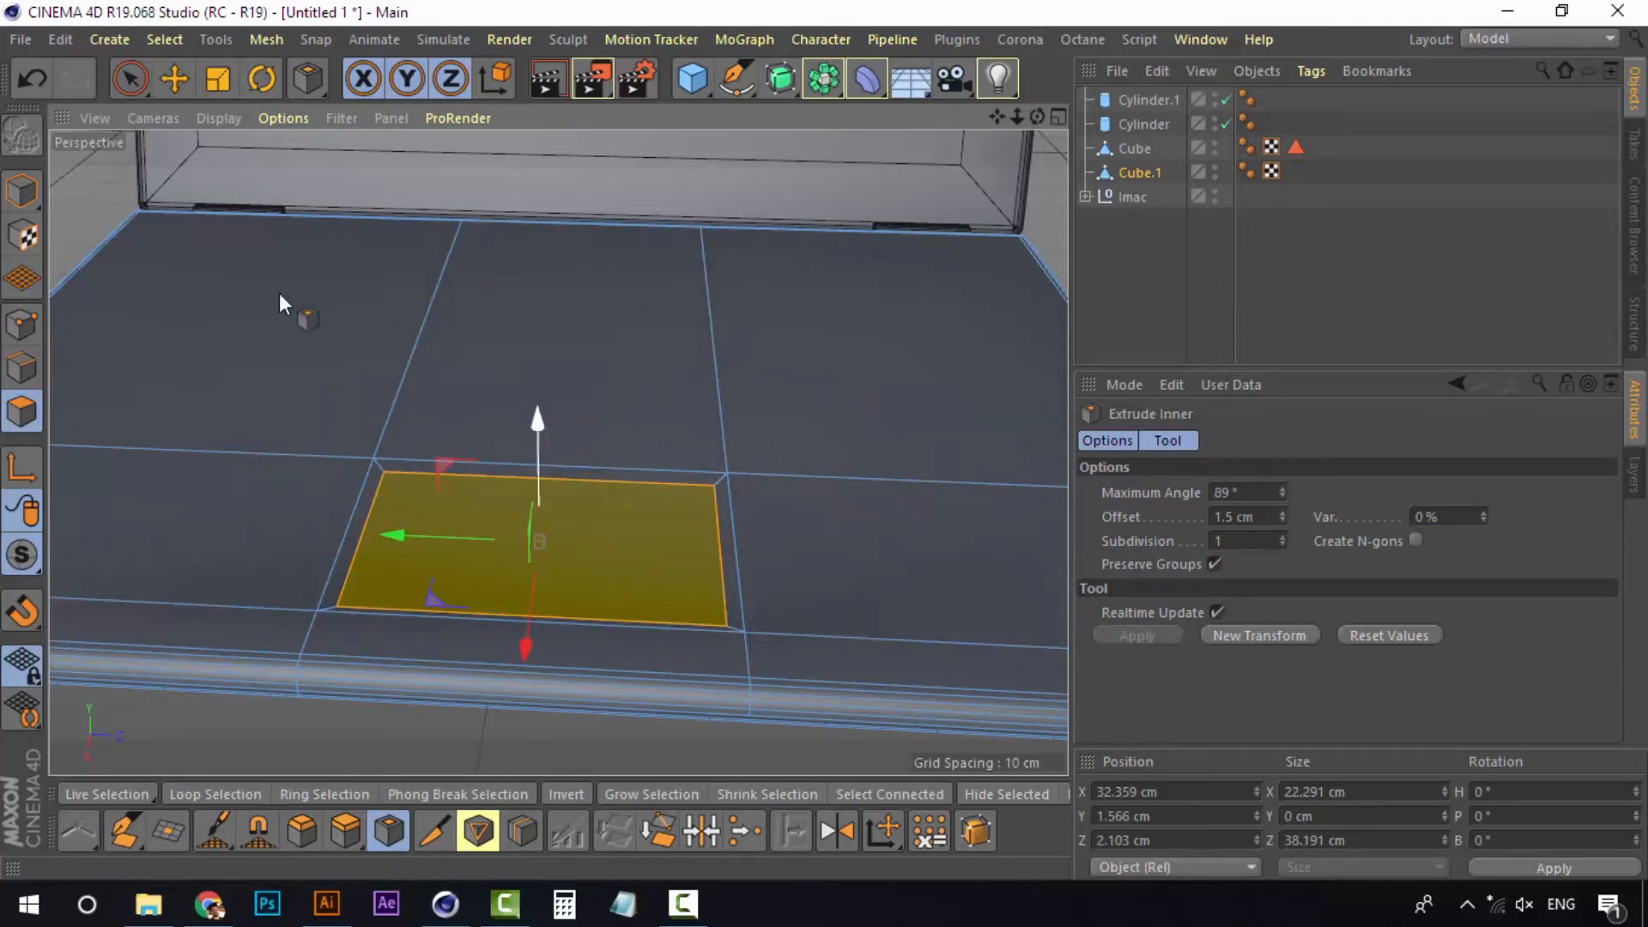
click(179, 79)
scroll(552, 349, down, 5)
click(945, 255)
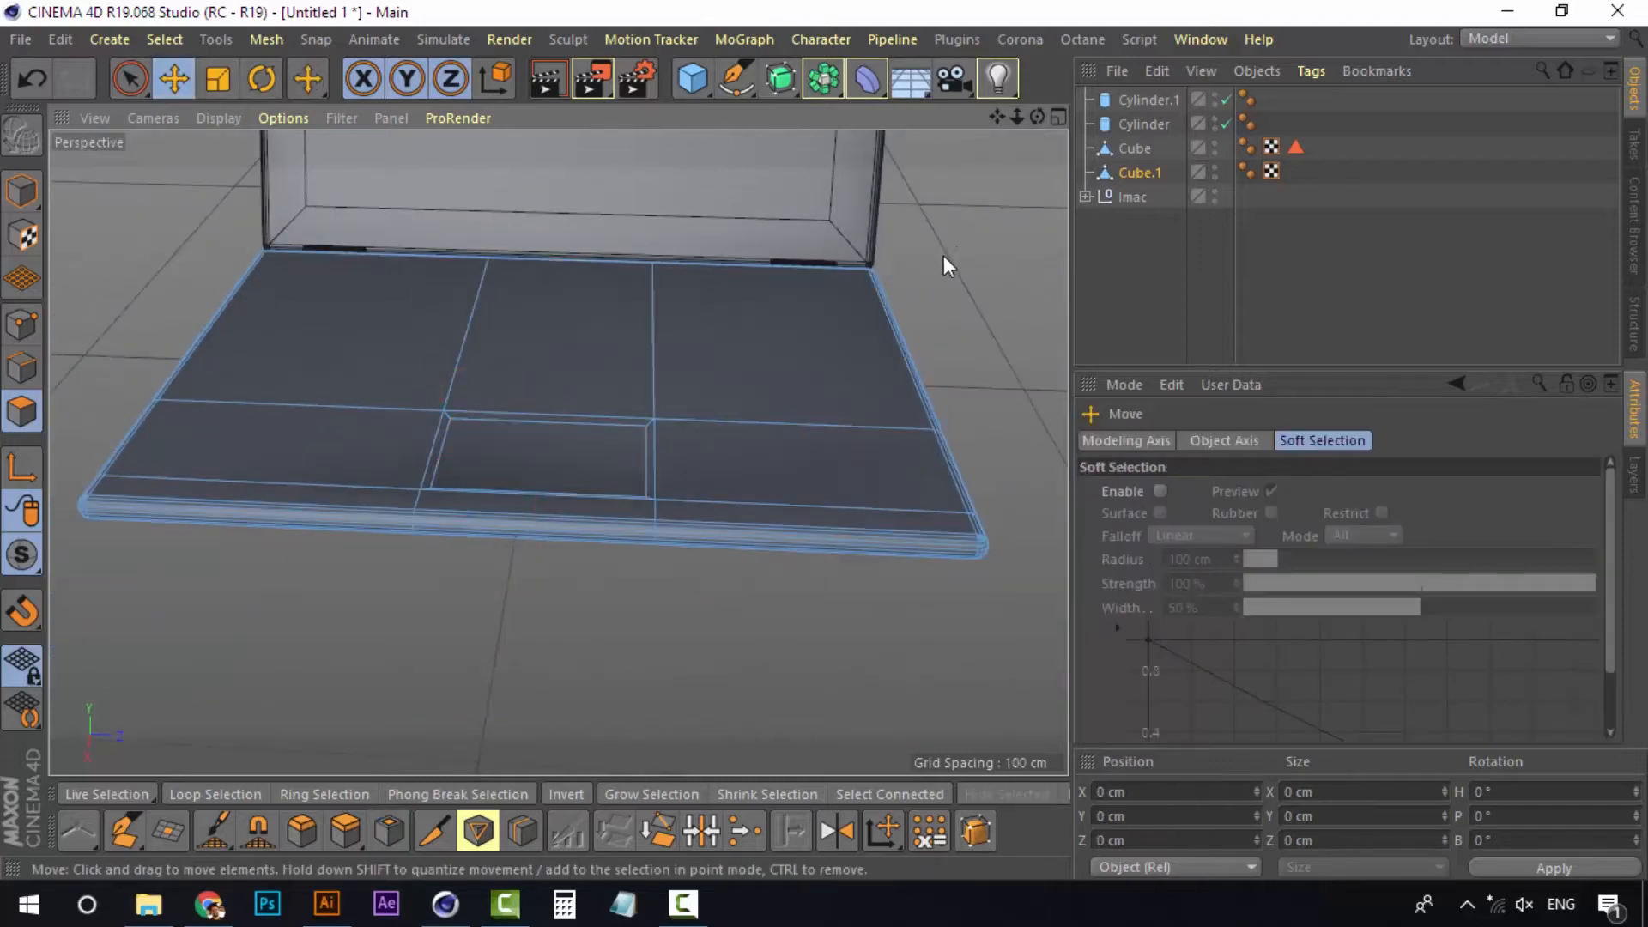
Add a cube primitive and move it along Z from the Imac onto the laptop base
alt+middle_drag(564, 341, 601, 462)
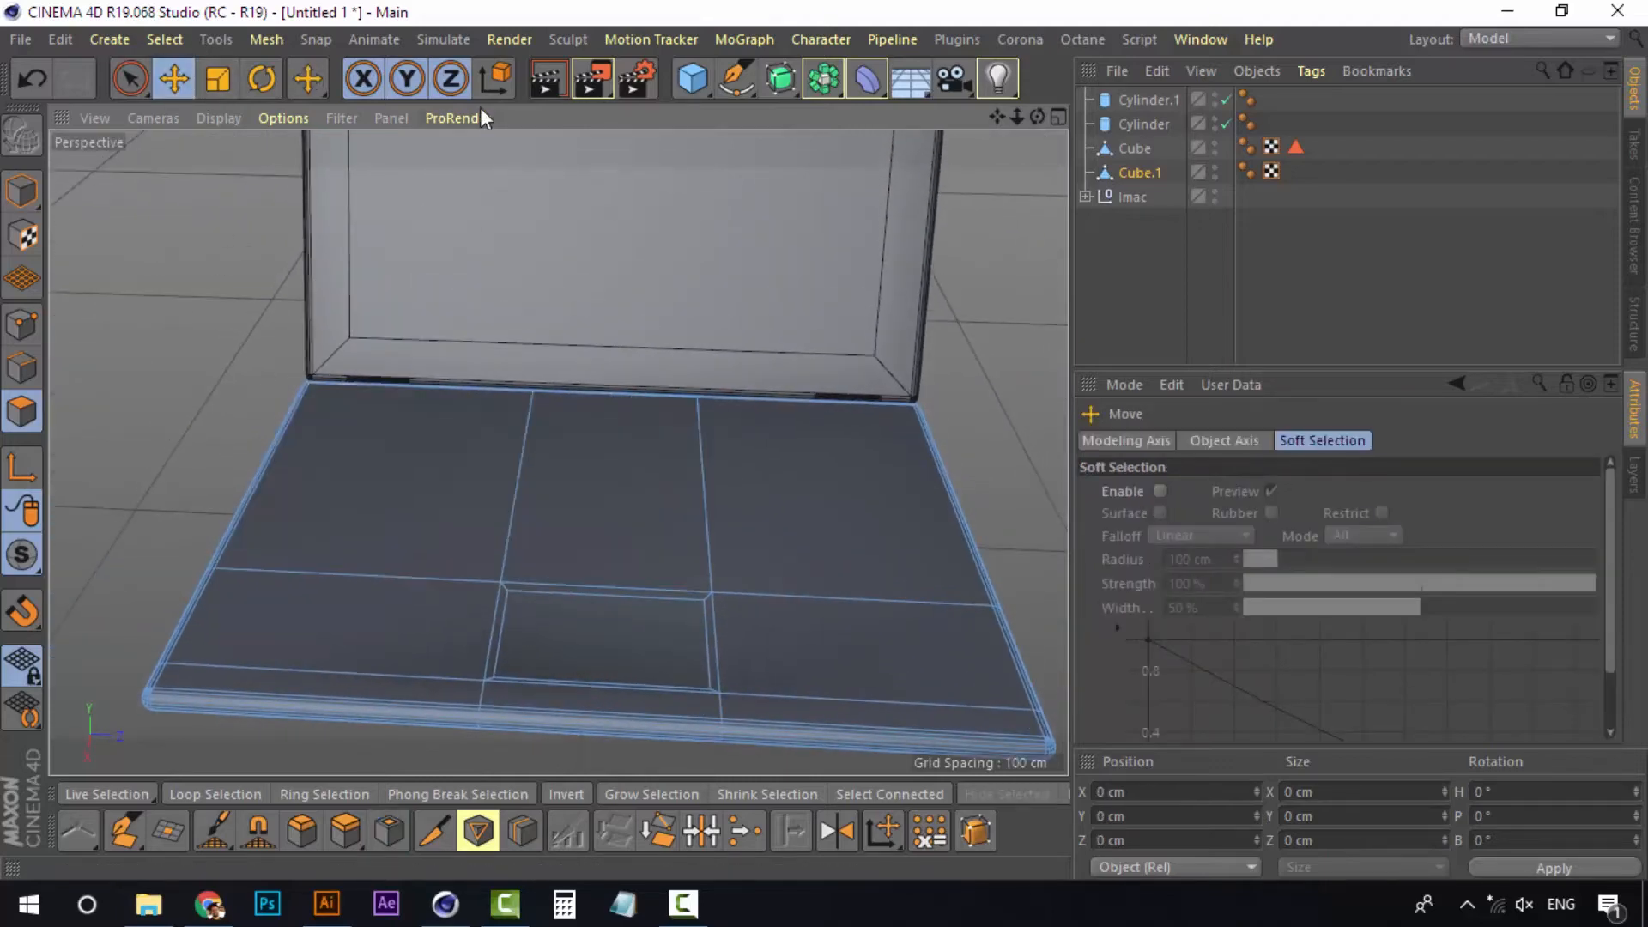
click(693, 78)
scroll(678, 329, down, 3)
scroll(678, 329, down, 2)
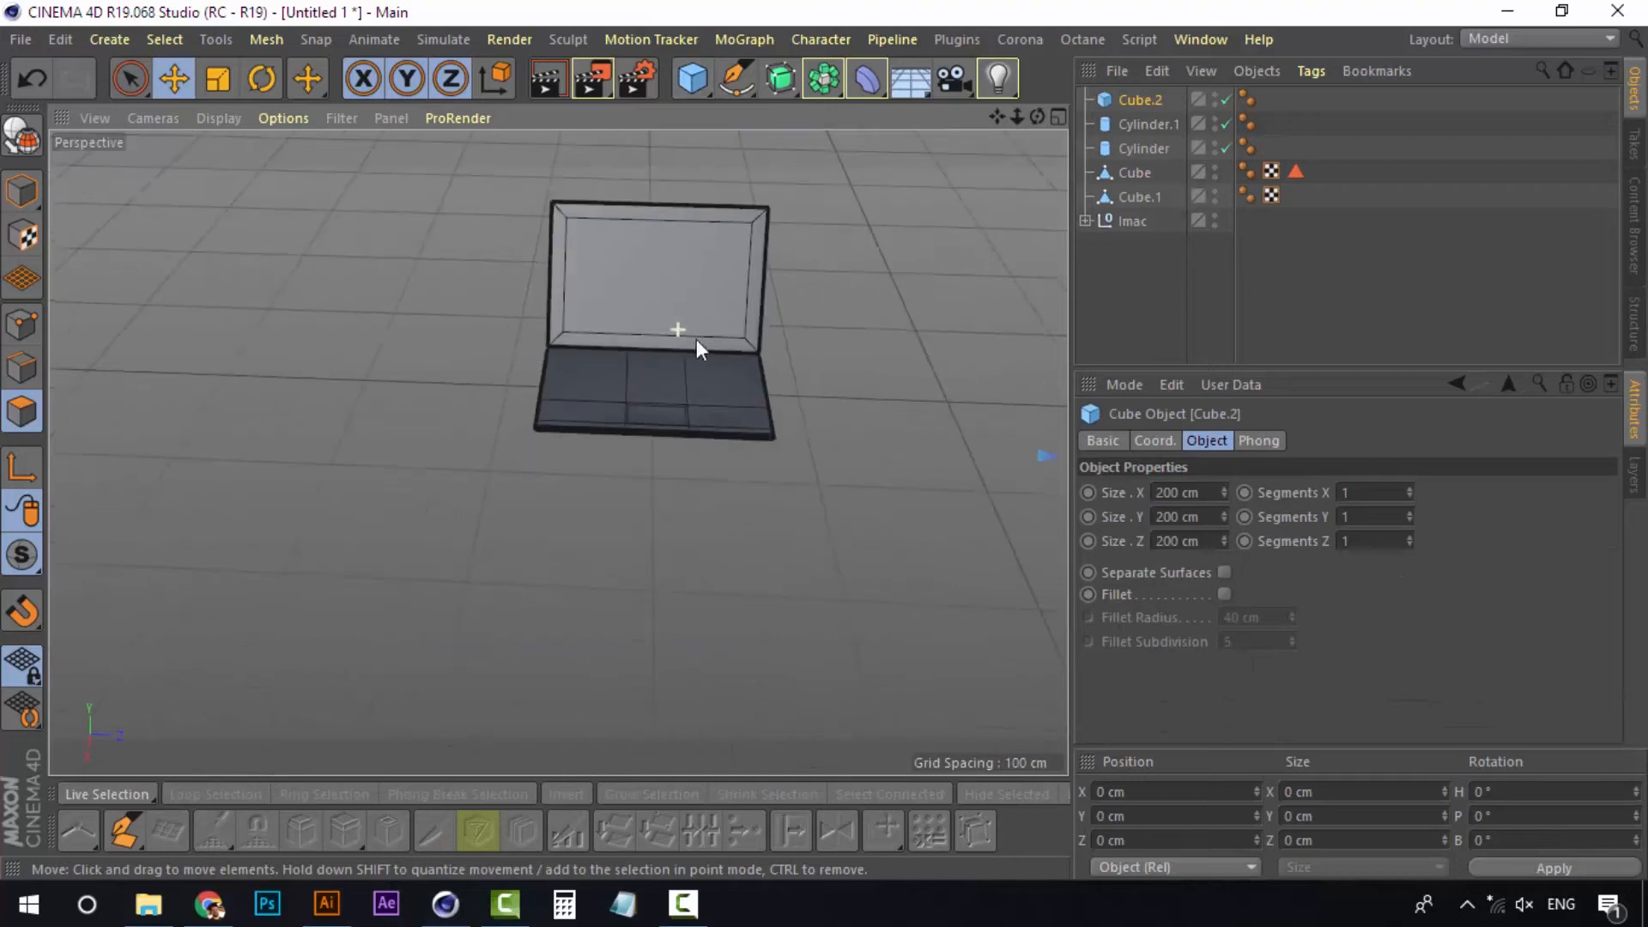
alt+middle_drag(773, 412, 417, 445)
scroll(549, 420, down, 6)
scroll(562, 420, down, 4)
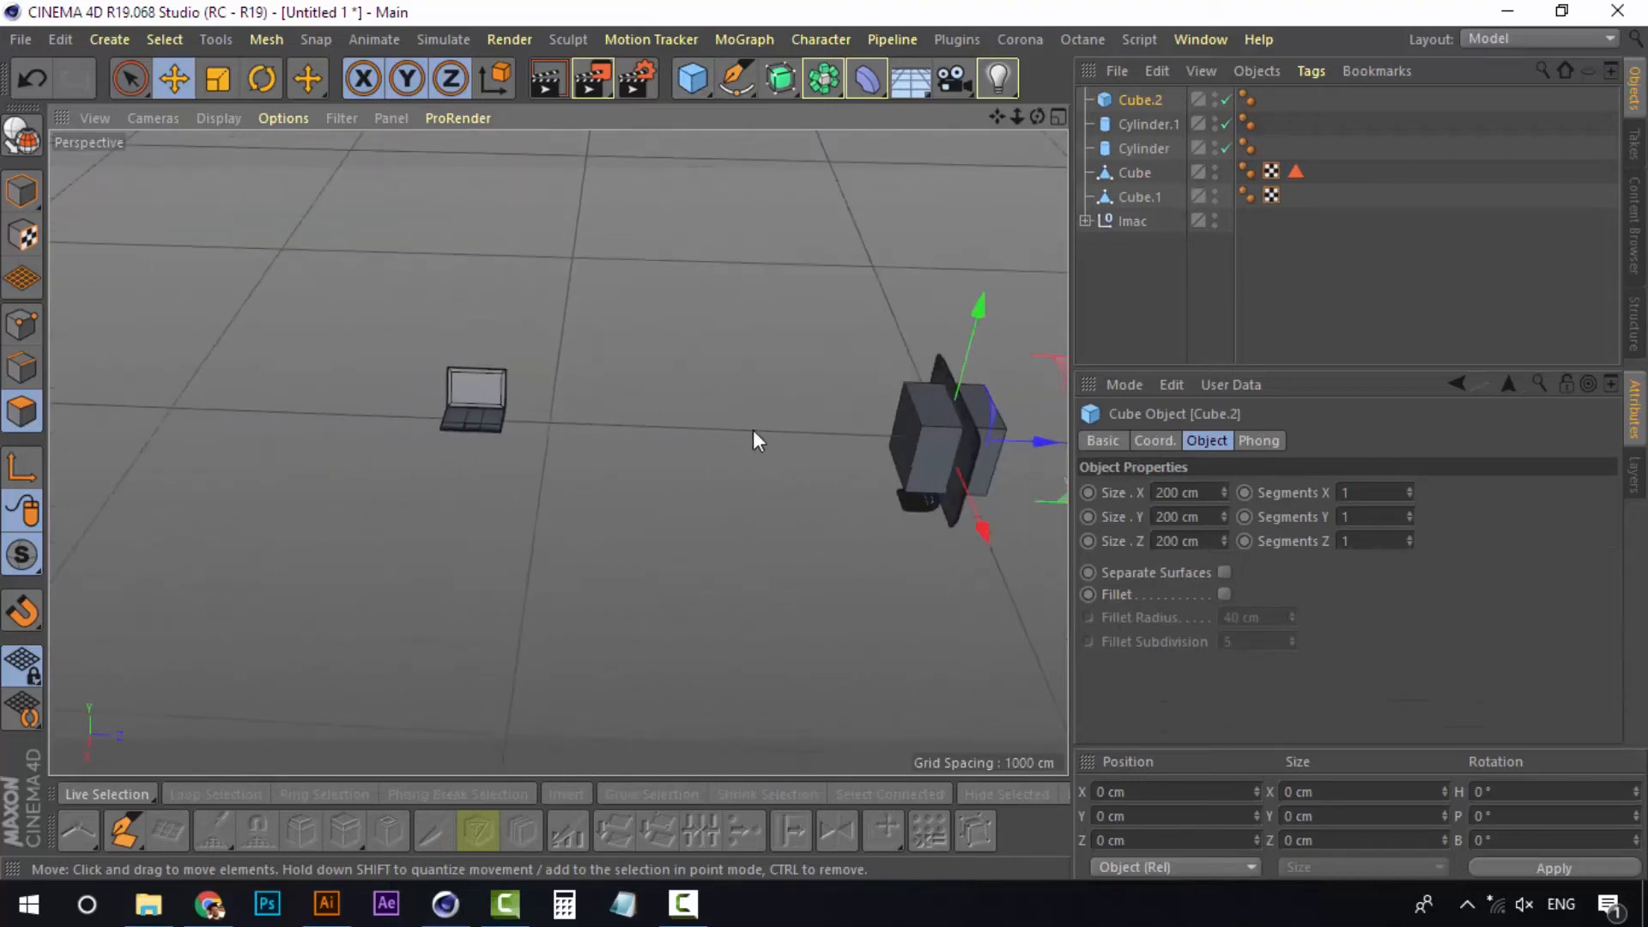
drag(1039, 442, 463, 431)
scroll(464, 430, up, 10)
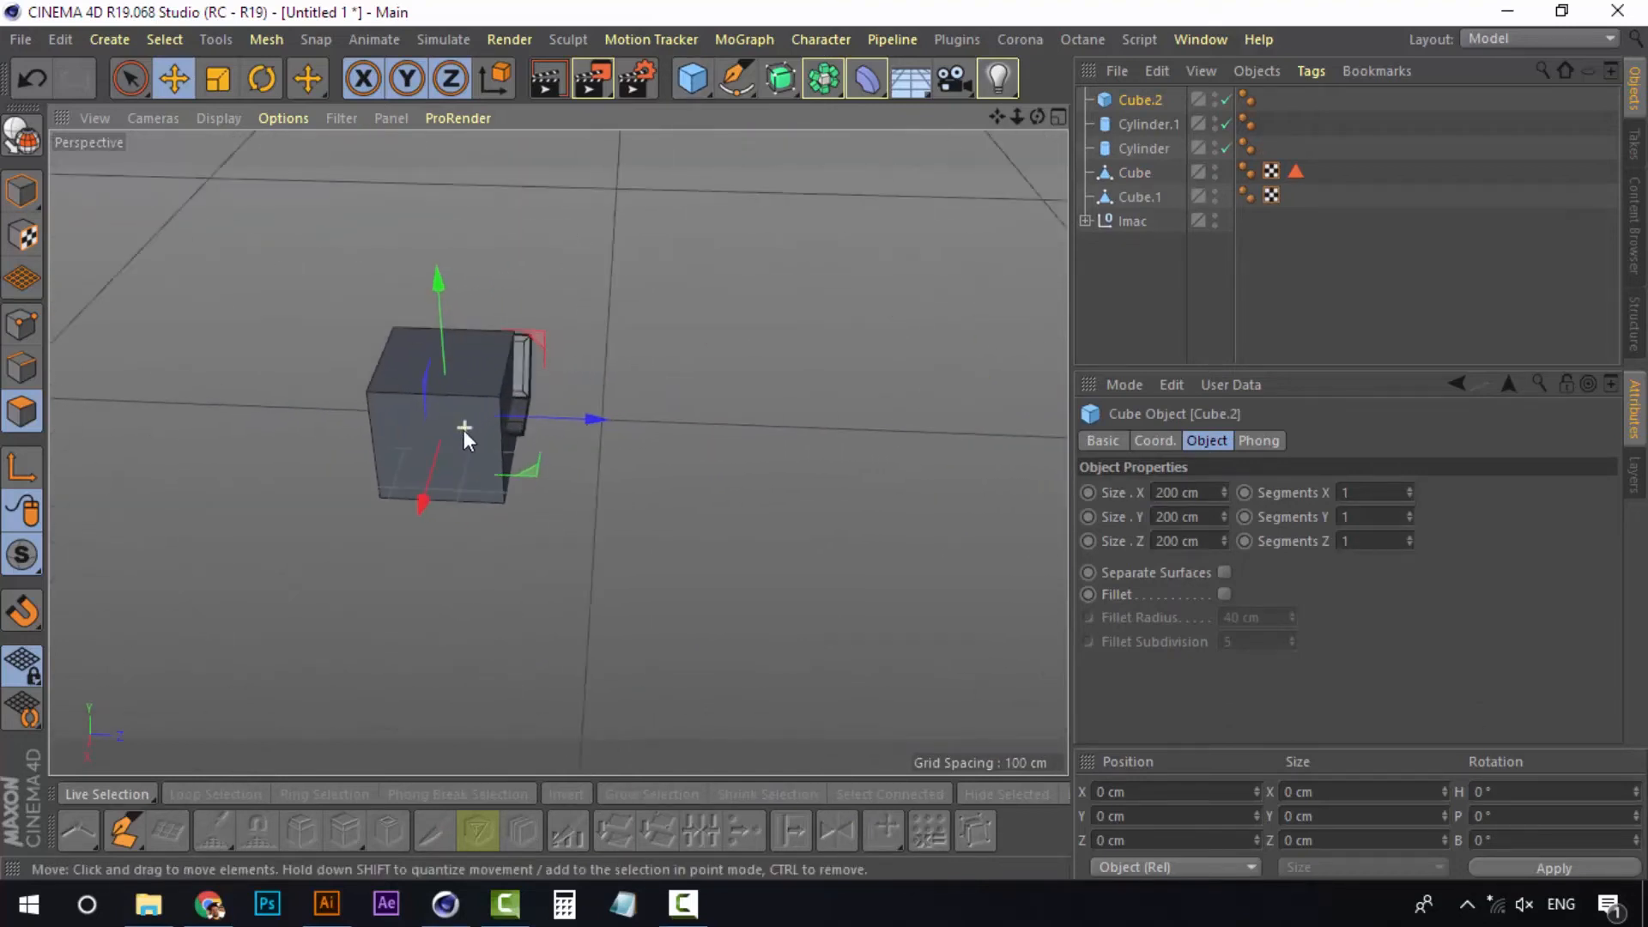
alt+middle_drag(463, 430, 631, 661)
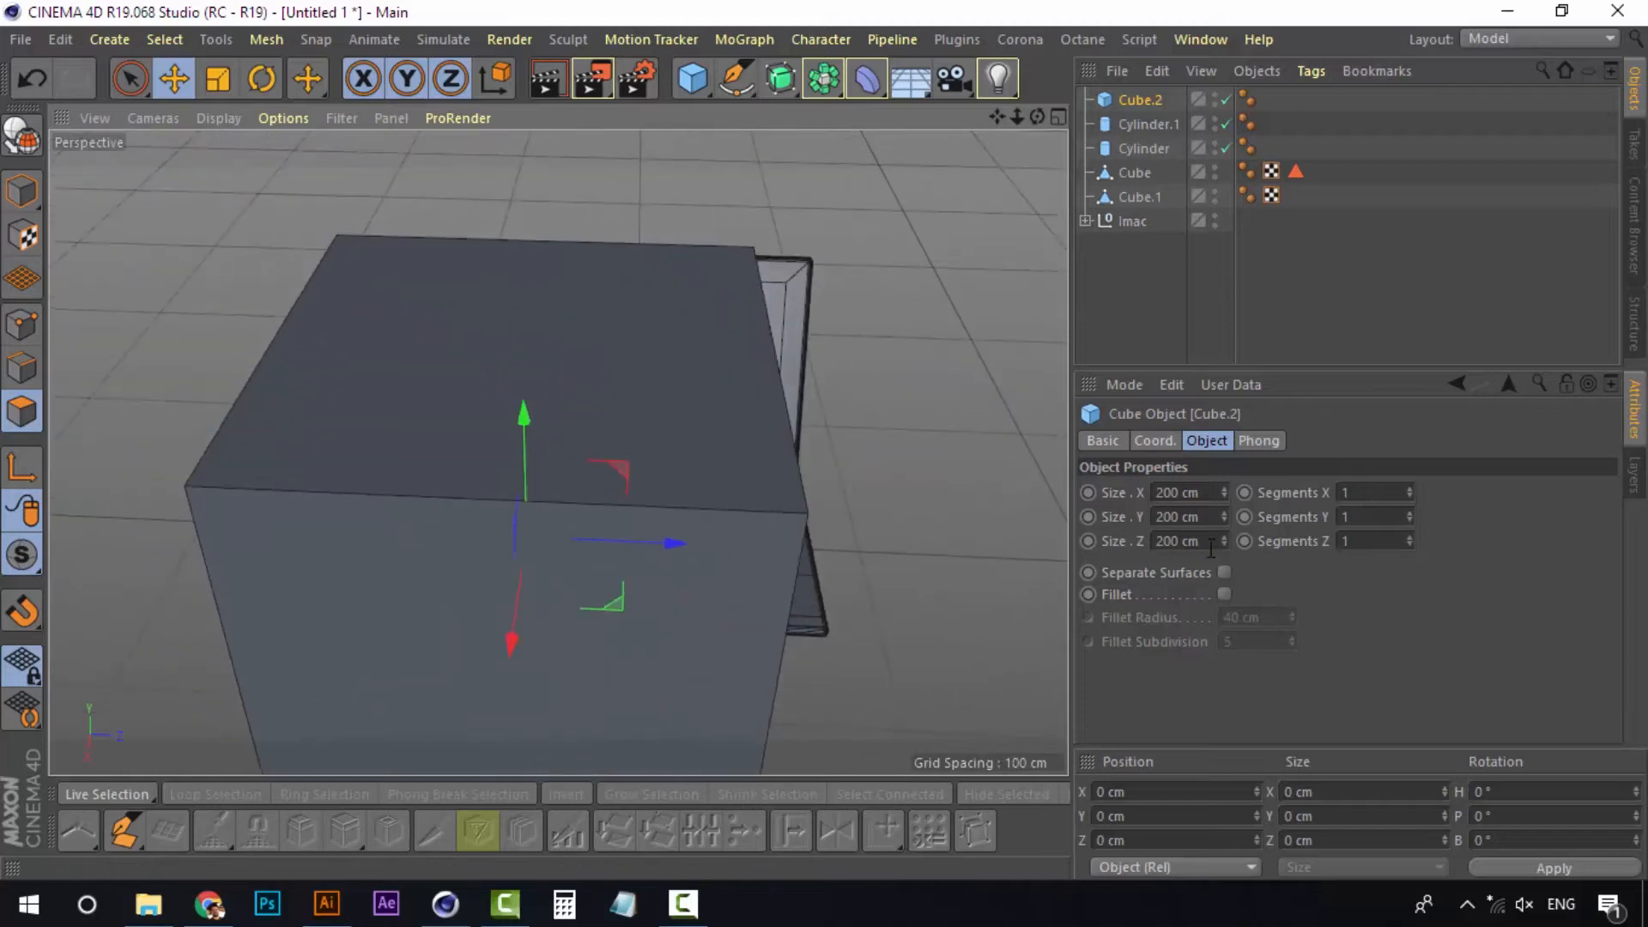
Set the new cube's X, Y and Z sizes to 50 cm each
double_click(1177, 492)
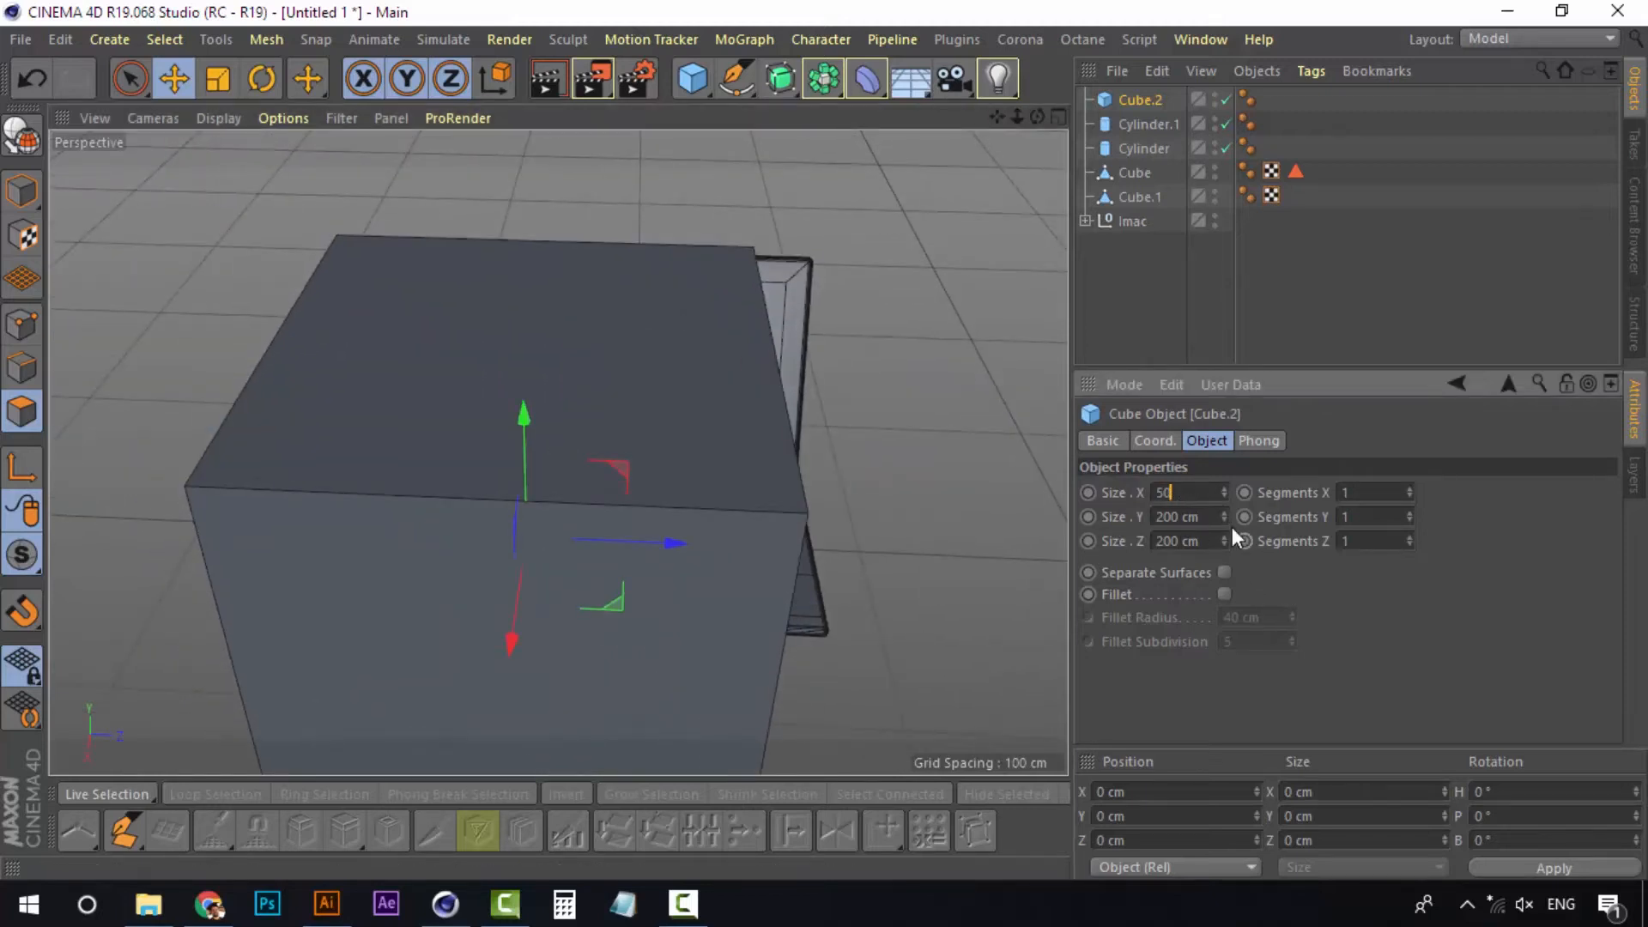
text(50)
key(Tab)
text(50)
key(Tab)
text(50)
key(Return)
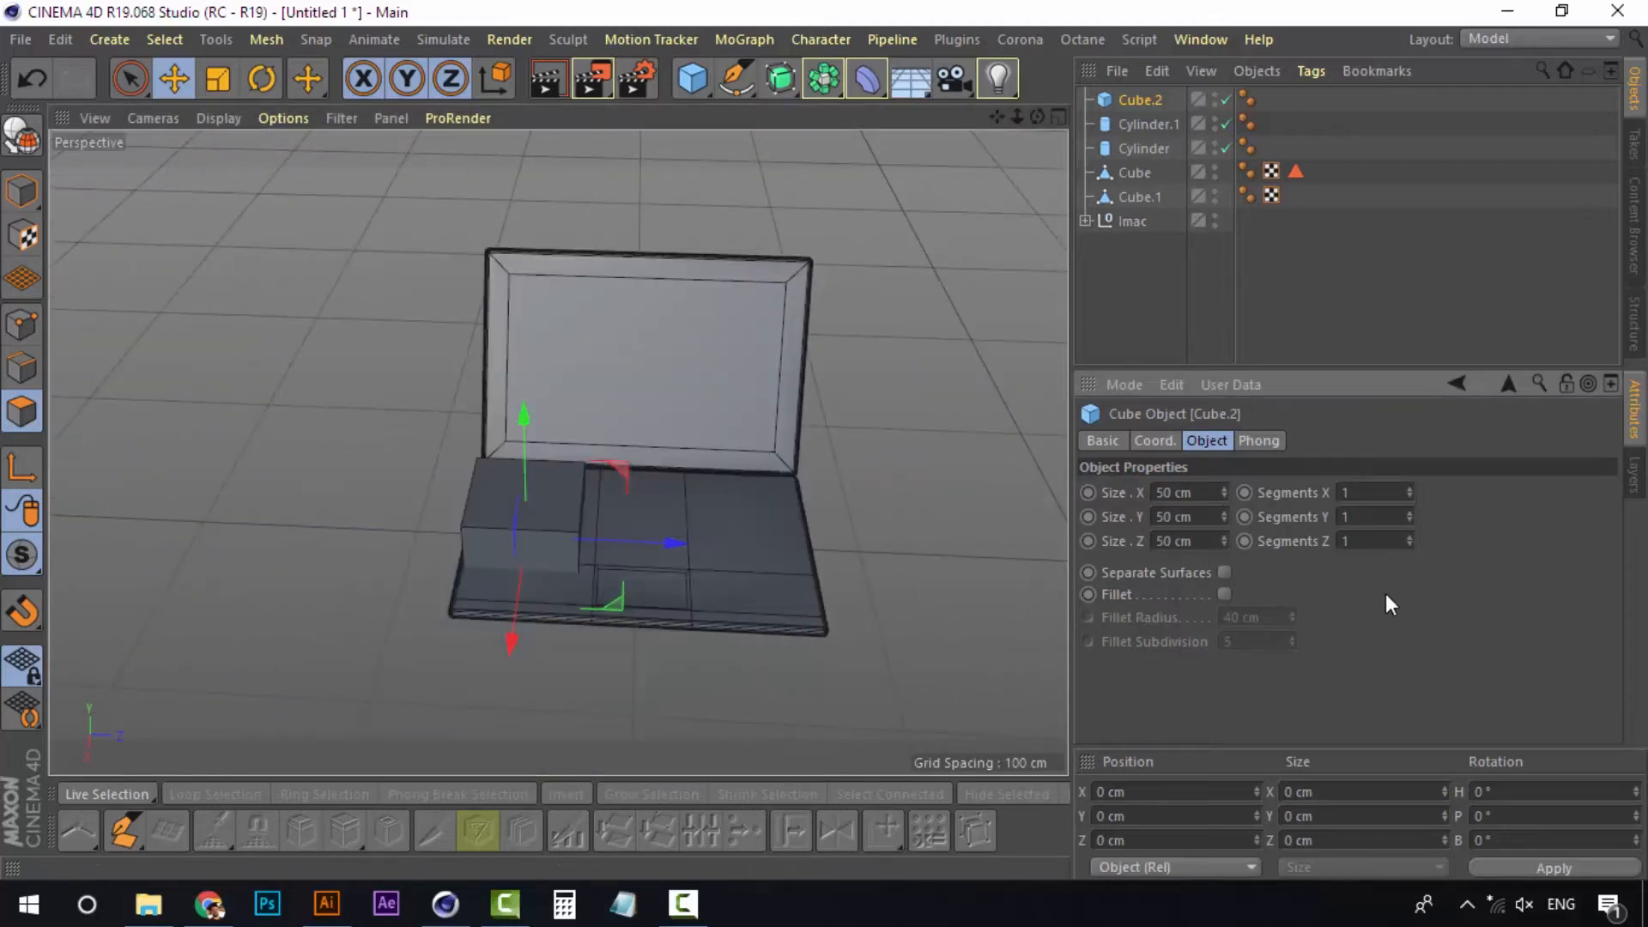
Reduce the new cube to 10 cm on X, Y and Z
scroll(561, 556, up, 10)
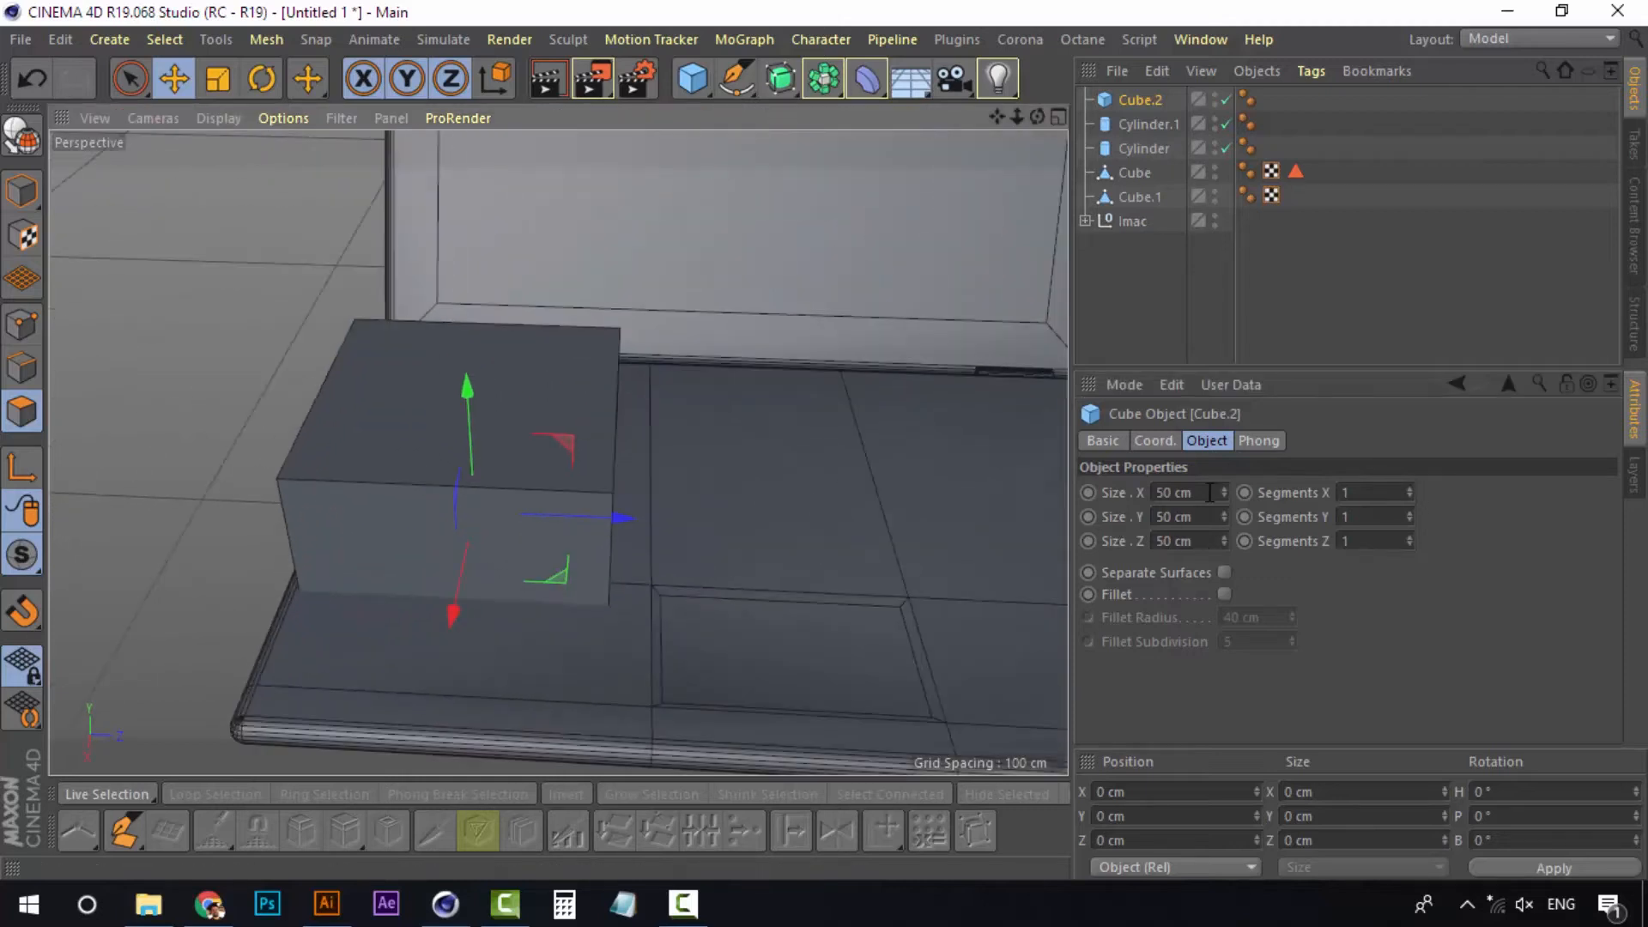
drag(1210, 492, 1085, 488)
text(10)
key(Tab)
text(10)
key(Tab)
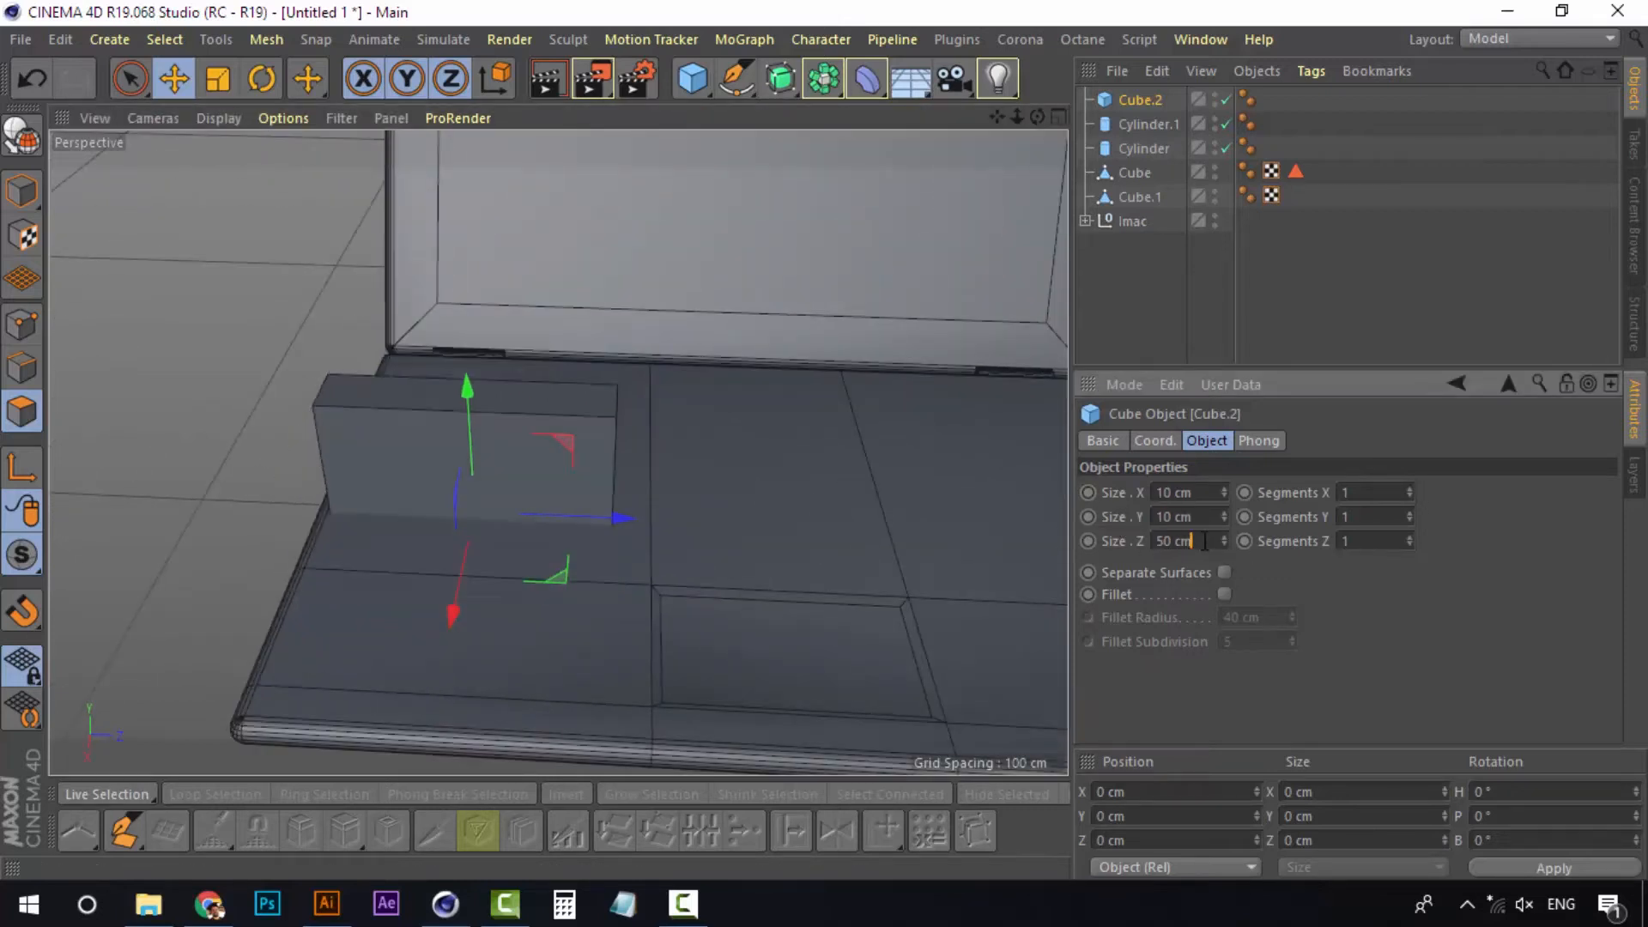
text(10)
key(Return)
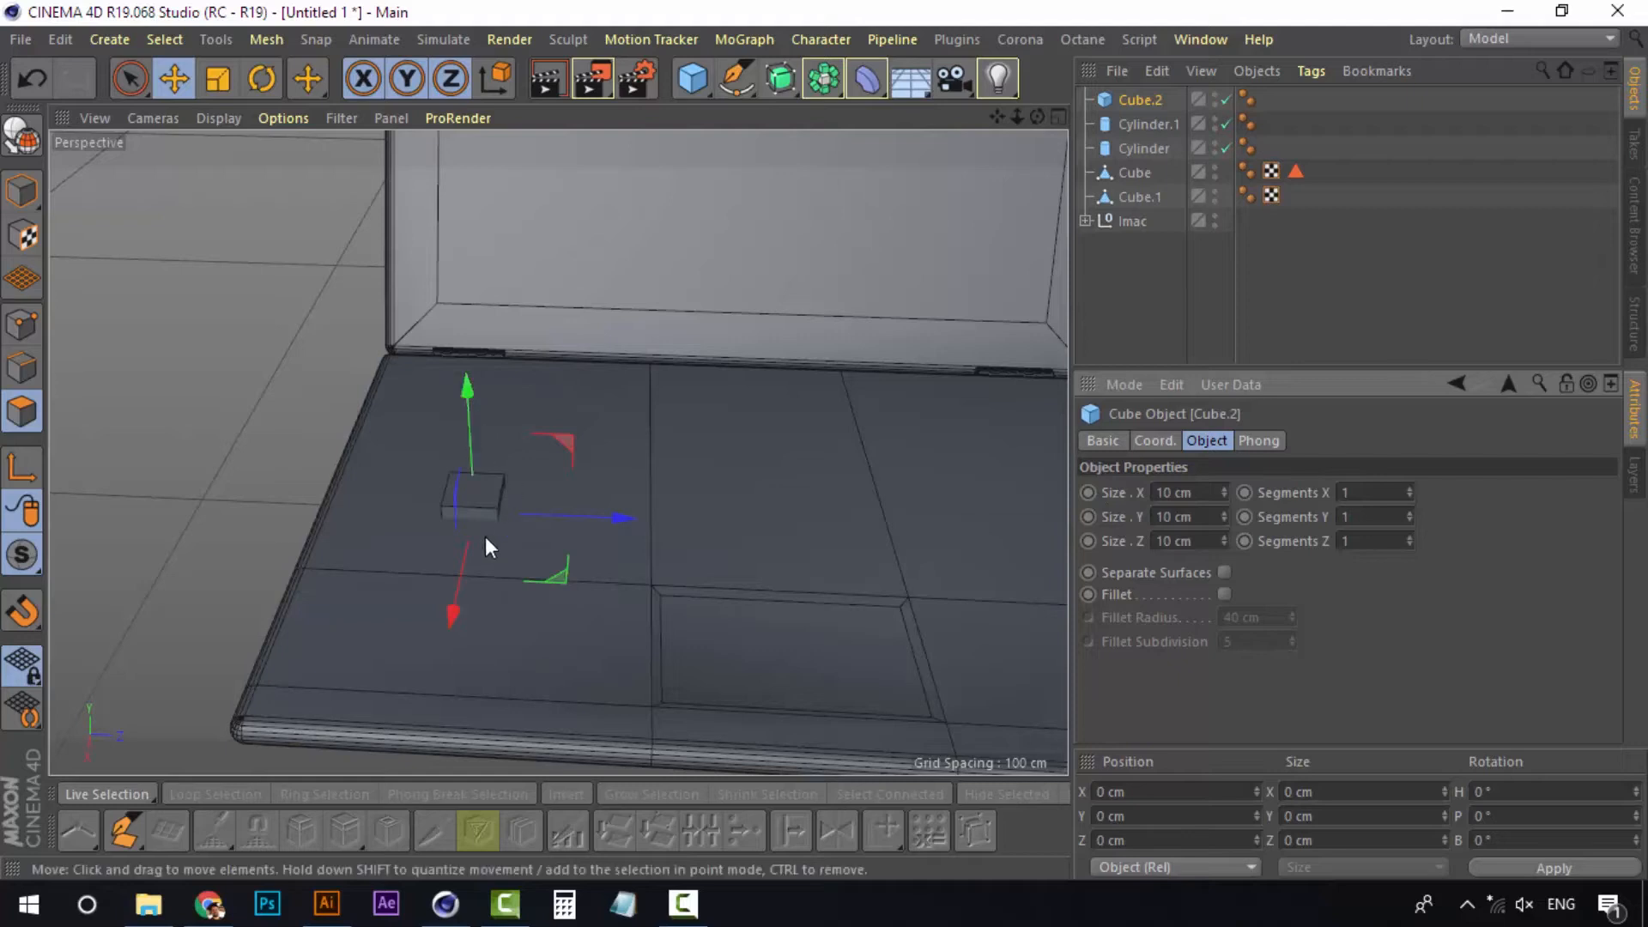
Move the small cube back toward the laptop's hinge, to about -36.594 cm on X, and switch to Model mode
drag(469, 534, 483, 475)
alt+drag(368, 404, 479, 357)
scroll(171, 240, up, 3)
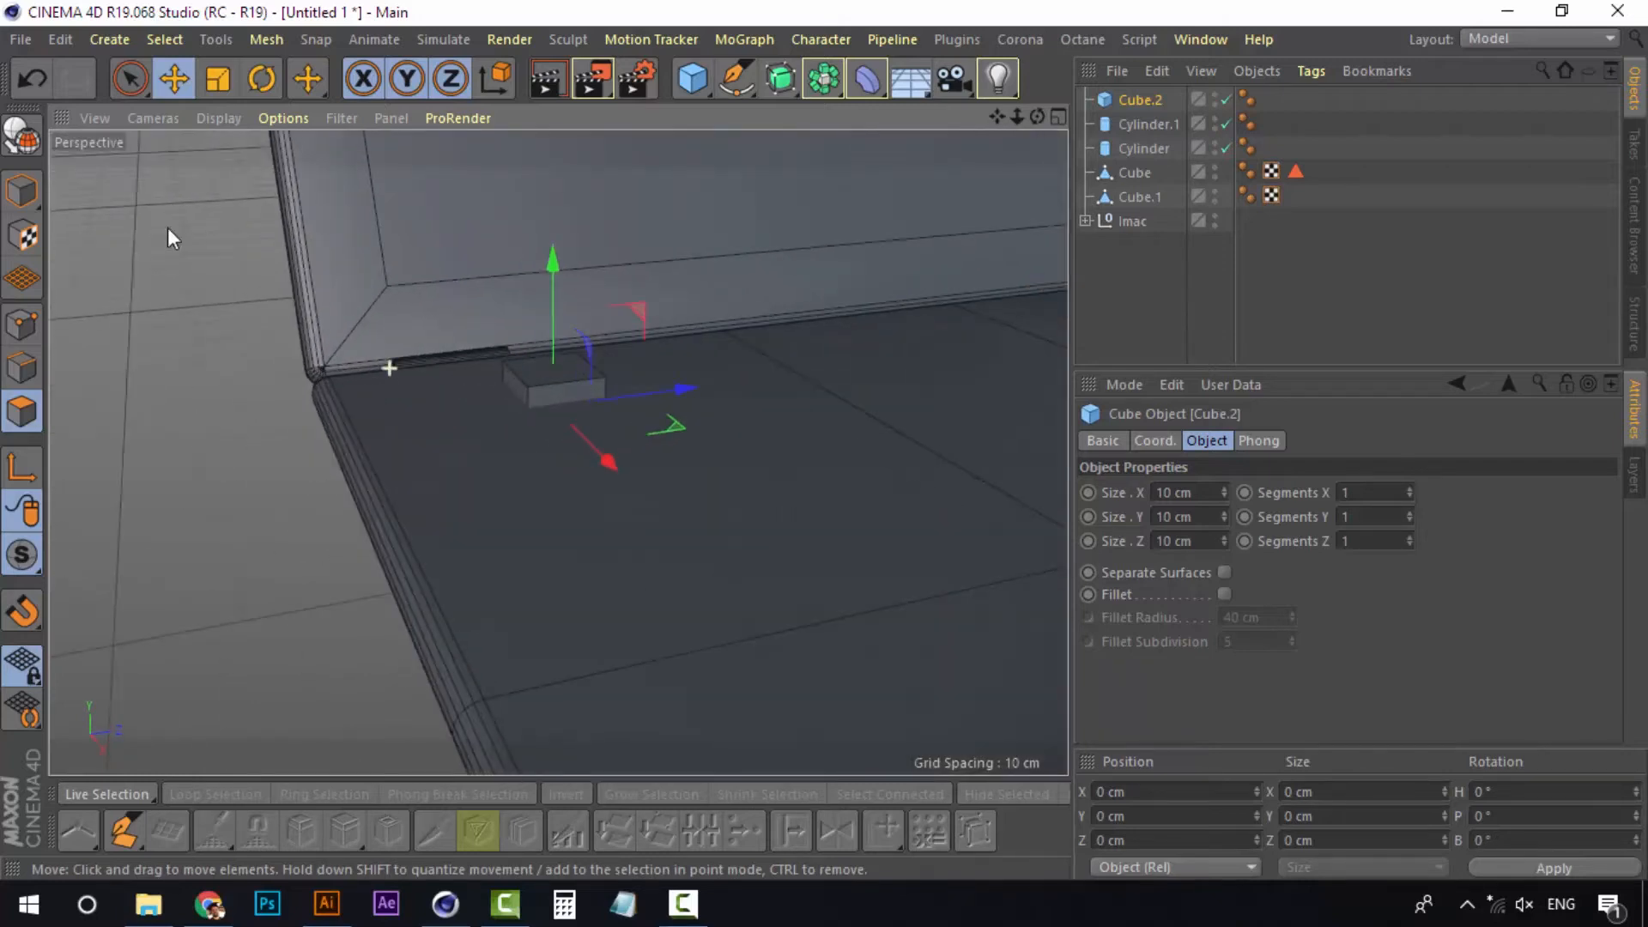
click(22, 192)
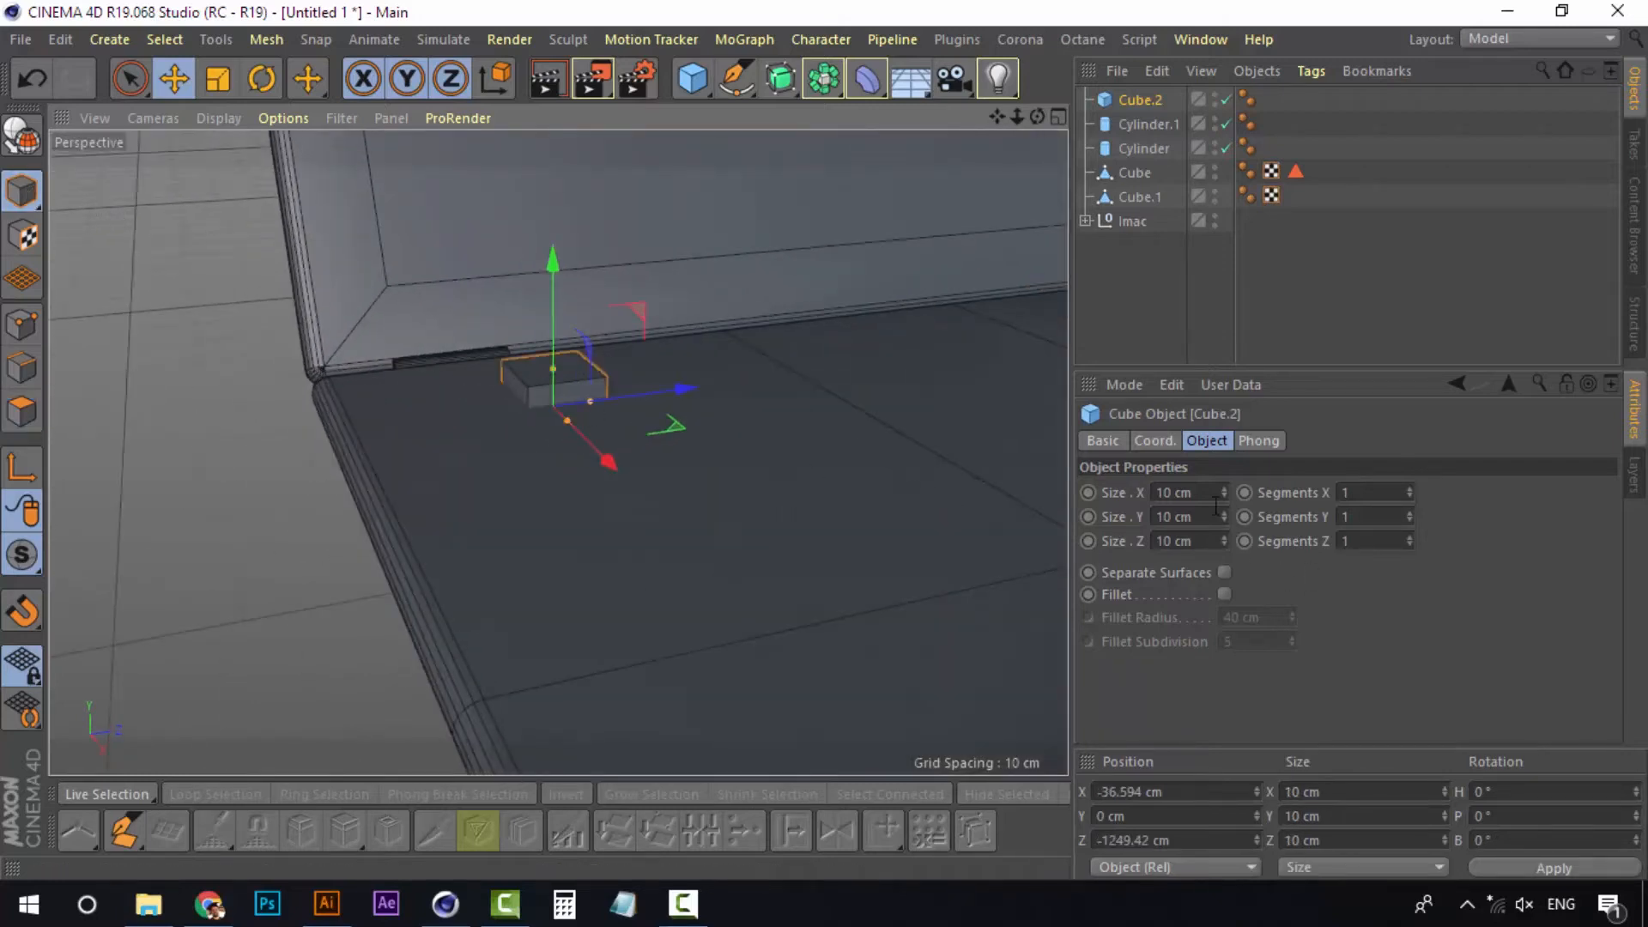
Set the small cube's X, Y and Z sizes to 5 cm each
double_click(1183, 492)
text(5)
key(Tab)
text(5)
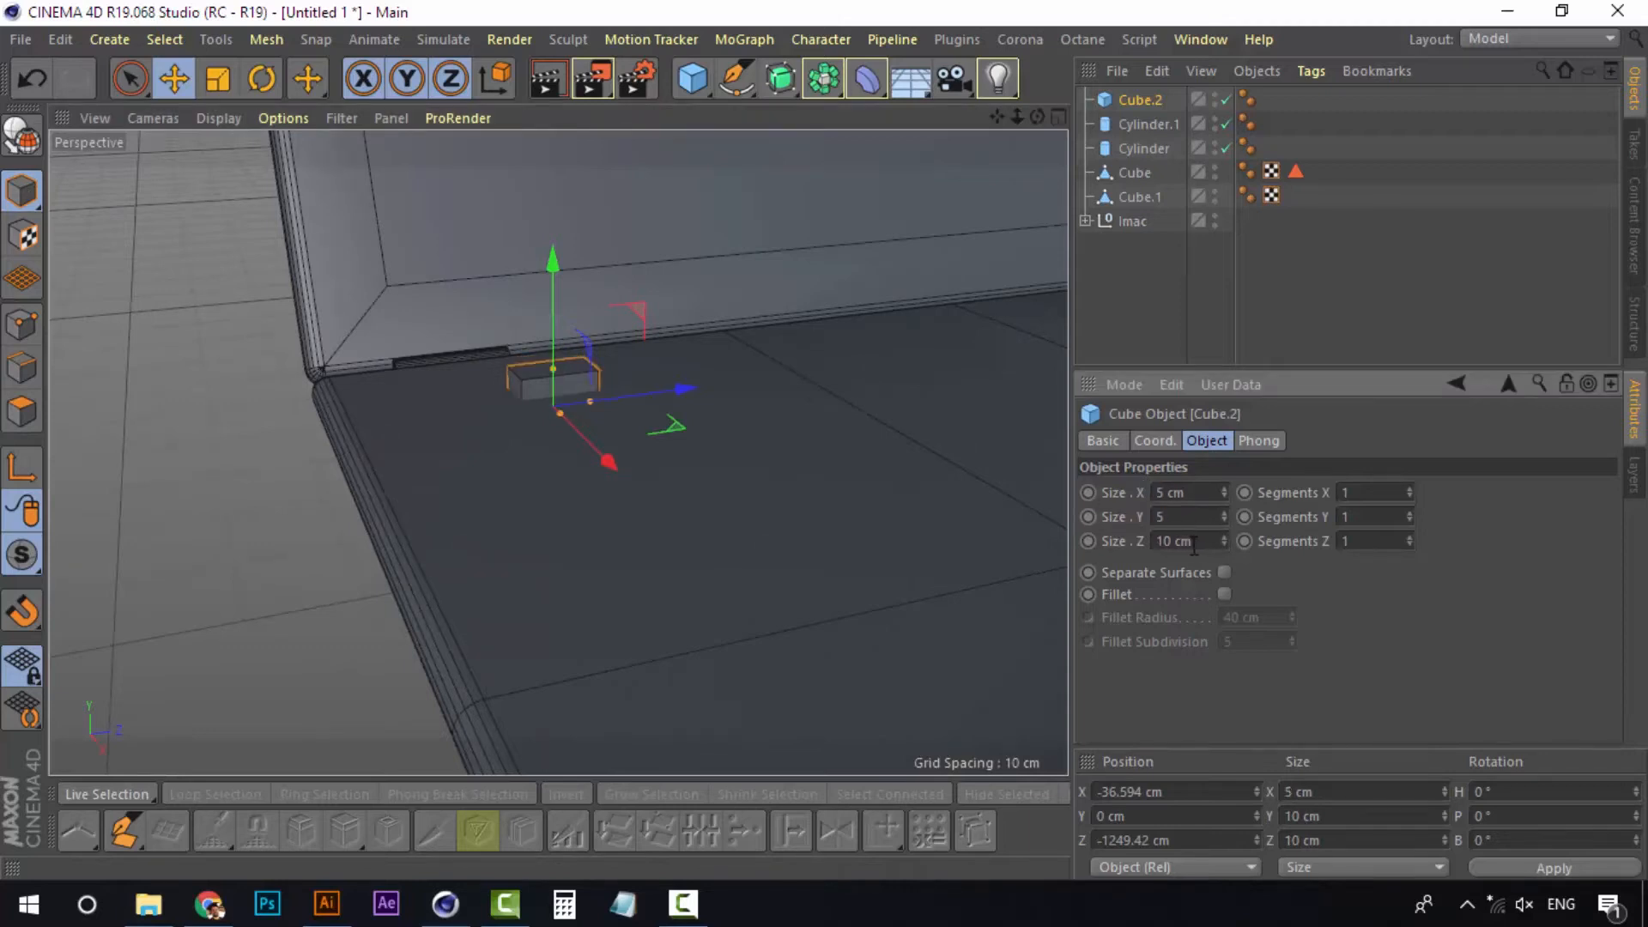
drag(1194, 545, 1147, 547)
text(5)
click(1203, 511)
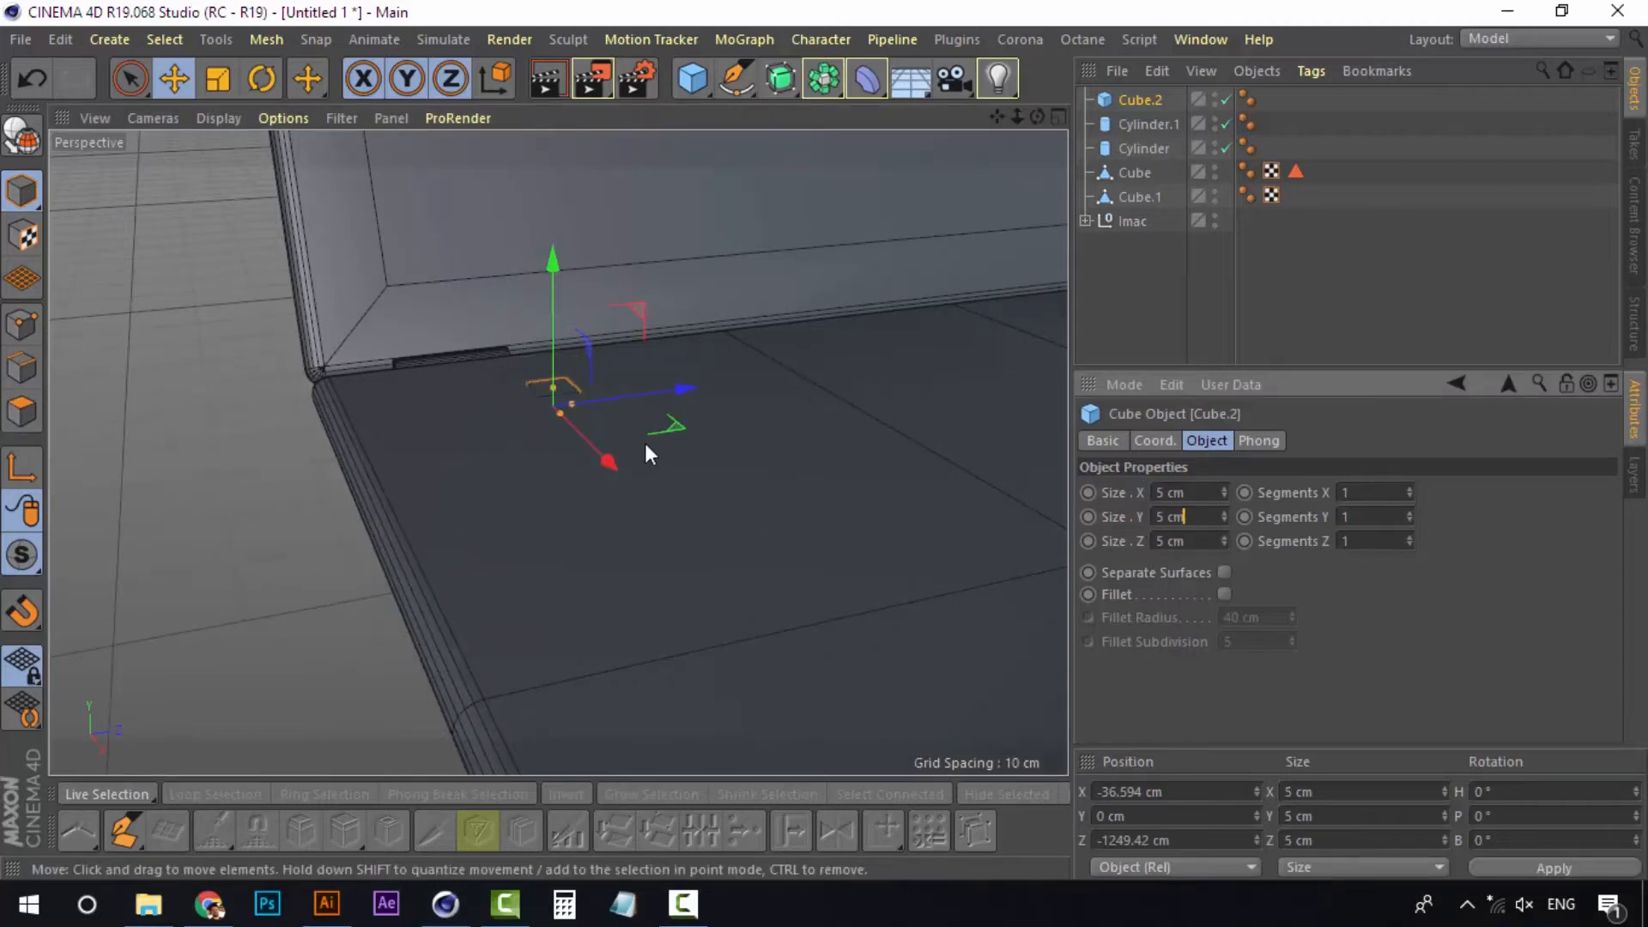
Flatten the cube to about 0.599 cm thick and raise it to about 2.141 cm on Y, onto the base's surface
drag(554, 390, 555, 404)
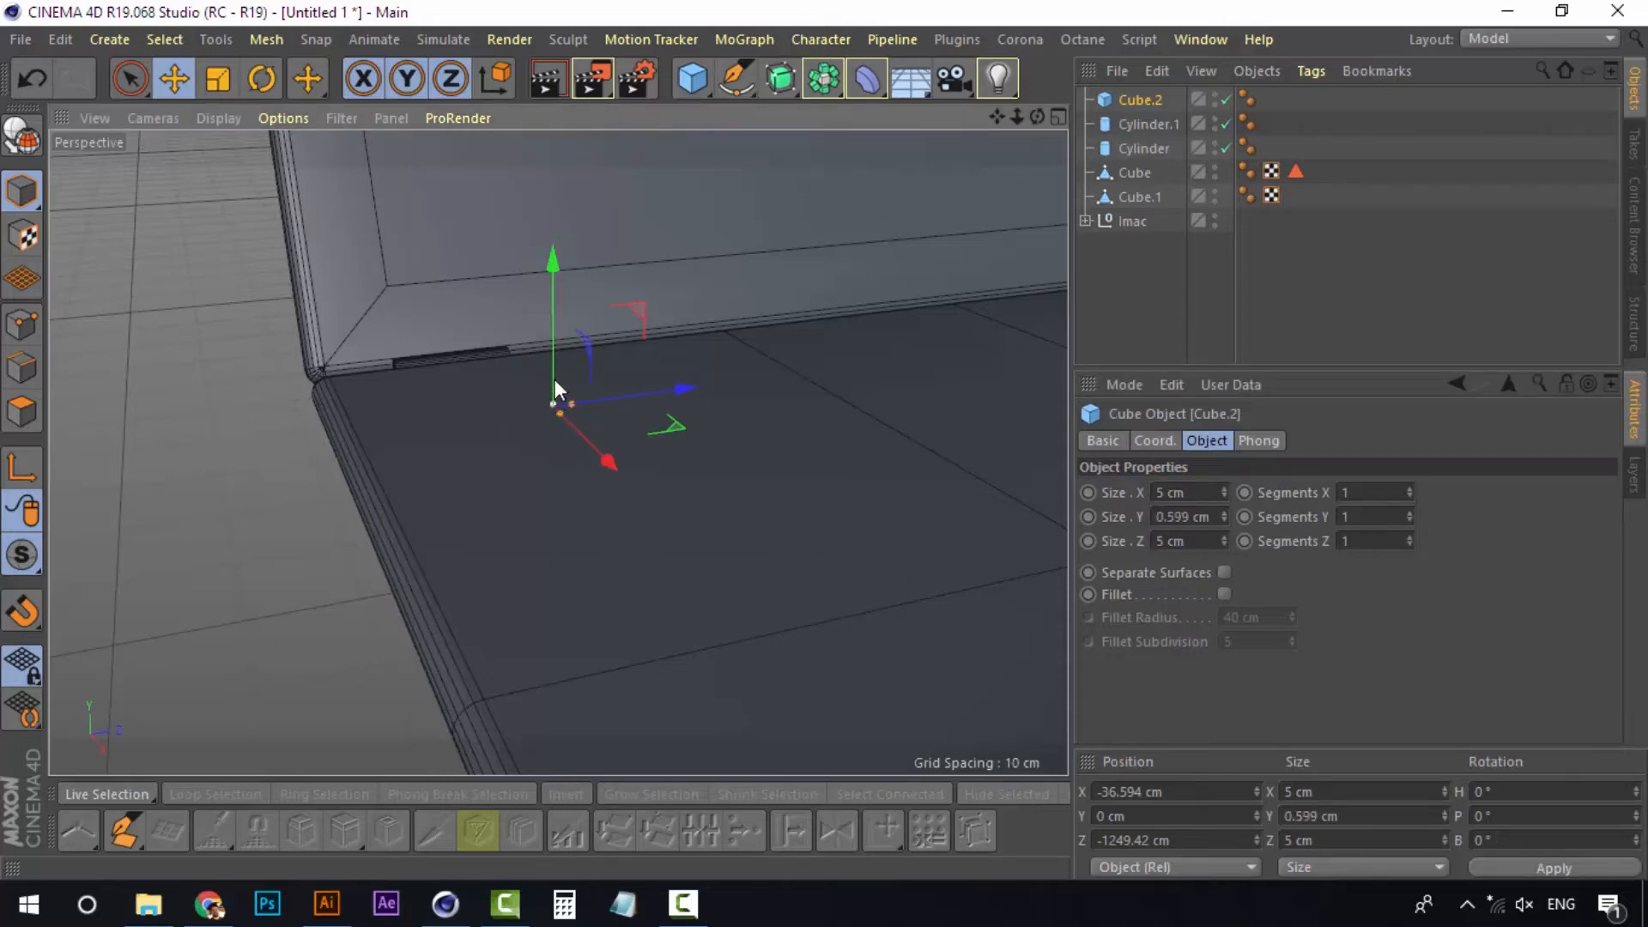
drag(563, 265, 565, 254)
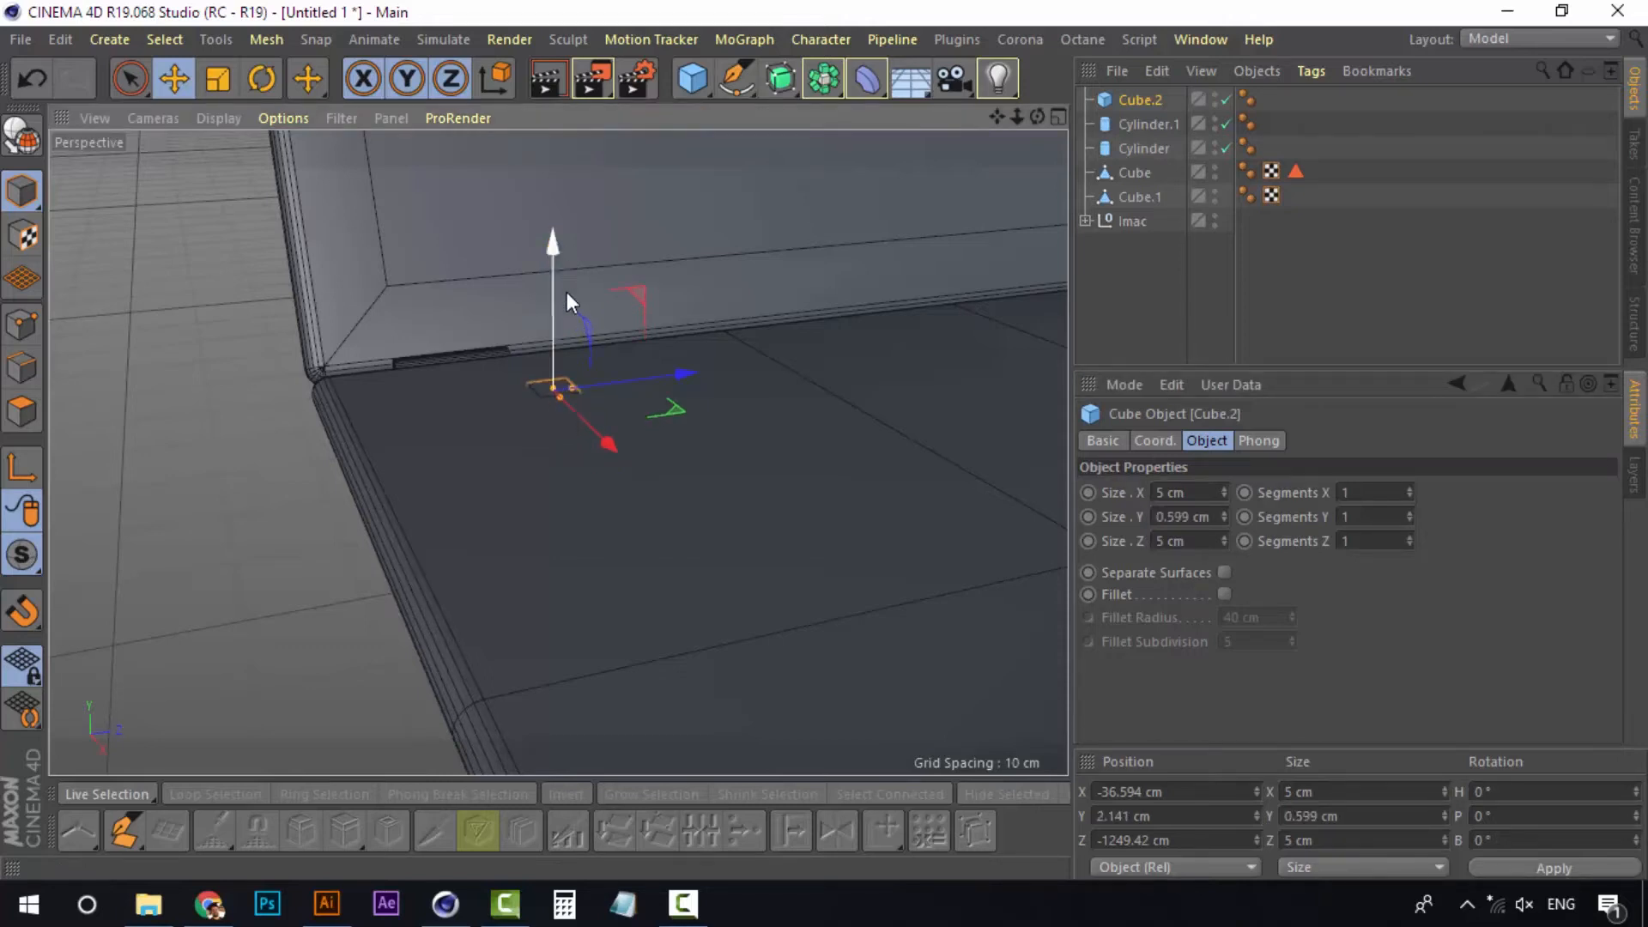
Set the flat key cube's X and Z sizes to 8 cm
scroll(576, 388, down, 4)
alt+drag(638, 389, 524, 647)
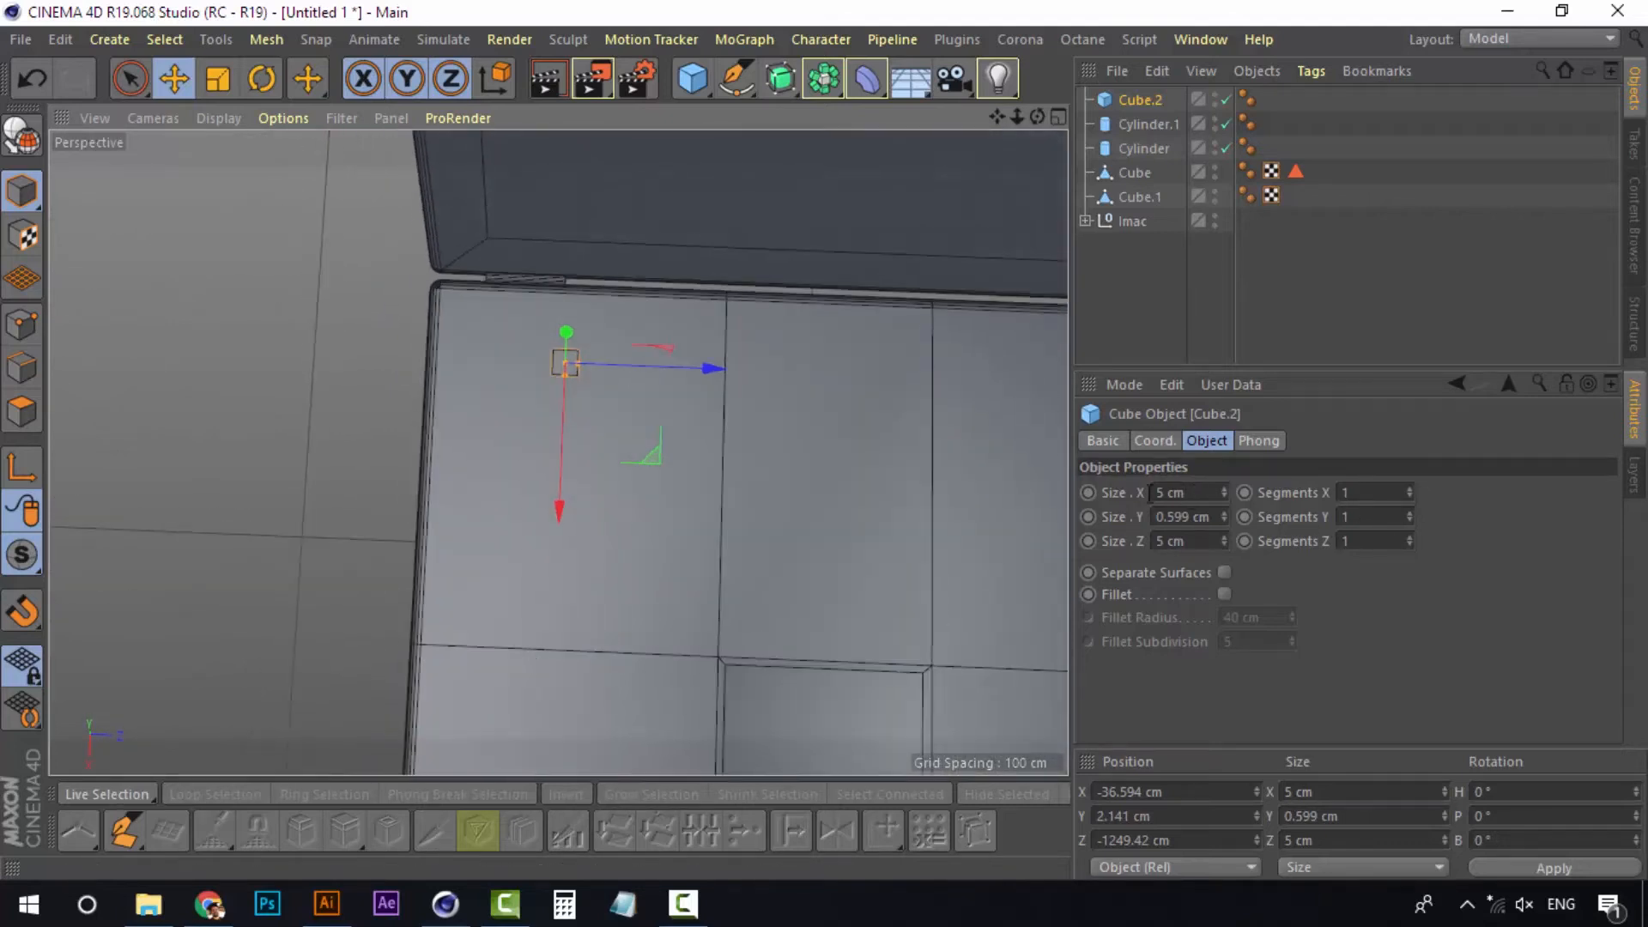
double_click(1189, 493)
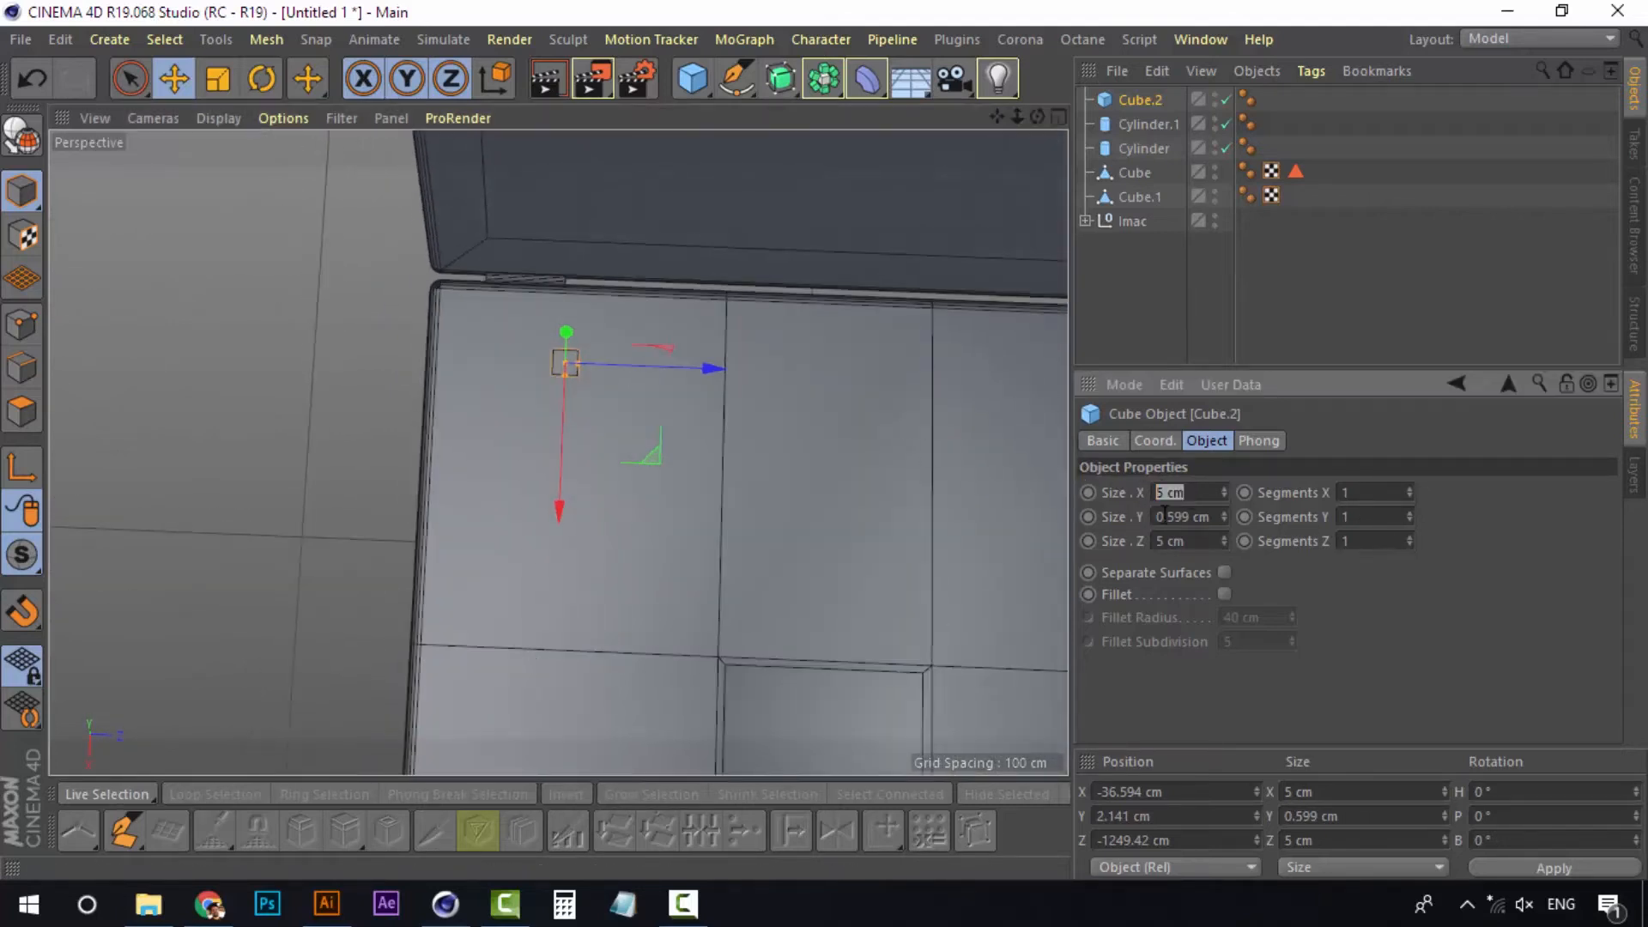
text(8)
drag(1200, 541, 1021, 513)
text(8)
click(1336, 581)
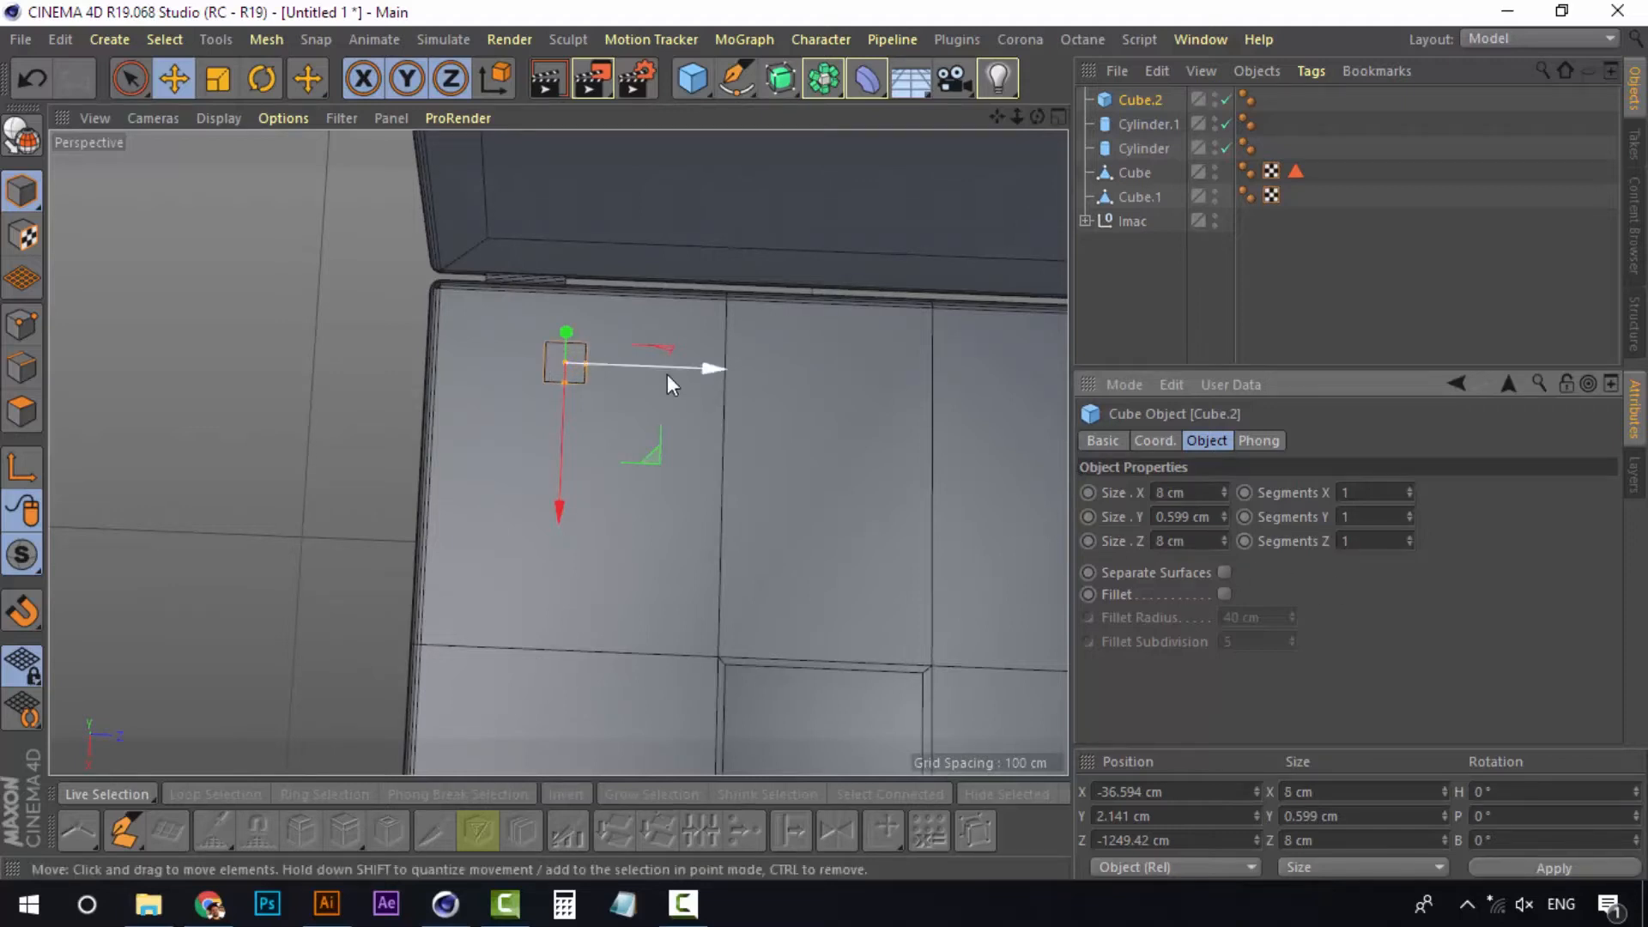
In the Top view, position the key near the base's rear corner at about X -37.572 cm and Z -1263.103 cm
click(1061, 119)
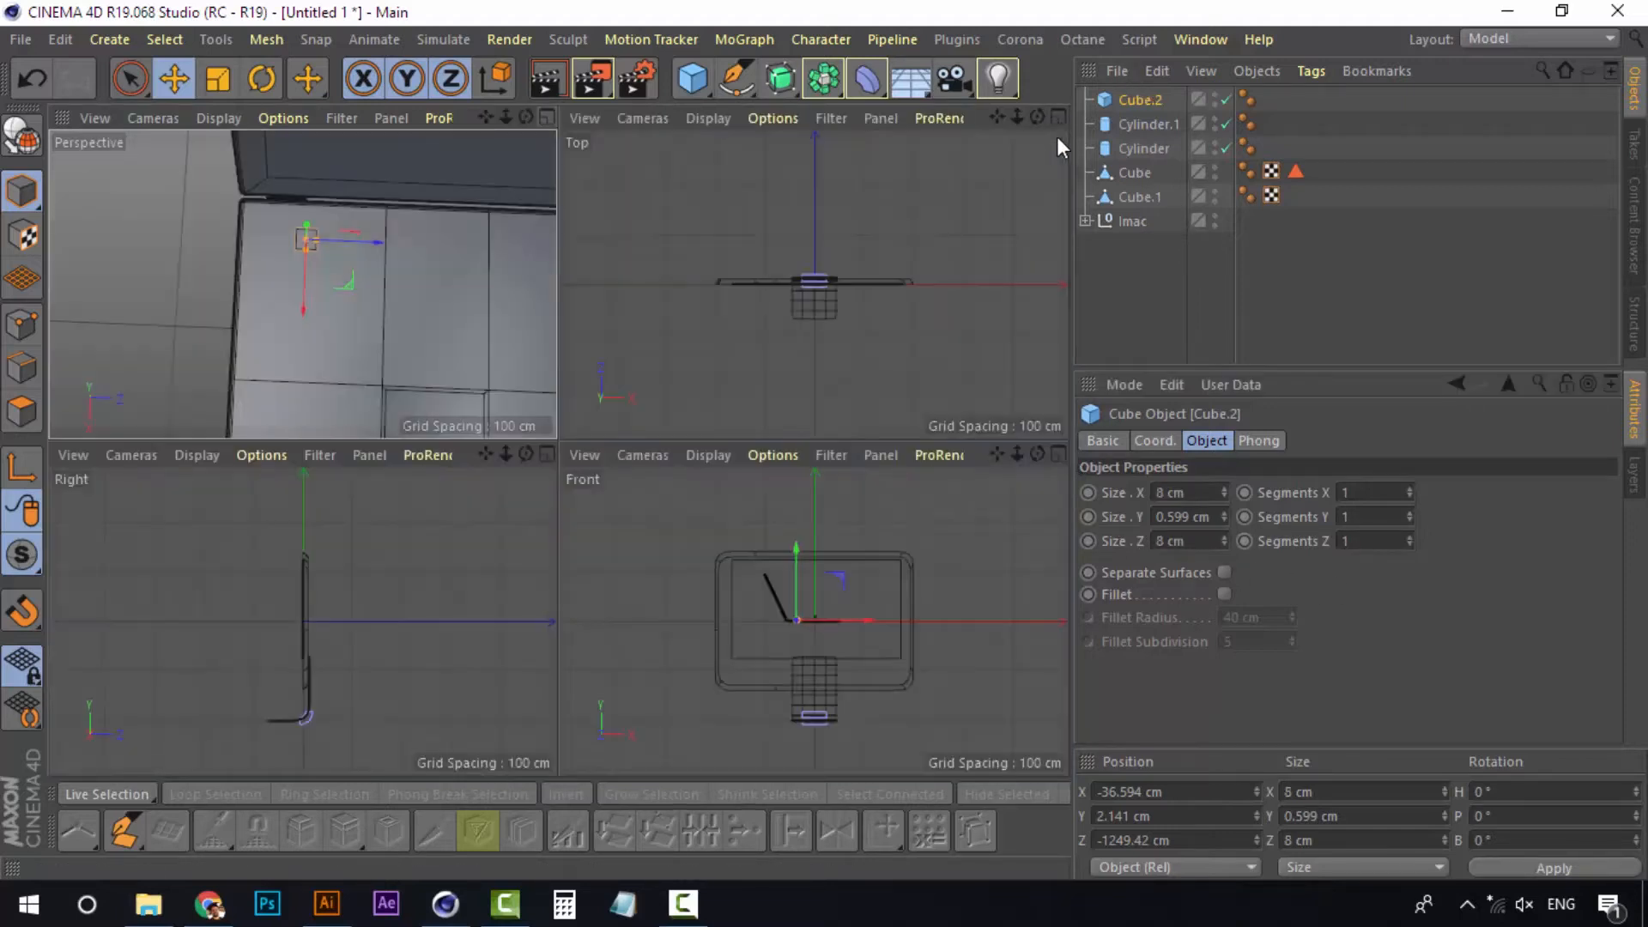
click(1062, 120)
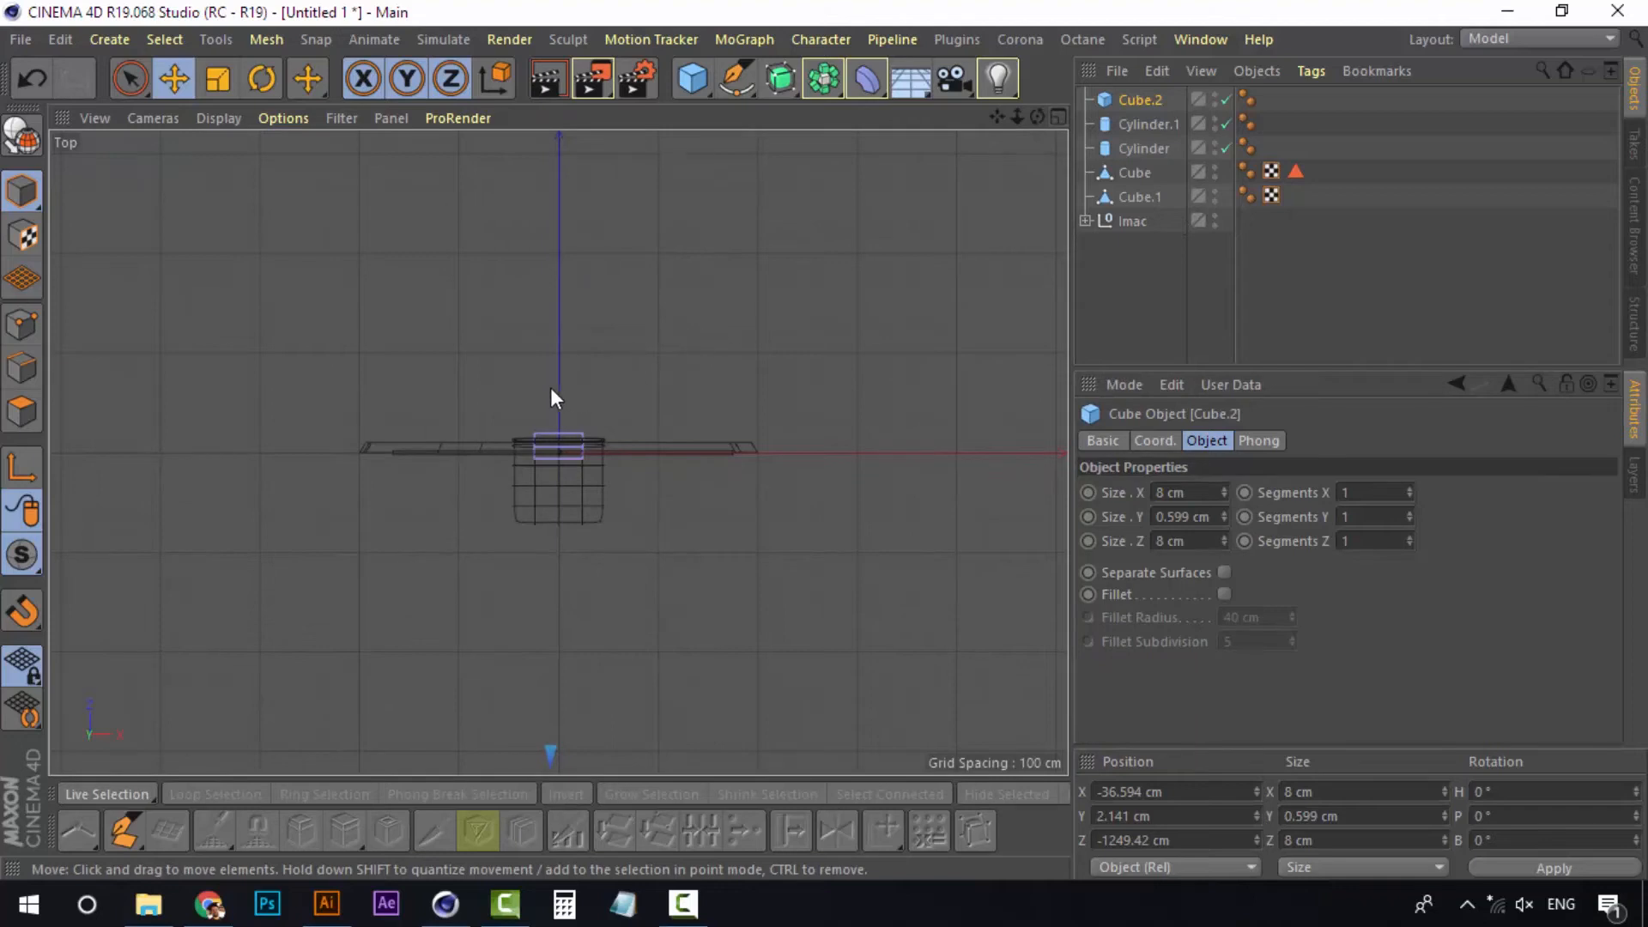
scroll(547, 388, down, 5)
alt+middle_drag(544, 620, 558, 193)
scroll(533, 383, up, 4)
alt+middle_drag(533, 383, 673, 405)
scroll(674, 404, up, 6)
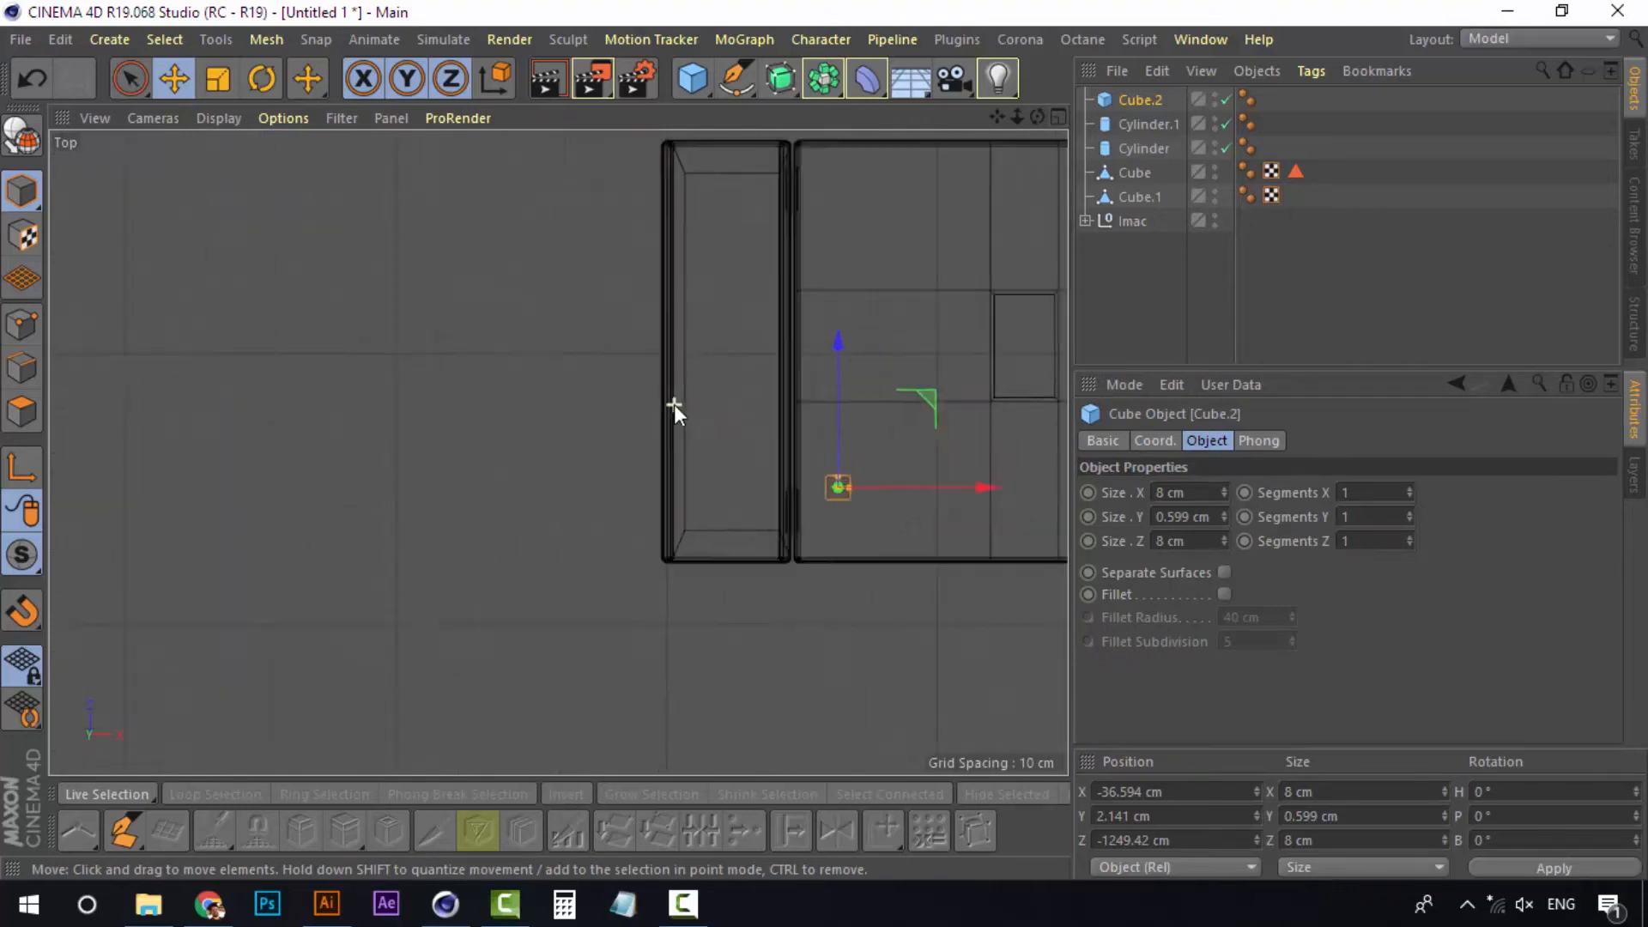
scroll(674, 405, up, 3)
alt+middle_drag(852, 451, 527, 543)
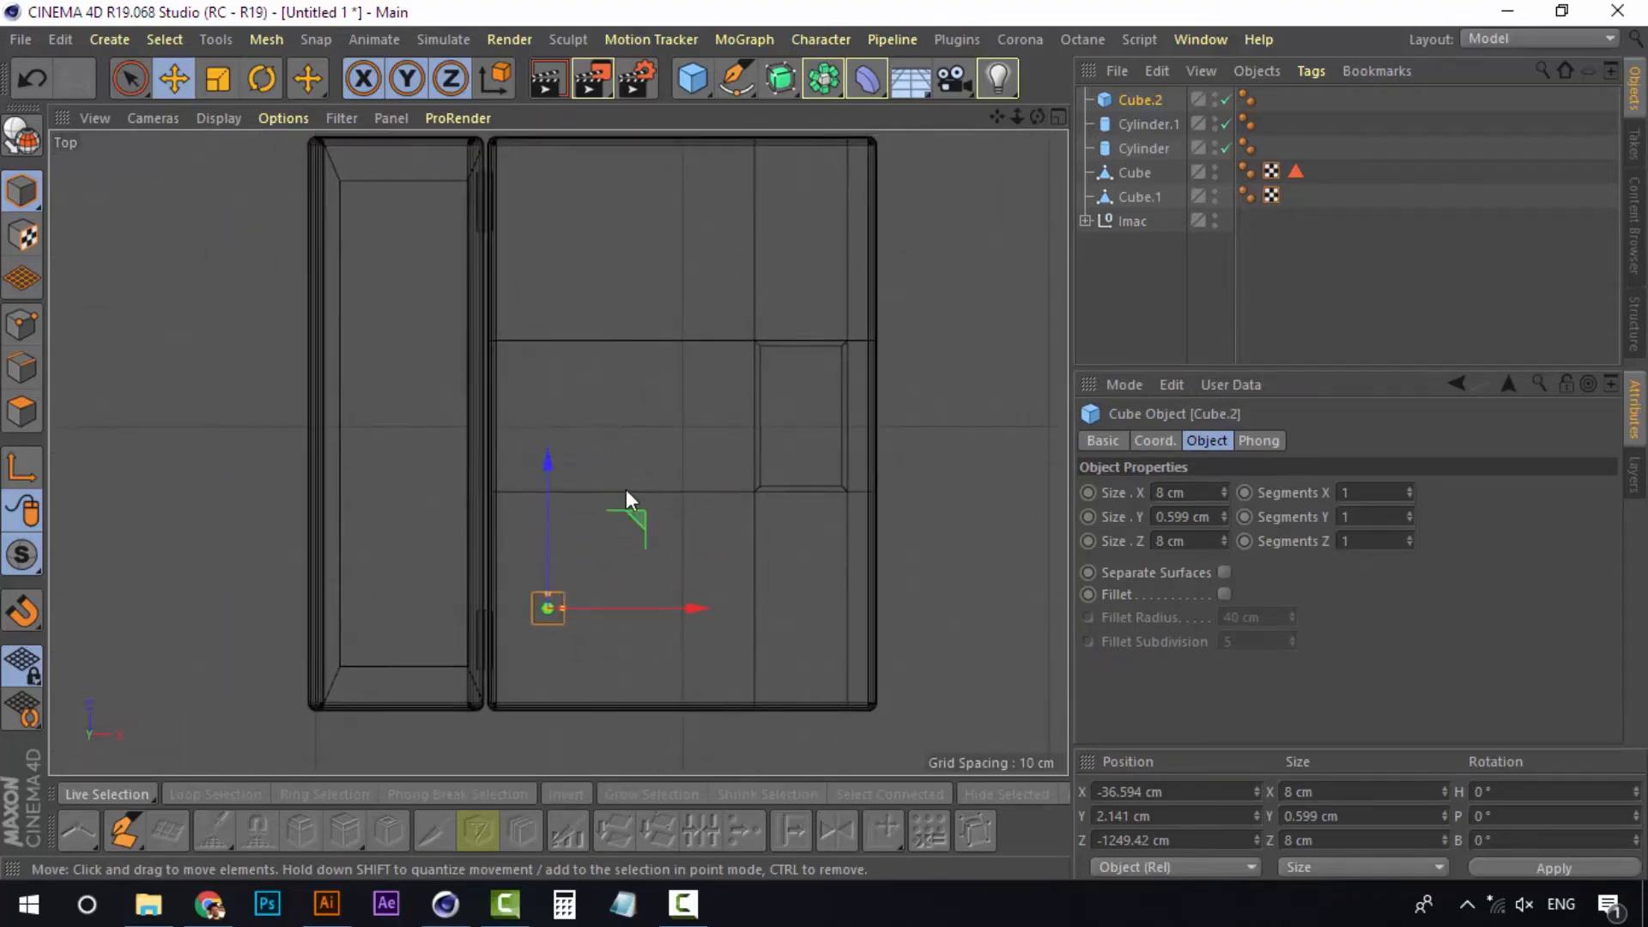
alt+drag(627, 496, 227, 316)
scroll(292, 427, up, 3)
scroll(291, 427, down, 3)
scroll(297, 312, up, 2)
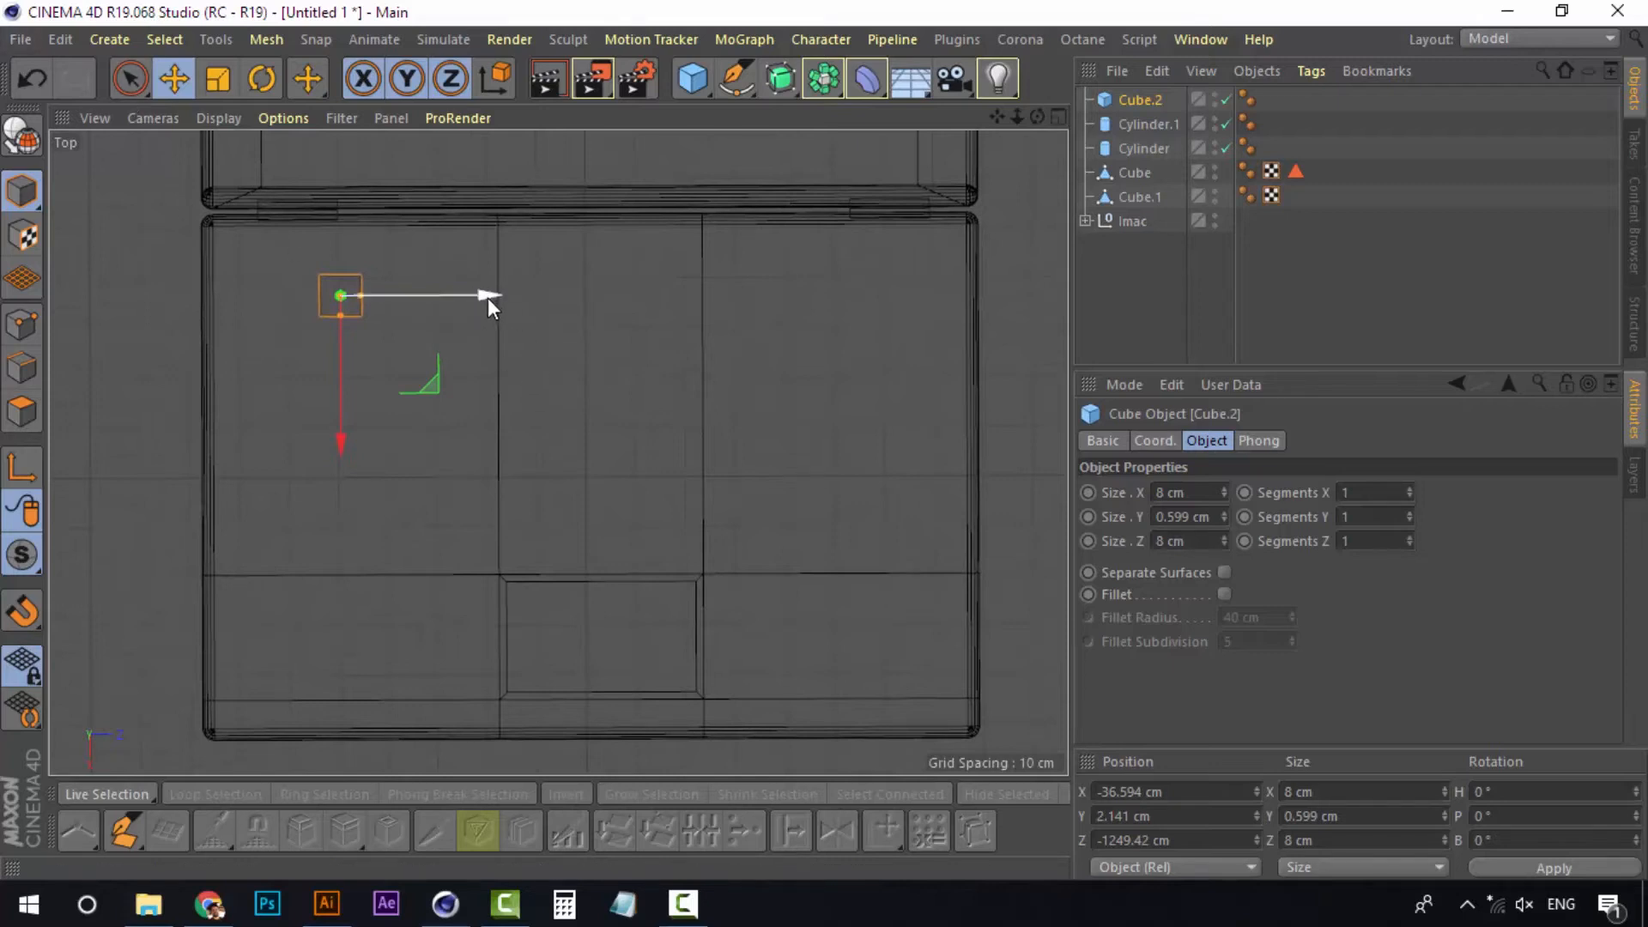
drag(488, 297, 403, 307)
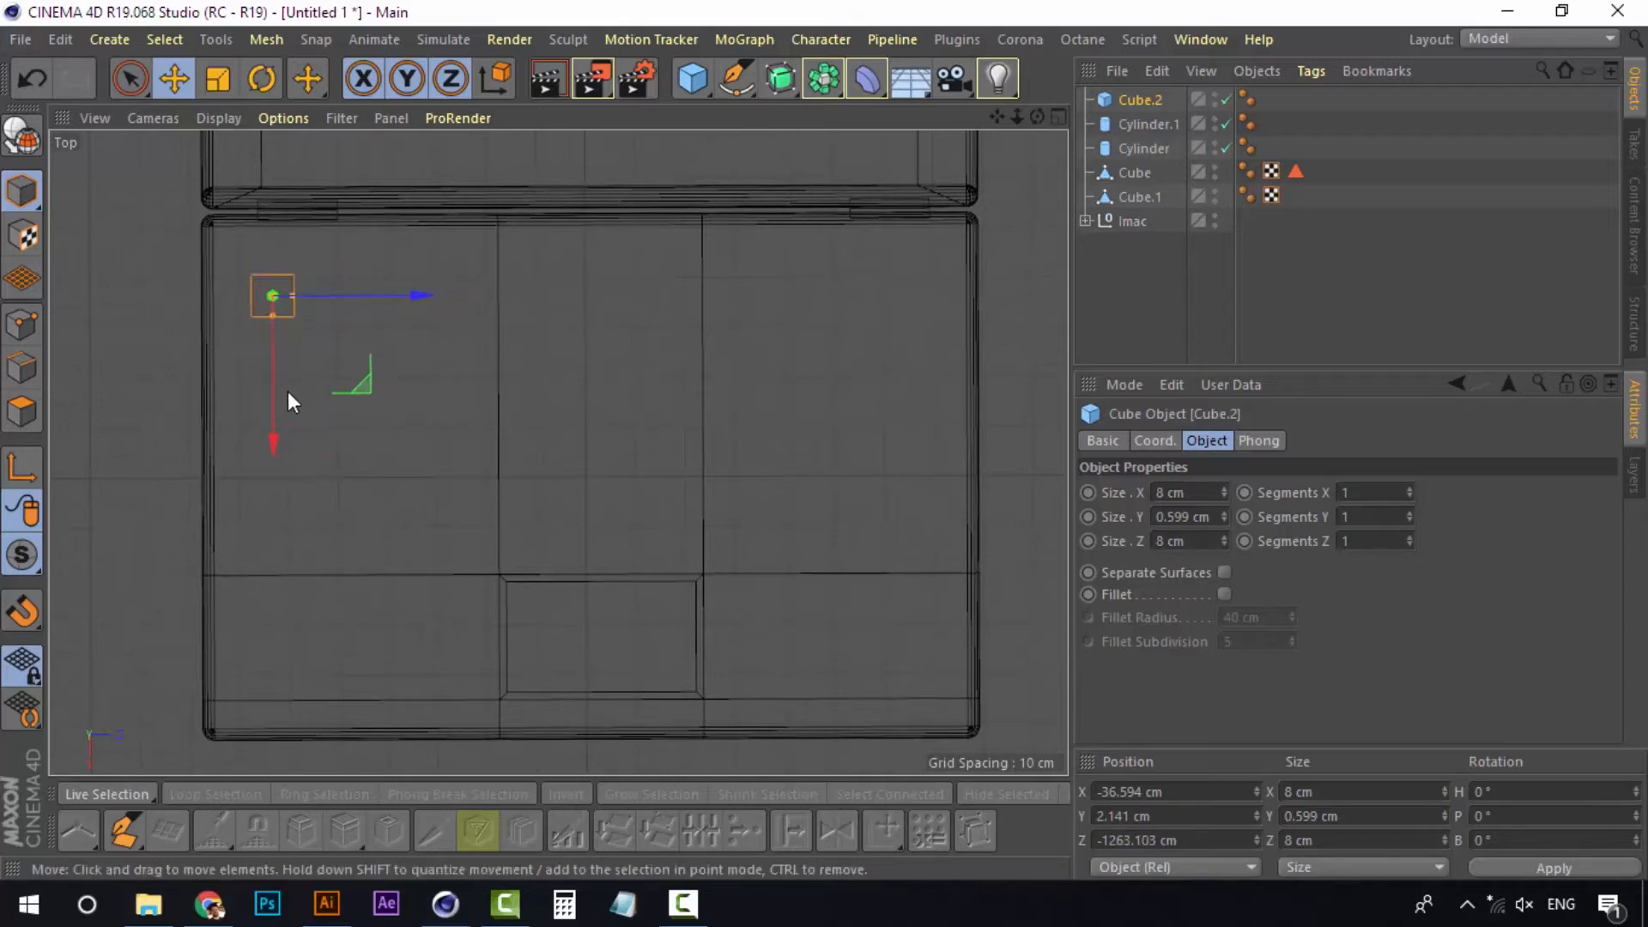
drag(286, 391, 272, 391)
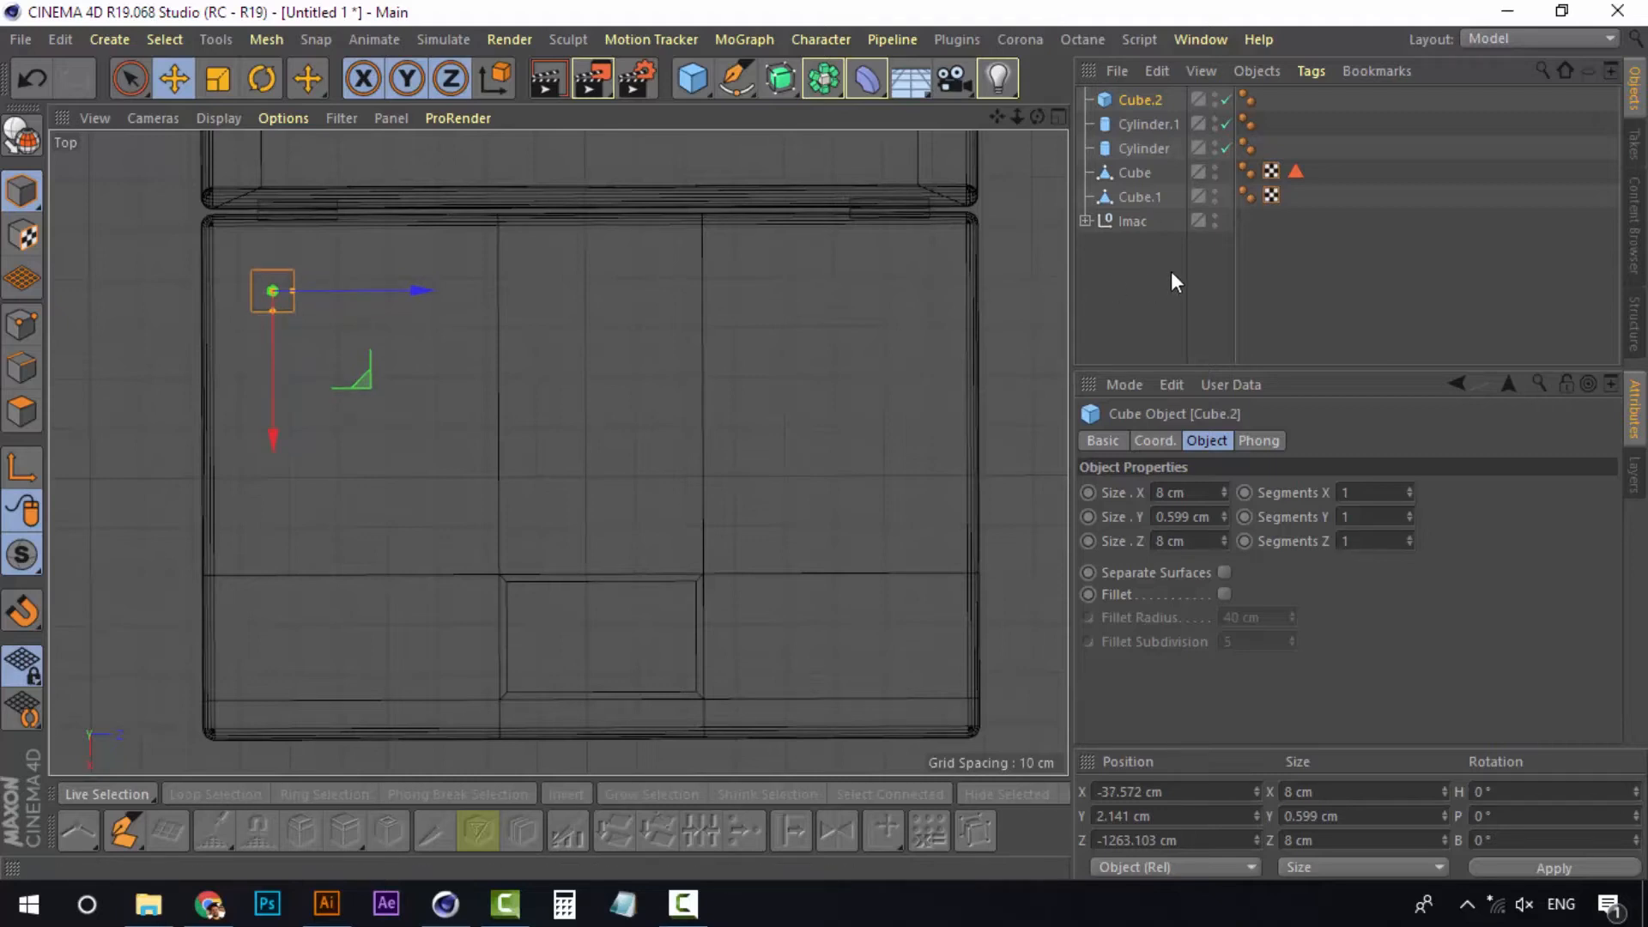
Duplicate the key beside itself along Z, and duplicate that pair to make a row of four evenly spaced keys
click(1151, 122)
click(1140, 103)
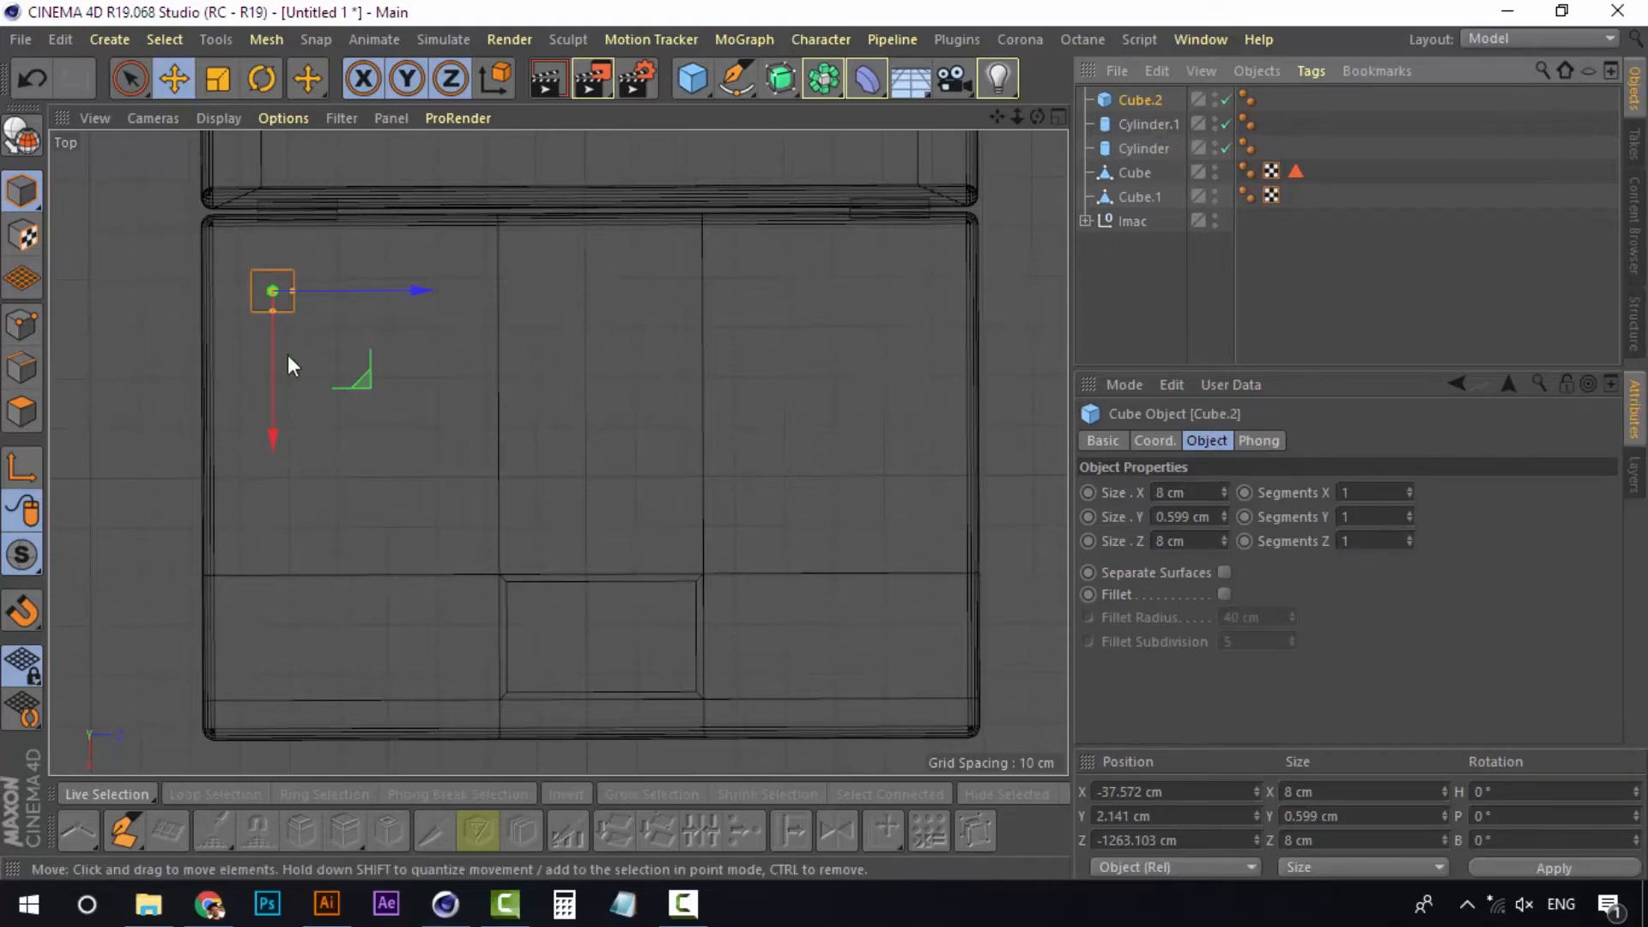
ctrl+drag(262, 285, 414, 290)
click(1153, 120)
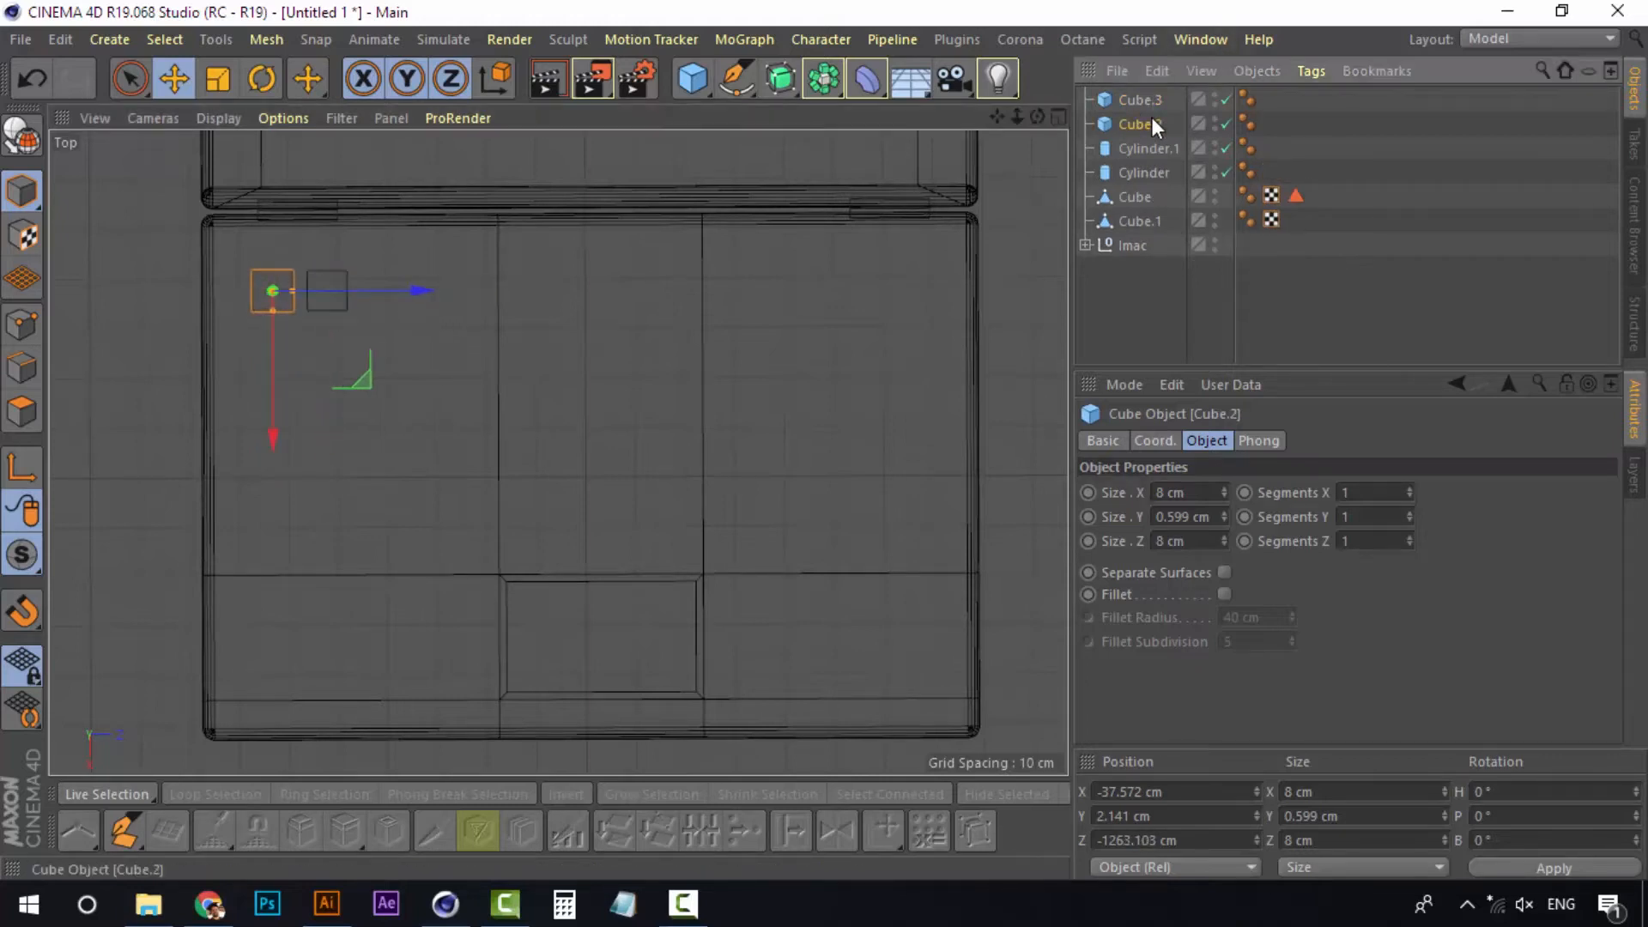
ctrl+click(1151, 103)
ctrl+drag(442, 289, 544, 280)
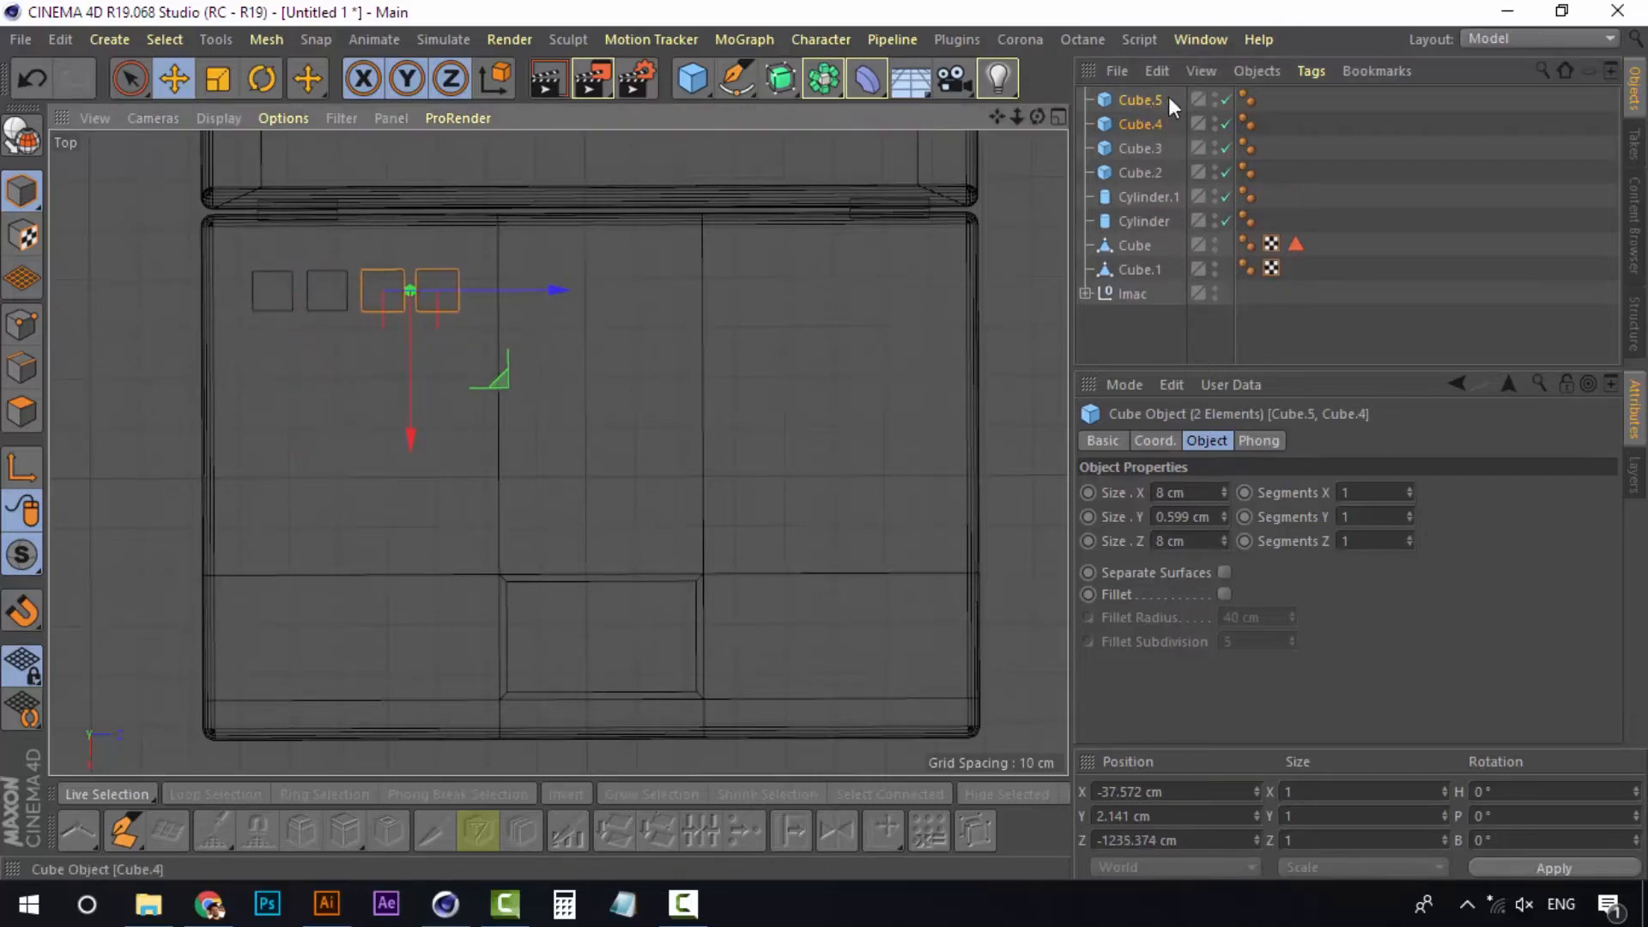
Duplicate the group of four keys twice along Z to extend the row to twelve keys across the base
click(1153, 107)
click(1152, 166)
shift+click(1143, 103)
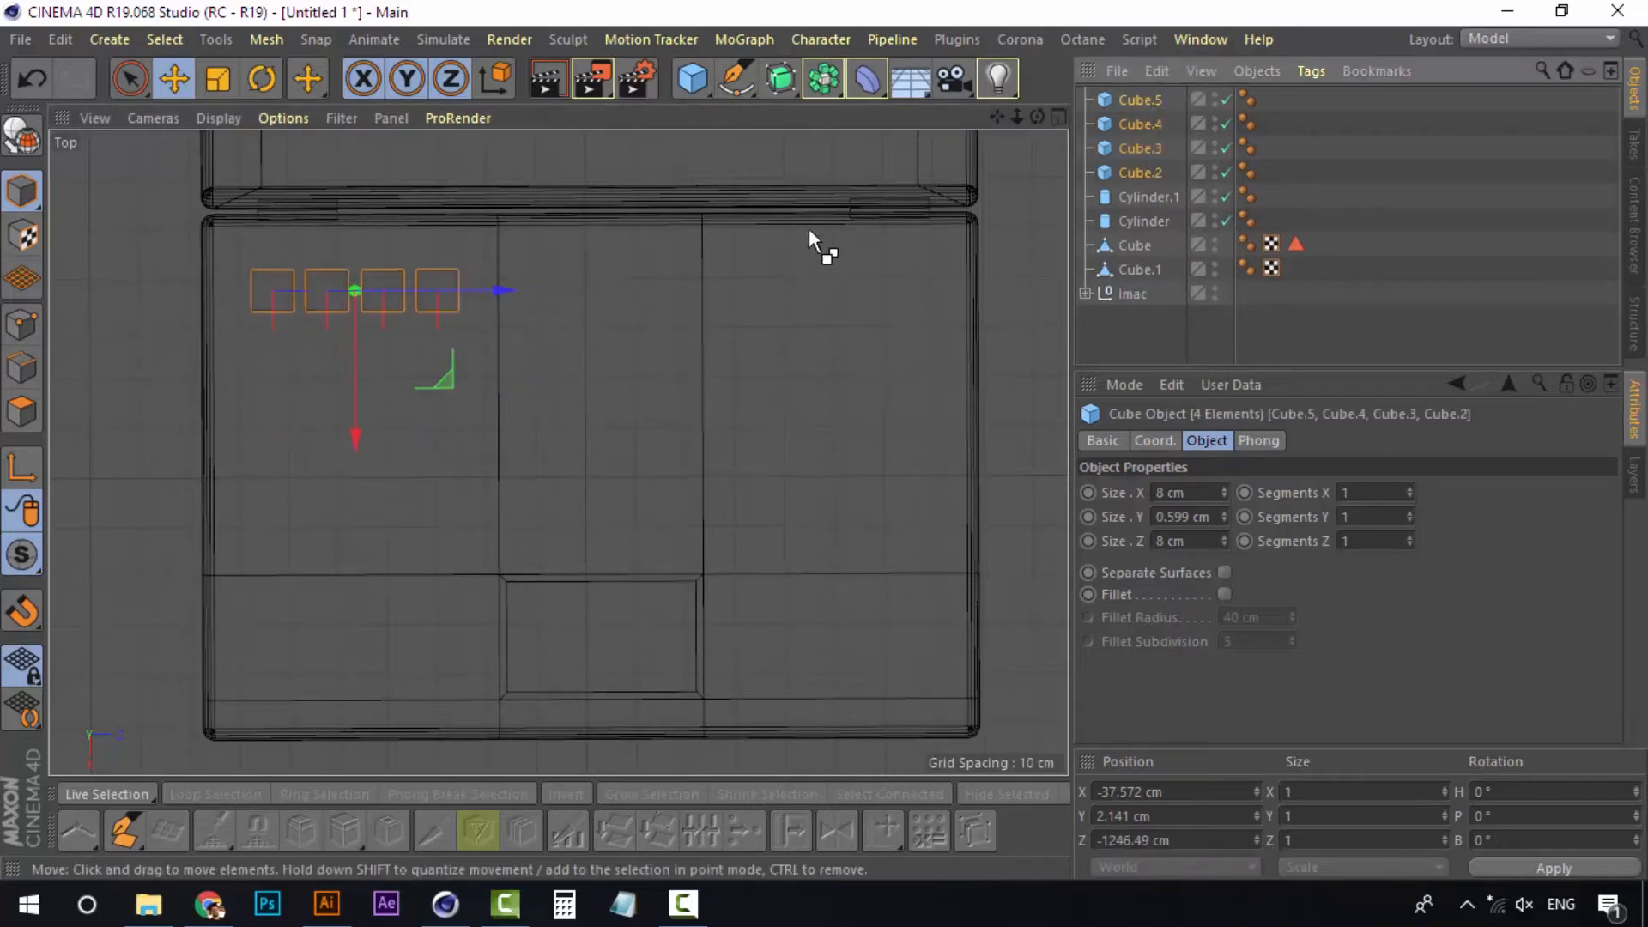
key(ctrl+c)
key(ctrl+v)
drag(494, 291, 714, 290)
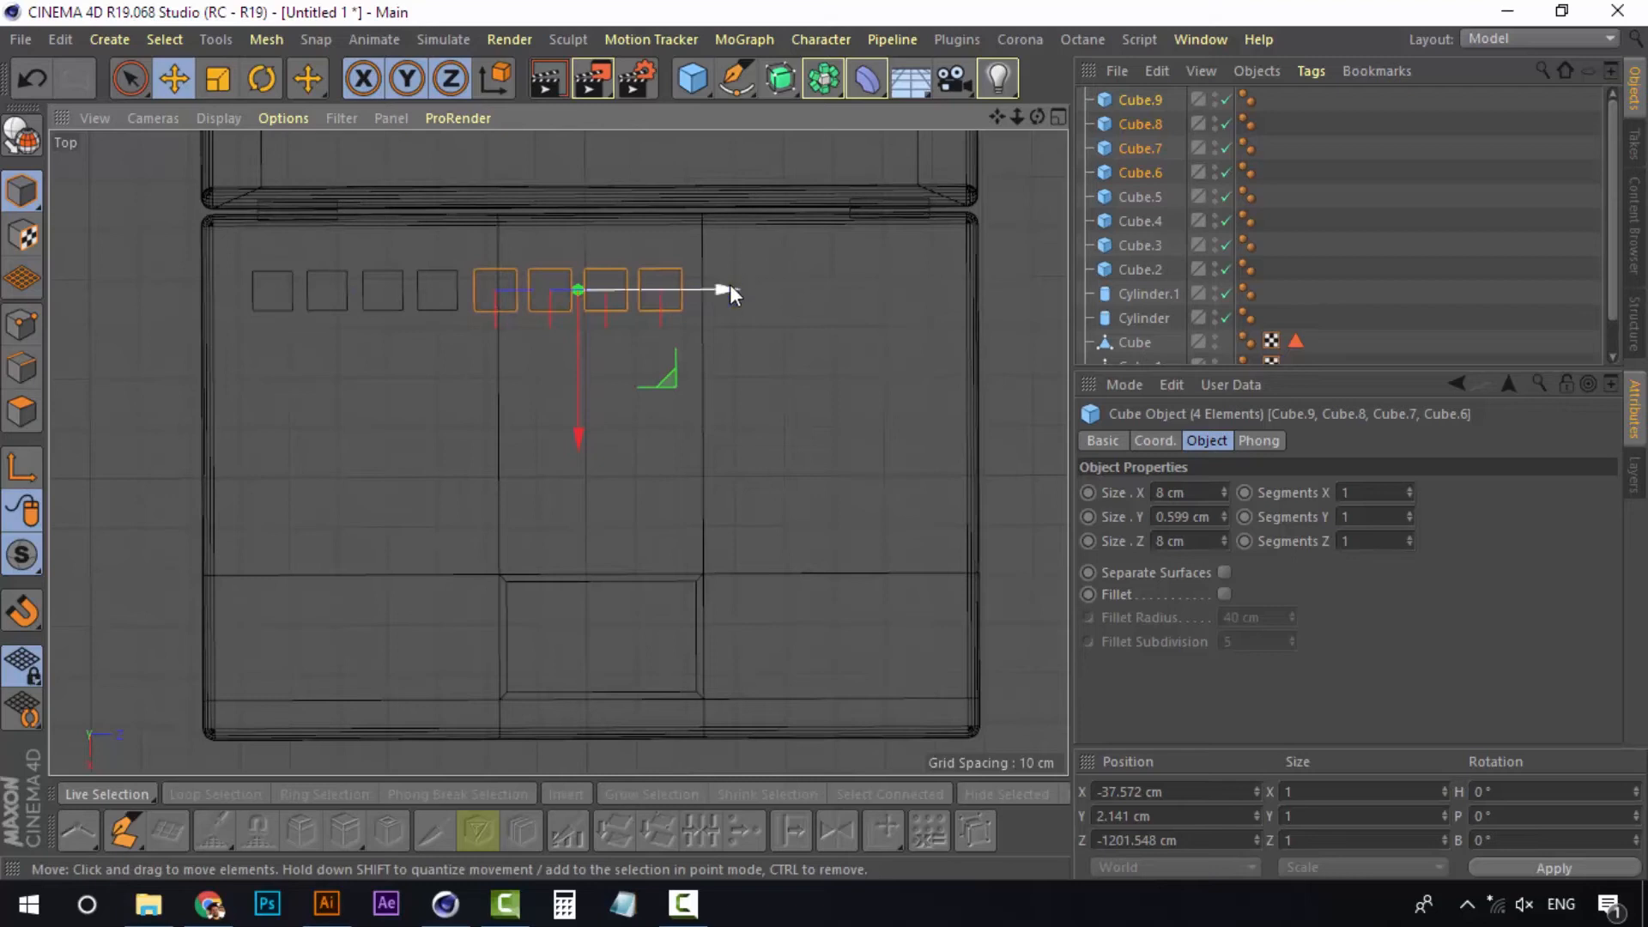
ctrl+drag(730, 290, 952, 295)
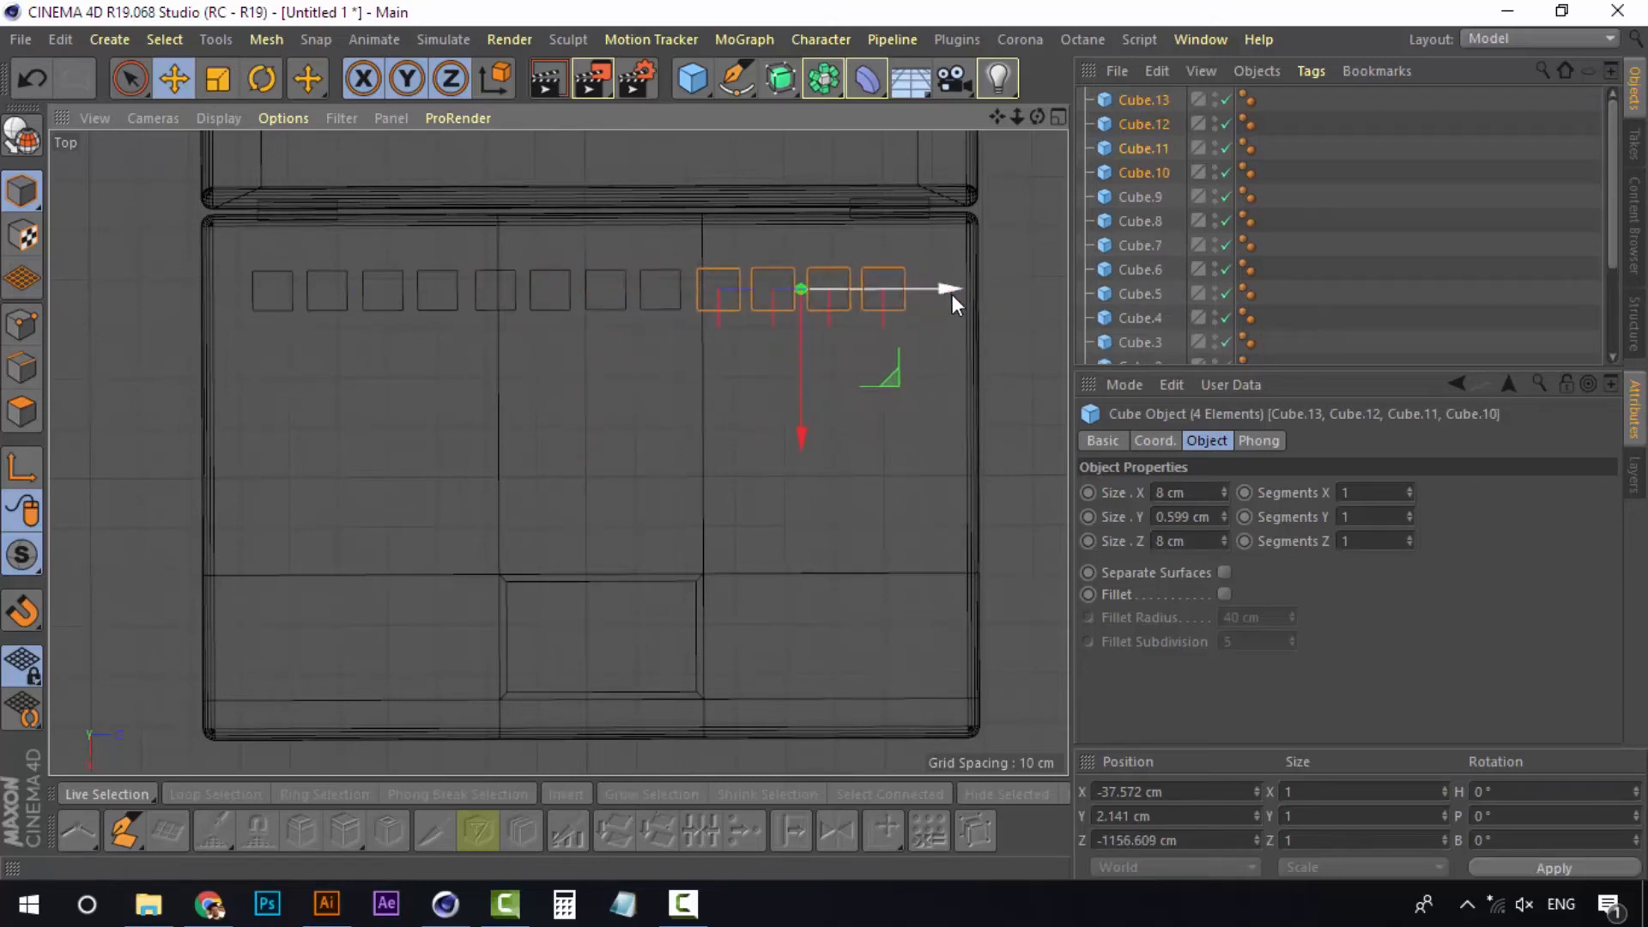
Shift the whole twelve-key row along Z to about -1199.837 cm to centre it on the base, and group the keys
click(1038, 316)
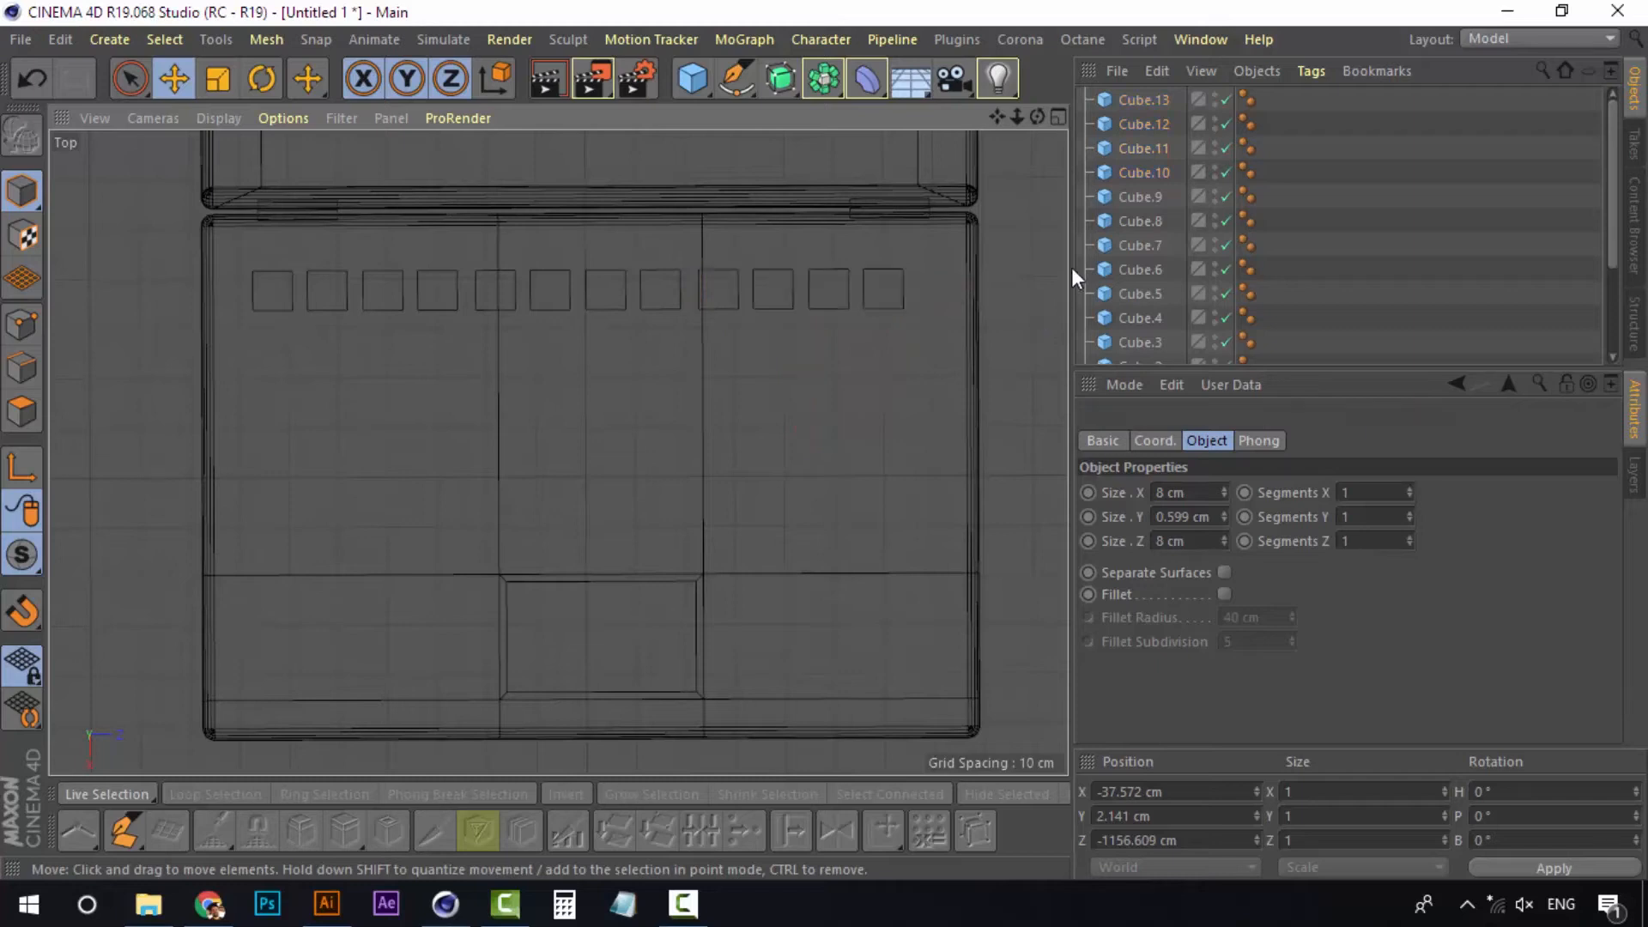
click(1129, 100)
scroll(1155, 163, down, 3)
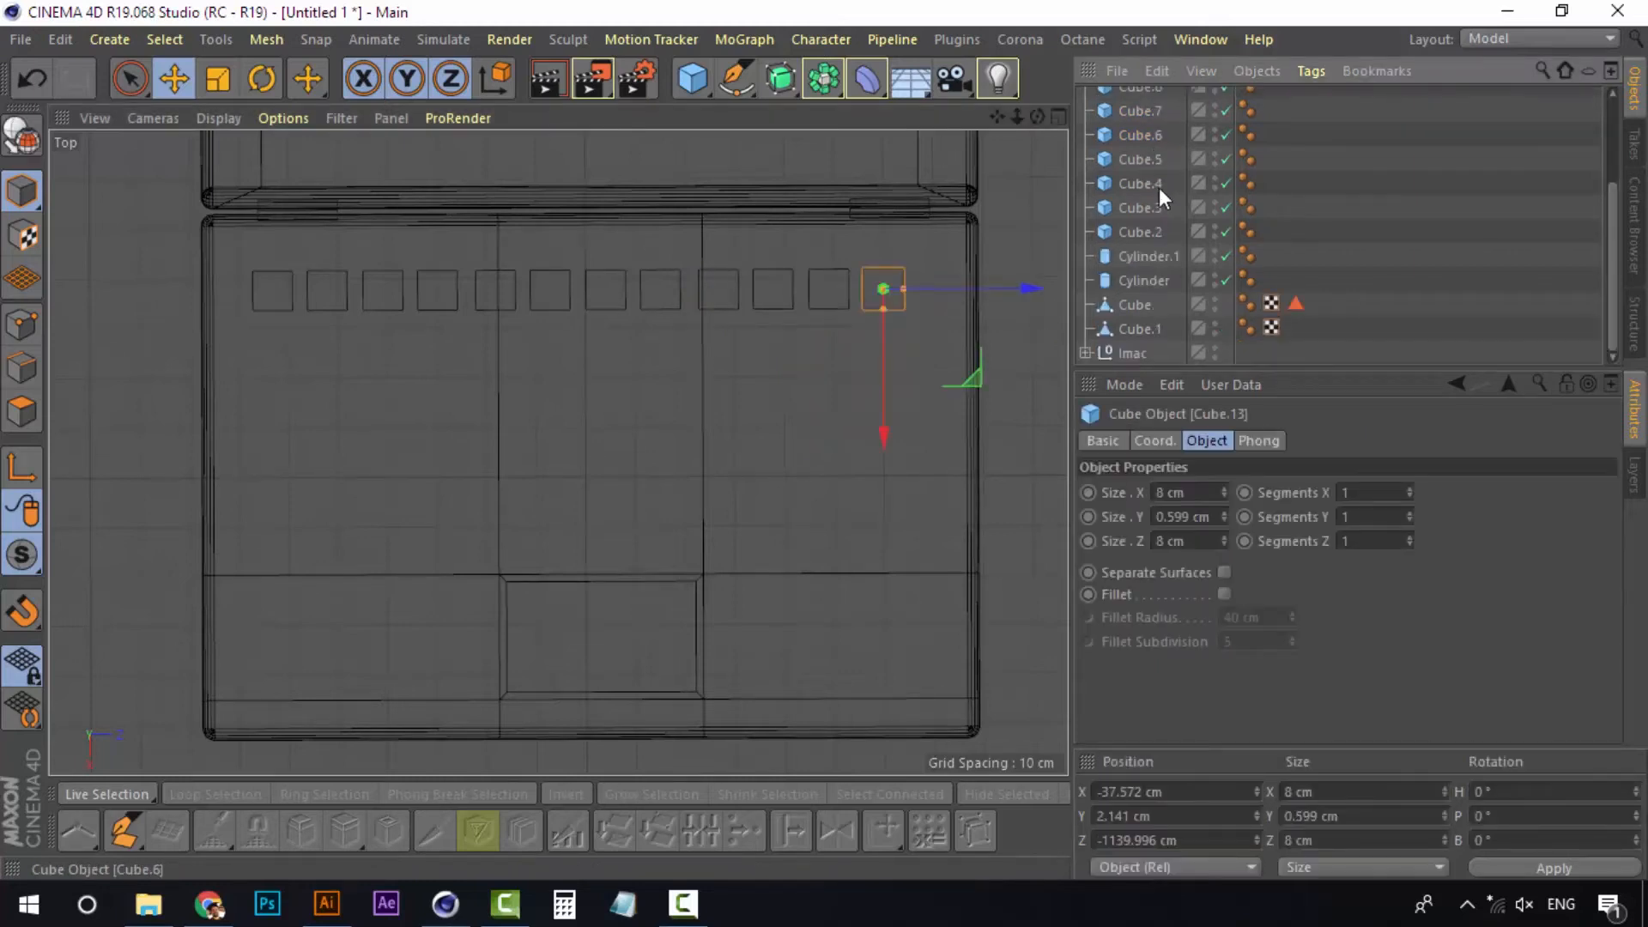
shift+click(1140, 233)
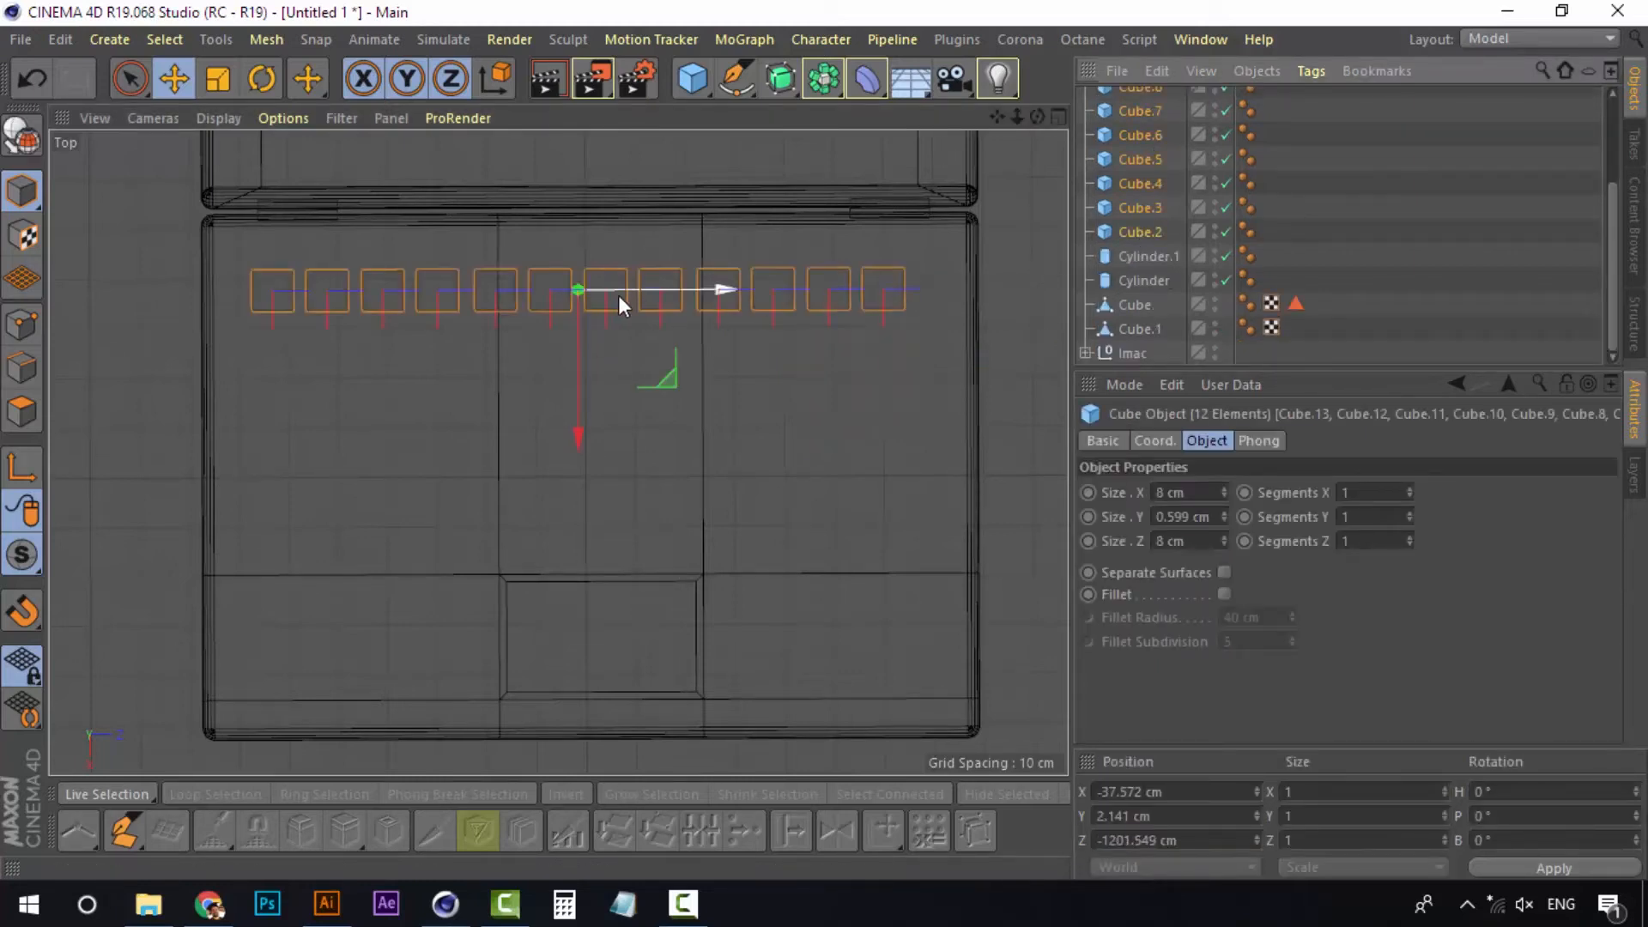
drag(618, 296, 634, 287)
right_click(1161, 134)
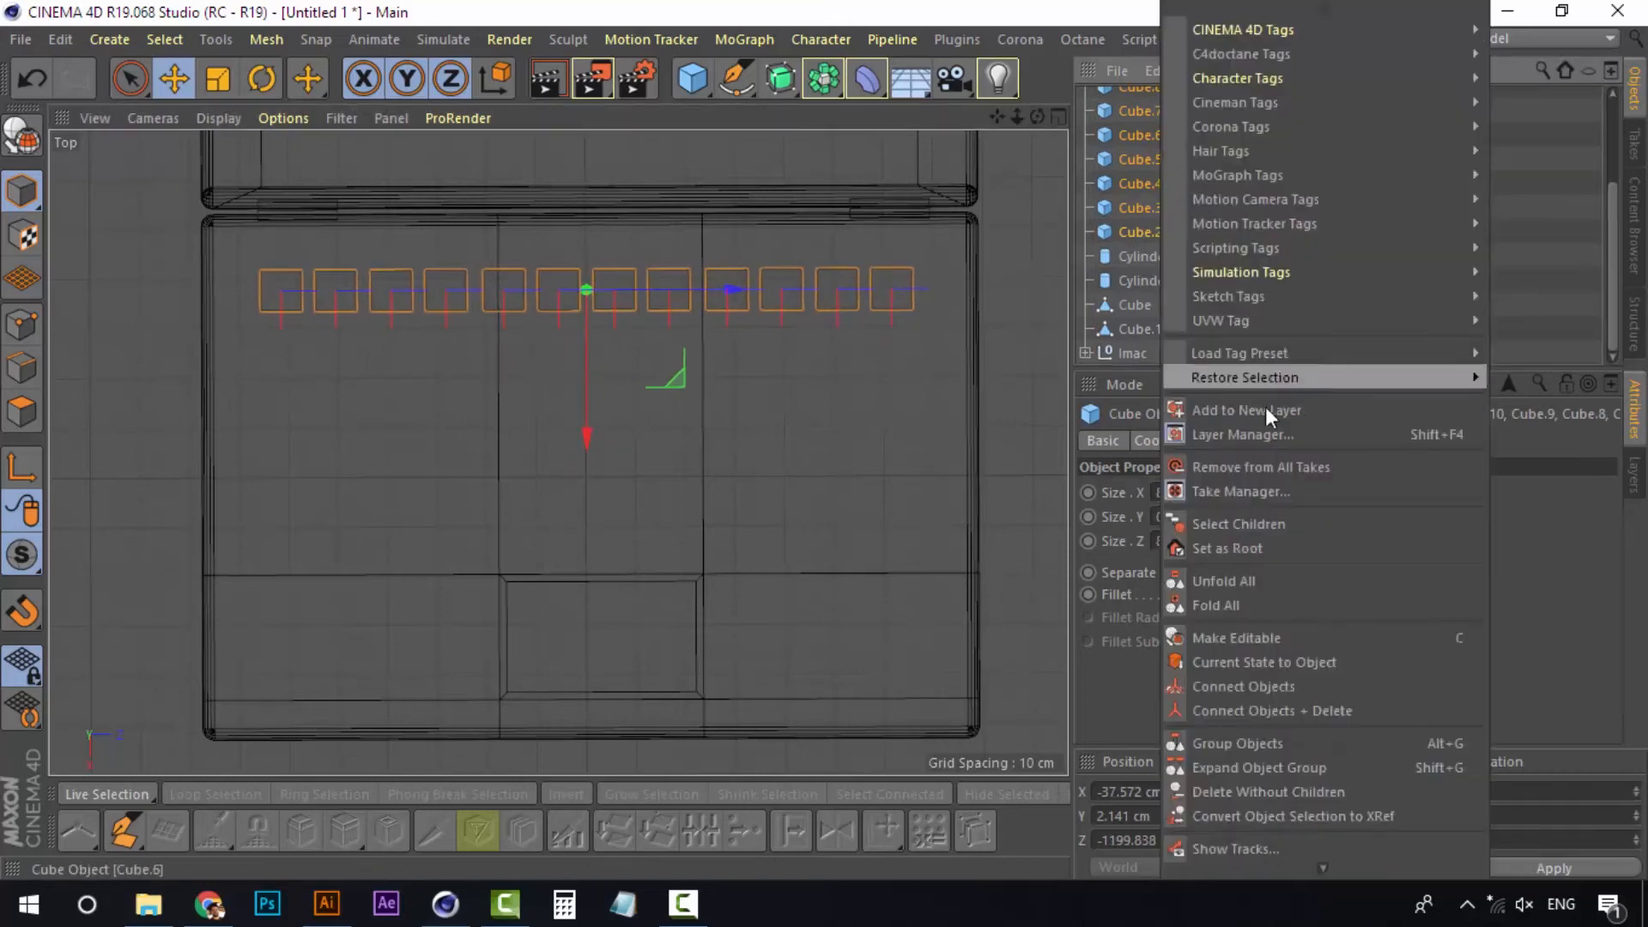
click(1310, 741)
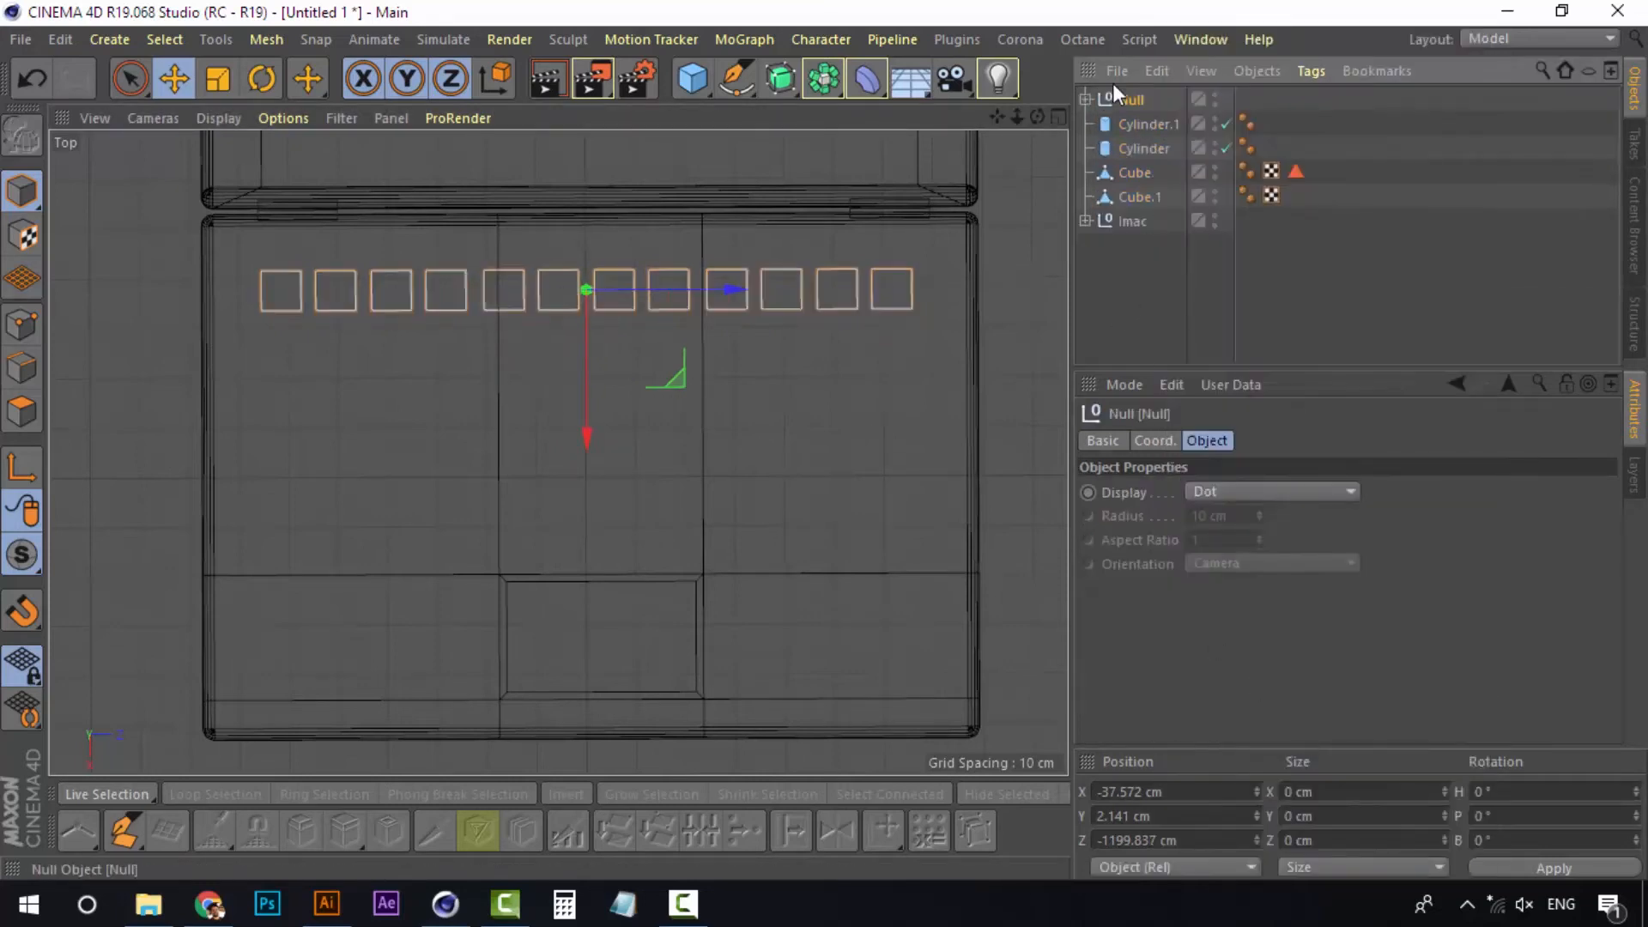
Duplicate the grouped key row four times along X toward the touchpad, placing the last row at about X 14.681 cm
key(alt+g)
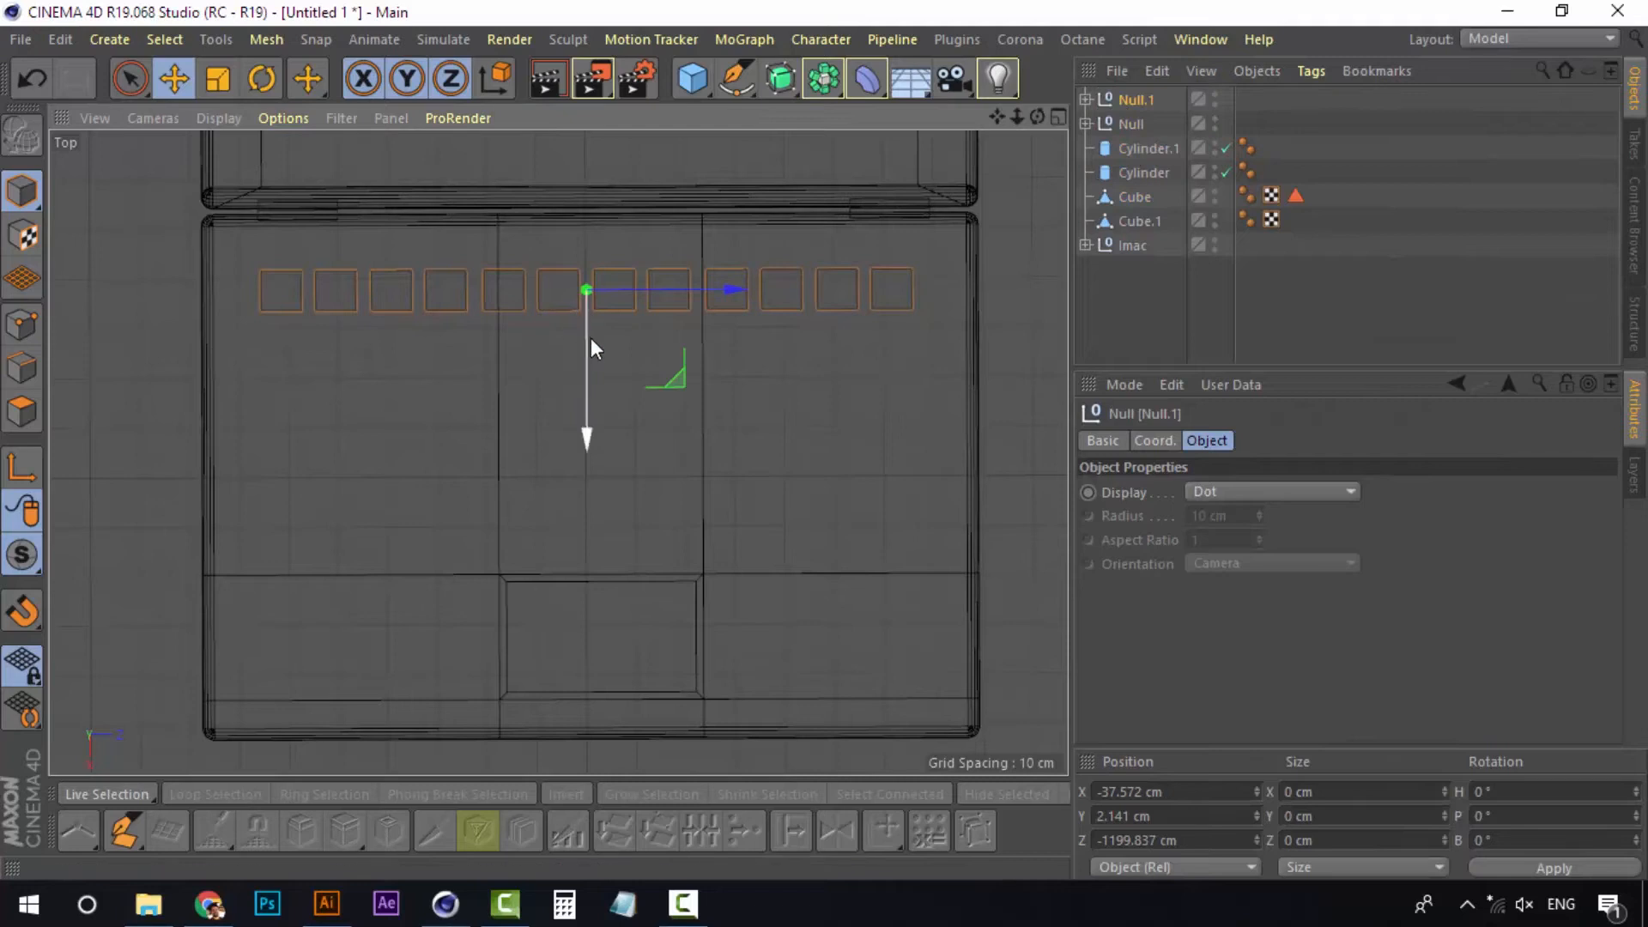
drag(587, 339, 587, 631)
key(ctrl+c)
key(ctrl+v)
key(ctrl+c)
key(ctrl+v)
key(ctrl+c)
key(ctrl+v)
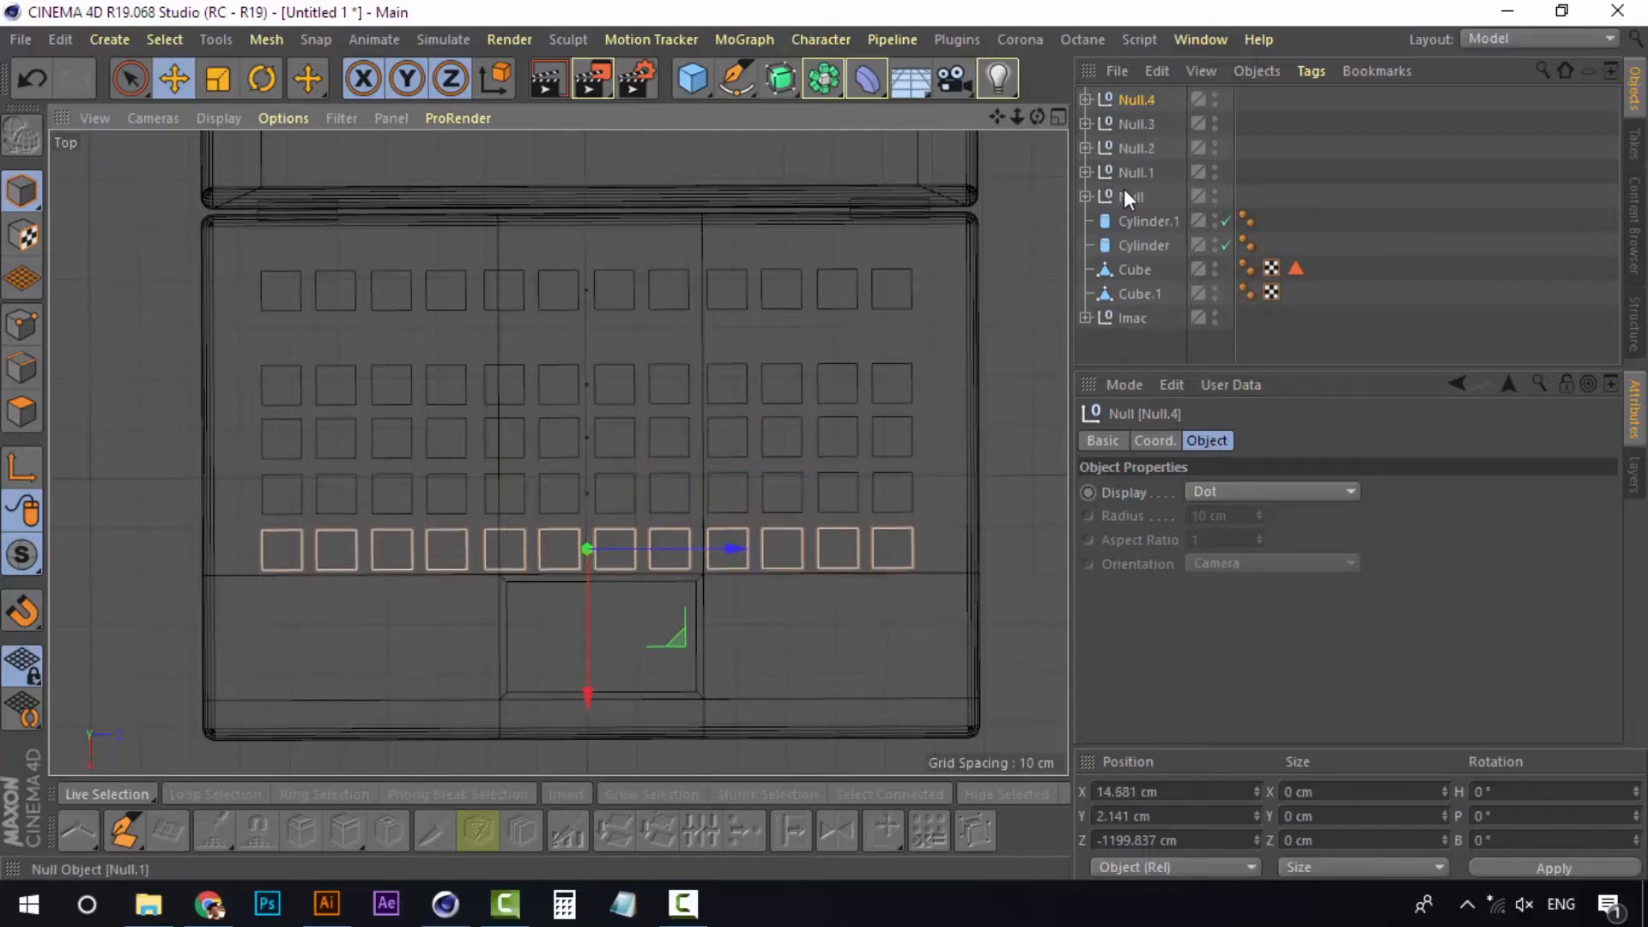
Move the four duplicated key rows together about 4.15 cm closer to the rear row
shift+click(1135, 172)
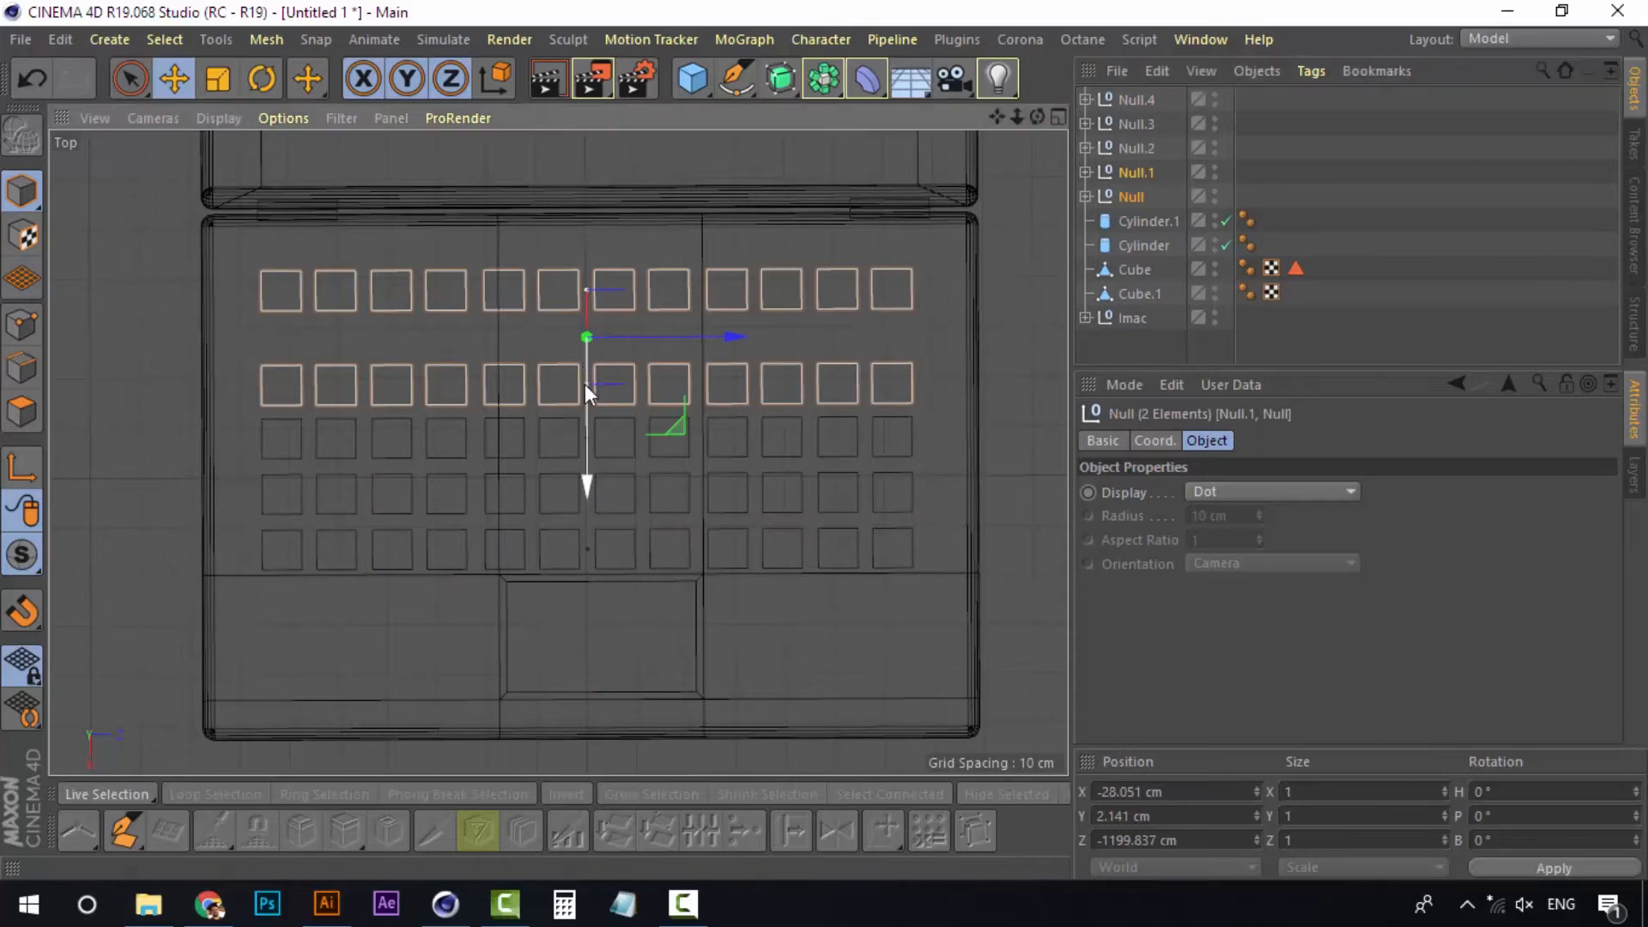
click(1142, 124)
click(1142, 173)
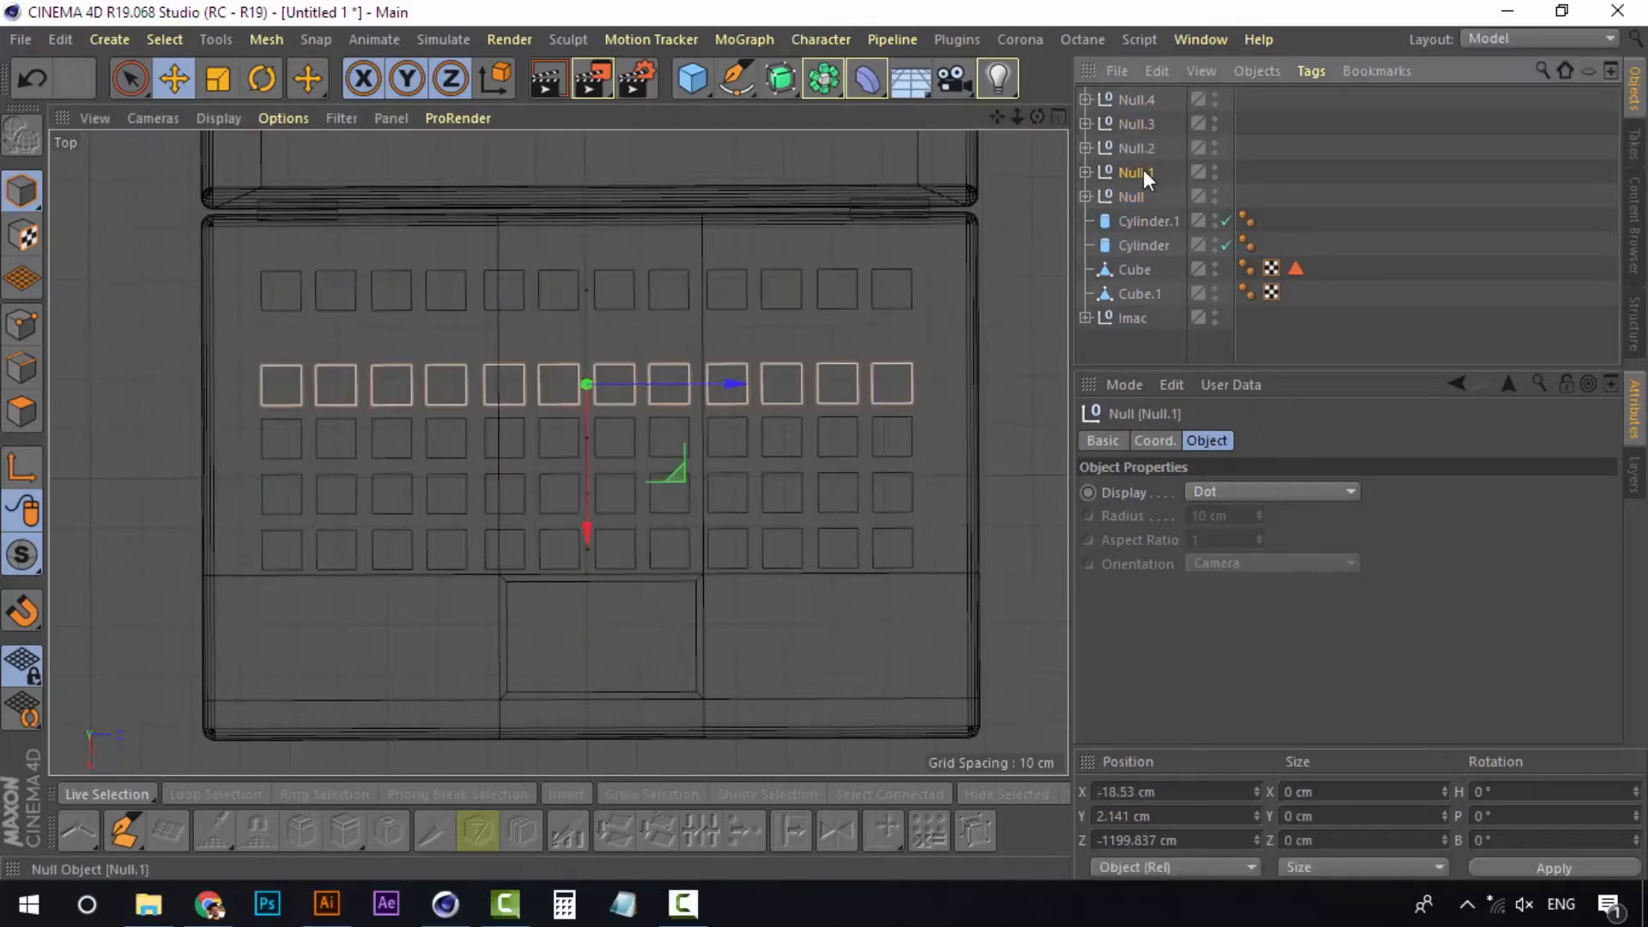
drag(585, 560, 587, 539)
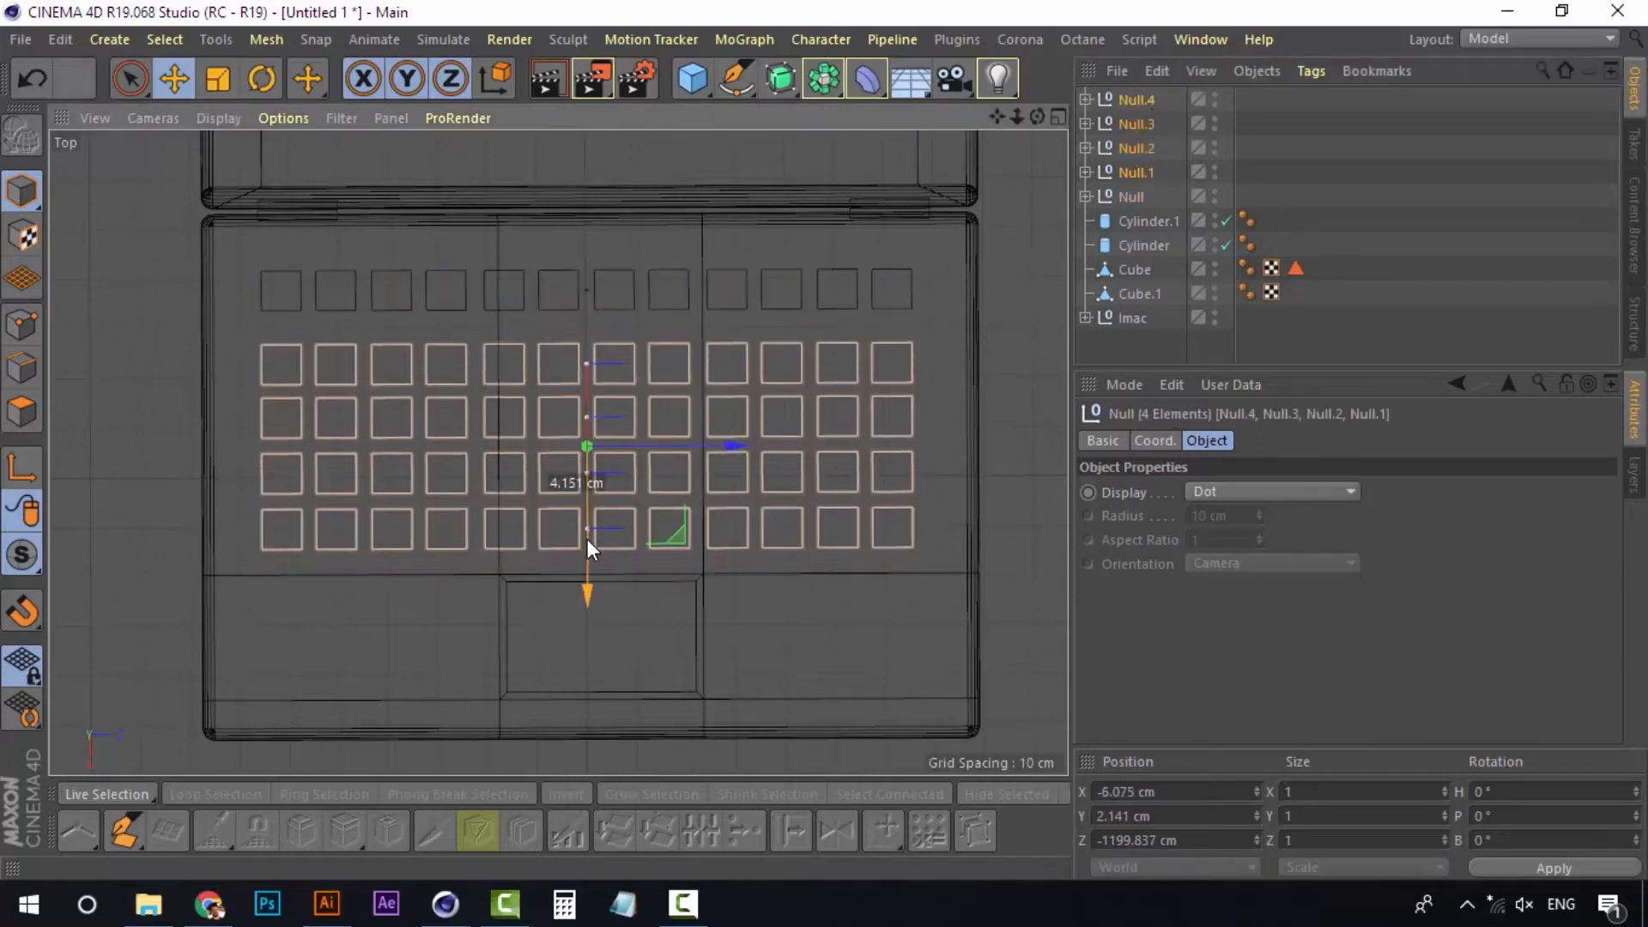
click(1149, 344)
Delete the fifth to seventh keys of the front row and stretch the fourth into a space bar about 40.2 cm long in Z
click(795, 434)
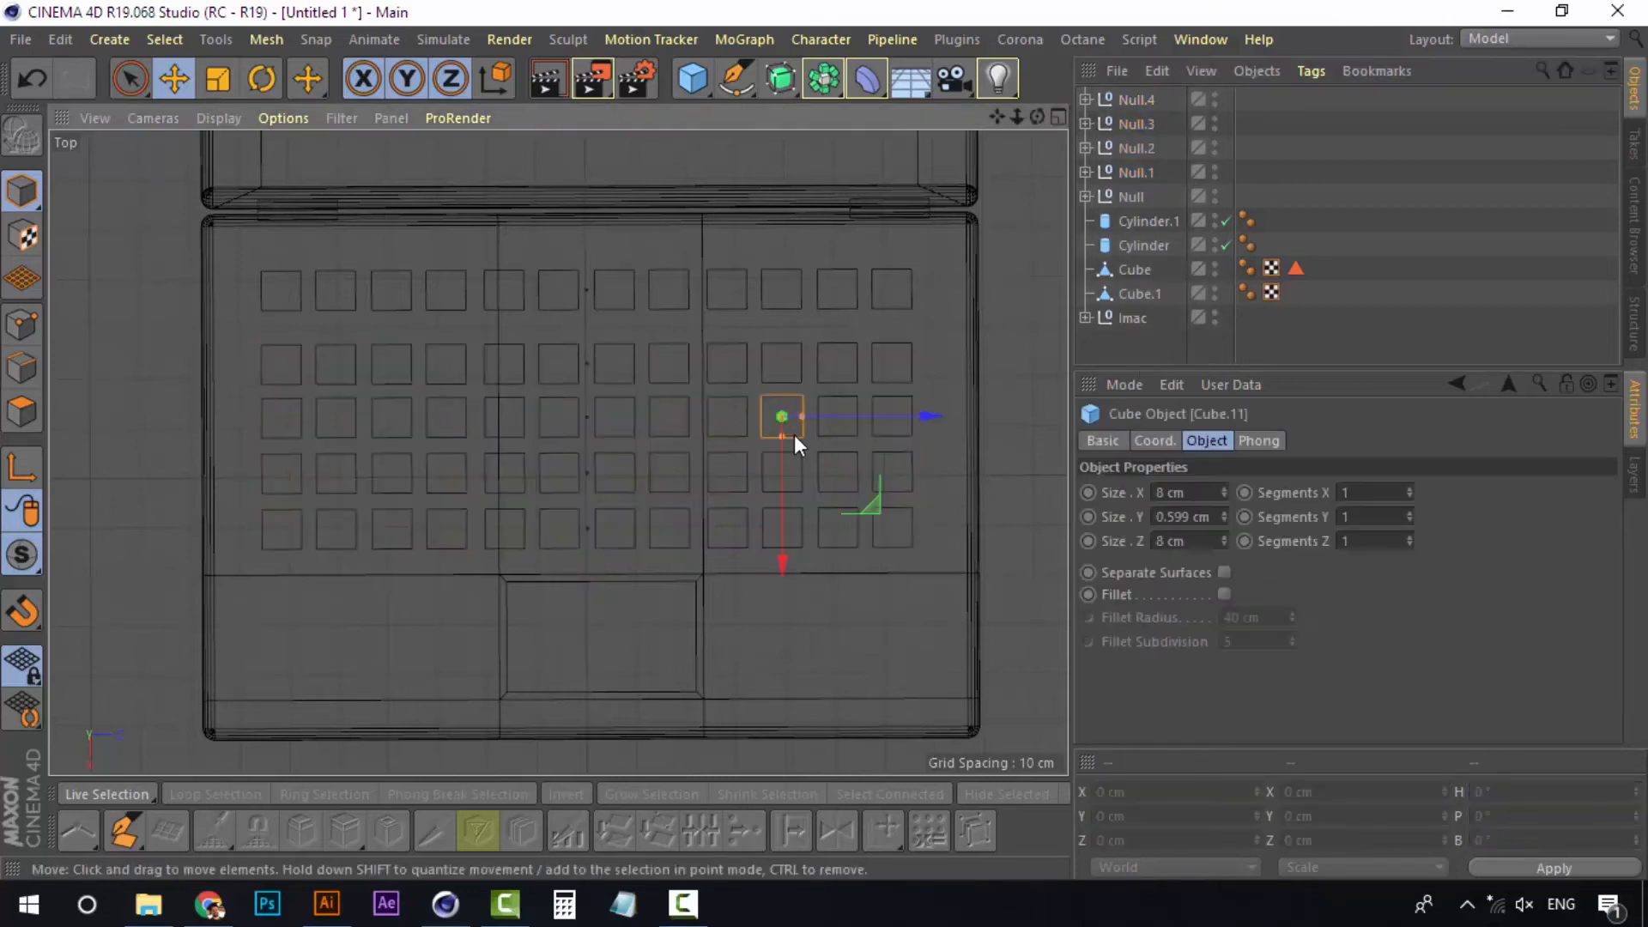
click(447, 549)
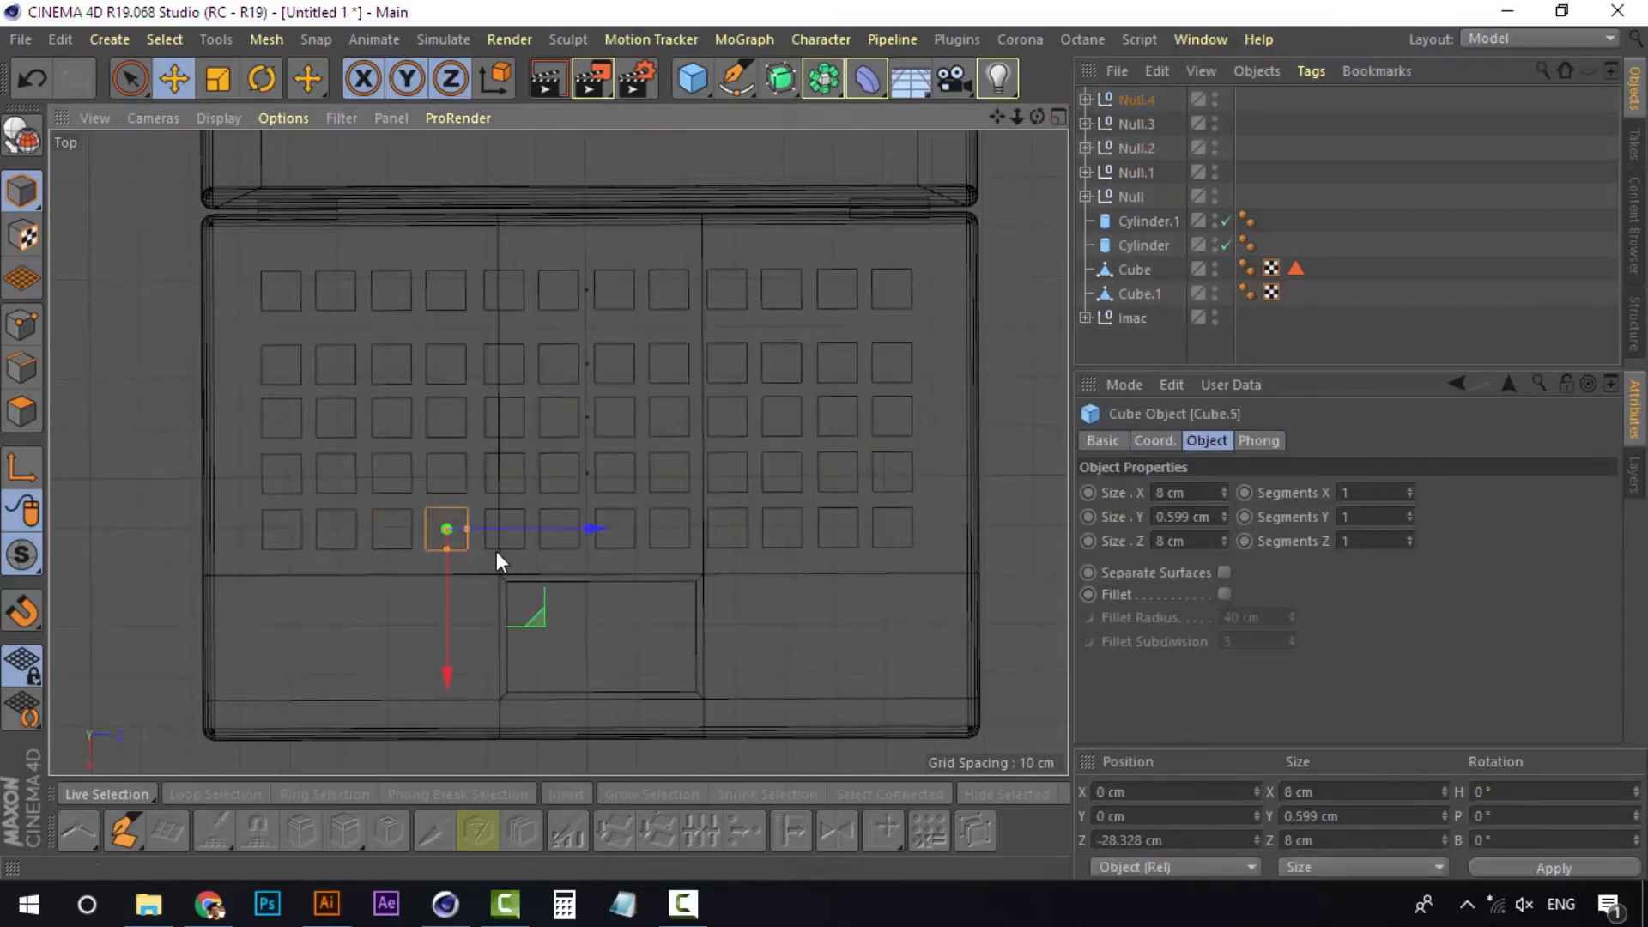
click(498, 551)
click(513, 551)
key(Delete)
click(558, 541)
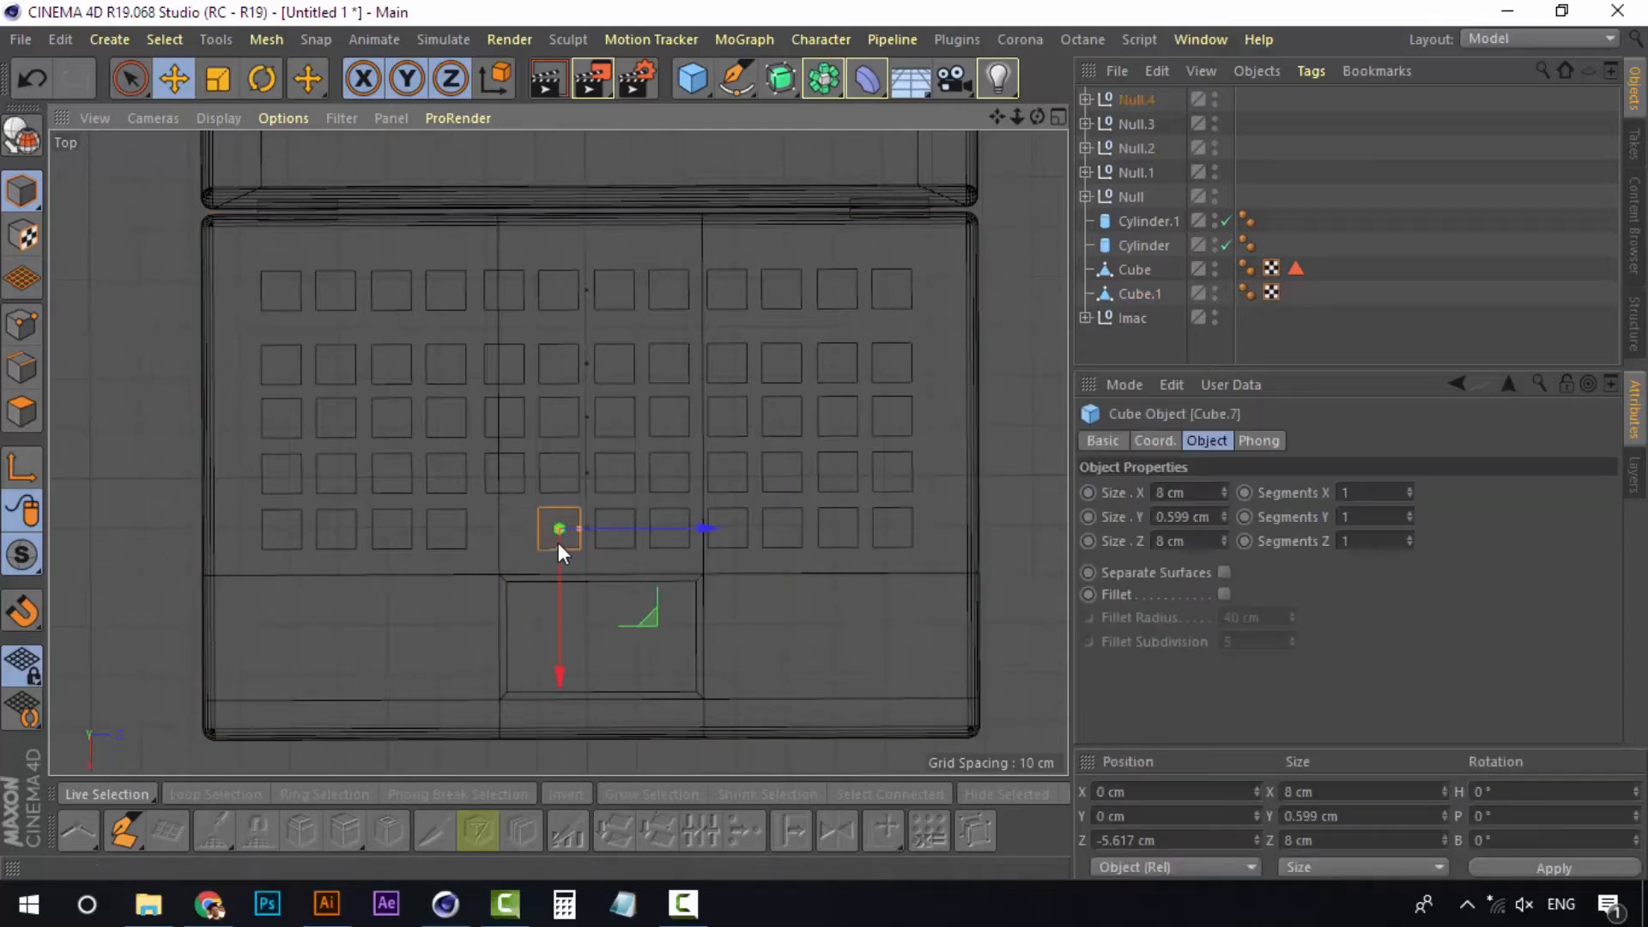
key(Delete)
click(608, 542)
key(Delete)
click(467, 531)
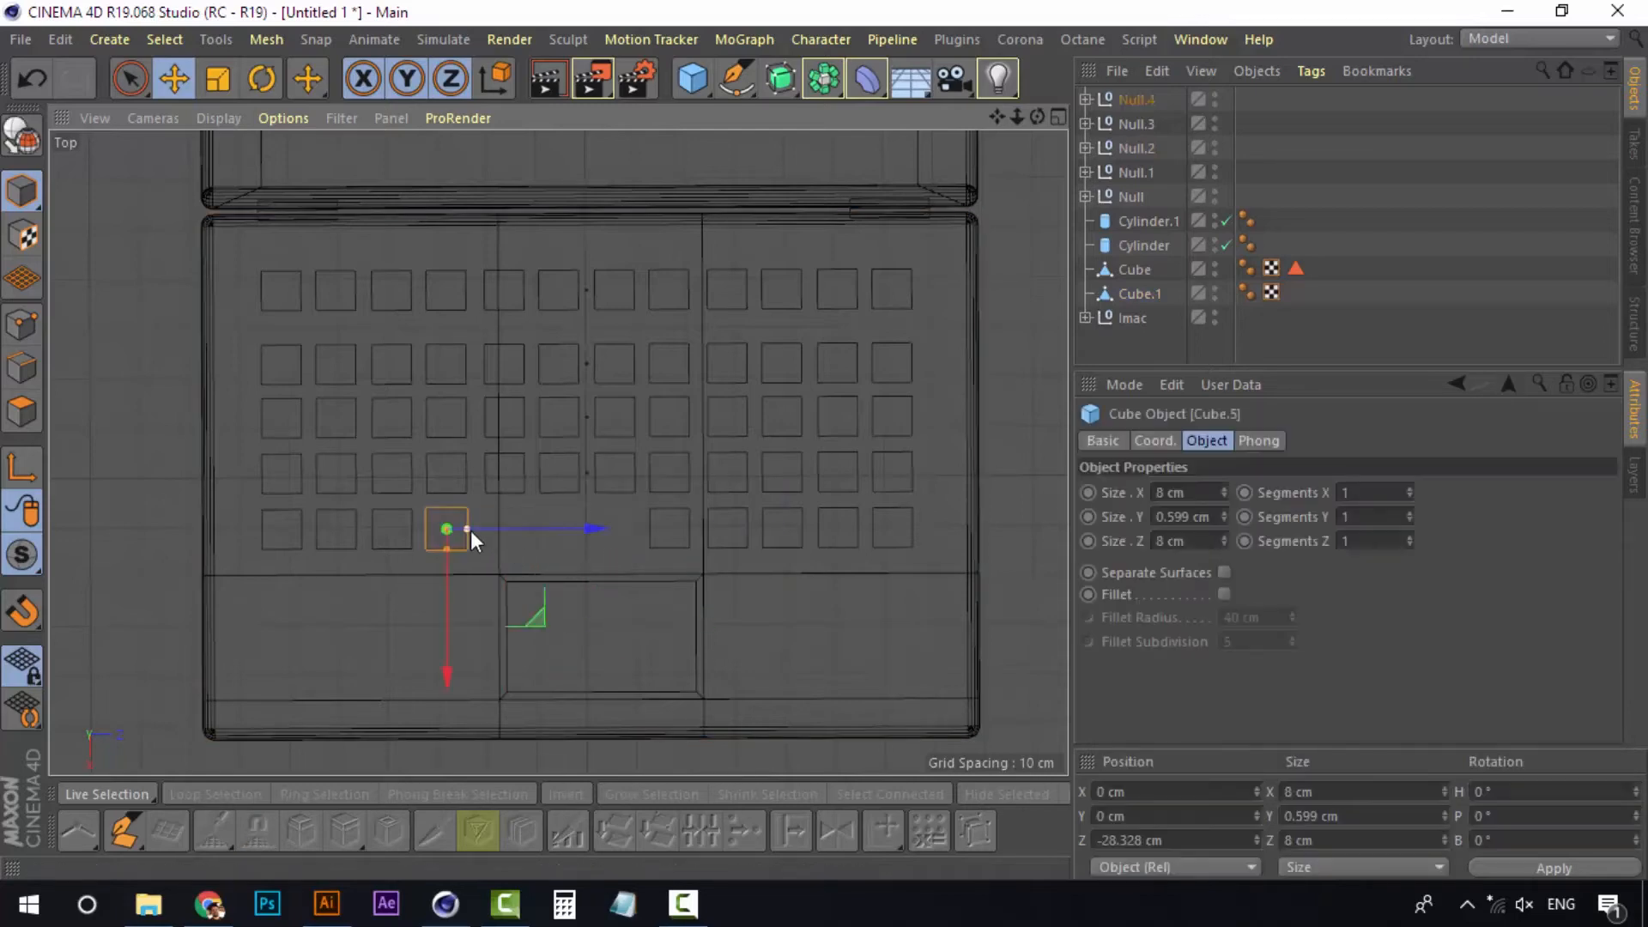
drag(476, 528, 656, 532)
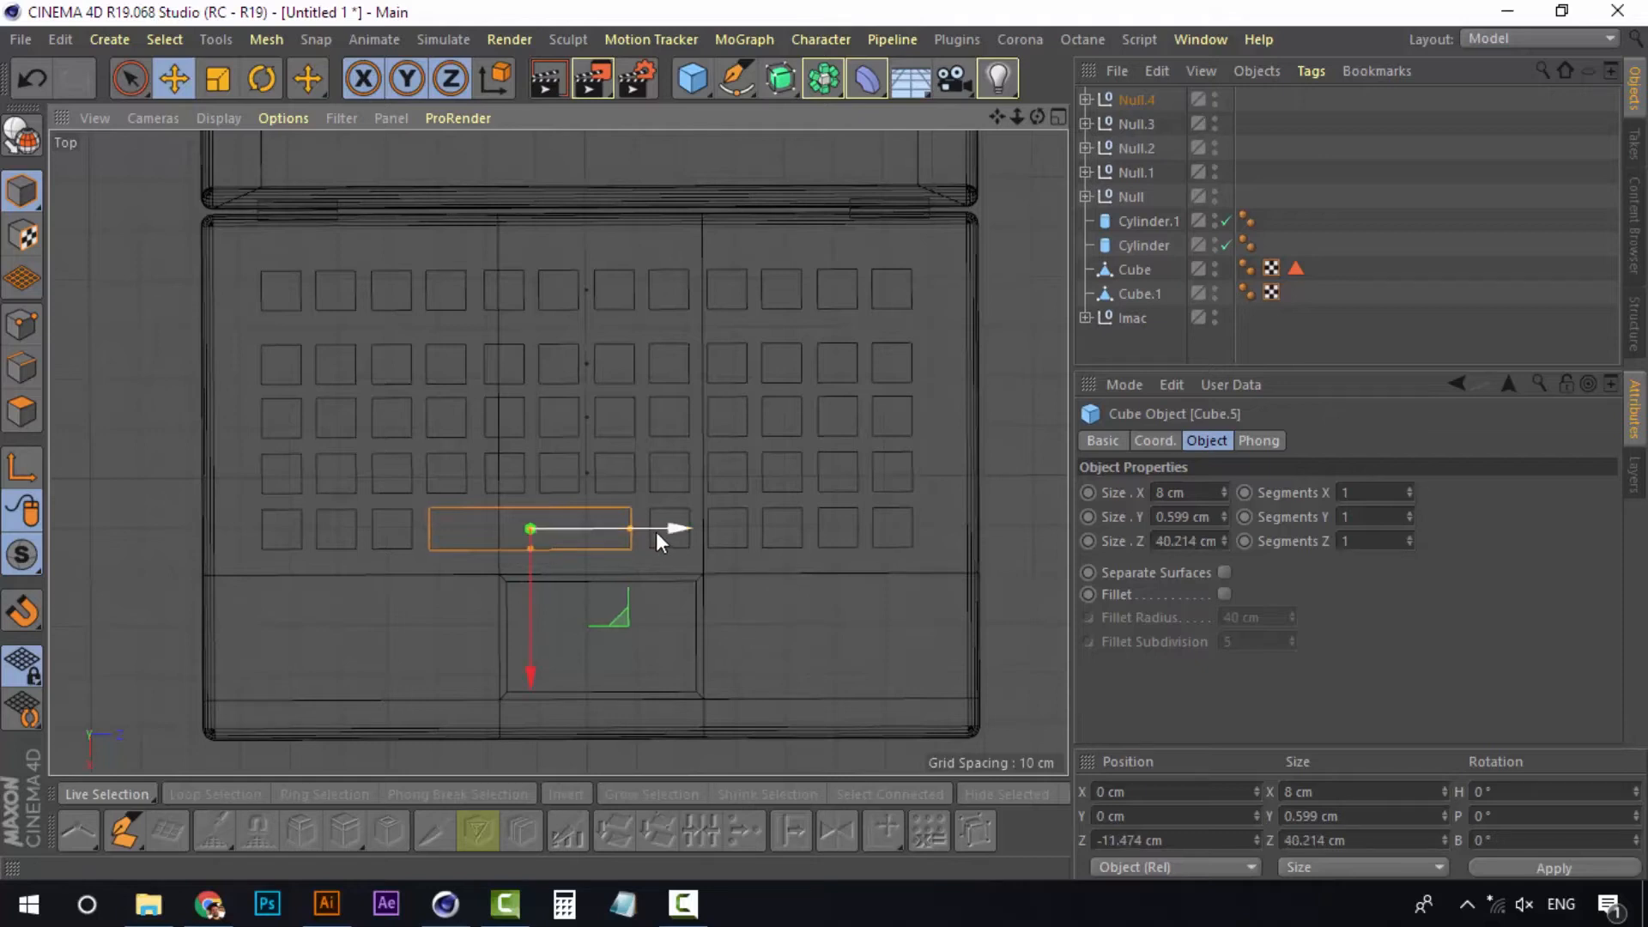
Delete the front-row key beside the space bar's +Z end and widen the following key toward it to about 20.2 cm in Z
click(685, 511)
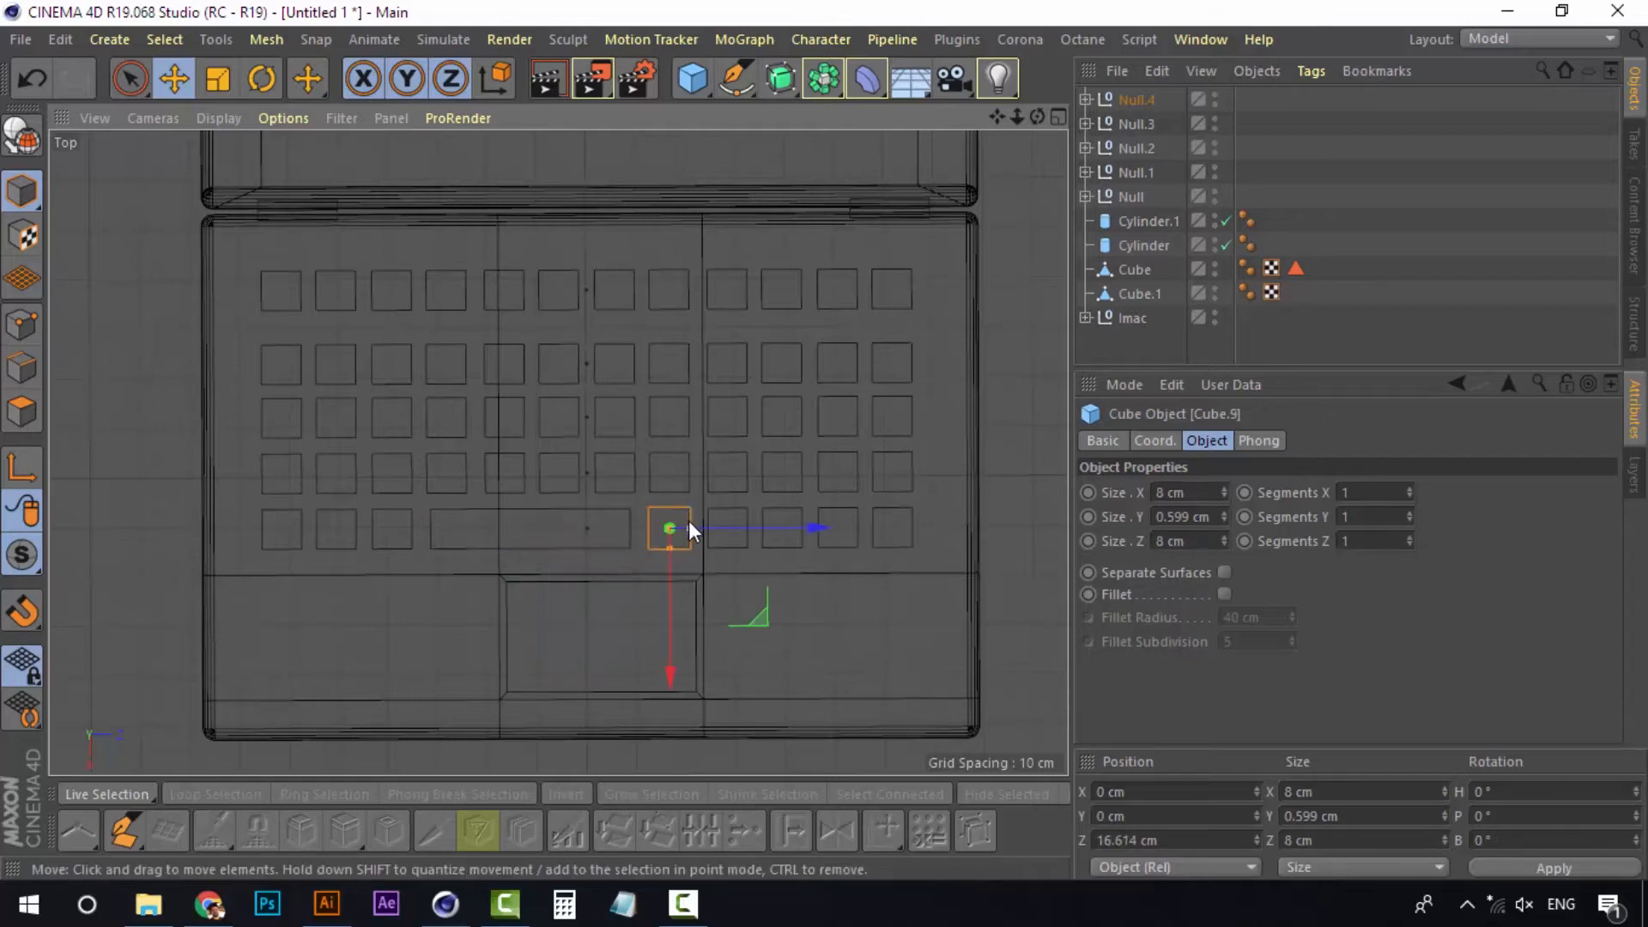
click(705, 533)
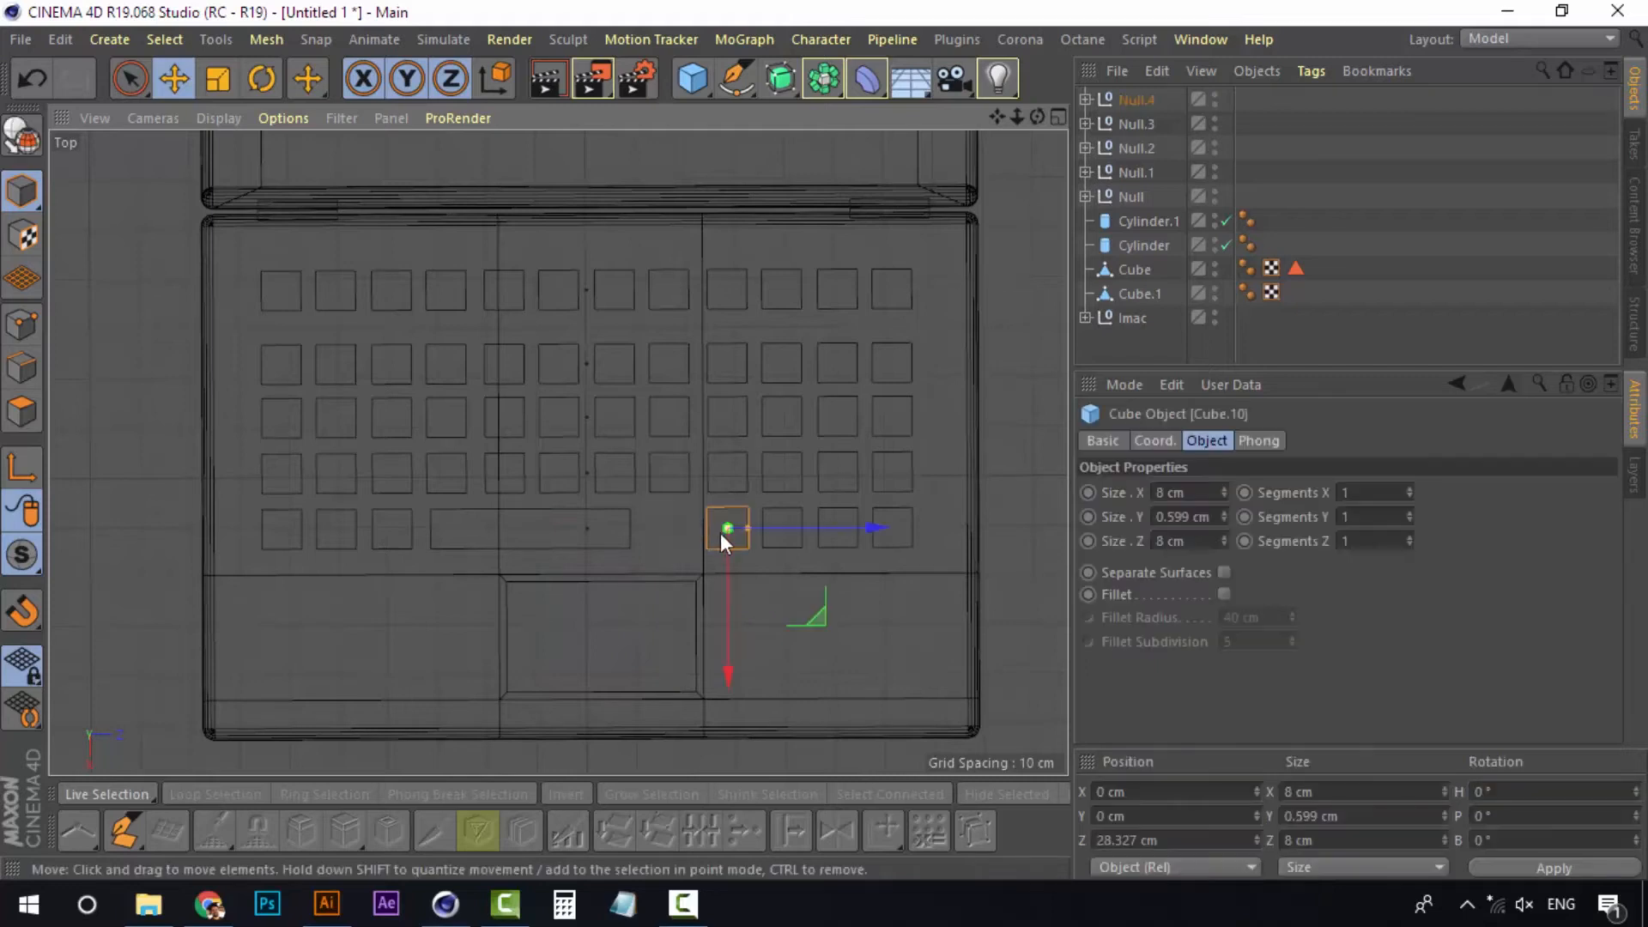
mouse_move(759, 527)
mouse_down()
mouse_move(832, 528)
mouse_move(748, 529)
mouse_up()
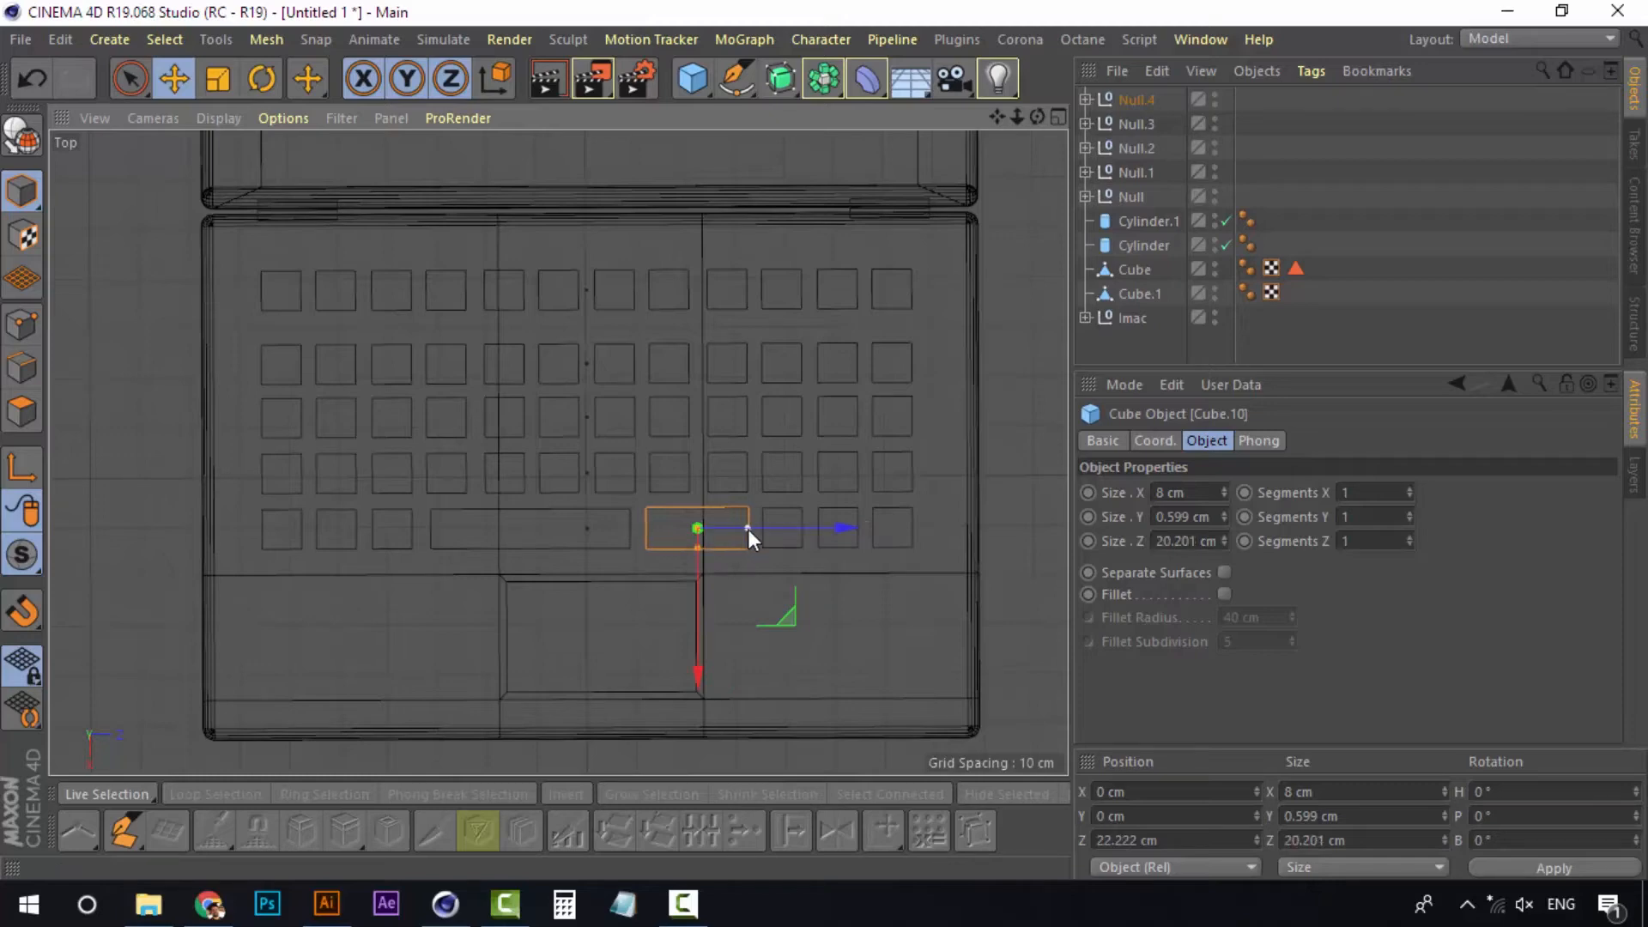
Delete the second key of the front row and widen the third key to about 17.26 cm in Z
click(335, 529)
key(Delete)
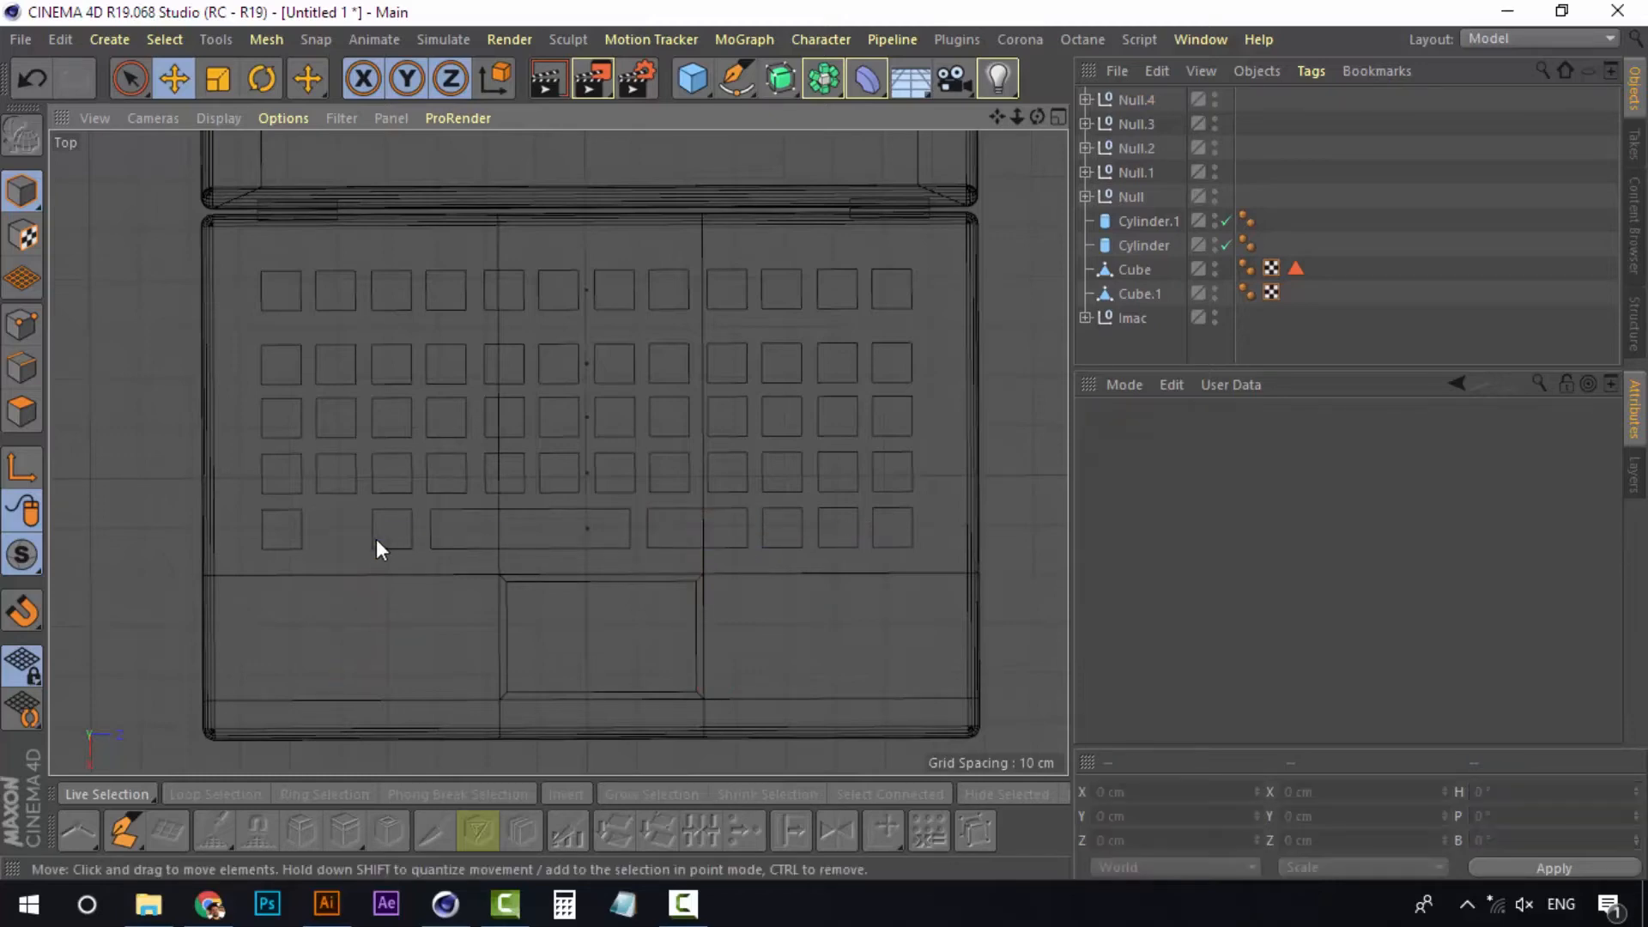
click(375, 539)
drag(411, 527, 500, 543)
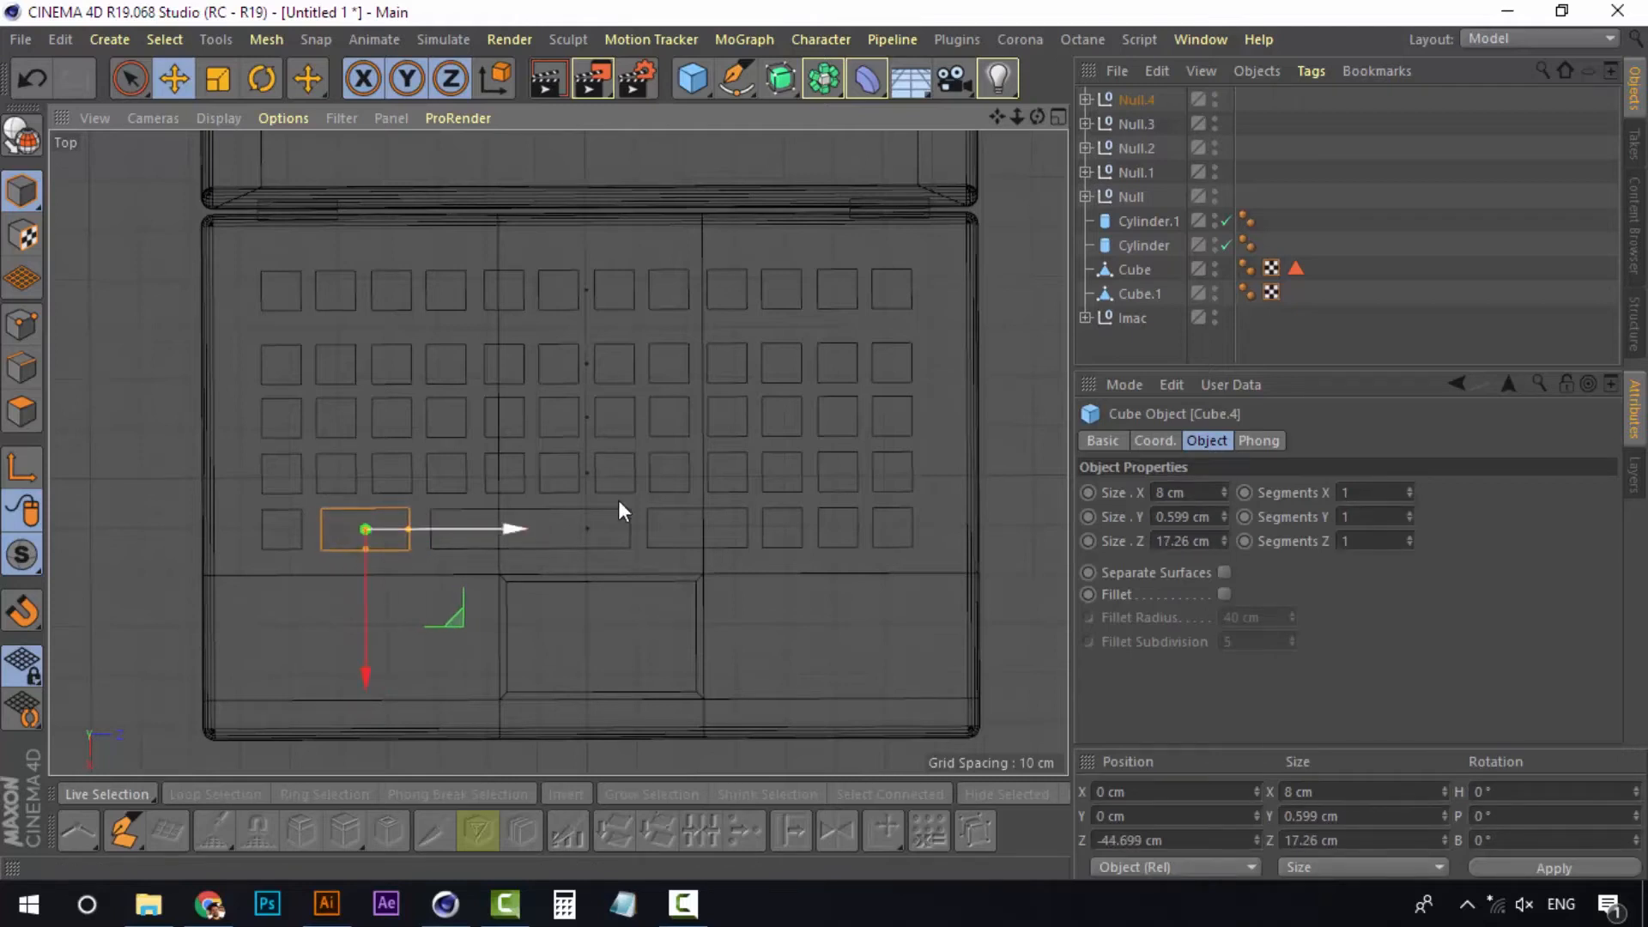
Delete the tenth and twelfth keys of the row just behind the front row, keeping the eleventh as an arrow key
click(801, 472)
key(Delete)
click(883, 477)
key(Delete)
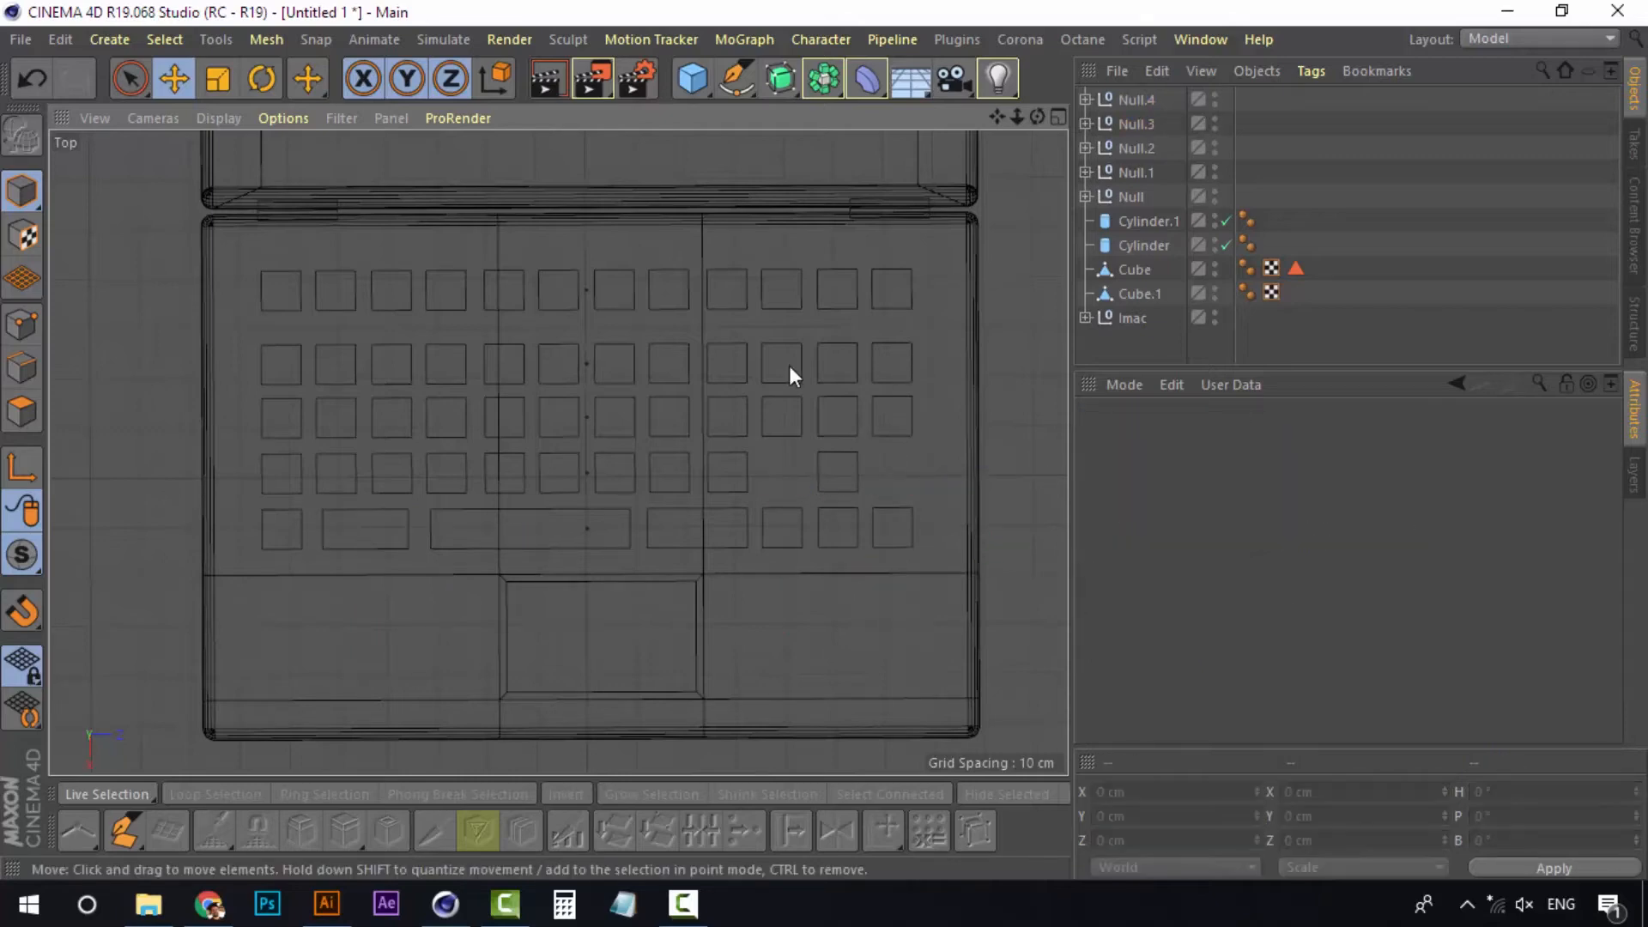
Delete the ninth, tenth and eleventh keys of the rear row
click(800, 296)
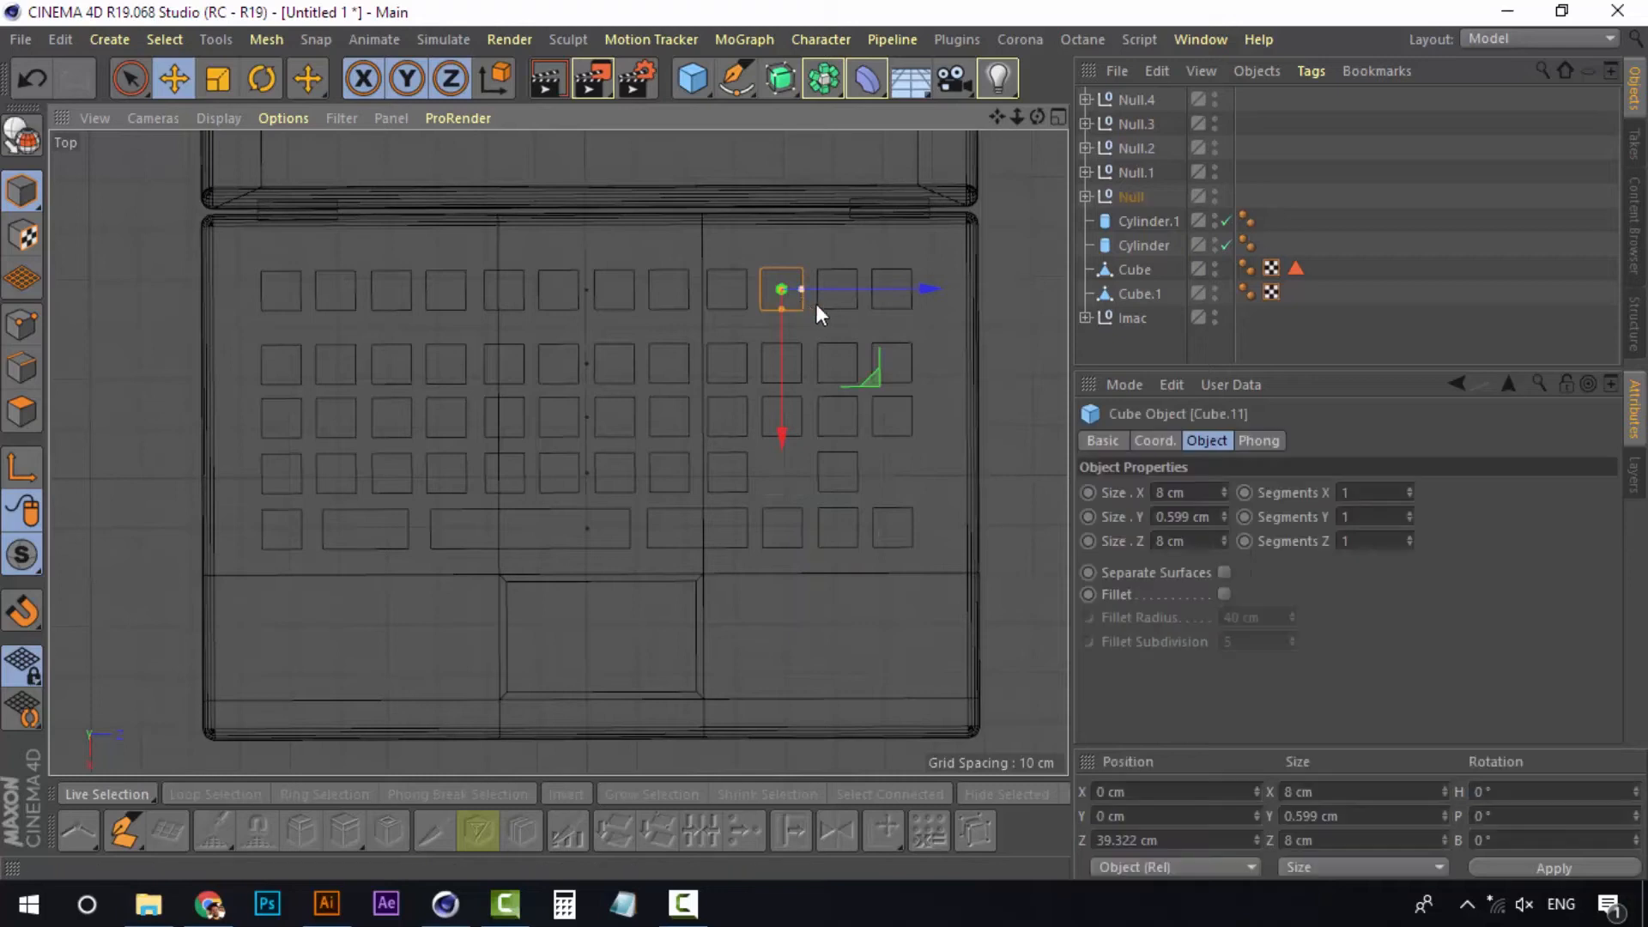
key(Delete)
click(859, 292)
key(Delete)
click(748, 292)
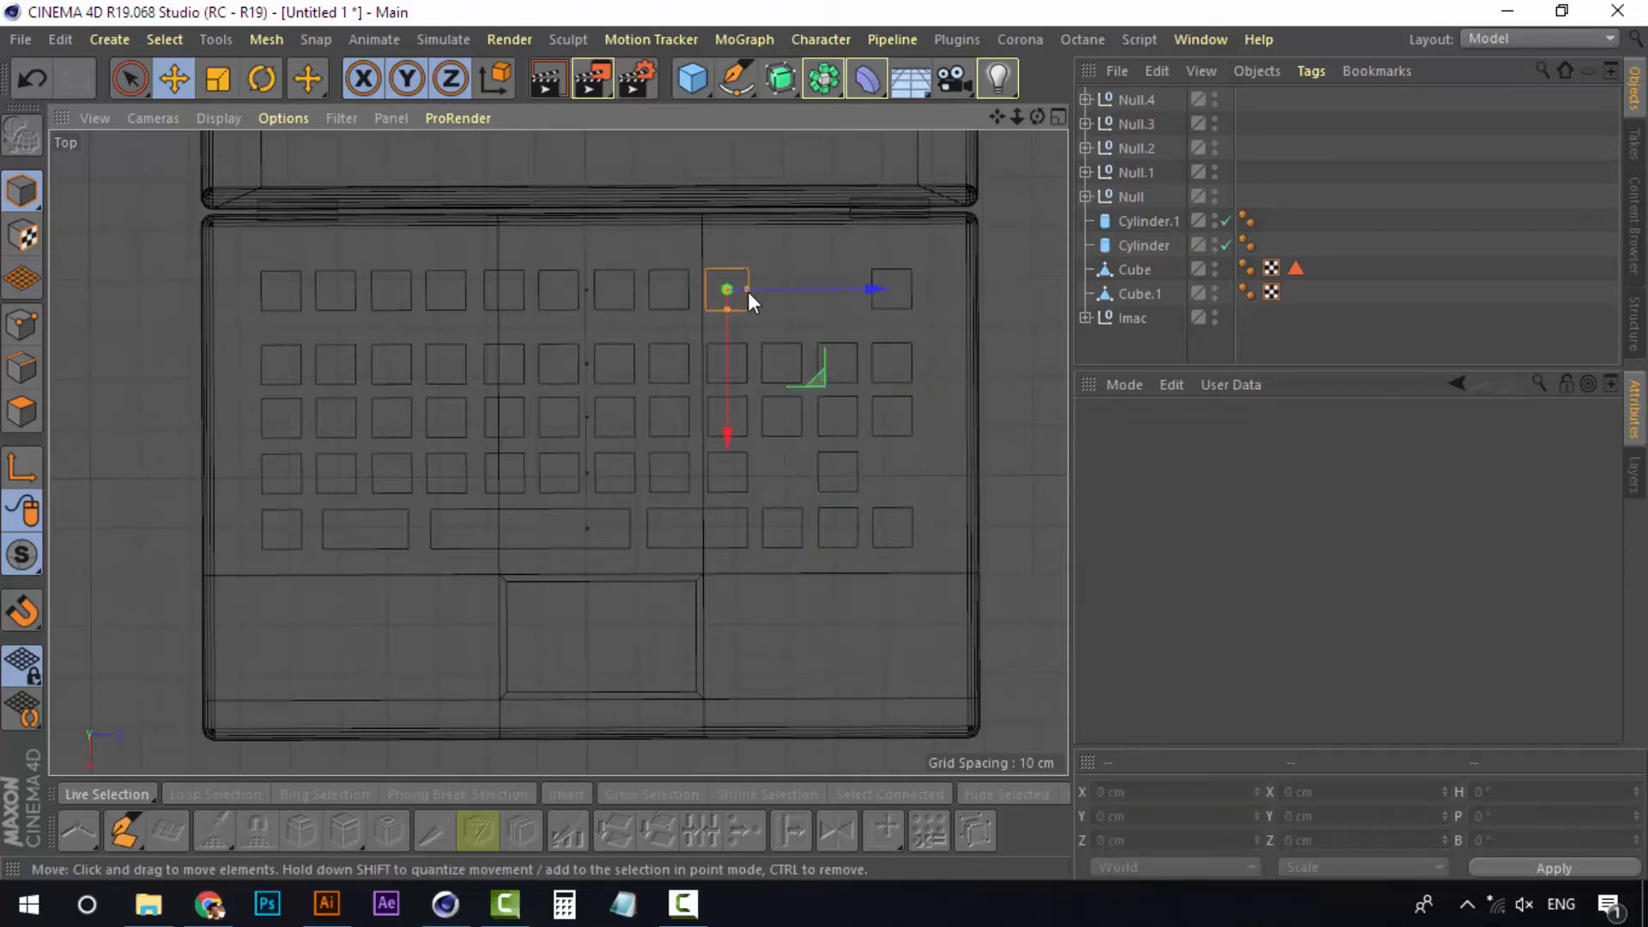
key(Delete)
Delete the eighth key of the second row from the rear and widen the ninth key along Z to fill the gap
click(687, 364)
key(Delete)
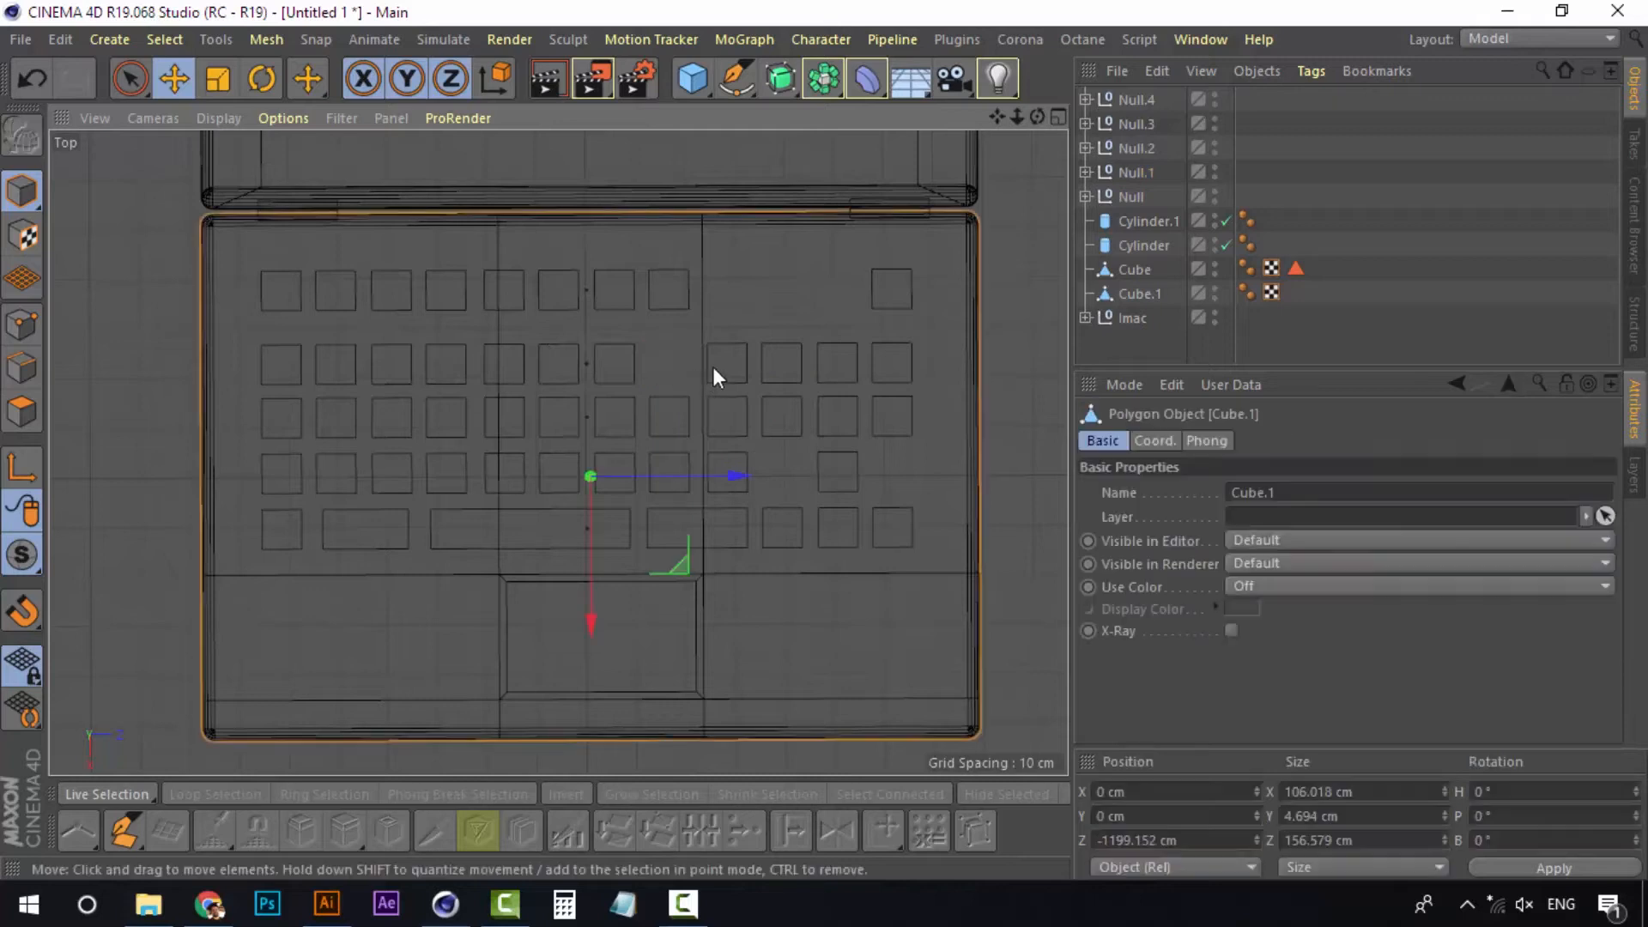
click(733, 343)
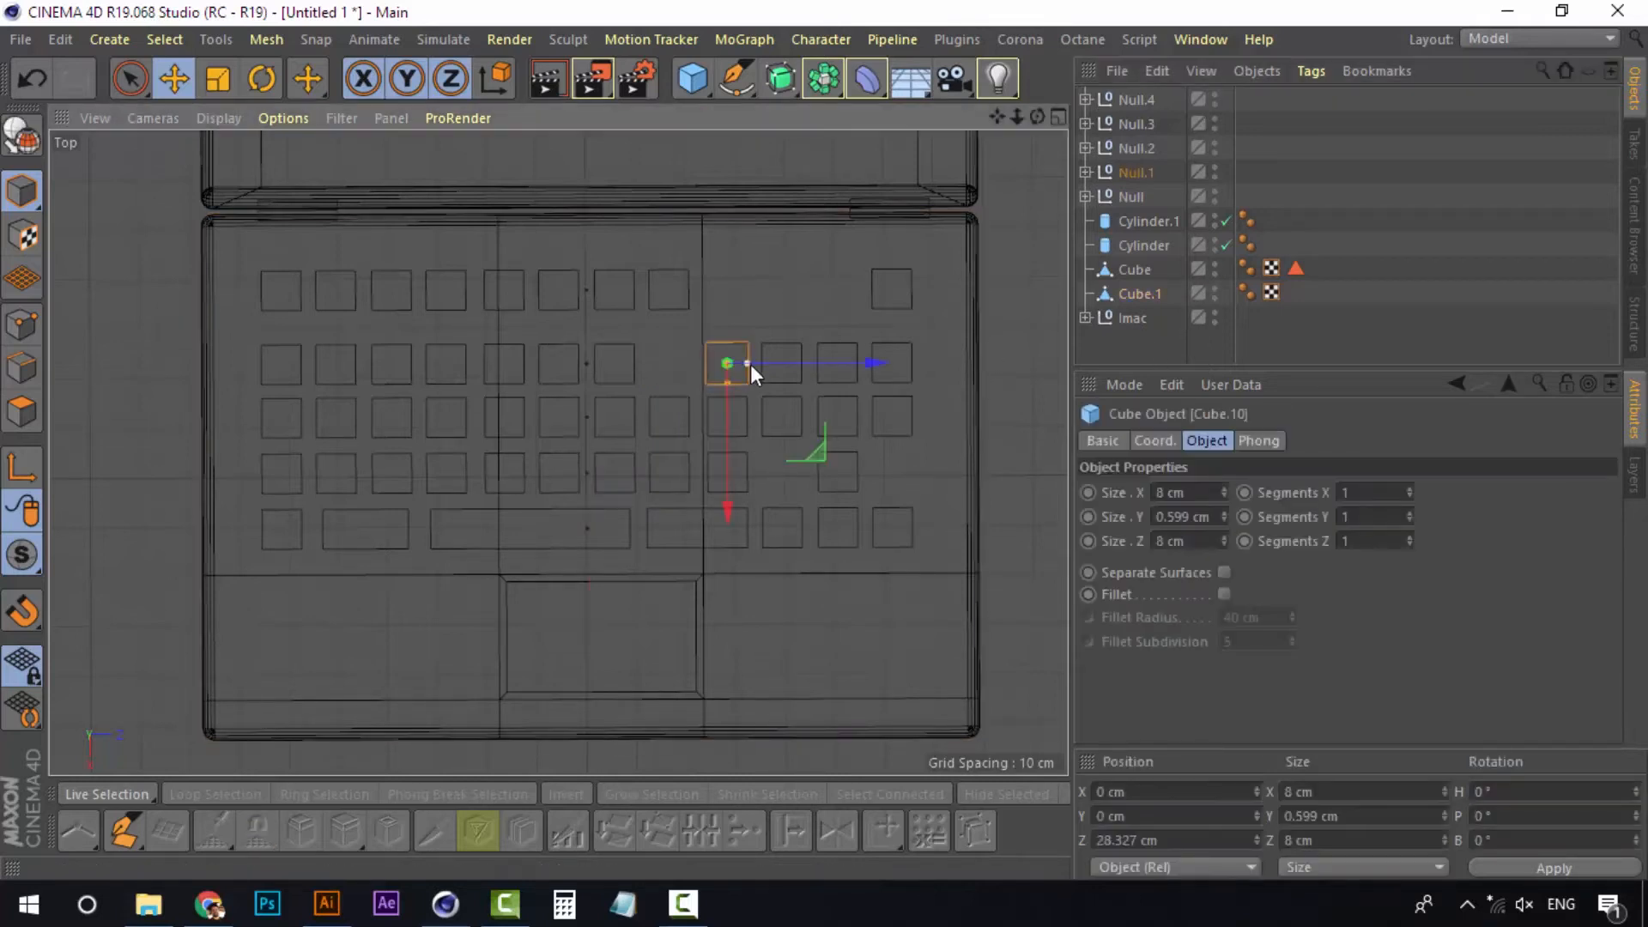
mouse_move(750, 364)
mouse_down()
mouse_move(765, 366)
mouse_move(747, 405)
mouse_move(770, 364)
mouse_up()
click(1028, 455)
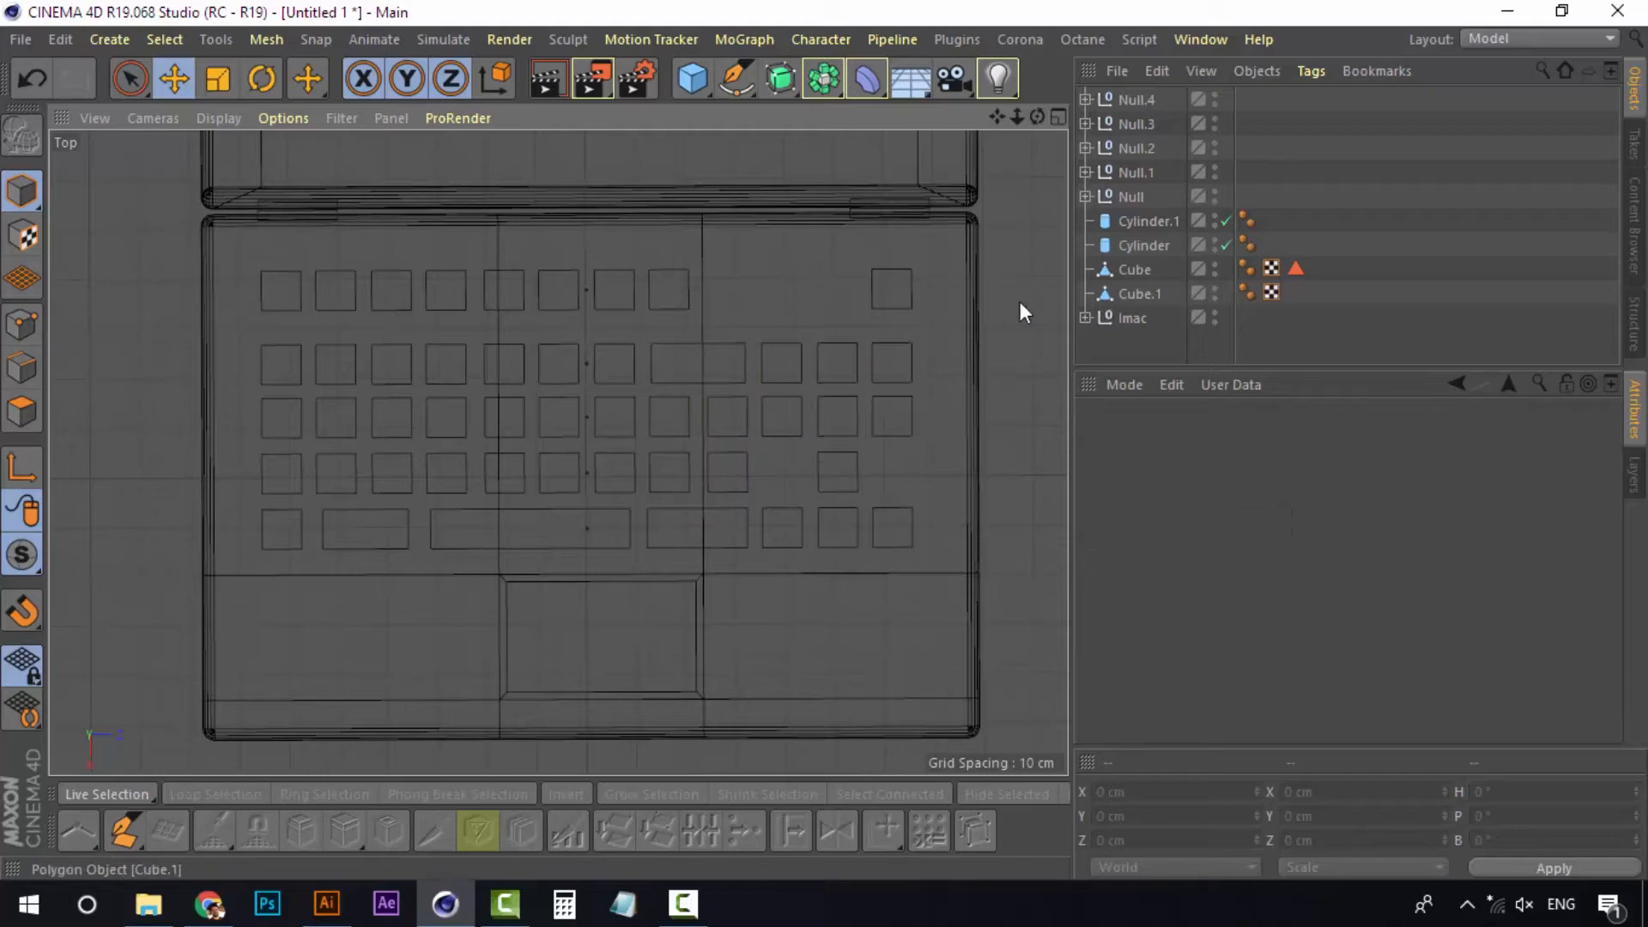
Inspect the finished keyboard and the laptop beside the monitor in the Perspective view
click(1063, 116)
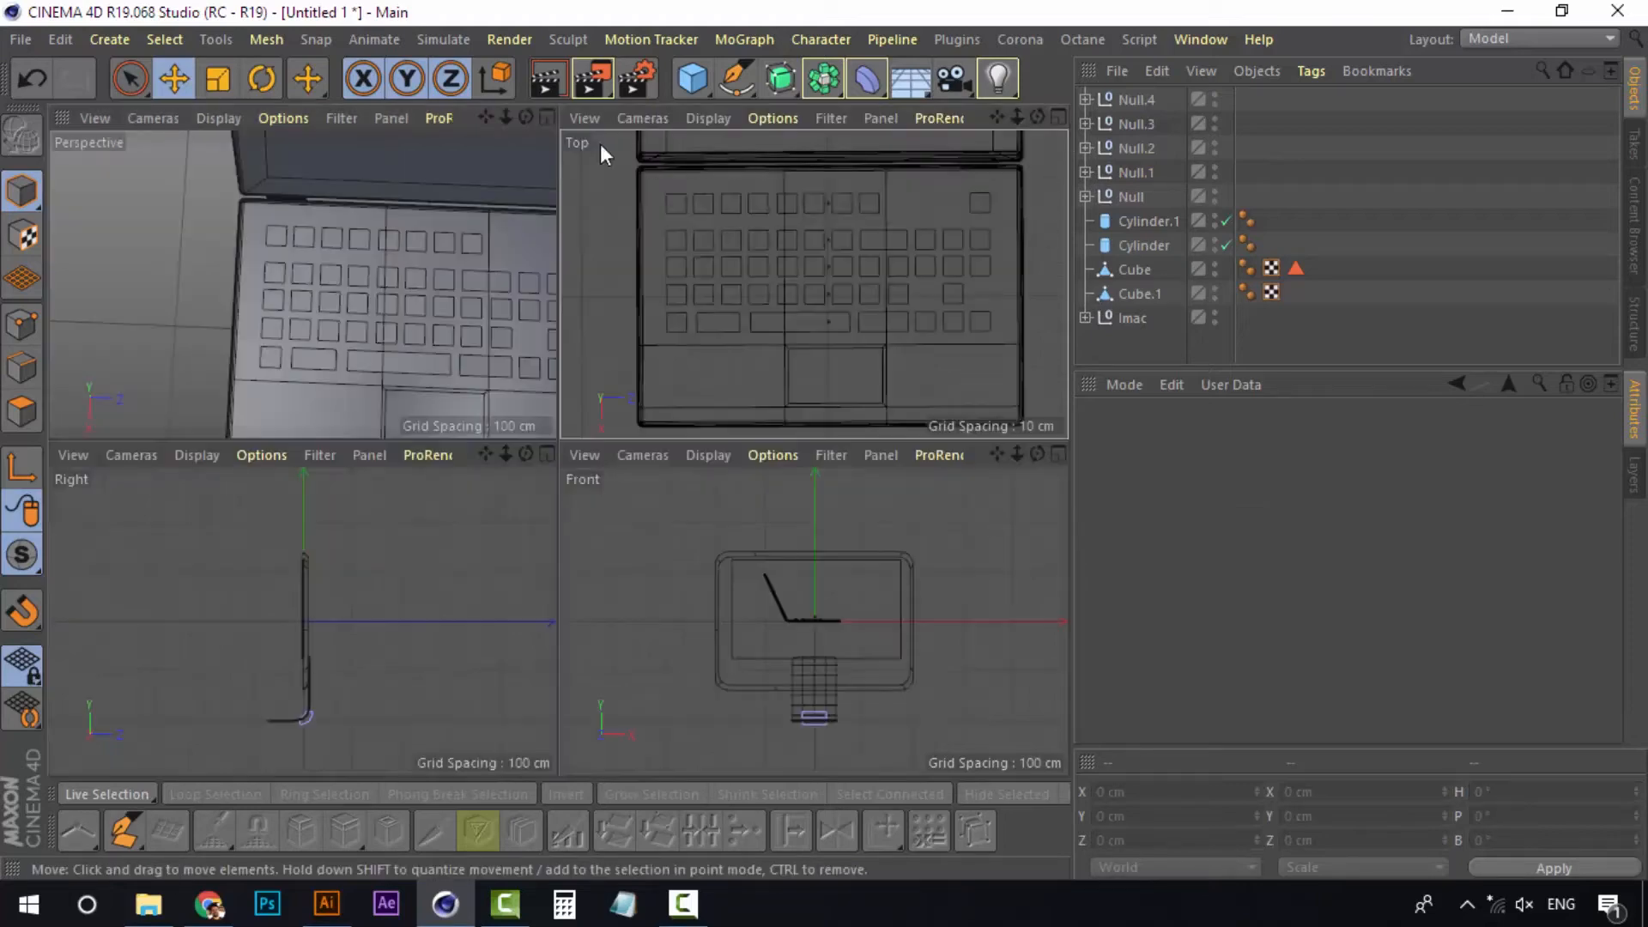
click(539, 116)
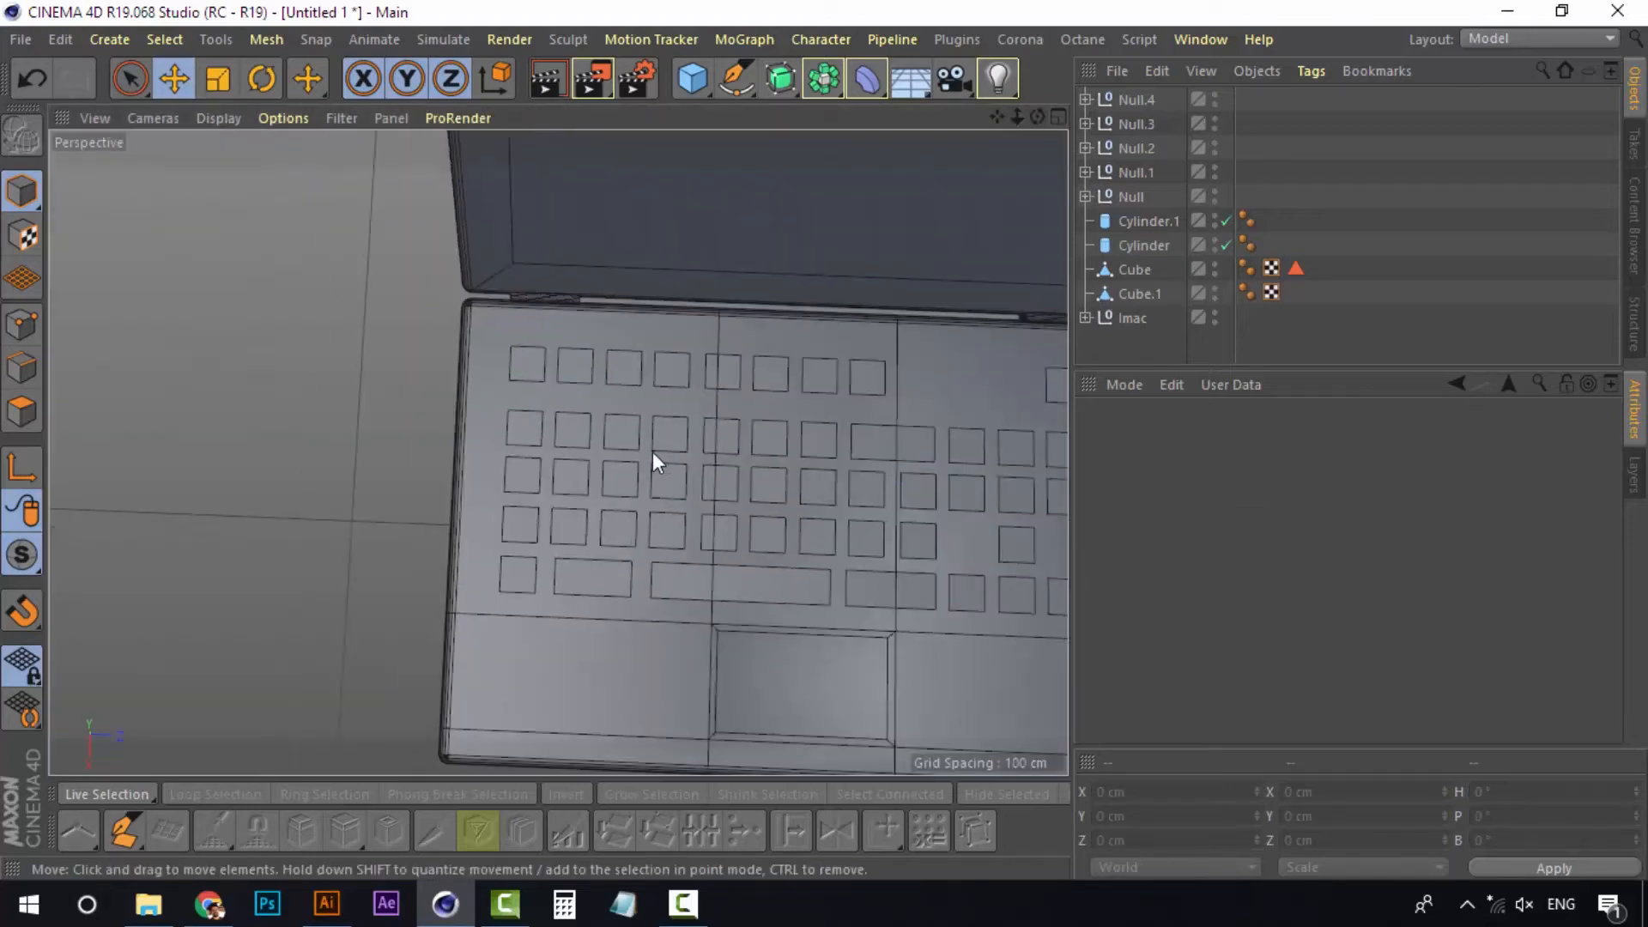
alt+drag(648, 474, 743, 331)
scroll(749, 386, down, 4)
scroll(750, 389, down, 2)
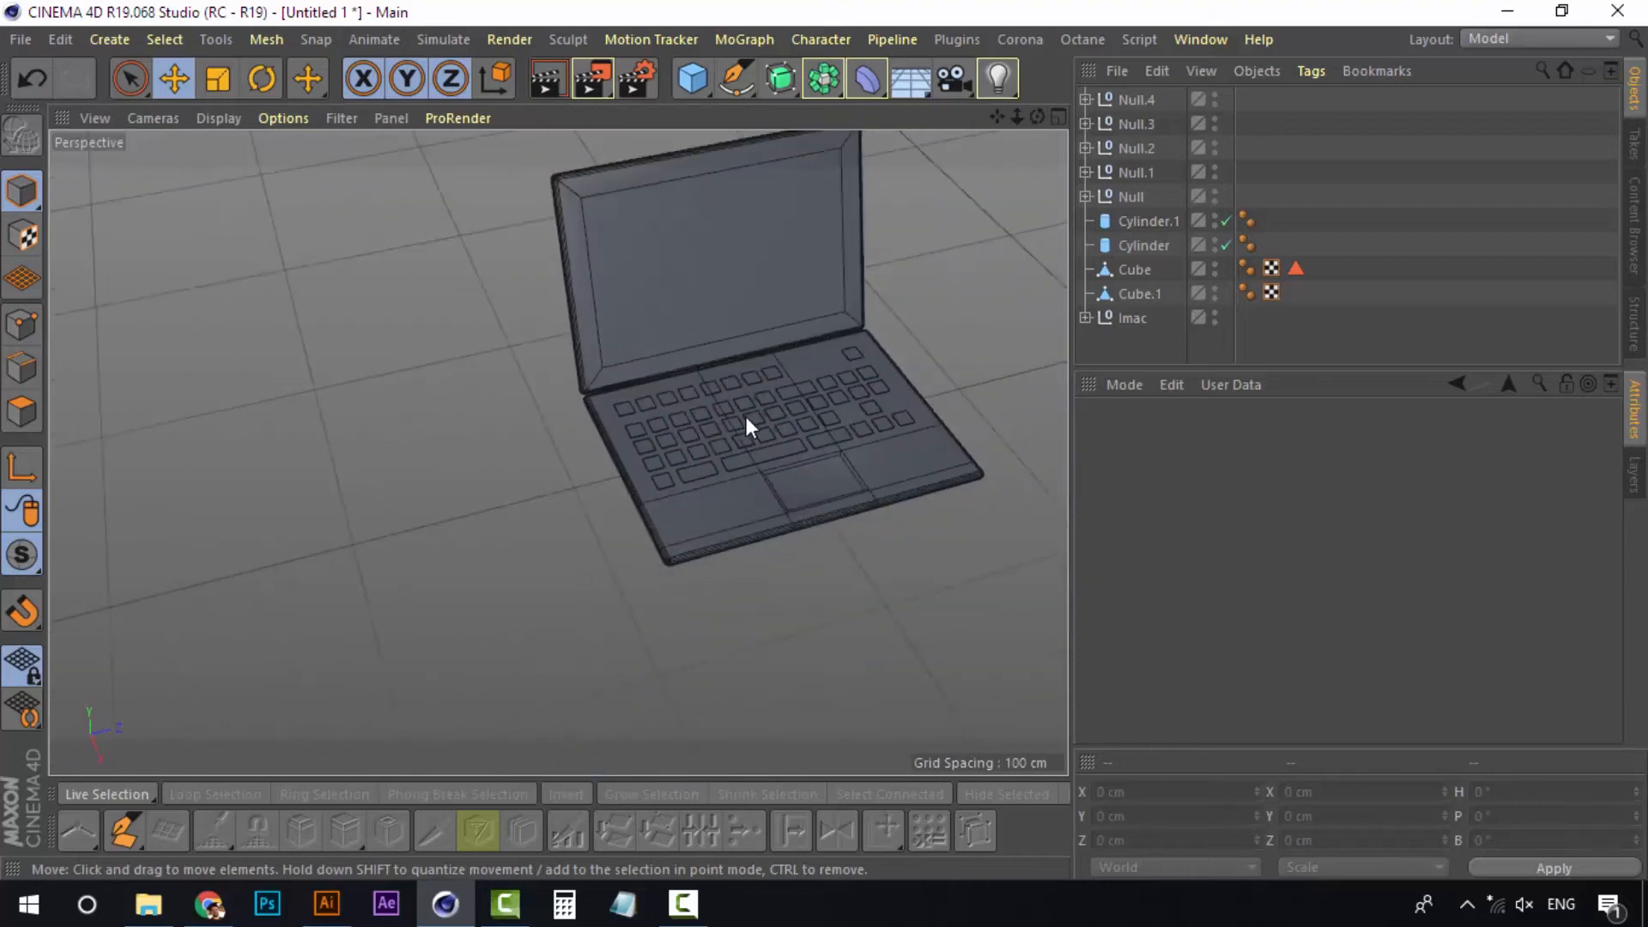
alt+drag(759, 405, 832, 359)
alt+middle_drag(841, 393, 644, 461)
scroll(759, 430, down, 6)
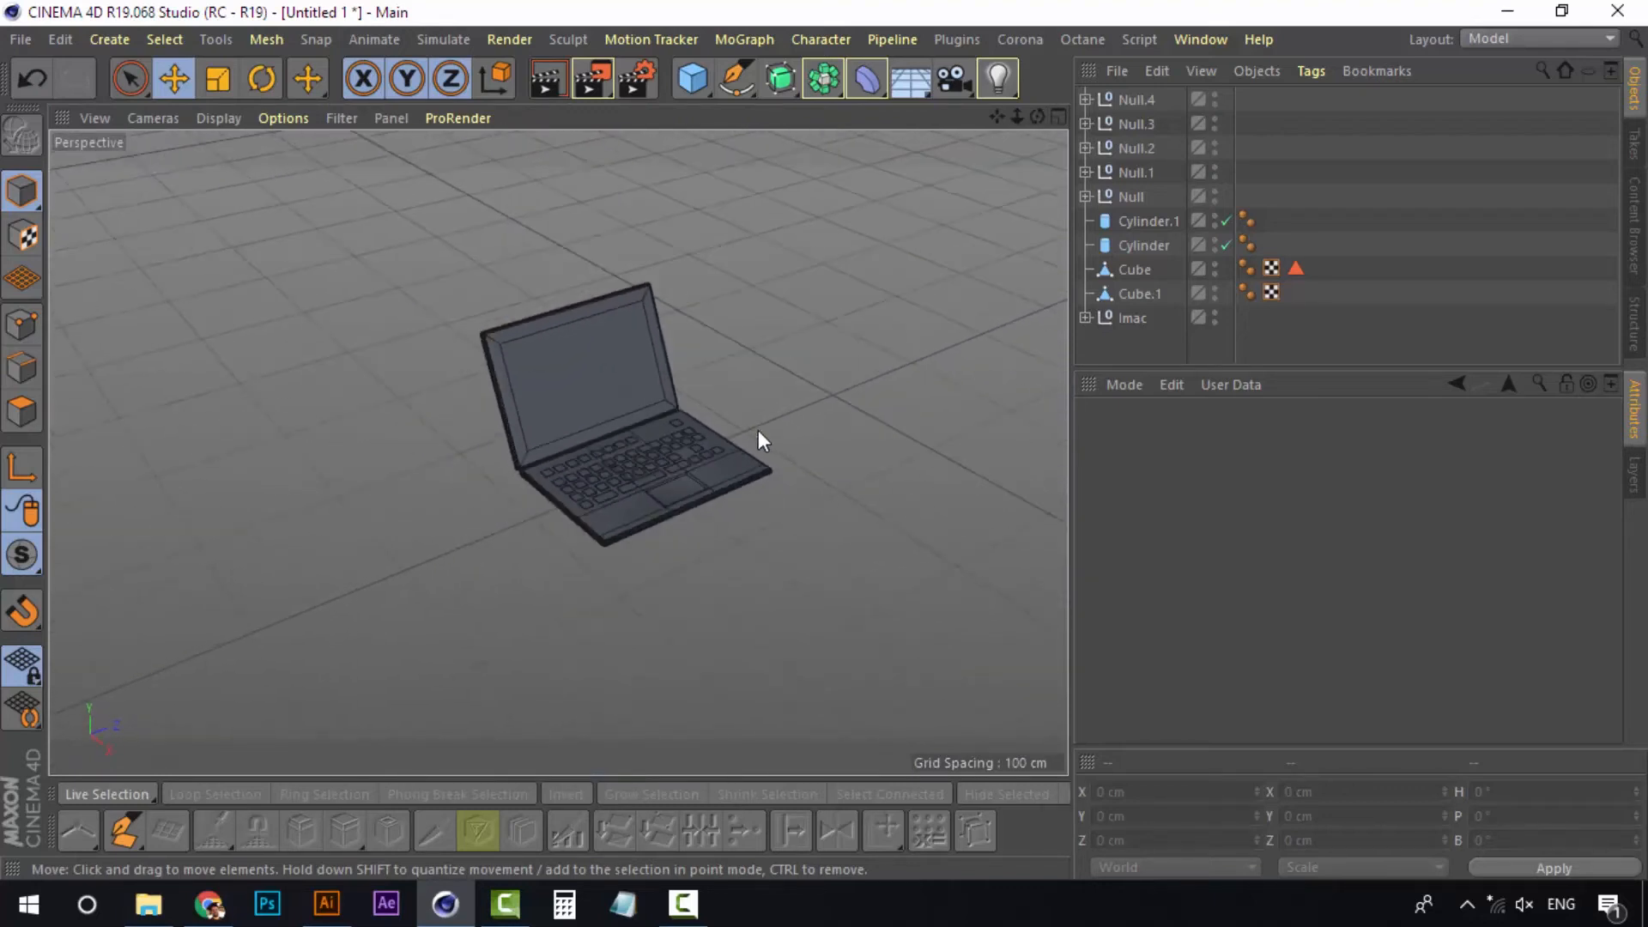
alt+middle_drag(790, 431, 513, 498)
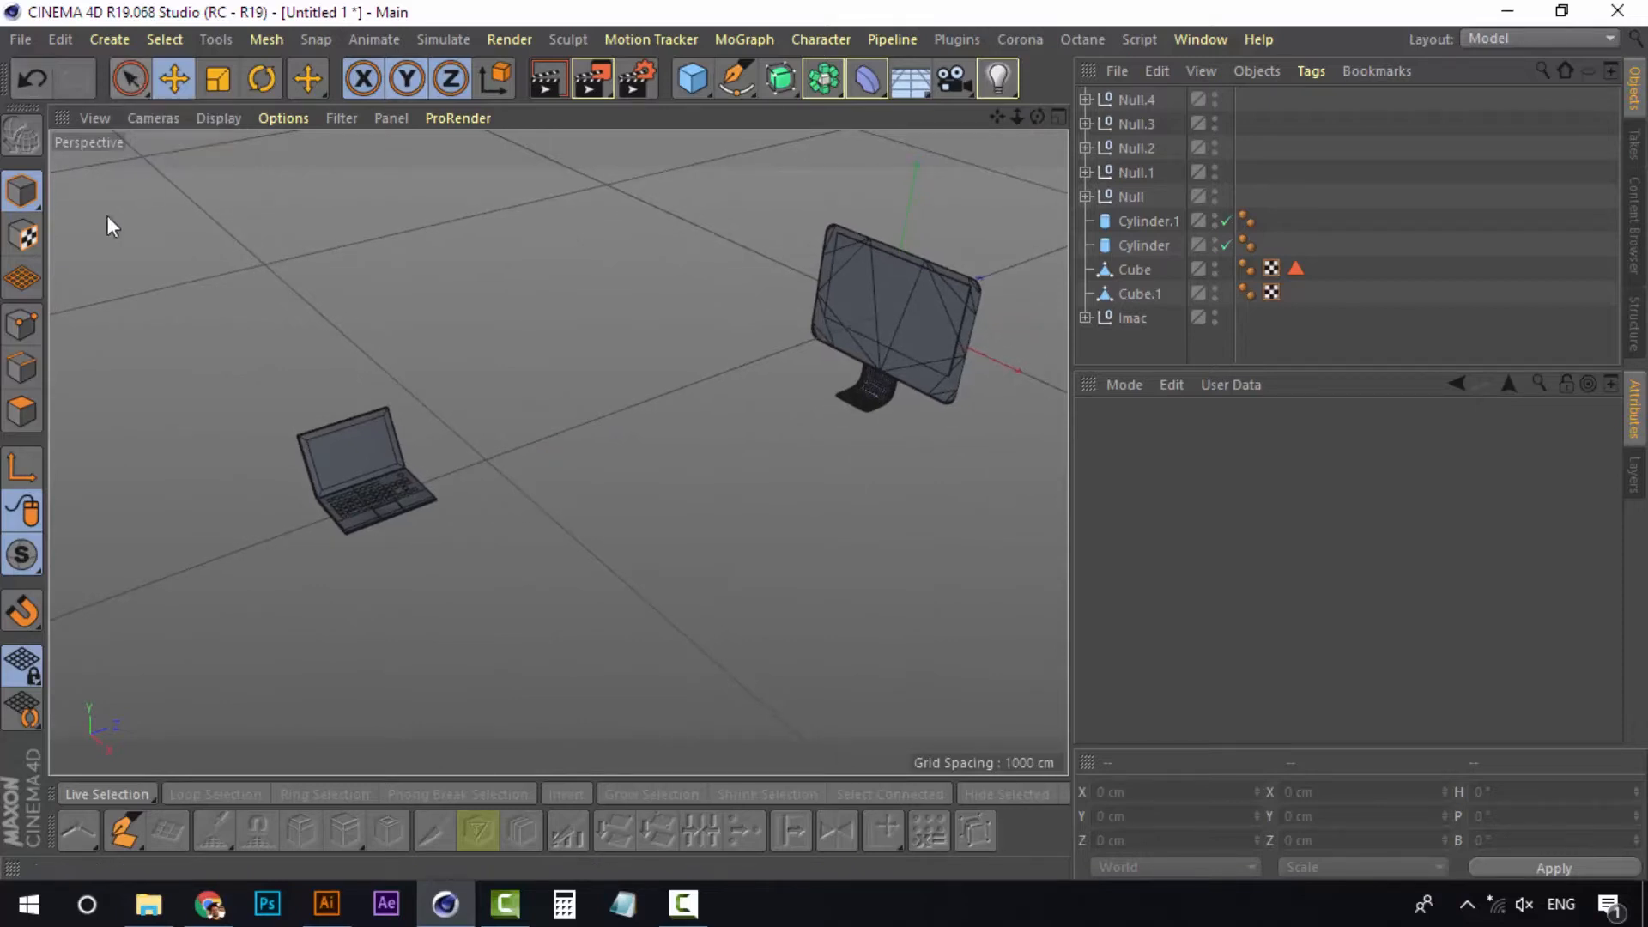
Group all key rows, hinge cylinders, screen and base of the laptop, and name the group Laptop
click(1137, 100)
shift+click(1141, 286)
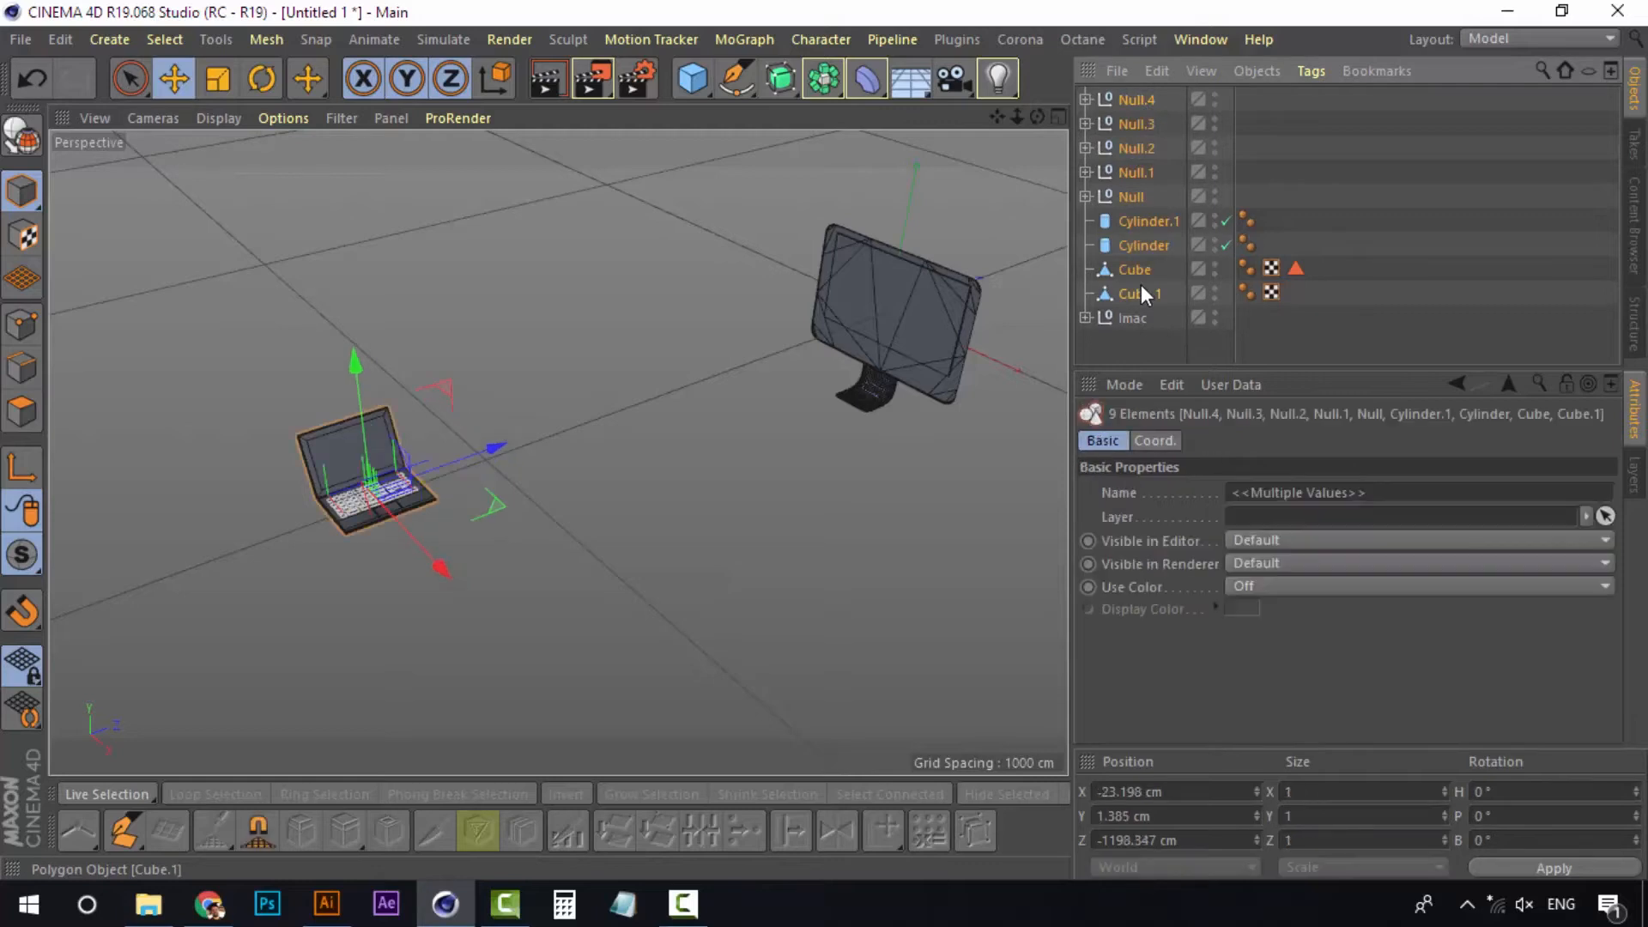
right_click(1141, 286)
click(1245, 745)
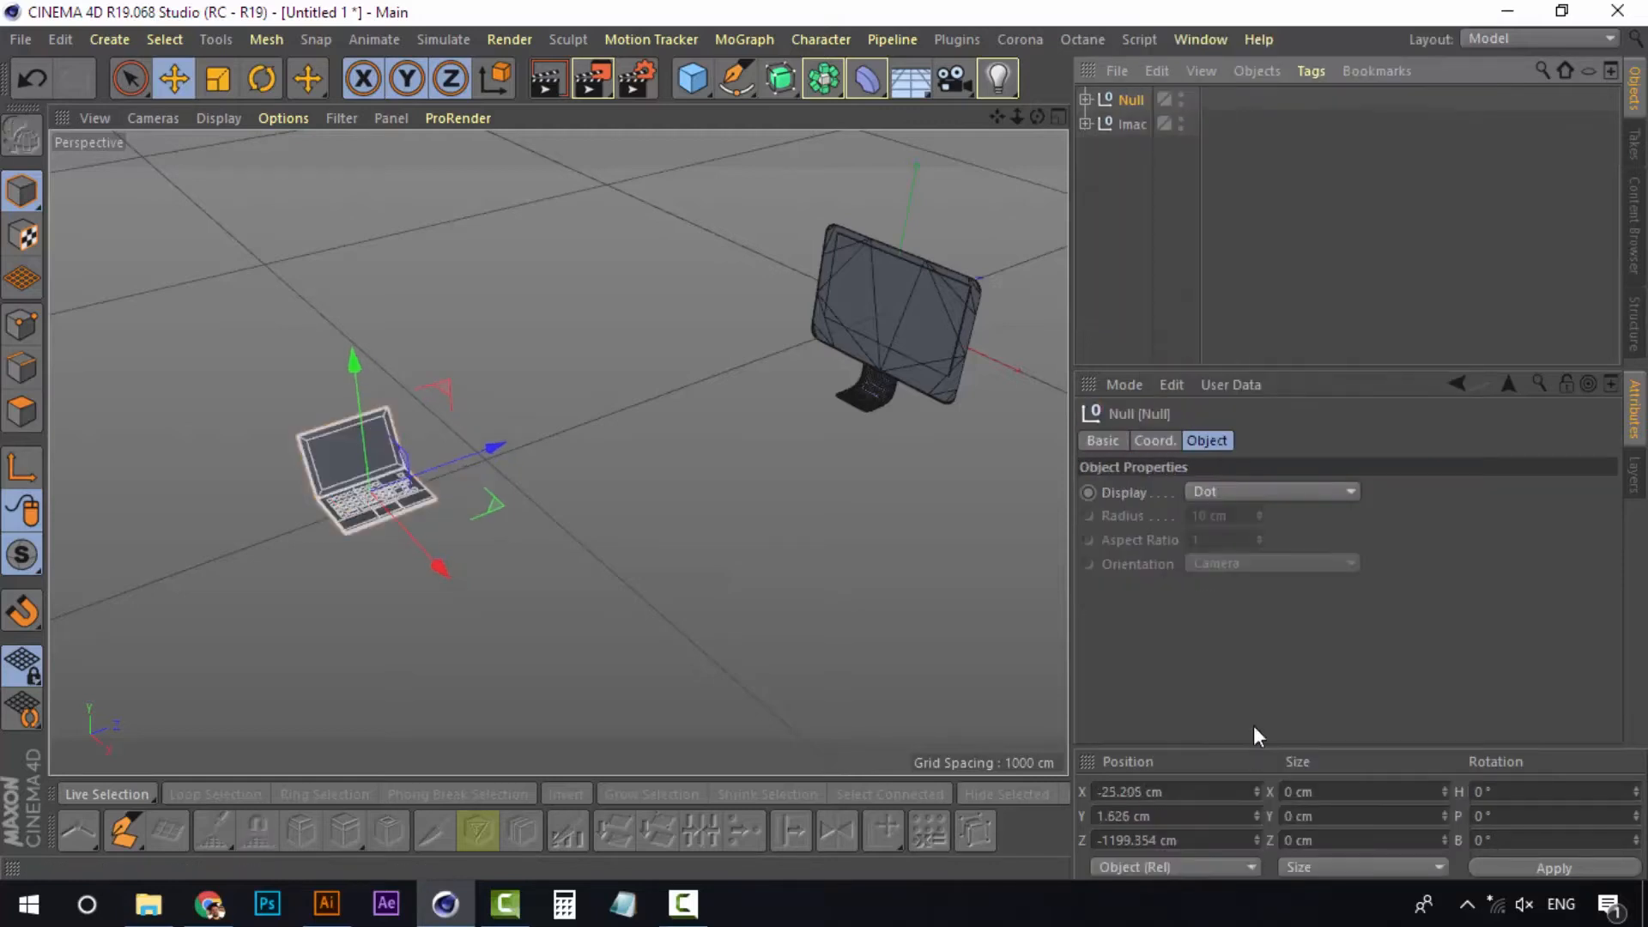
double_click(1133, 100)
text(l)
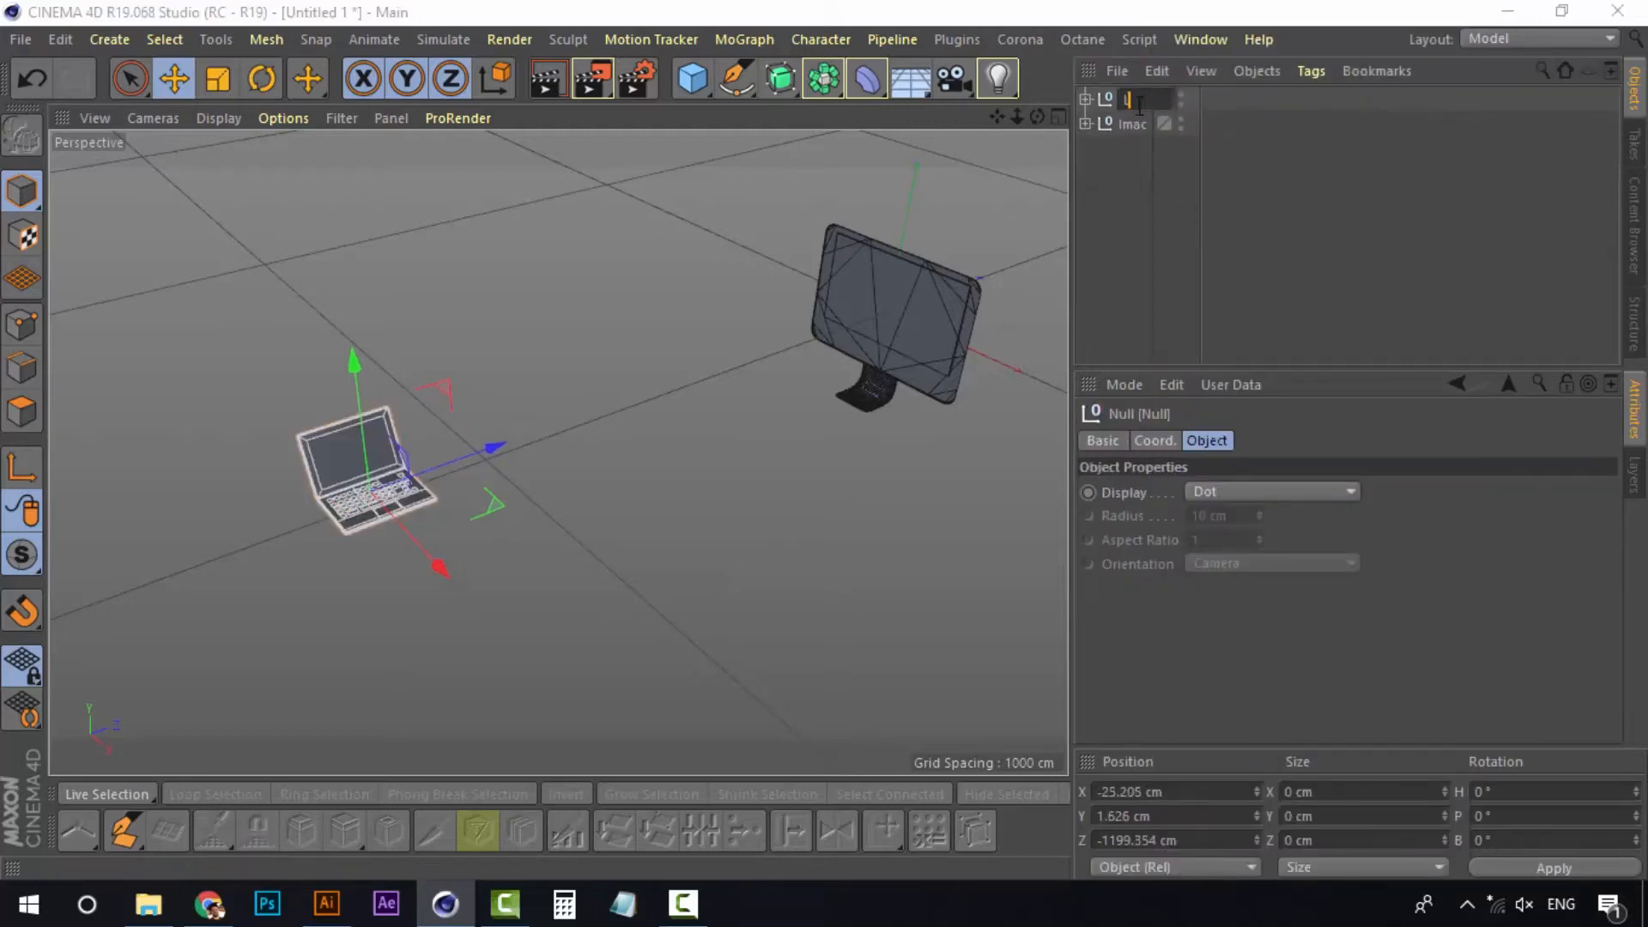
text(aptop)
key(Return)
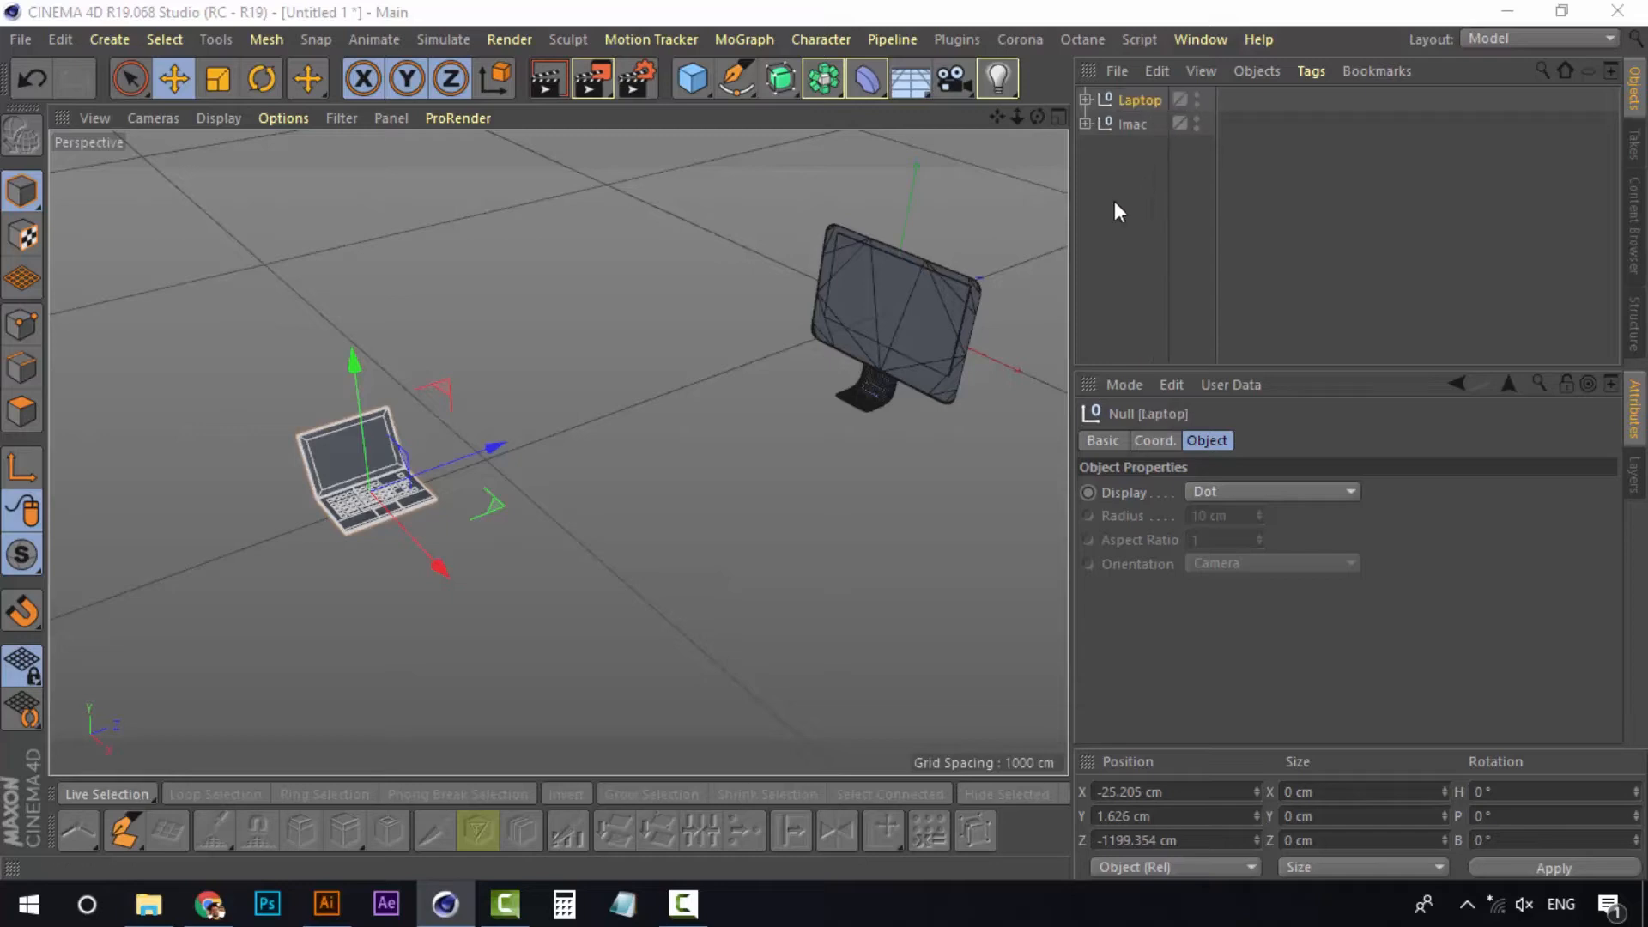
Set the Laptop group's X, Y and Z scale to 2
scroll(594, 415, down, 2)
scroll(594, 416, down, 2)
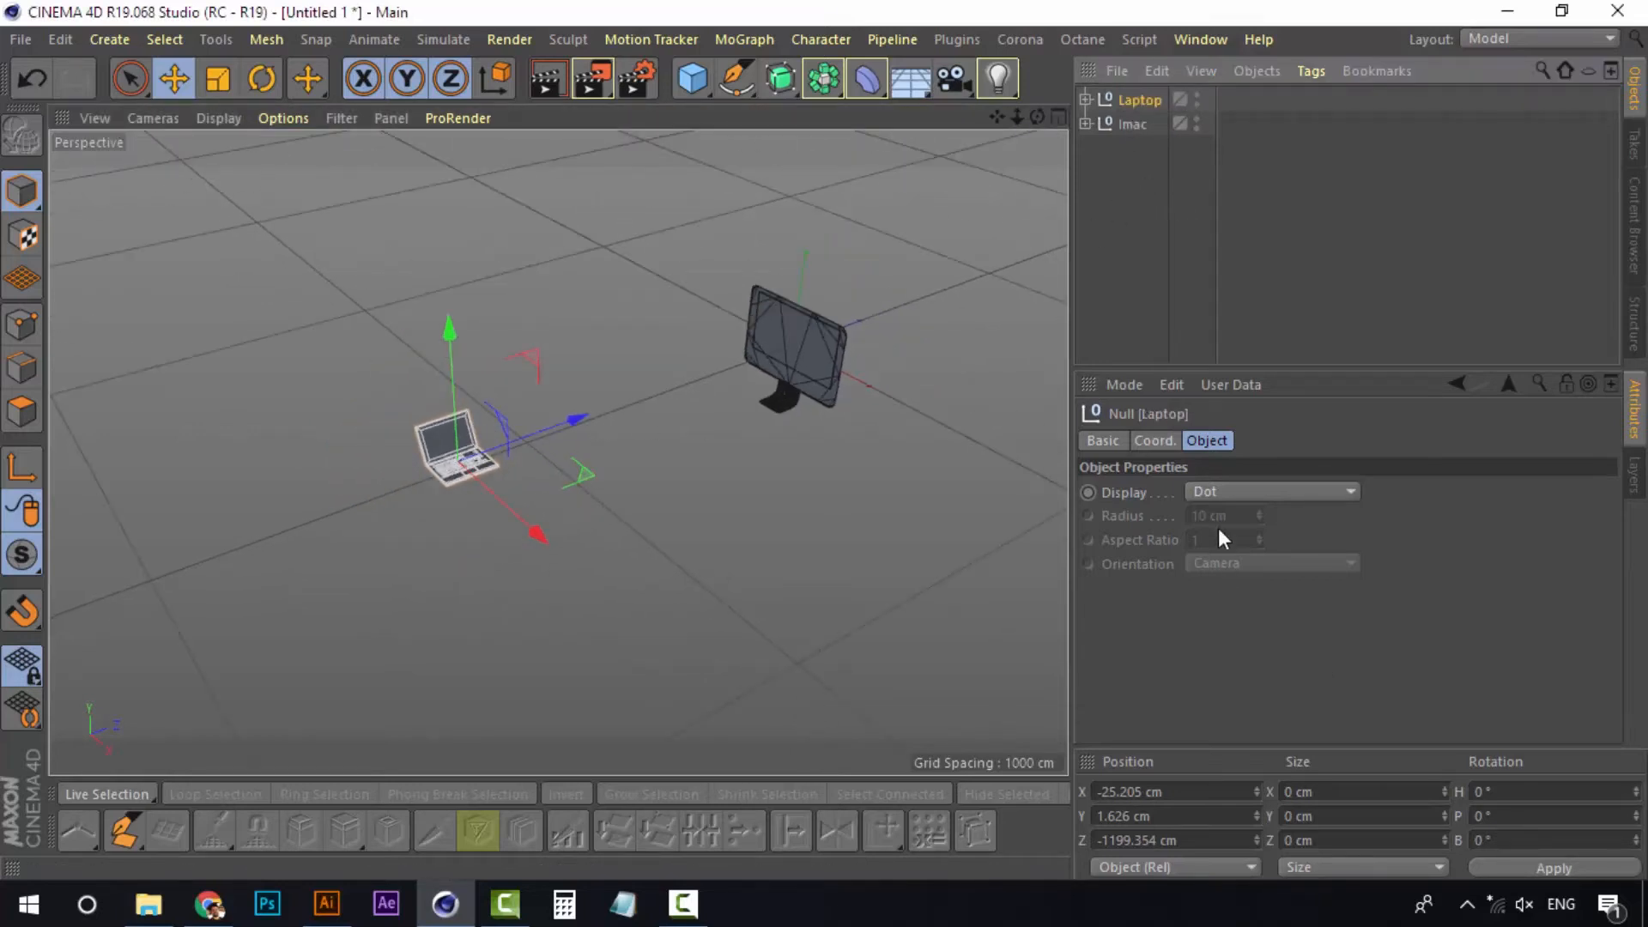
click(1151, 441)
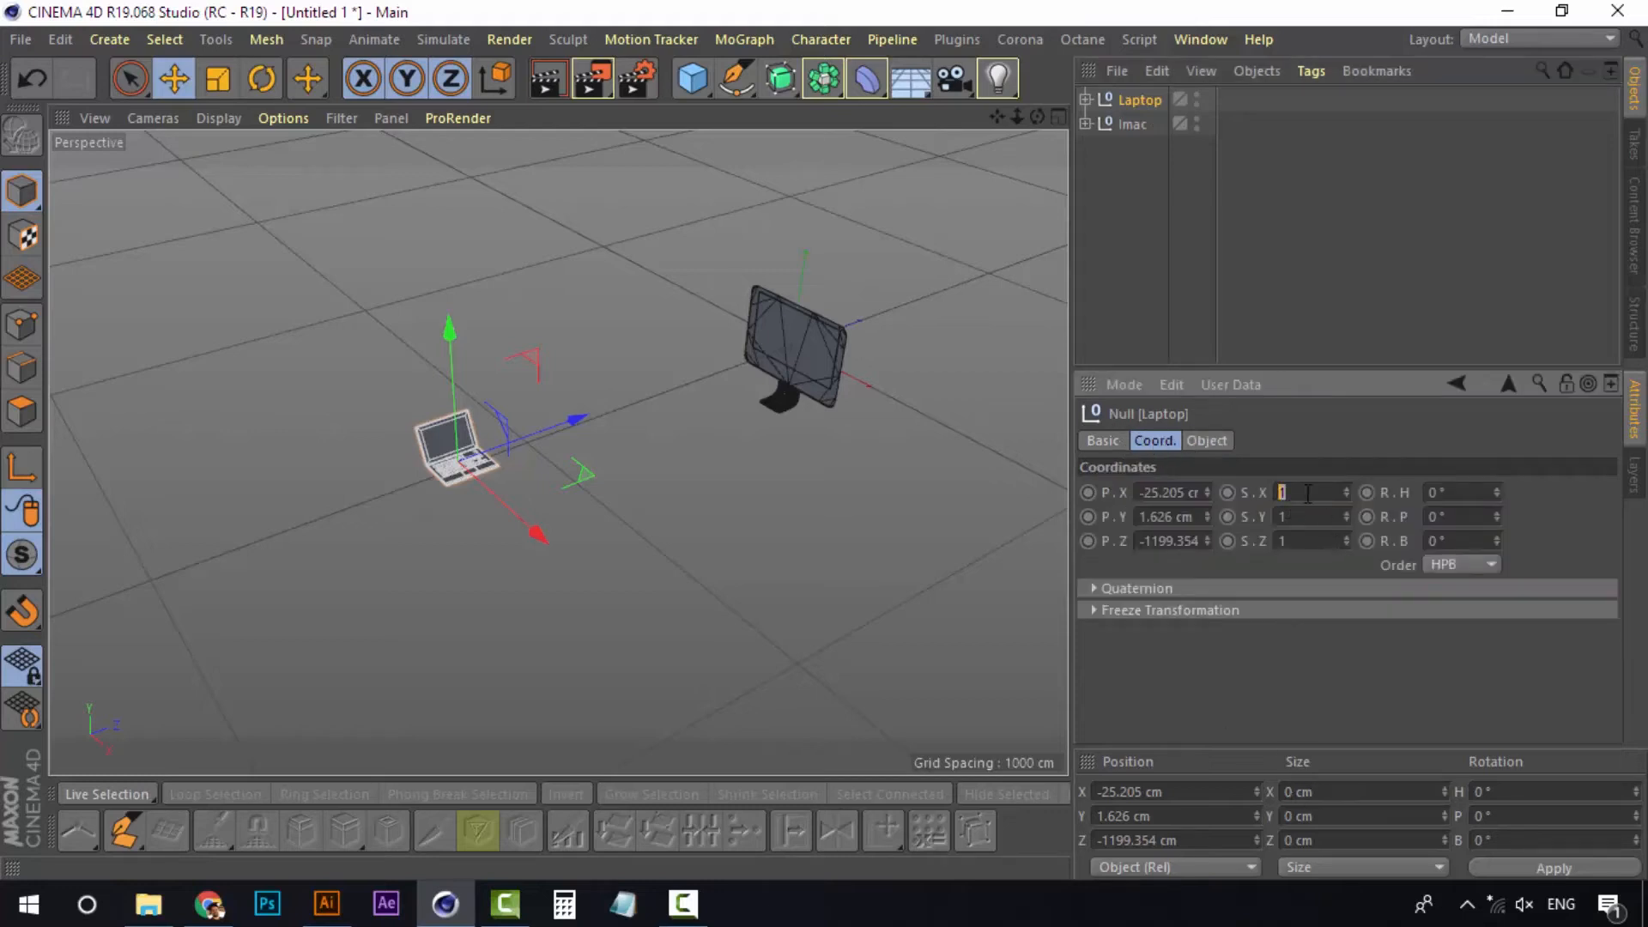
text(2)
drag(1304, 524, 1236, 546)
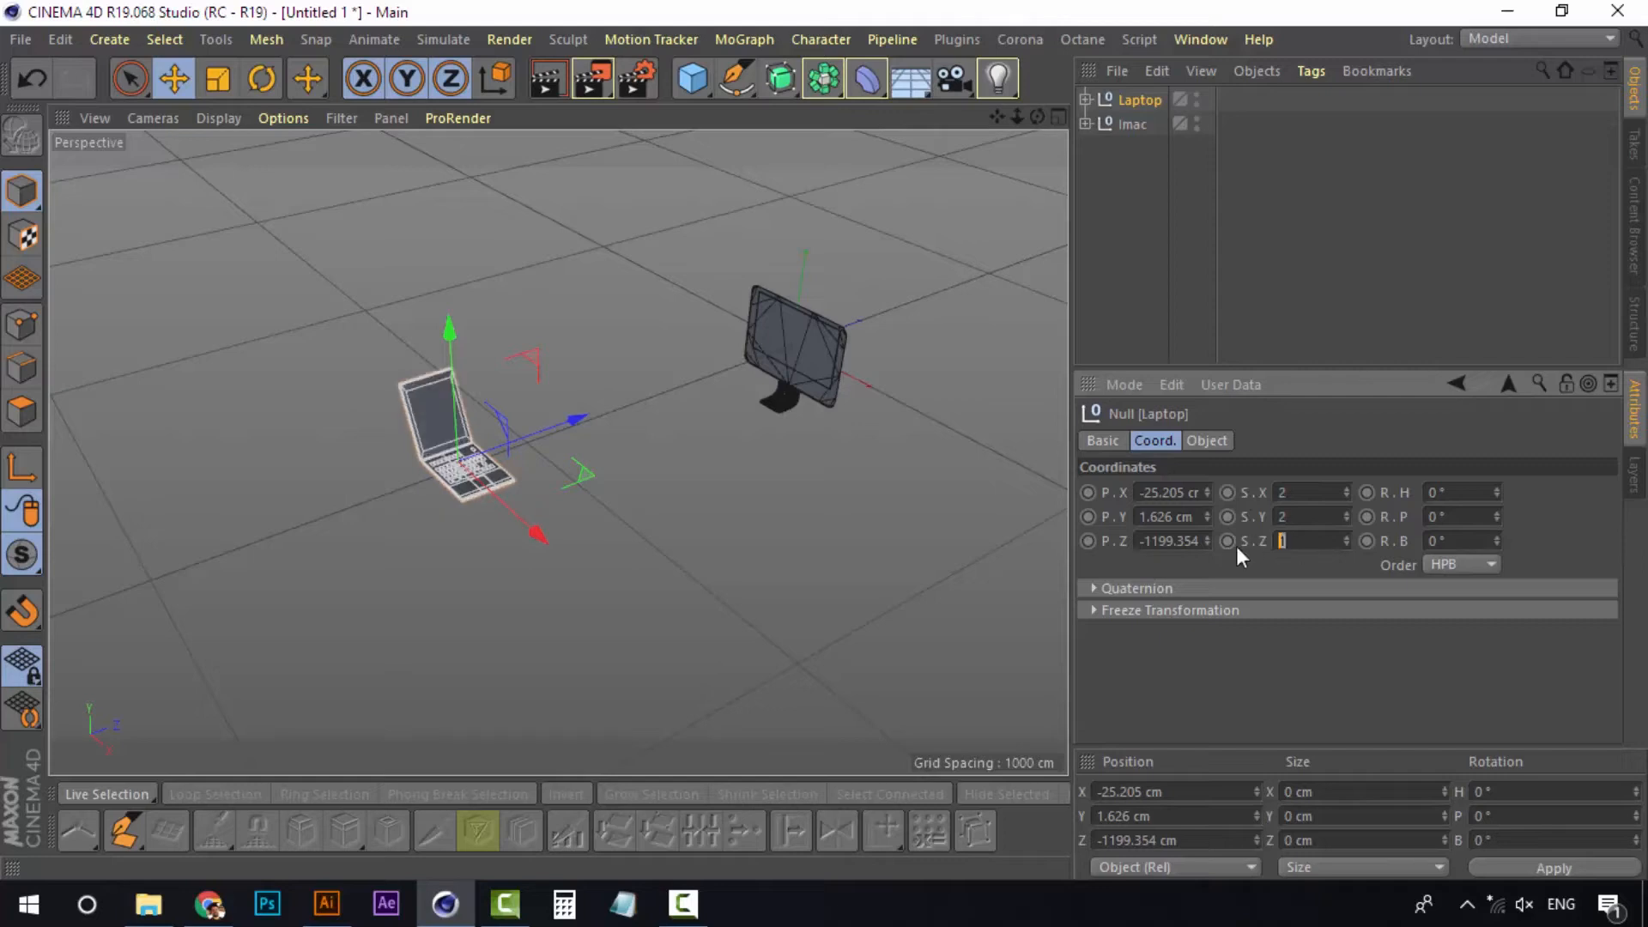
text(2)
key(Return)
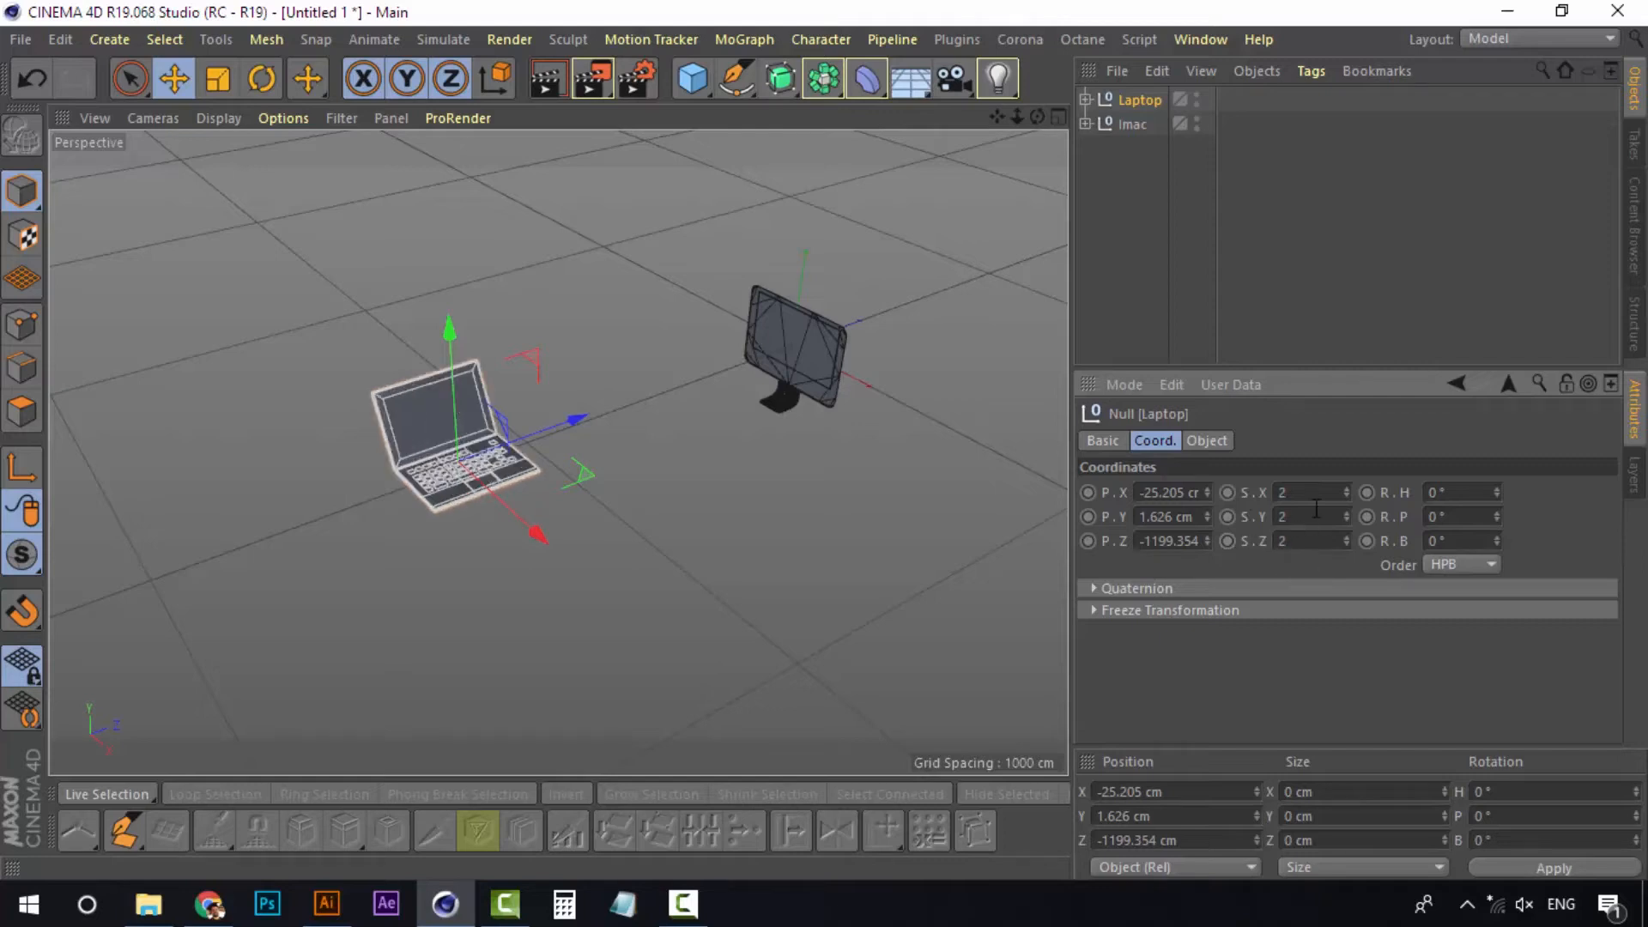
Set the Laptop group's X, Y and Z scale to 1.5
drag(1317, 493, 1221, 486)
drag(1271, 516, 1233, 518)
text(1.5)
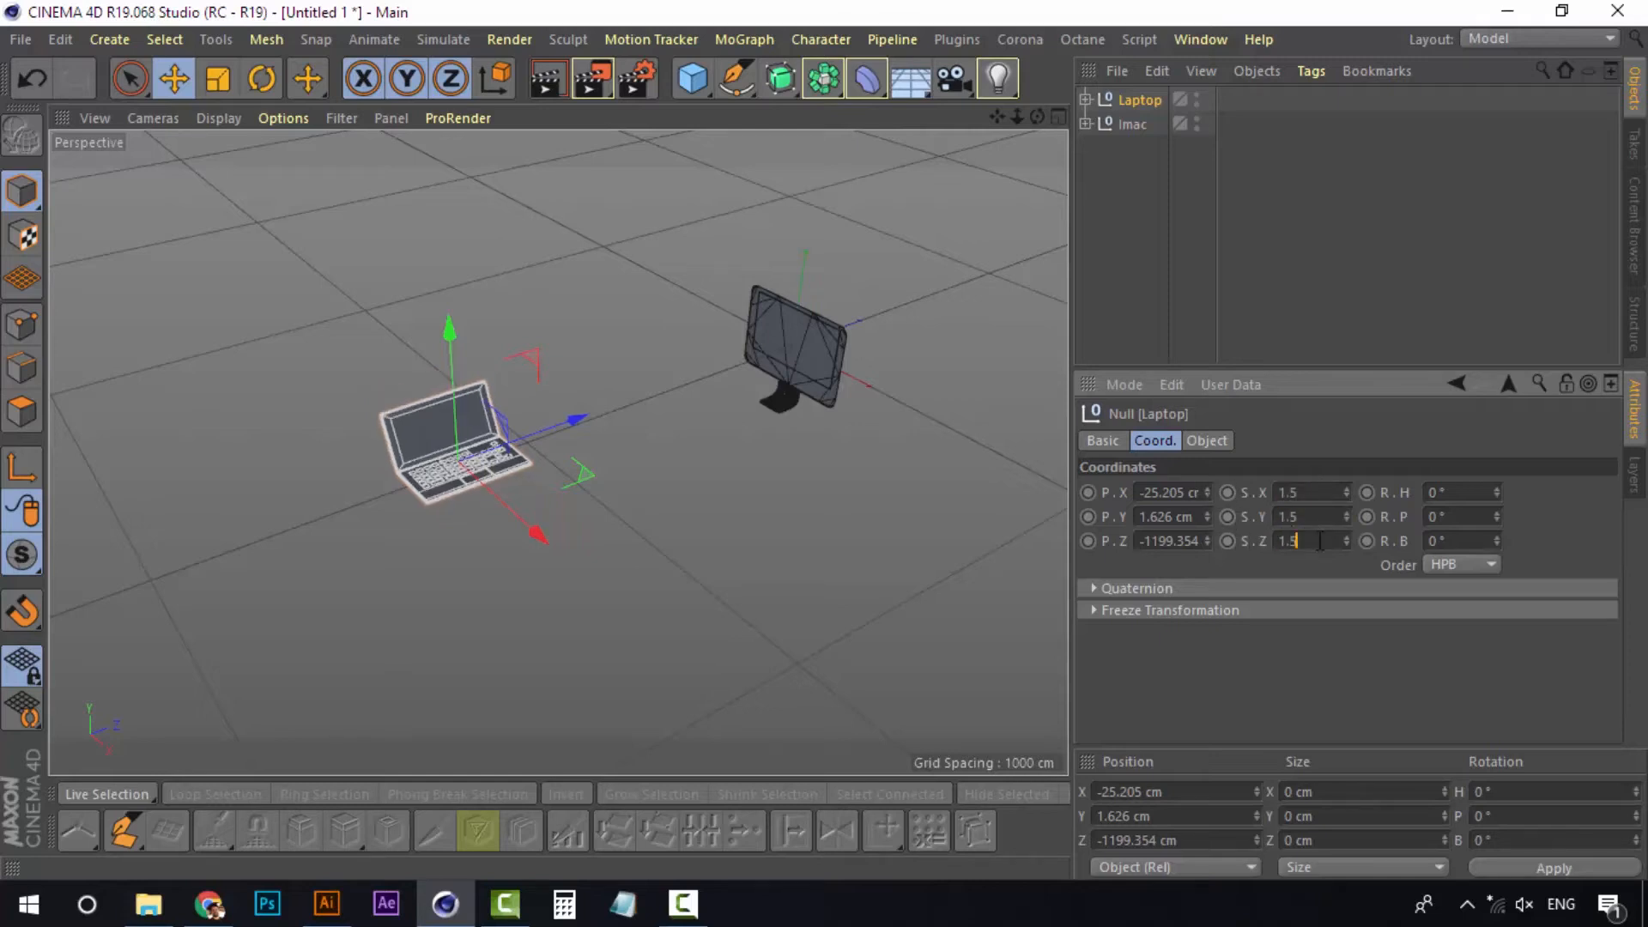
key(Return)
click(1141, 235)
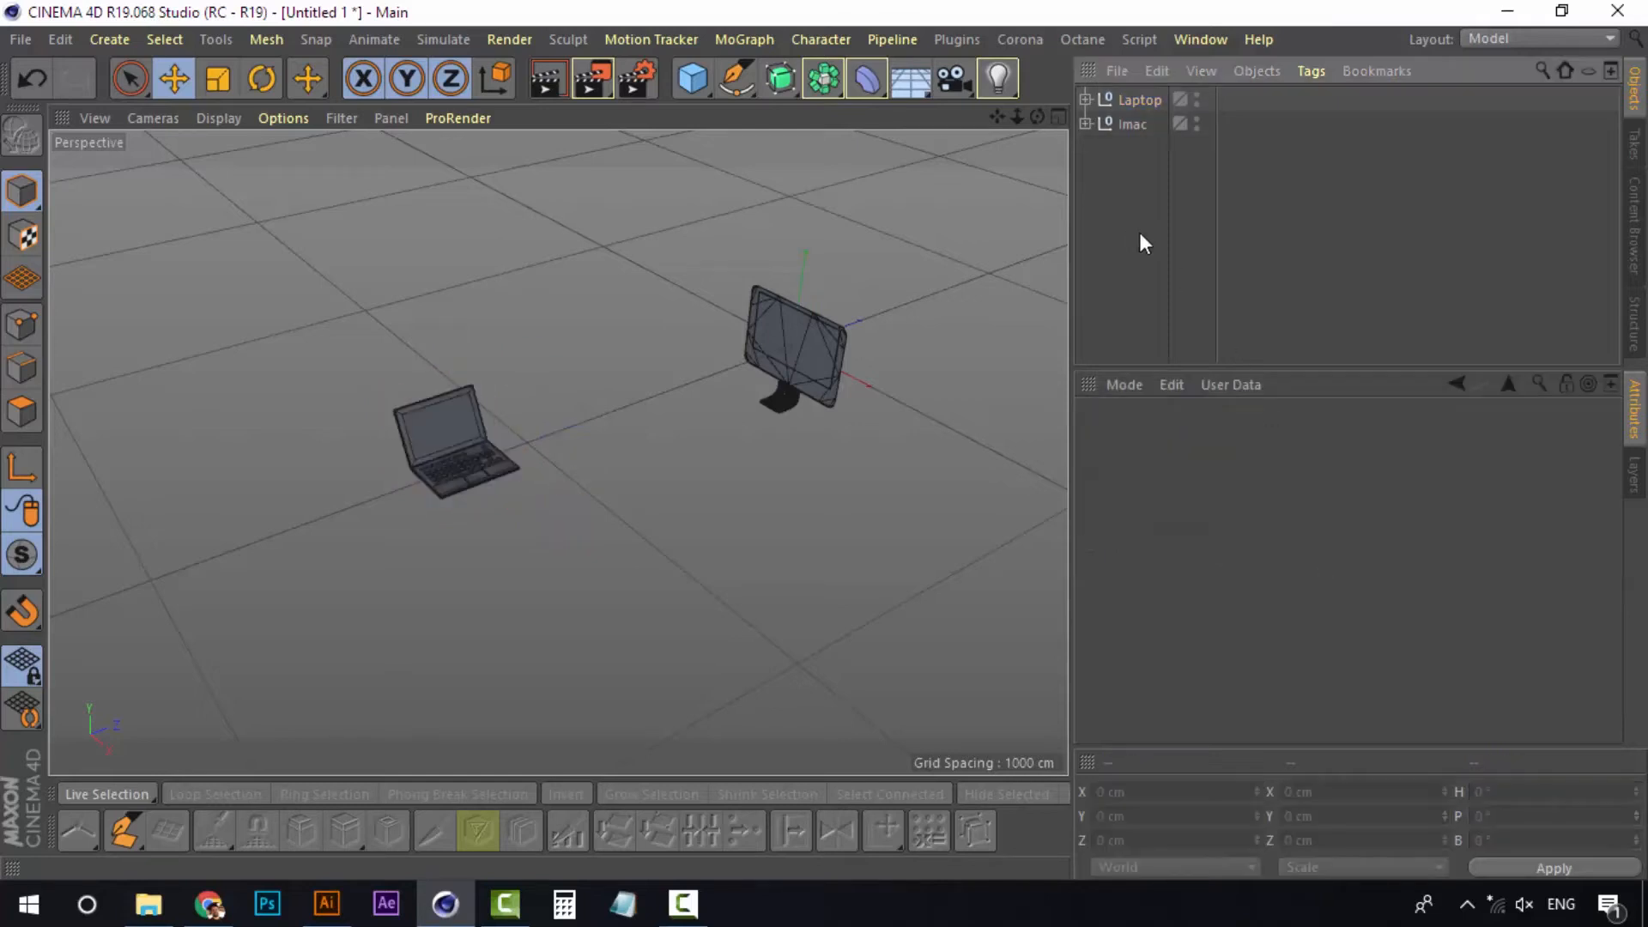
Examine the rescaled laptop's size against the monitor in the Perspective view
click(1139, 103)
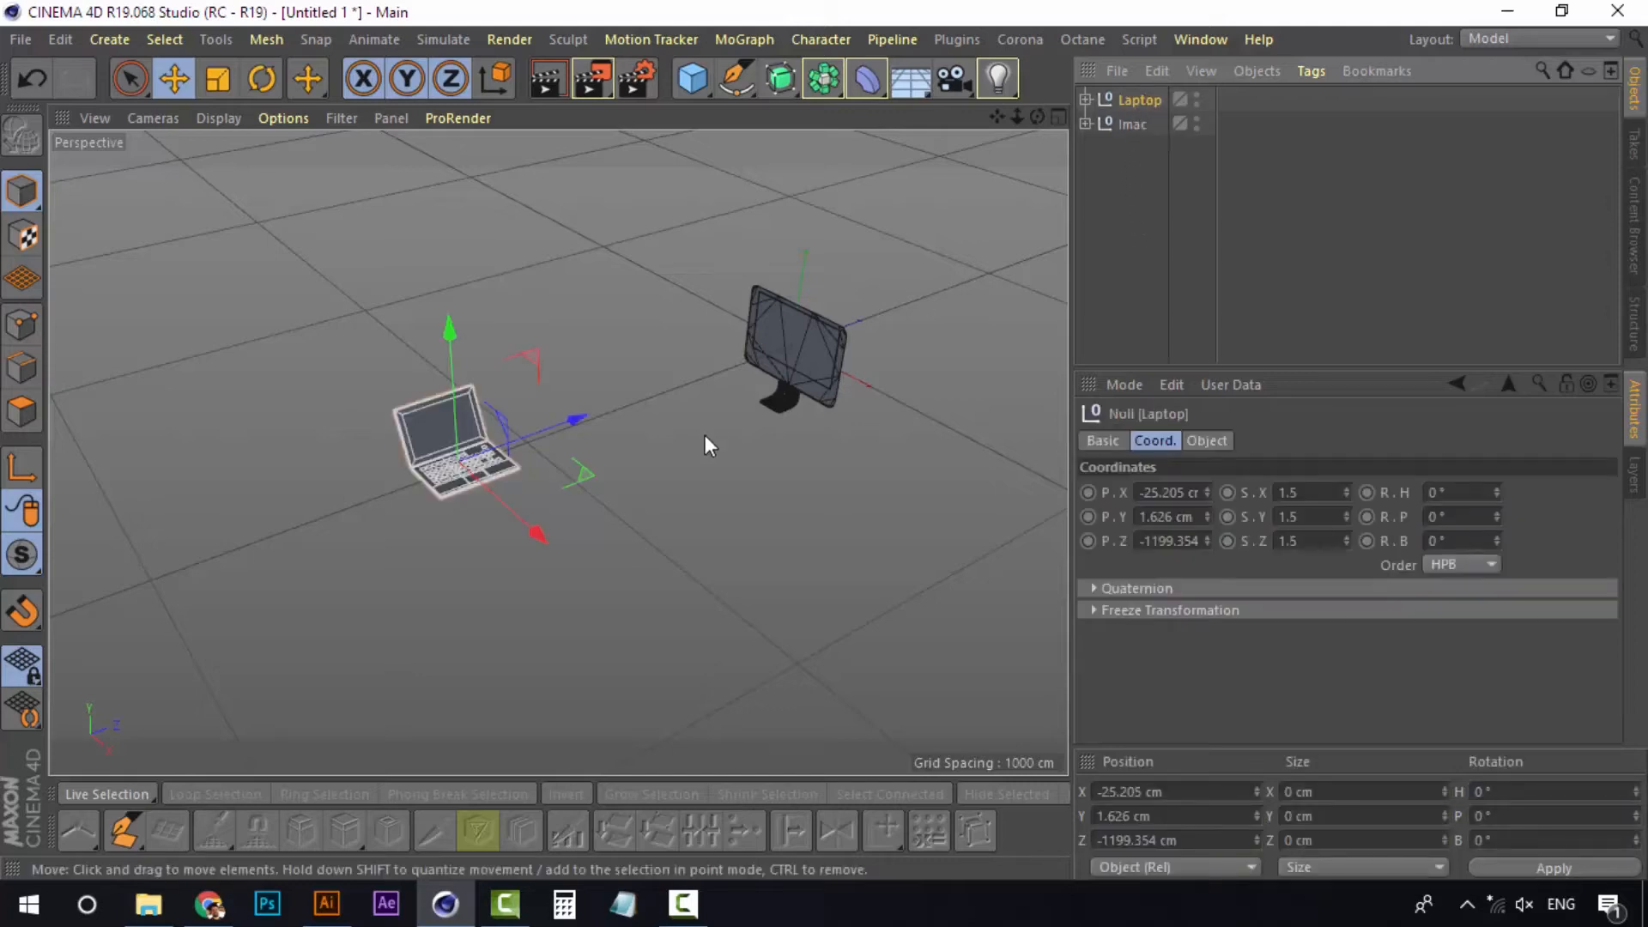
alt+middle_drag(705, 448, 694, 469)
scroll(626, 448, down, 4)
scroll(625, 447, up, 10)
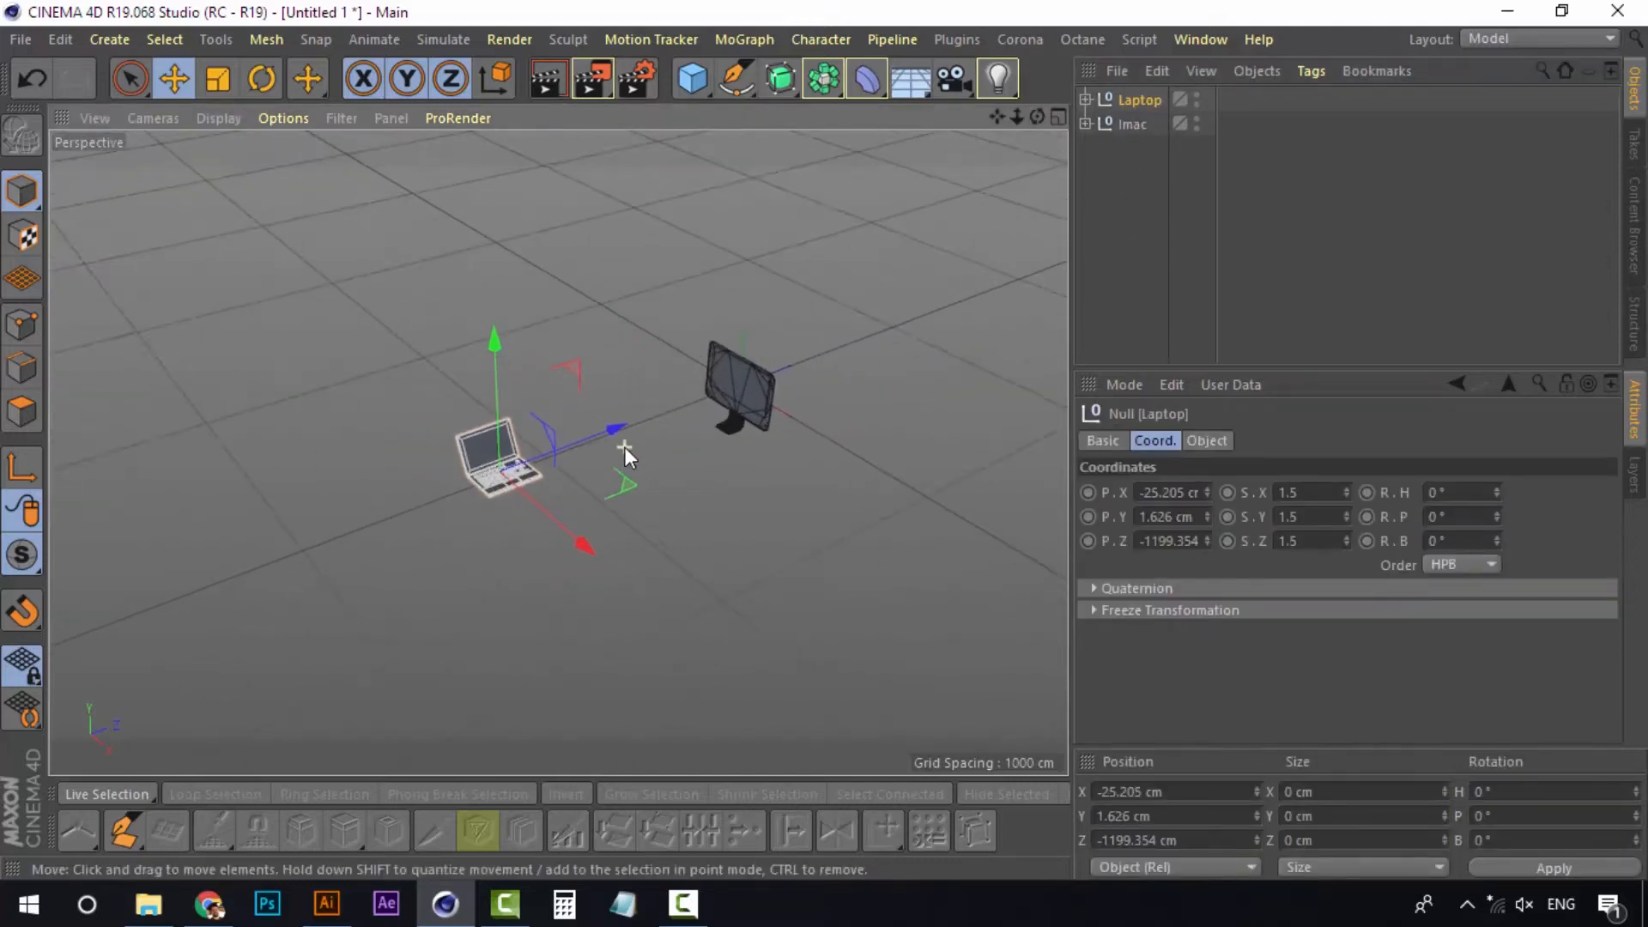
scroll(624, 446, up, 8)
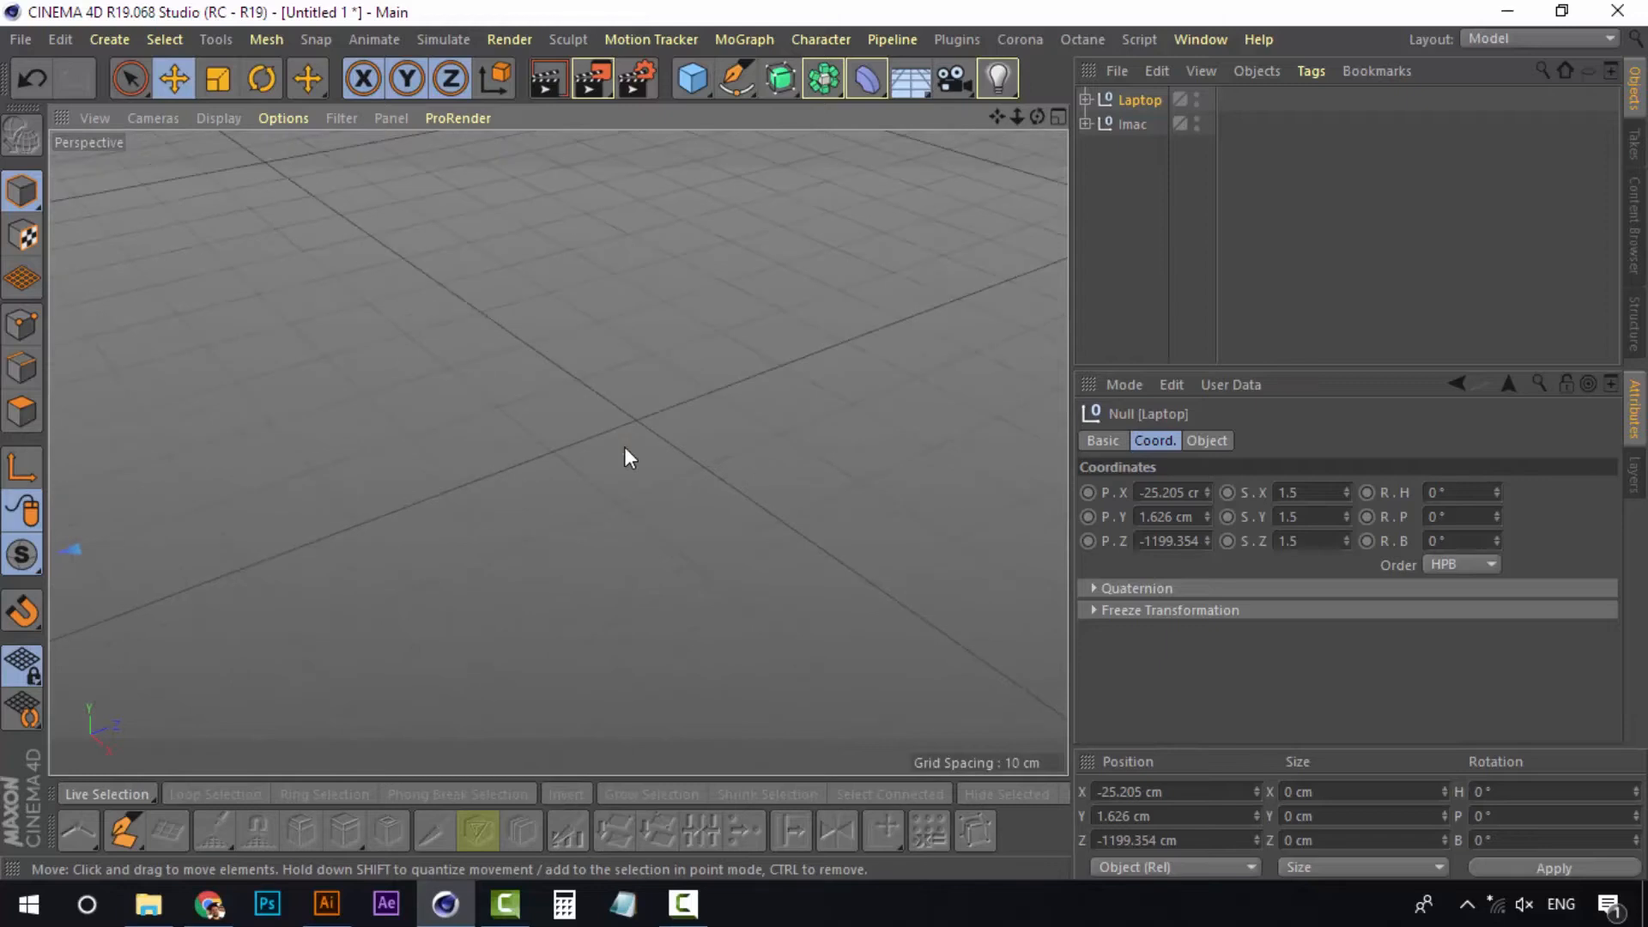
scroll(625, 447, down, 6)
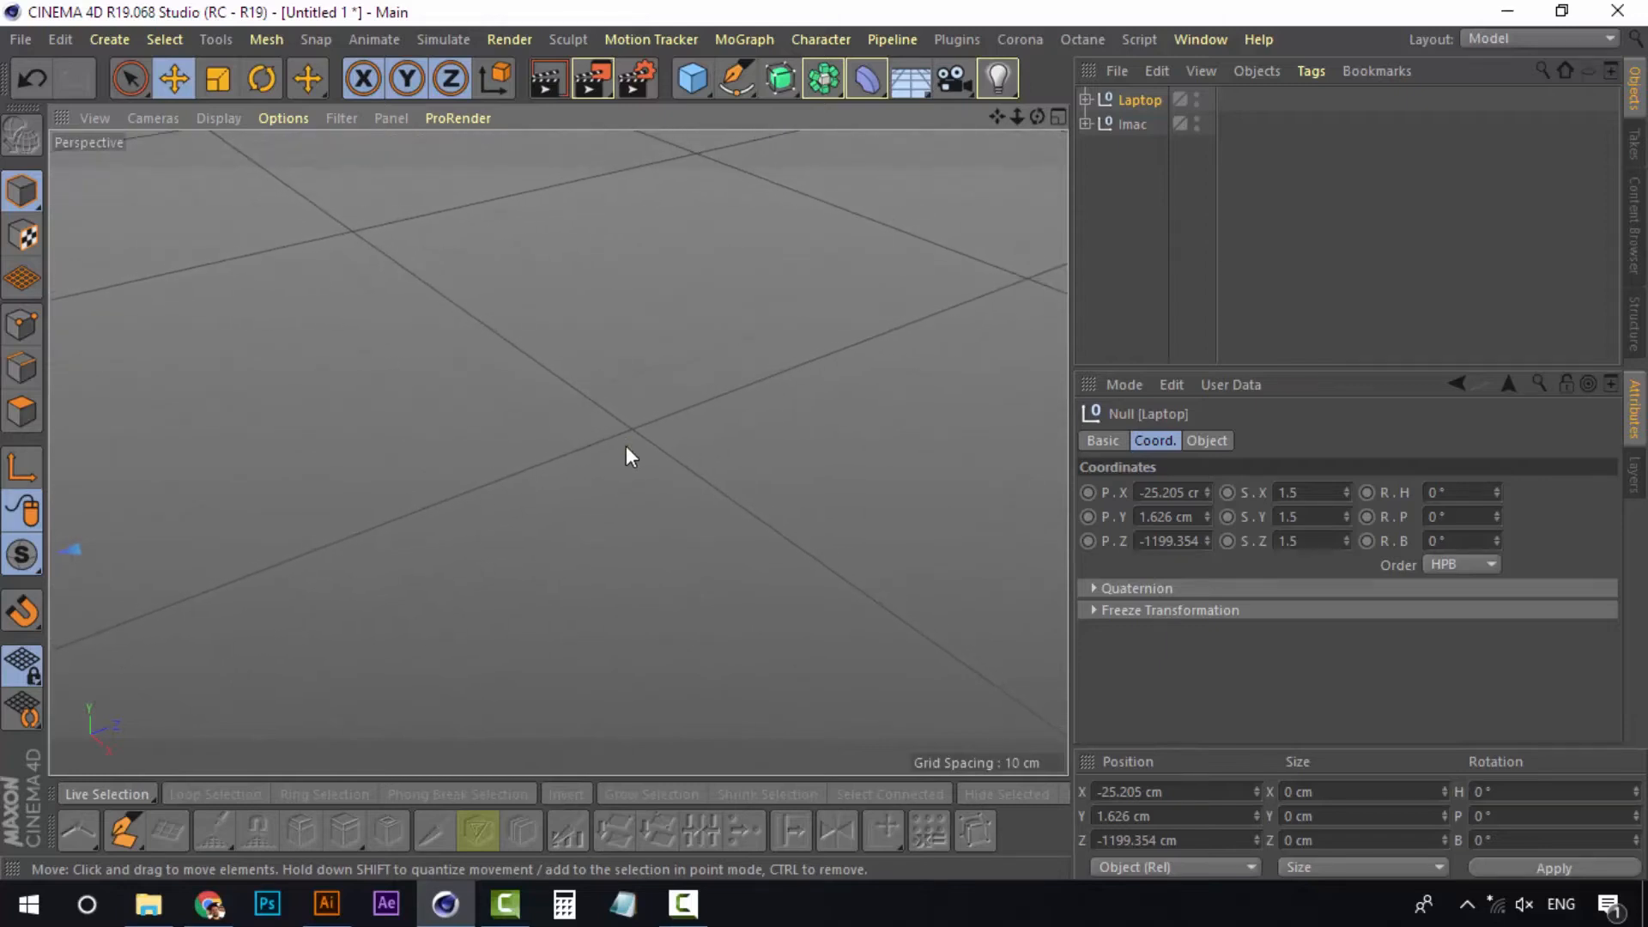
scroll(625, 445, down, 8)
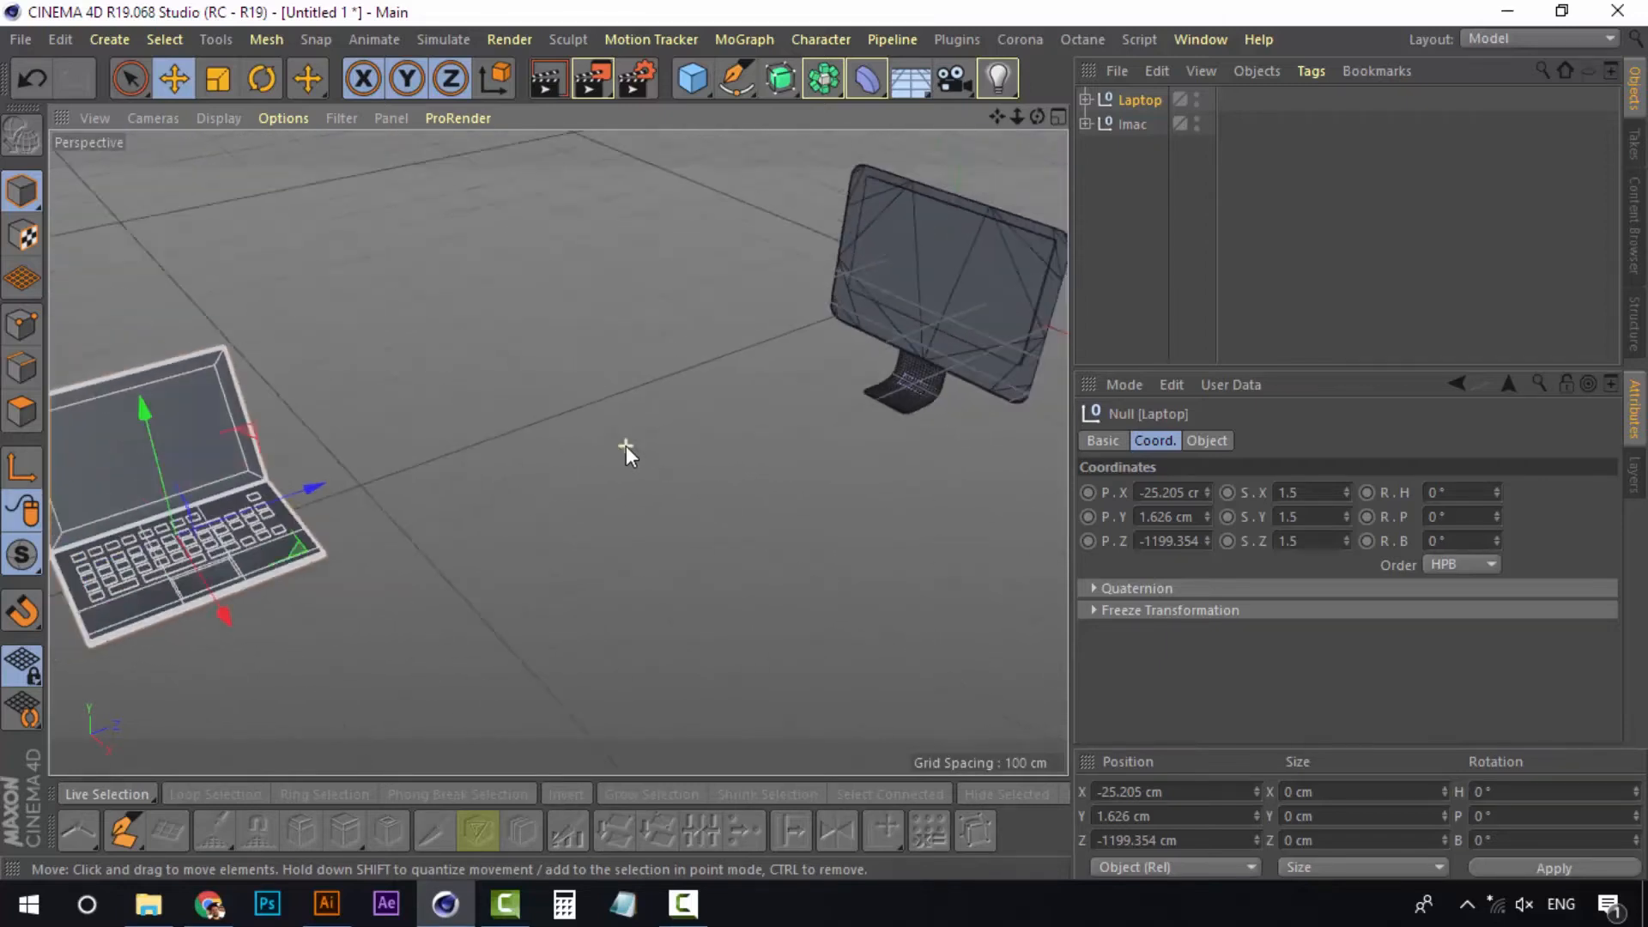
scroll(641, 427, down, 8)
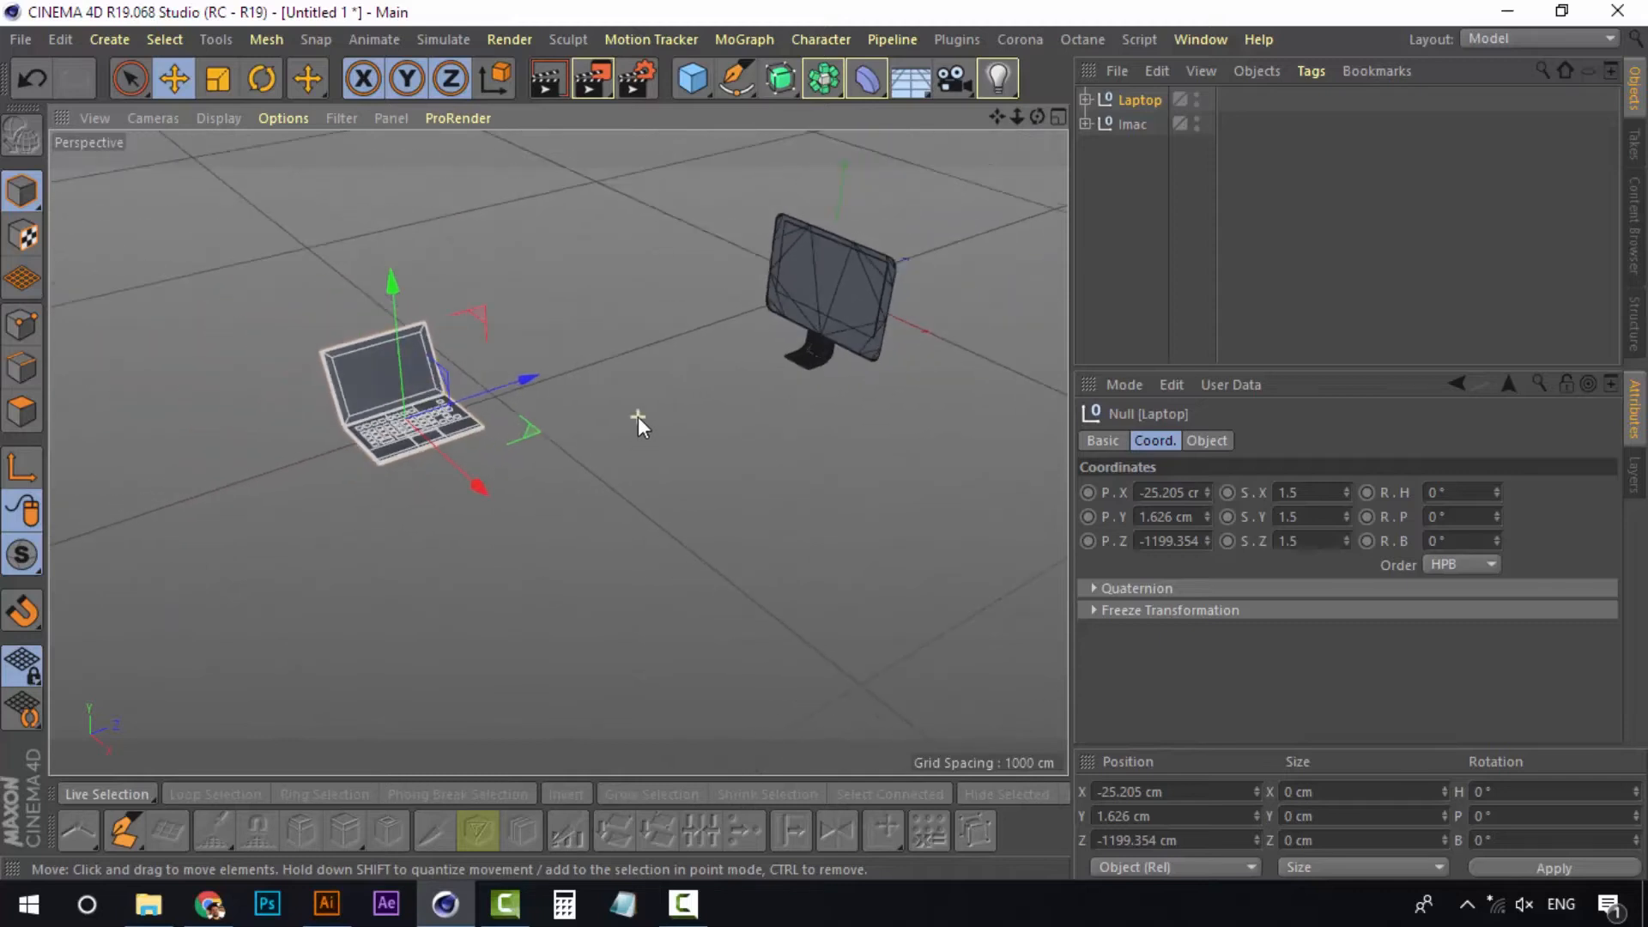
scroll(638, 418, down, 2)
alt+middle_drag(637, 421, 619, 444)
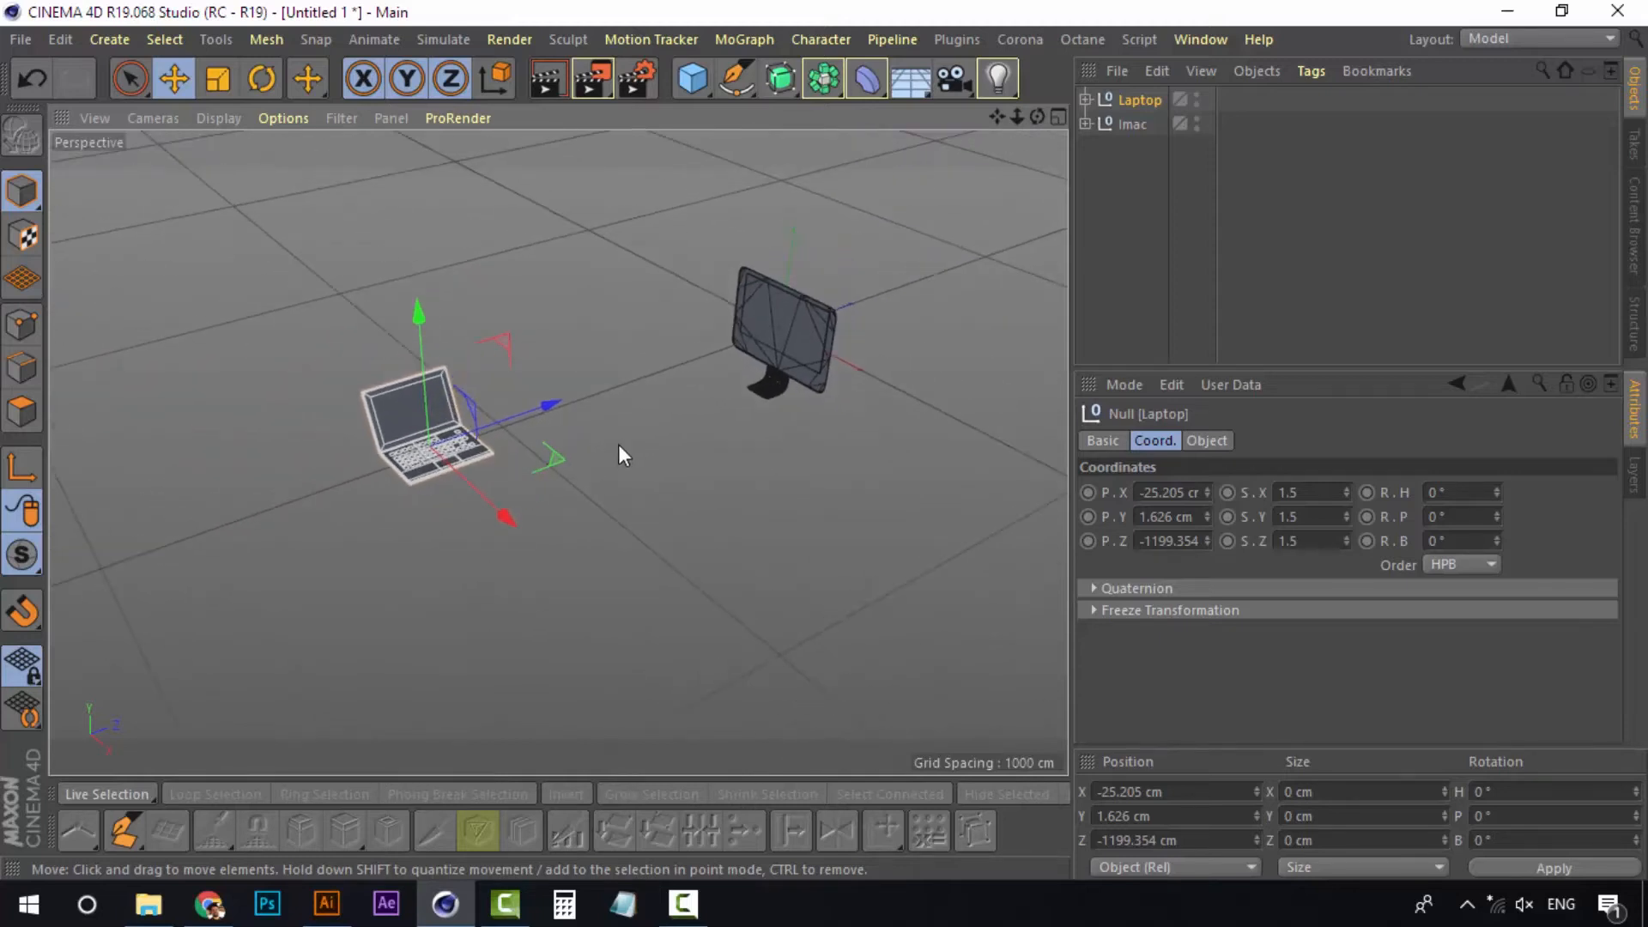
scroll(619, 445, up, 2)
alt+drag(618, 445, 589, 548)
alt+middle_drag(611, 539, 618, 545)
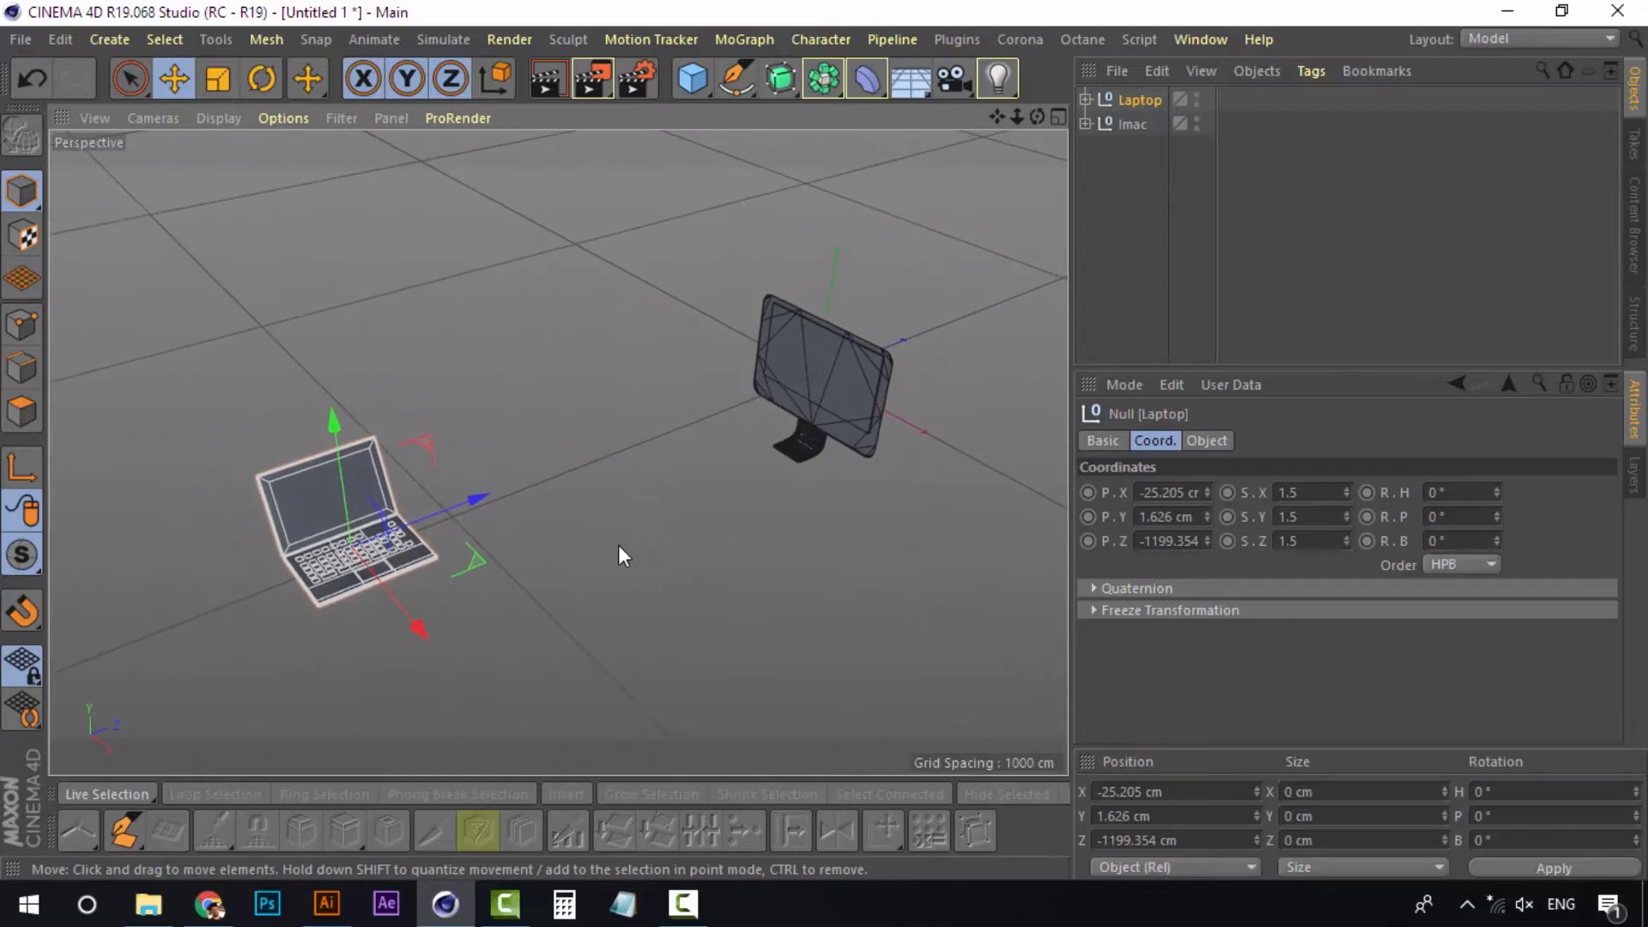
Check the arrangement of the devices in the Illustrator banner artwork and return to Cinema 4D
click(327, 909)
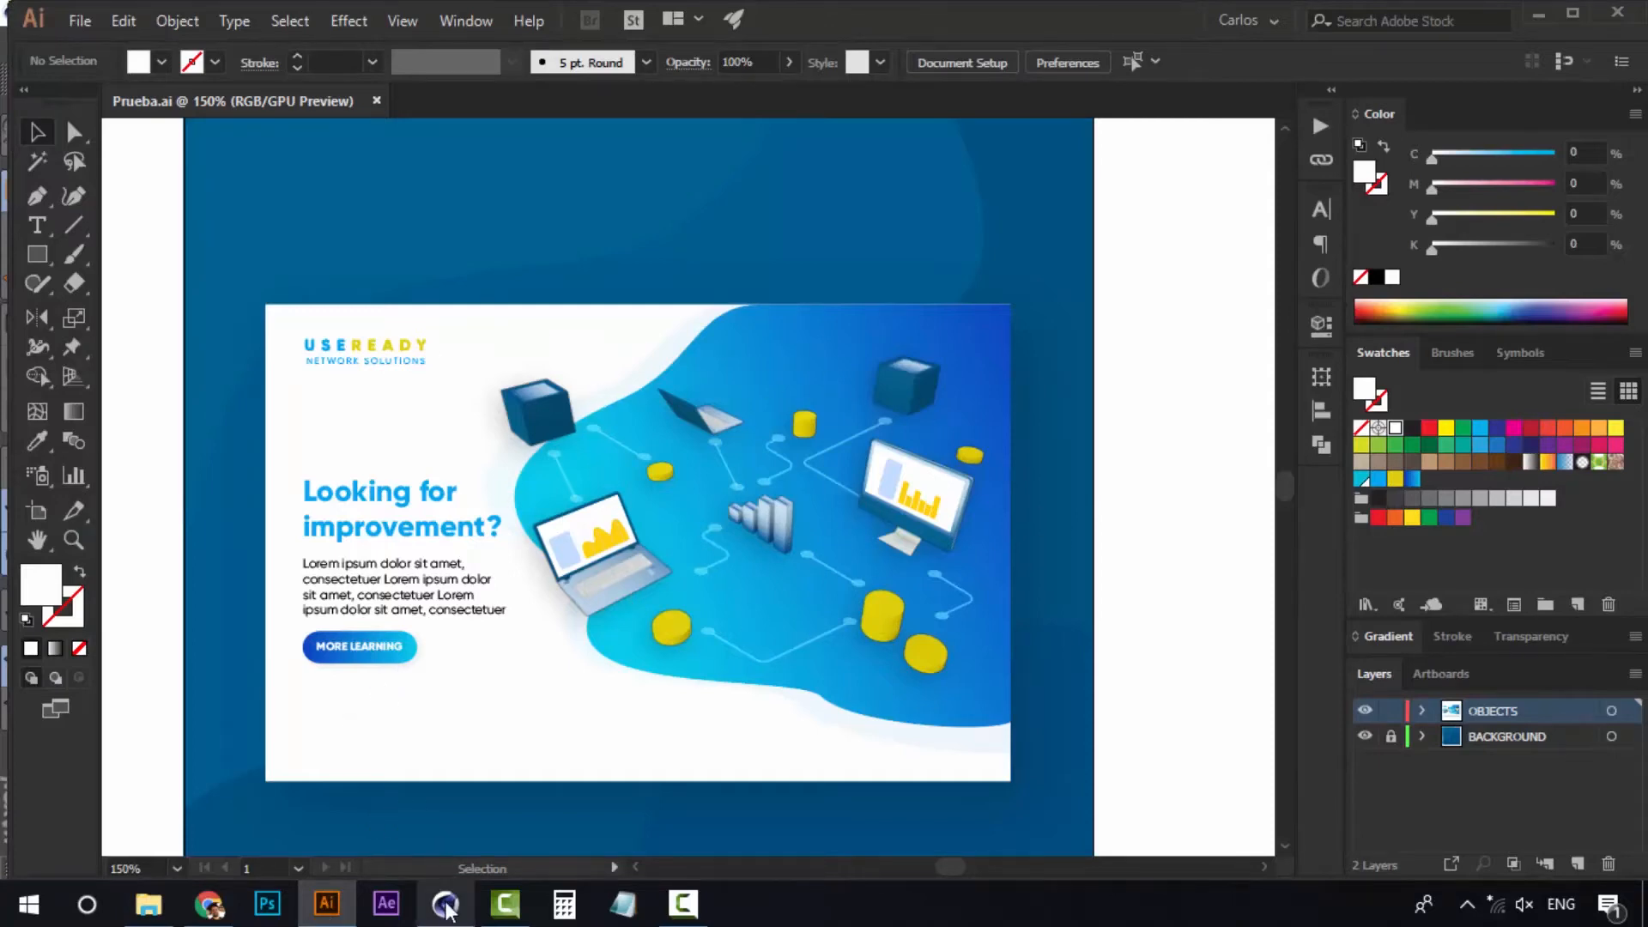
mouse_move(446, 909)
click(442, 773)
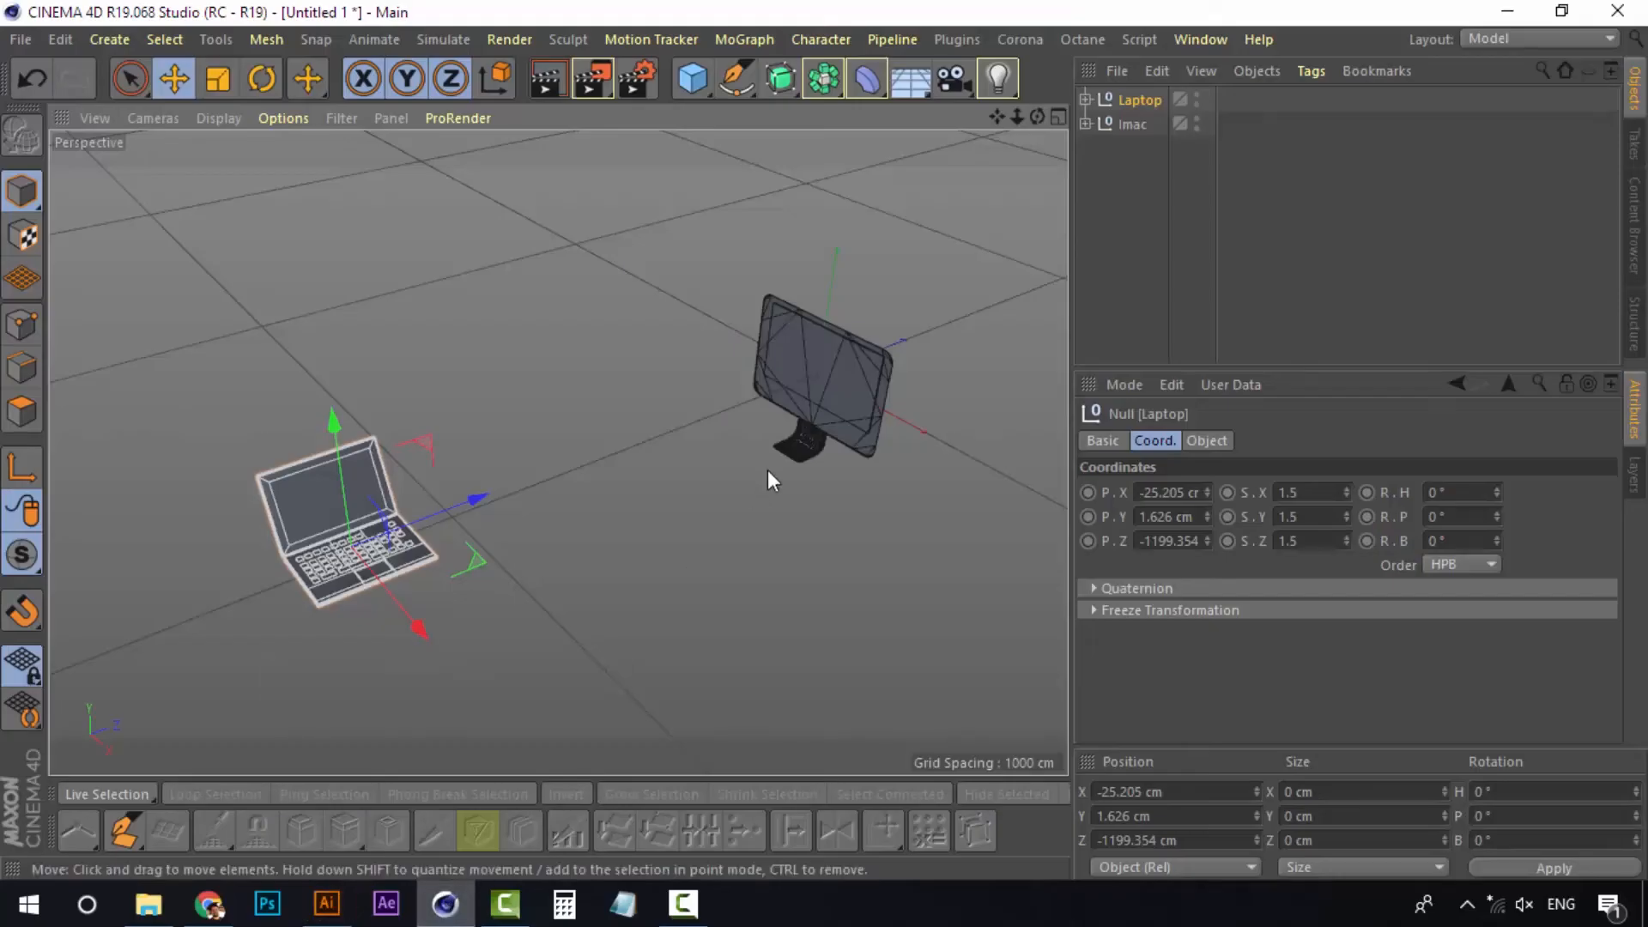
Move the Imac group along X to about 290 cm
alt+drag(767, 470, 662, 467)
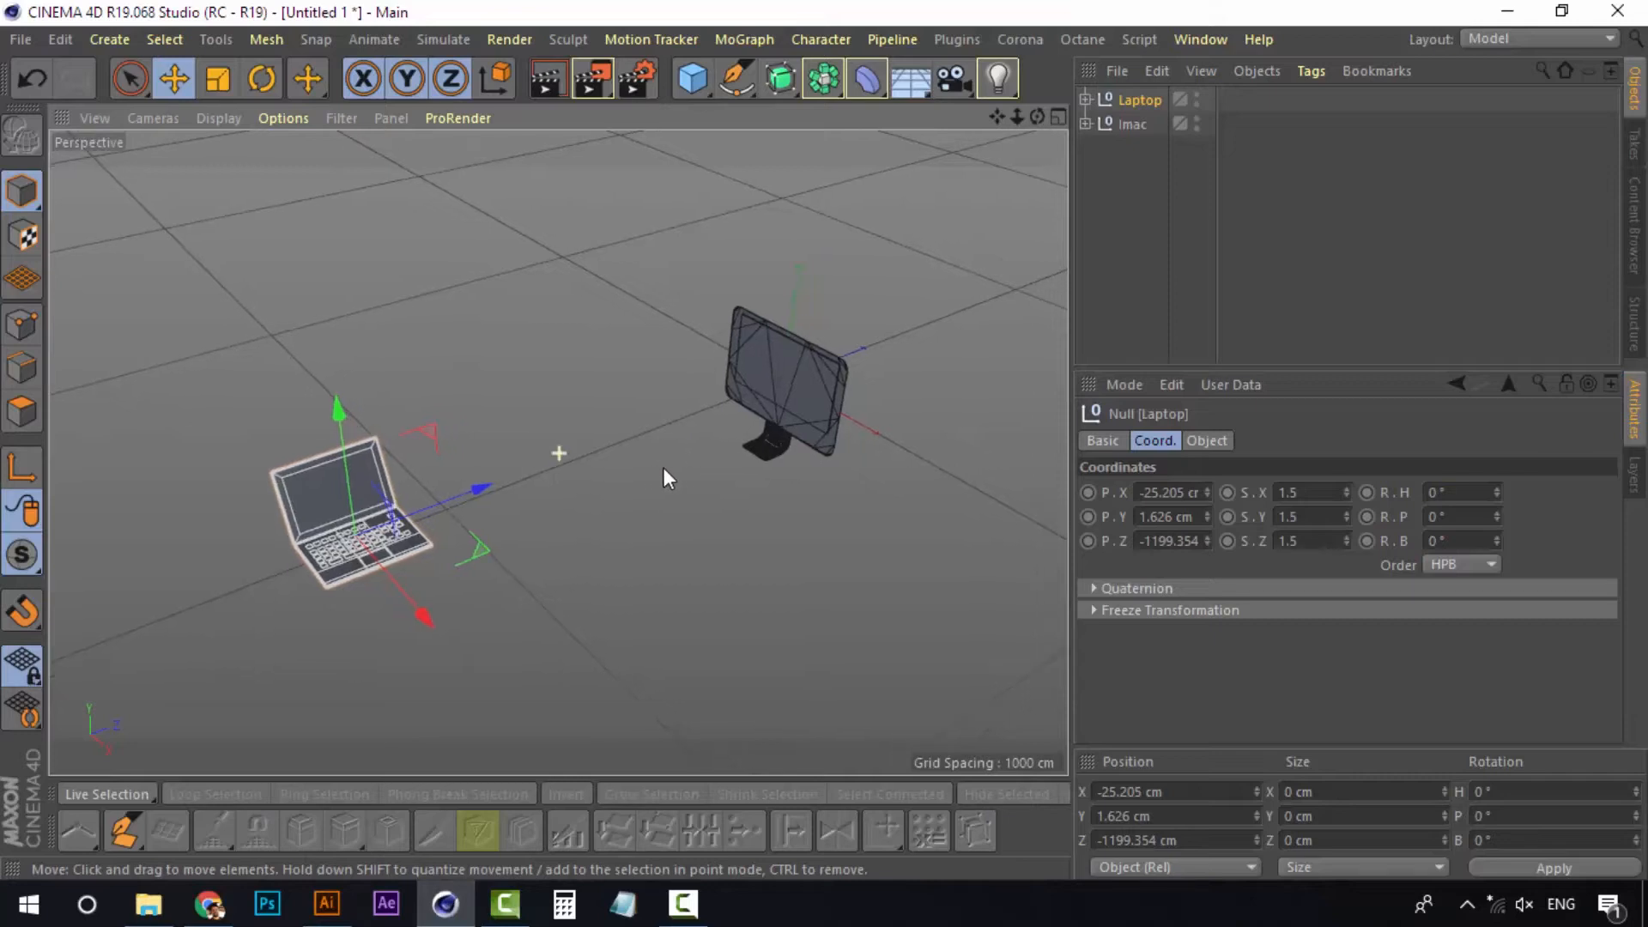
click(1133, 124)
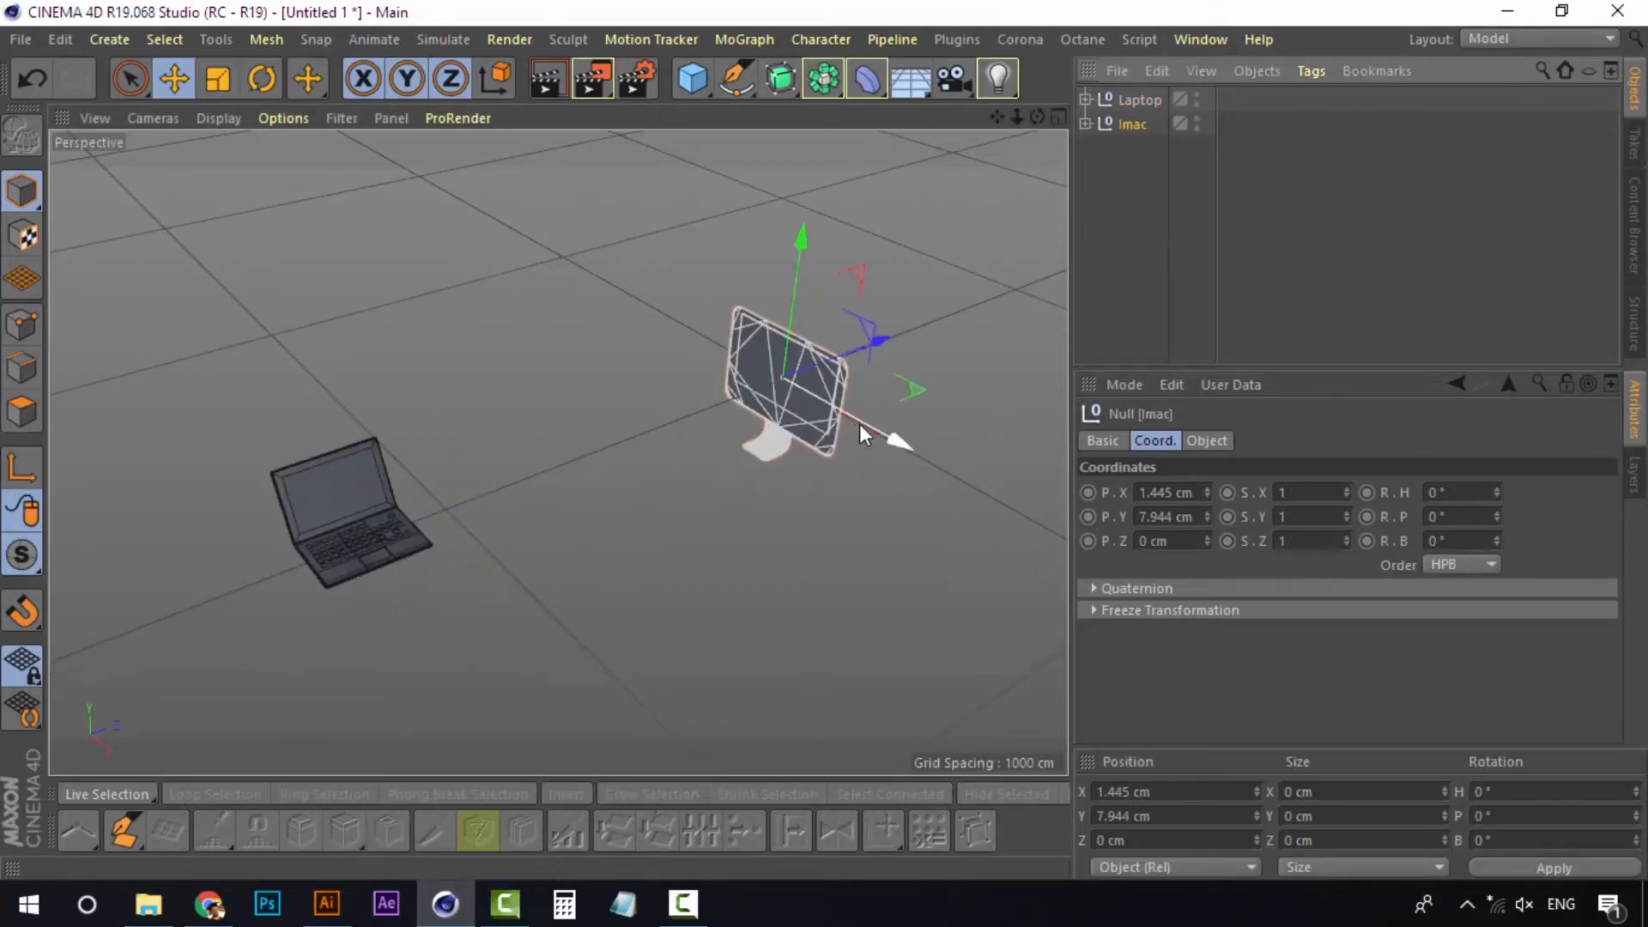
drag(860, 425, 945, 489)
Change the interface layout from Model to Standard
alt+middle_drag(554, 303, 527, 311)
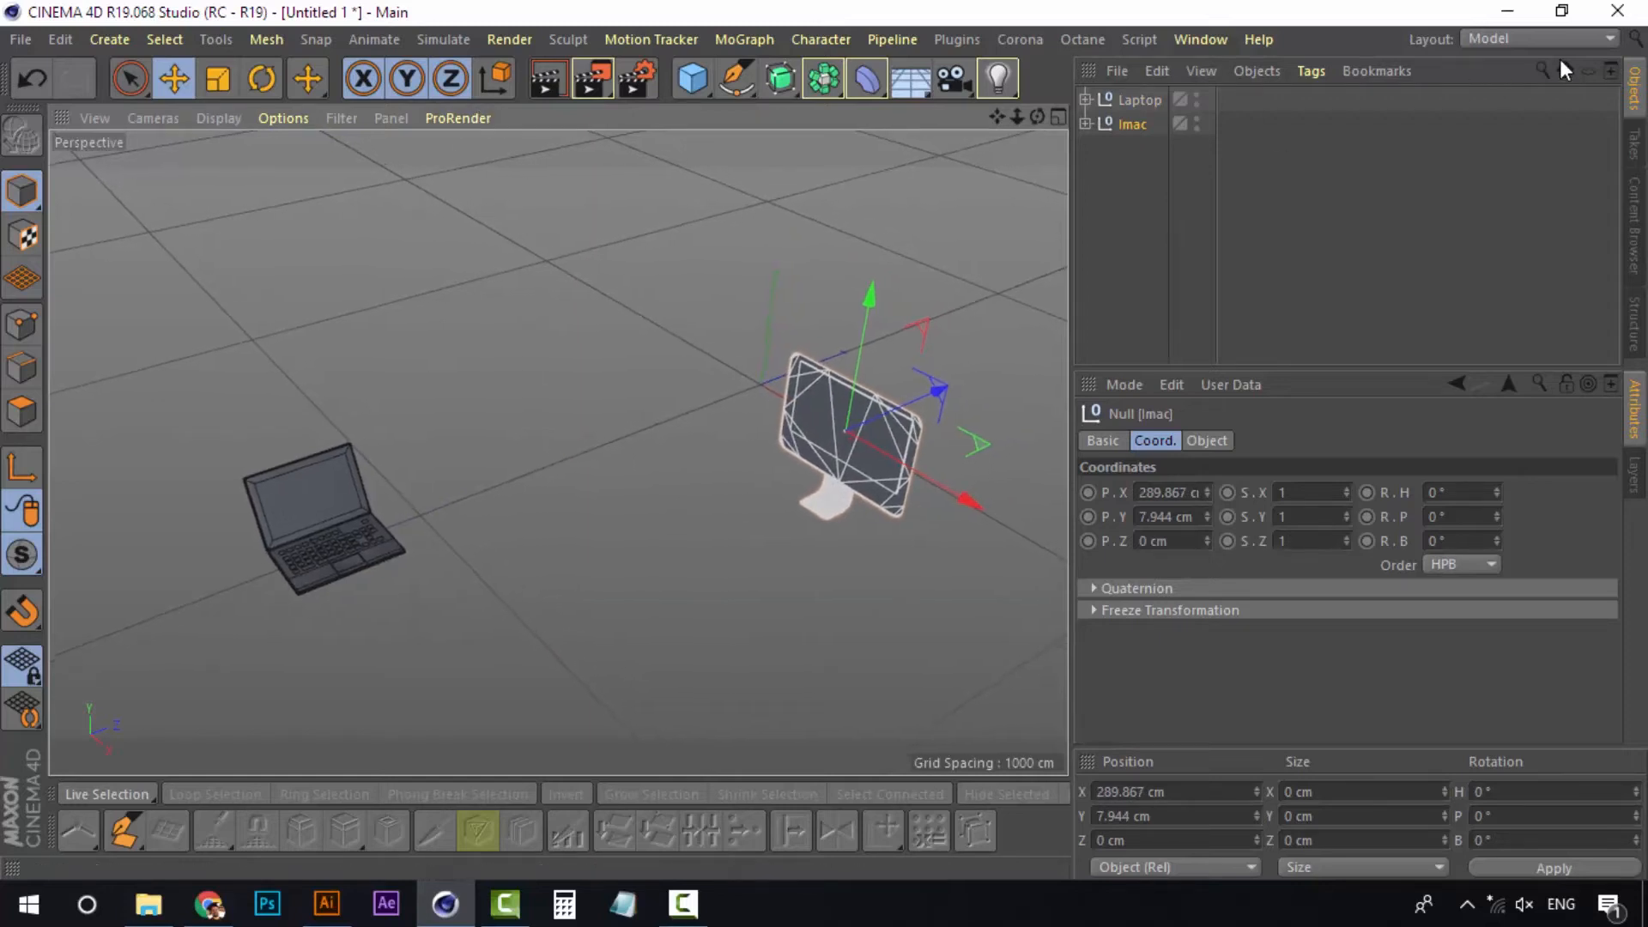
click(1545, 39)
click(1511, 230)
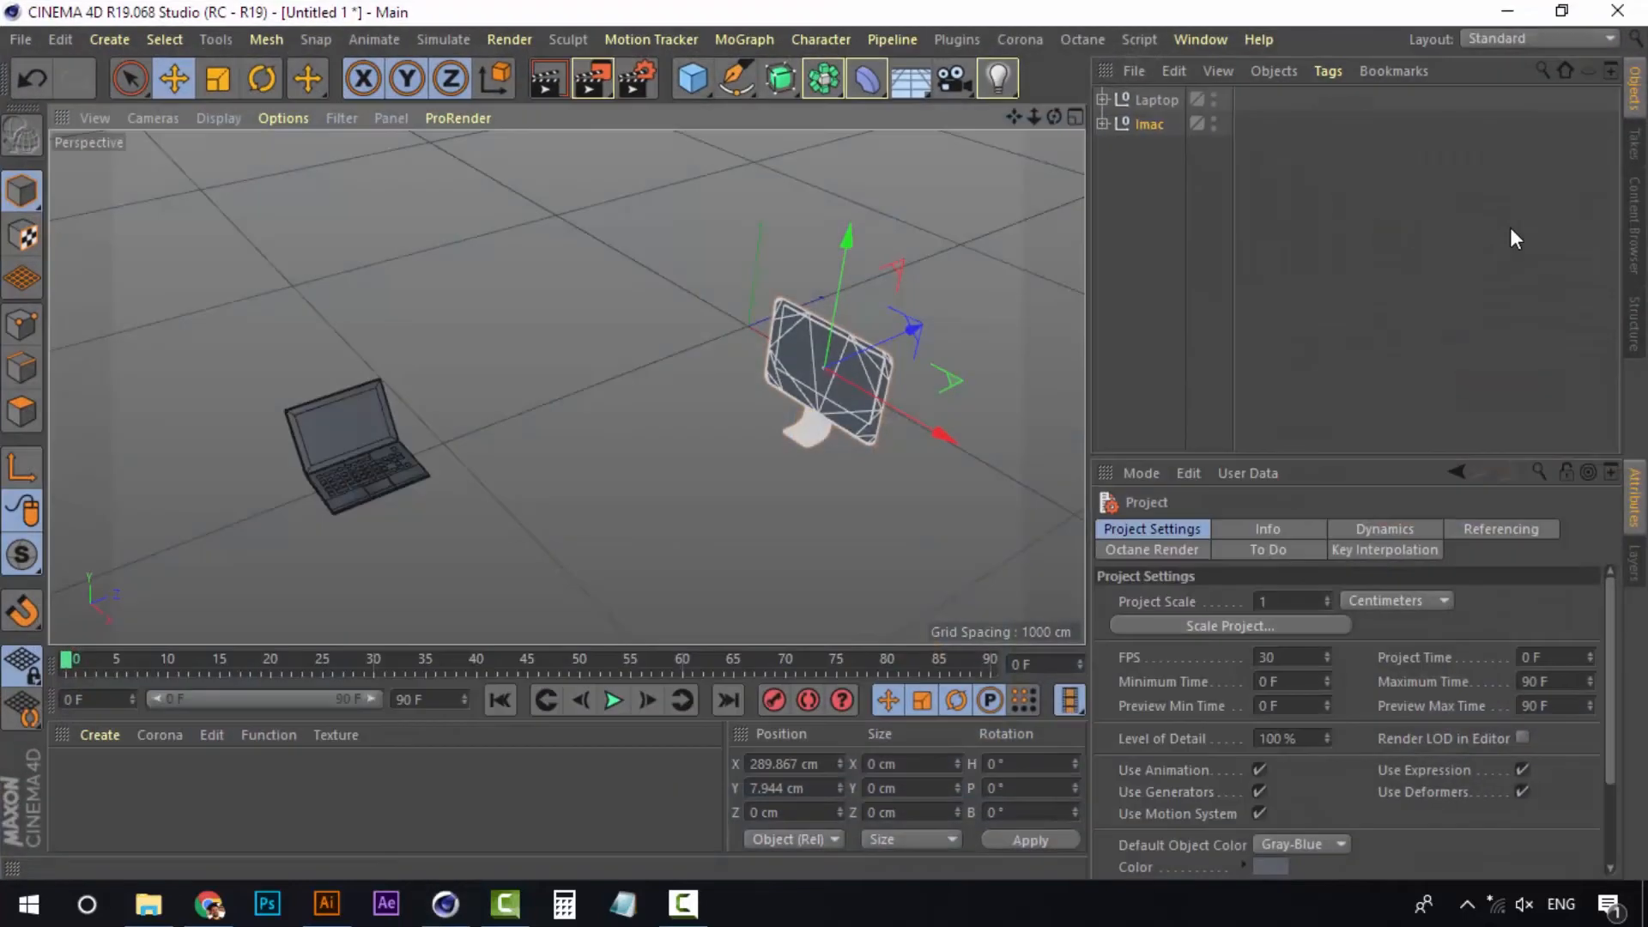
alt+middle_drag(669, 332, 616, 352)
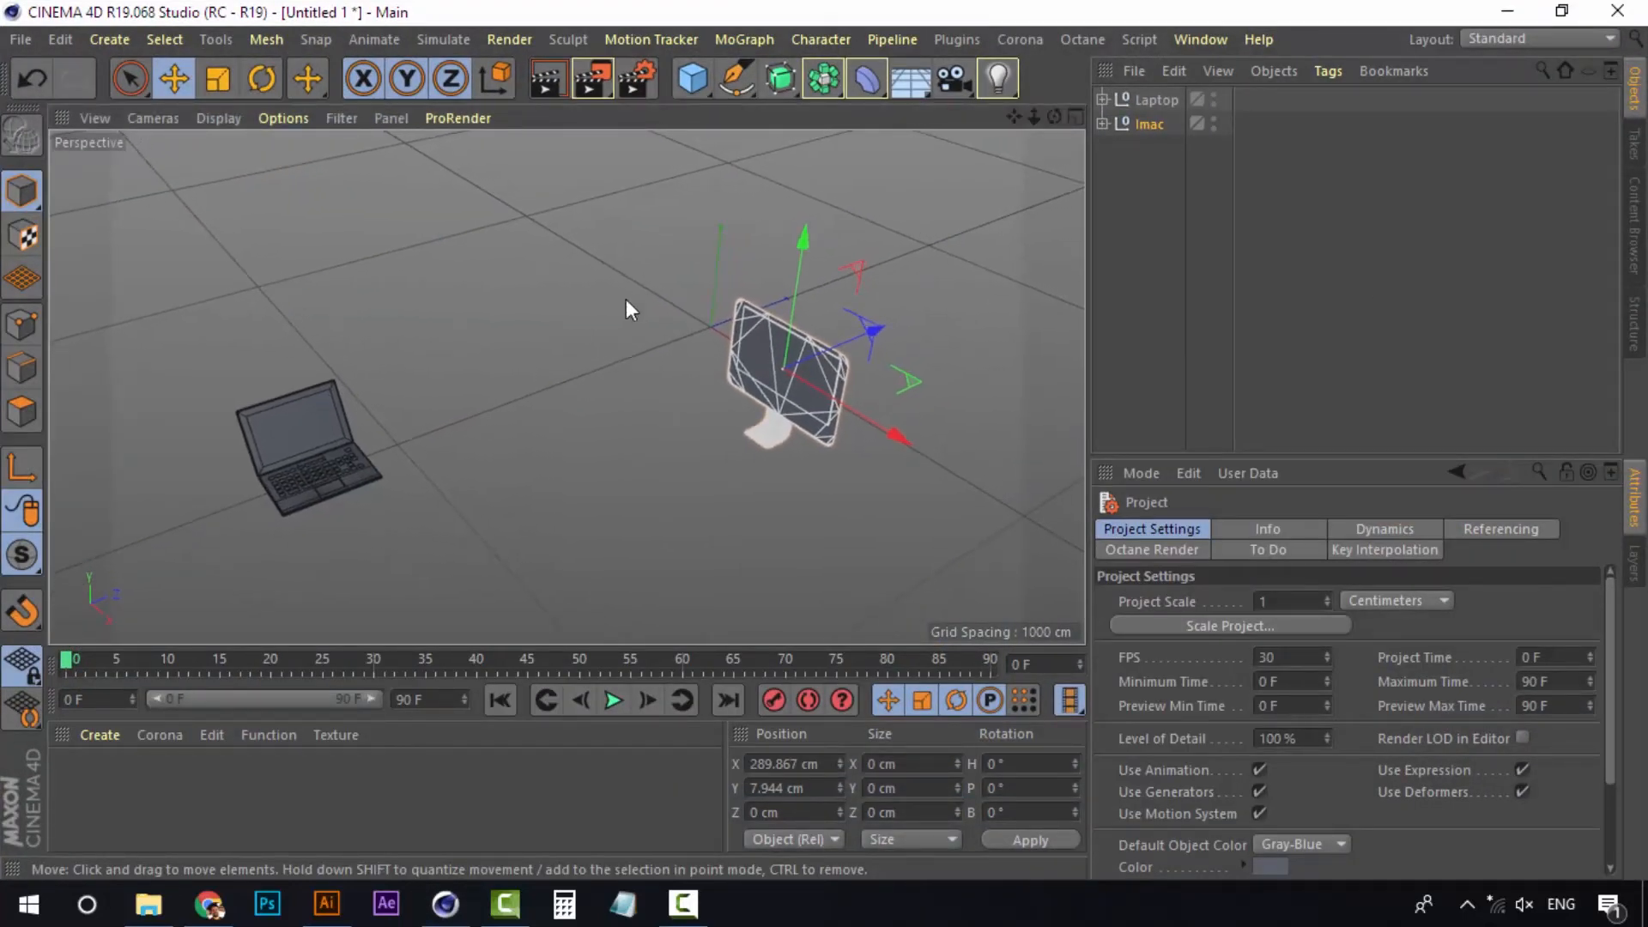
Set the render output to the landscape print preset Letter, 11 x 8.5 inches at 300 DPI
click(513, 39)
click(619, 384)
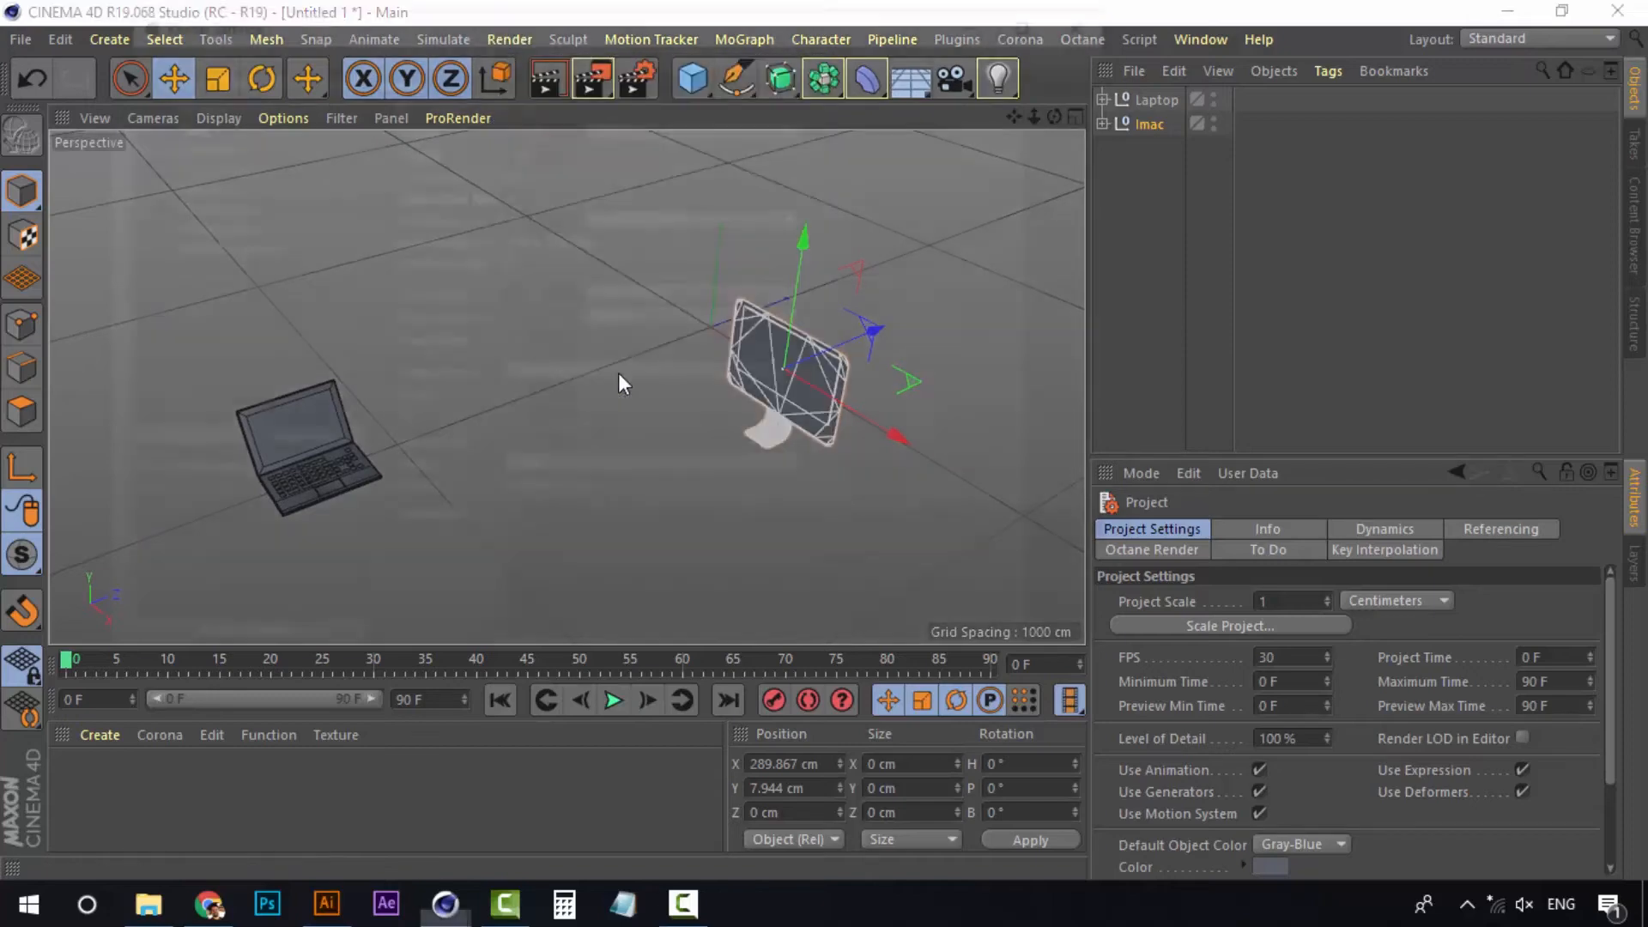
click(394, 100)
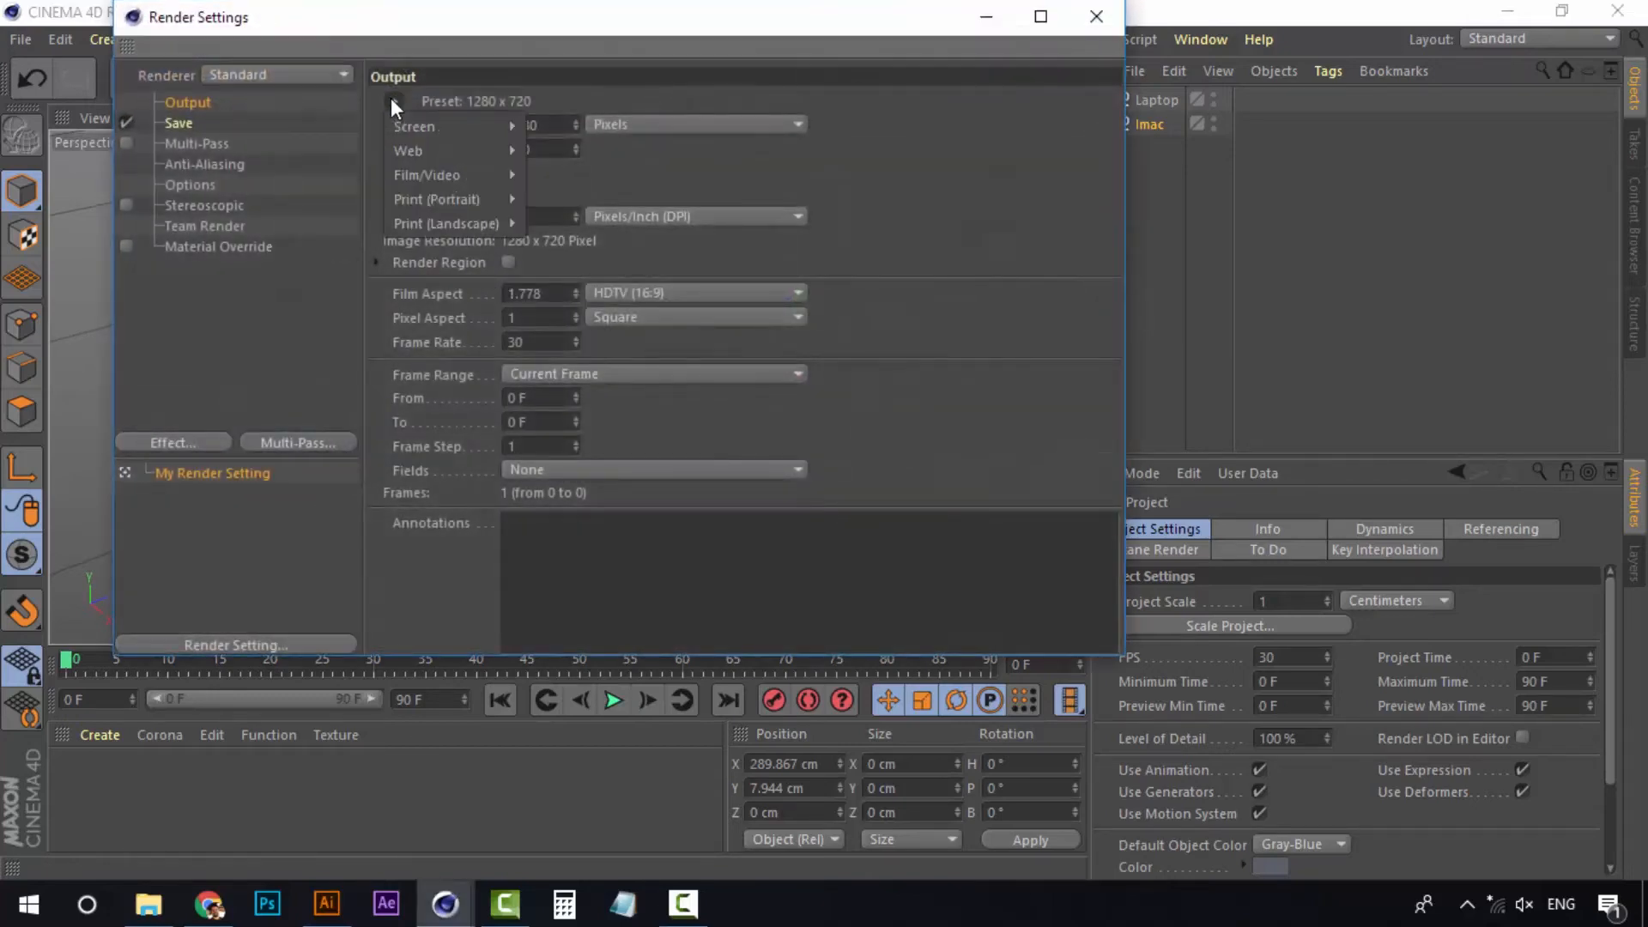
mouse_move(452, 203)
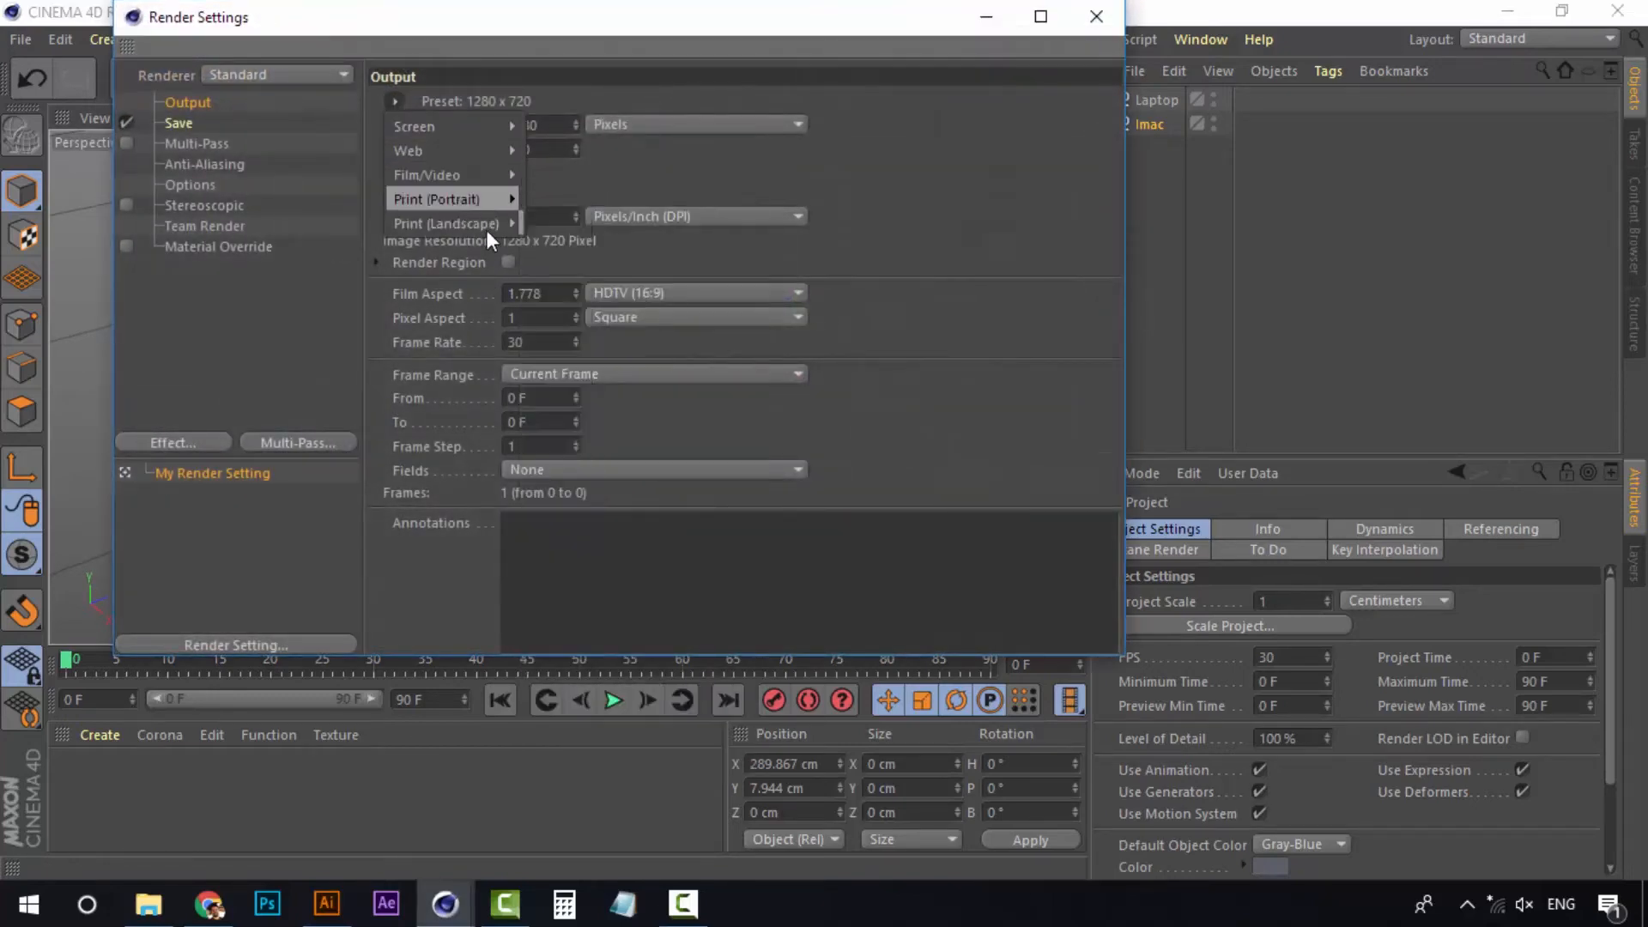
mouse_move(487, 225)
click(538, 223)
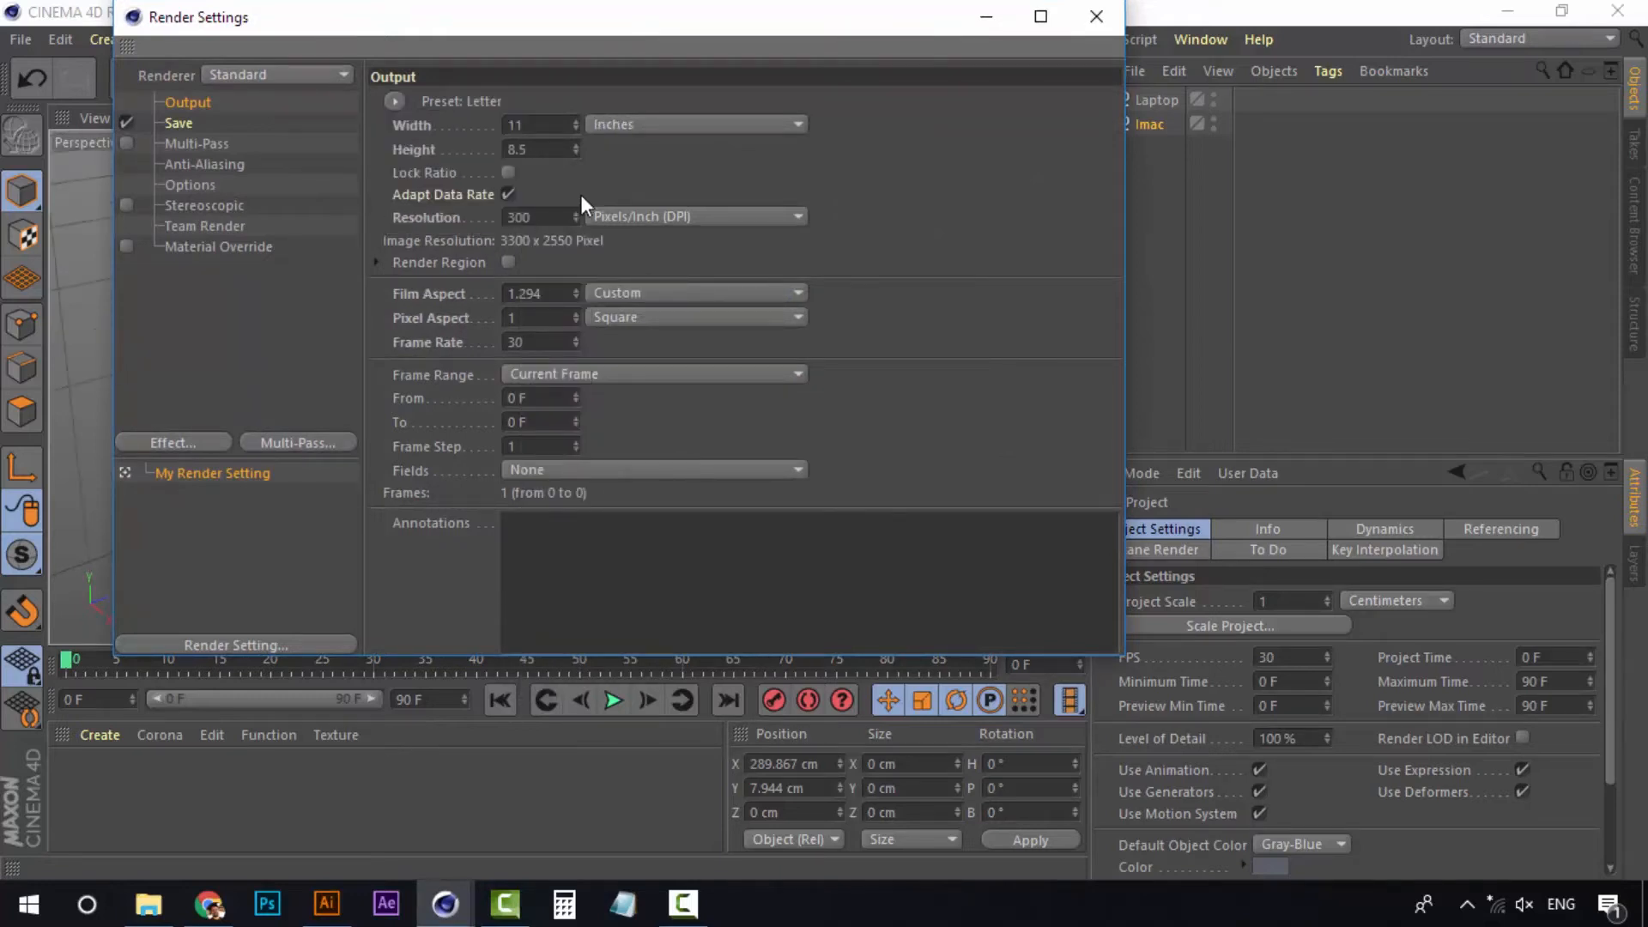
click(1112, 15)
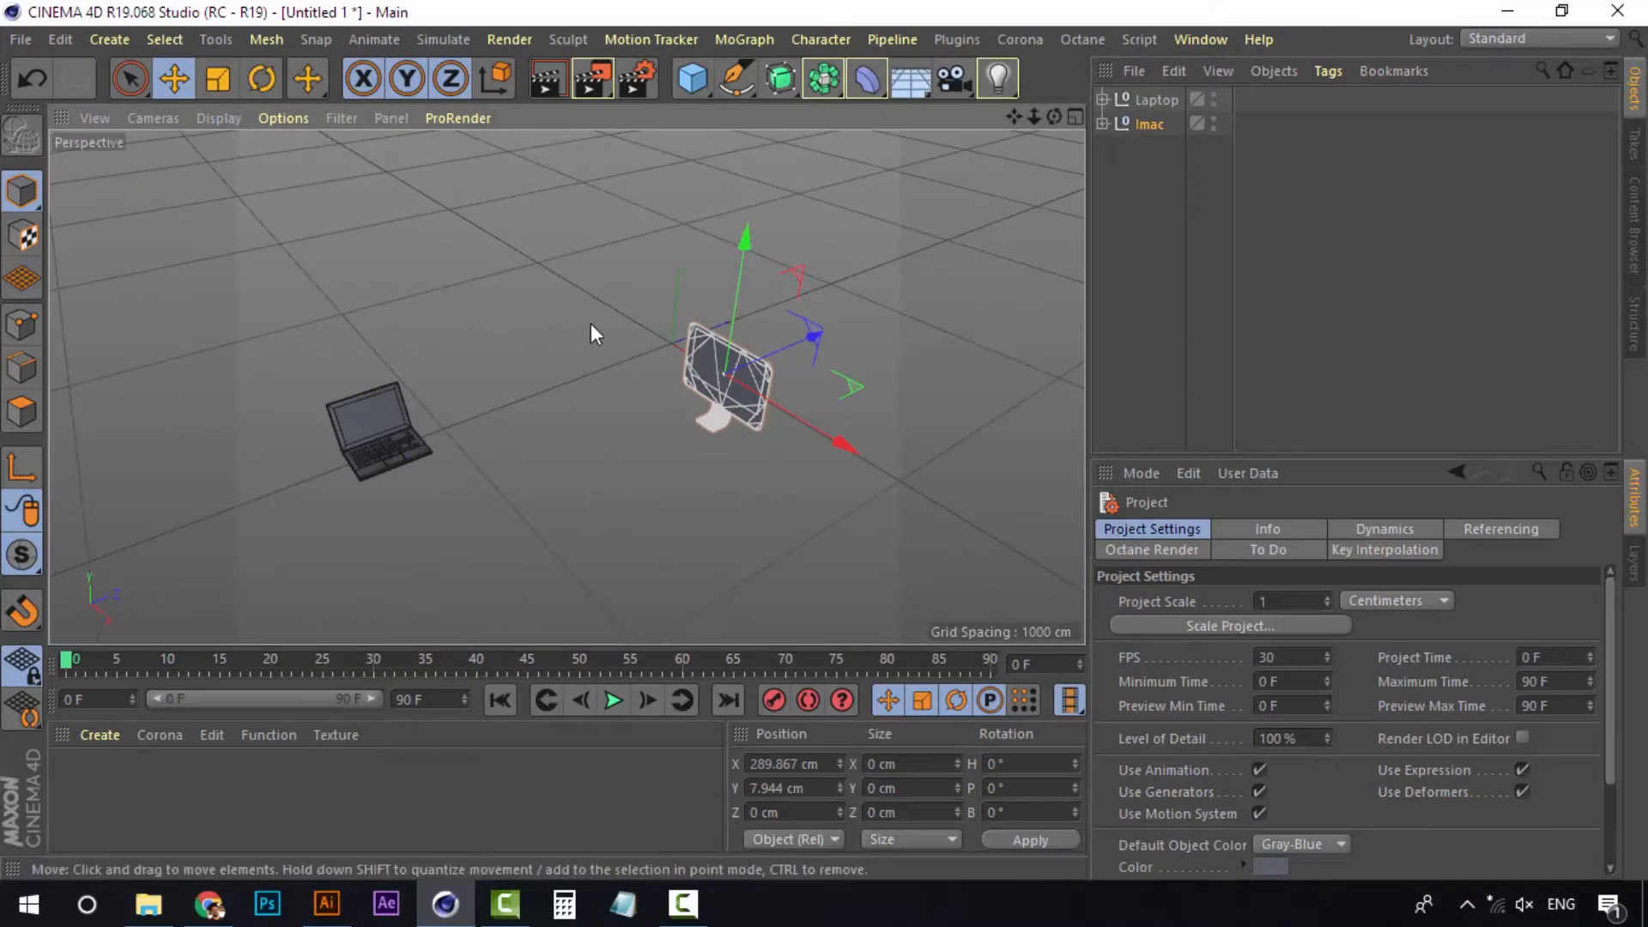
Move the Laptop group along Z toward the monitor, to about -1150 cm
alt+middle_drag(611, 456, 626, 463)
scroll(616, 460, up, 2)
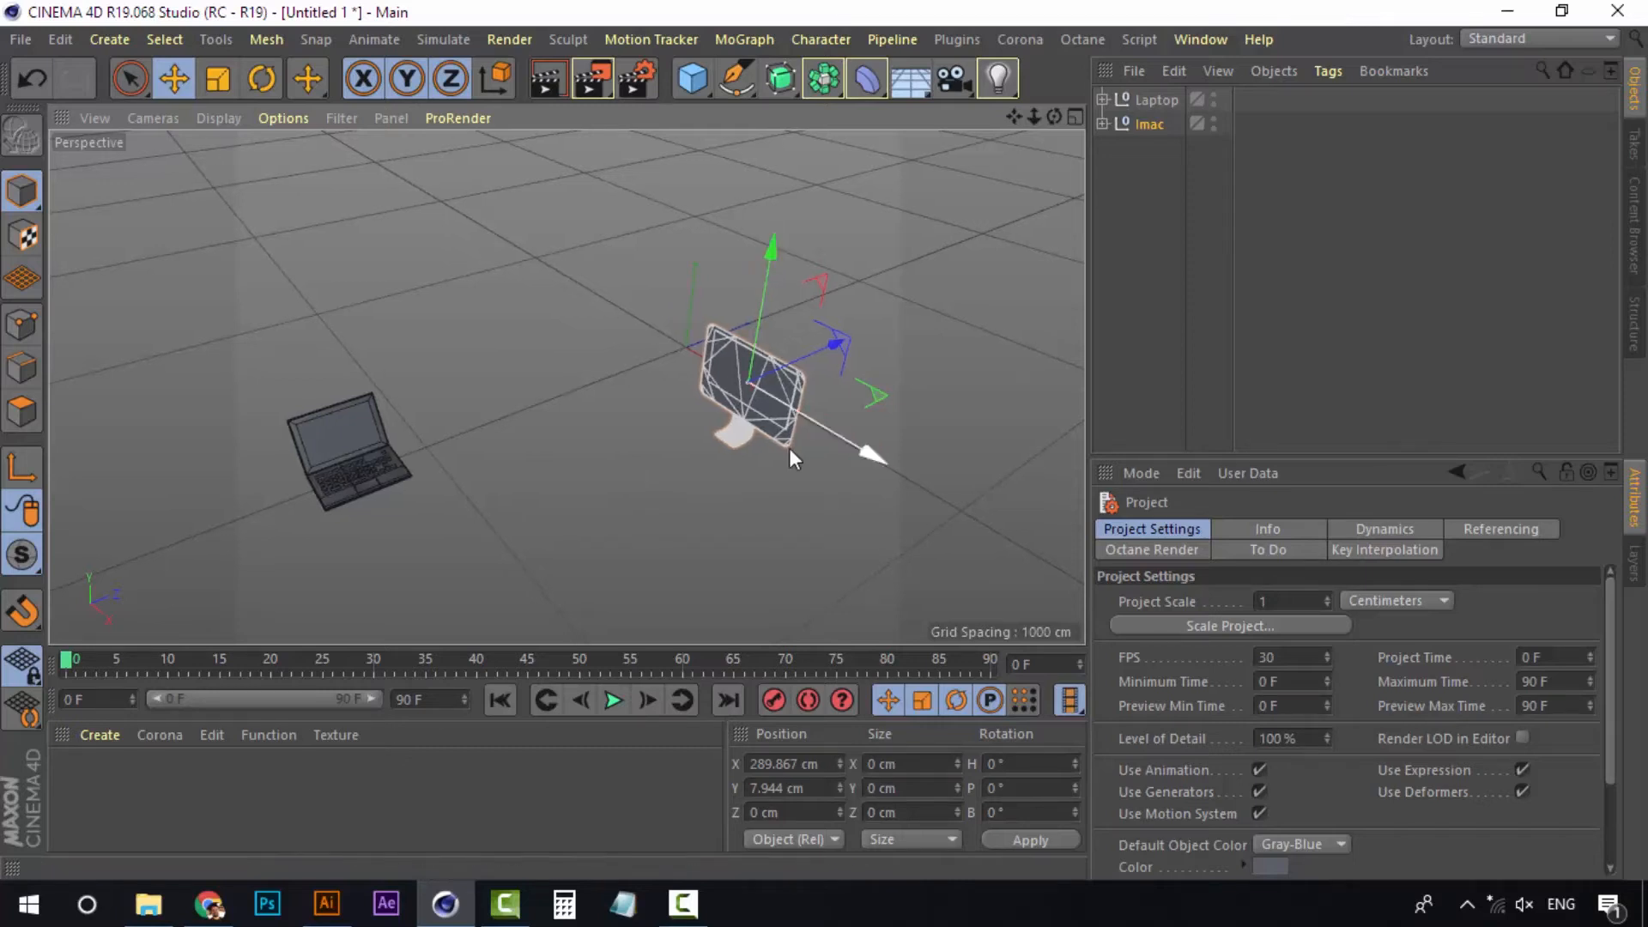
click(1157, 99)
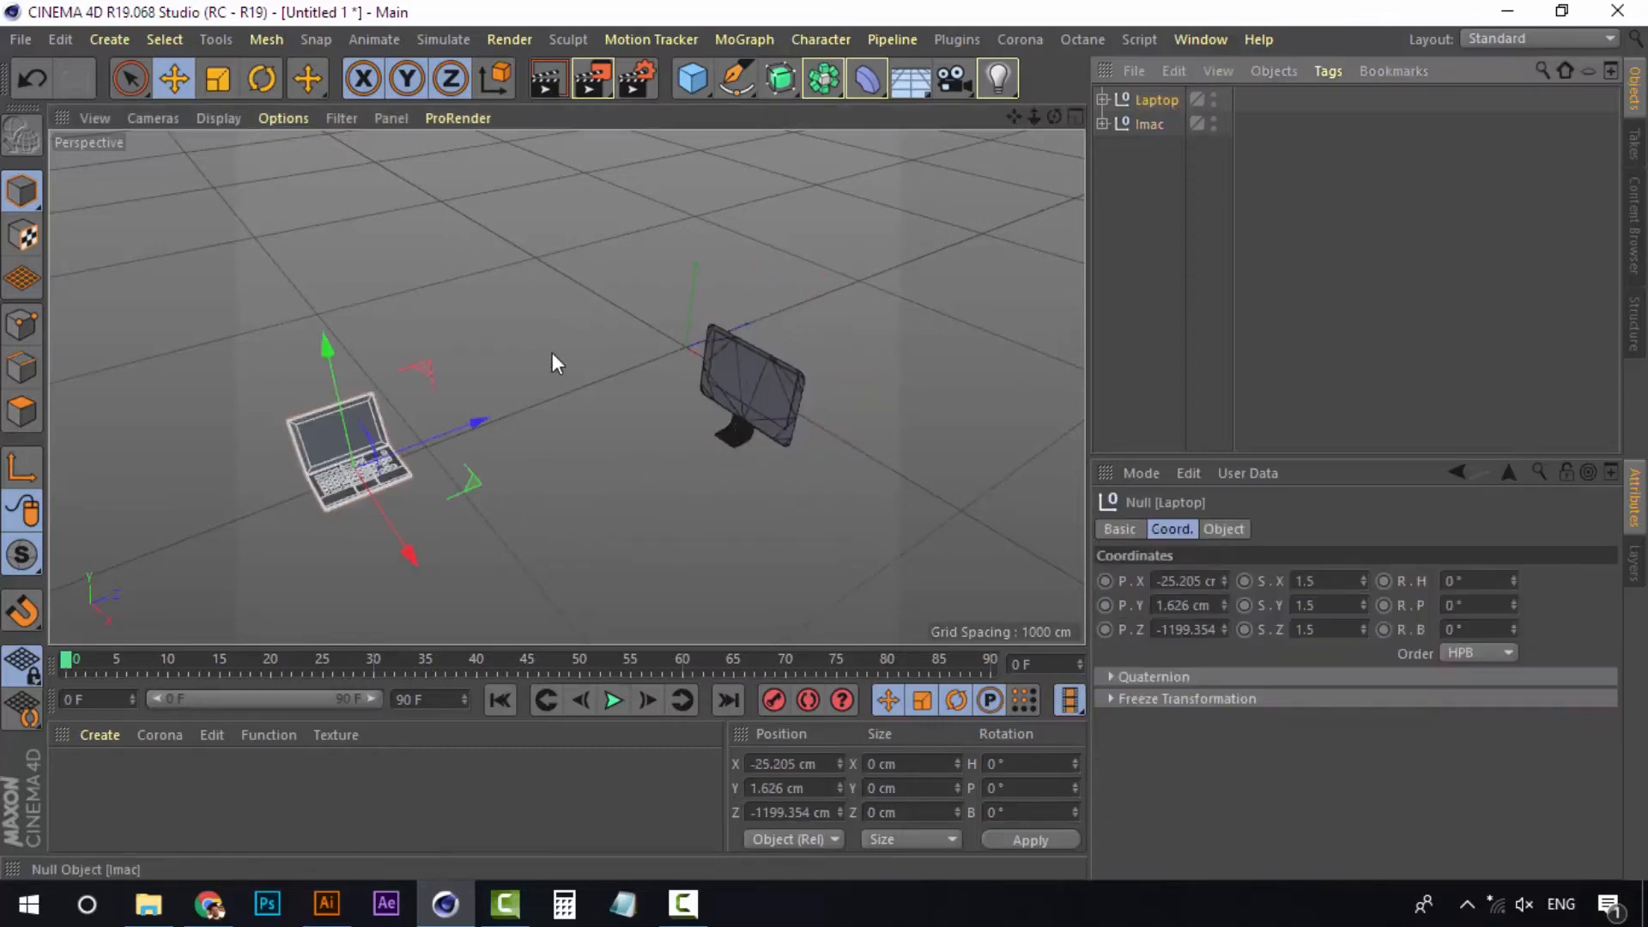
drag(486, 415, 496, 409)
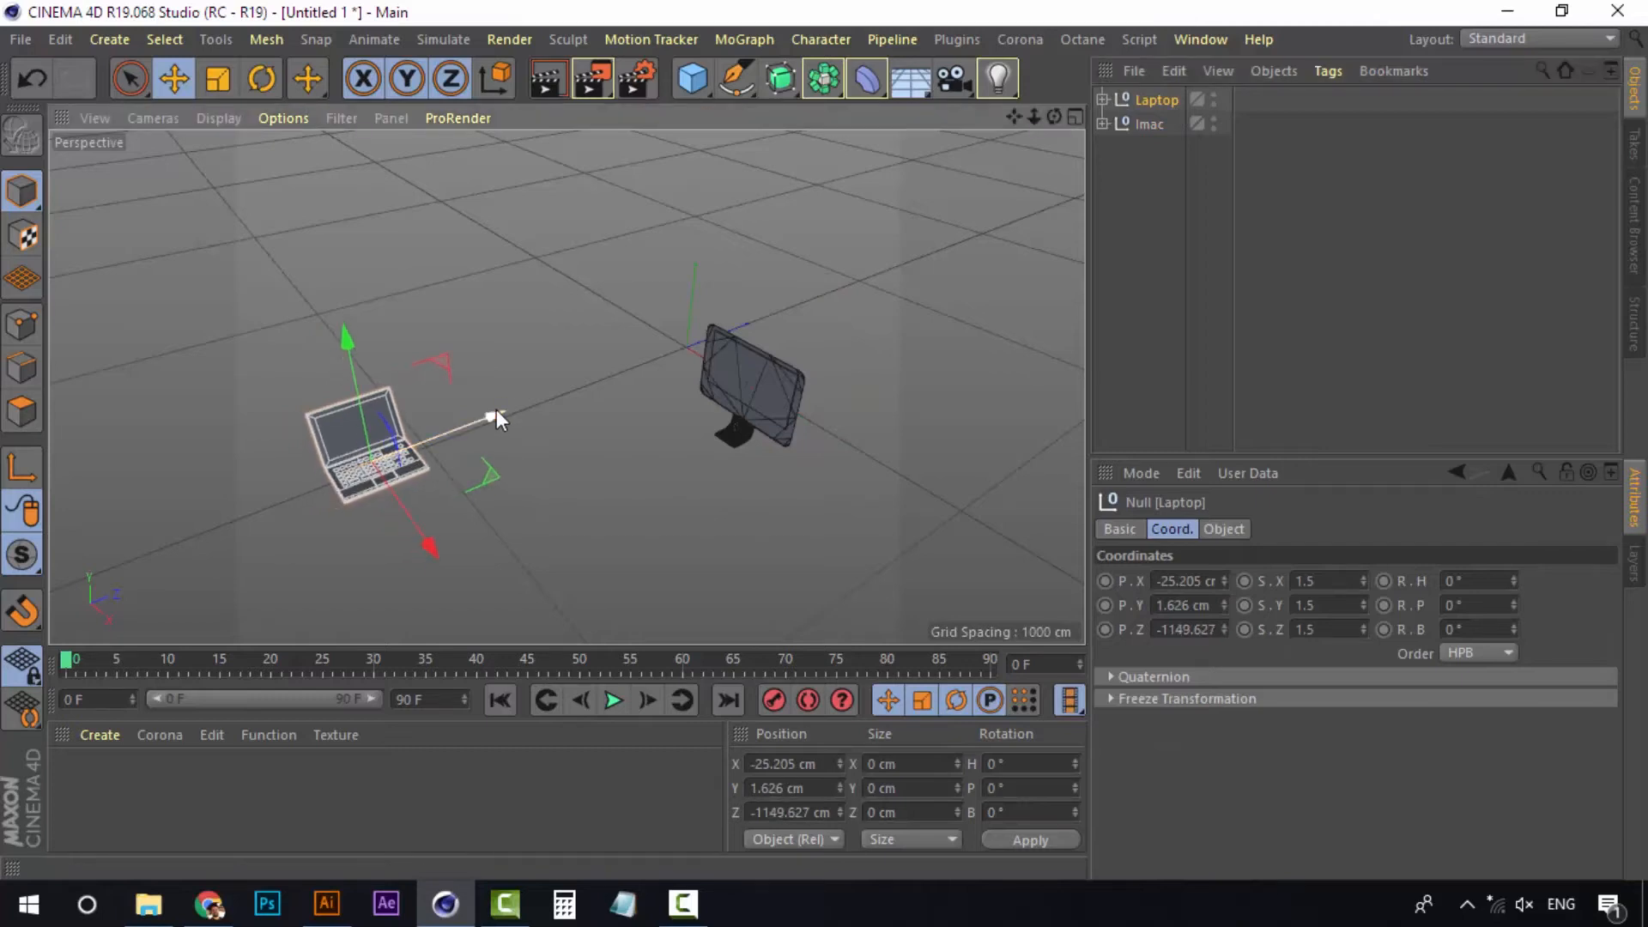
click(1159, 183)
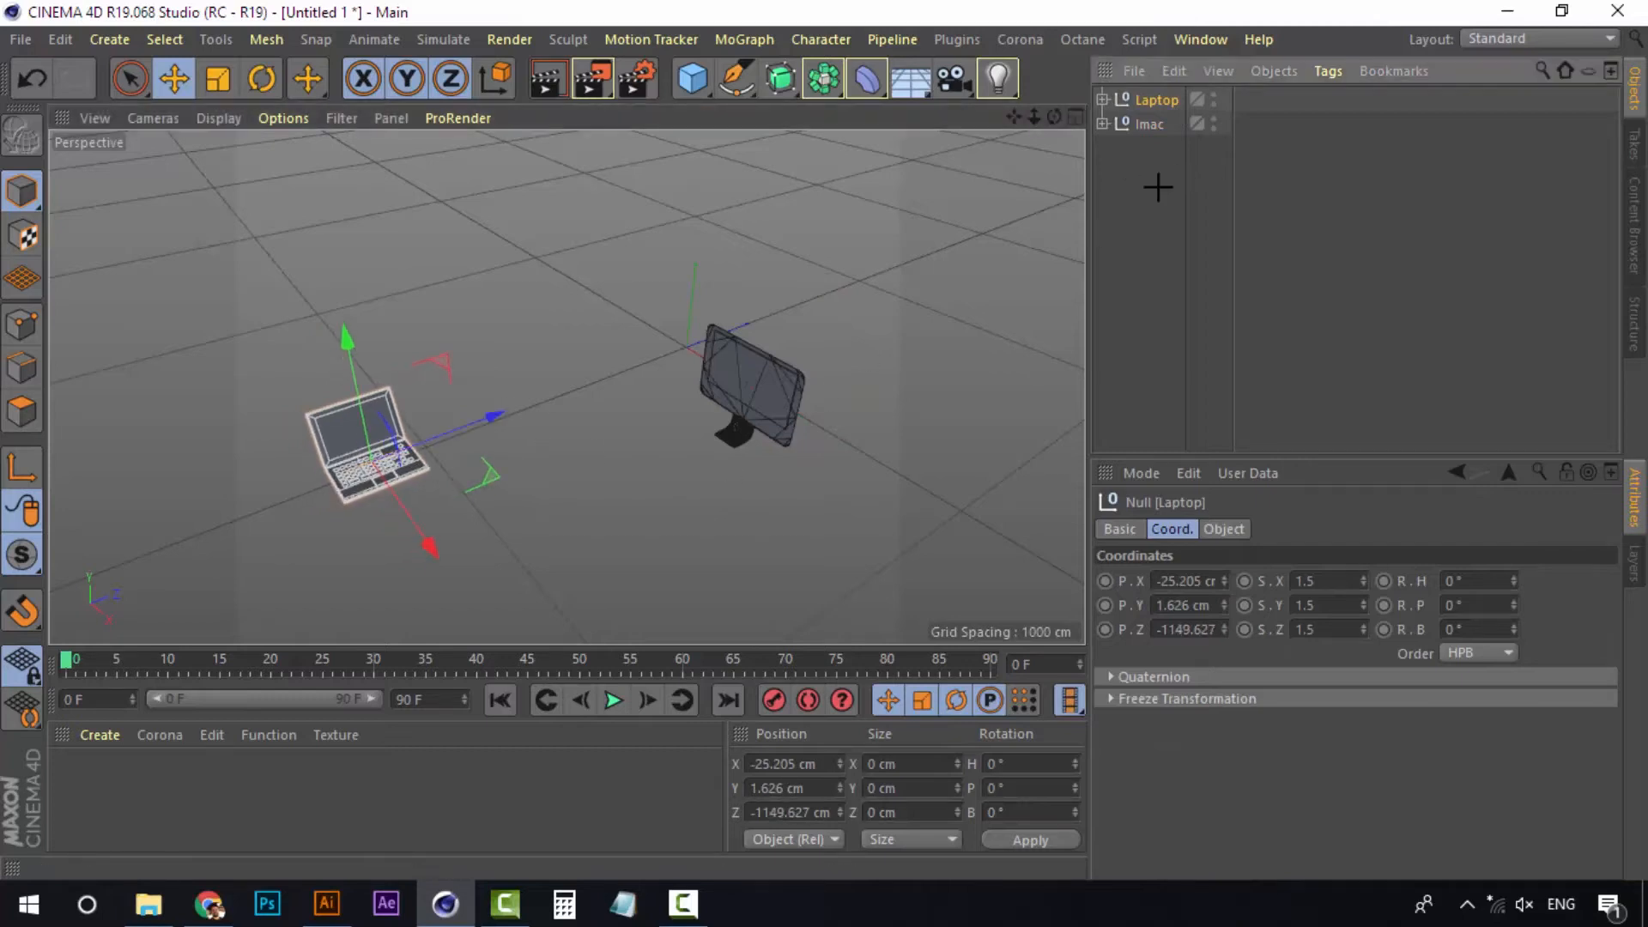
click(1161, 100)
click(1161, 201)
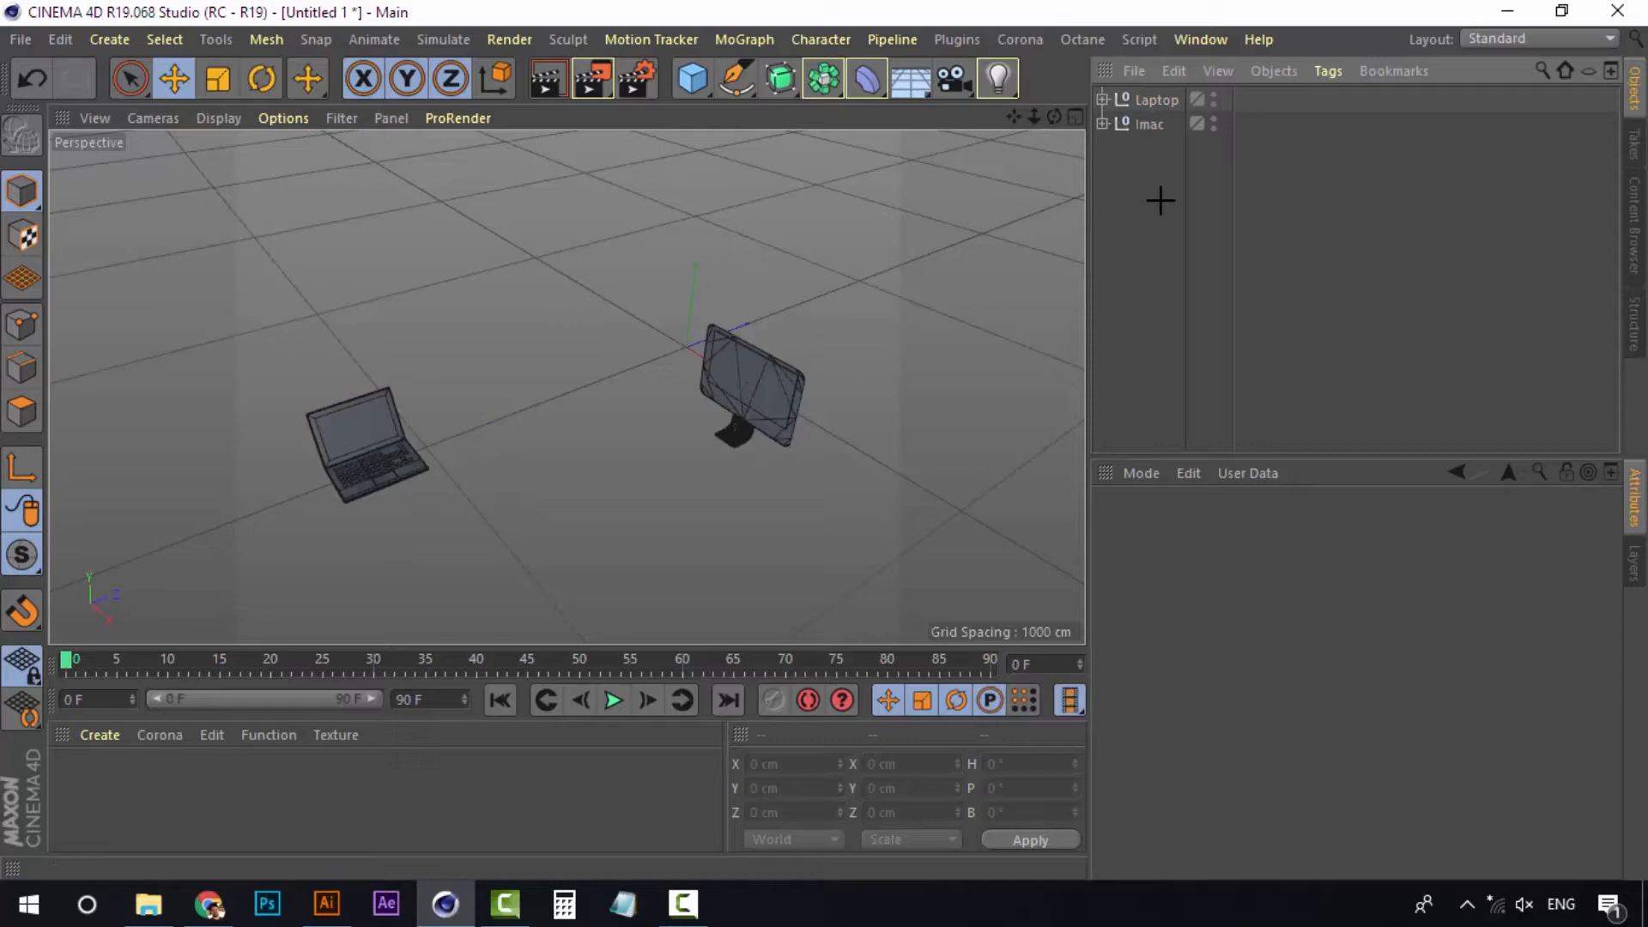
Duplicate the Laptop group along Z to about -242 cm and rotate the copy's heading to 90°
click(1159, 101)
ctrl+drag(494, 418, 709, 298)
key(r)
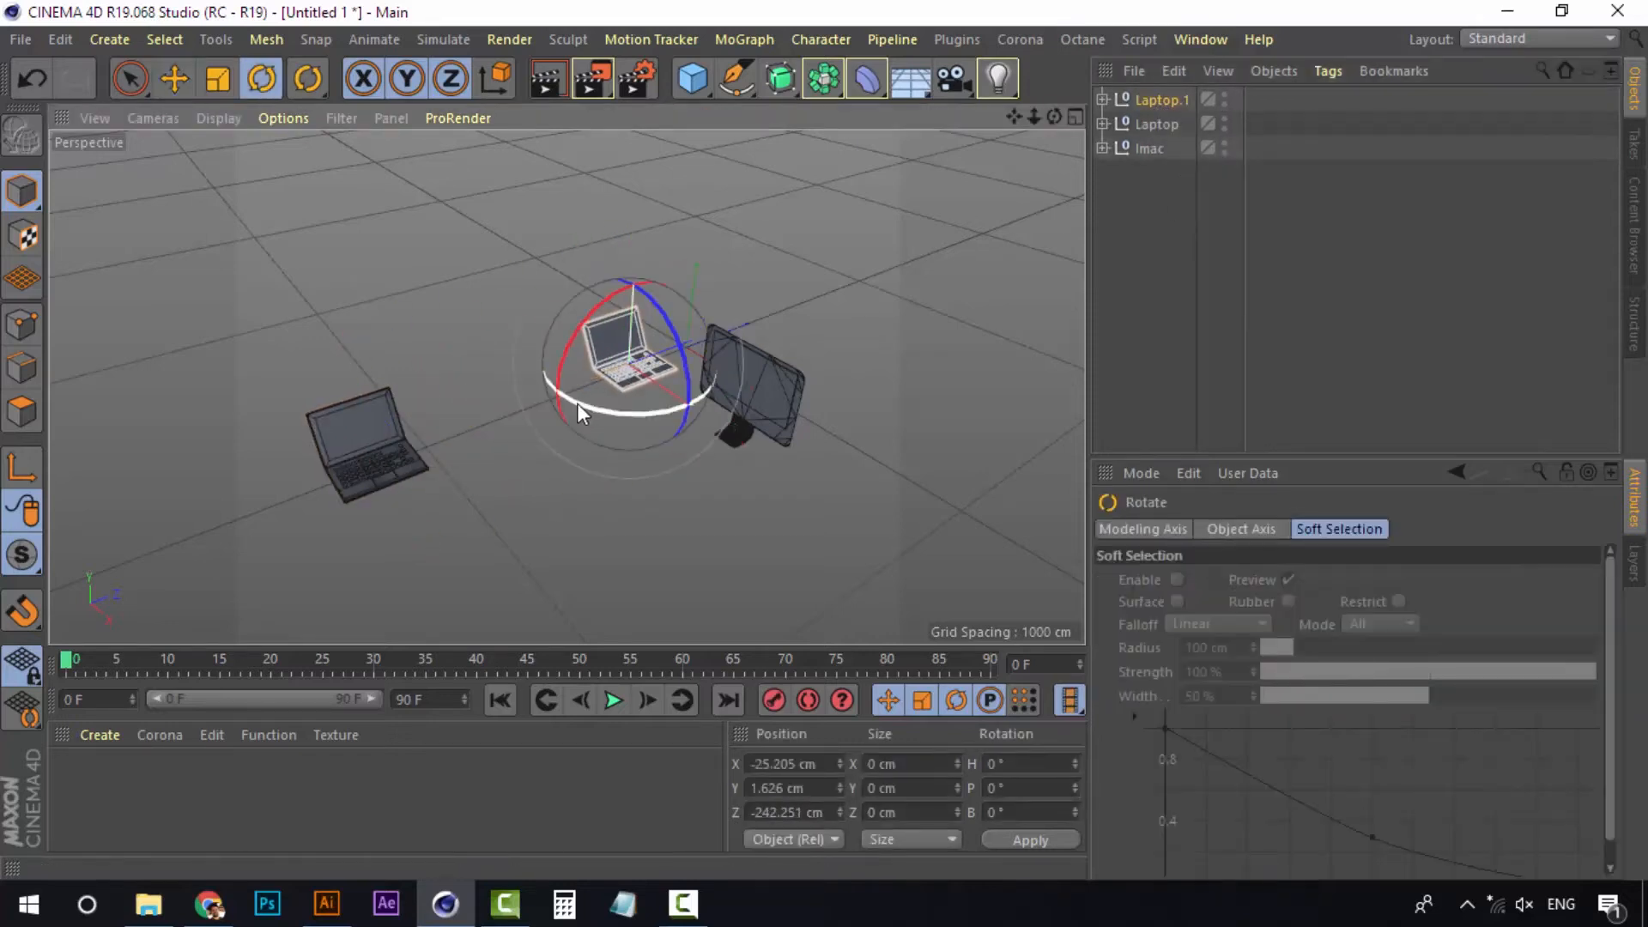
drag(577, 404, 714, 399)
Move the laptop copy backward along its own Z axis to an X position of about -533 cm
key(e)
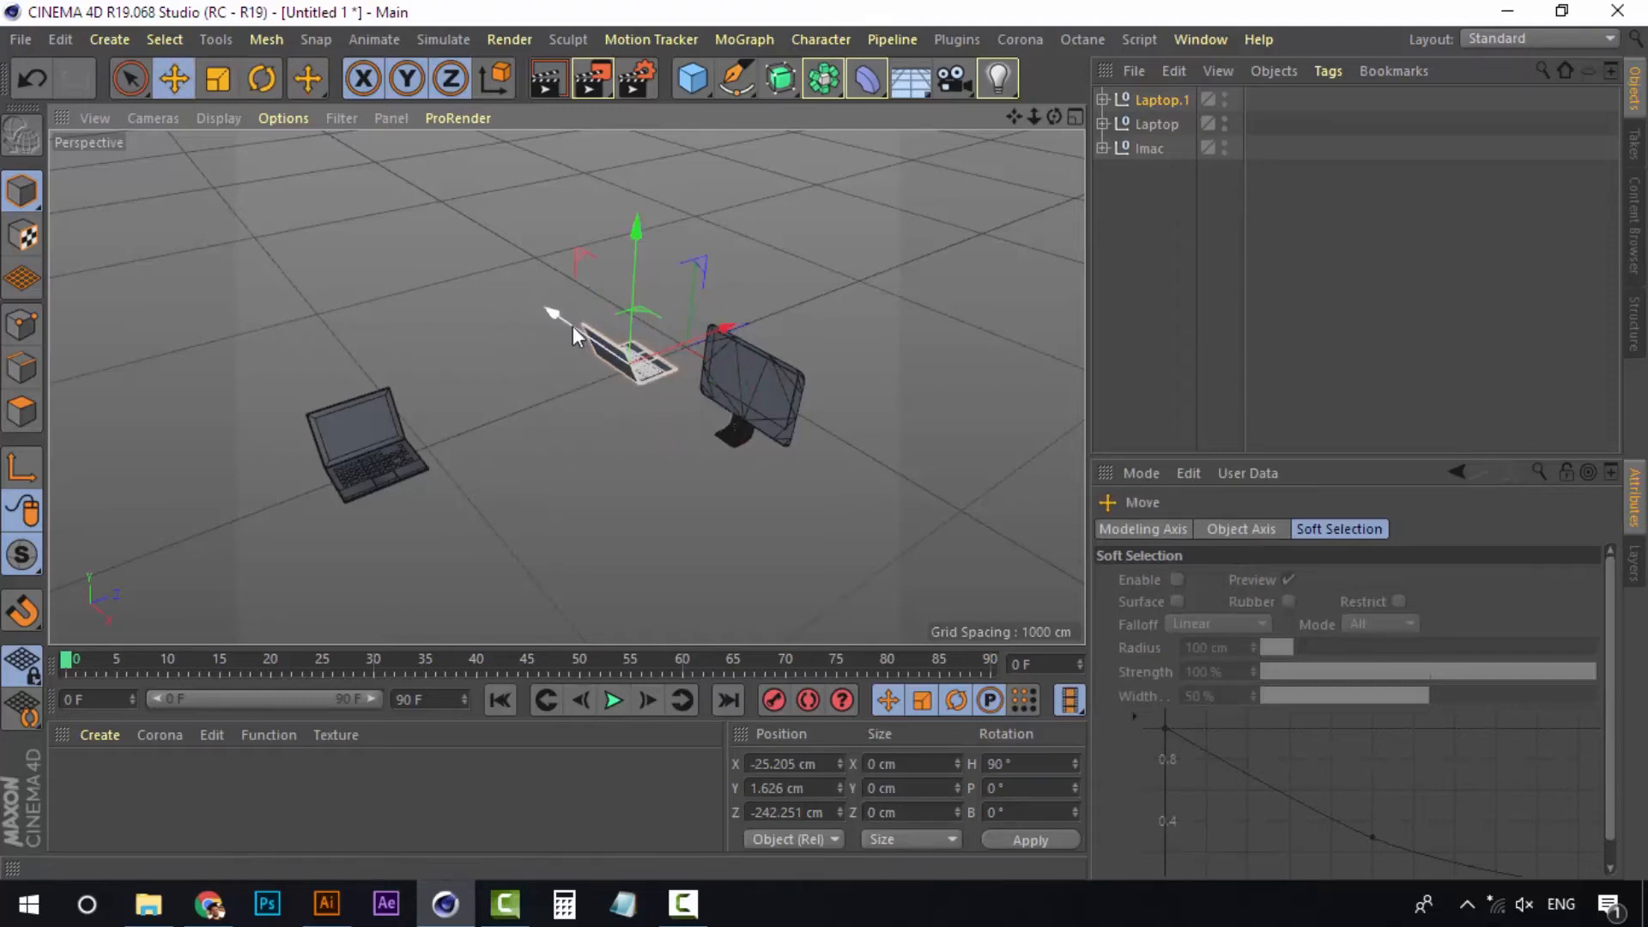
drag(573, 327, 503, 255)
click(1164, 258)
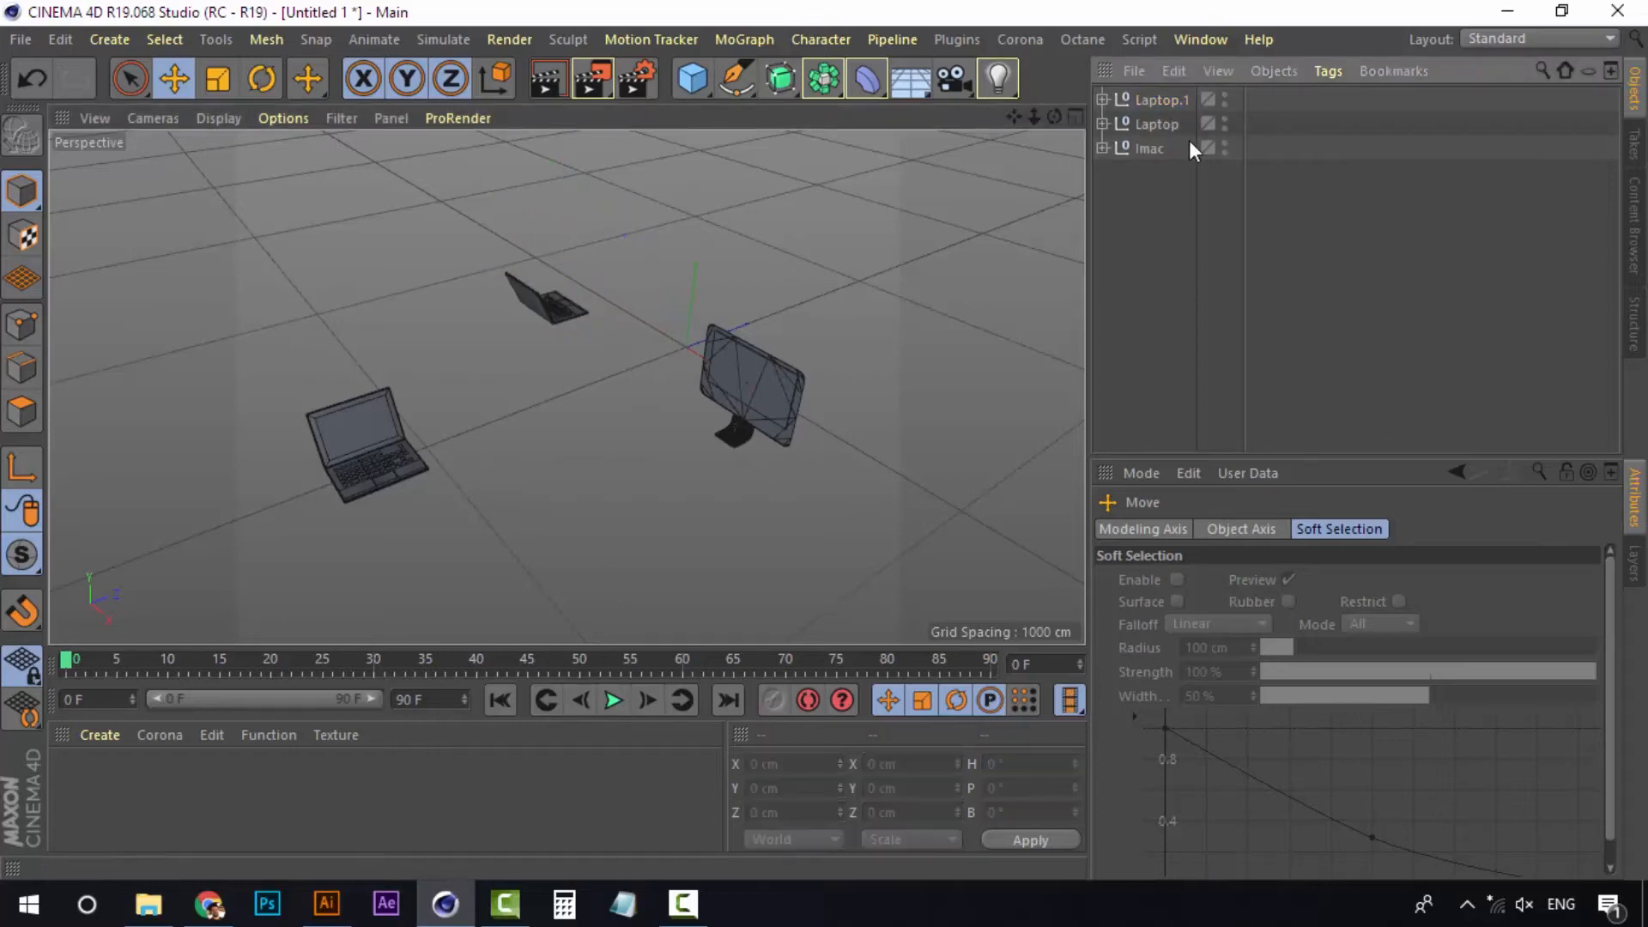
click(1166, 103)
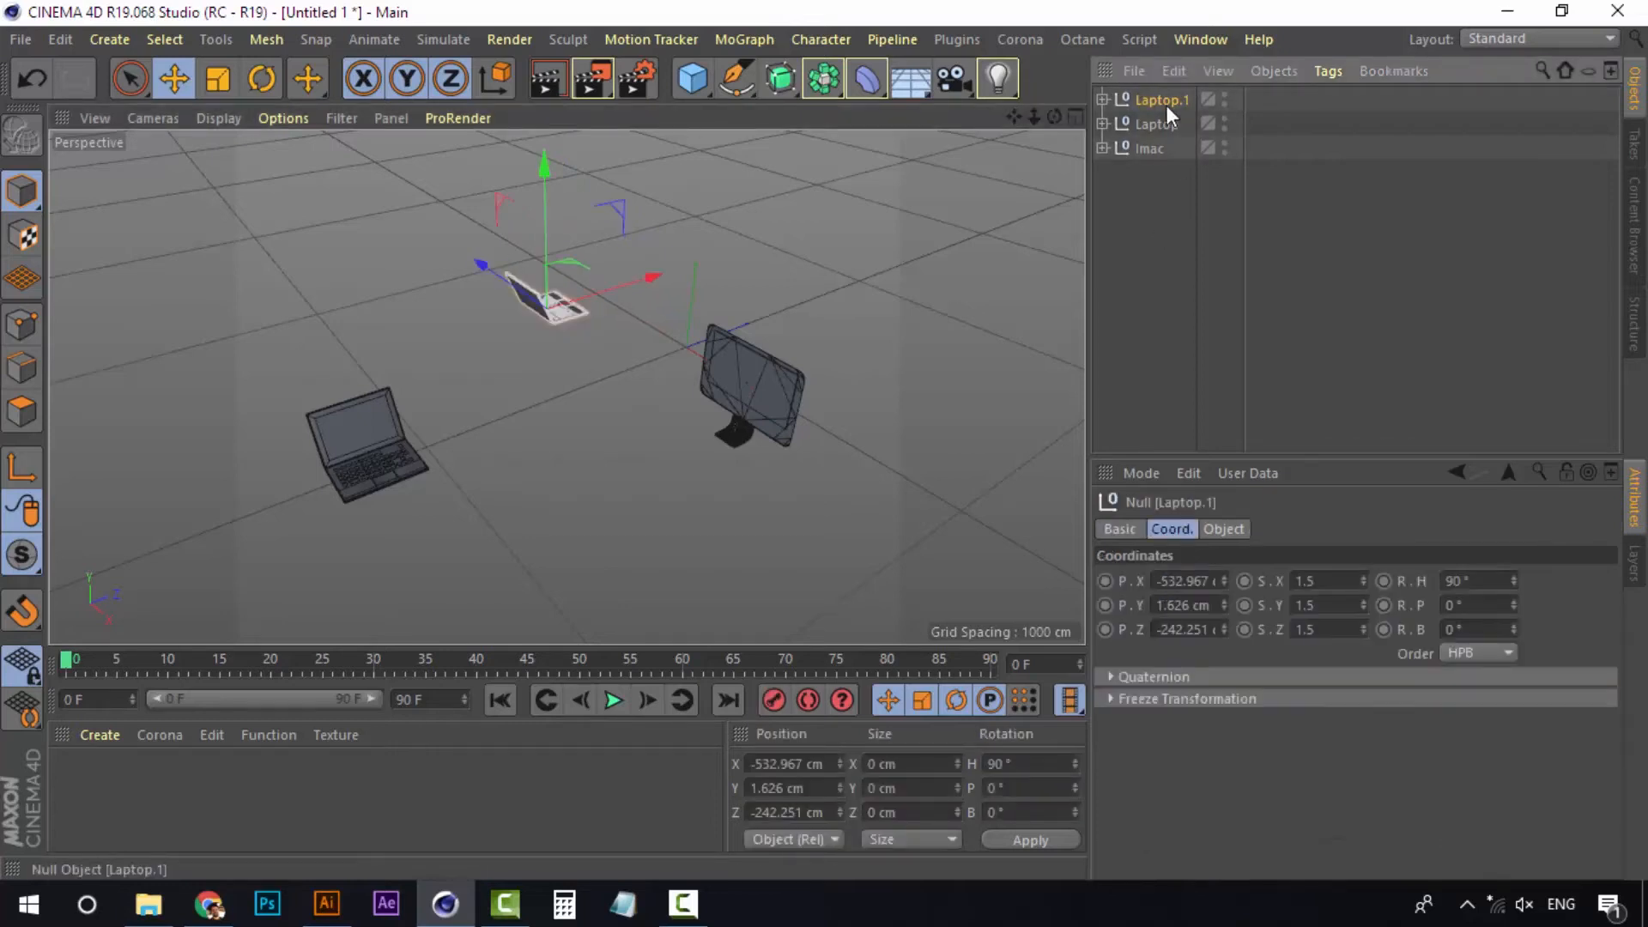
Add a camera from the current view and look through it
click(1157, 242)
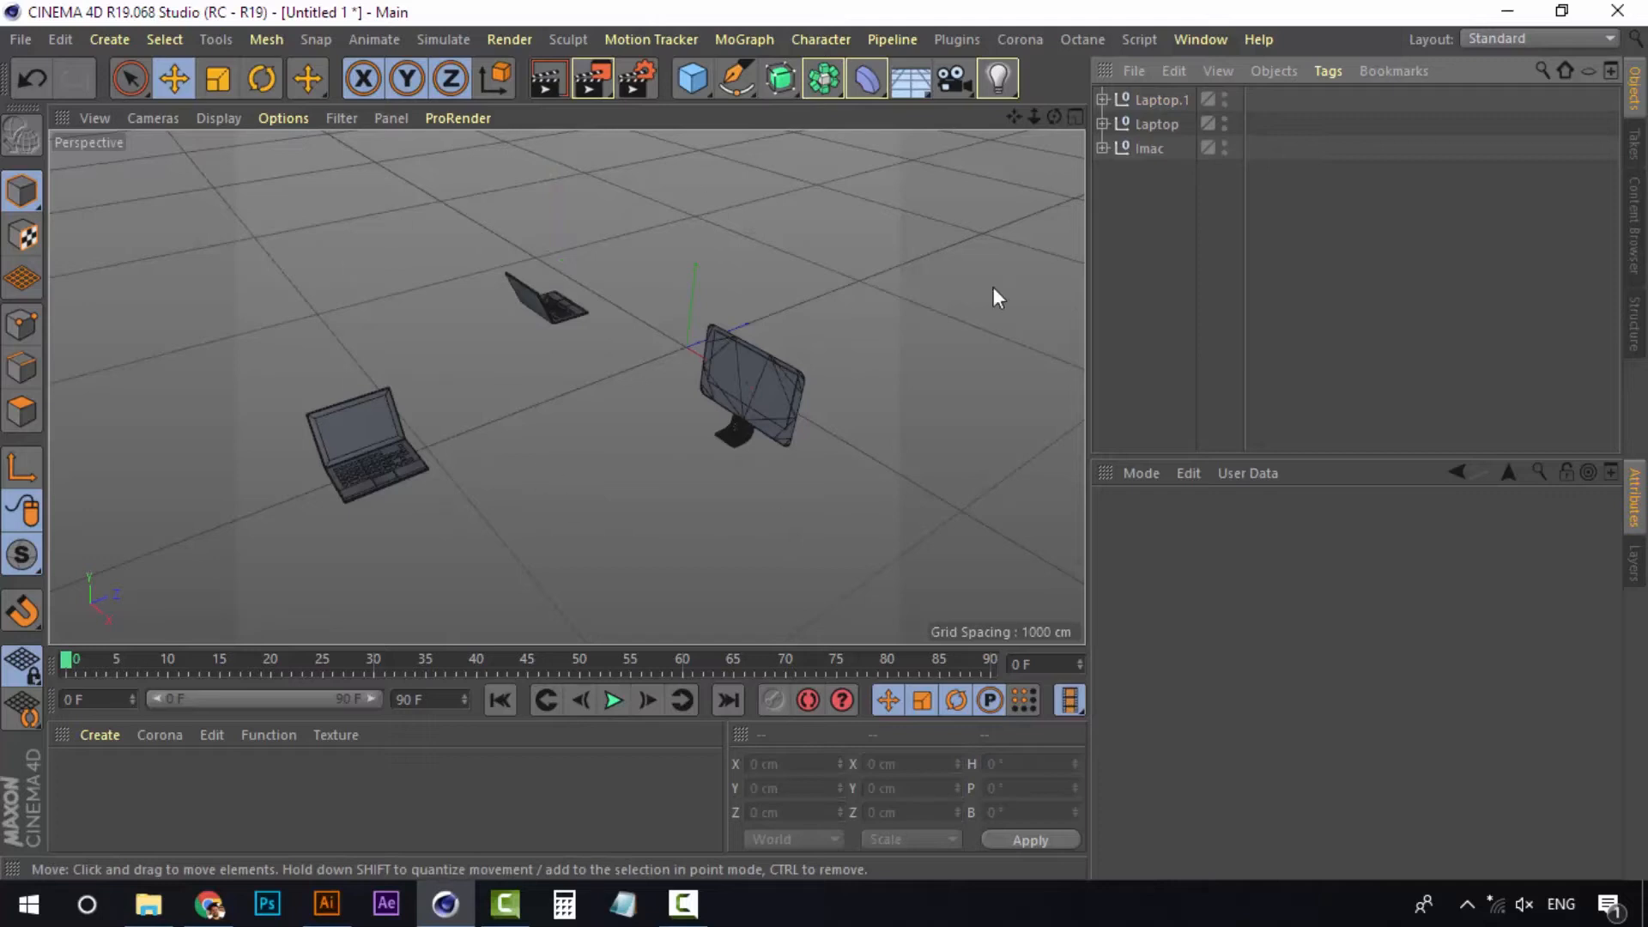
click(966, 78)
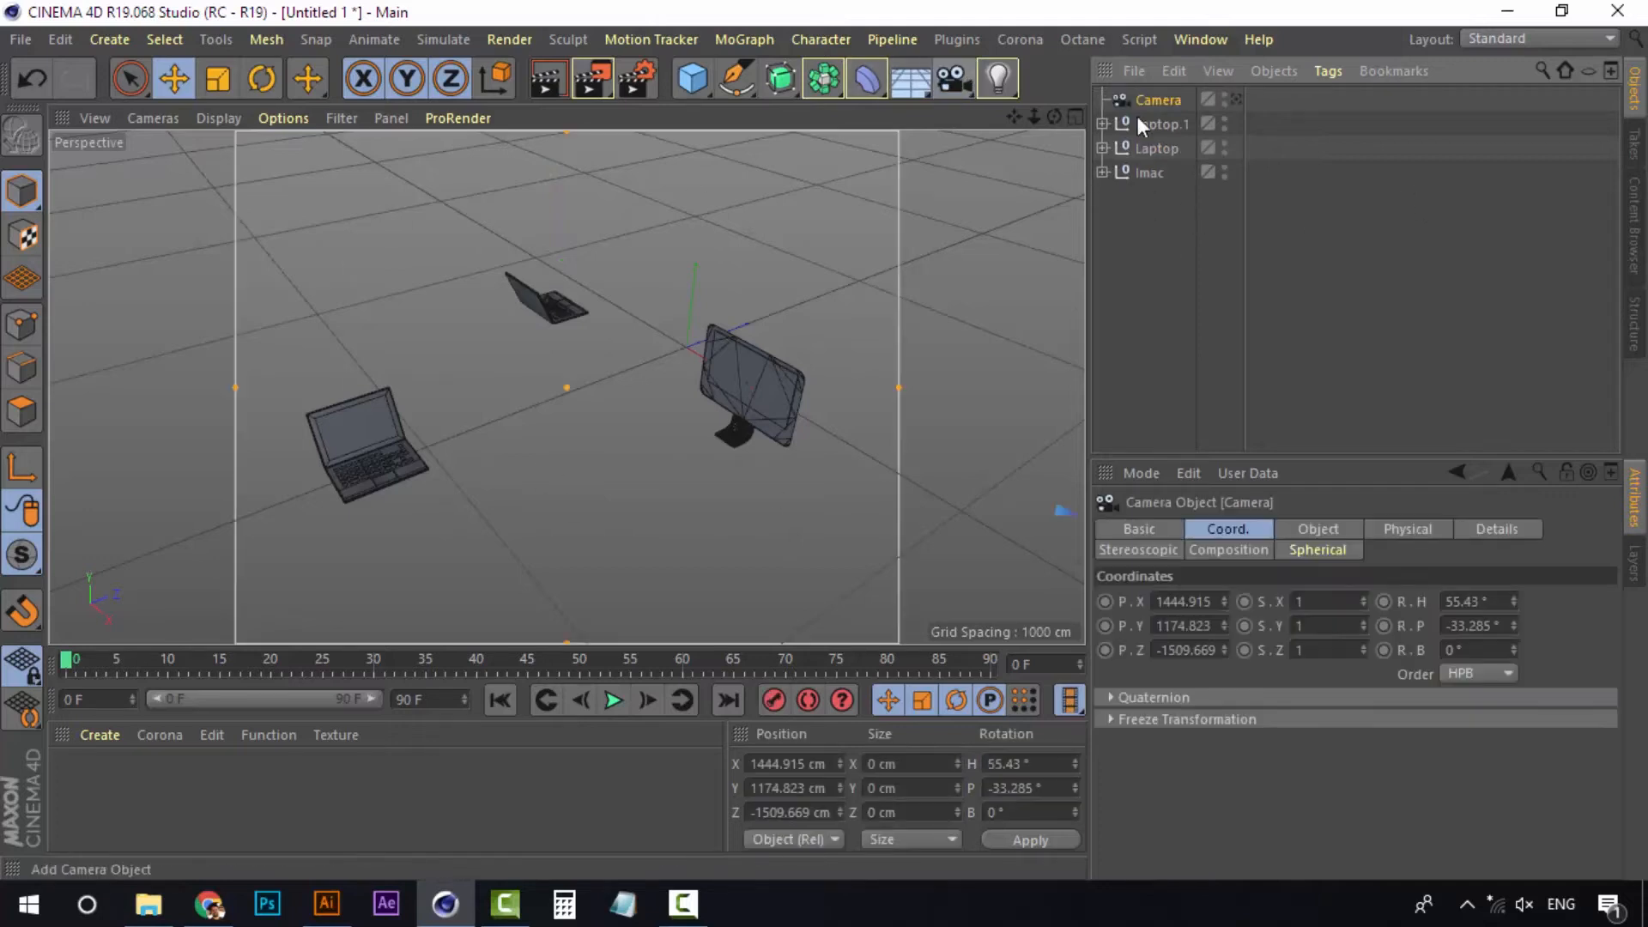
click(1236, 100)
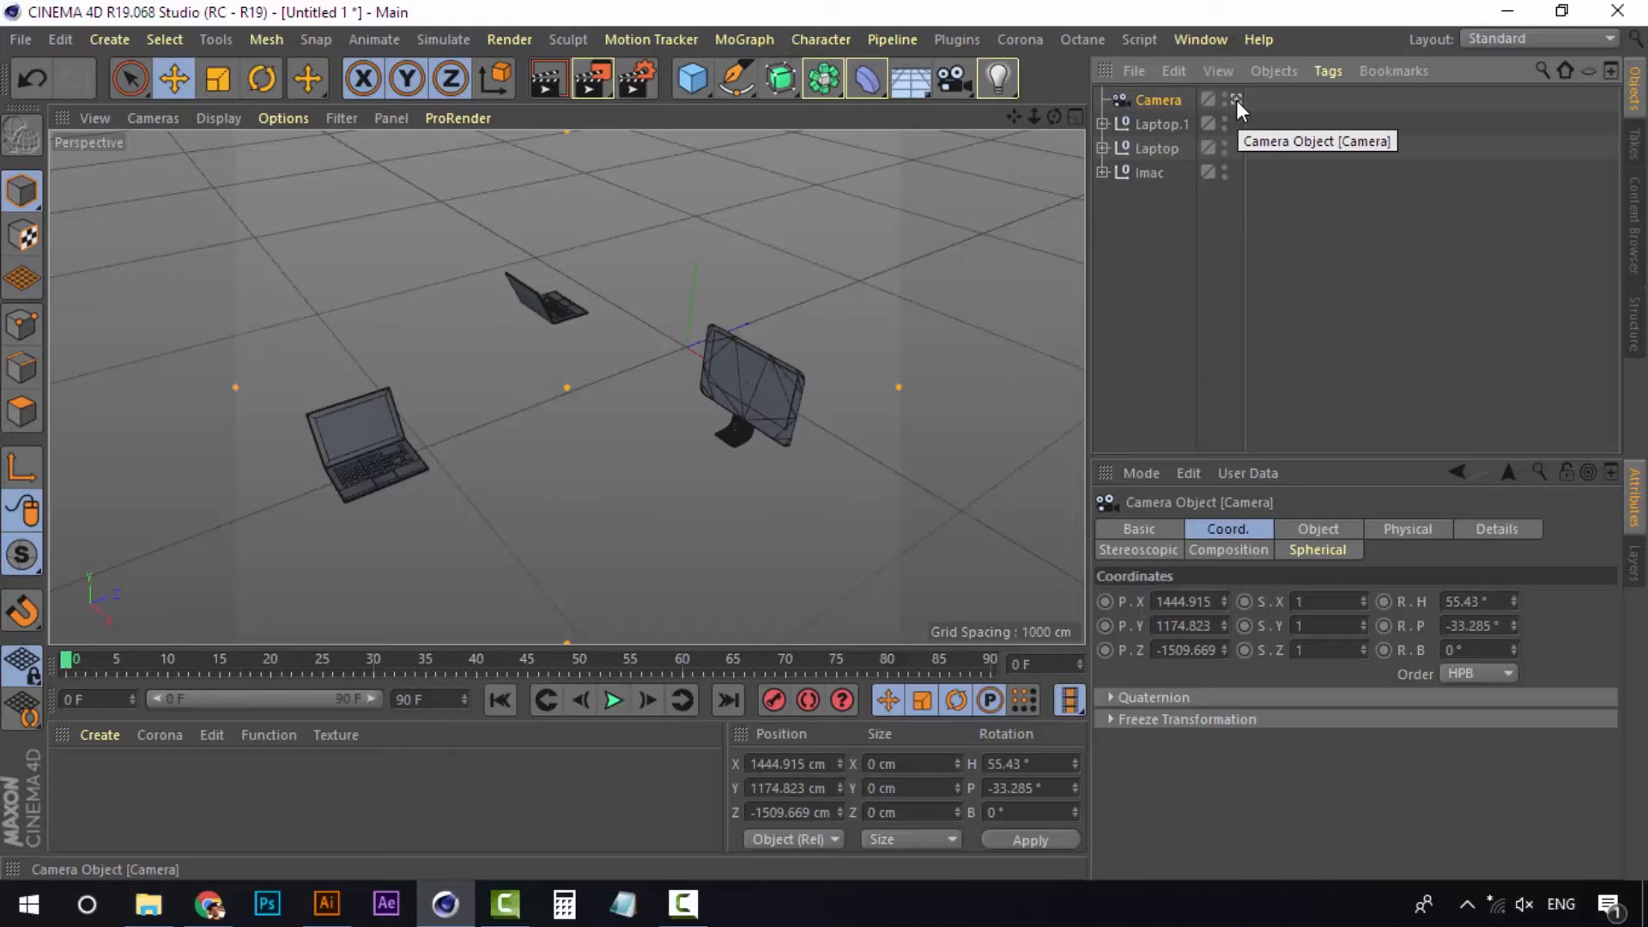
click(1236, 100)
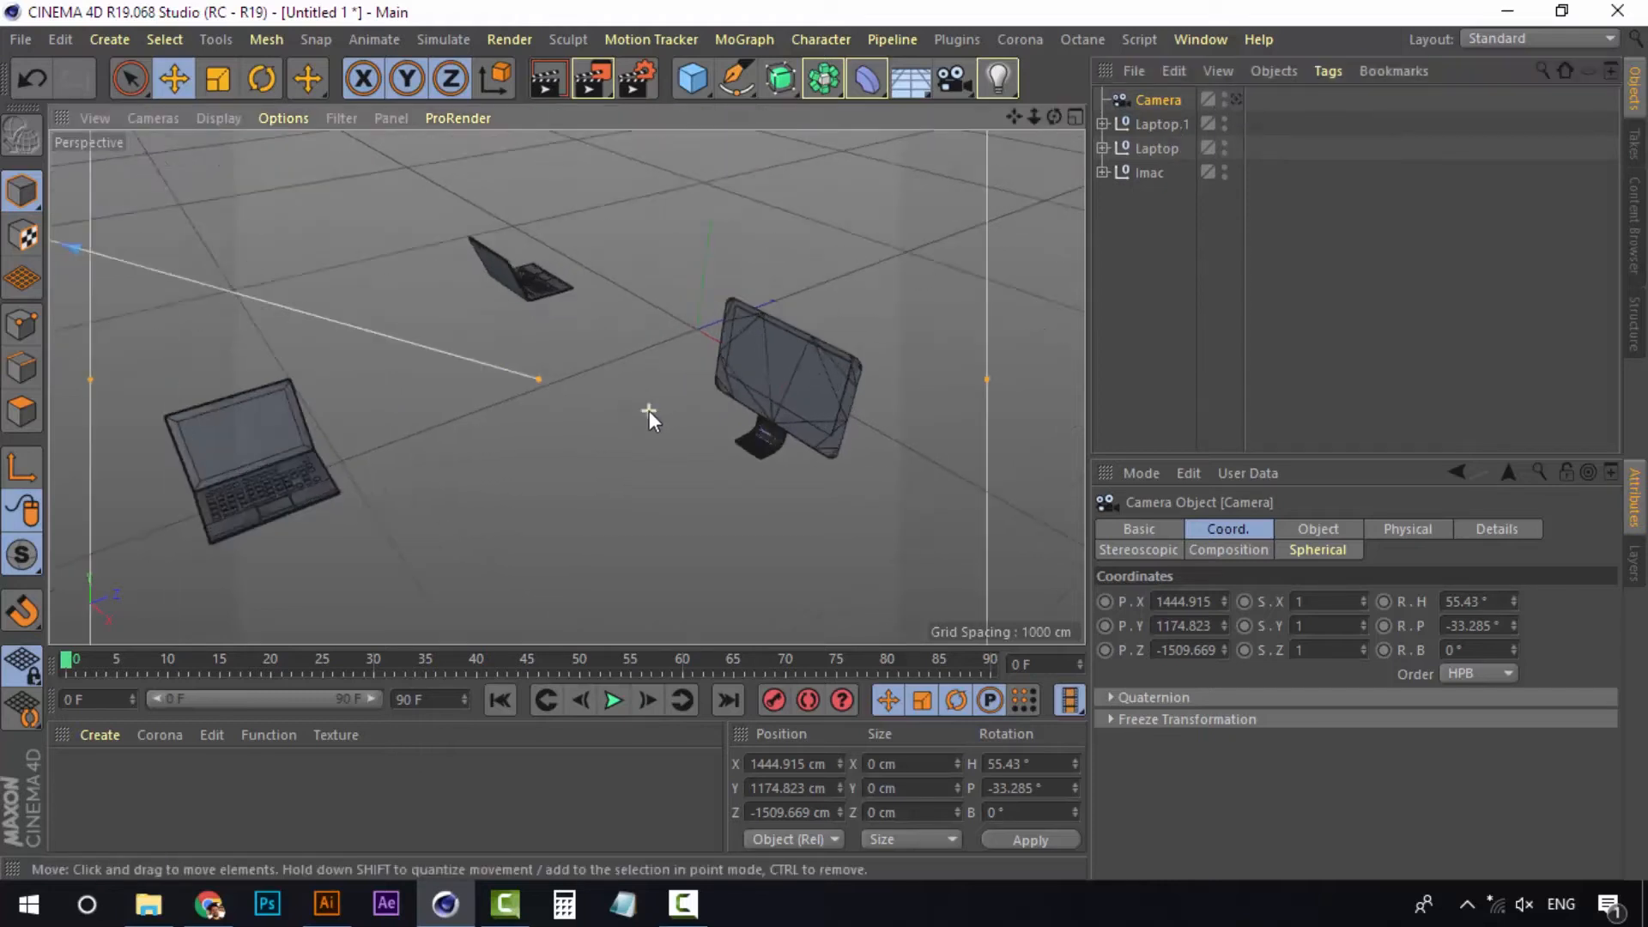
scroll(649, 410, up, 10)
alt+drag(640, 445, 927, 140)
click(1150, 230)
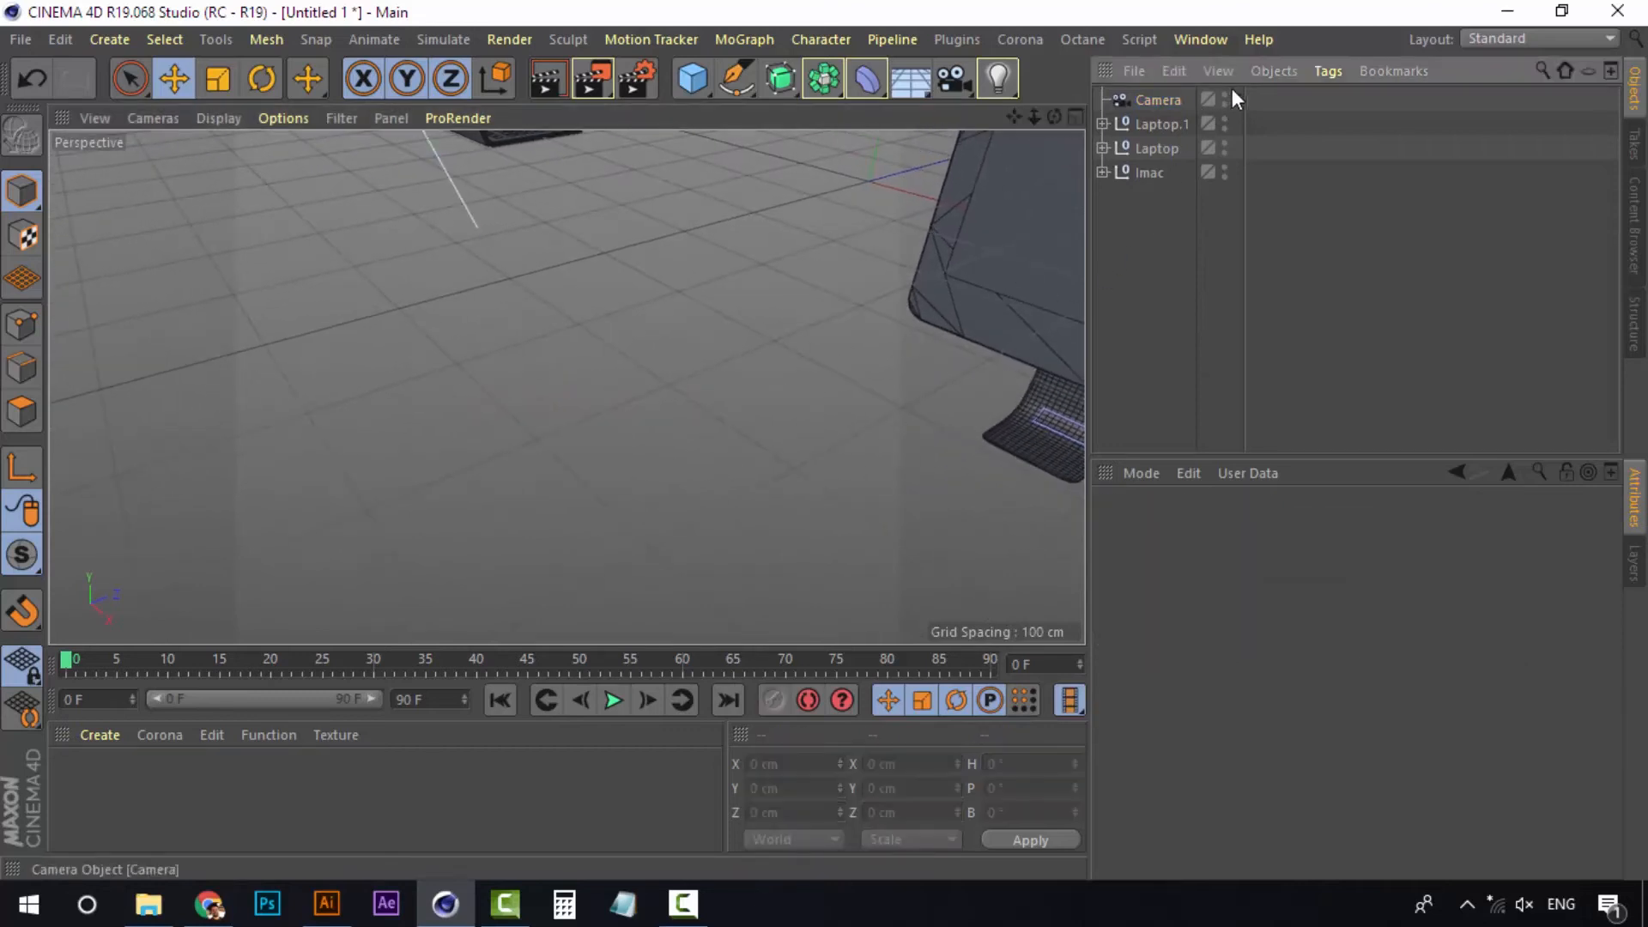
click(1237, 98)
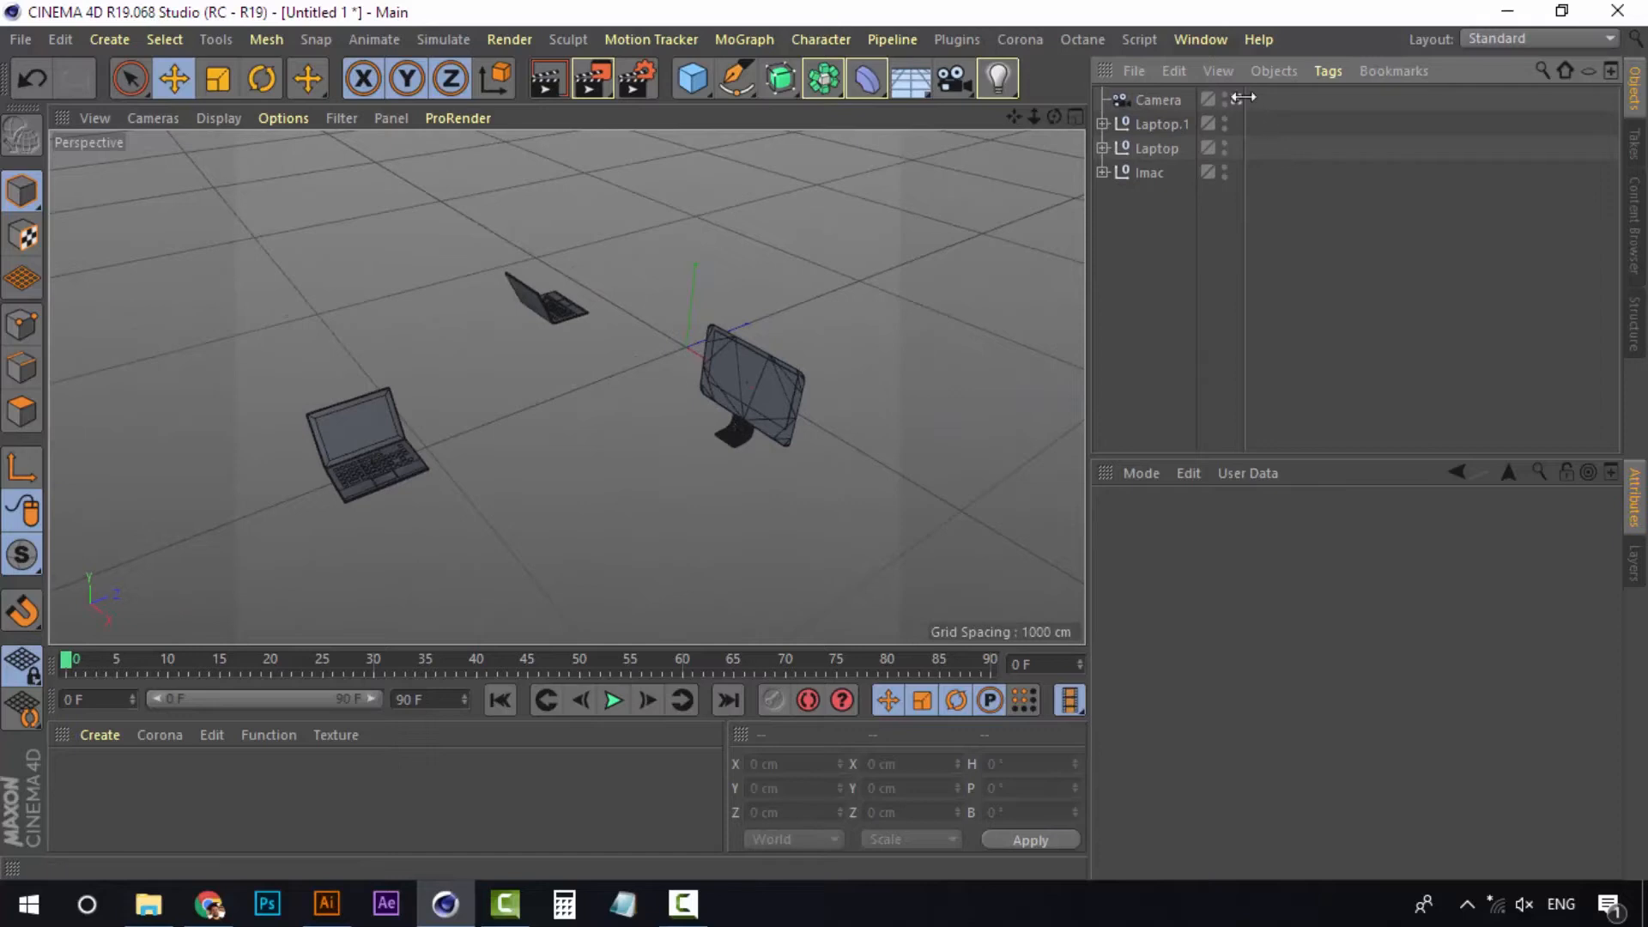
Frame the Imac and both laptops in the camera view from a slightly lower, closer angle
alt+middle_drag(573, 352, 576, 378)
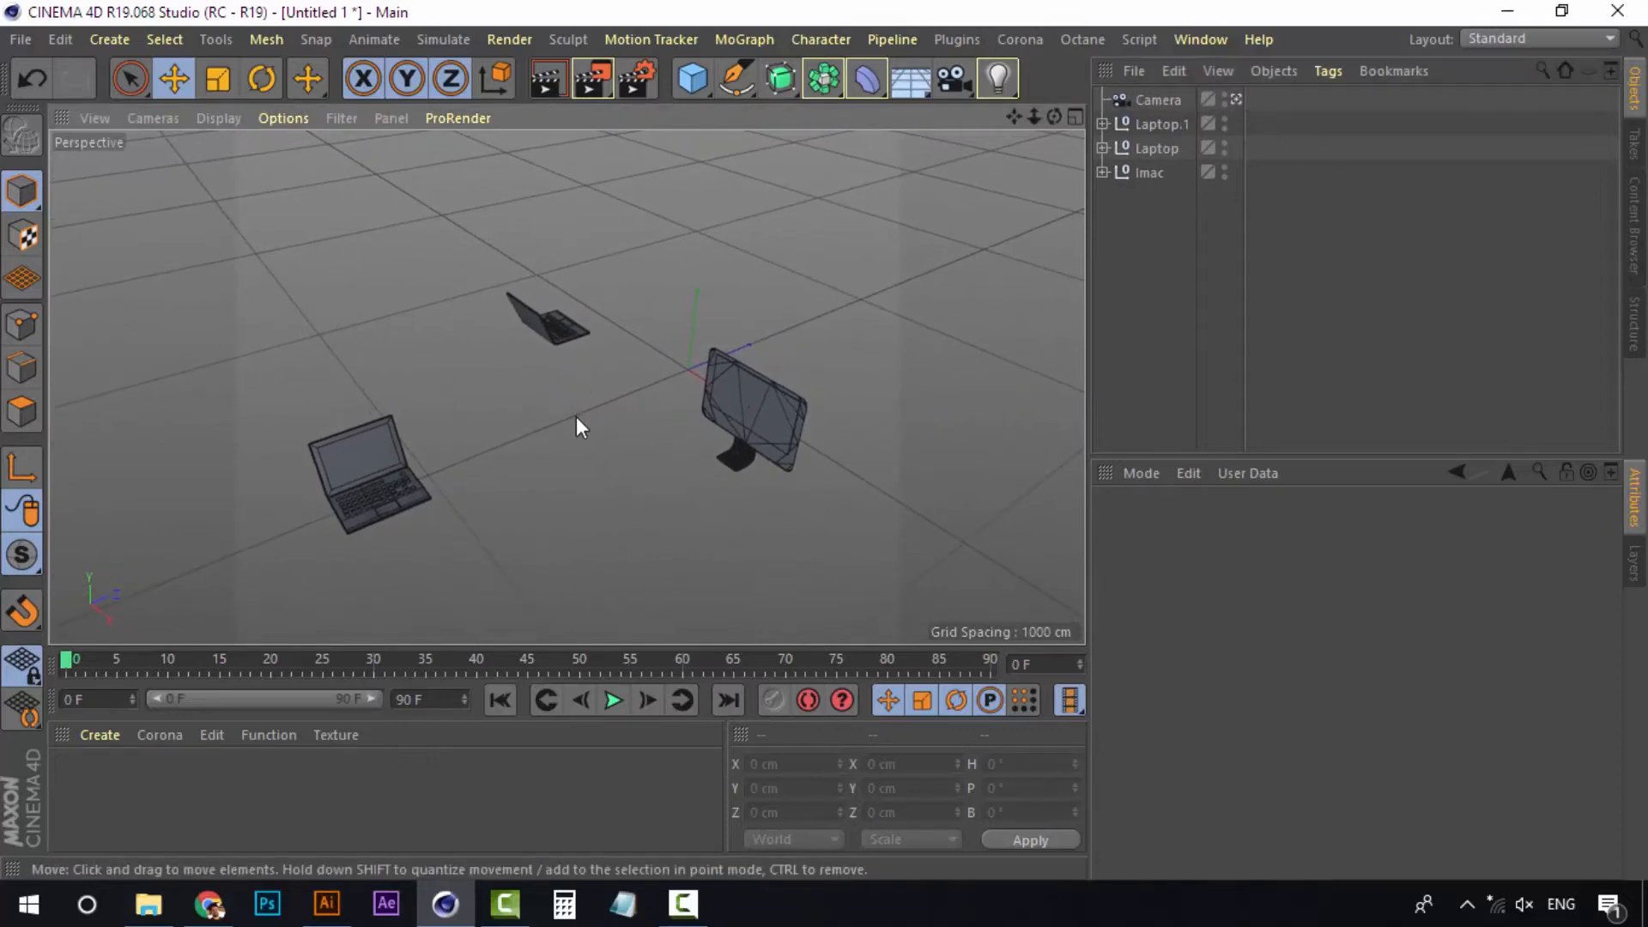
mouse_move(575, 419)
alt+mouse_down()
mouse_move(568, 378)
mouse_move(589, 378)
mouse_move(593, 440)
mouse_move(571, 439)
alt+mouse_up()
scroll(570, 438, up, 1)
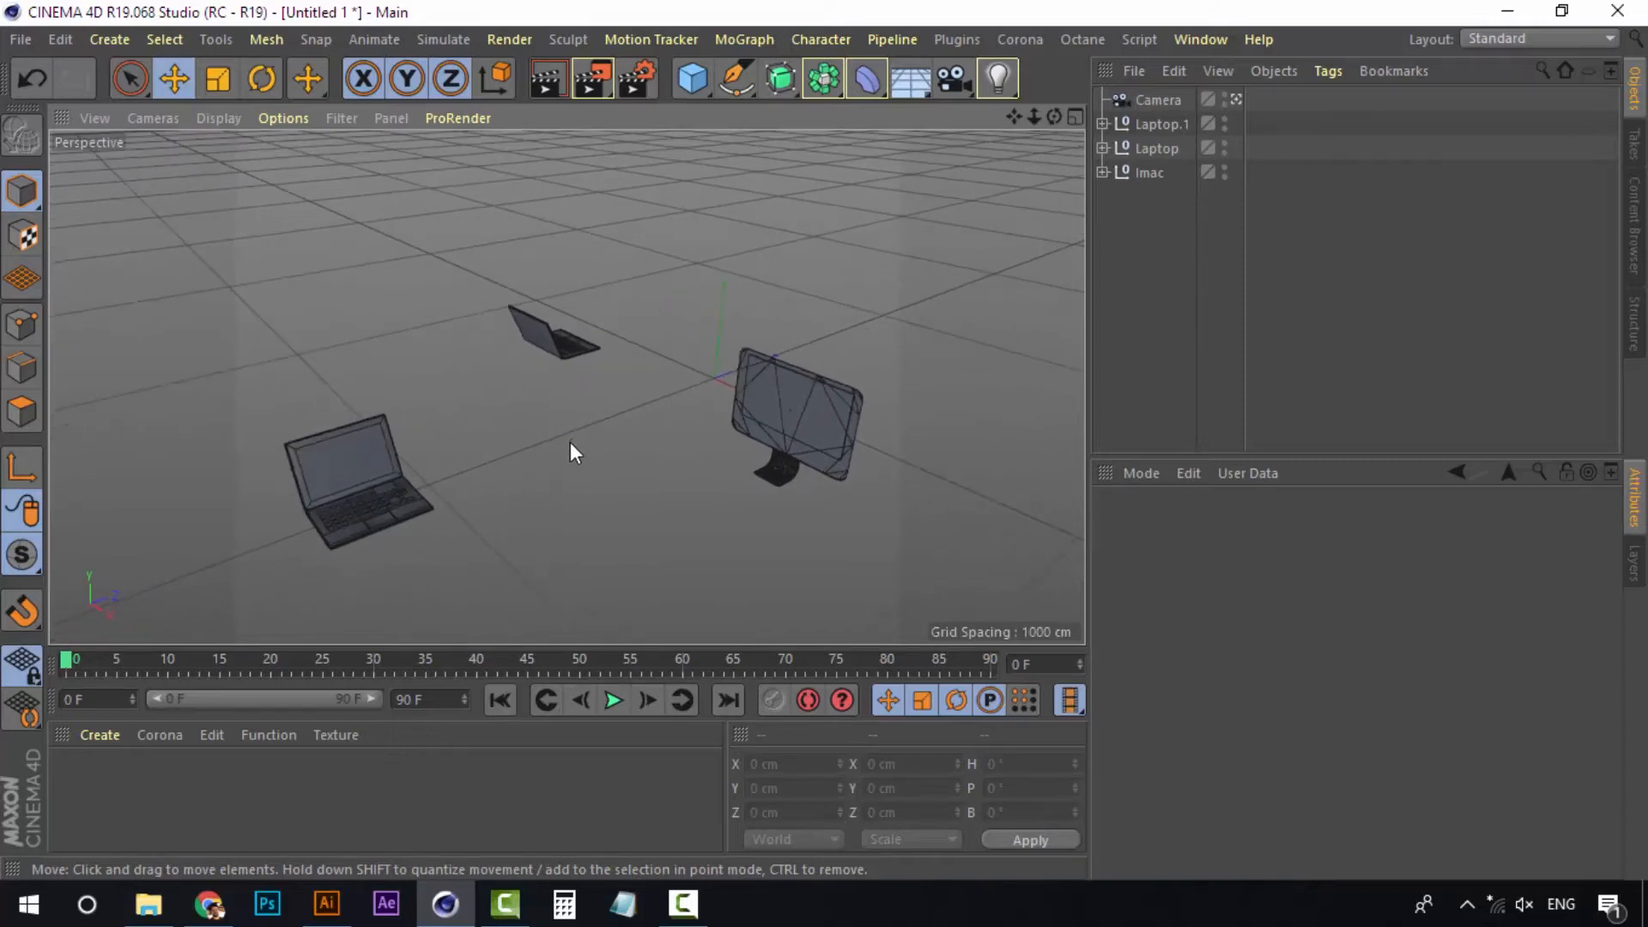
scroll(566, 441, up, 2)
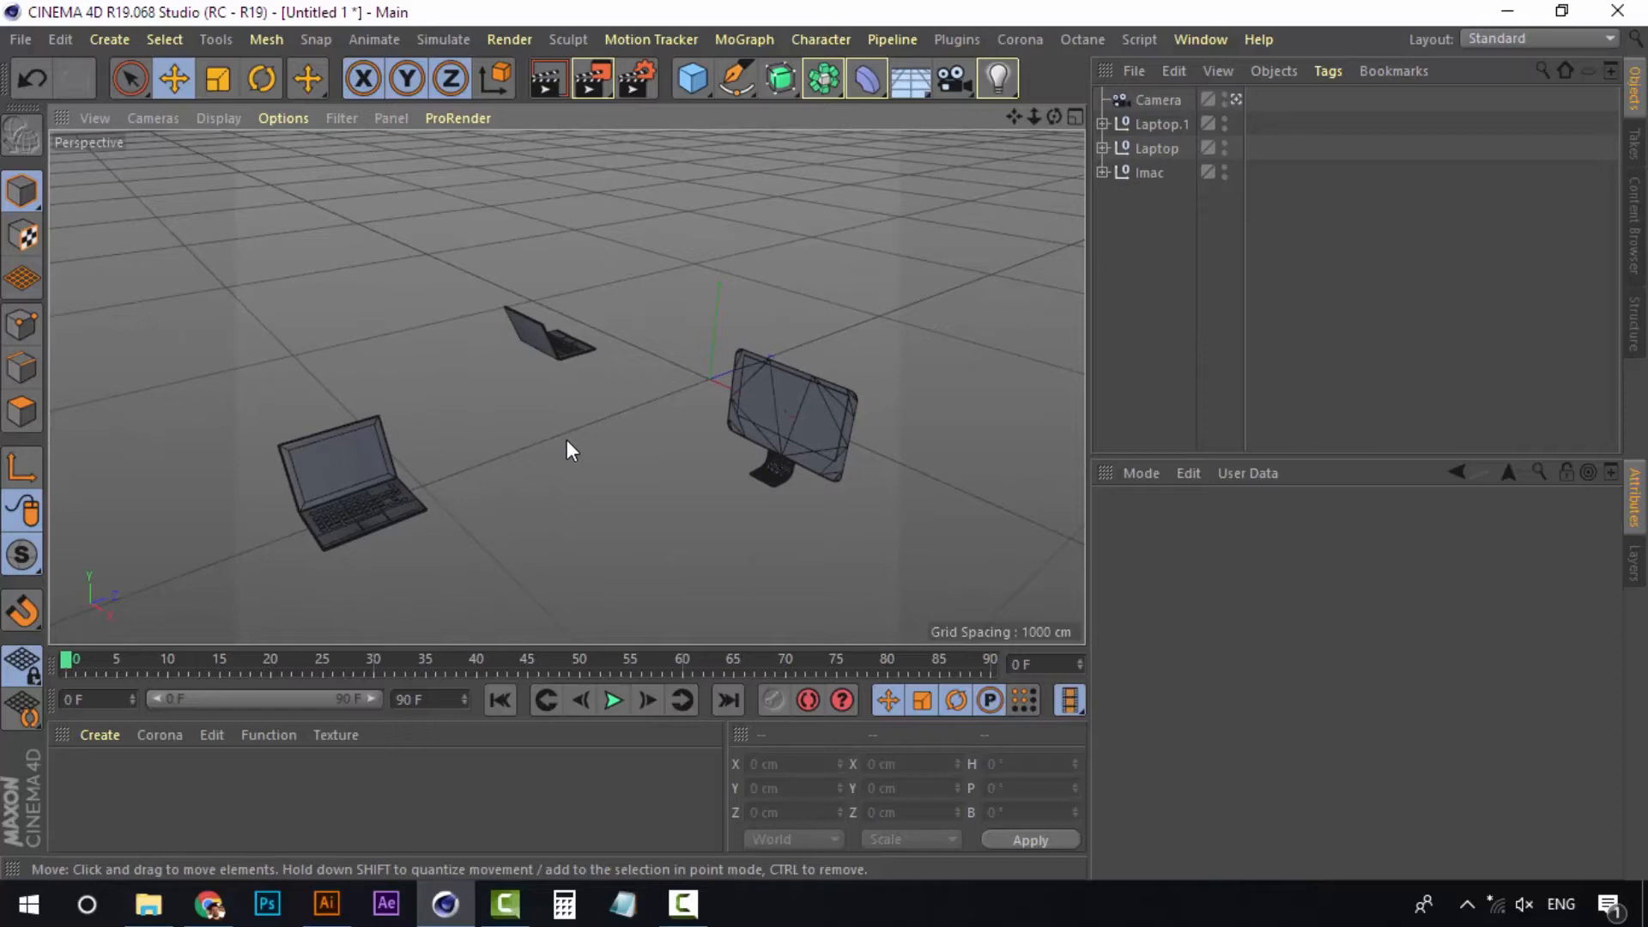
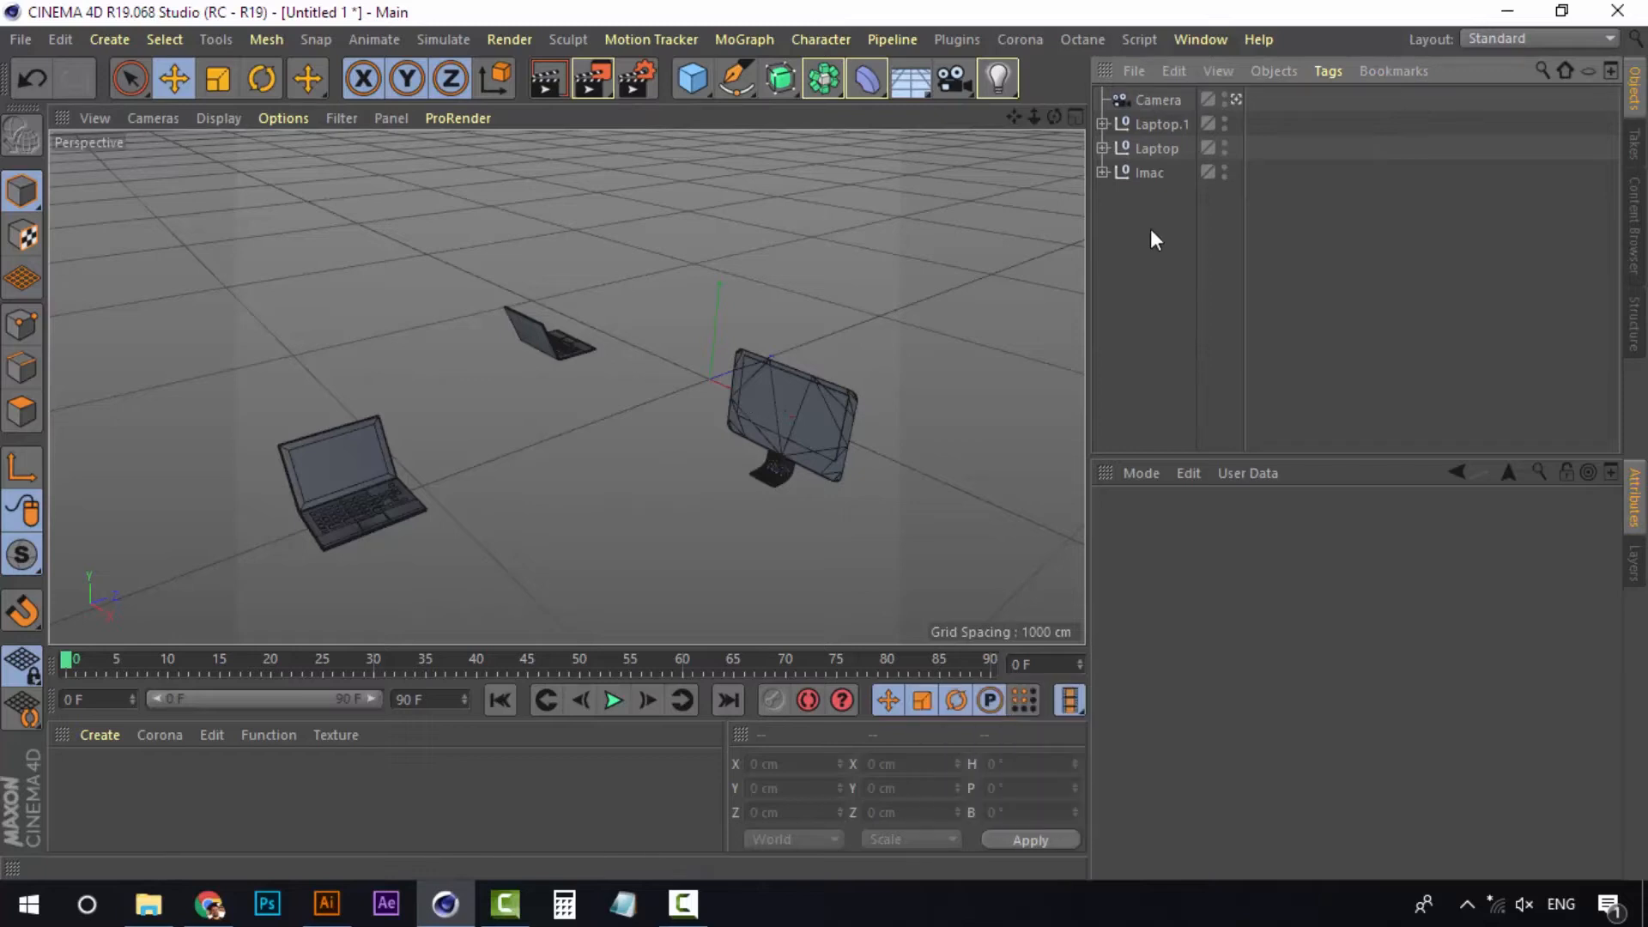
Add a cube at about Z -552 cm between the devices and resize it into a bar of about 24 x 64 x 20 cm
click(687, 85)
drag(770, 354, 584, 428)
click(1234, 124)
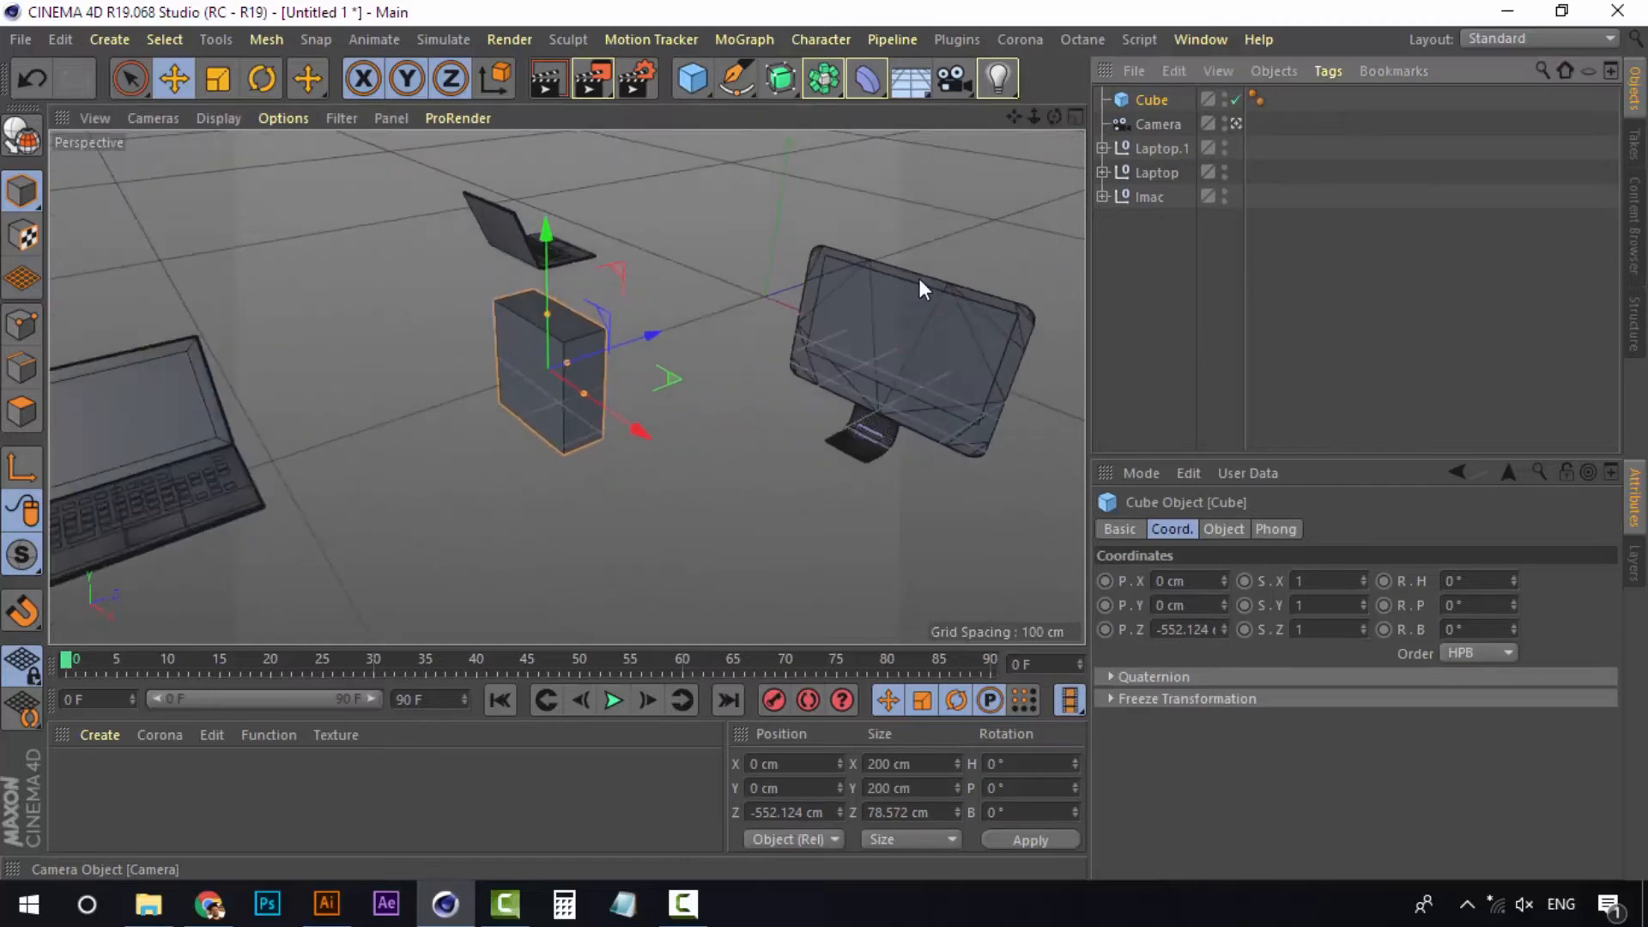
drag(496, 284, 460, 296)
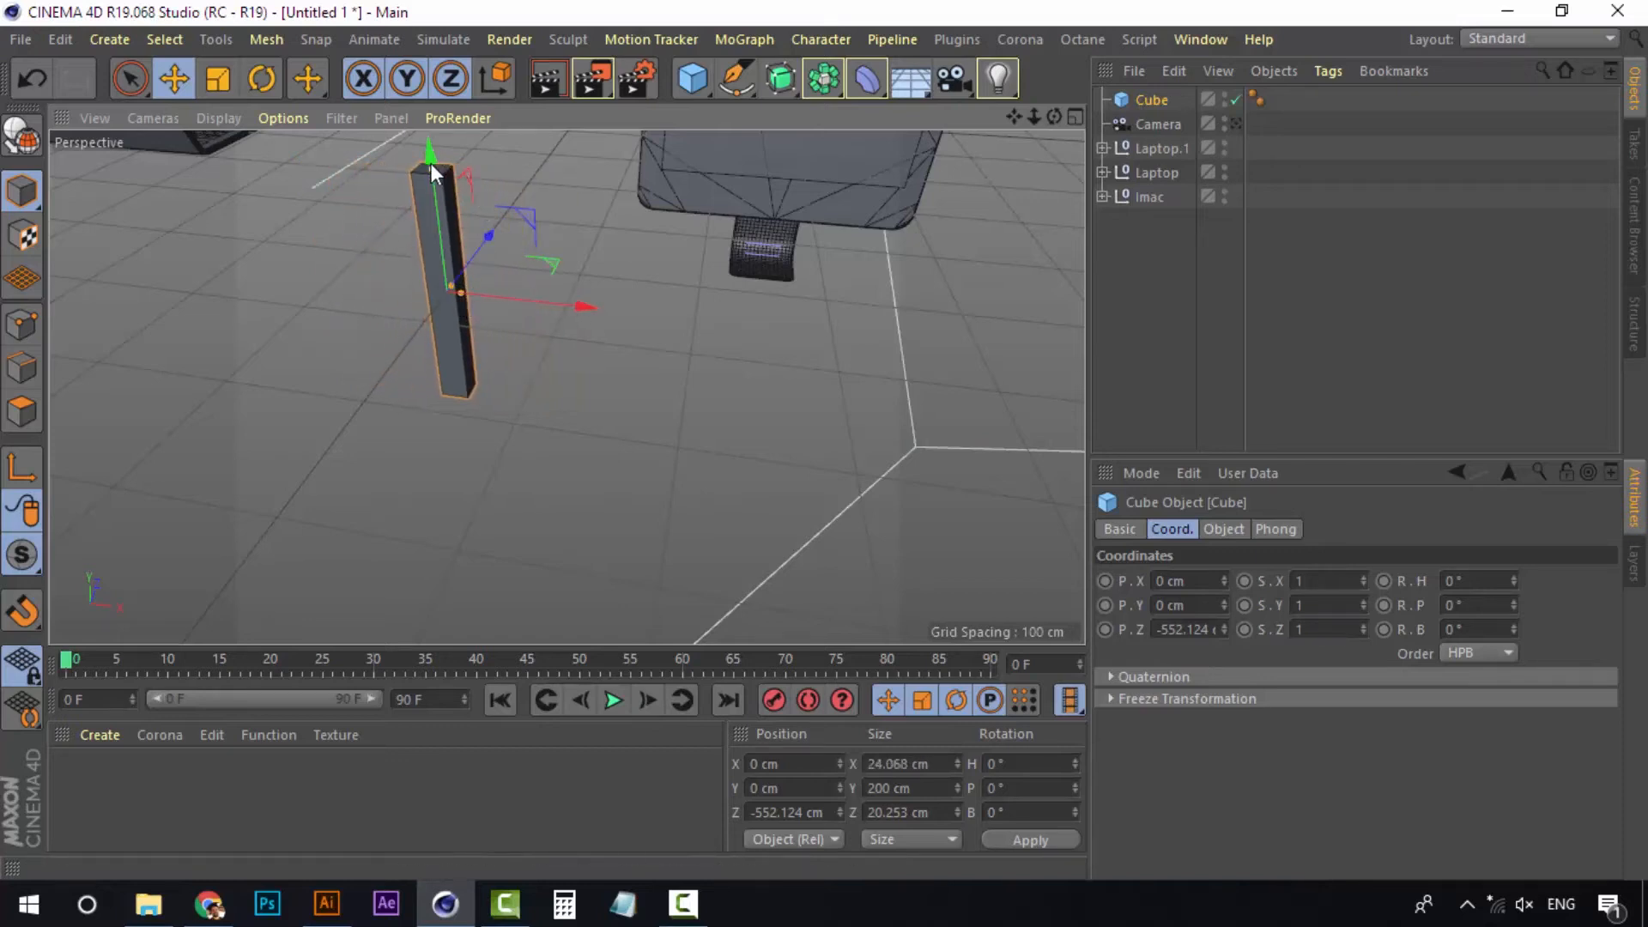
drag(432, 171, 445, 255)
drag(436, 151, 438, 178)
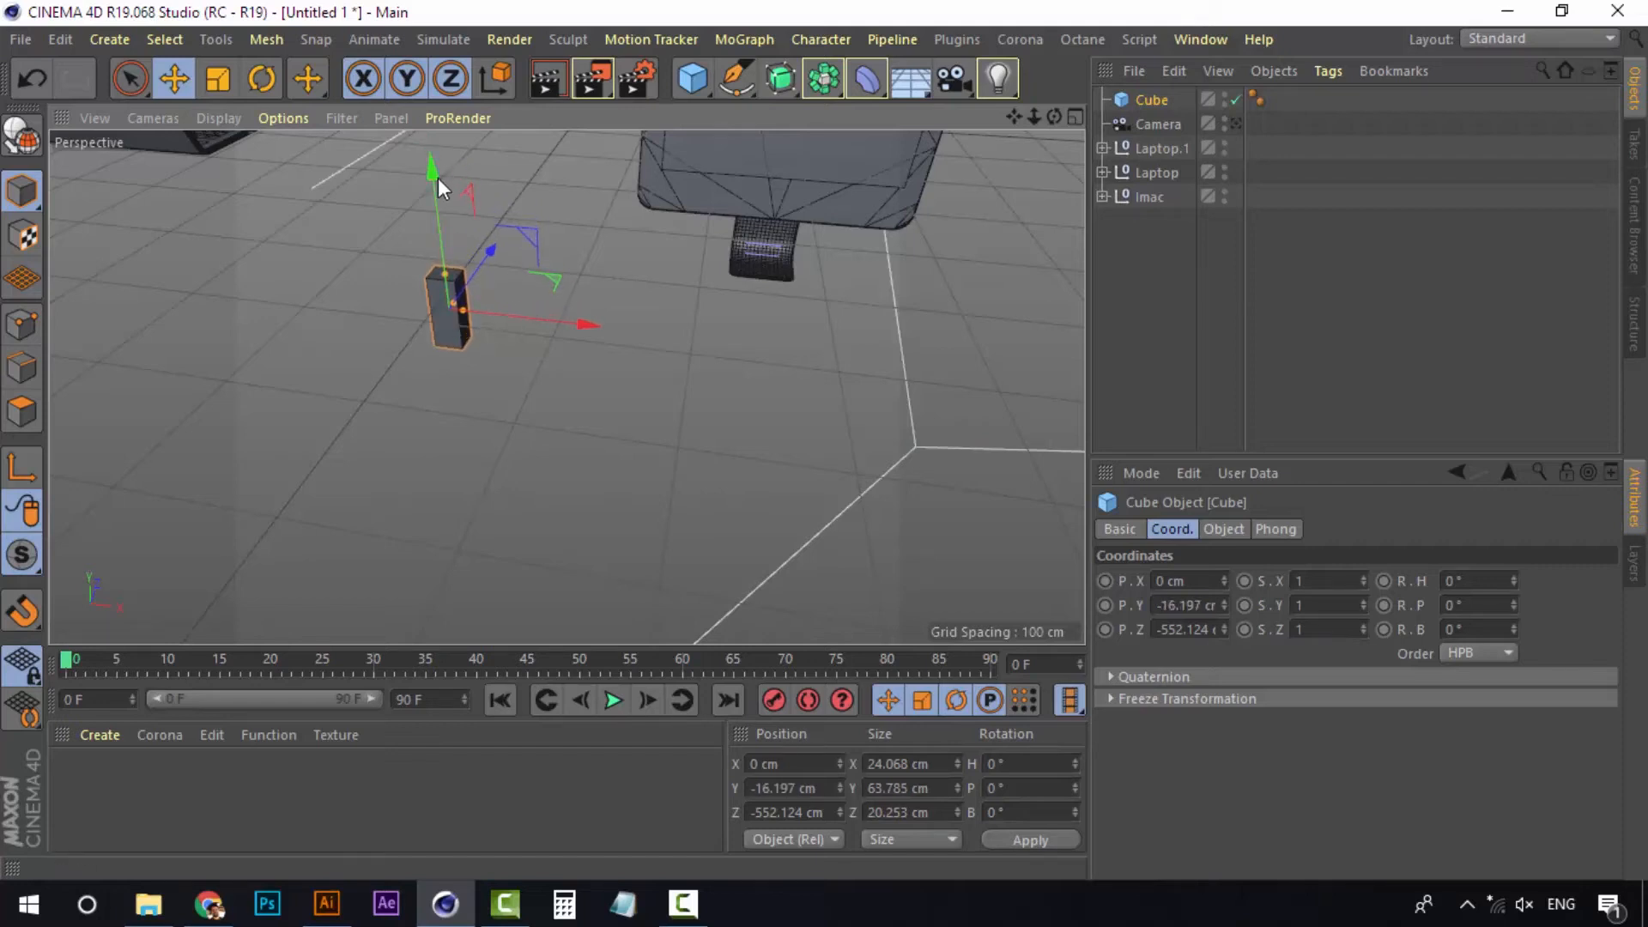
Duplicate the bar beside the original along X and raise the copy's height to about 109 cm
scroll(494, 374, up, 3)
alt+middle_drag(494, 373, 595, 361)
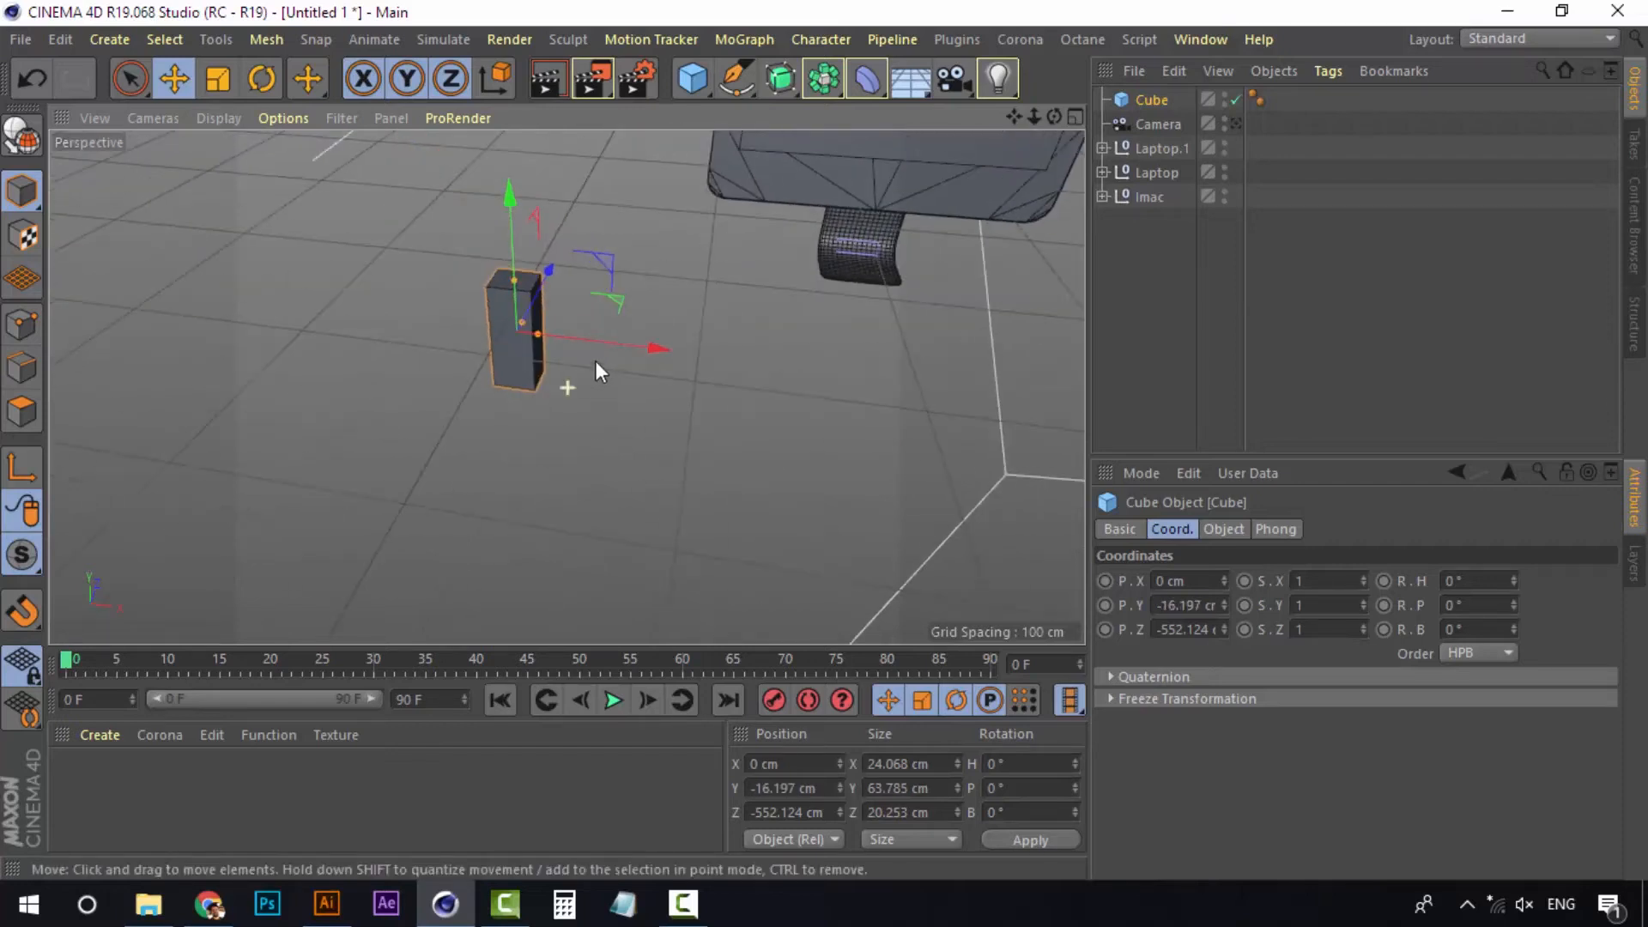
scroll(595, 360, up, 2)
scroll(498, 358, up, 2)
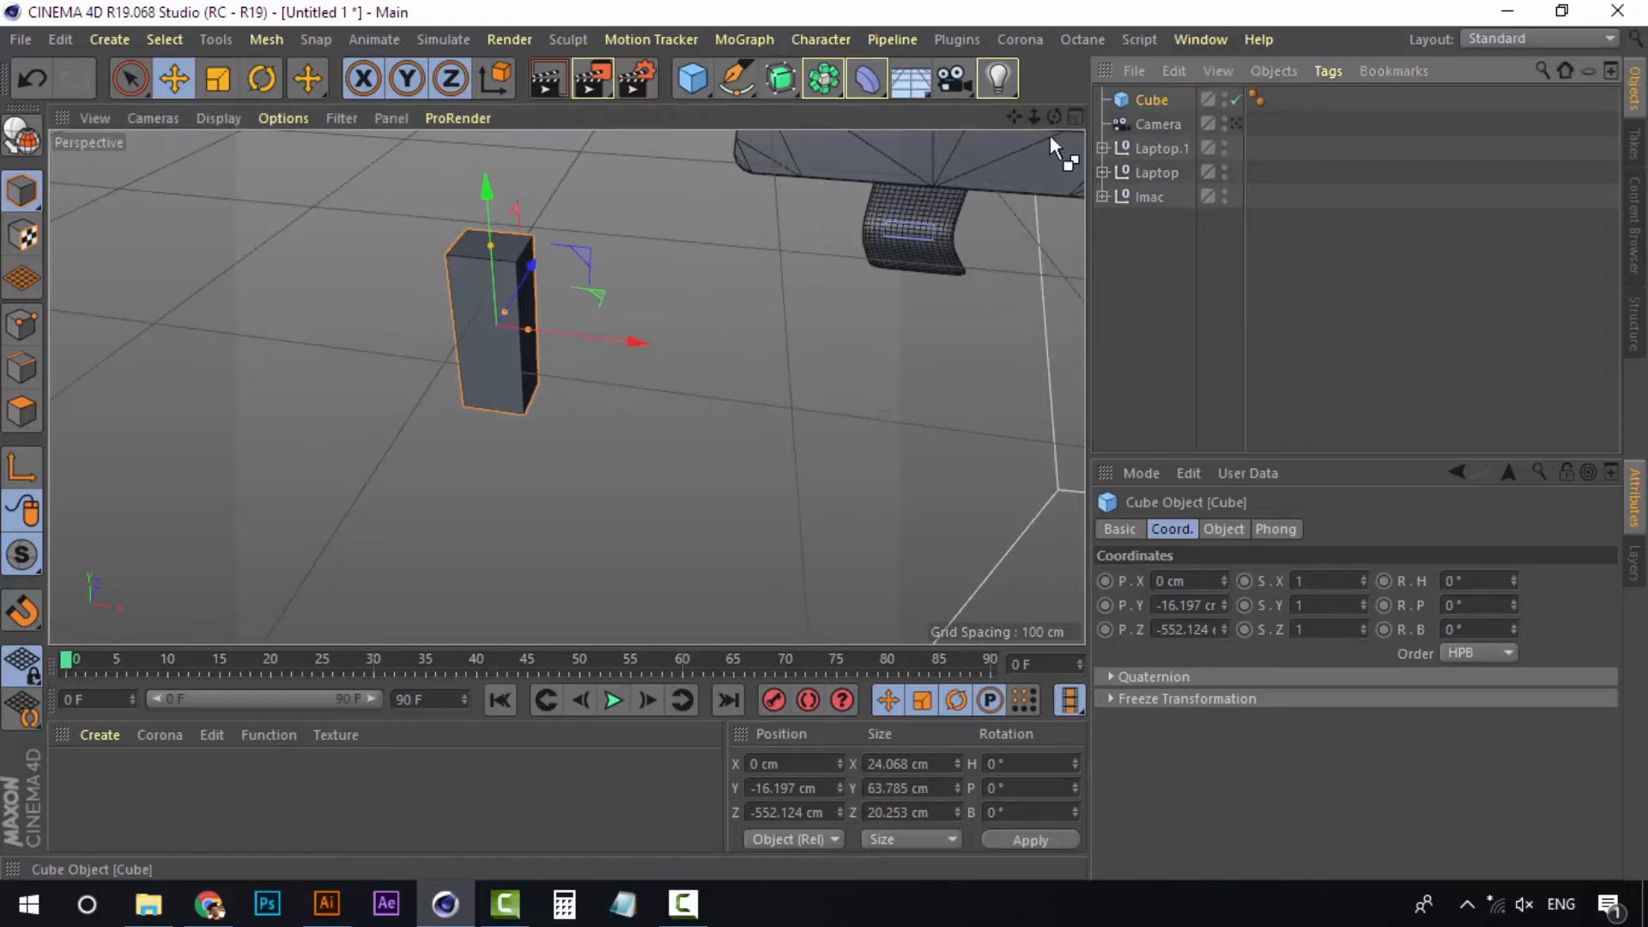
key(ctrl+v)
drag(626, 342, 768, 355)
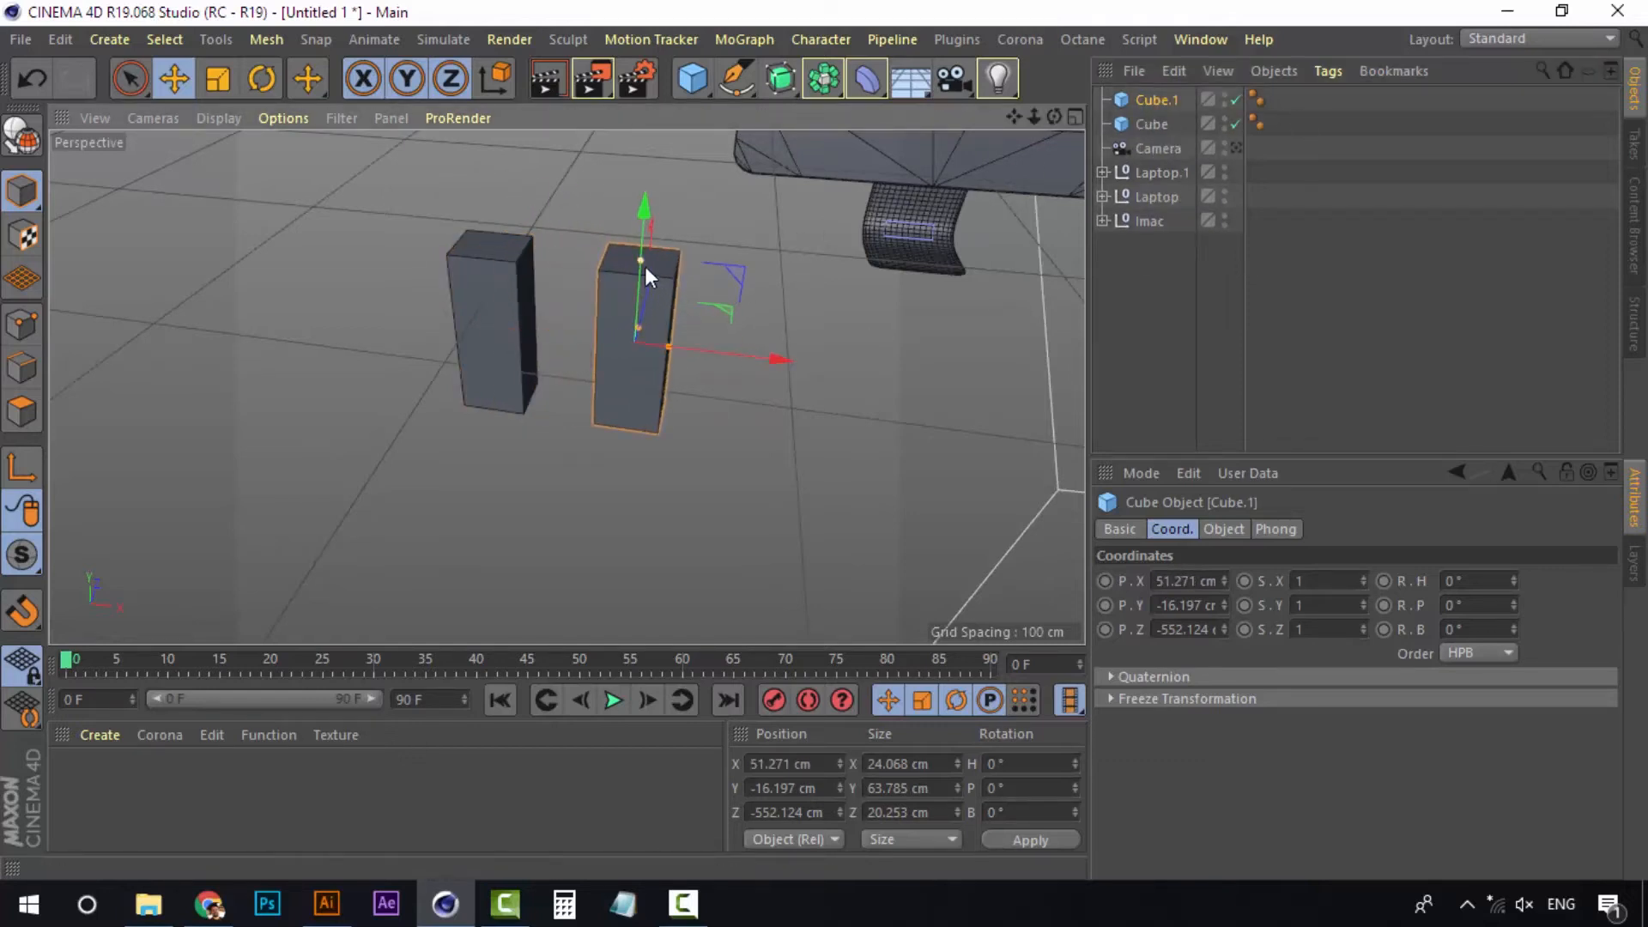
drag(642, 257, 774, 445)
Duplicate the tall bar to about X 81 cm and reduce the copy's height to about 91 cm
key(ctrl+c)
key(ctrl+v)
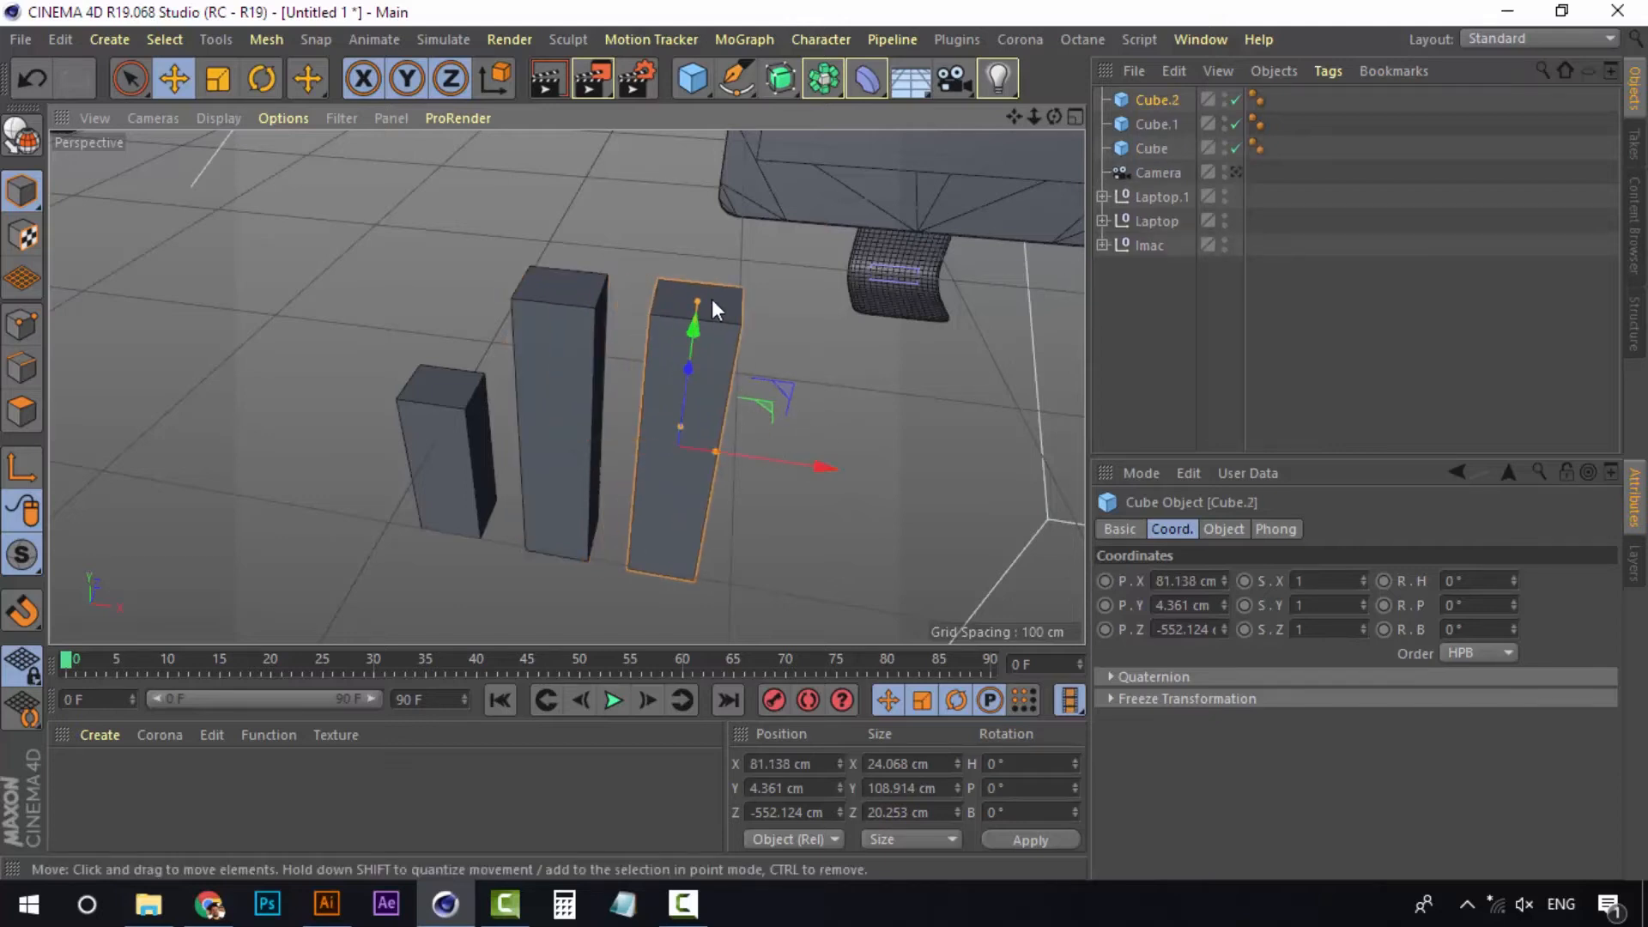
drag(702, 303, 692, 376)
key(ctrl+z)
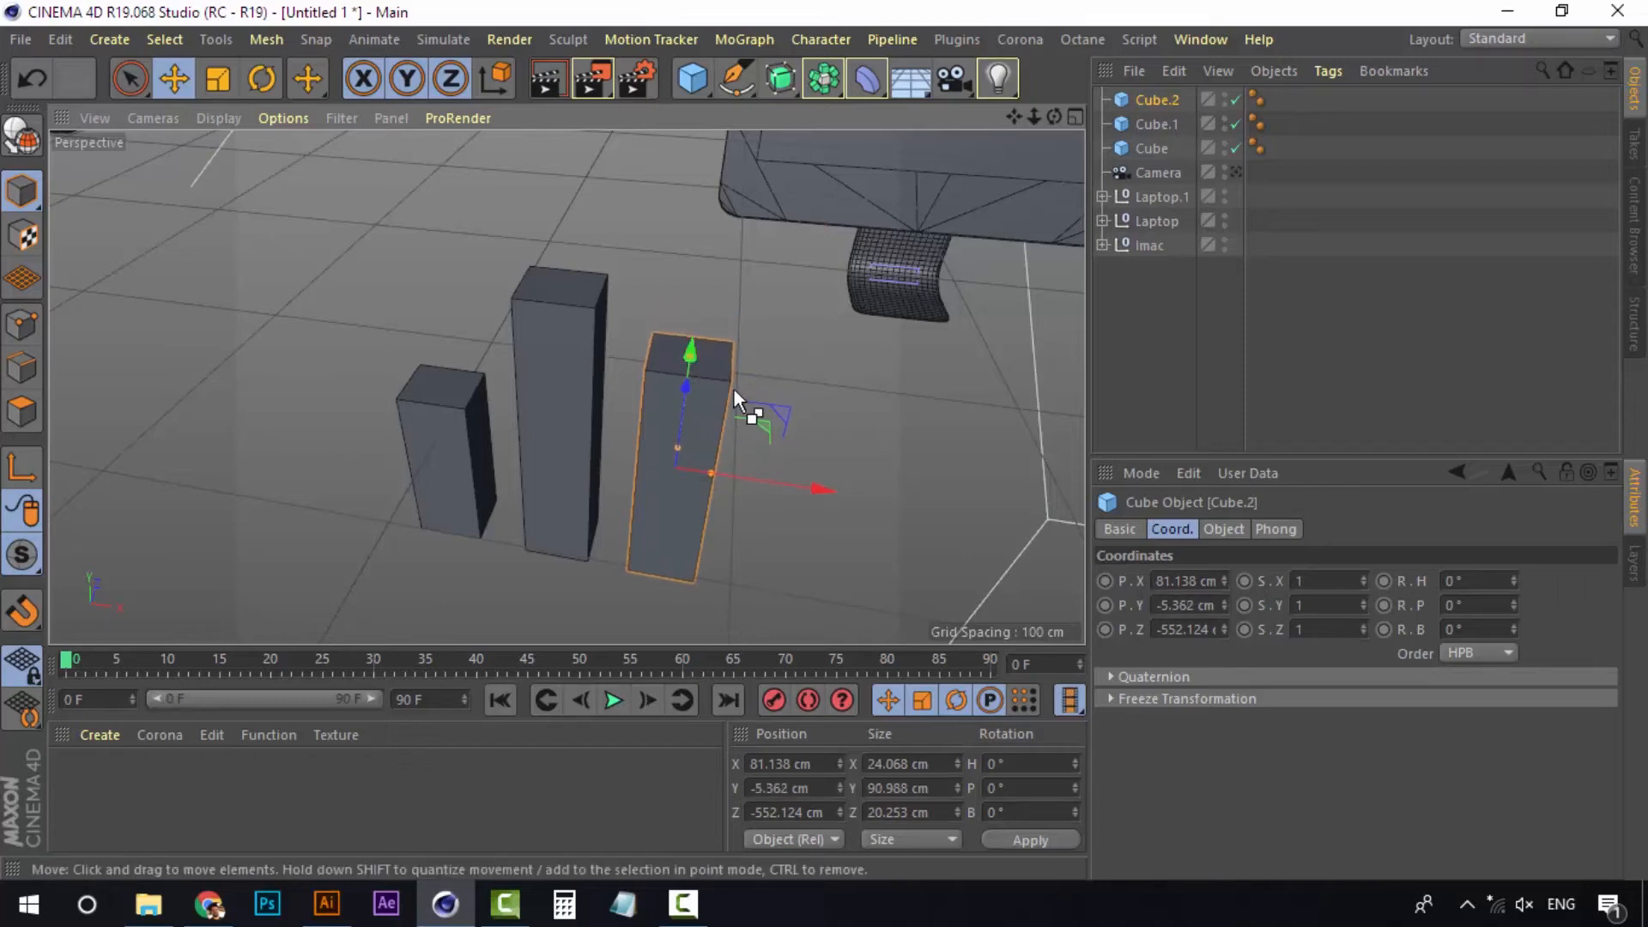
Add a fourth bar by duplicating the third to about X 121 cm with a height of about 132 cm
key(ctrl+c)
key(ctrl+v)
drag(785, 482, 920, 498)
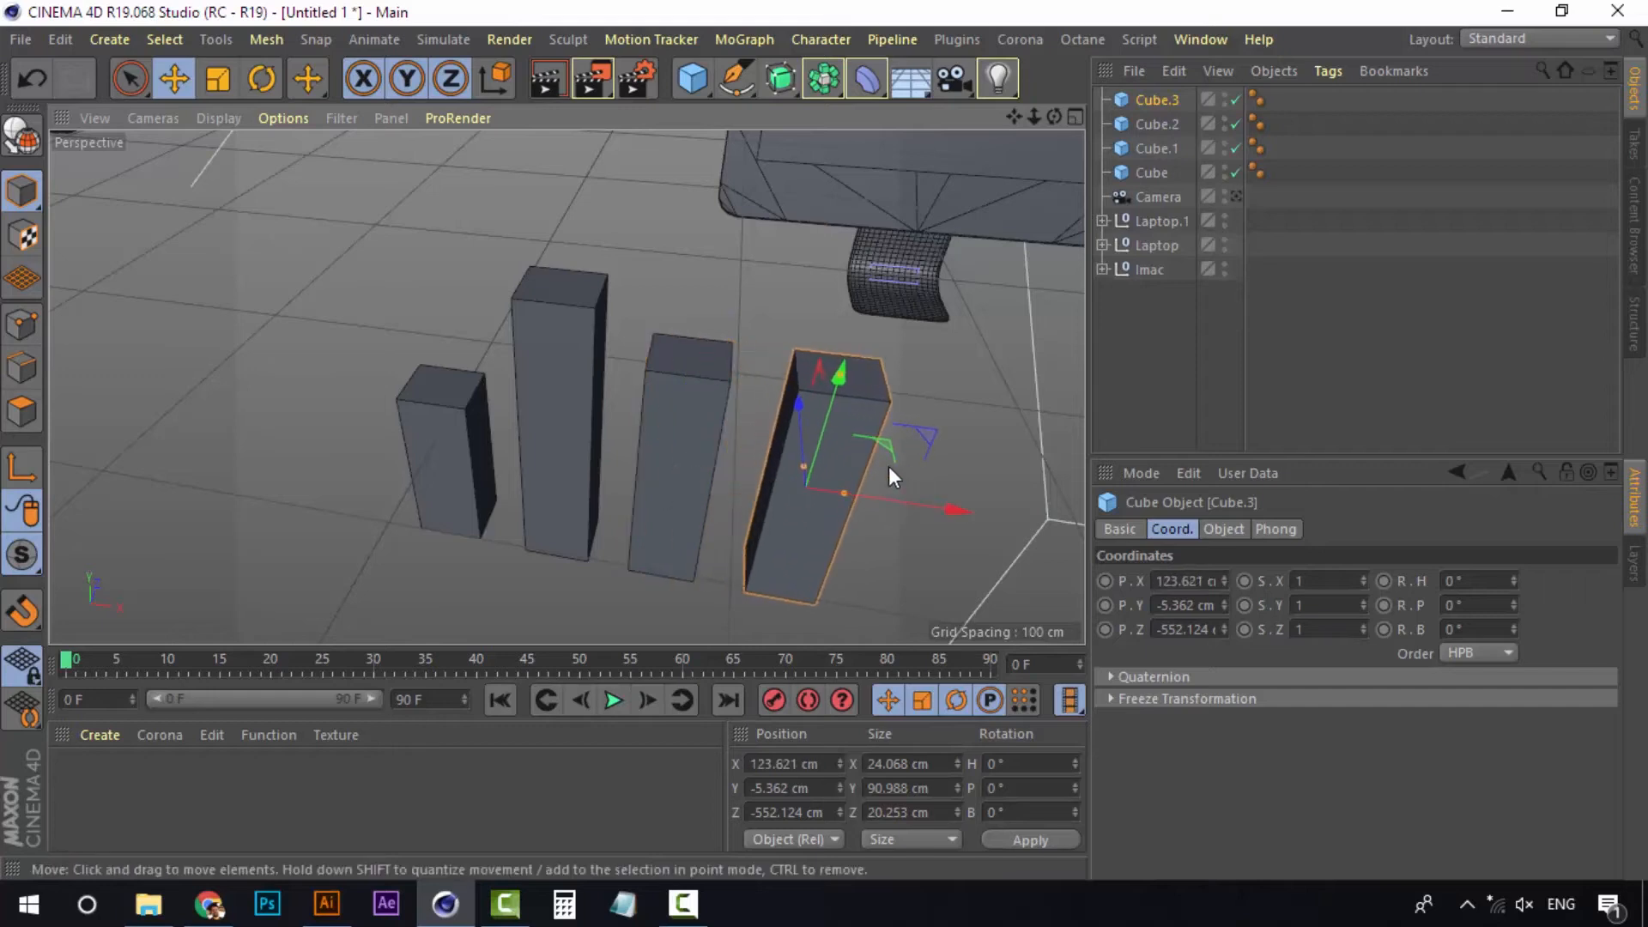
drag(838, 375, 844, 322)
drag(931, 464, 924, 466)
Return to the camera view and shift all four bars together along X to about 84.5 cm
click(1236, 197)
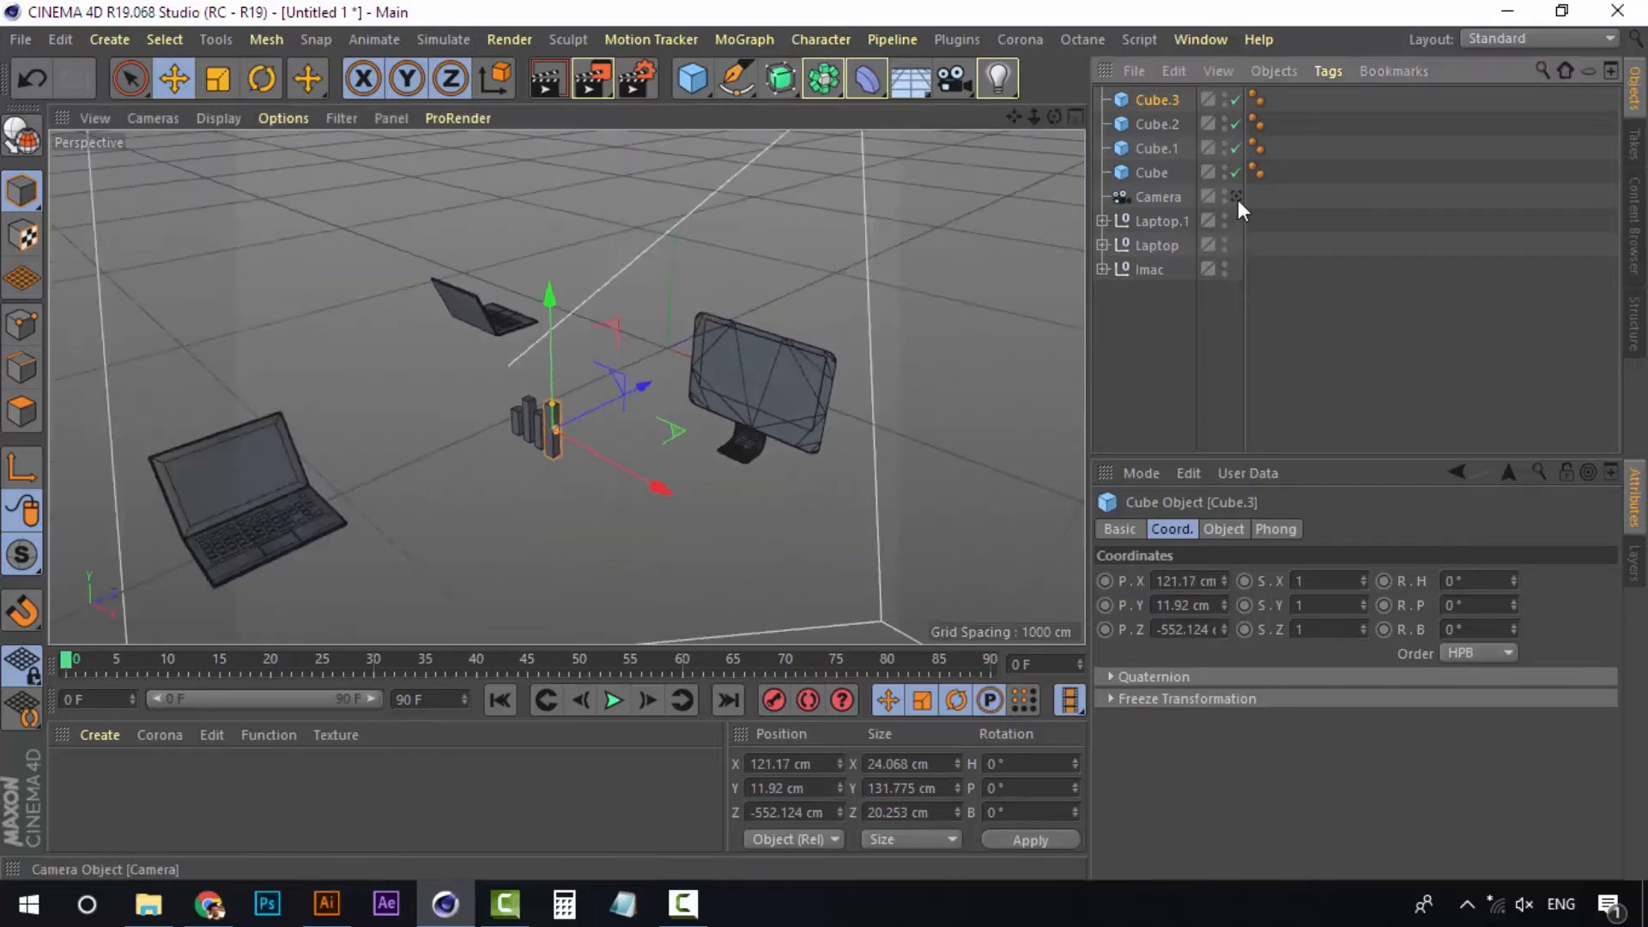
click(1236, 197)
shift+click(1161, 172)
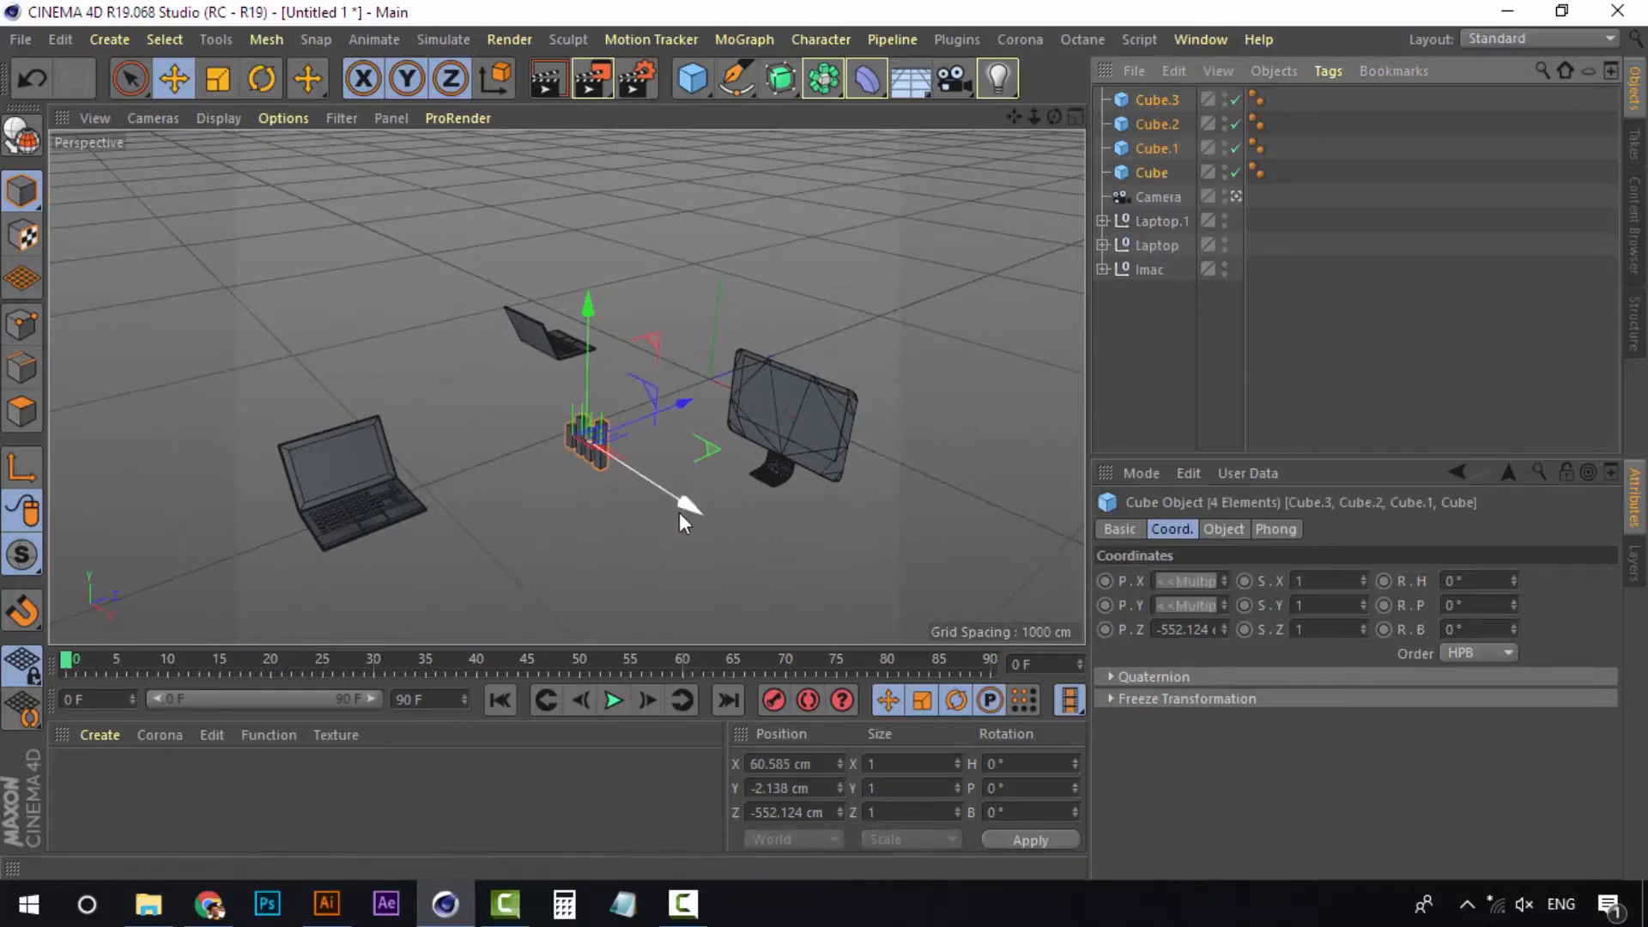
drag(682, 507, 686, 513)
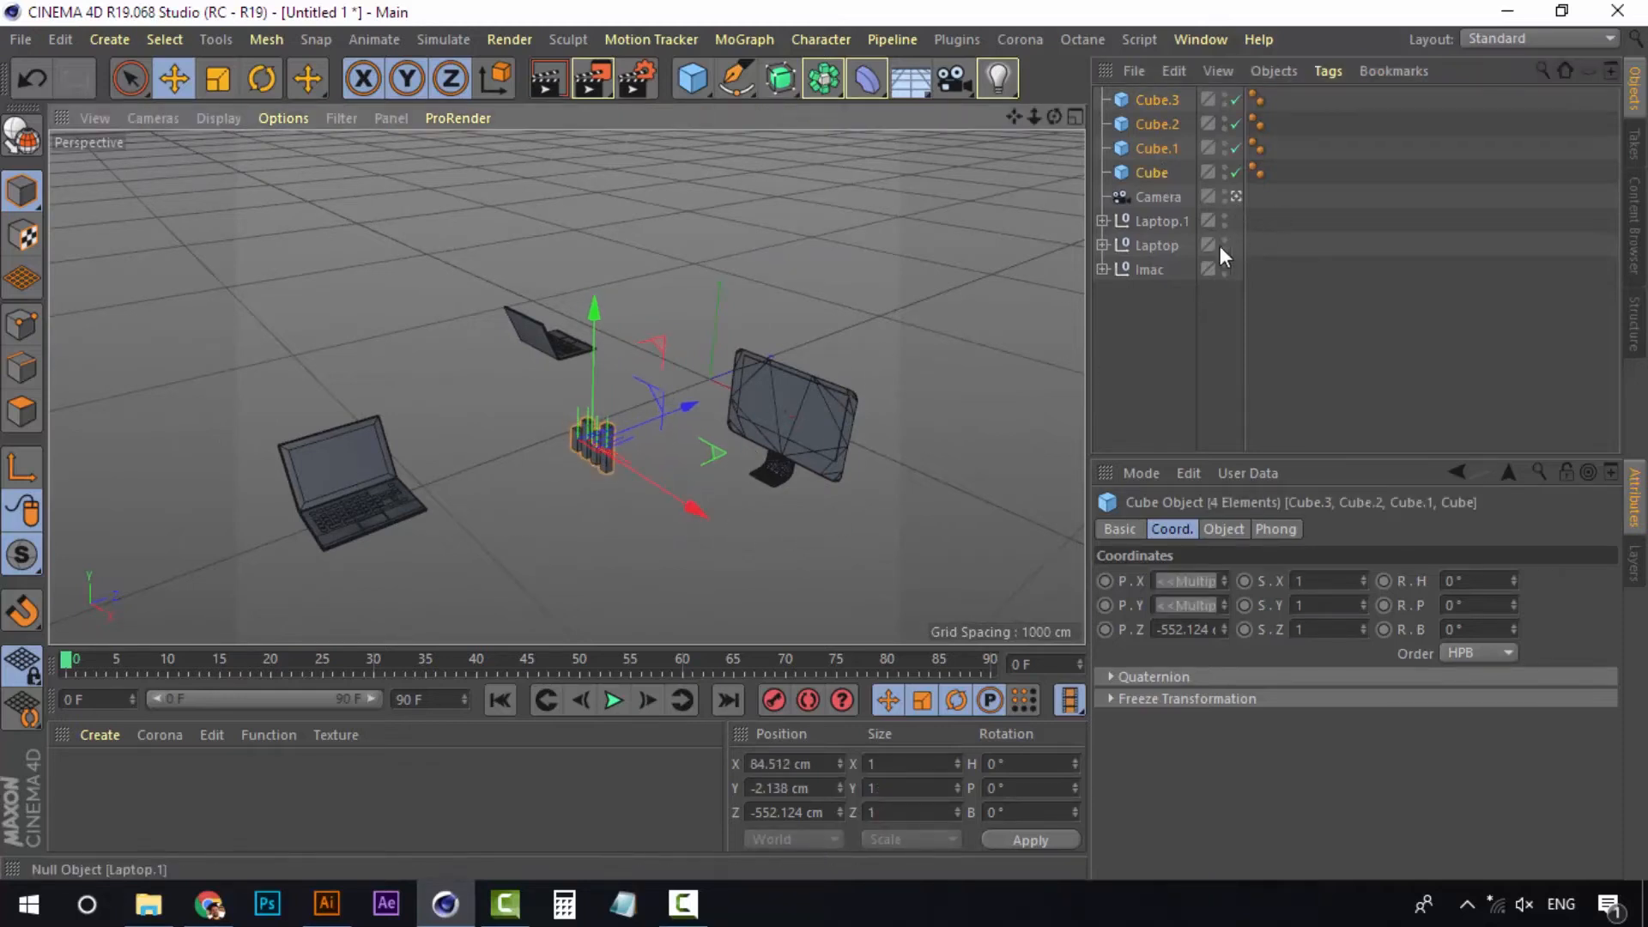
click(1147, 332)
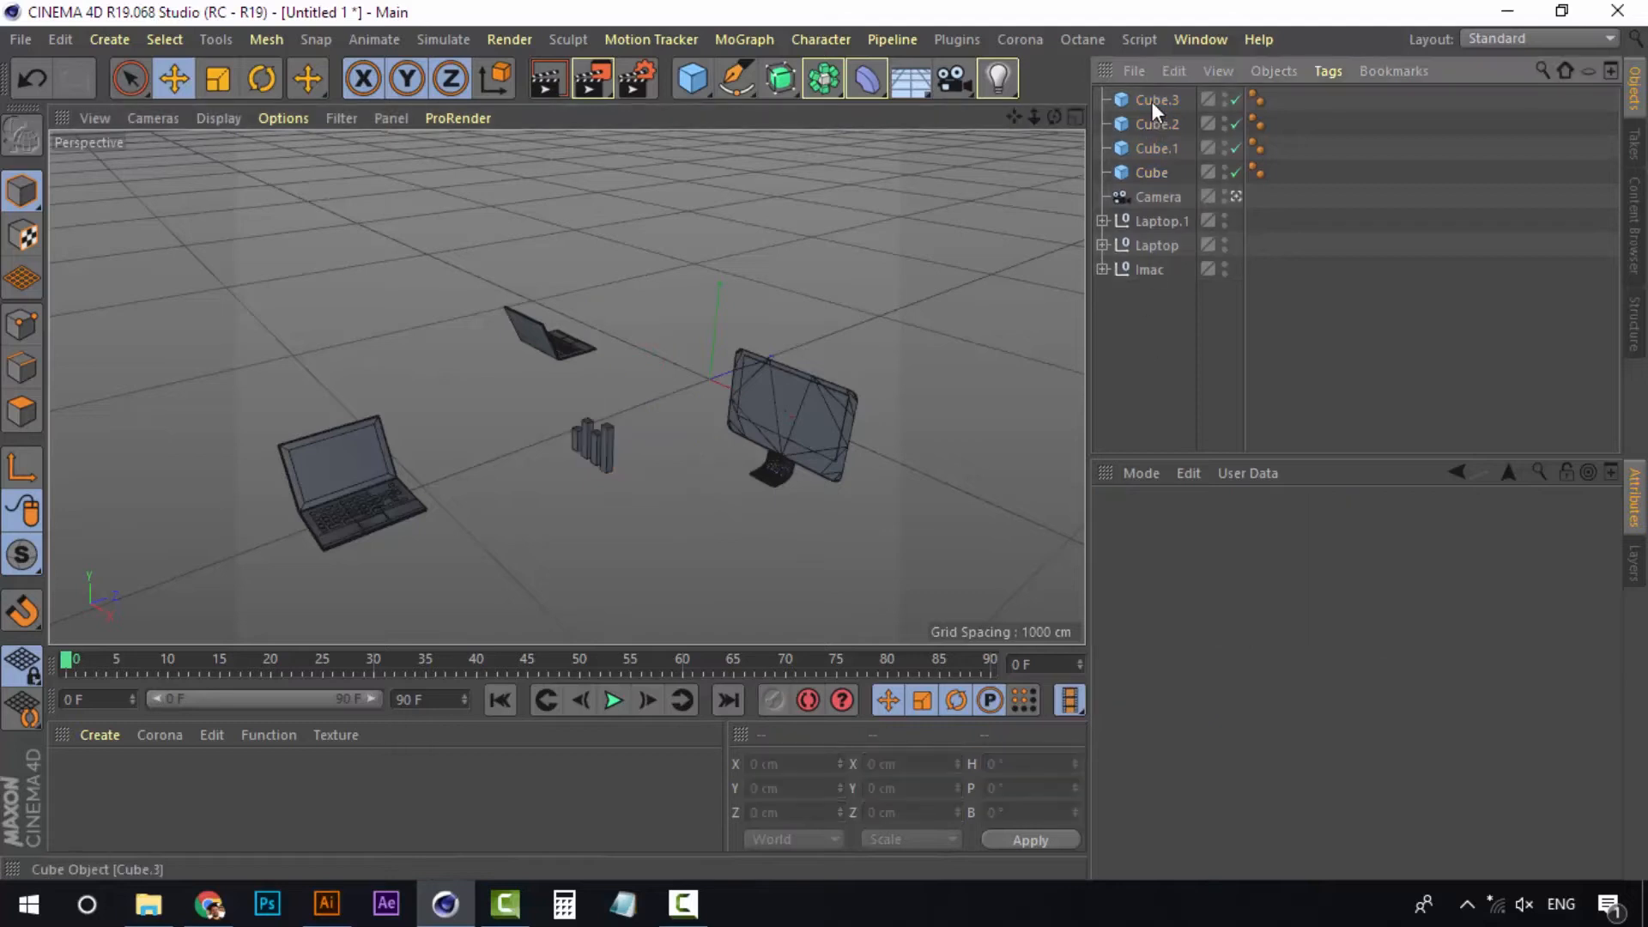
Group the four bar cubes under one null object
click(1152, 102)
shift+click(1159, 171)
right_click(1160, 170)
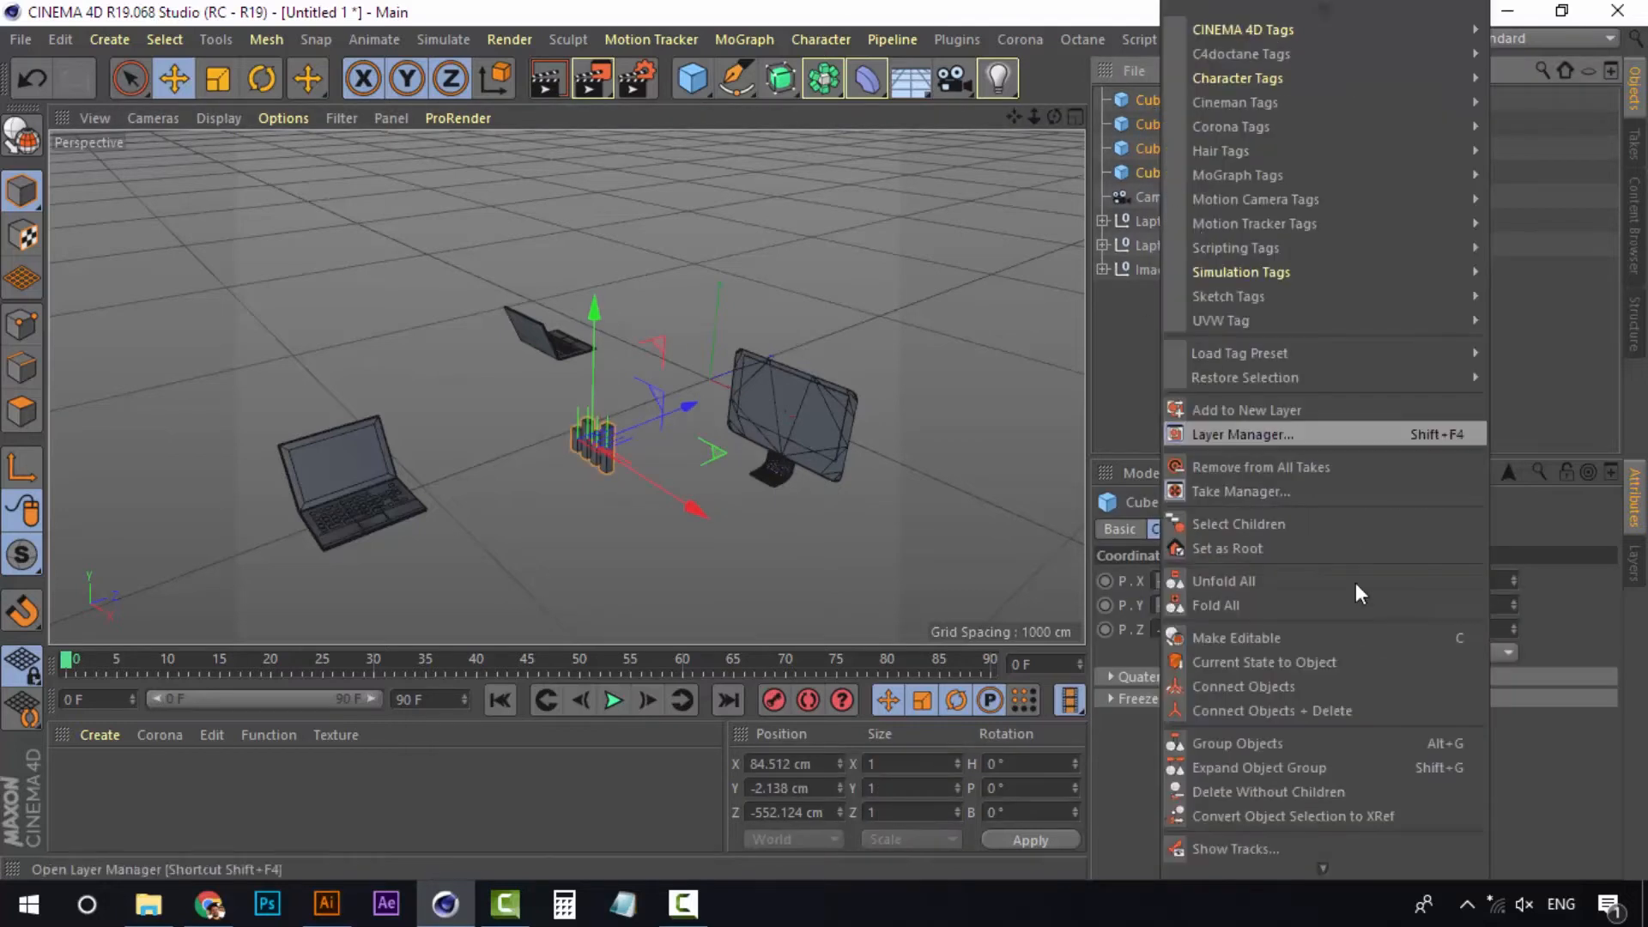
click(1305, 746)
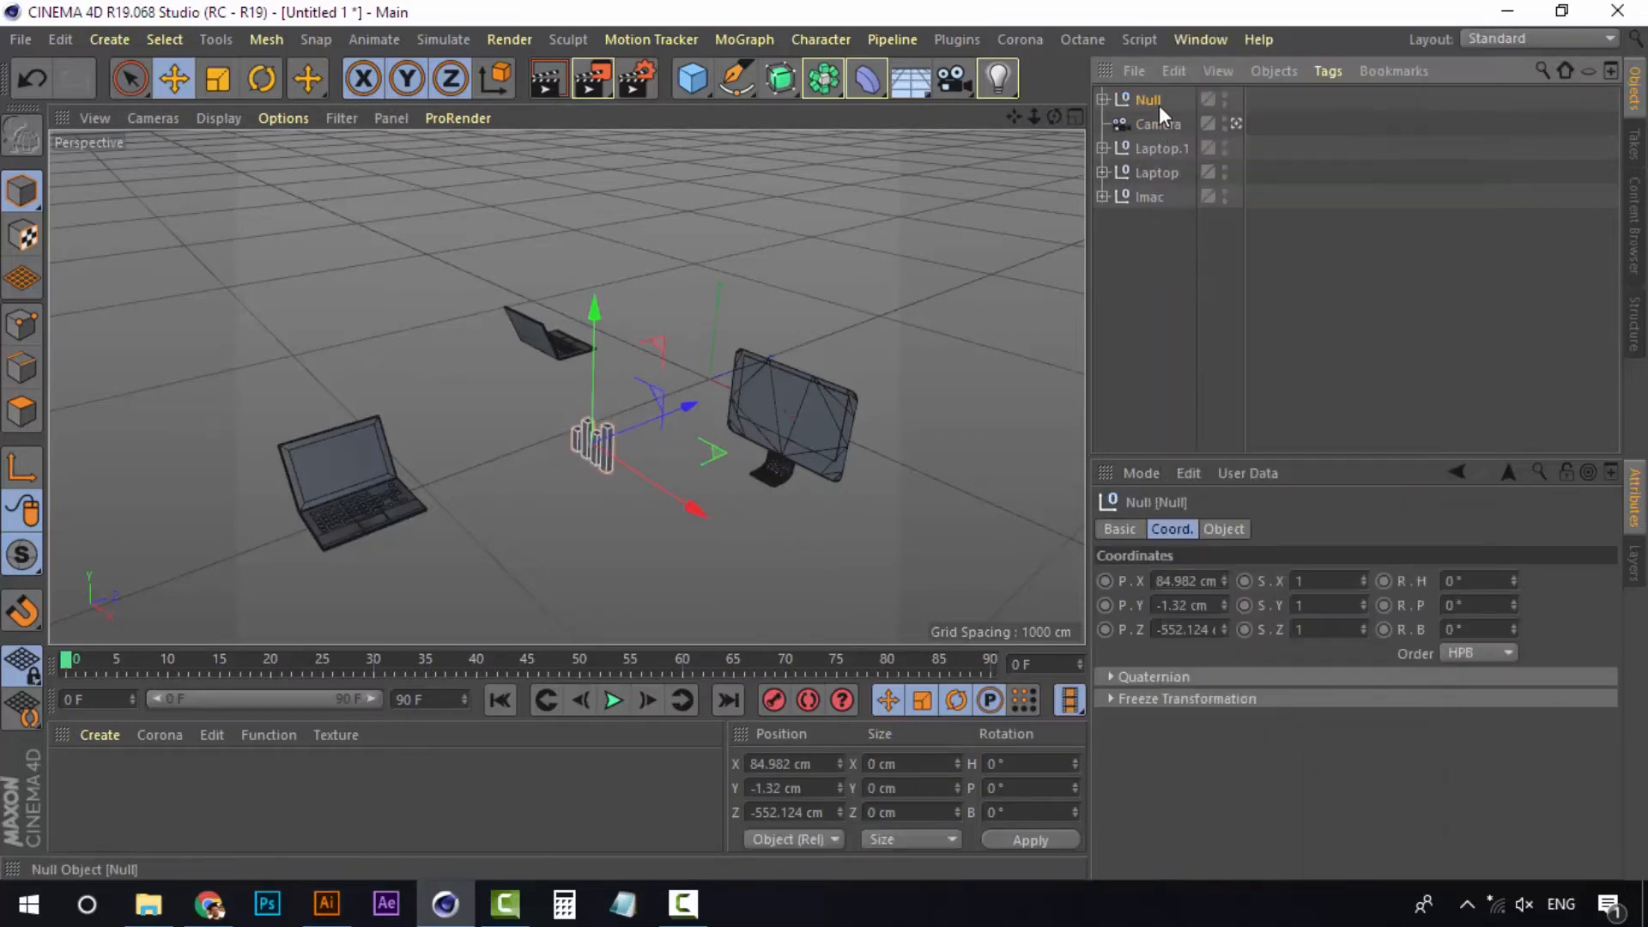
Scale the bar group to 1.5 on the X, Y and Z axes
click(1328, 581)
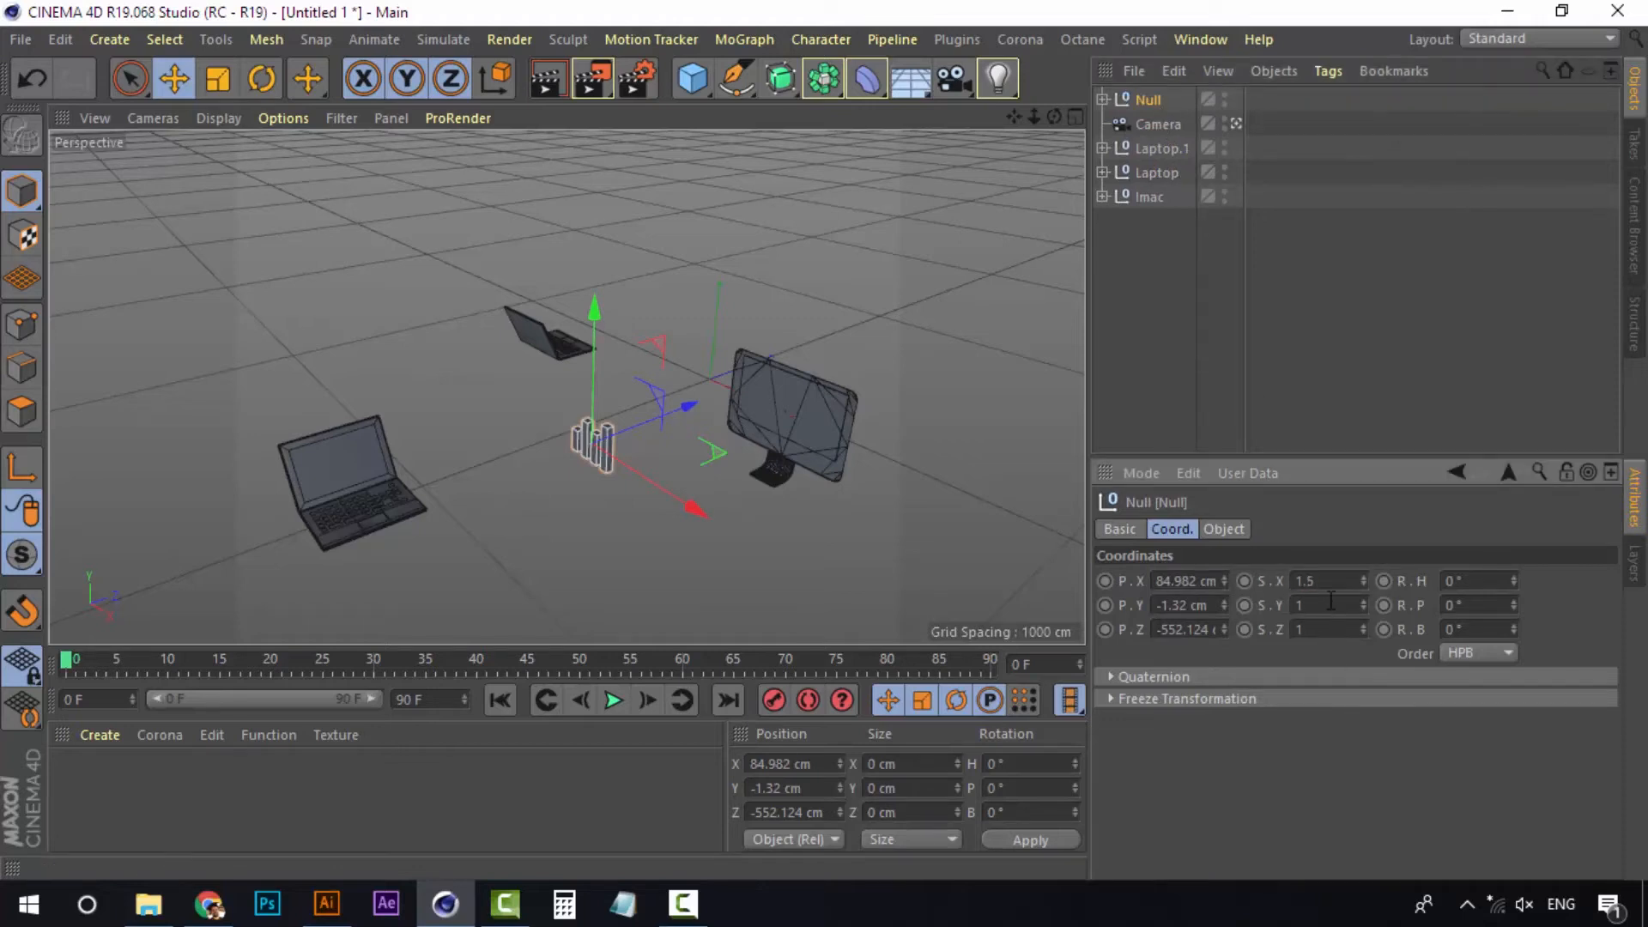
text(1.5)
key(Tab)
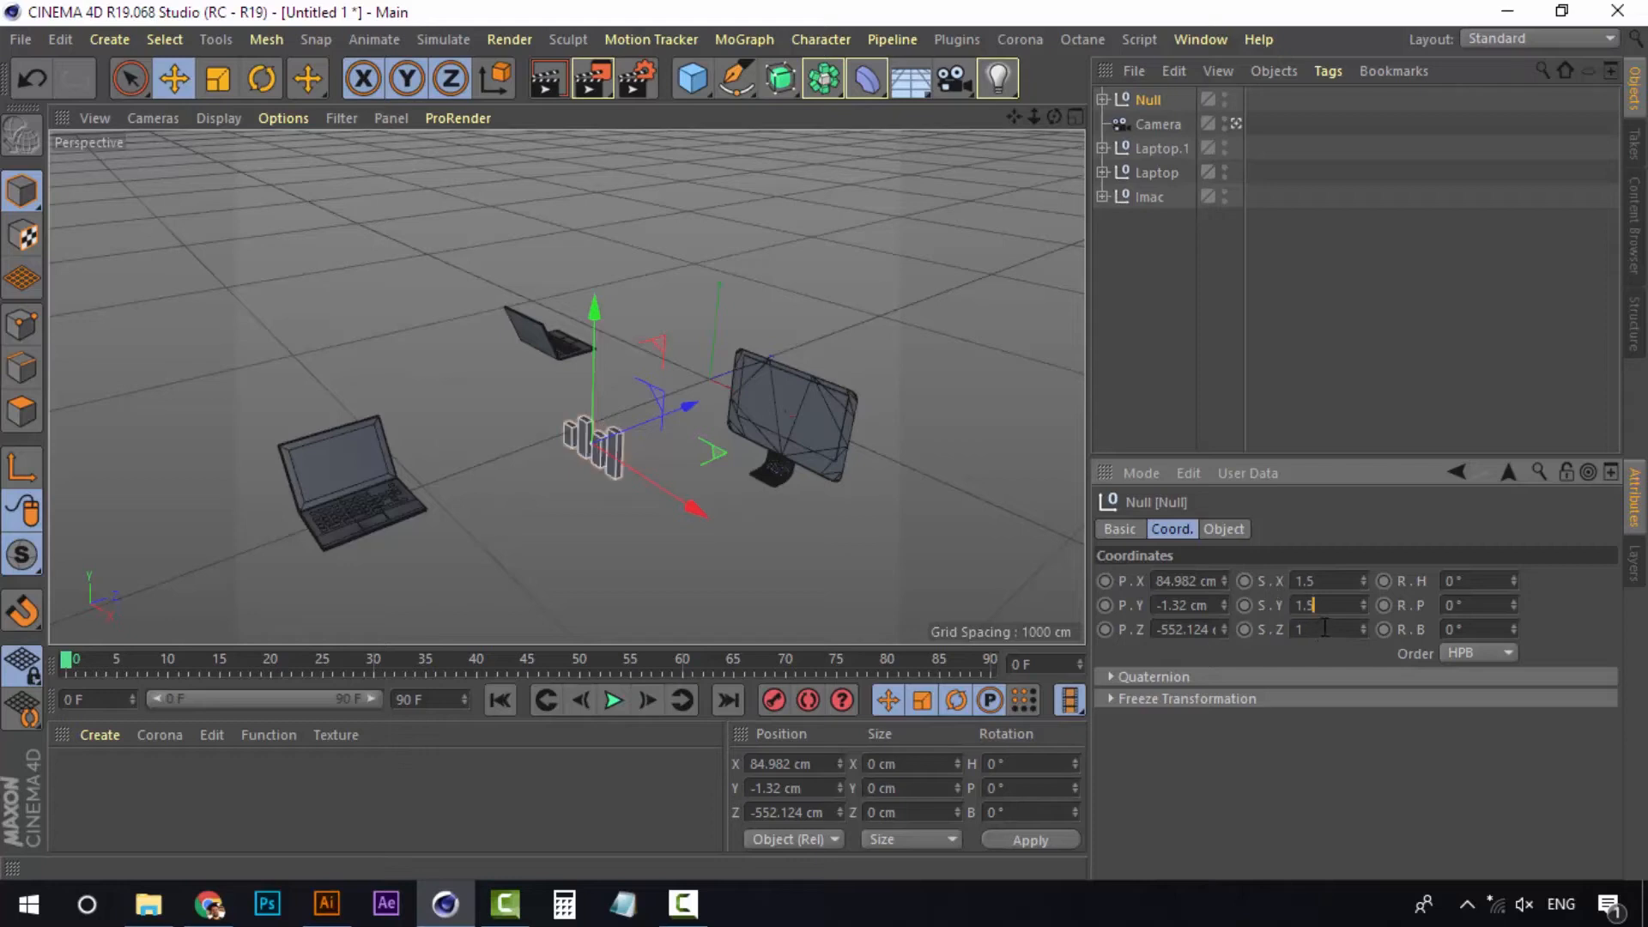
text(1.5)
key(Return)
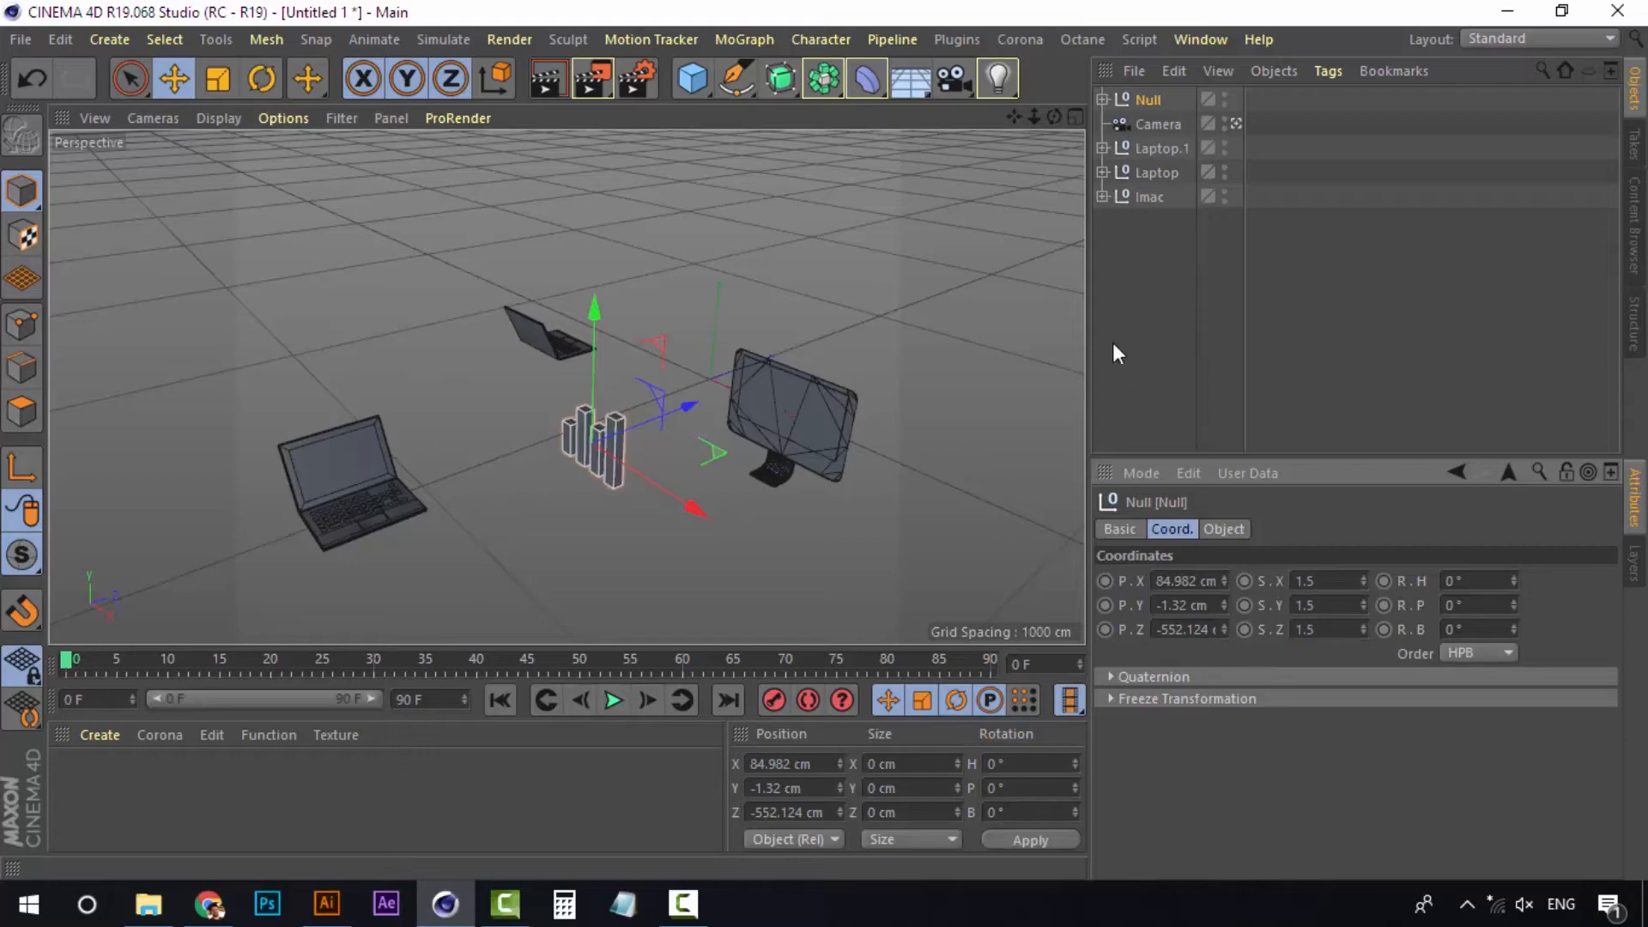
click(1114, 346)
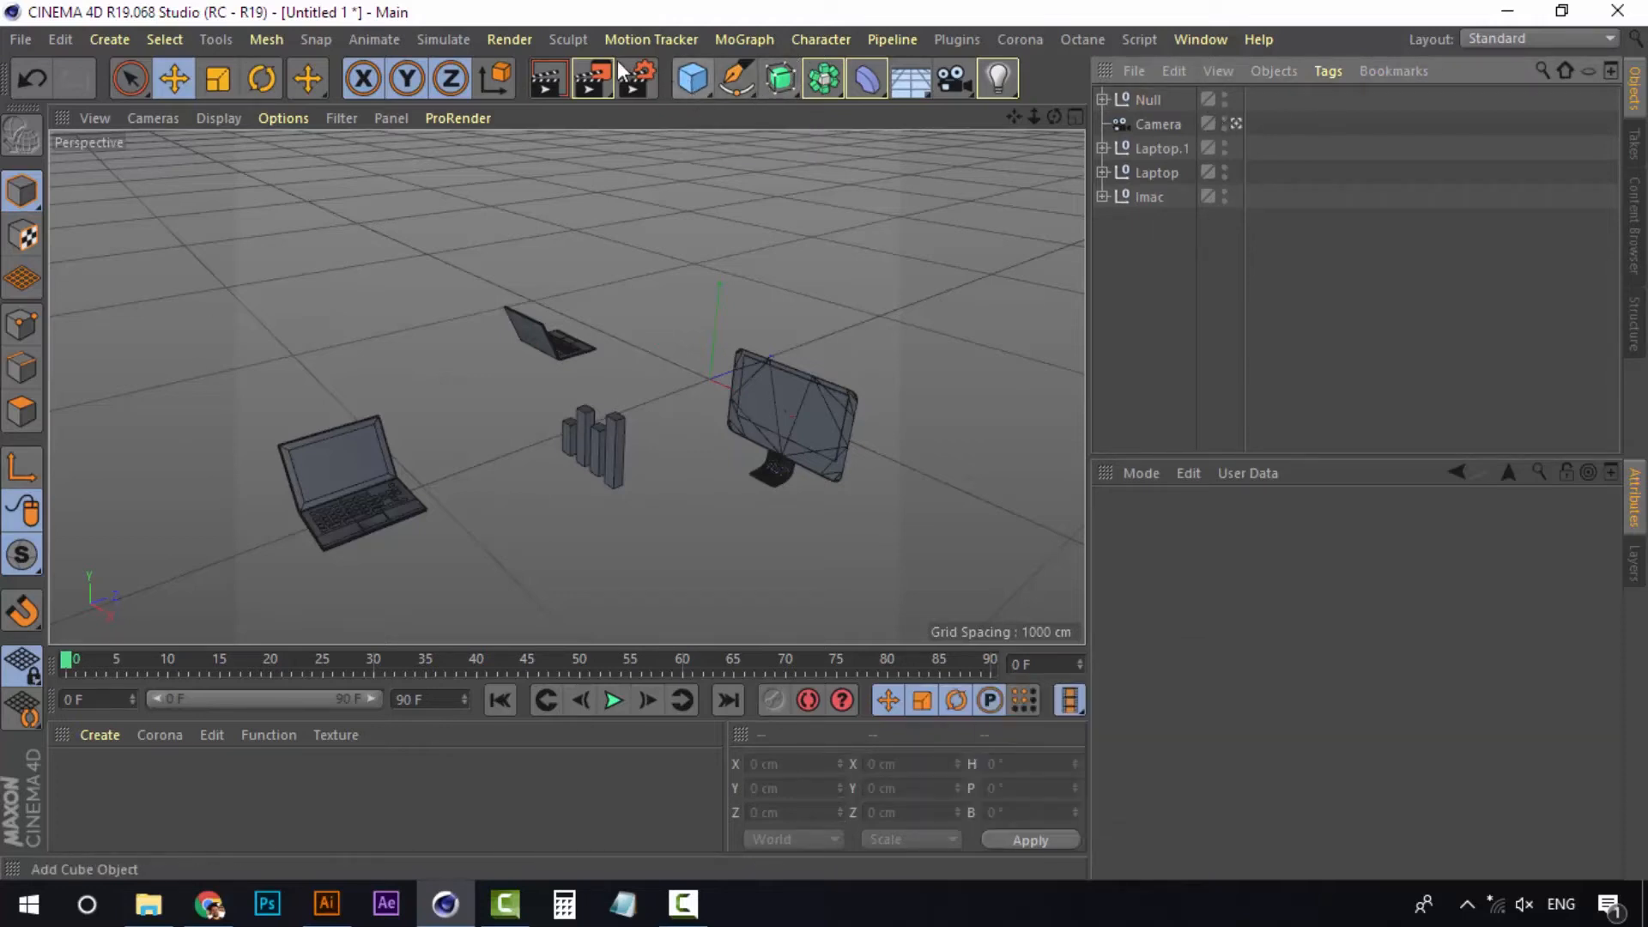
Add a new 200 cm cube and move it behind the bars to about X -74 cm, Z -289 cm
click(695, 86)
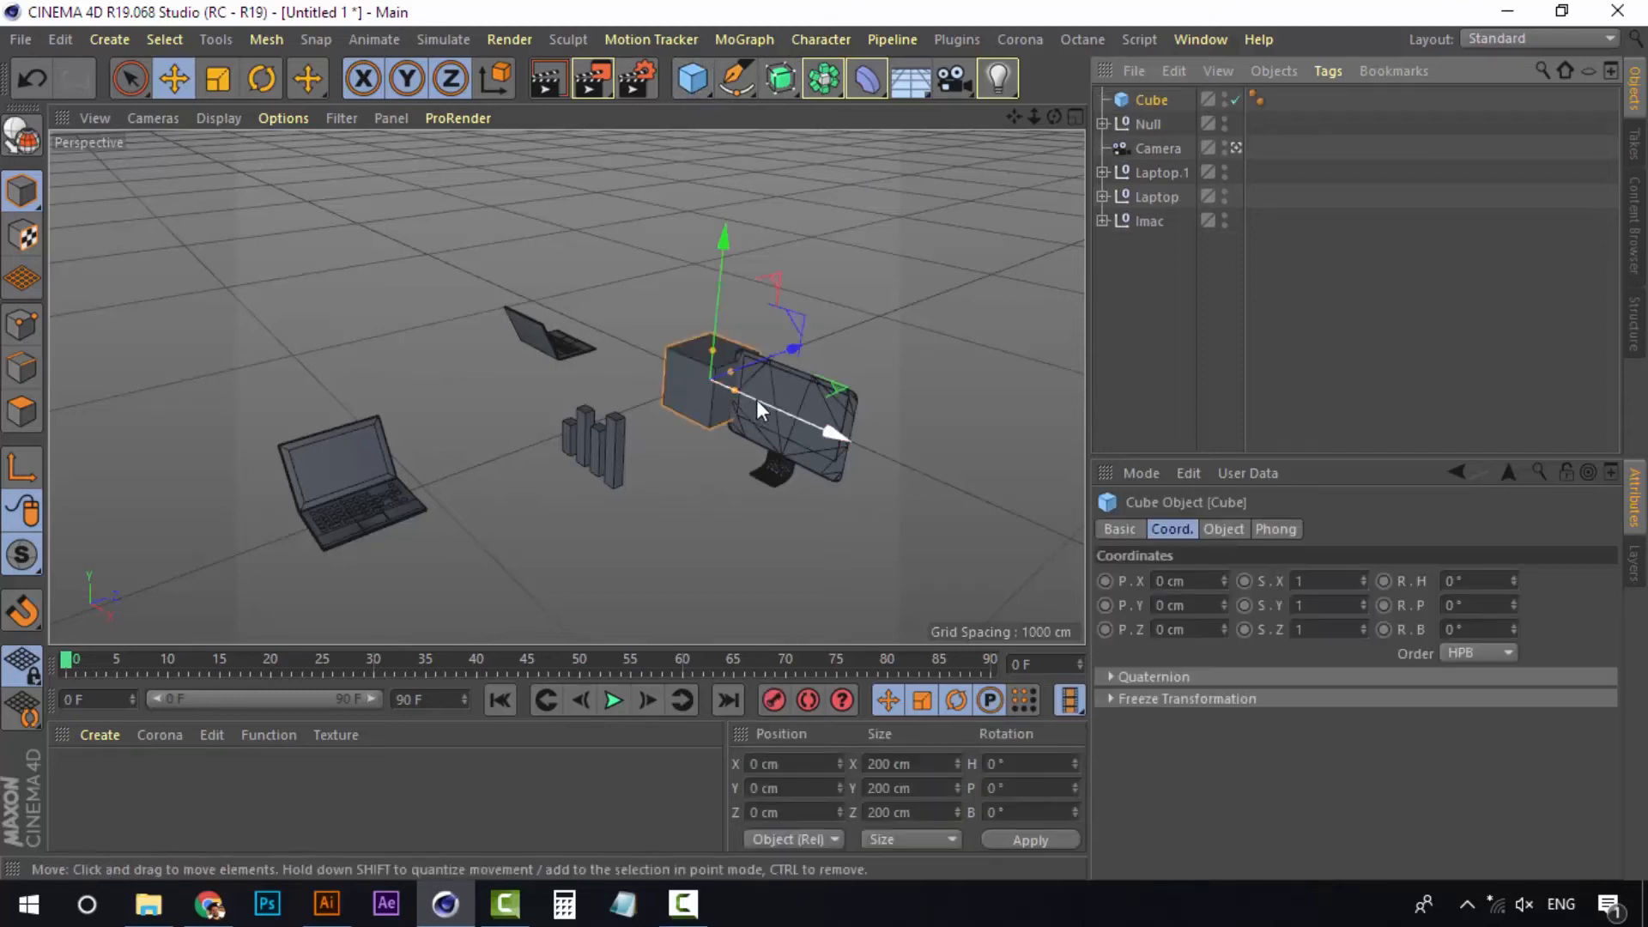
scroll(689, 313, up, 10)
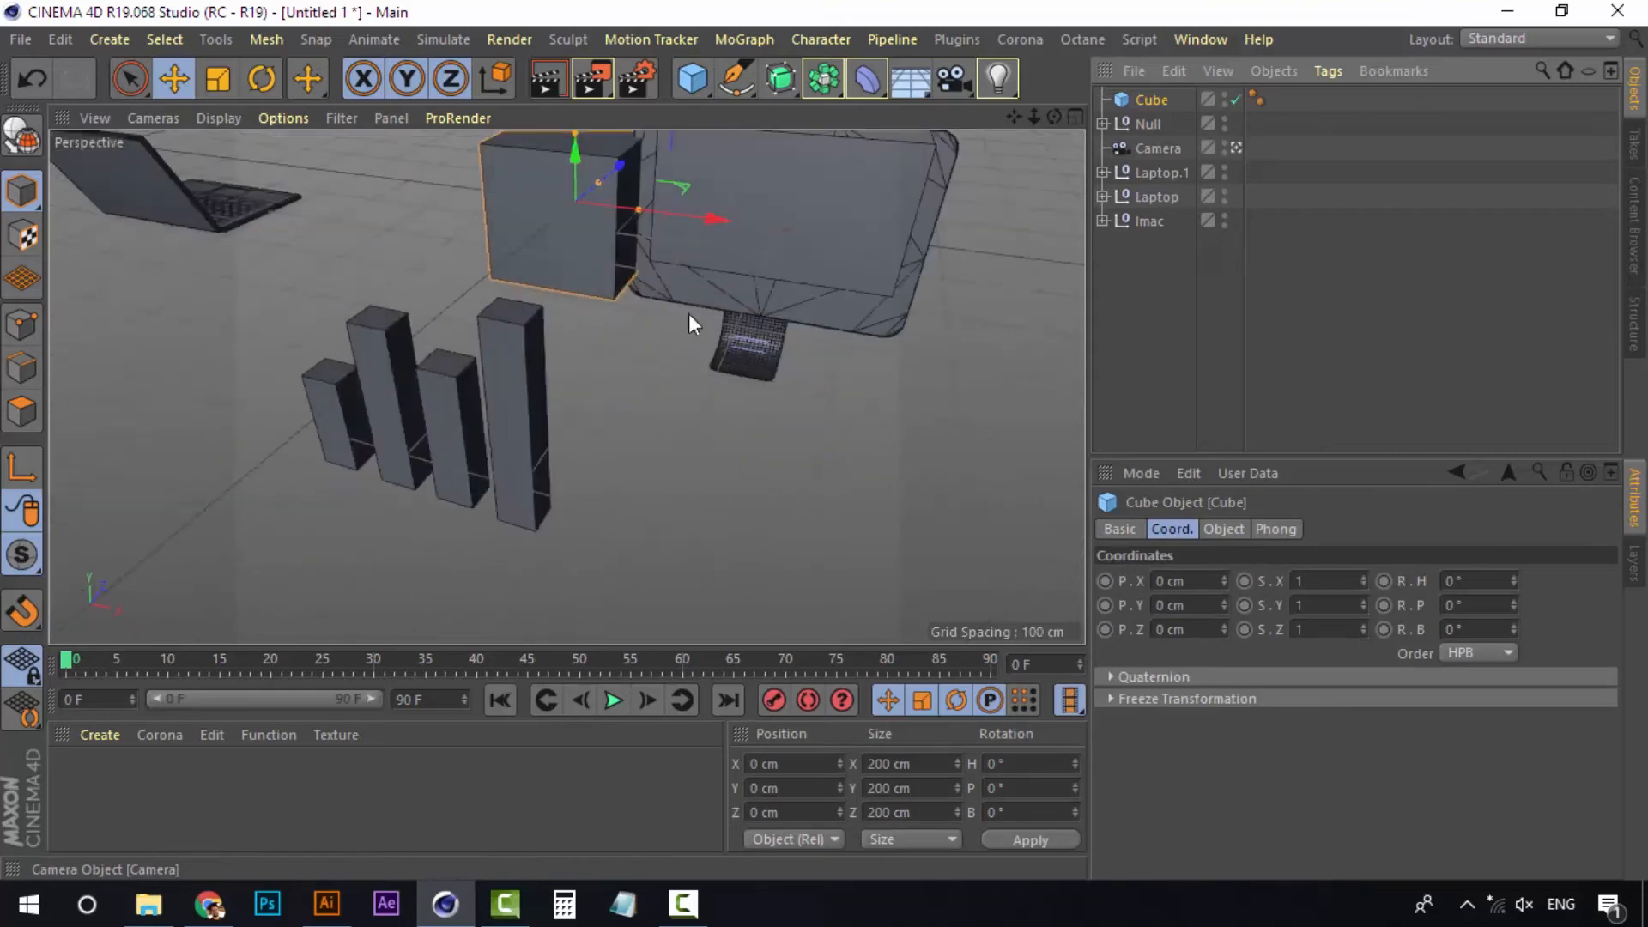
scroll(624, 297, down, 5)
alt+drag(623, 297, 776, 239)
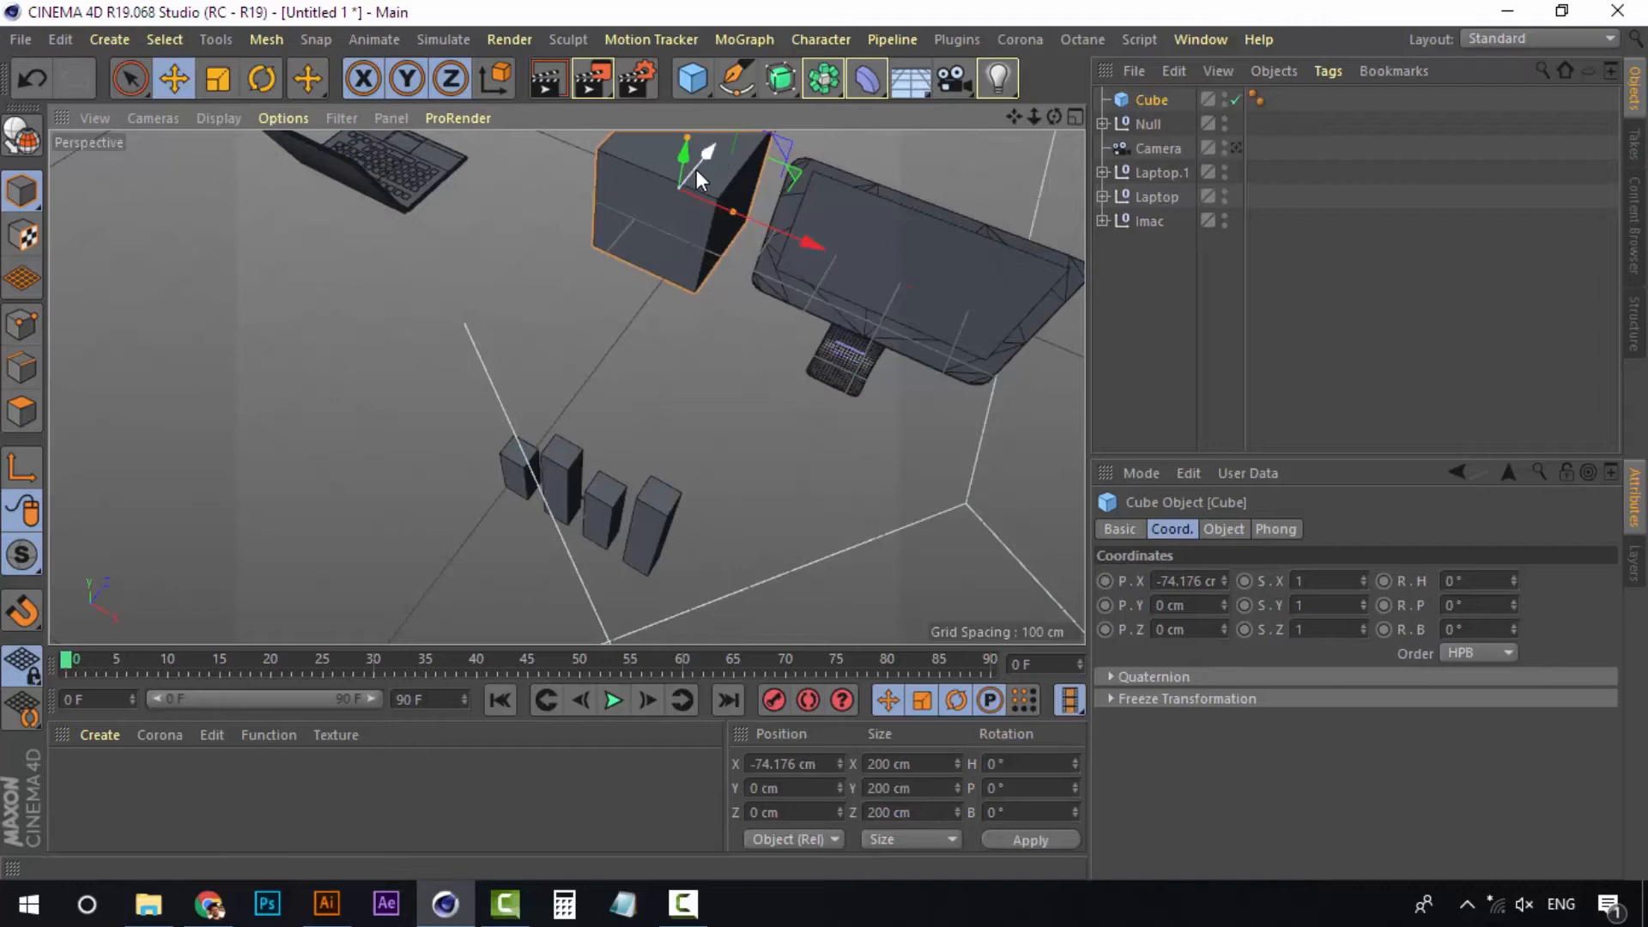
drag(697, 169, 584, 327)
scroll(584, 326, up, 3)
scroll(589, 326, up, 3)
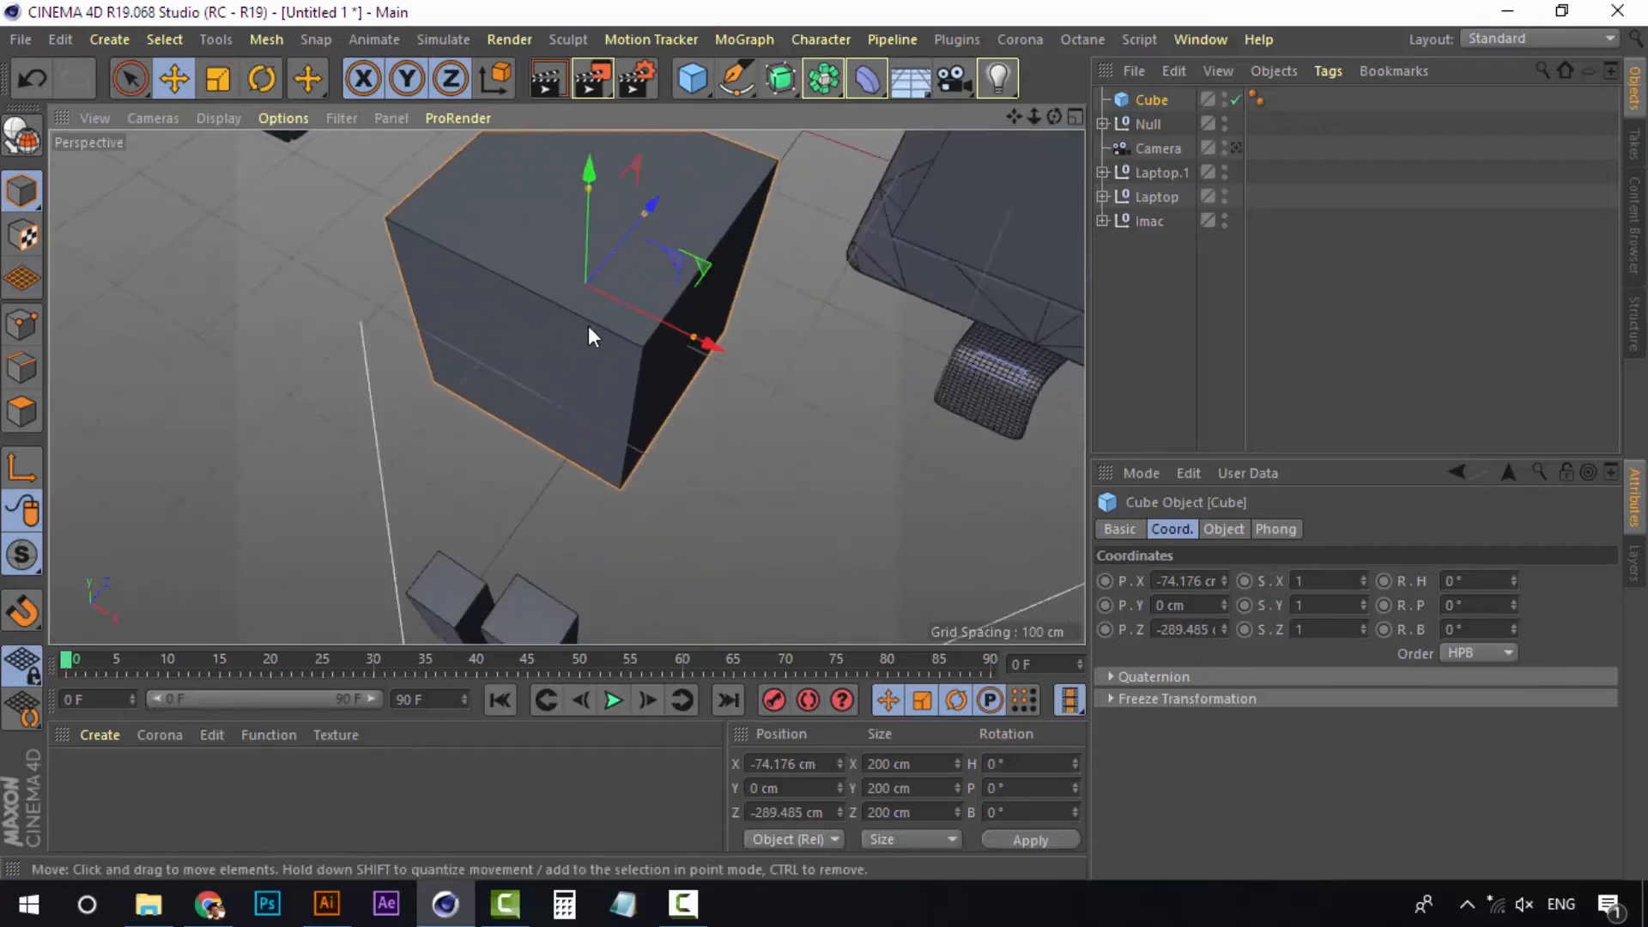
Flatten the cube to about 43 cm high and stack two copies above it with small gaps, the uppermost at about Y 82 cm
mouse_move(567, 386)
alt+mouse_down()
mouse_move(538, 413)
mouse_move(570, 346)
mouse_move(575, 245)
mouse_move(544, 332)
mouse_move(556, 405)
alt+mouse_up()
scroll(539, 415, up, 2)
drag(549, 304, 560, 184)
click(1161, 105)
key(ctrl+c)
key(ctrl+v)
key(ctrl+c)
key(ctrl+v)
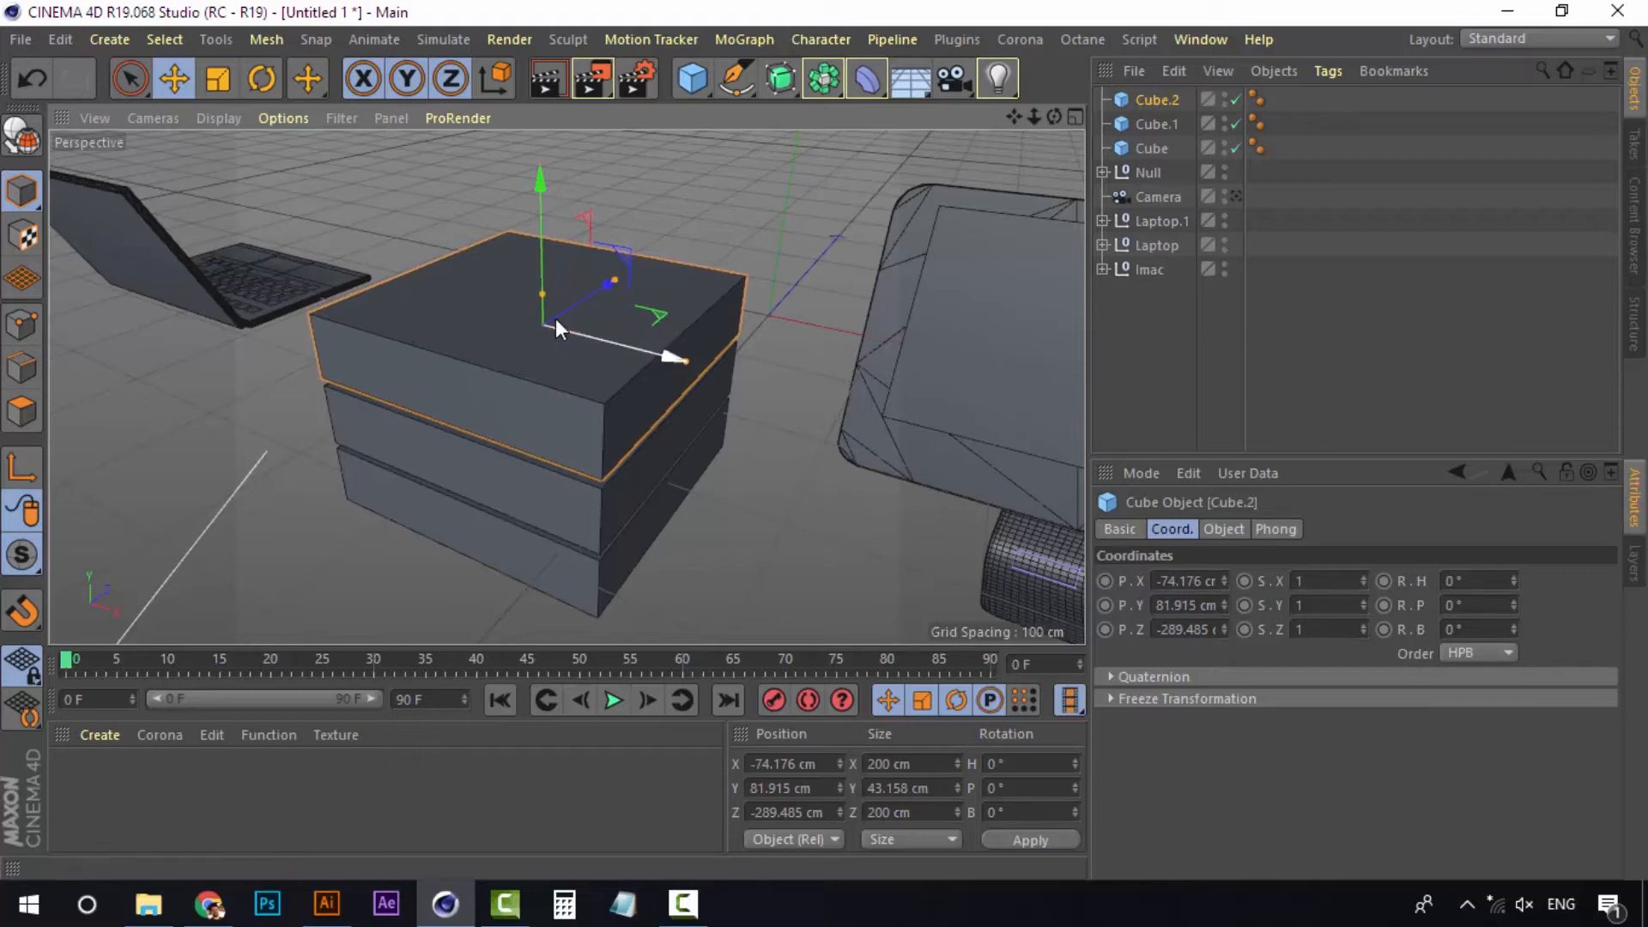
Convert the three stacked slabs to editable polygon objects in polygon mode
click(21, 412)
shift+click(1156, 151)
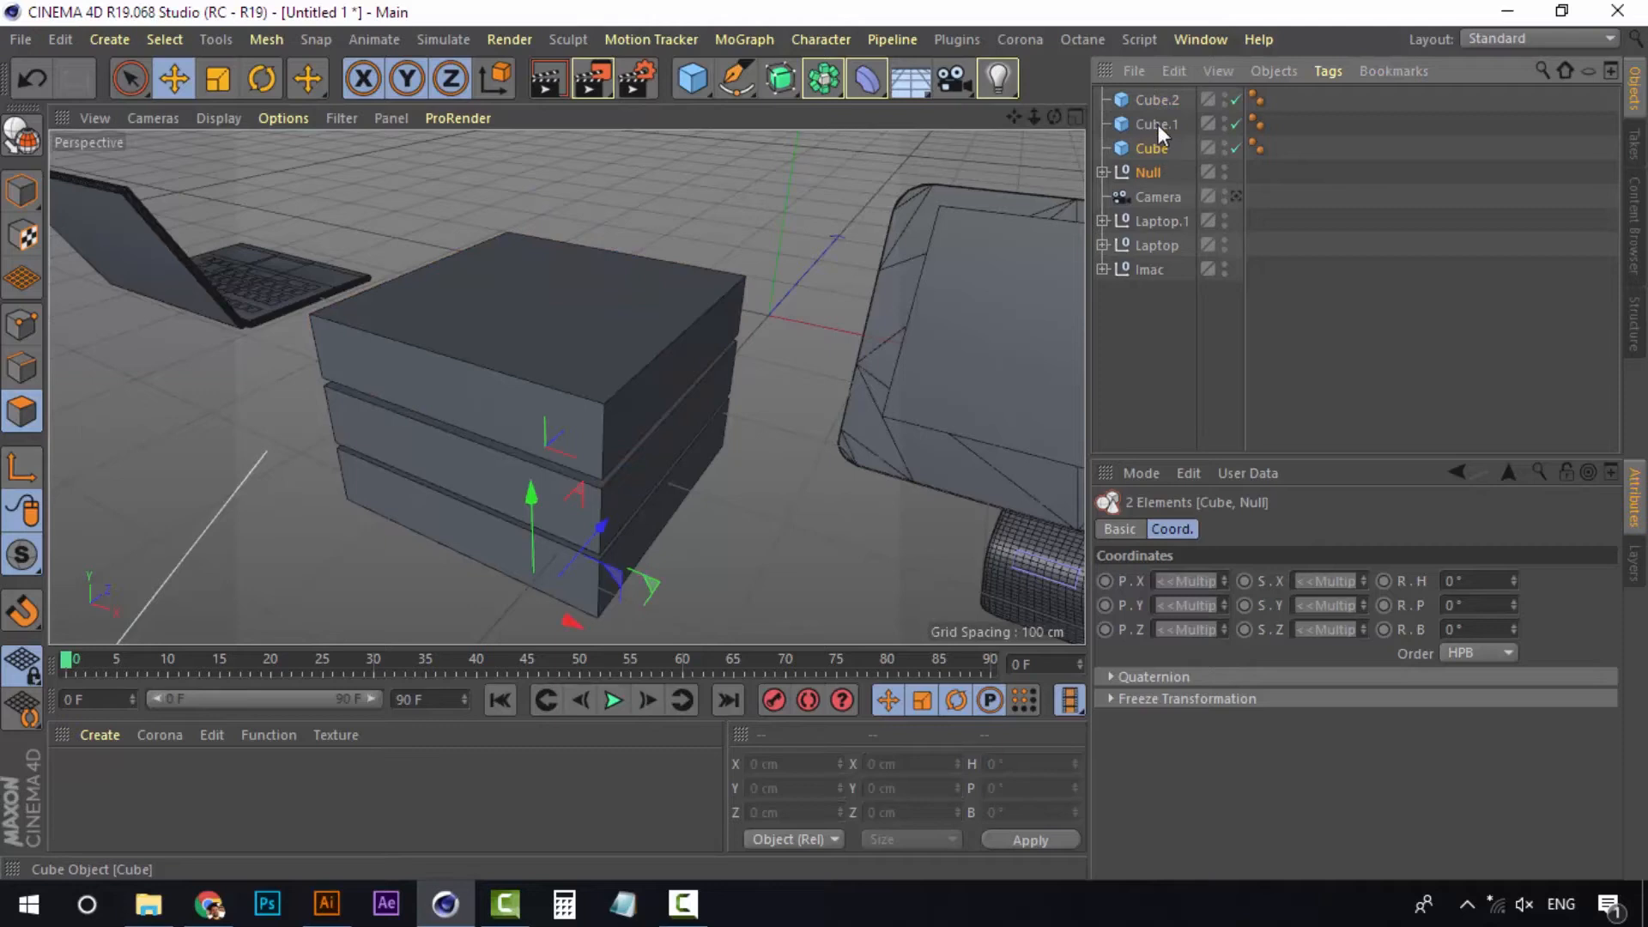
click(1161, 101)
shift+click(1159, 142)
key(c)
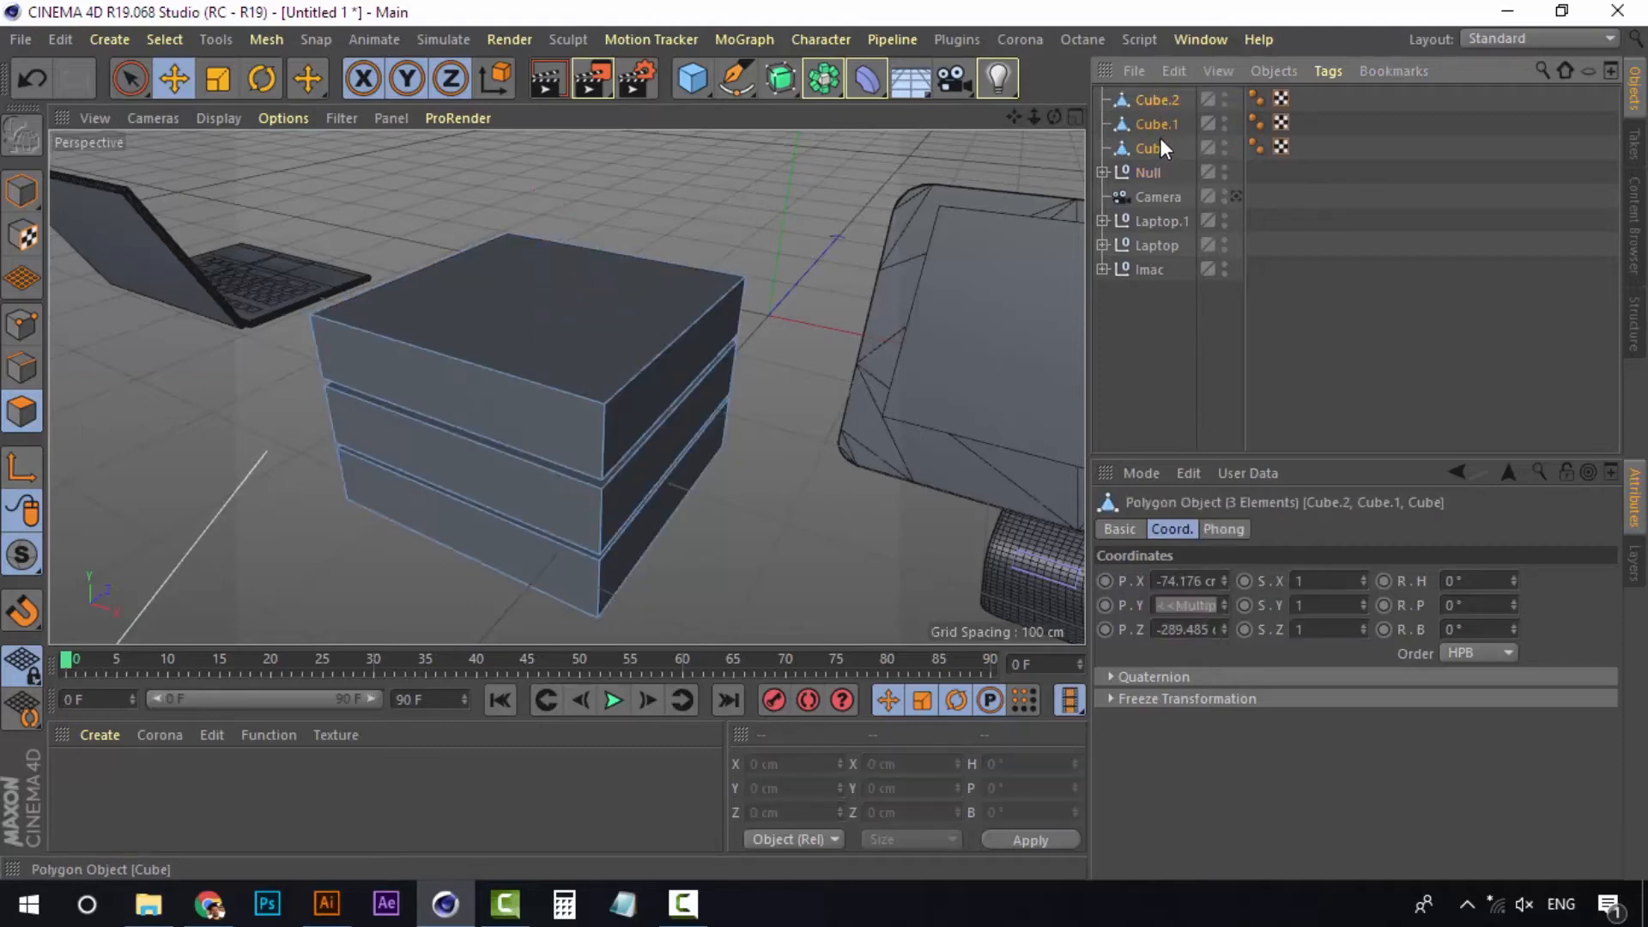
Switch to the Model layout and inset the top face of the uppermost box (Cube.2) by about 20.3 cm with Extrude Inner
click(1168, 323)
click(1162, 101)
click(518, 355)
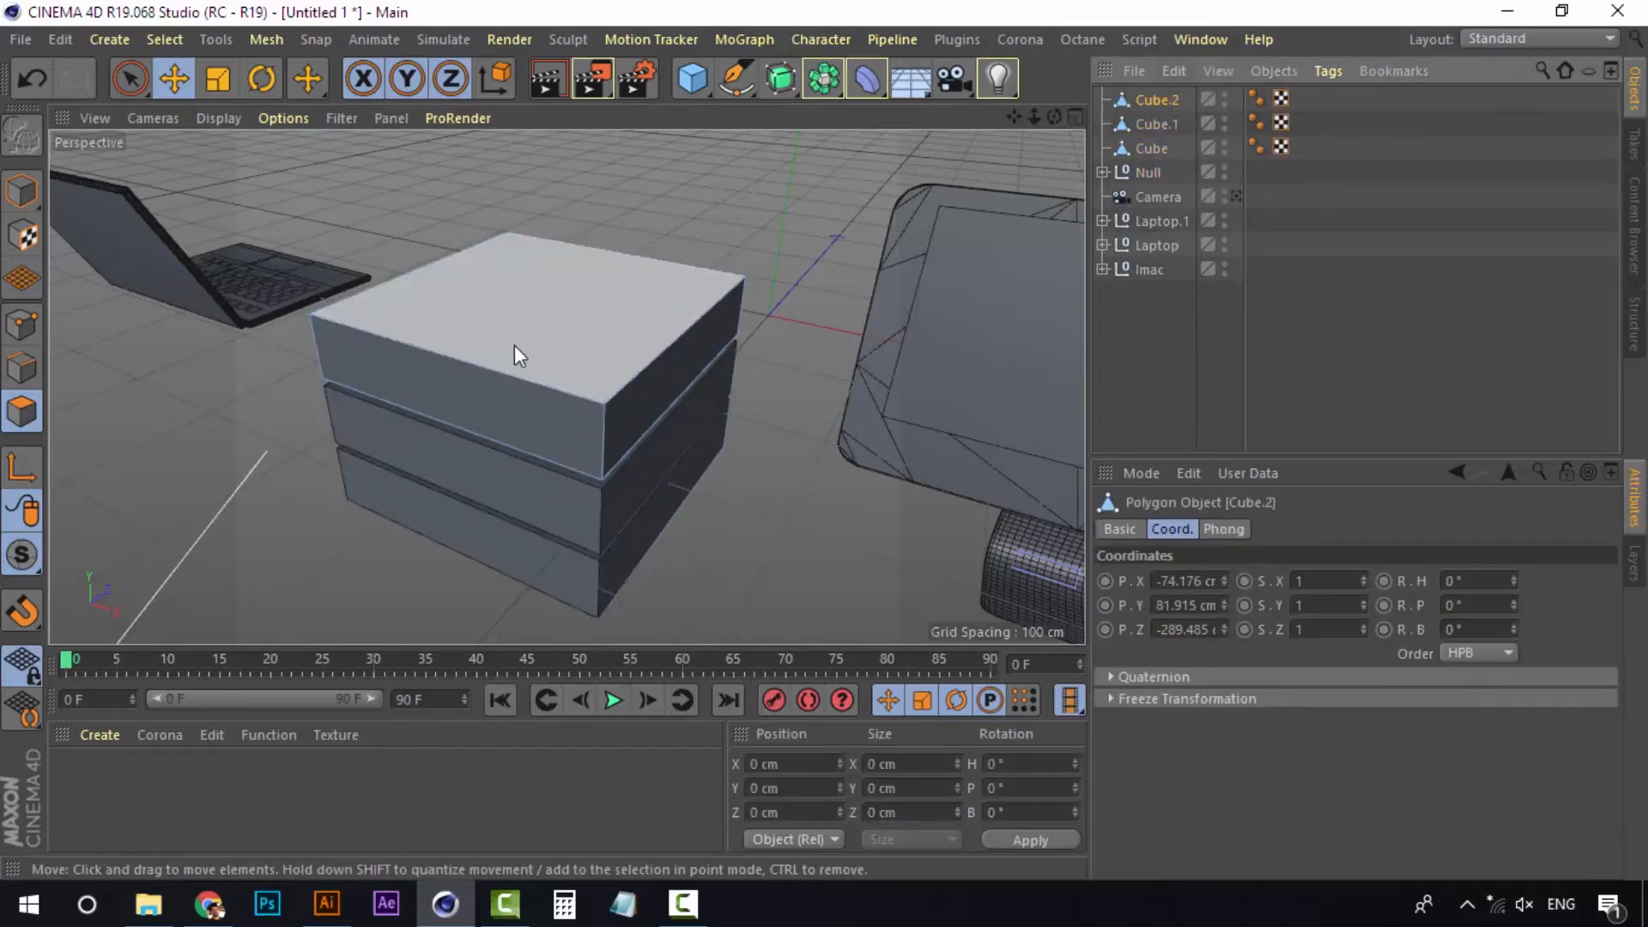
click(1588, 40)
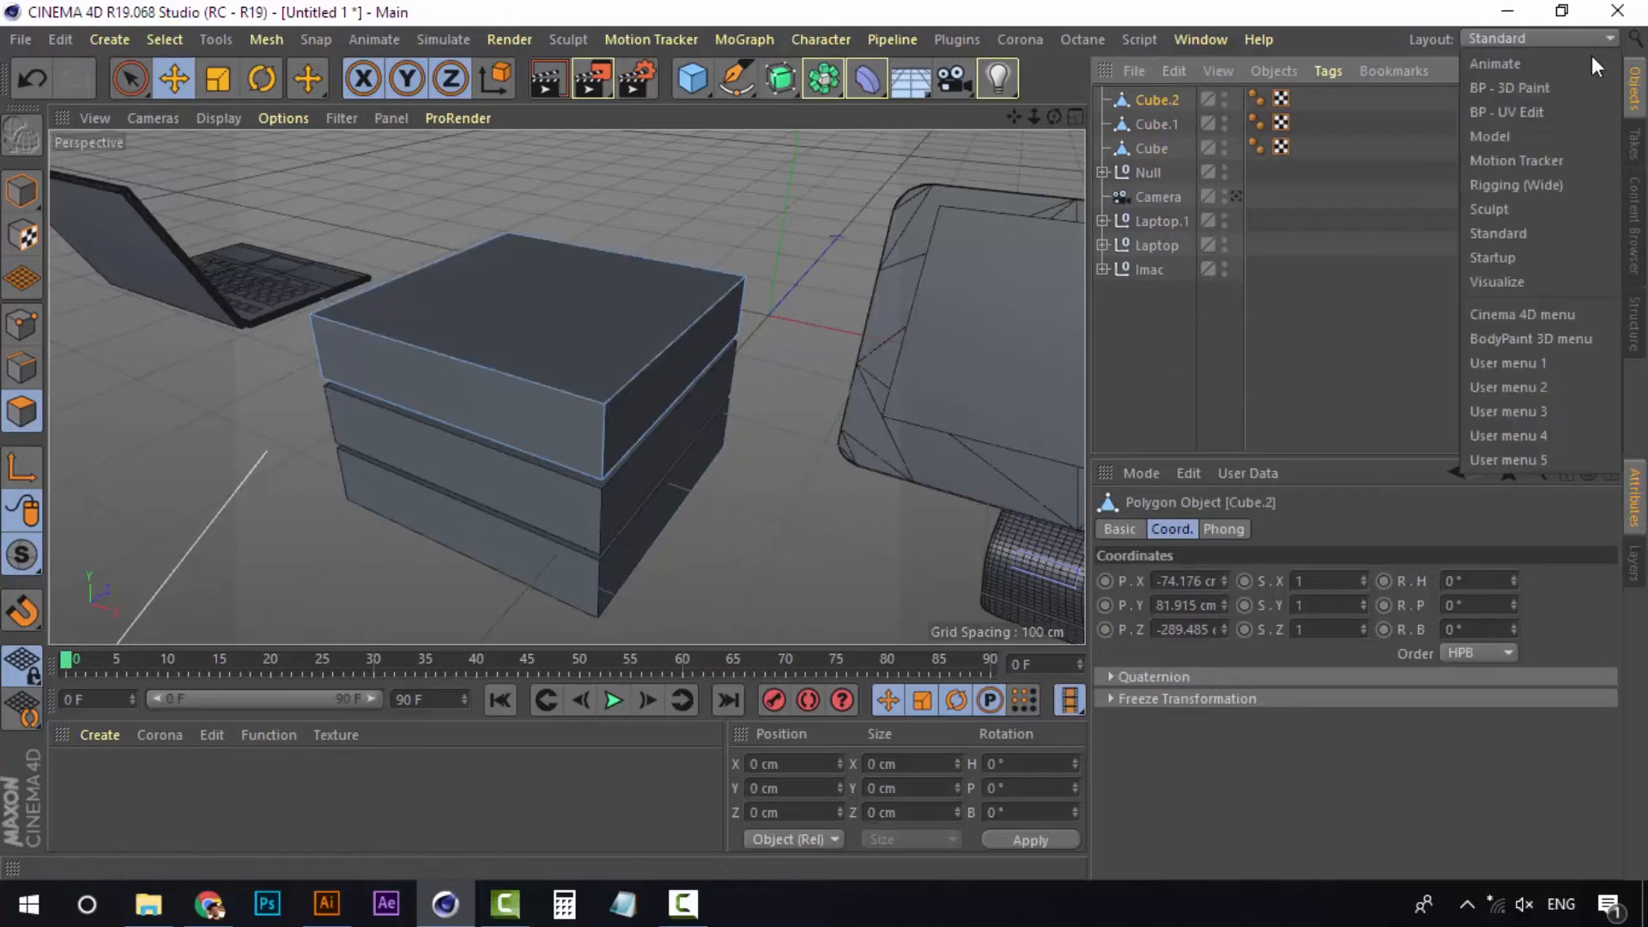
click(1513, 138)
click(393, 839)
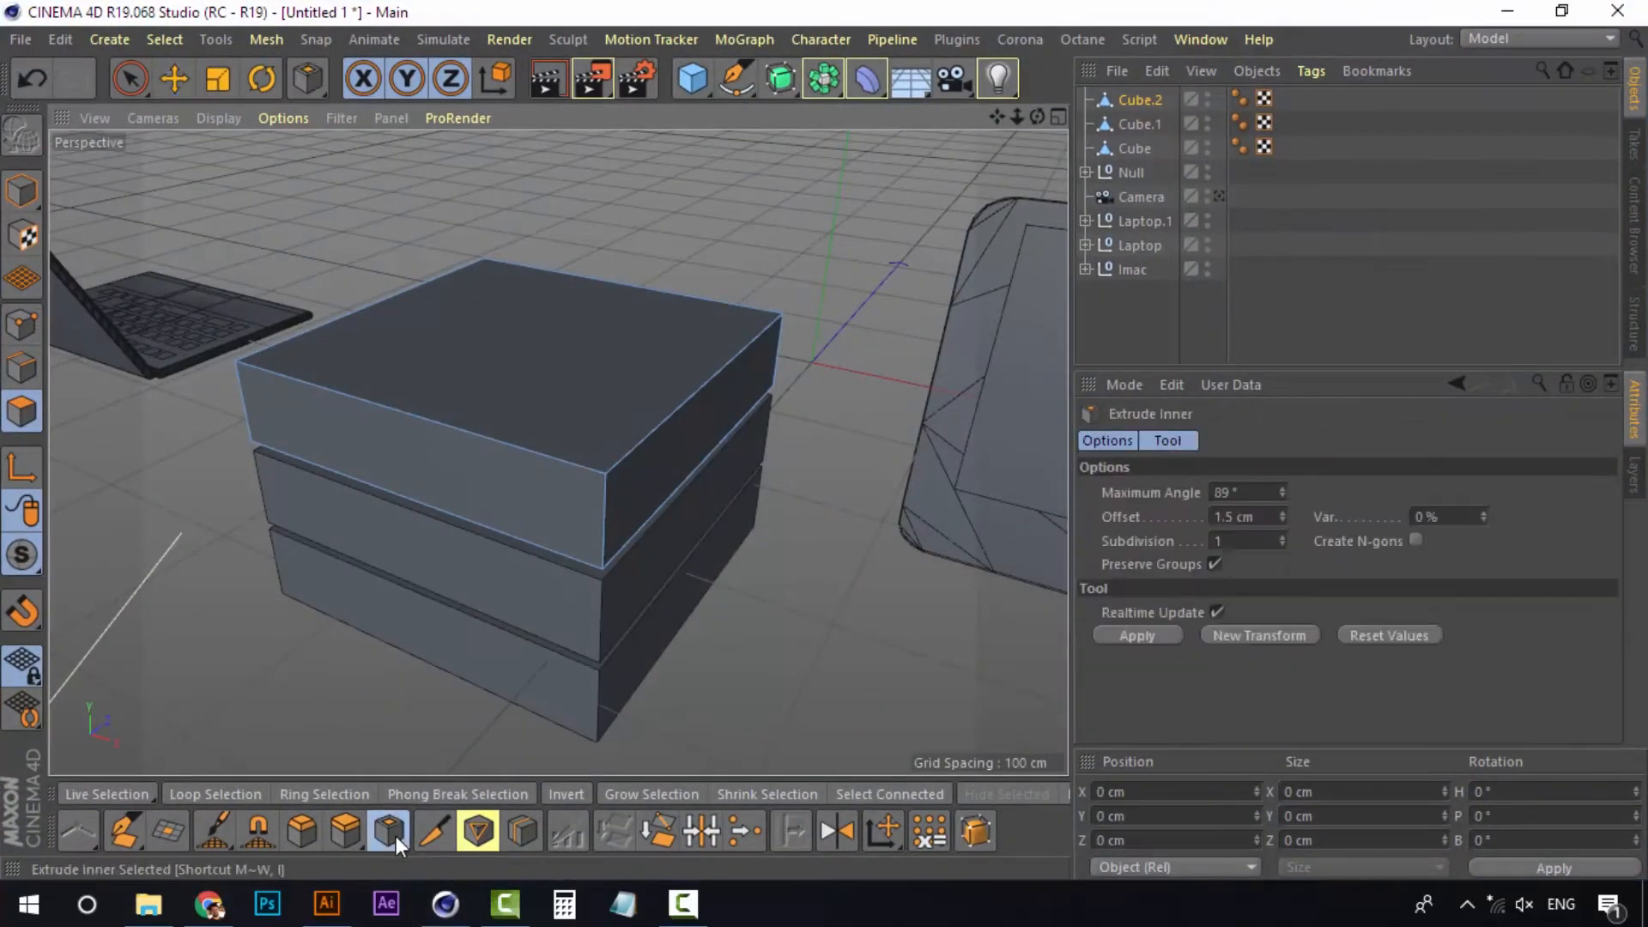
drag(673, 357, 800, 361)
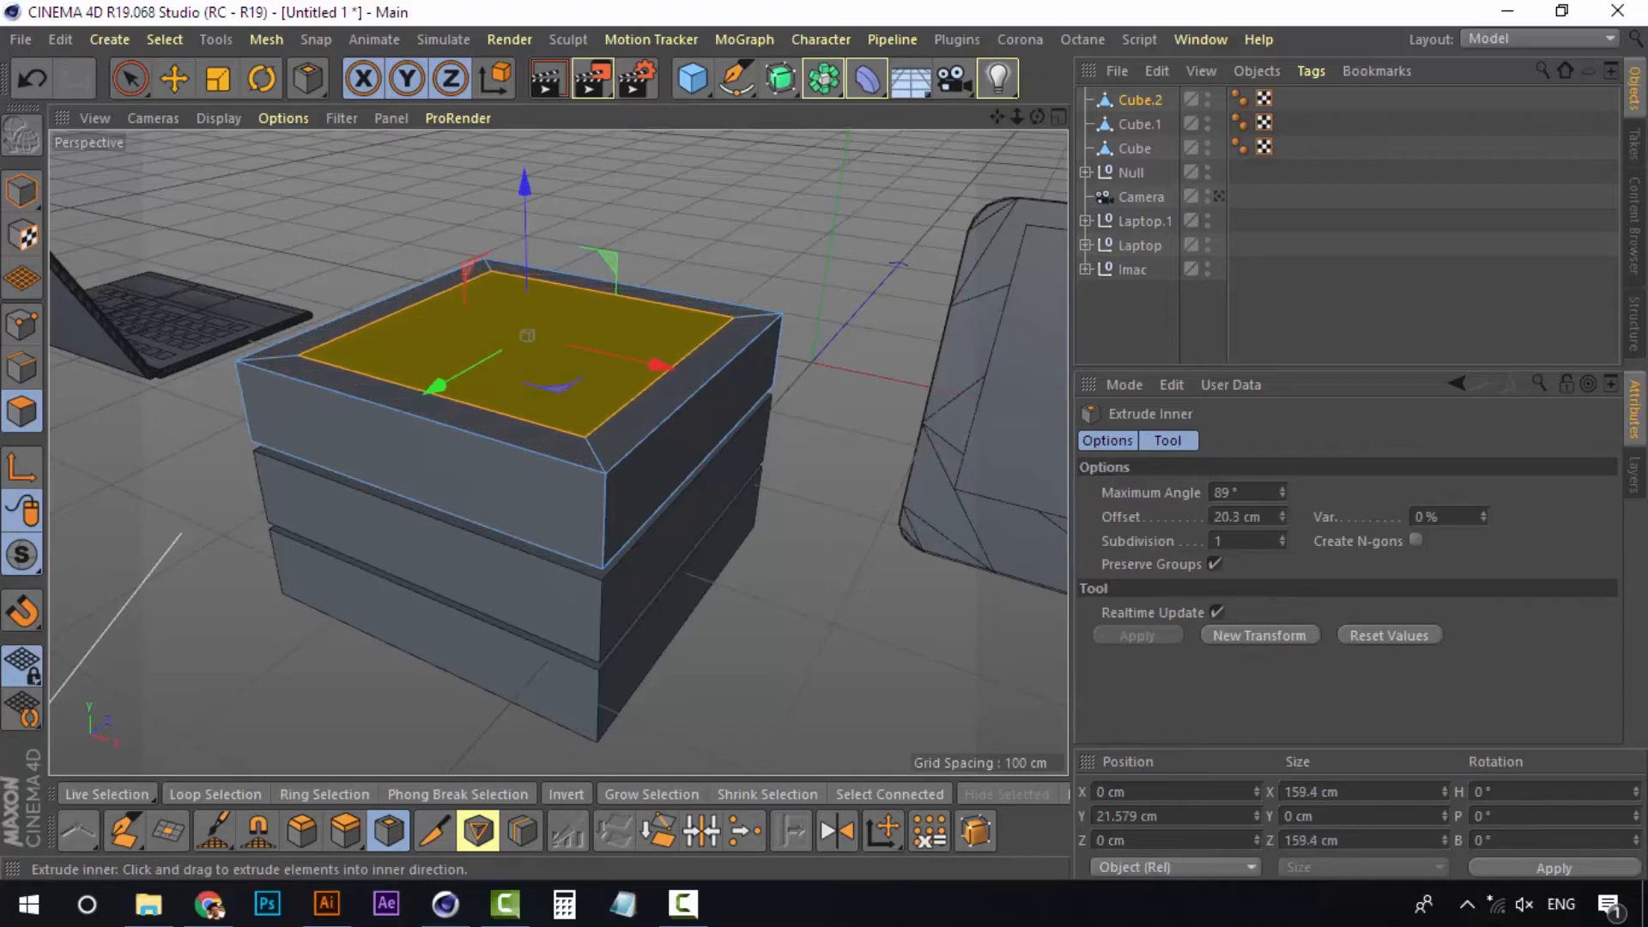
click(237, 332)
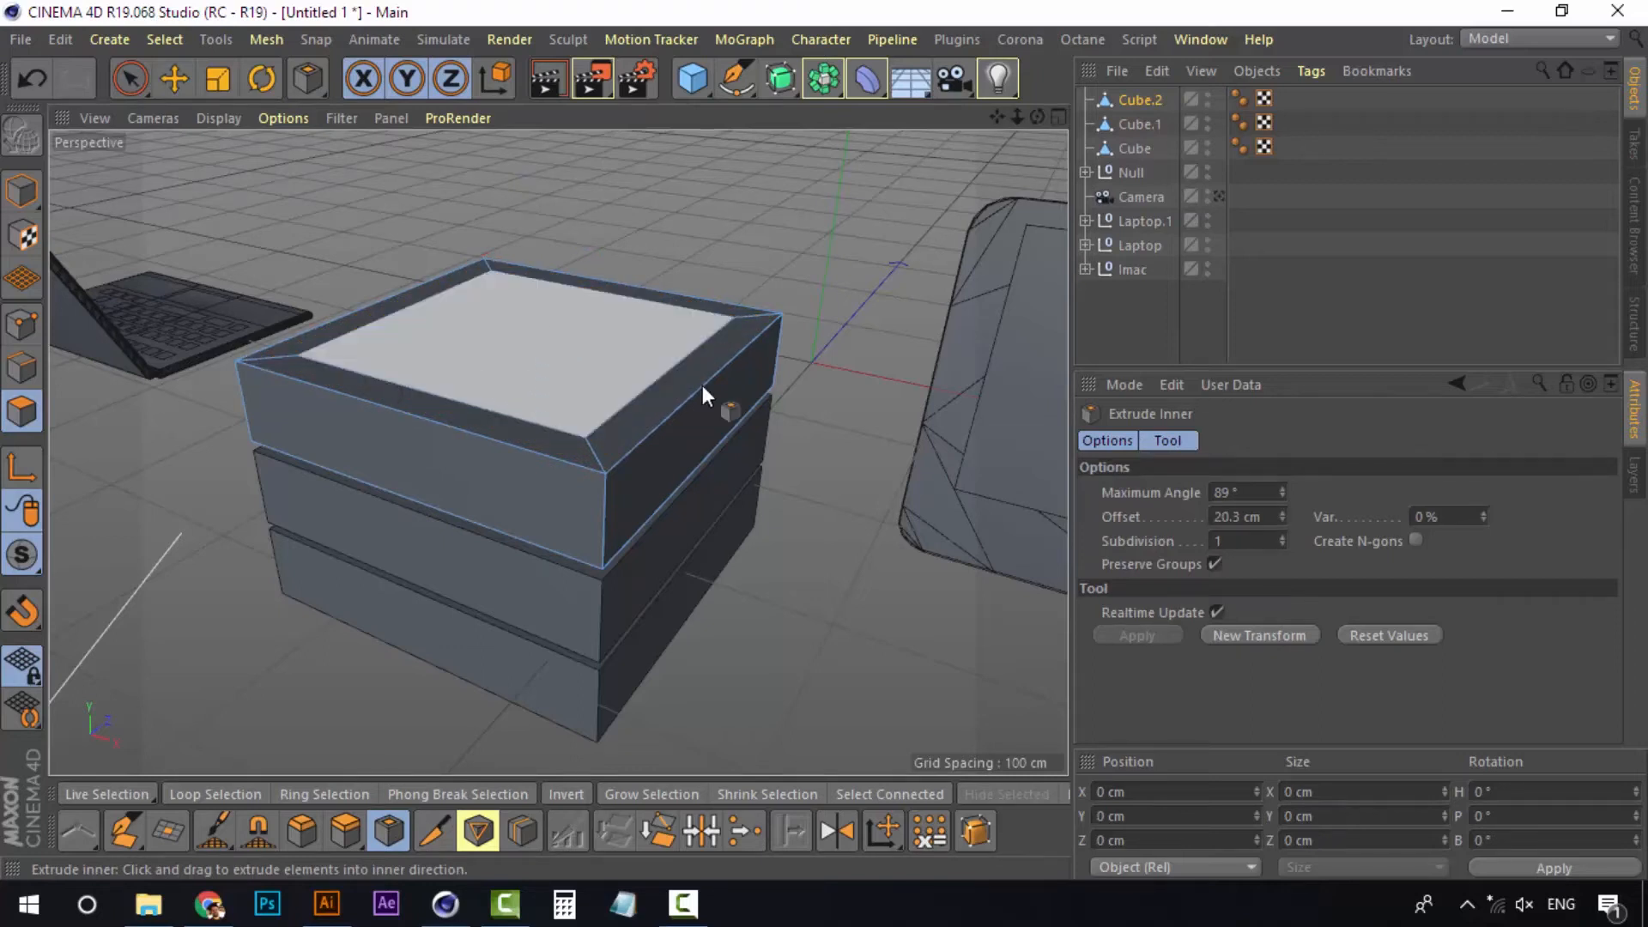
Store the inset top polygon of Cube.2 as a polygon selection named "top" and return to the scene camera view
click(526, 378)
click(164, 39)
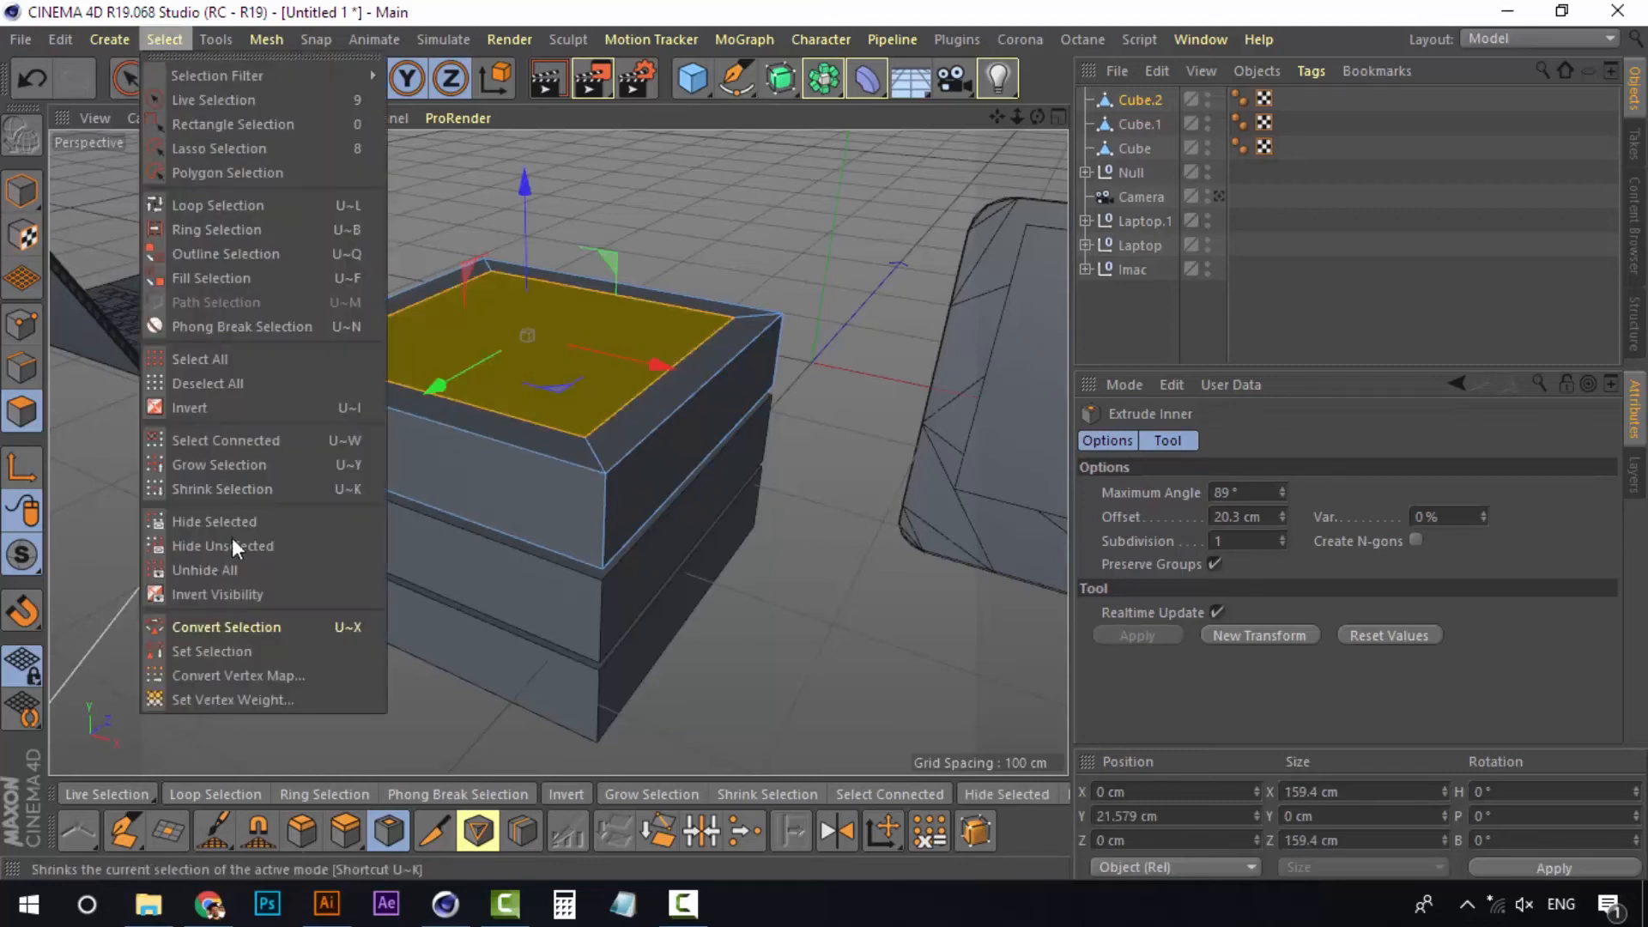
click(211, 652)
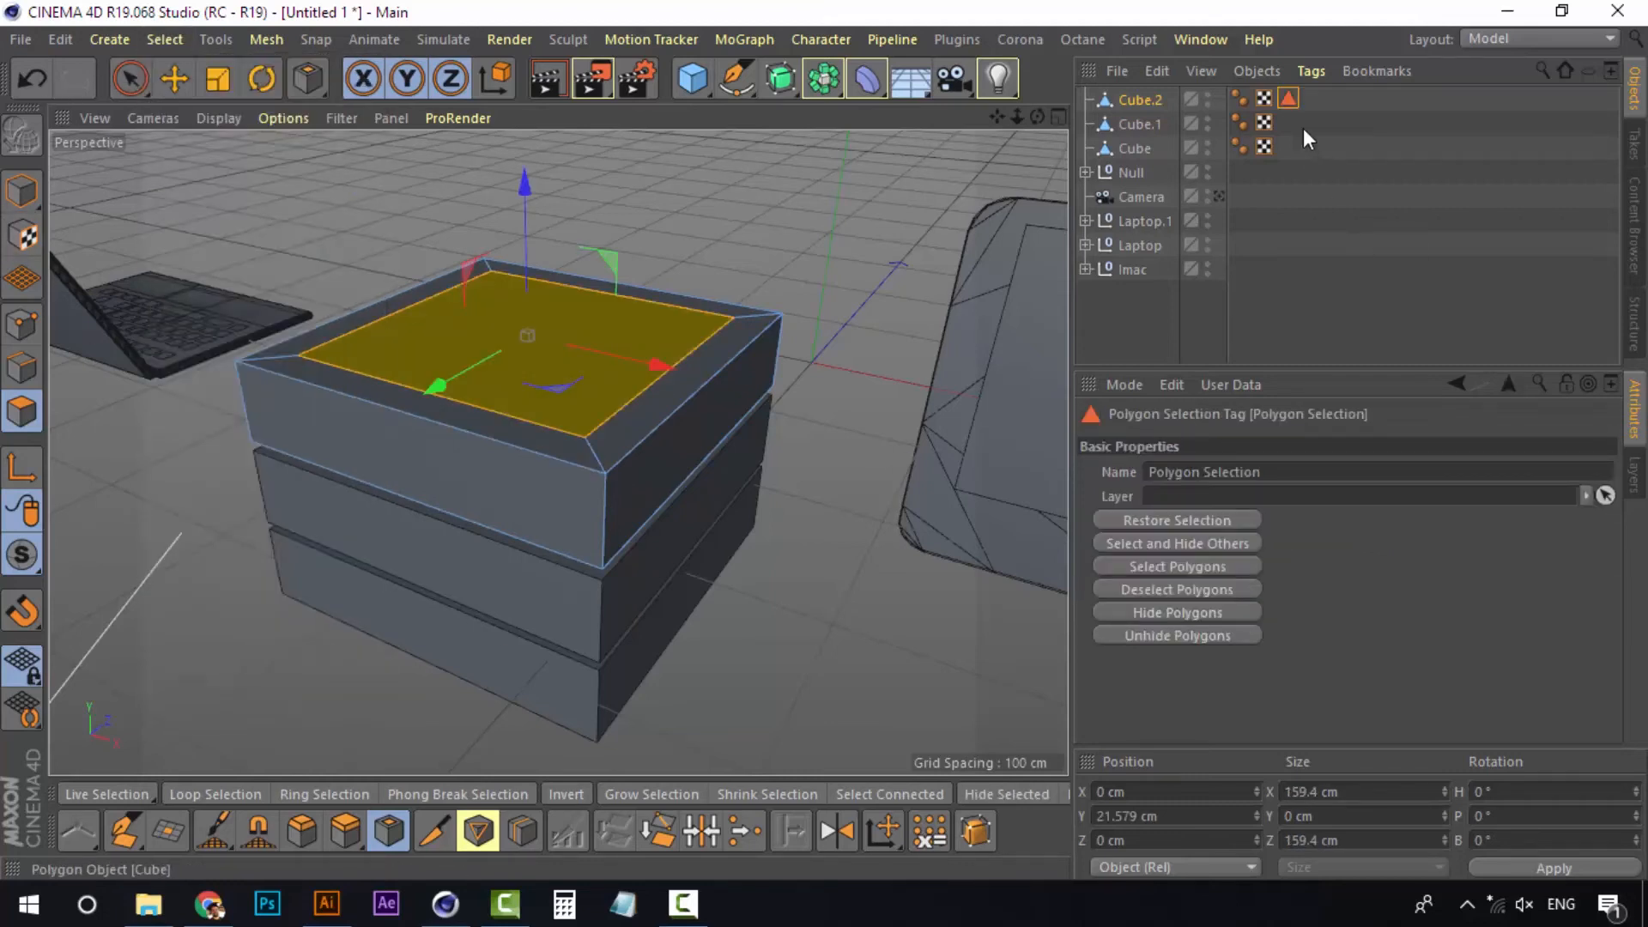
click(1274, 470)
text(top)
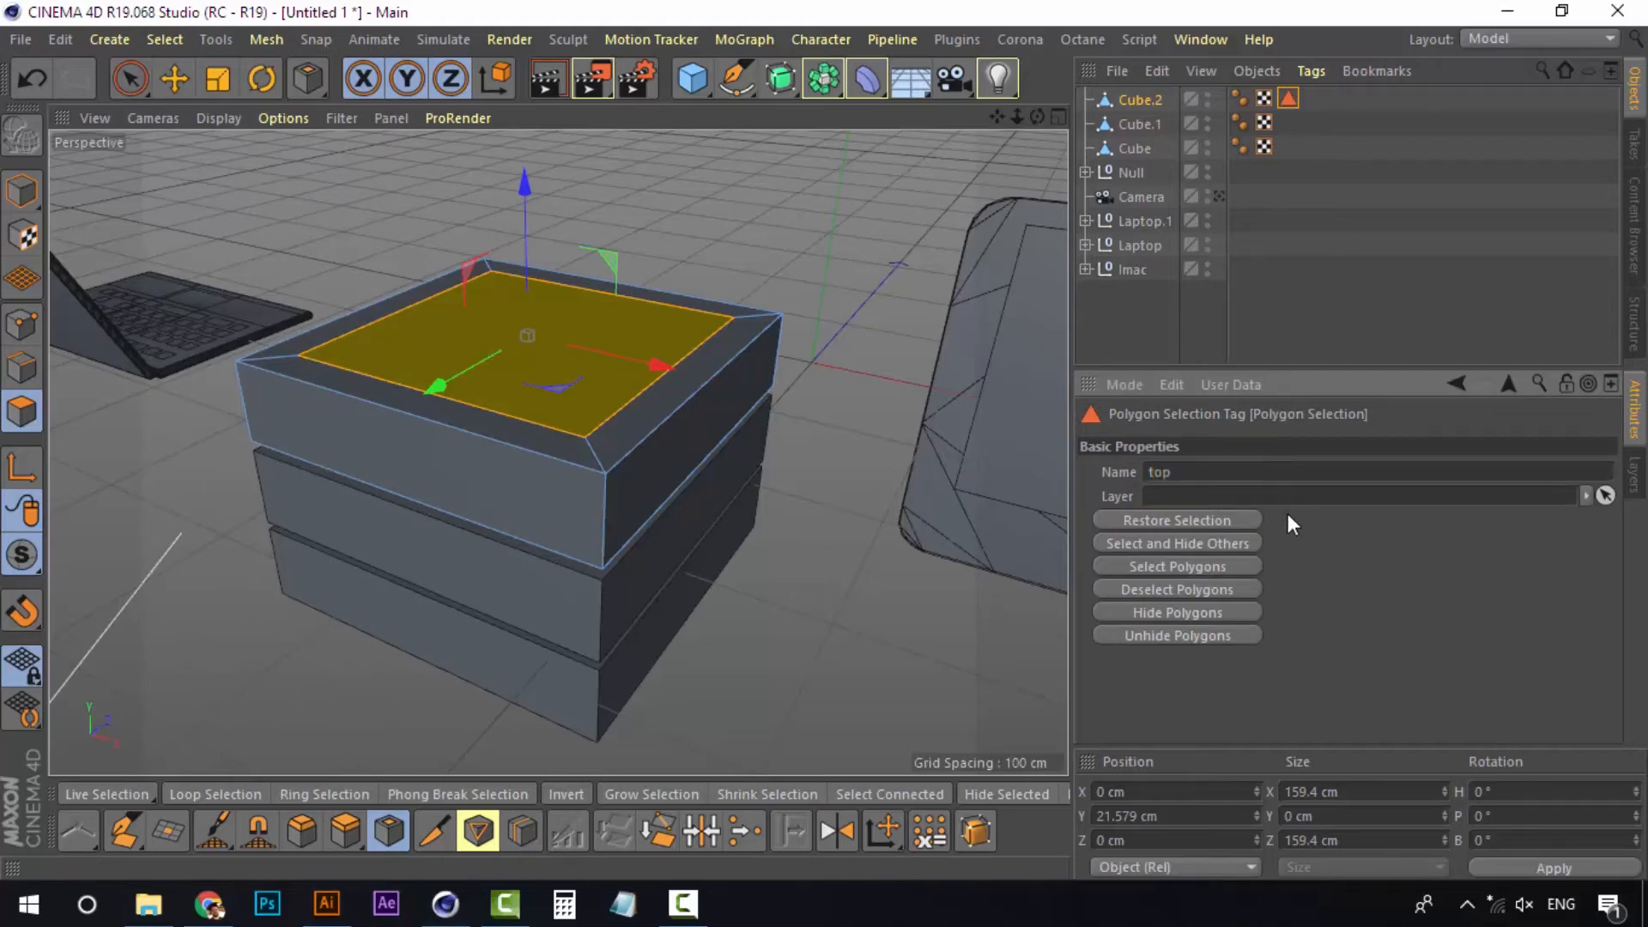
click(1242, 513)
key(e)
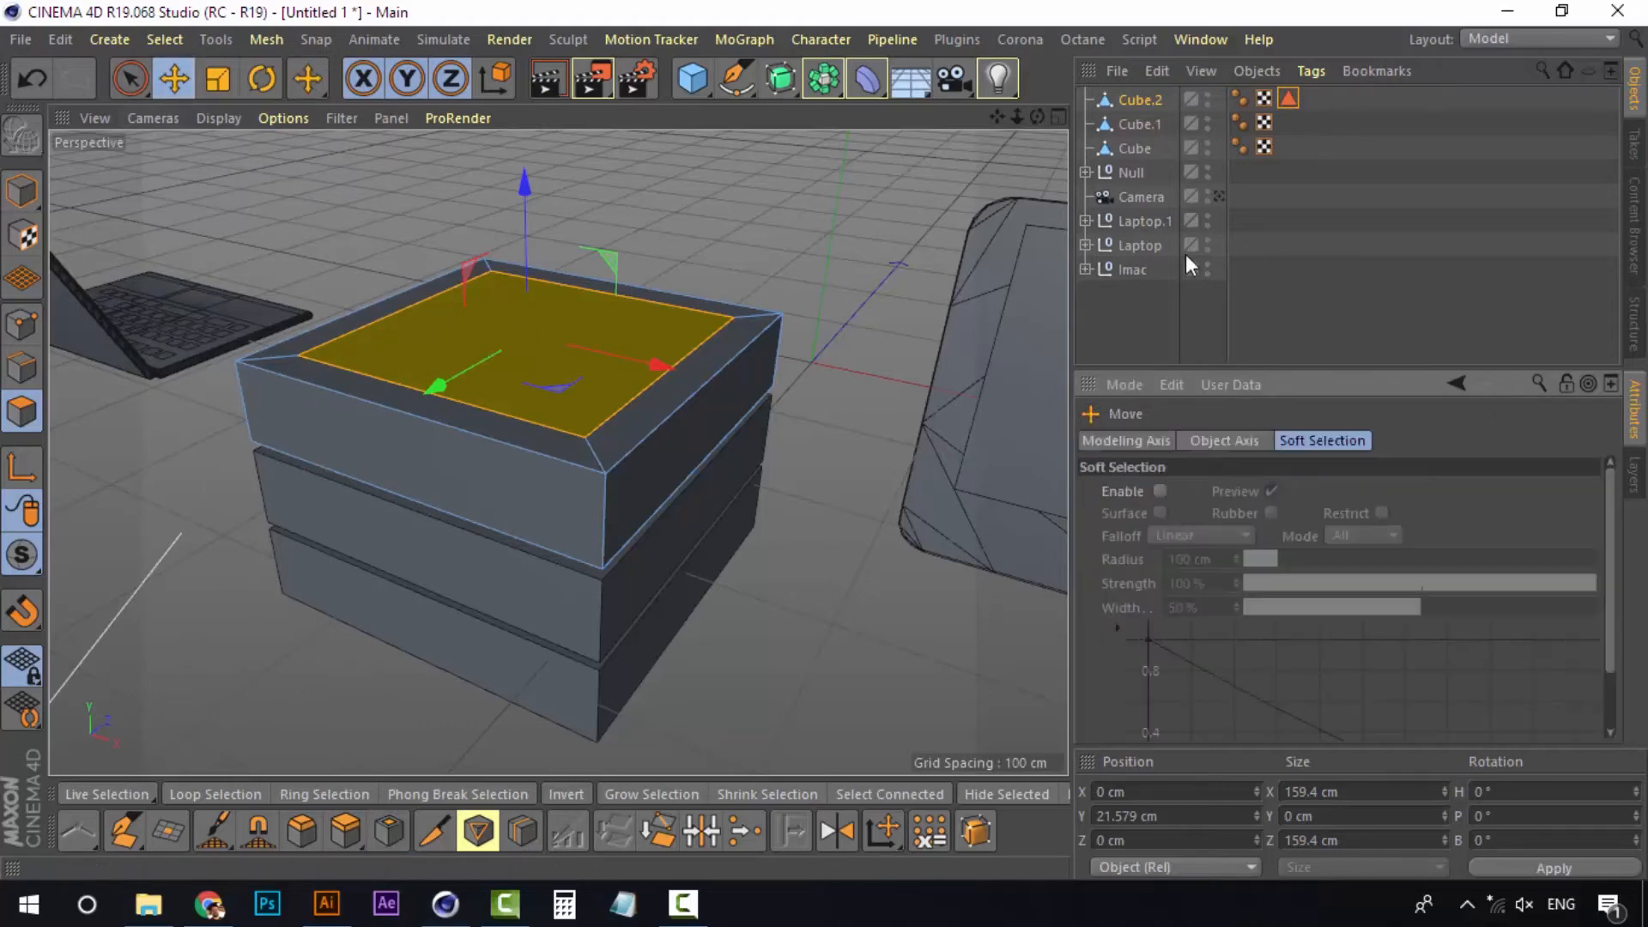
click(1142, 326)
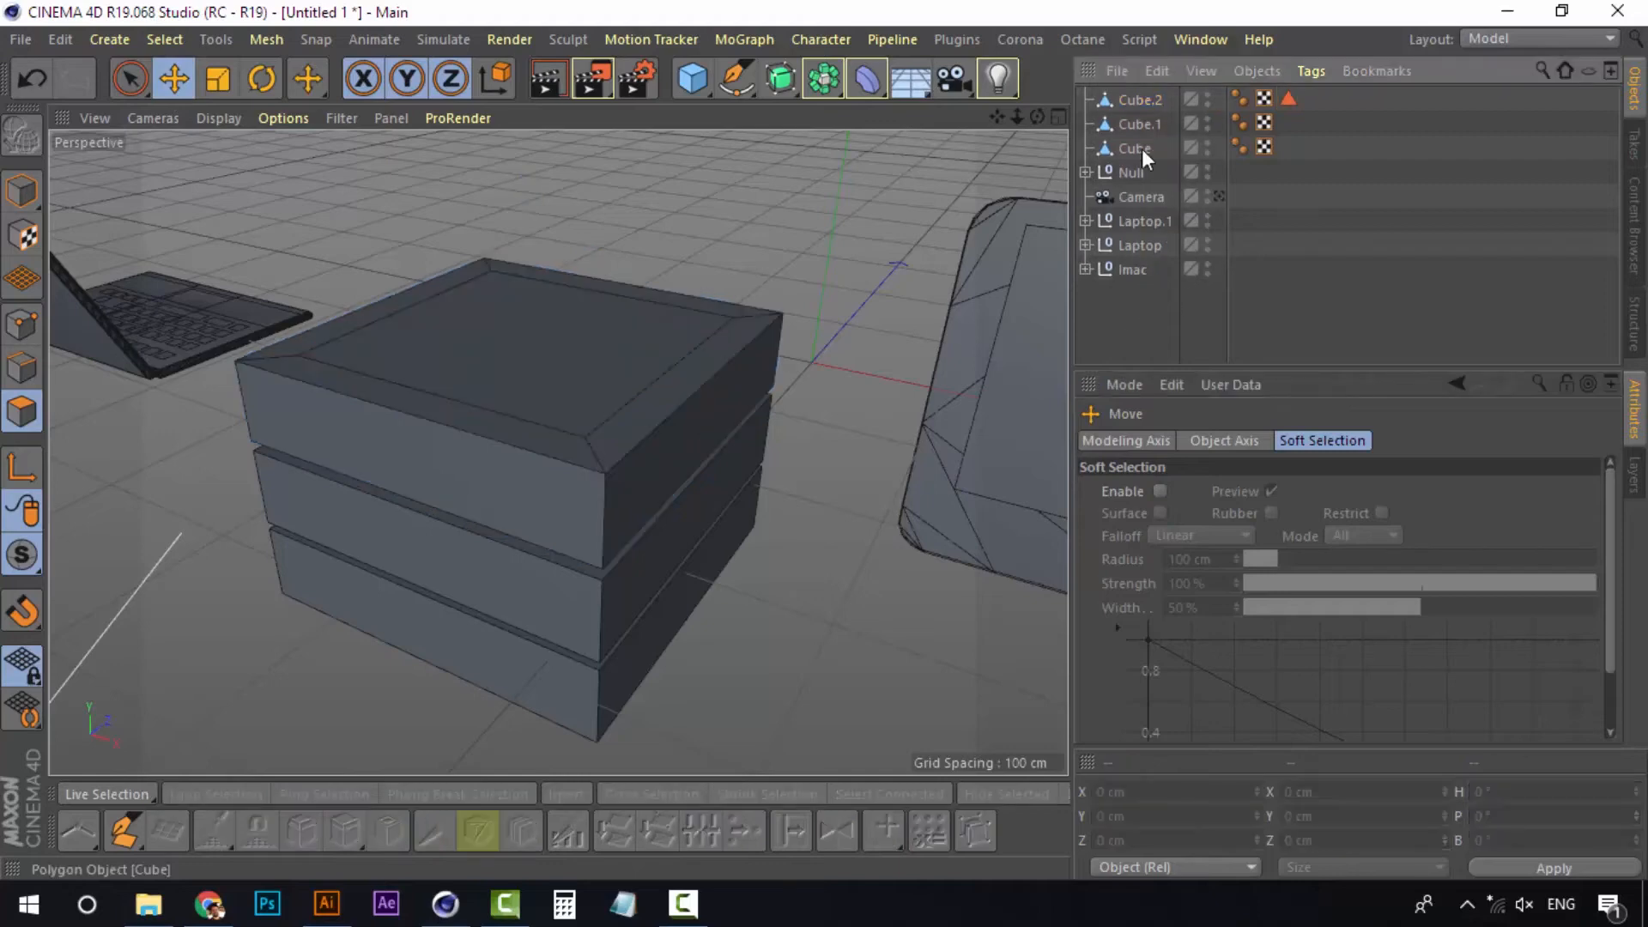
click(1219, 197)
click(1150, 101)
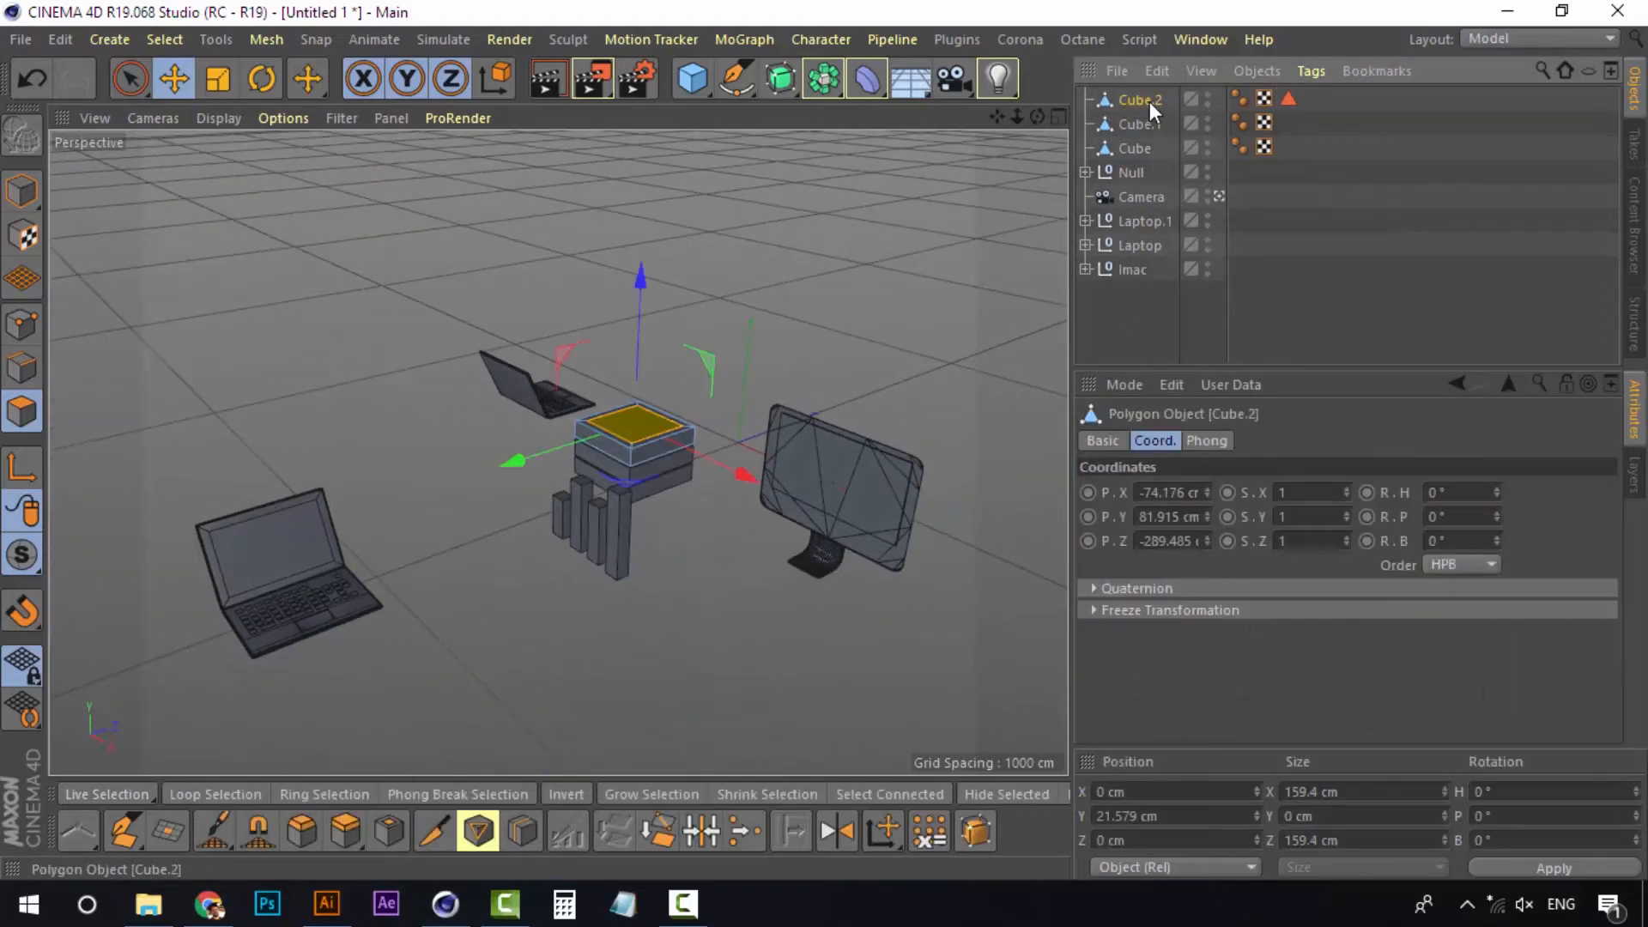
shift+click(1150, 150)
drag(721, 397, 631, 468)
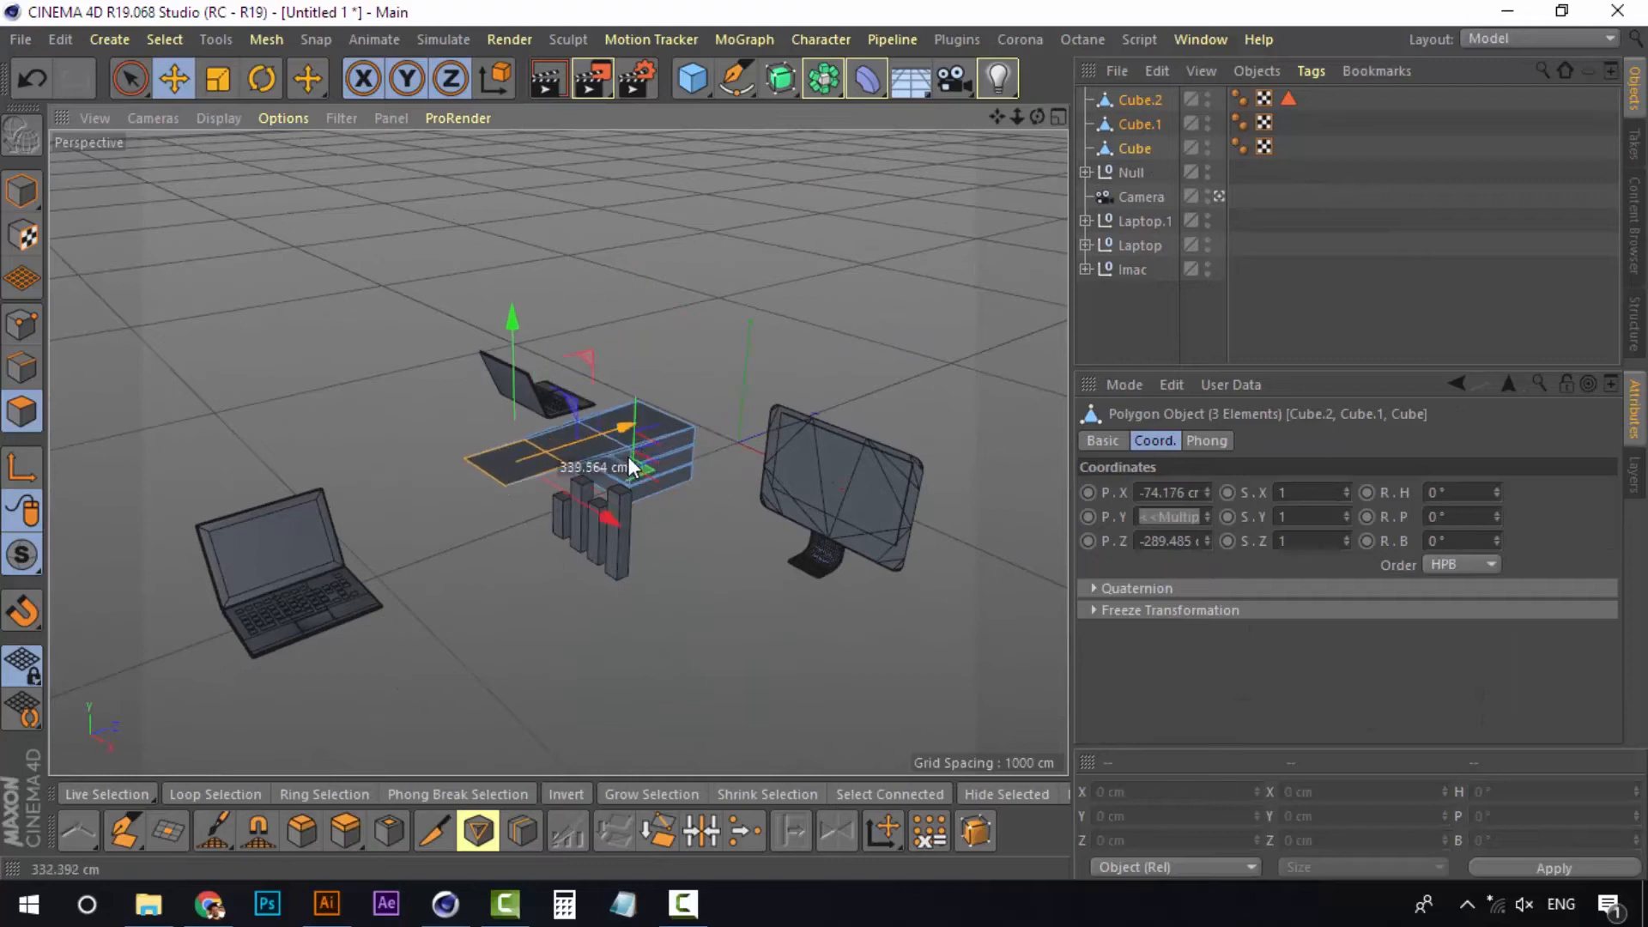
key(ctrl+z)
click(175, 79)
click(412, 294)
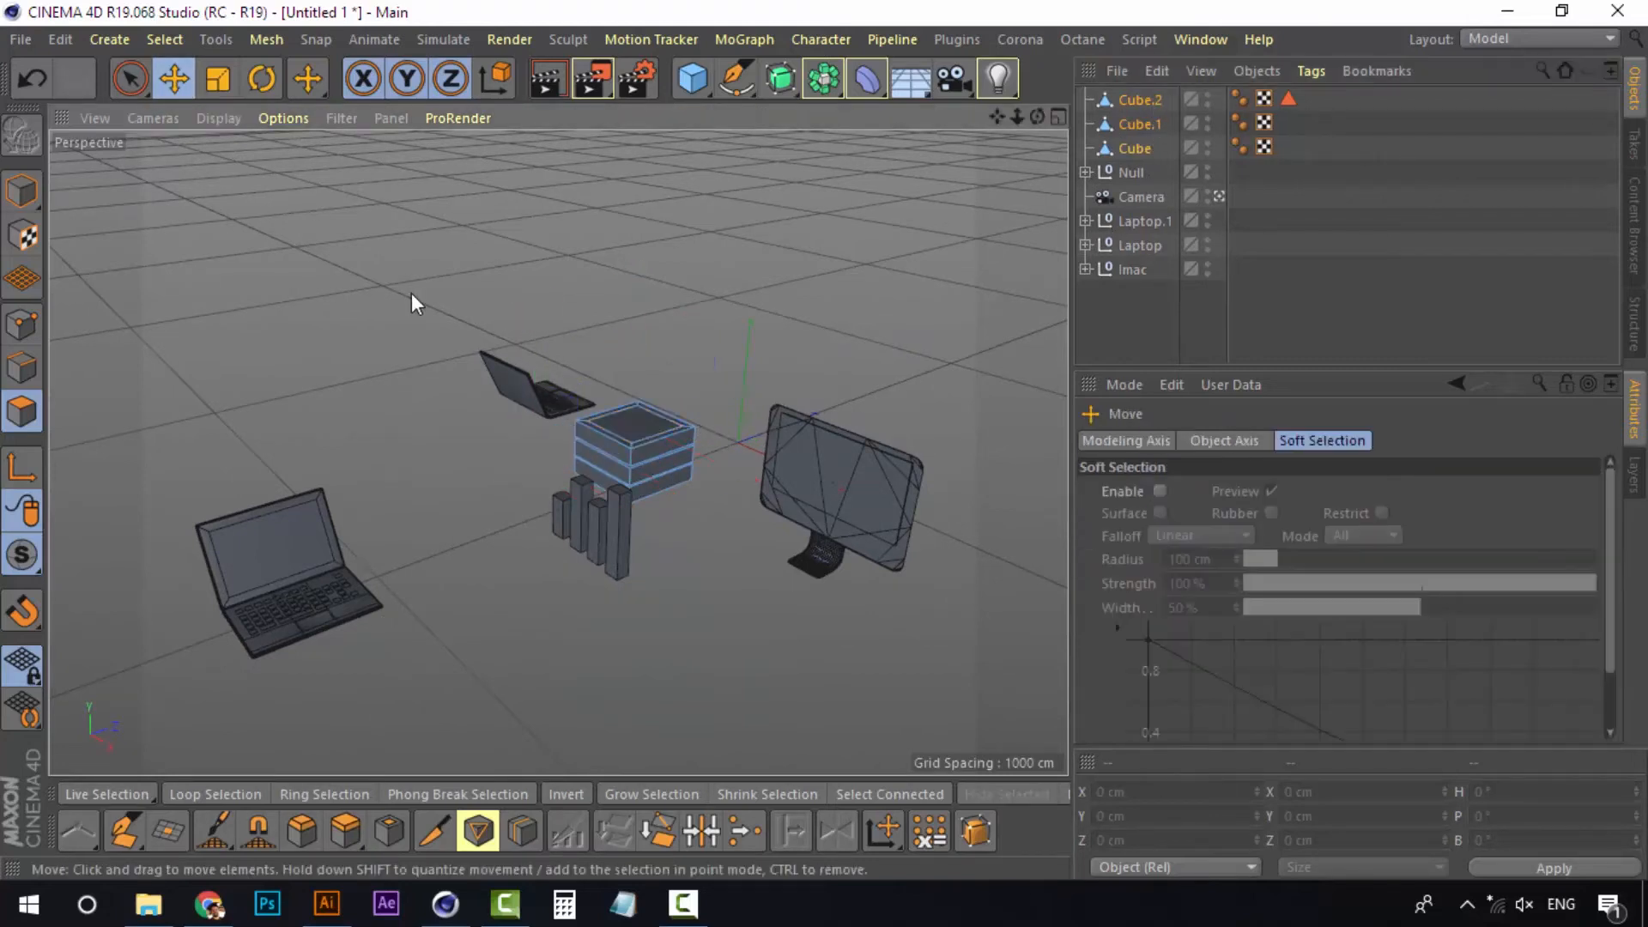
Group Cube.2, Cube.1 and Cube under one null and name it "Server"
click(1147, 98)
shift+click(1144, 152)
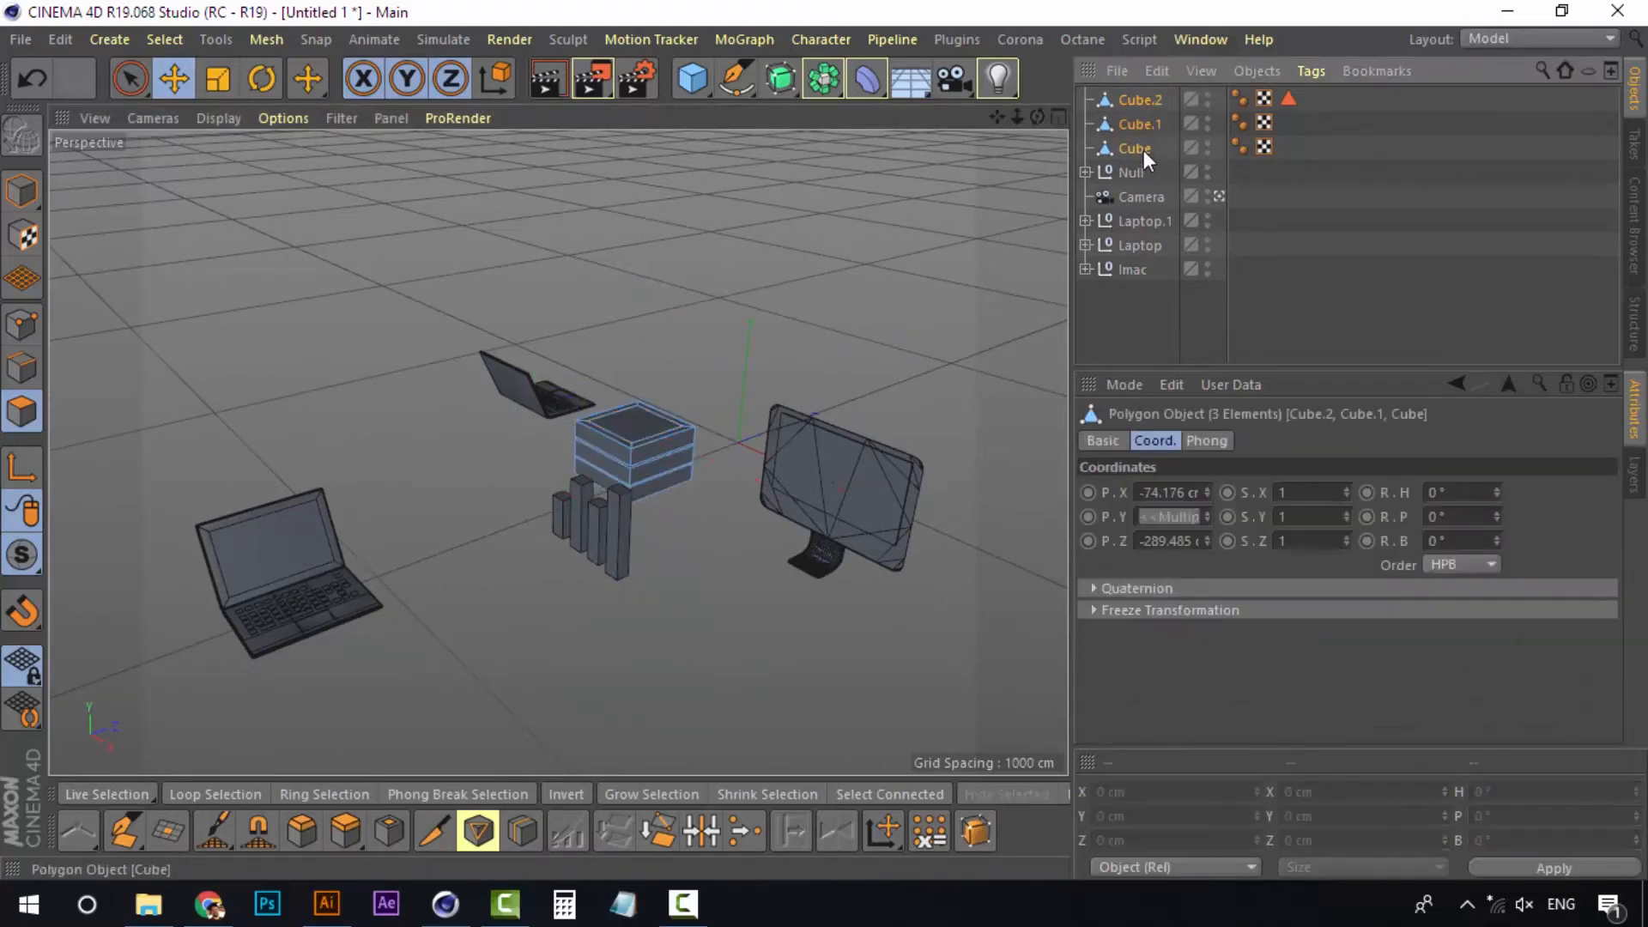
right_click(1143, 151)
click(1323, 746)
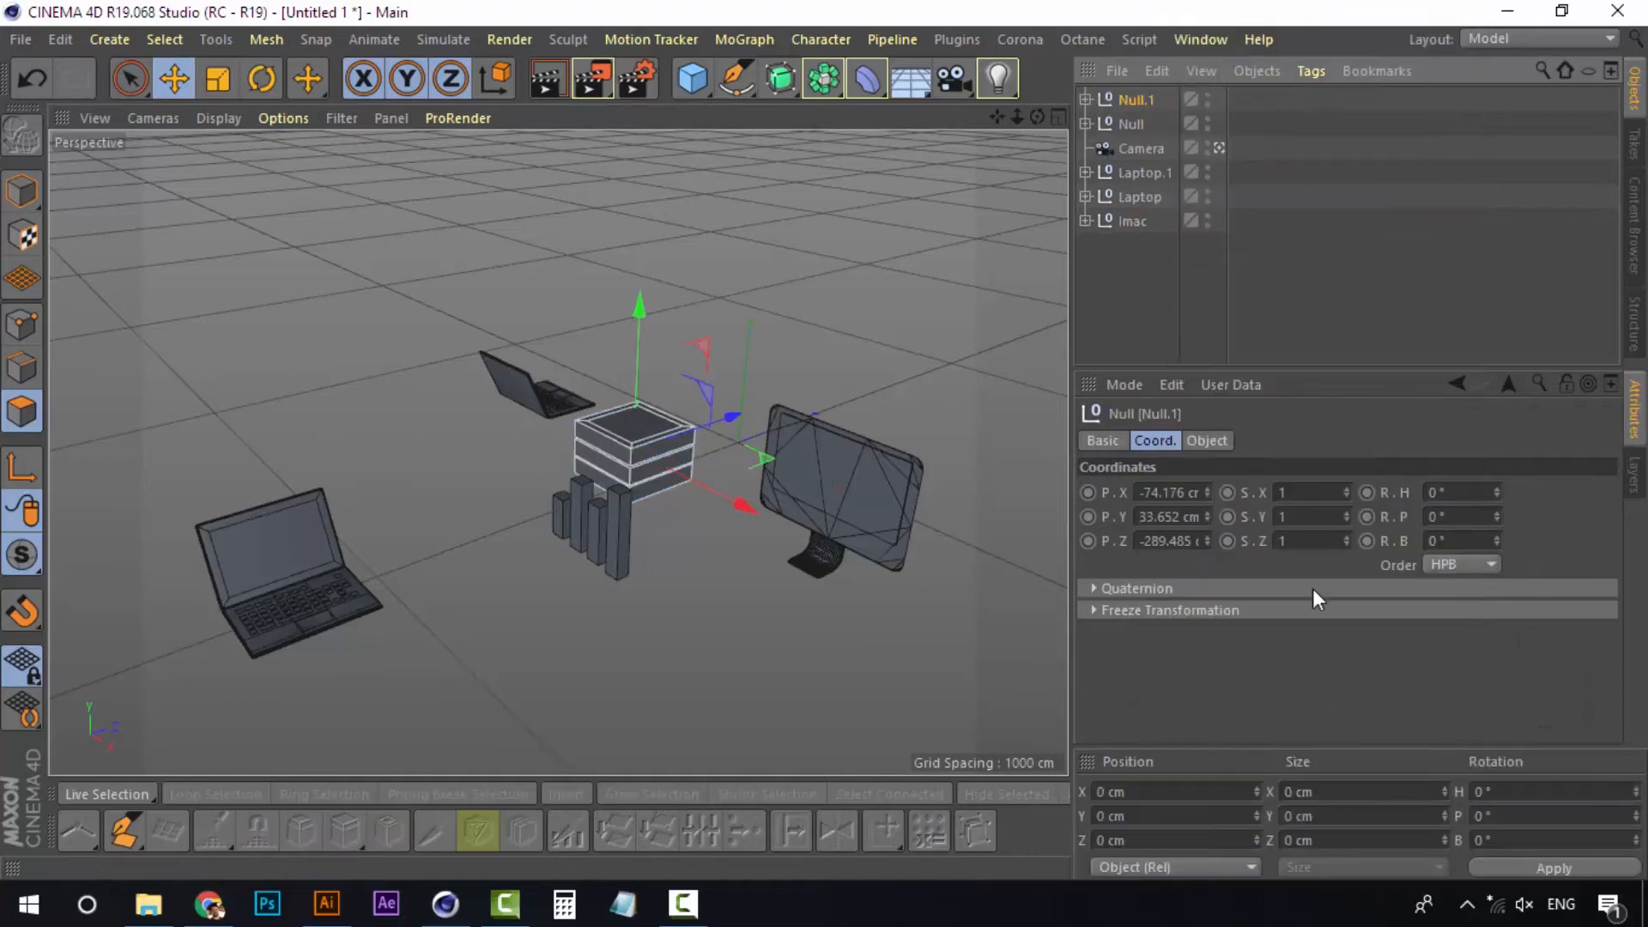
double_click(1137, 99)
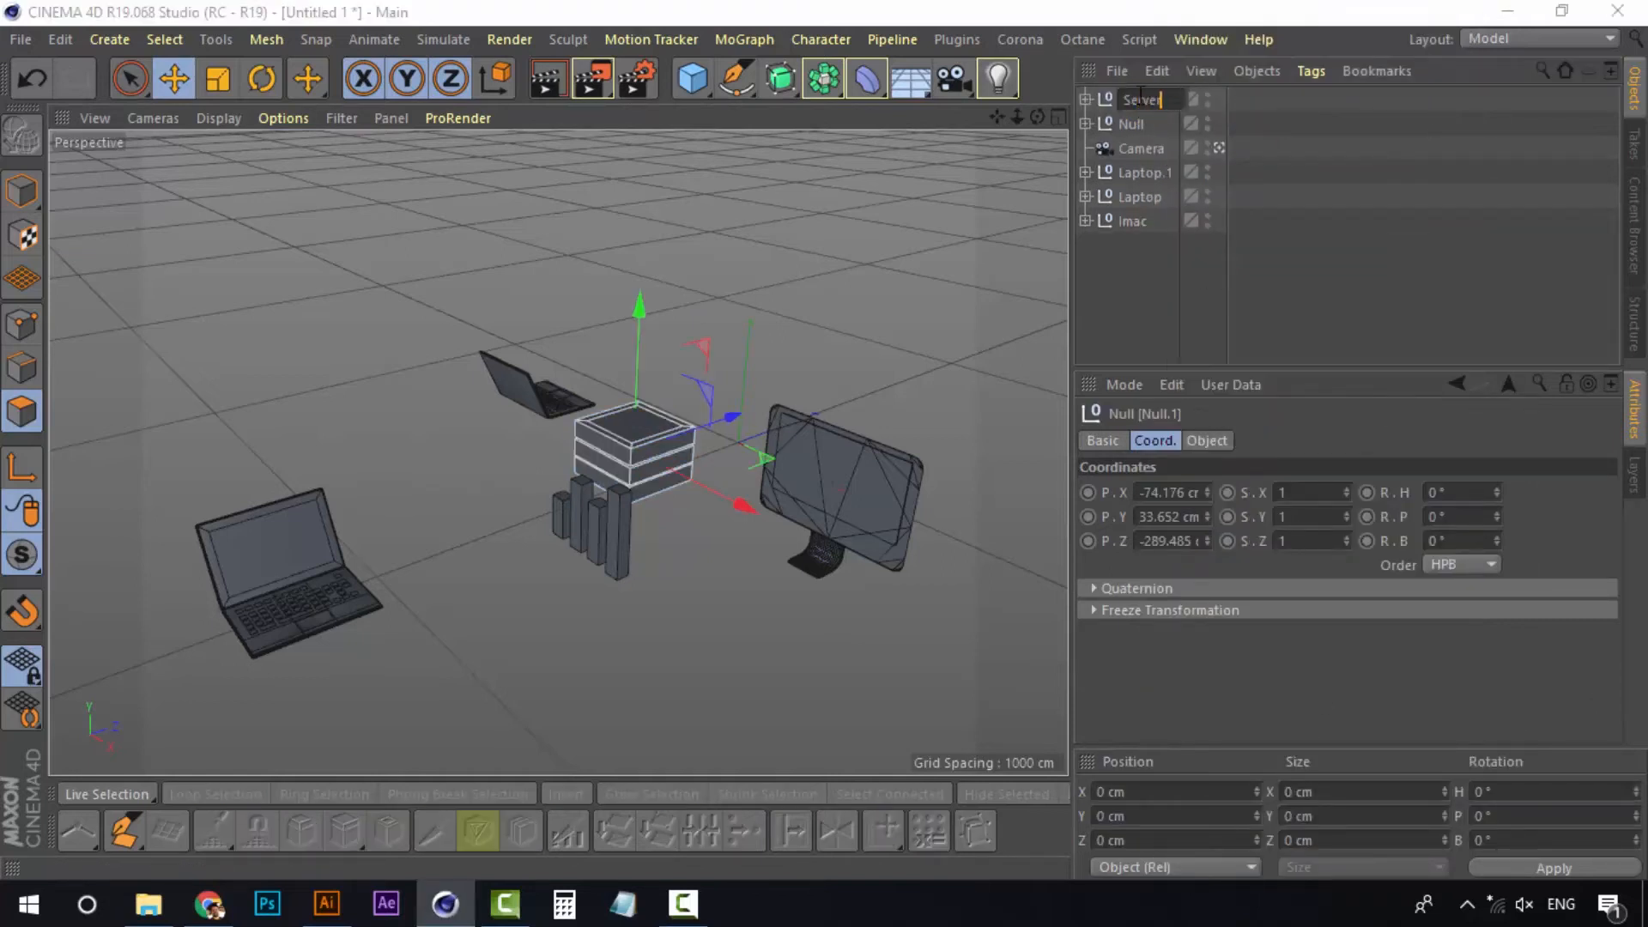
key(Return)
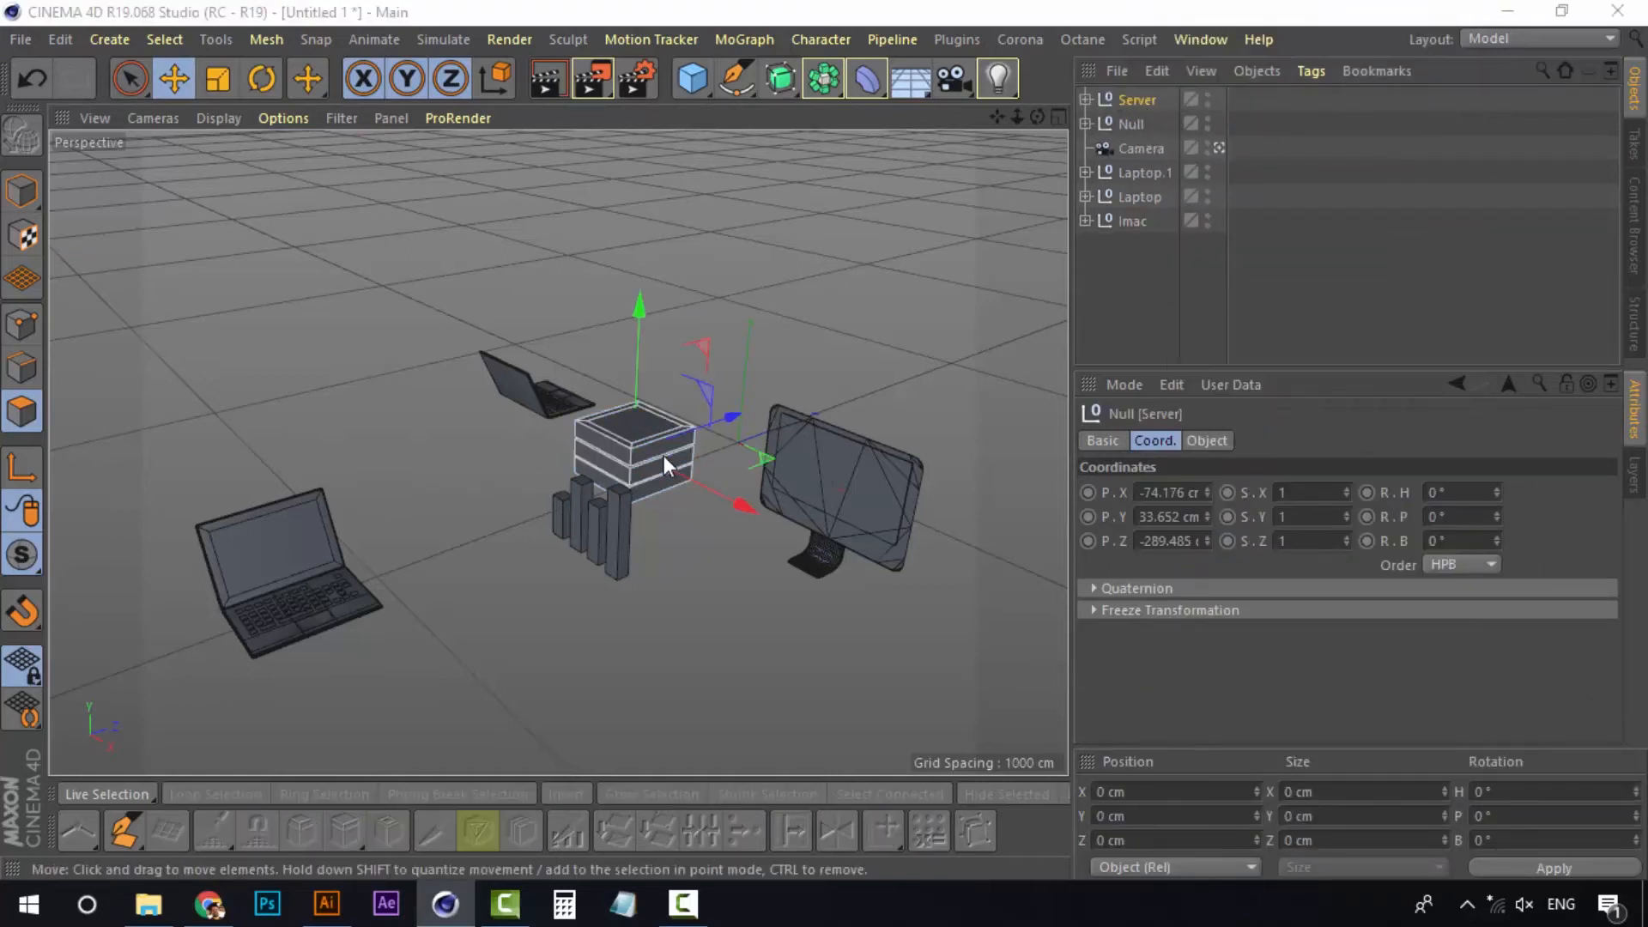
Move the Server group to about X -890, Z -852 cm and place a duplicate at about X -394, Z 635 cm
drag(715, 421, 355, 420)
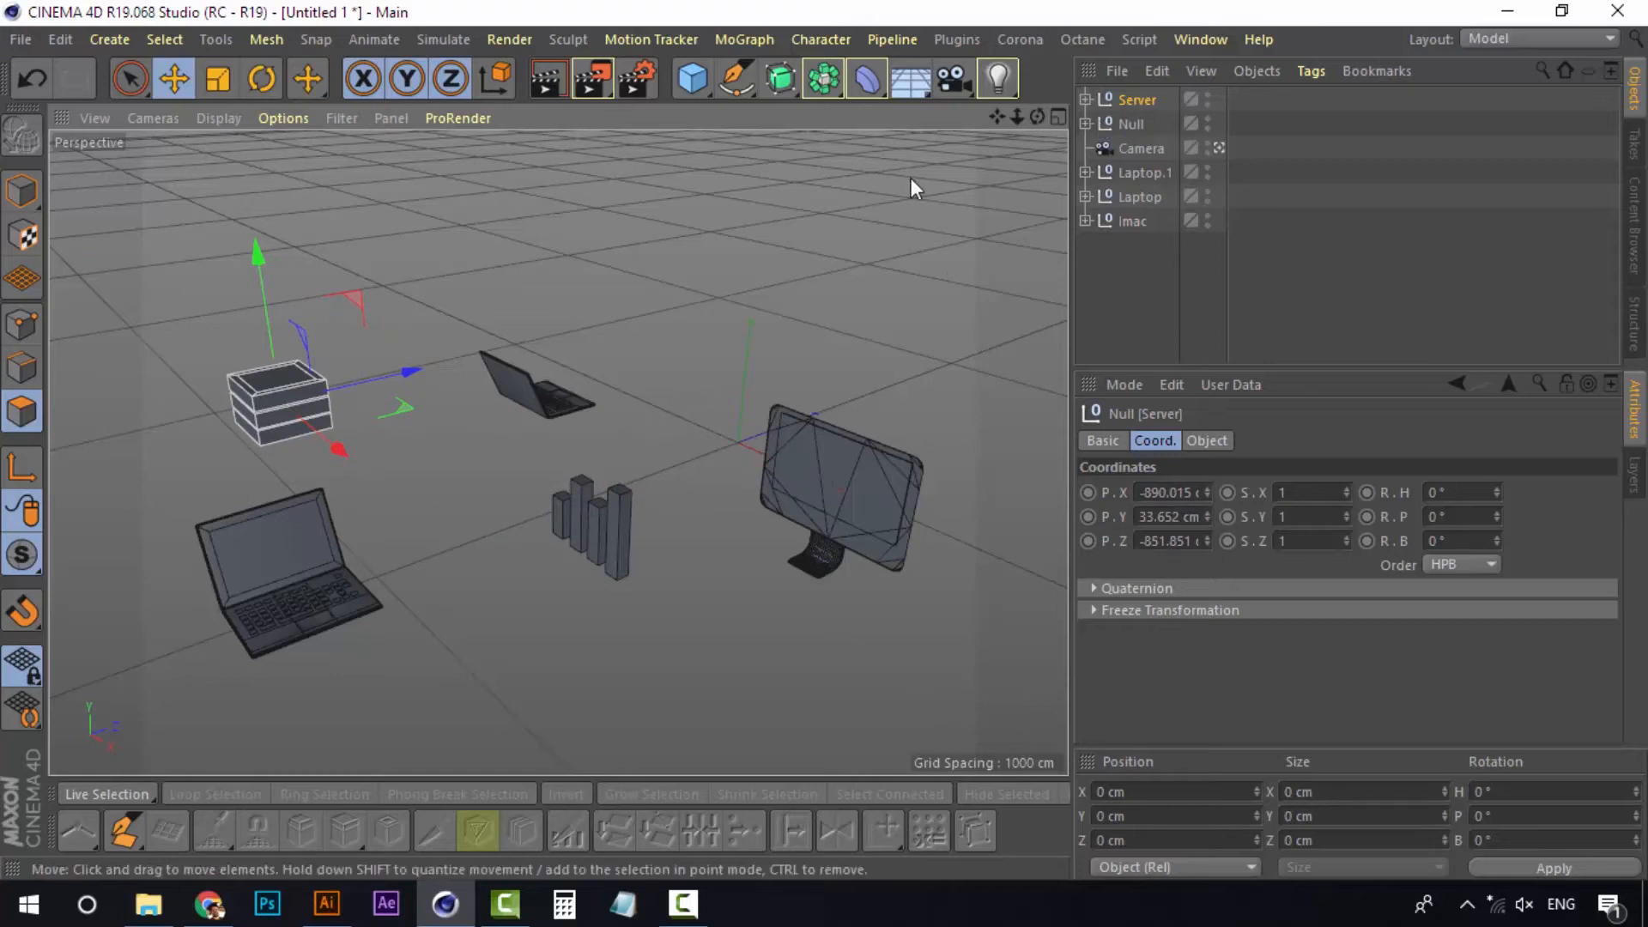
key(ctrl+v)
drag(384, 403, 882, 404)
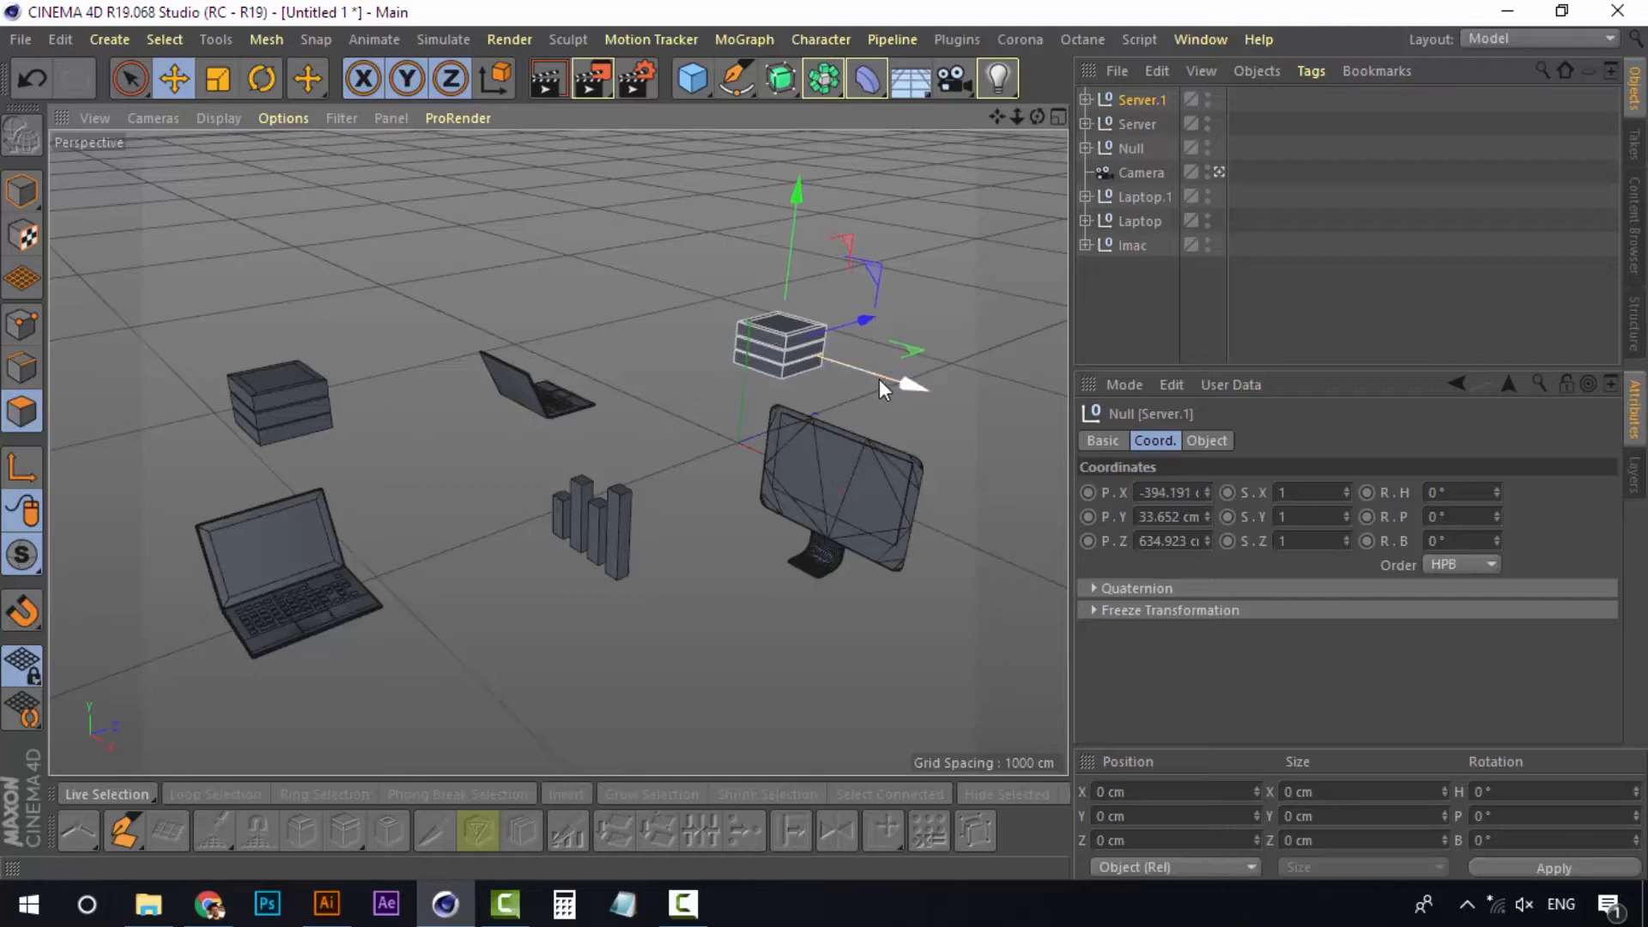
click(1131, 292)
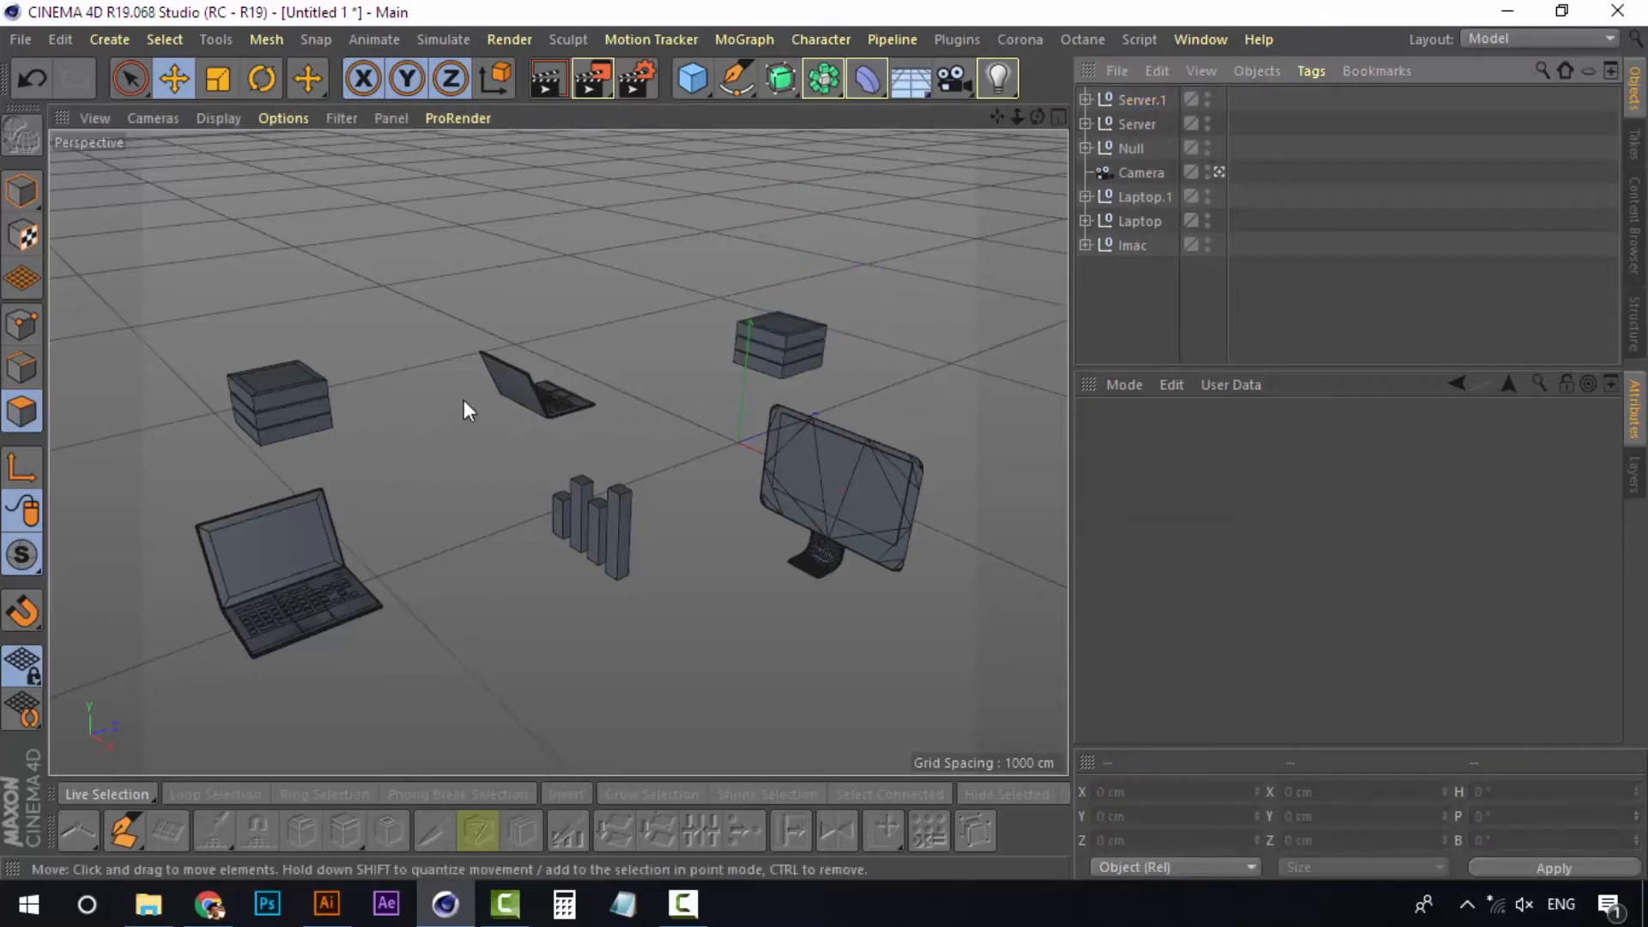
Leave the scene camera view, add a cylinder and move it along X to about -206 cm
click(1220, 171)
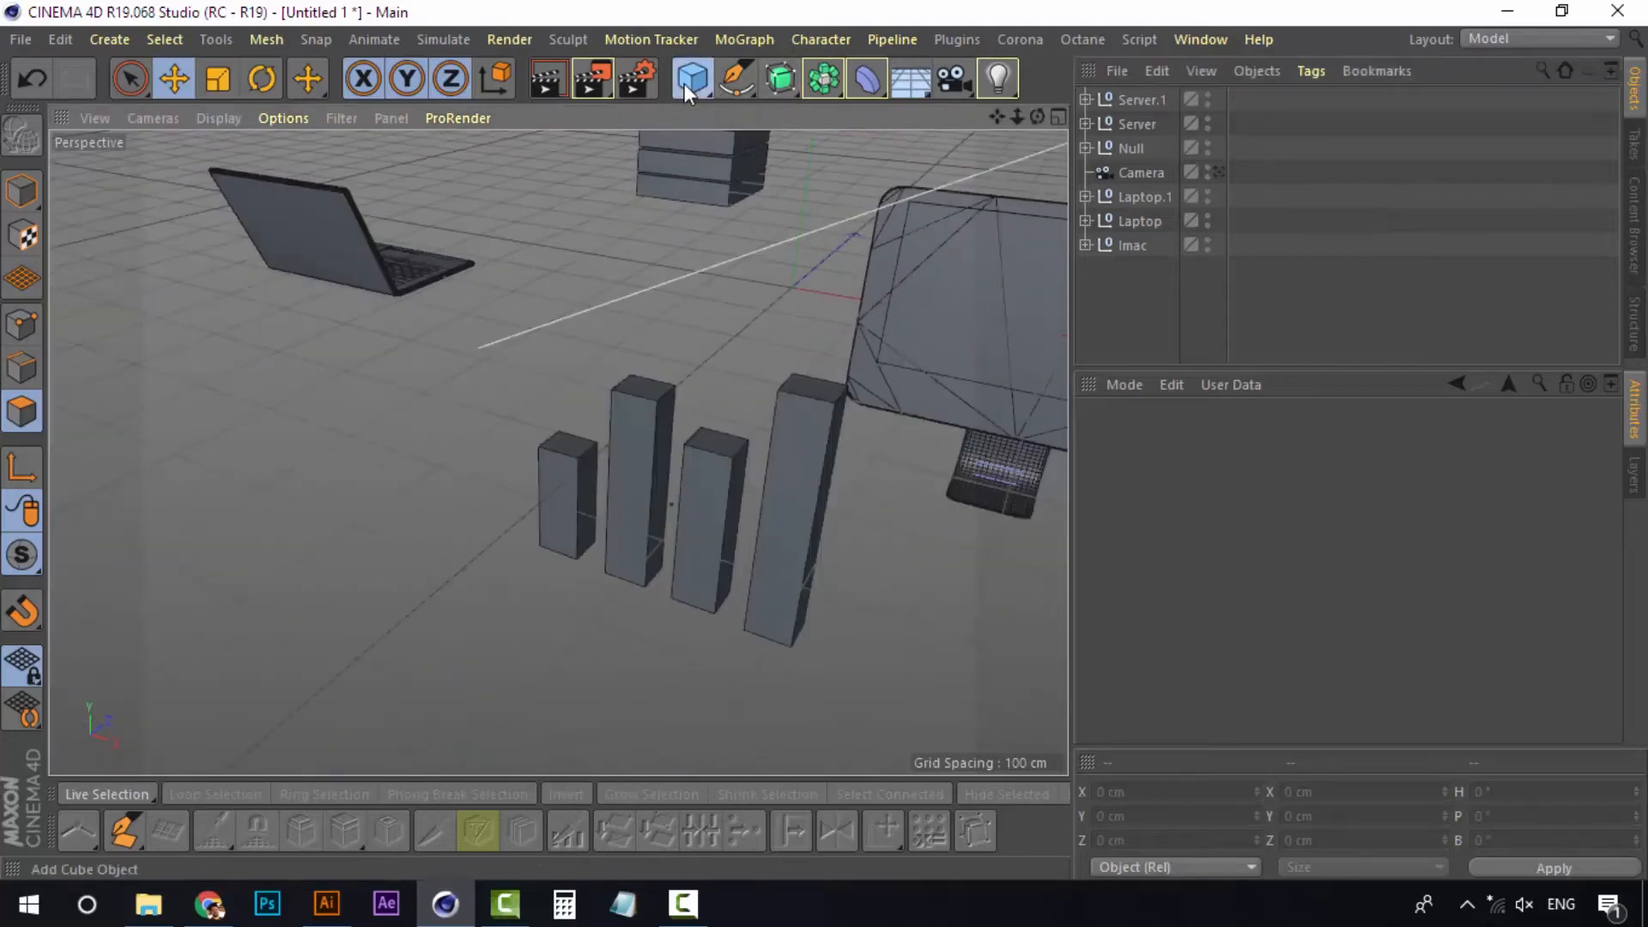
click(684, 84)
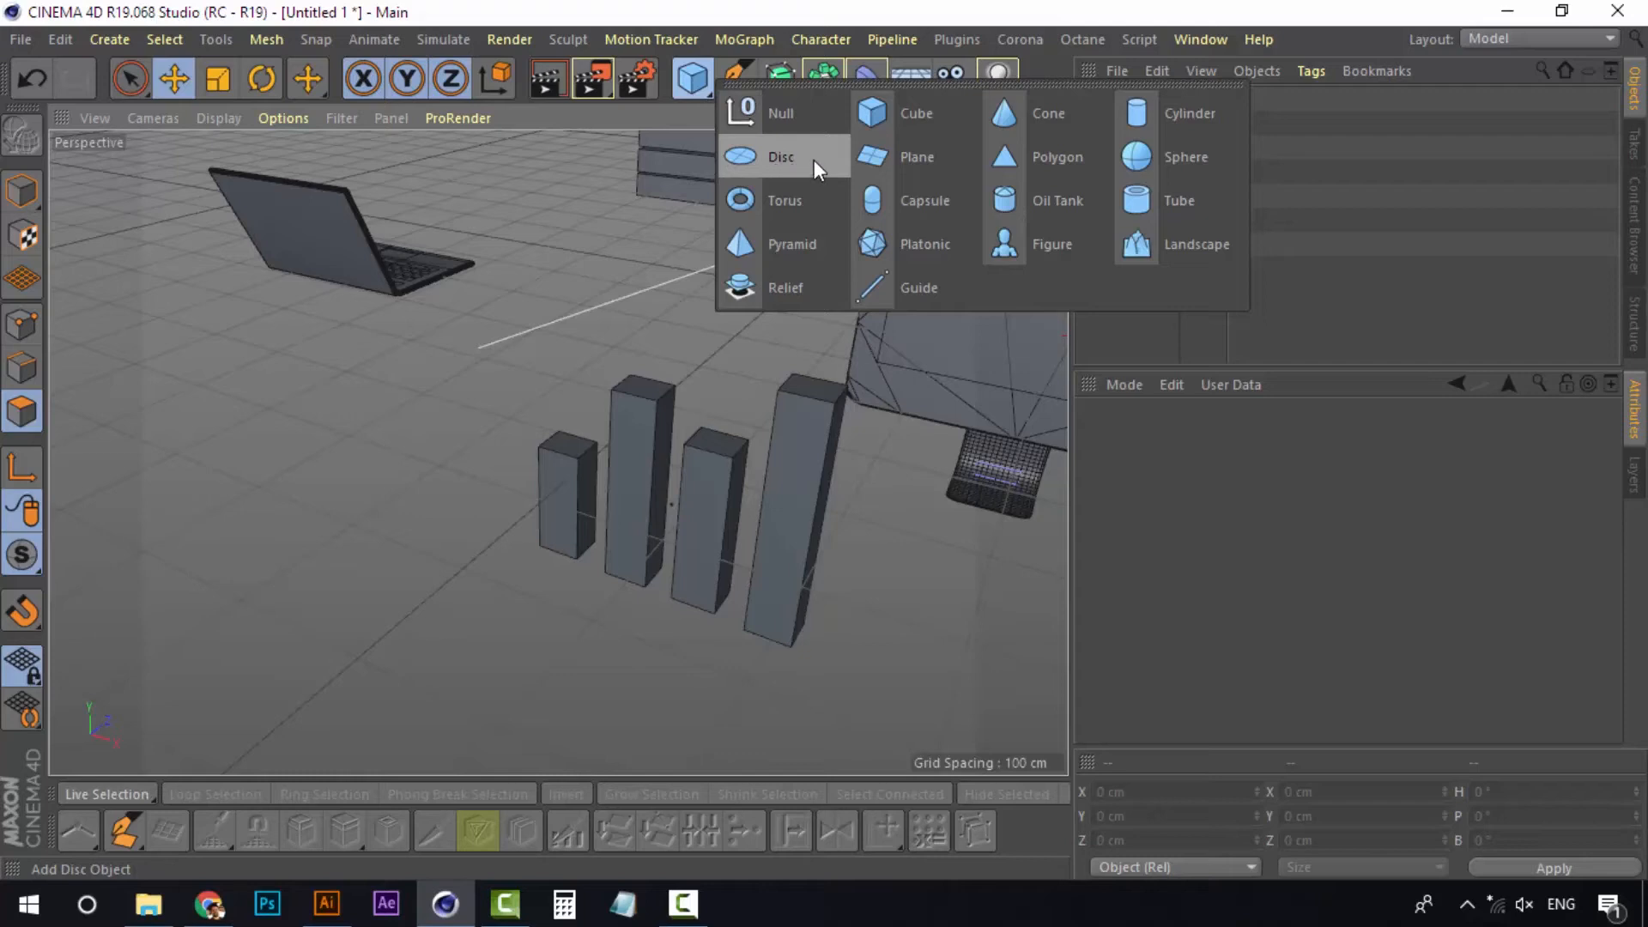
click(1150, 120)
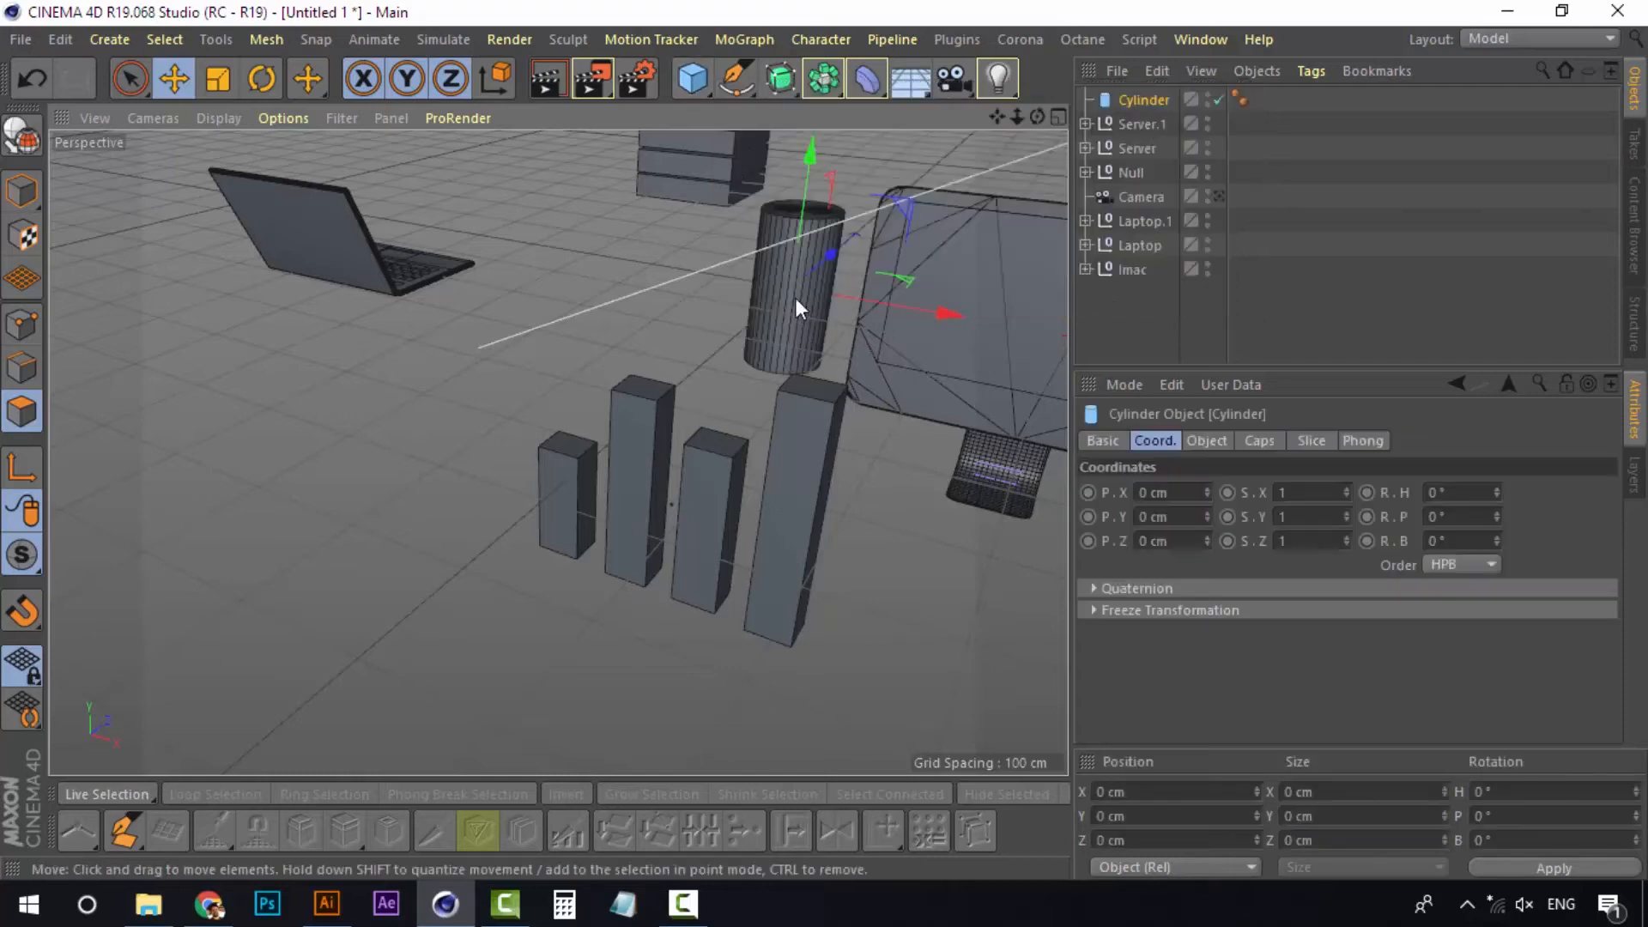
scroll(758, 319, up, 2)
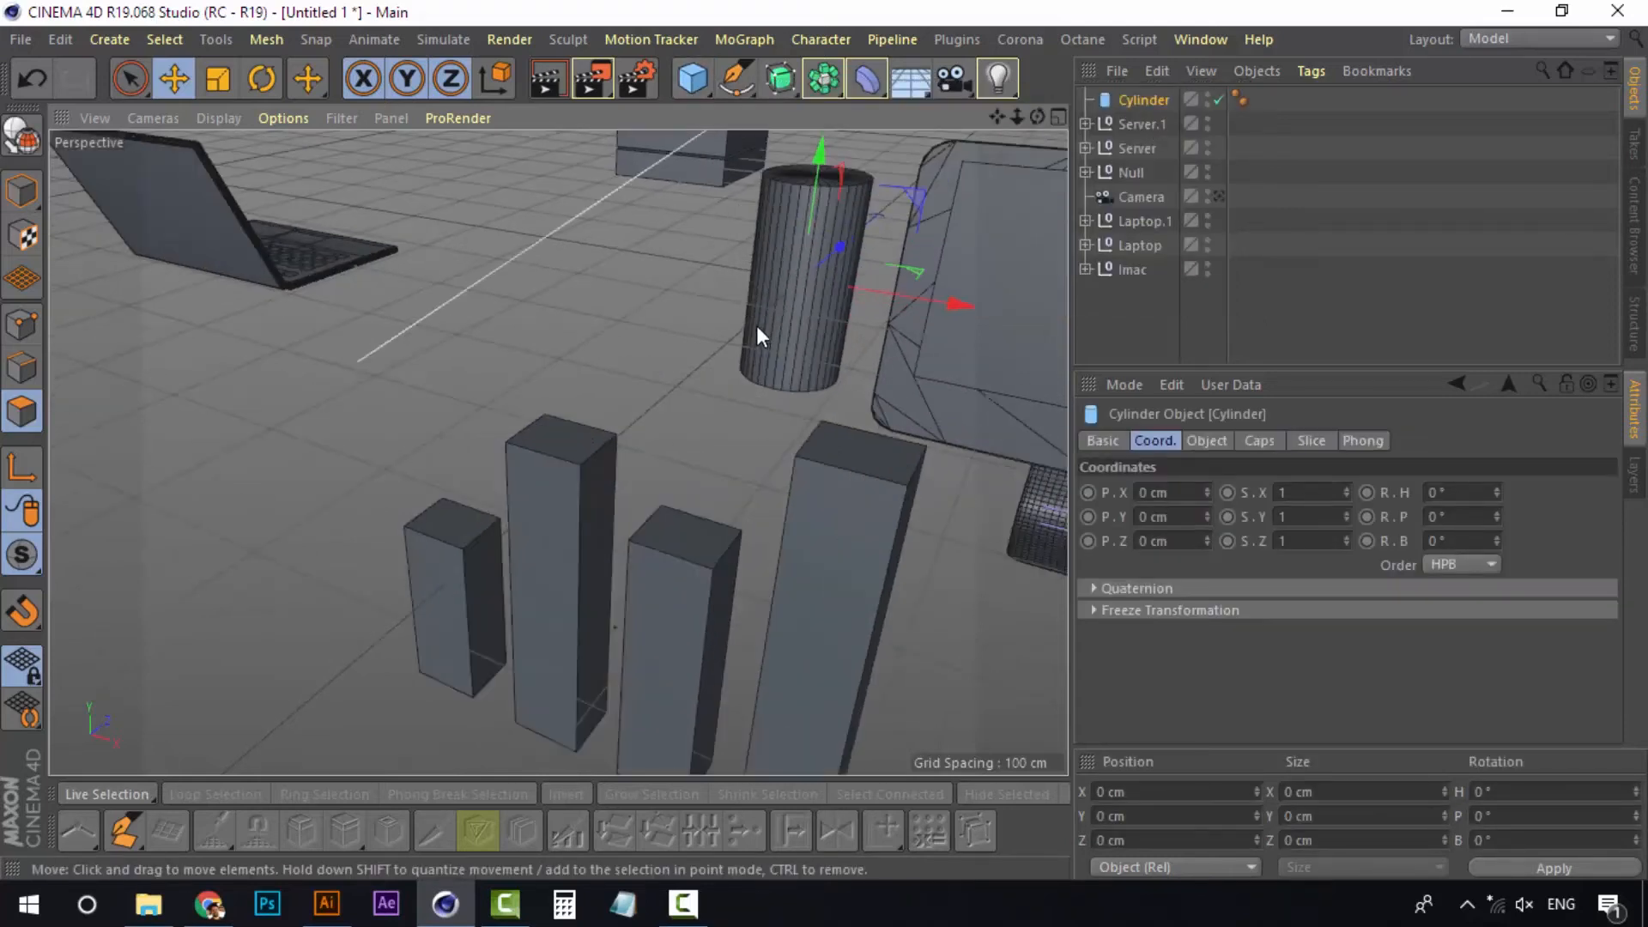
drag(910, 300, 649, 514)
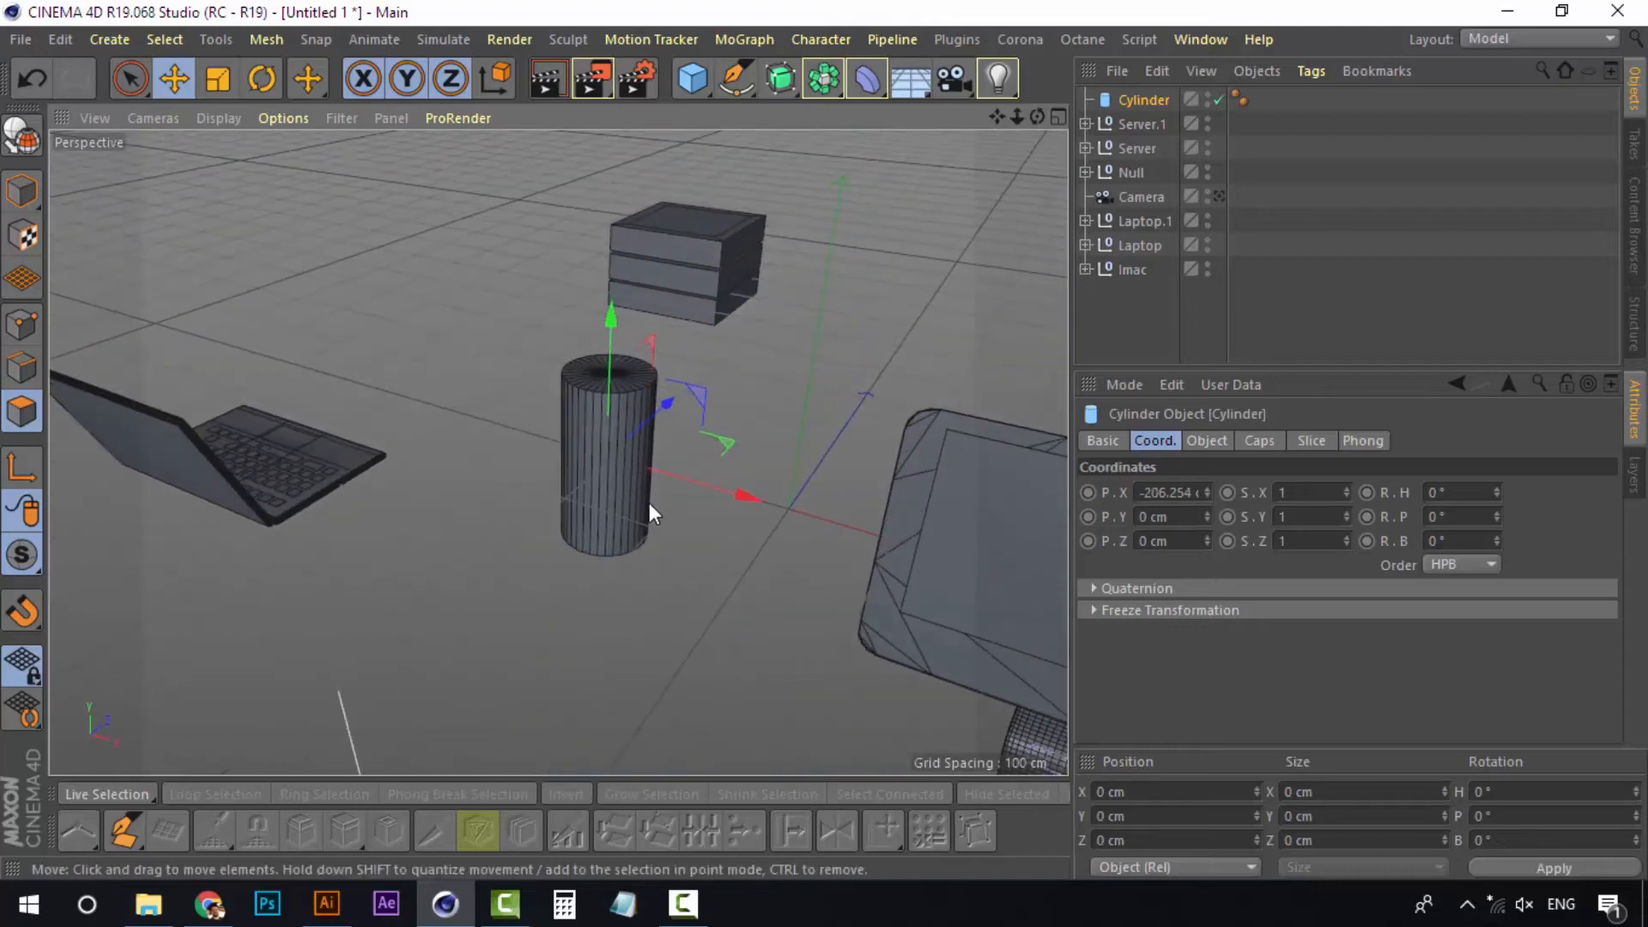
scroll(621, 492, up, 4)
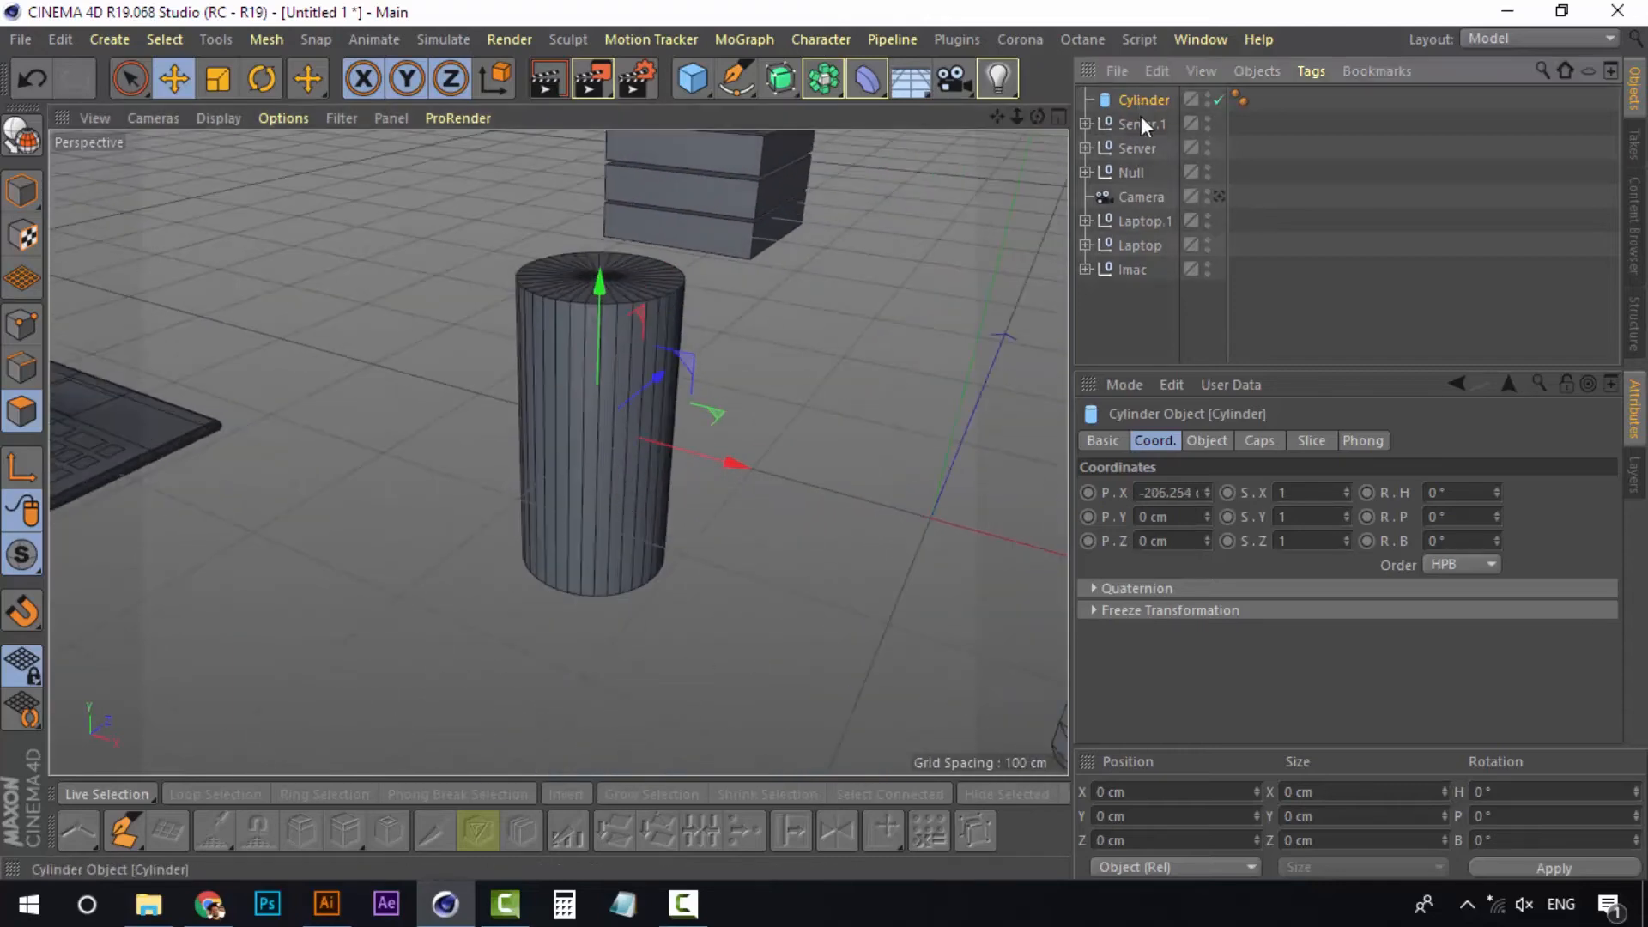
Flatten the cylinder into a disc by setting its height to 15 cm
click(1212, 442)
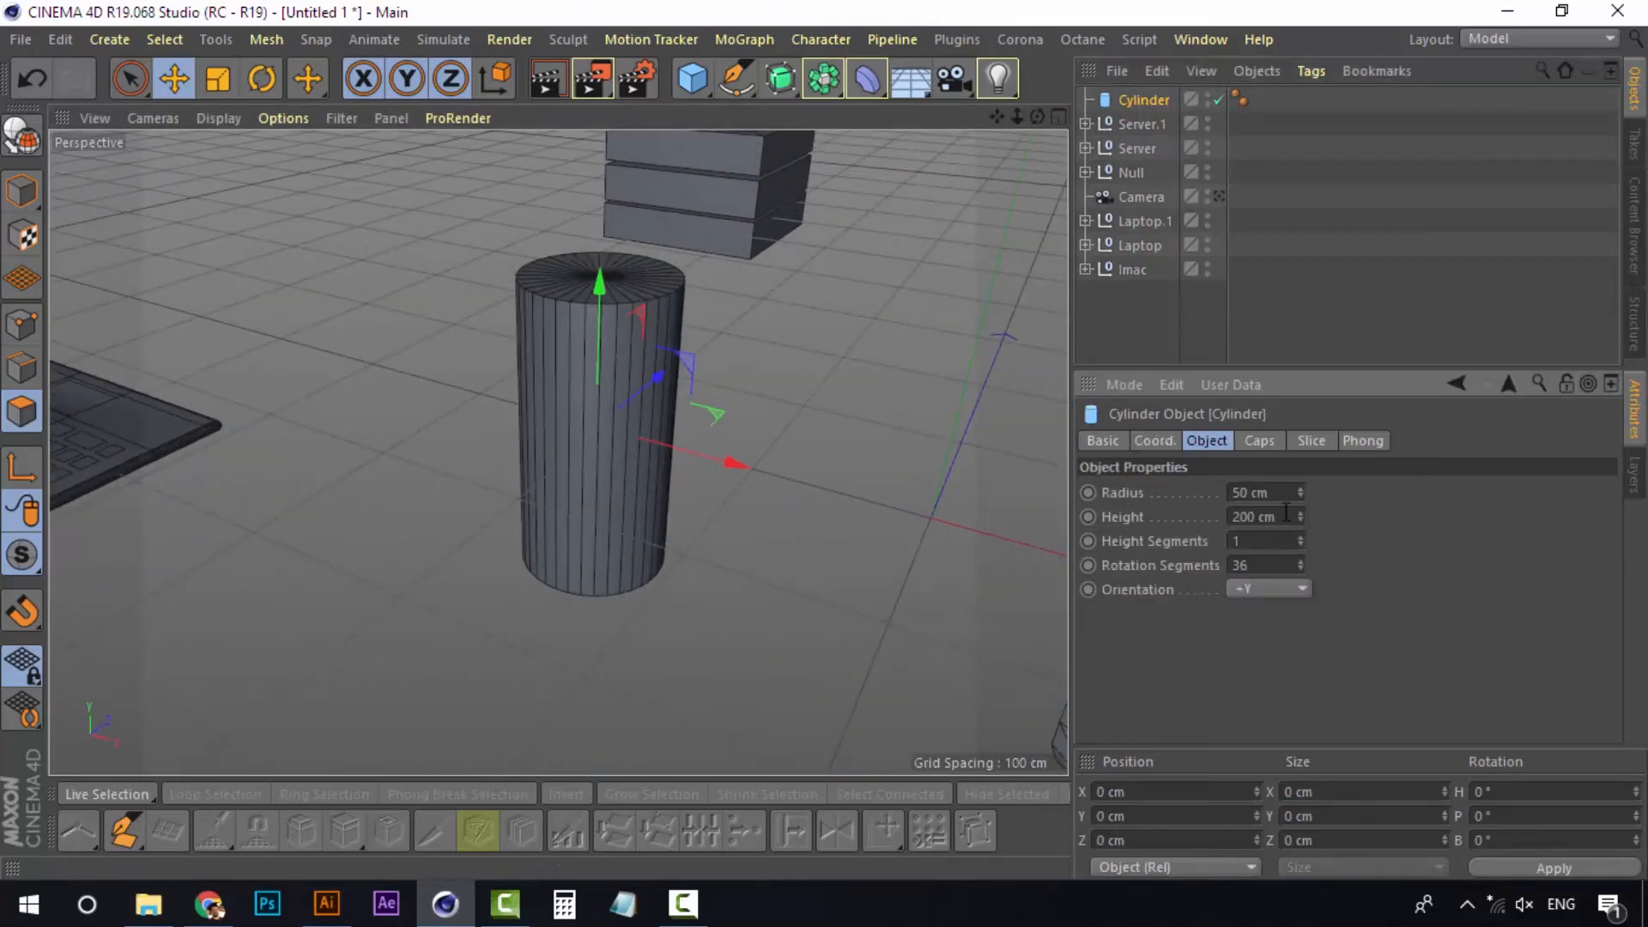
drag(1298, 512, 1298, 683)
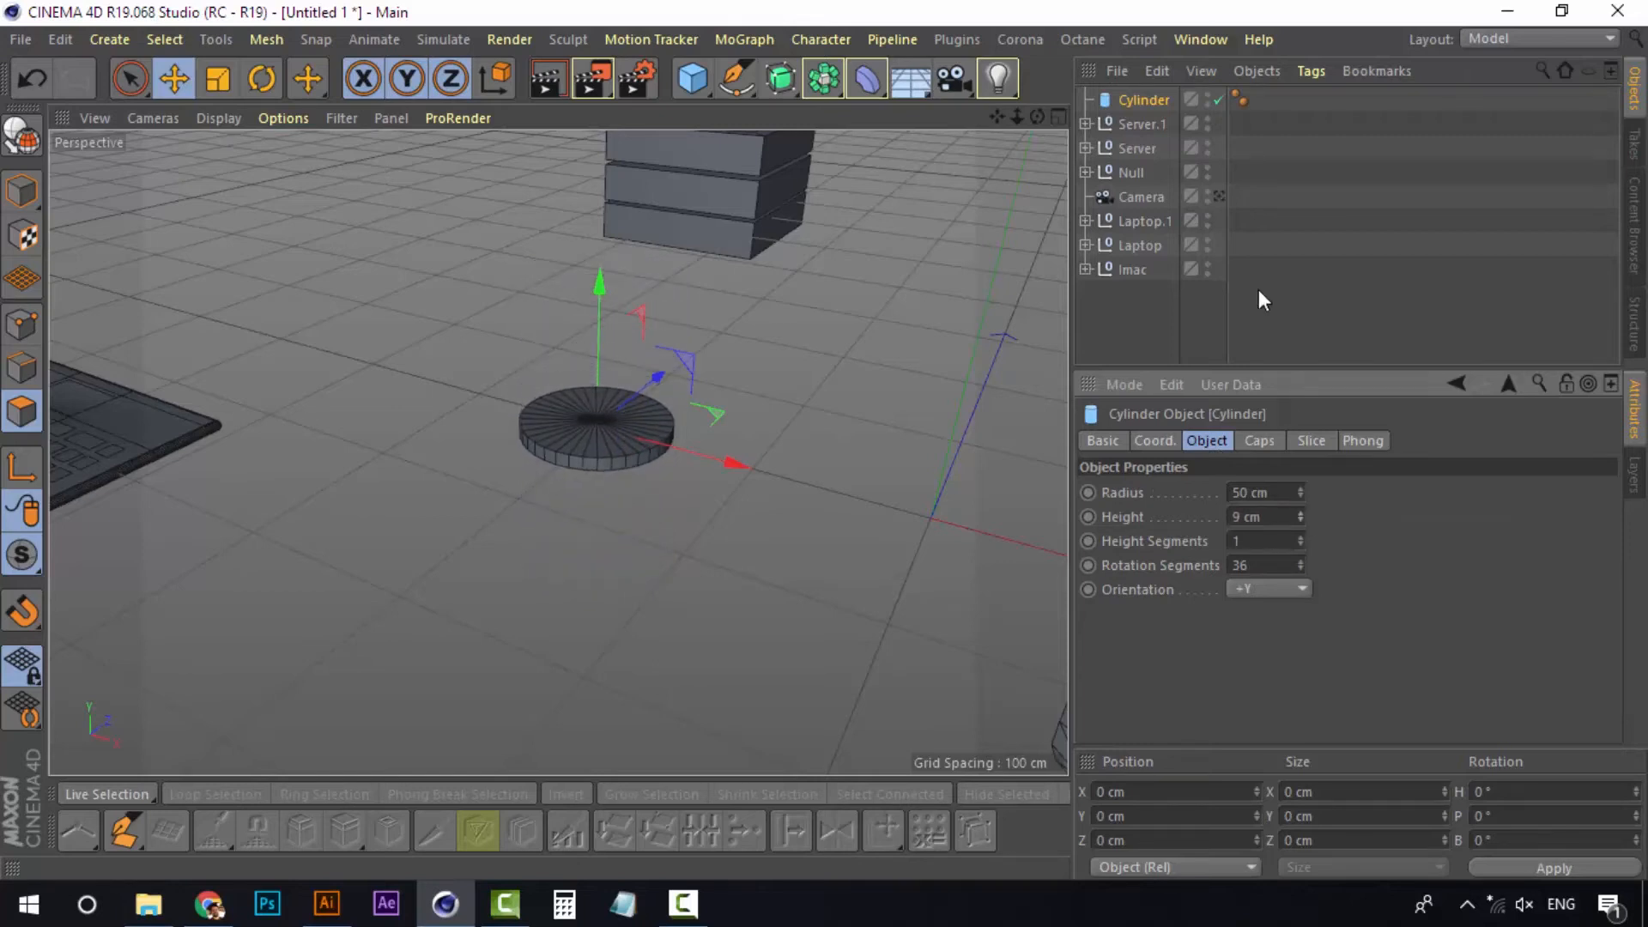
click(1300, 513)
click(1300, 513)
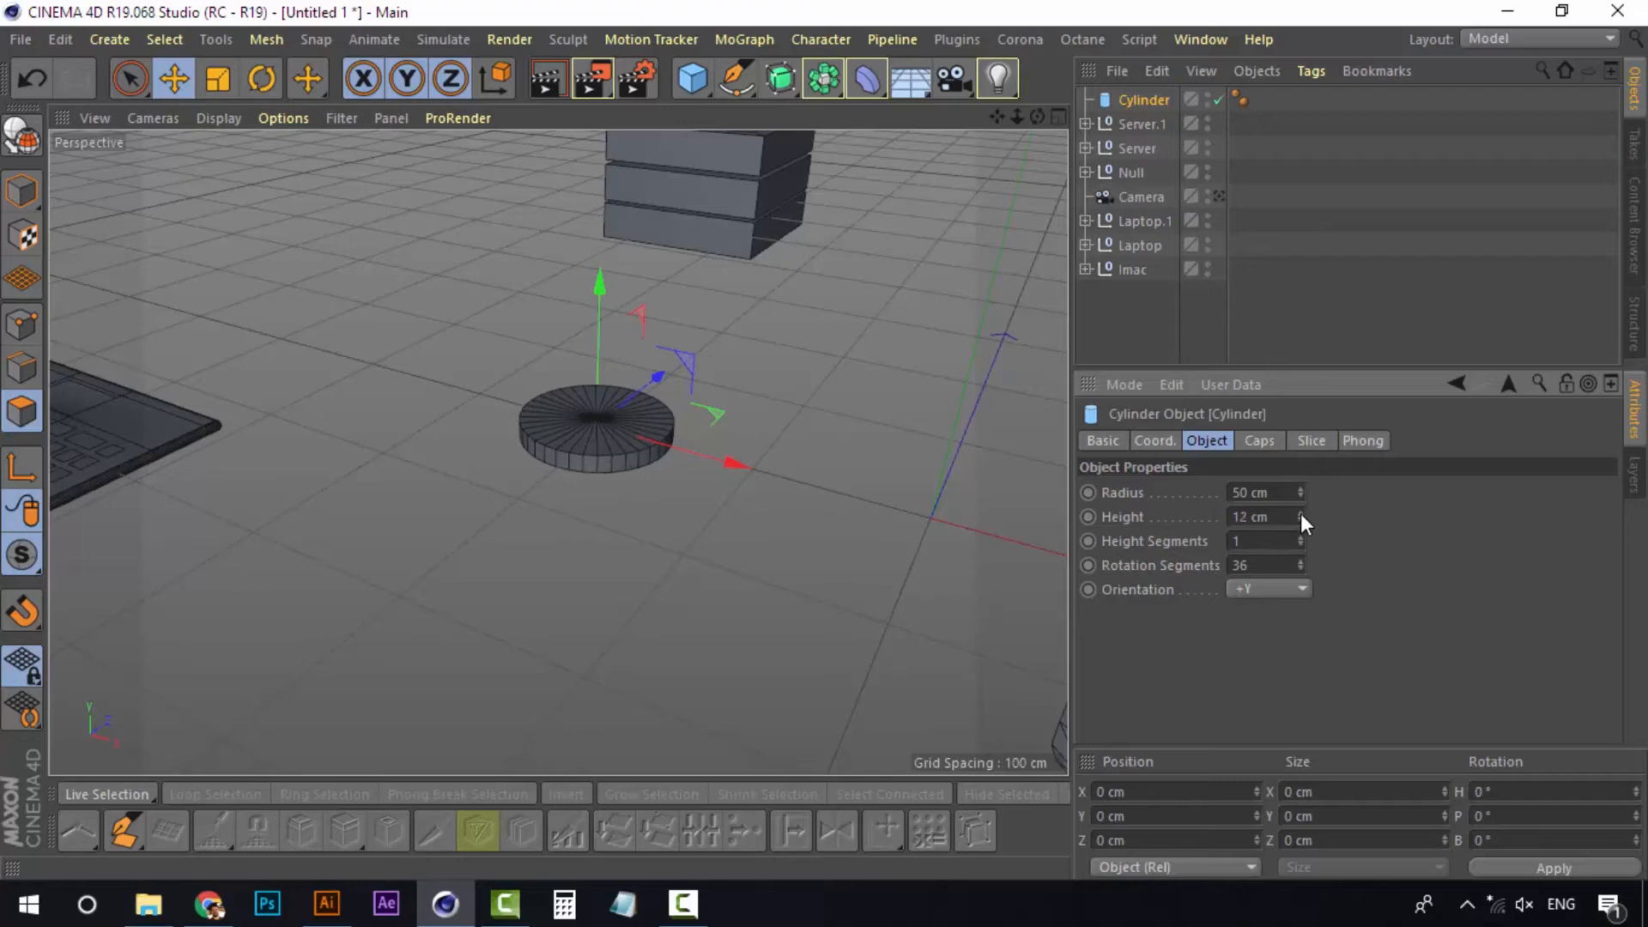
click(1301, 514)
click(1301, 514)
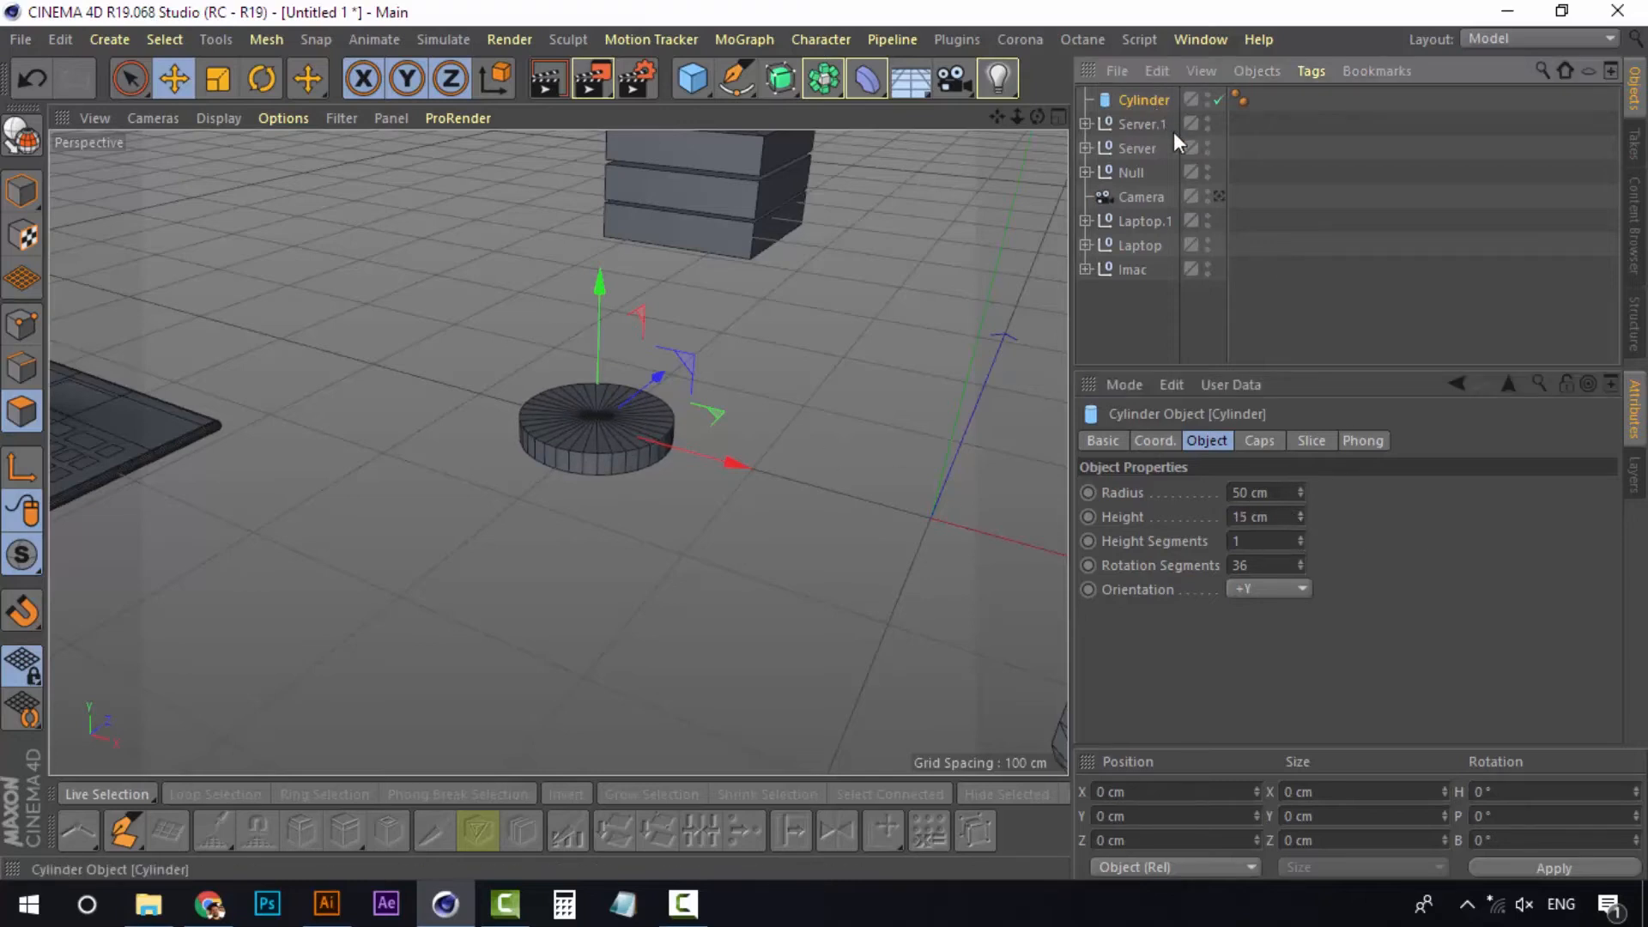
In the scene camera view, move the flat cylinder beside the front laptop and stack a duplicate directly on top of it
click(1219, 196)
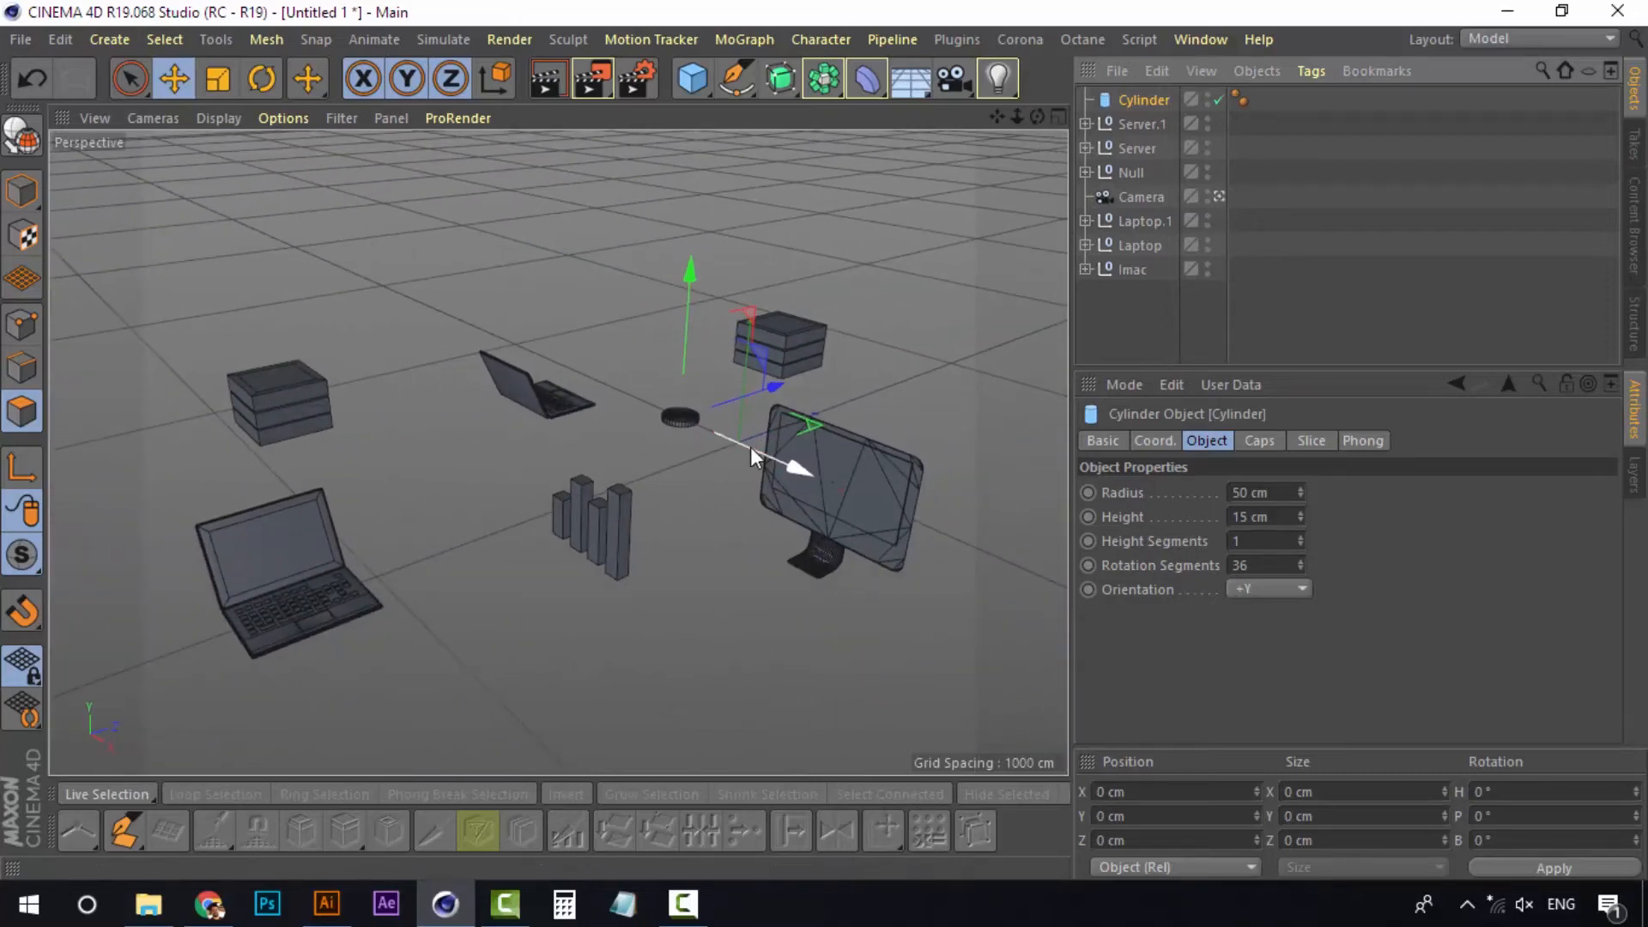
drag(750, 455, 567, 672)
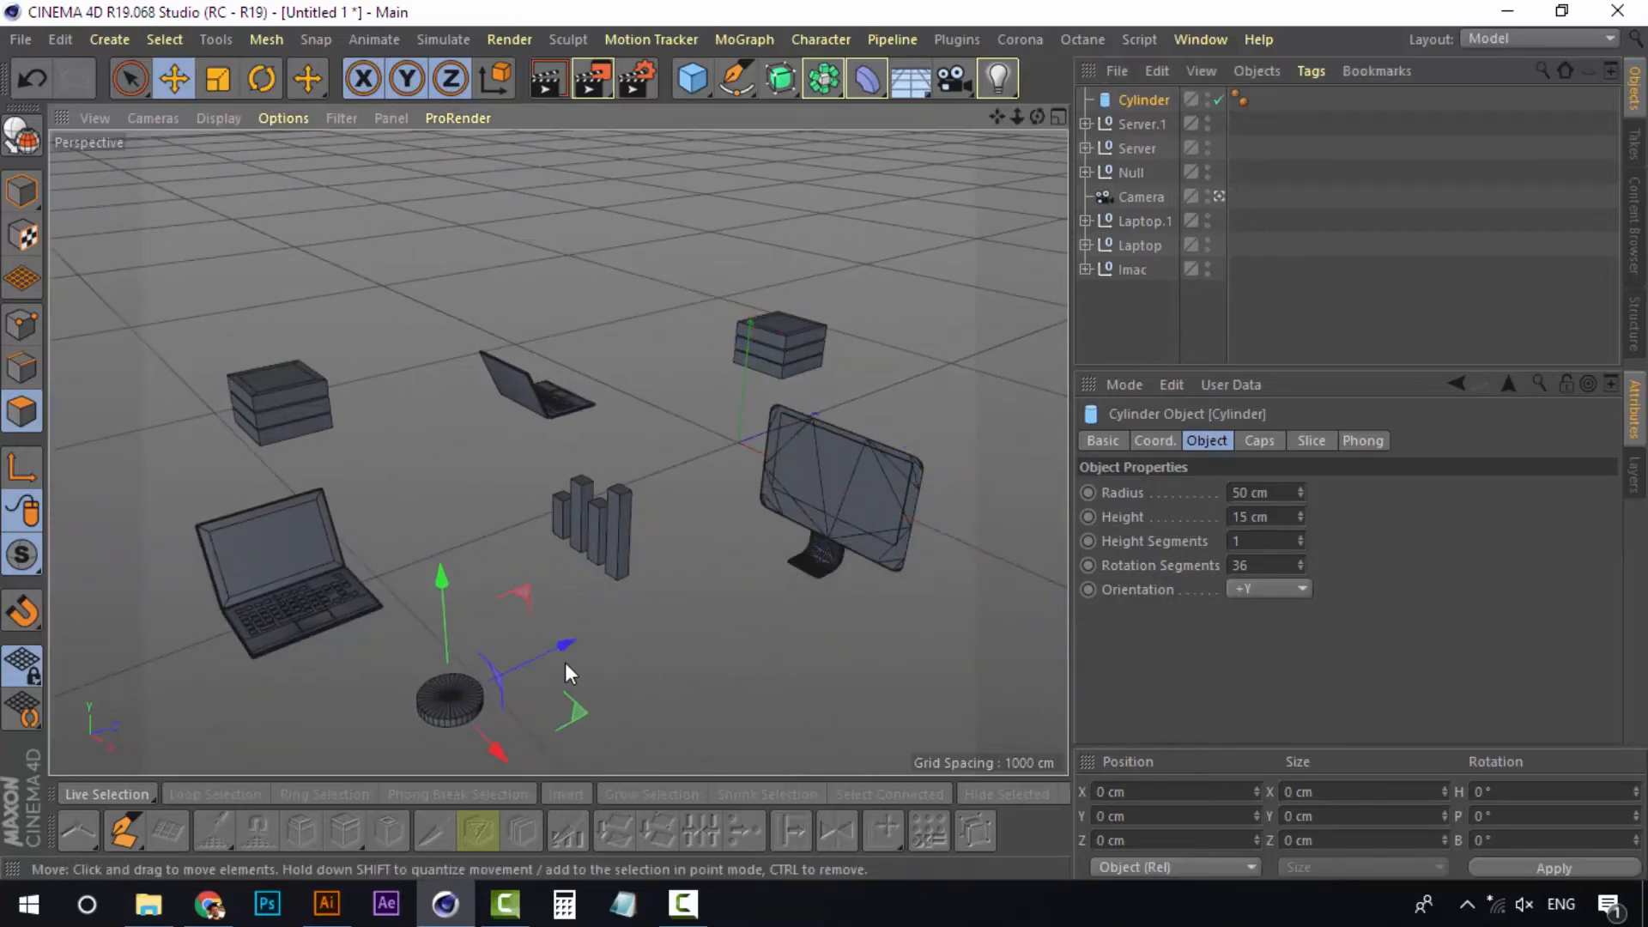
drag(481, 738, 431, 695)
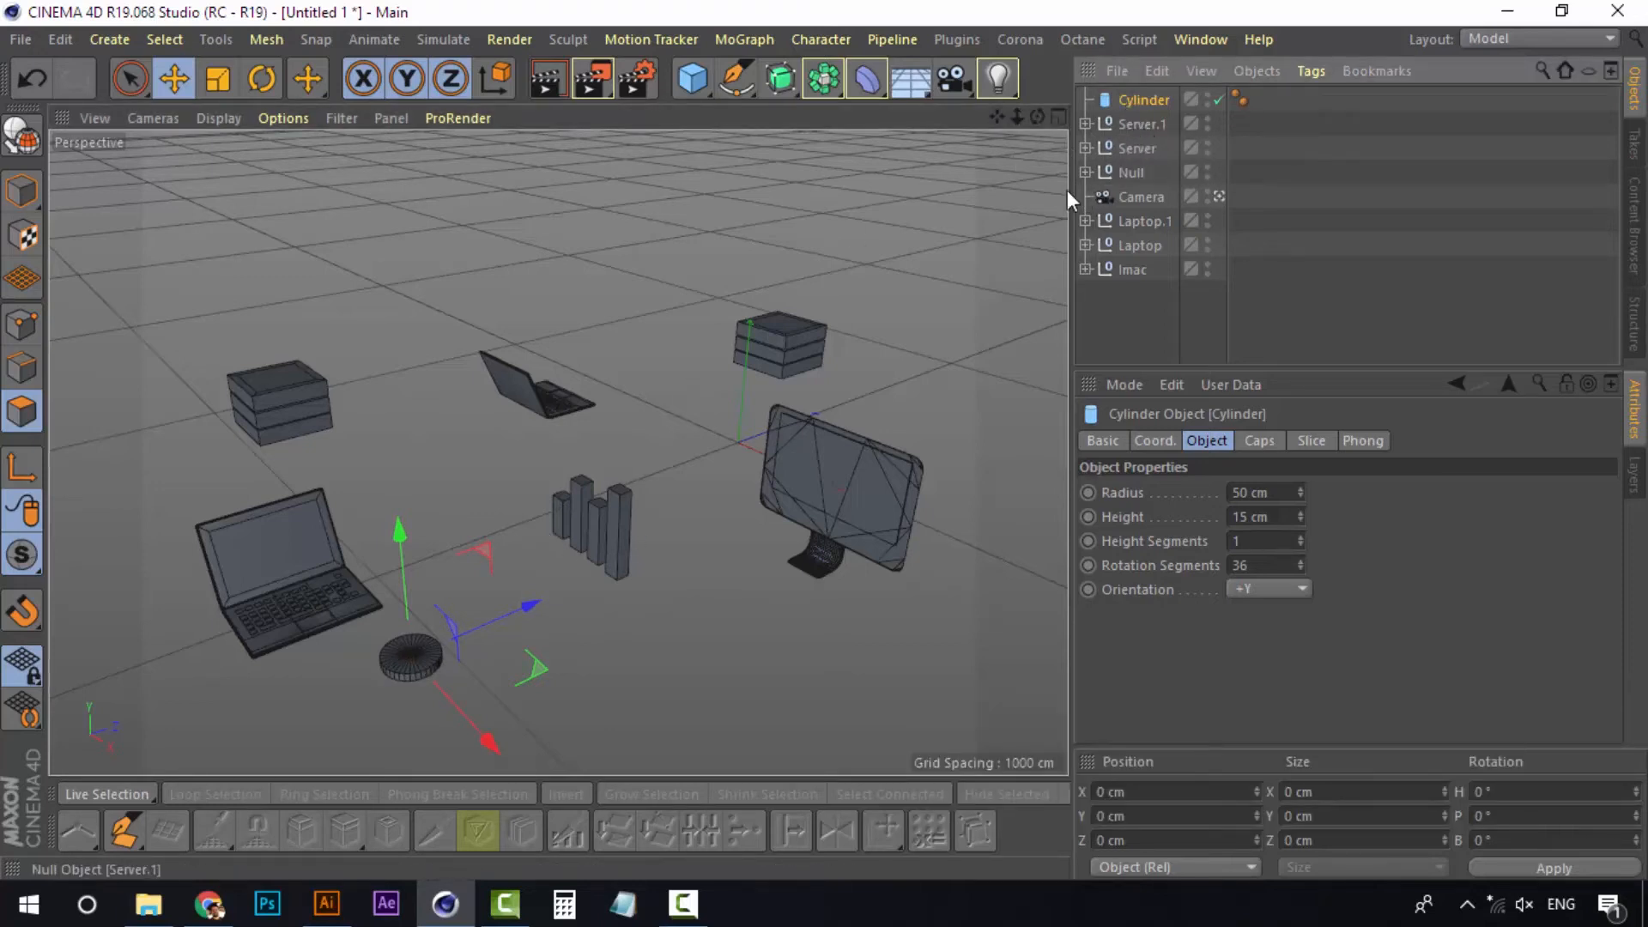
ctrl+drag(403, 533, 398, 525)
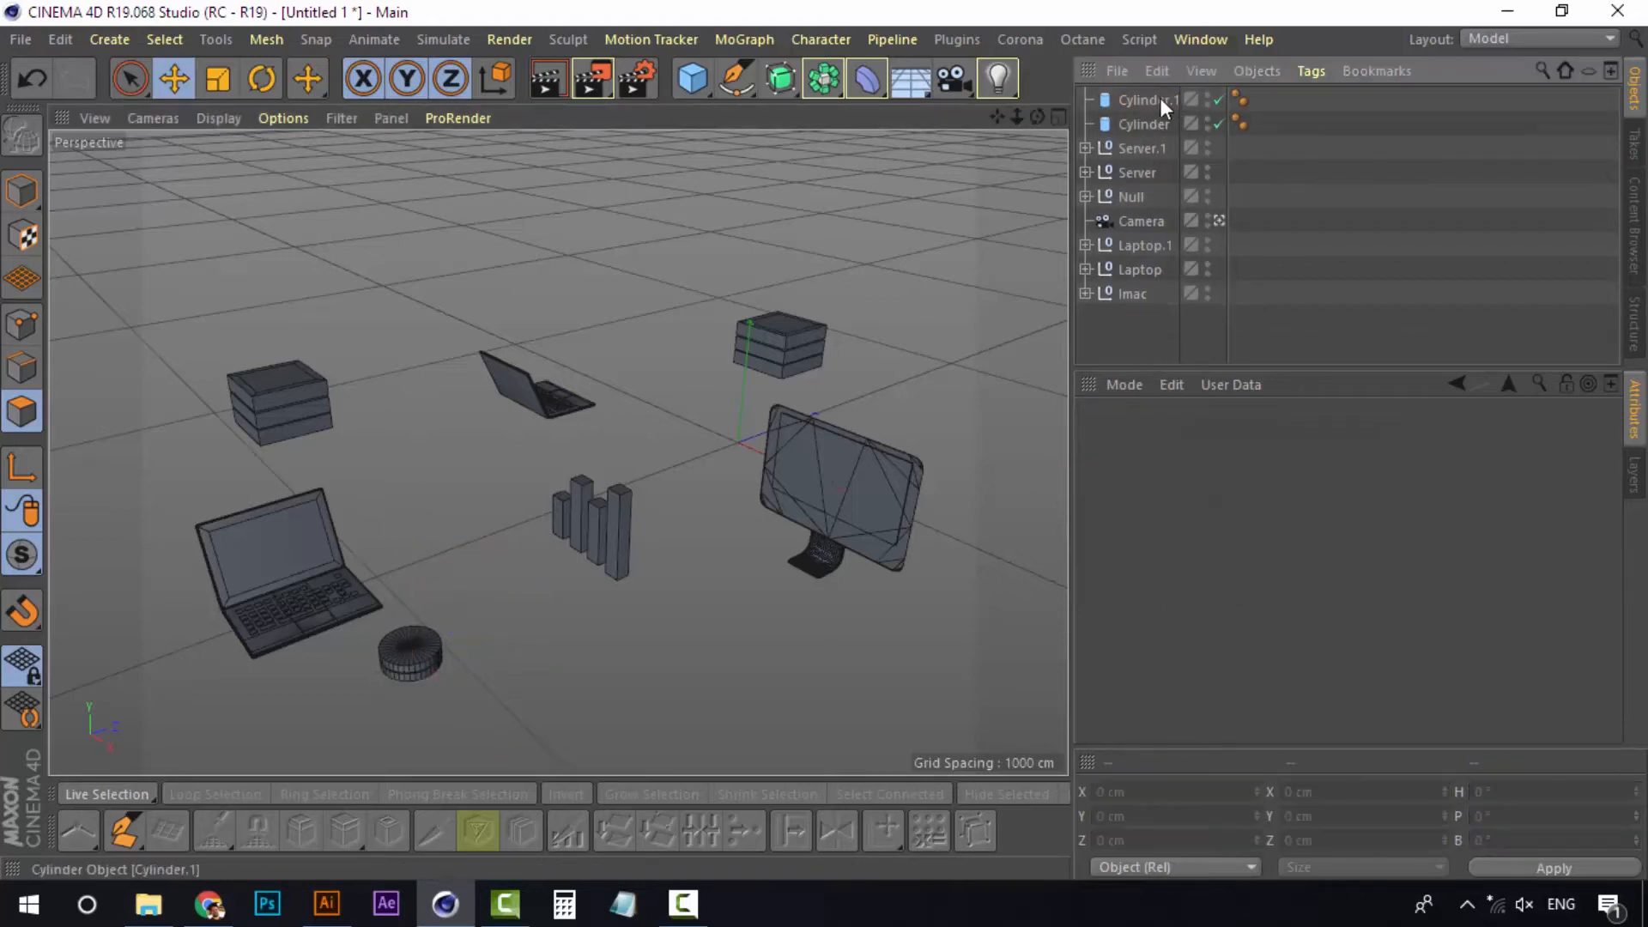
Copy and paste both stacked cylinders together
ctrl+click(1150, 126)
key(ctrl+c)
key(ctrl+v)
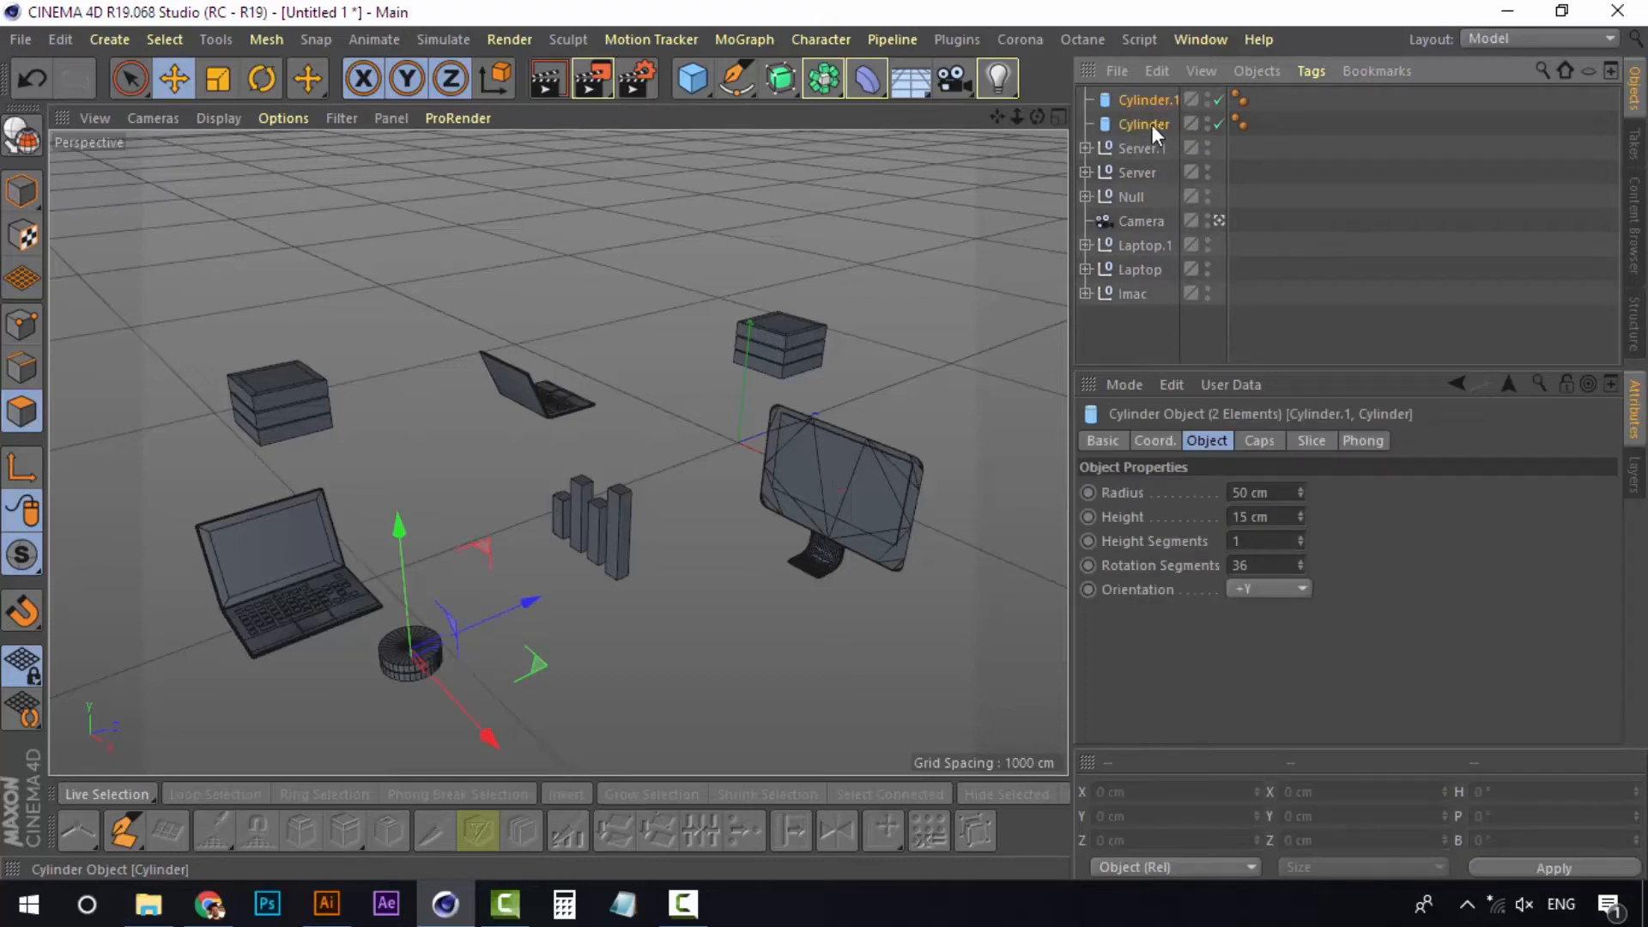
Move the pasted cylinder pair in front of the iMac and stack another pasted pair on top of it
drag(525, 606, 859, 699)
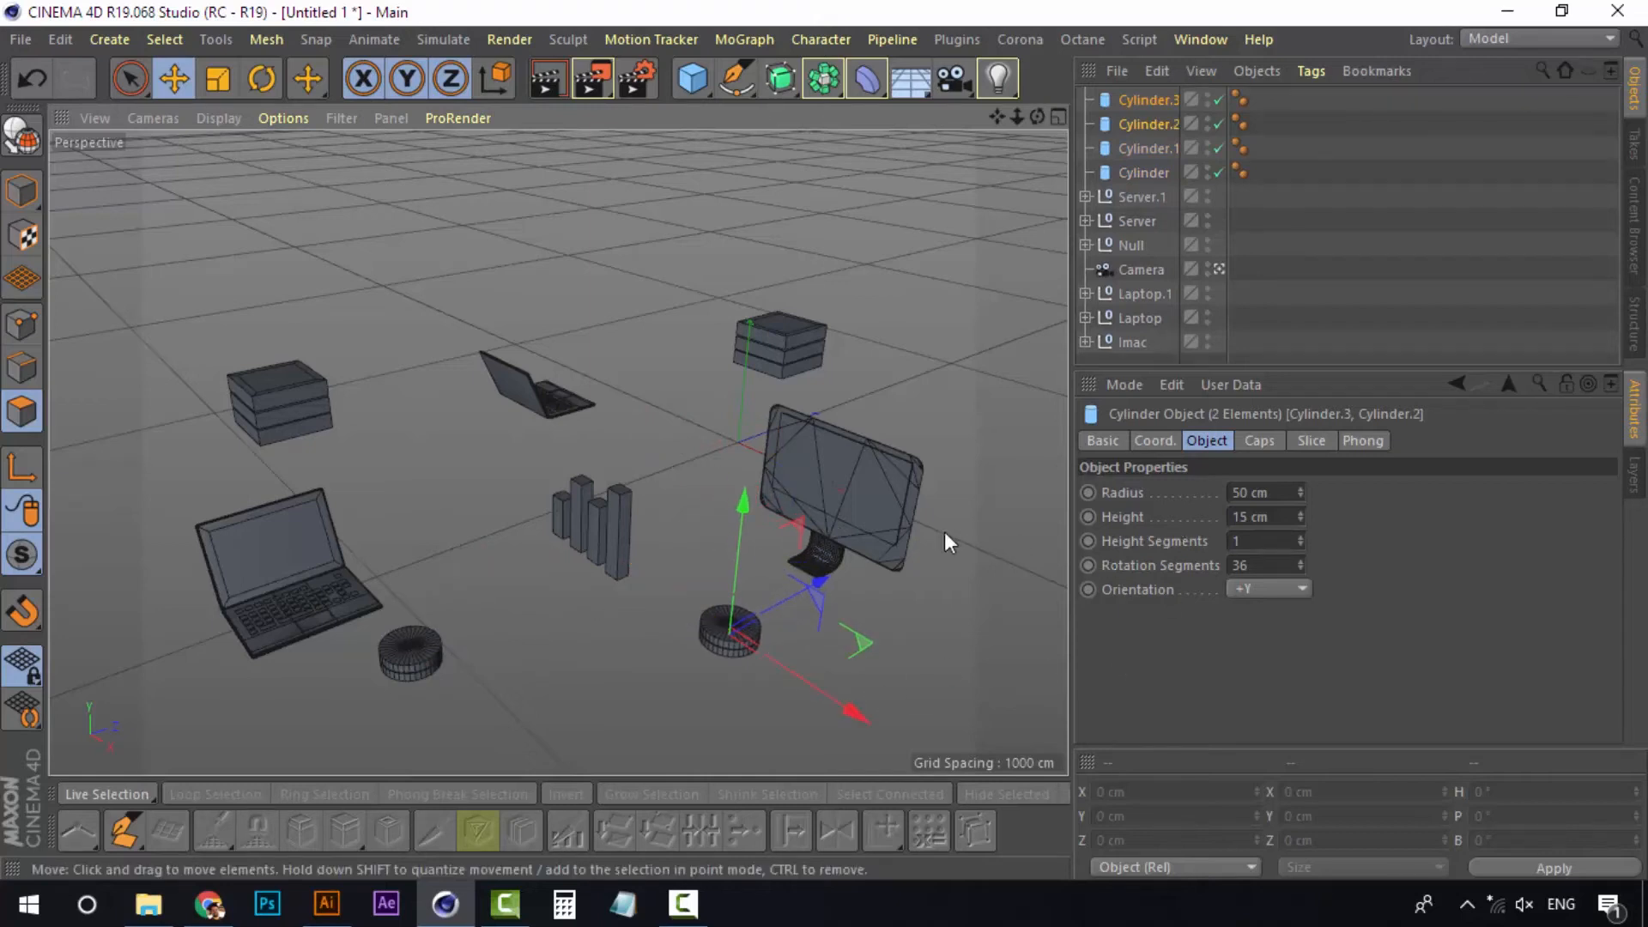
key(ctrl+v)
drag(747, 512, 744, 503)
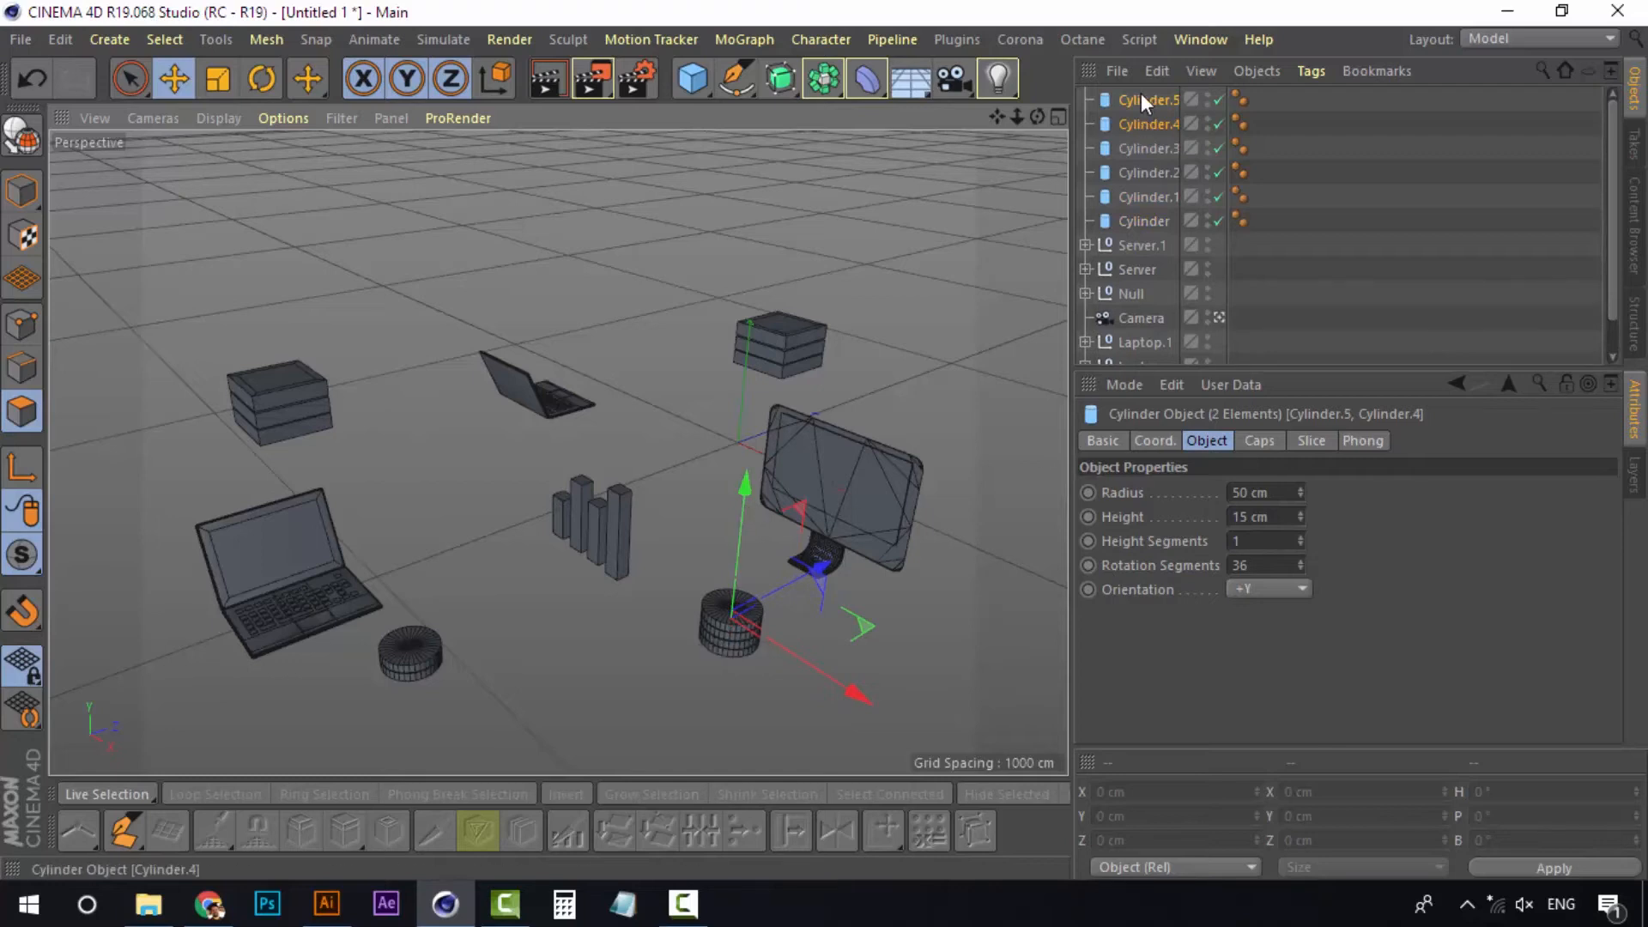
Duplicate the lower cylinder pair of the stack by the iMac and move the copy along X beside that stack
click(1147, 151)
ctrl+click(1150, 174)
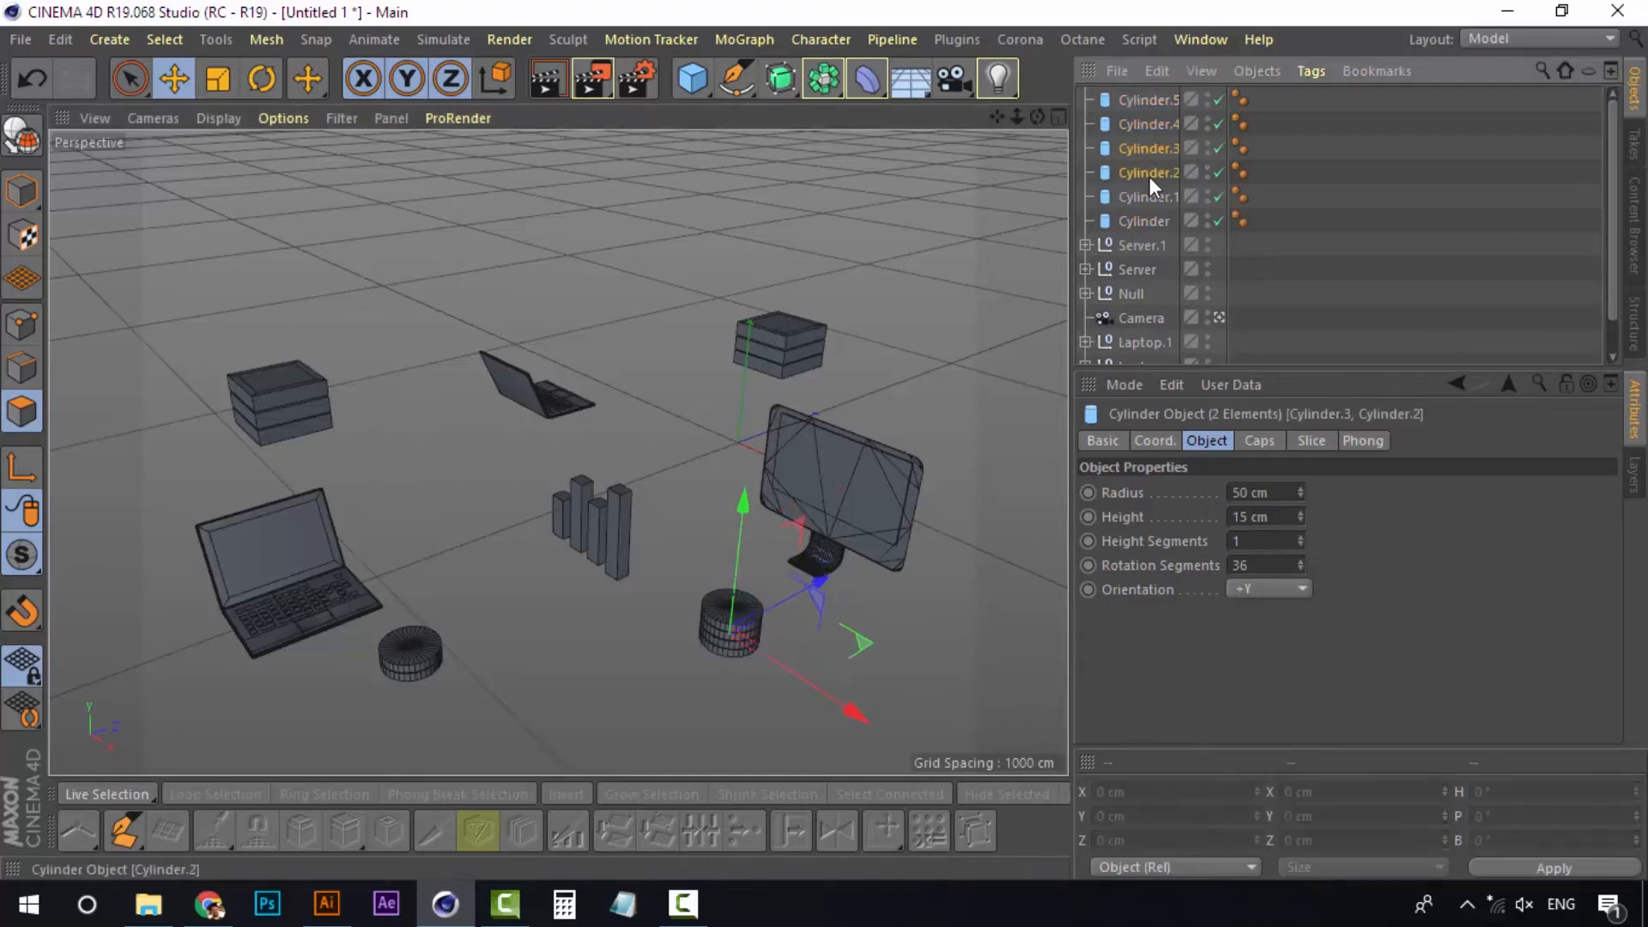
key(ctrl+c)
key(ctrl+v)
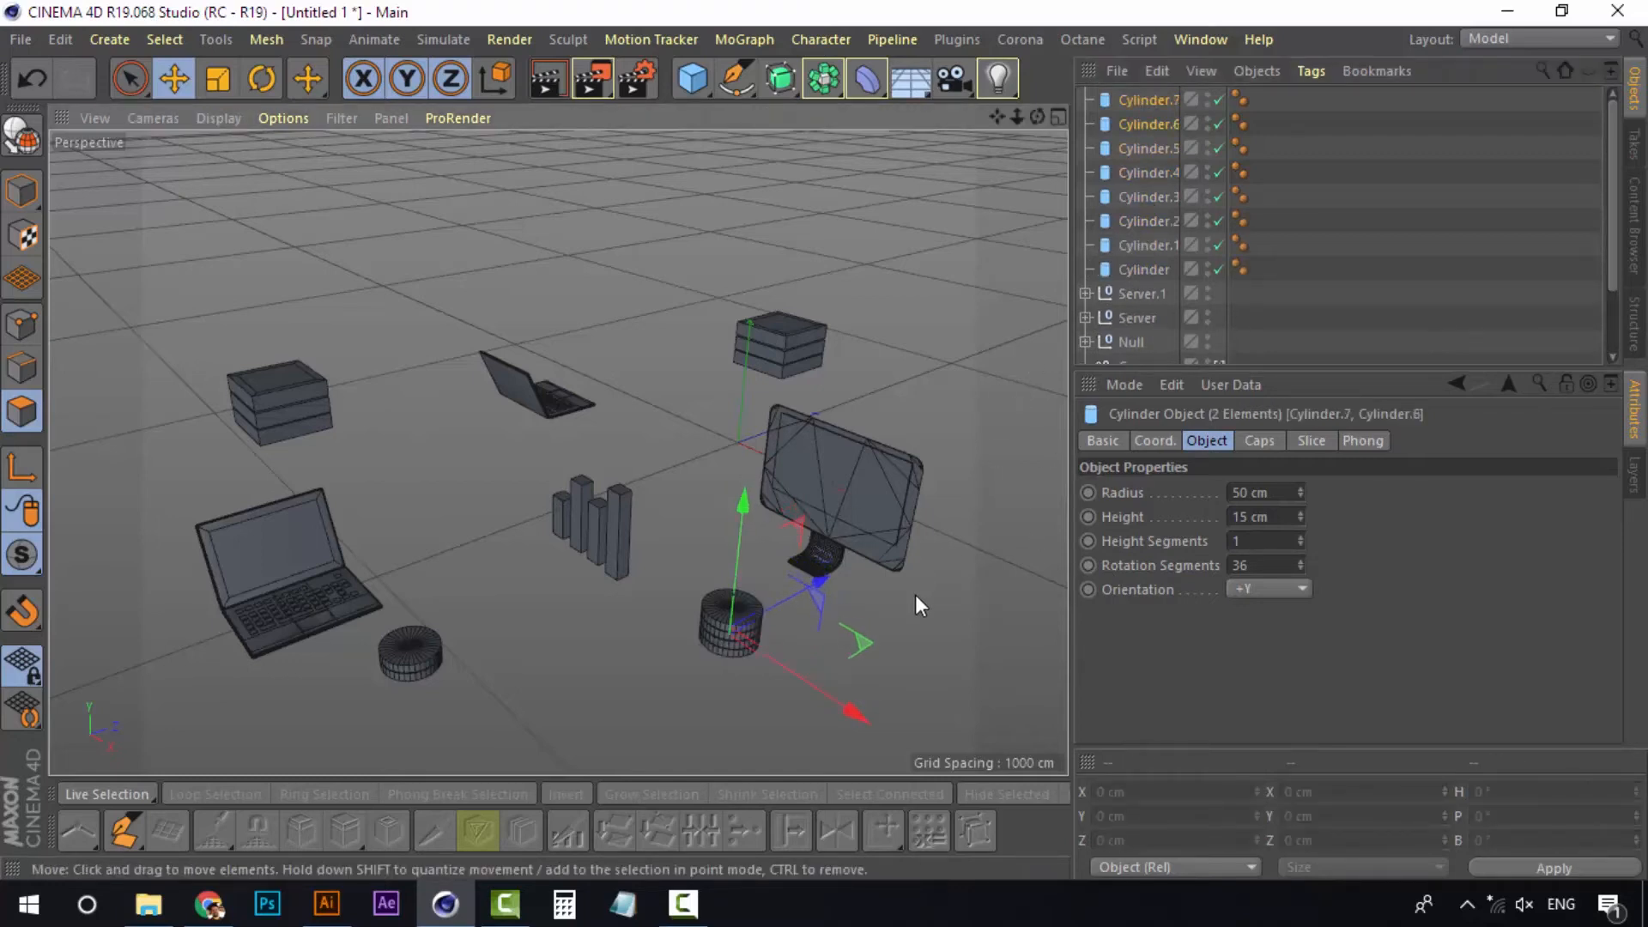
drag(852, 711, 913, 750)
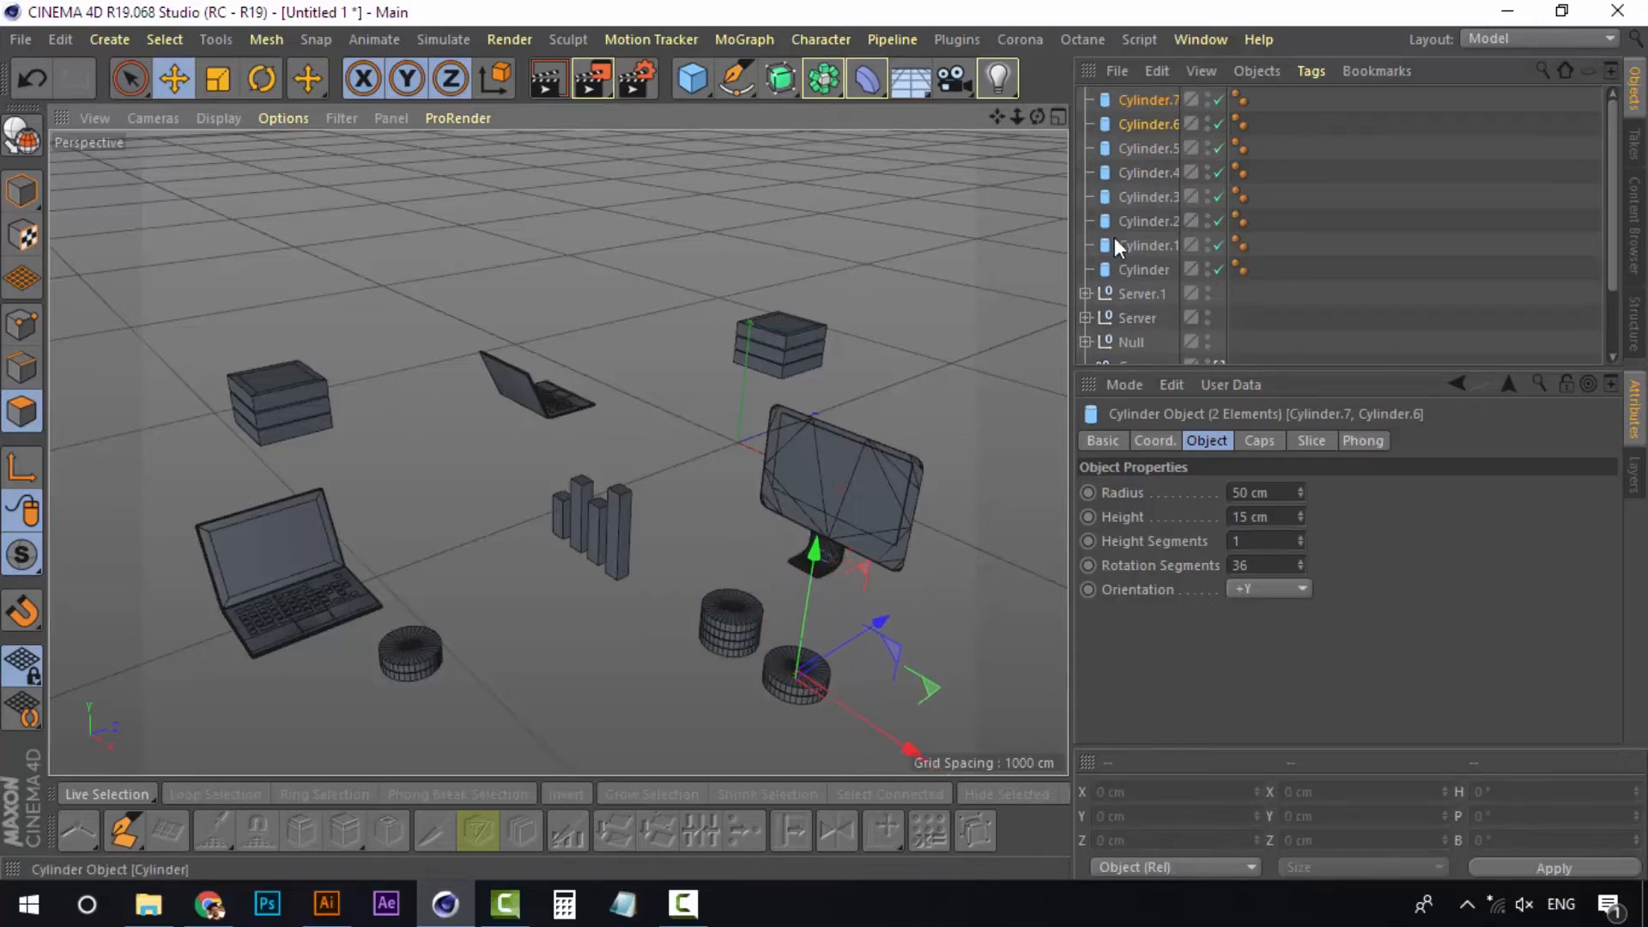
Duplicate the upper cylinder pair of the stack by the iMac and raise the copy to make it six discs high
key(ctrl+c)
key(ctrl+v)
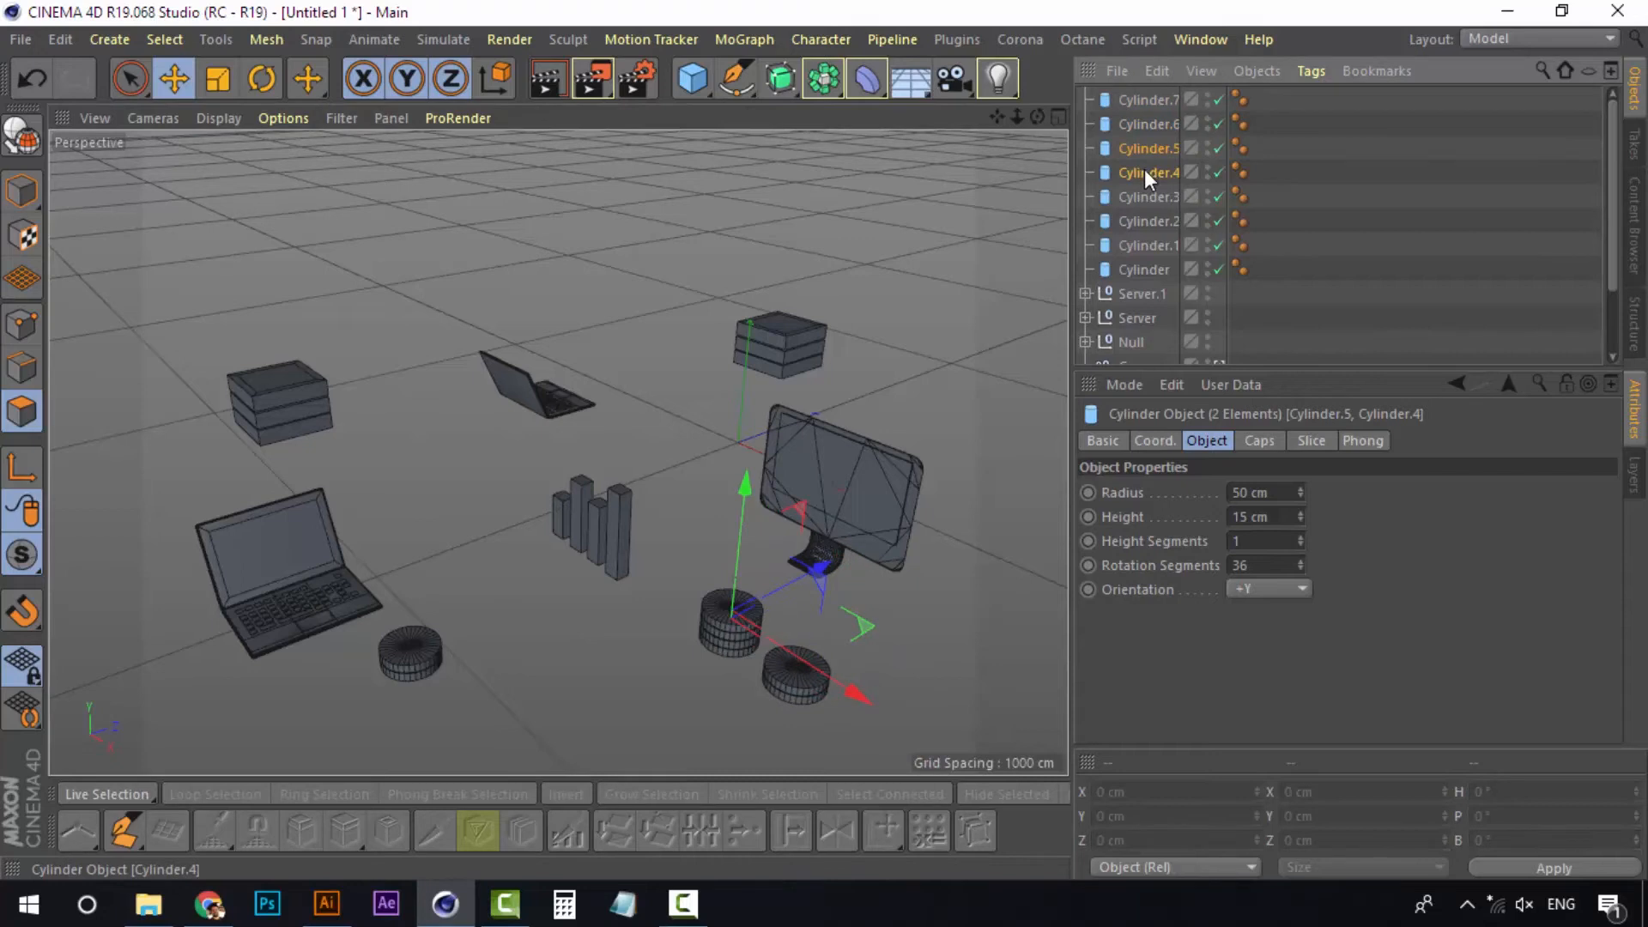
drag(754, 491, 748, 476)
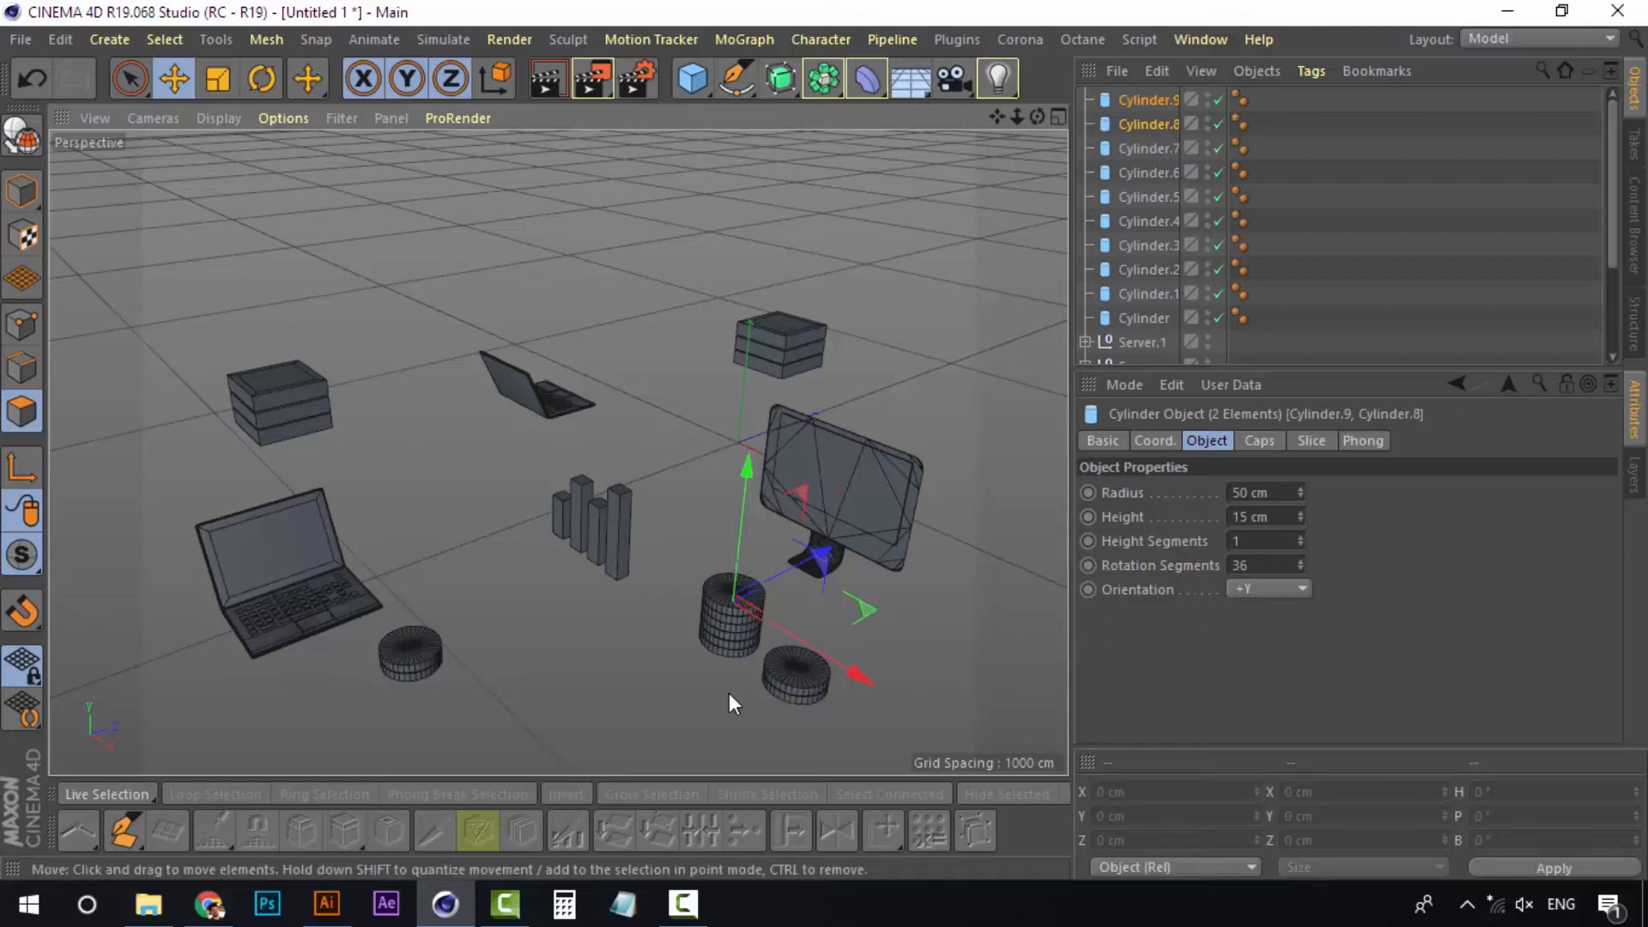
Duplicate the cylinder pair beside the front laptop and move the copy to the far side behind the iMac
click(1150, 318)
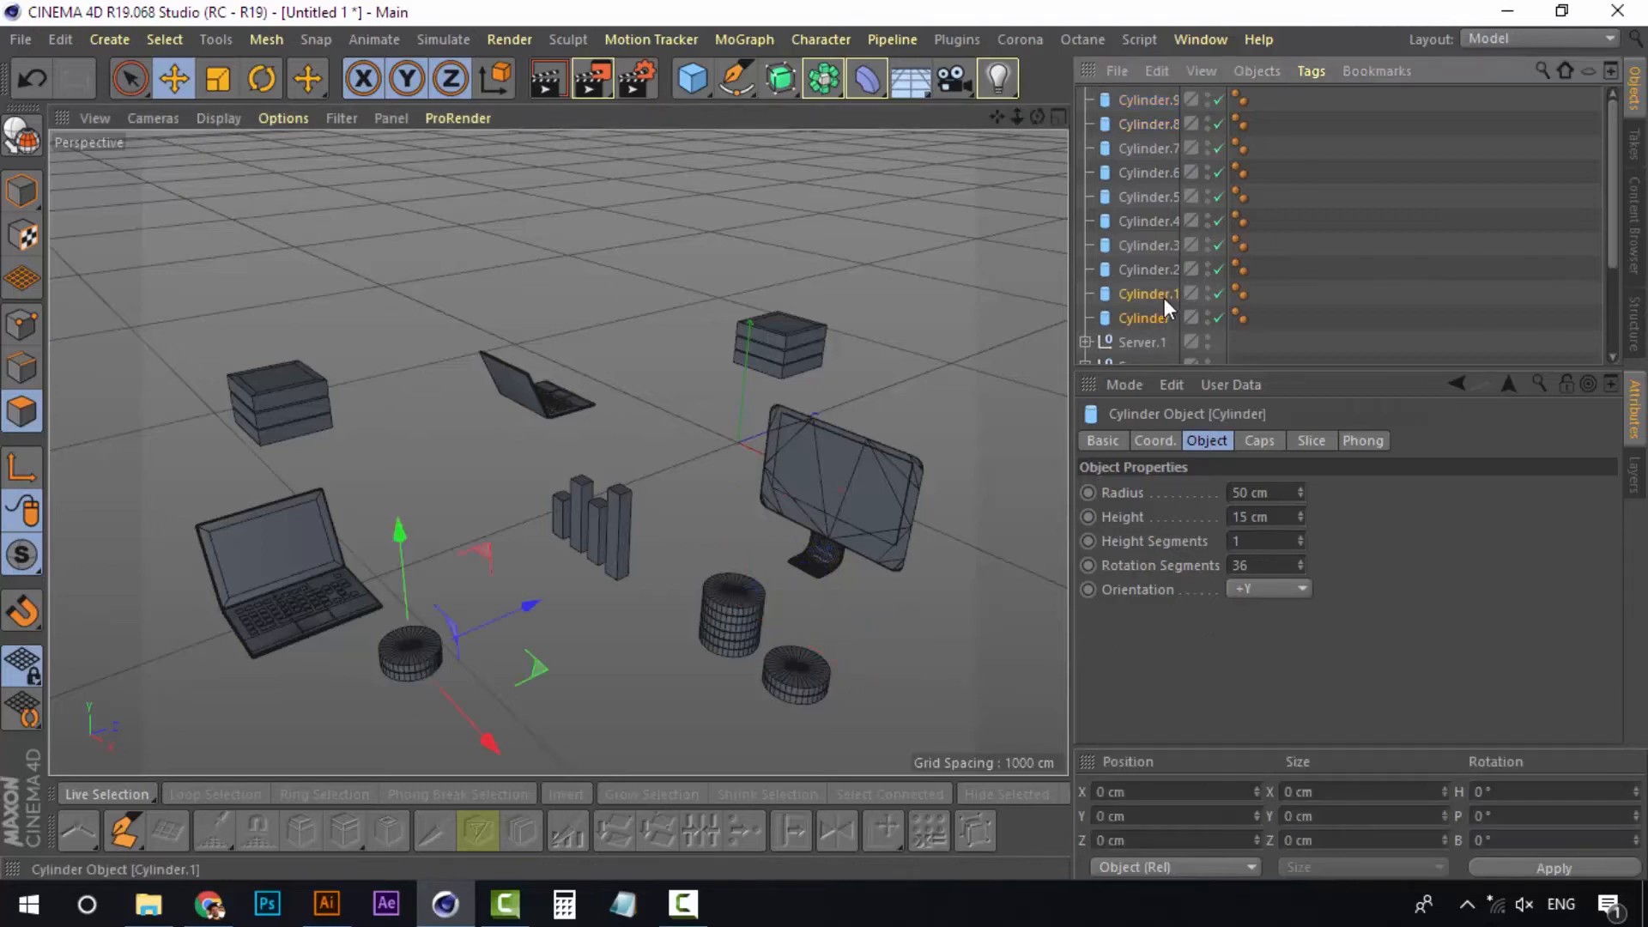
ctrl+click(1164, 297)
key(ctrl+c)
key(ctrl+v)
drag(509, 598, 959, 335)
Duplicate the pair behind the iMac and move the copy between the iMac and the rear laptop
key(ctrl+c)
key(ctrl+v)
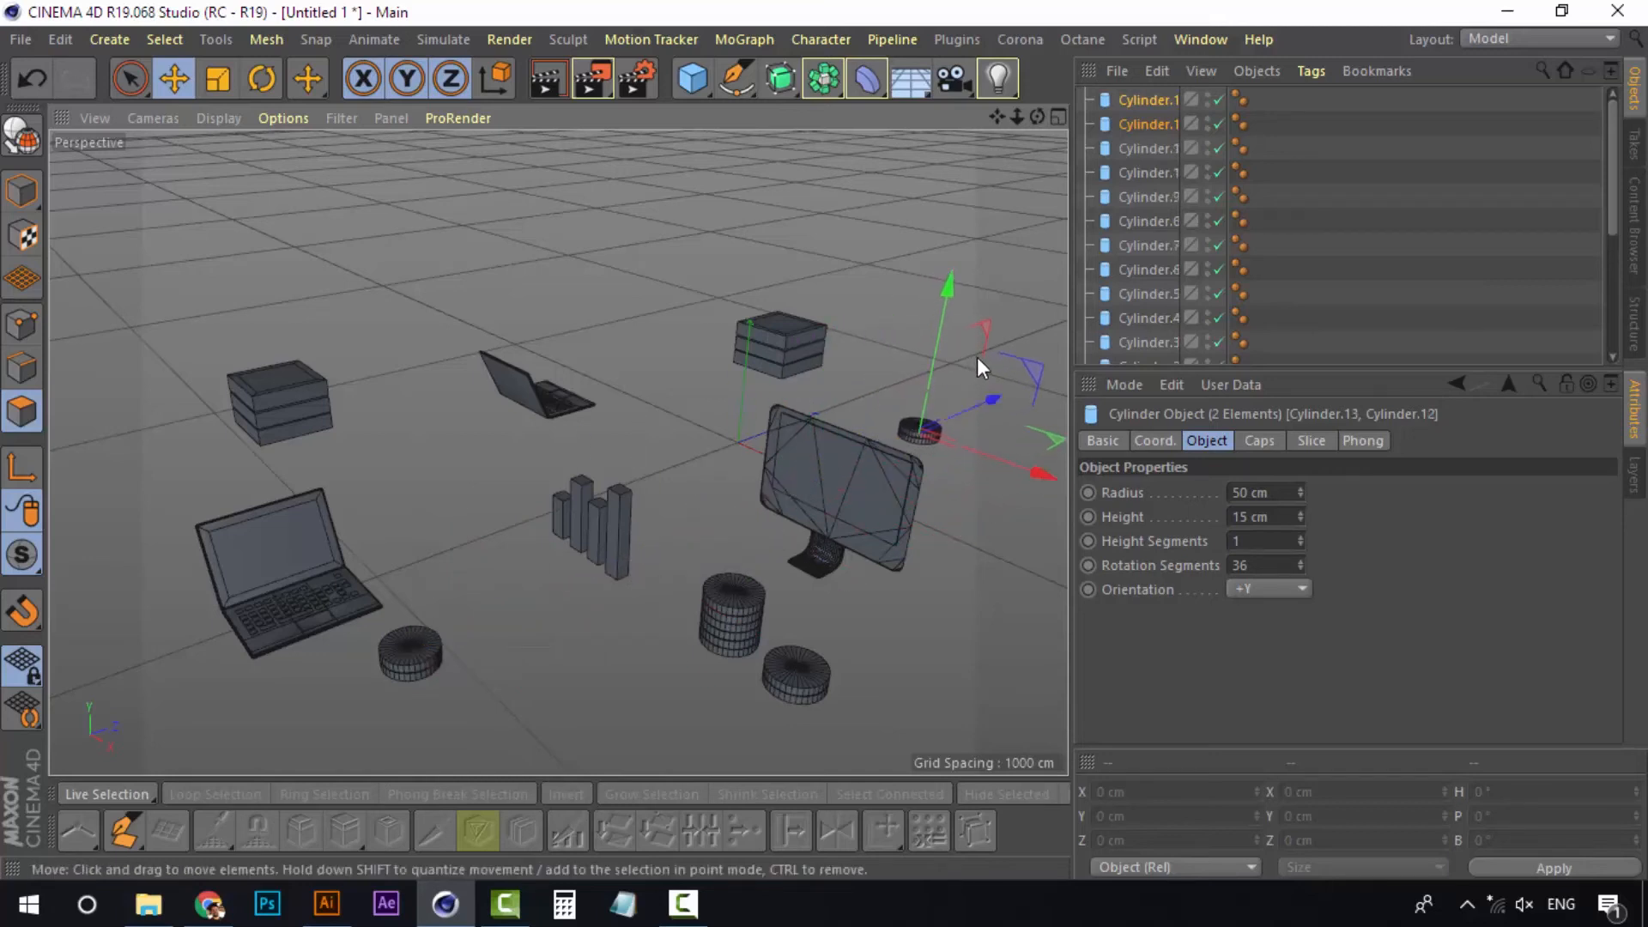
drag(1008, 461, 777, 477)
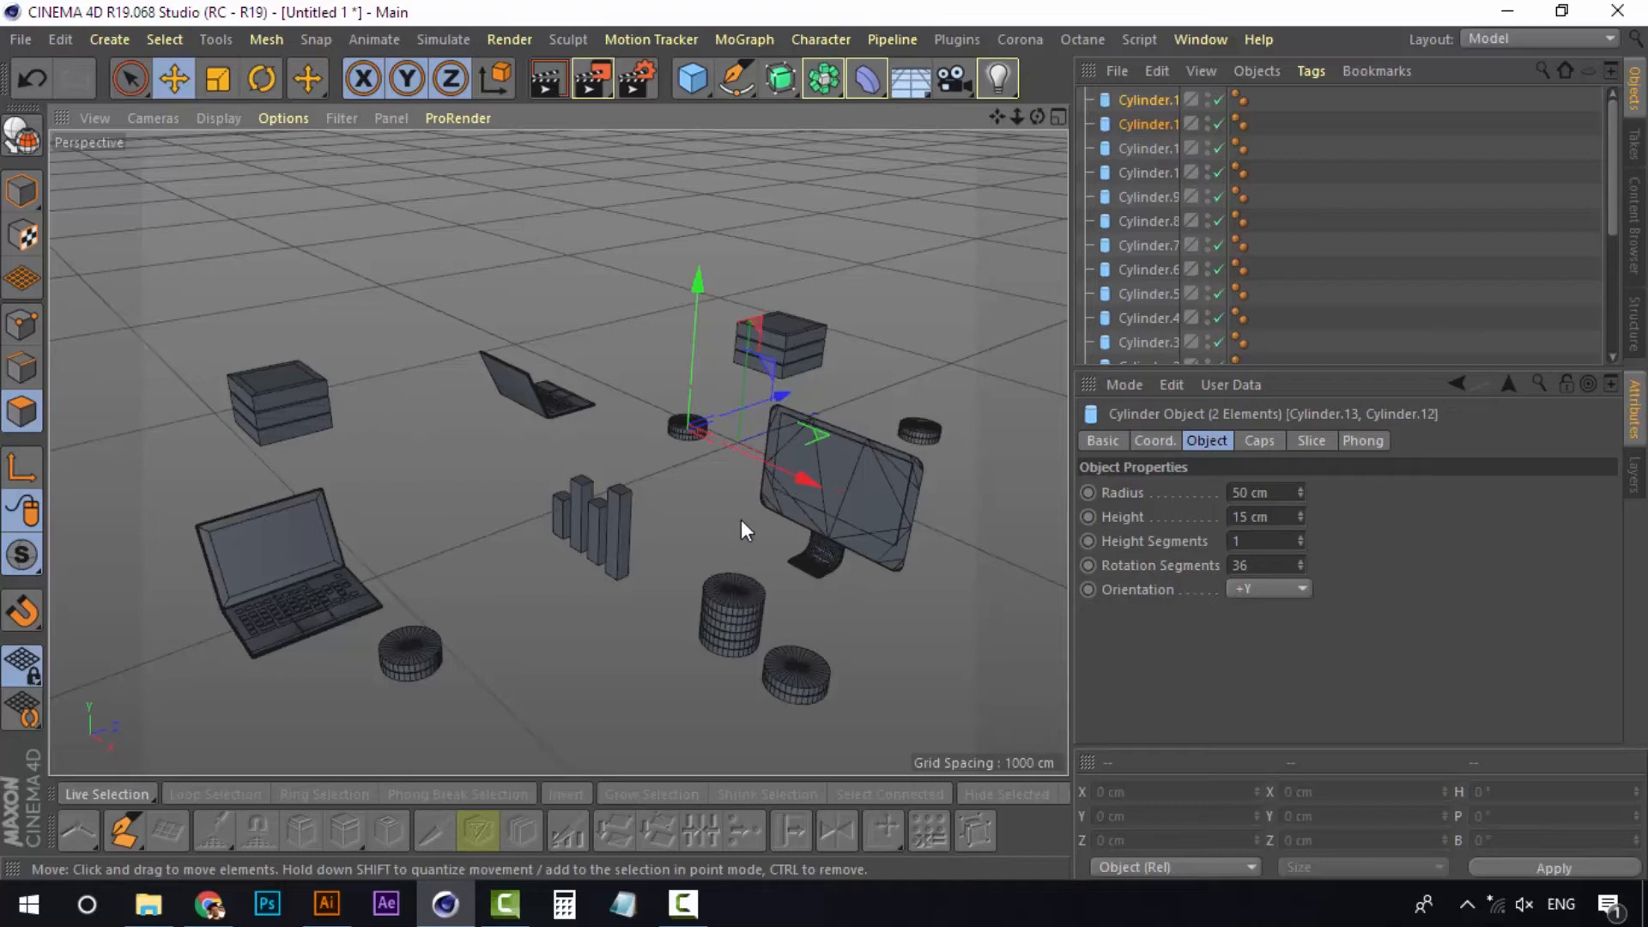
Duplicate the six-disc stack by the iMac and move the copy between the front laptop and the rear laptop
click(1149, 173)
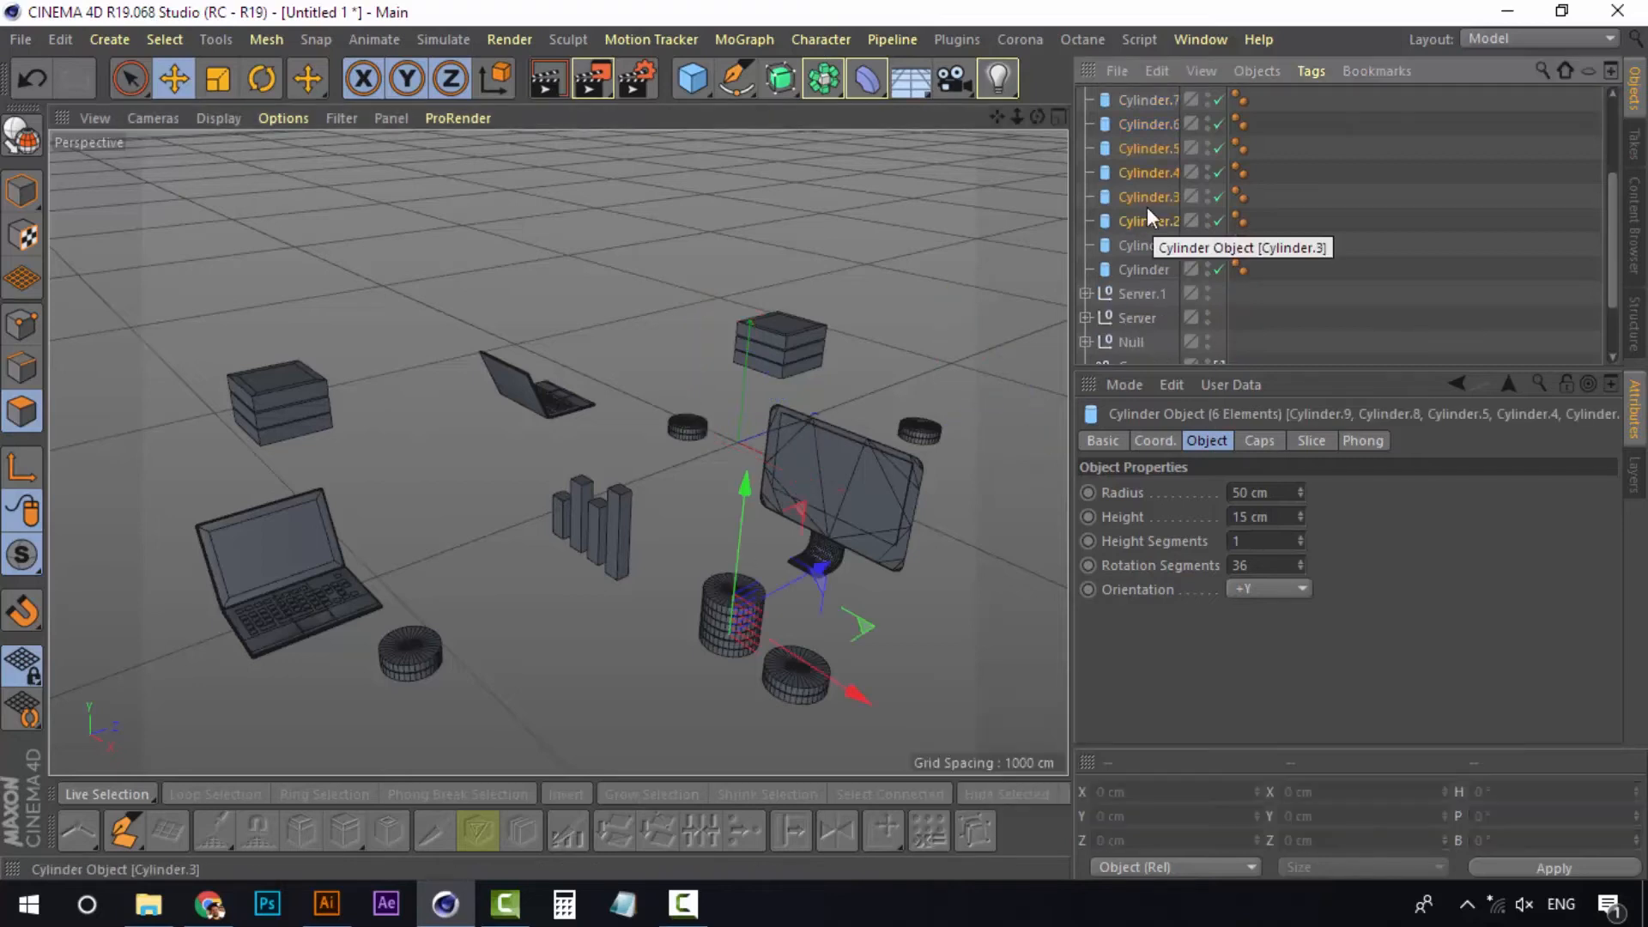
key(ctrl+c)
key(ctrl+v)
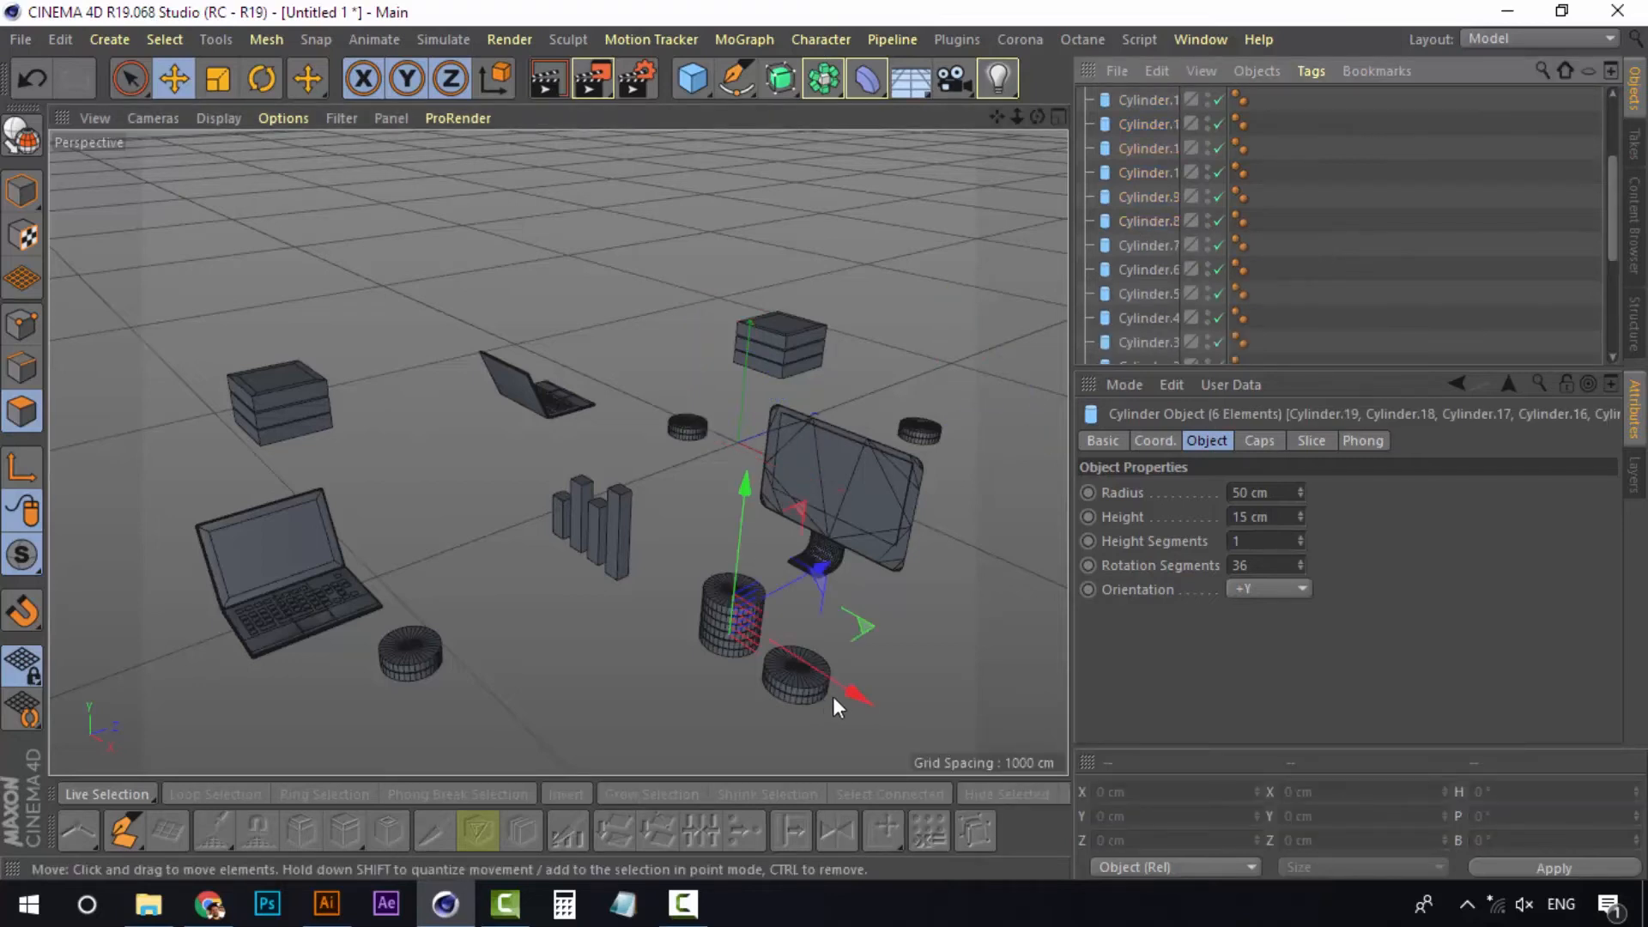
drag(837, 706, 534, 428)
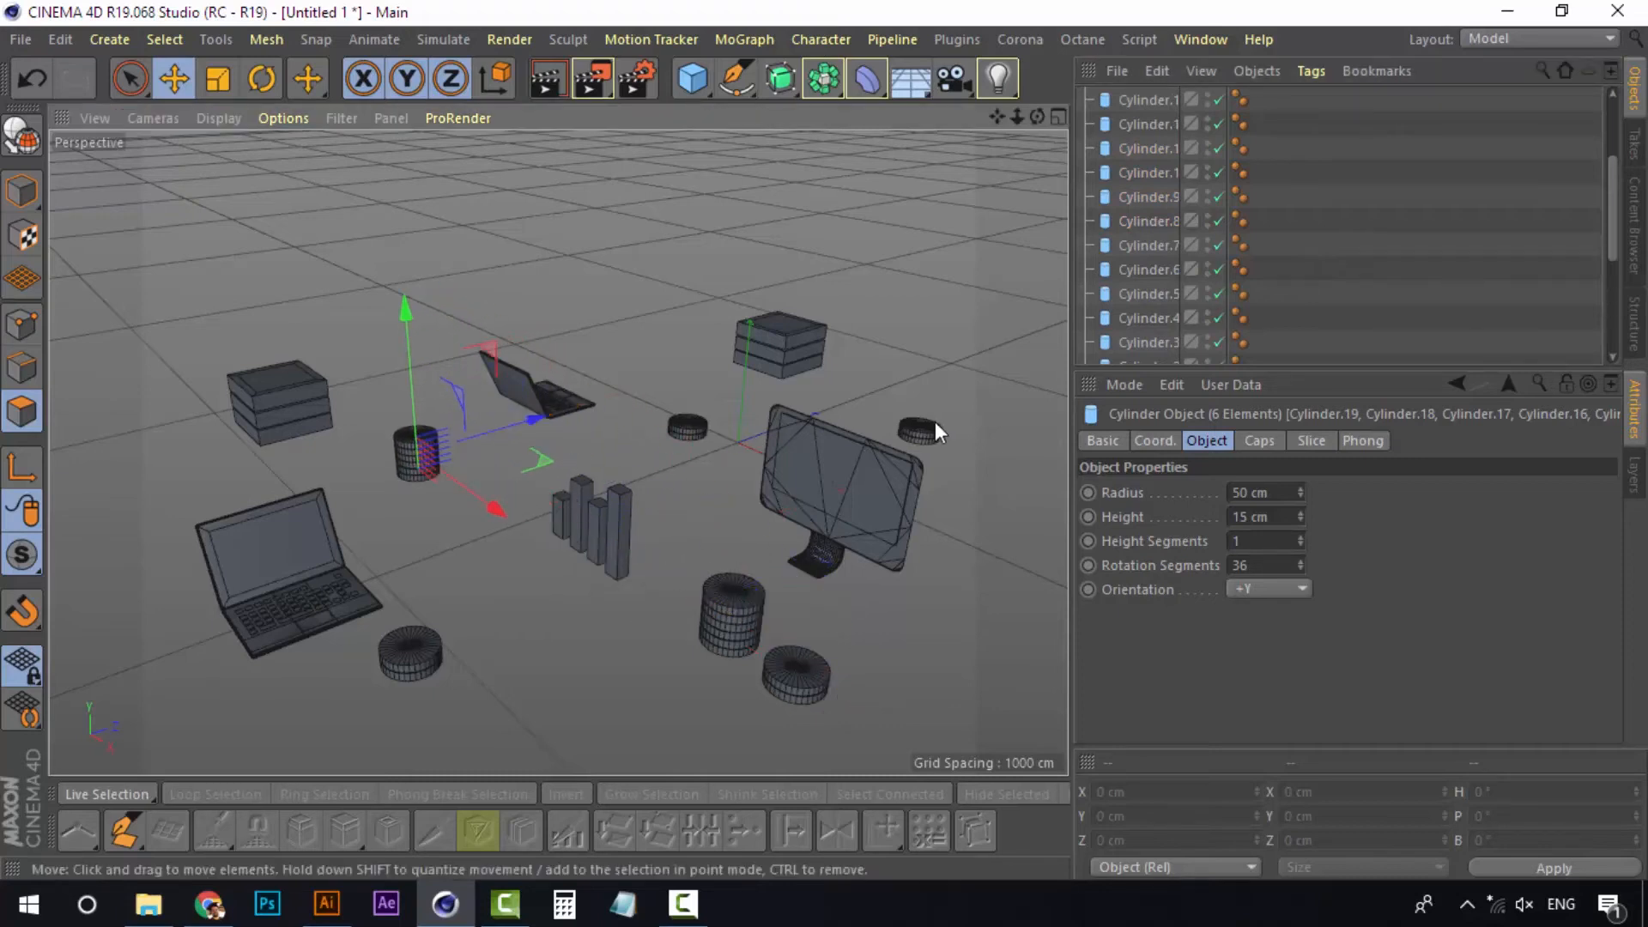
Select all the cylinders in the scene and group them under one null
scroll(1168, 183, up, 3)
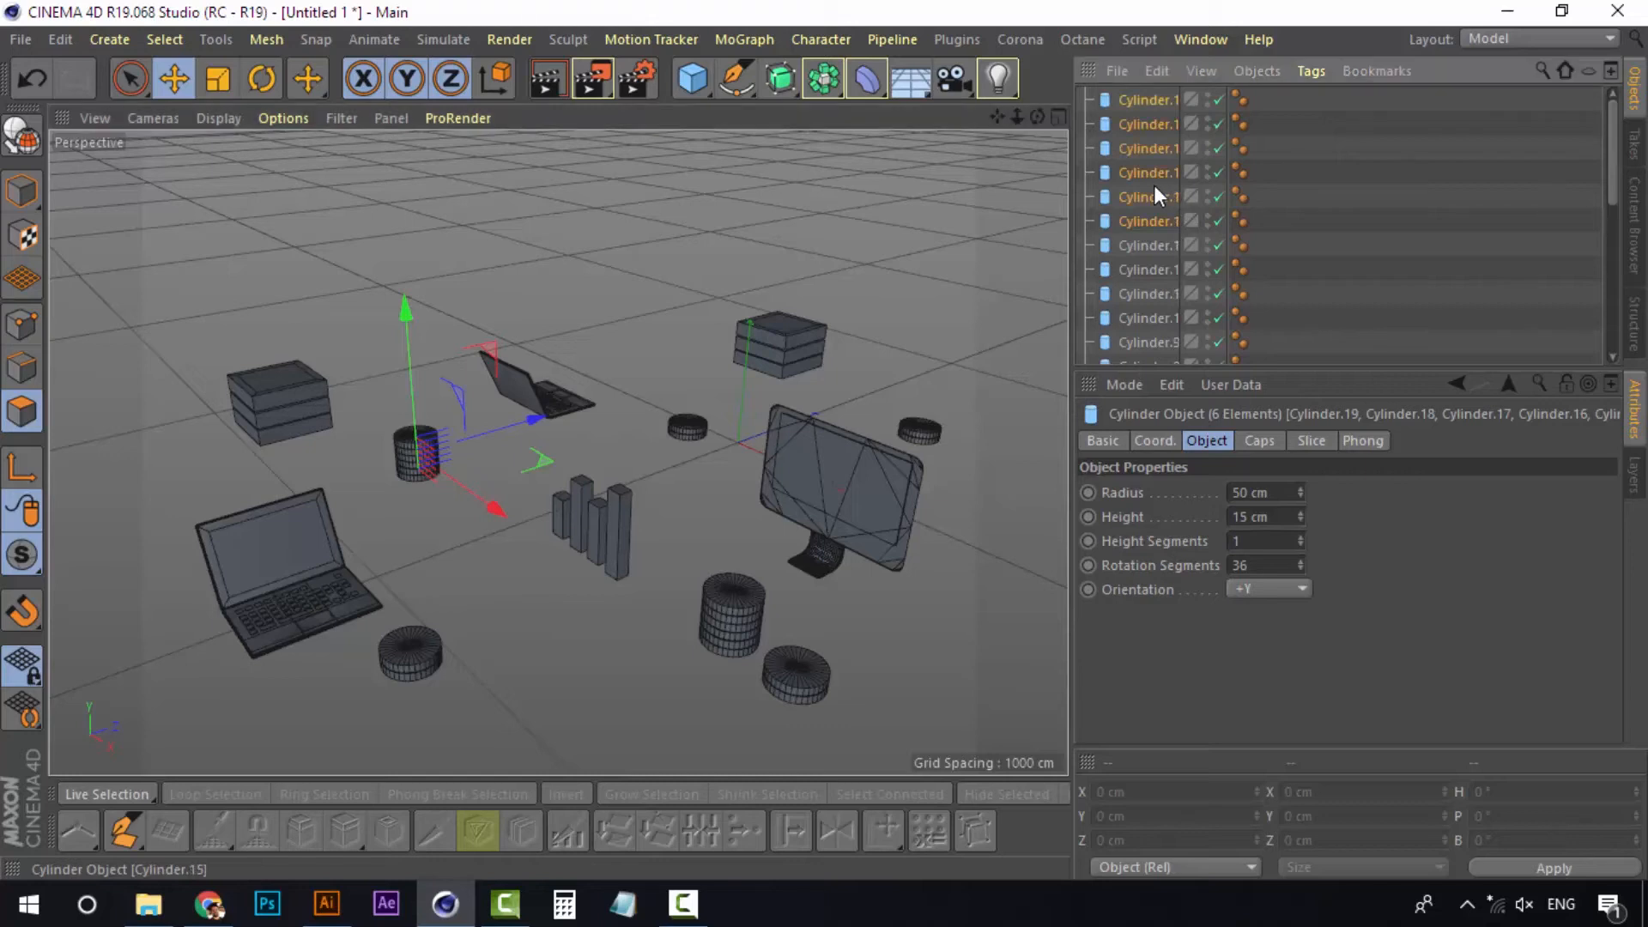
click(1168, 101)
click(1147, 101)
scroll(1139, 168, down, 5)
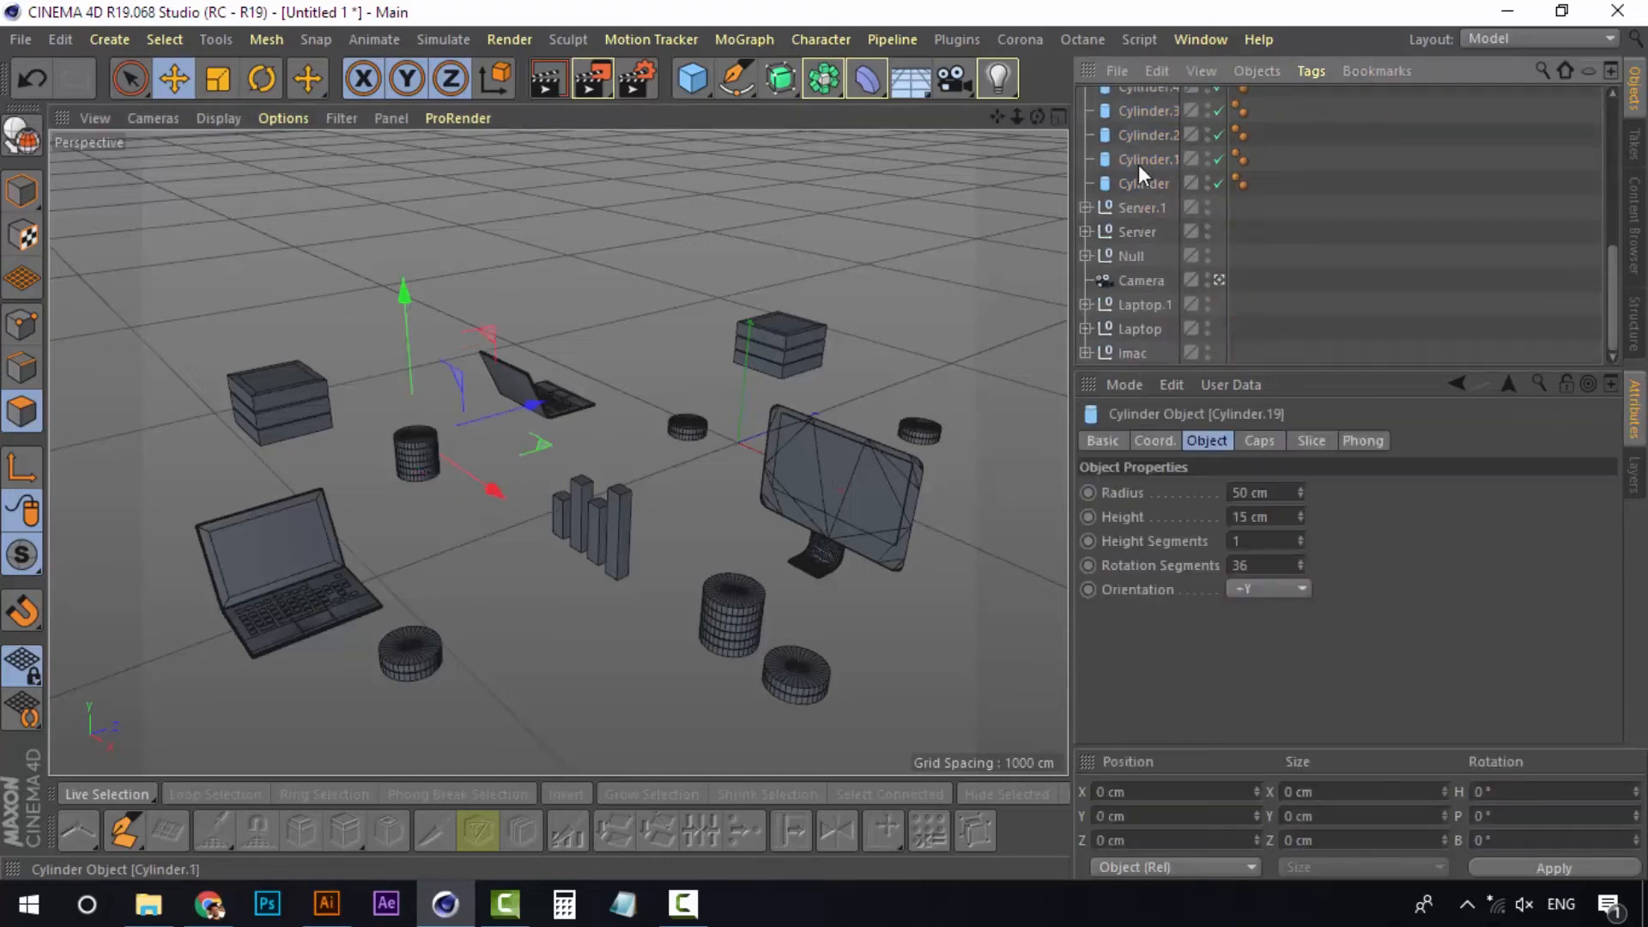
scroll(1146, 255, down, 3)
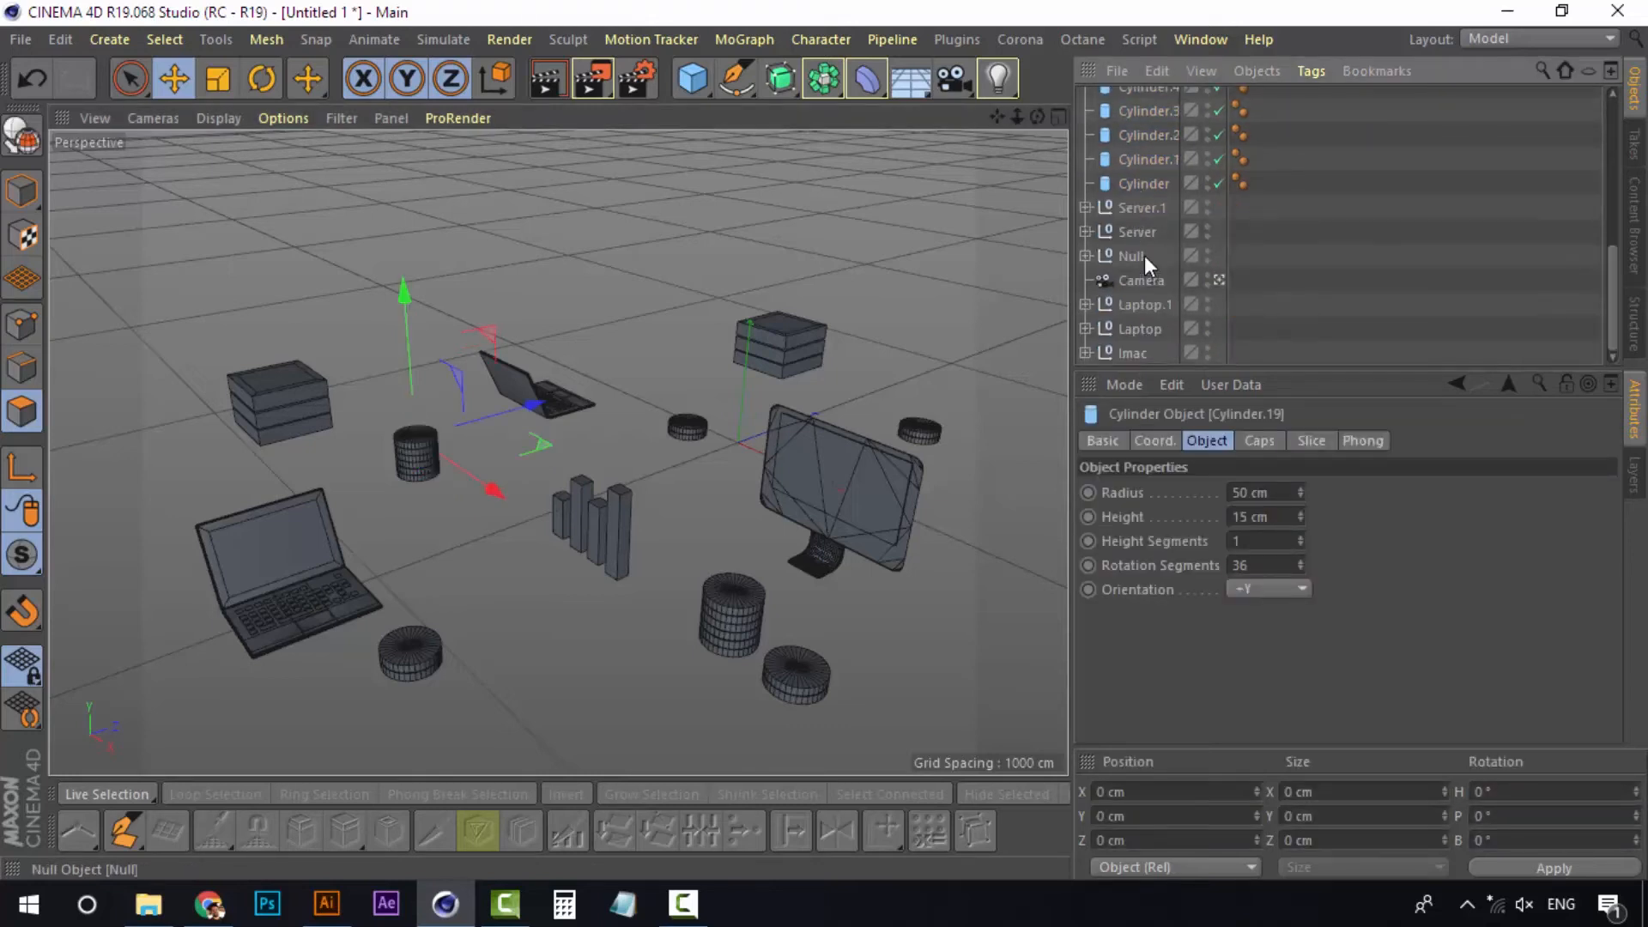
shift+click(1141, 183)
right_click(1140, 183)
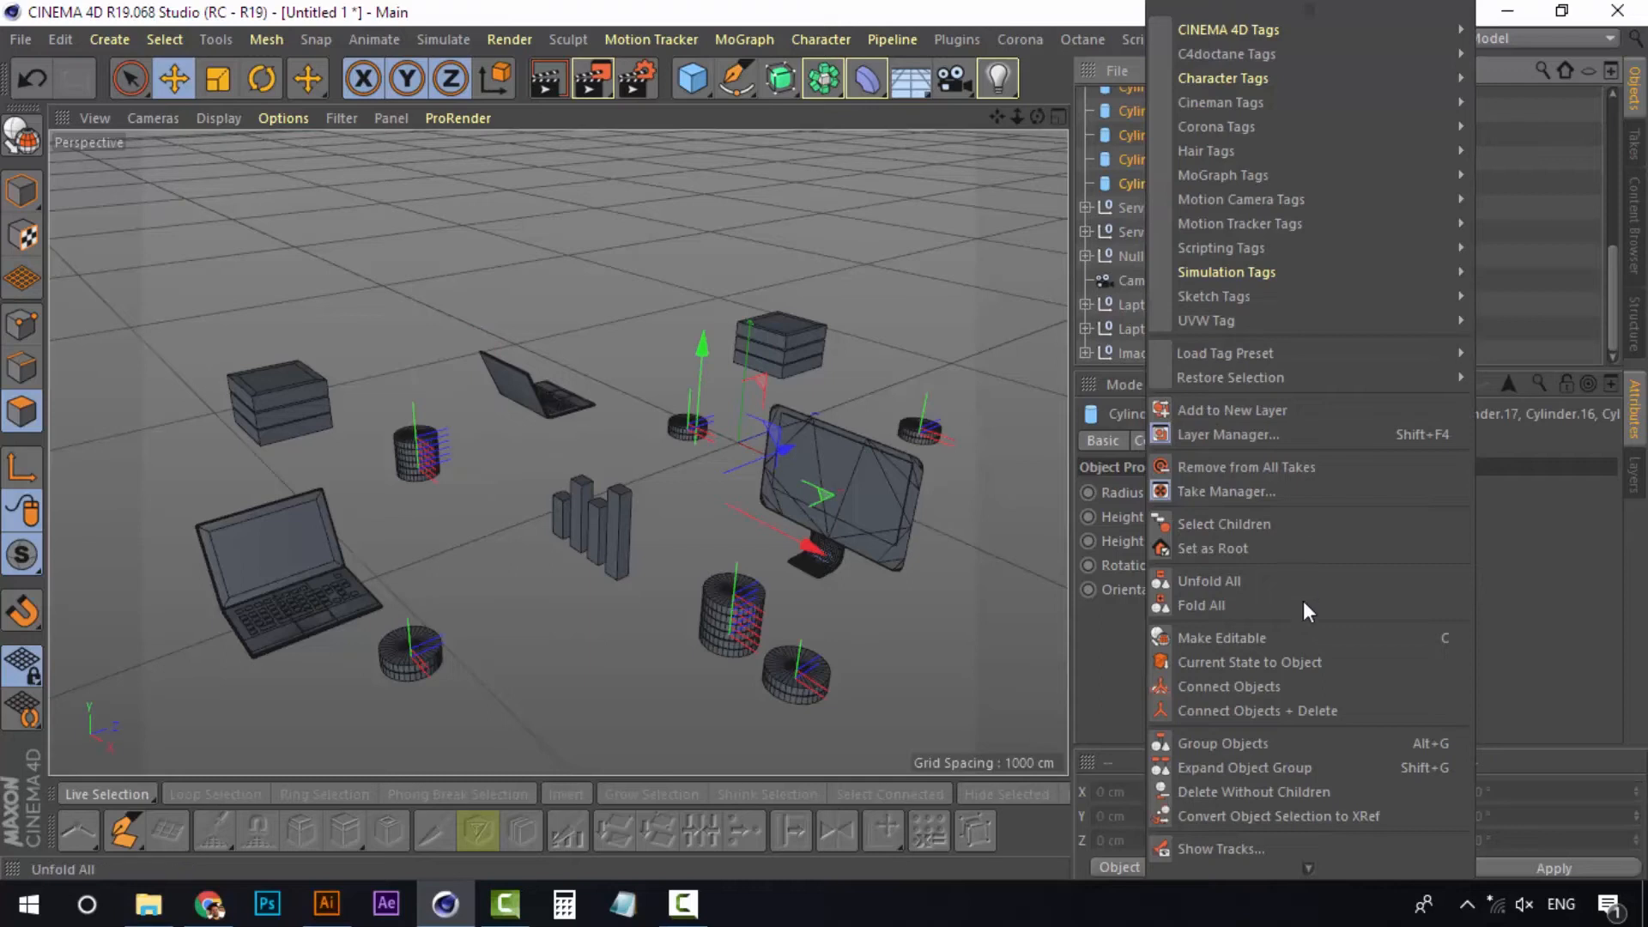
click(1252, 743)
Rename the cylinder group as Coins
double_click(1151, 100)
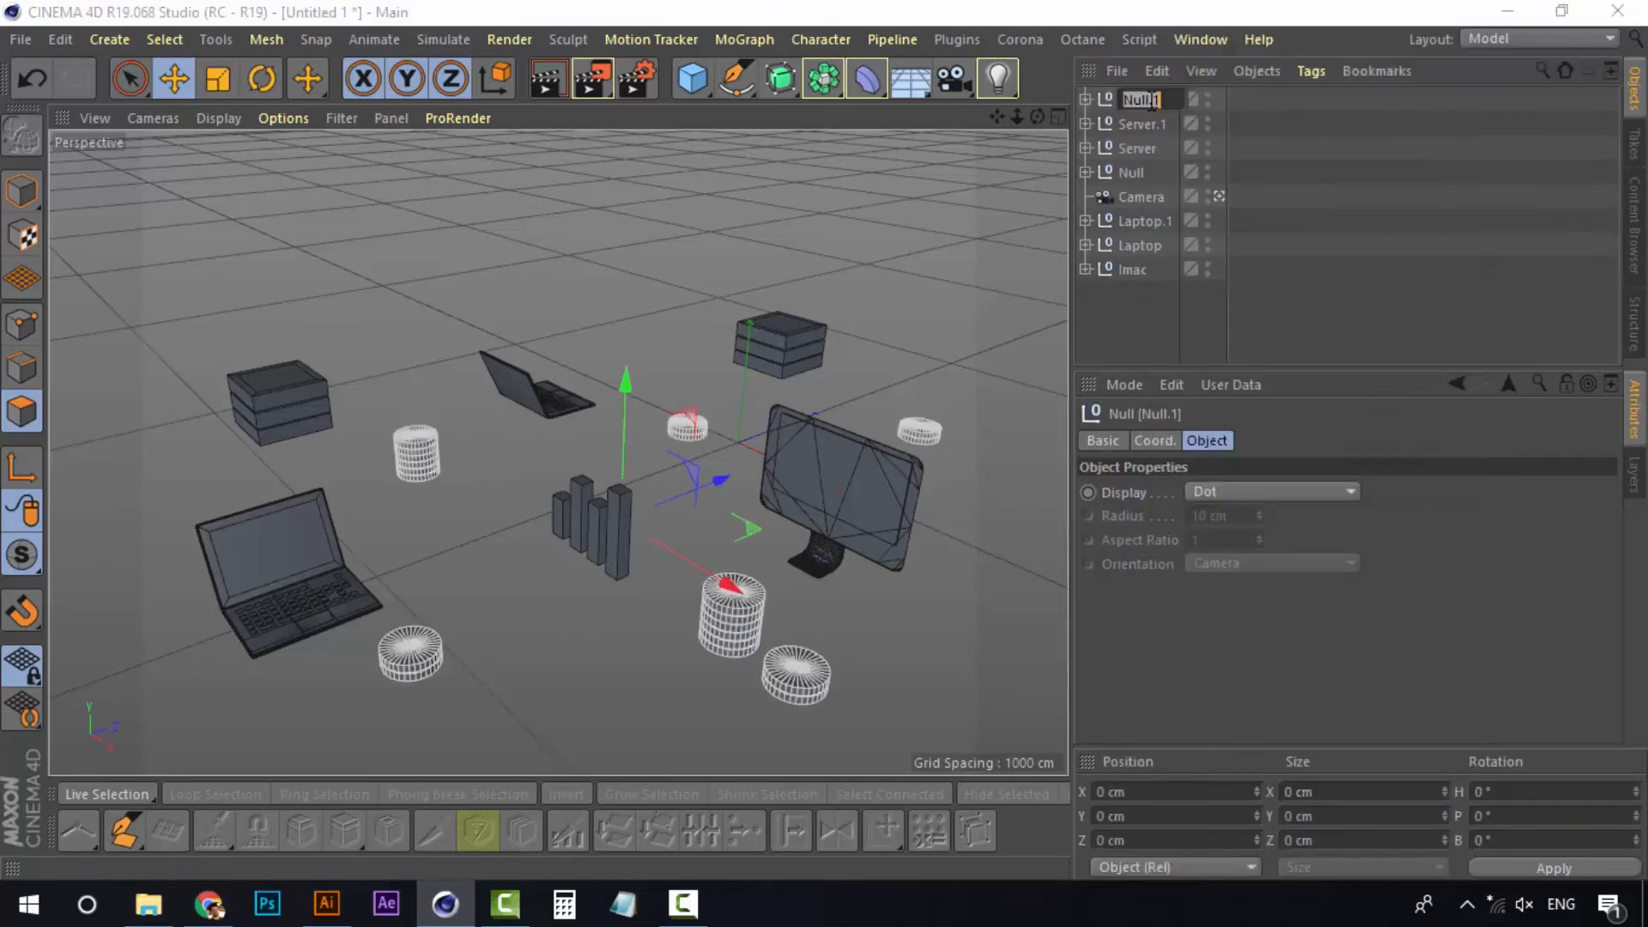
text(Cp)
key(BackSpace)
text(oins)
key(Return)
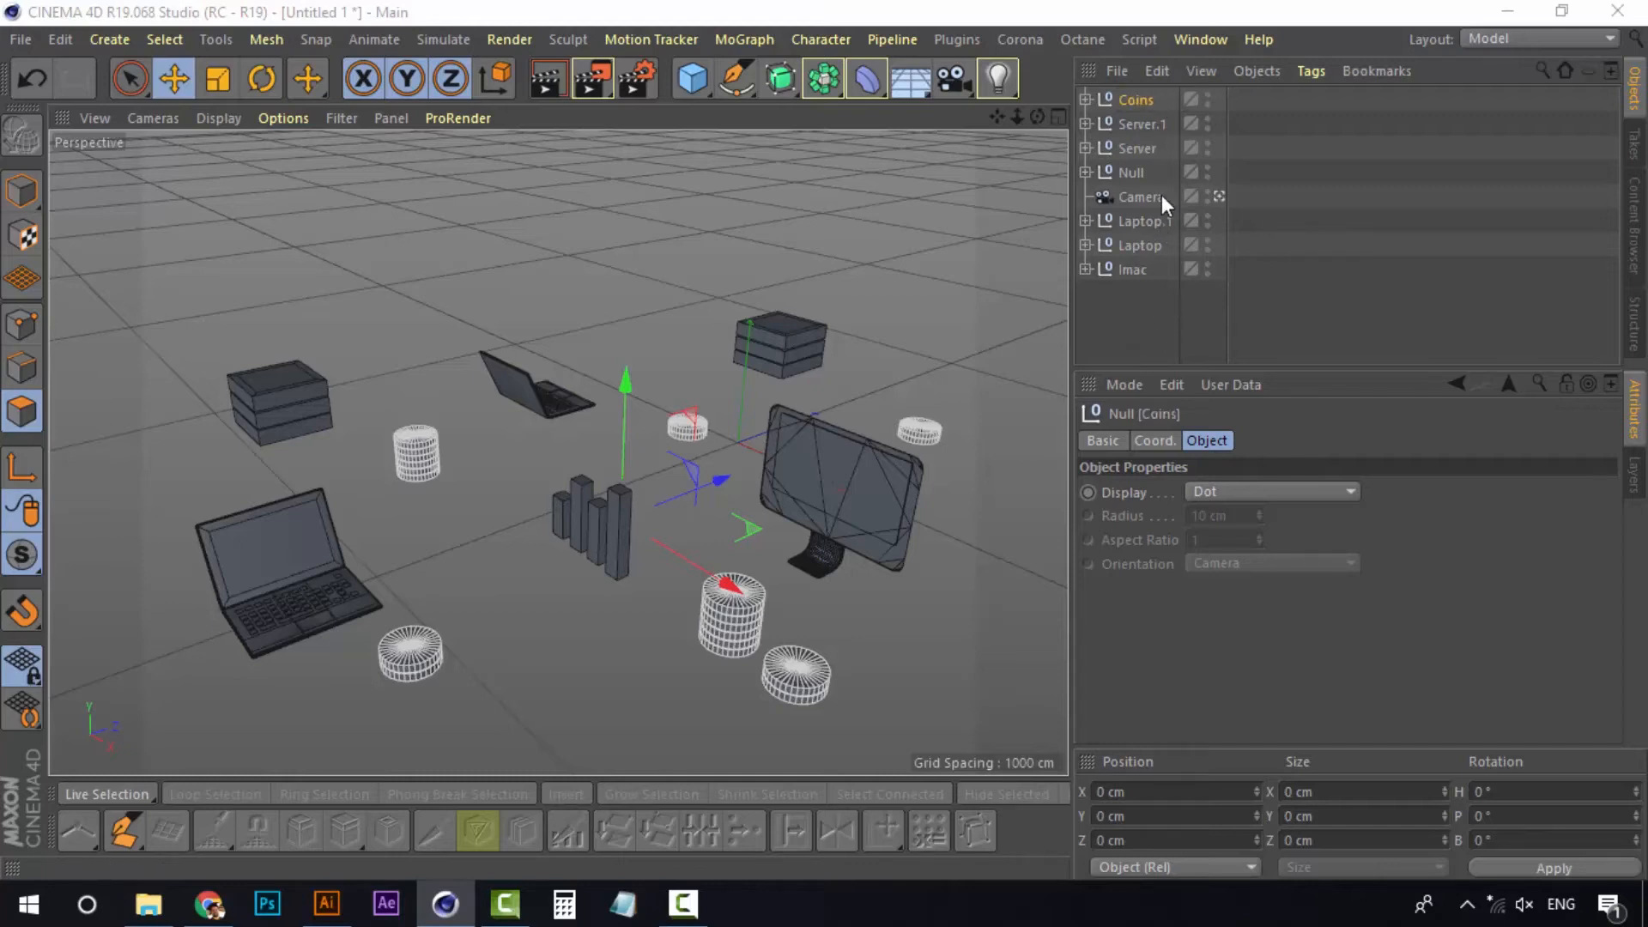
Deselect all objects and switch the interface layout to Standard
click(1150, 123)
click(1150, 147)
click(1144, 309)
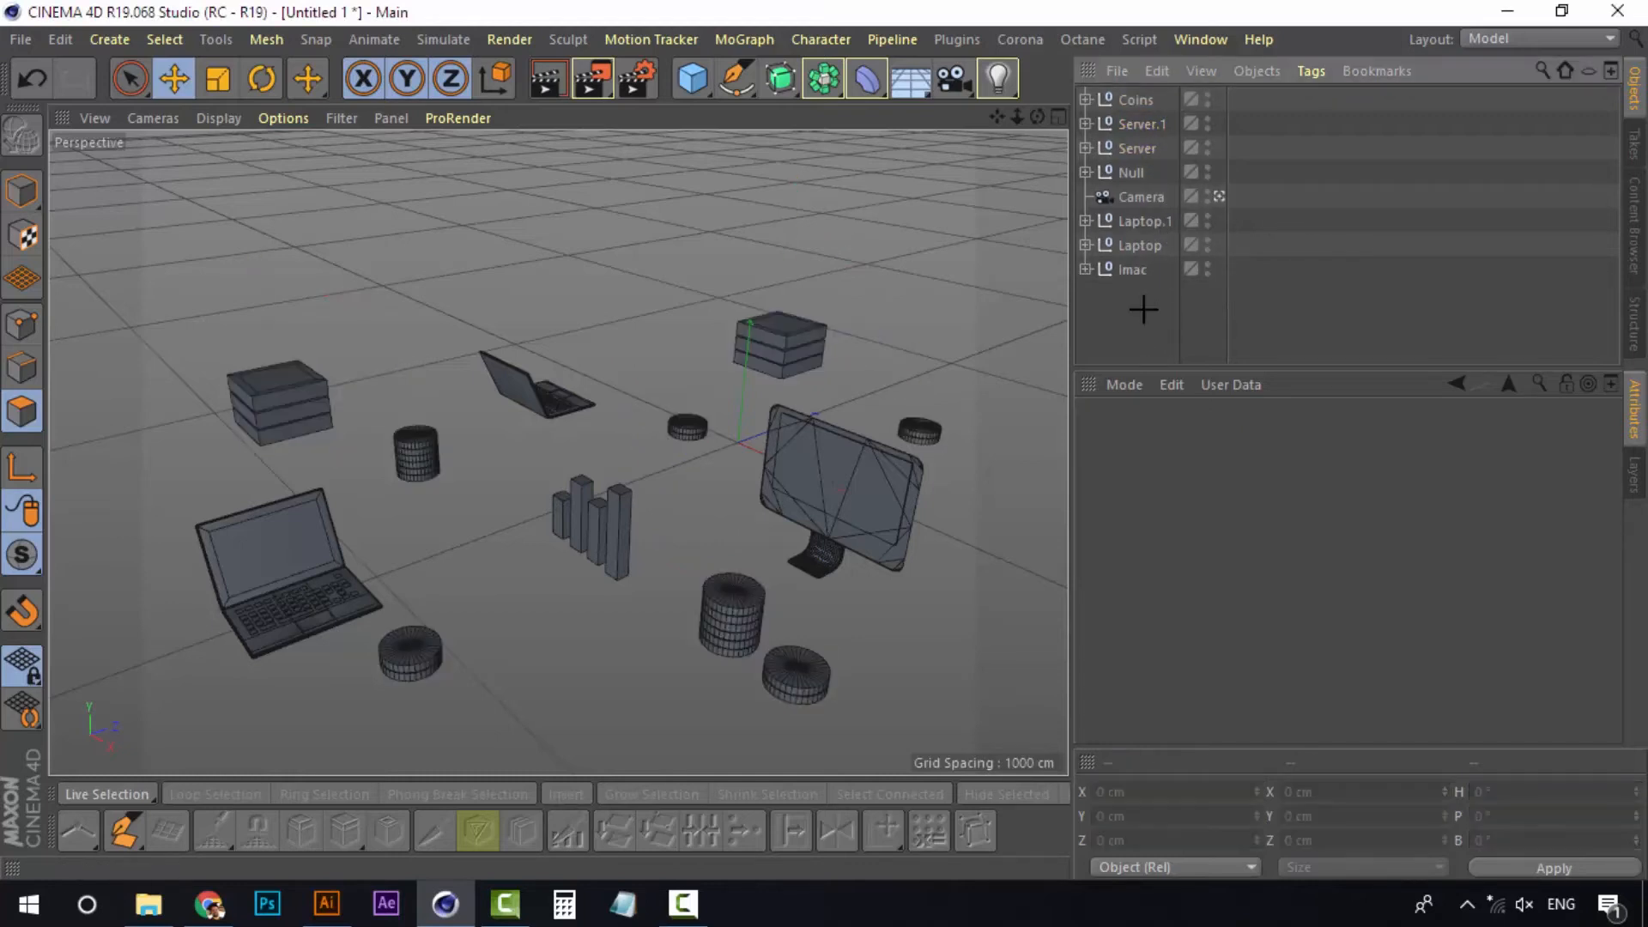
click(1532, 39)
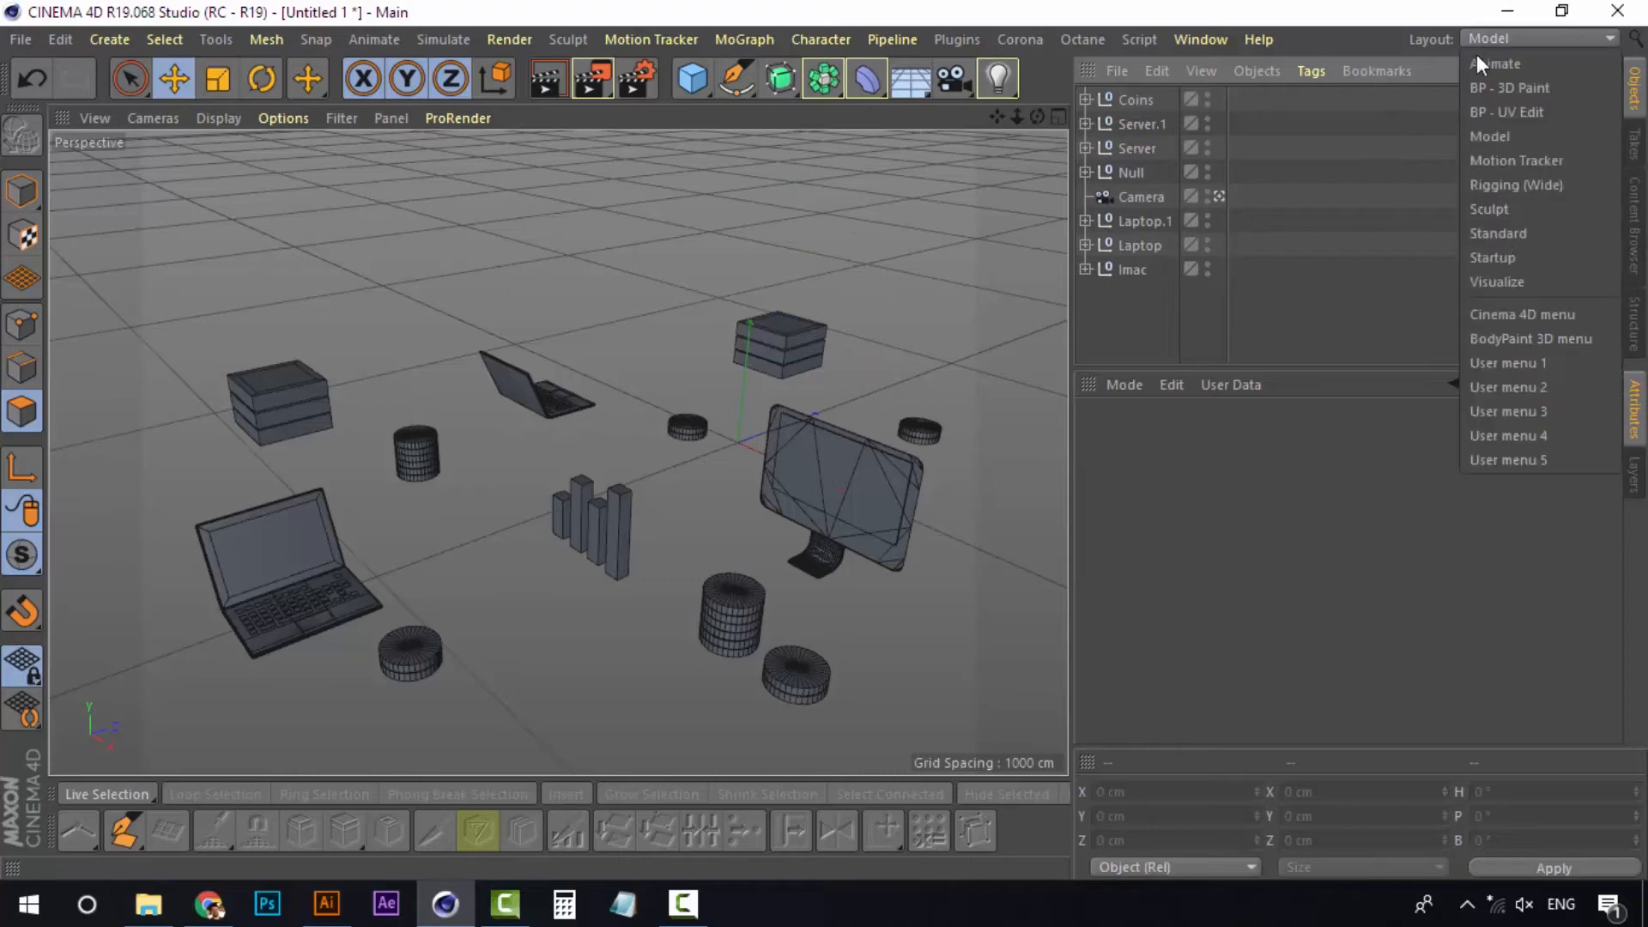
click(1501, 237)
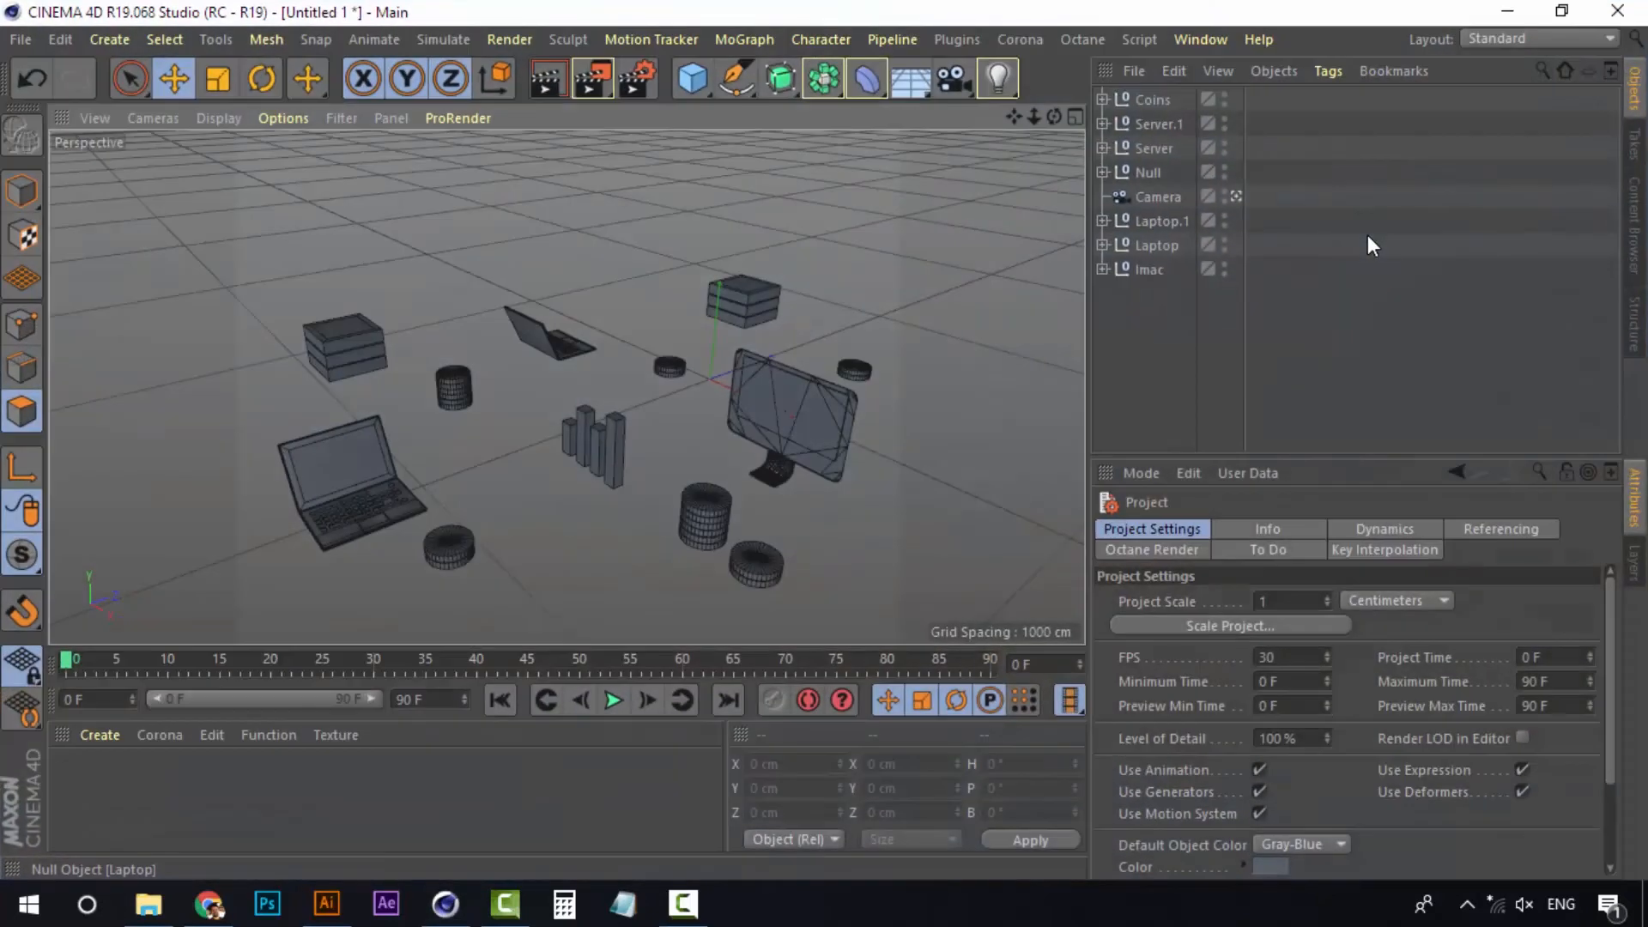
Set the renderer to Octane in the render settings and display the viewport with Gouraud Shading
click(508, 38)
click(627, 376)
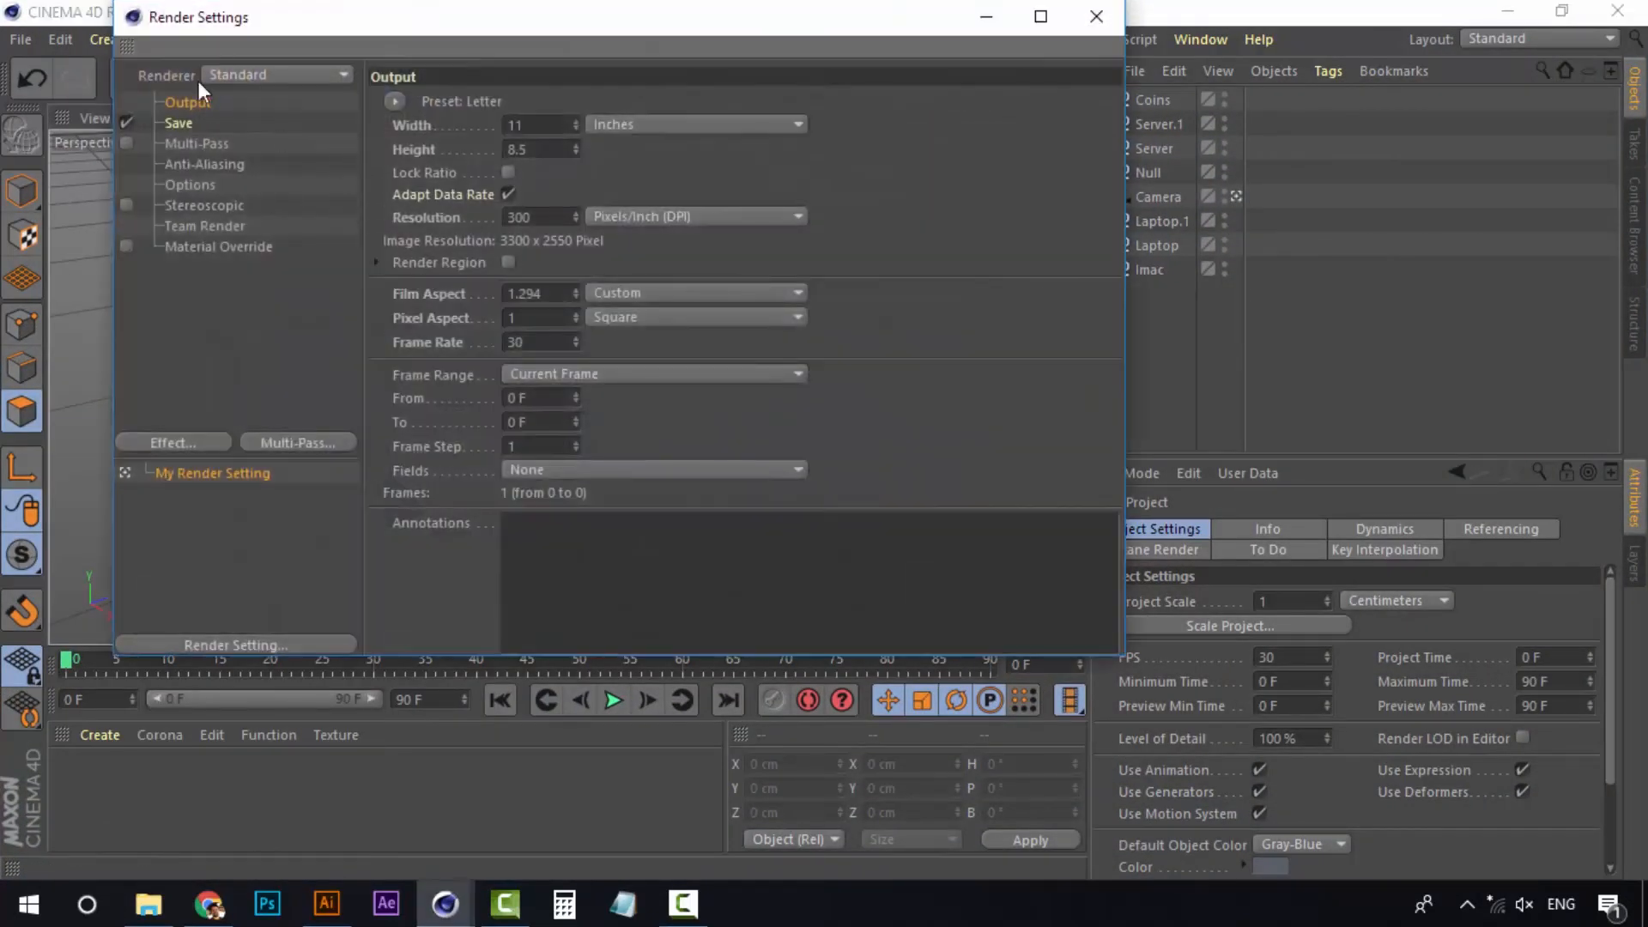
click(225, 76)
click(265, 221)
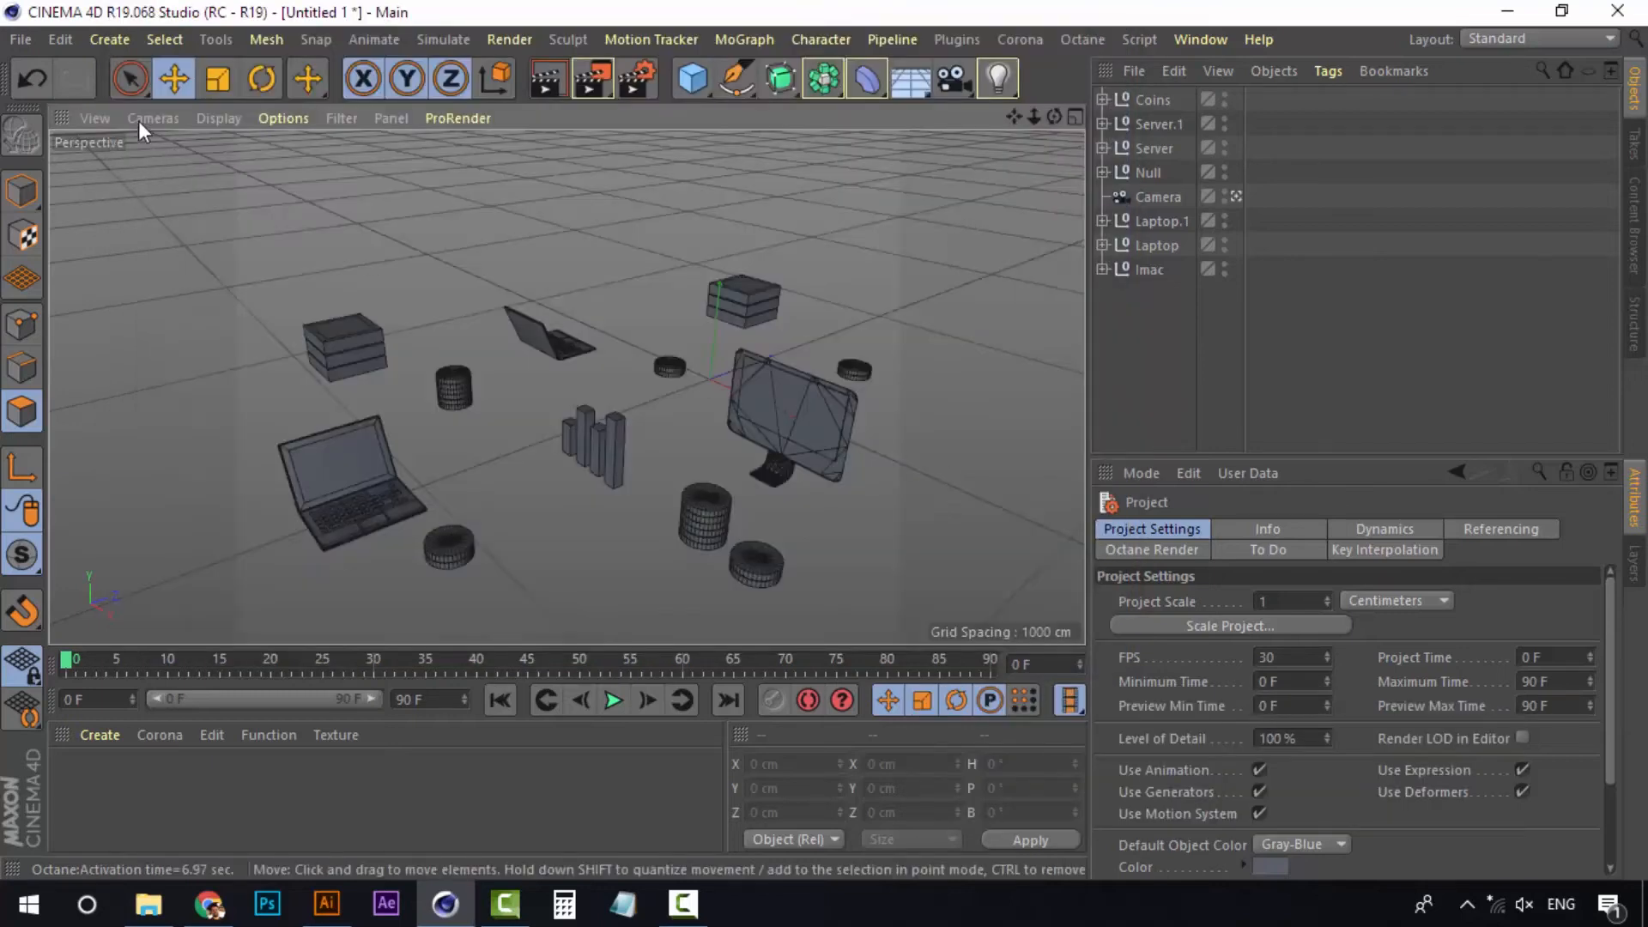
click(206, 119)
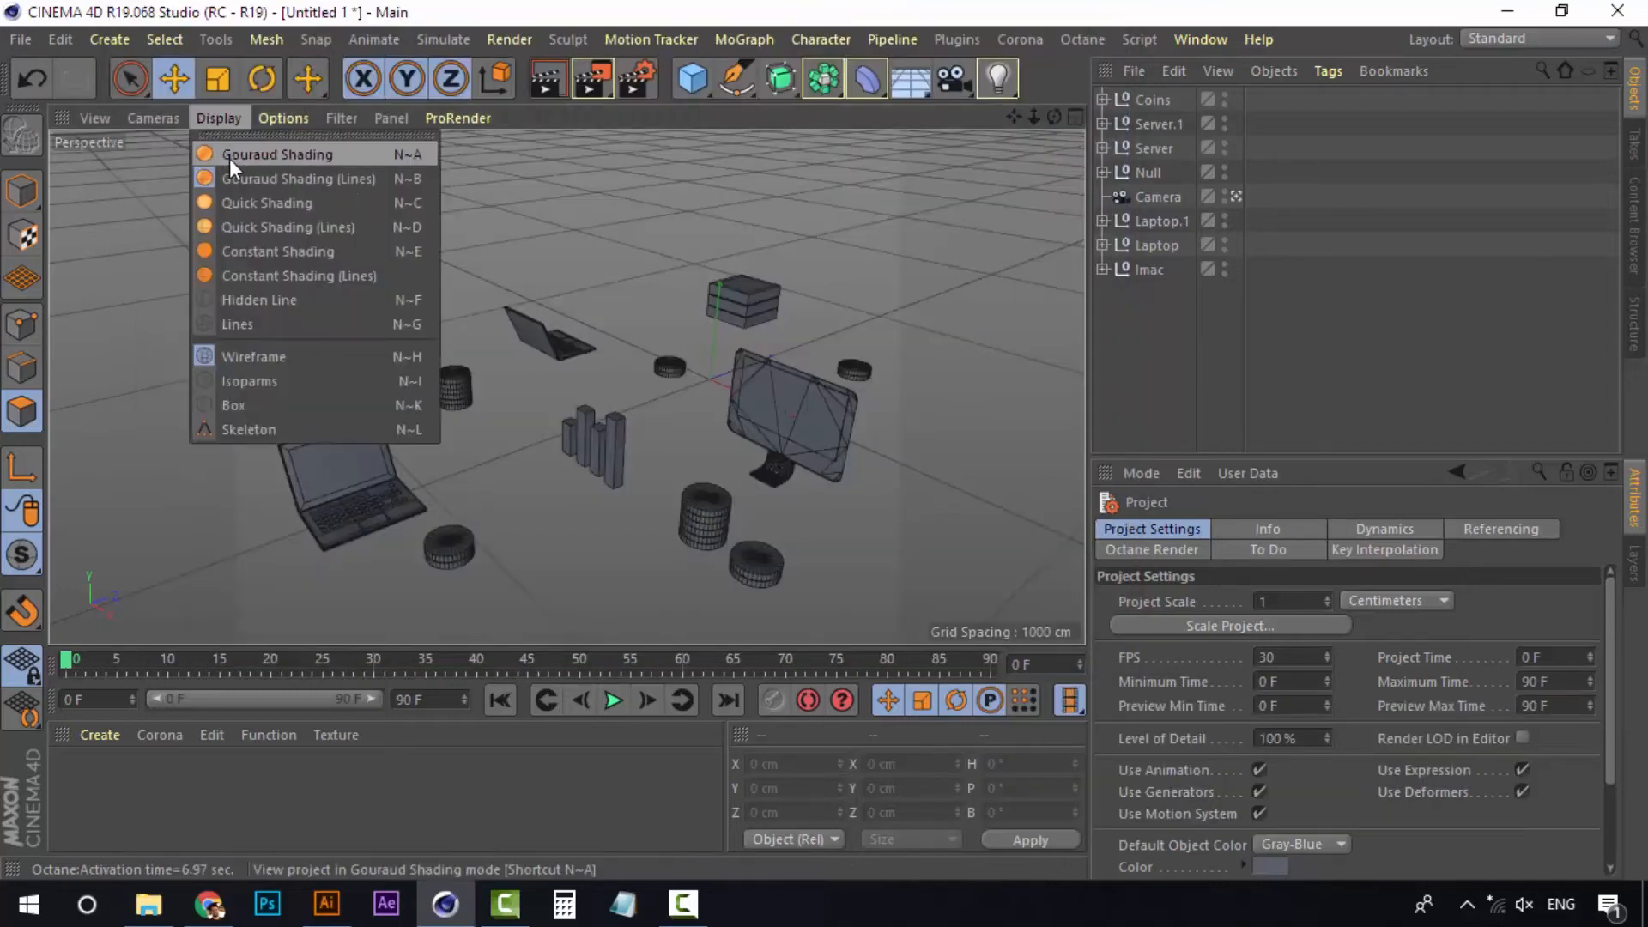
click(266, 154)
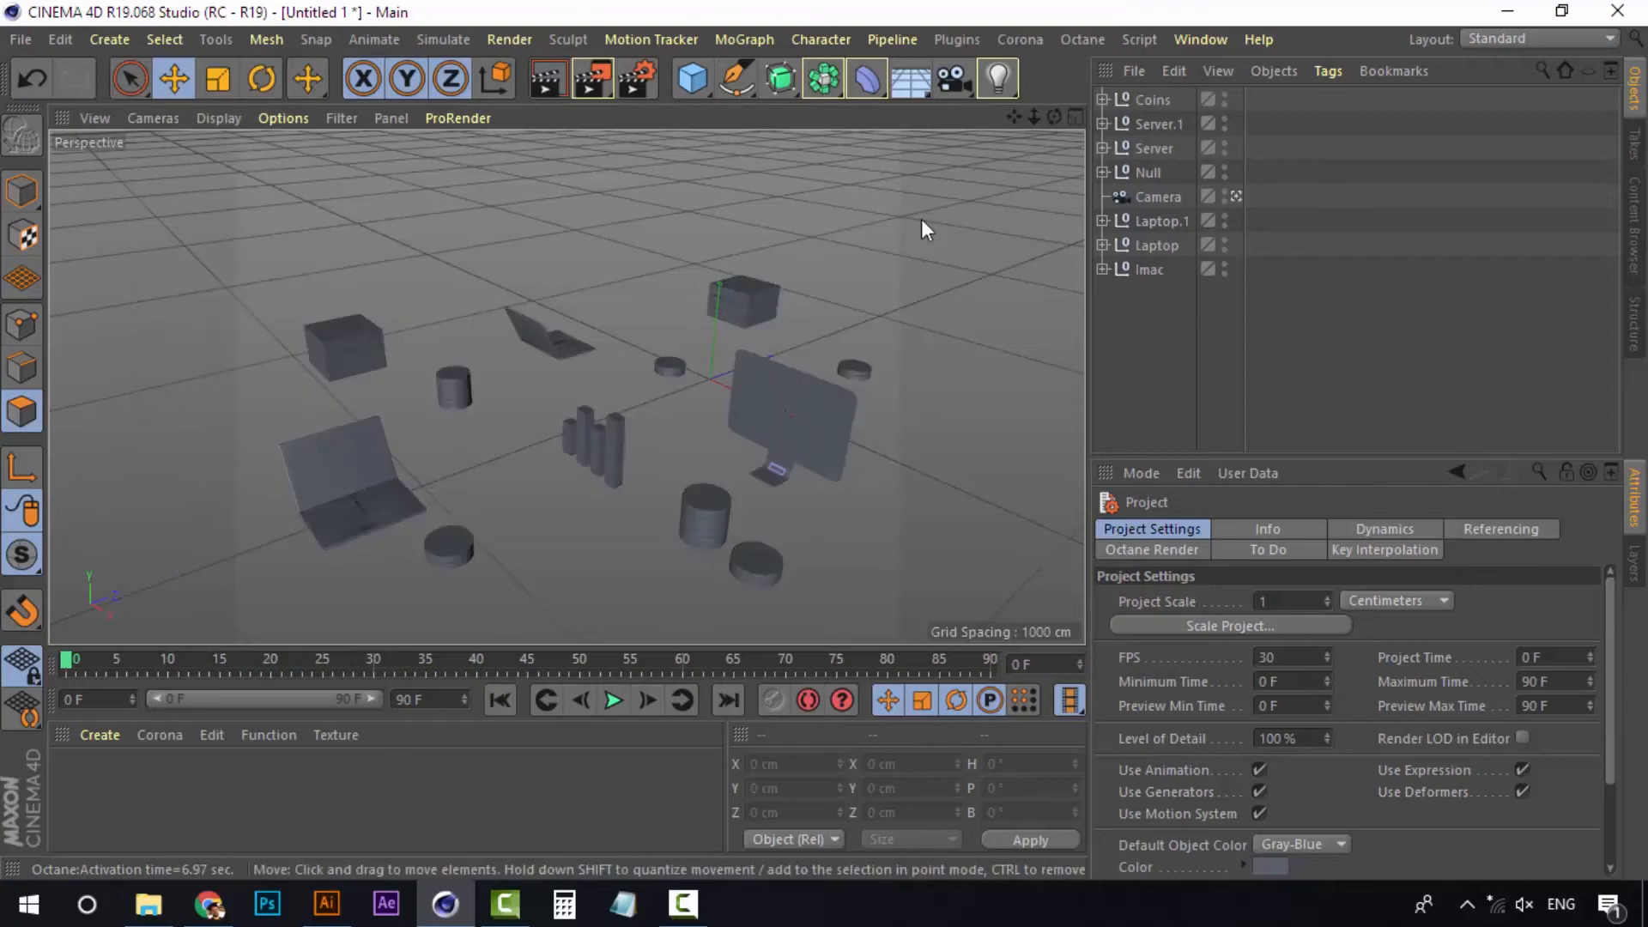
Open the Octane Live Viewer and shrink it to a smaller floating window
click(1193, 43)
click(1085, 95)
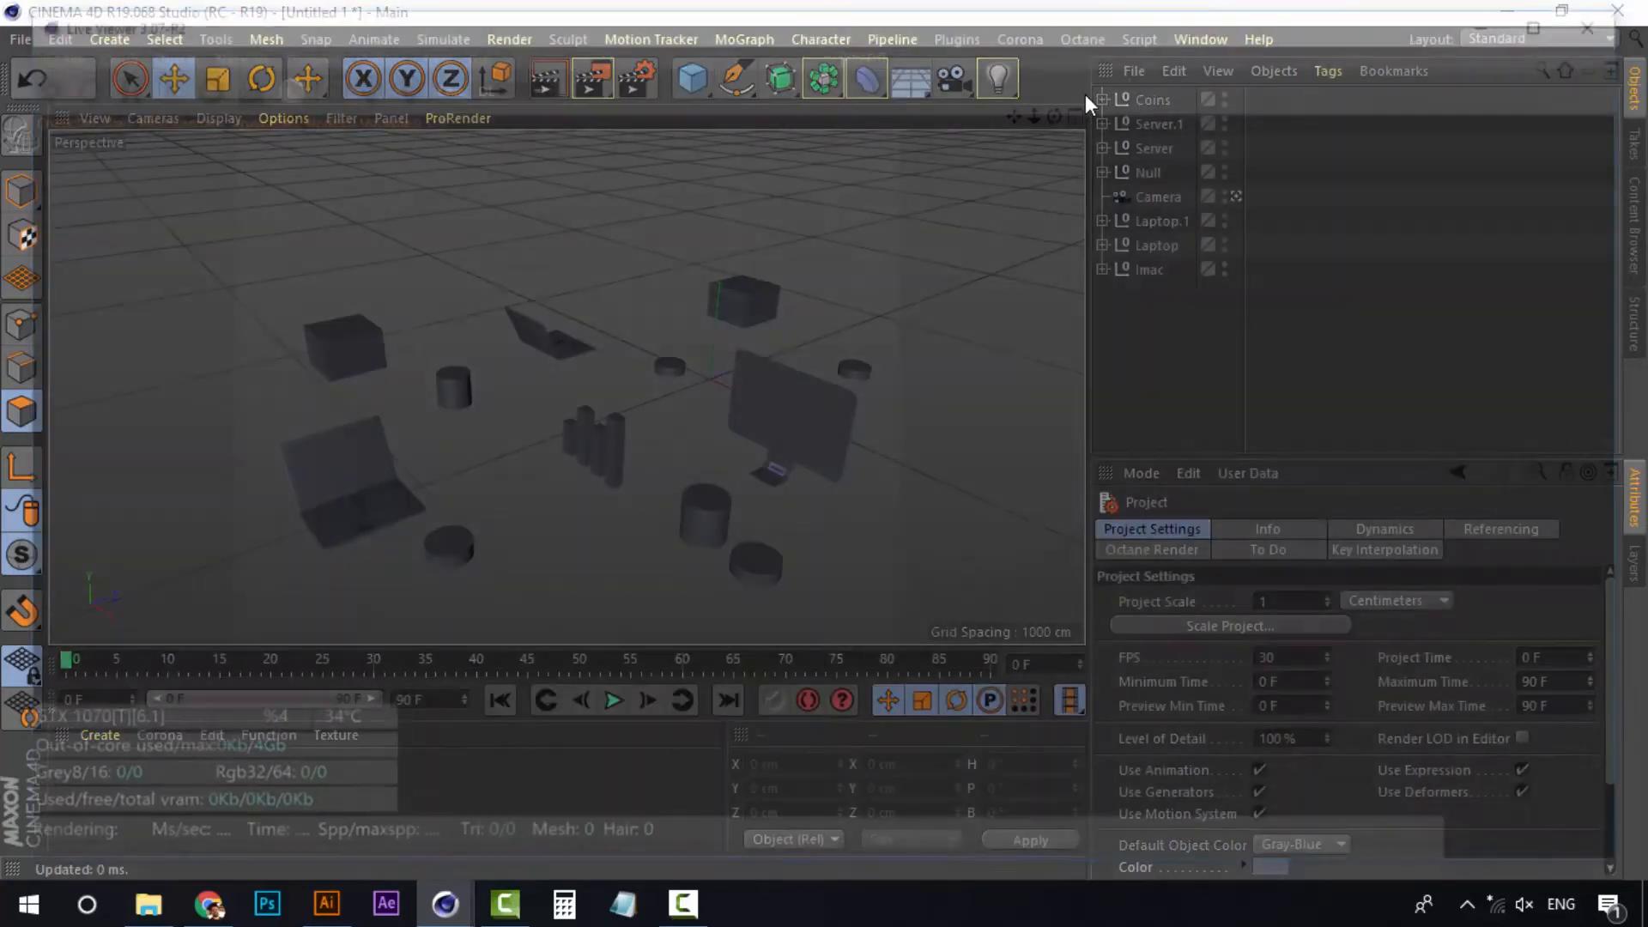
drag(1640, 873, 781, 646)
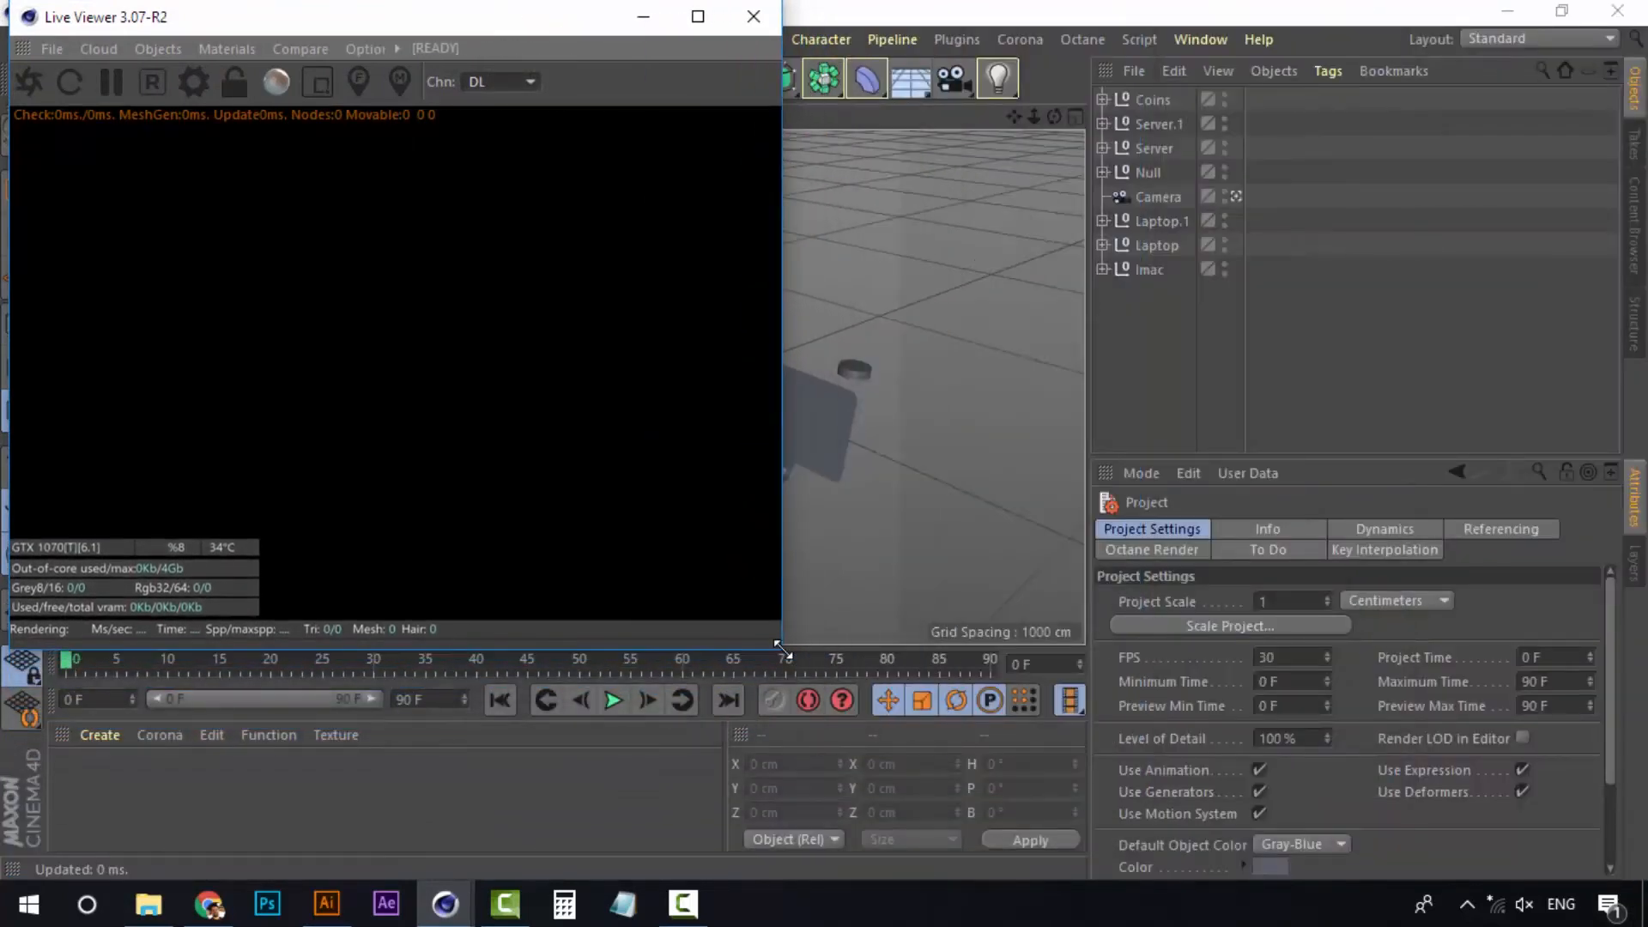
drag(398, 26, 1096, 178)
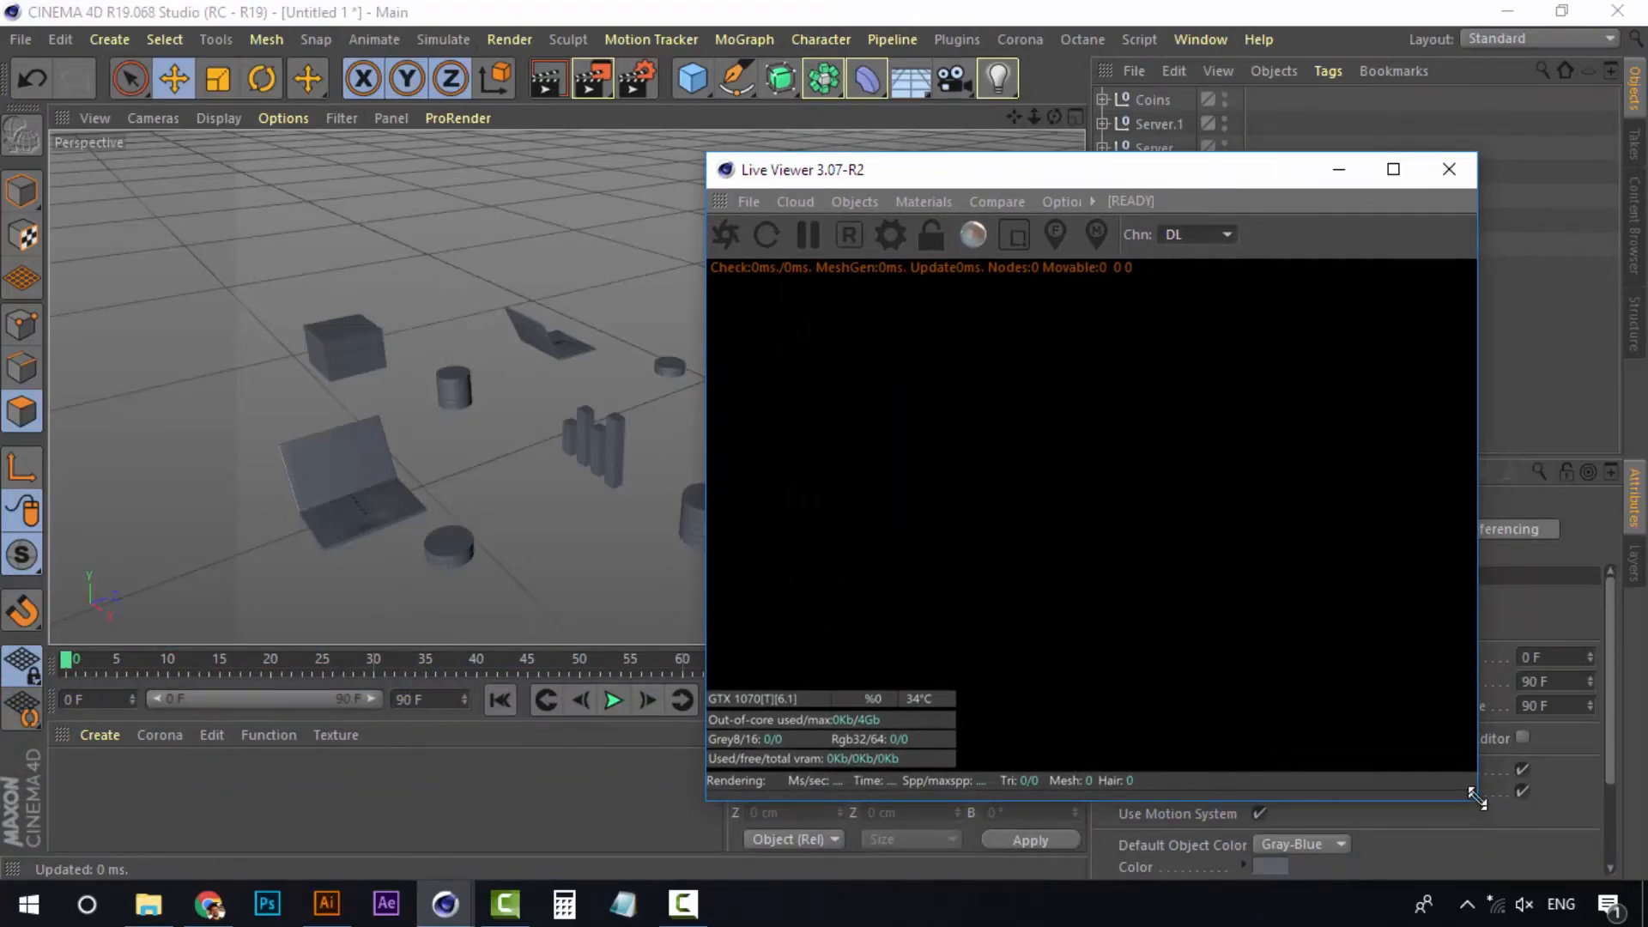
drag(1477, 800, 1465, 734)
Start the live render of the scene and position the Live Viewer so the whole render area fits on screen
drag(1114, 182, 1328, 405)
click(953, 455)
drag(1203, 391, 1062, 221)
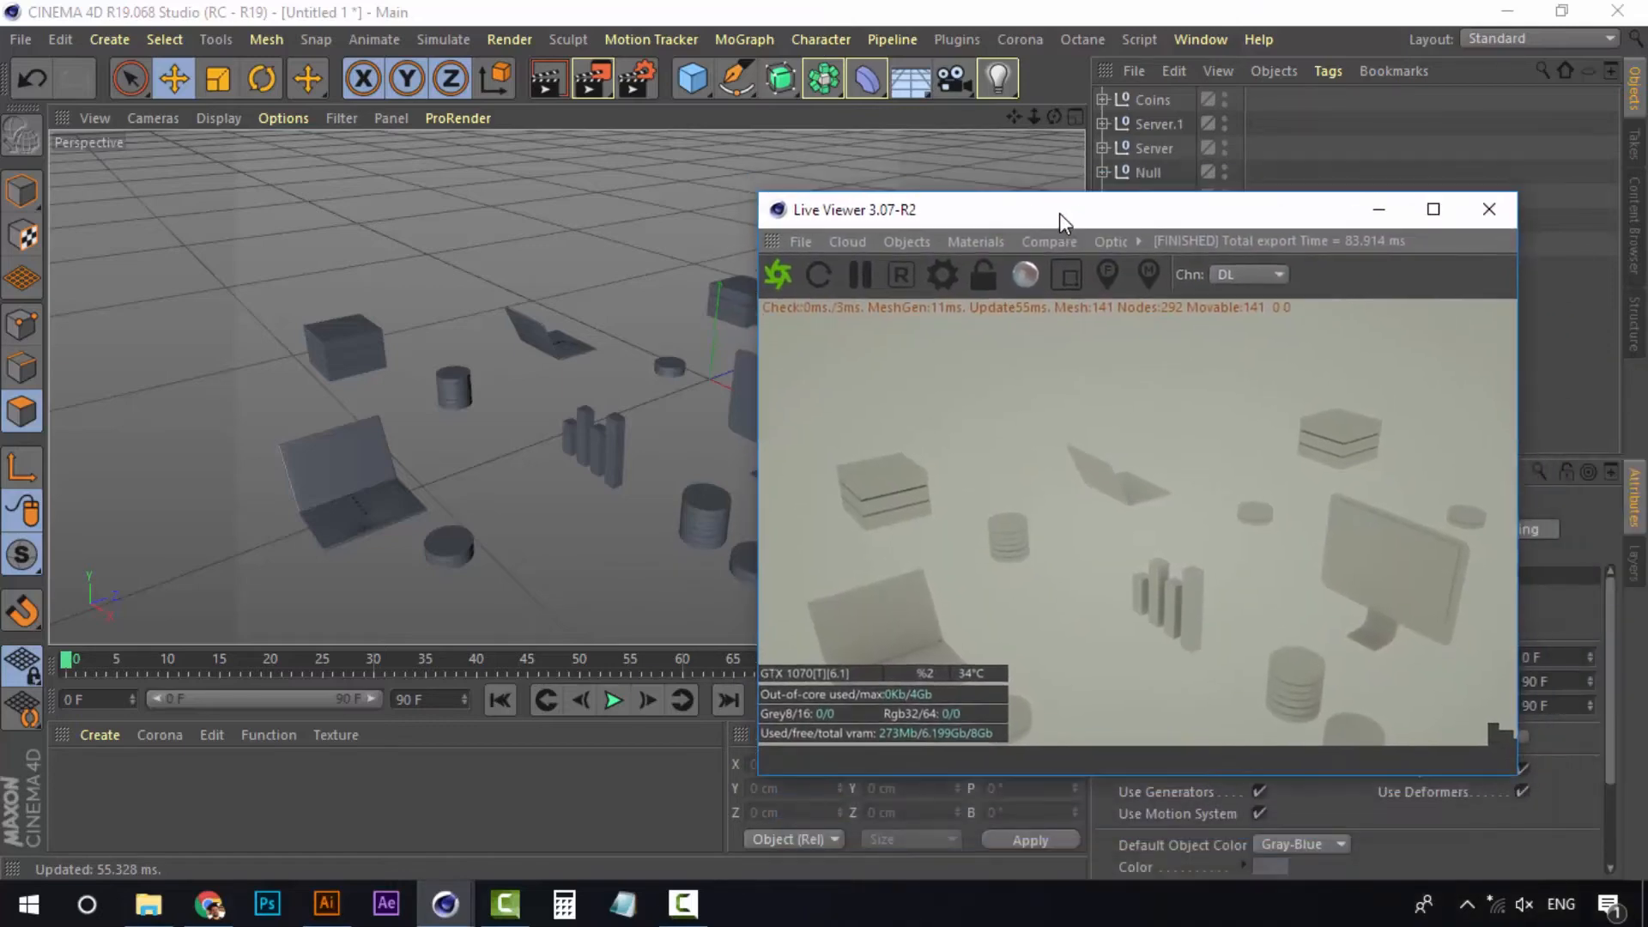
Add an Octane Daylight to the scene and set its power to about 6.07, keeping its settings clear of the Live Viewer
click(968, 244)
mouse_move(923, 246)
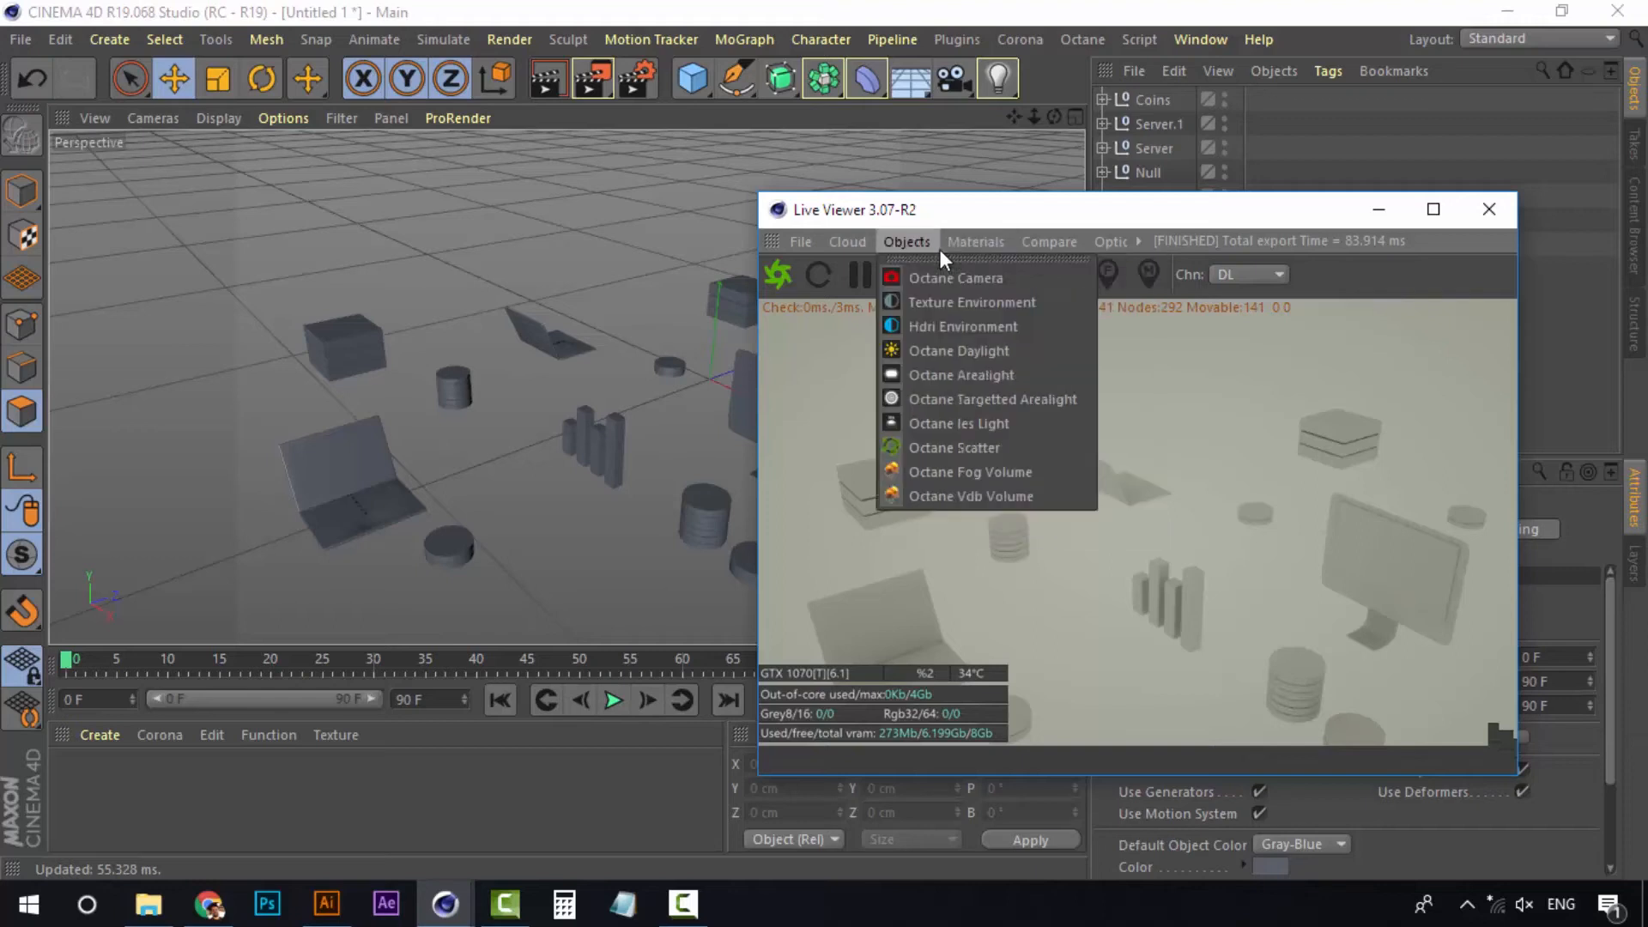
click(1000, 353)
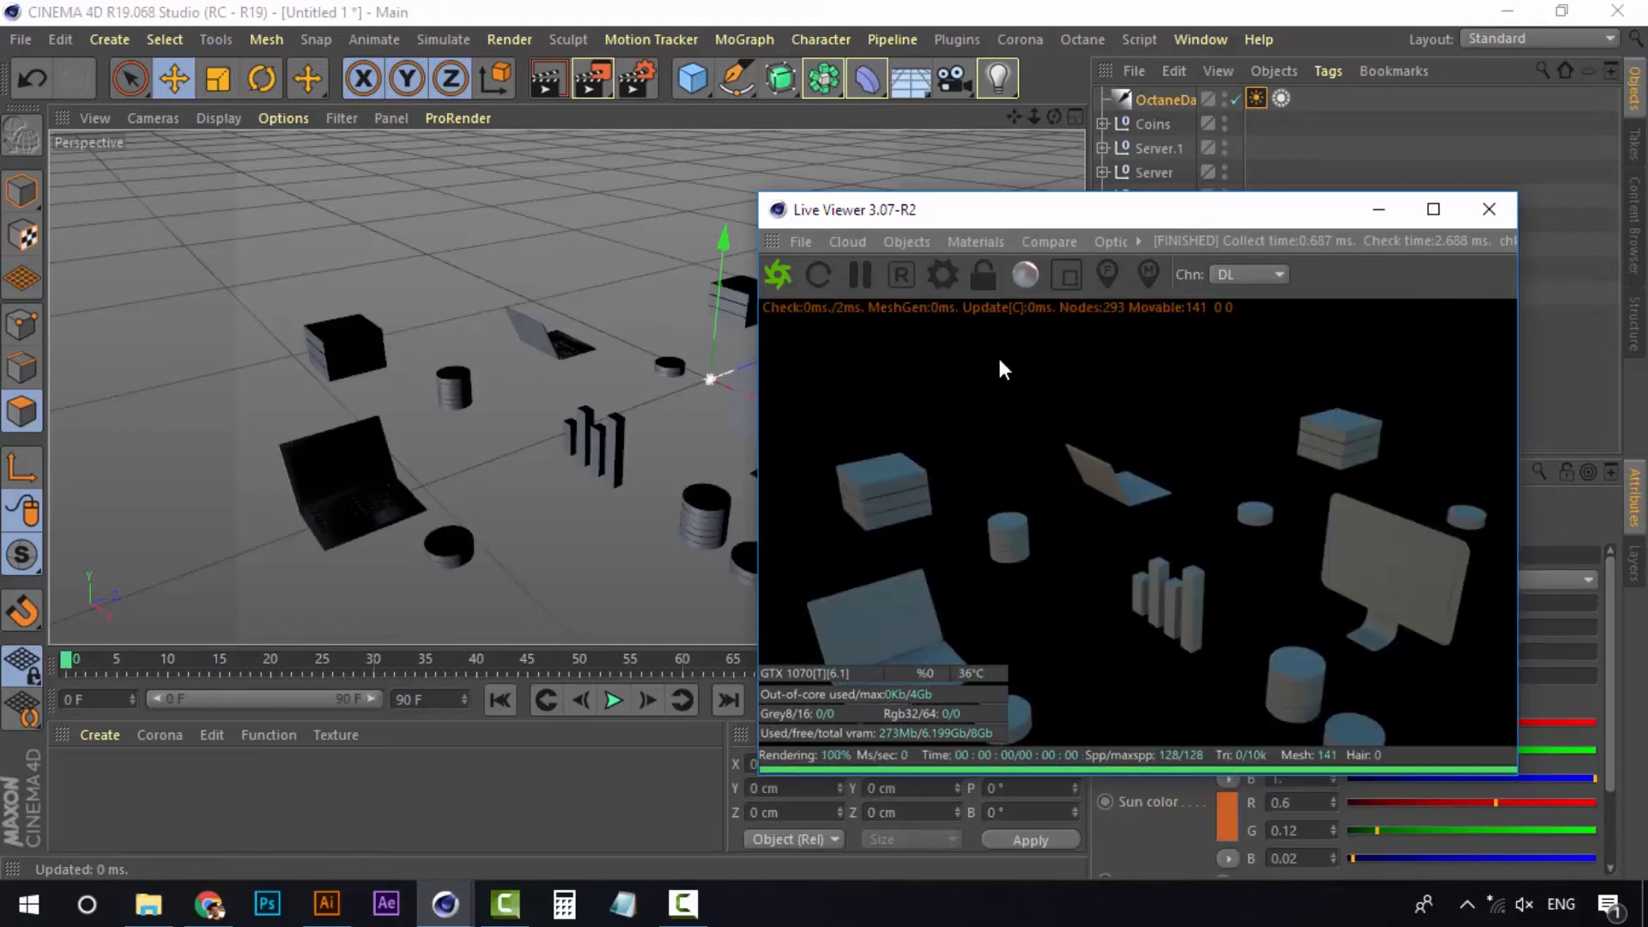
drag(1159, 219, 669, 161)
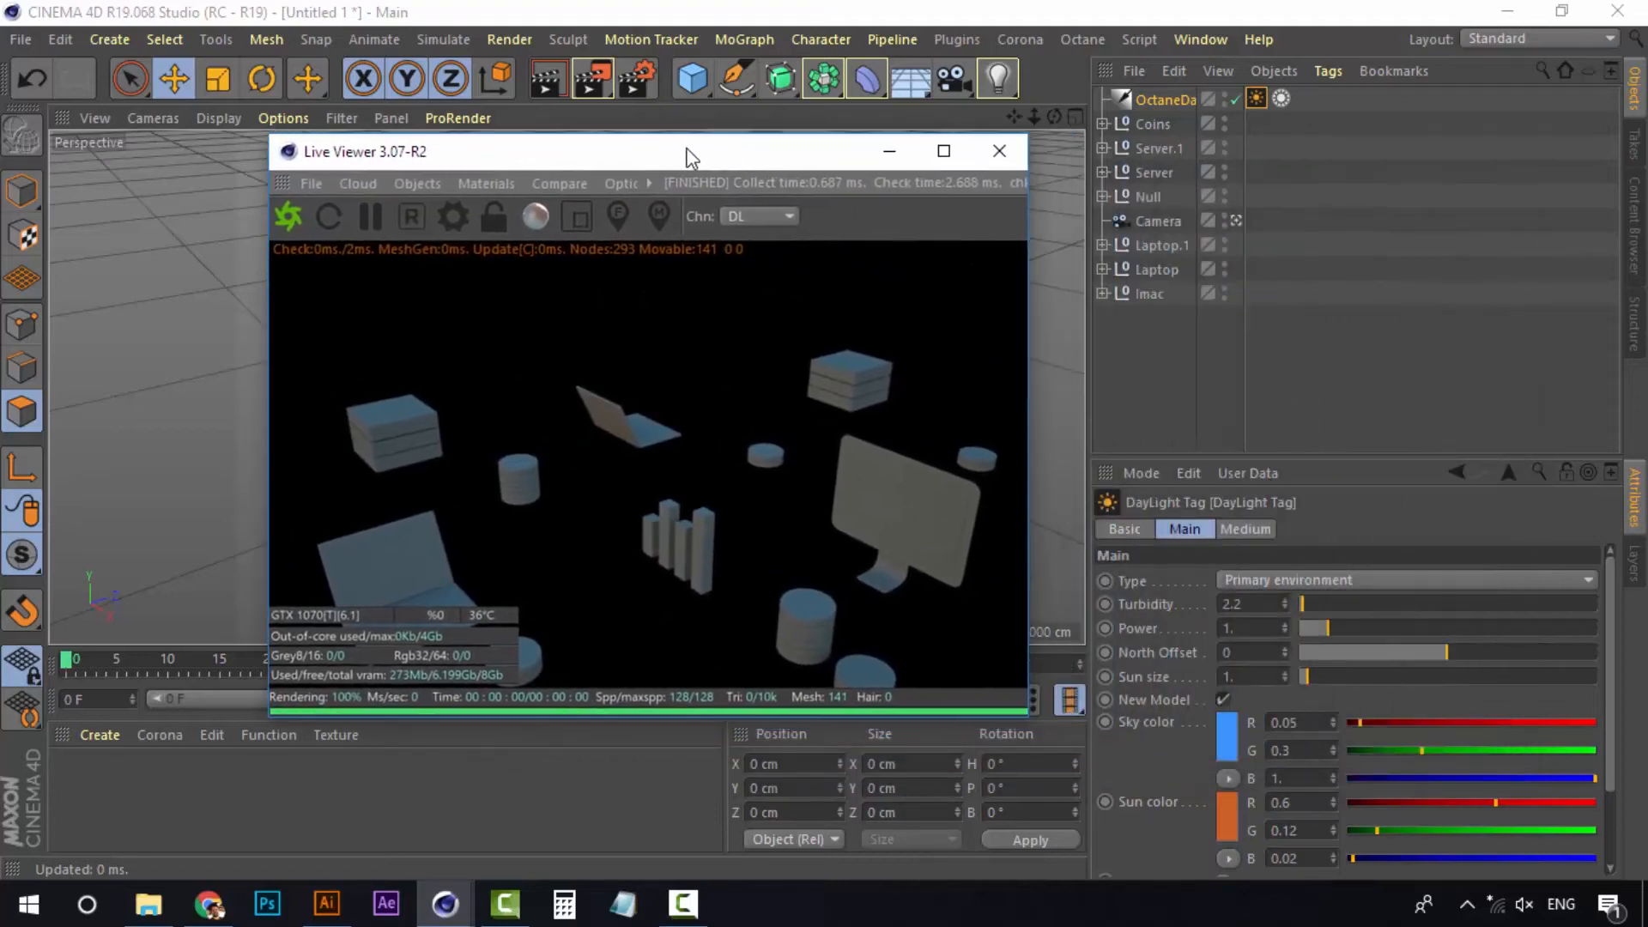
drag(1347, 631, 1478, 627)
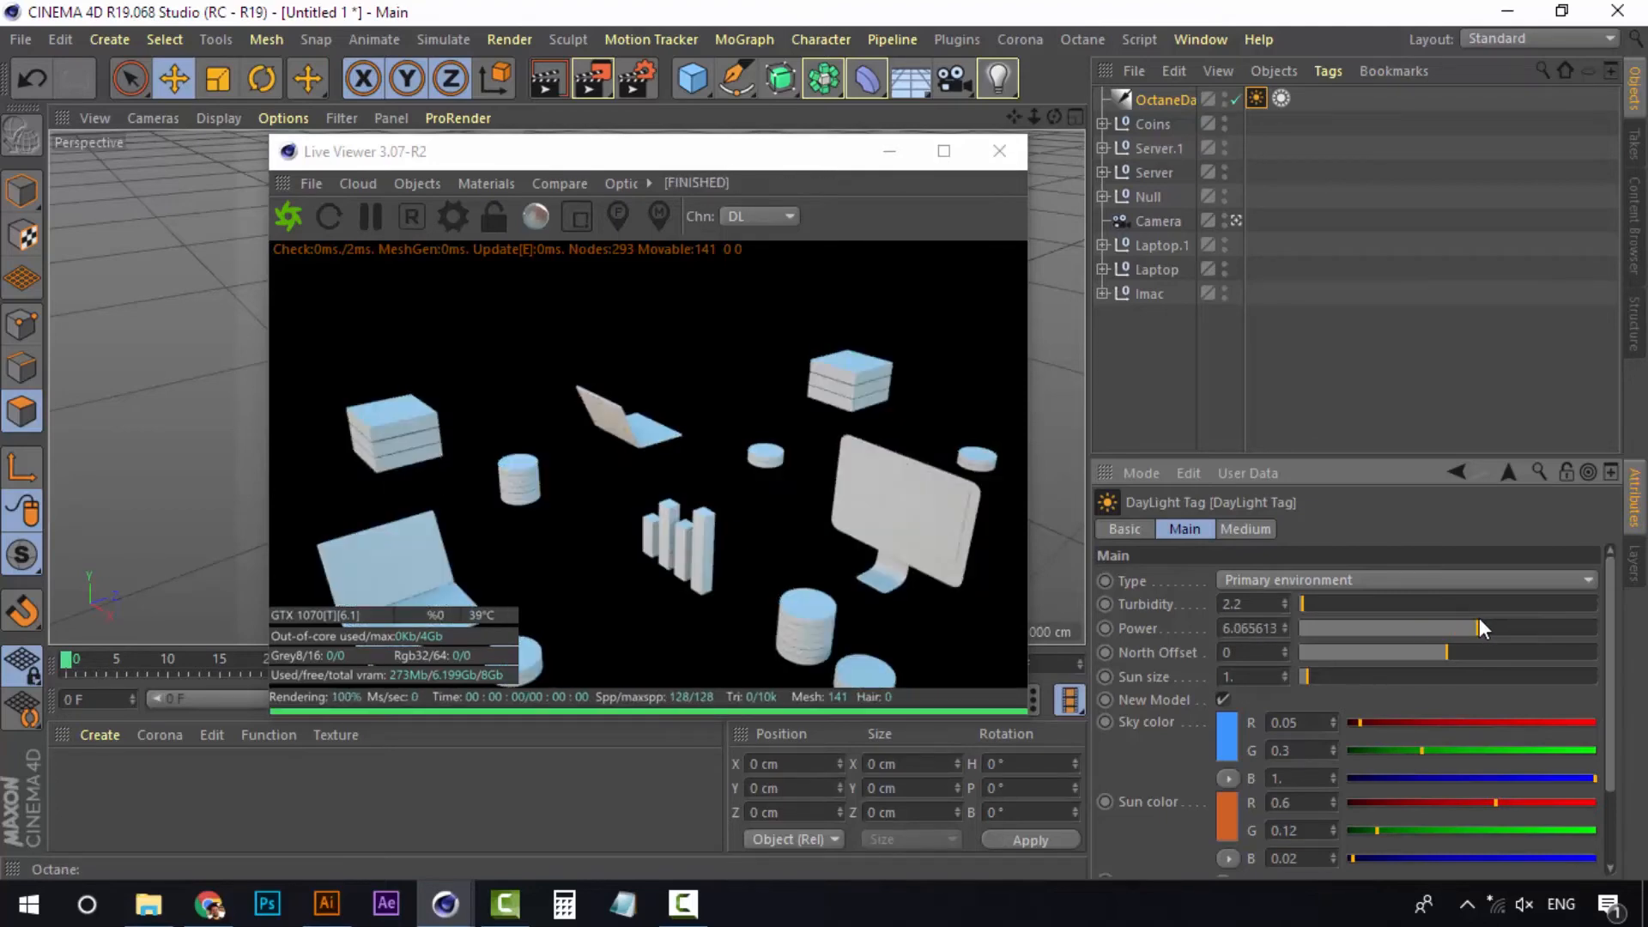
Change the daylight's sky color to a very pale blue and its sun color to a pale cyan with H 182° and S 10%
click(1231, 745)
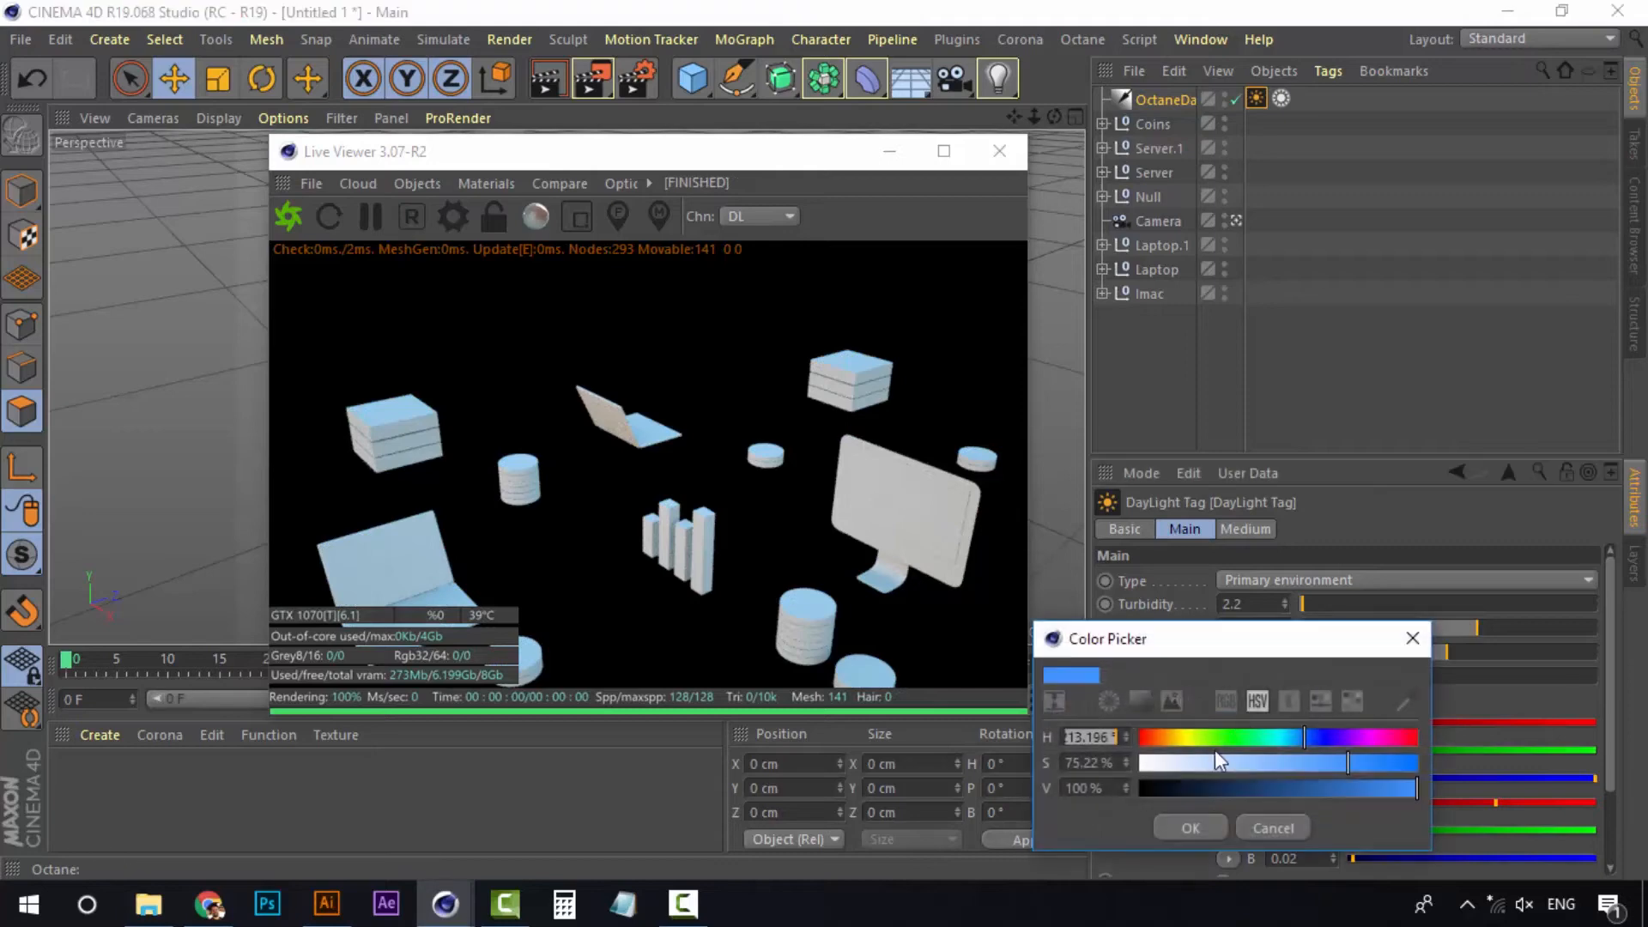
drag(1208, 762, 1163, 797)
click(1195, 828)
click(1229, 811)
click(1255, 769)
drag(1255, 771, 1275, 766)
click(1186, 857)
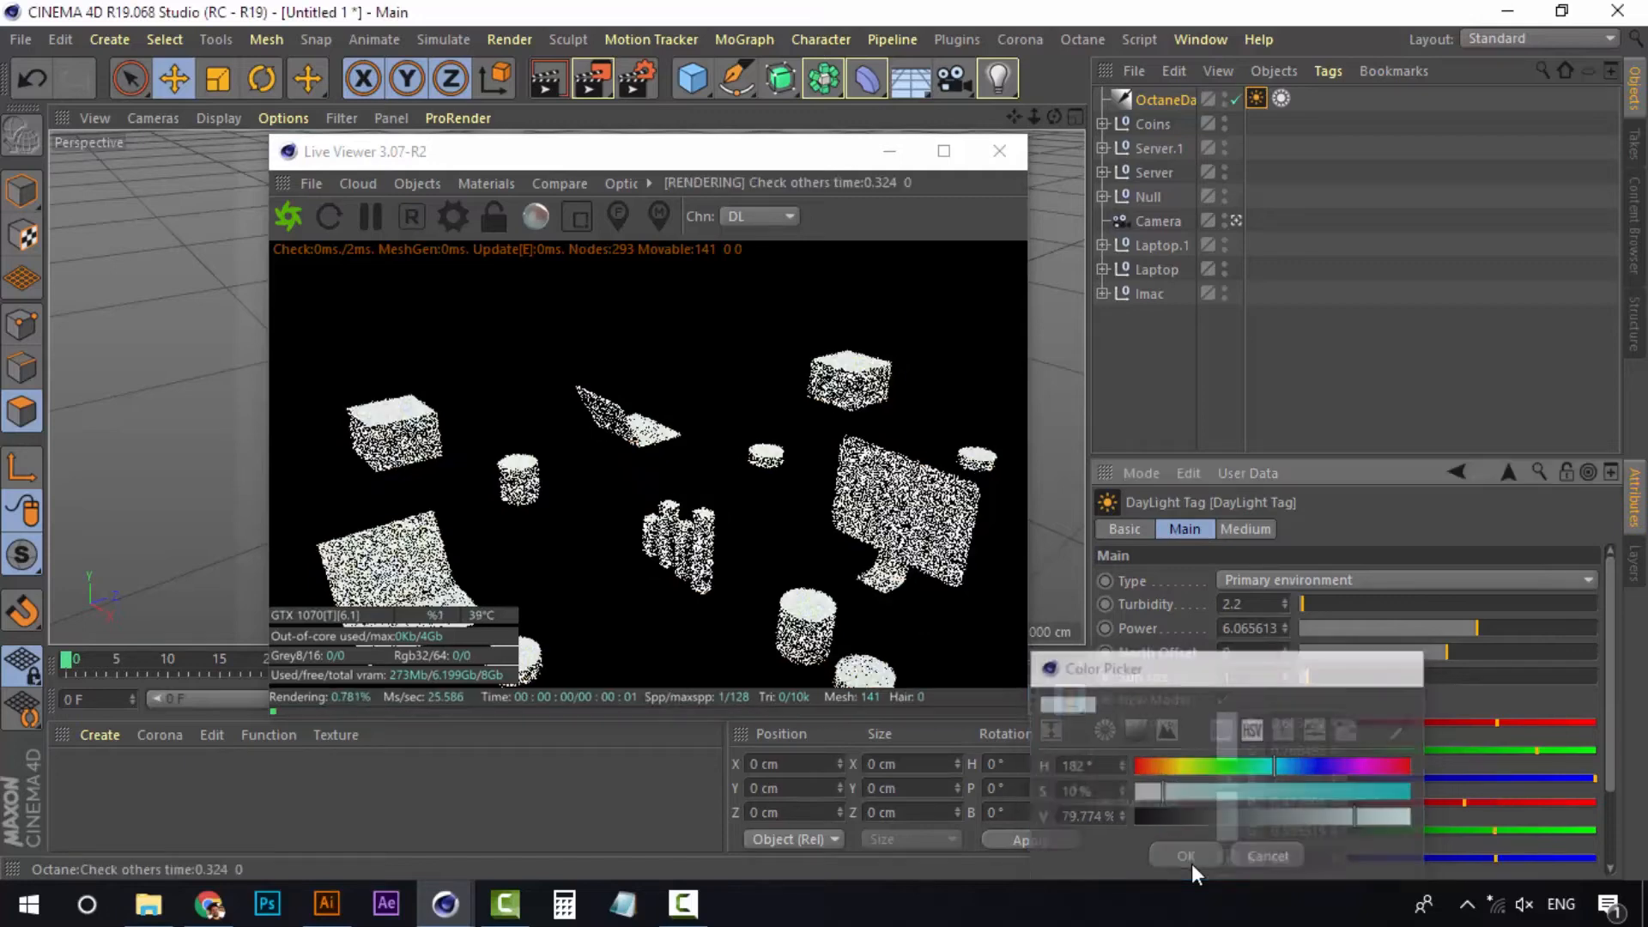
Move the Live Viewer clear of the scene and enable the alpha channel in the Octane kernel settings
drag(716, 152, 1205, 245)
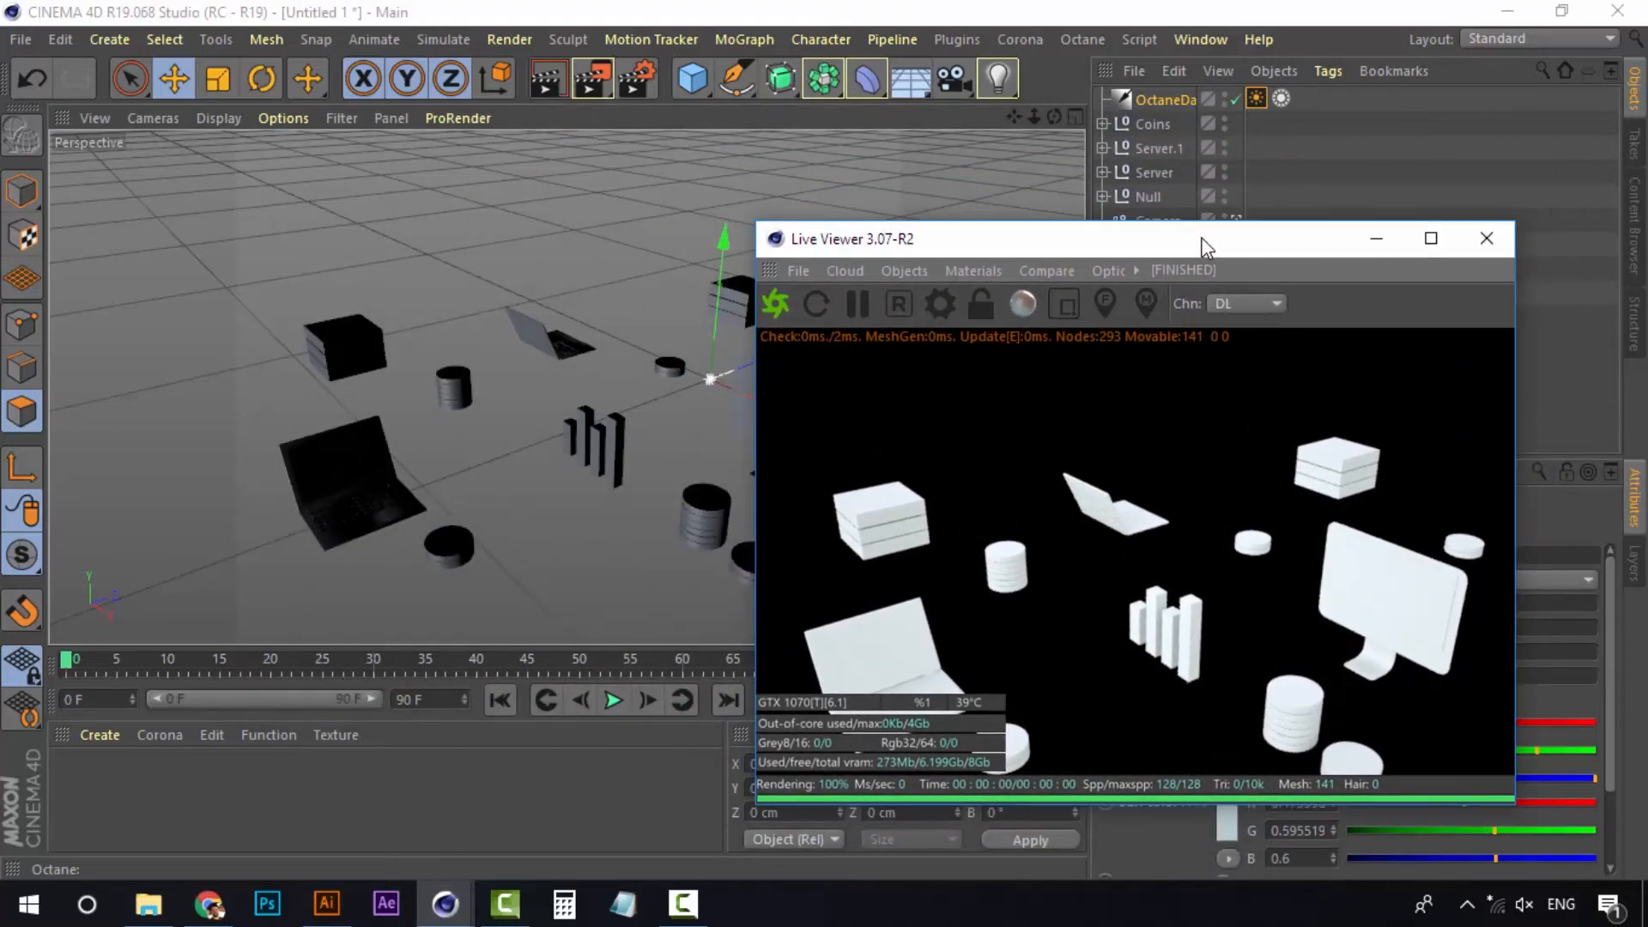
click(942, 304)
click(30, 378)
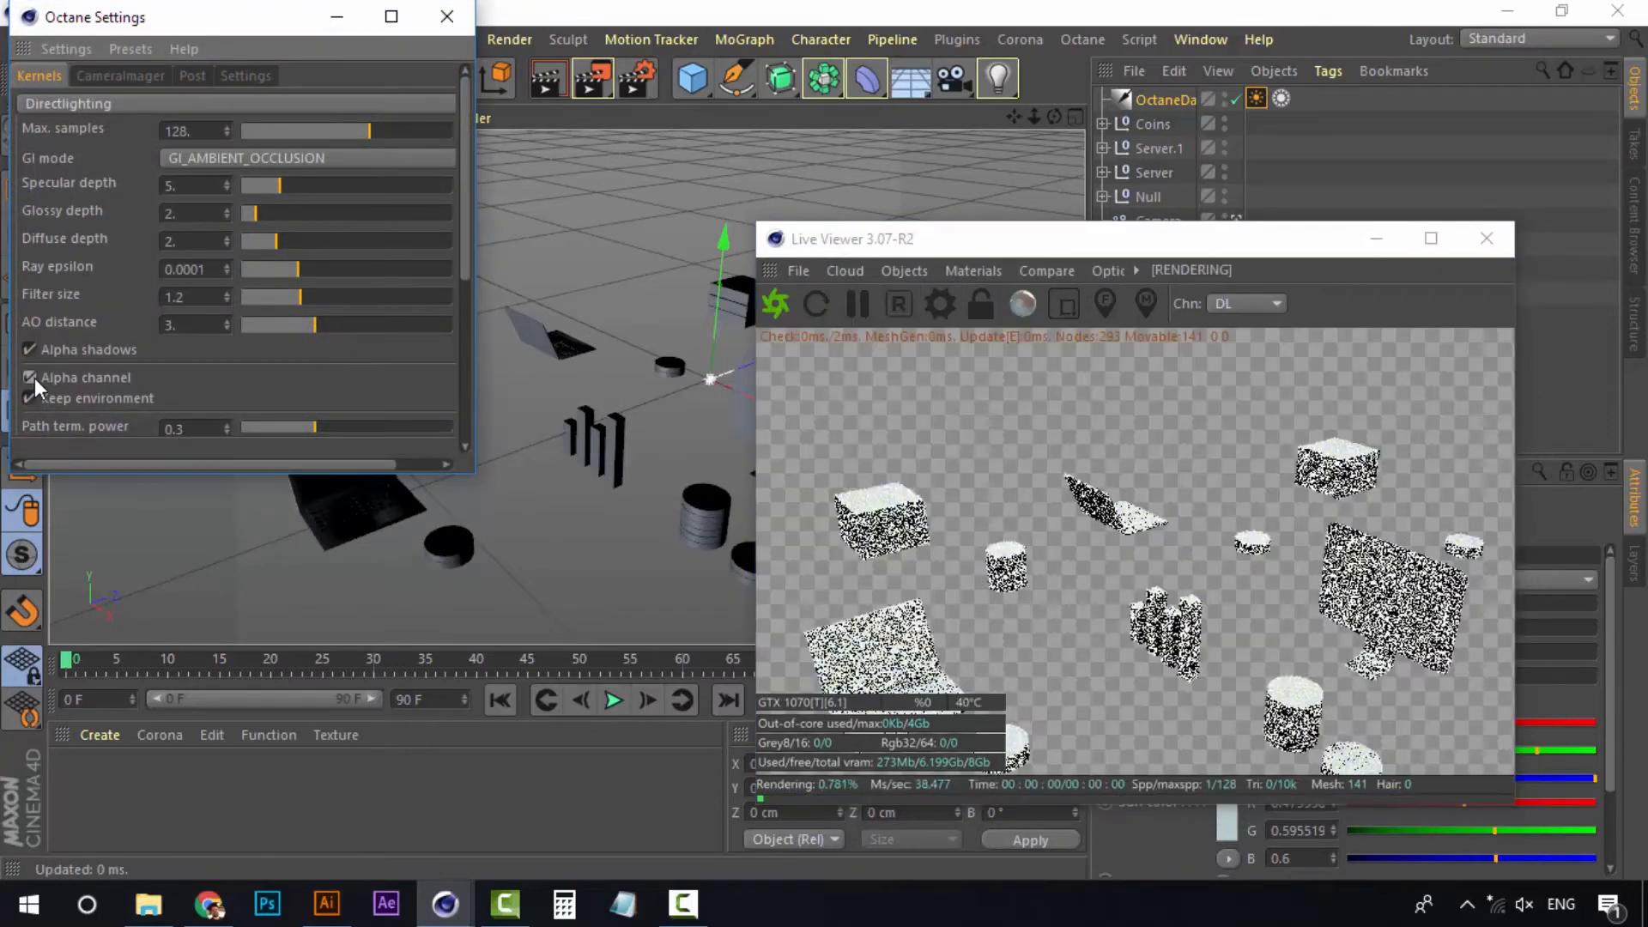
click(446, 16)
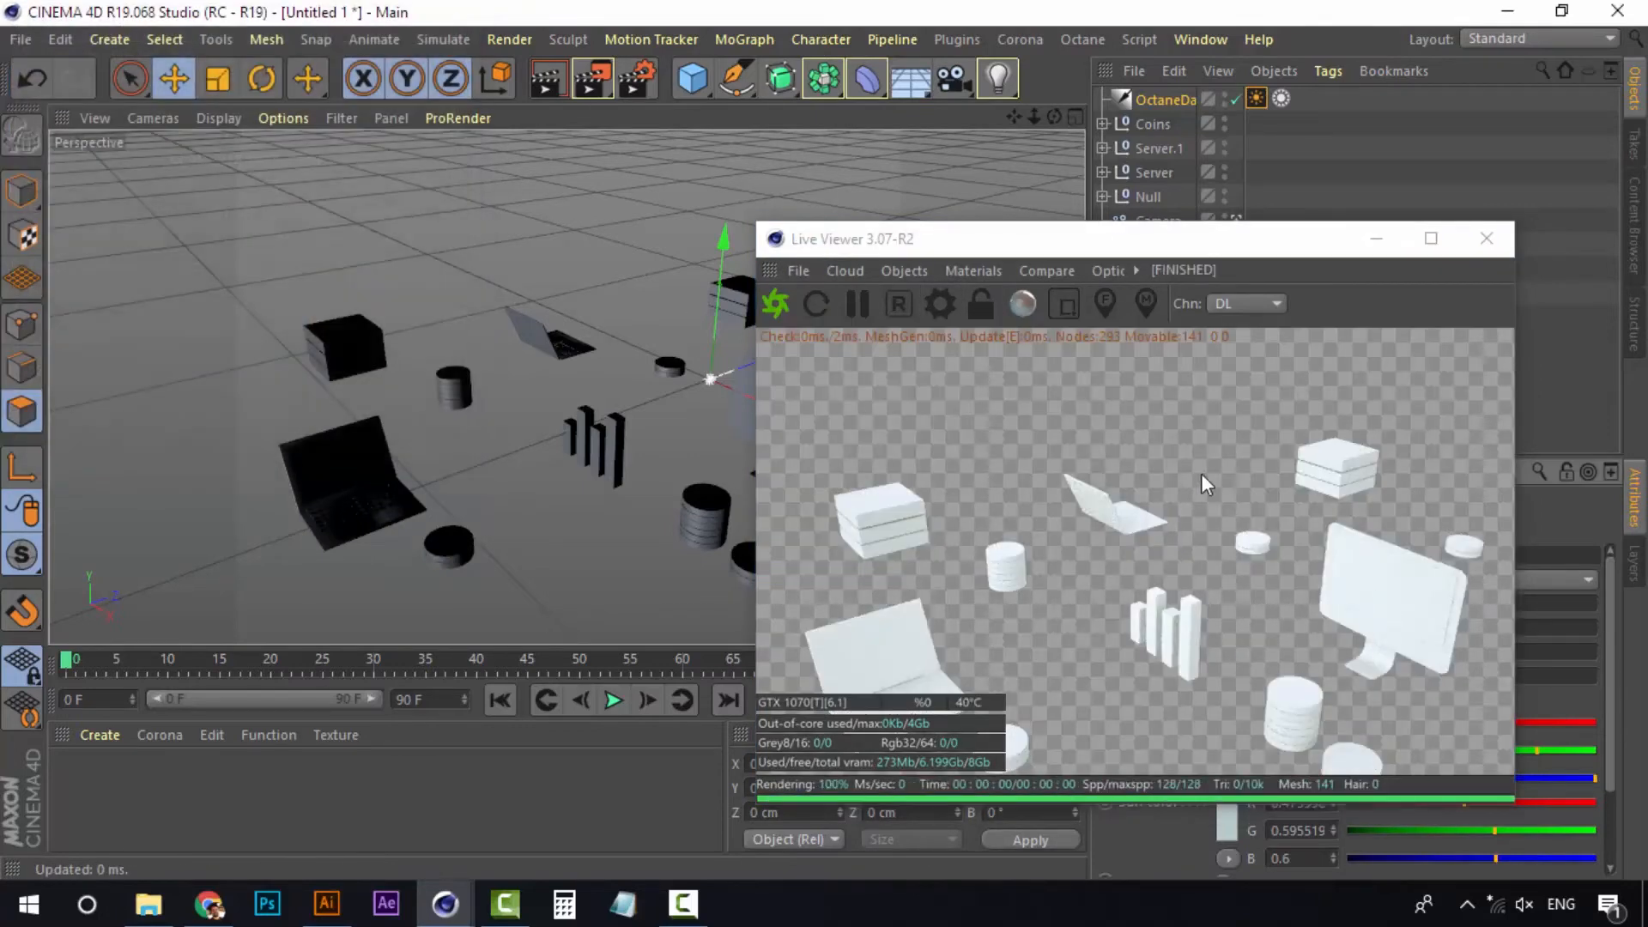
Raise the max samples in the Octane kernel settings to 209
drag(1157, 247, 1129, 218)
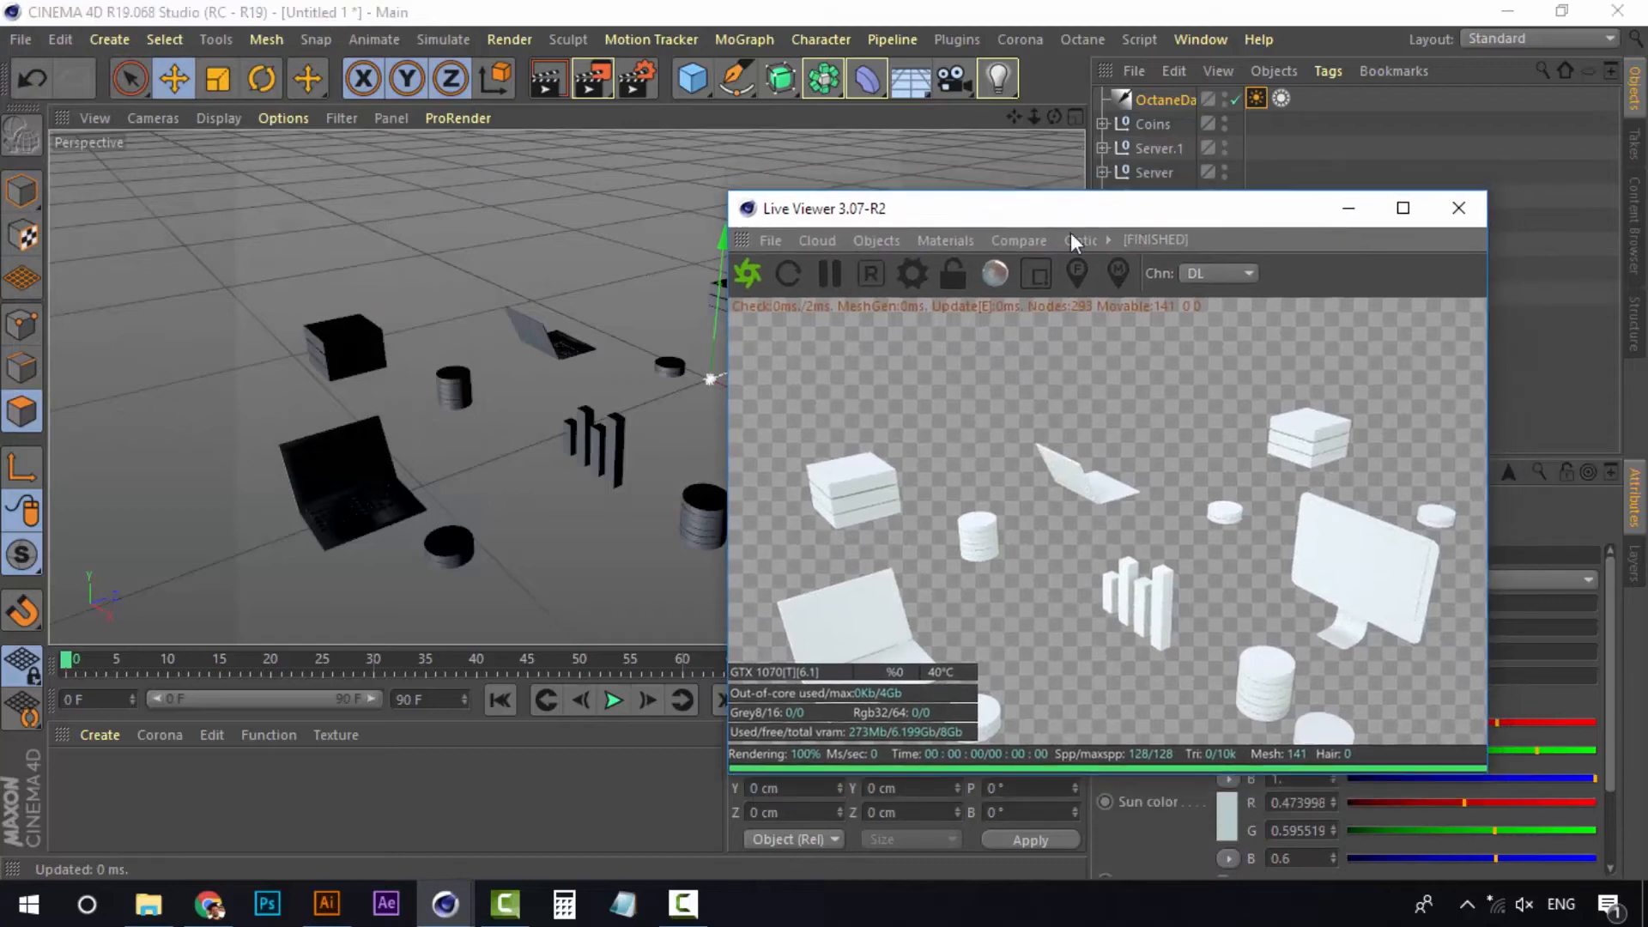
click(910, 277)
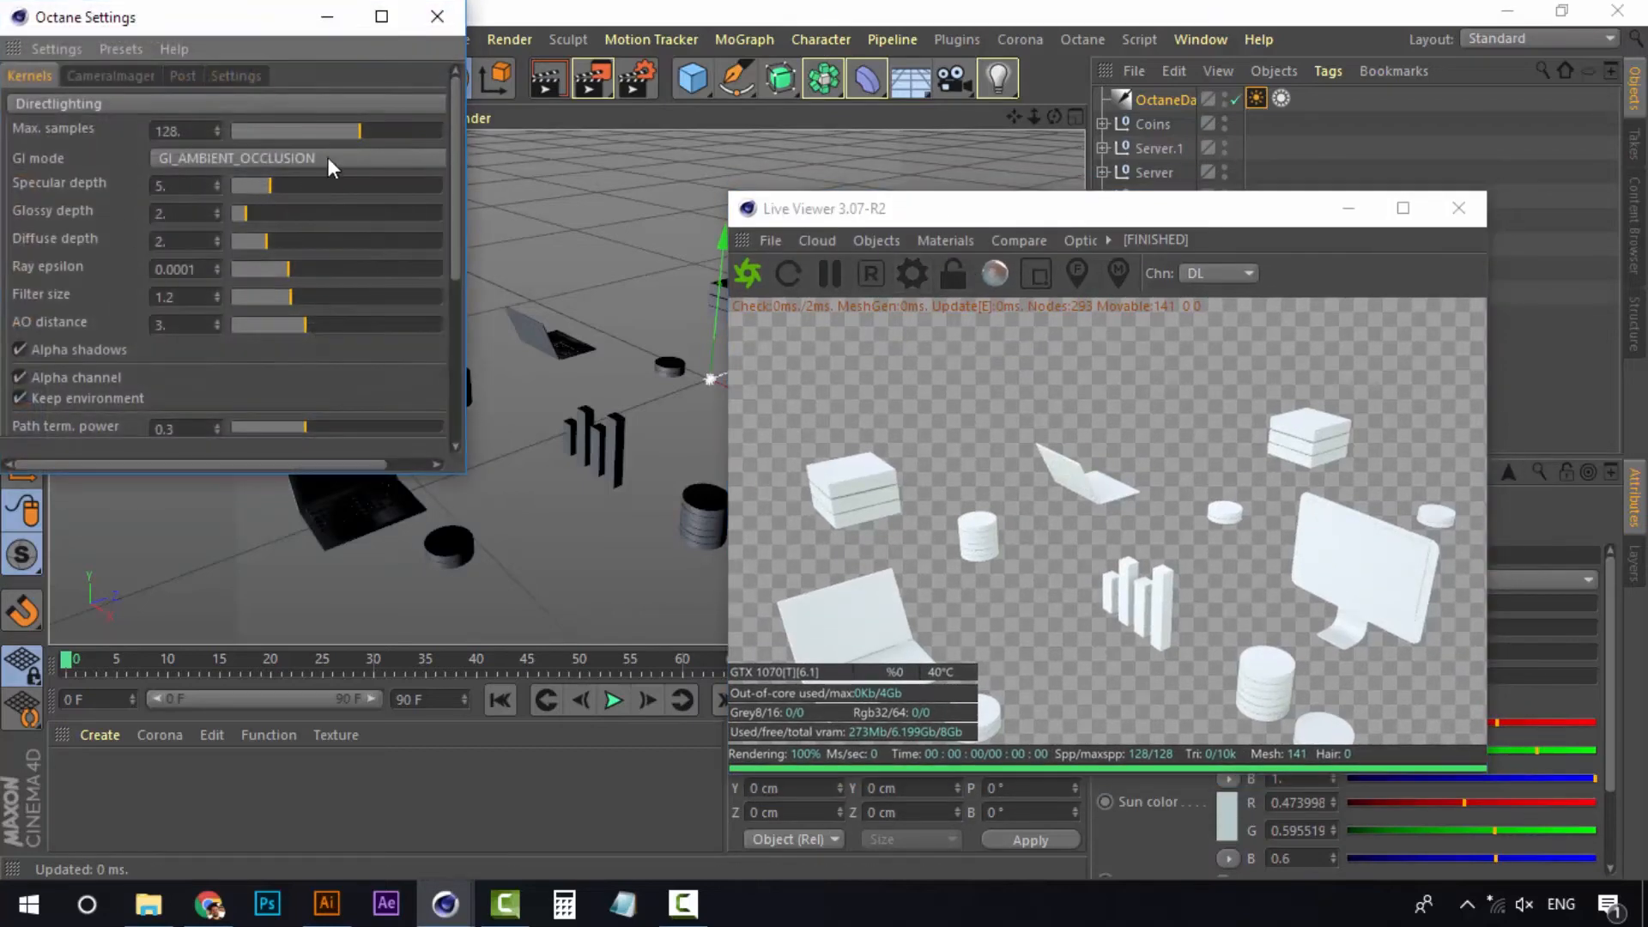
click(437, 17)
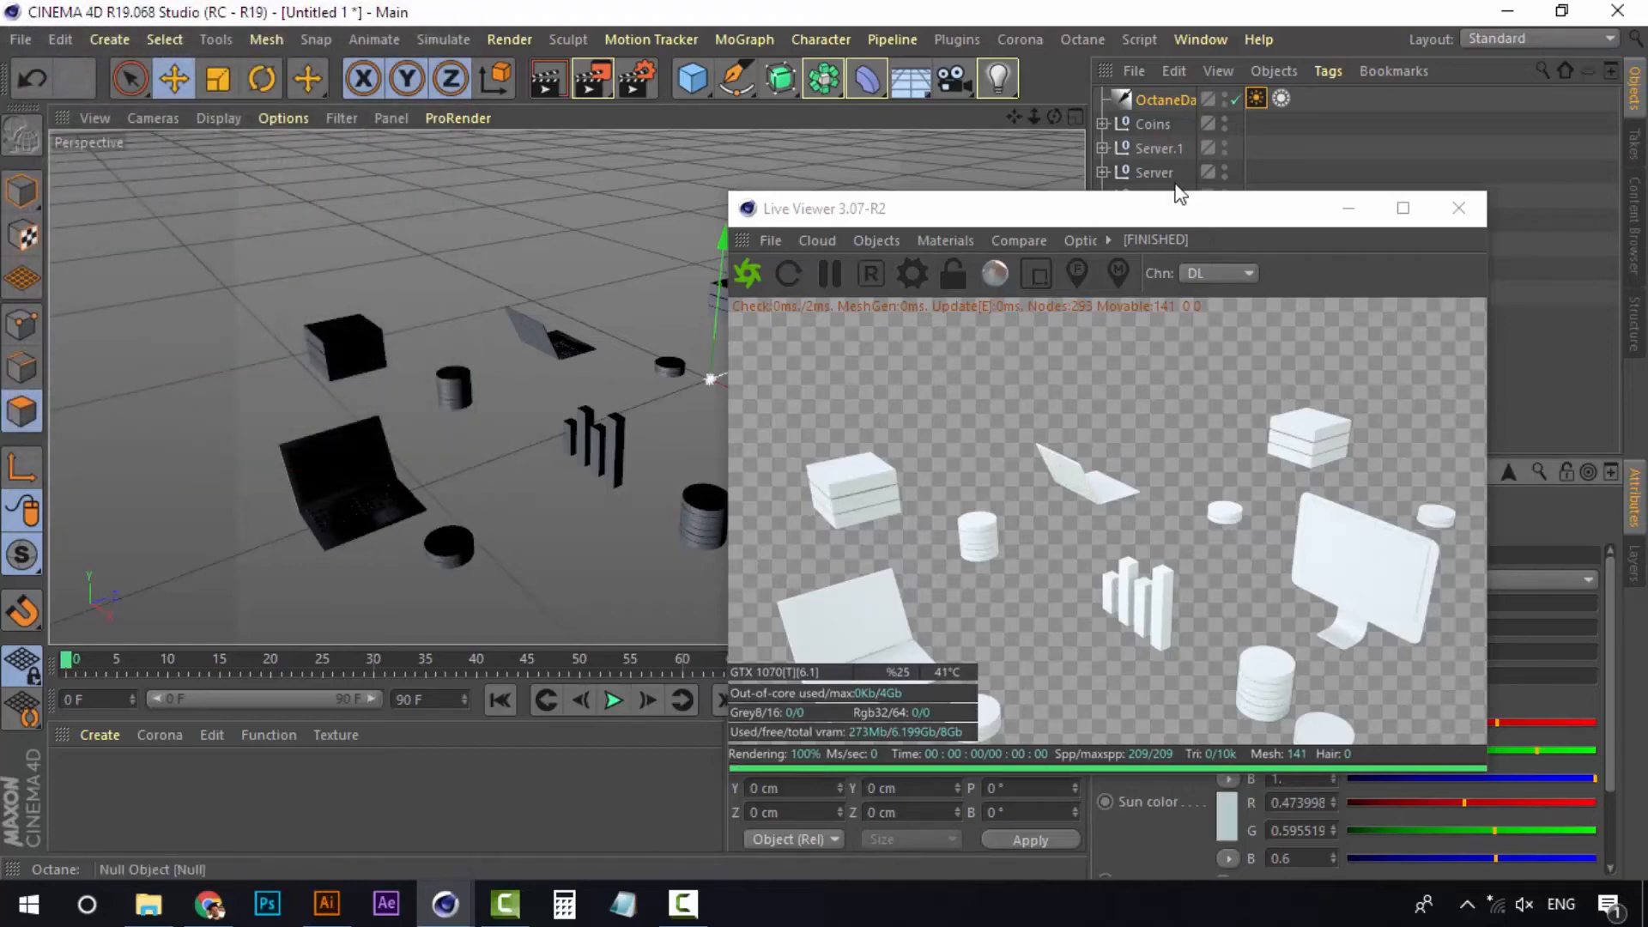
Create an Octane Diffuse material and place the Live Viewer so the scene and material list stay accessible
drag(1159, 208, 969, 188)
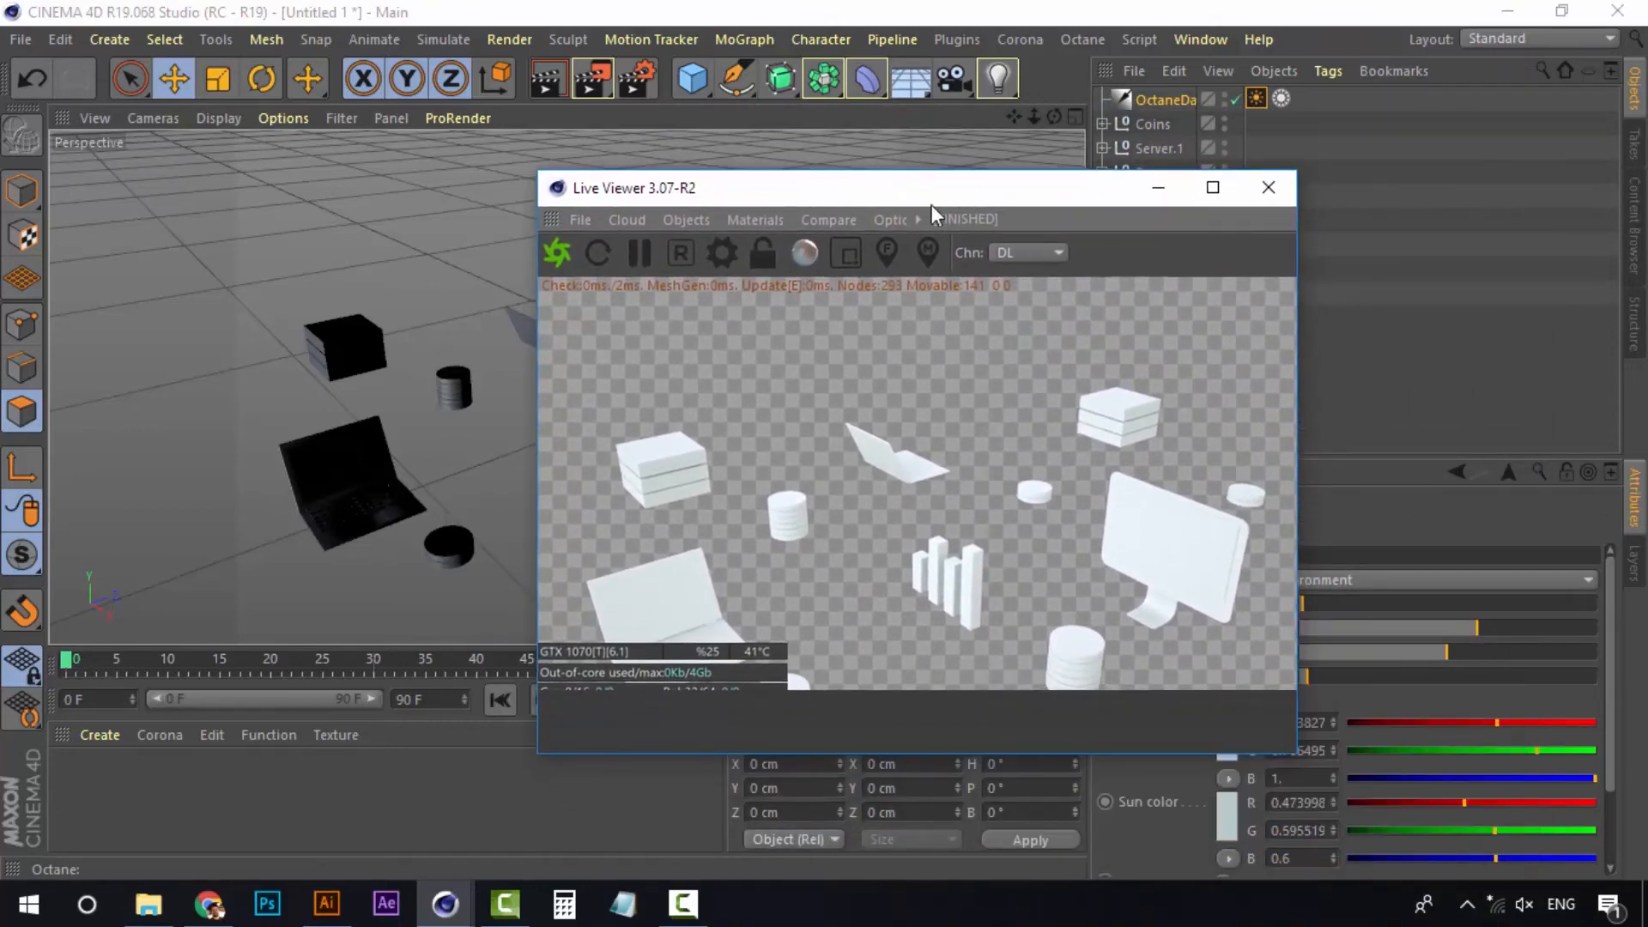
drag(931, 205, 1088, 176)
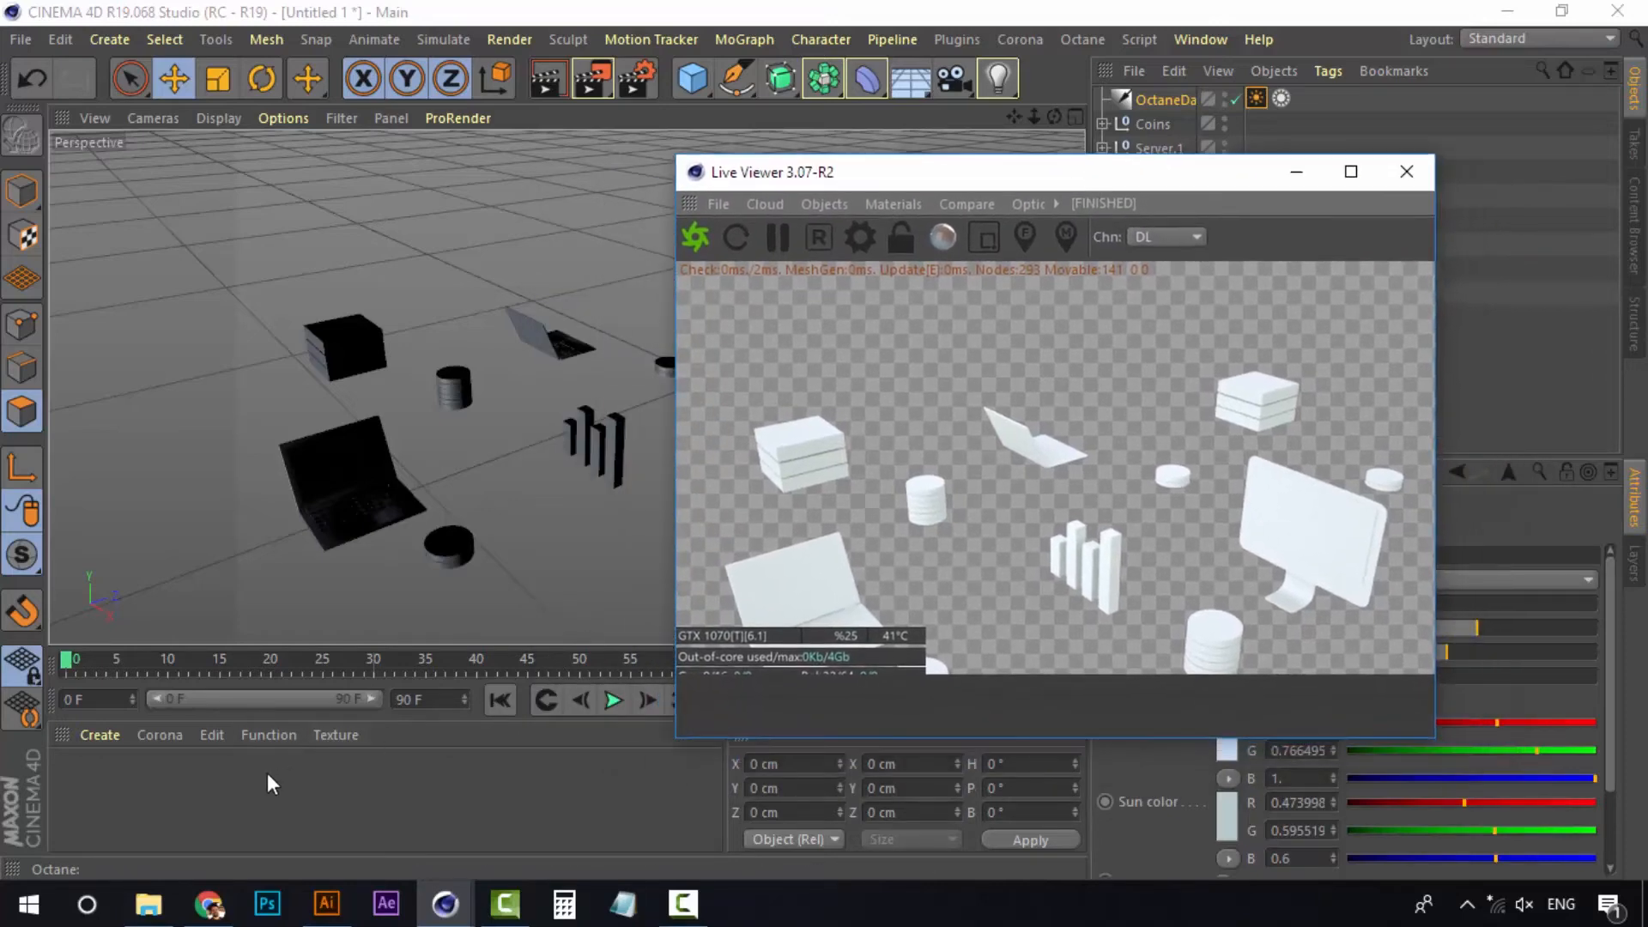
click(916, 202)
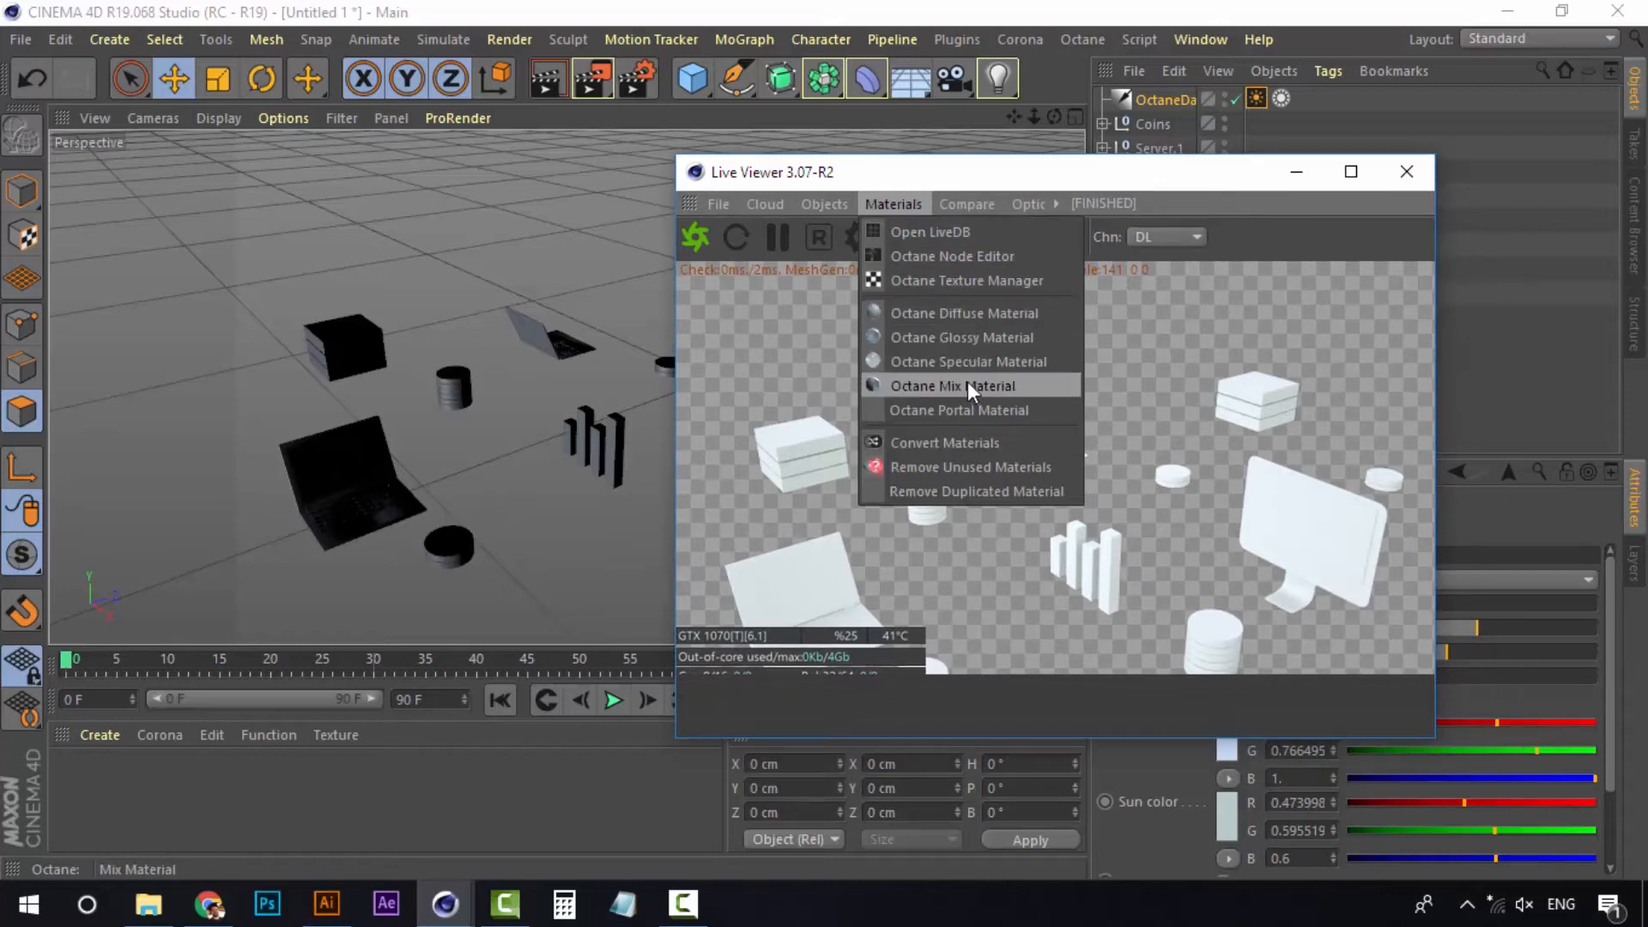
click(977, 314)
drag(1027, 172, 1166, 330)
Load a Gradient shader as the new material's diffuse texture and open the gradient's properties
double_click(94, 782)
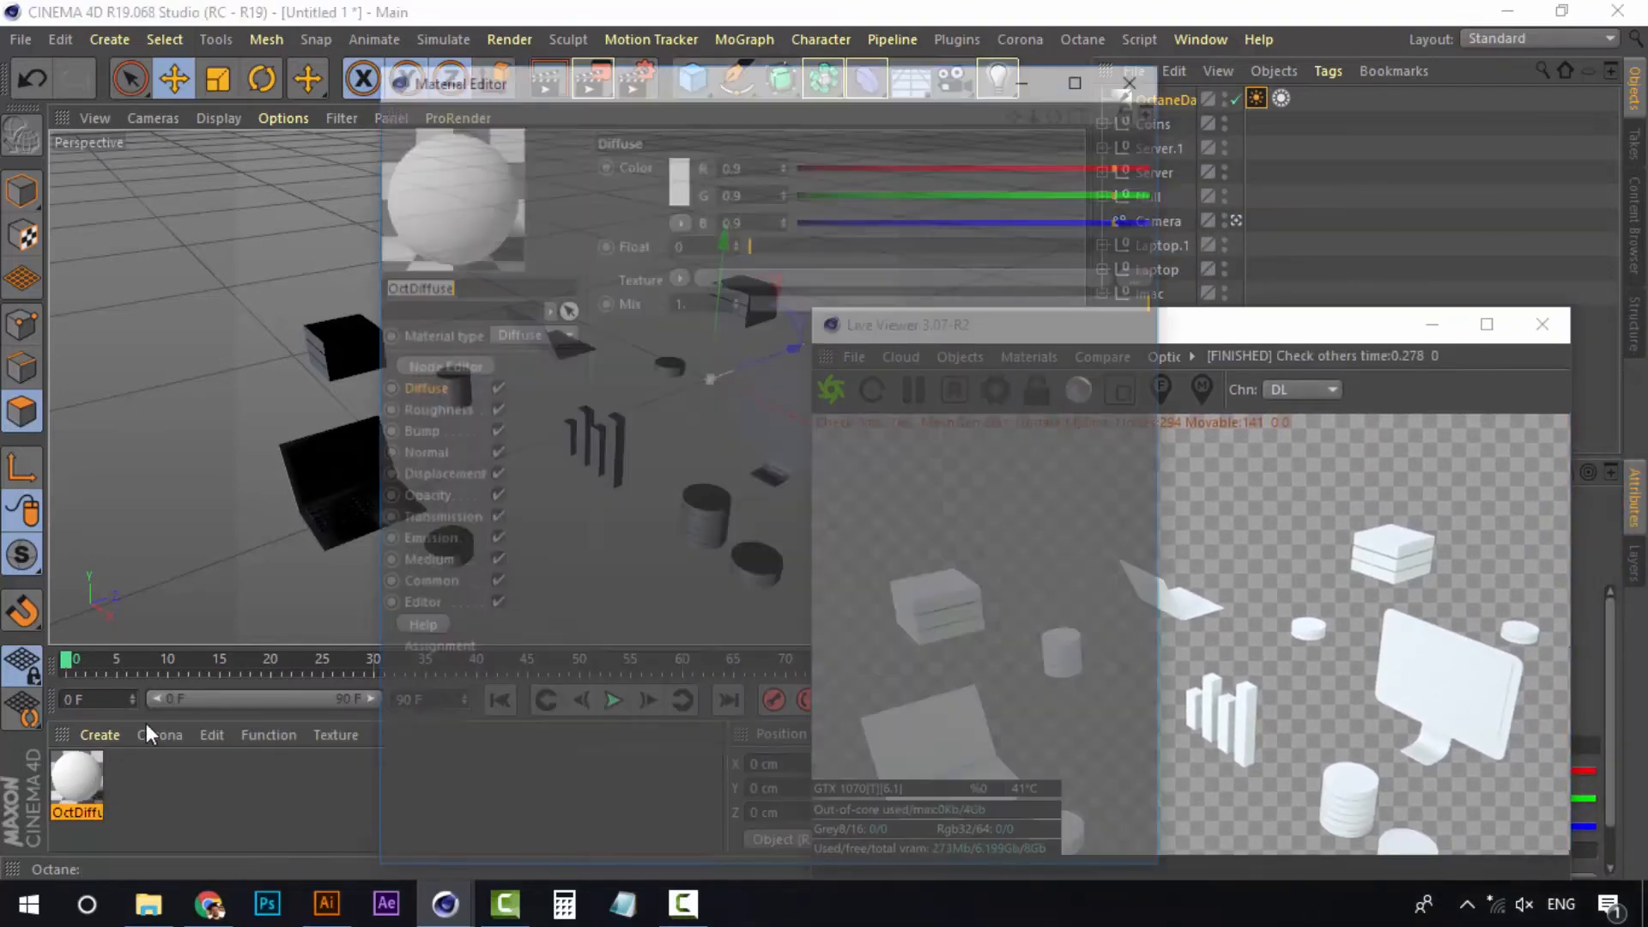
click(682, 281)
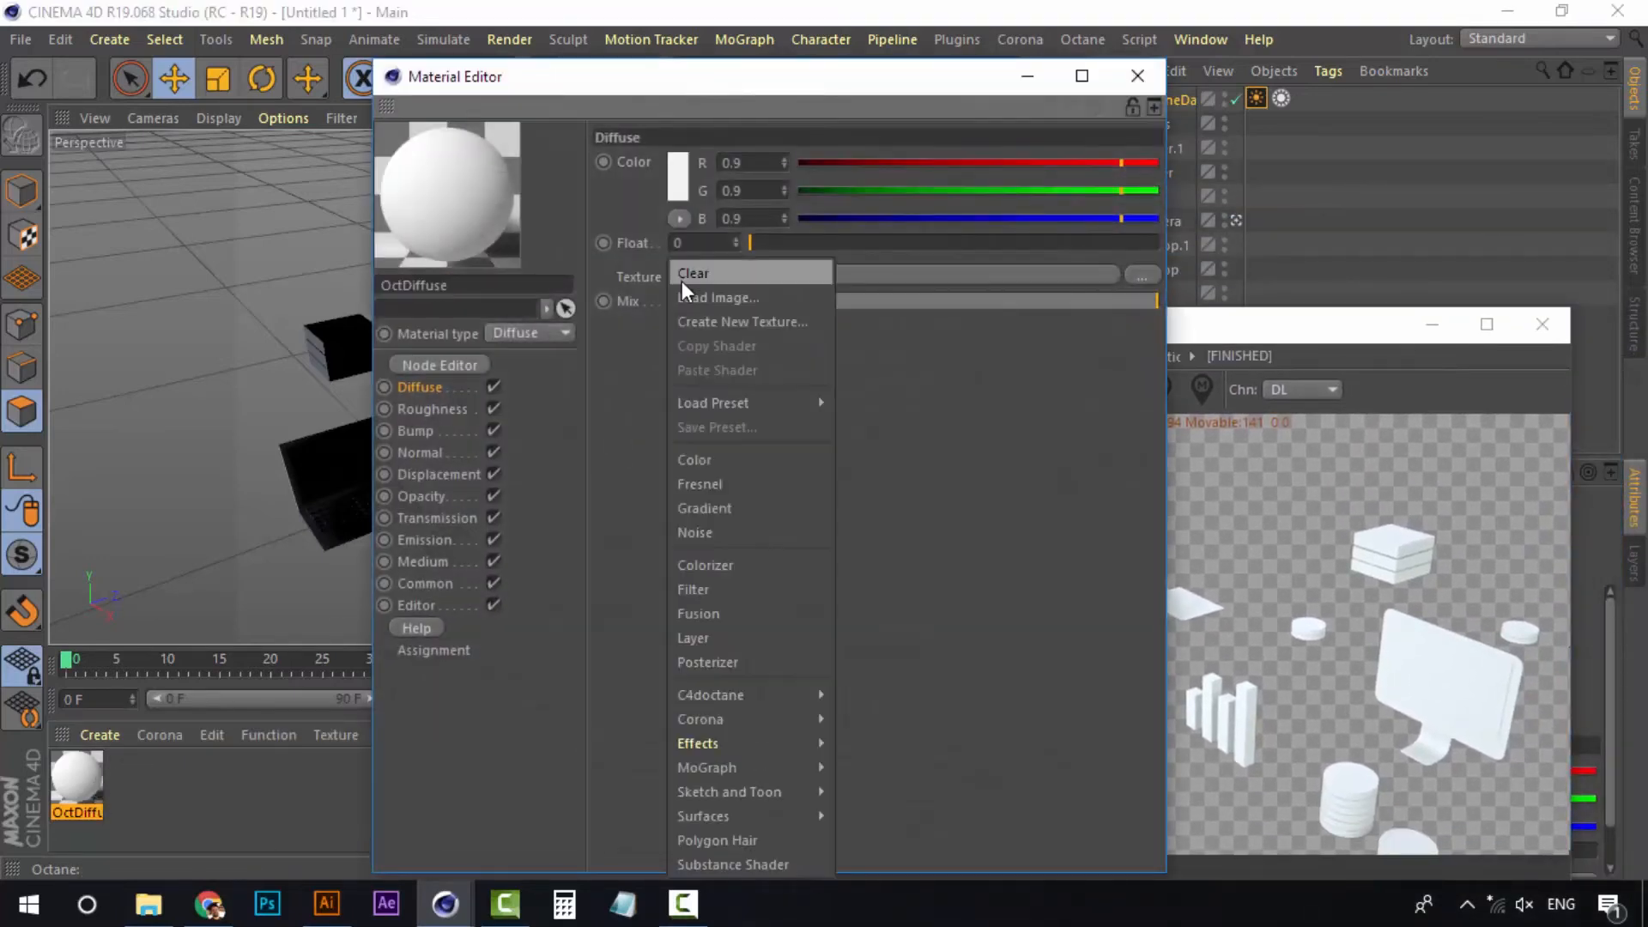
click(720, 509)
click(702, 328)
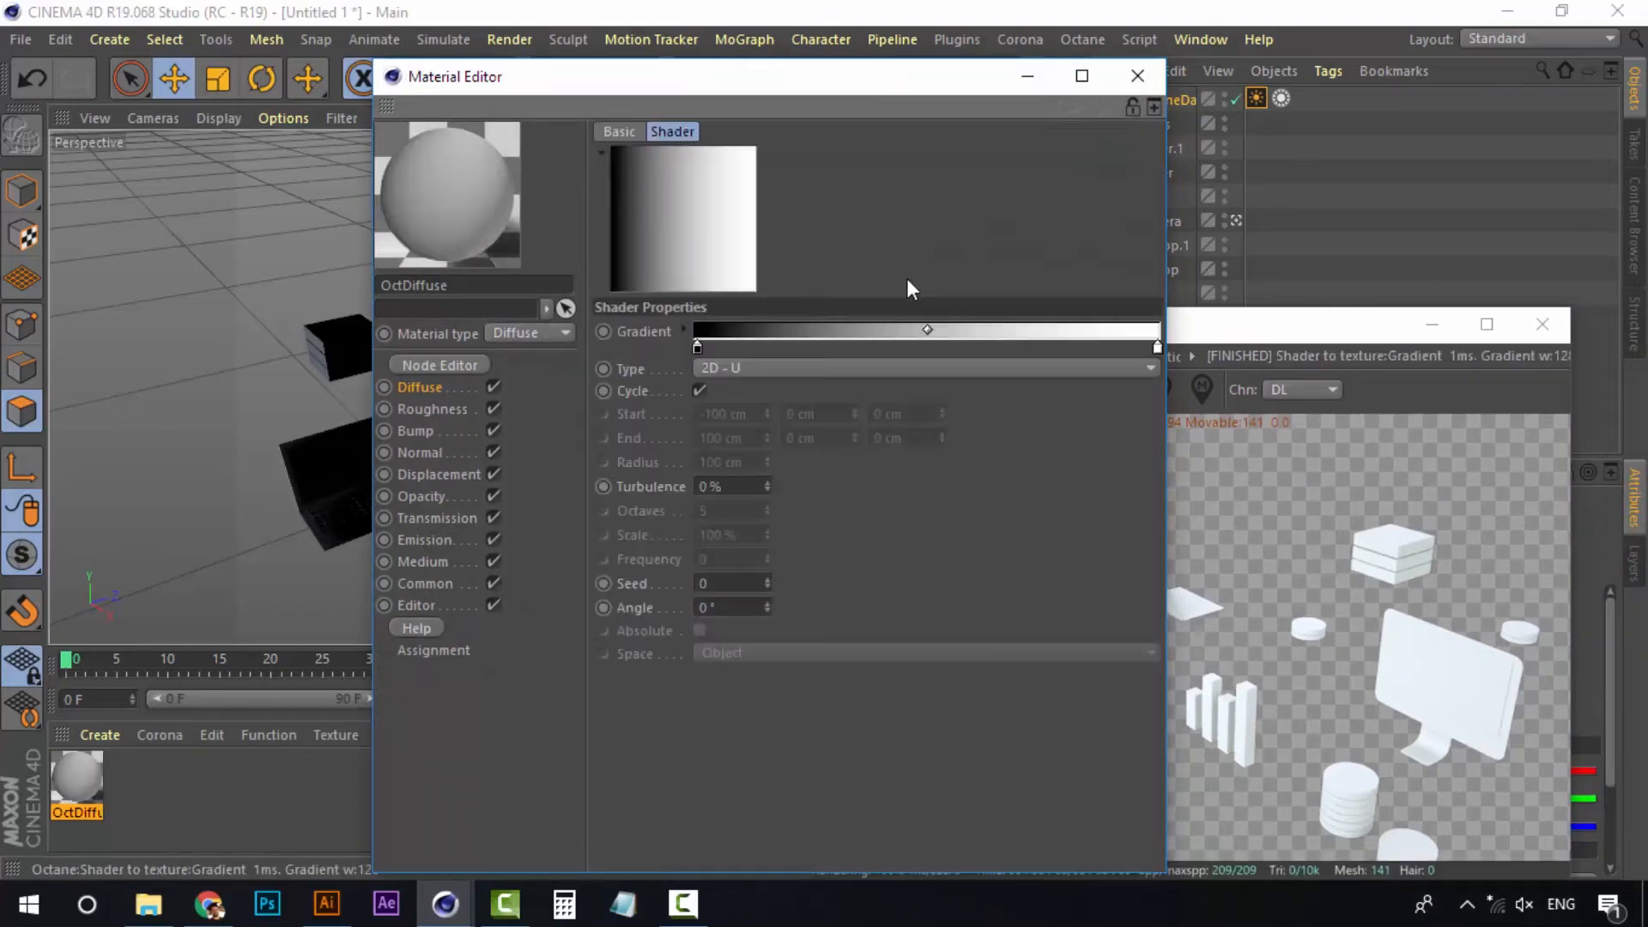
Color the gradient from blue (H 199°, S 92%) at its start to pale blue (H 210°, S 14%, V 100%) at its end
double_click(694, 355)
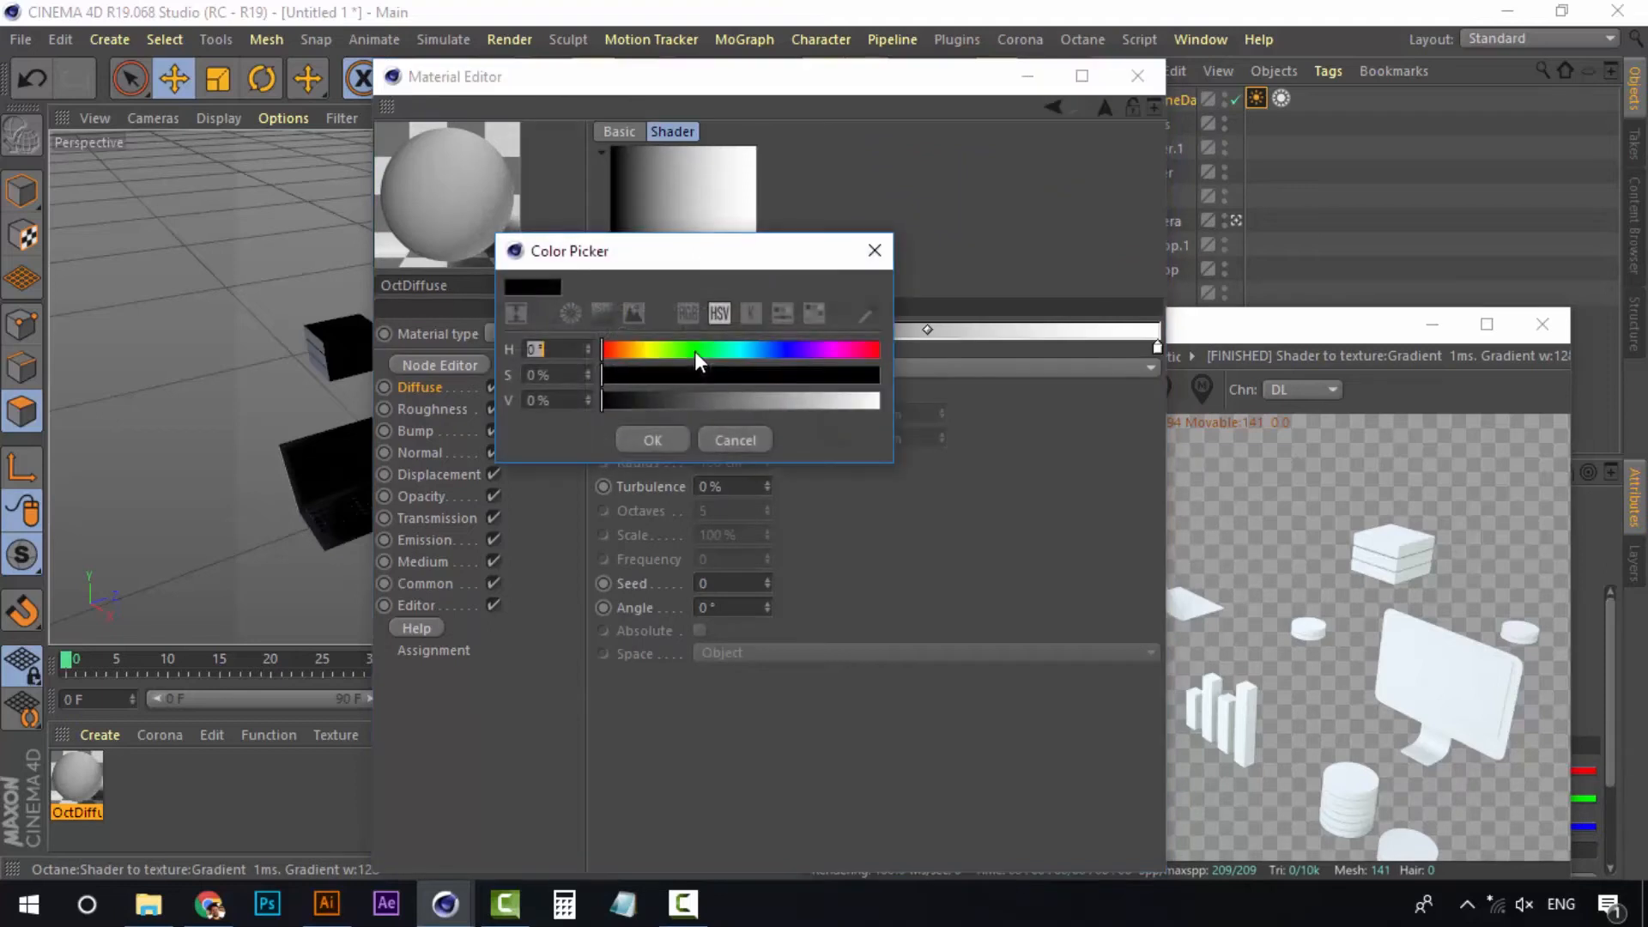
drag(693, 352, 858, 374)
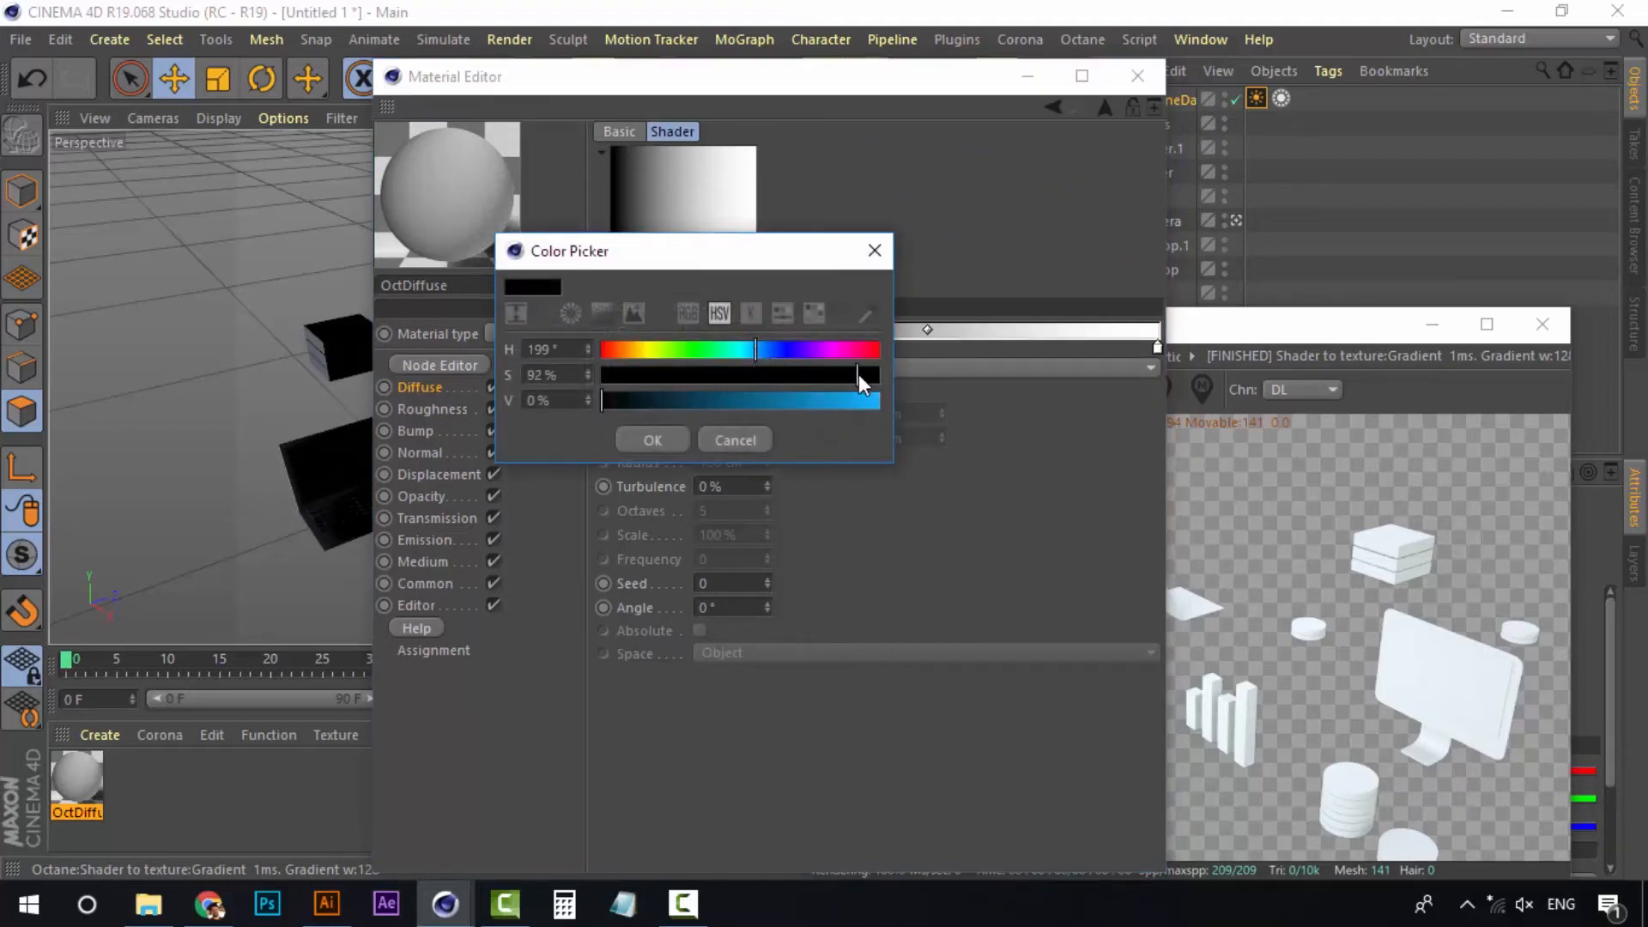
click(831, 404)
click(667, 440)
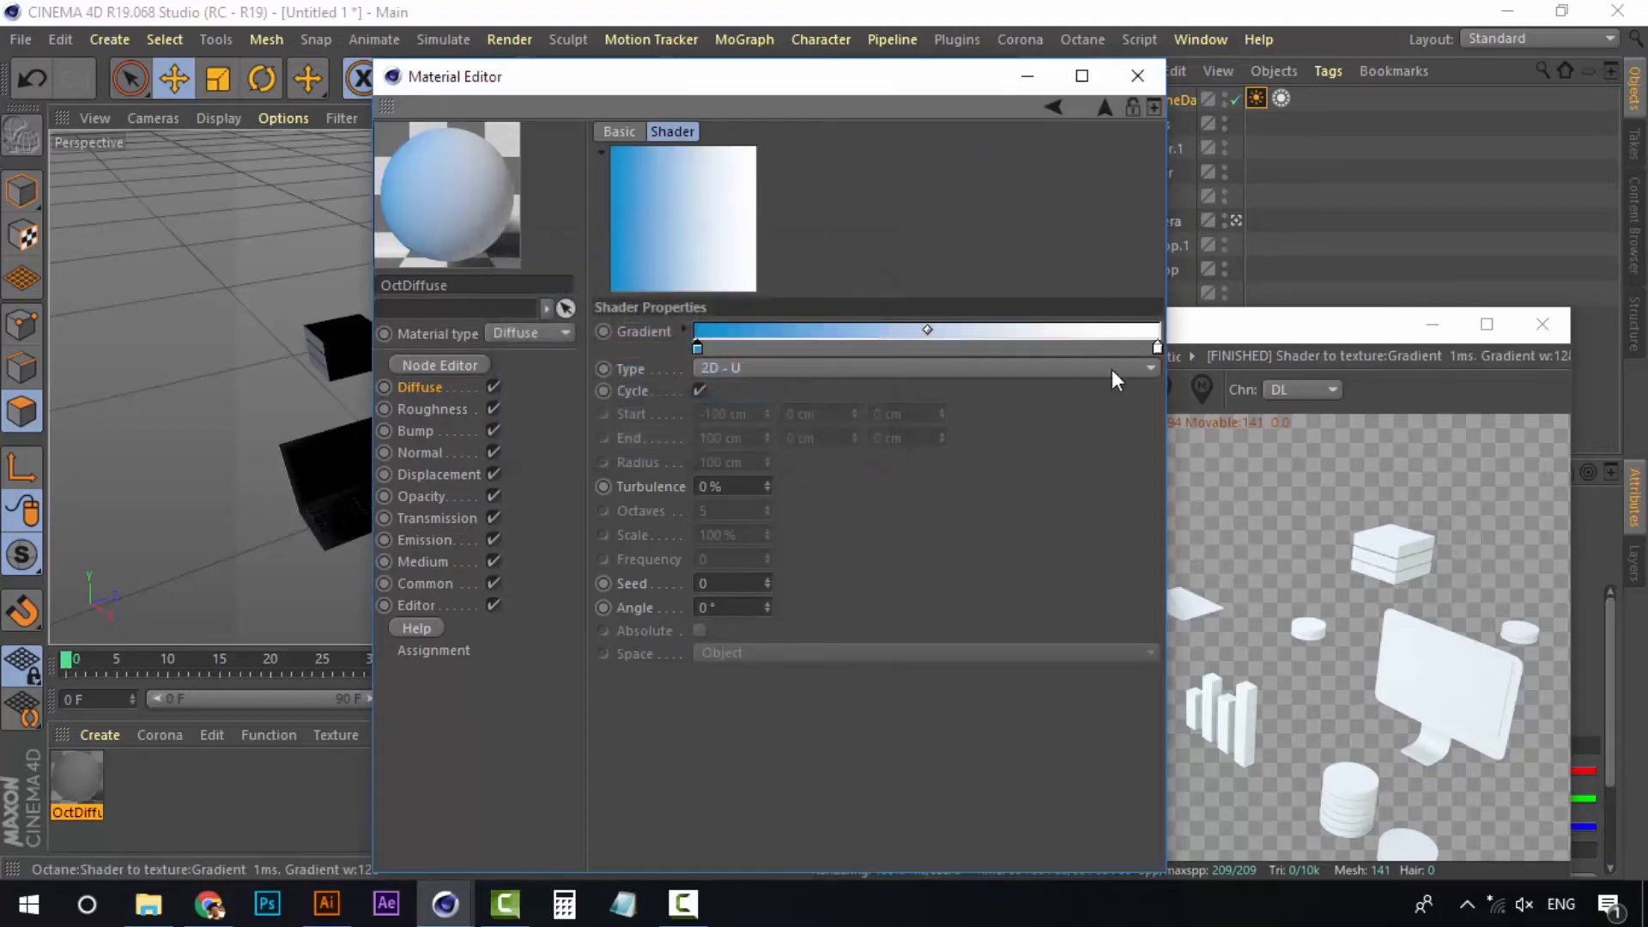
double_click(1159, 348)
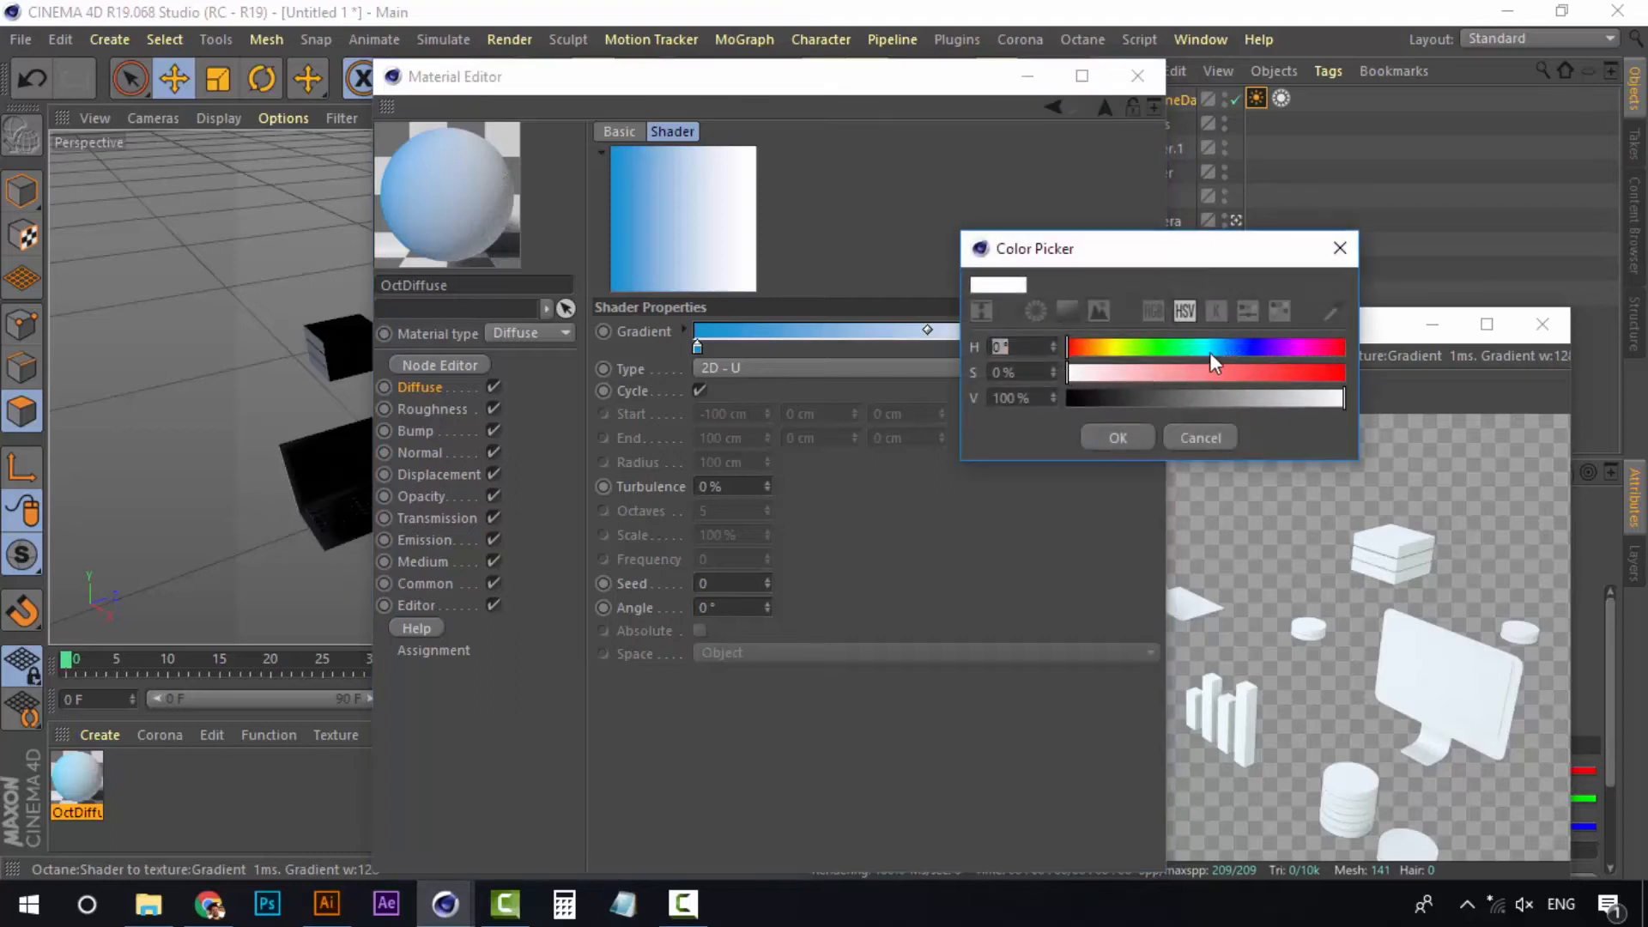
drag(1208, 352, 1106, 373)
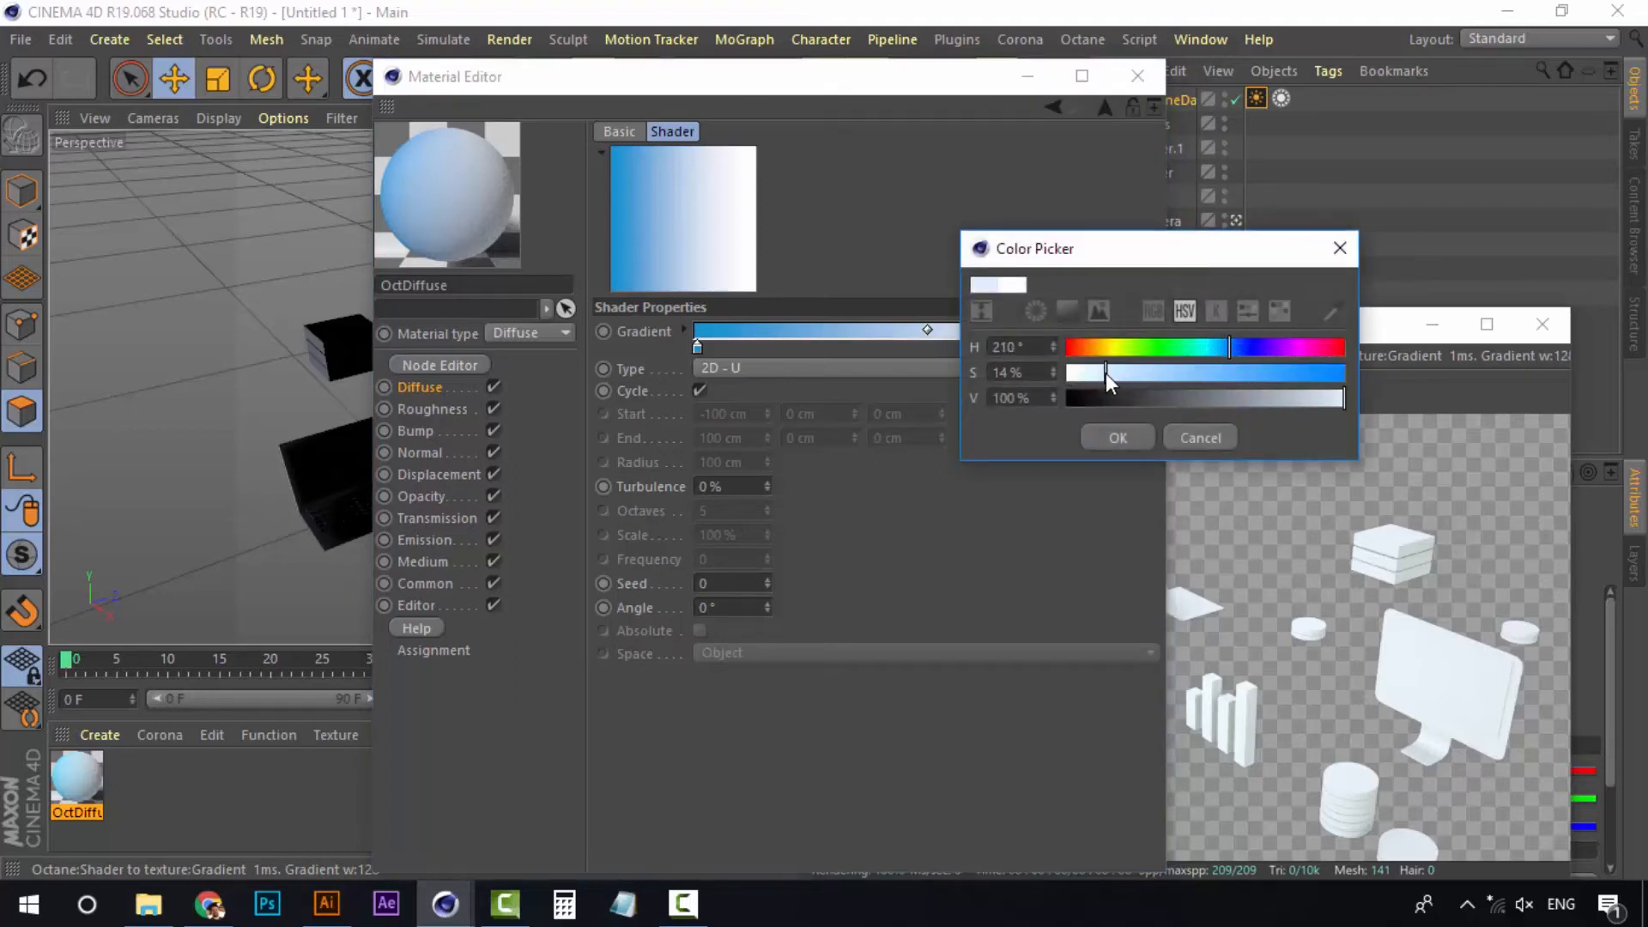
click(1130, 439)
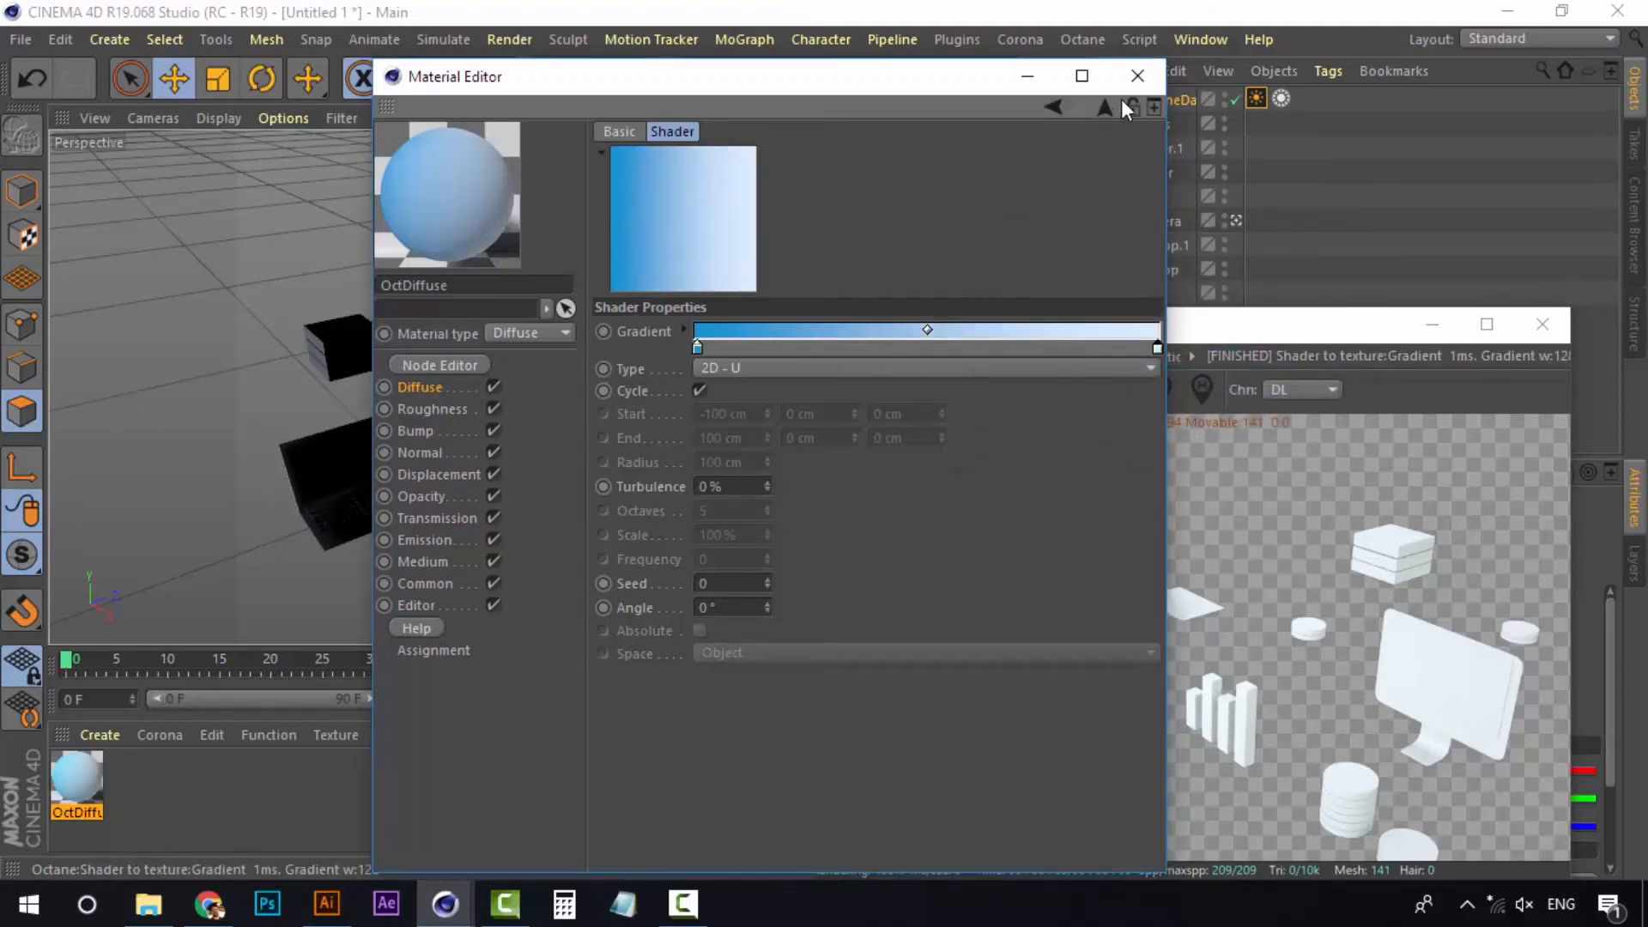
click(1138, 76)
double_click(175, 784)
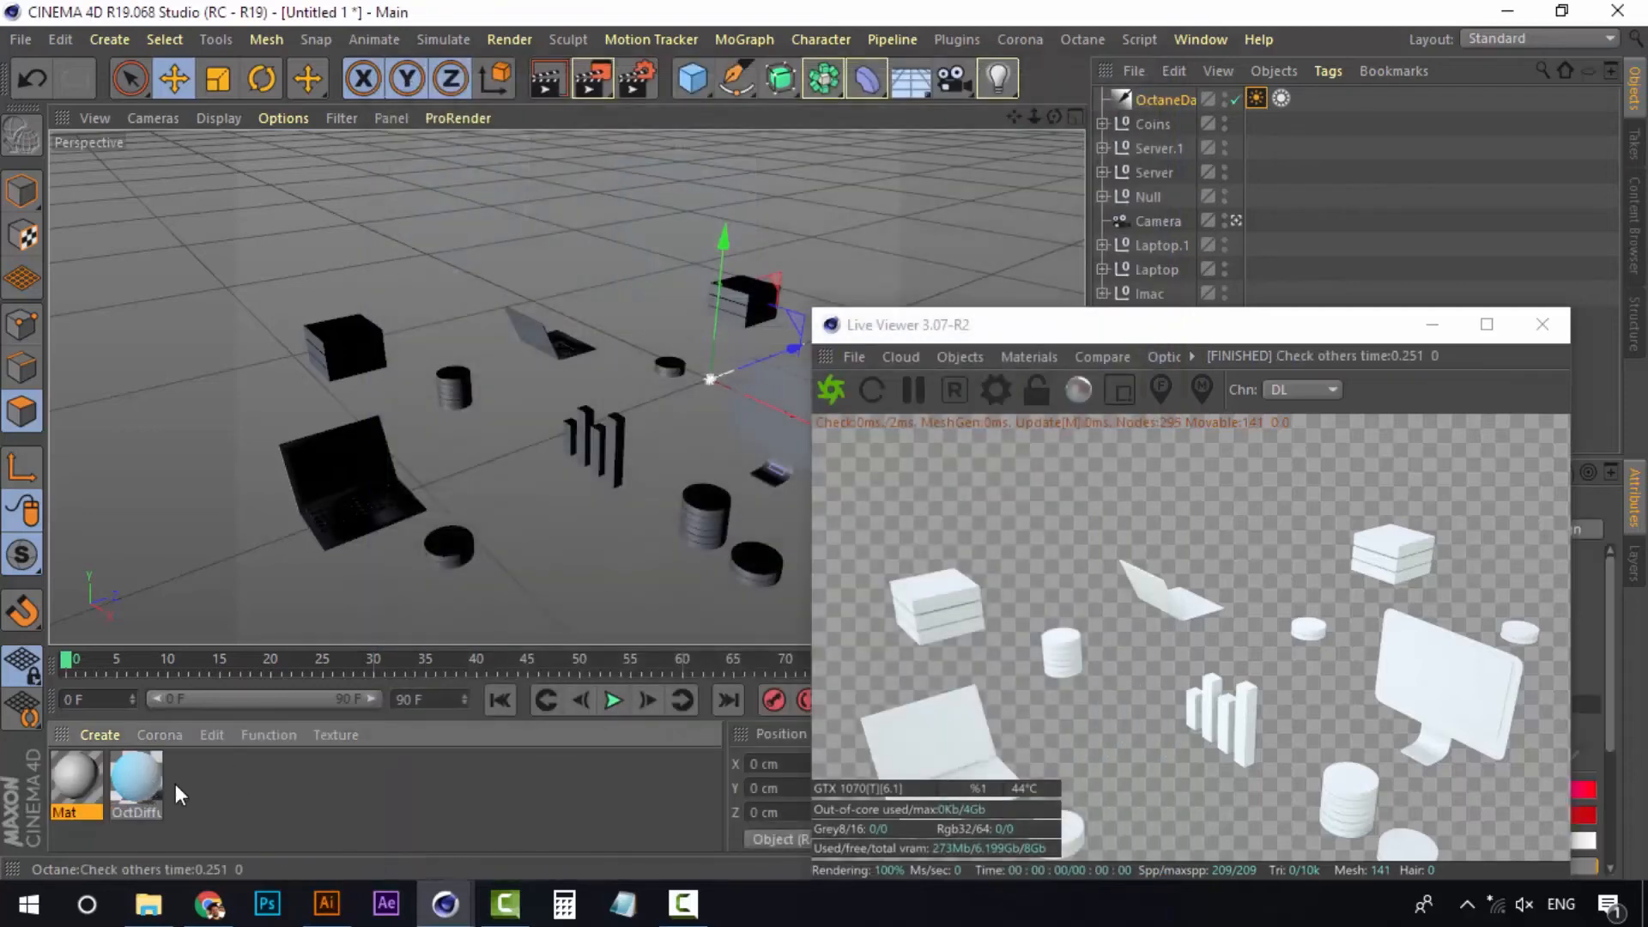
key(Delete)
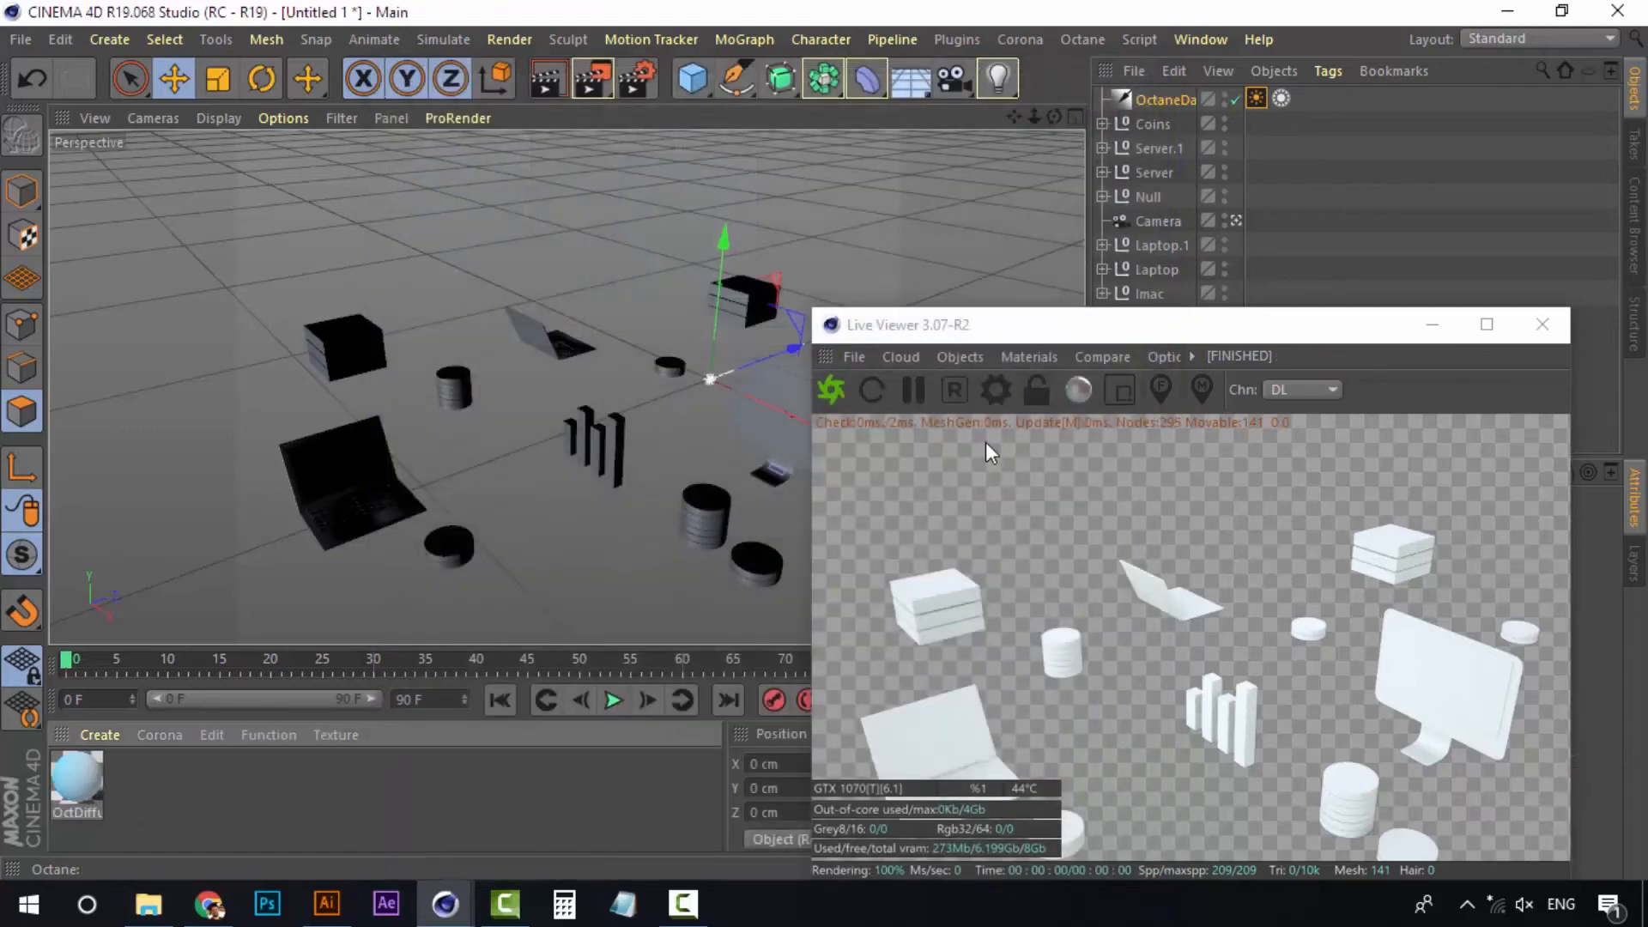
click(1032, 358)
Duplicate the blue gradient material and clear the gradient from the copy's diffuse texture
click(94, 783)
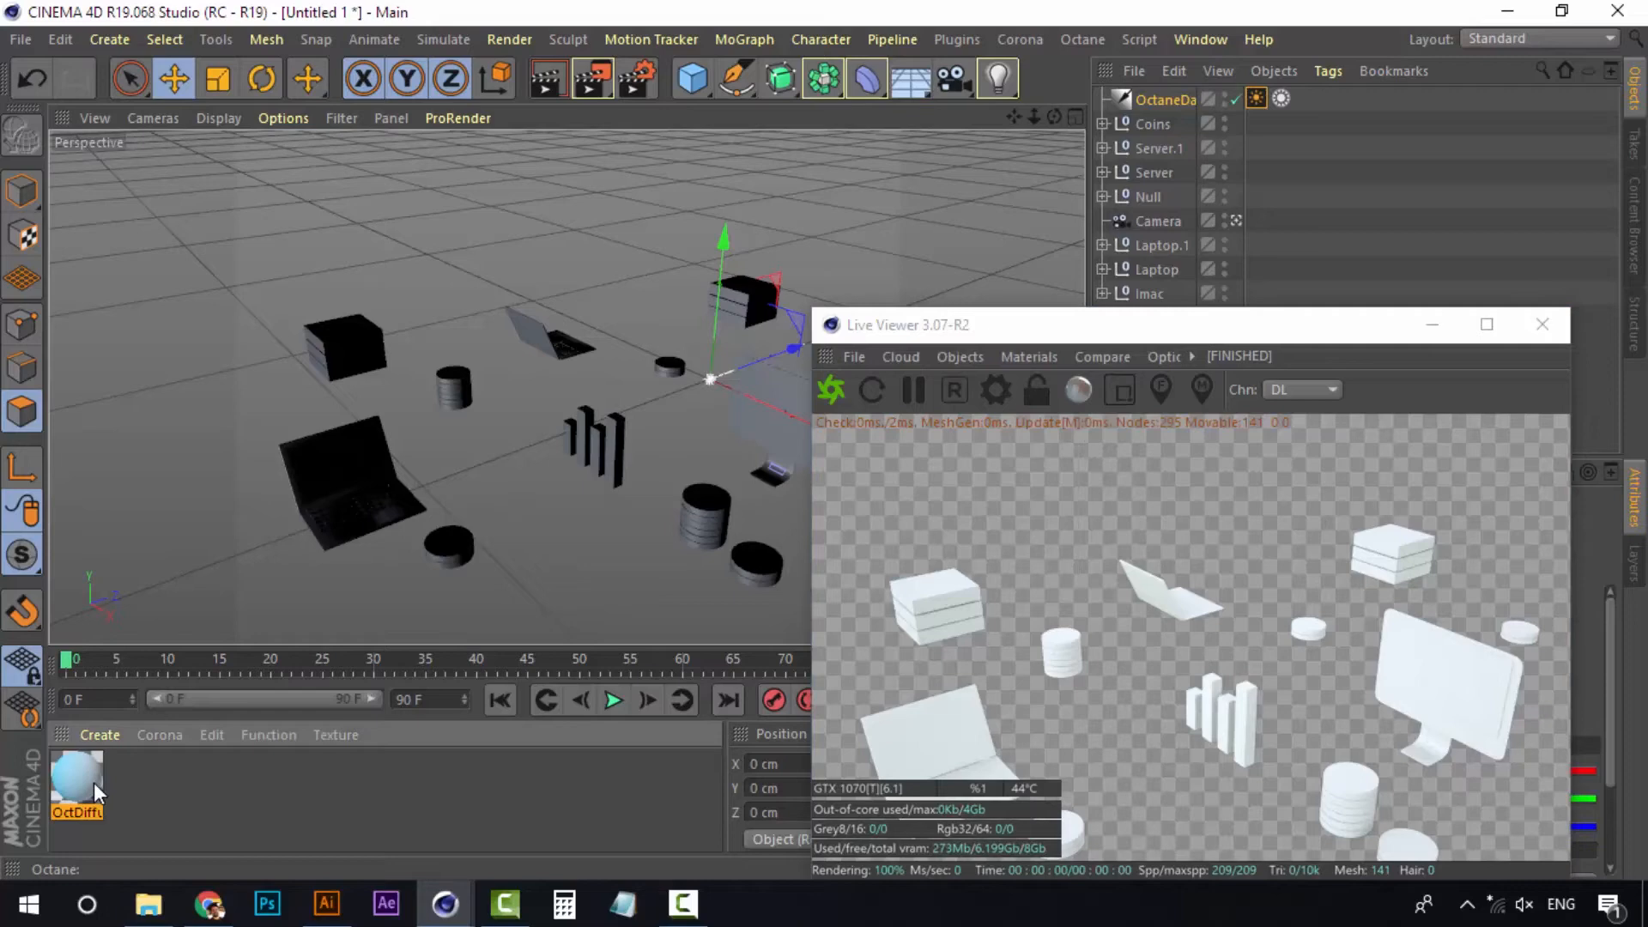
key(ctrl+c)
key(ctrl+v)
double_click(81, 776)
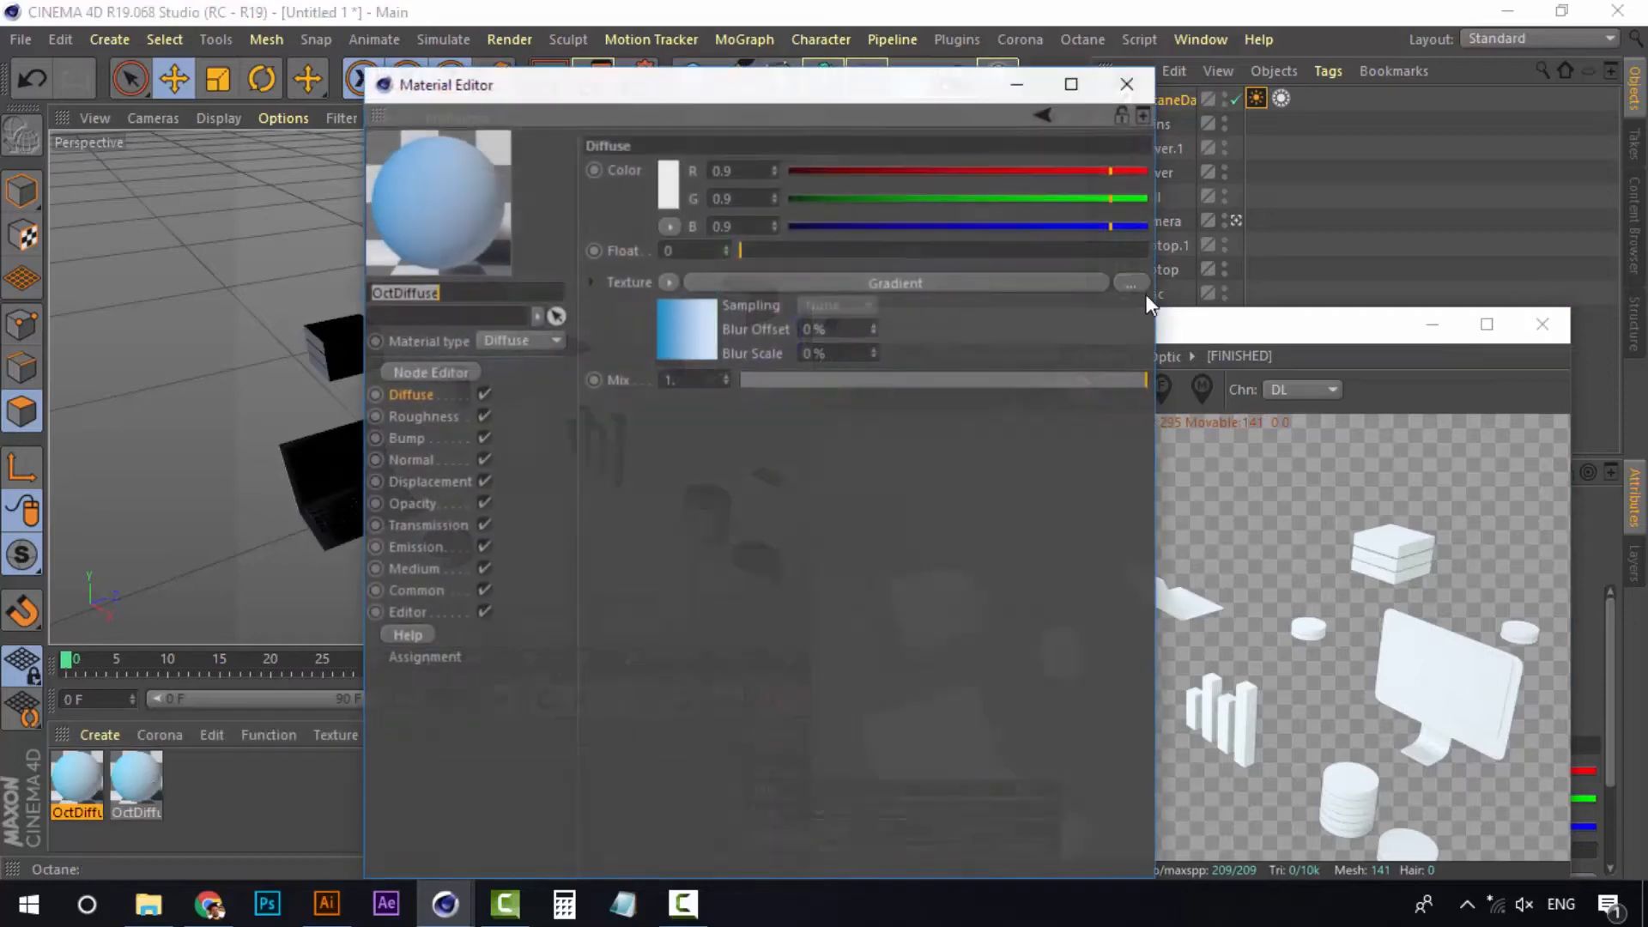
click(668, 283)
click(722, 244)
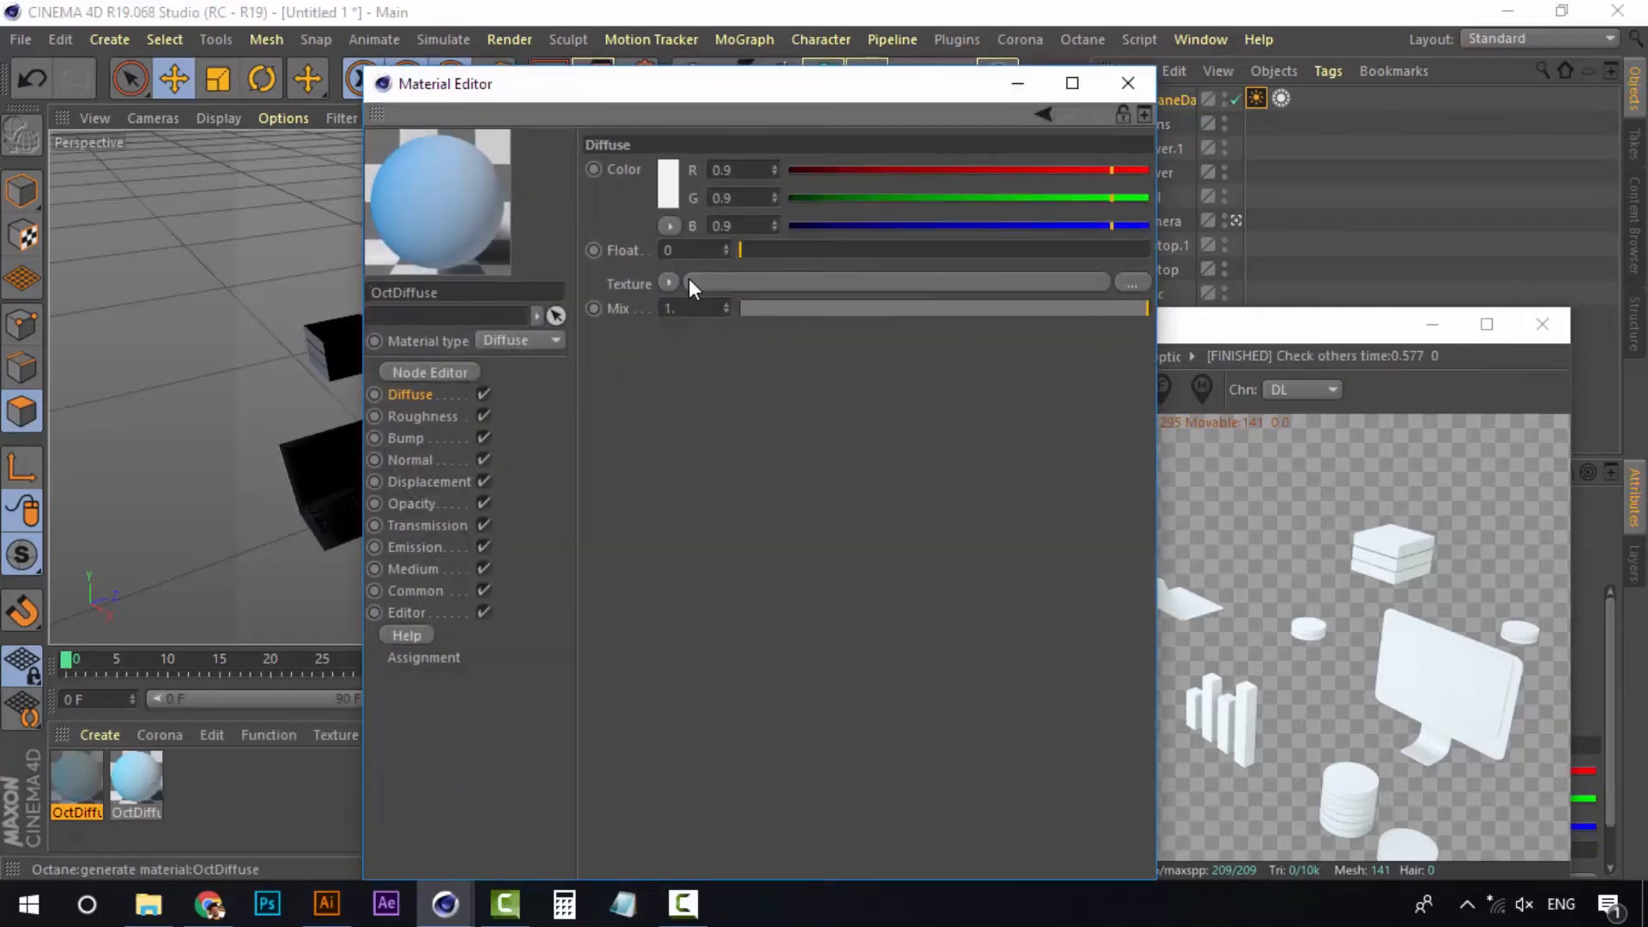
Set the copied material's diffuse color to a deep blue with H 214°, S 96% and V 63%
click(670, 184)
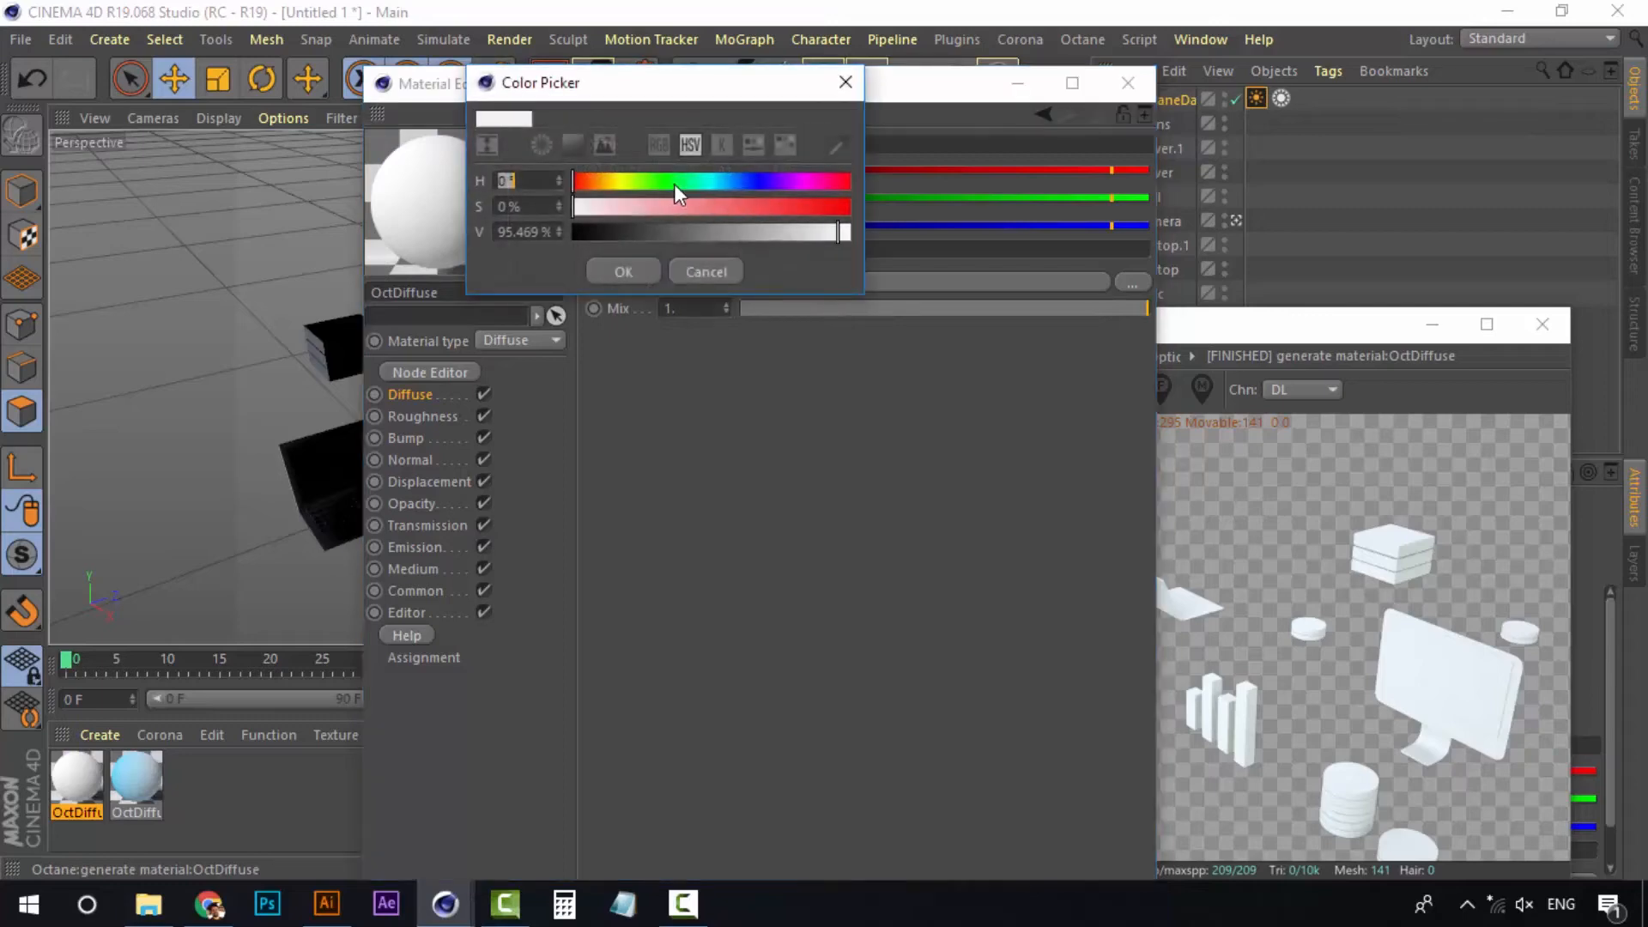
drag(731, 180, 740, 234)
click(803, 206)
click(754, 232)
click(738, 182)
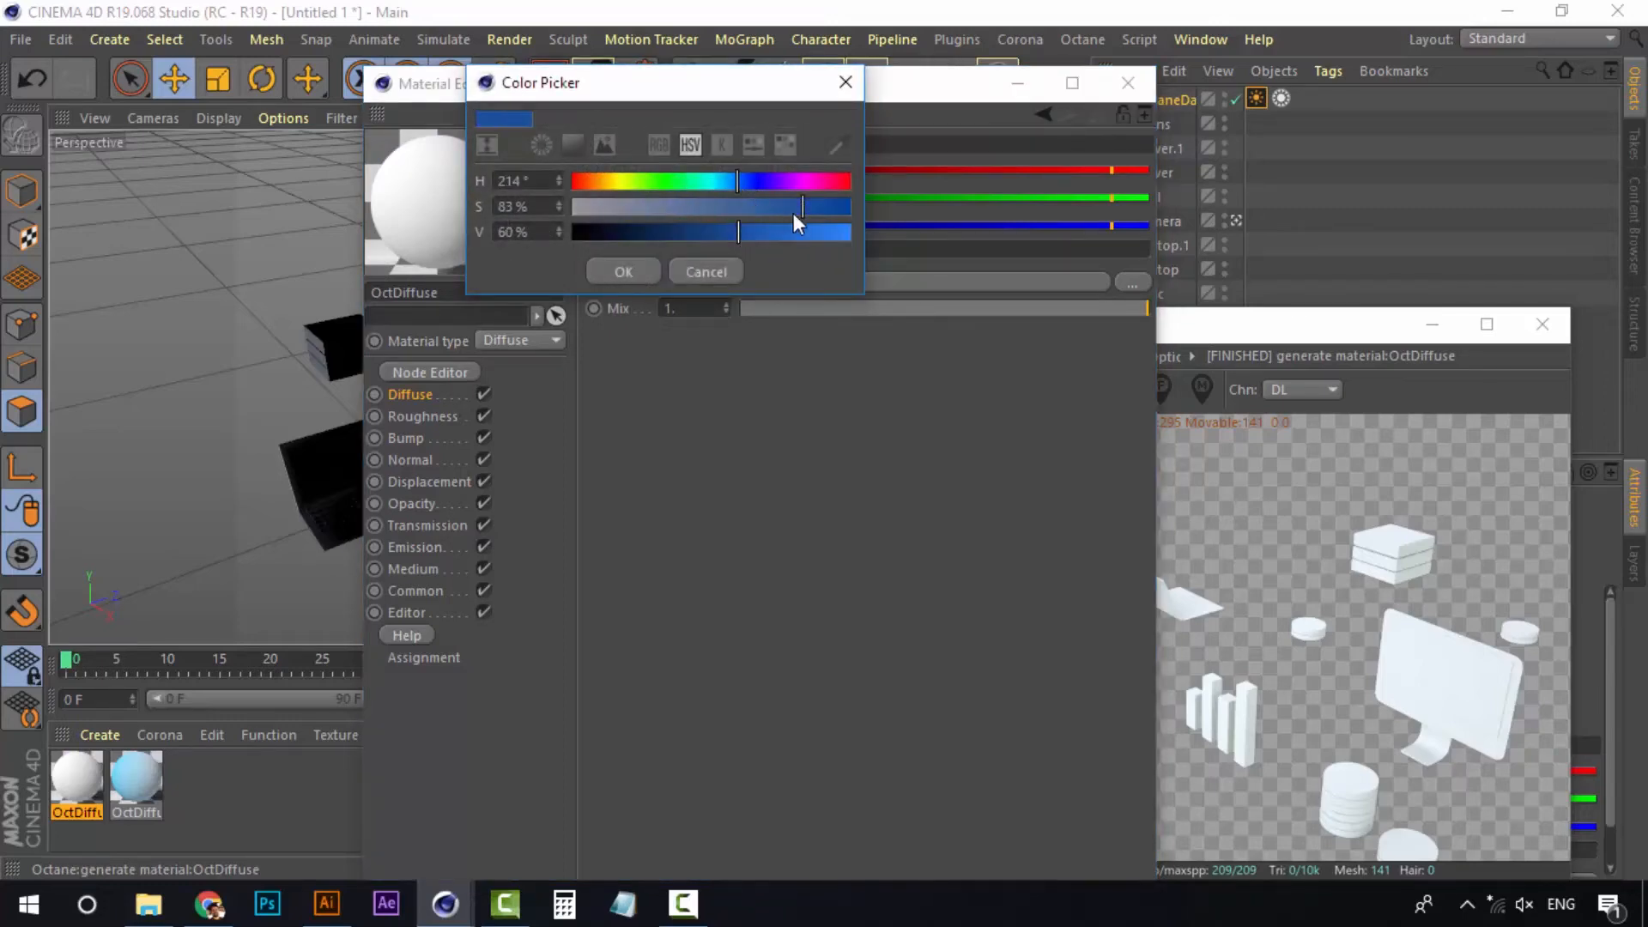
click(840, 206)
click(747, 232)
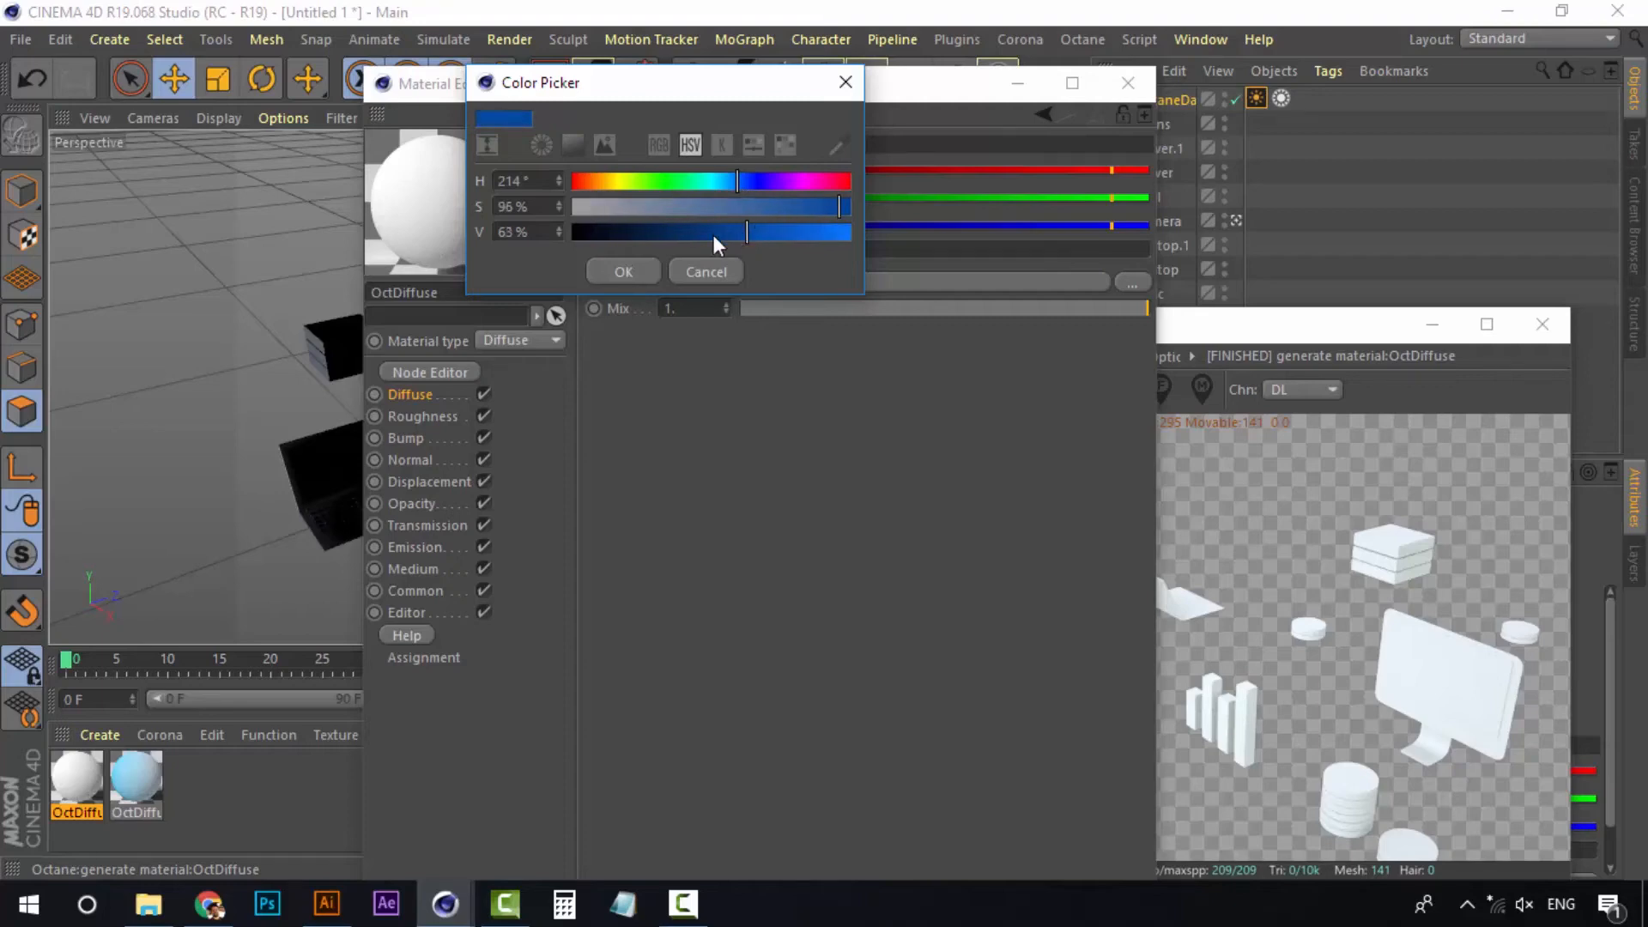
click(649, 269)
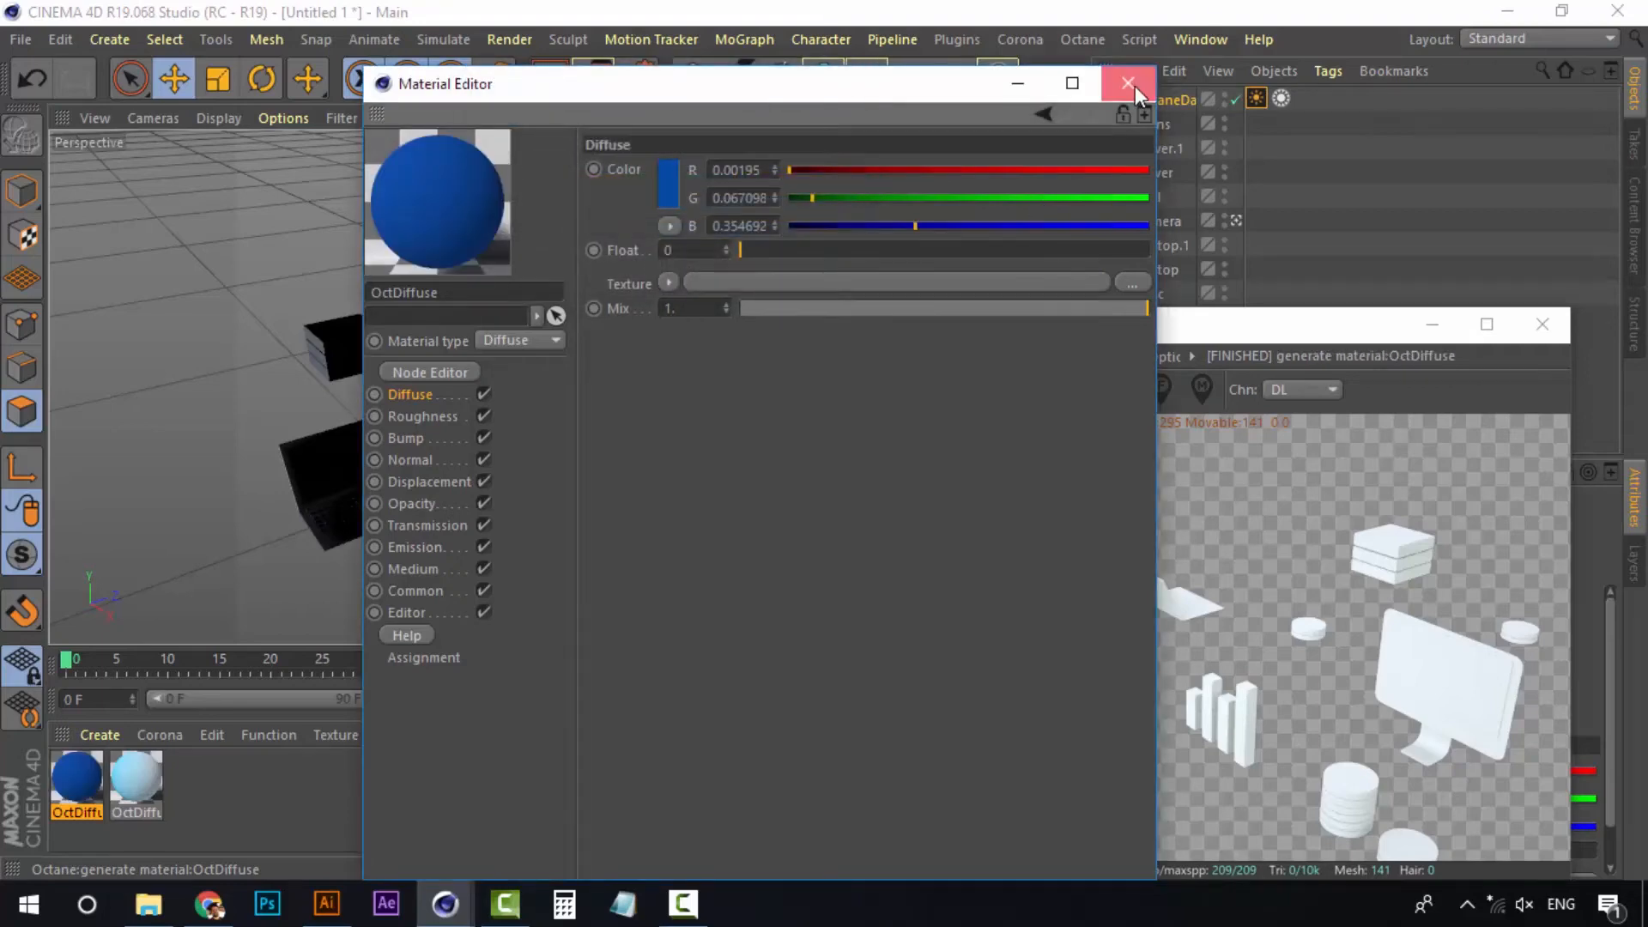
click(1128, 83)
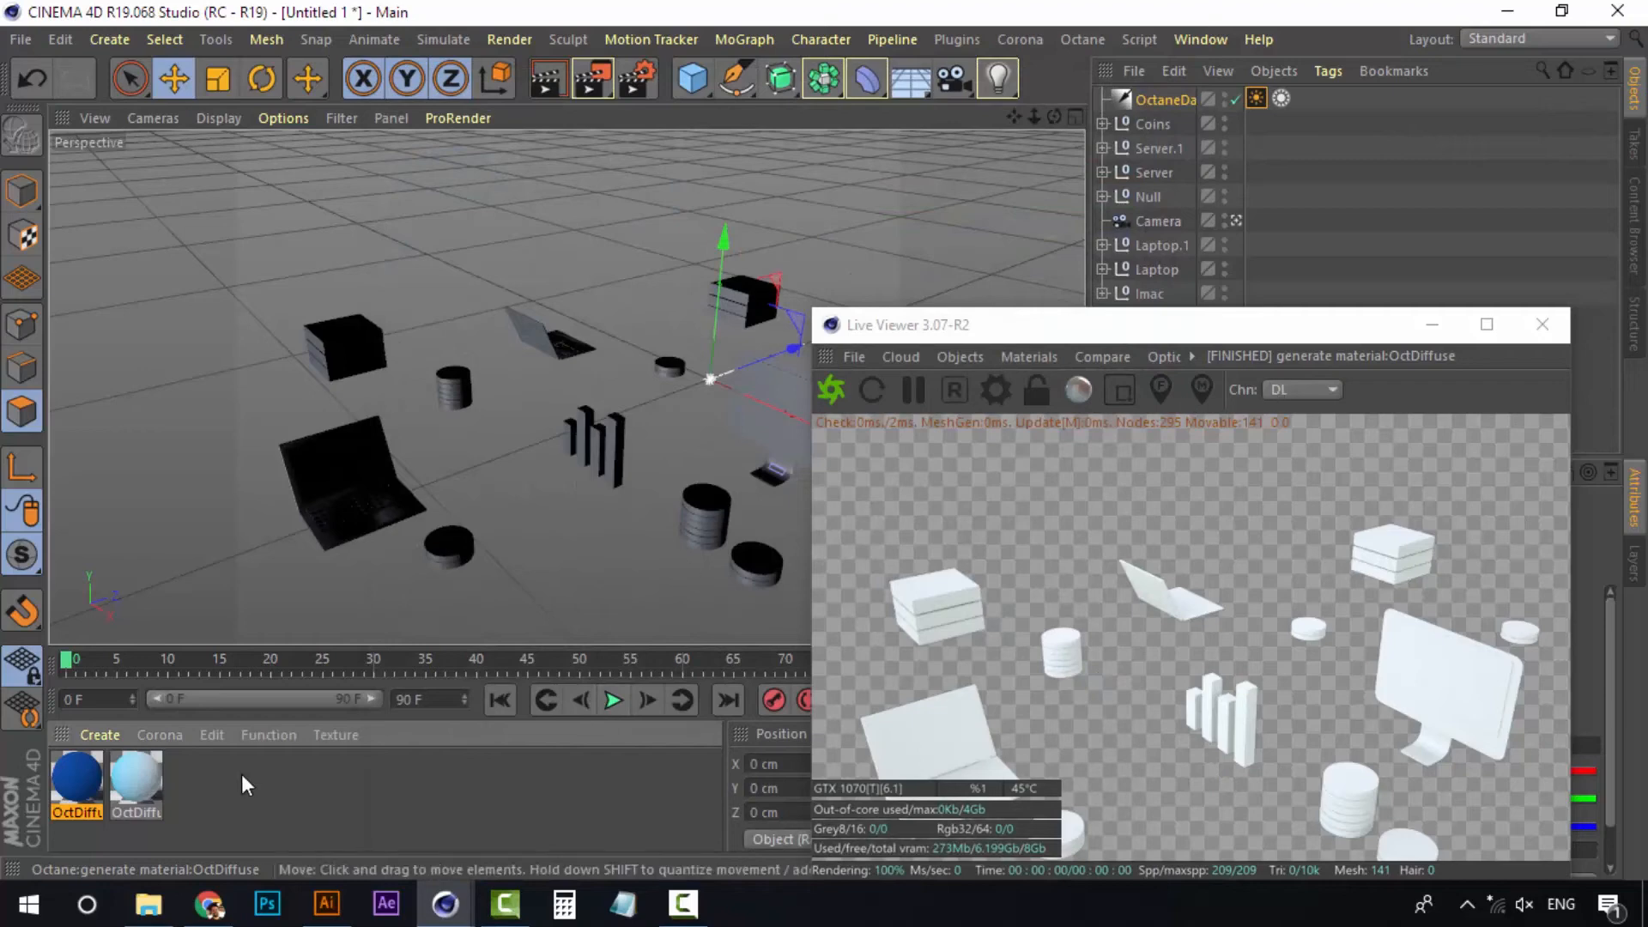
Duplicate the deep blue material and set the copy's diffuse color to yellow with H 56°, S 96% and V 100%
ctrl+drag(84, 770, 143, 786)
double_click(87, 779)
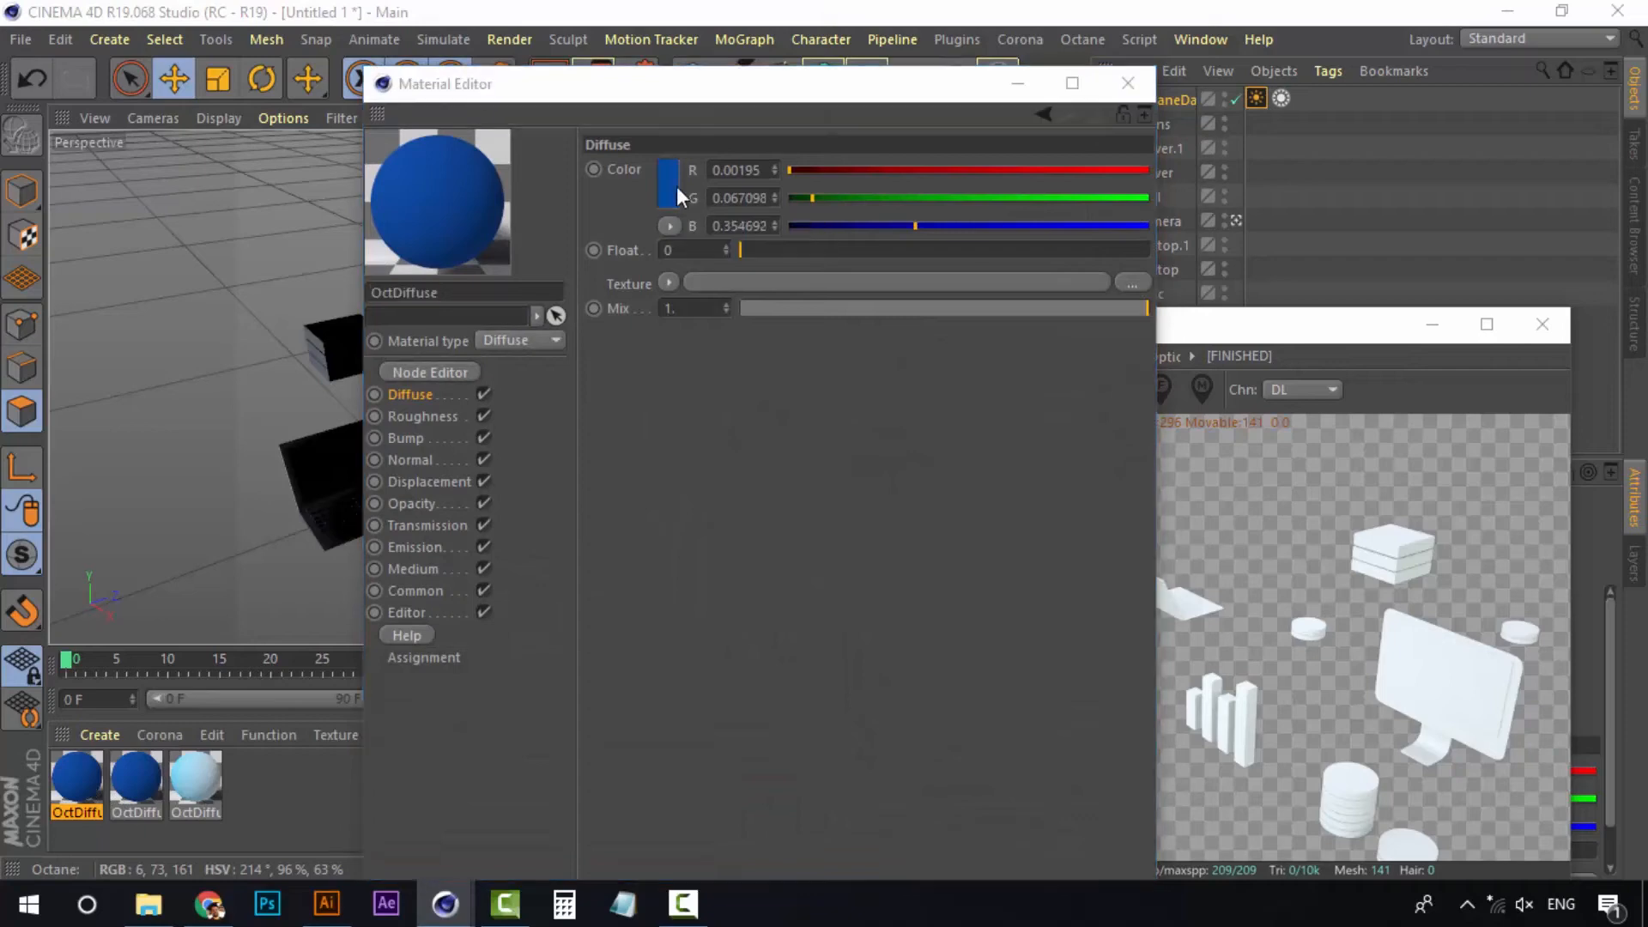
click(677, 187)
drag(661, 183, 626, 184)
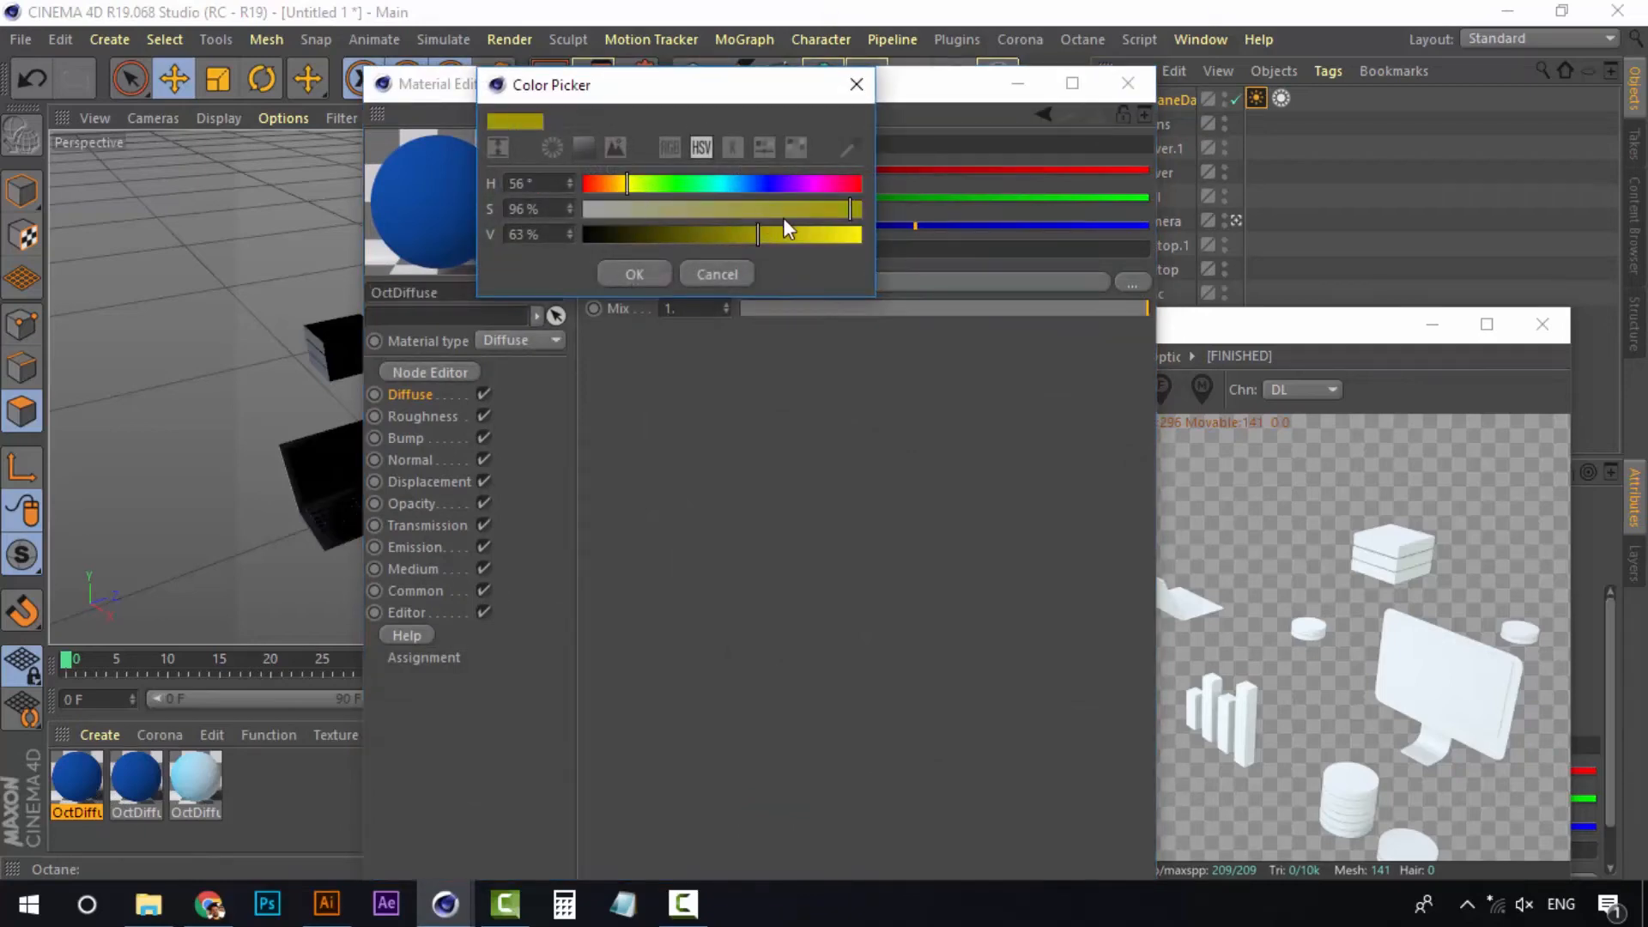
drag(787, 232, 914, 239)
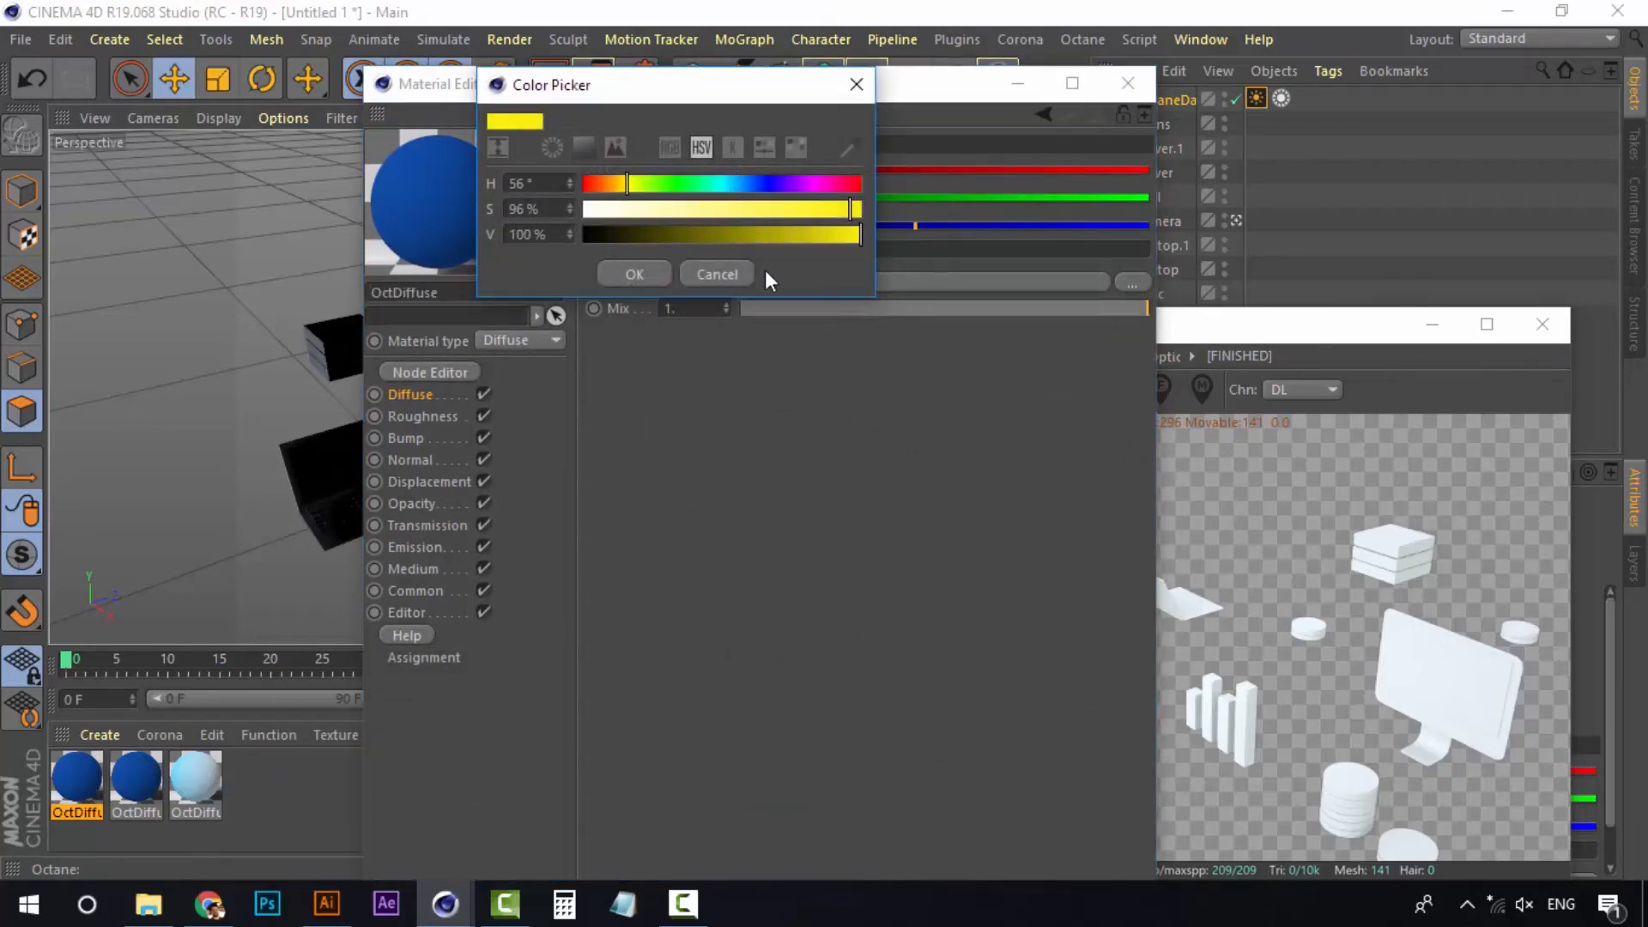
click(652, 275)
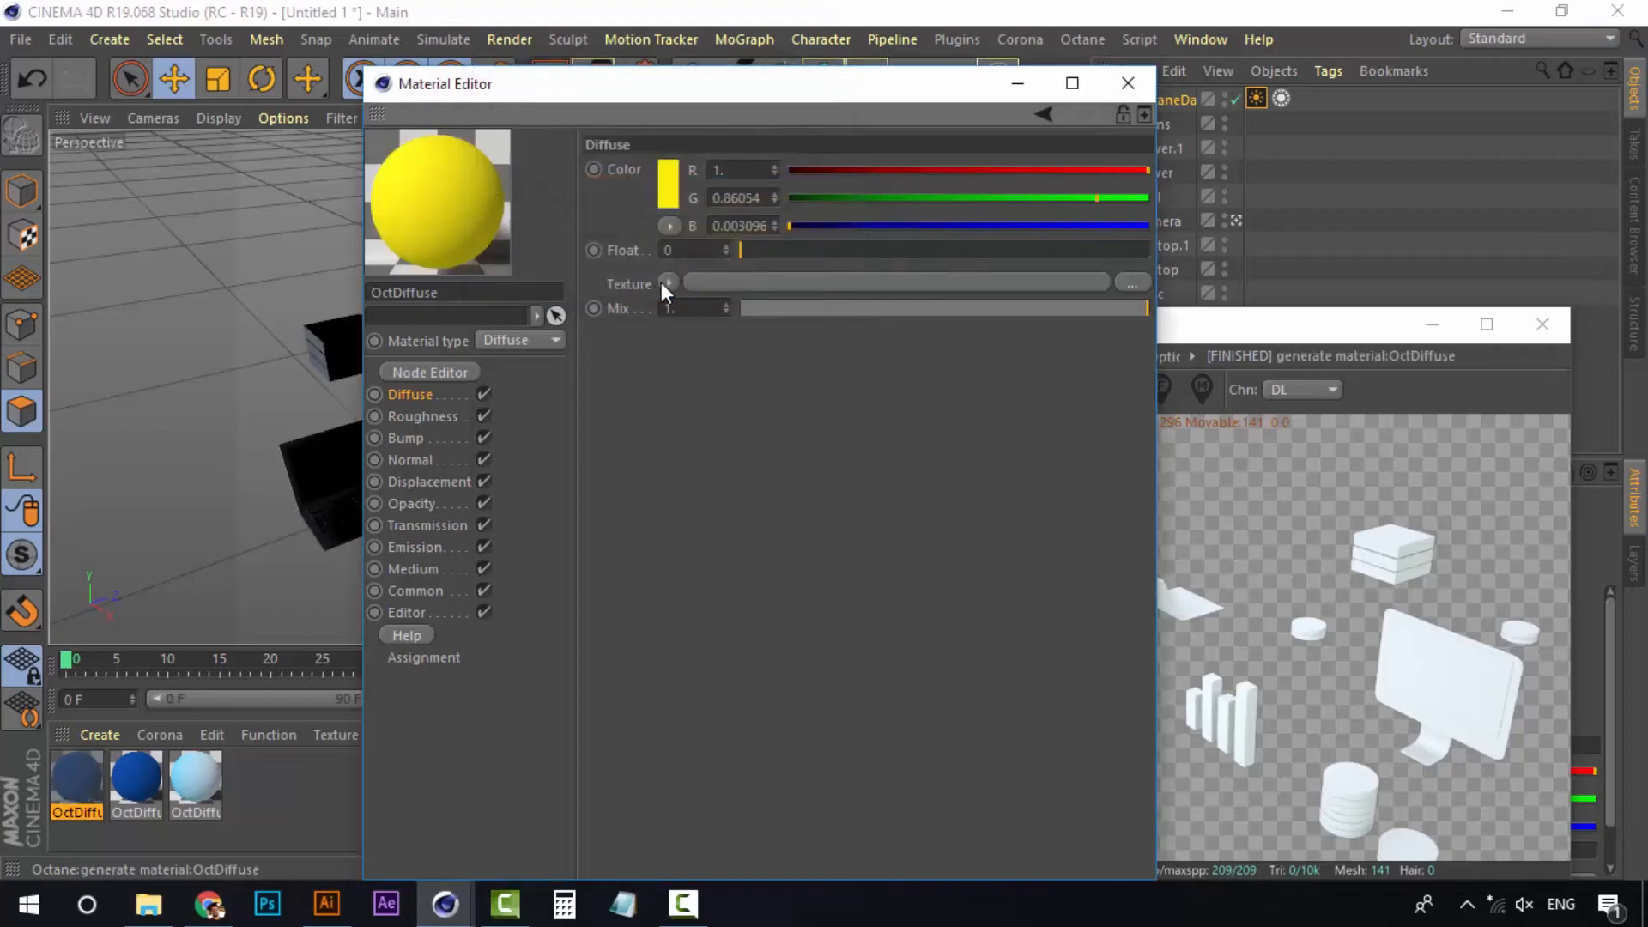
click(1144, 80)
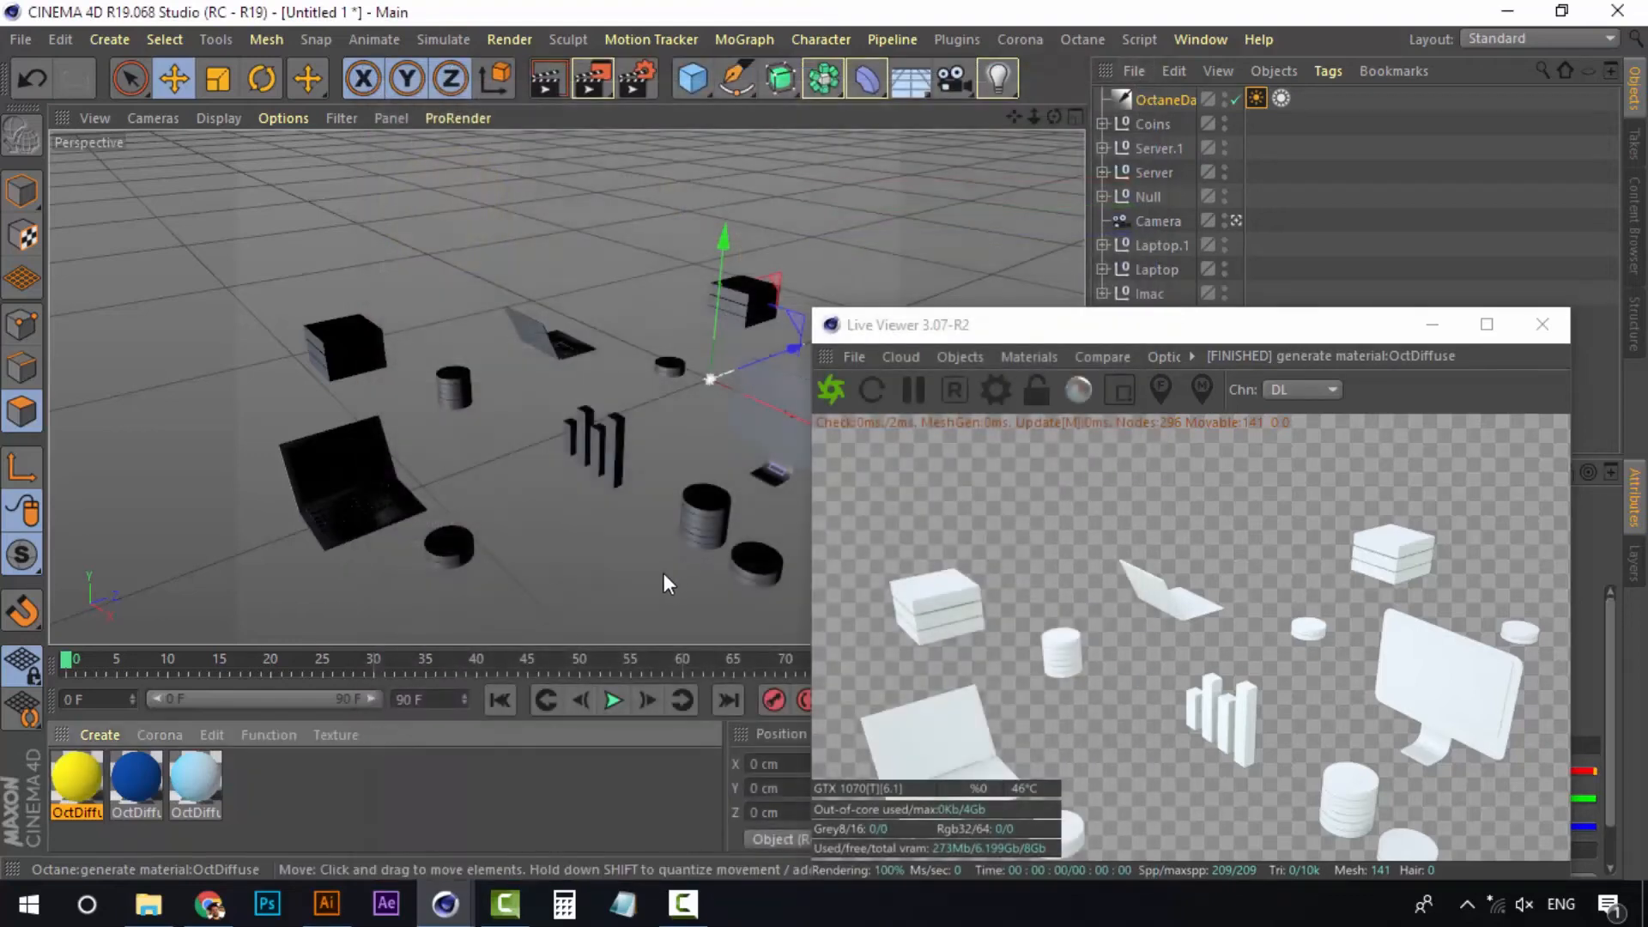
Apply the yellow material to the Coins group
click(278, 791)
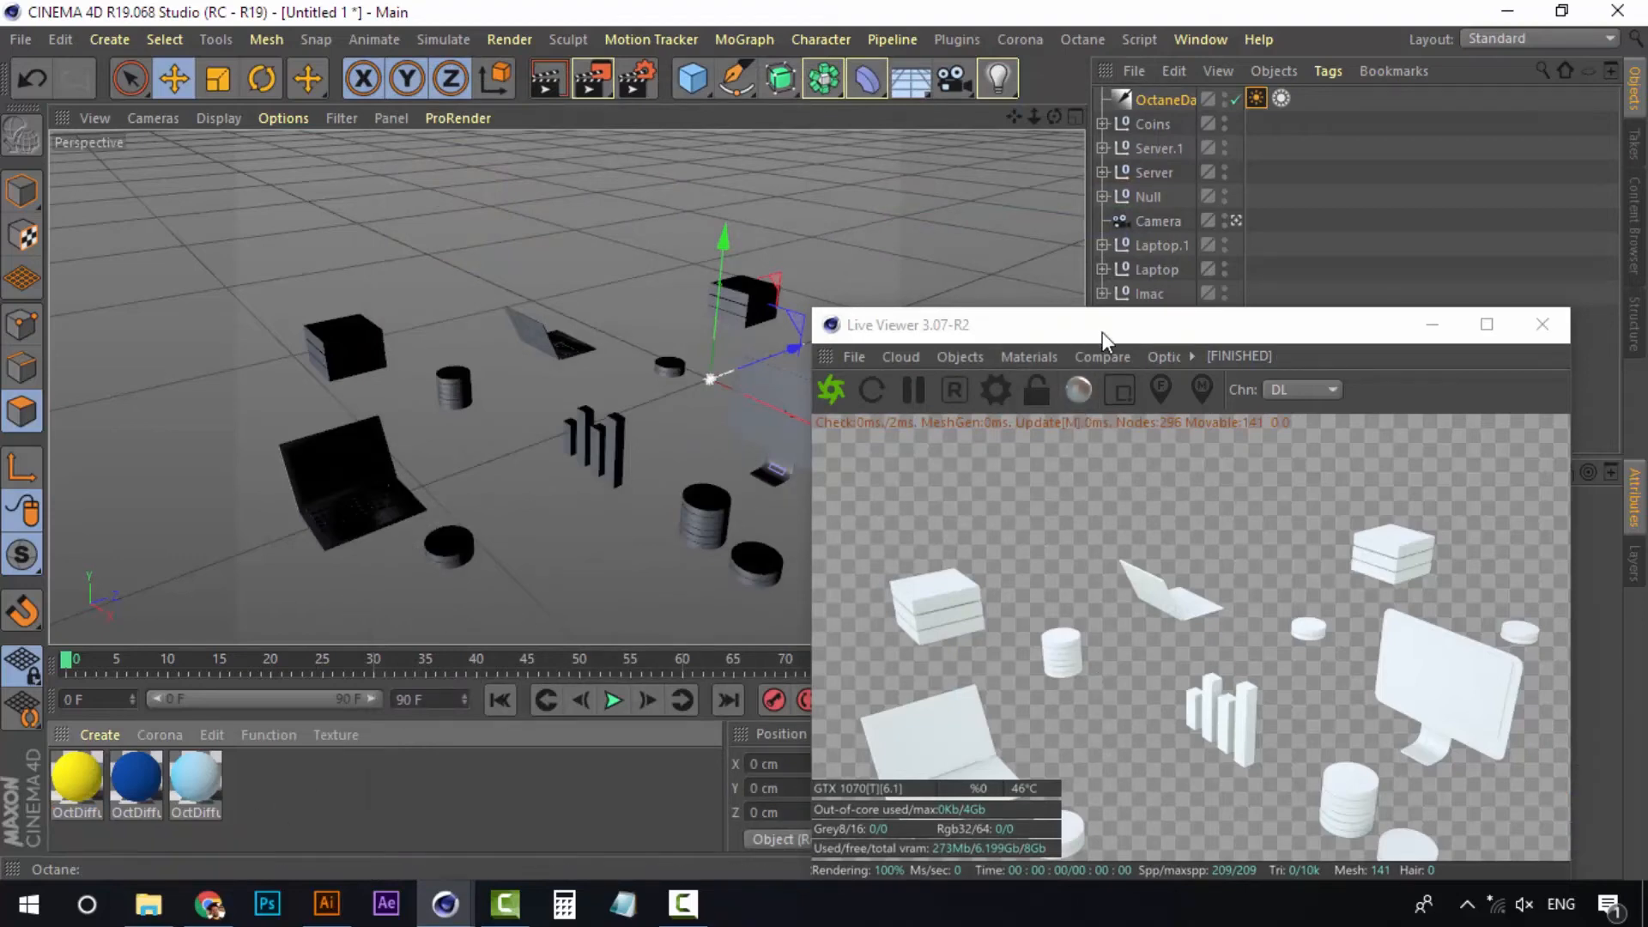
drag(1103, 332, 1126, 405)
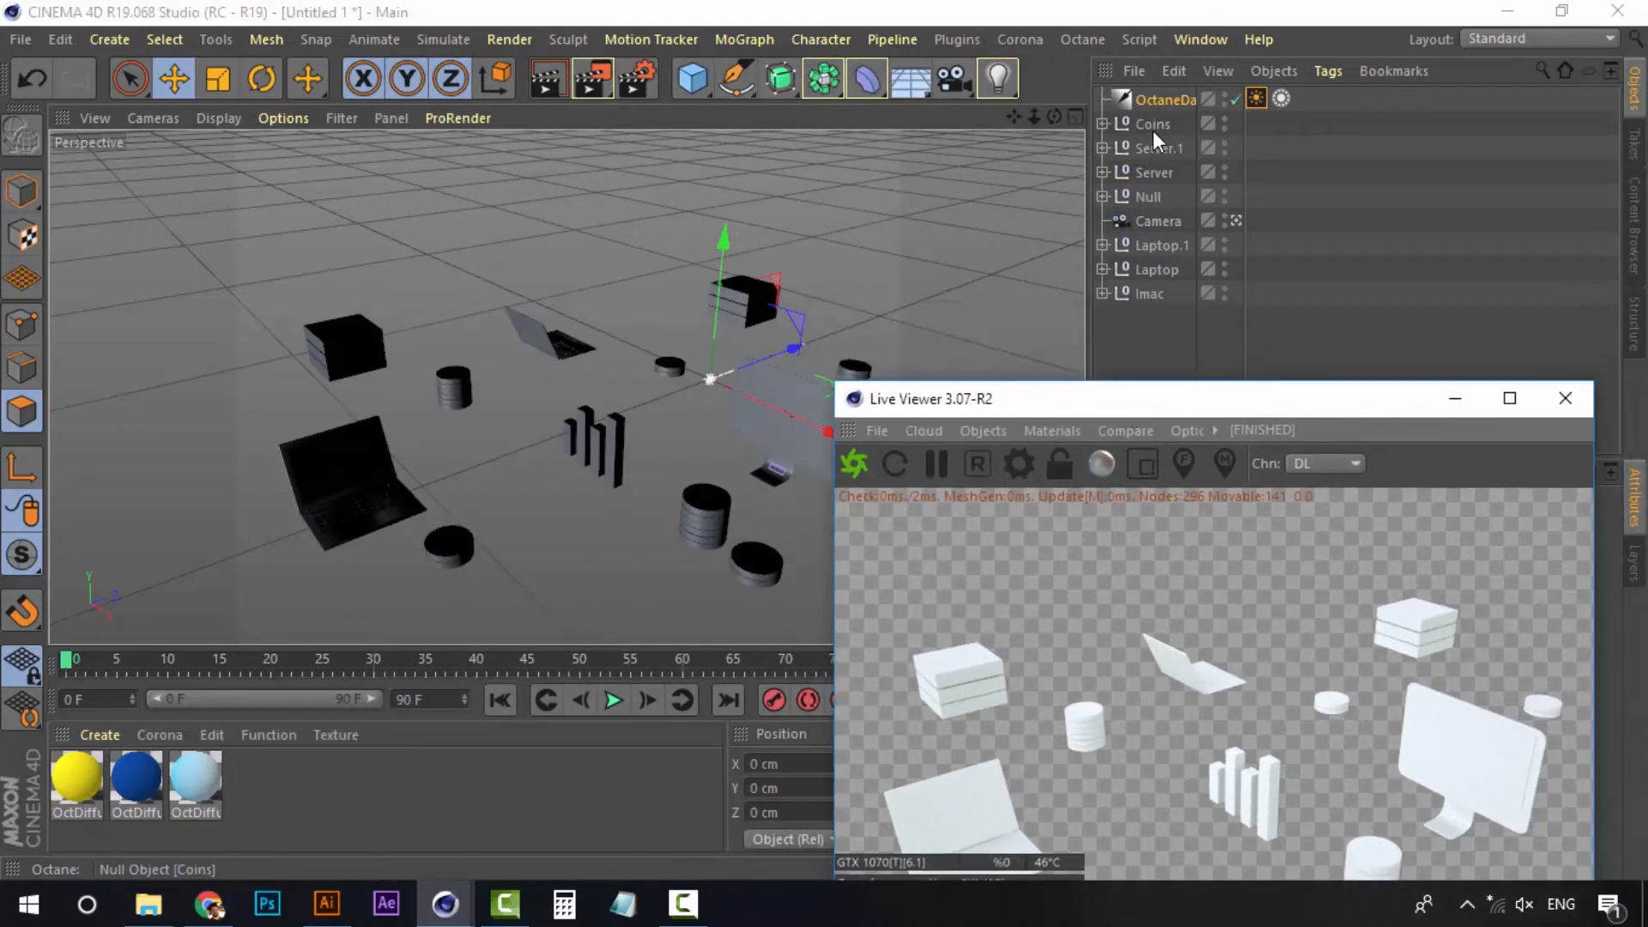
drag(1152, 129, 1159, 125)
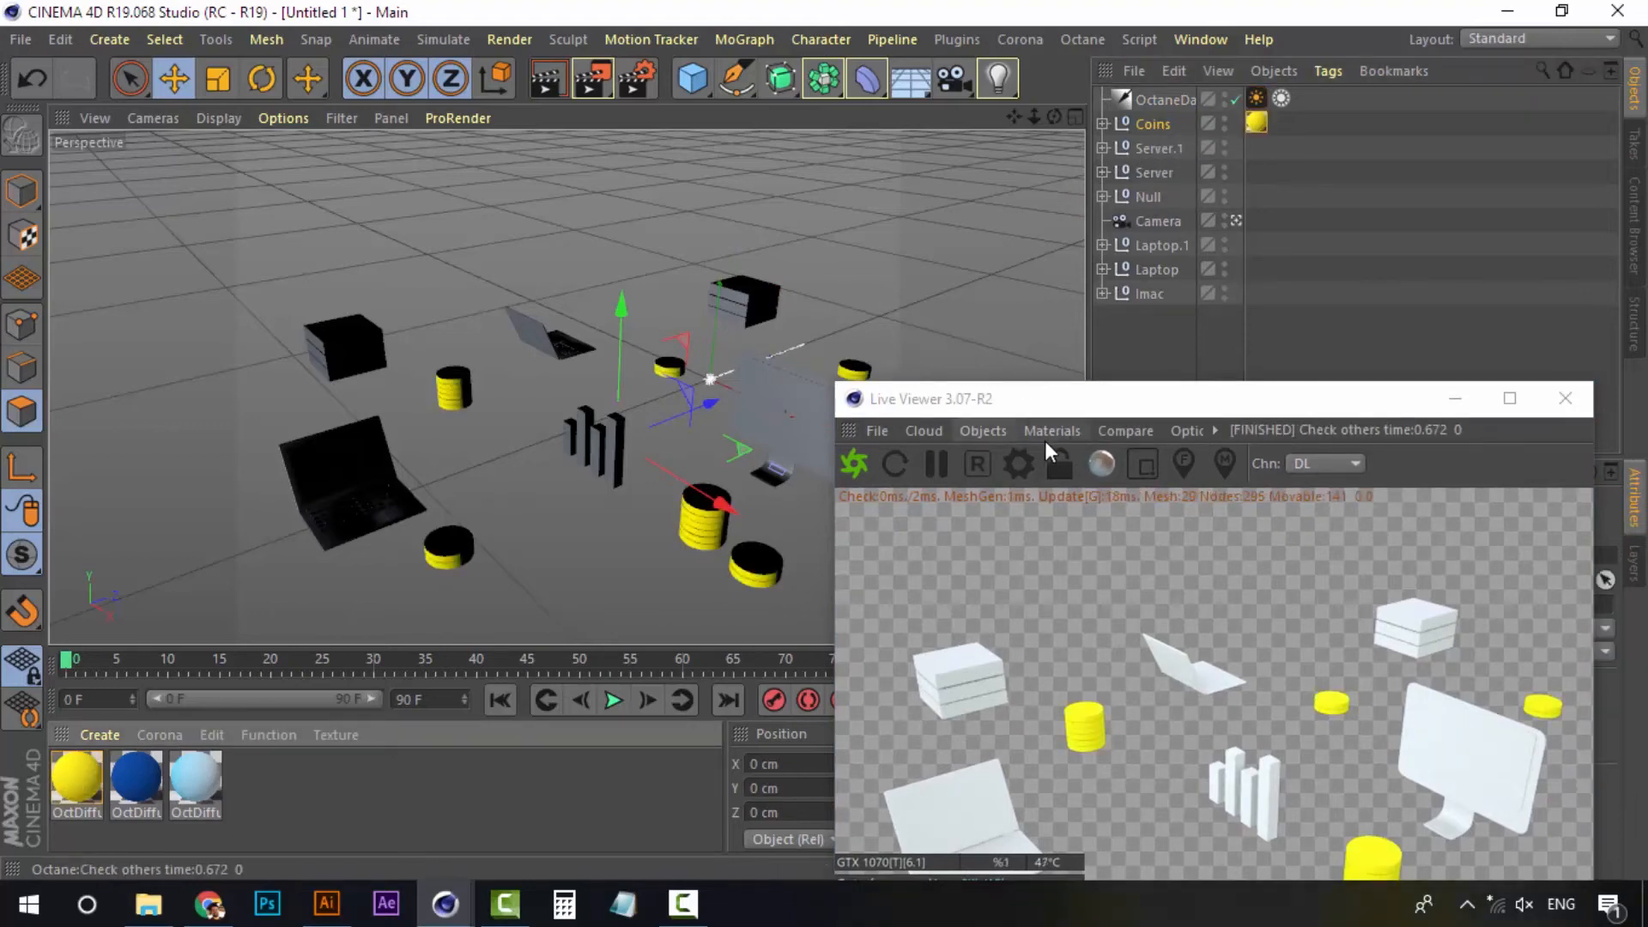
Shift the yellow material's diffuse hue toward orange for a warmer yellow with R 1, G 0.67386 and B 0.003096
drag(1100, 400, 1042, 249)
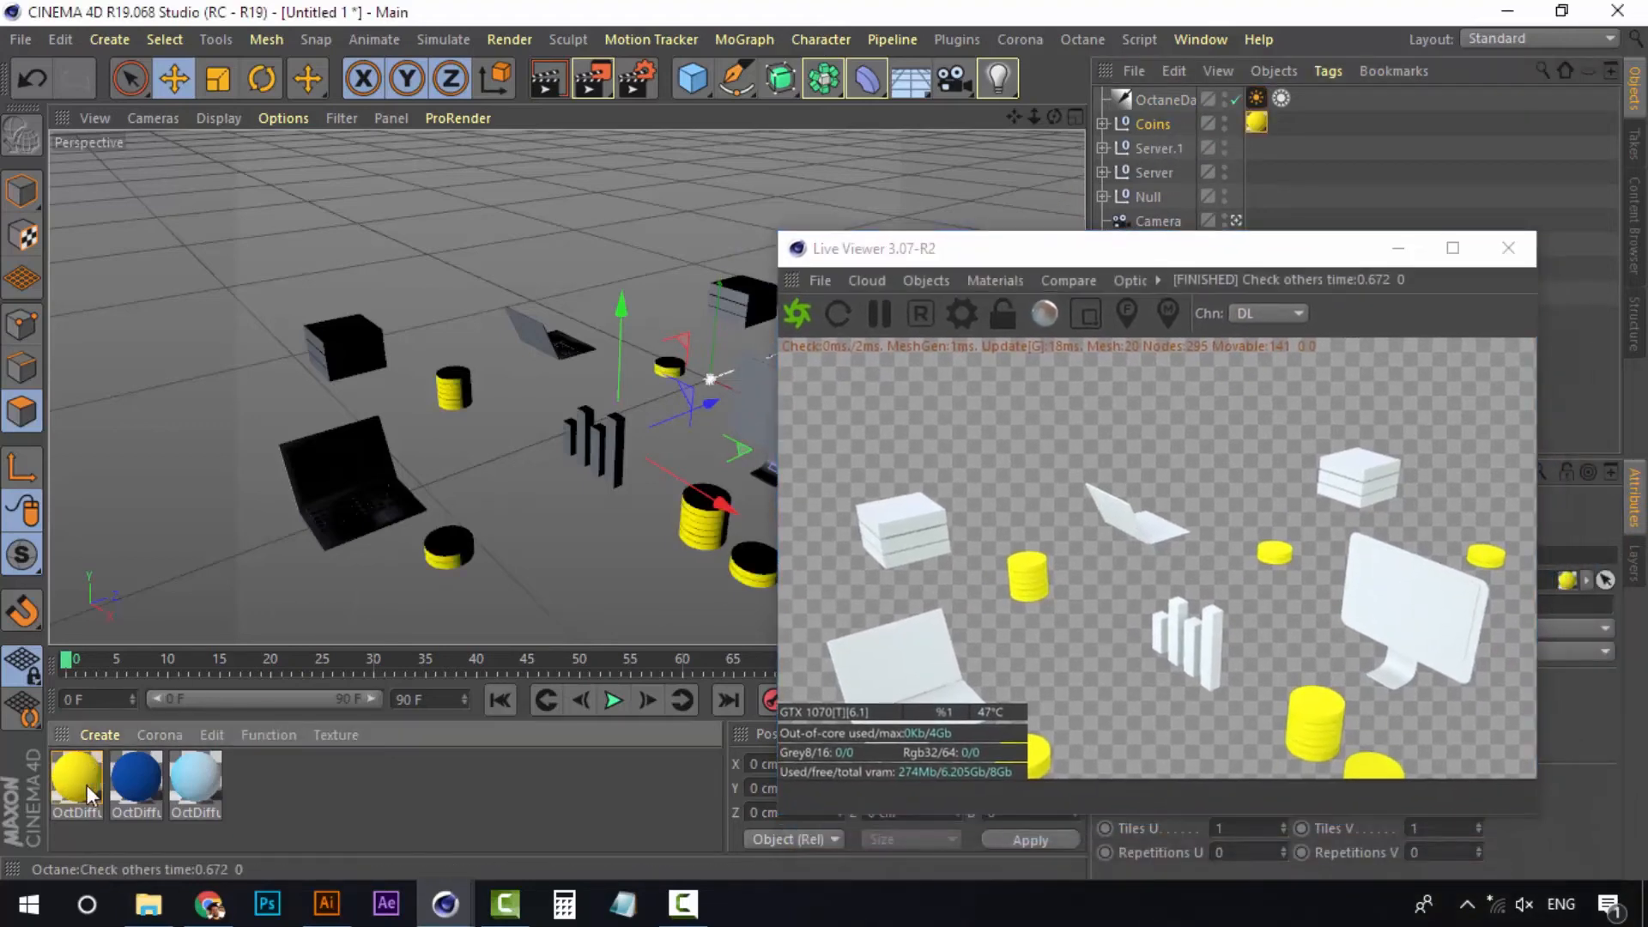
double_click(86, 790)
click(671, 184)
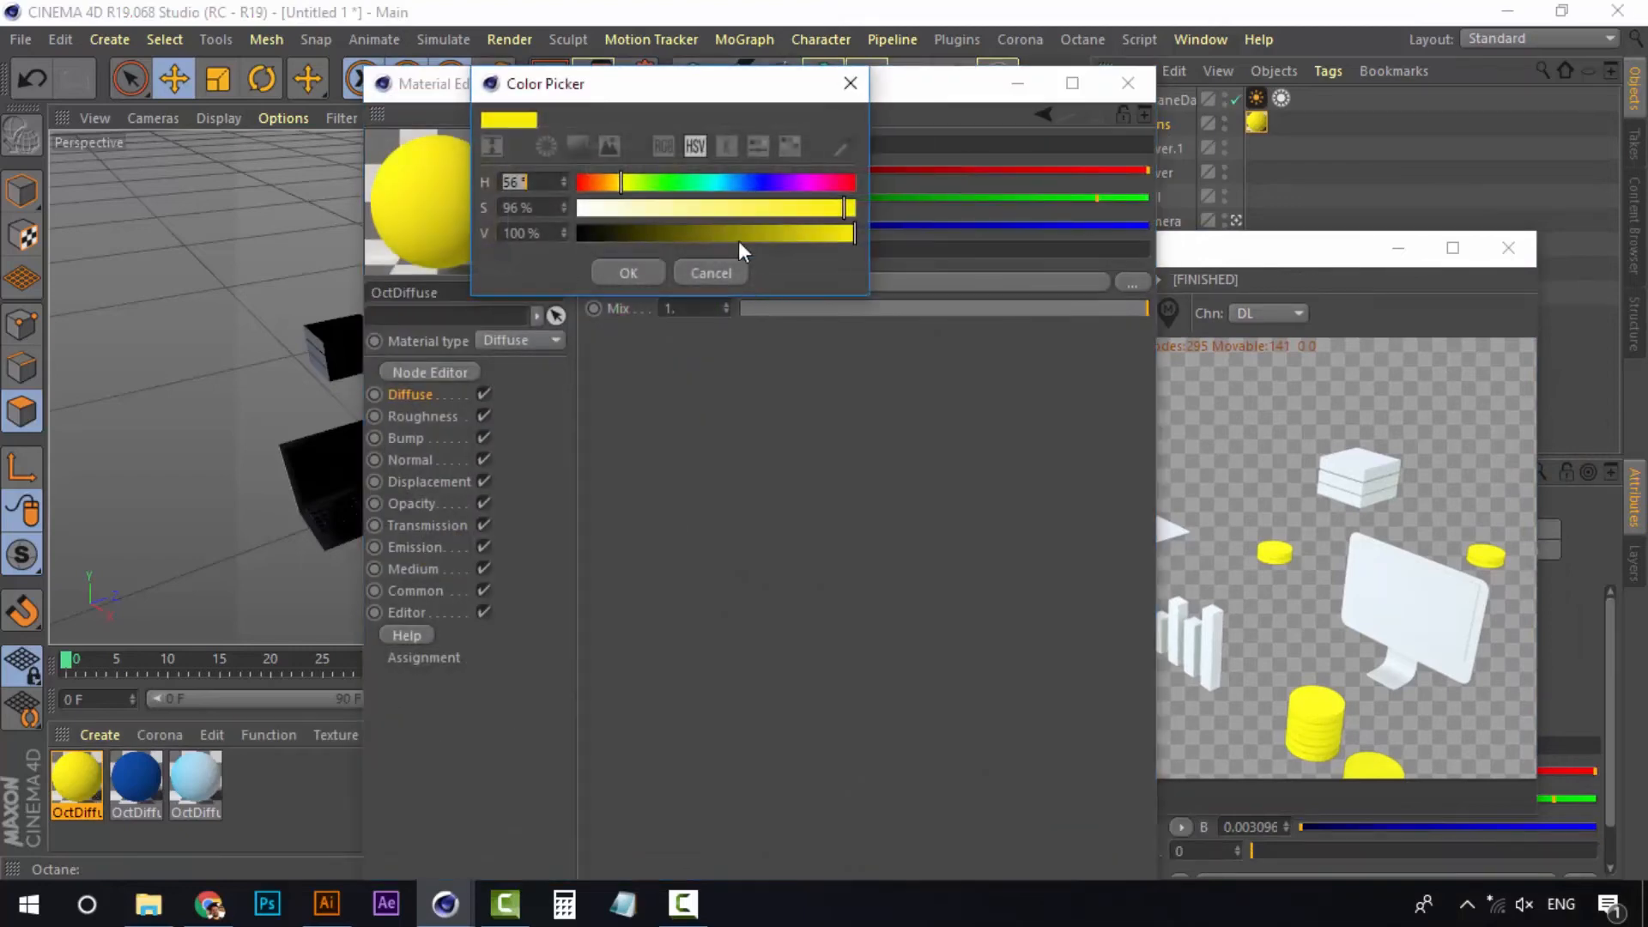
drag(621, 183, 618, 194)
click(625, 273)
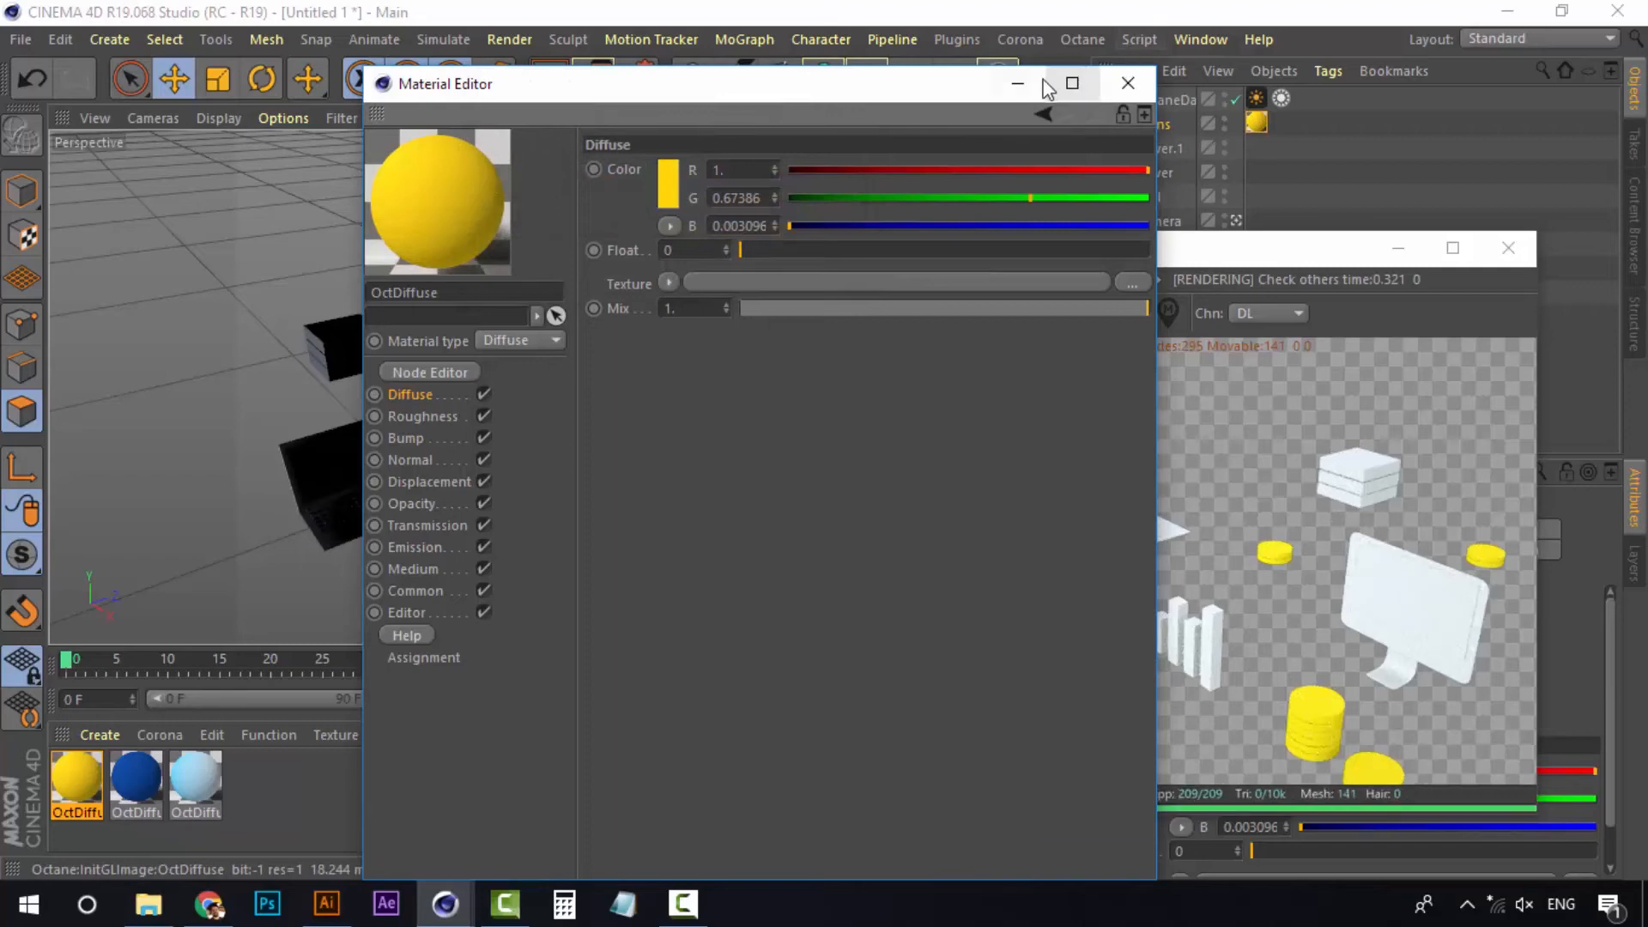
click(1129, 84)
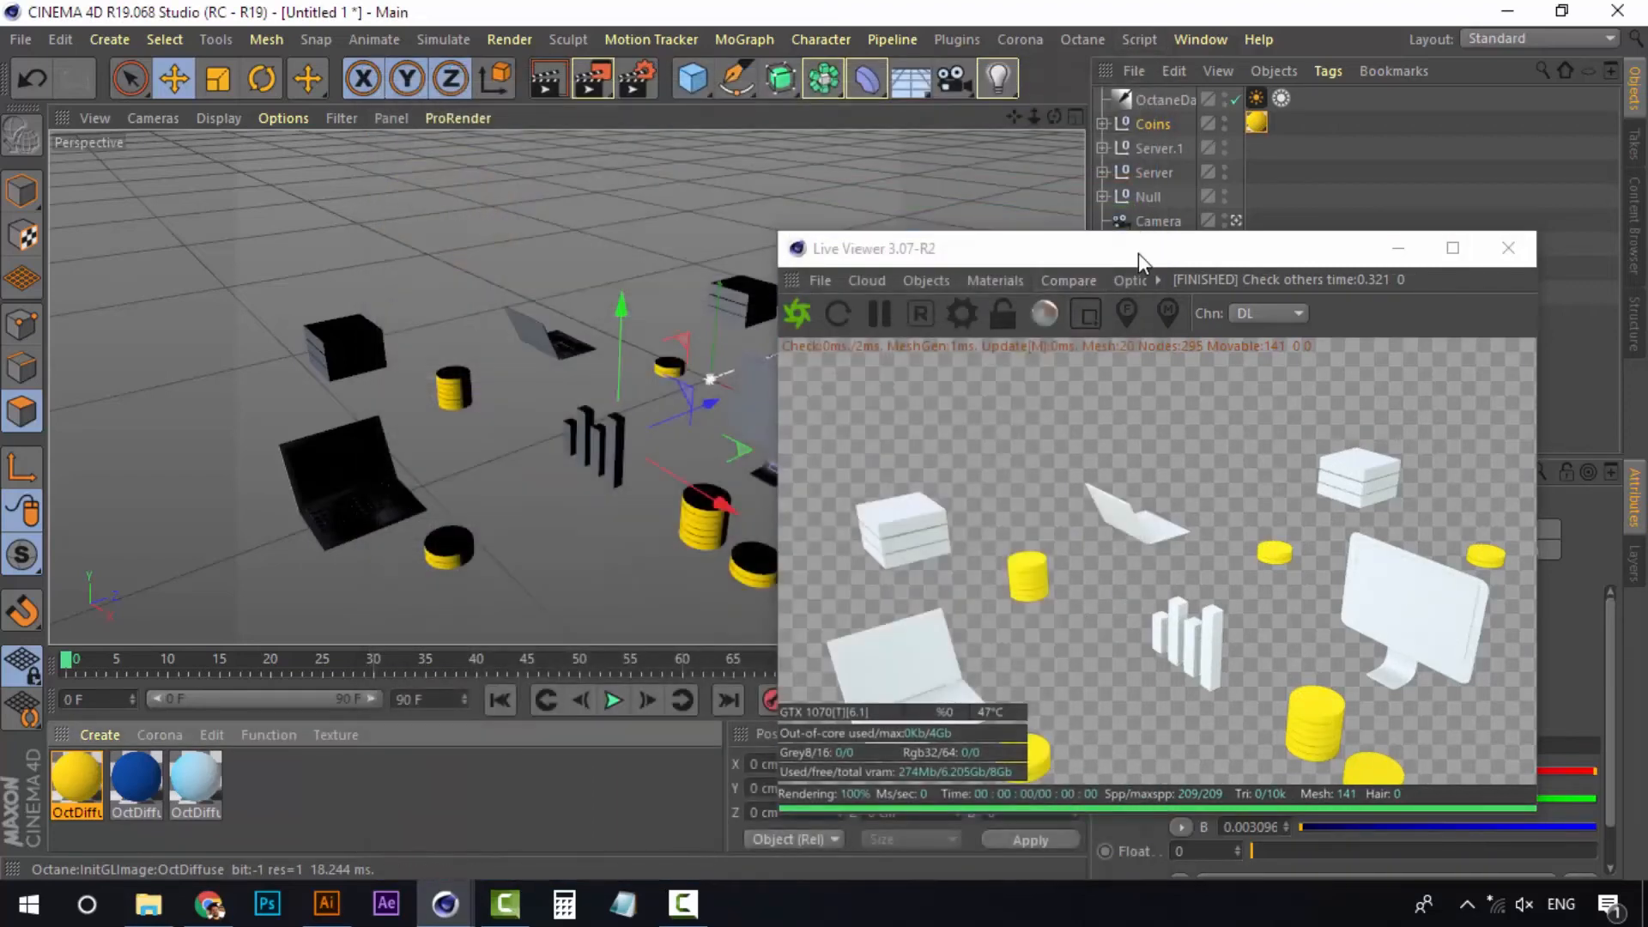
Apply the blue gradient material to the Null group holding the bar columns
drag(1139, 254, 1108, 331)
click(1146, 190)
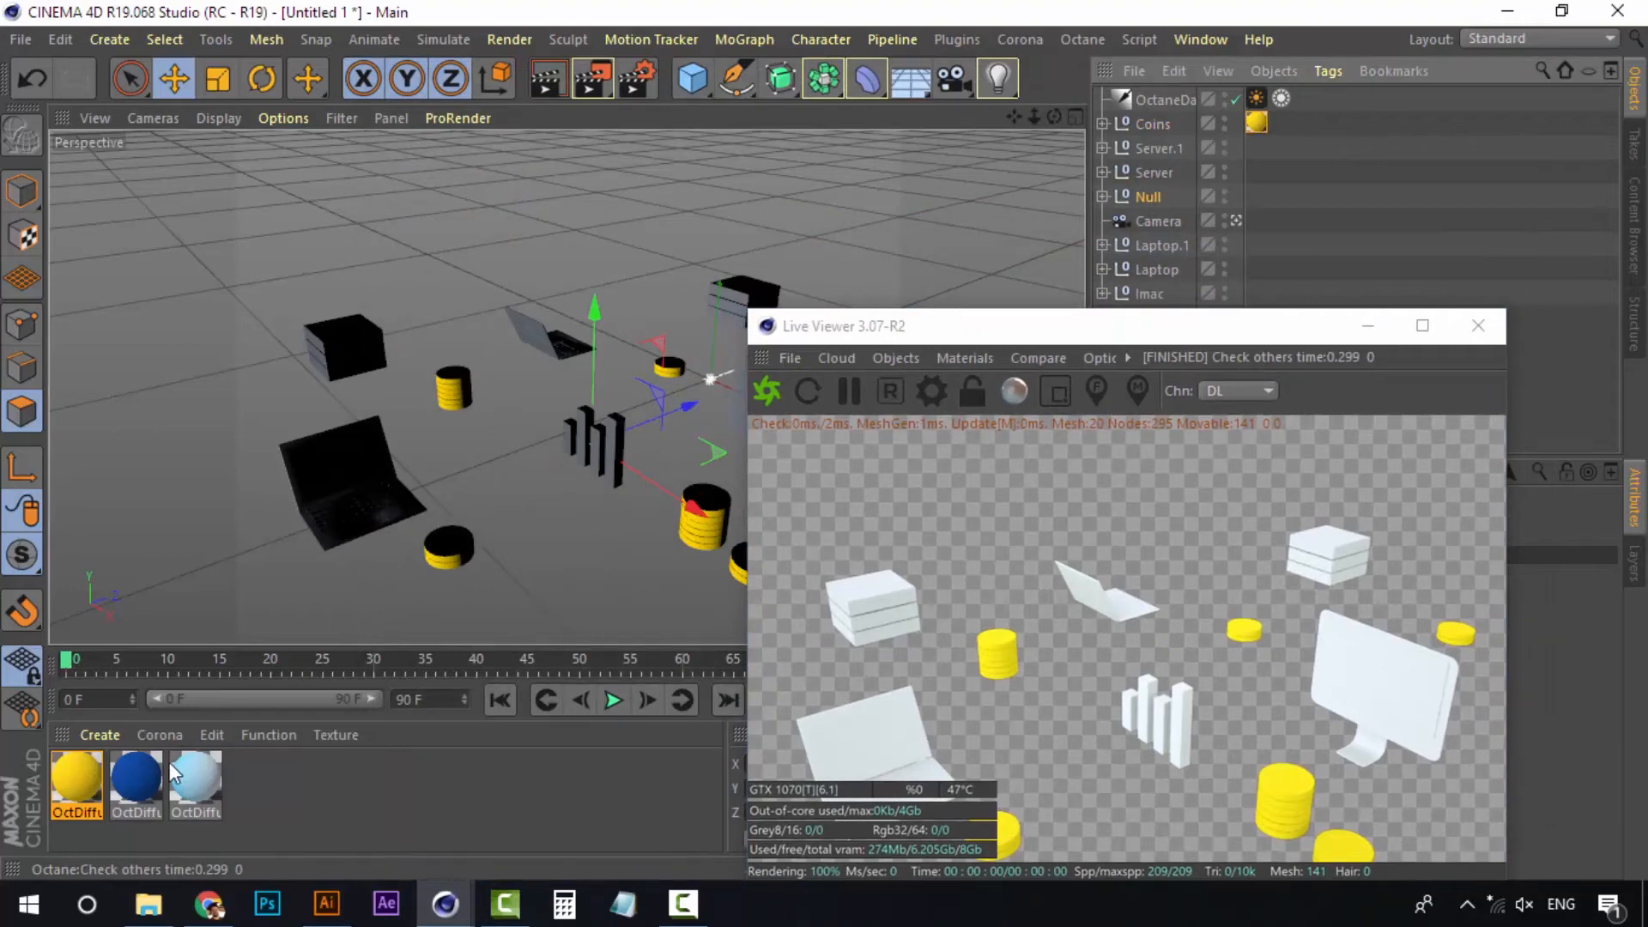
drag(182, 787, 1156, 191)
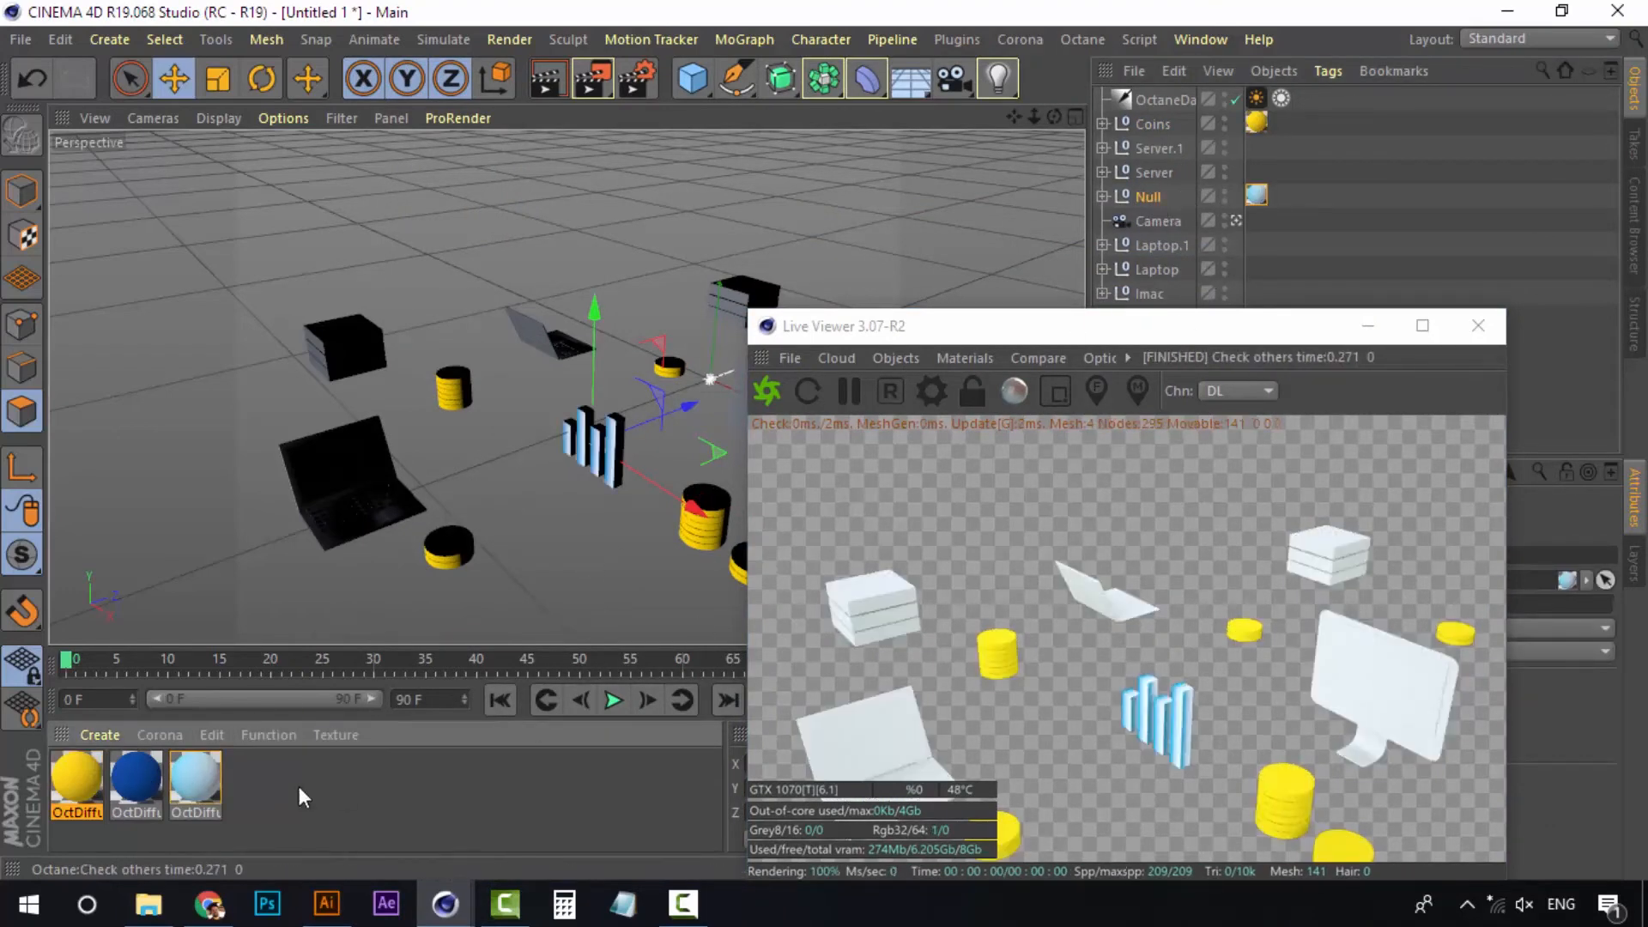
Set the gradient type of the bar columns' blue material to 2D - V
click(196, 788)
double_click(196, 788)
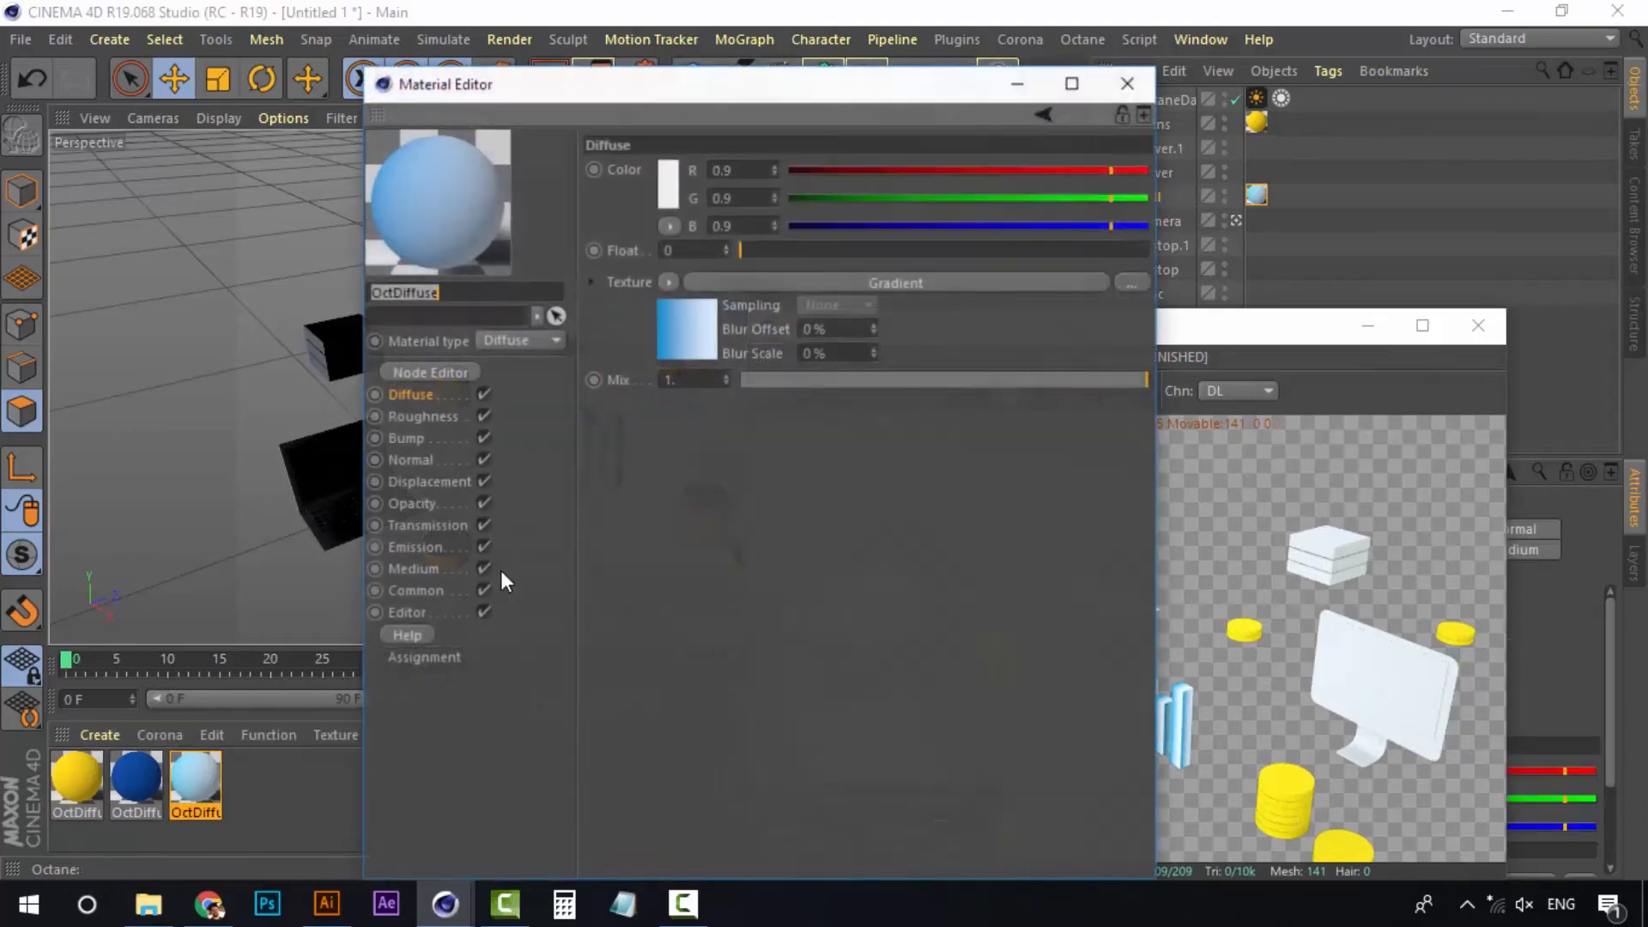
click(801, 287)
click(713, 378)
click(735, 396)
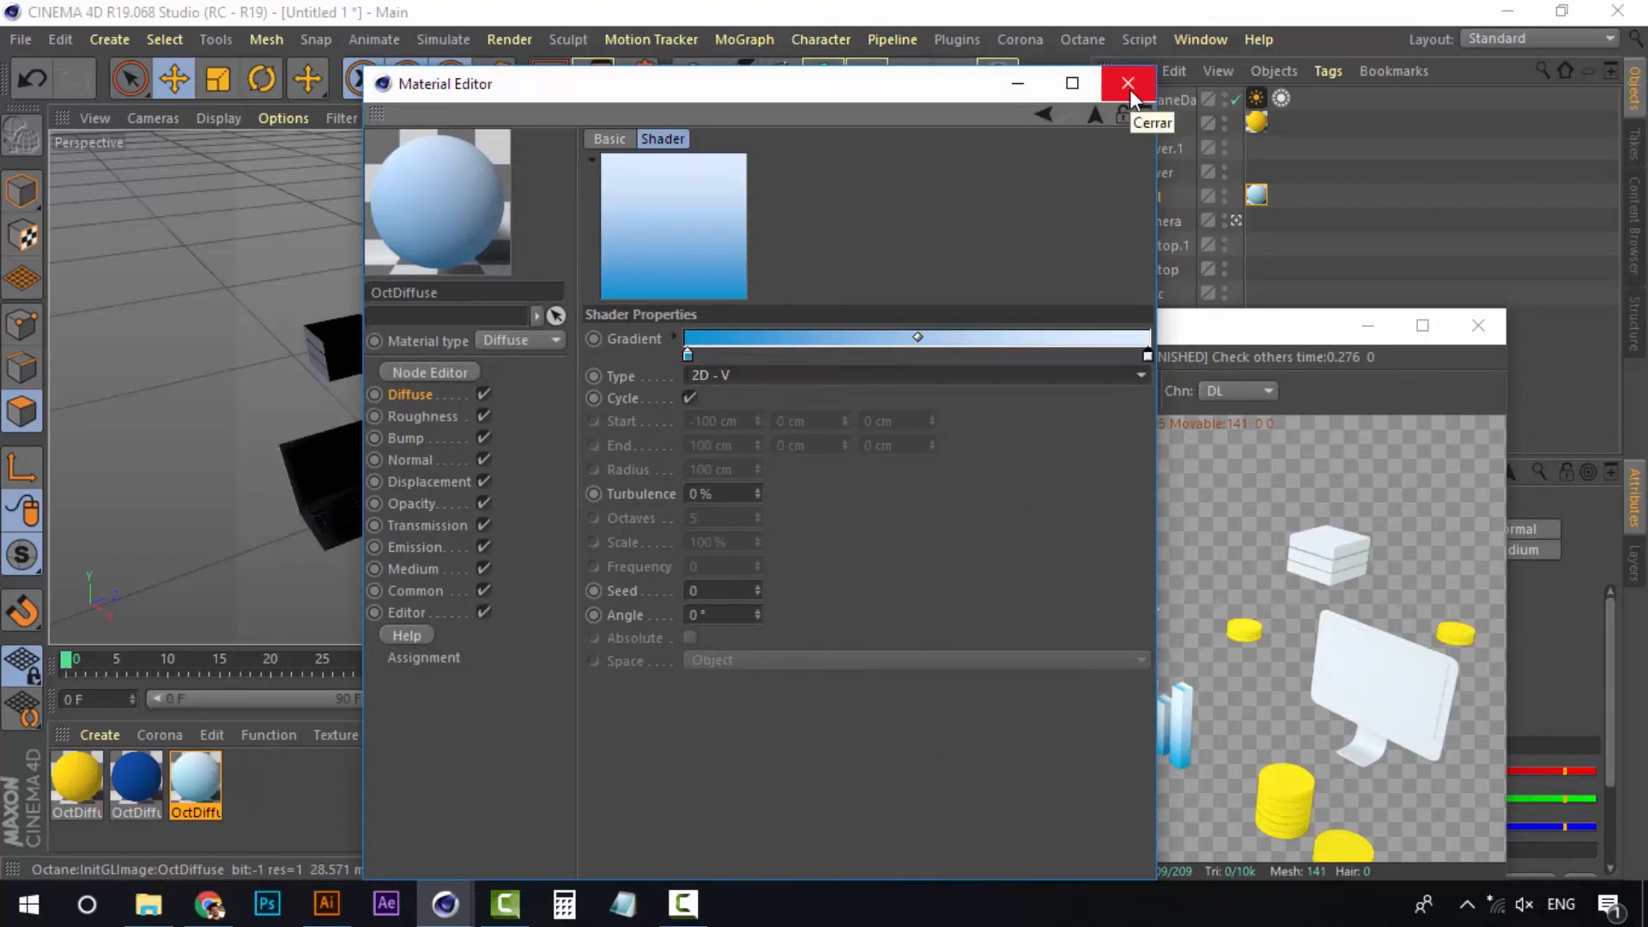
click(1129, 89)
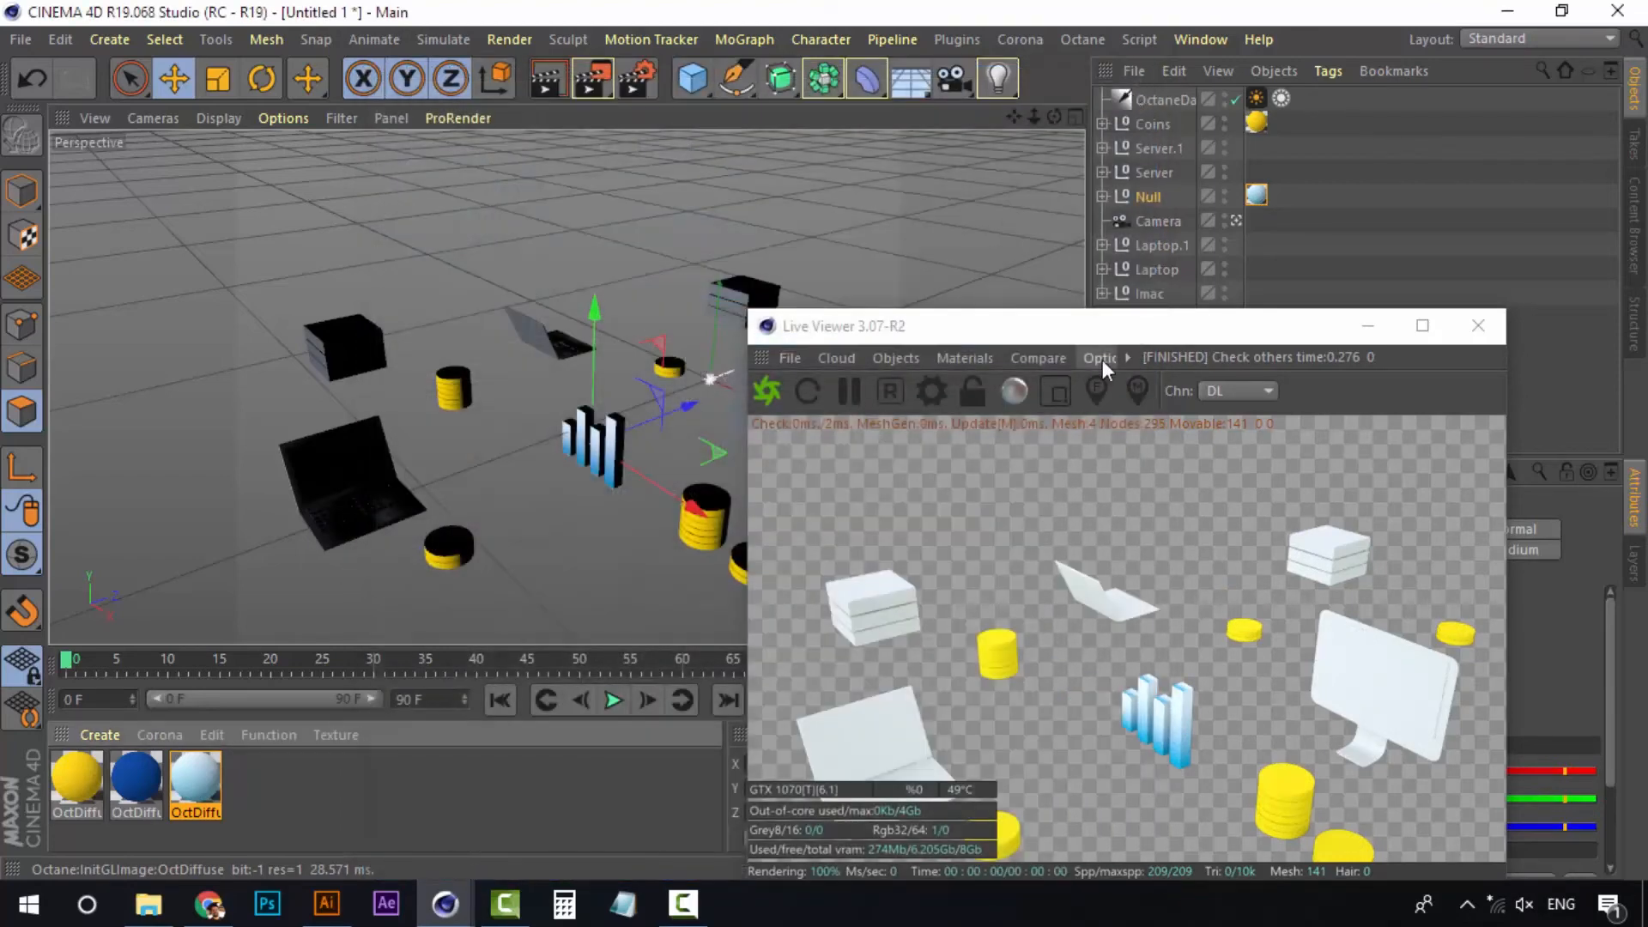
Increase the saturation of the gradient's pale end color to get a stronger light blue
double_click(209, 786)
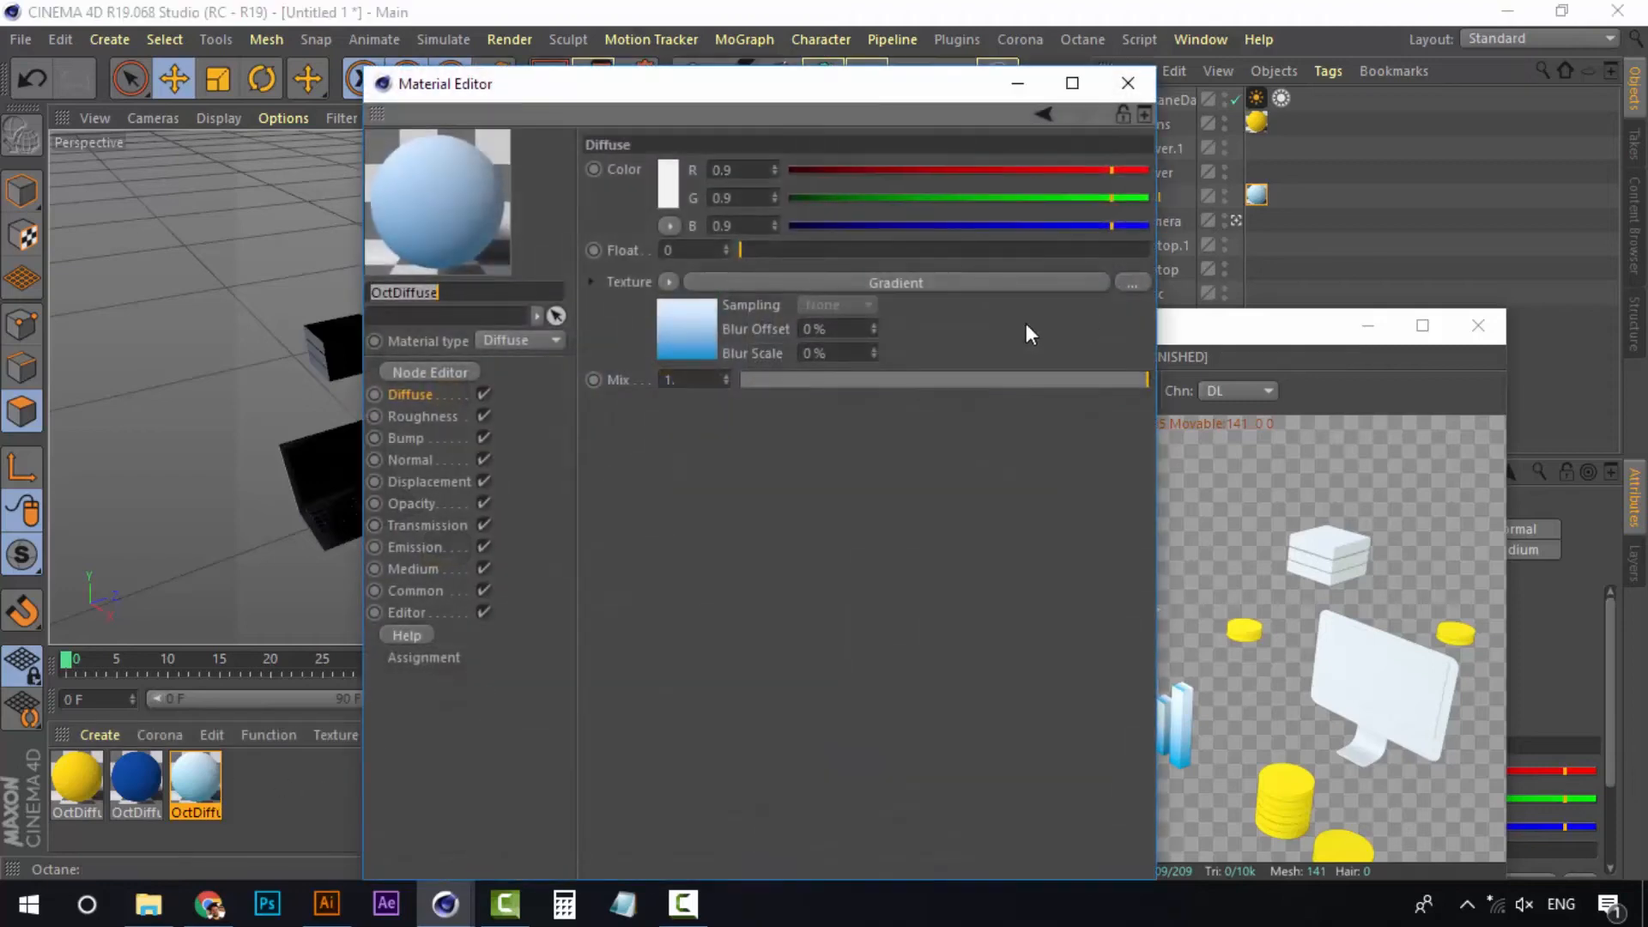
click(960, 281)
double_click(1147, 357)
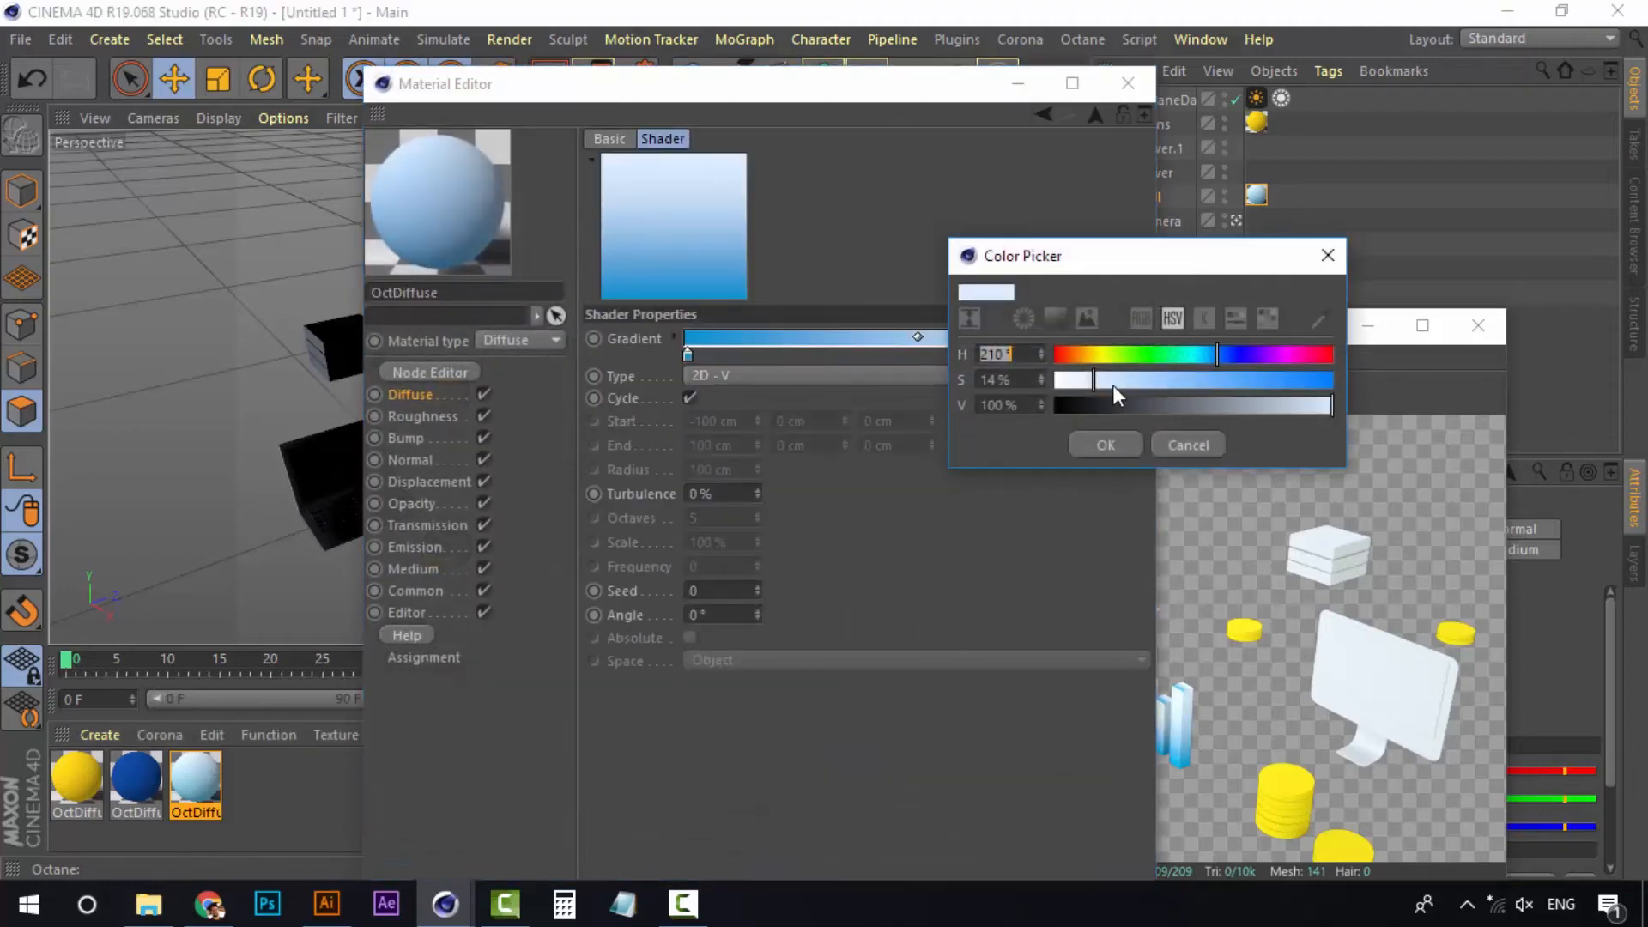
drag(1112, 385, 1162, 381)
click(1093, 438)
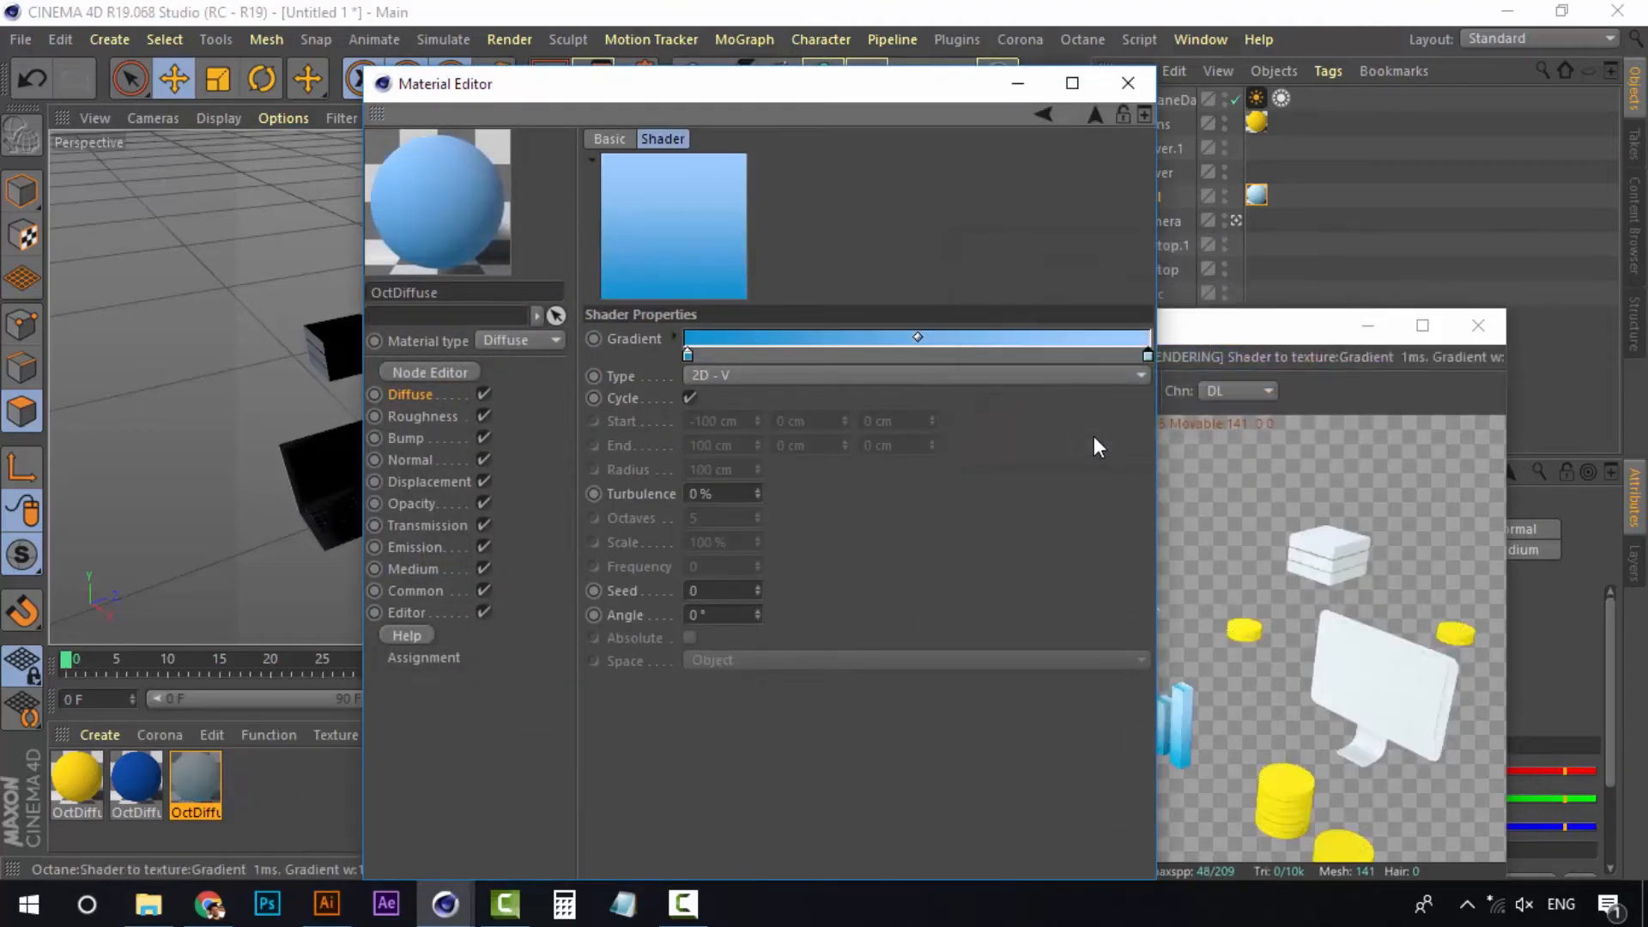
click(1128, 83)
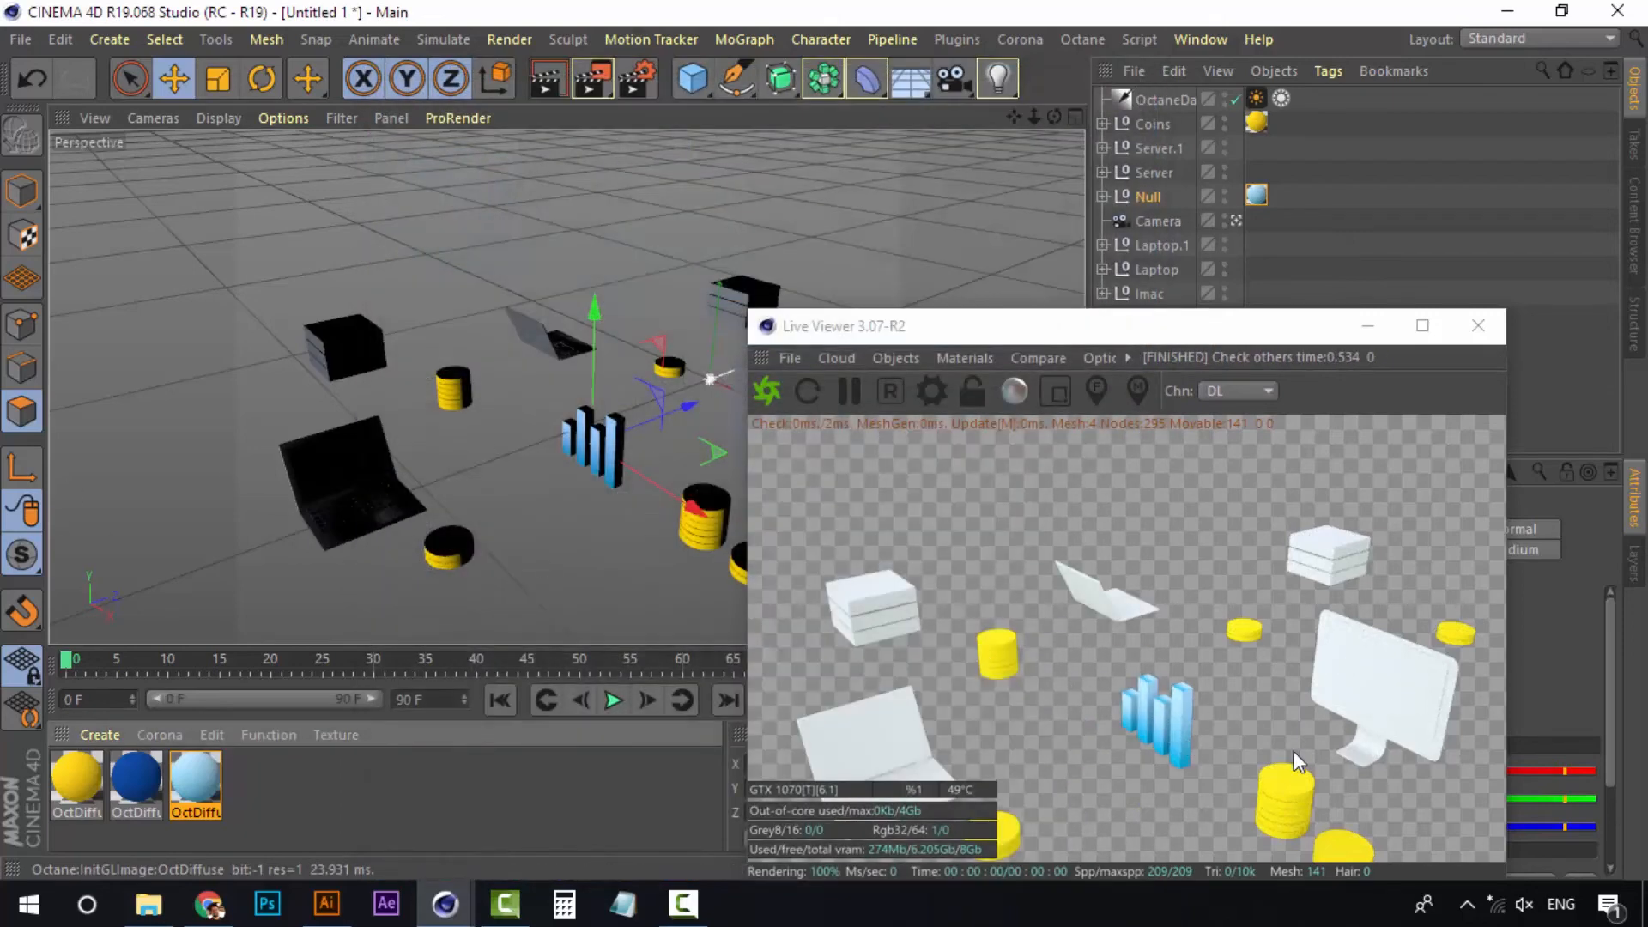
Apply the deep blue material to Cube, Cube.1 and Cube.2 inside the Server group
click(1176, 151)
click(1163, 172)
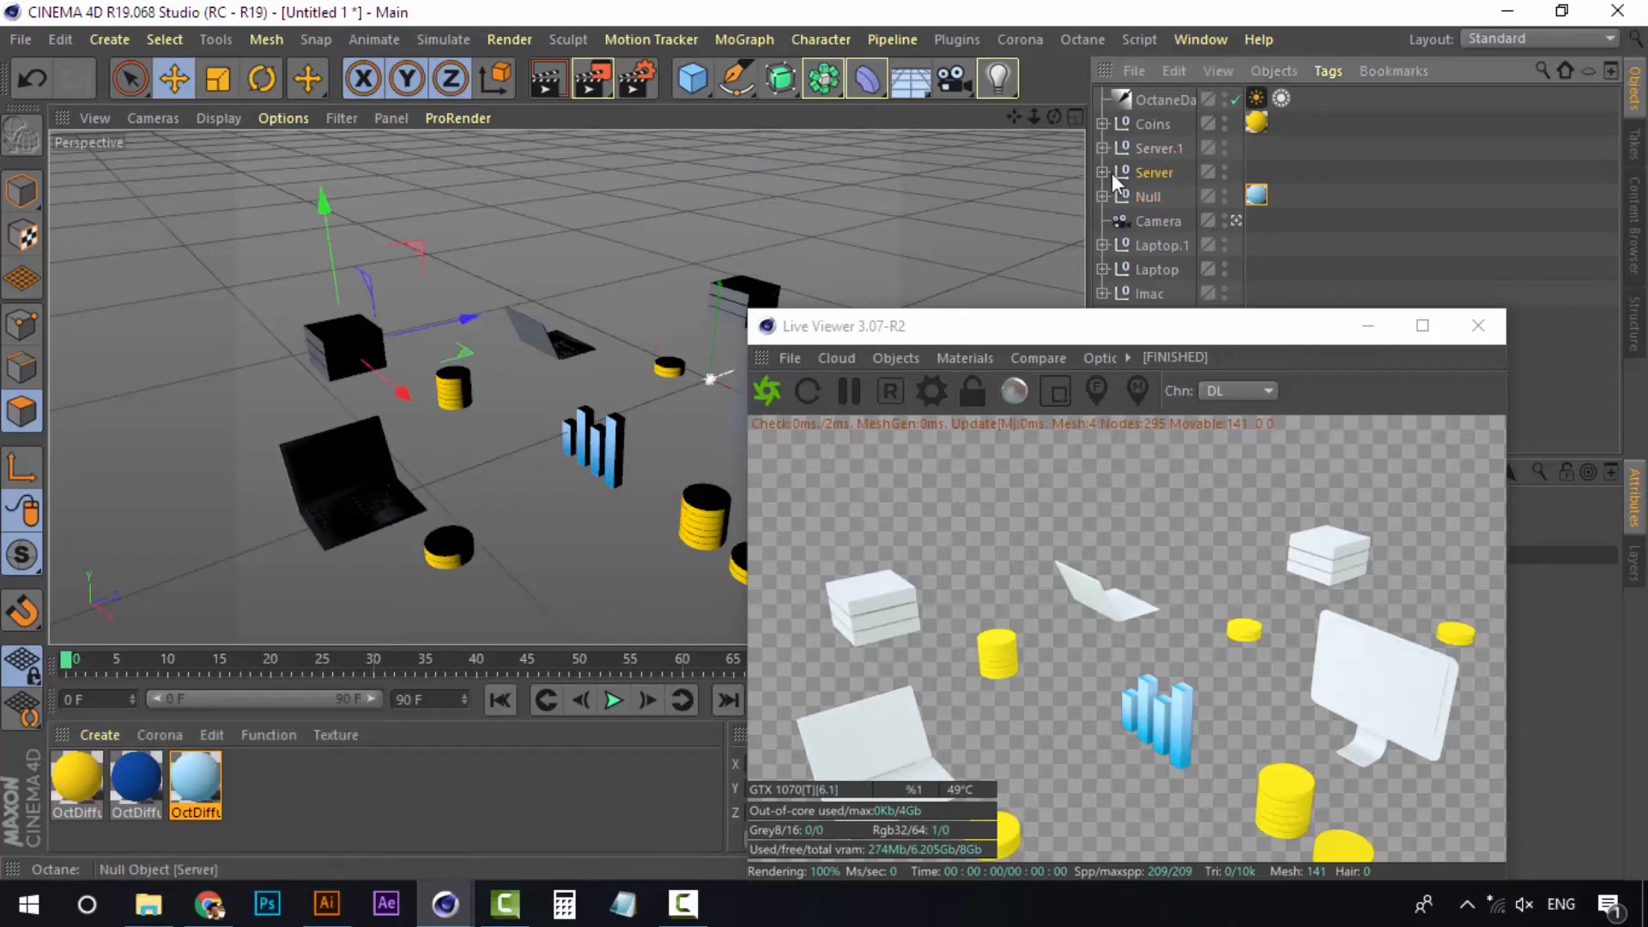
click(1103, 172)
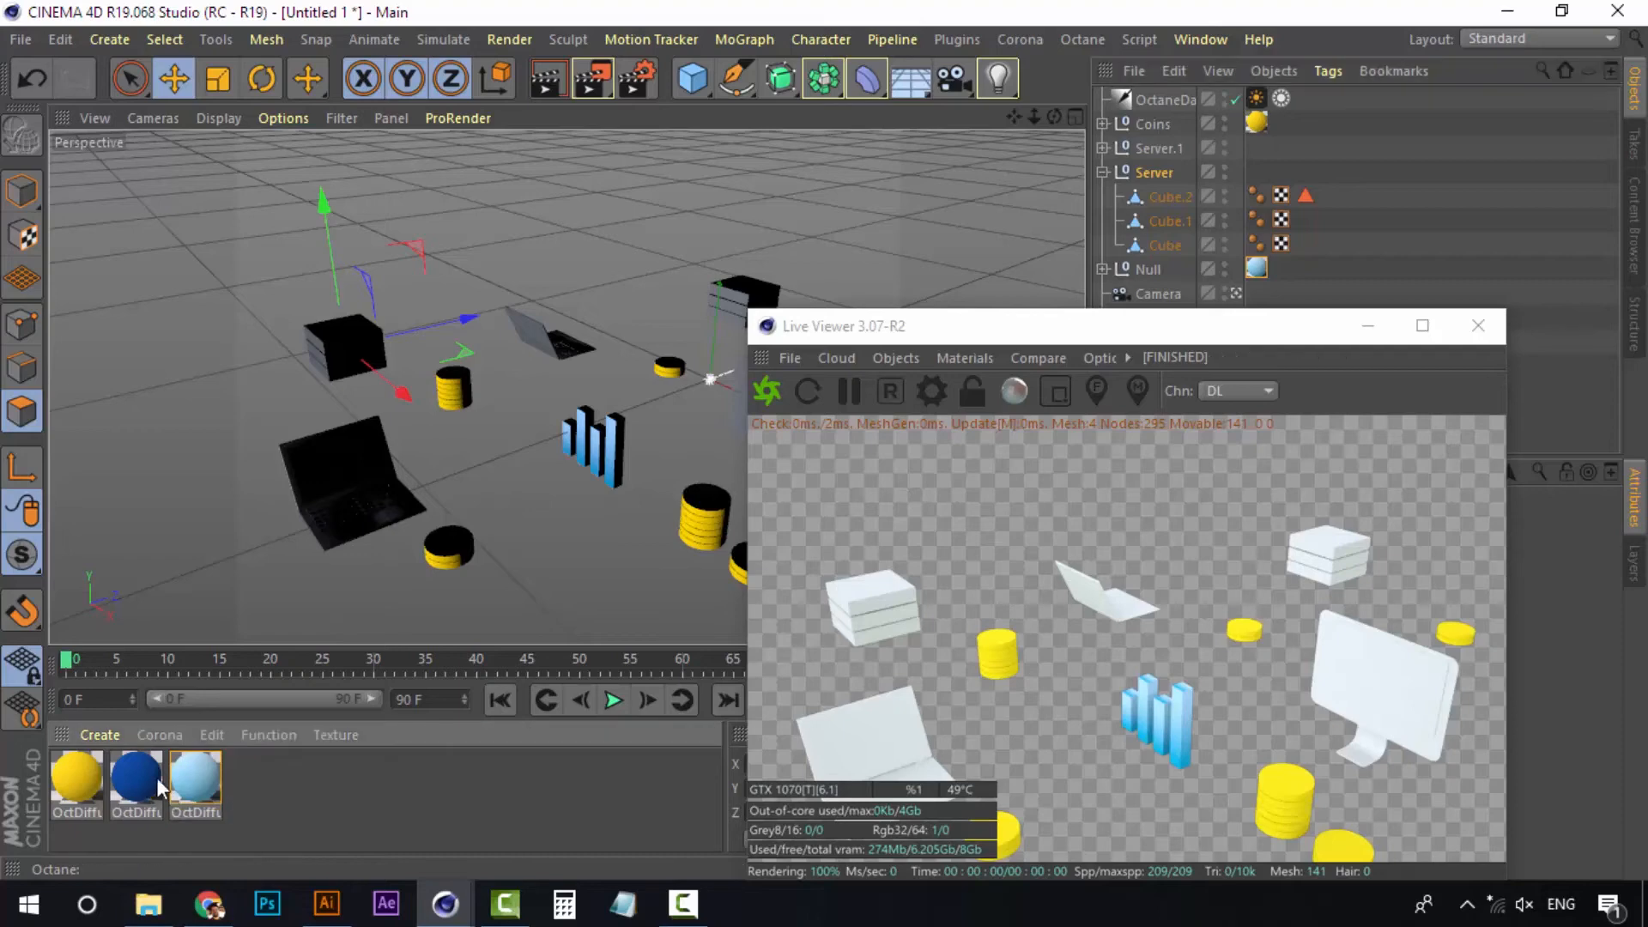
drag(156, 778, 1171, 245)
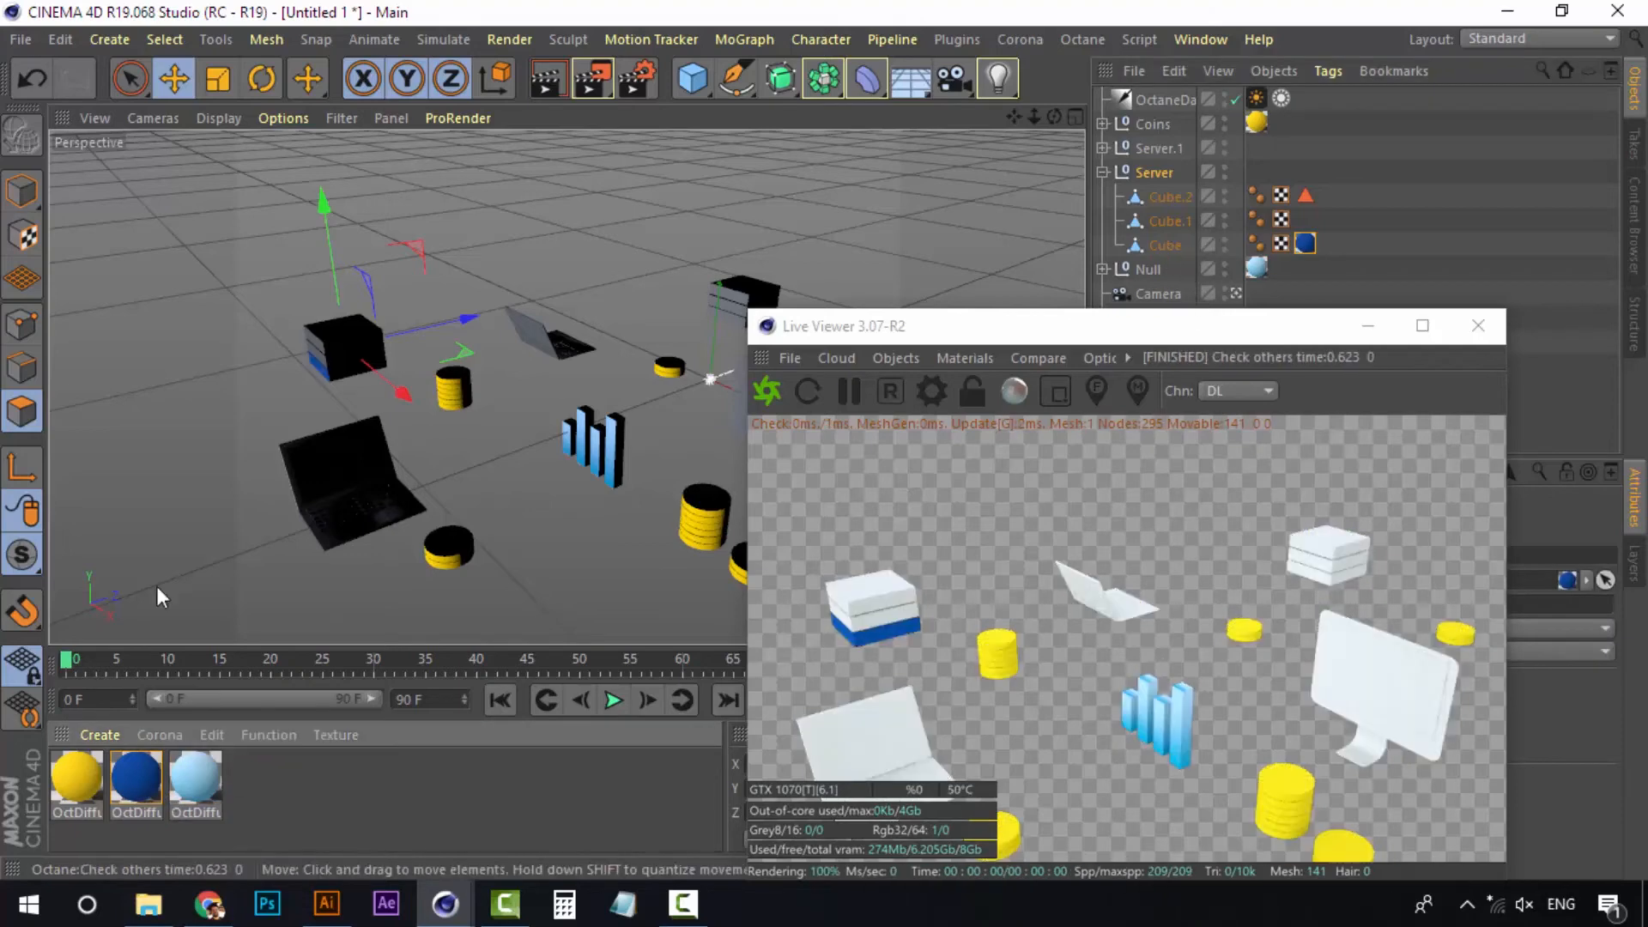
drag(1179, 311, 1176, 222)
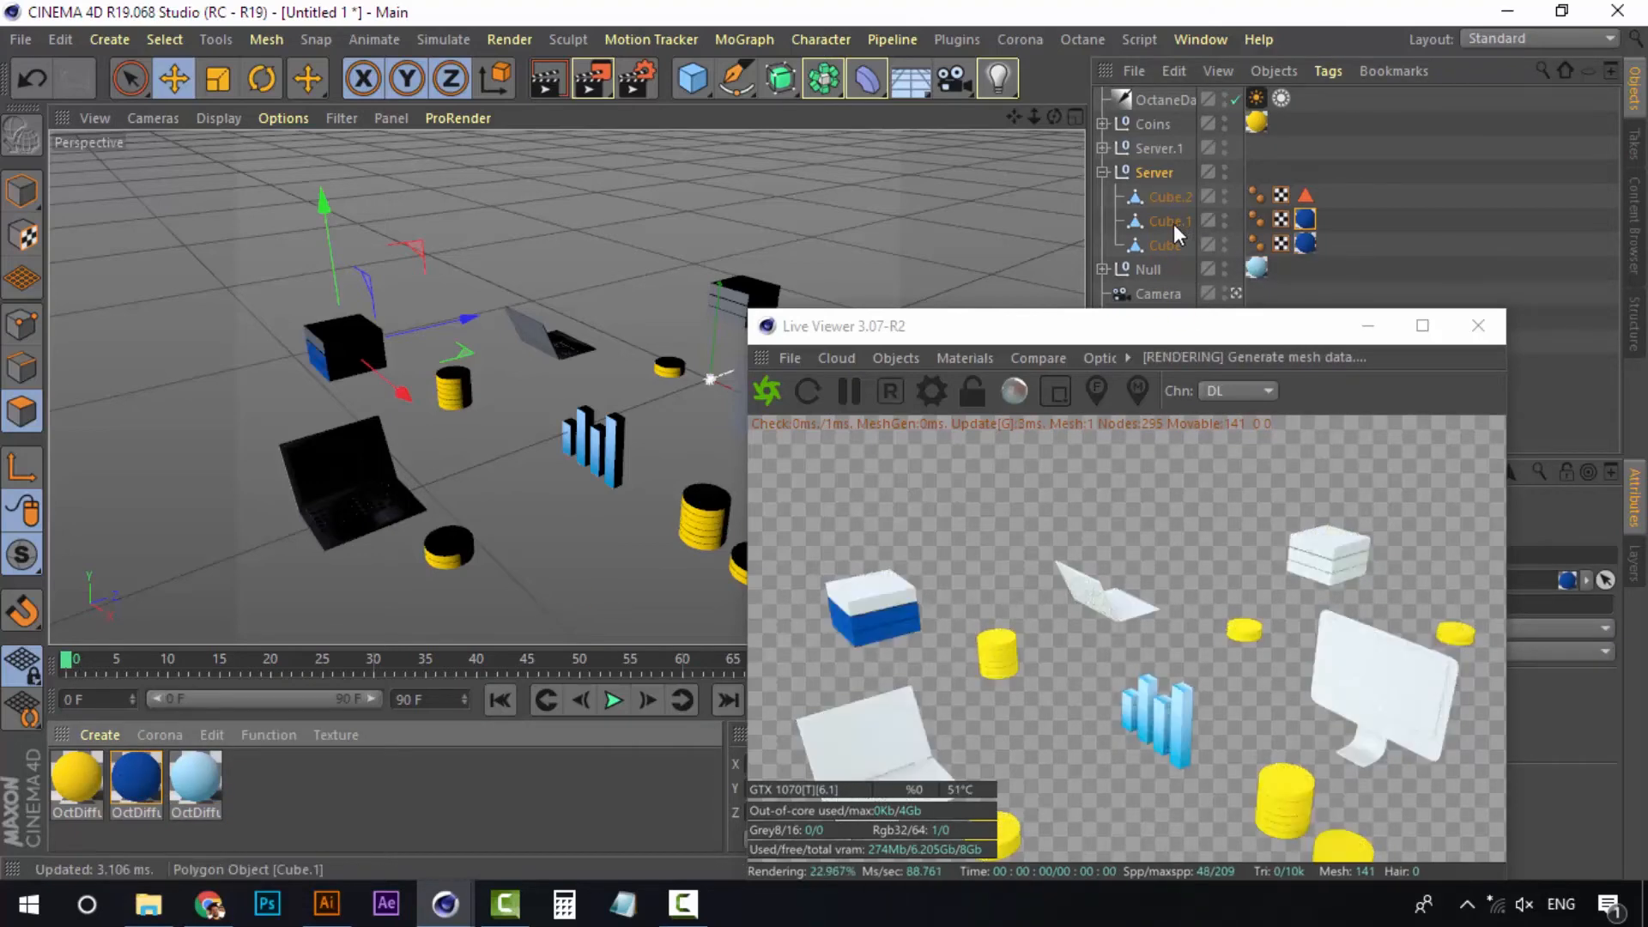
drag(136, 778, 1183, 196)
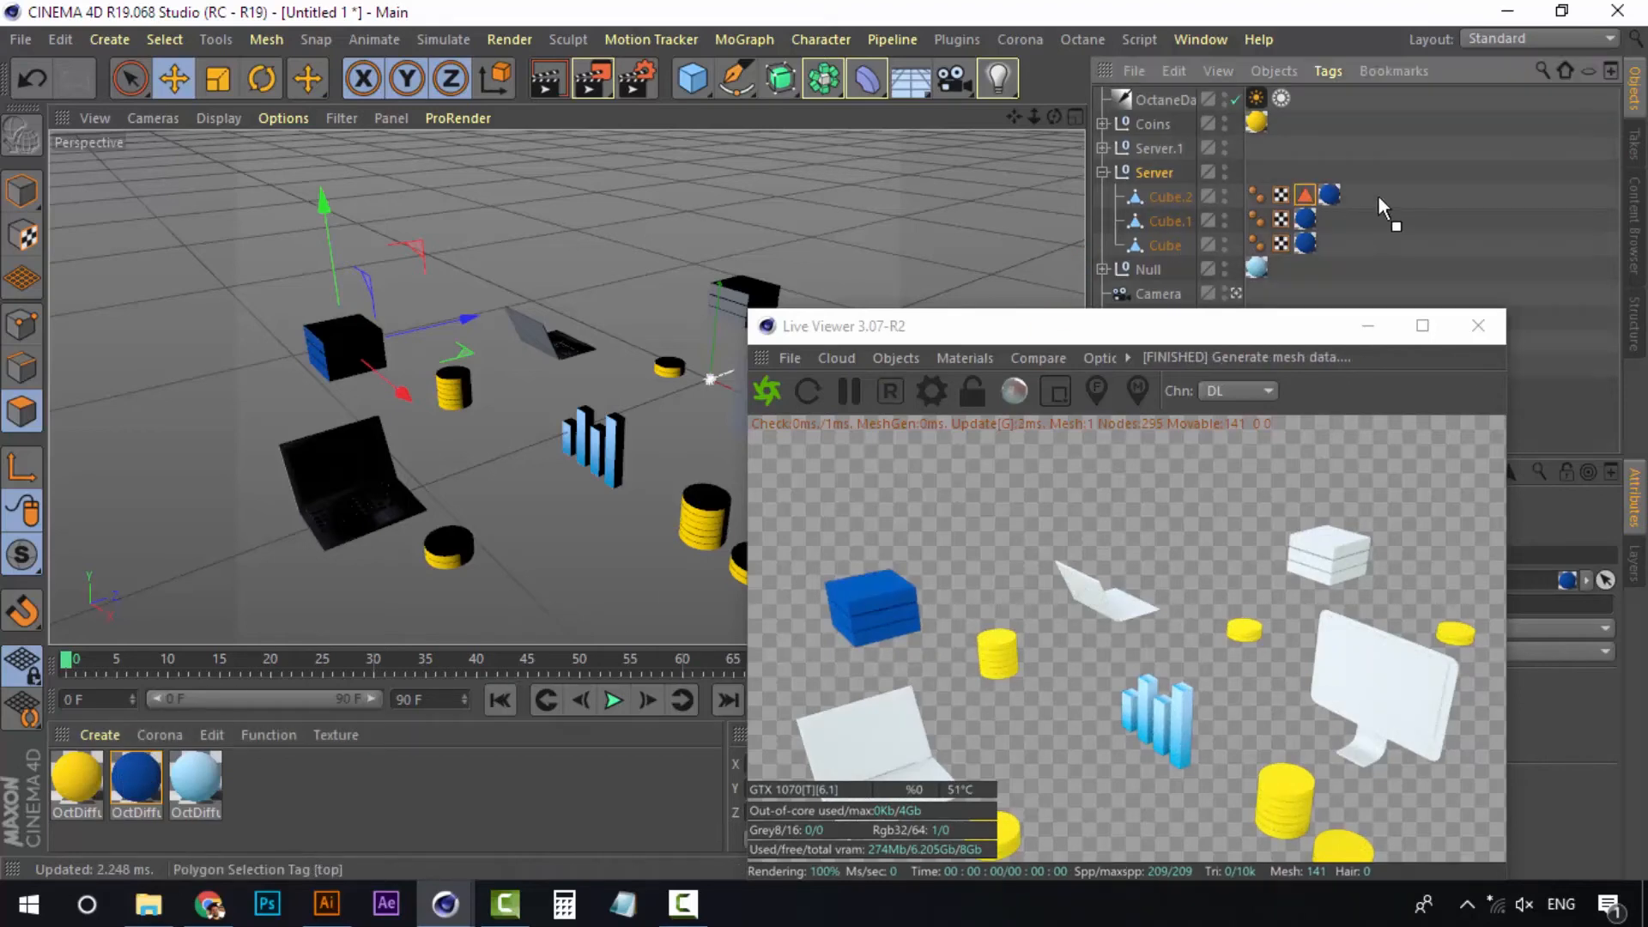
Apply the light blue gradient material to Cube.2 of the Server group, restricted to its "top" polygon selection
drag(1378, 194, 1372, 194)
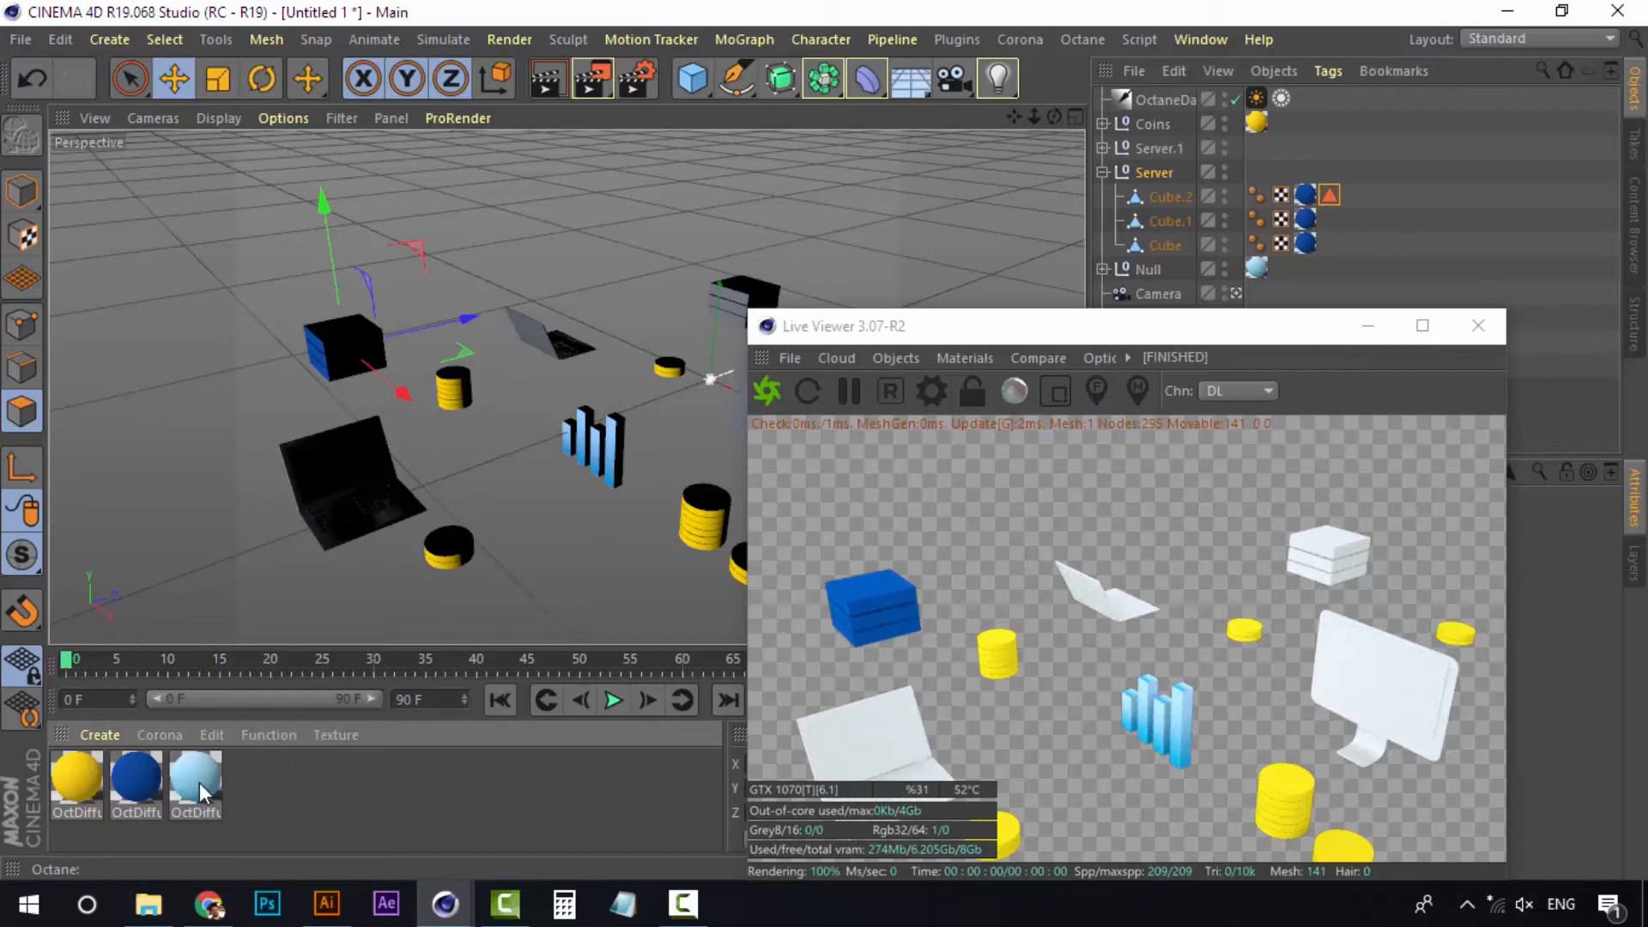
drag(199, 781, 1168, 194)
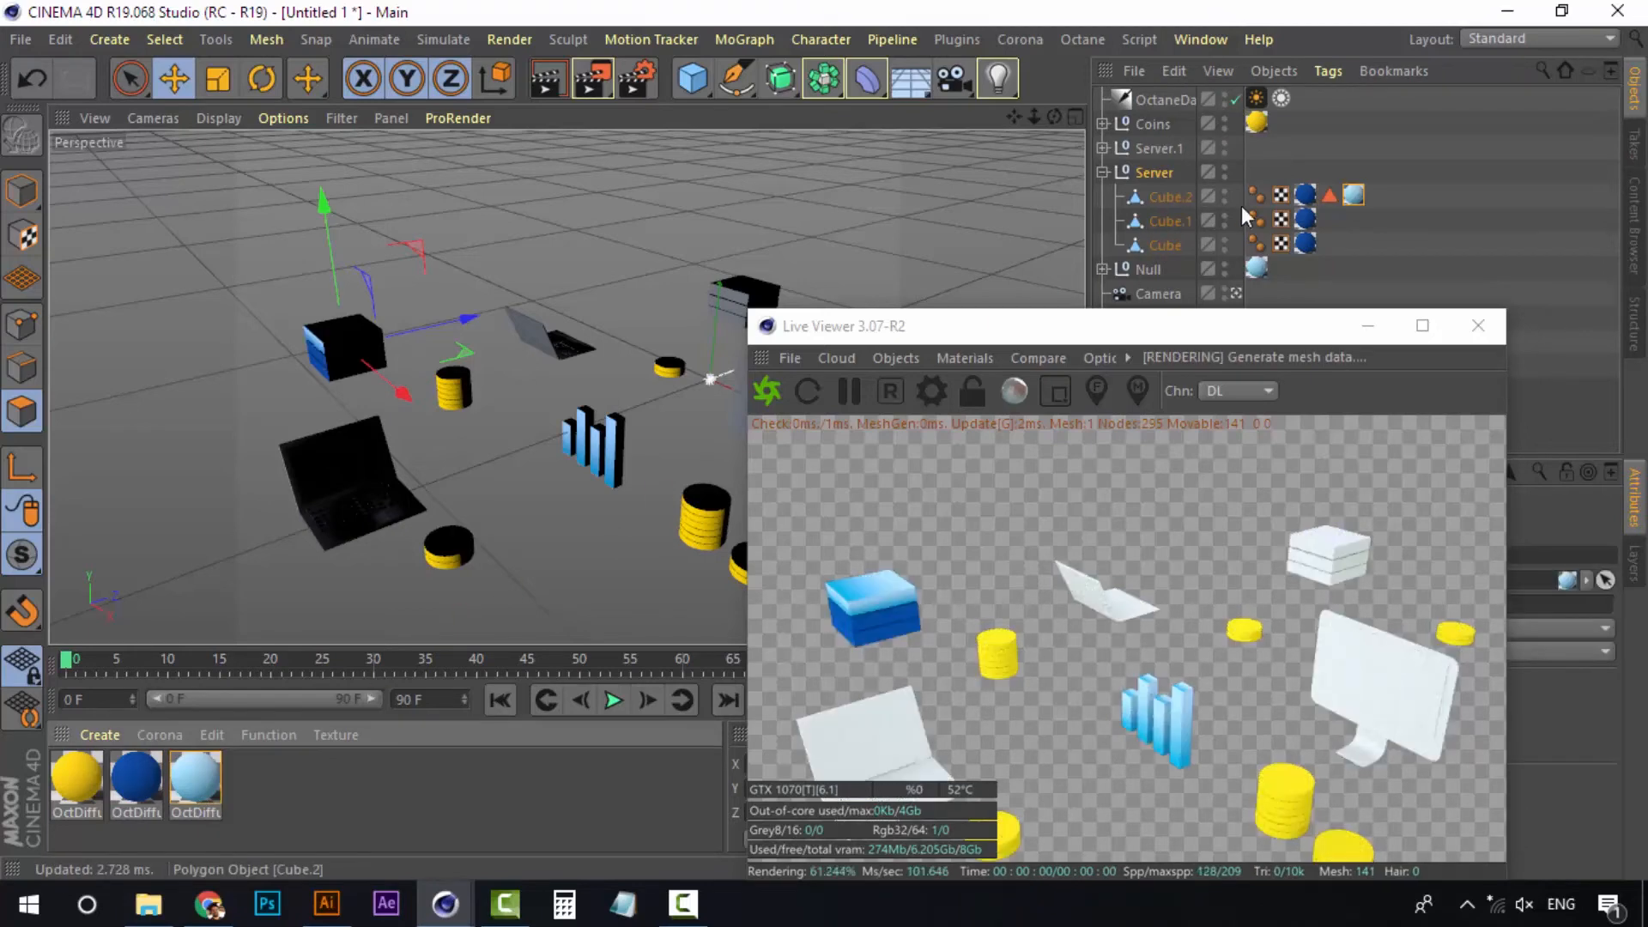
click(1353, 195)
click(1219, 332)
drag(1220, 333, 734, 282)
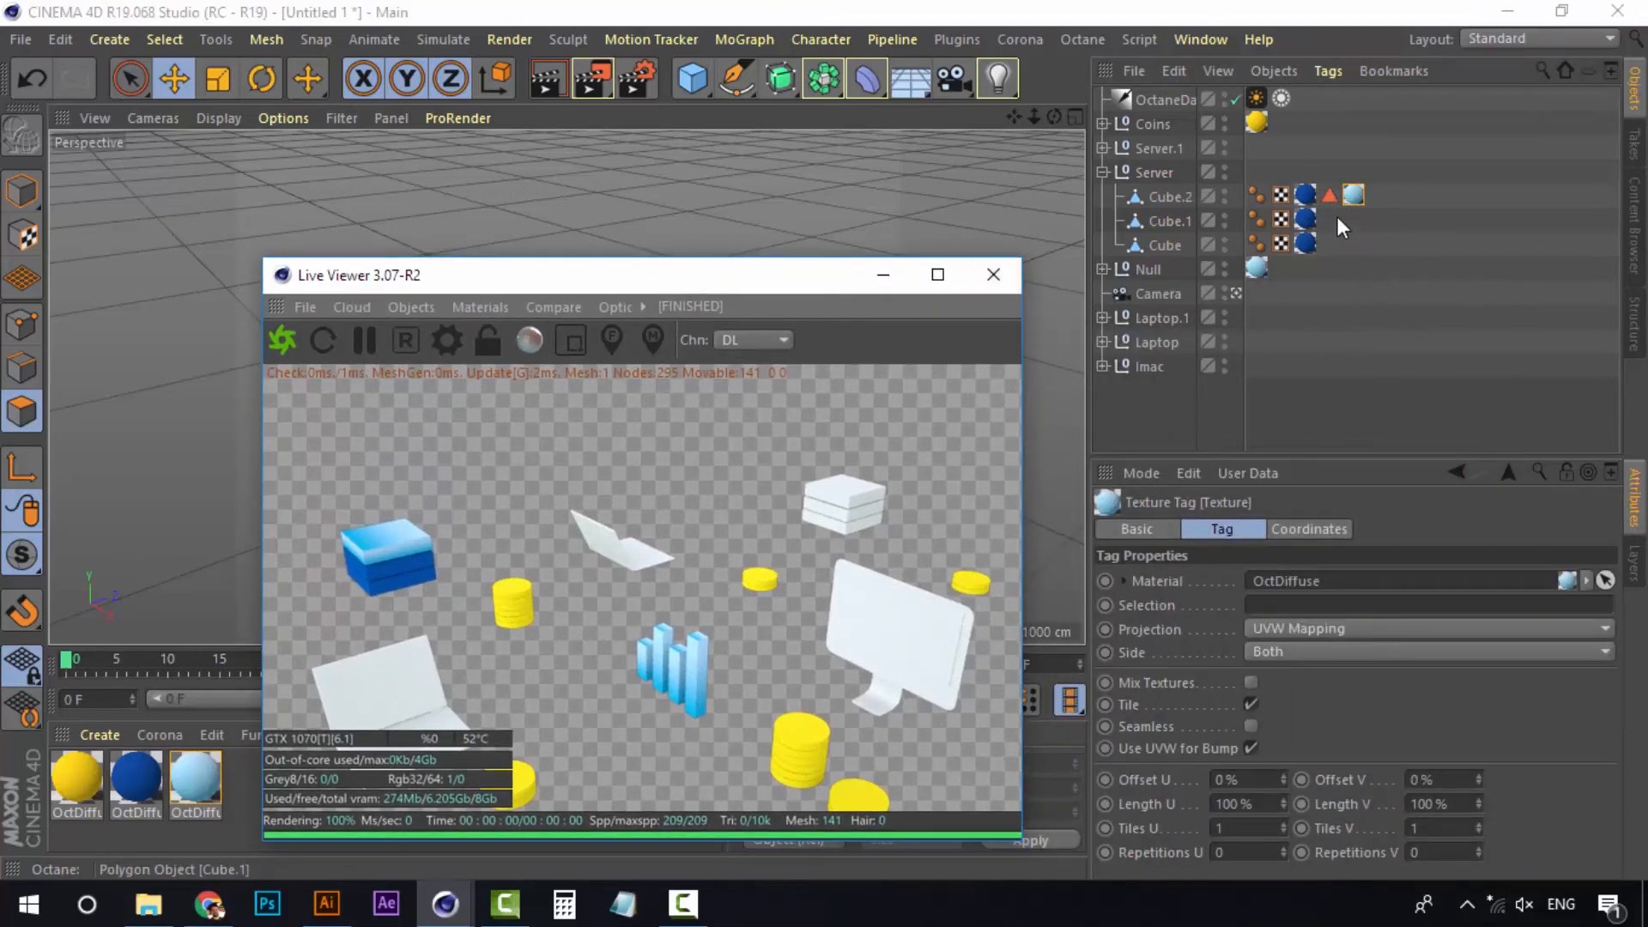
drag(1331, 196, 1262, 605)
drag(673, 273, 1118, 255)
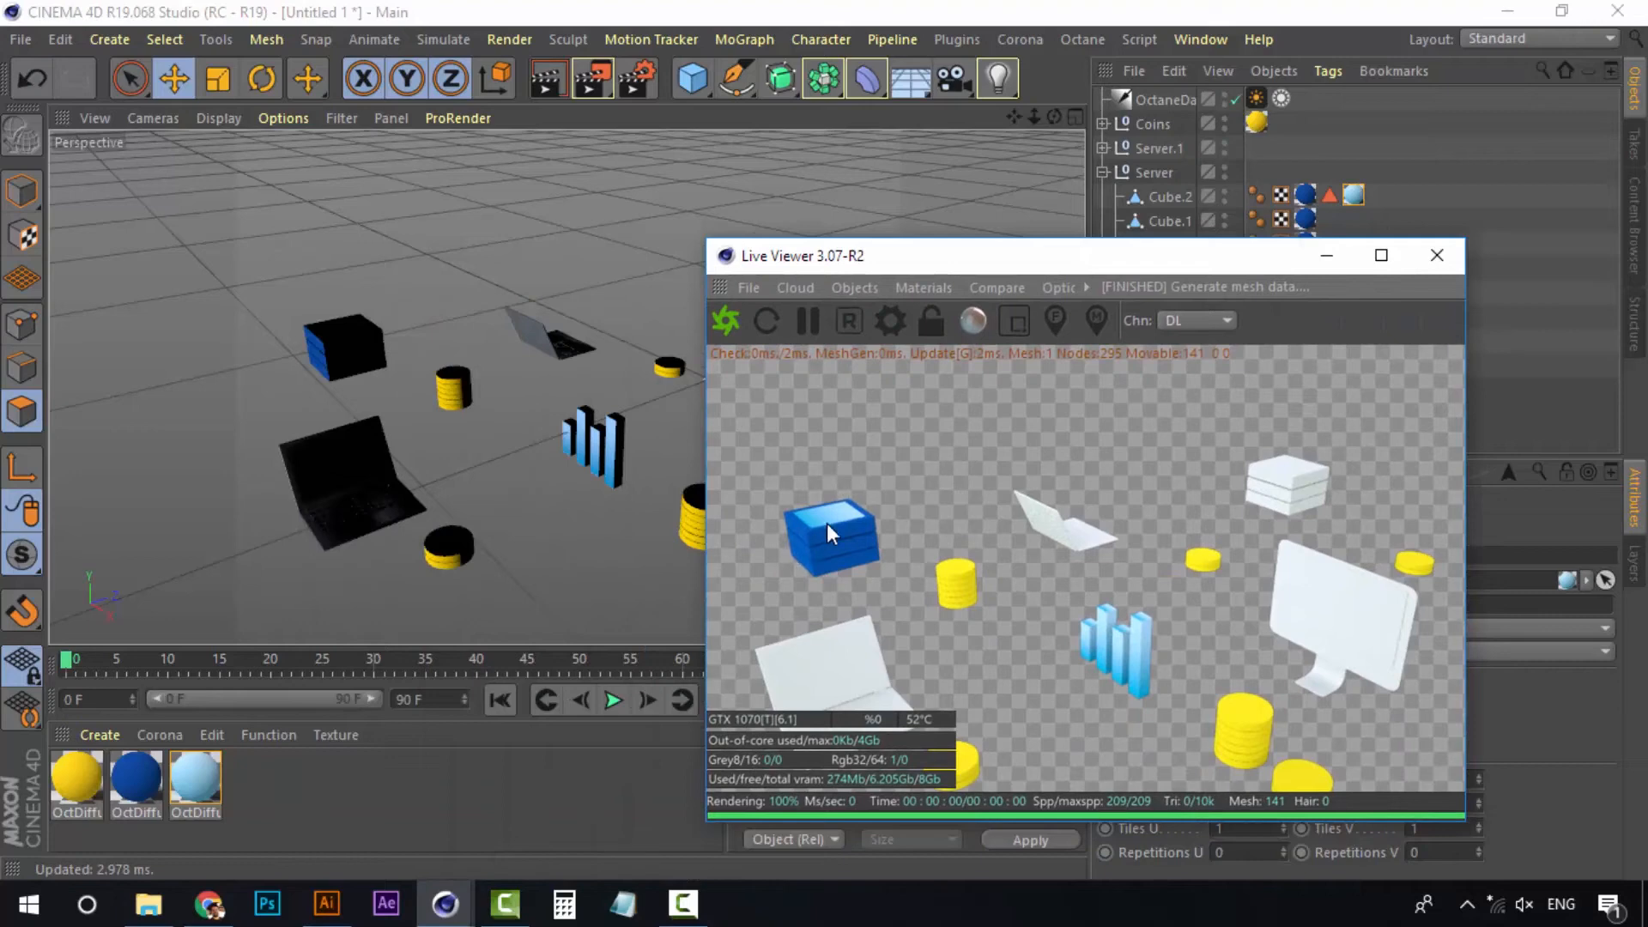
Apply the deep blue material to Cube, Cube.1 and Cube.2 inside the Server.1 group
drag(1089, 261, 1049, 384)
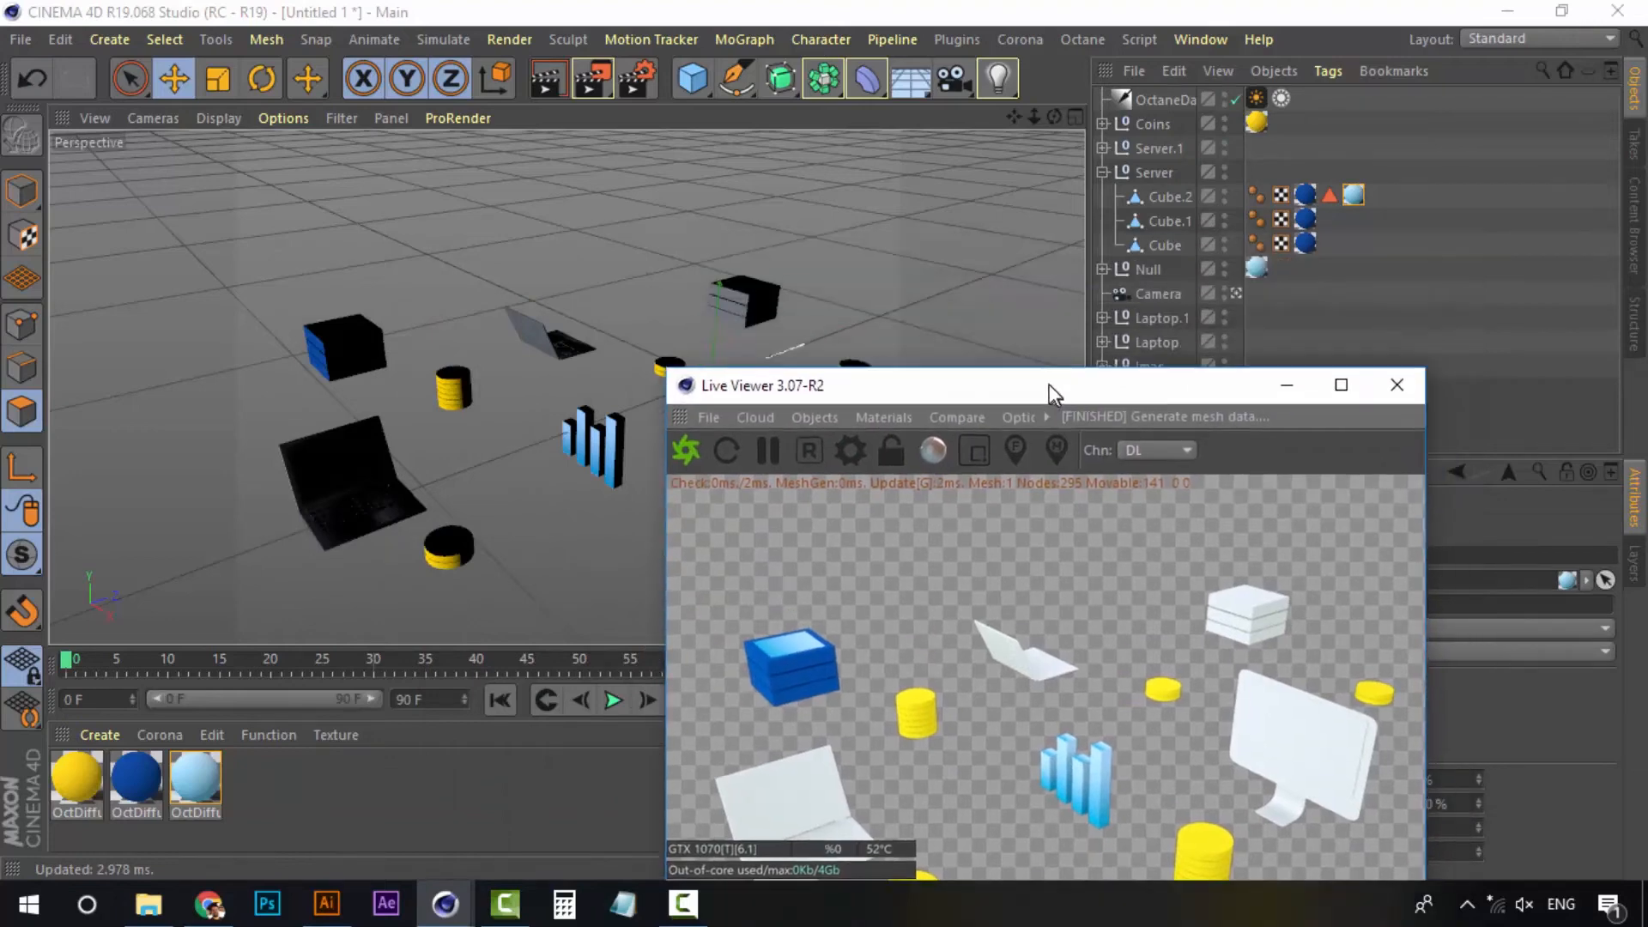
click(1102, 172)
click(1102, 148)
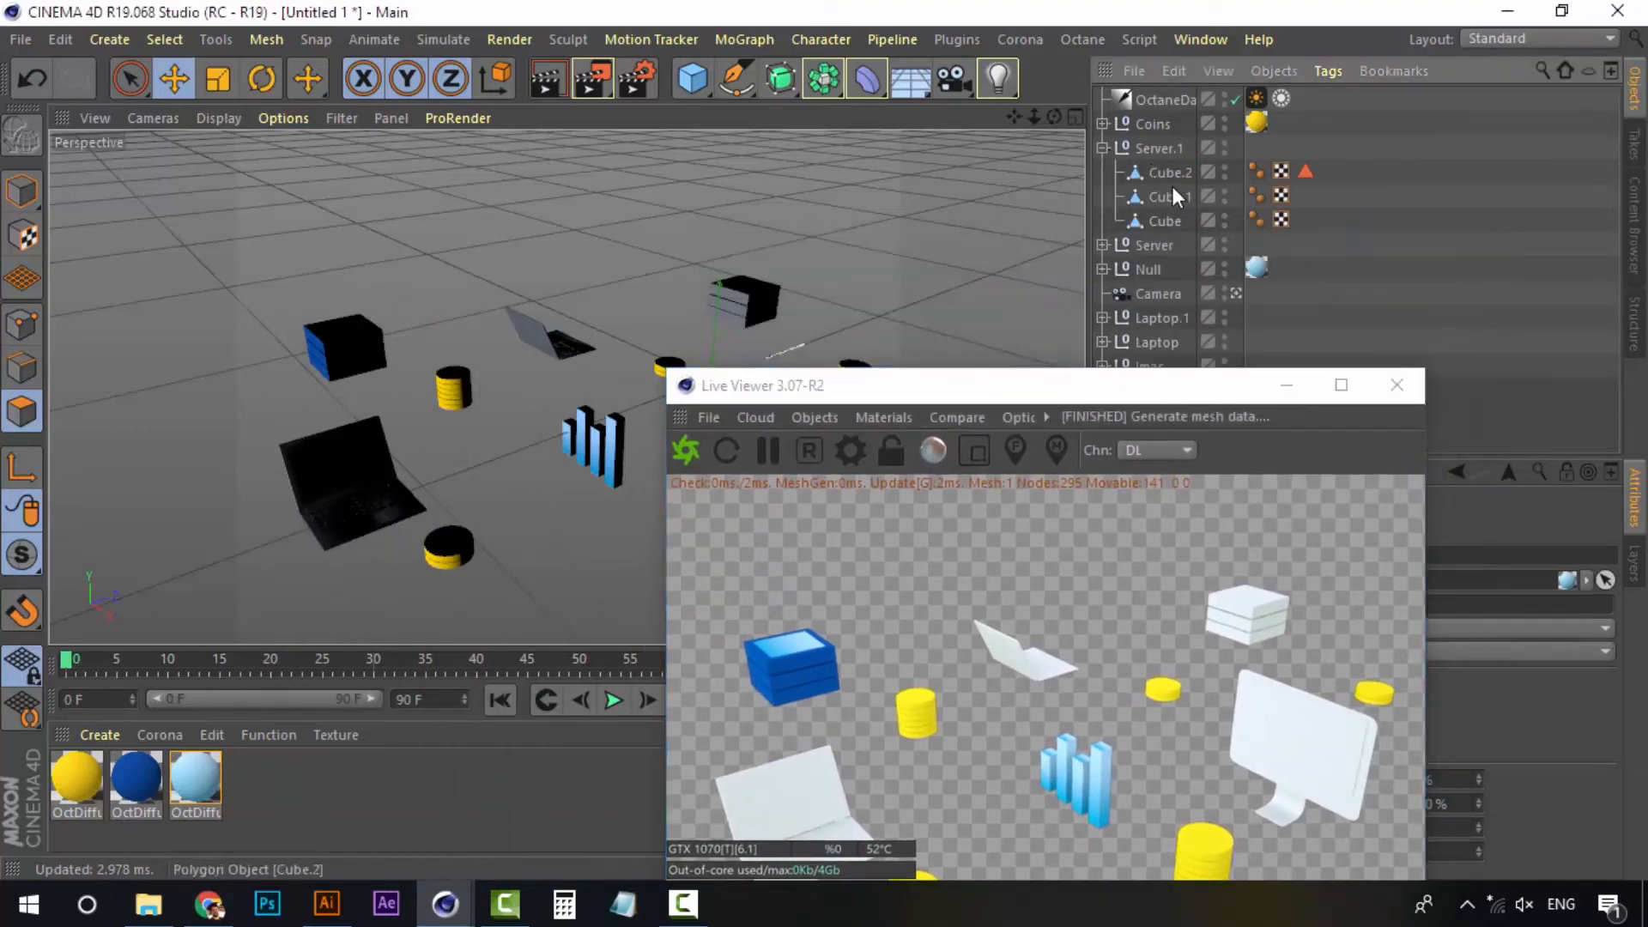
drag(140, 771, 1189, 224)
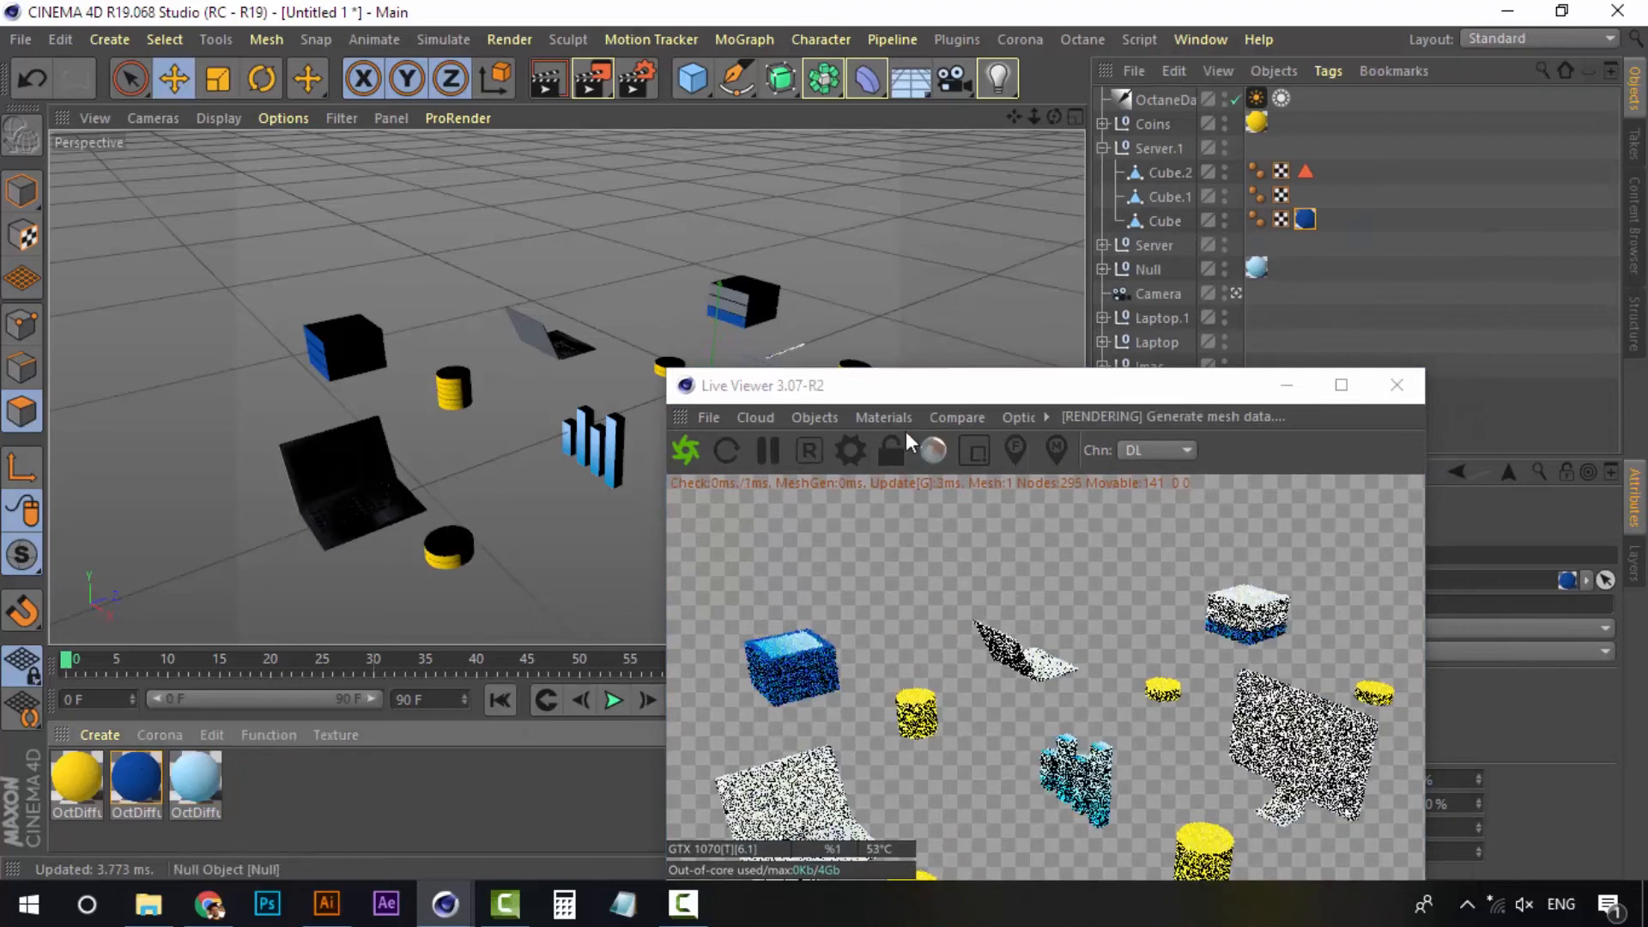
drag(139, 779, 1178, 192)
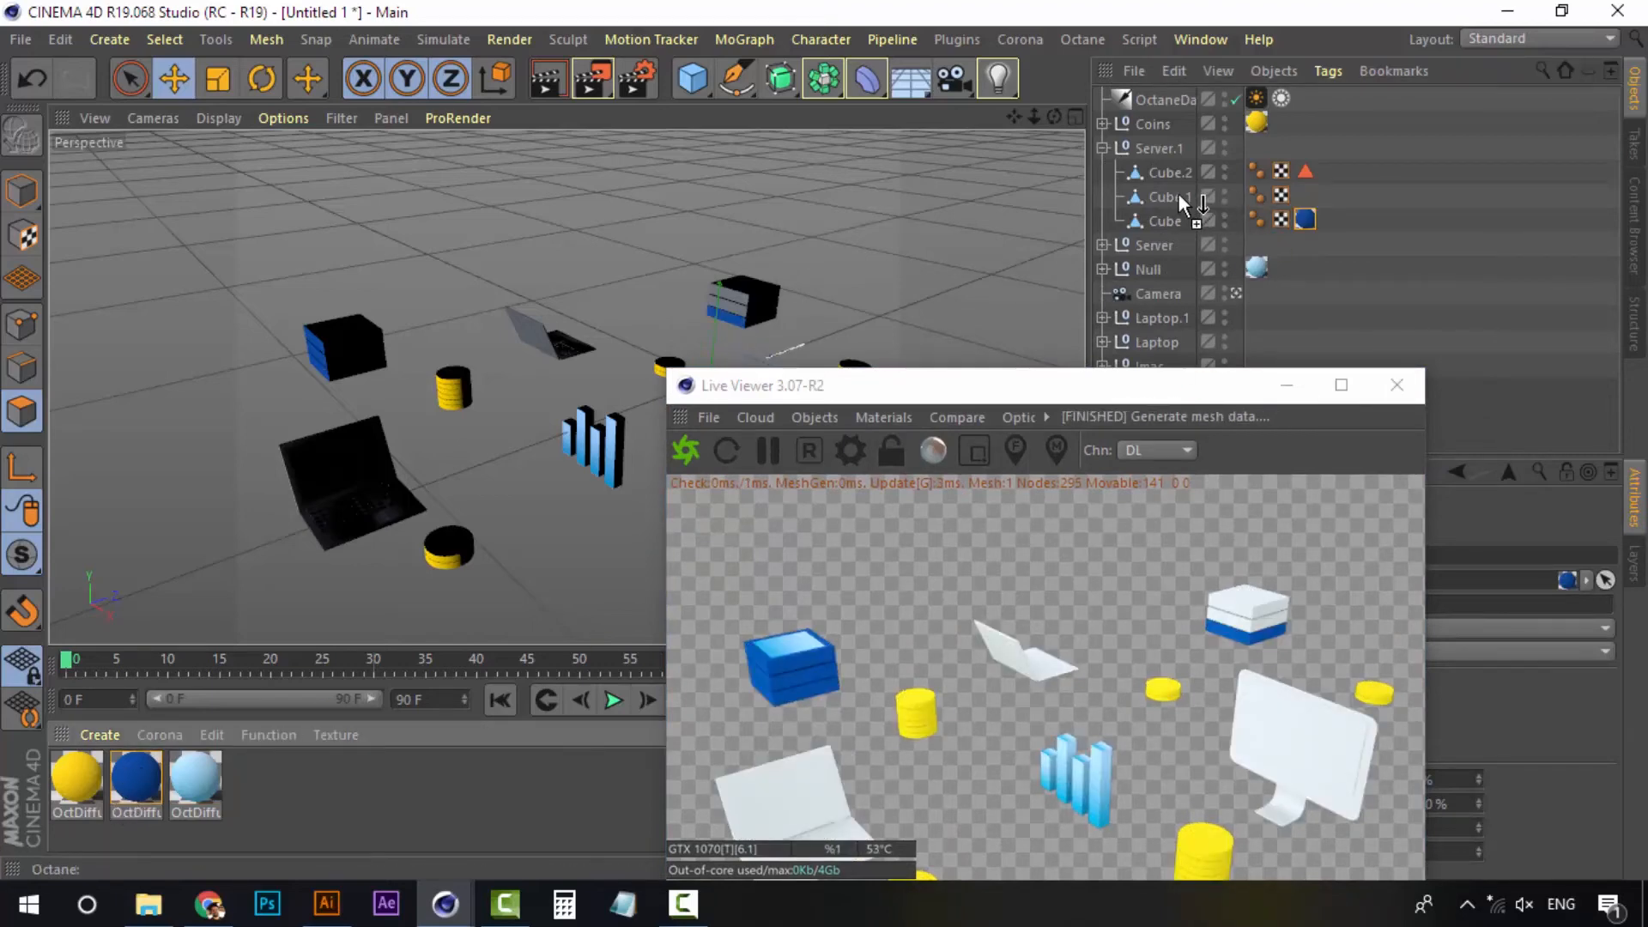
drag(133, 777, 1183, 173)
Apply the light blue gradient material to Cube.2 of Server.1, restricted to its "top" selection, and restart the live render
drag(207, 780, 1168, 172)
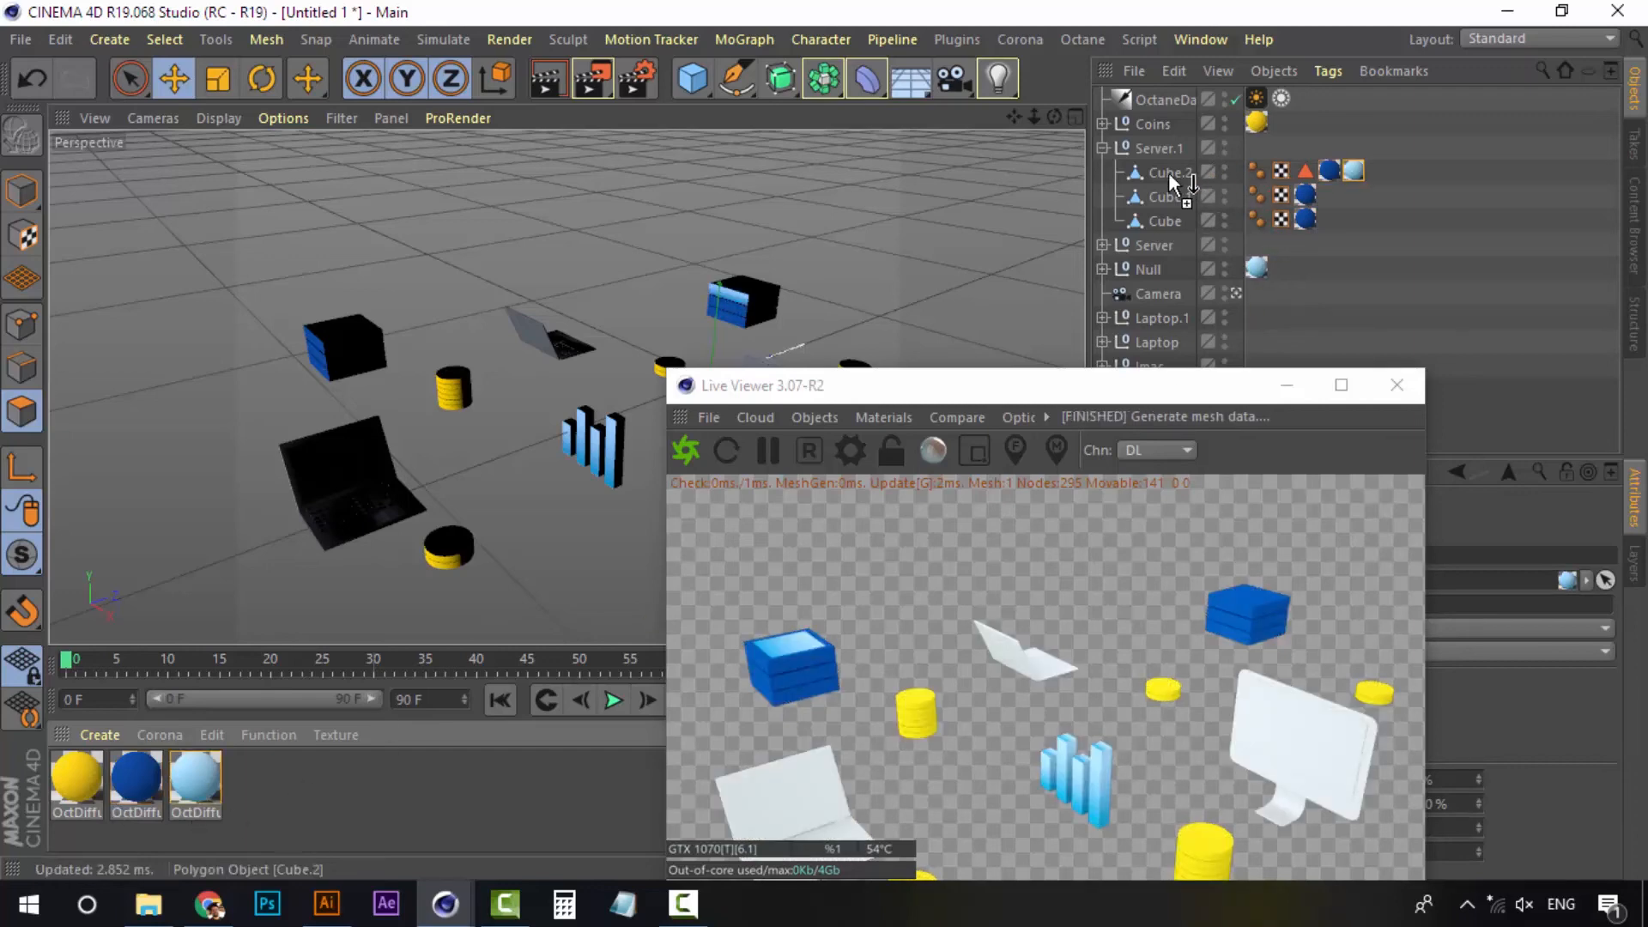
drag(1308, 172, 1341, 172)
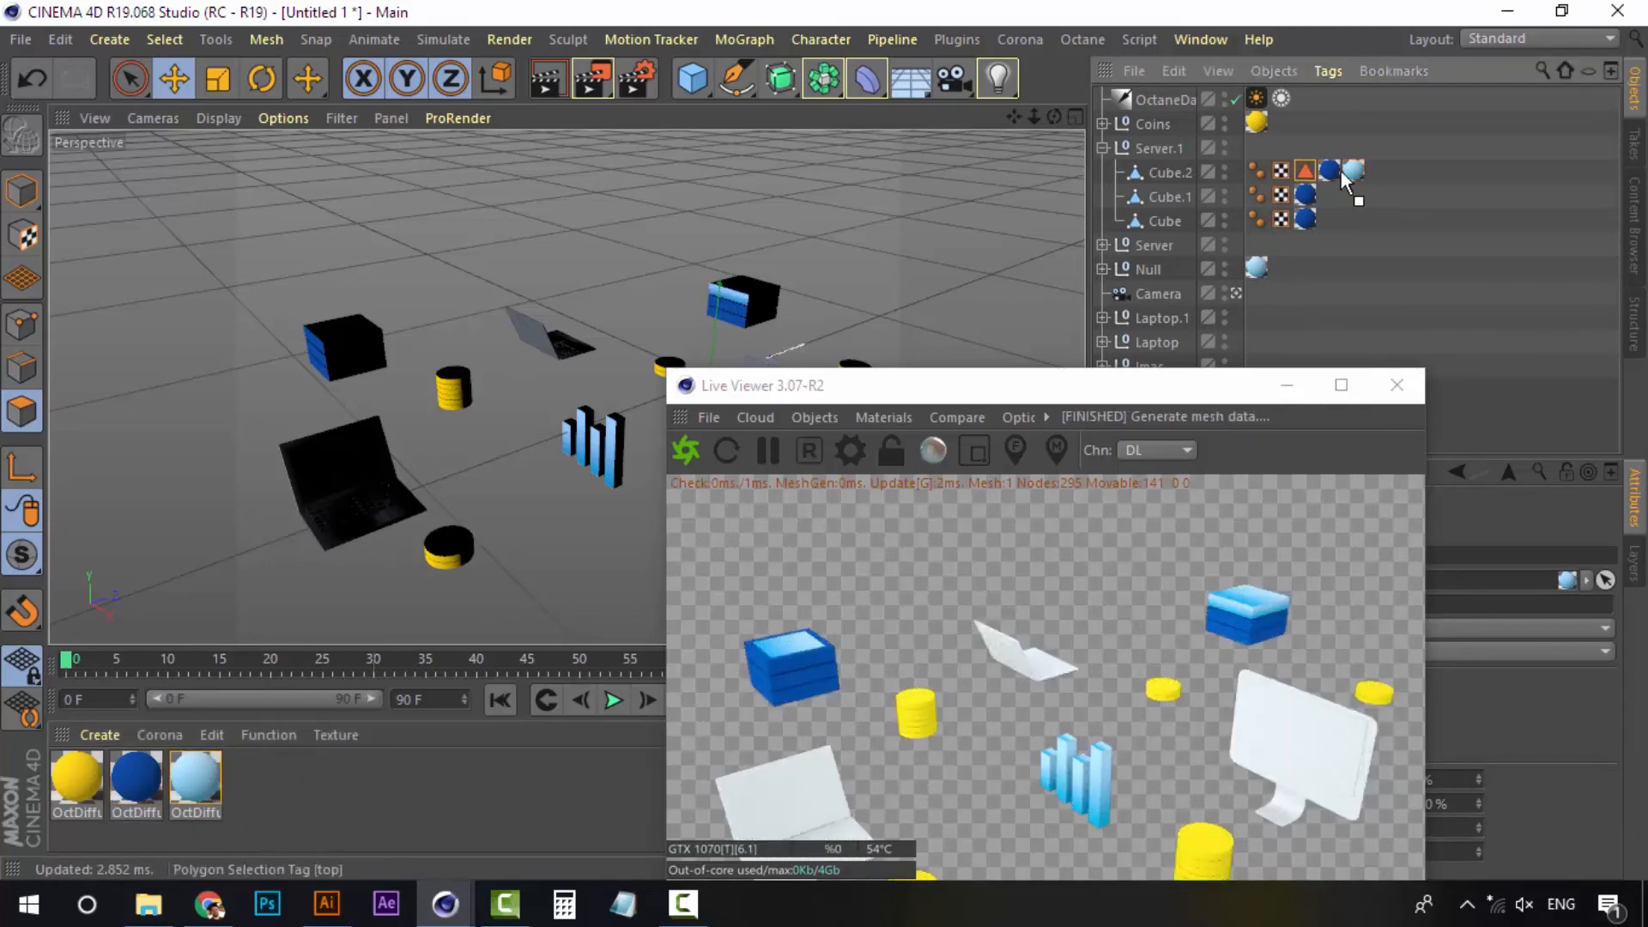
drag(1236, 395, 939, 301)
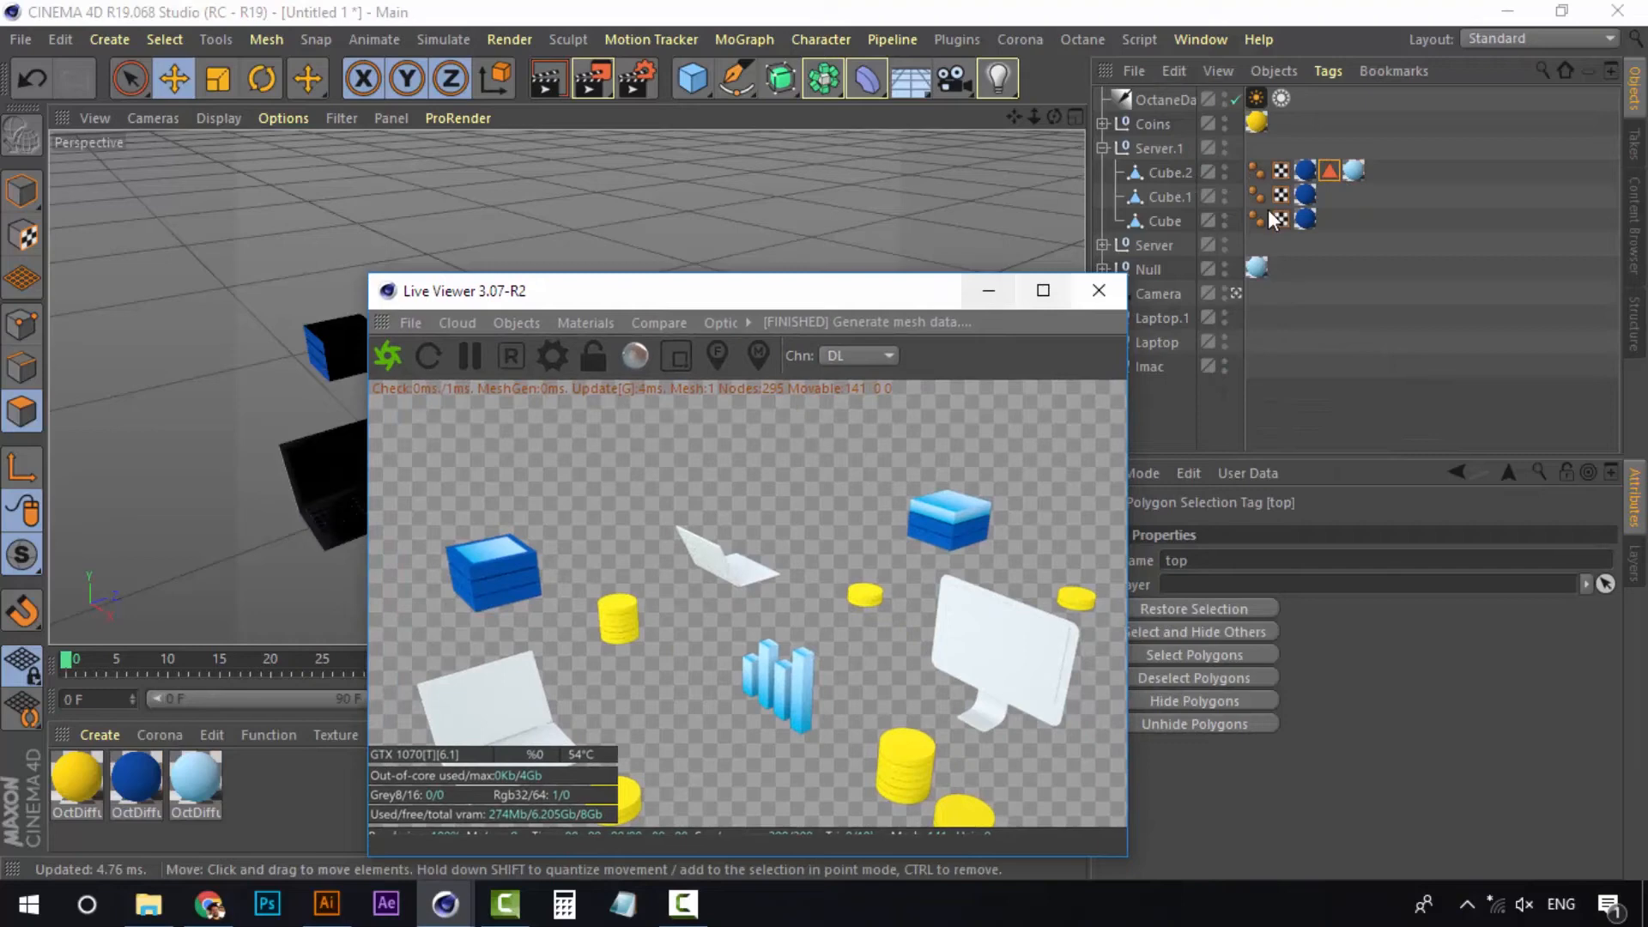
click(1351, 171)
drag(1333, 172, 1330, 409)
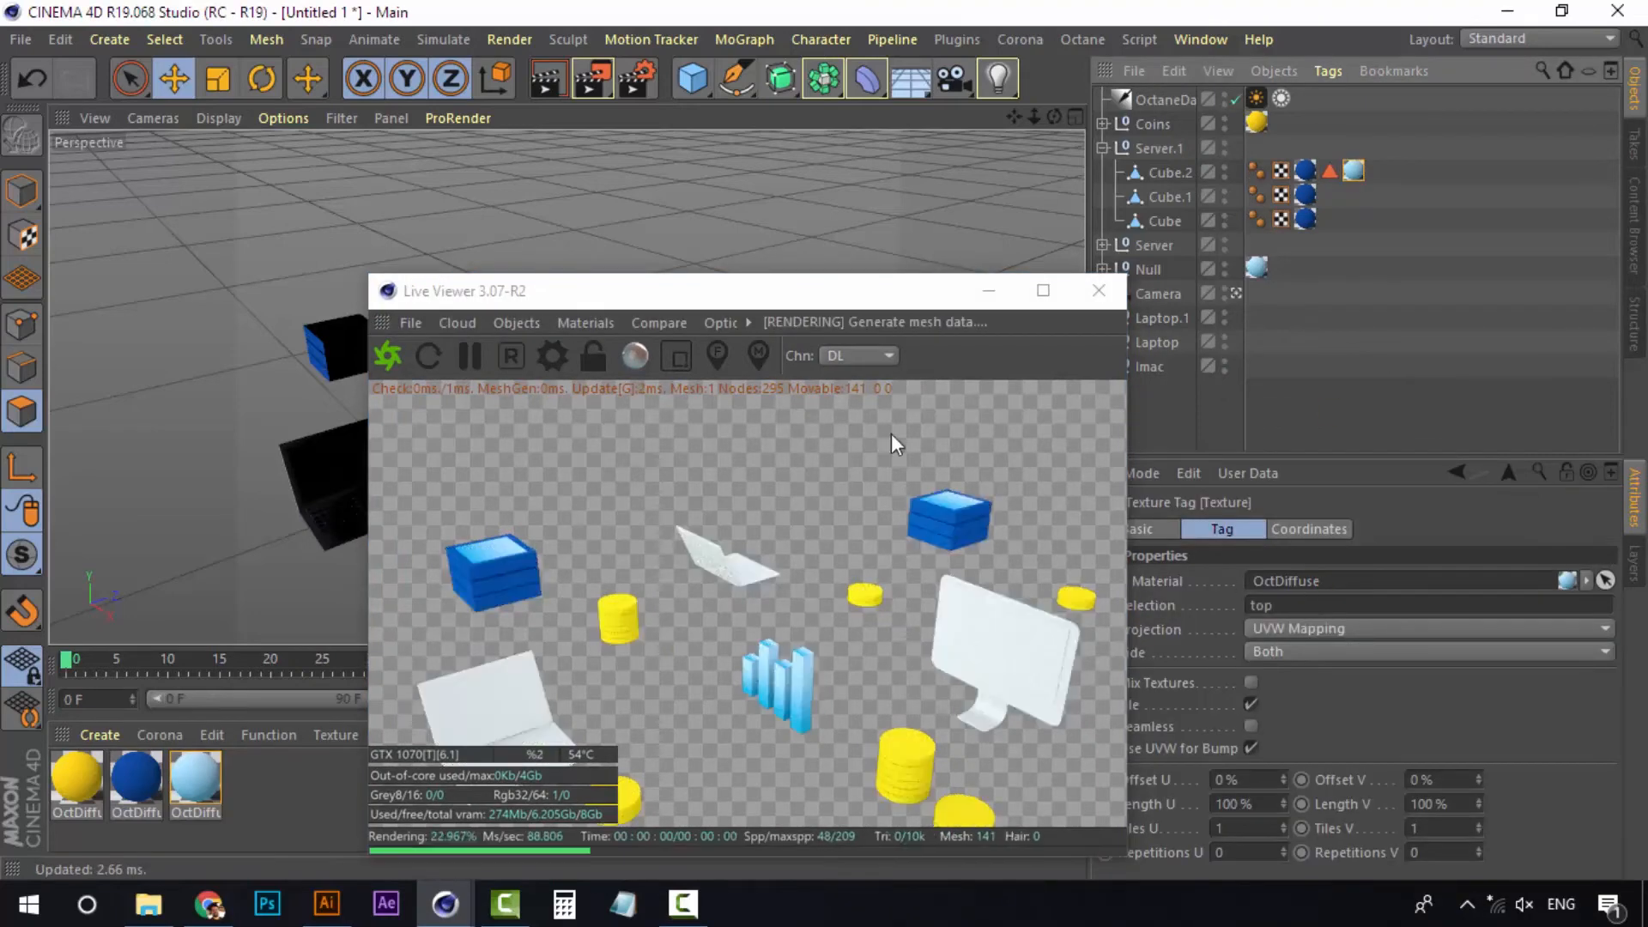
drag(852, 289, 1068, 161)
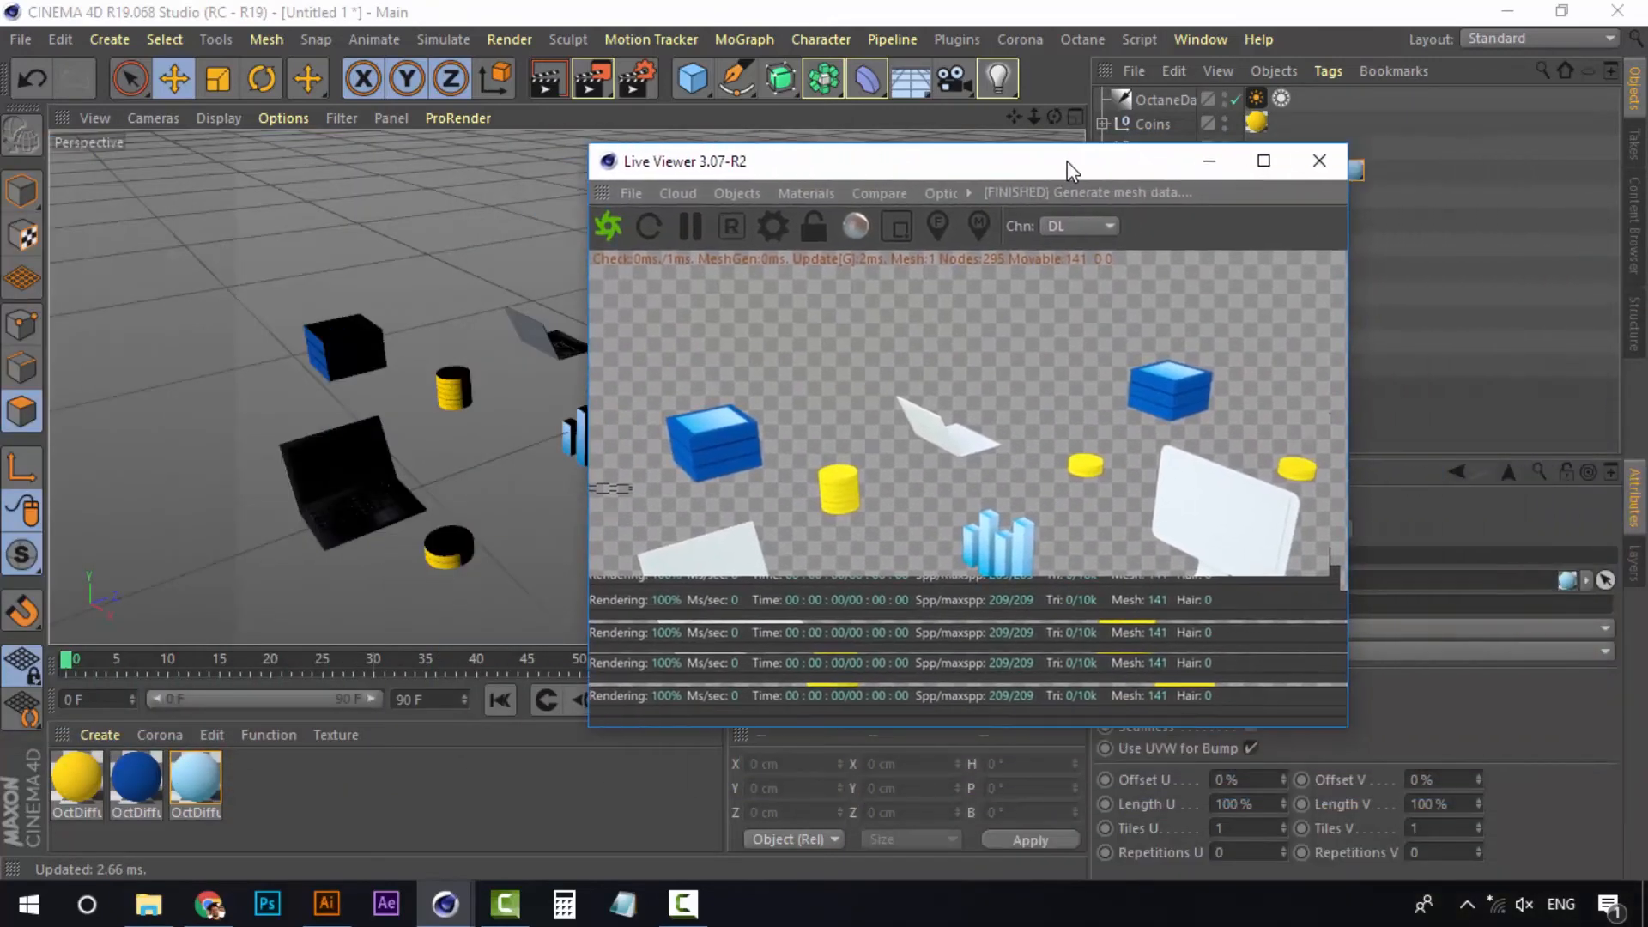
click(608, 225)
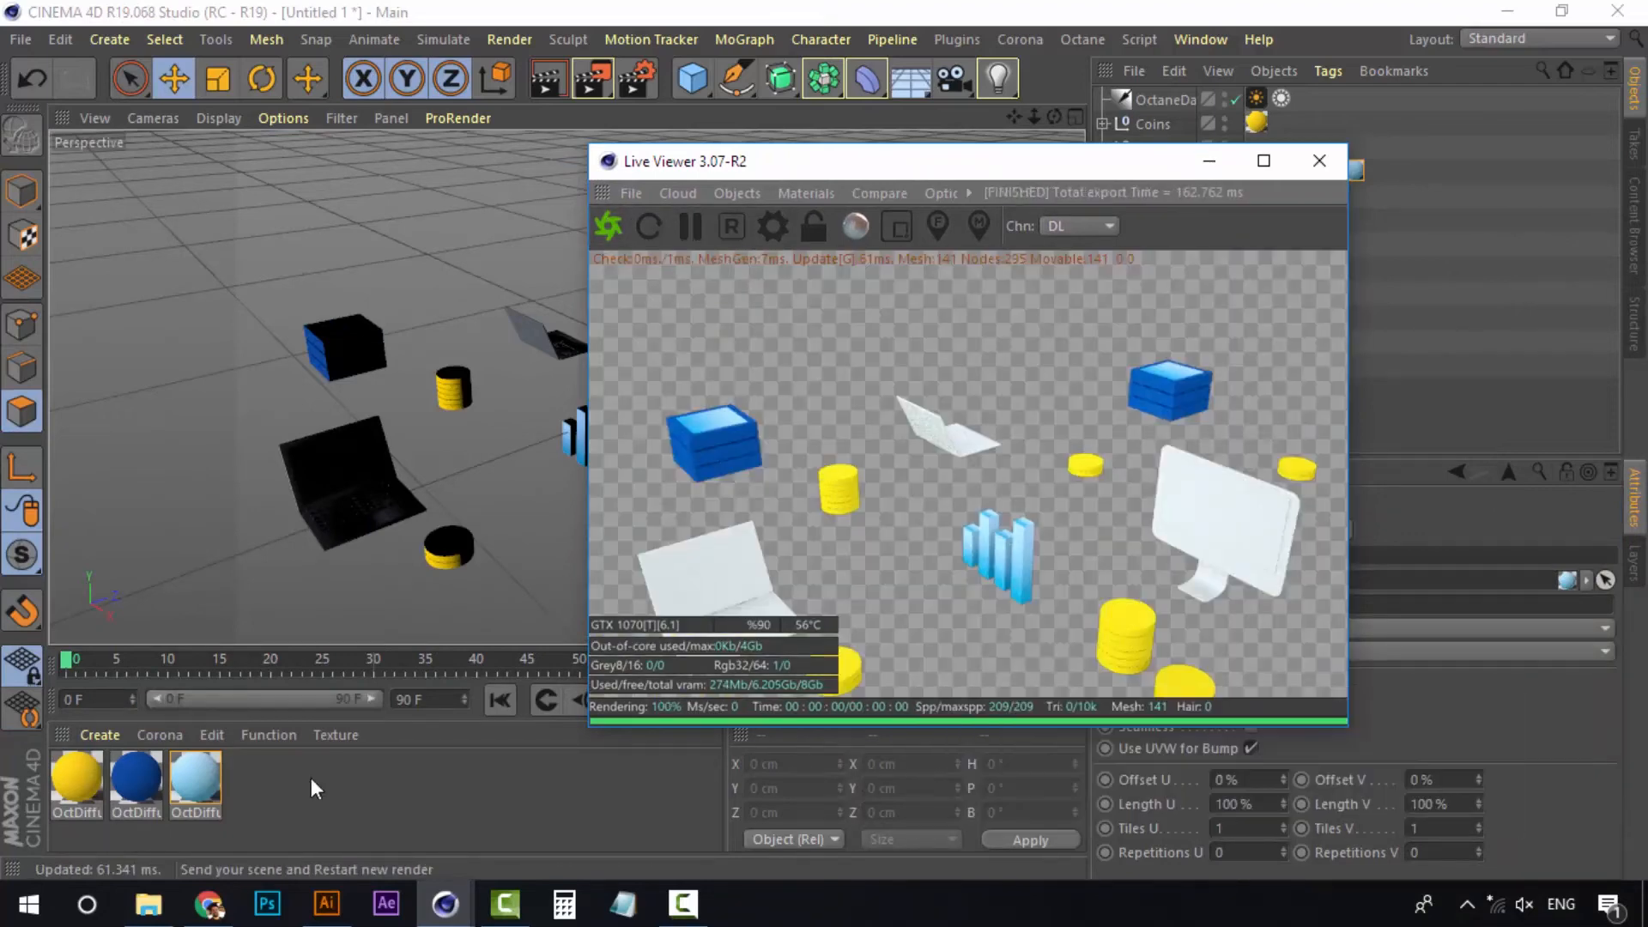
Duplicate the yellow material and make the copy white by setting its diffuse color to 0% saturation and 96% value
click(79, 785)
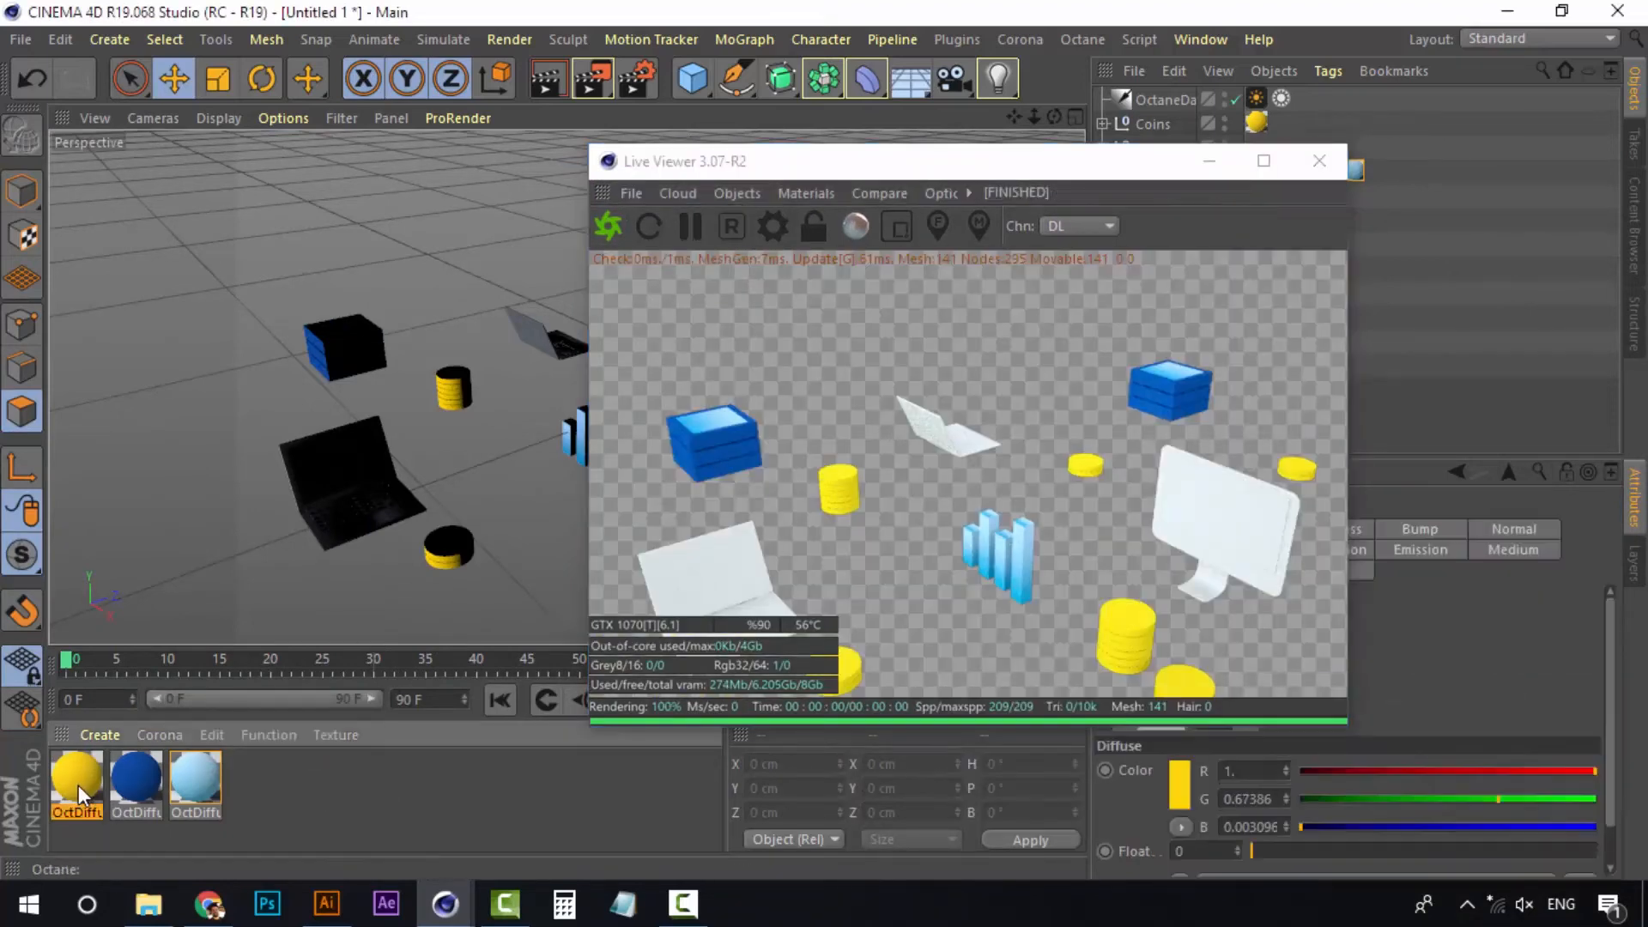
key(ctrl+c)
key(ctrl+v)
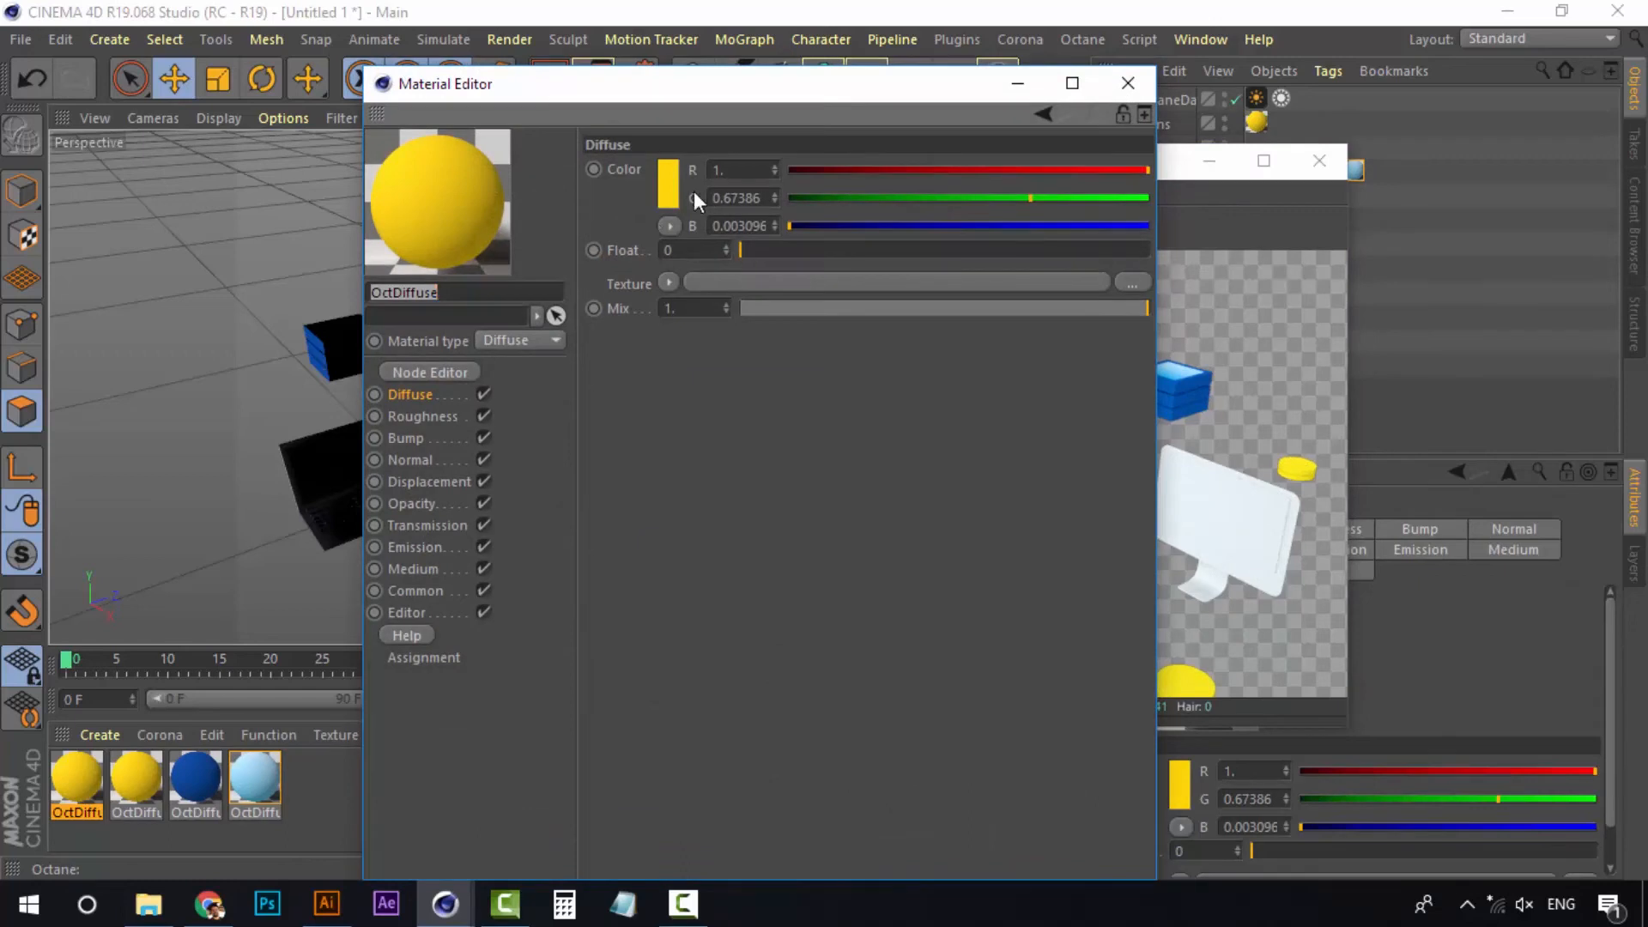
click(669, 184)
mouse_move(619, 203)
mouse_down()
mouse_move(598, 205)
mouse_move(615, 182)
mouse_move(534, 177)
mouse_move(723, 207)
mouse_move(616, 184)
mouse_up()
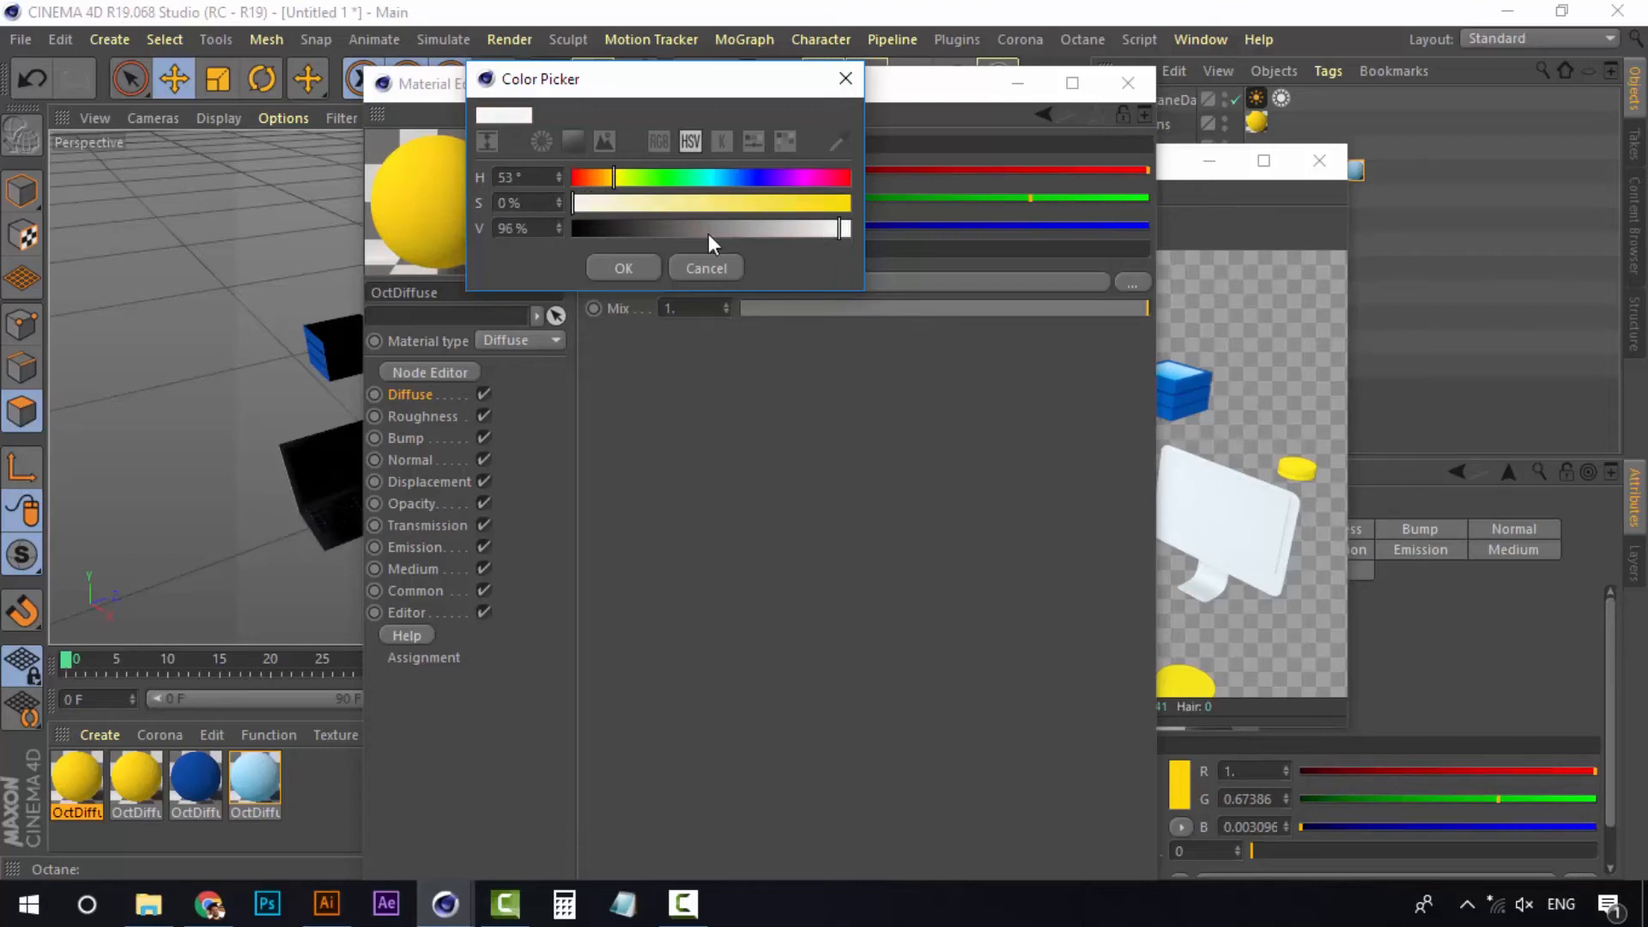
click(651, 266)
click(1127, 83)
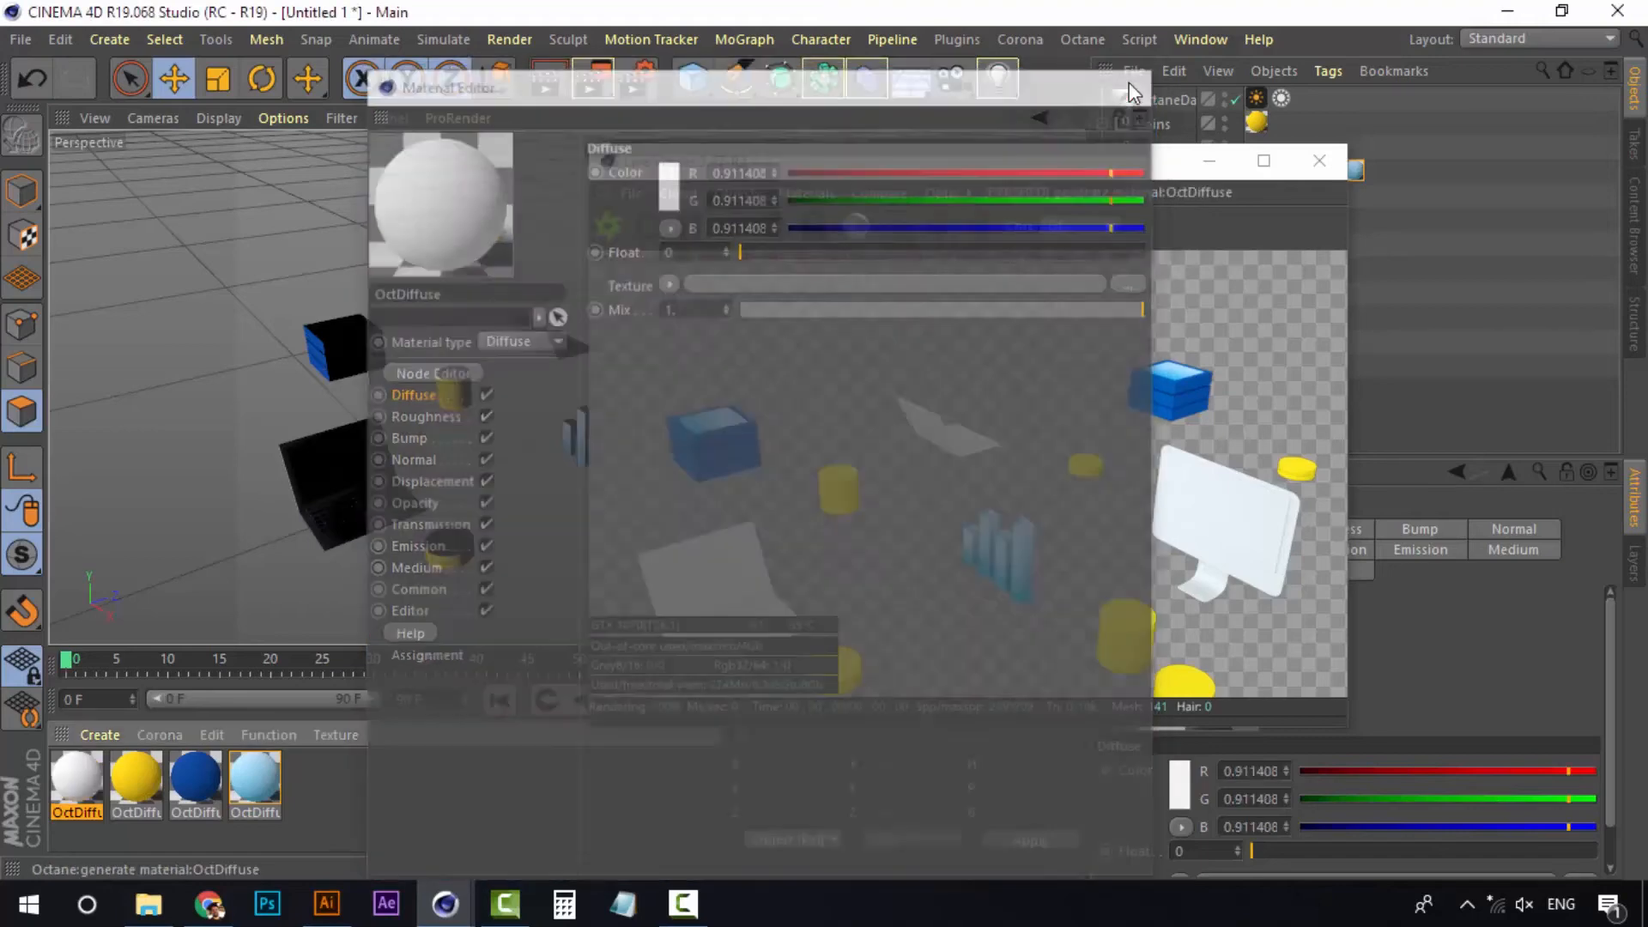
Apply the deep blue material to the Loft inside the Imac group
drag(1131, 162, 724, 117)
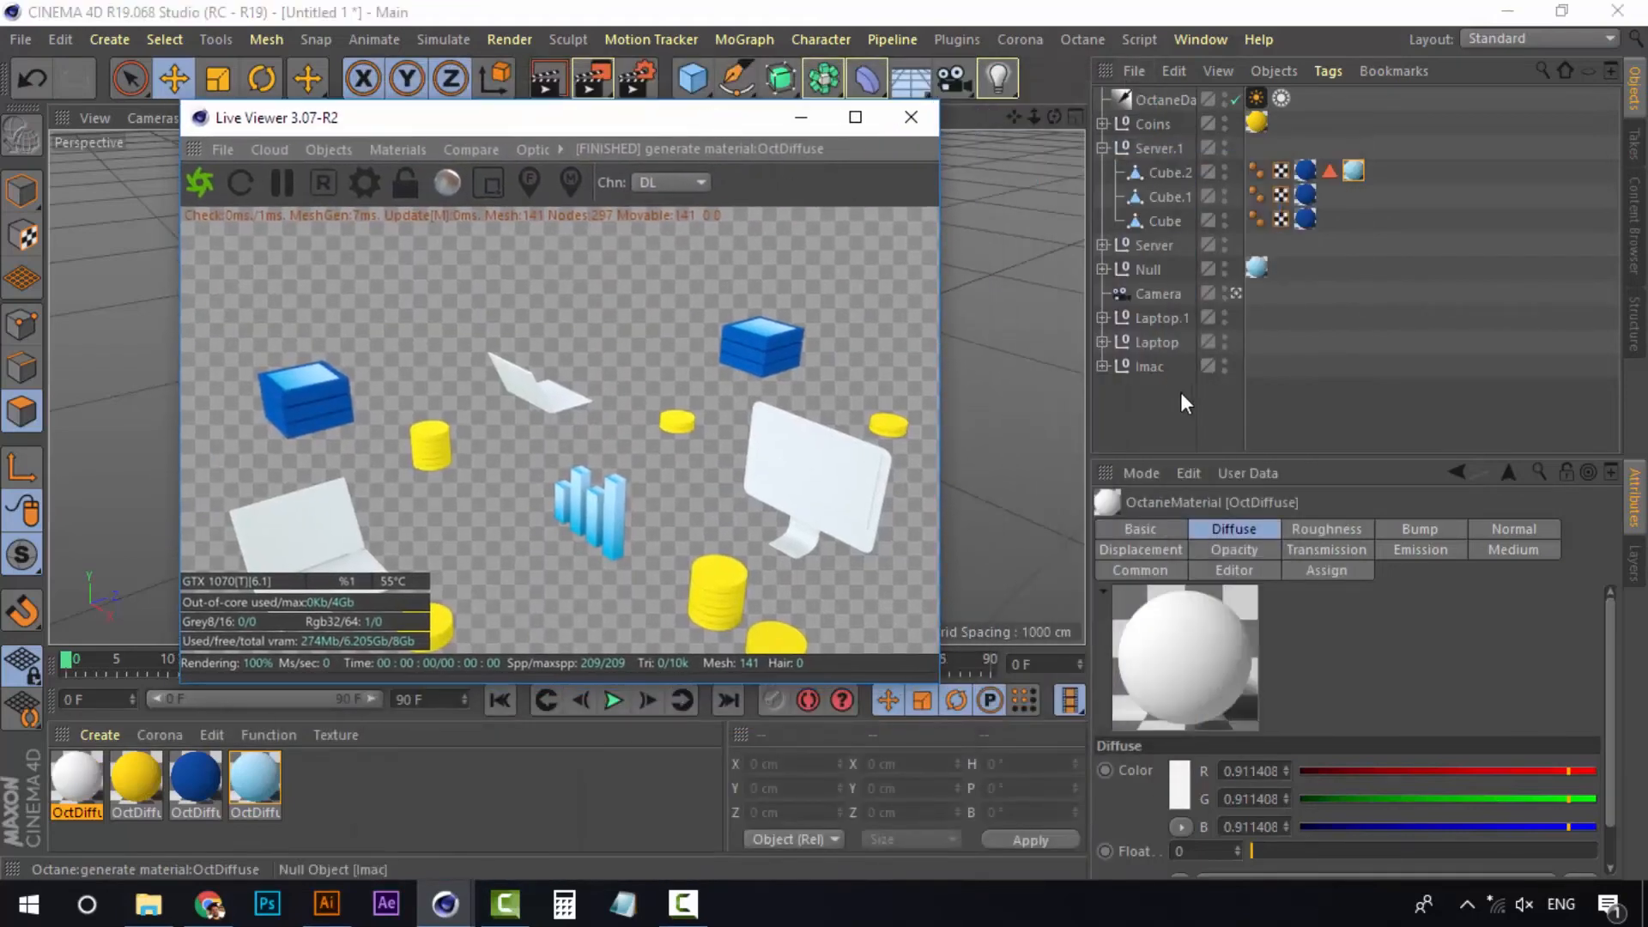
click(1104, 366)
scroll(1116, 367, down, 1)
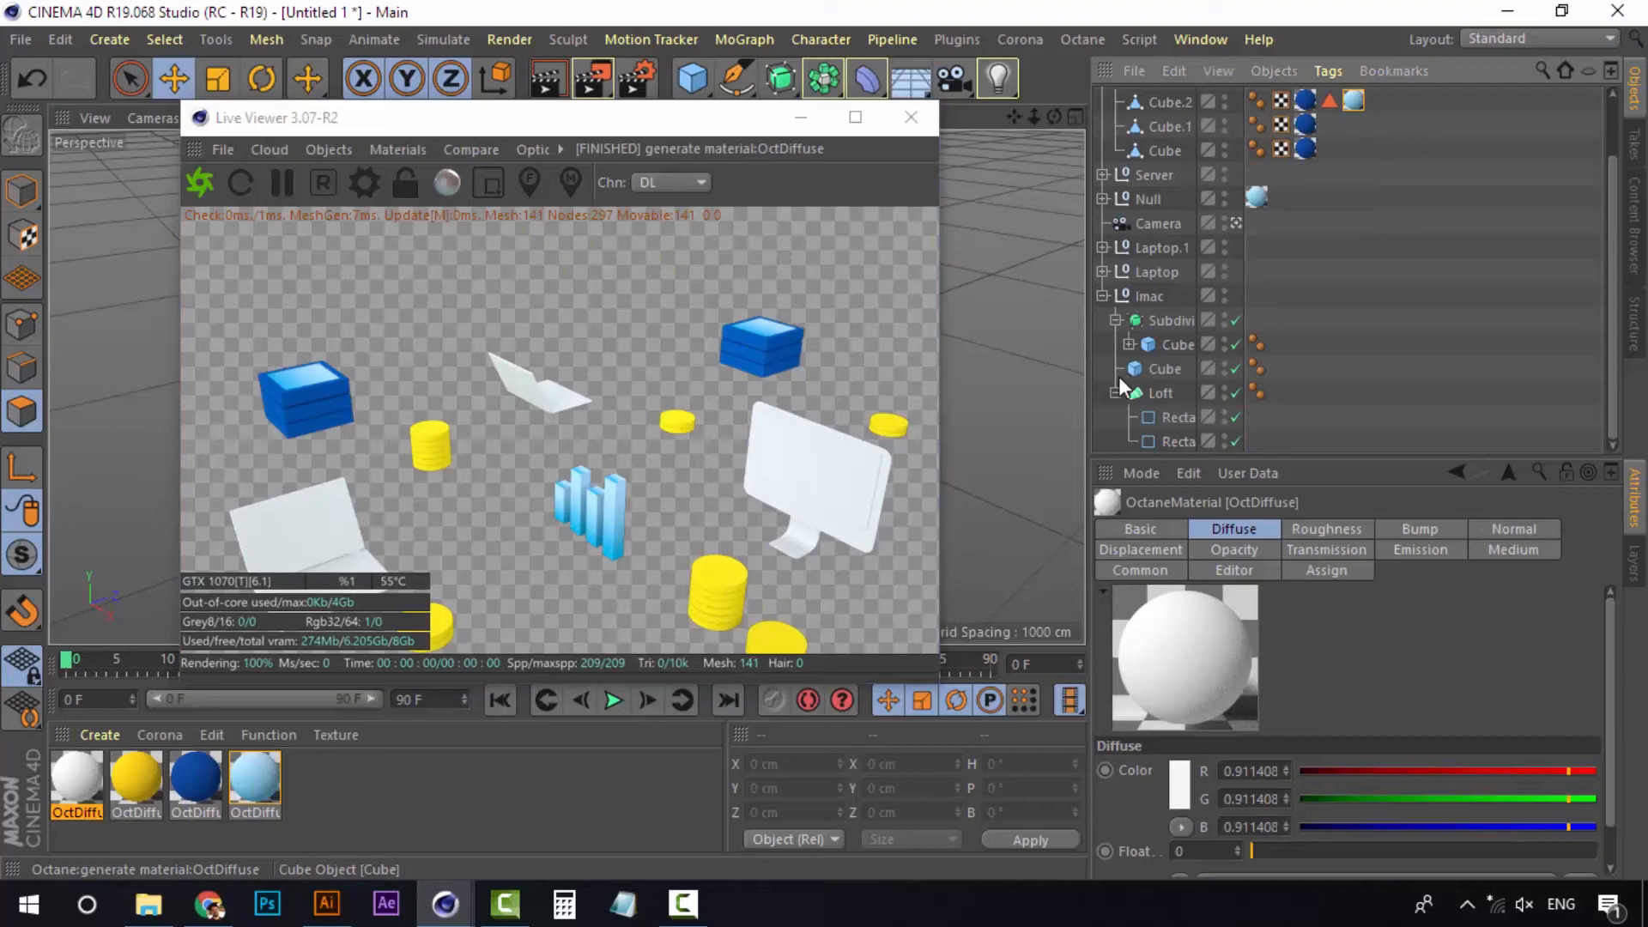
click(1115, 392)
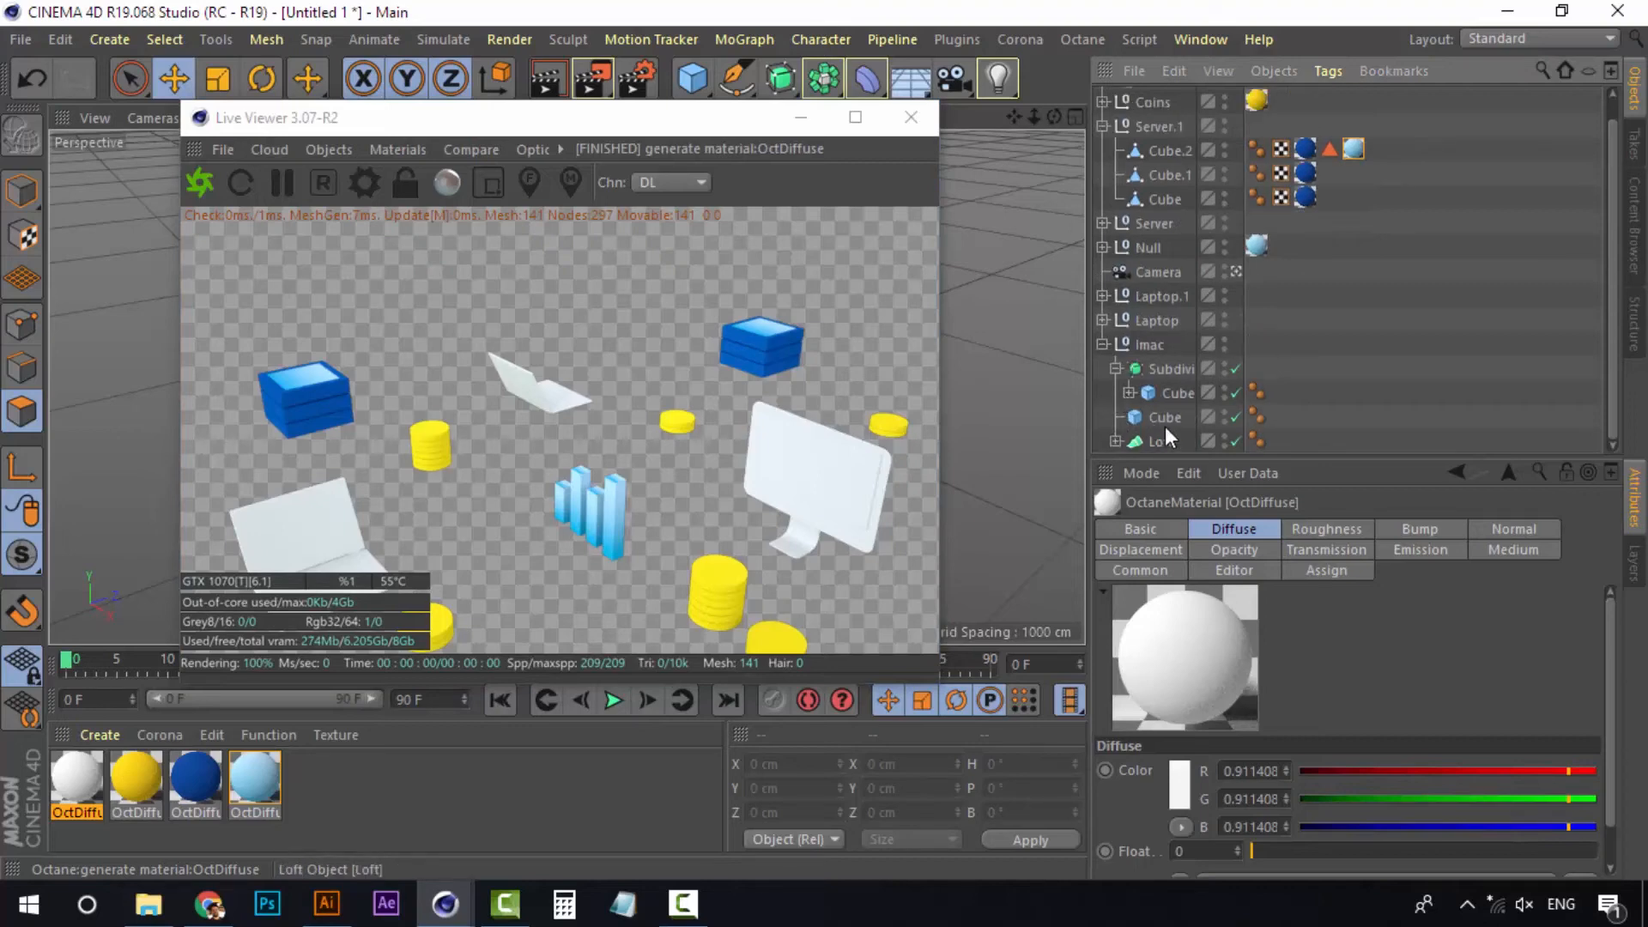
click(1166, 440)
drag(202, 781, 1171, 445)
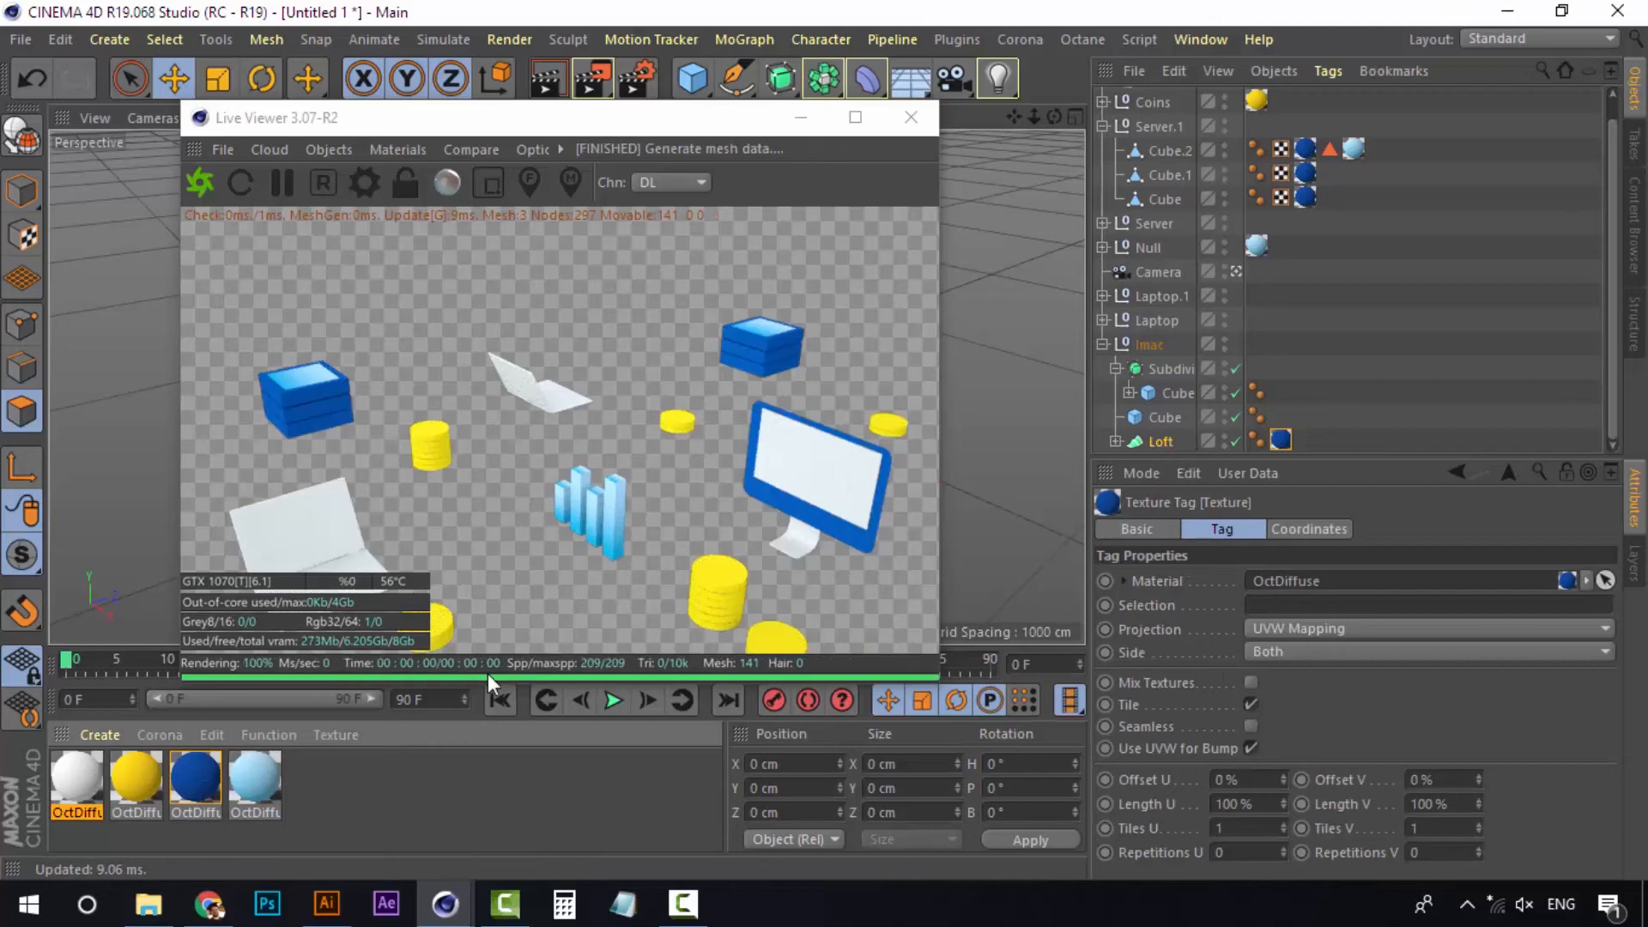
Apply the white material to the Imac's stand cube under the subdivision object and to its screen Cube
click(1178, 419)
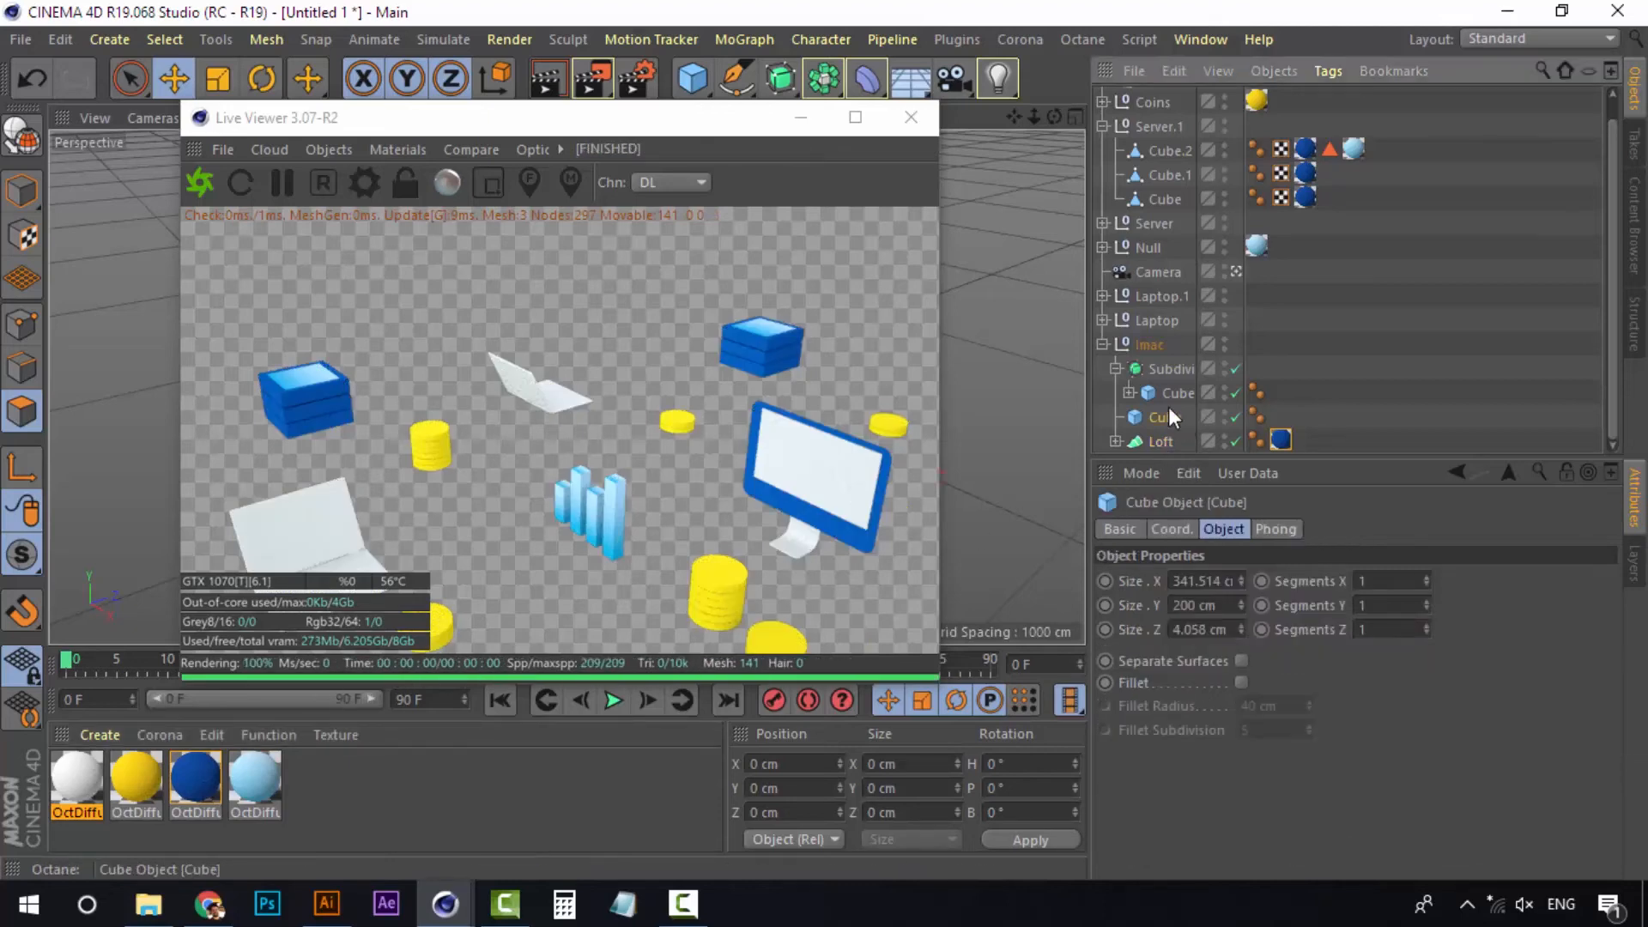
click(1173, 392)
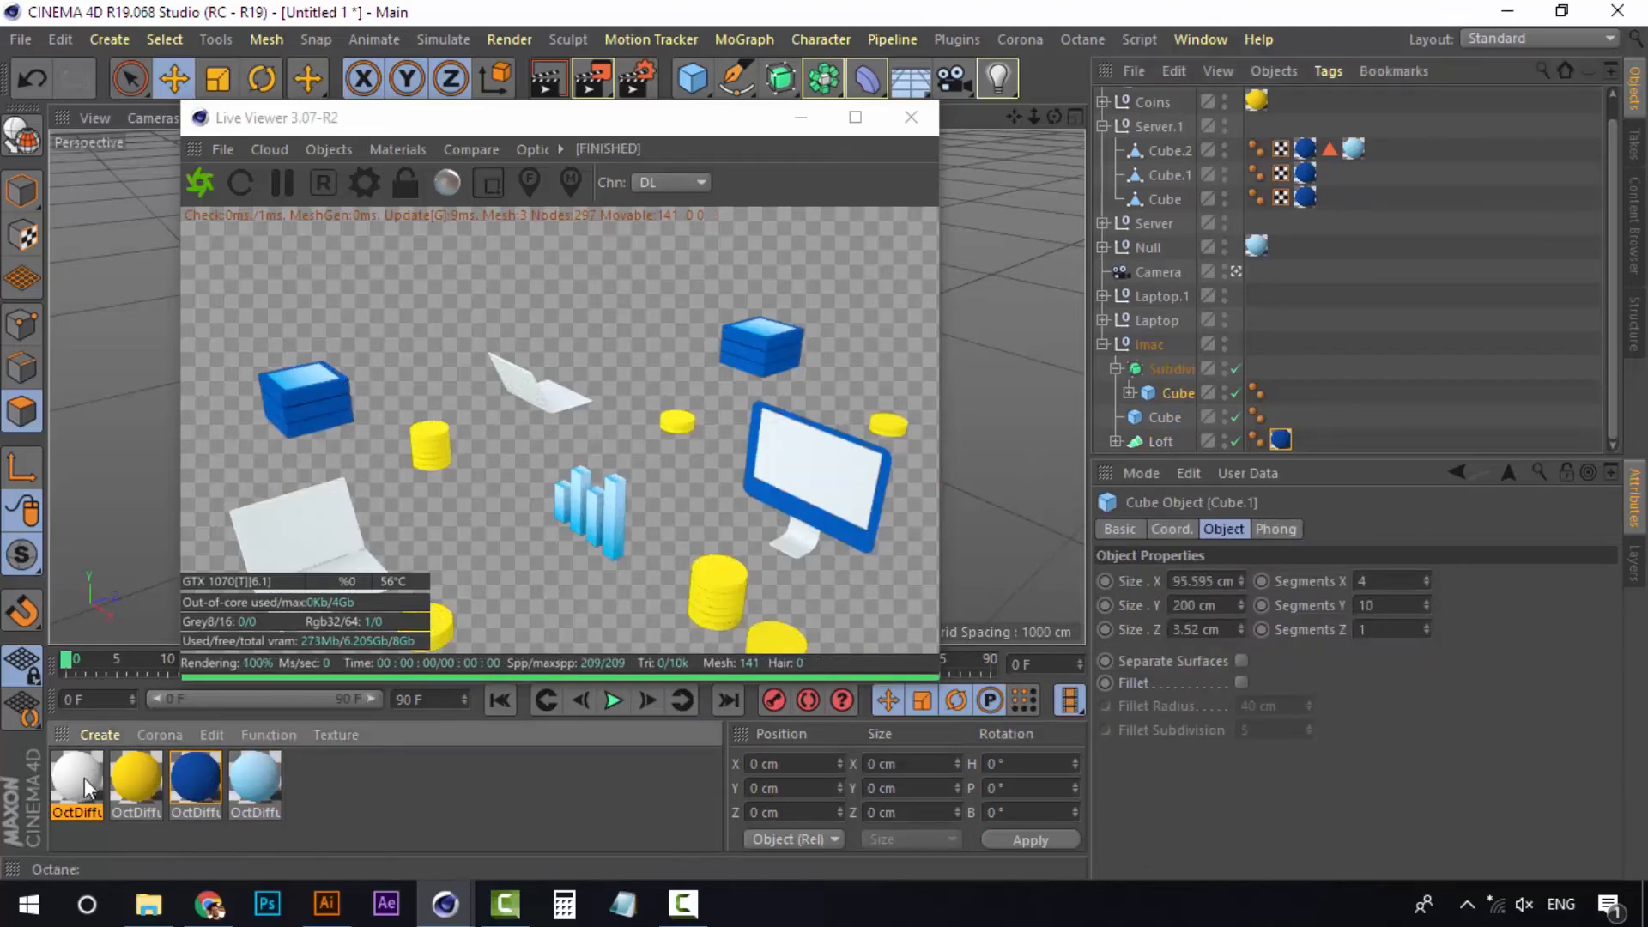
drag(84, 783, 1177, 390)
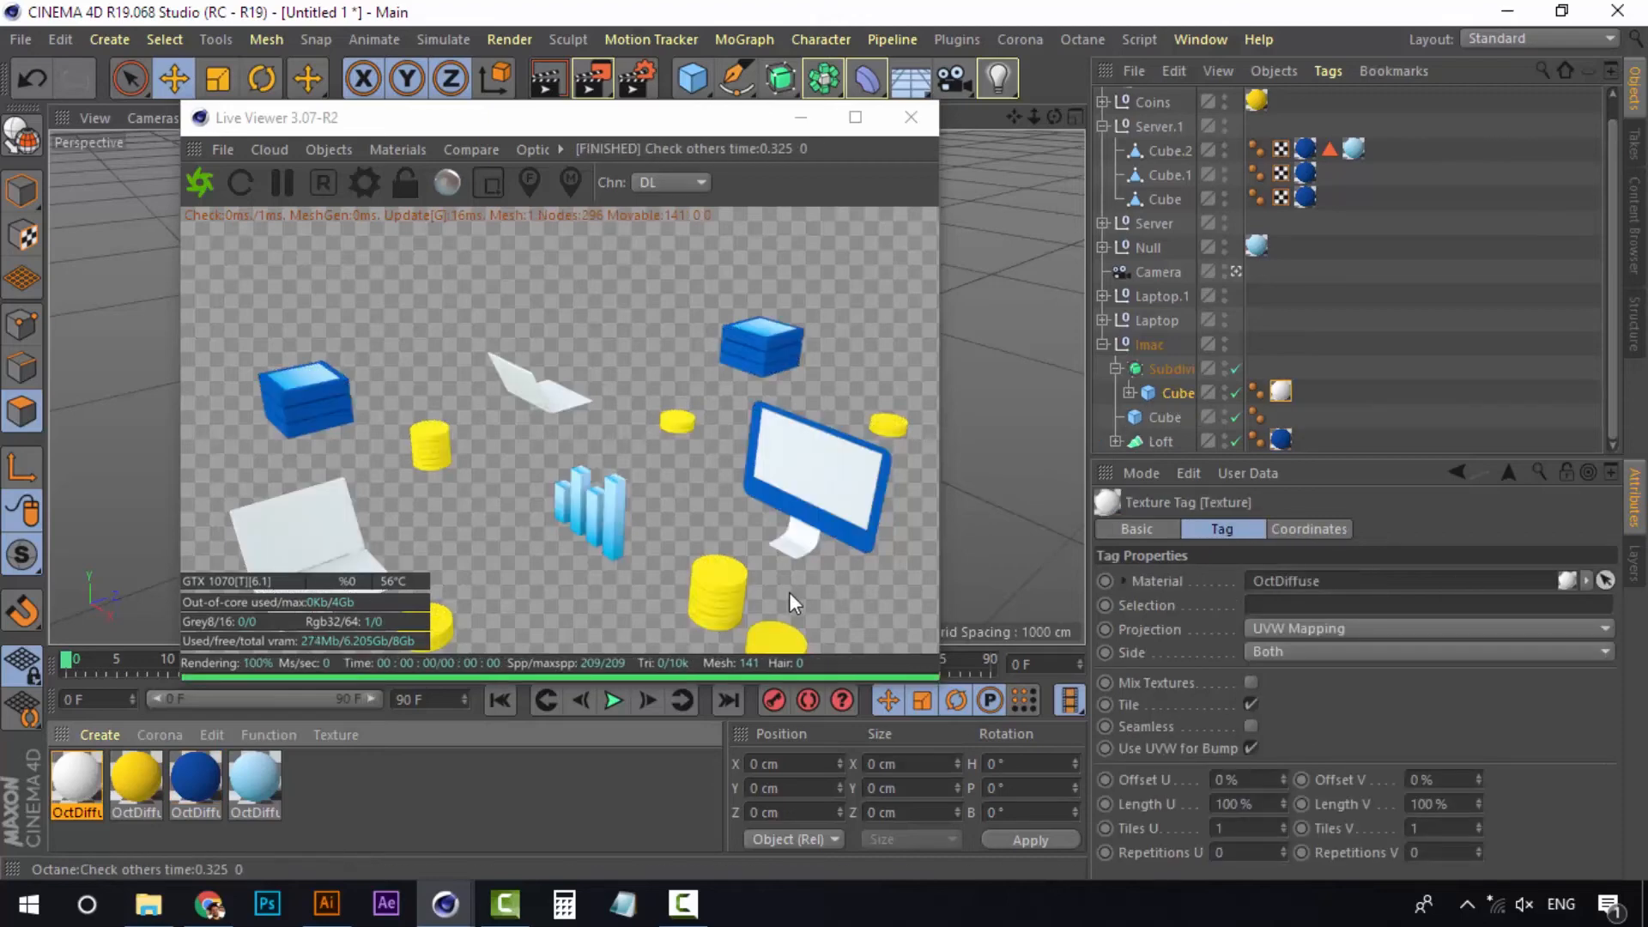
click(1171, 416)
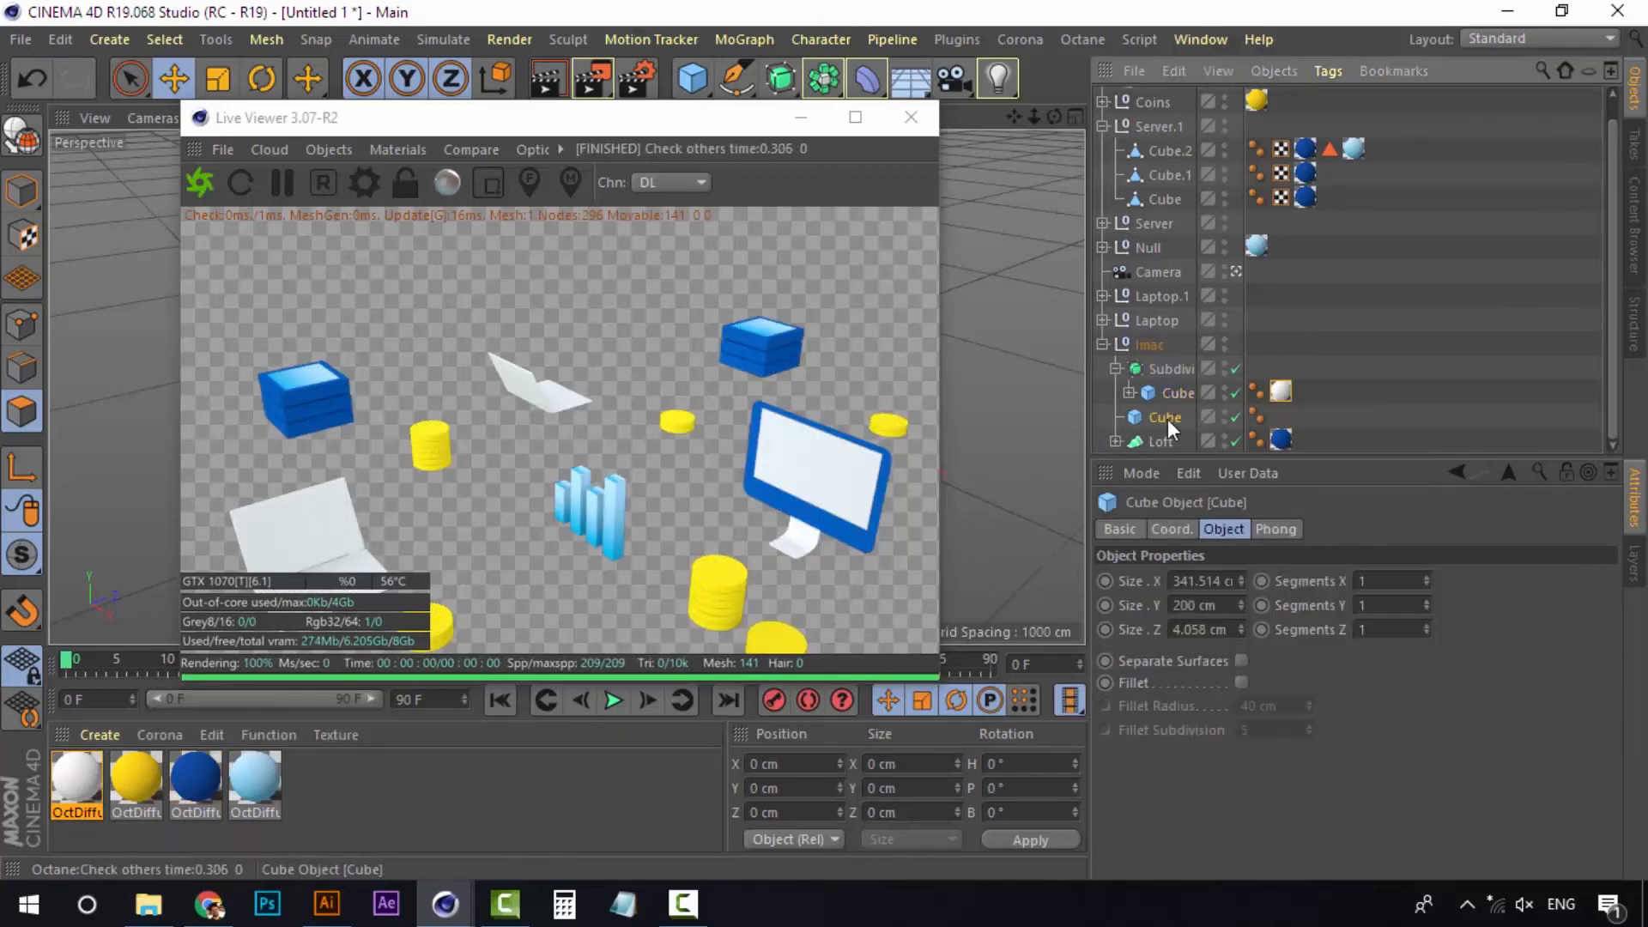
click(87, 788)
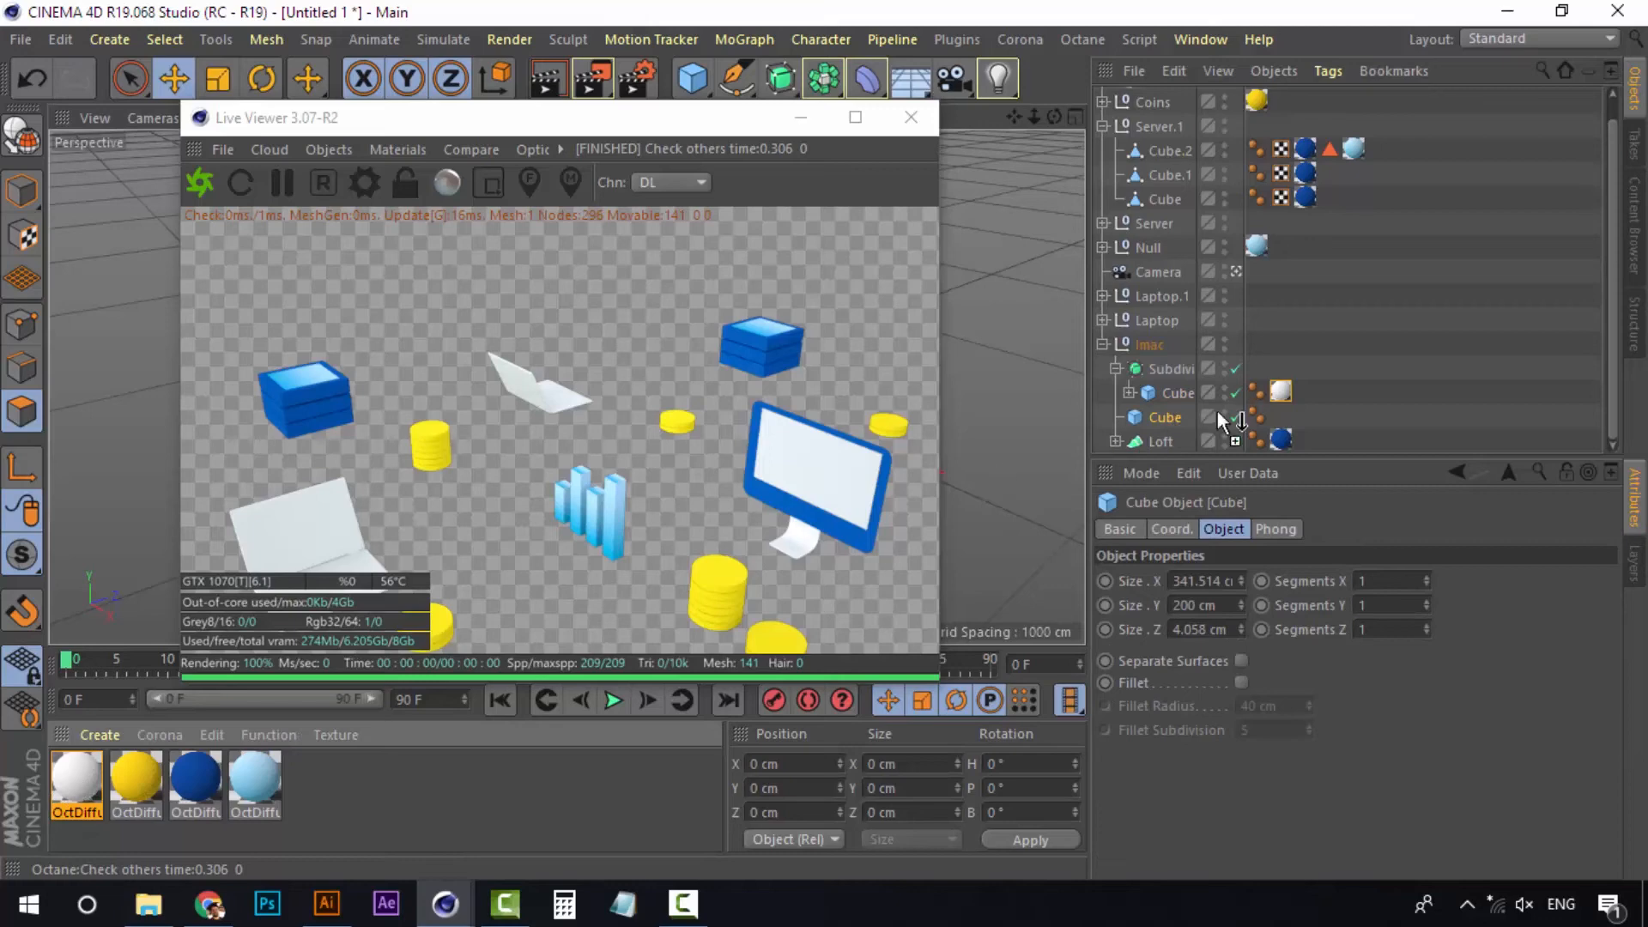
drag(1218, 410, 1173, 415)
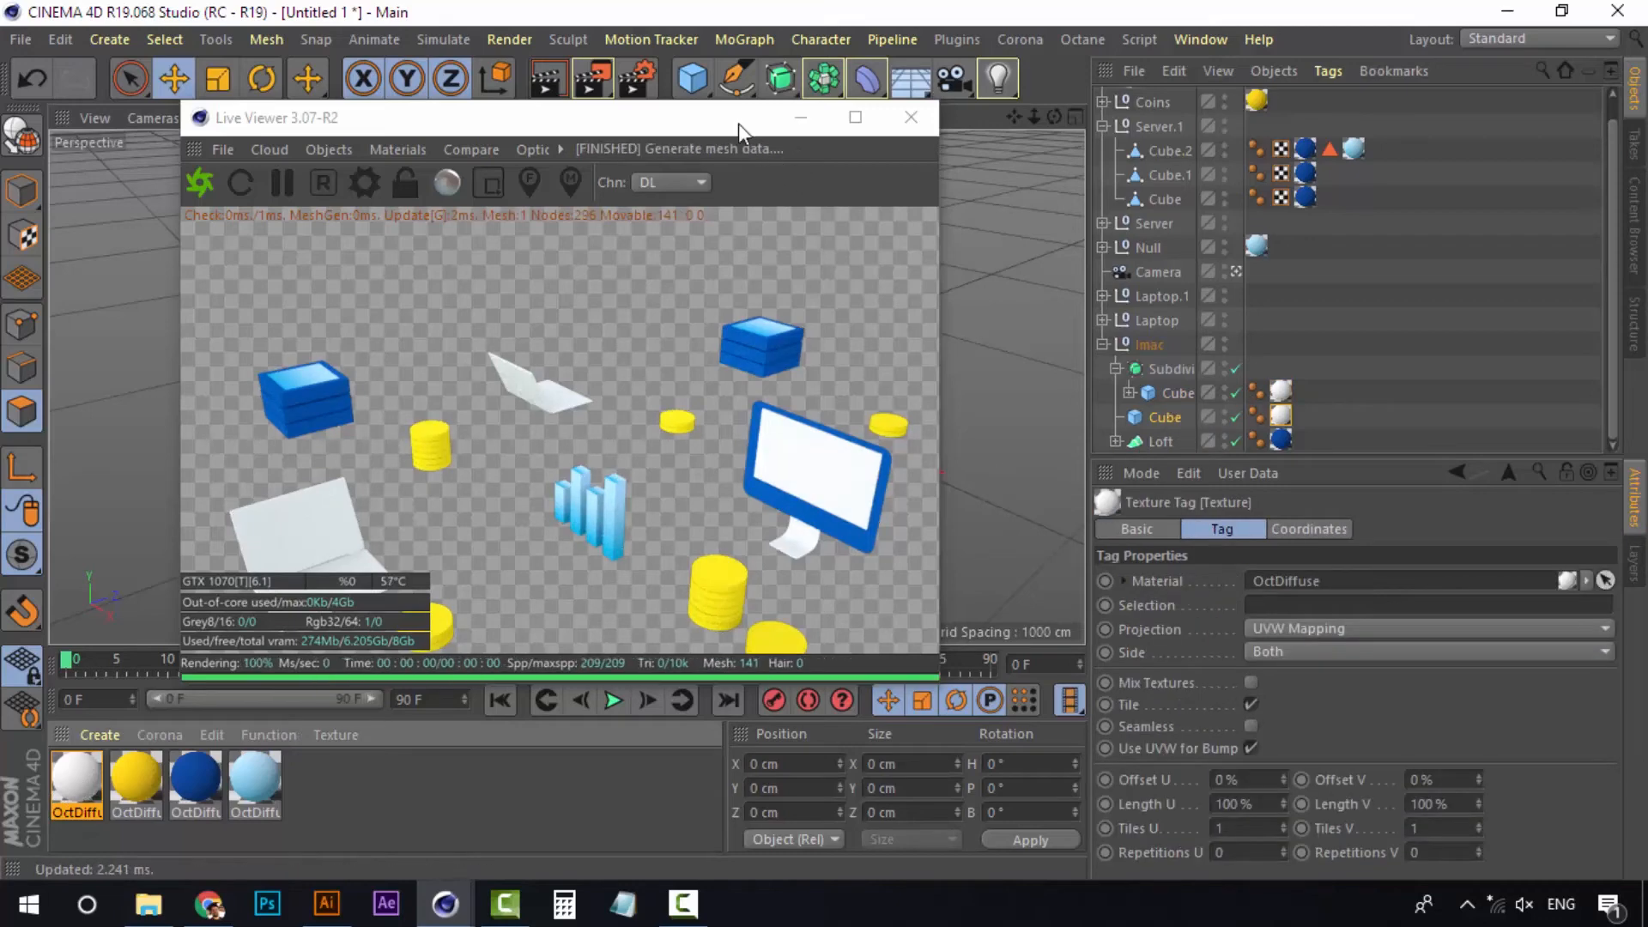
Fine-tune the position of the Imac's screen Cube along its vertical axis against the live render
drag(738, 123, 663, 497)
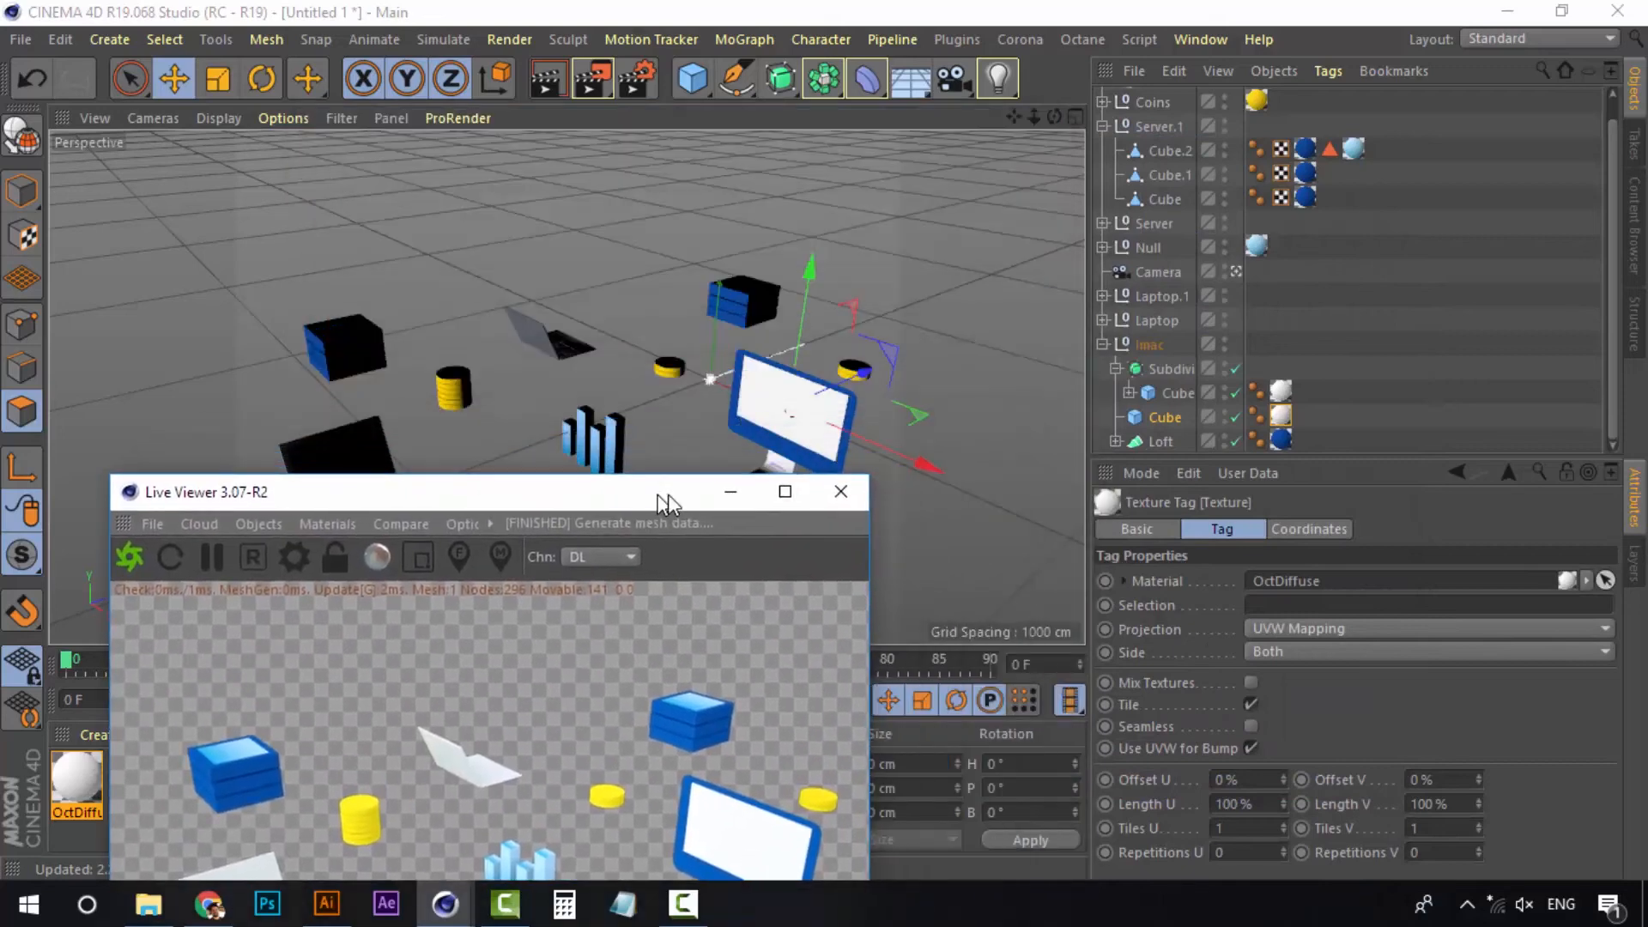
drag(807, 268, 807, 275)
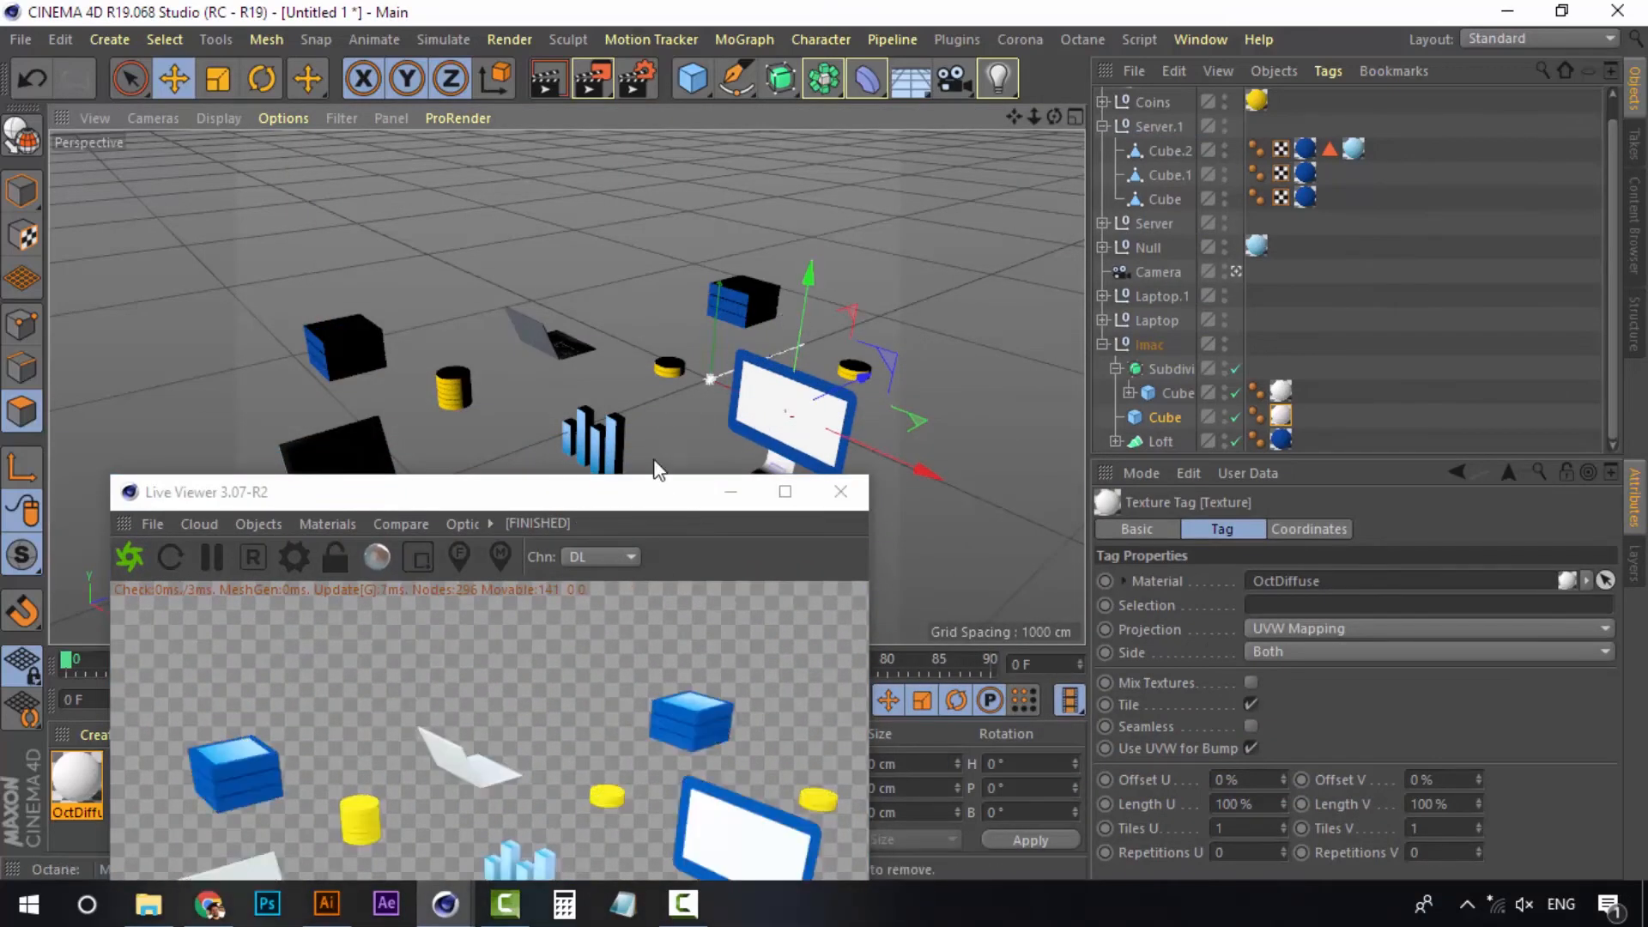
drag(652, 497, 672, 489)
drag(812, 282, 812, 276)
drag(676, 492, 895, 232)
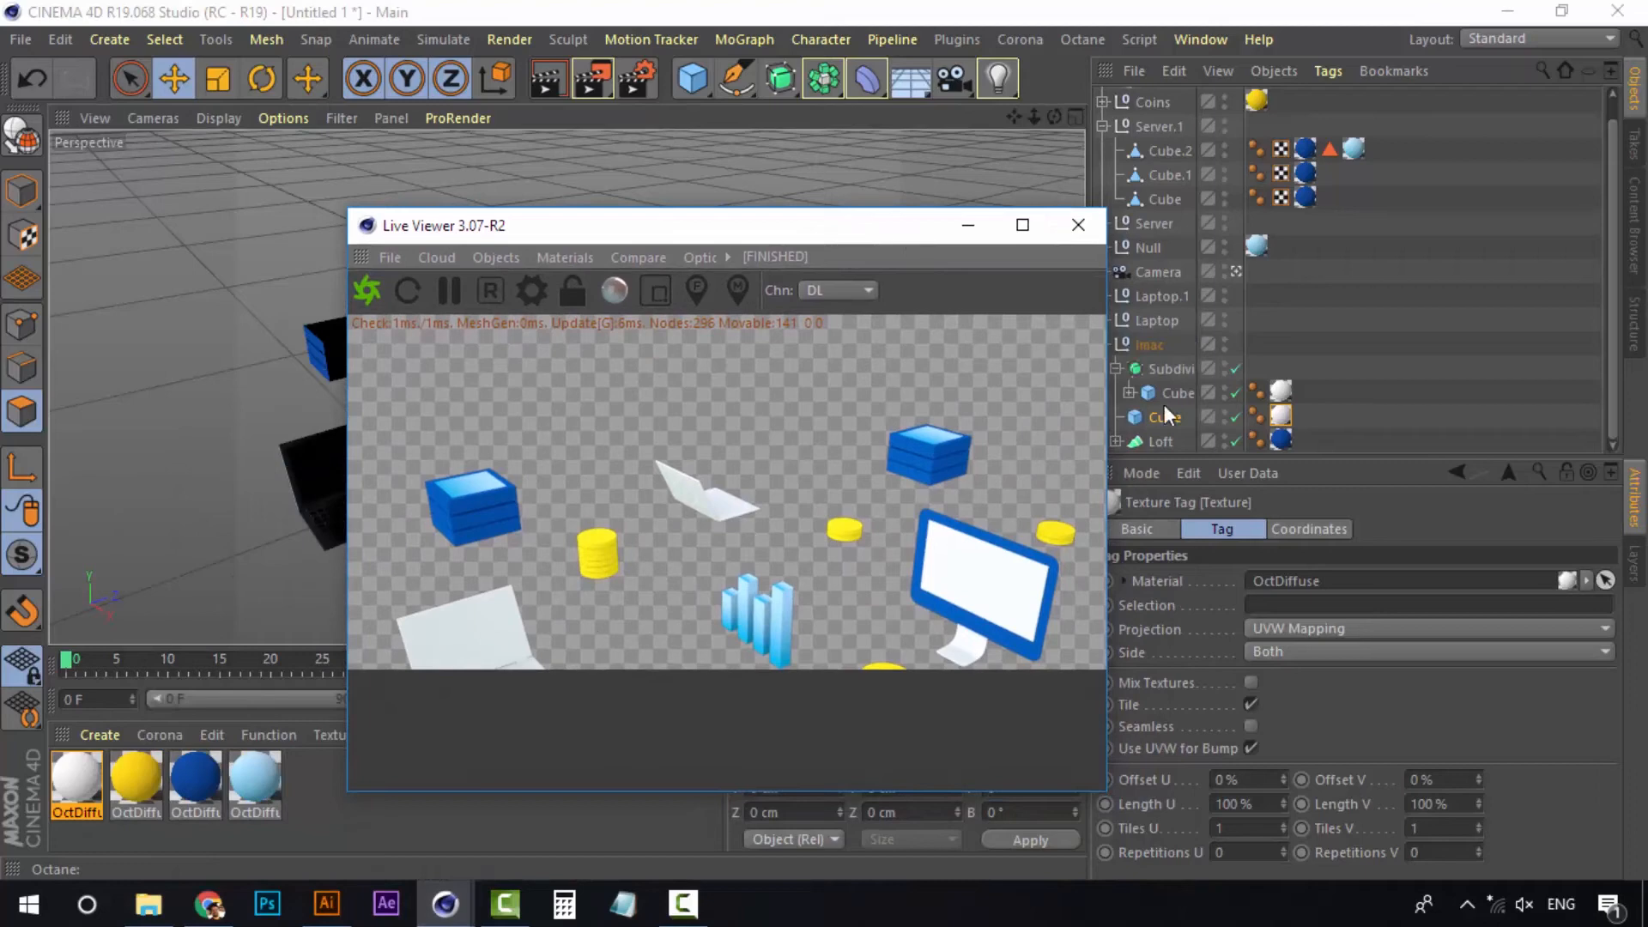
drag(894, 229, 806, 214)
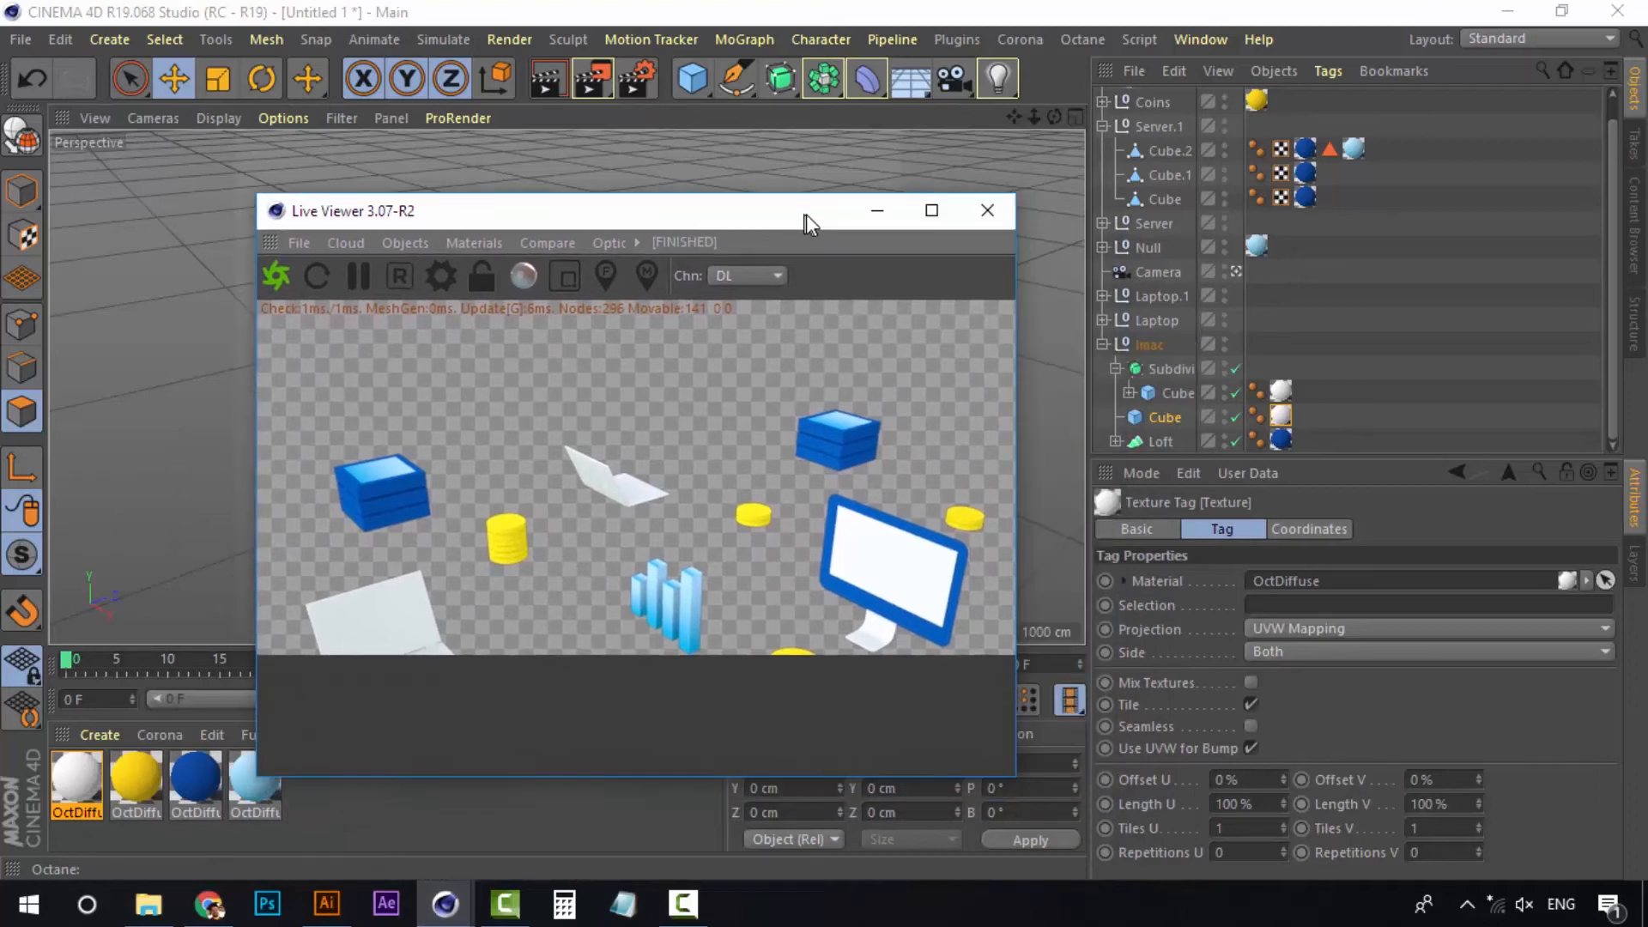
Collapse the Imac group, expand the Laptop group and restart the live render
click(1103, 343)
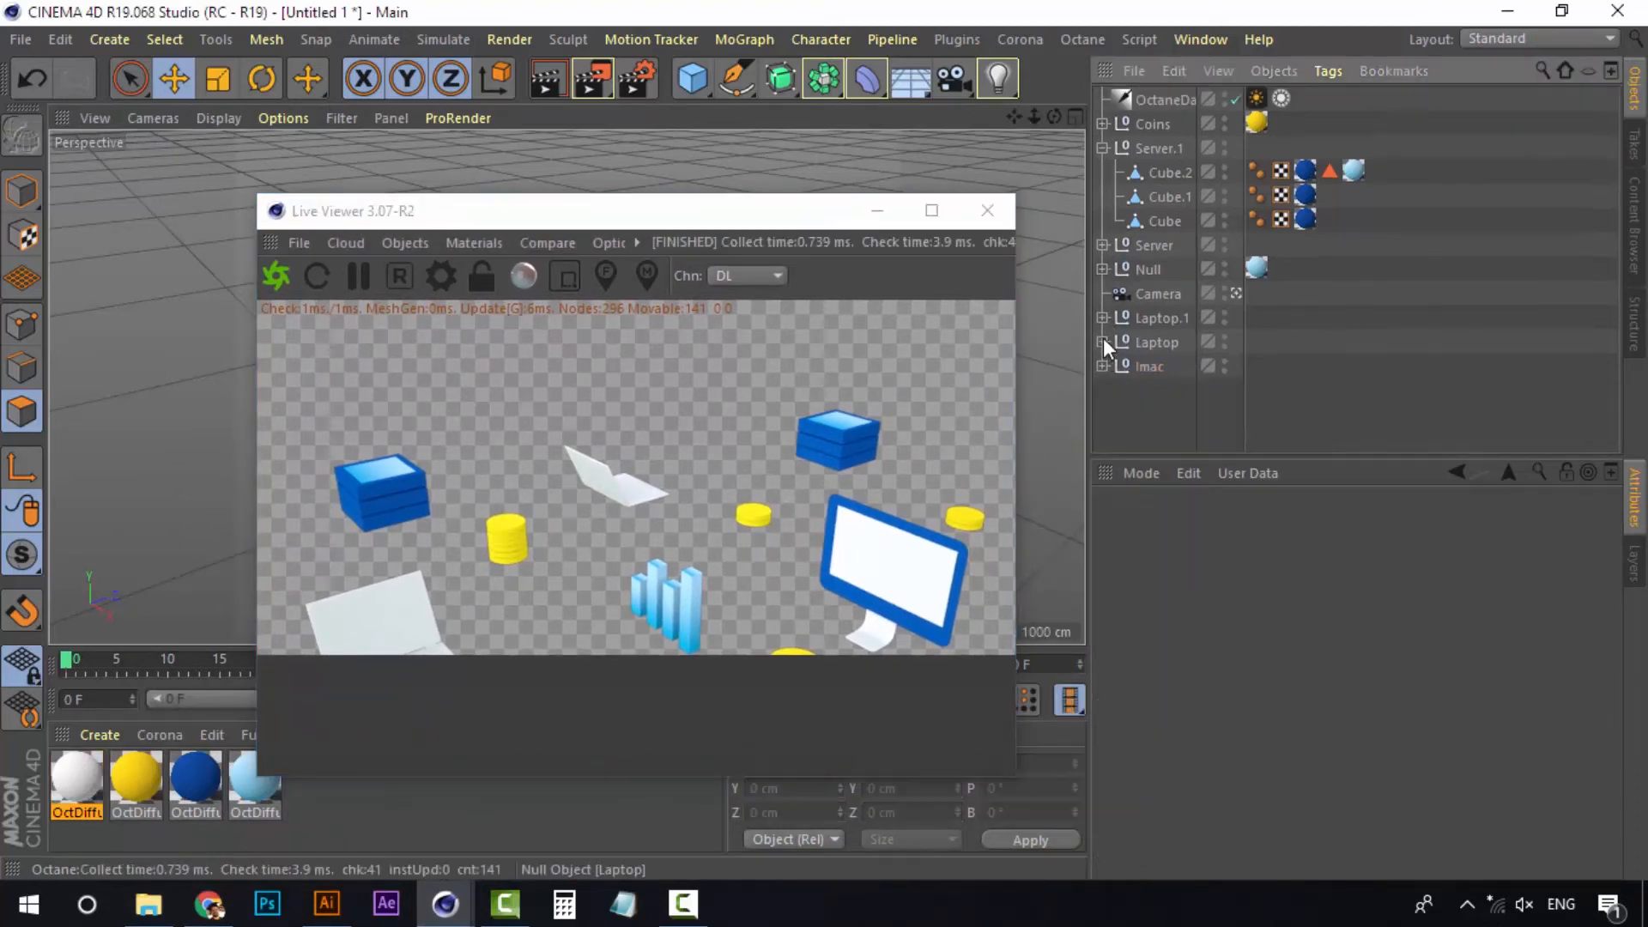
click(1102, 341)
drag(722, 209, 1028, 190)
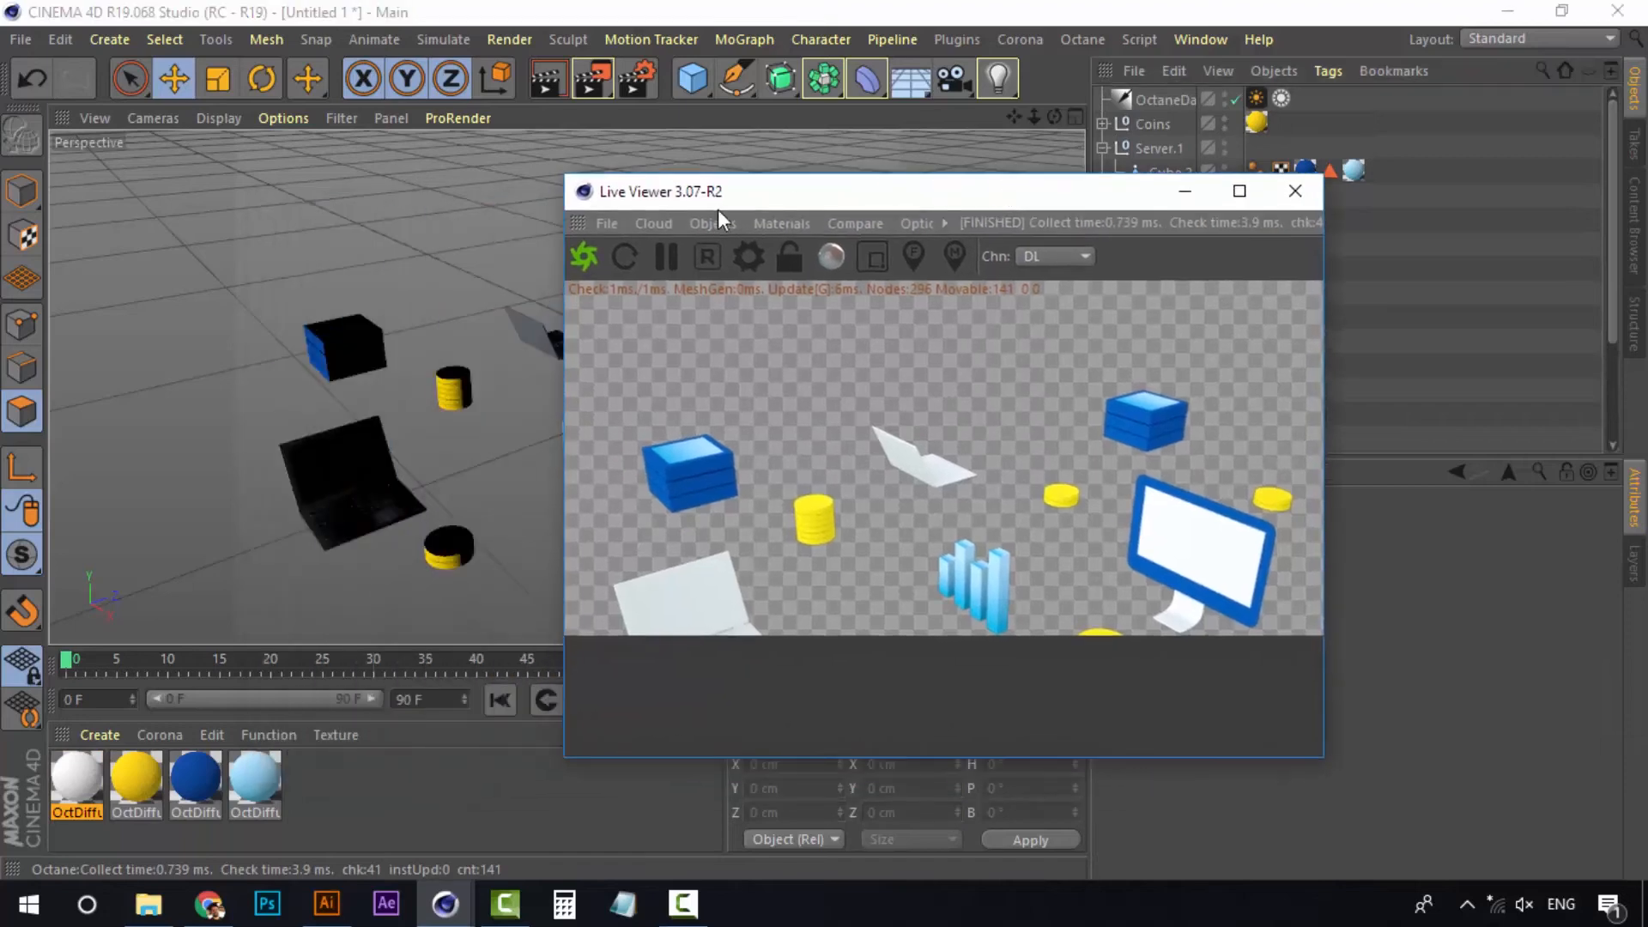
click(585, 254)
drag(893, 203, 1102, 605)
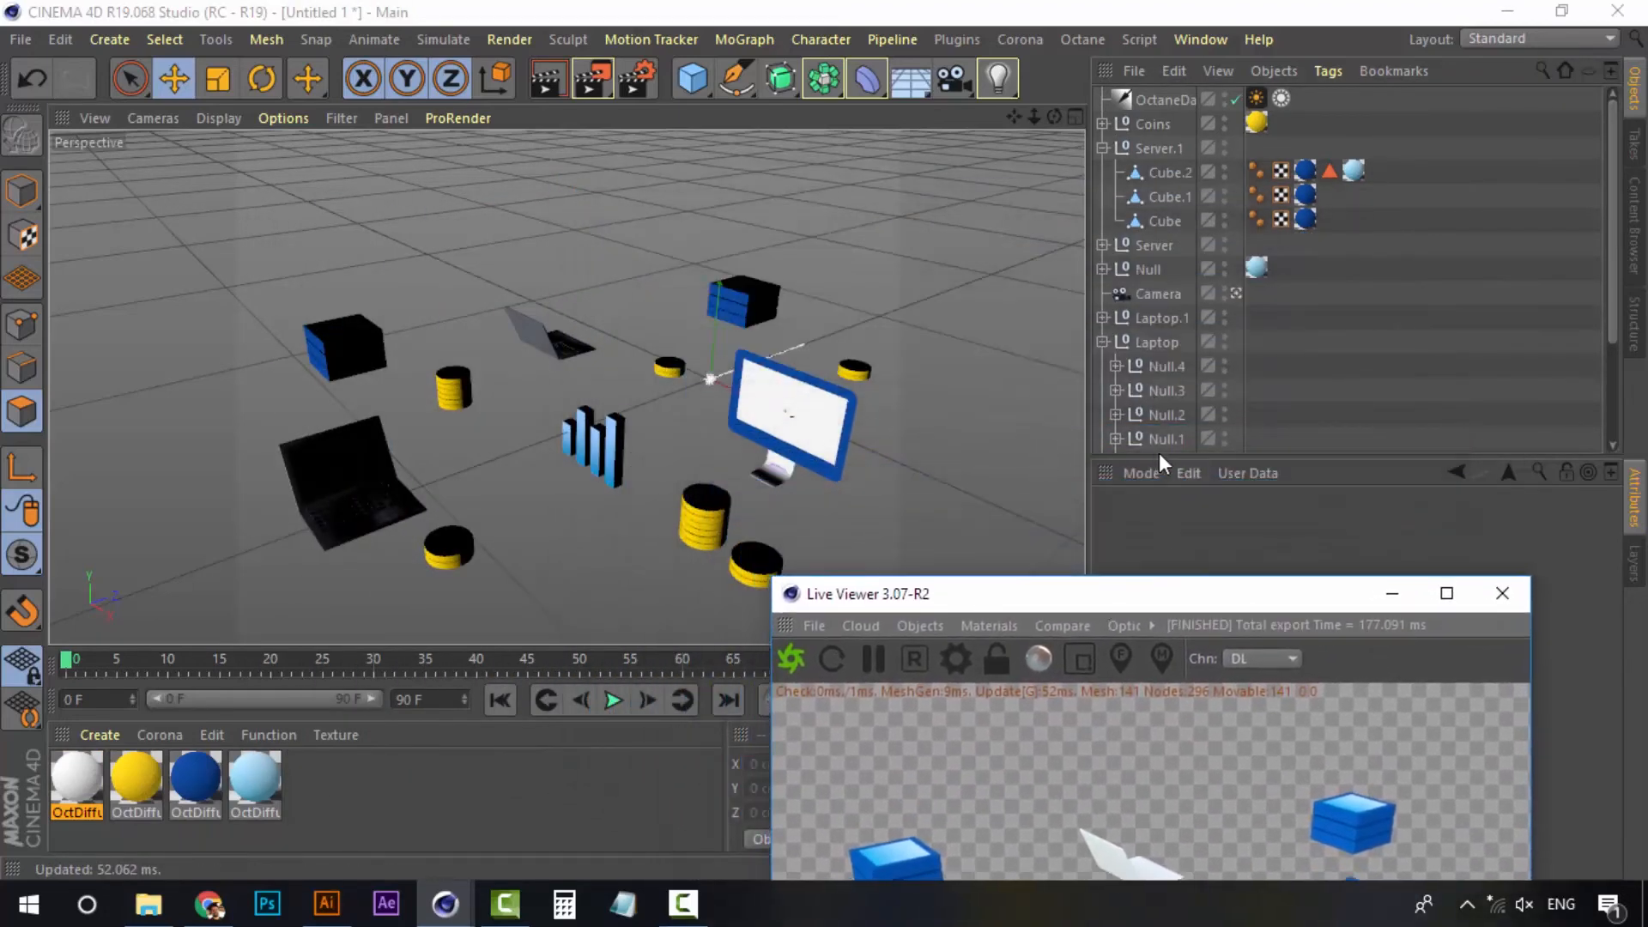
Leave the camera view for a close view of the laptop's keyboard and disable the Octane daylight object
click(1236, 294)
click(1236, 294)
scroll(567, 420, down, 4)
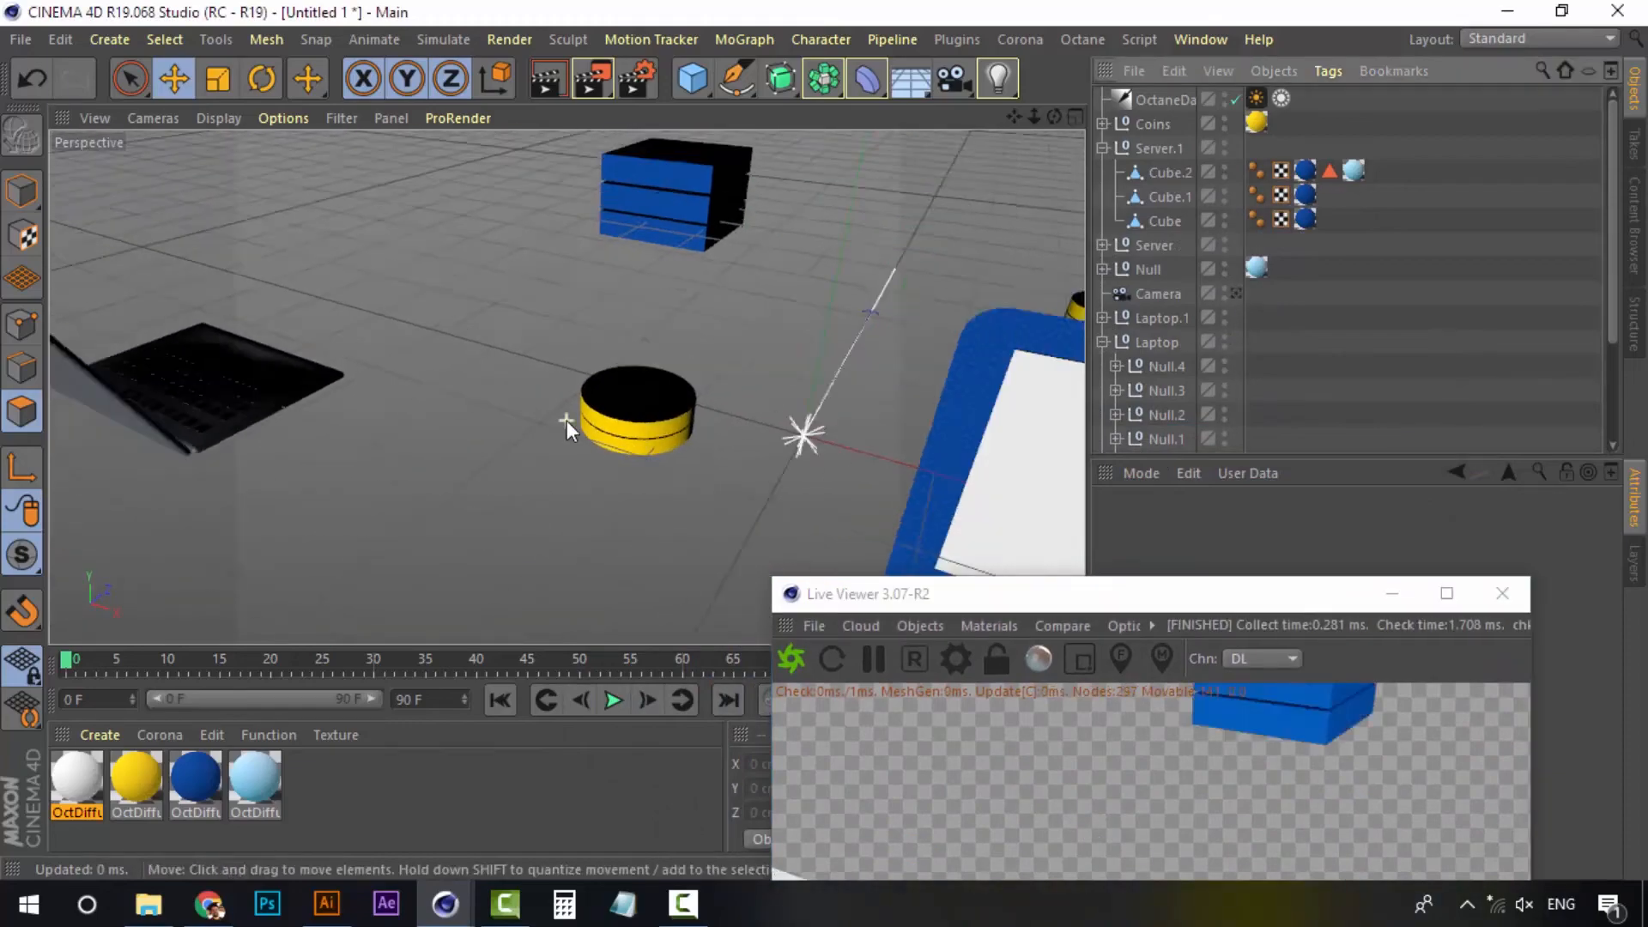
alt+middle_drag(567, 420, 738, 163)
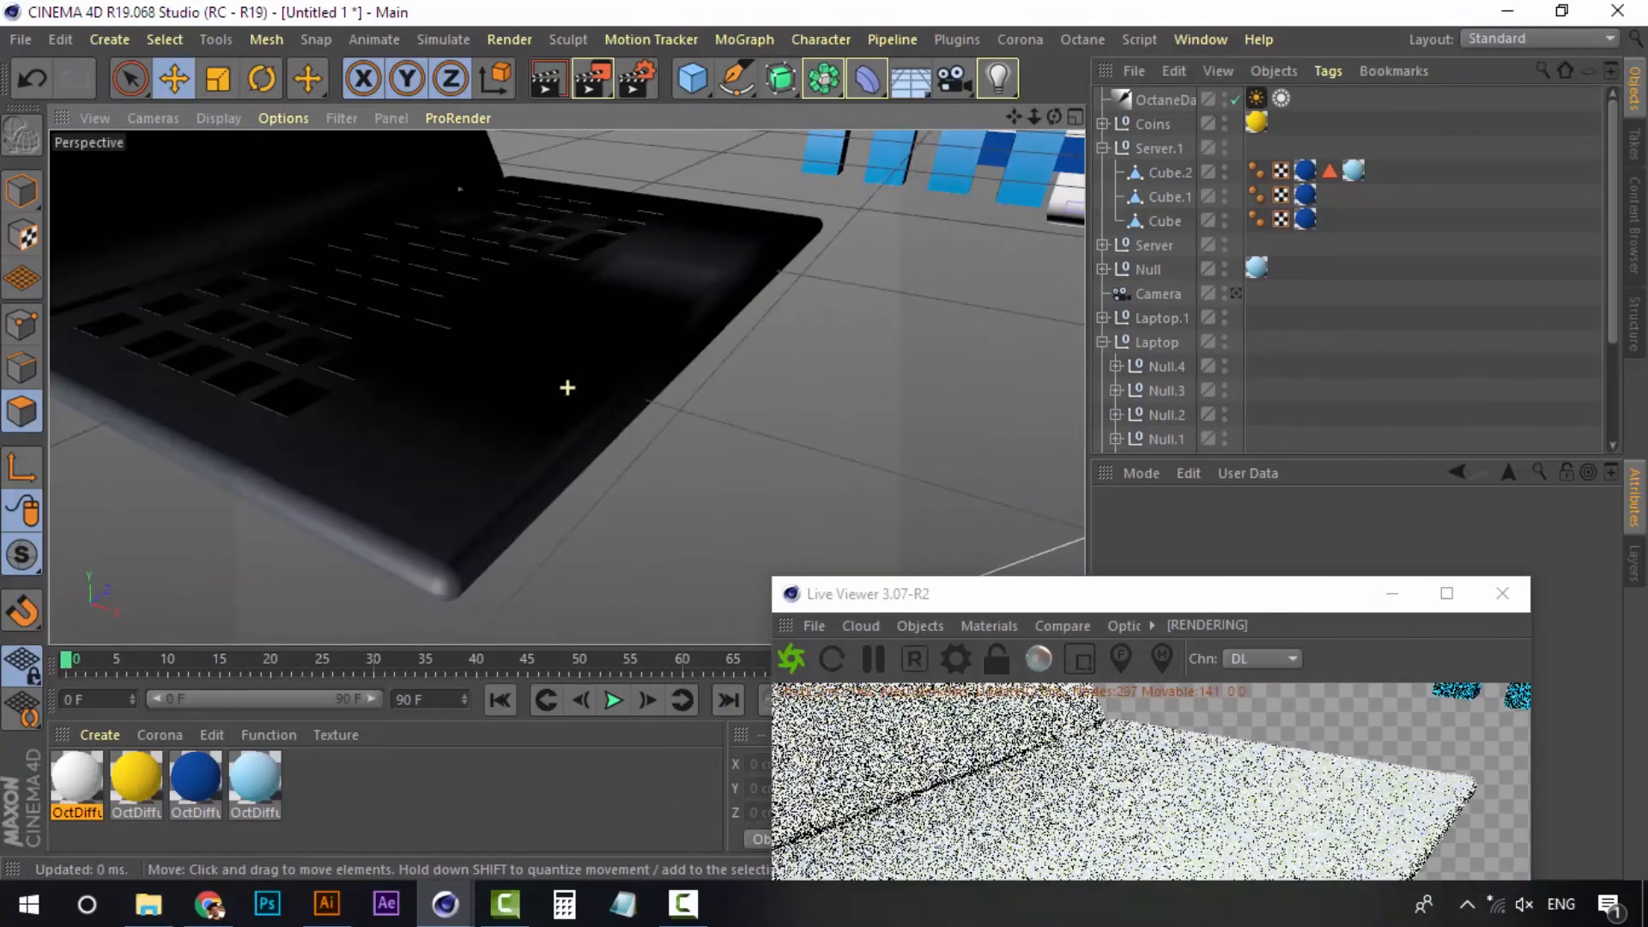
alt+drag(451, 467, 487, 432)
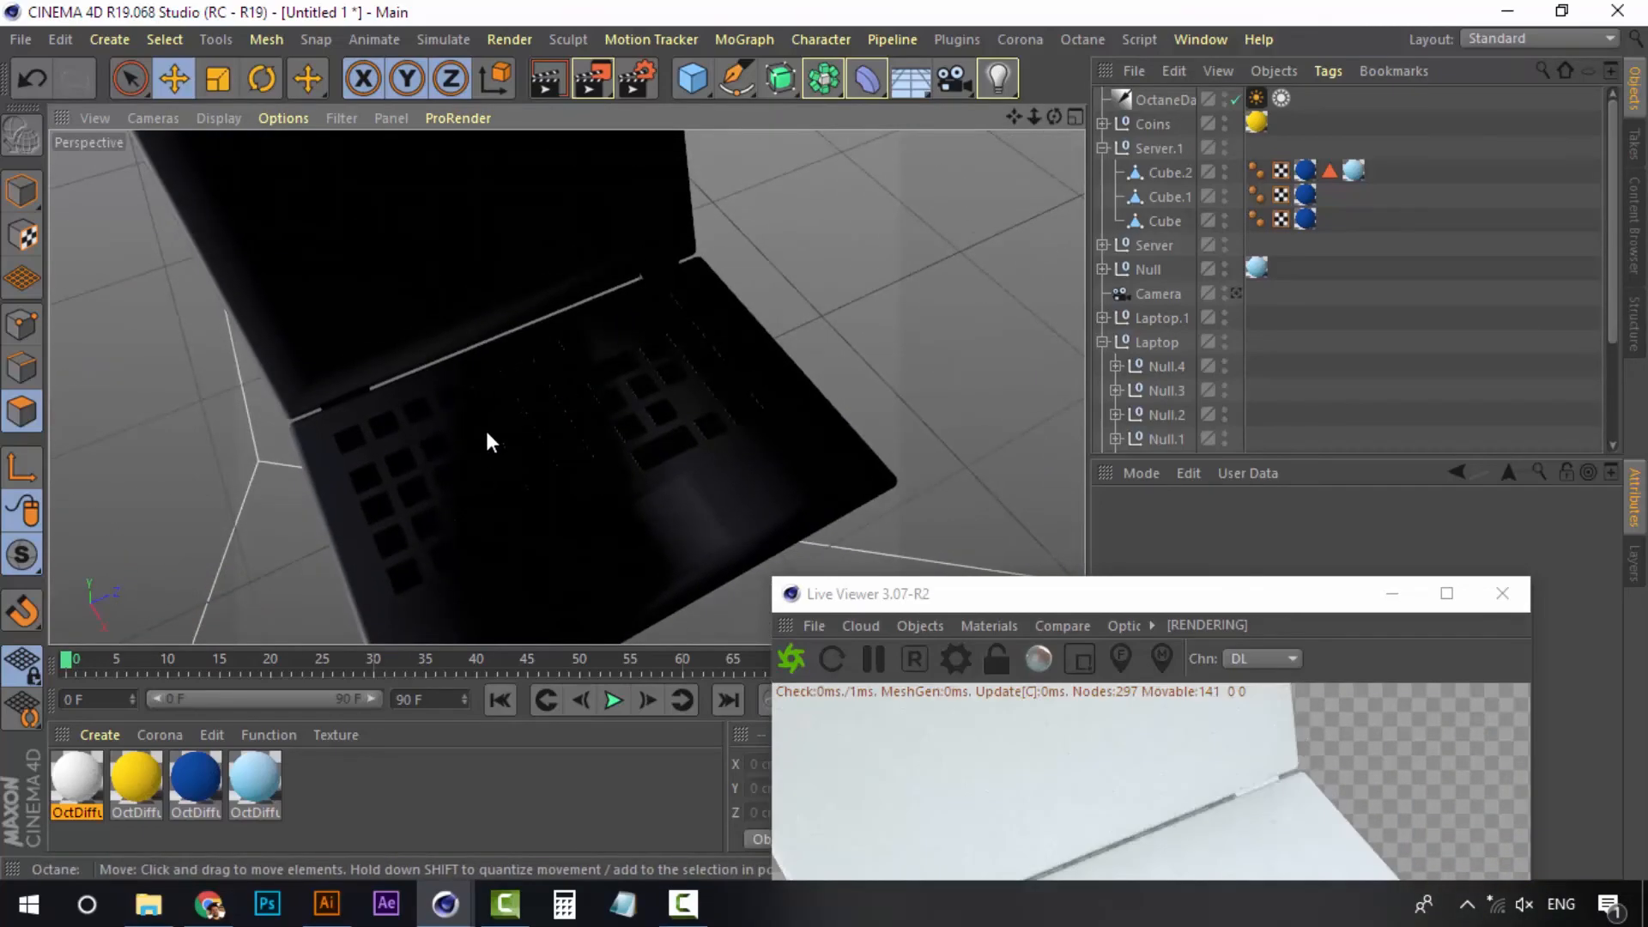
click(1236, 99)
alt+drag(946, 271, 559, 449)
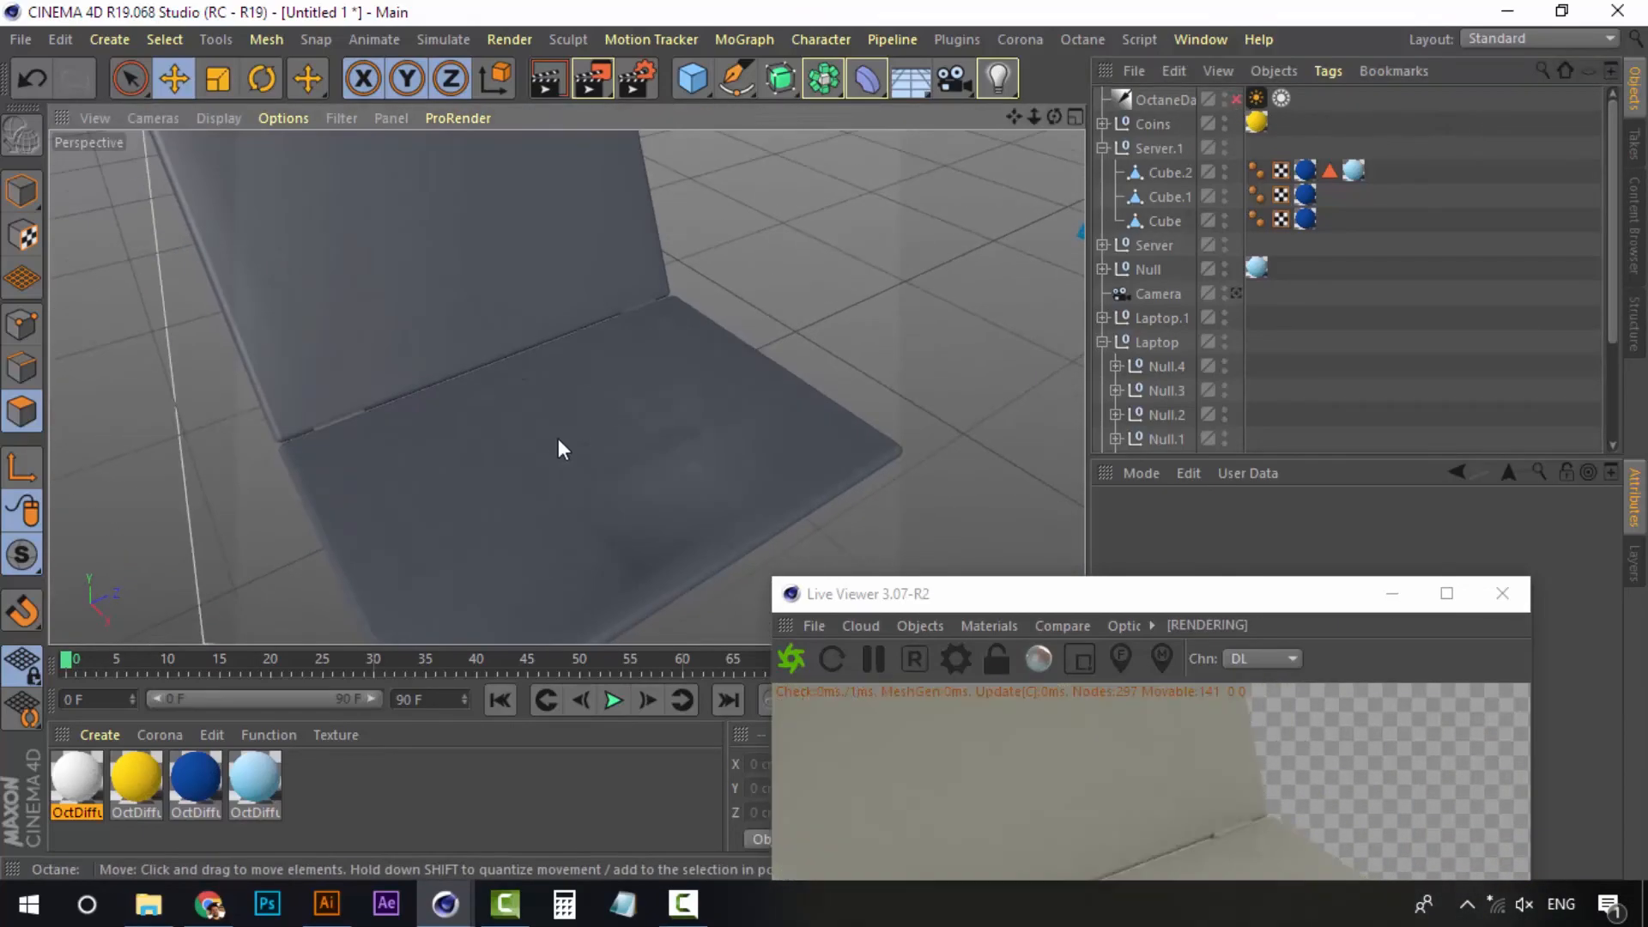
Group Null through Null.4 of the Laptop group into one null and apply the white material to it
click(1162, 388)
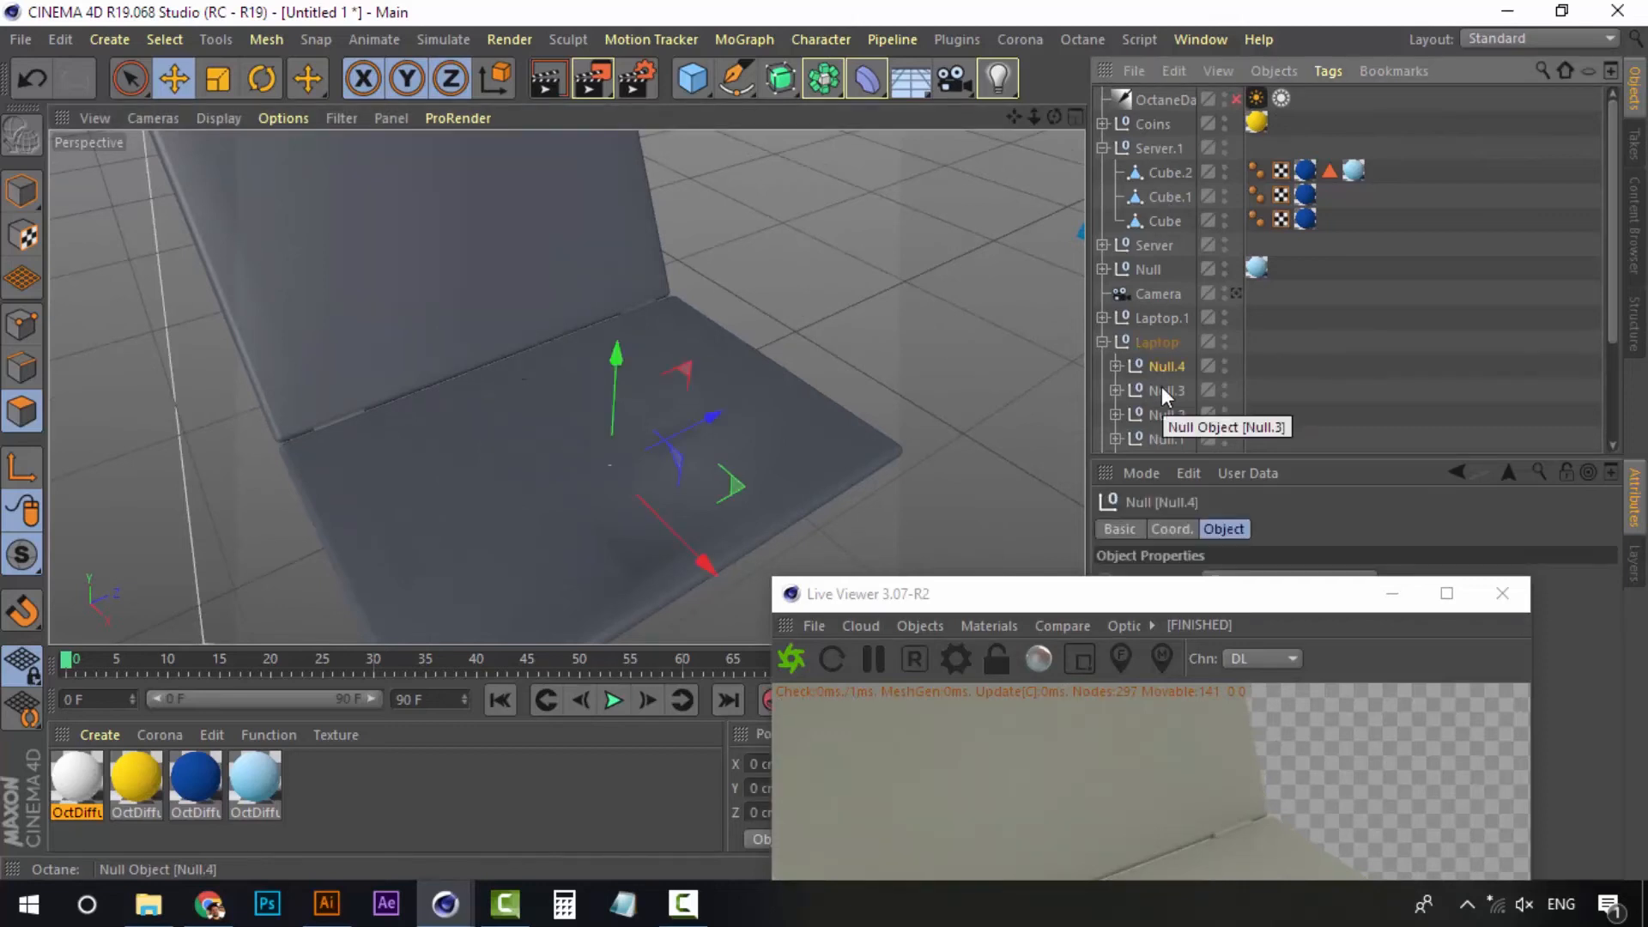
scroll(1160, 391, down, 2)
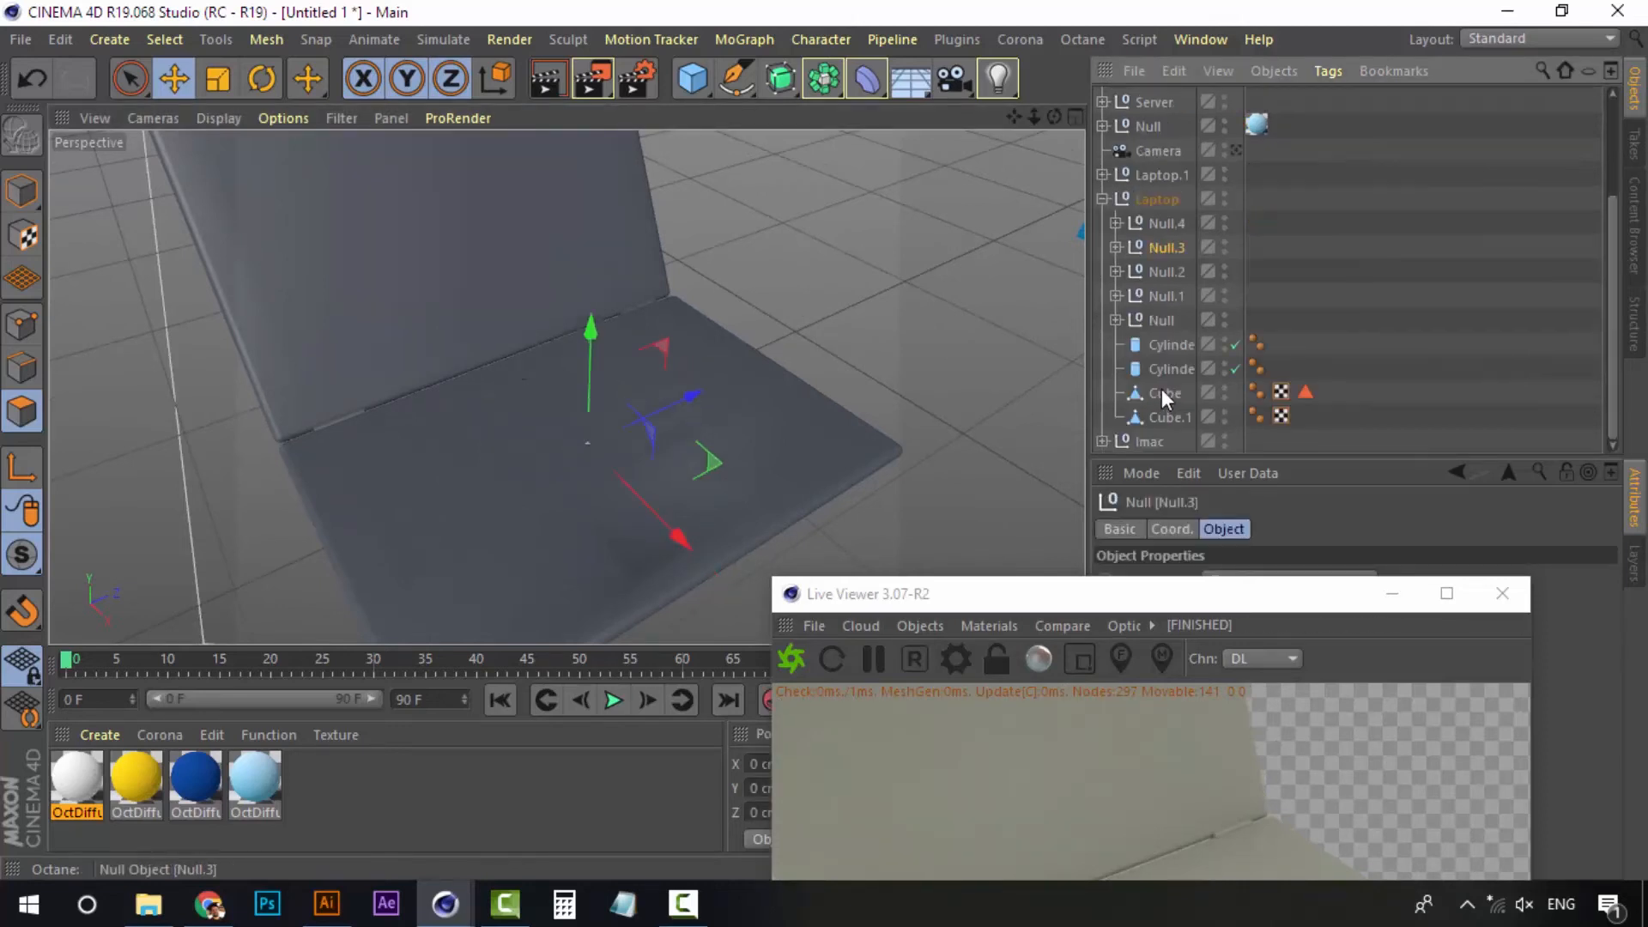
click(1166, 320)
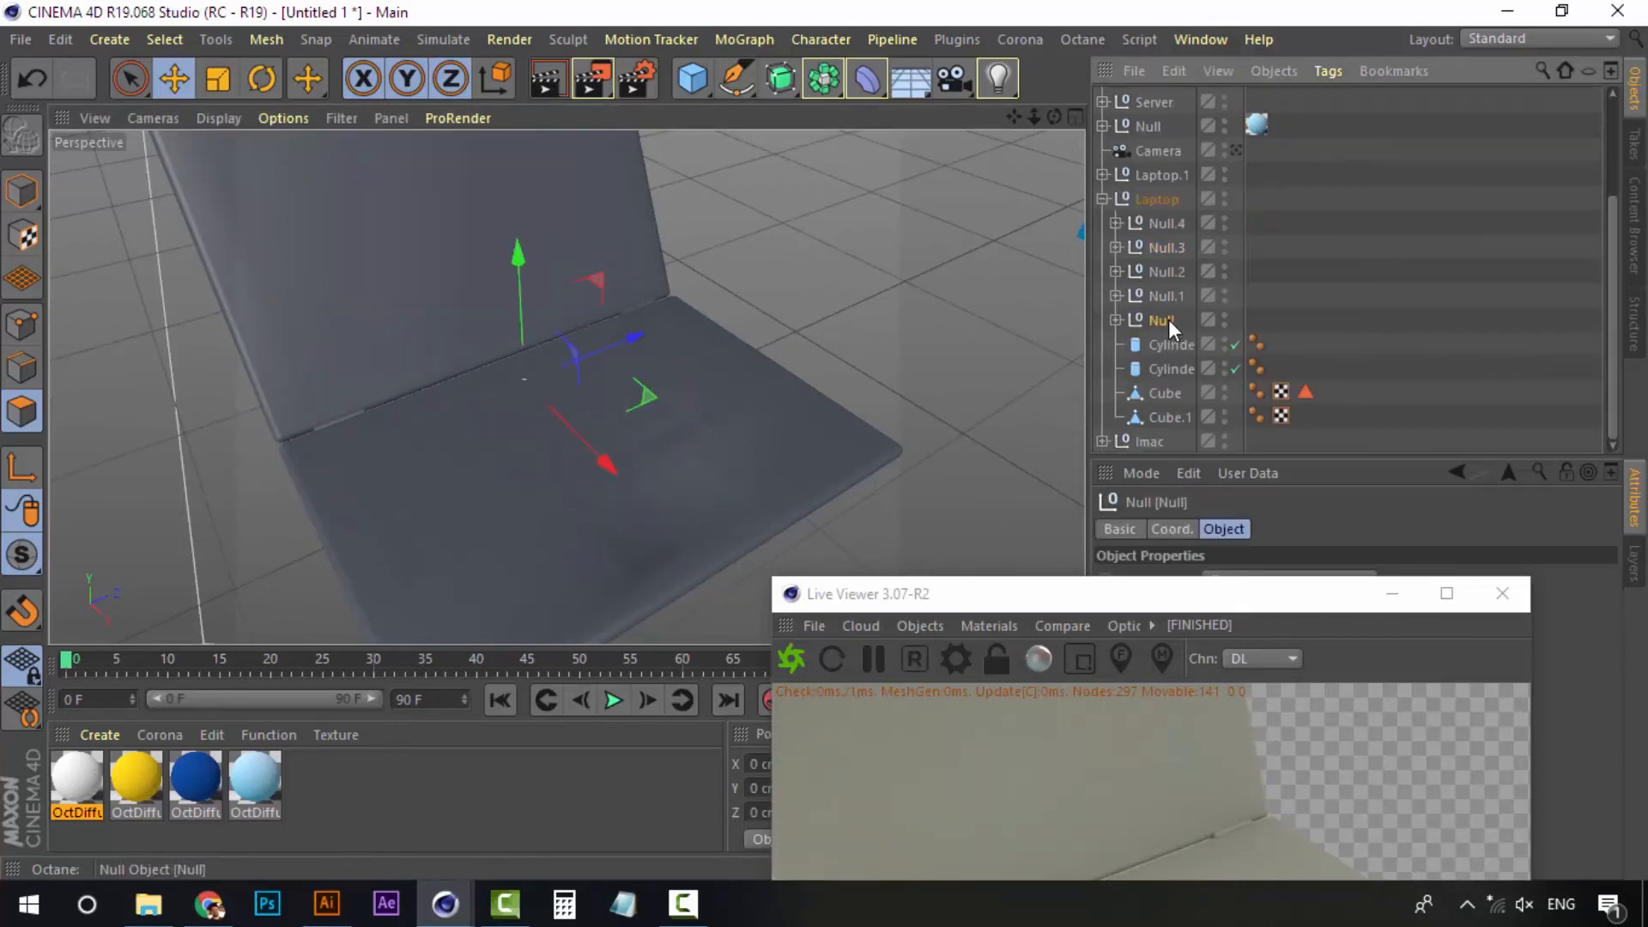
shift+click(1166, 225)
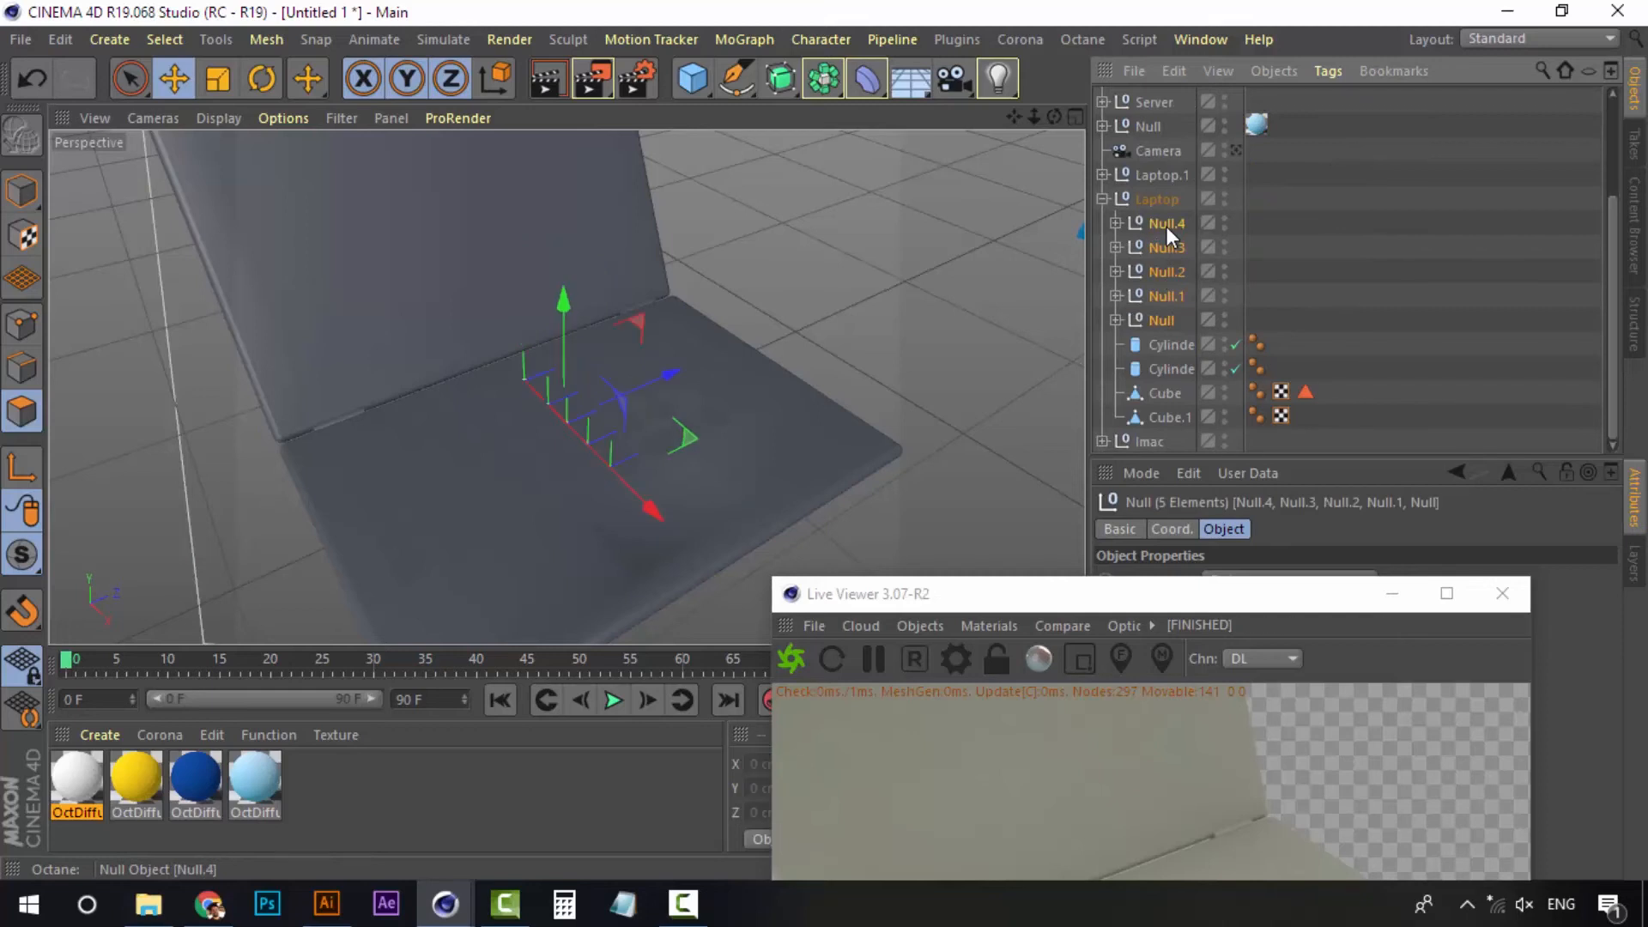
right_click(1171, 345)
click(1308, 745)
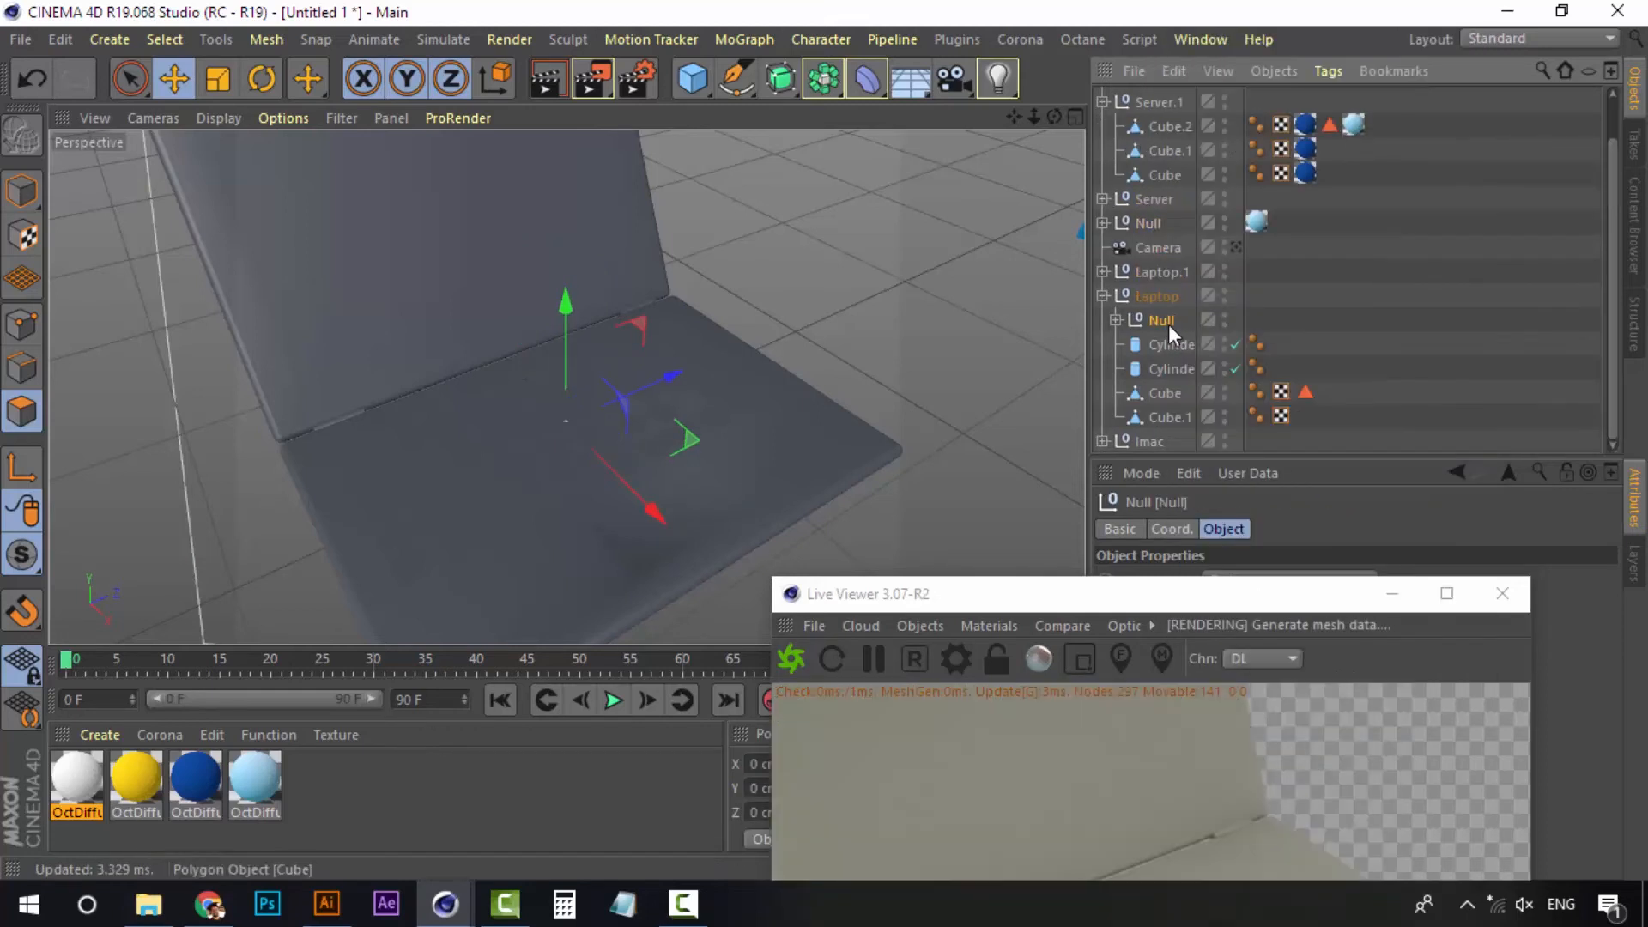
drag(94, 786, 1153, 321)
Apply the deep blue material to both hinge cylinders and the screen-lid Cube of the Laptop group
click(1175, 349)
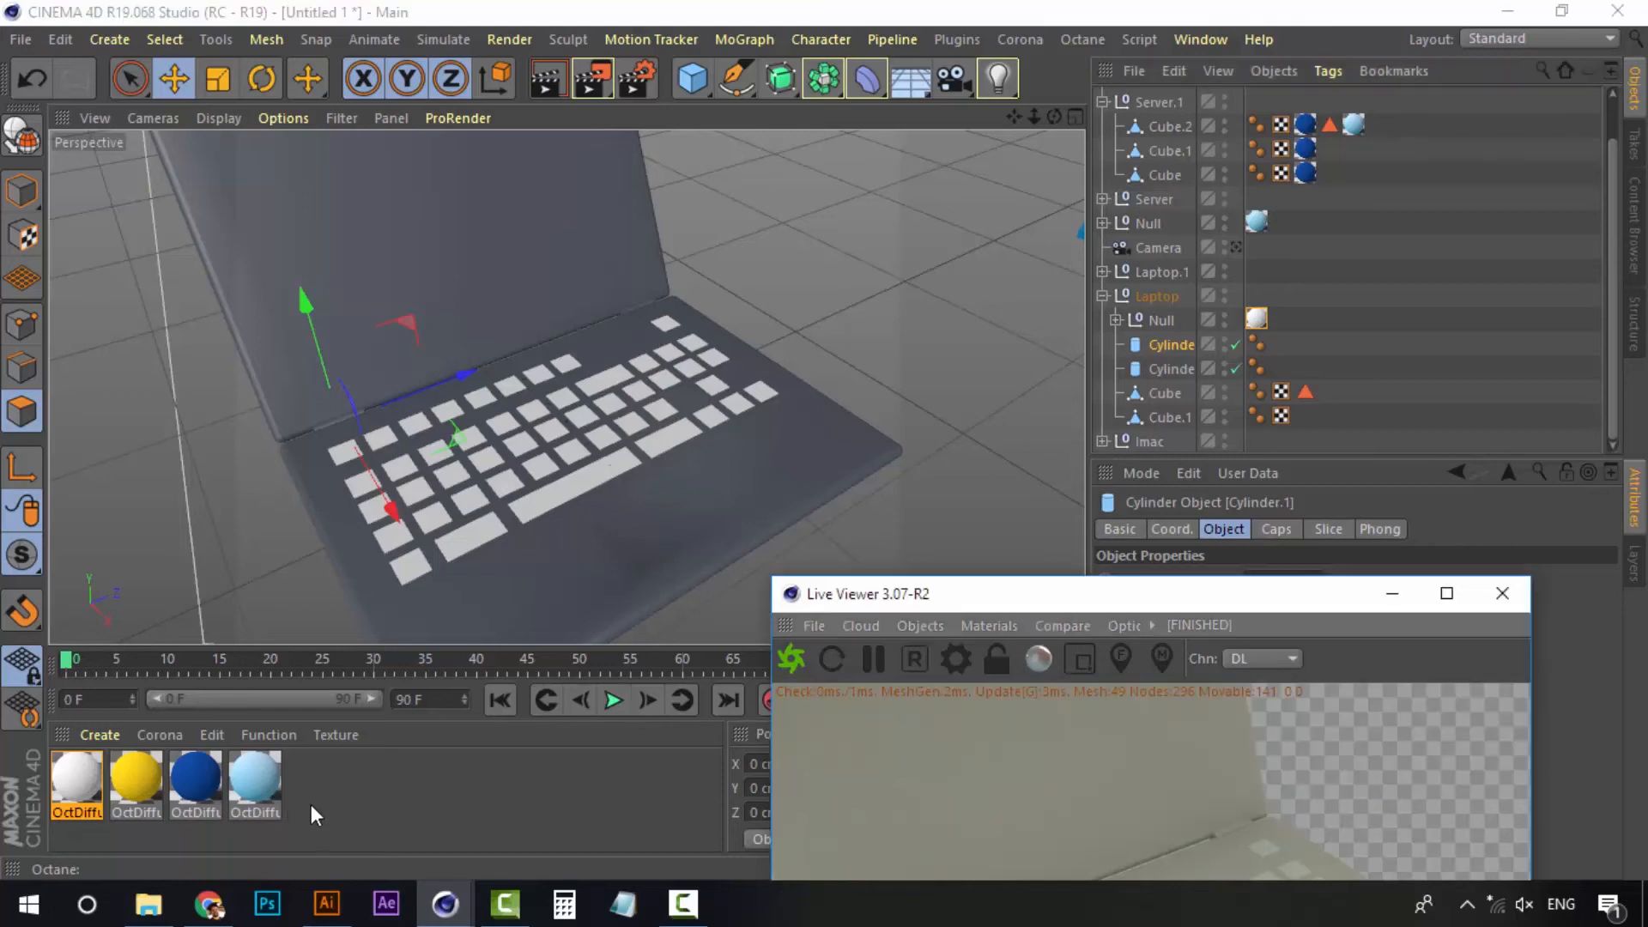
click(205, 780)
drag(1185, 390, 1179, 344)
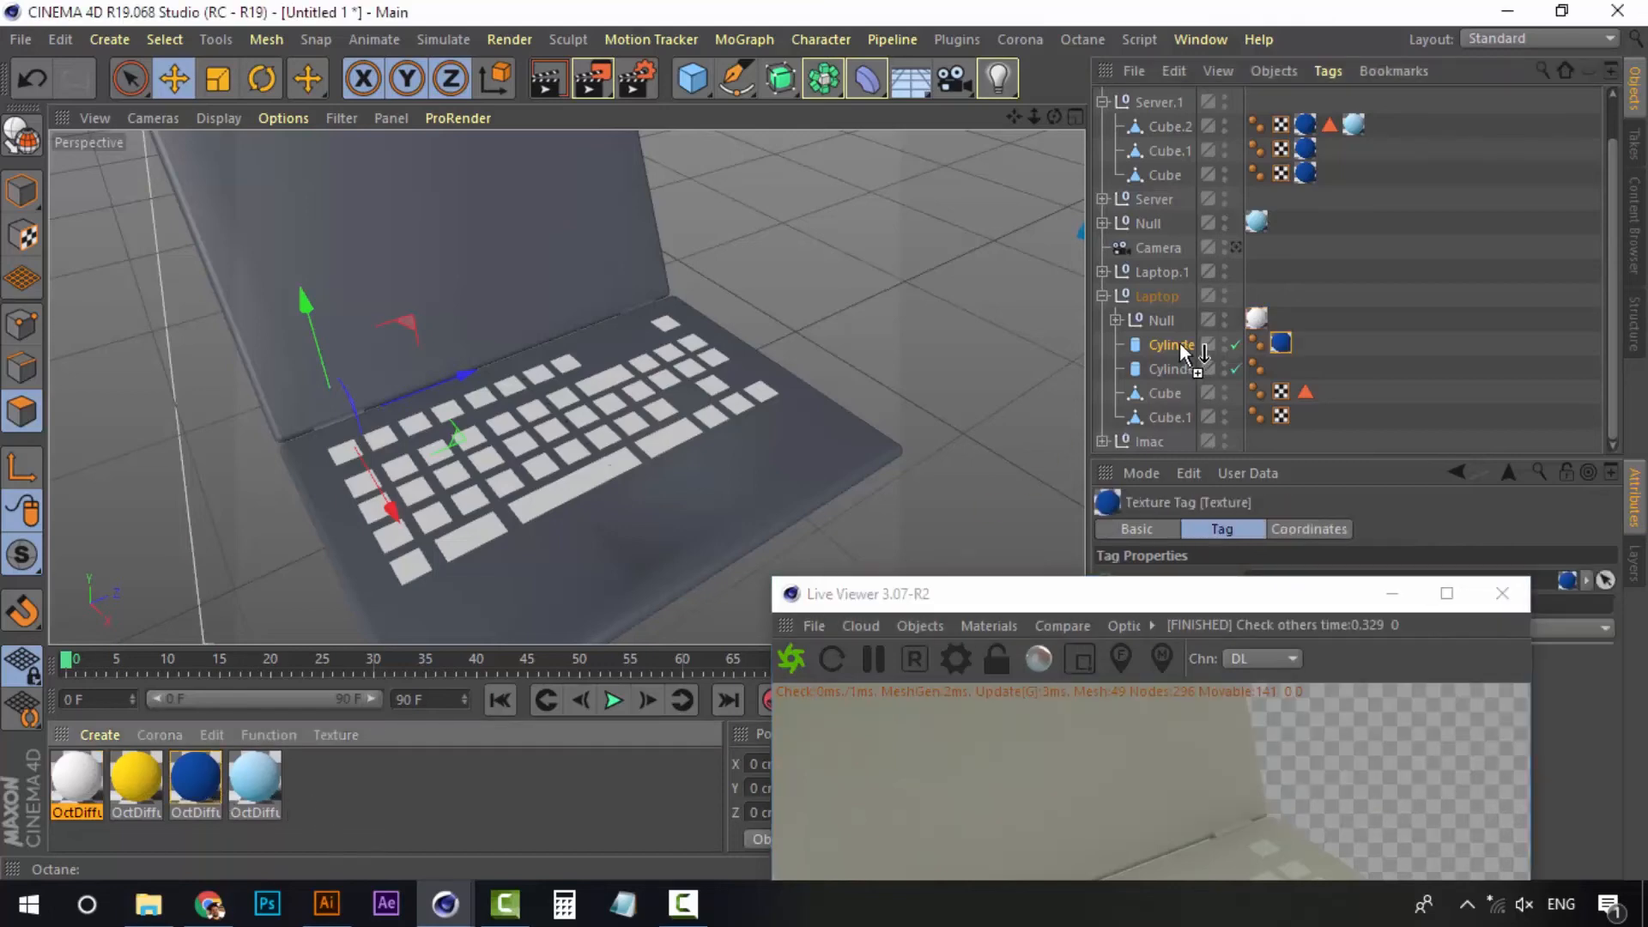
drag(1013, 543, 1176, 368)
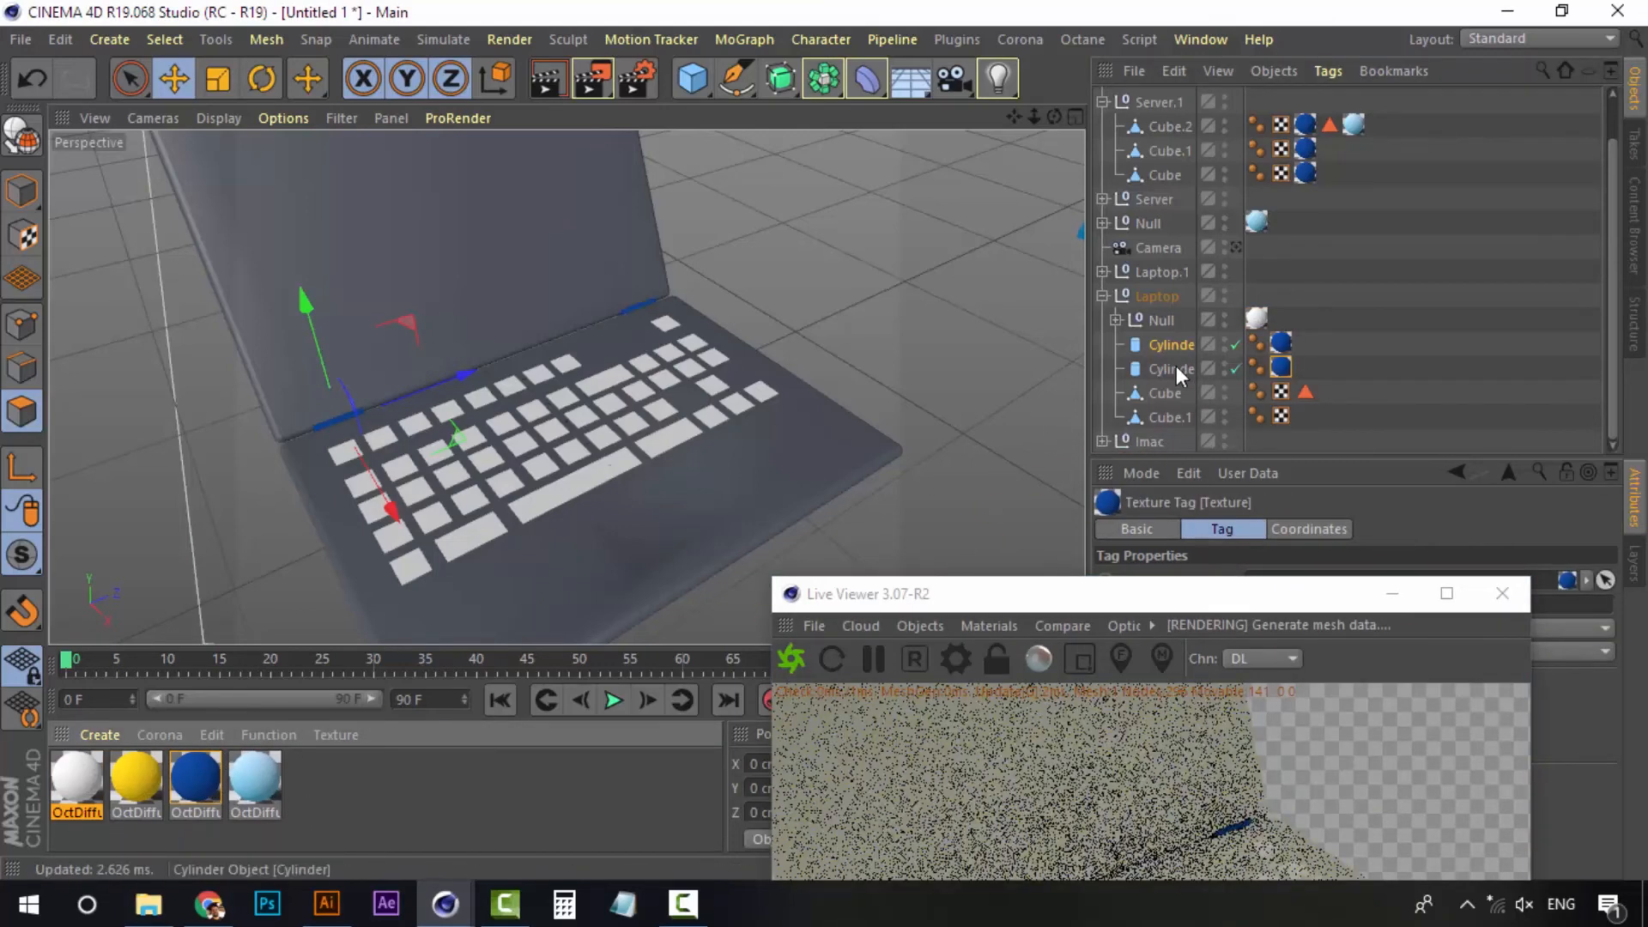
click(1175, 395)
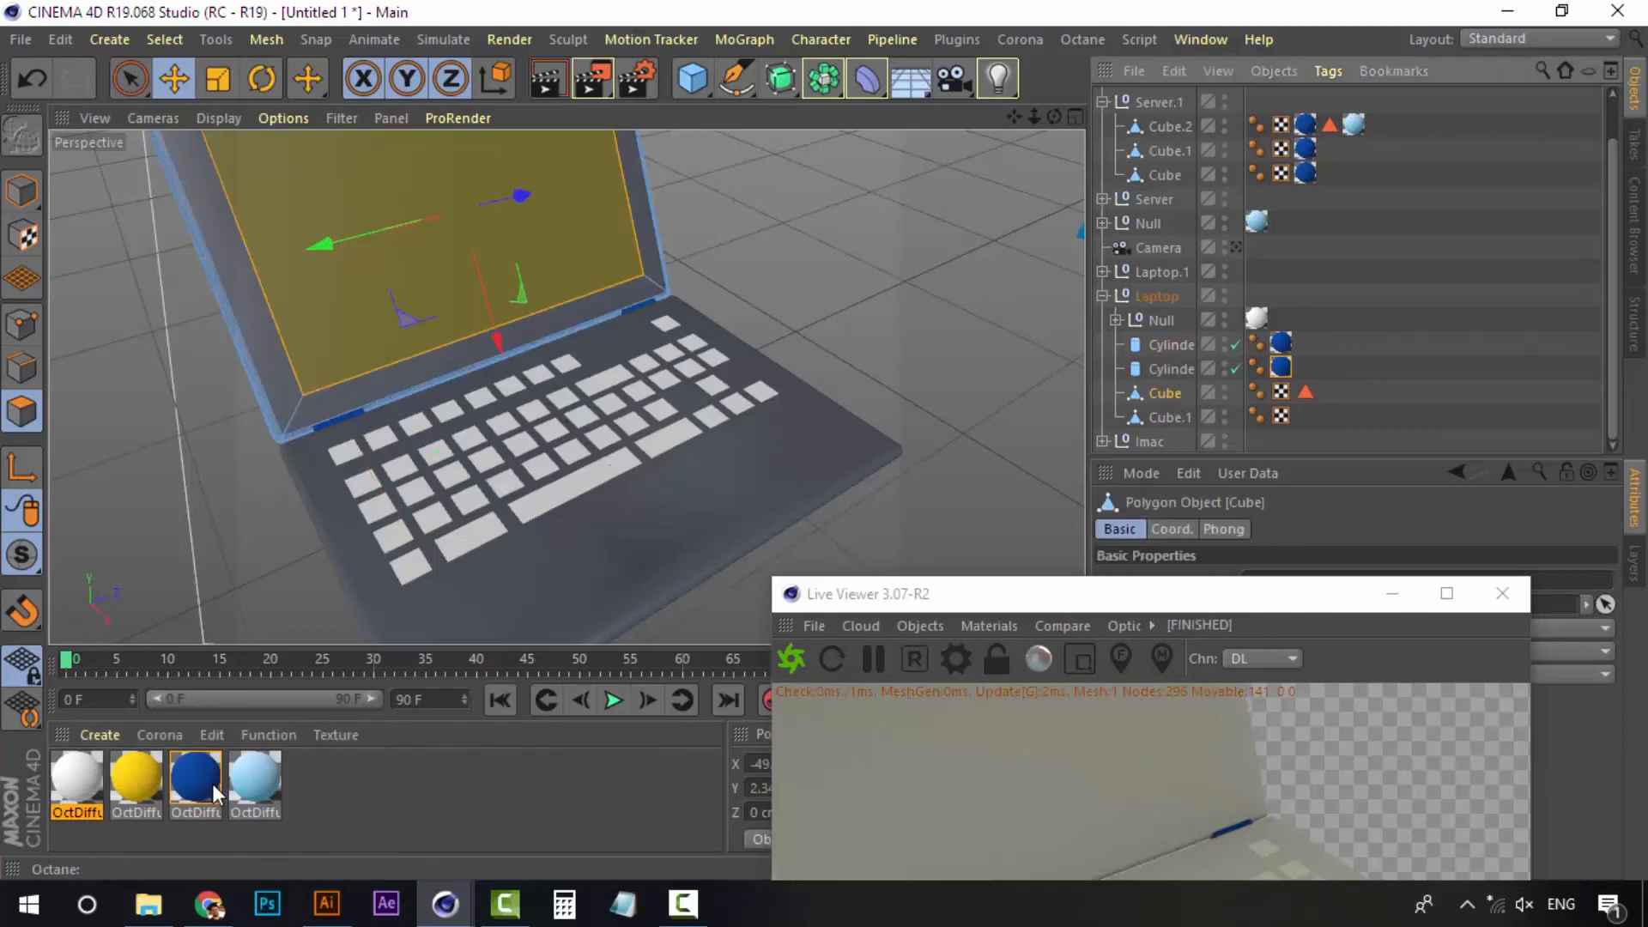
drag(209, 786, 1176, 393)
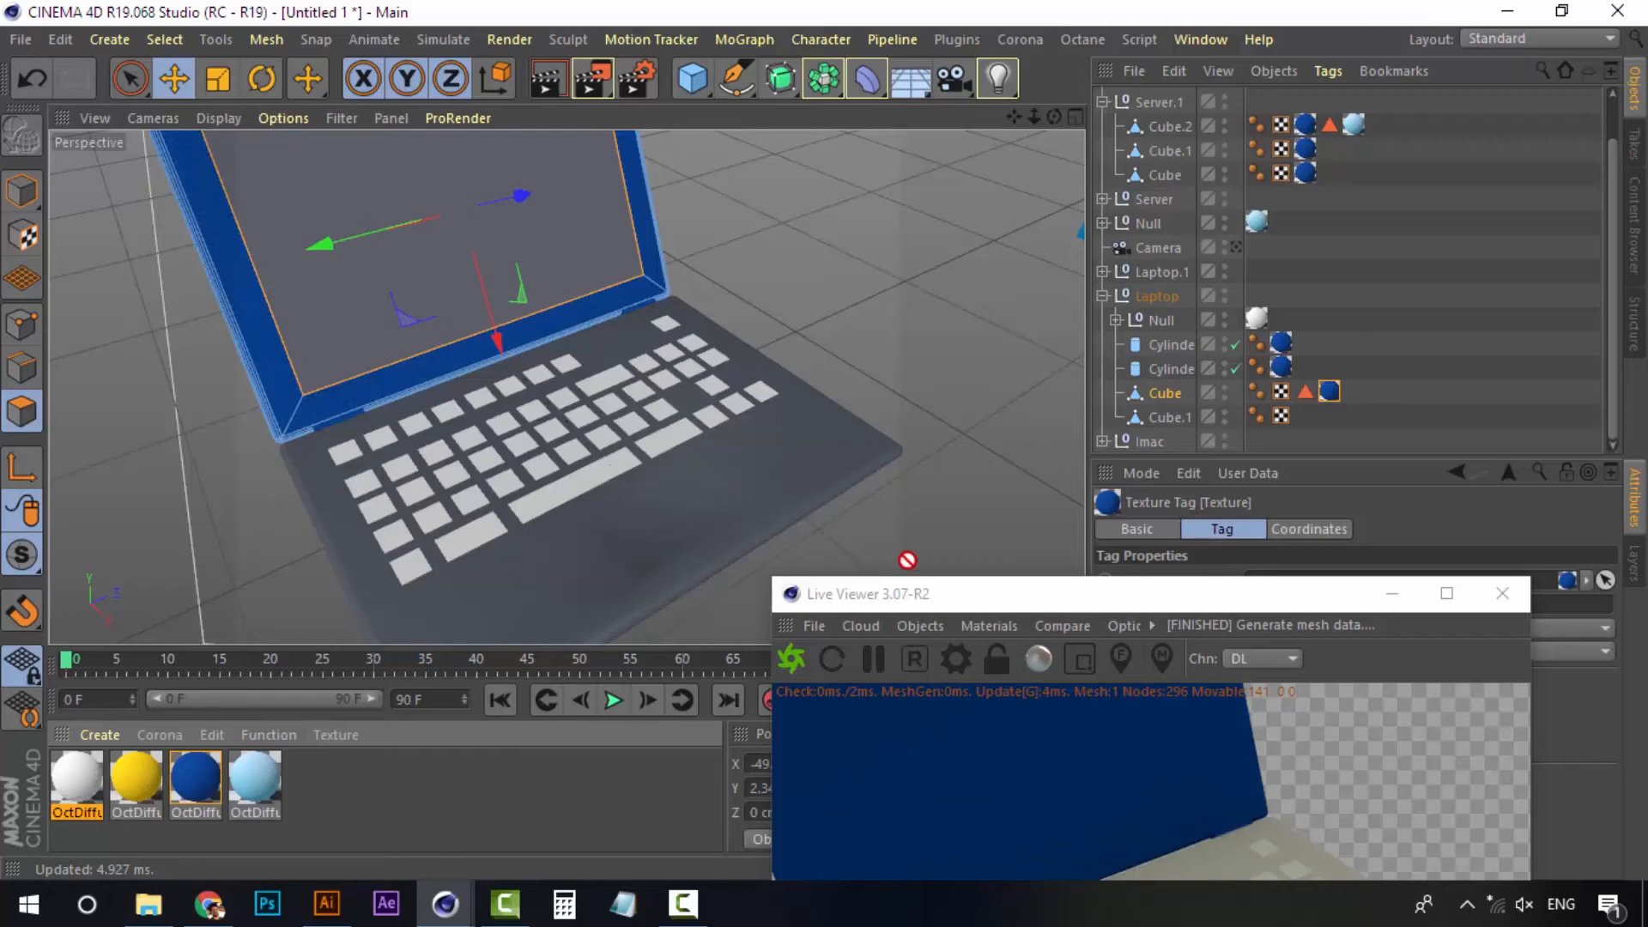
Apply the white material to the lid Cube of the Laptop group, restricted to its Screen polygon selection
drag(908, 559, 1317, 395)
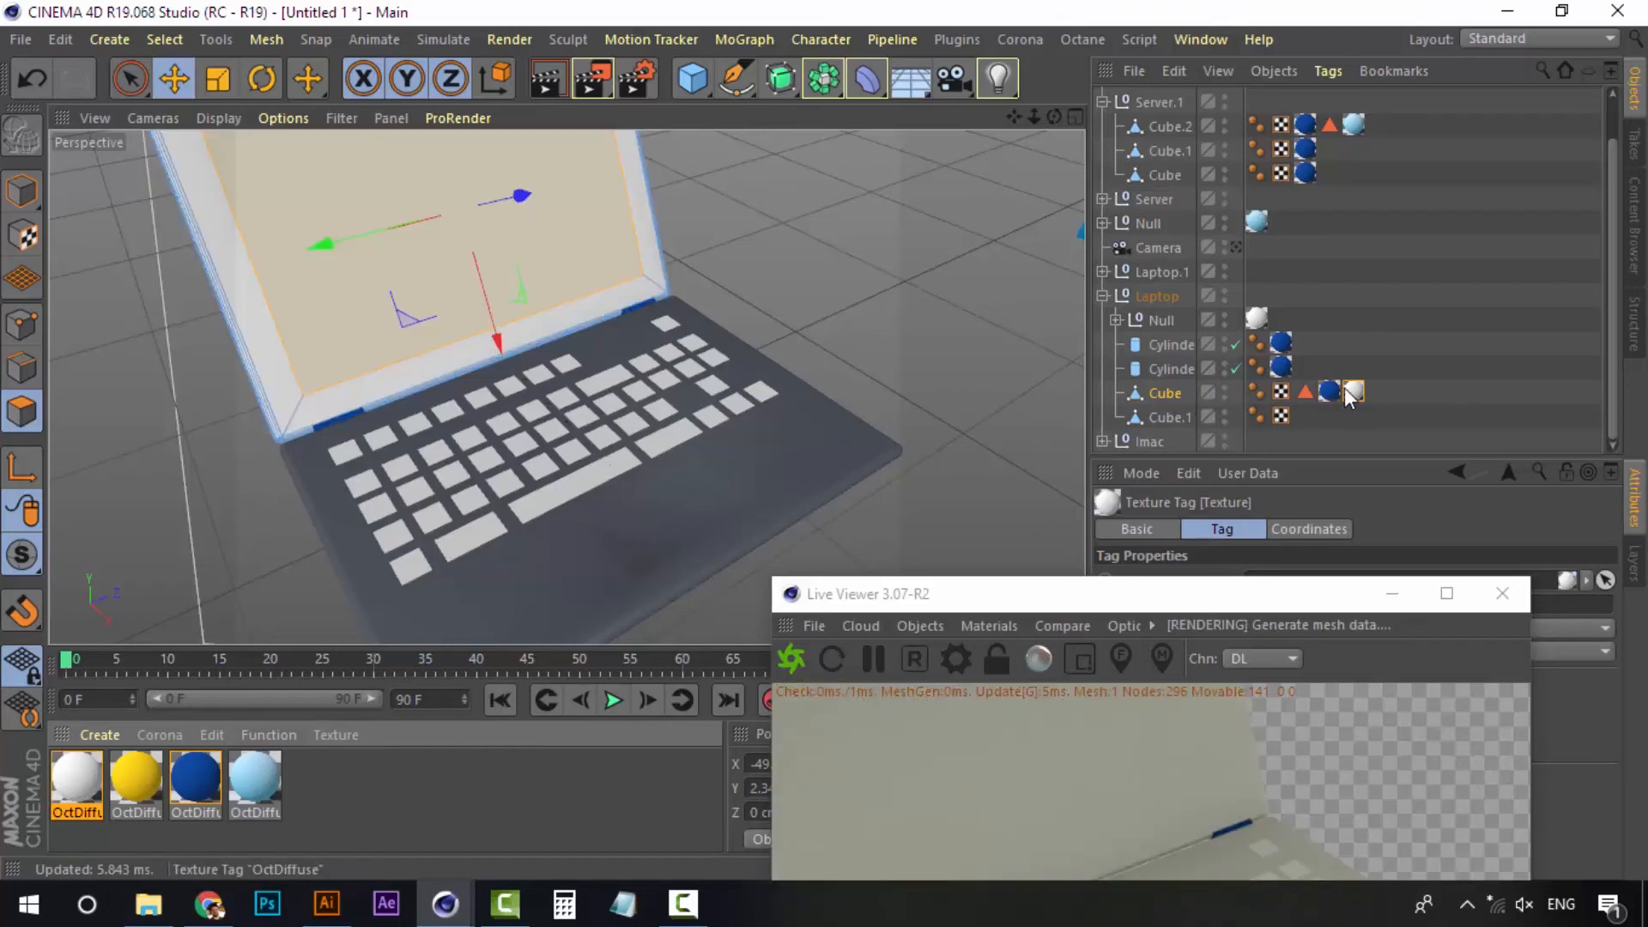
drag(1240, 602, 847, 562)
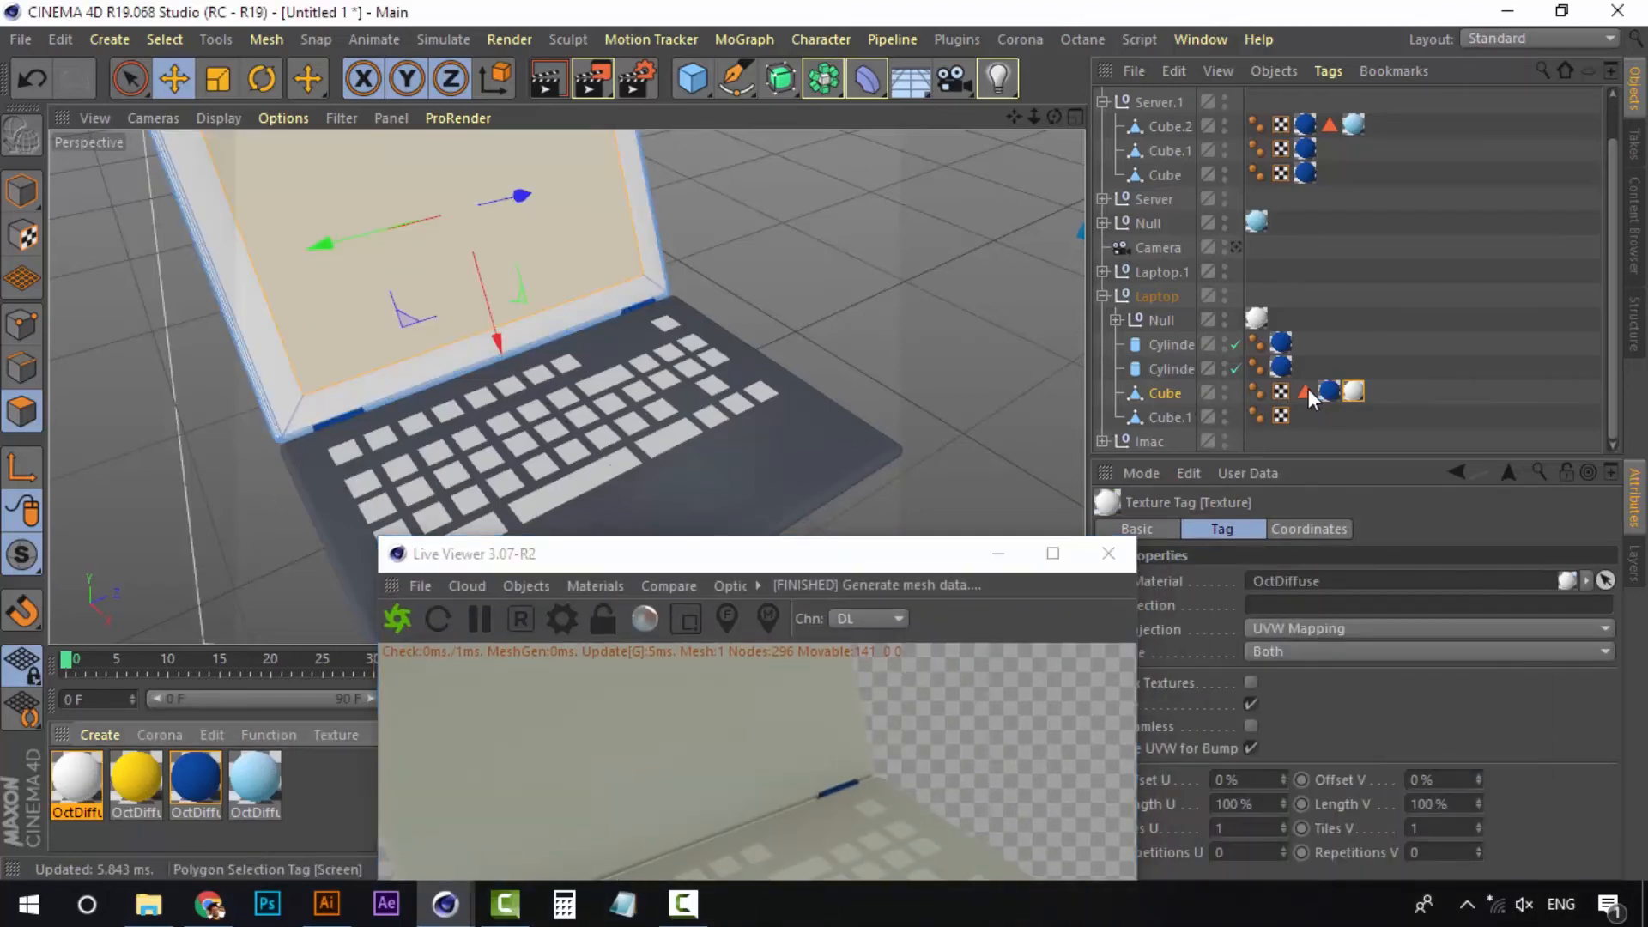
drag(1309, 388, 1285, 603)
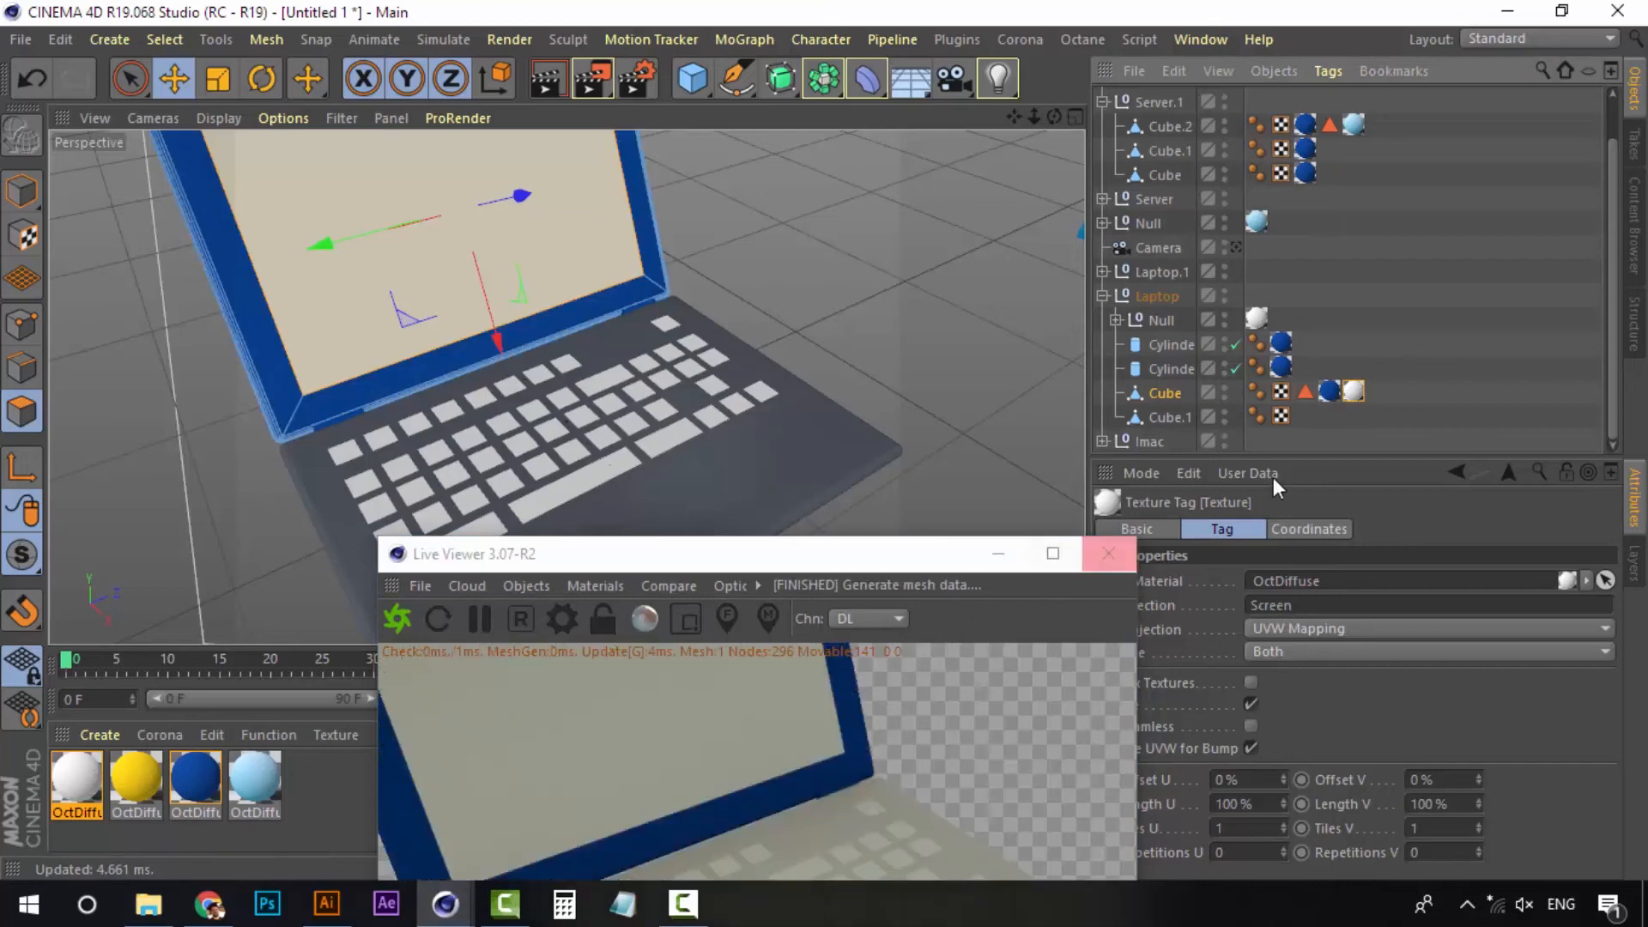
drag(1333, 390, 1335, 390)
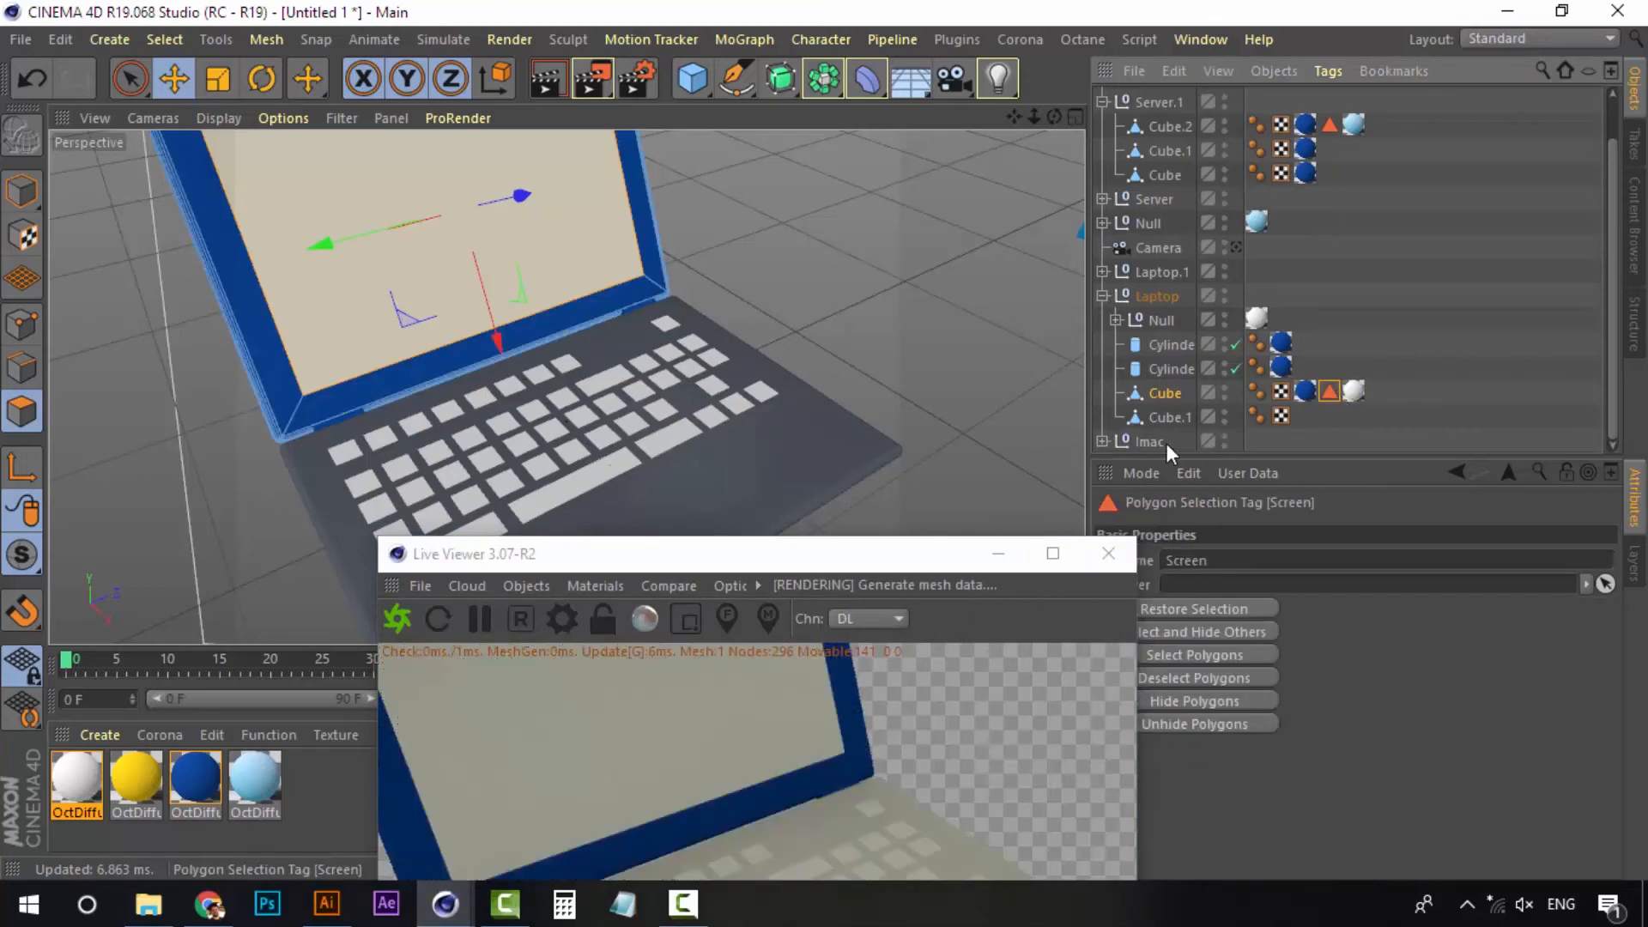
Apply the light blue material to the keyboard base Cube.1 of the Laptop group
drag(828, 556, 1137, 634)
click(1168, 419)
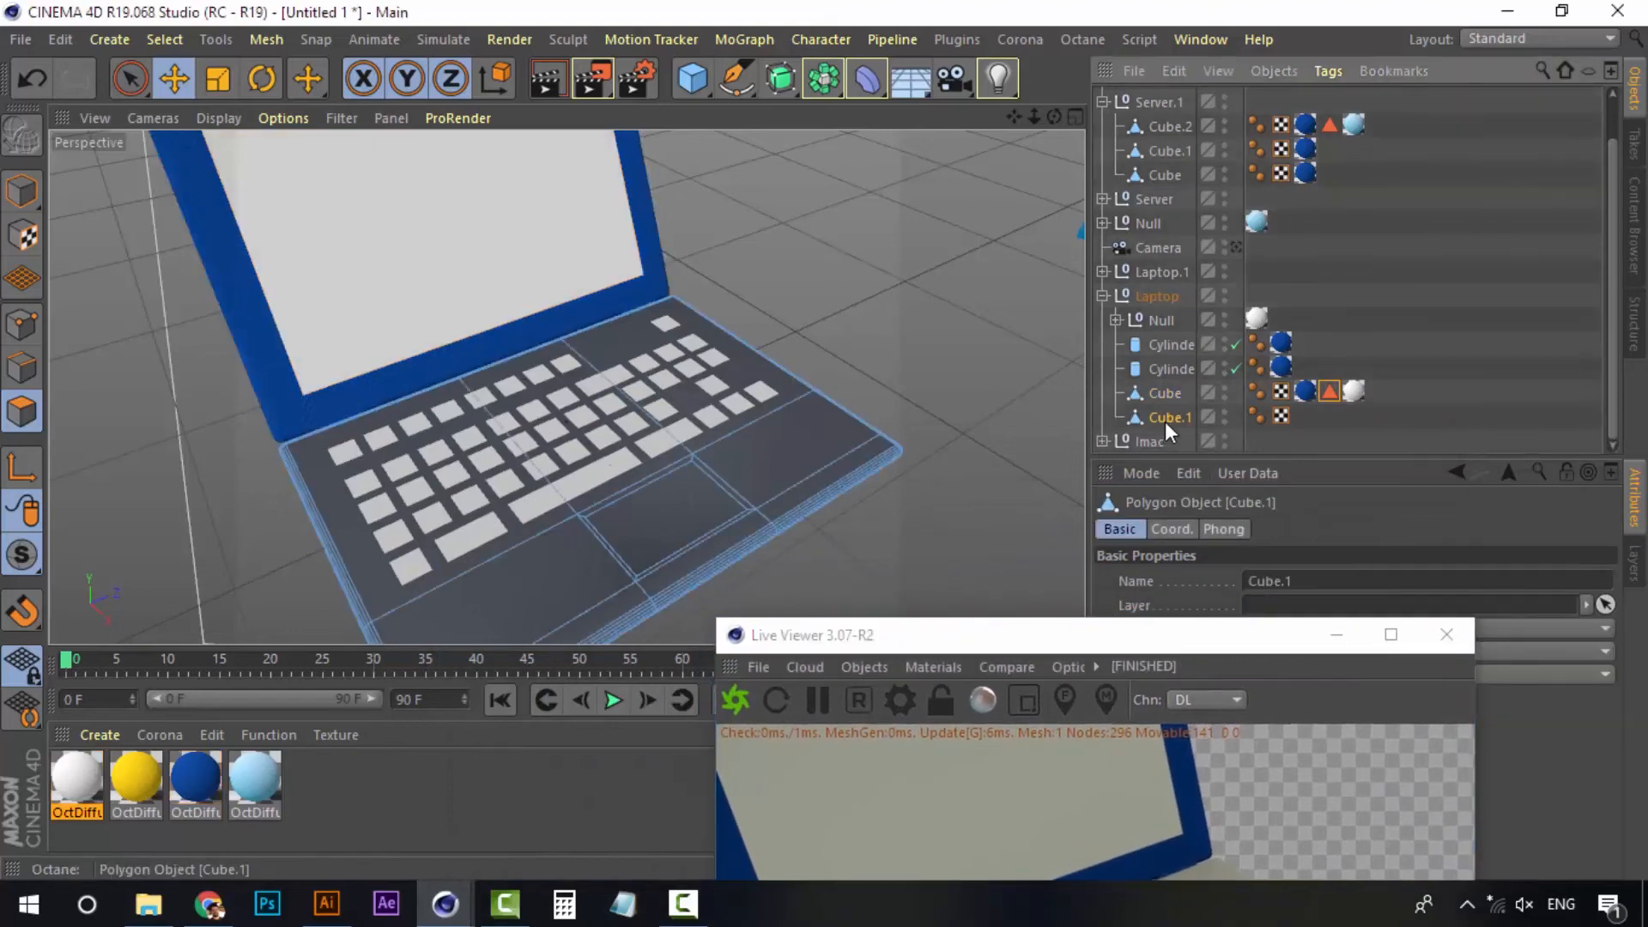
drag(254, 759, 1171, 416)
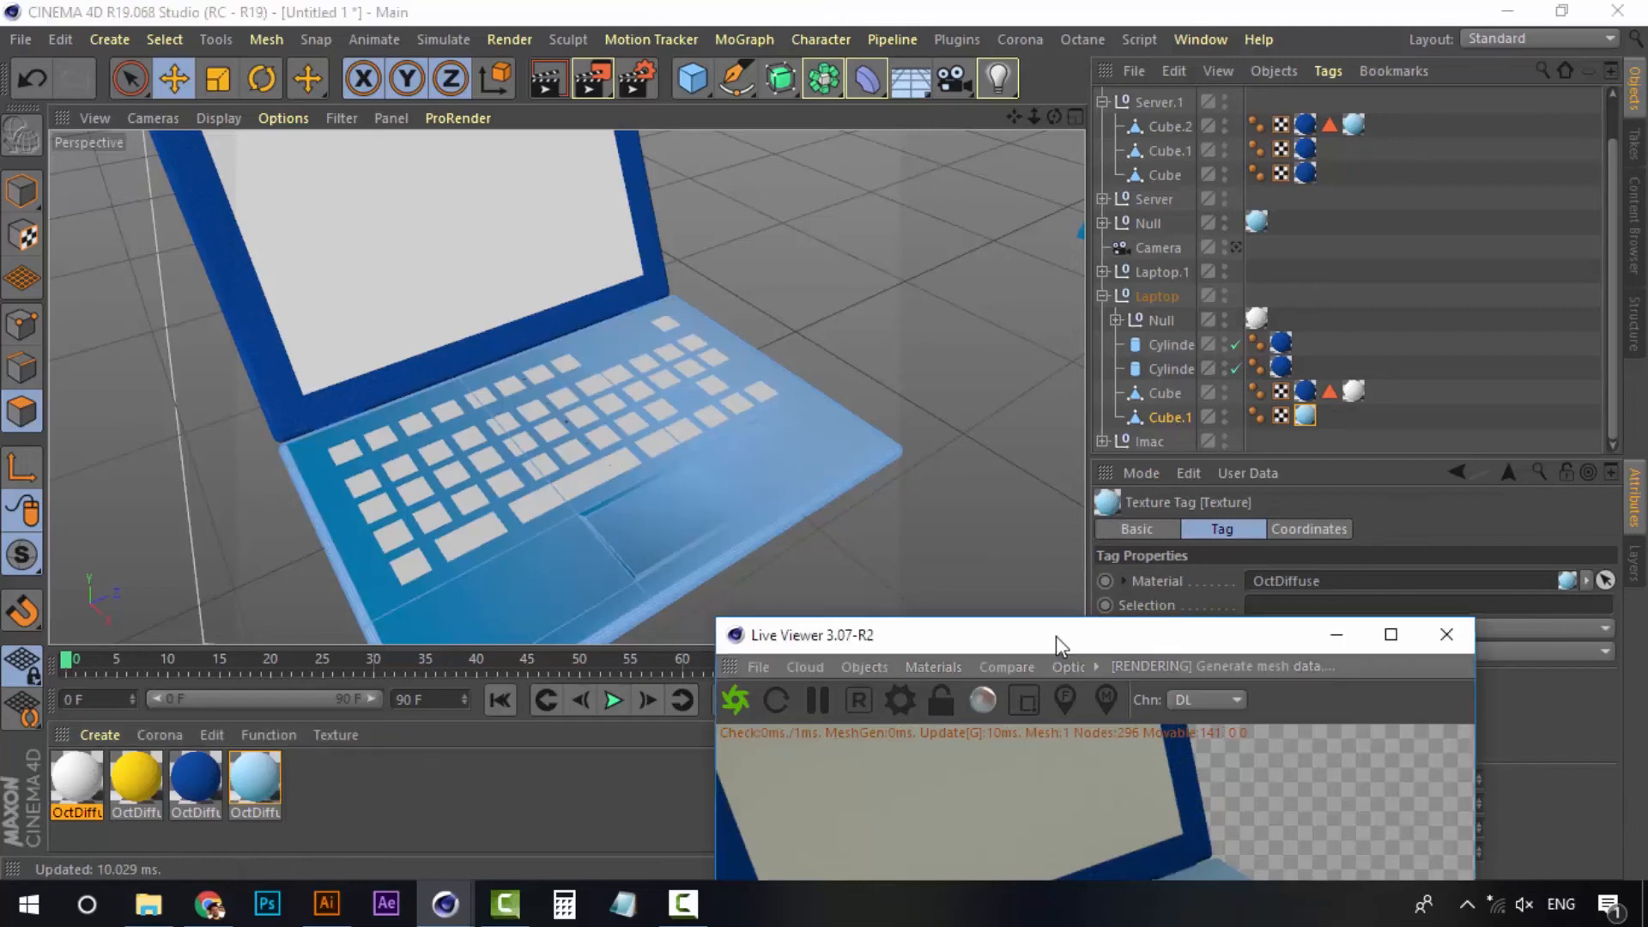
drag(1056, 636, 431, 471)
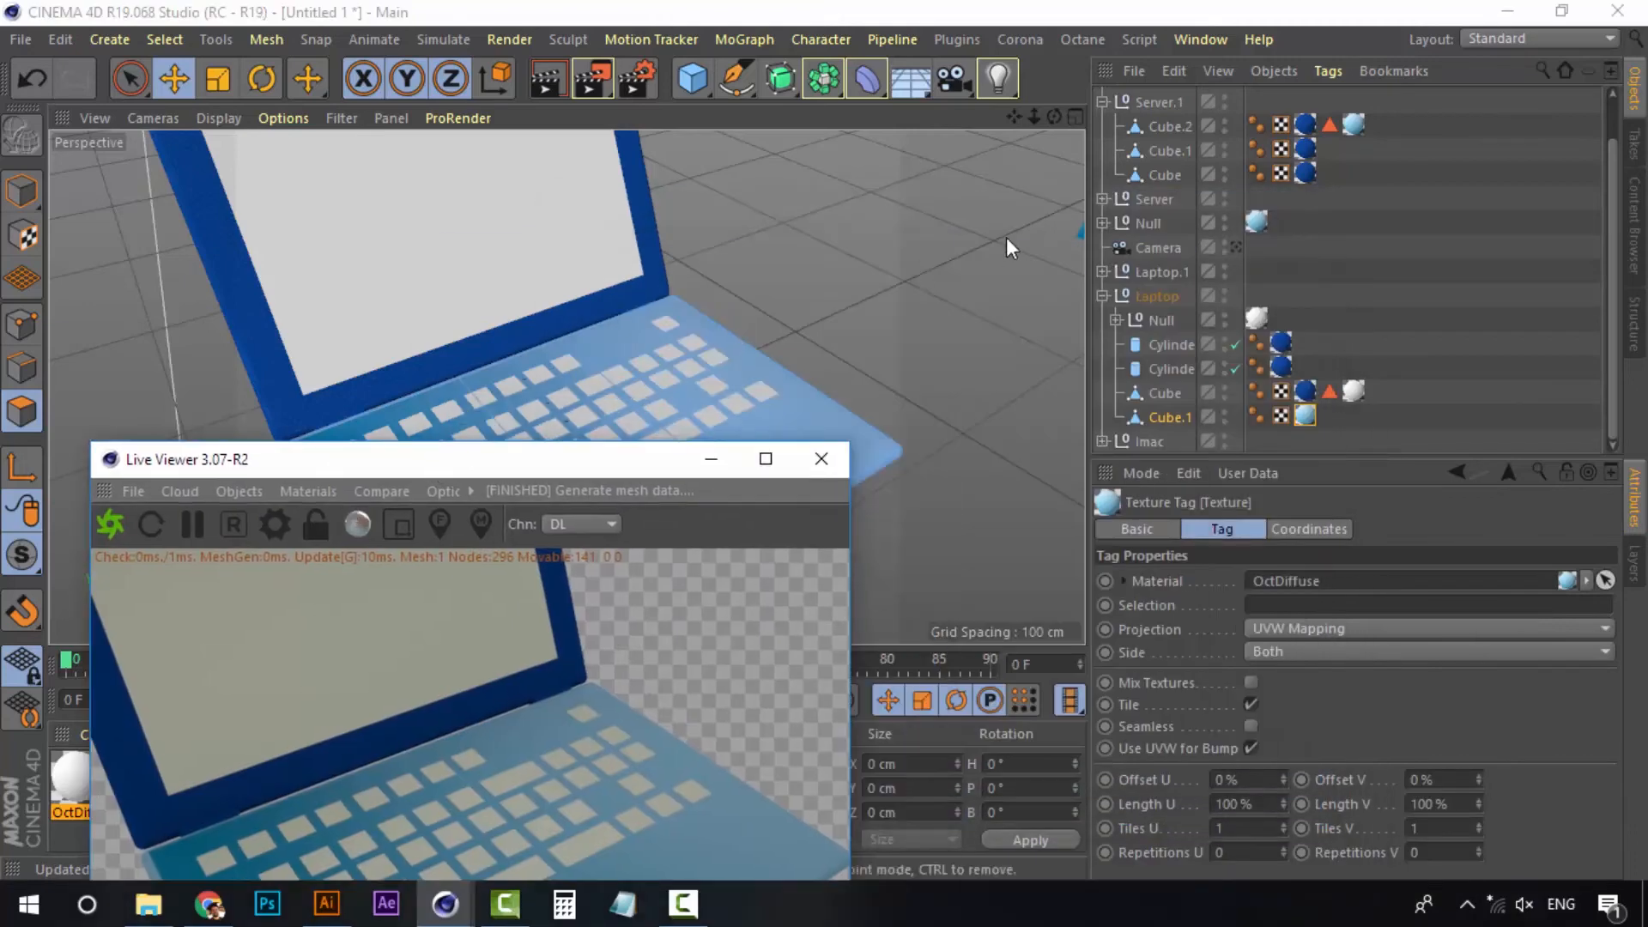
Return to the scene camera's view and re-enable the Octane daylight object
click(1237, 248)
drag(643, 451, 1253, 227)
scroll(1190, 146, up, 2)
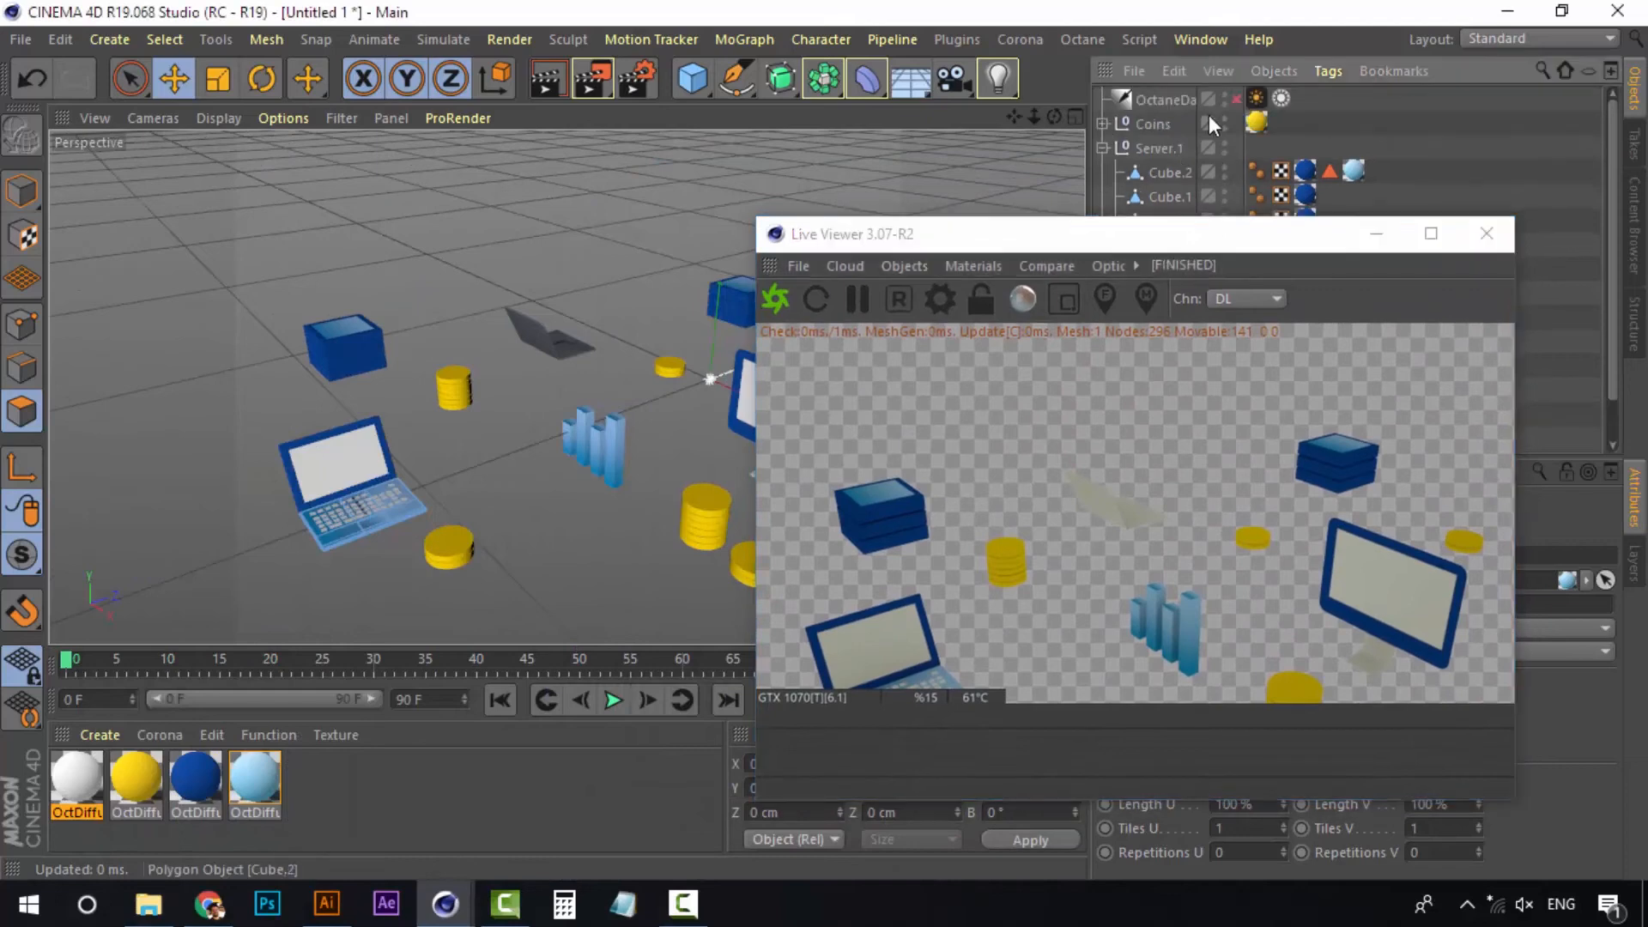
click(1238, 100)
drag(1176, 237, 1213, 143)
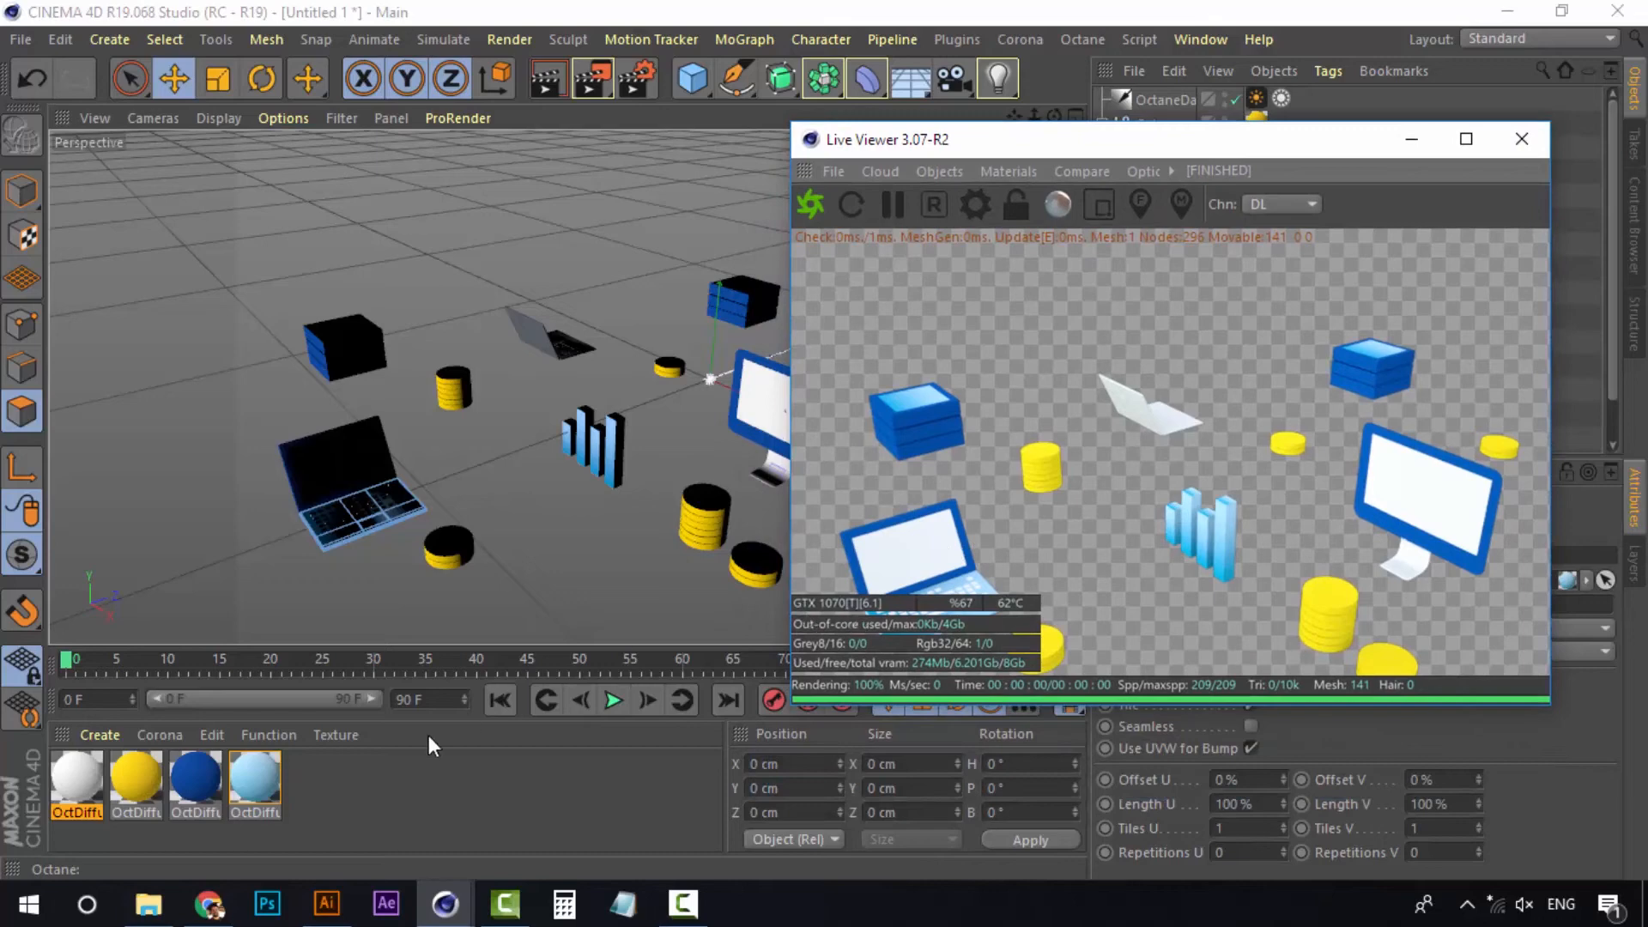
Darken the deep blue material's diffuse color to hue 214°, saturation 100% and value 46%
double_click(196, 781)
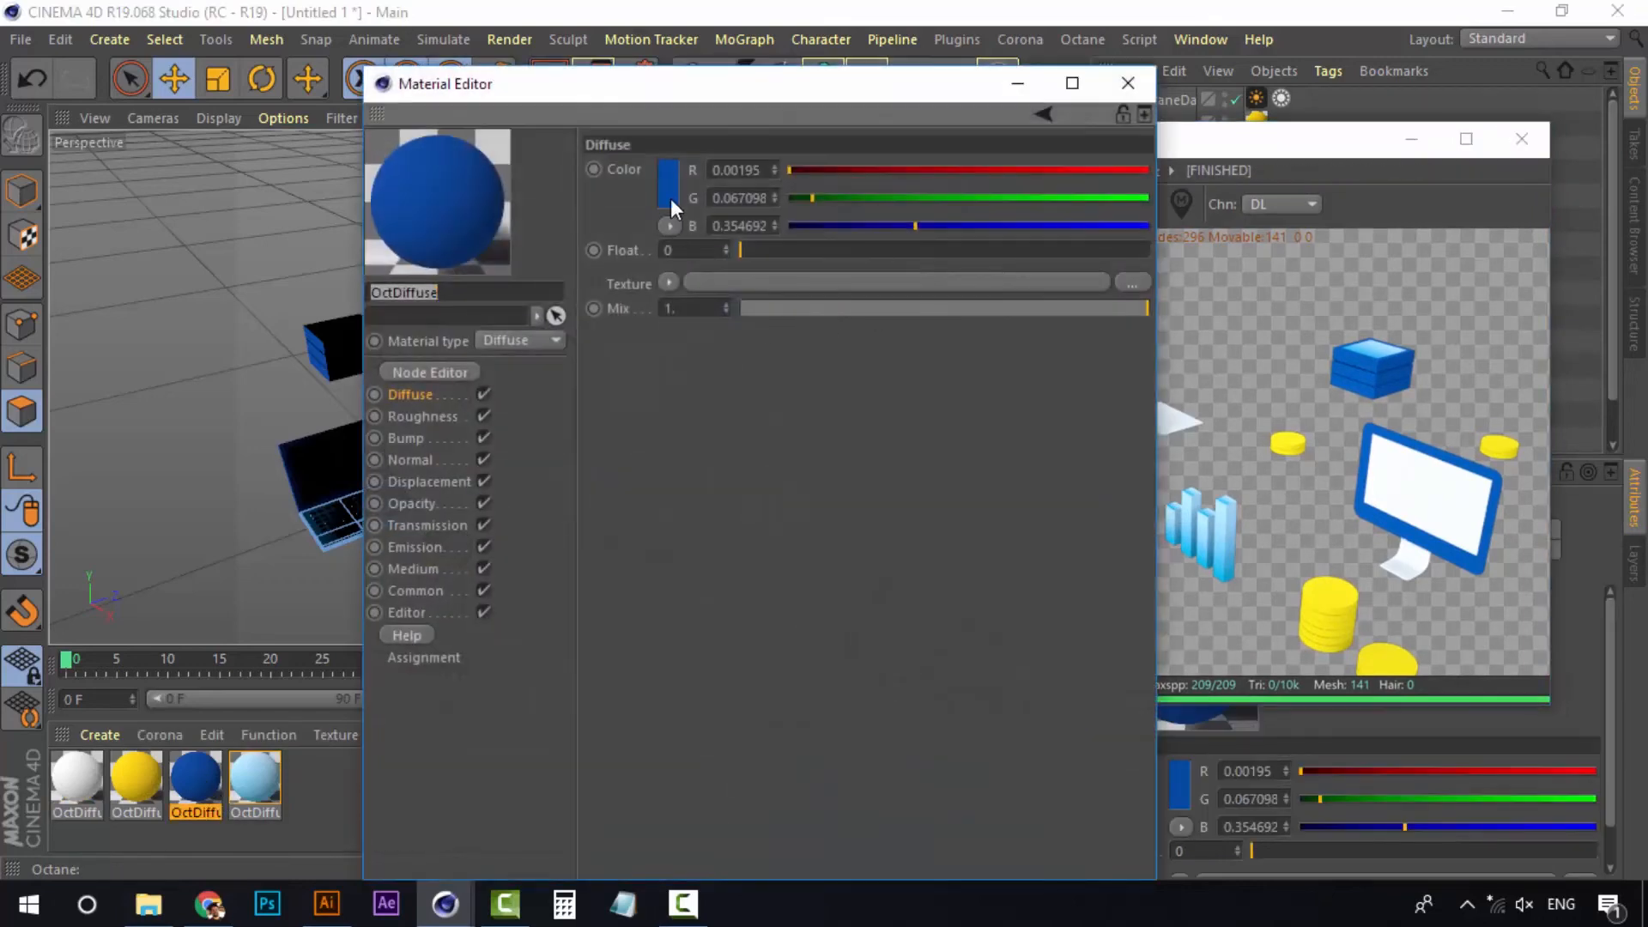
click(670, 195)
drag(737, 251, 722, 249)
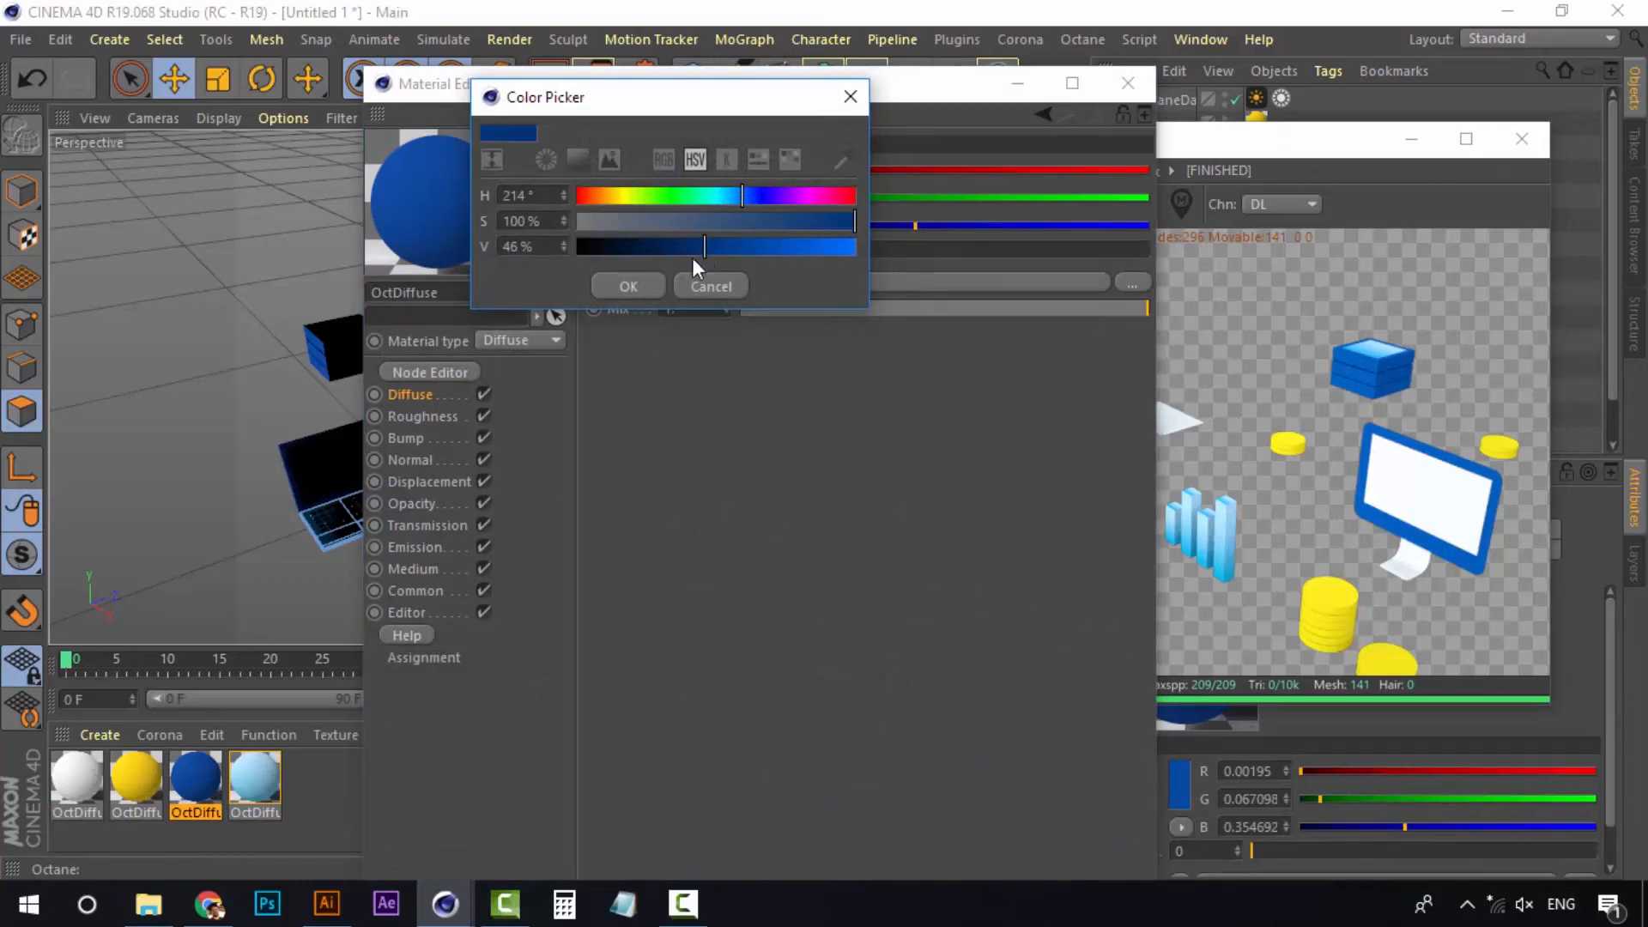
click(625, 287)
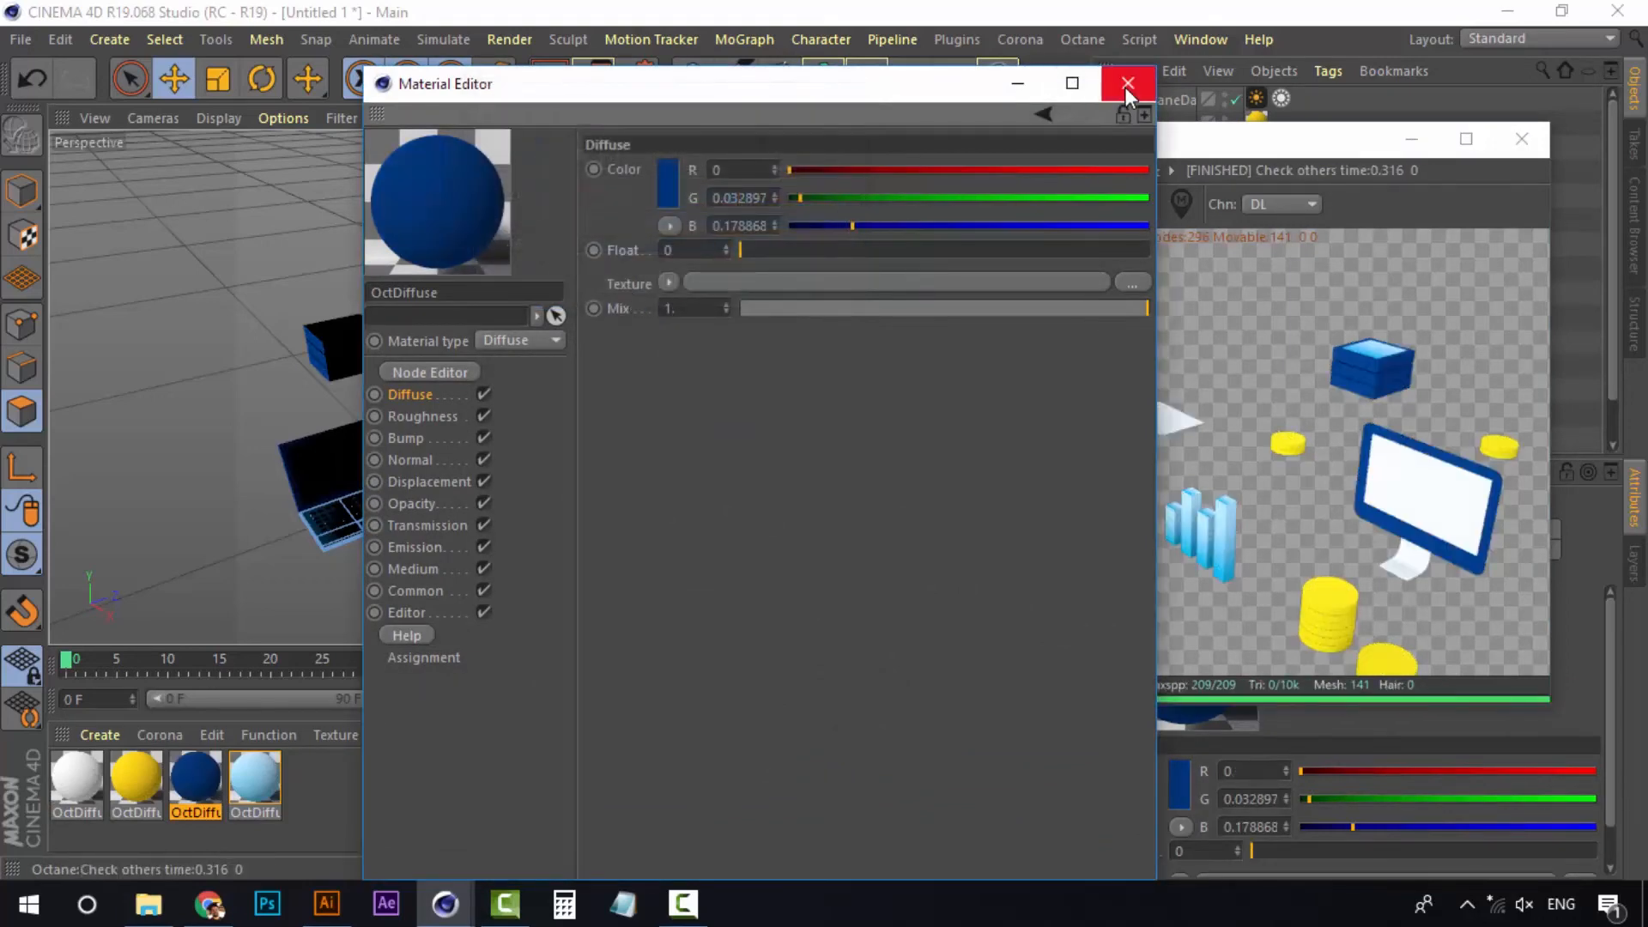
click(1127, 83)
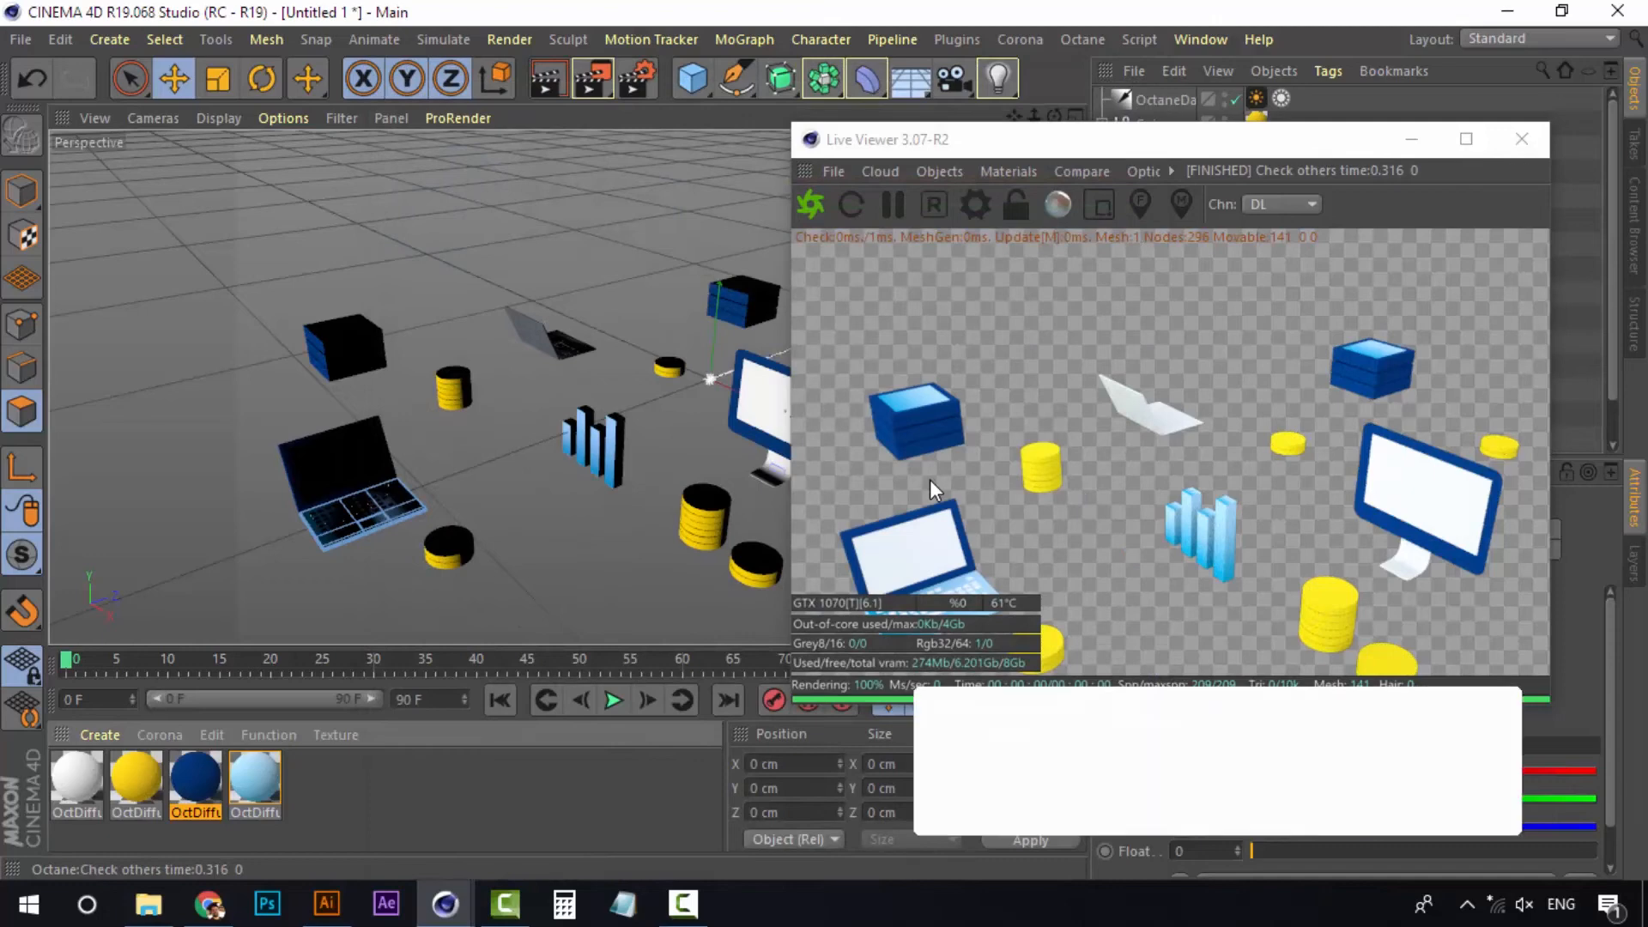
Set the deep blue material's diffuse color to hue 207°, saturation 100% and value 39%
double_click(196, 777)
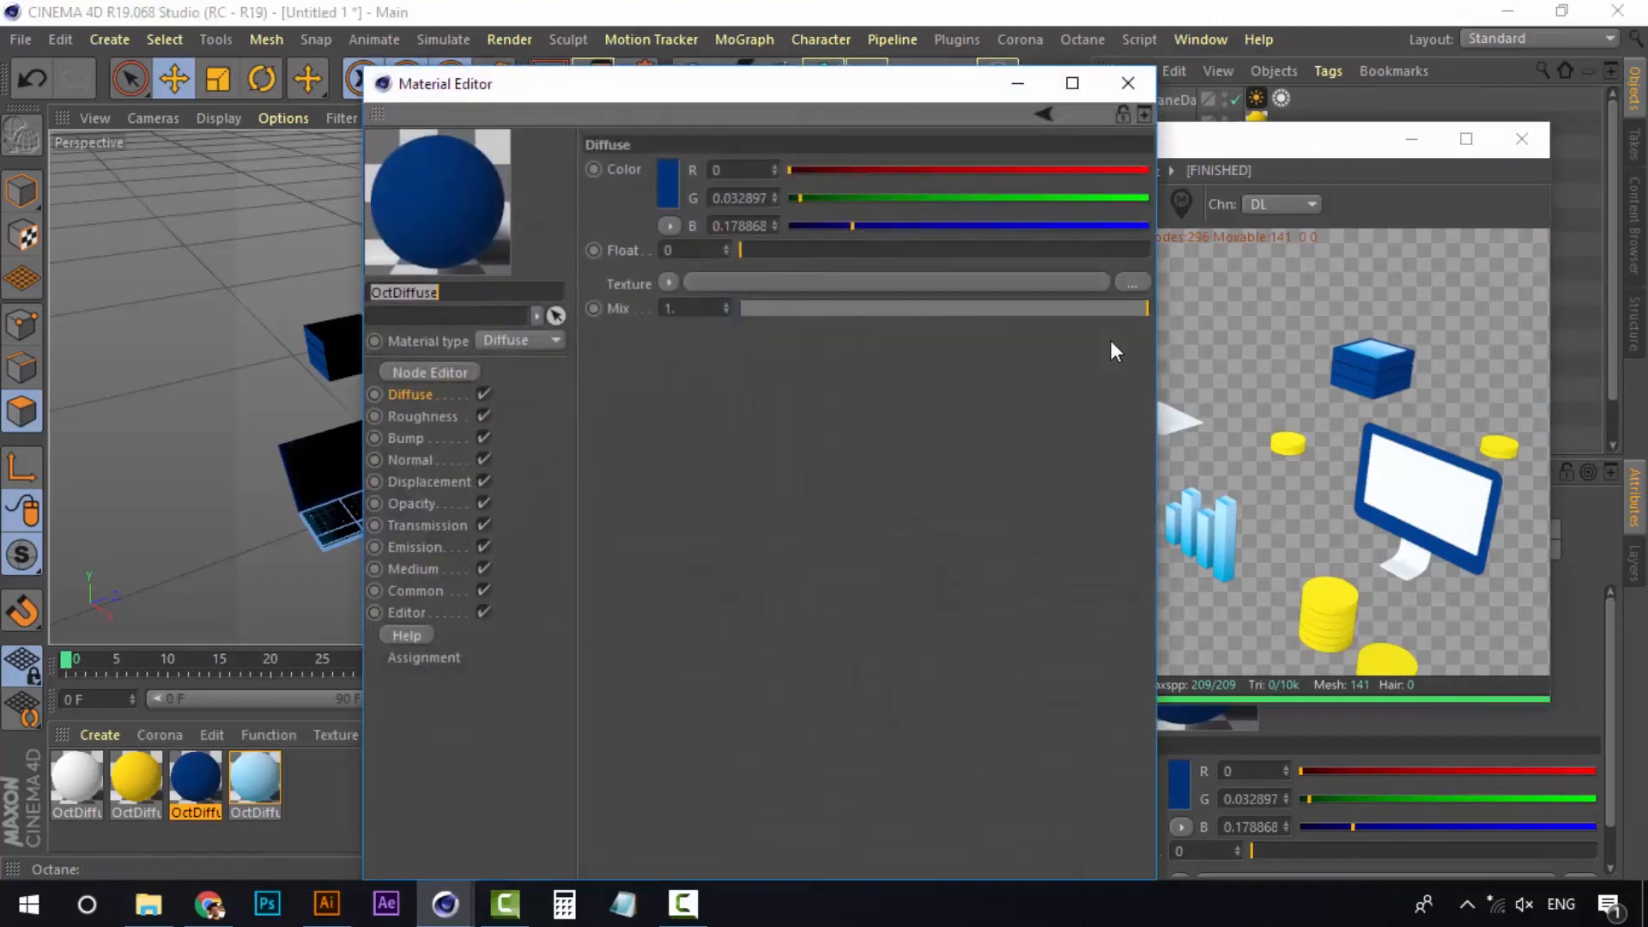
click(675, 182)
drag(740, 192, 692, 230)
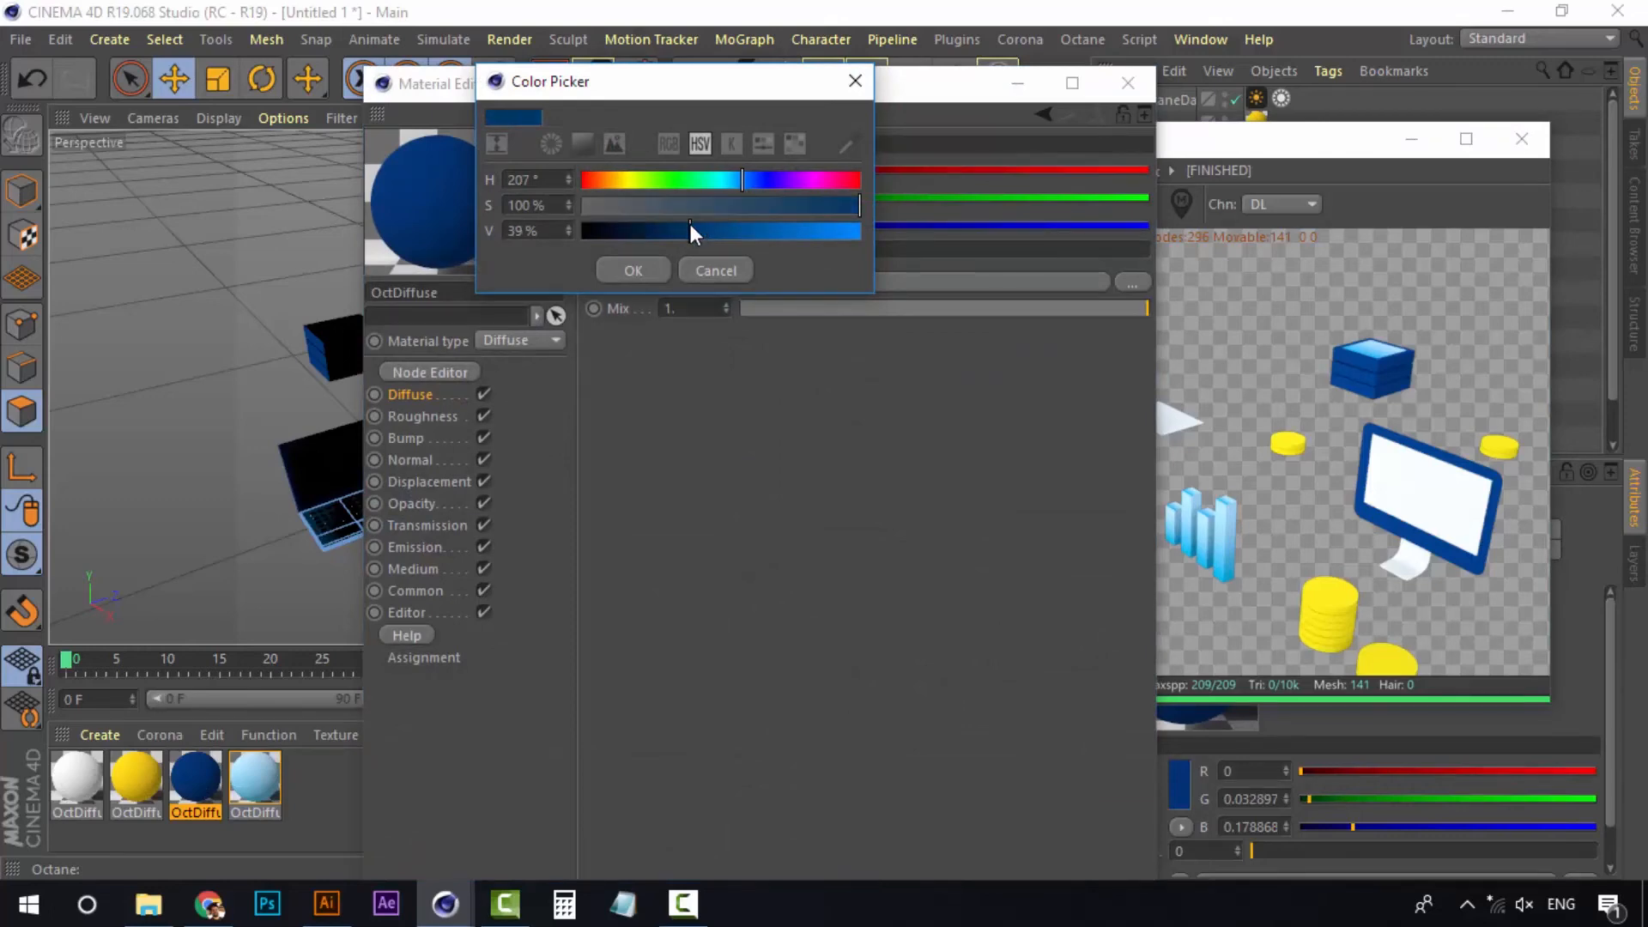
click(658, 273)
click(1129, 81)
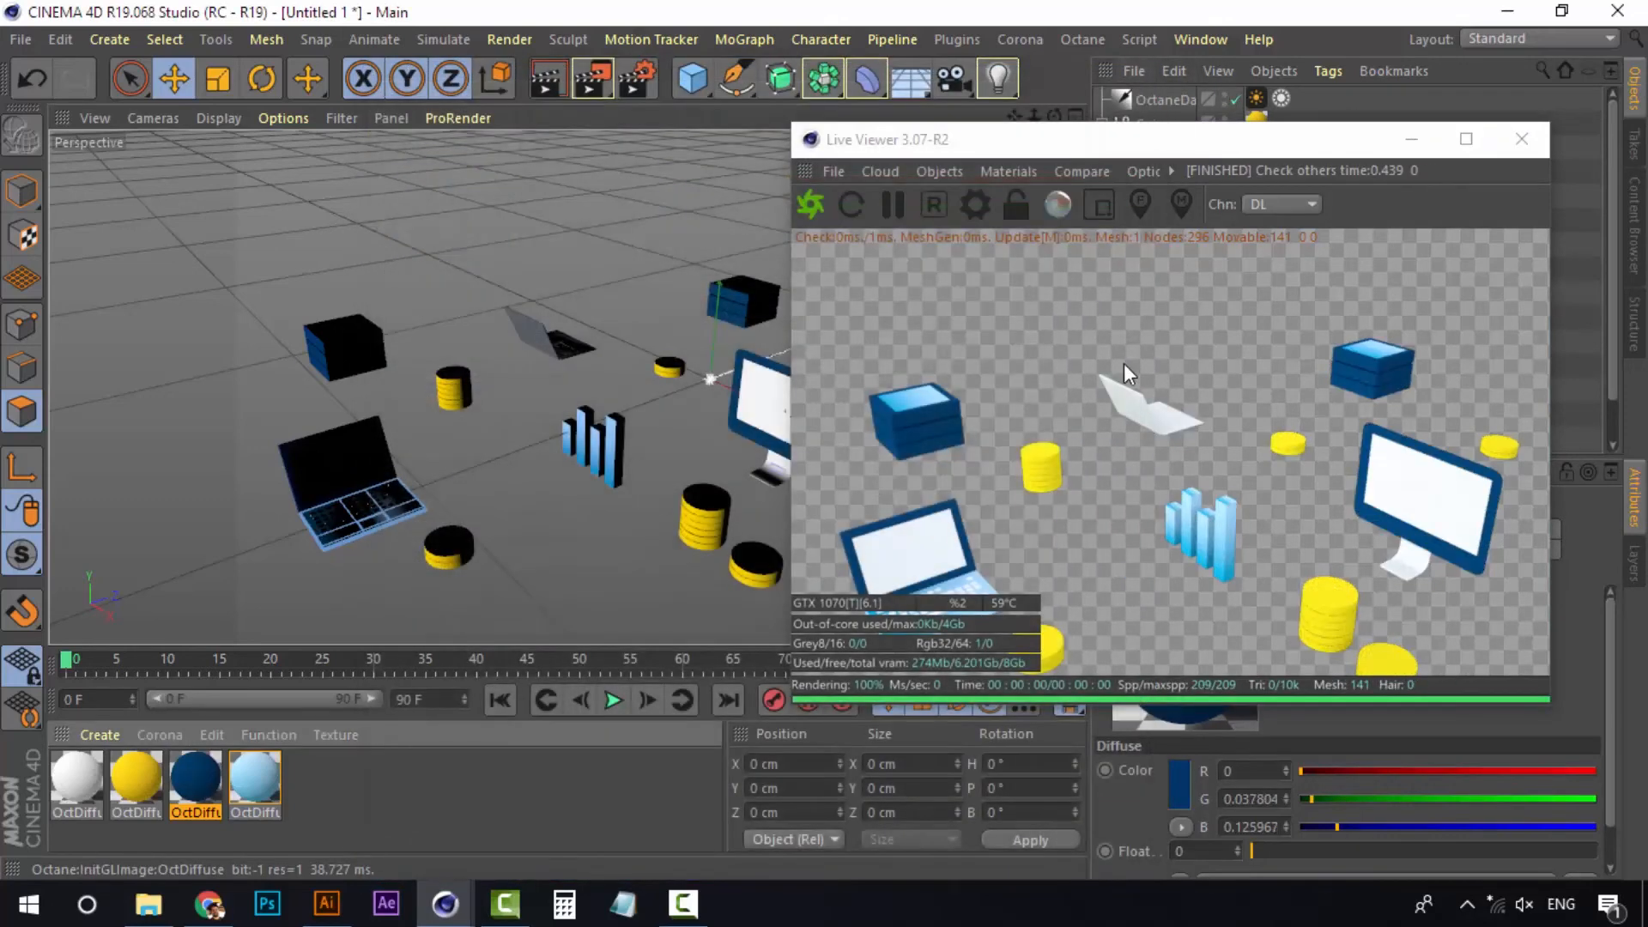
Collapse the Laptop group and delete the uncolored Laptop.1 group
drag(1243, 158, 1255, 560)
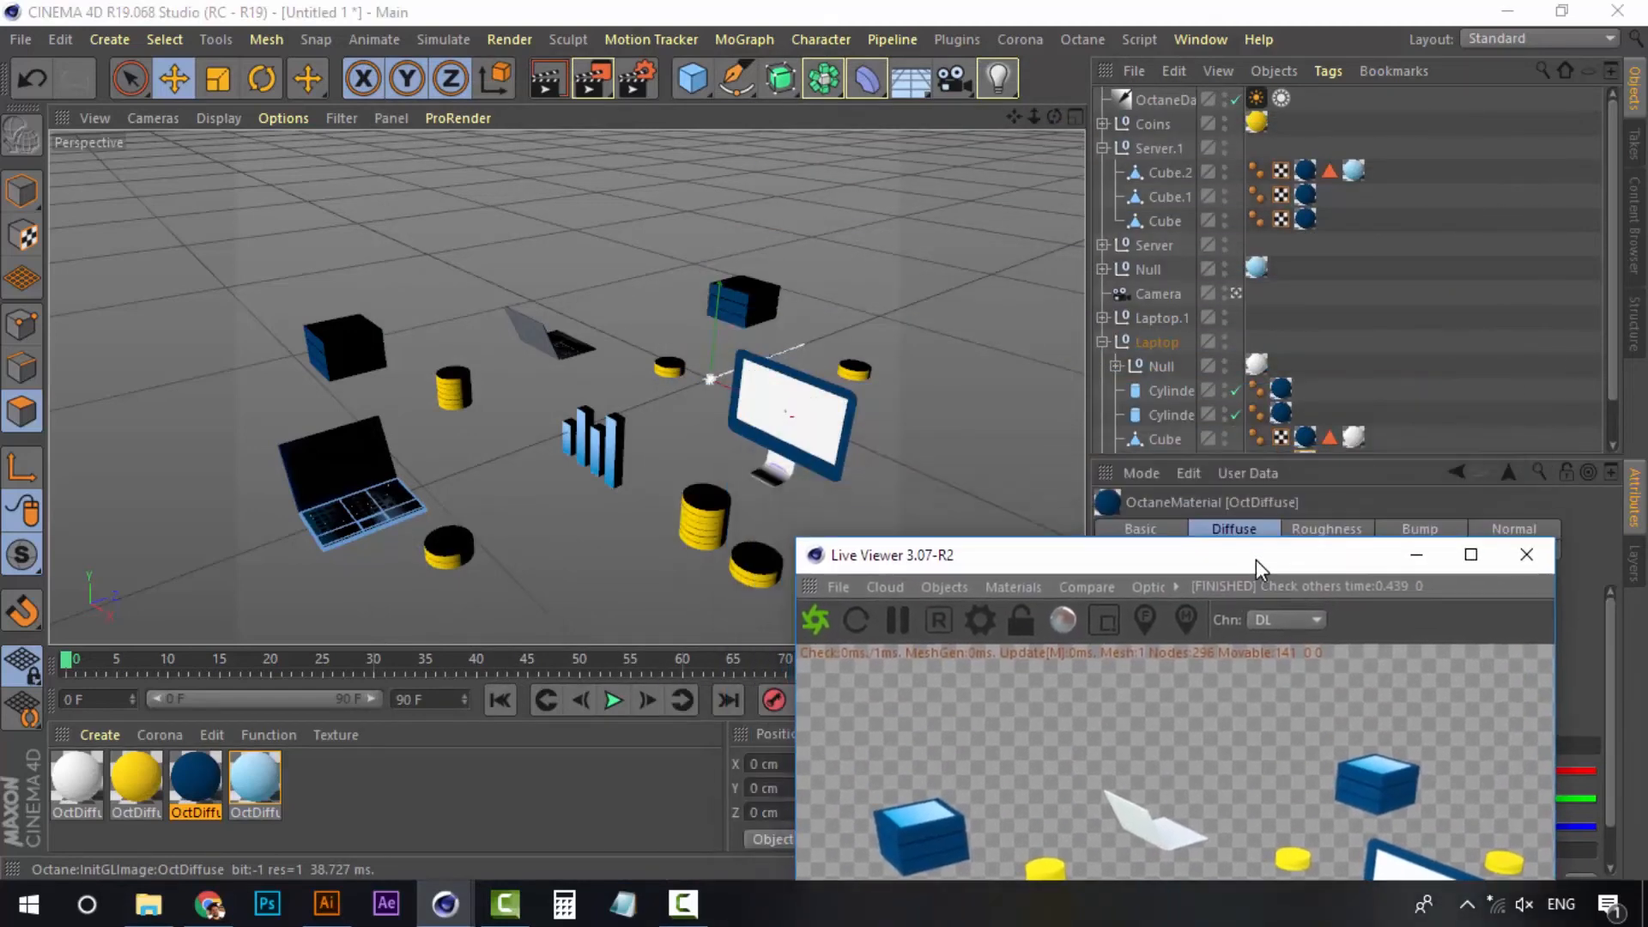
click(1107, 344)
click(1104, 341)
click(1155, 317)
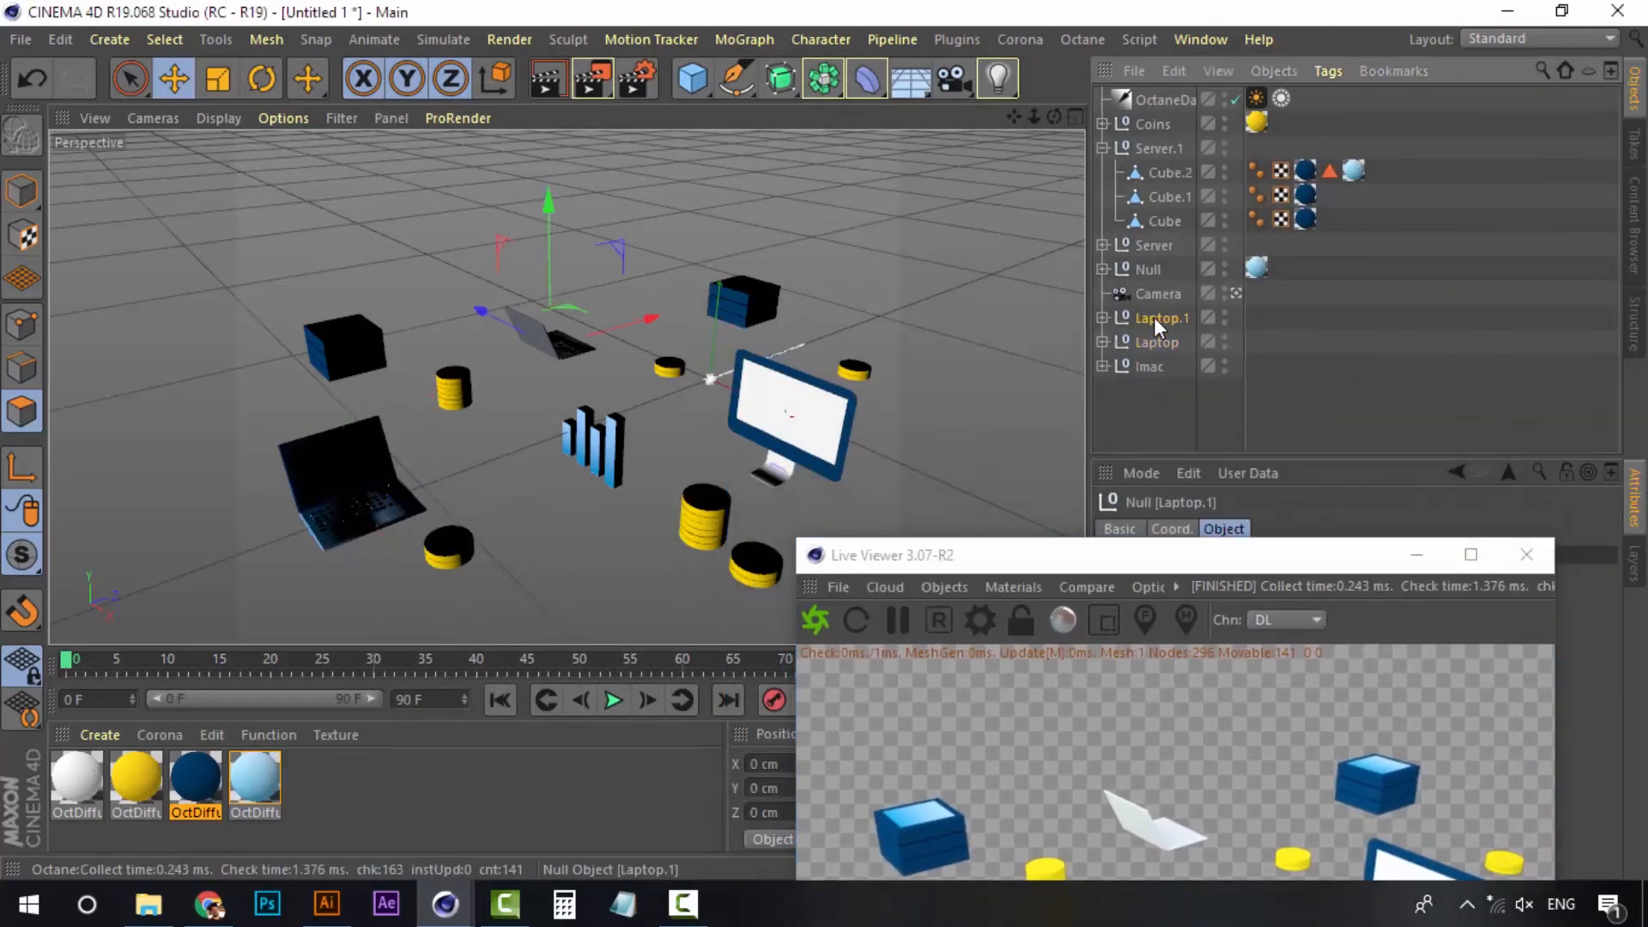
key(Delete)
Place a copy of the colored Laptop group at the back between the two servers, rotated 90° about its vertical axis
click(1160, 321)
key(ctrl+c)
key(ctrl+v)
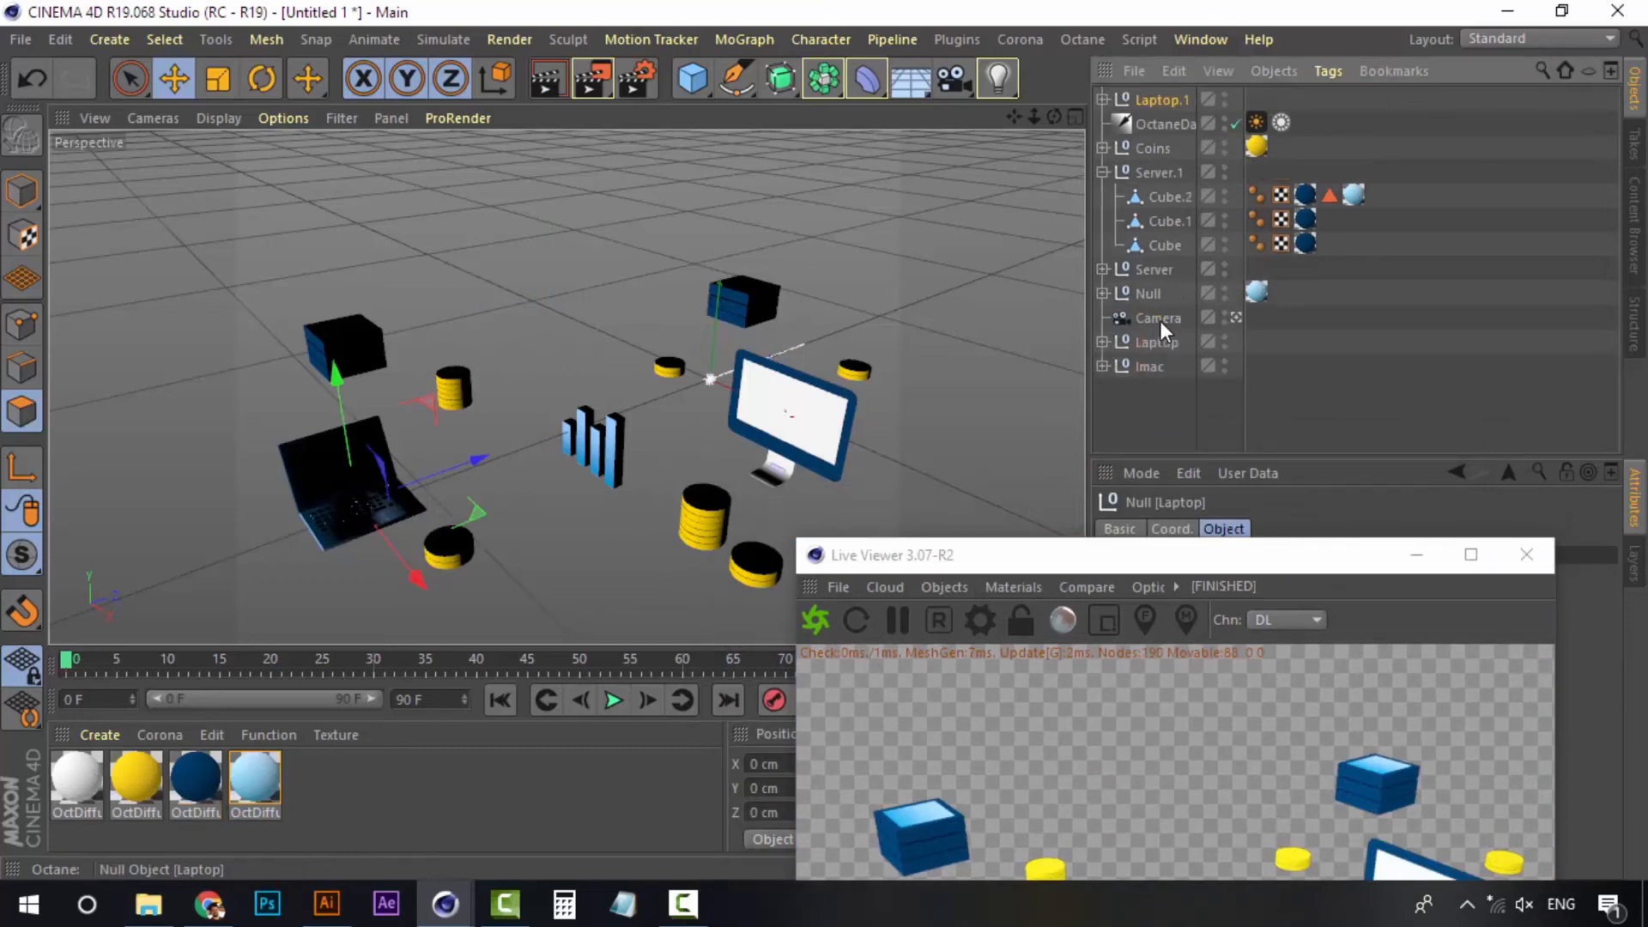
drag(471, 462, 668, 376)
key(r)
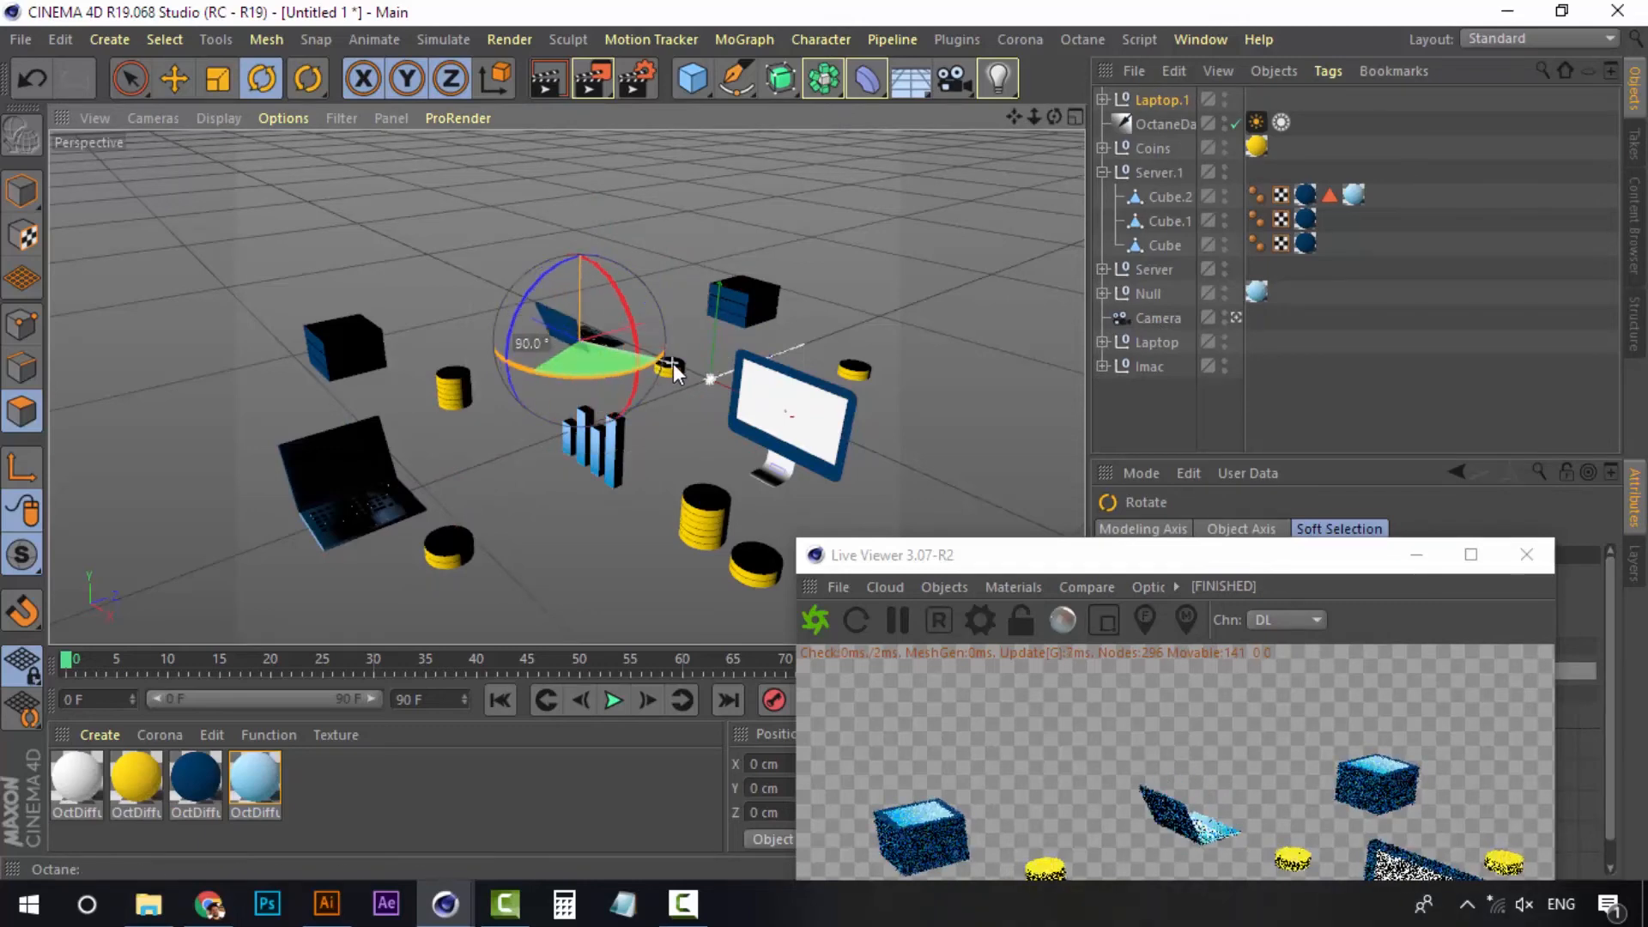
click(1150, 412)
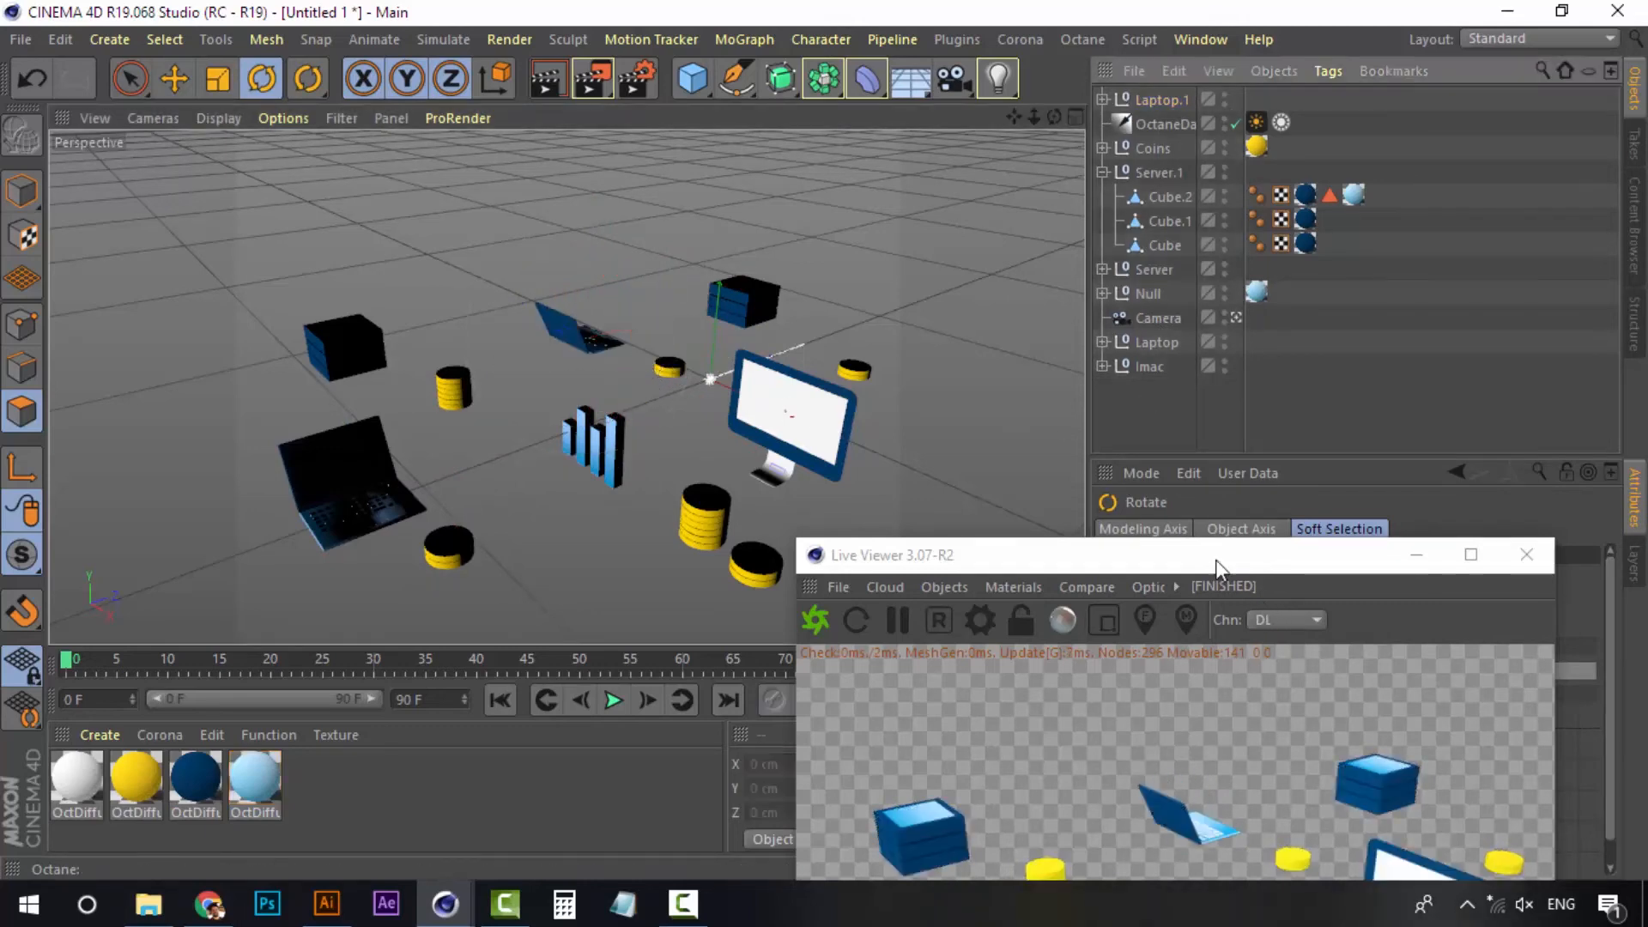
Set the render output to save as PNG with the alpha channel enabled
drag(1217, 568, 999, 259)
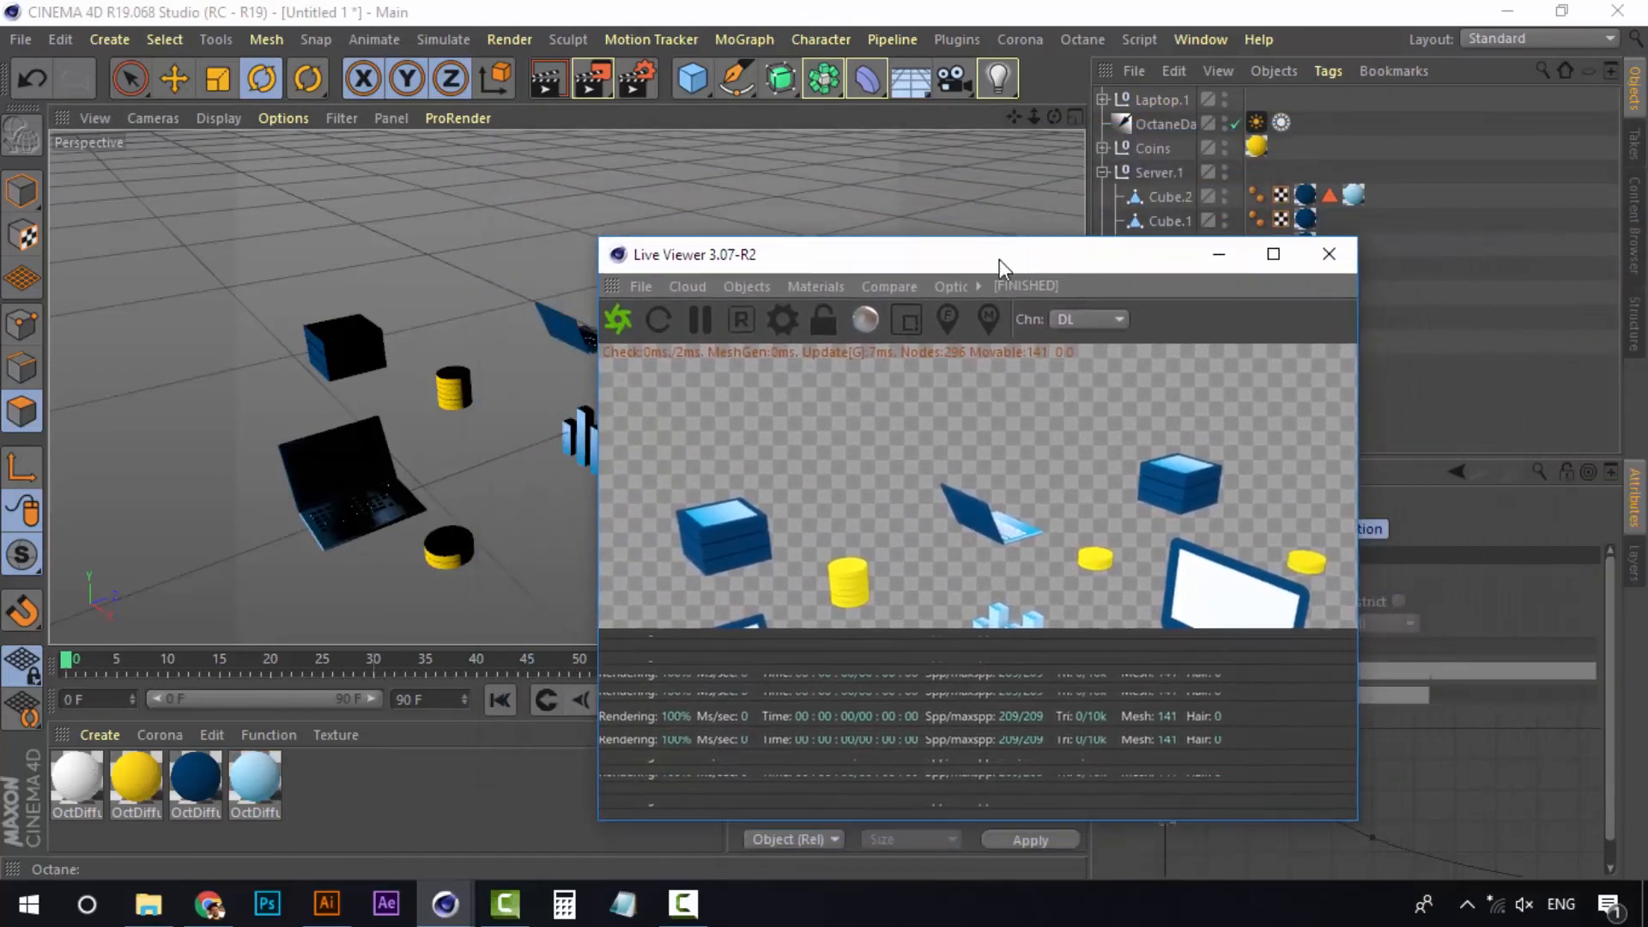
drag(862, 274, 574, 249)
click(510, 39)
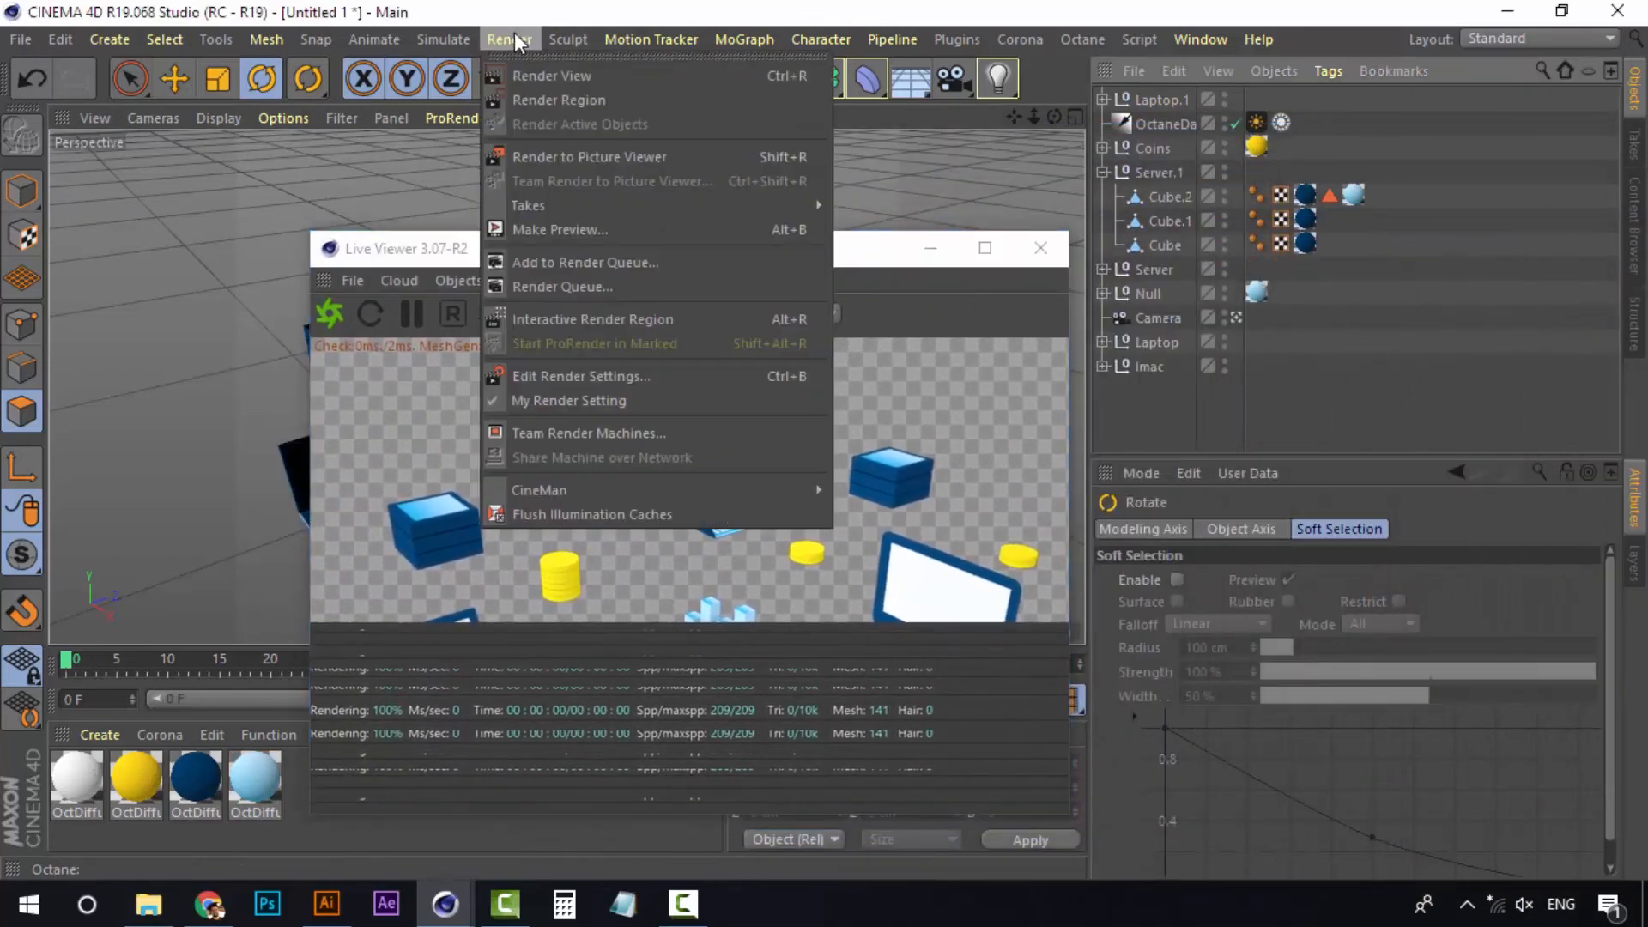
click(640, 377)
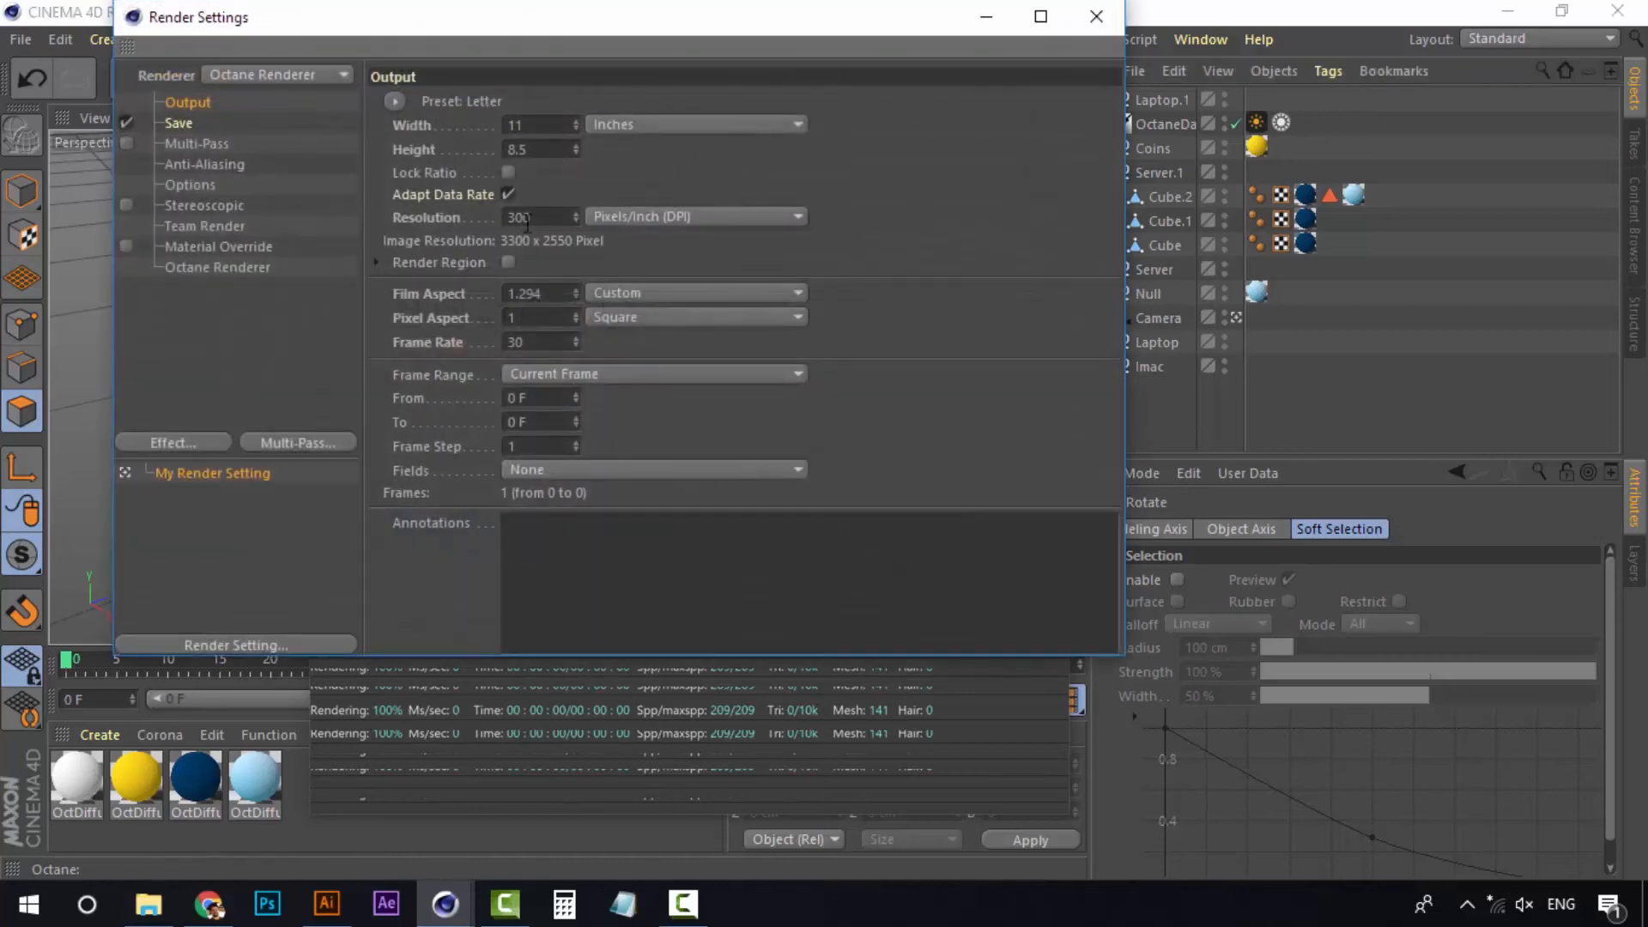
click(204, 122)
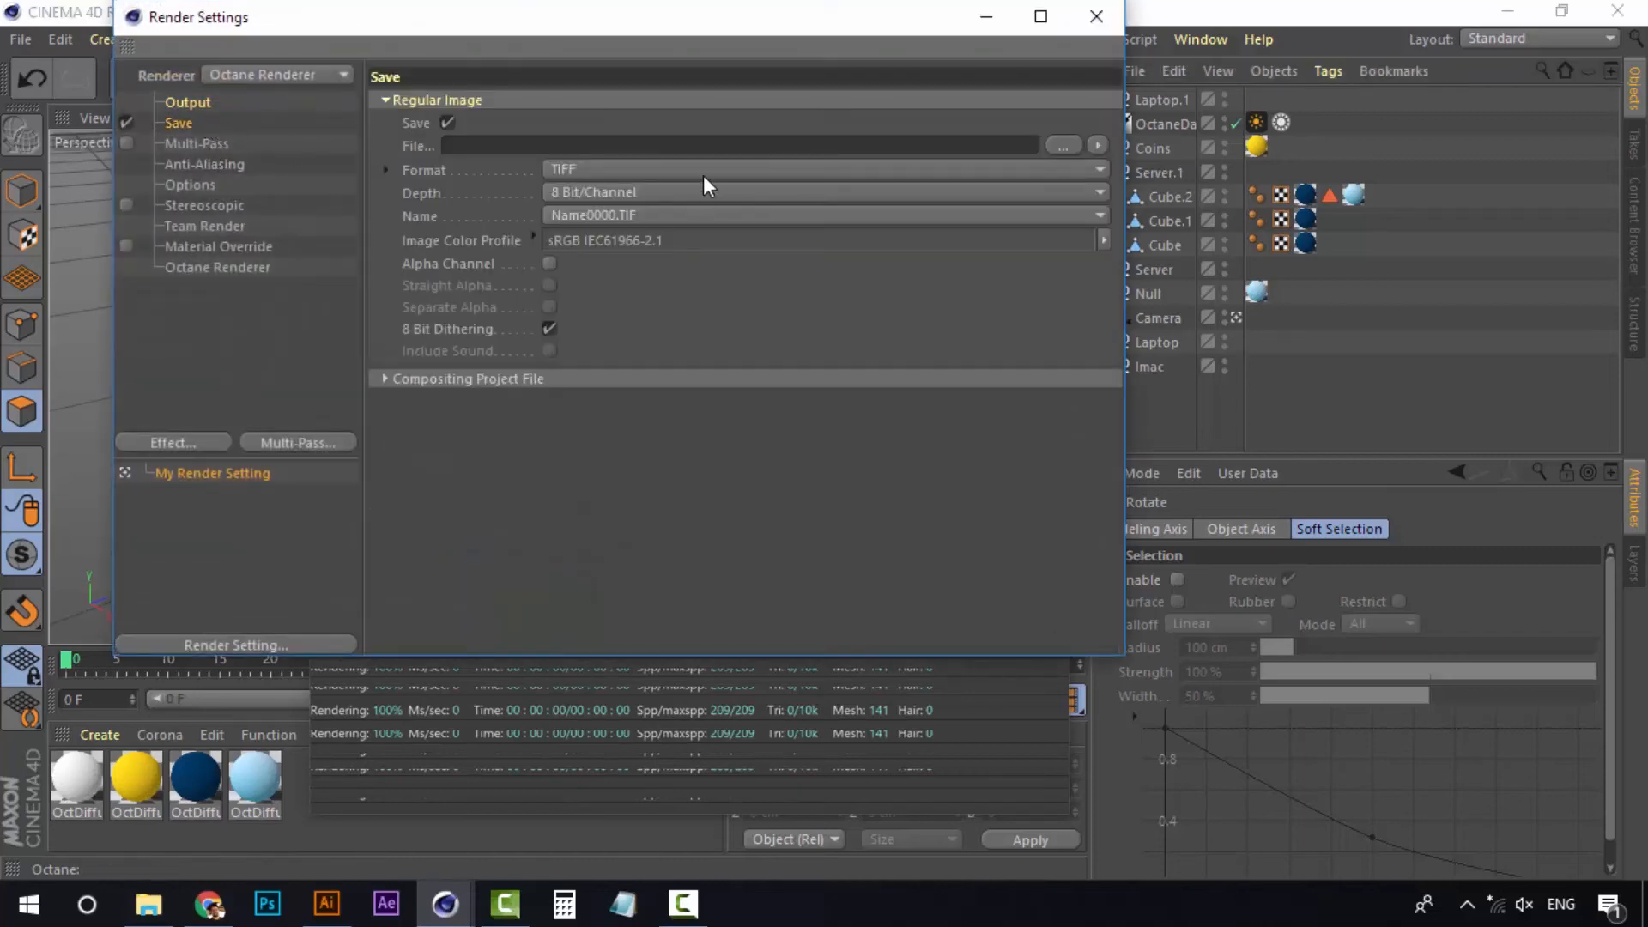
click(703, 170)
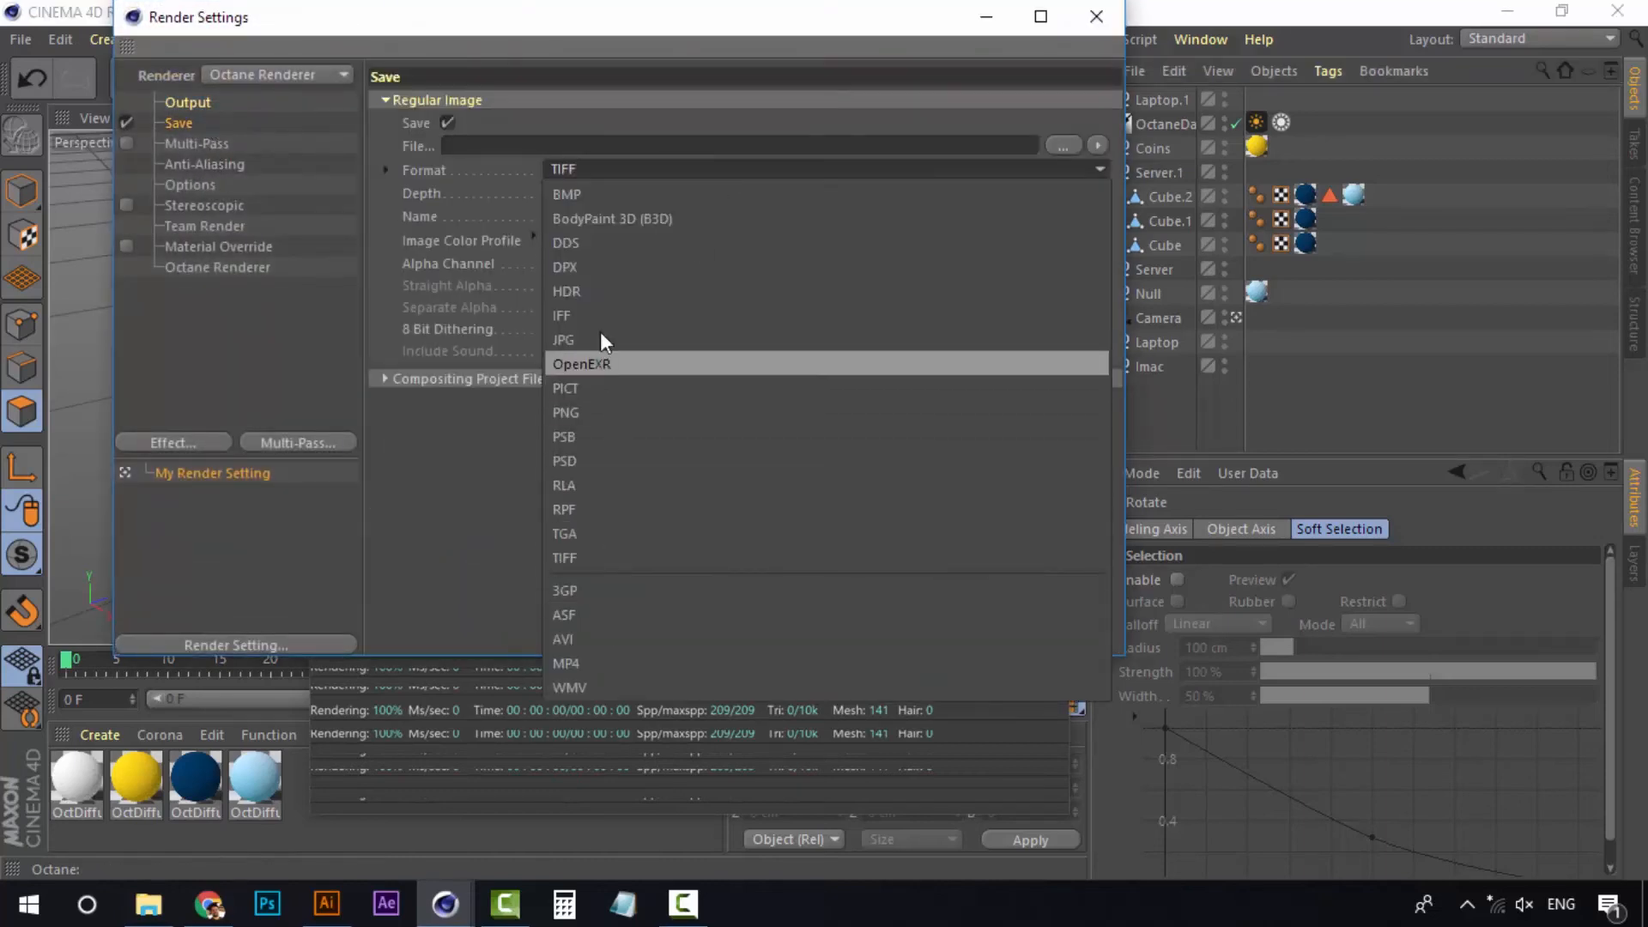
click(597, 410)
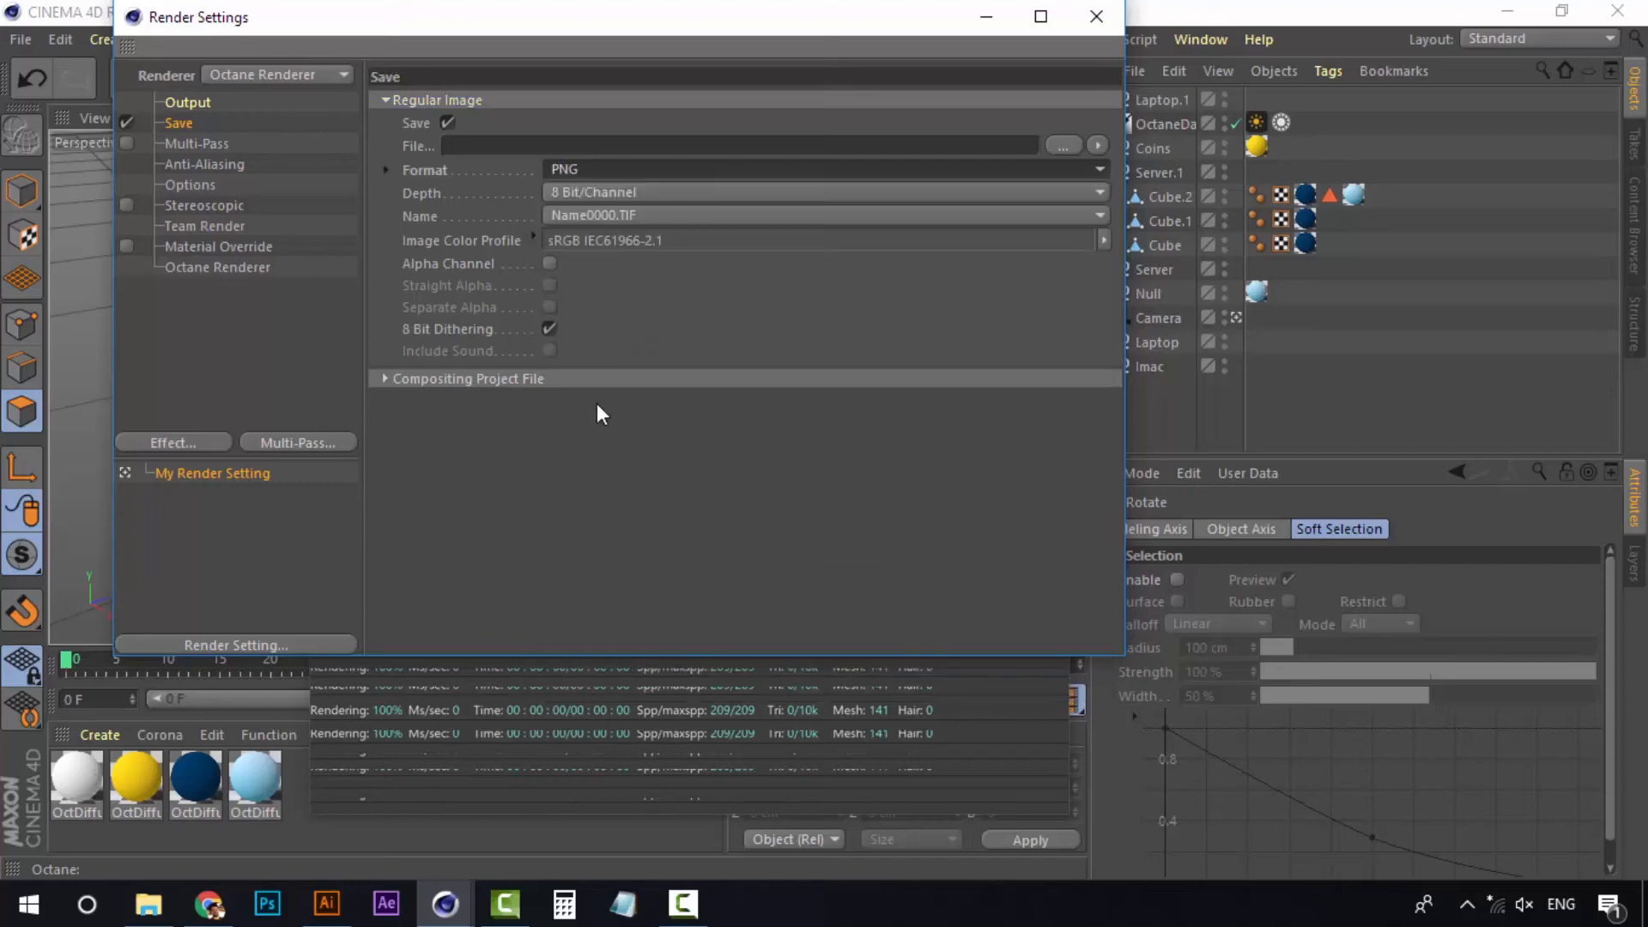
click(549, 263)
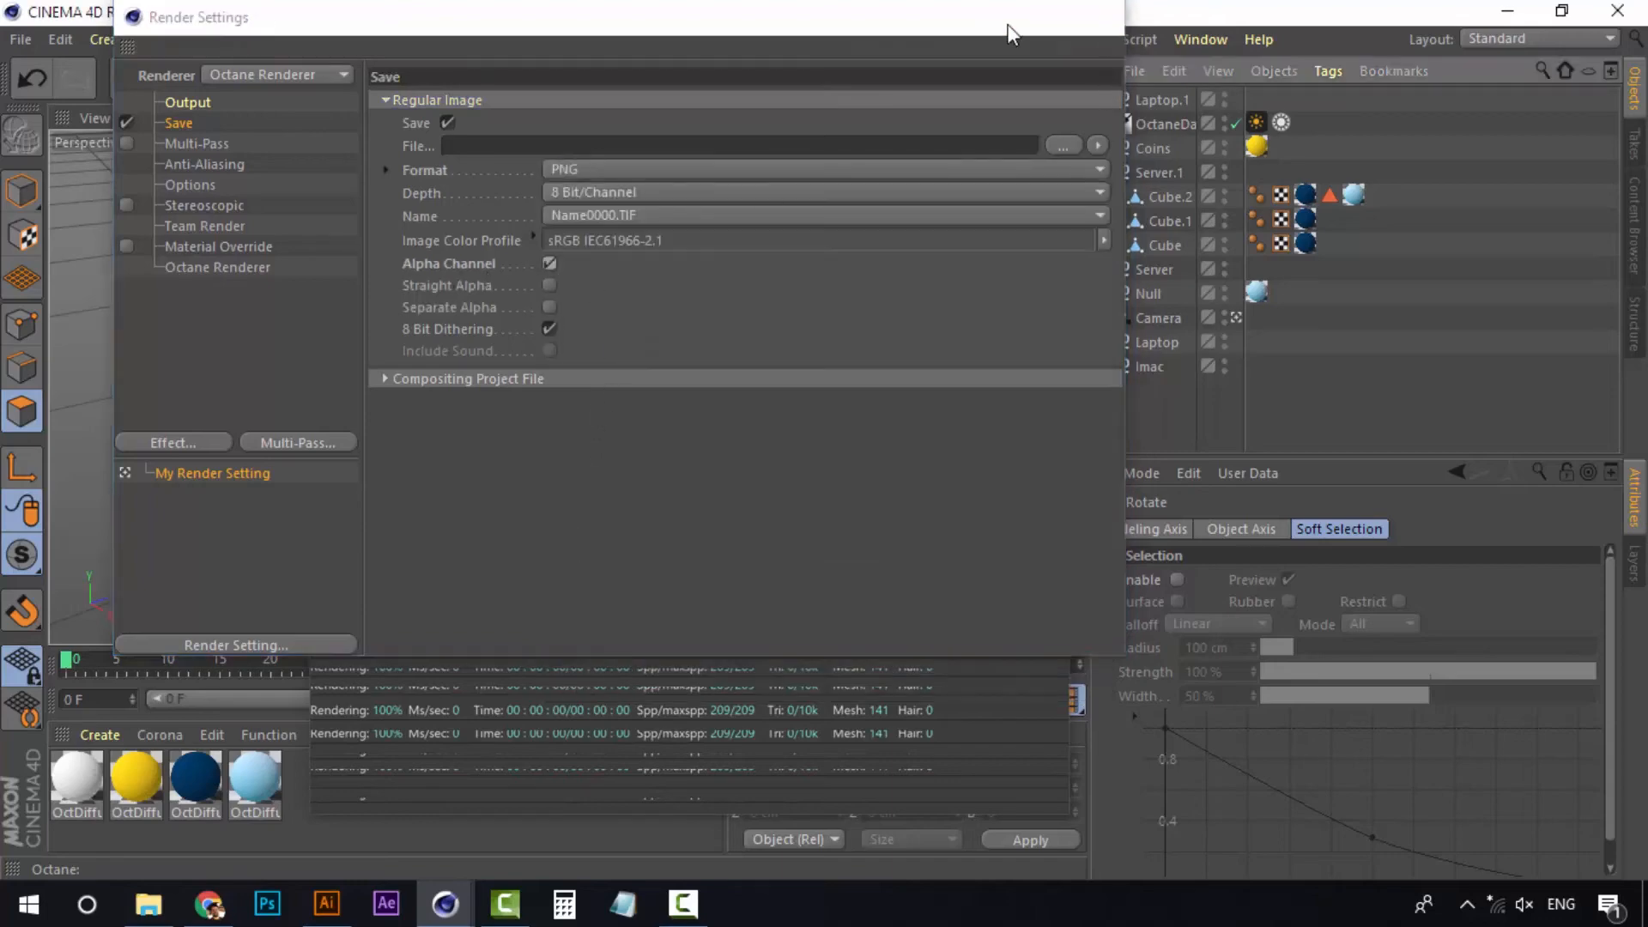
click(1096, 17)
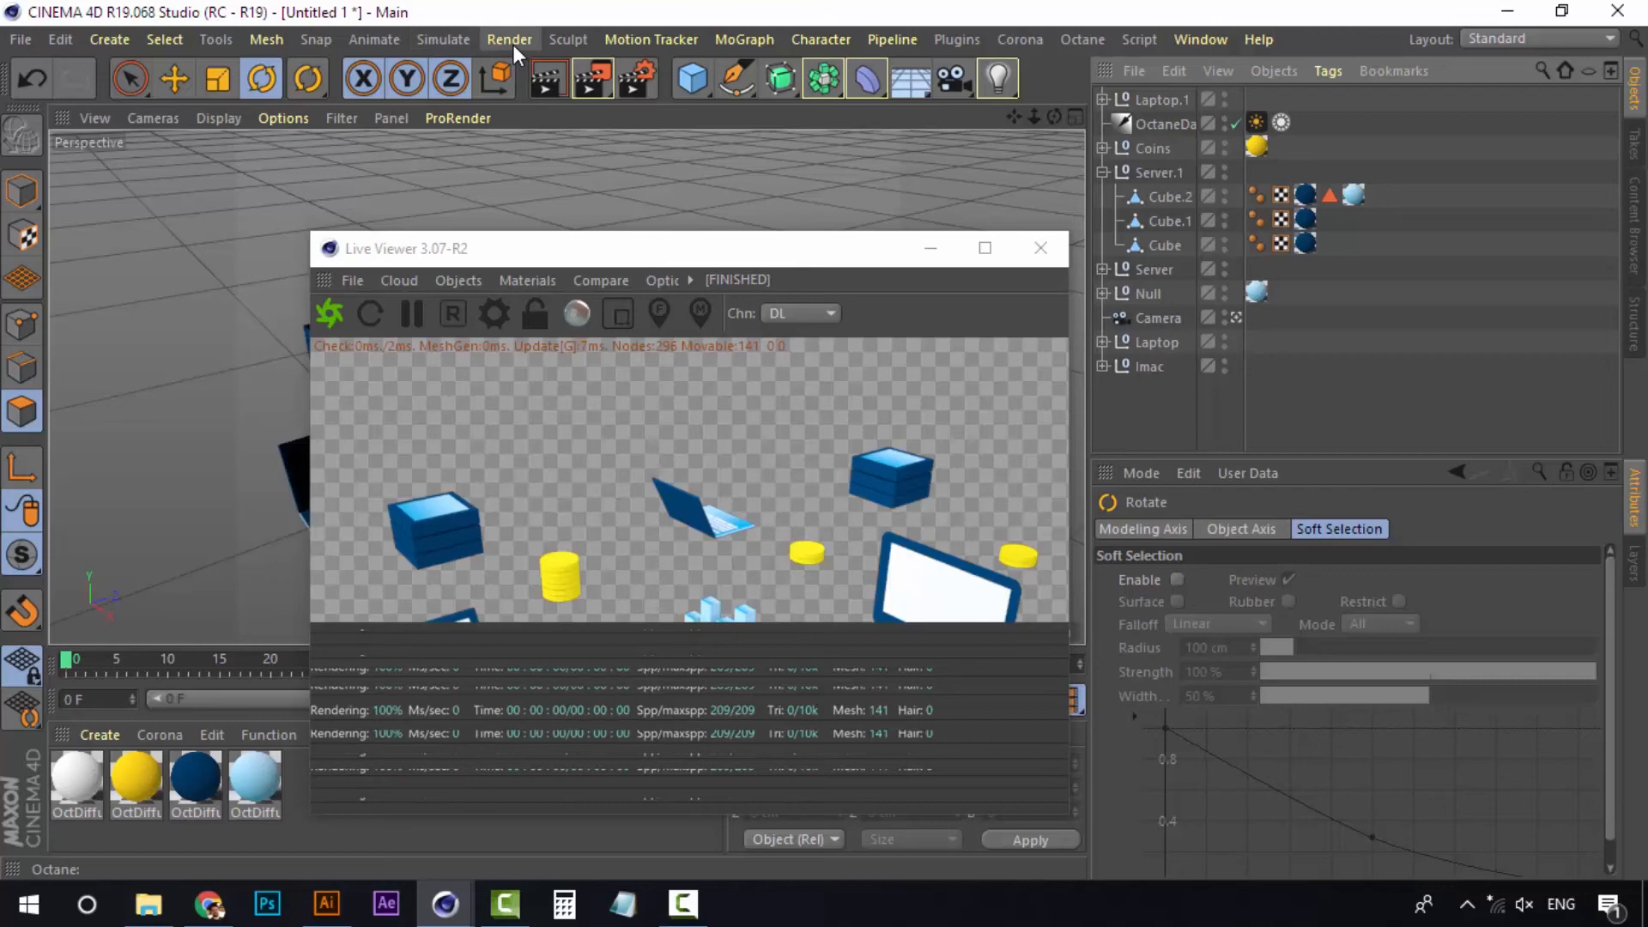
drag(700, 247, 699, 170)
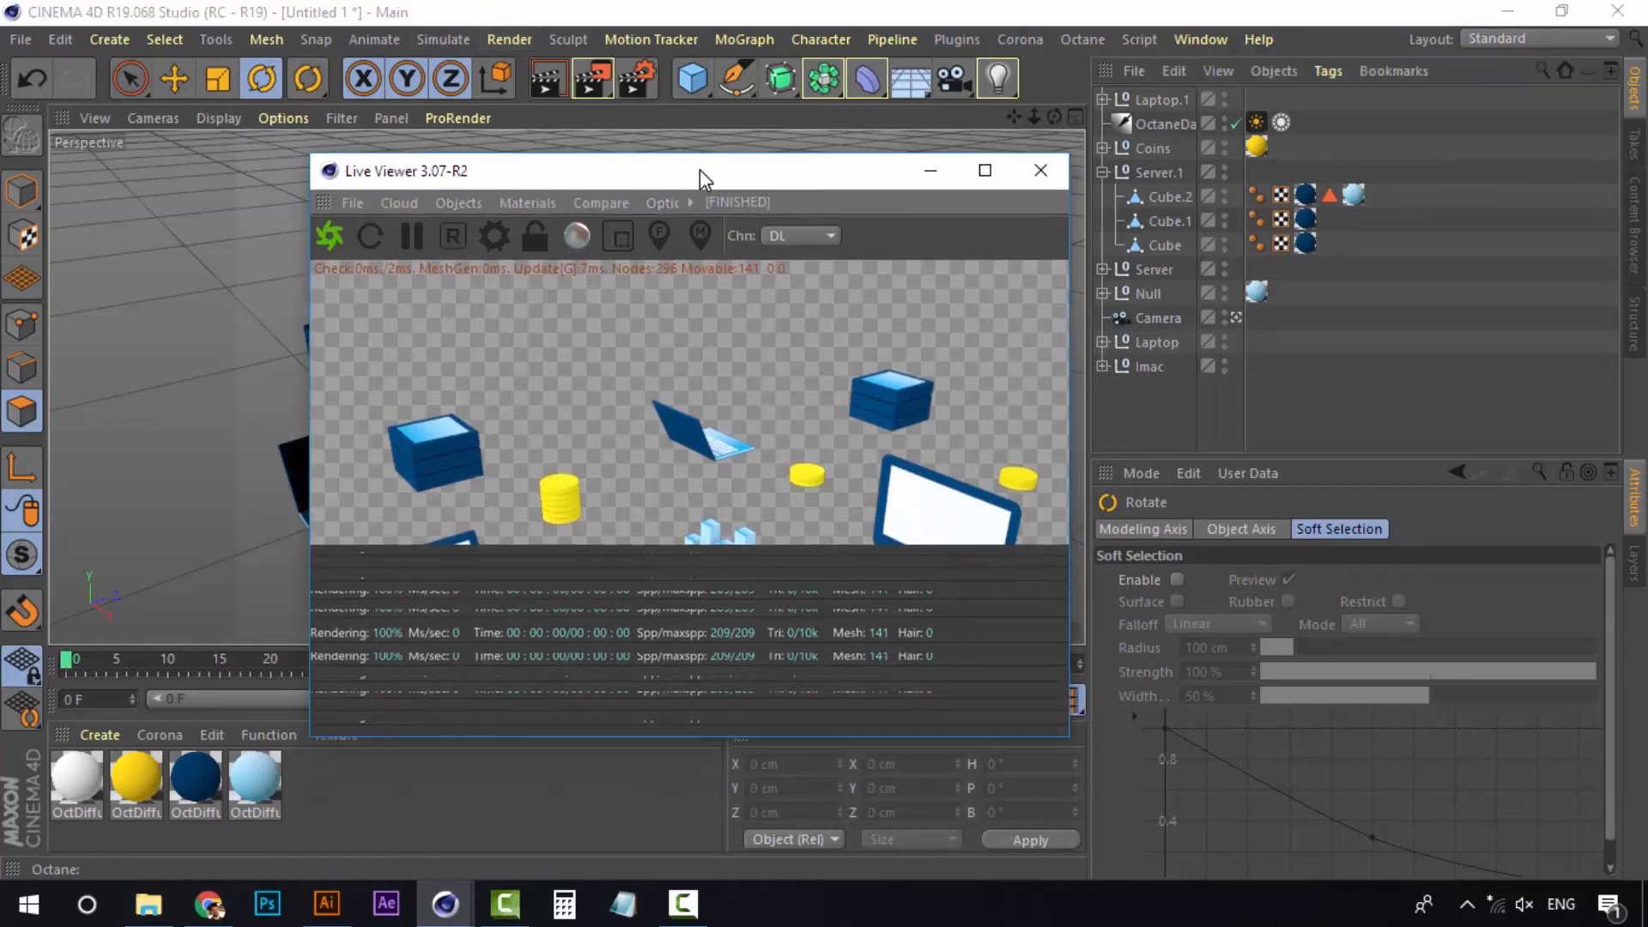
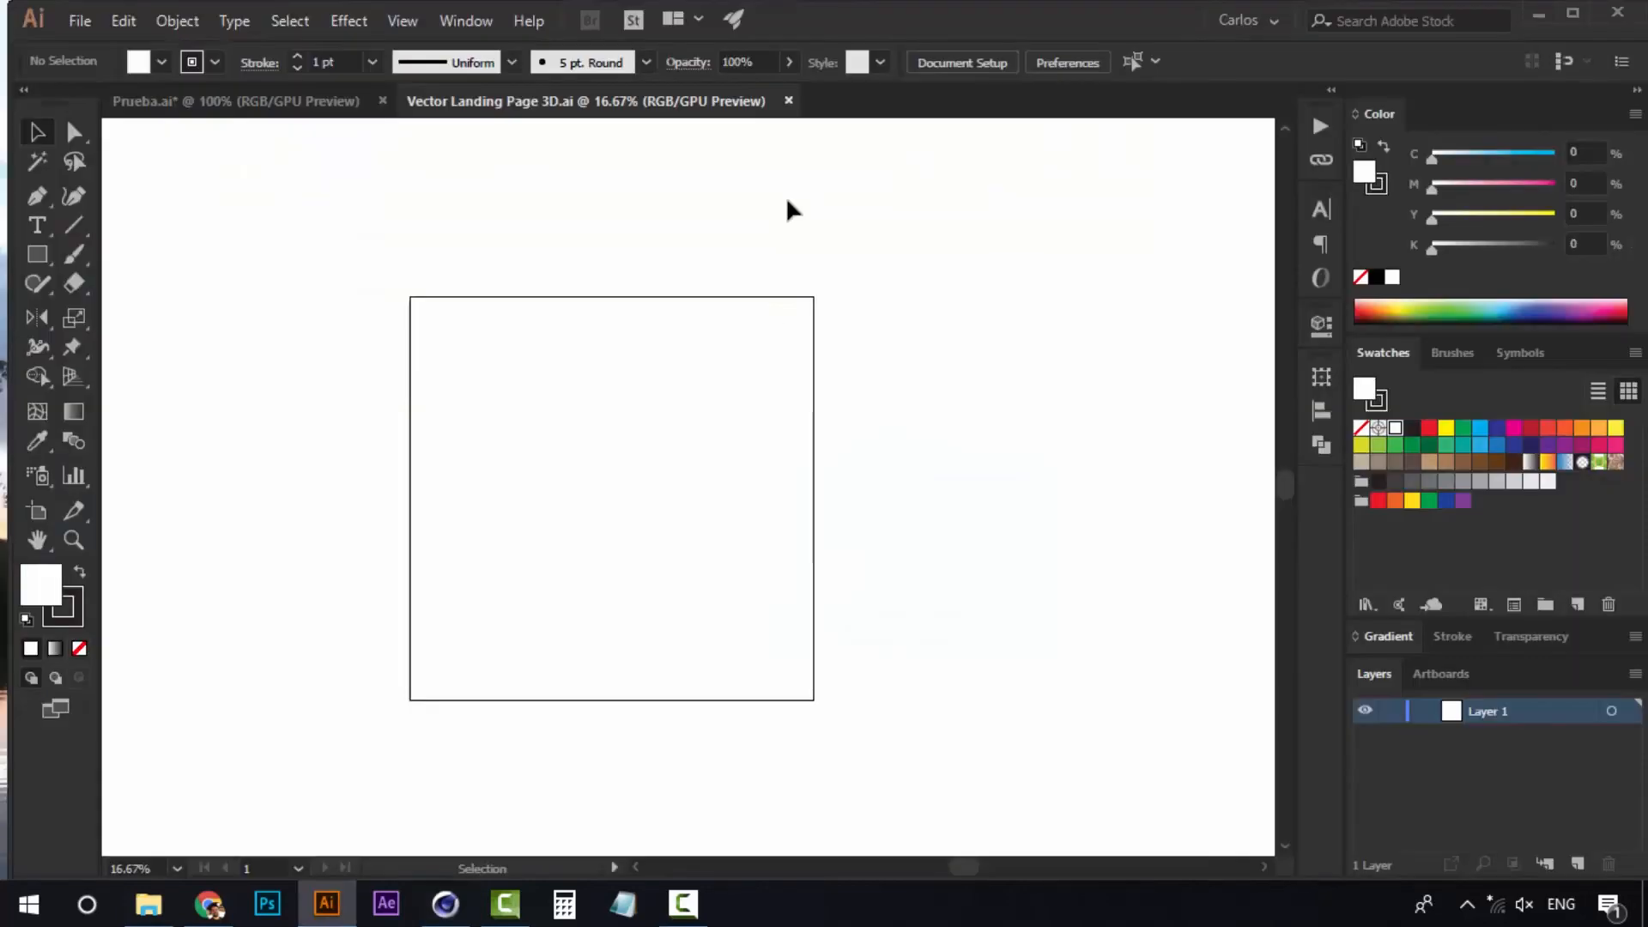
Draw a rectangle slightly larger than the artboard so that it covers the whole artboard
ctrl+click(632, 512)
drag(683, 479, 652, 497)
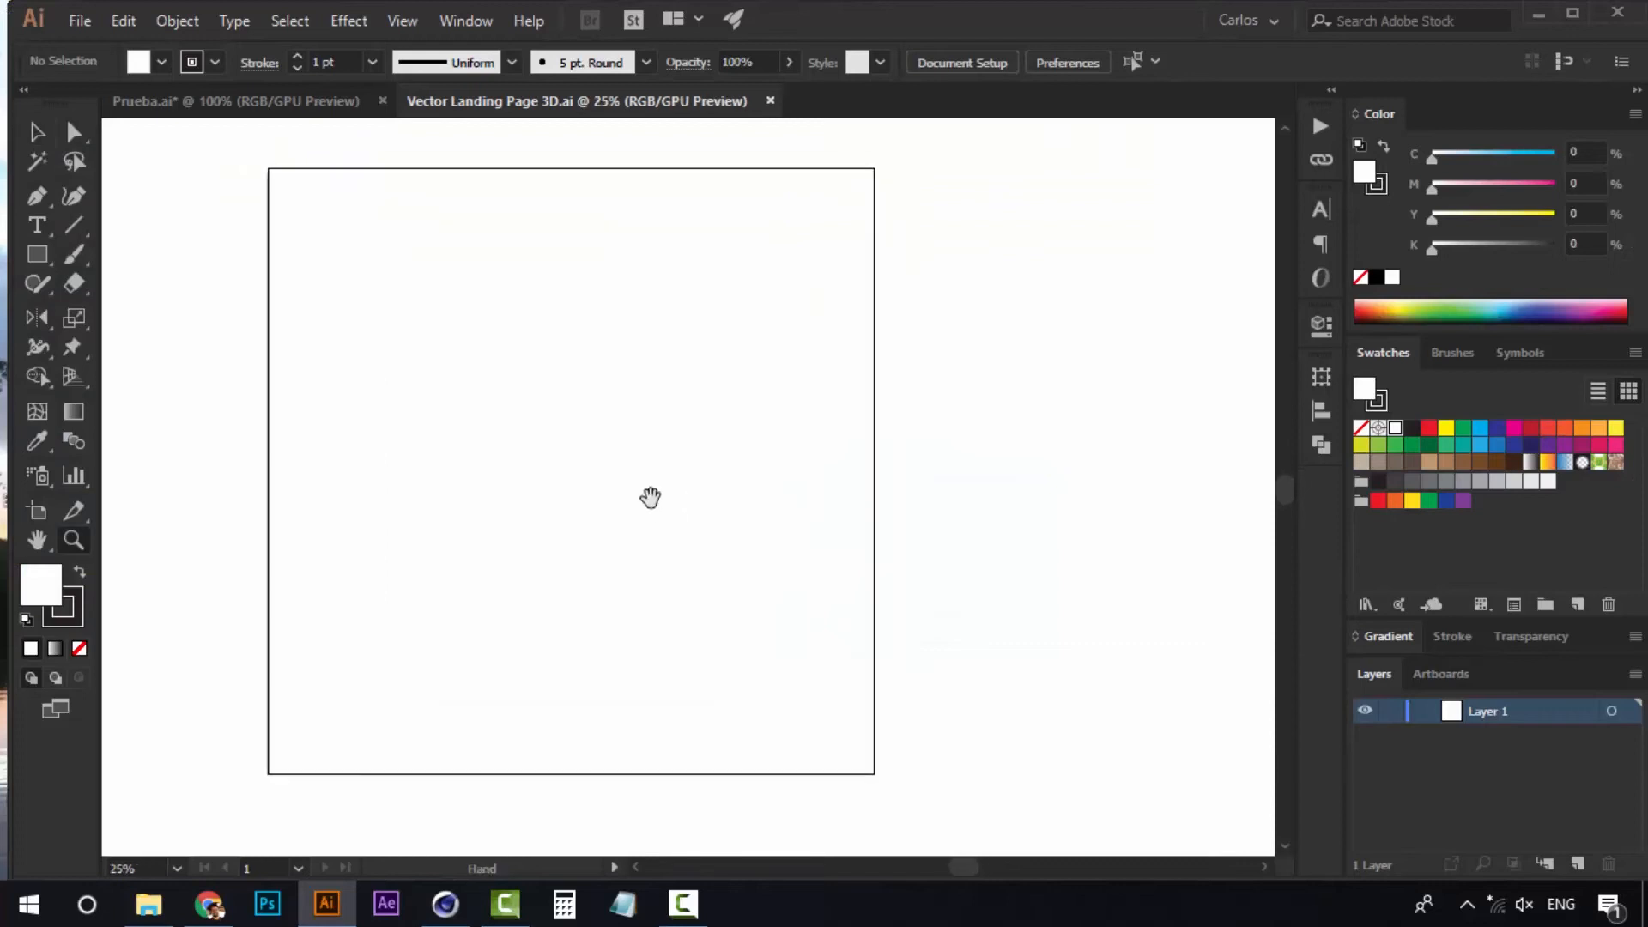
key(v)
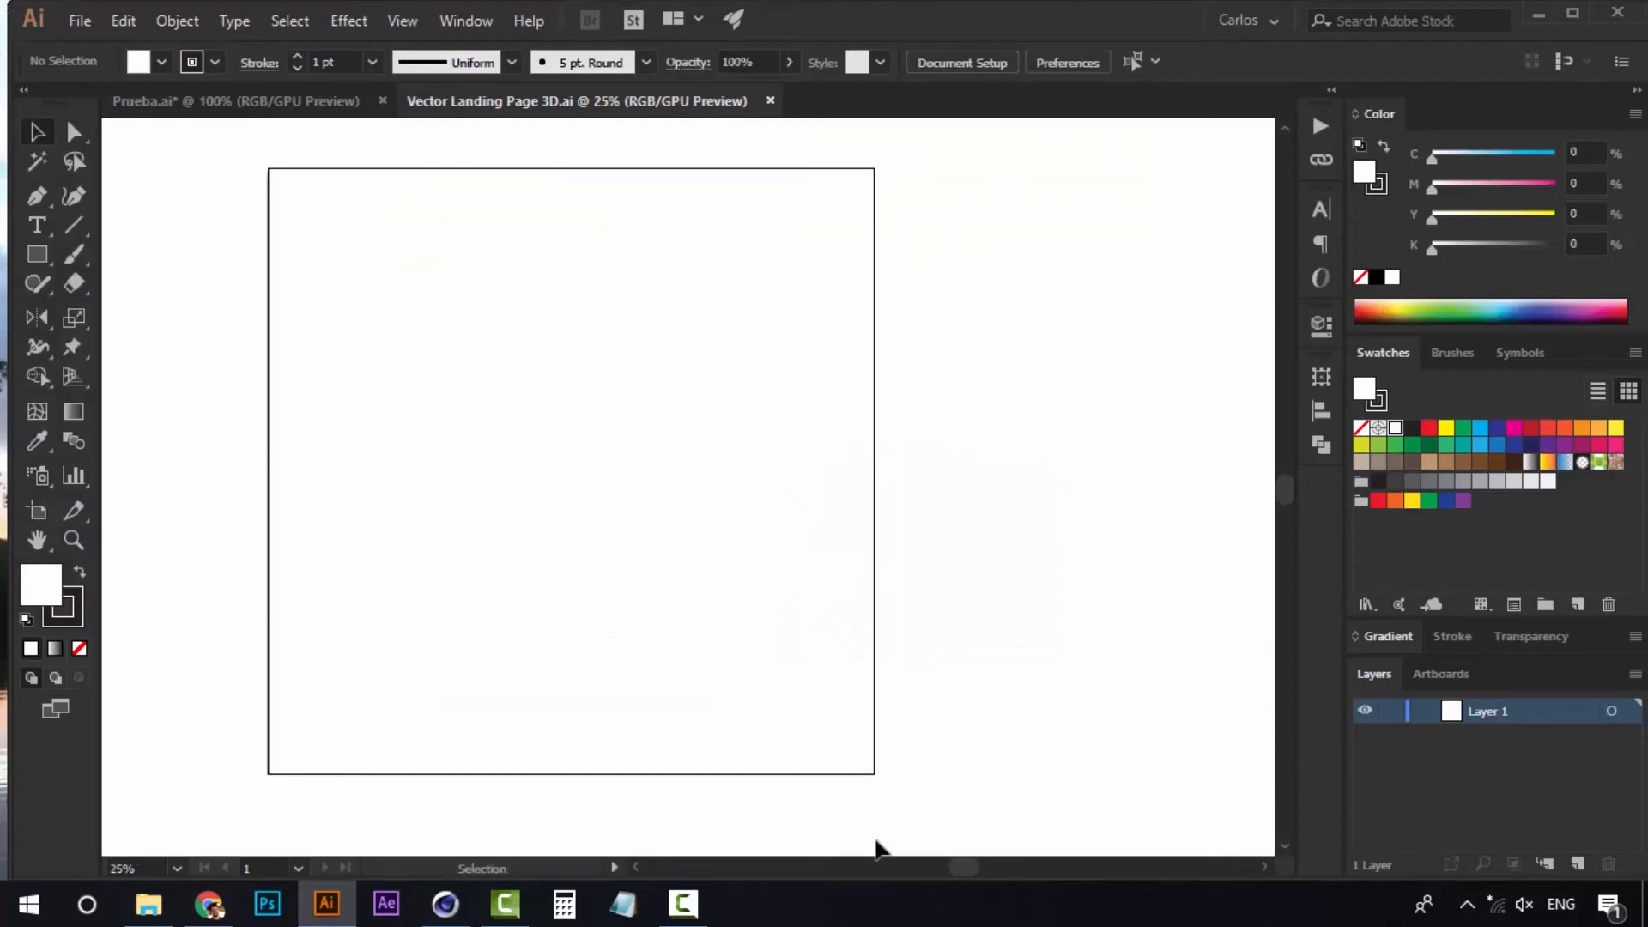
drag(752, 432, 846, 461)
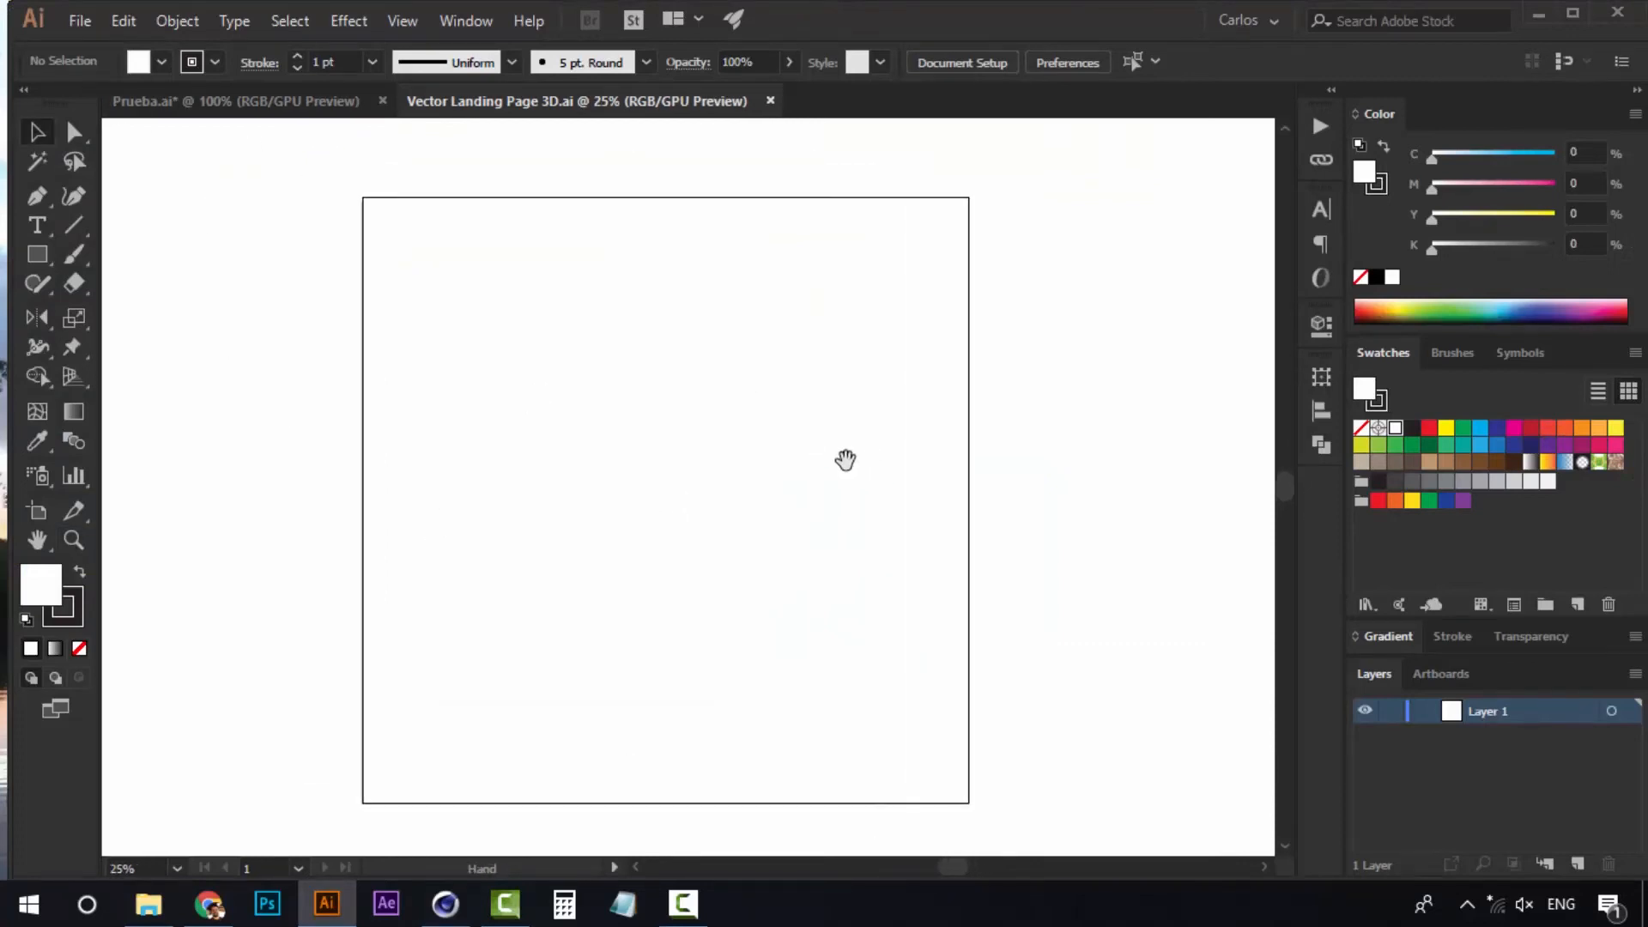
click(48, 255)
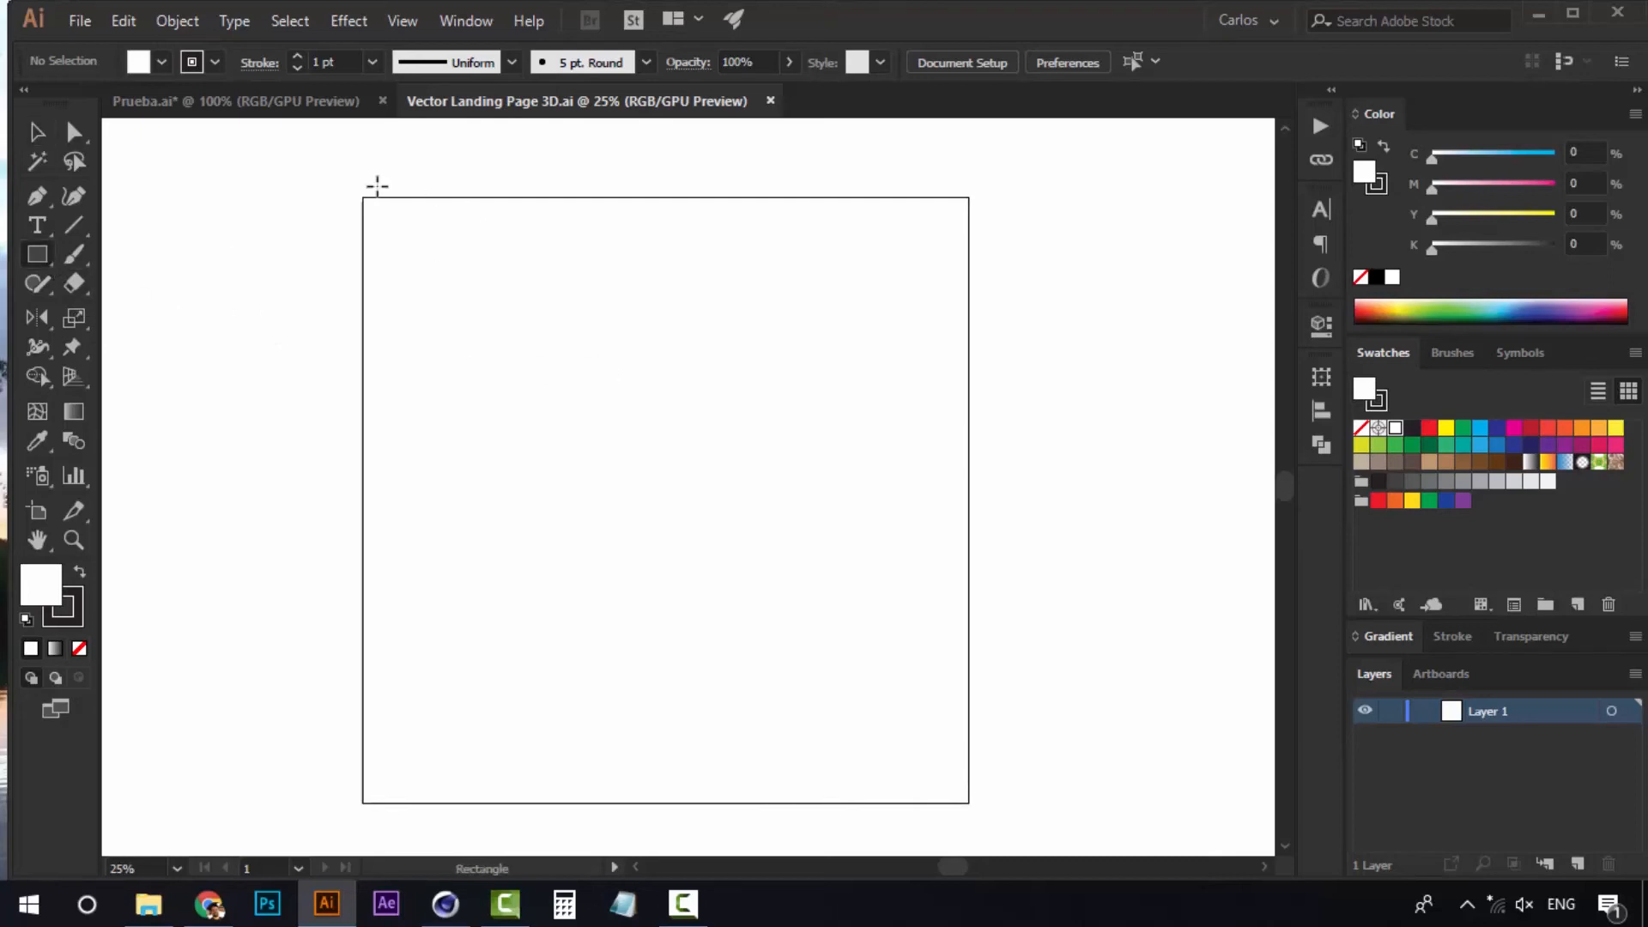
drag(355, 192, 971, 810)
key(v)
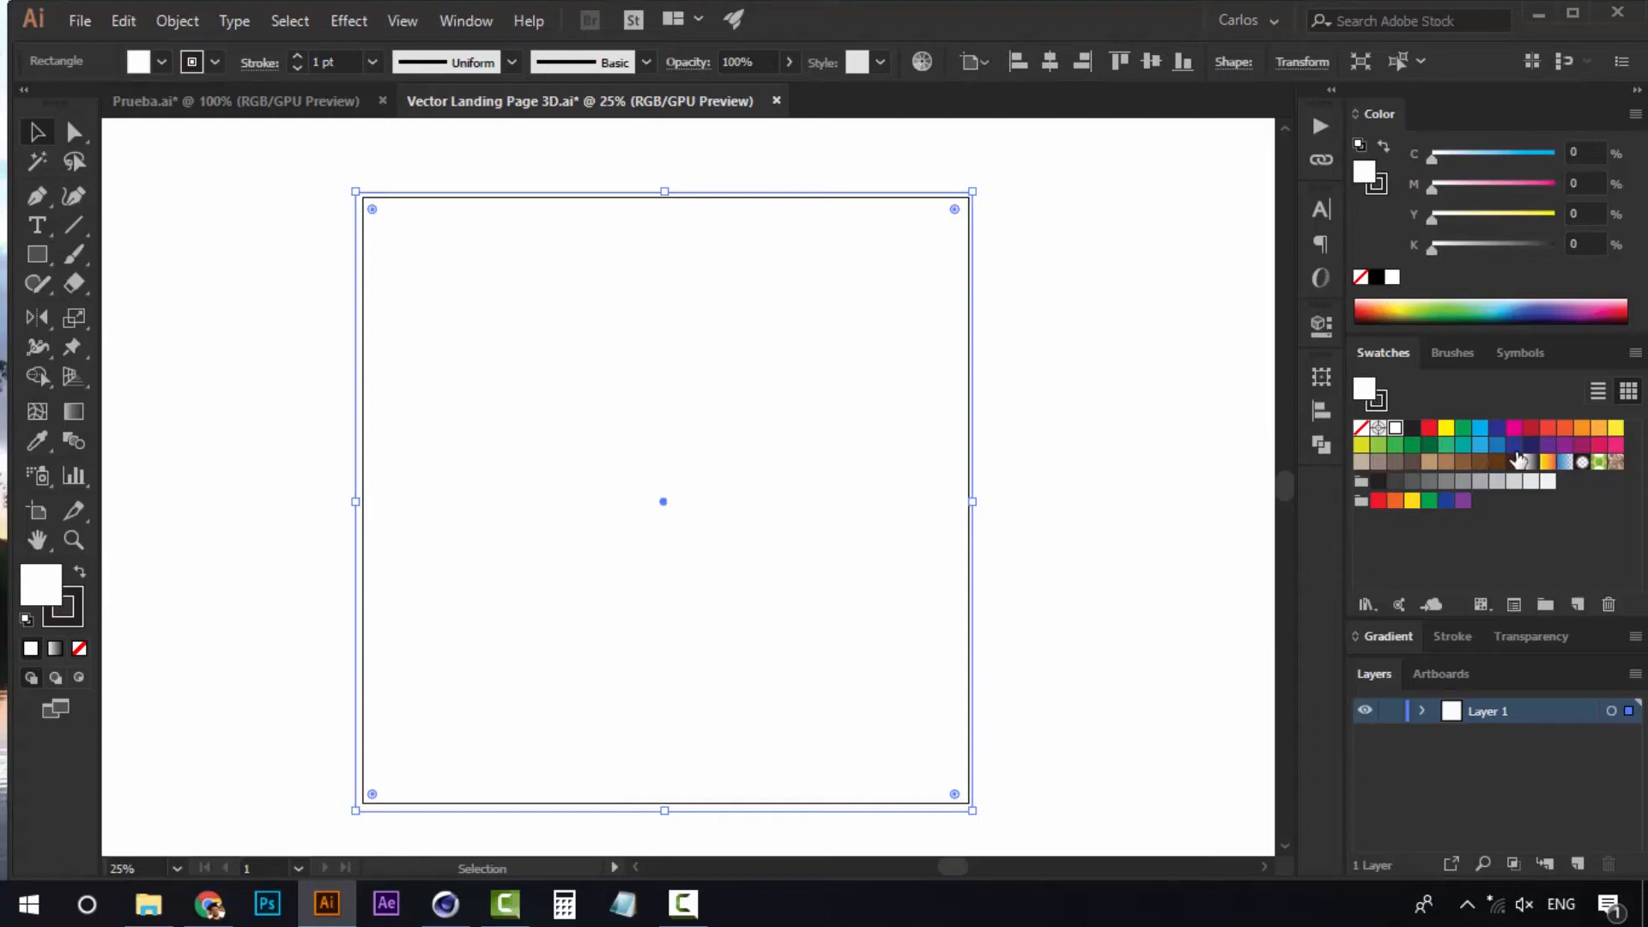
Fill the rectangle with dark blue (C 100, M 81.45, Y 23.14, K 6.94) and remove its stroke
click(1515, 446)
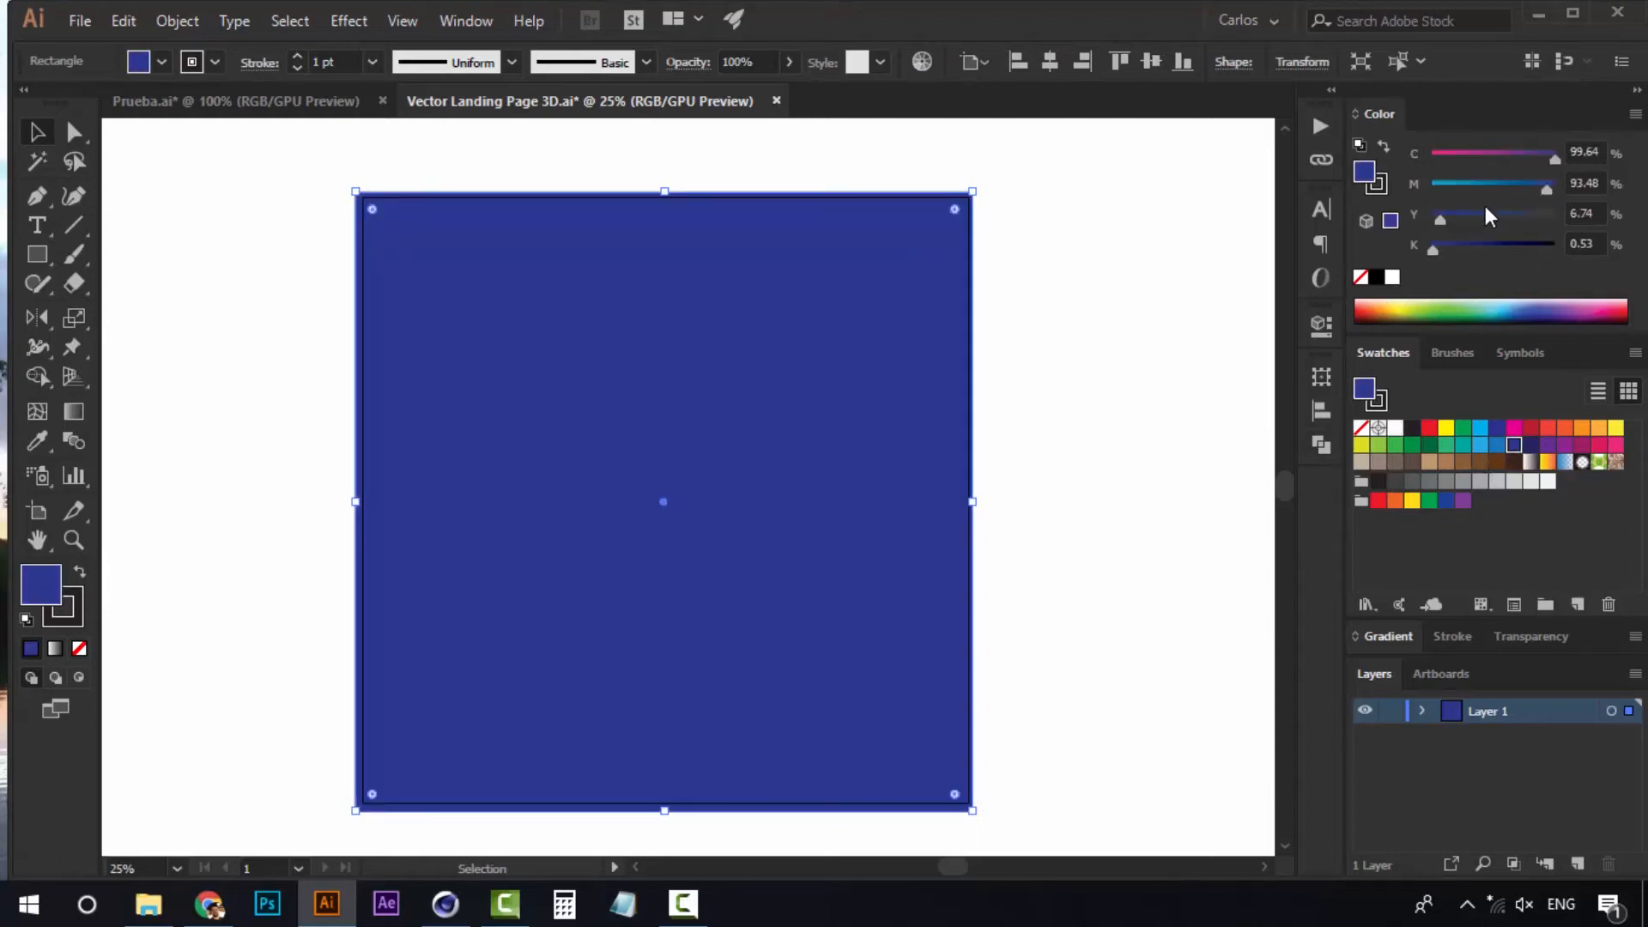
click(1518, 187)
click(1477, 249)
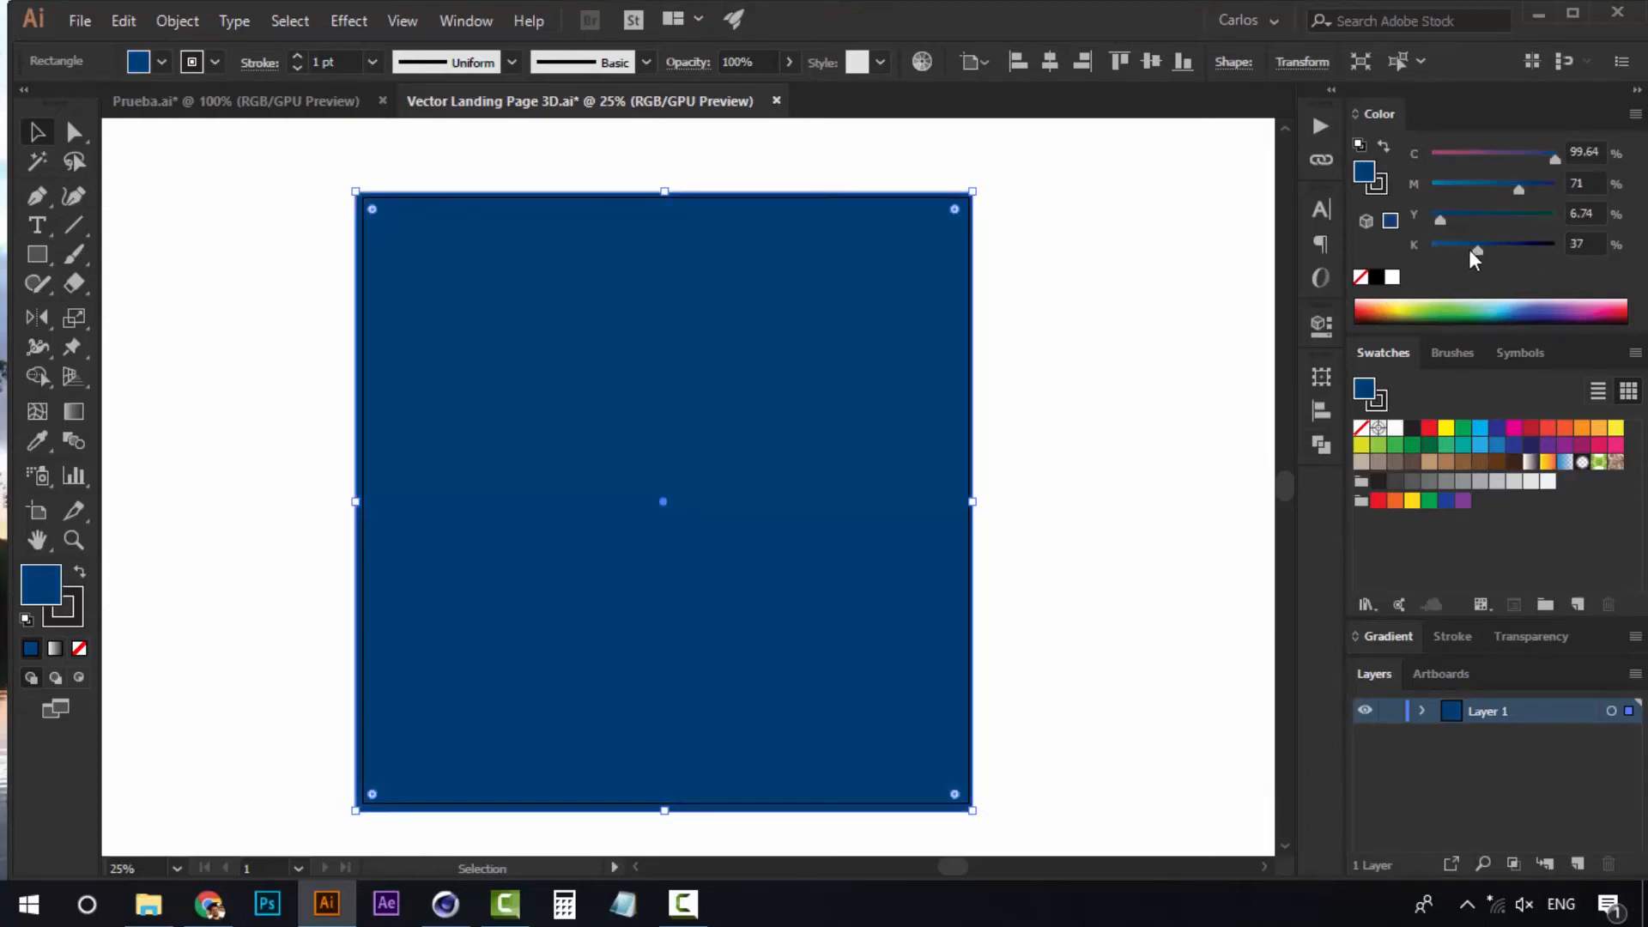
click(1465, 250)
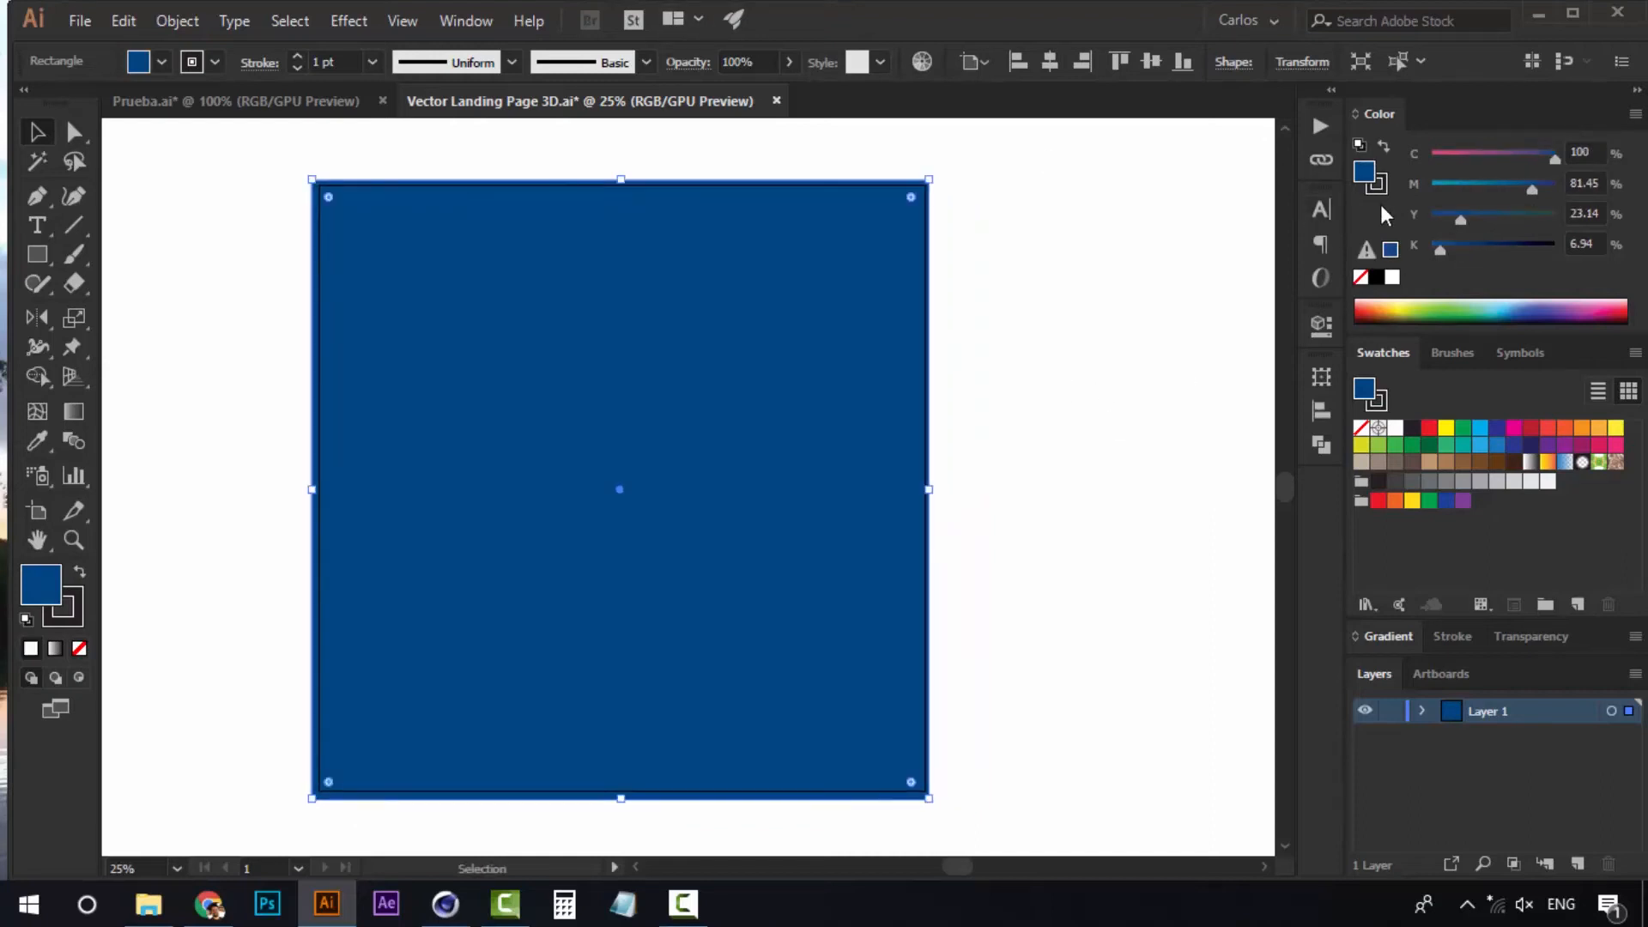
key(x)
click(1361, 277)
click(1362, 176)
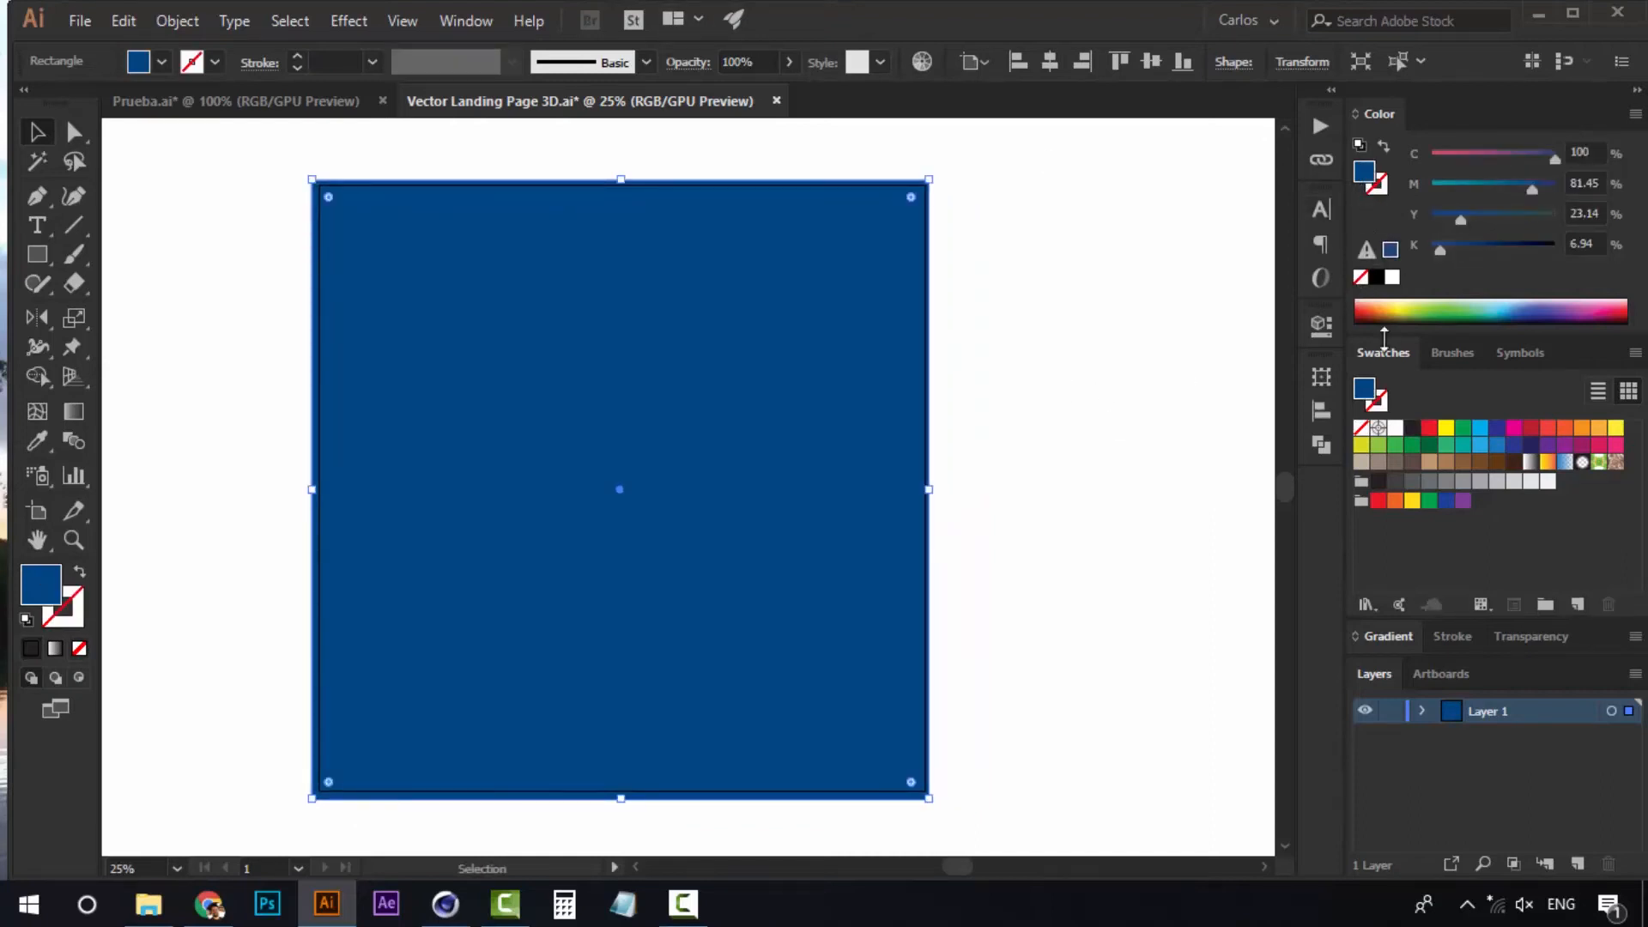
Give the rectangle a linear gradient from its dark blue to a lighter blue with C 100, M 67, Y 23.14, K 6.94
click(1408, 640)
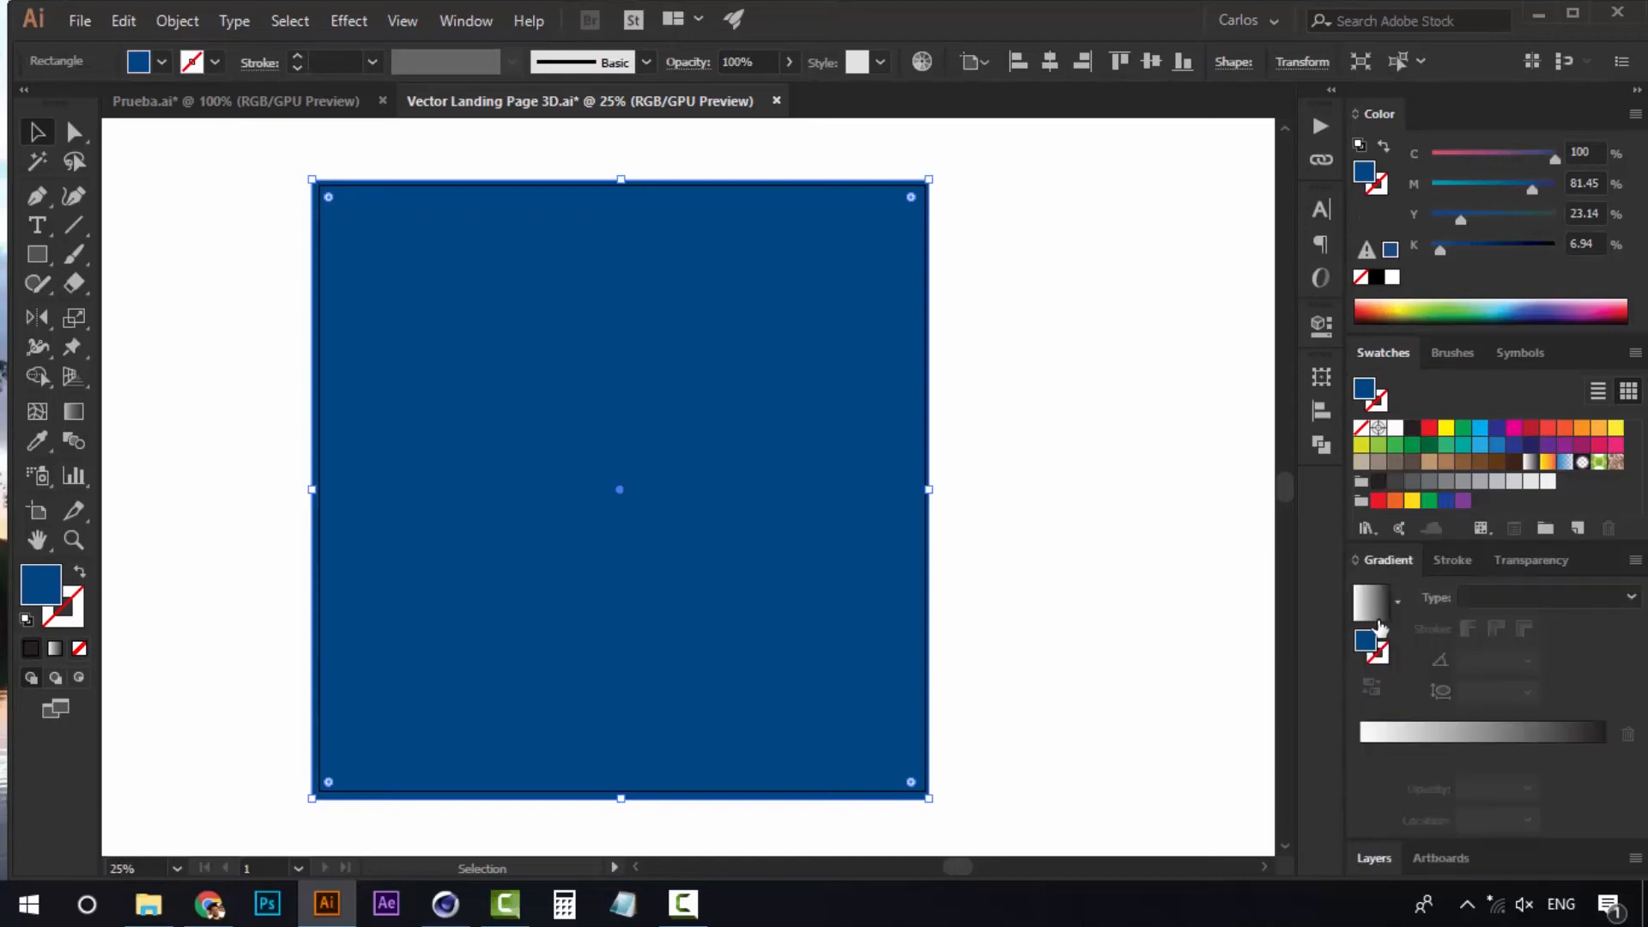
click(1392, 752)
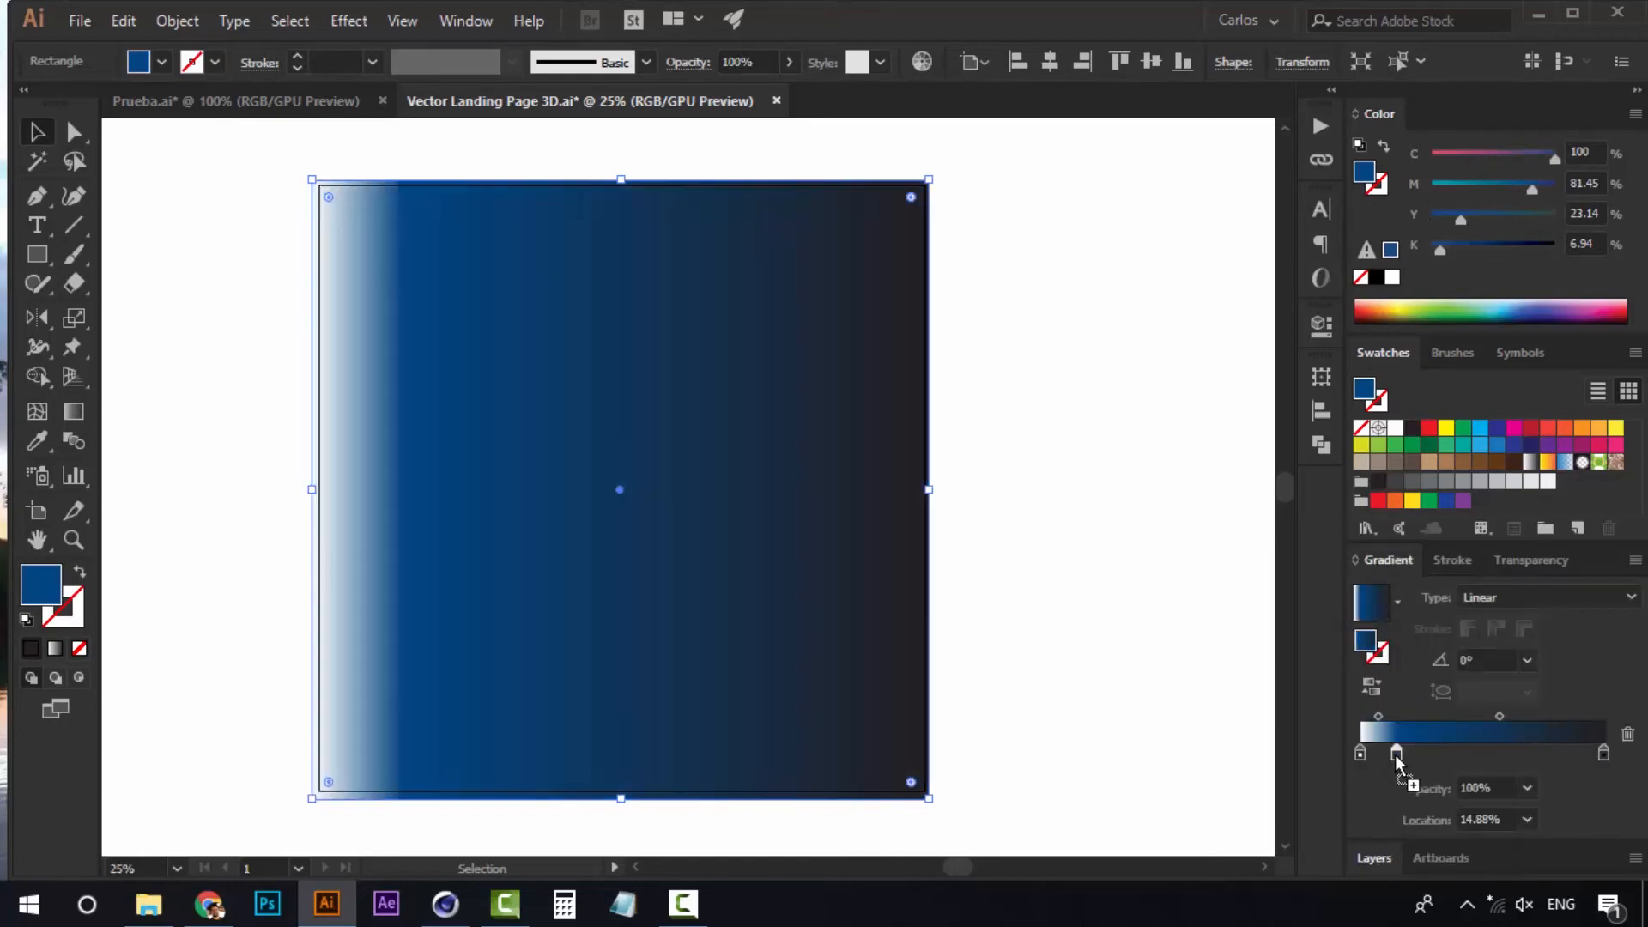
drag(1359, 757, 1568, 757)
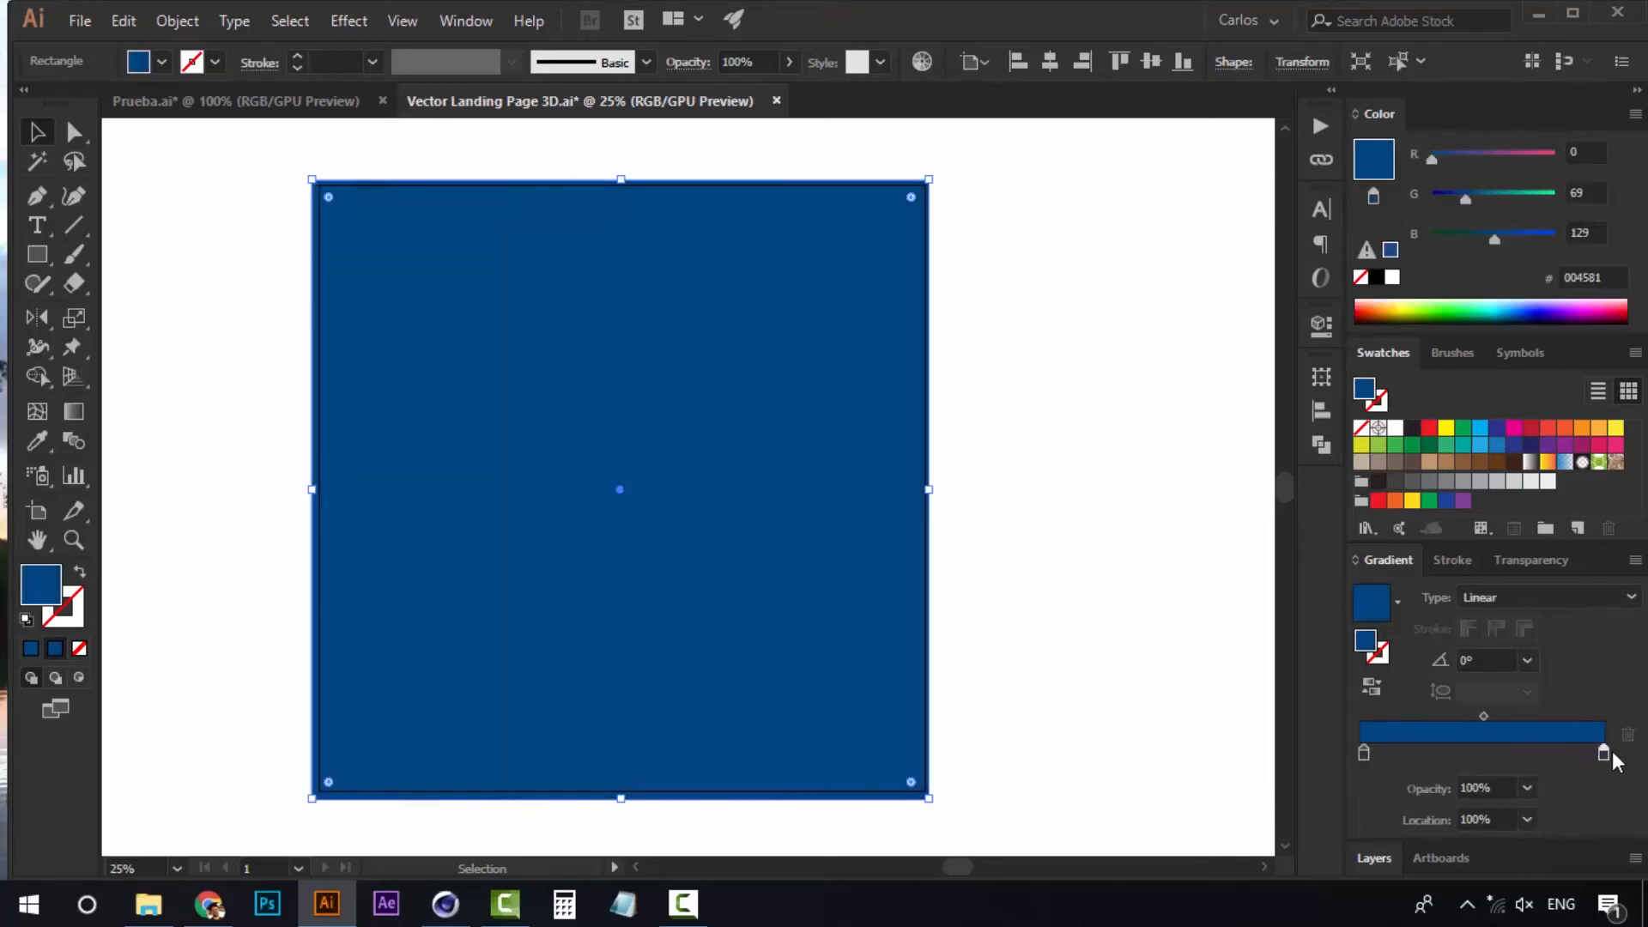
click(1636, 114)
click(1498, 236)
click(1515, 190)
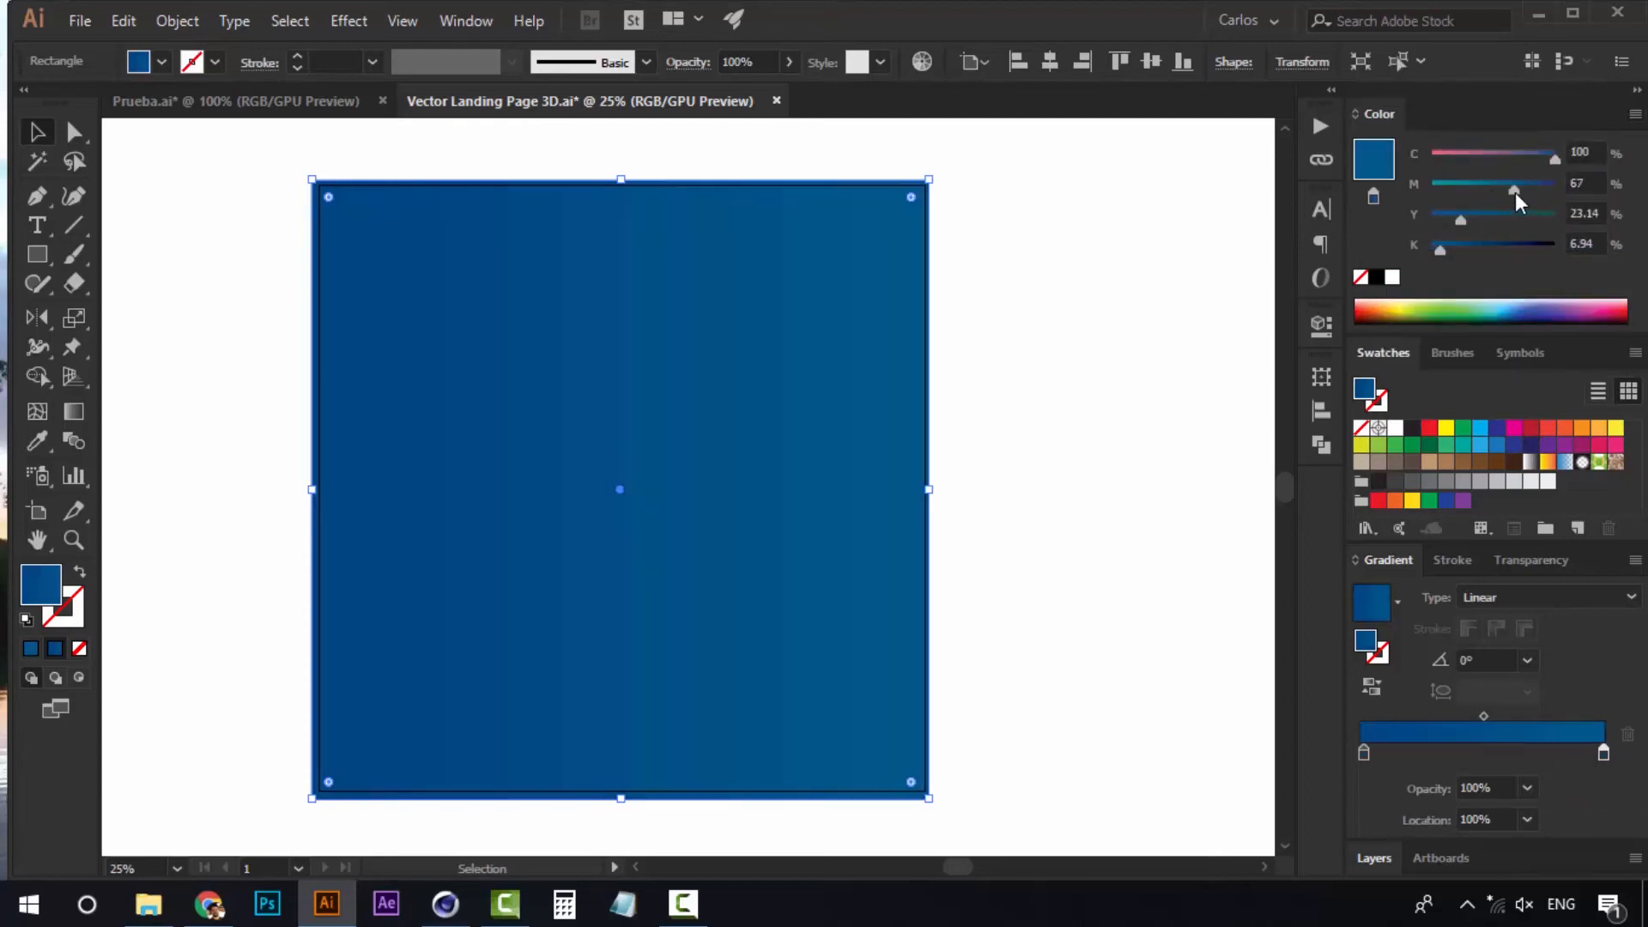
click(1111, 452)
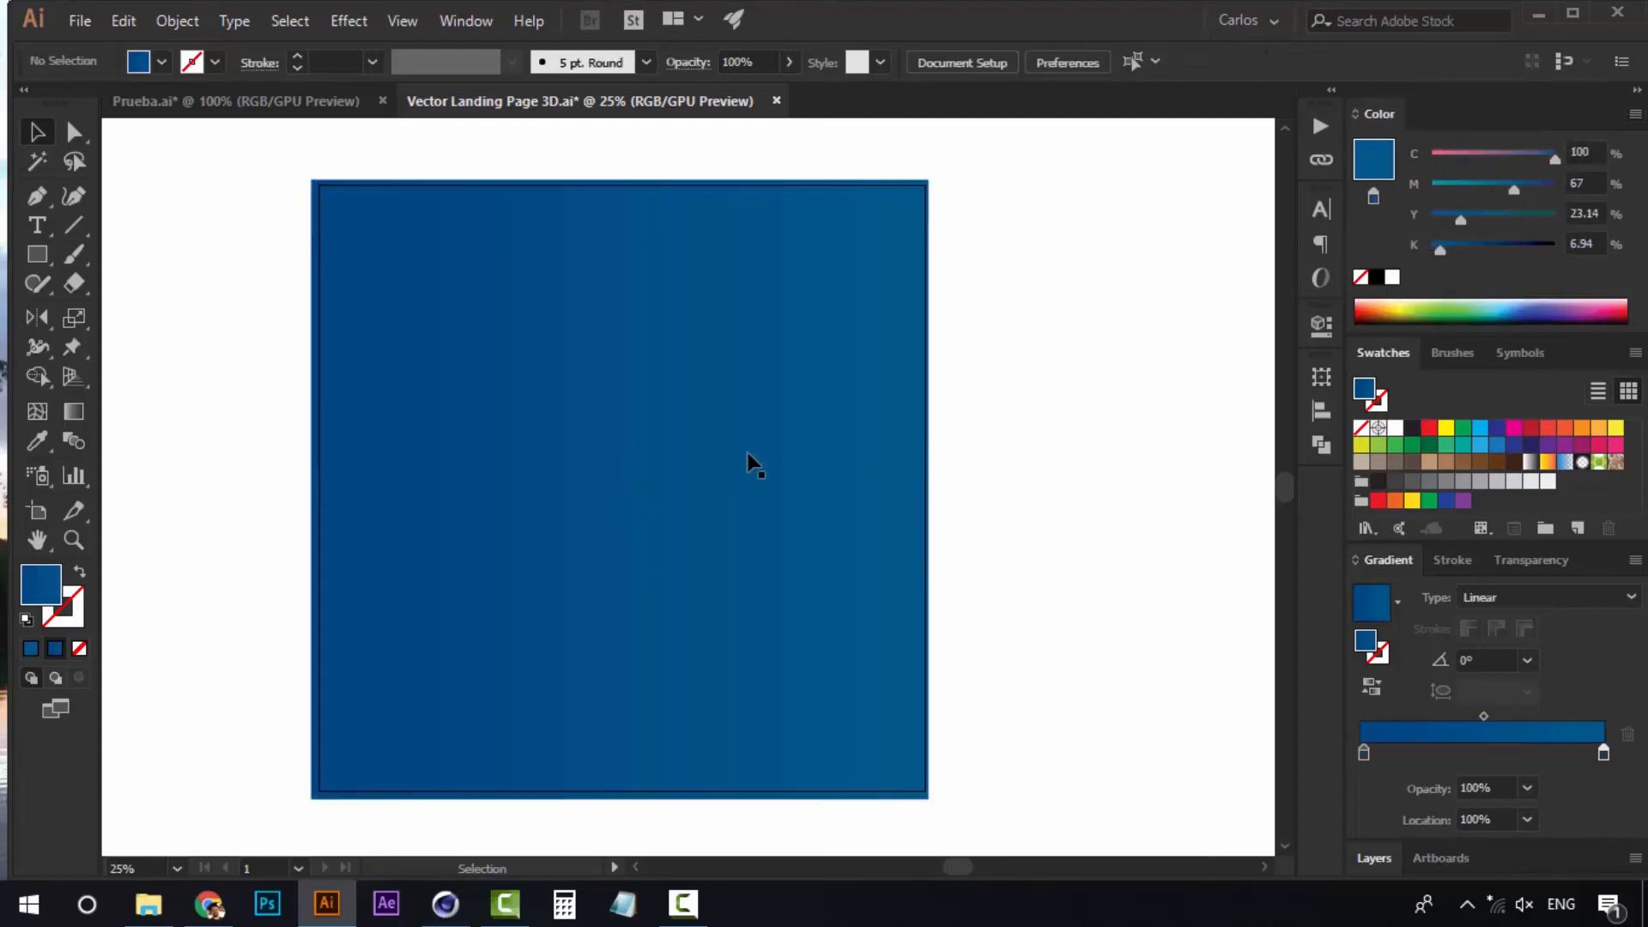
Draw a large closed wave shape with the Pen tool, rising from the artboard's lower-left corner and extending past its right and bottom edges
click(37, 196)
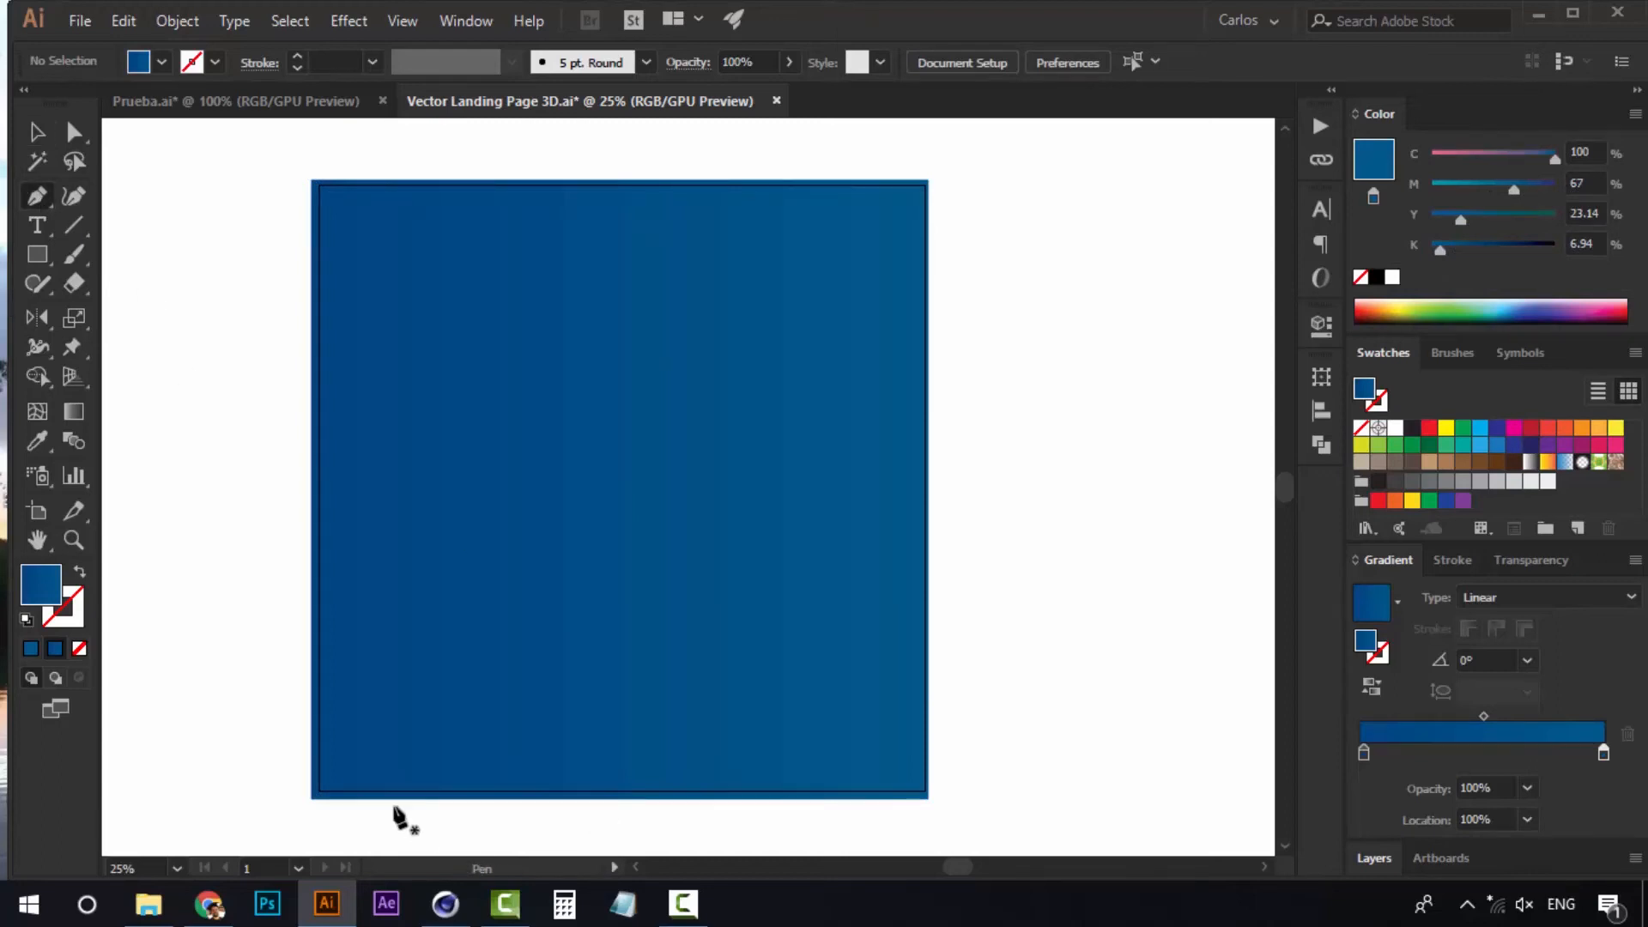
click(293, 802)
drag(435, 491, 449, 275)
drag(663, 203, 844, 184)
drag(1066, 211, 1133, 263)
scroll(991, 713, down, 3)
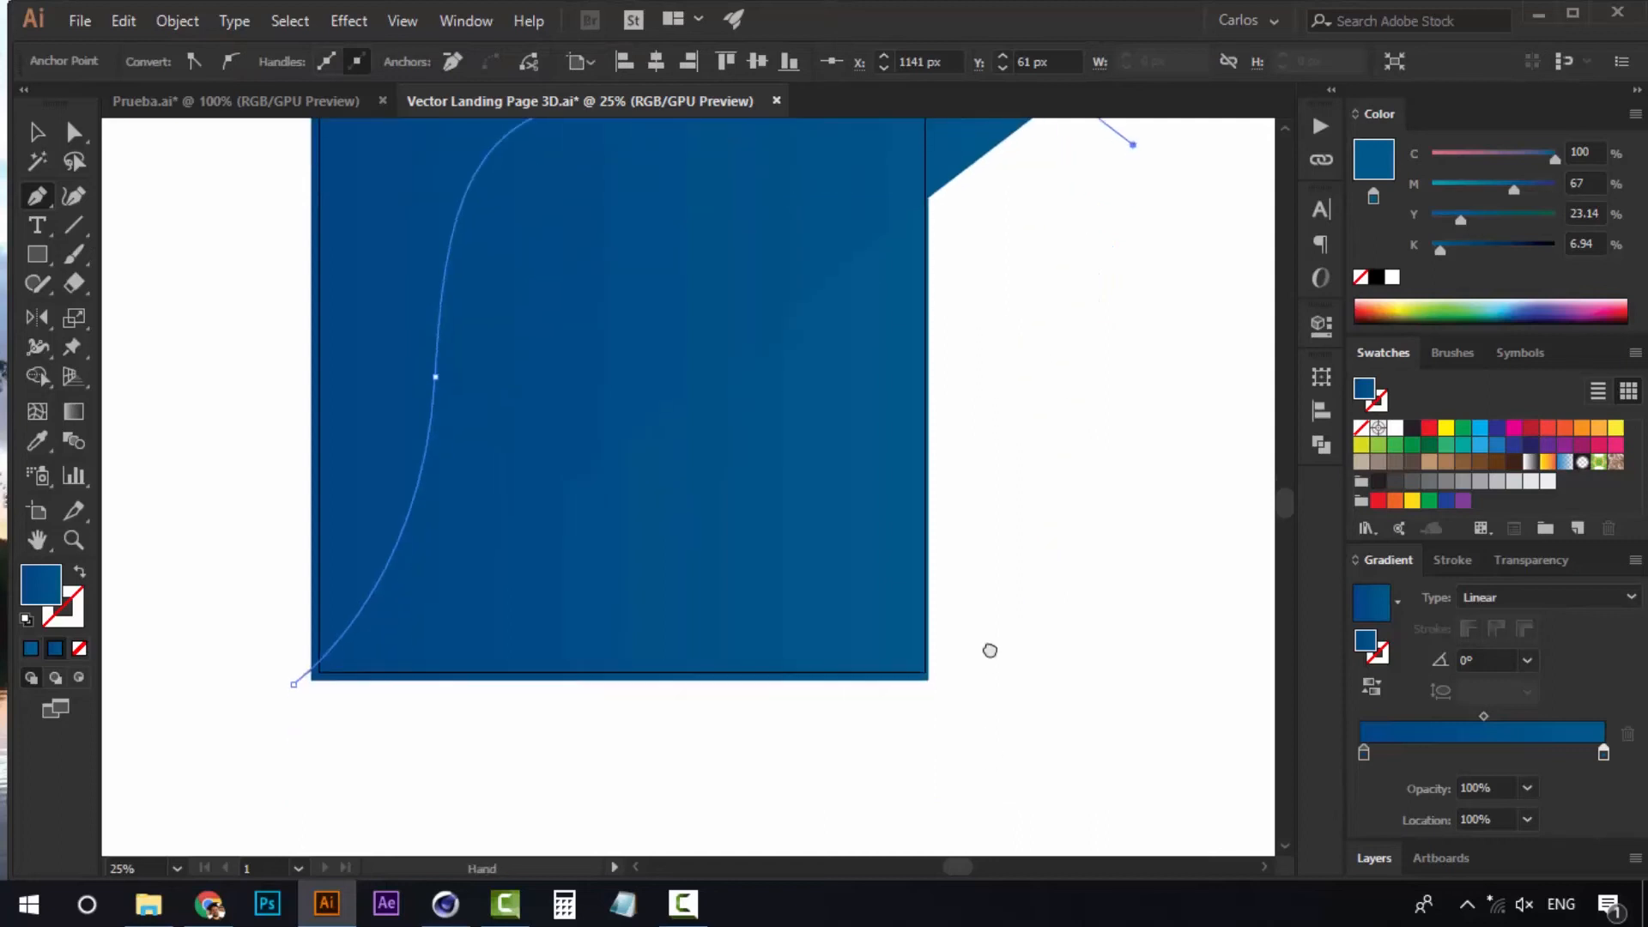
drag(993, 734, 977, 745)
click(616, 733)
click(293, 685)
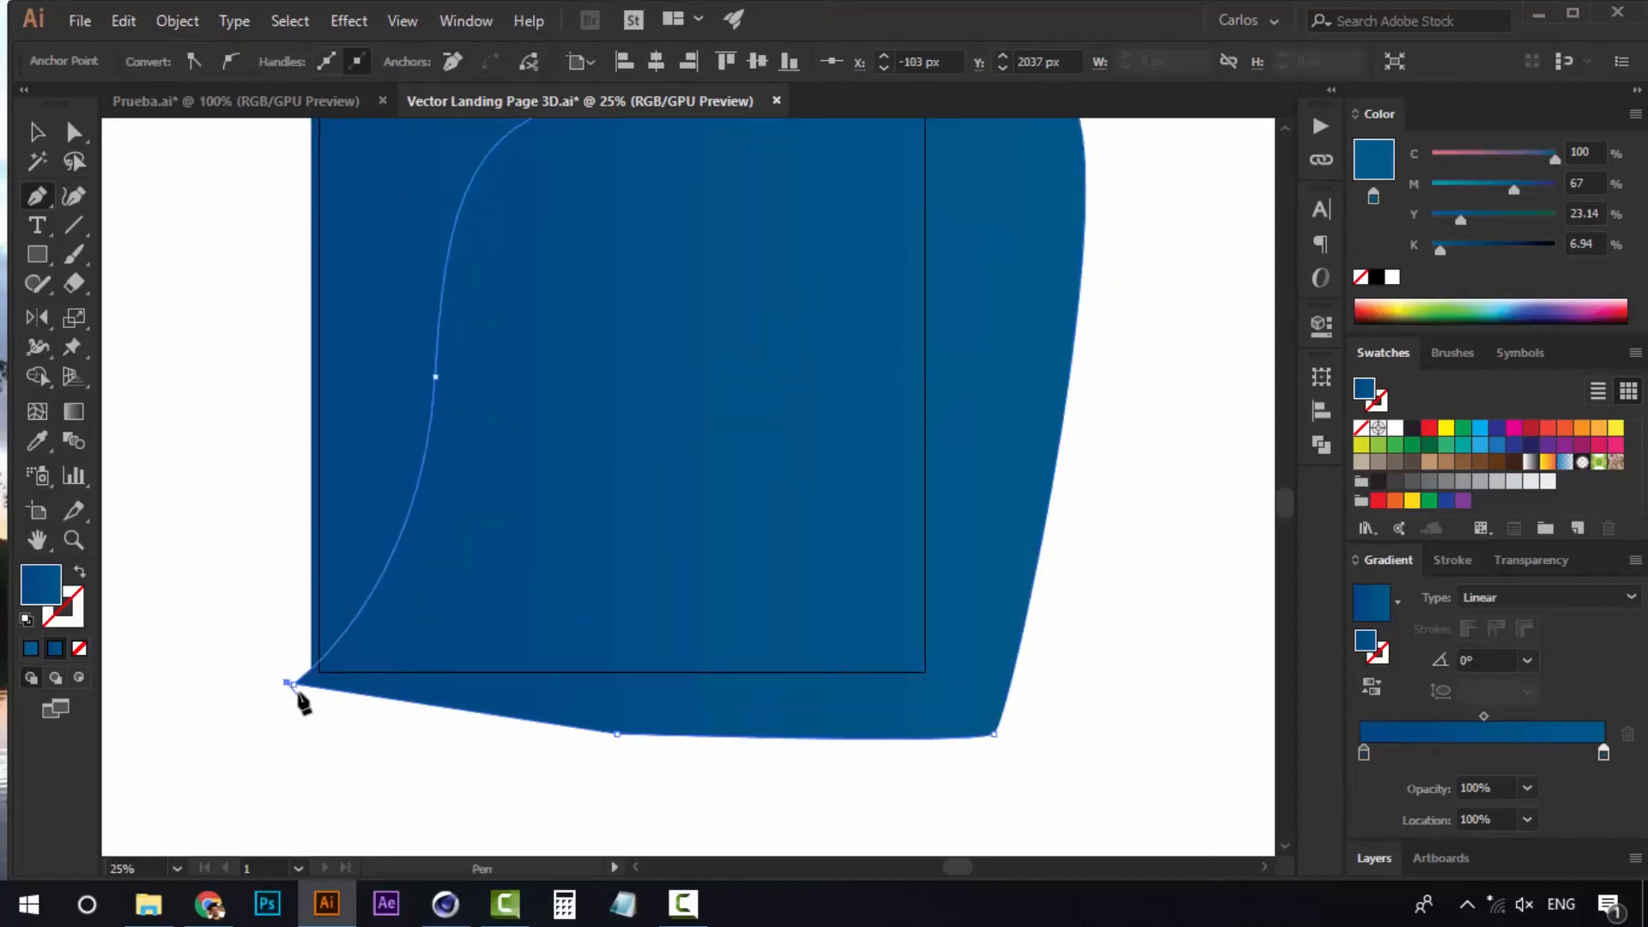
key(a)
click(258, 368)
Redirect the wave shape's linear gradient diagonally so its lighter blue lies along the curved left side
scroll(254, 530, up, 4)
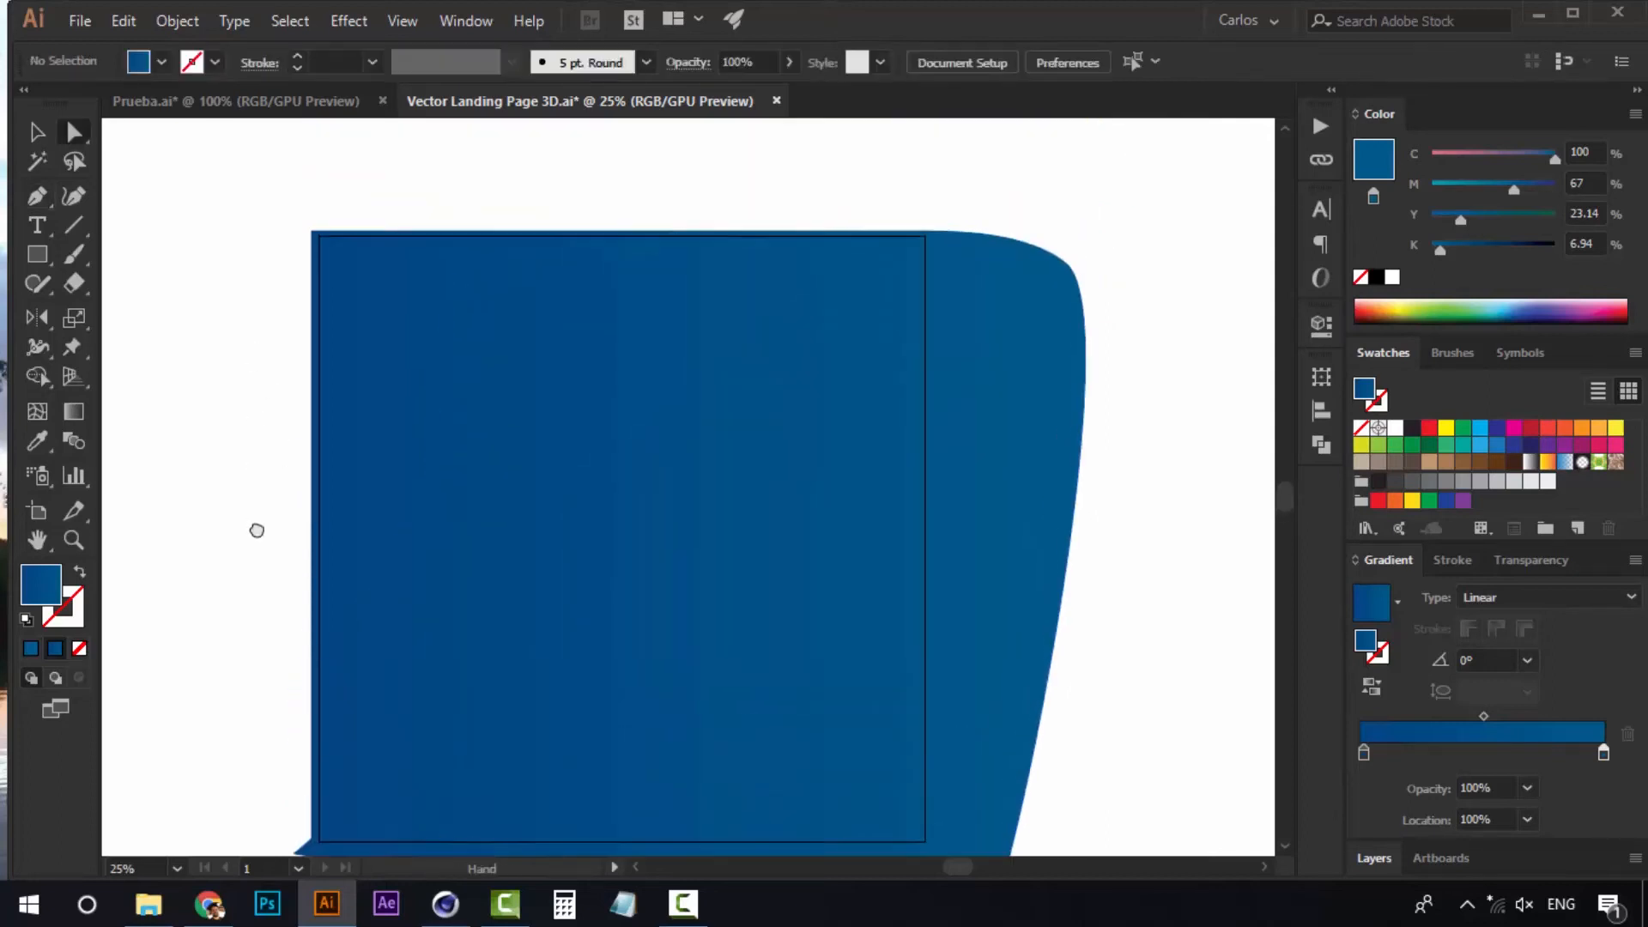
click(708, 503)
click(1529, 661)
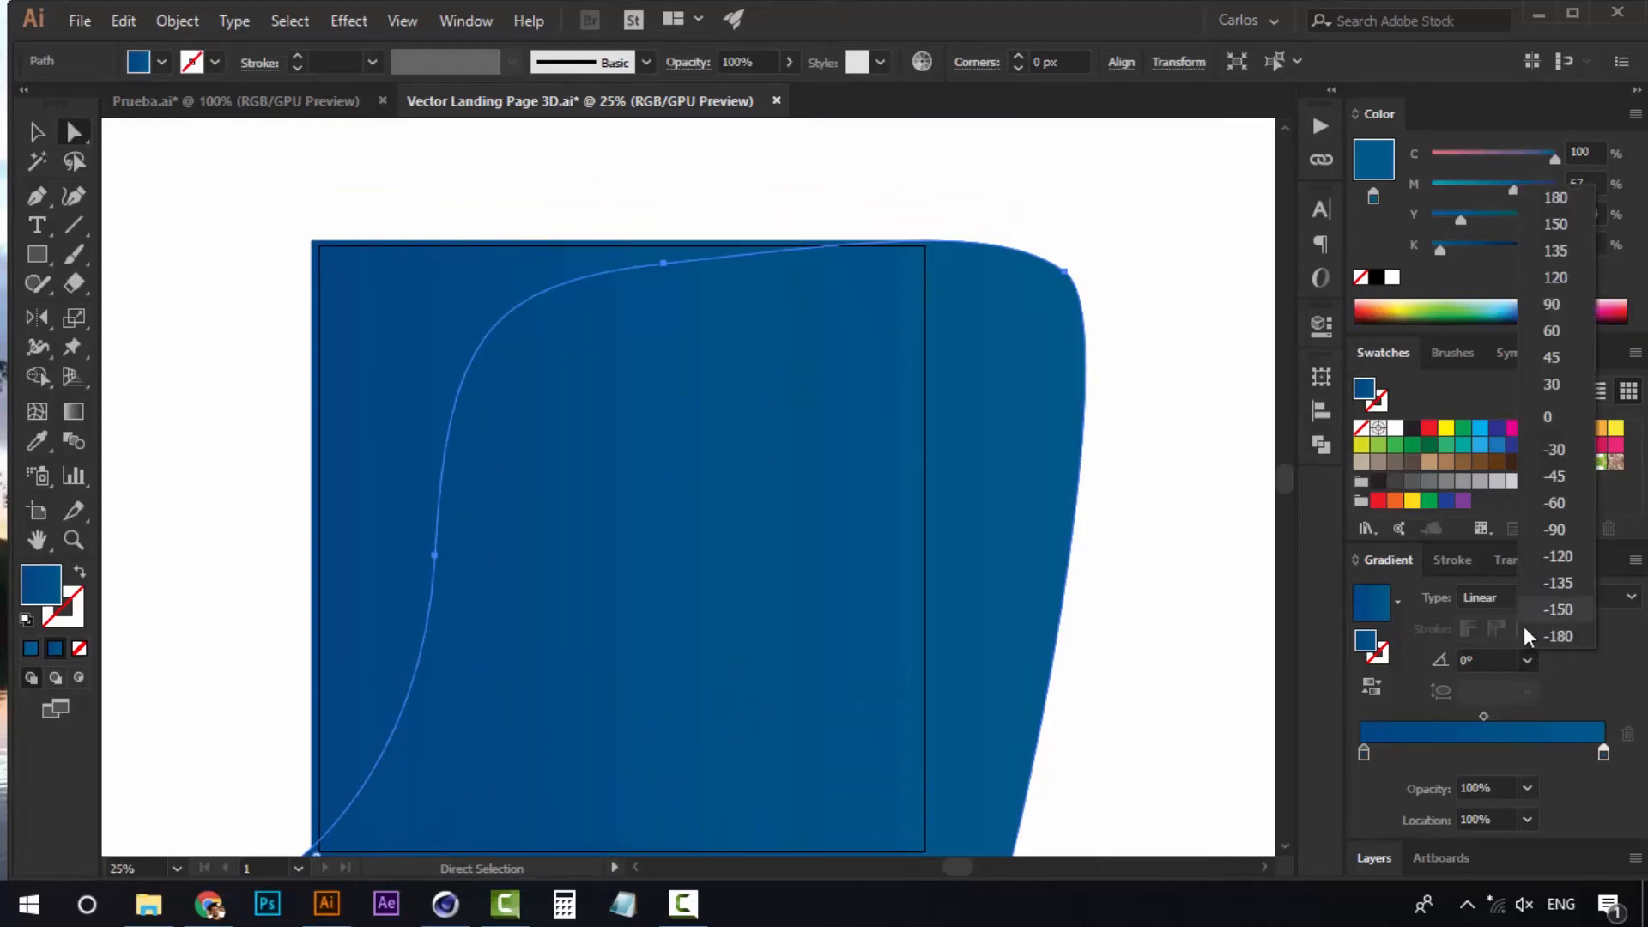
click(1531, 633)
key(g)
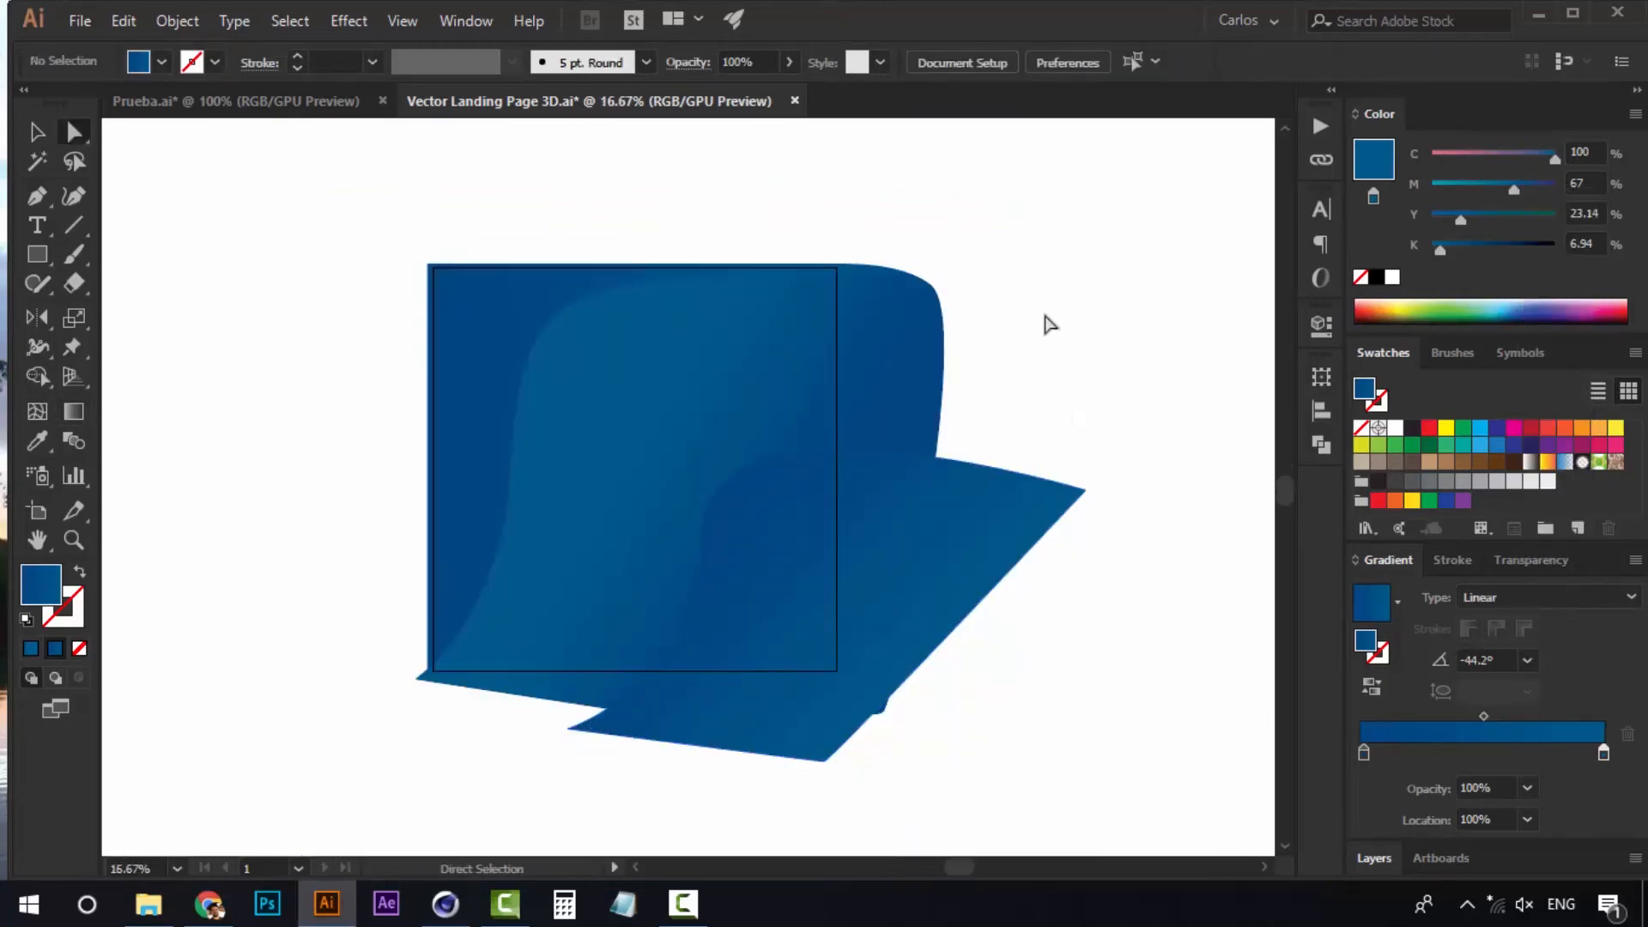
Draw a wide landscape rectangle inside the artboard and fill it with white
key(z)
click(652, 496)
drag(671, 486, 685, 501)
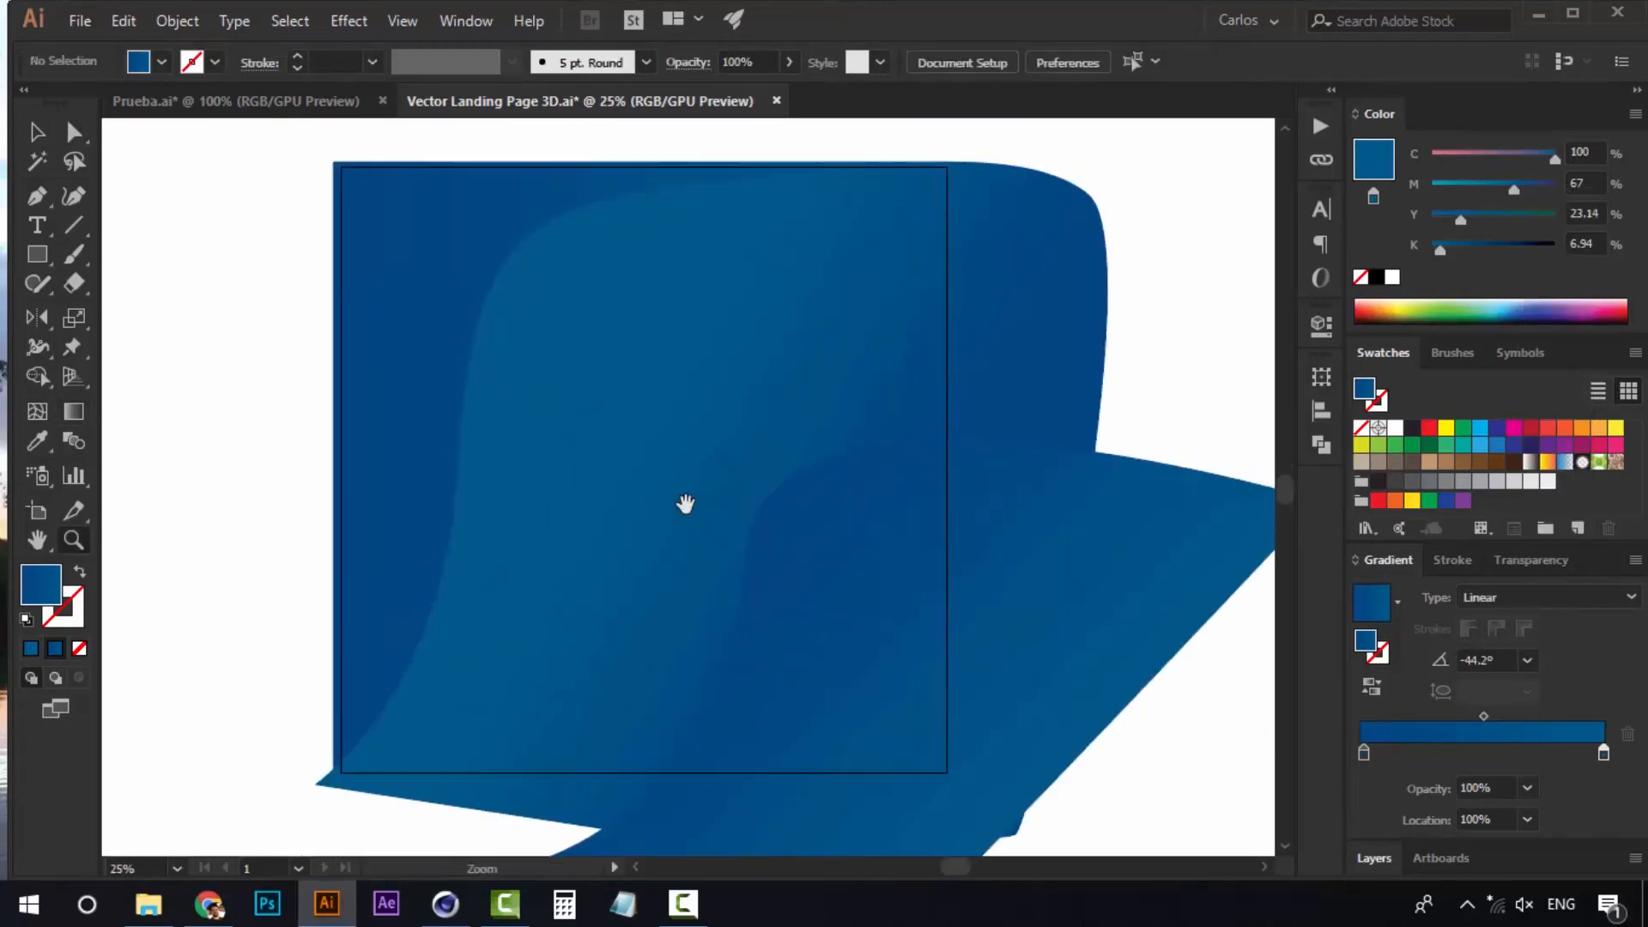
click(37, 255)
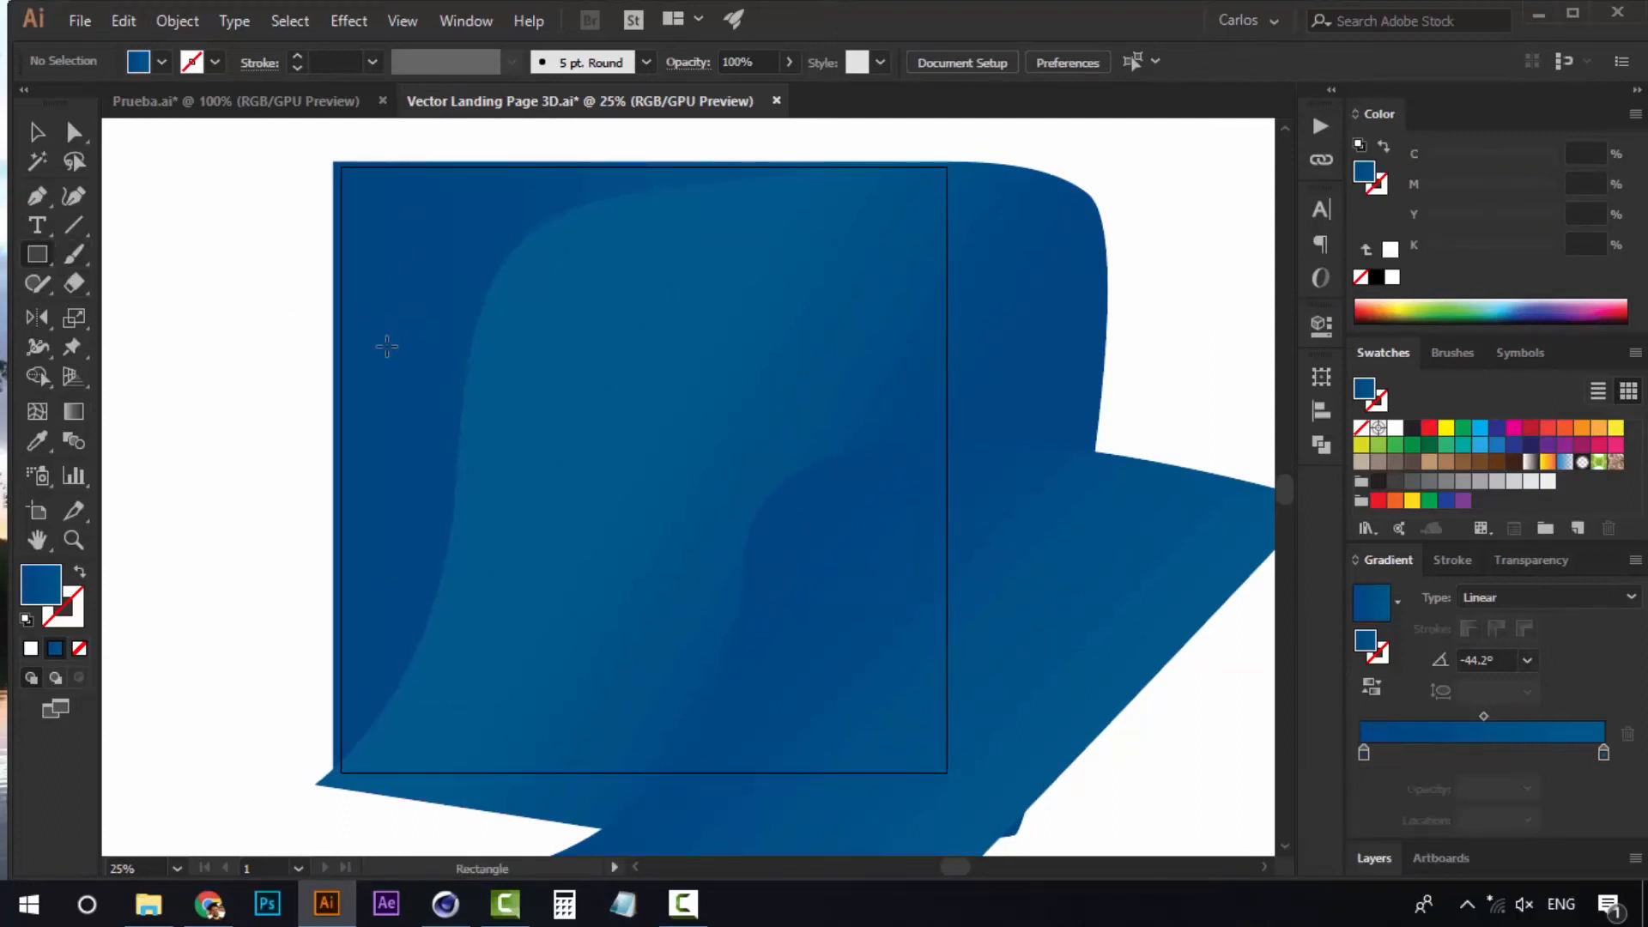
drag(389, 343, 900, 654)
key(v)
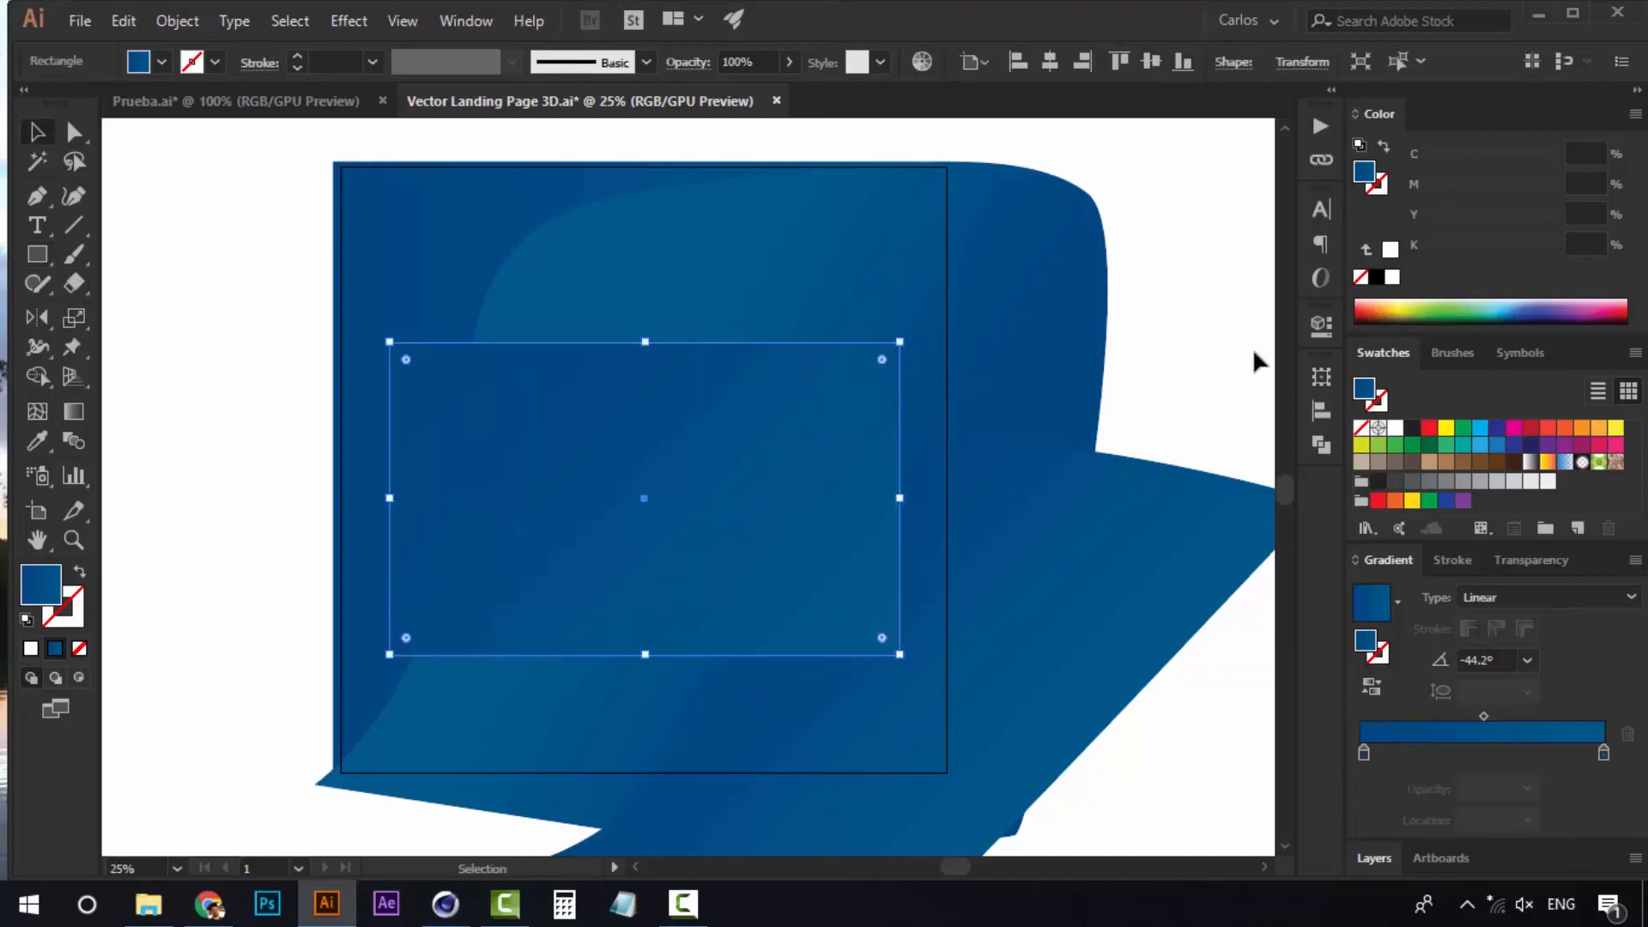
click(1392, 278)
drag(726, 506, 744, 475)
Center the white rectangle vertically and horizontally on the artboard
click(1322, 410)
click(1233, 427)
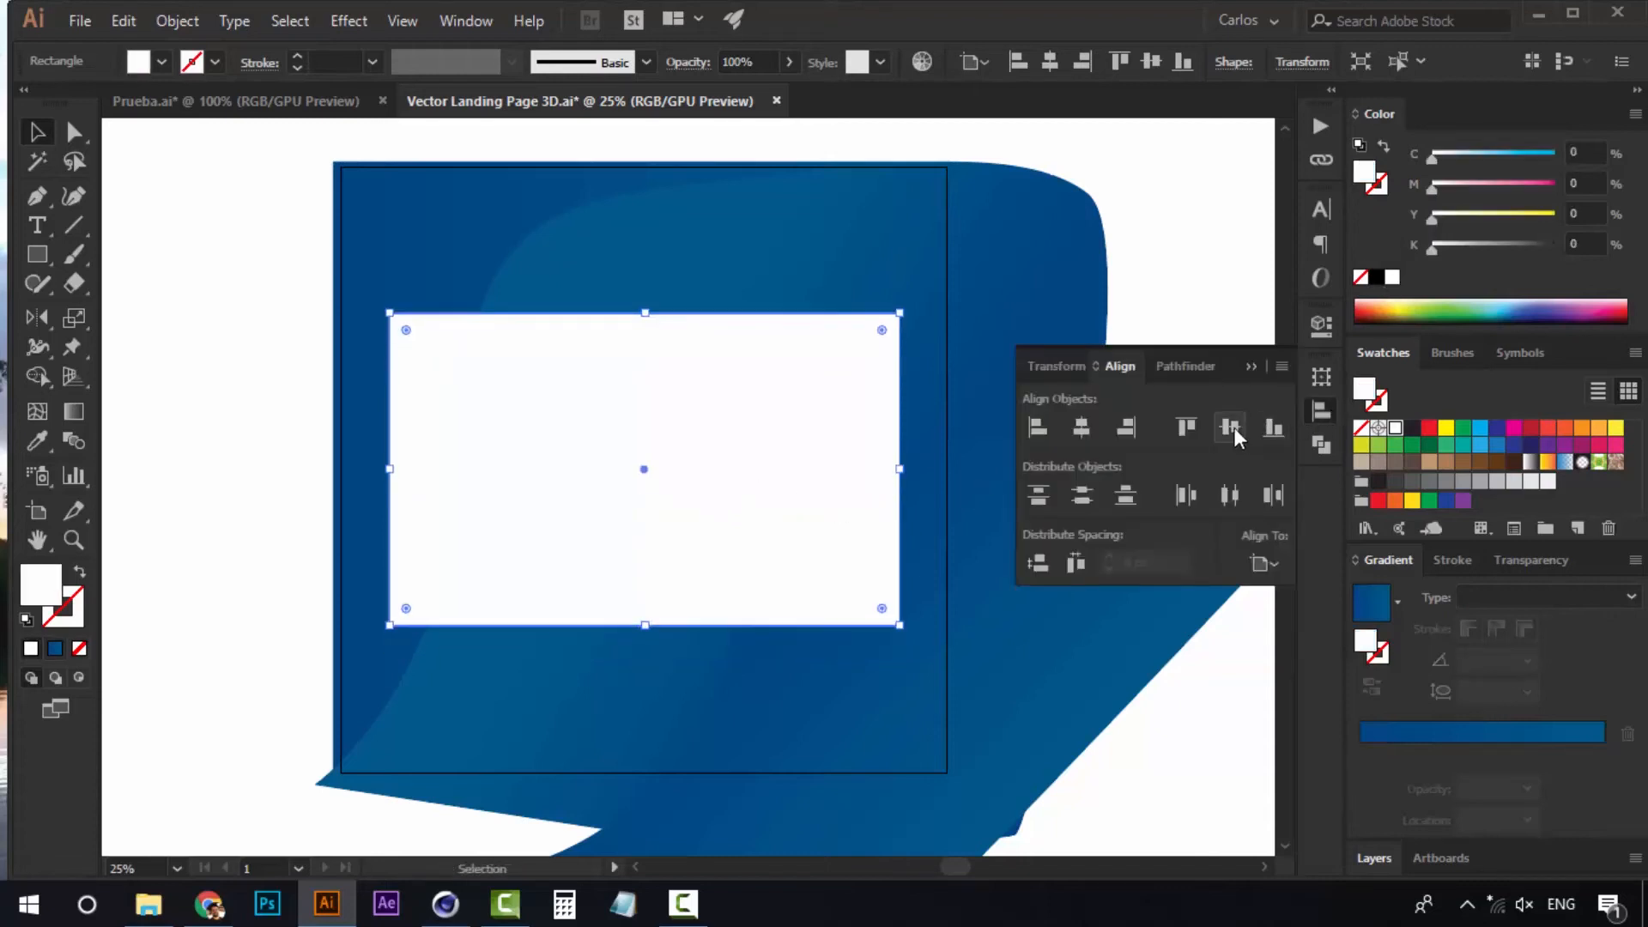
click(1079, 426)
click(1252, 366)
click(1214, 228)
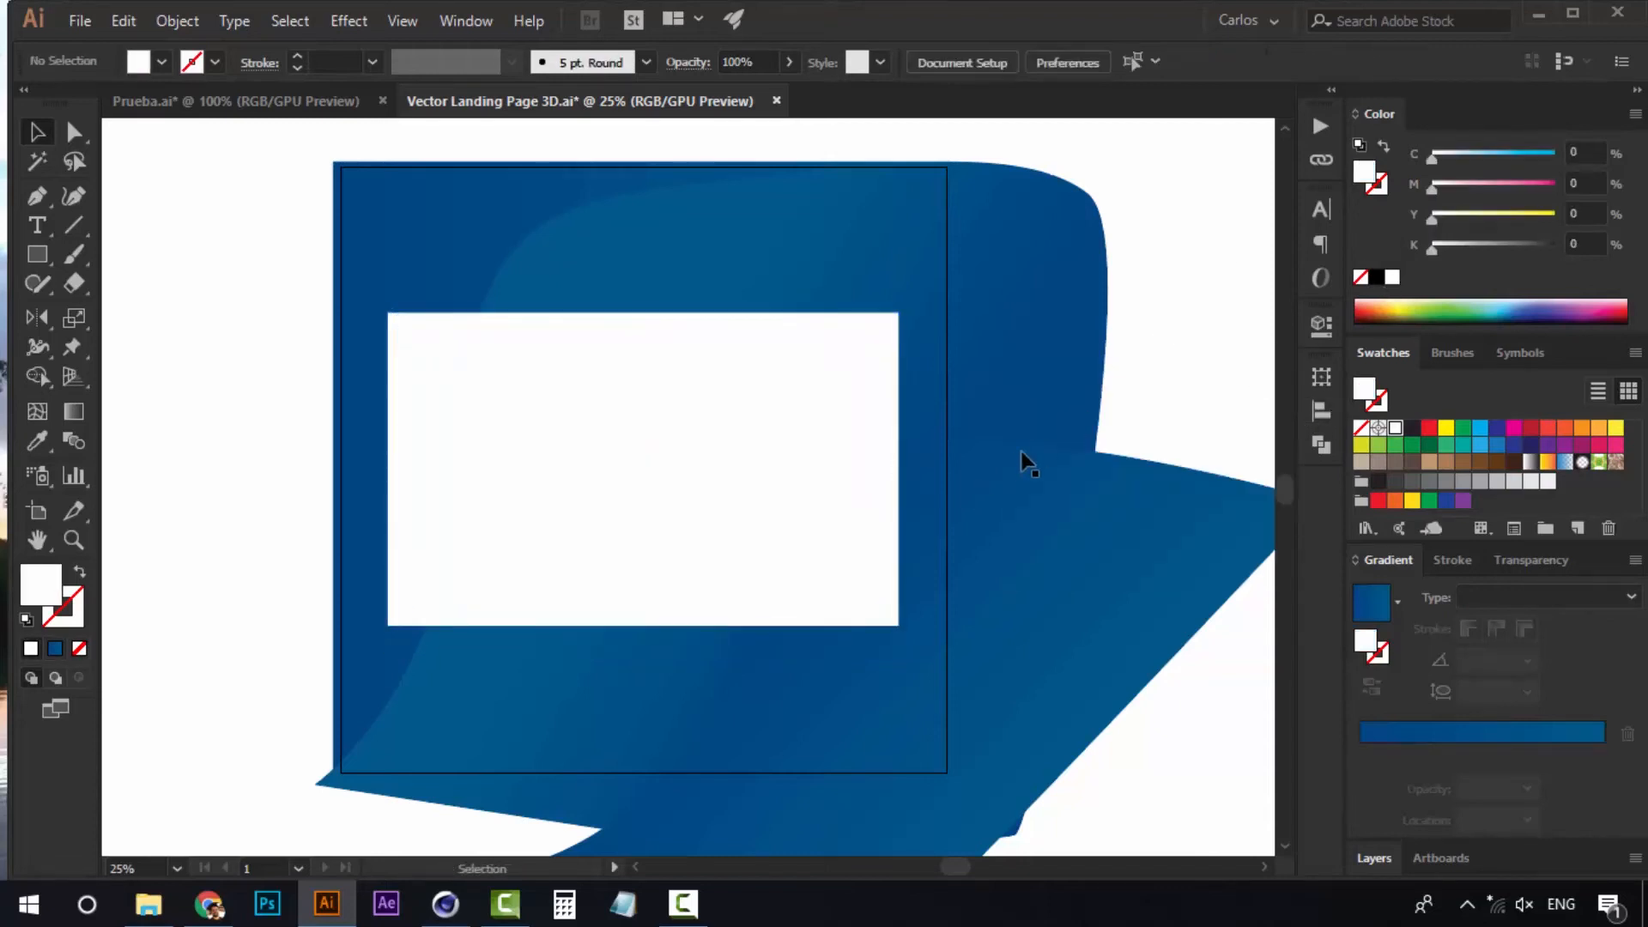
key(space)
drag(1024, 451, 977, 475)
key(z)
click(756, 501)
key(space)
drag(756, 501, 964, 534)
key(v)
click(759, 506)
key(space)
drag(769, 500, 798, 530)
key(z)
alt+click(853, 482)
key(space)
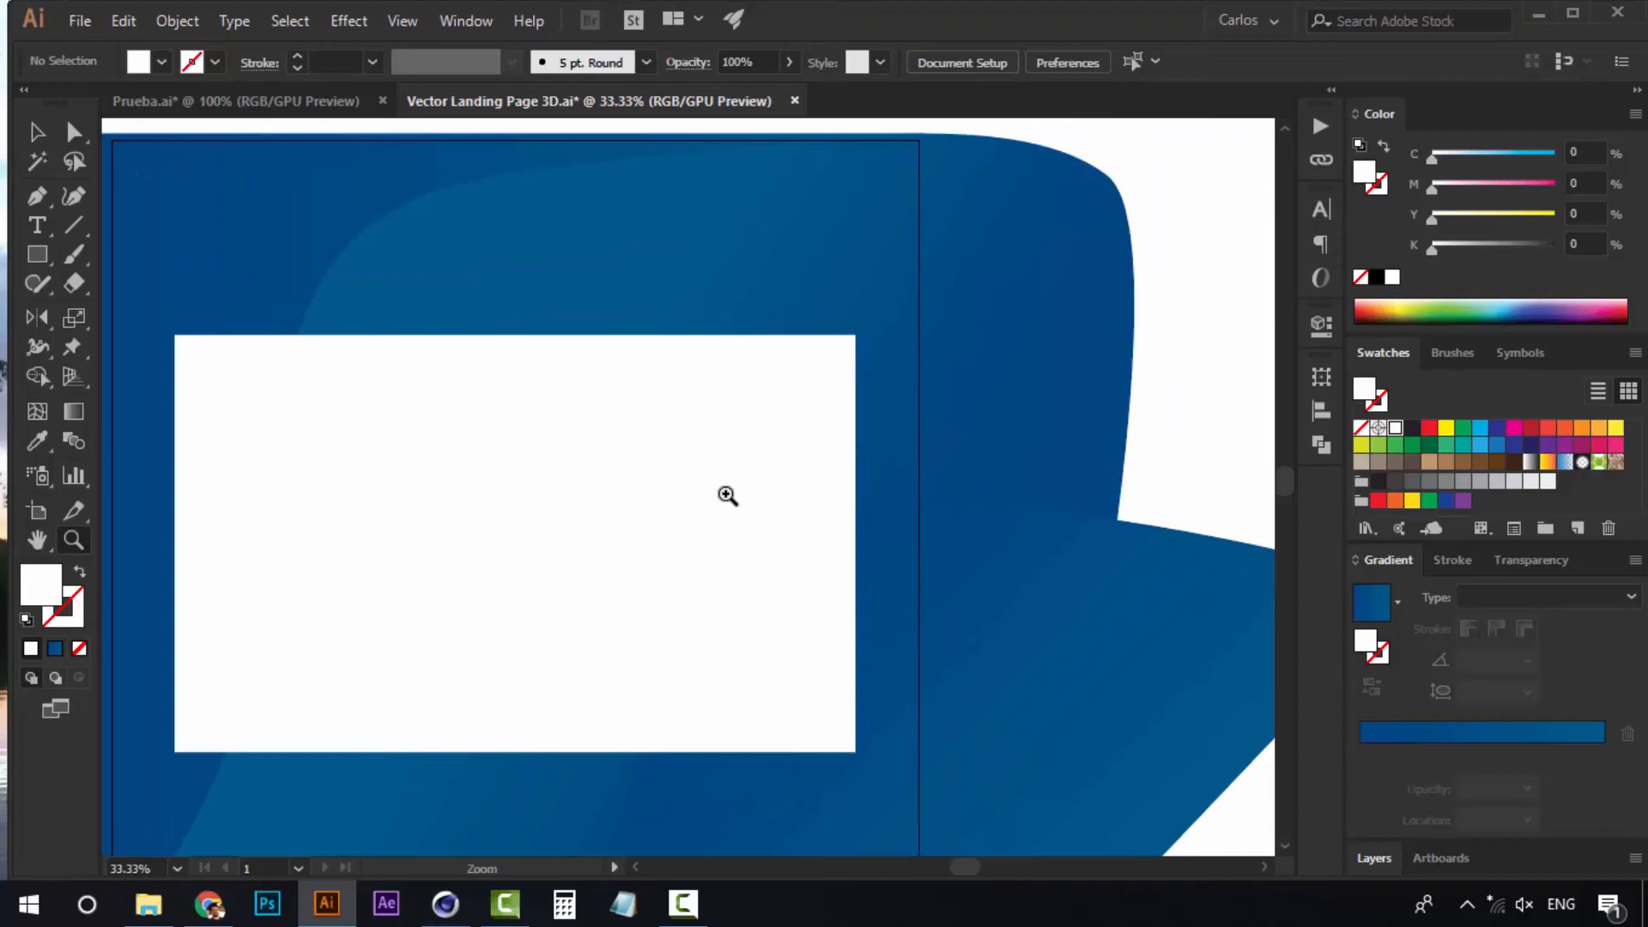
Draw a closed curved shape with the Pen tool over the right part of the white rectangle, extending beyond its upper-right corner
click(37, 196)
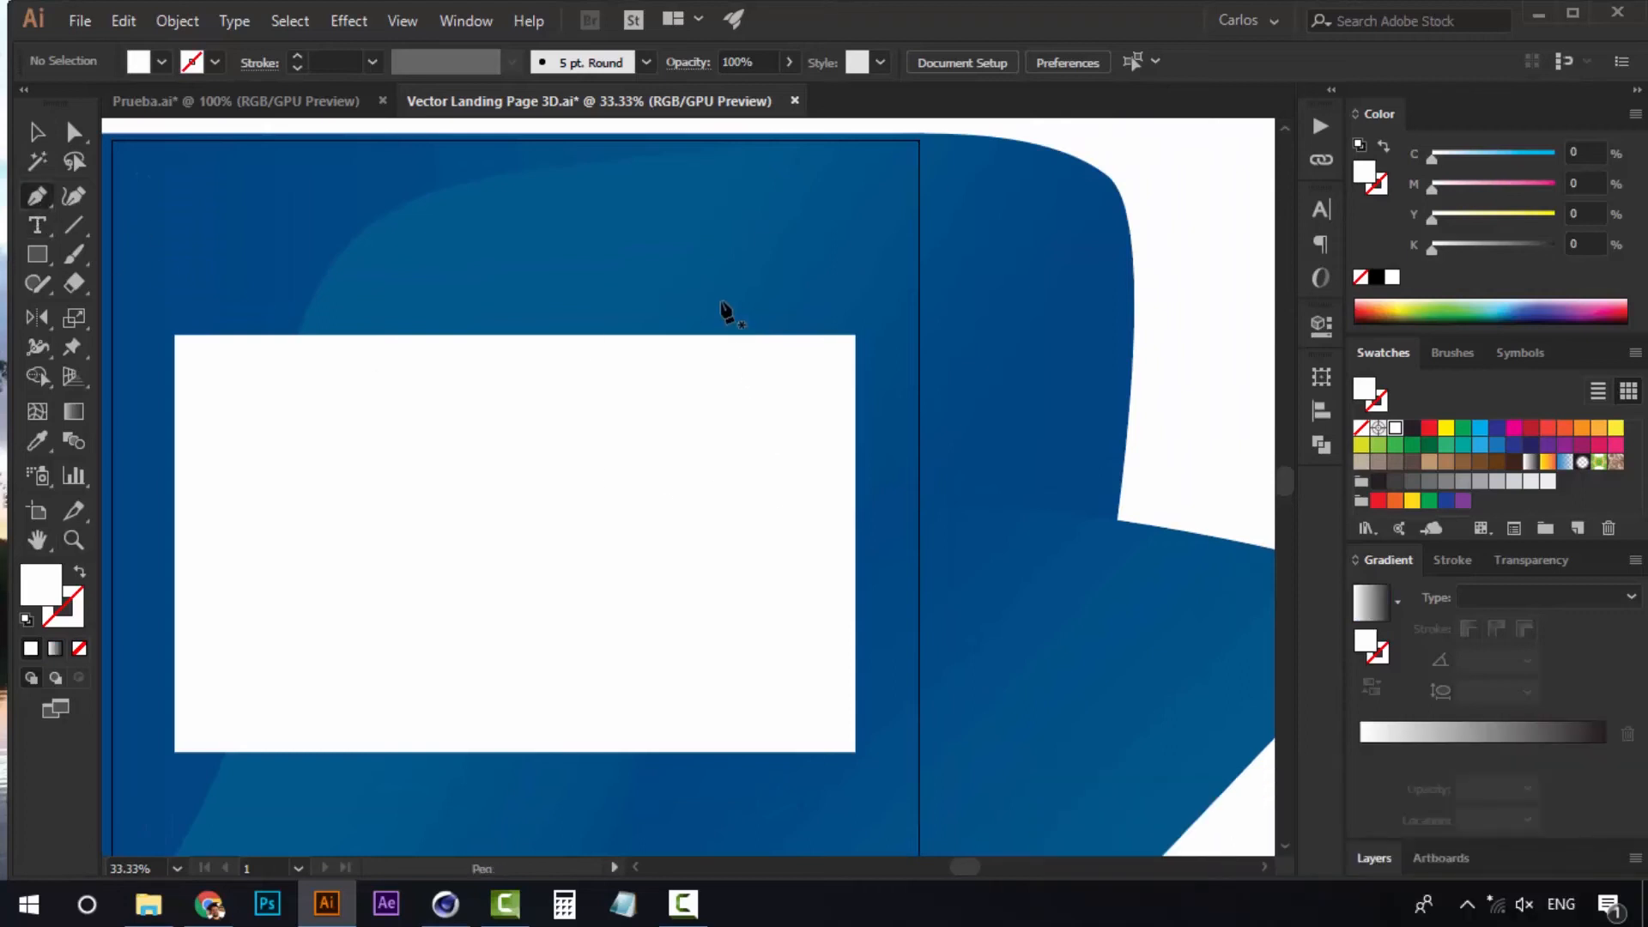
click(687, 285)
drag(480, 417, 522, 515)
drag(530, 618, 587, 641)
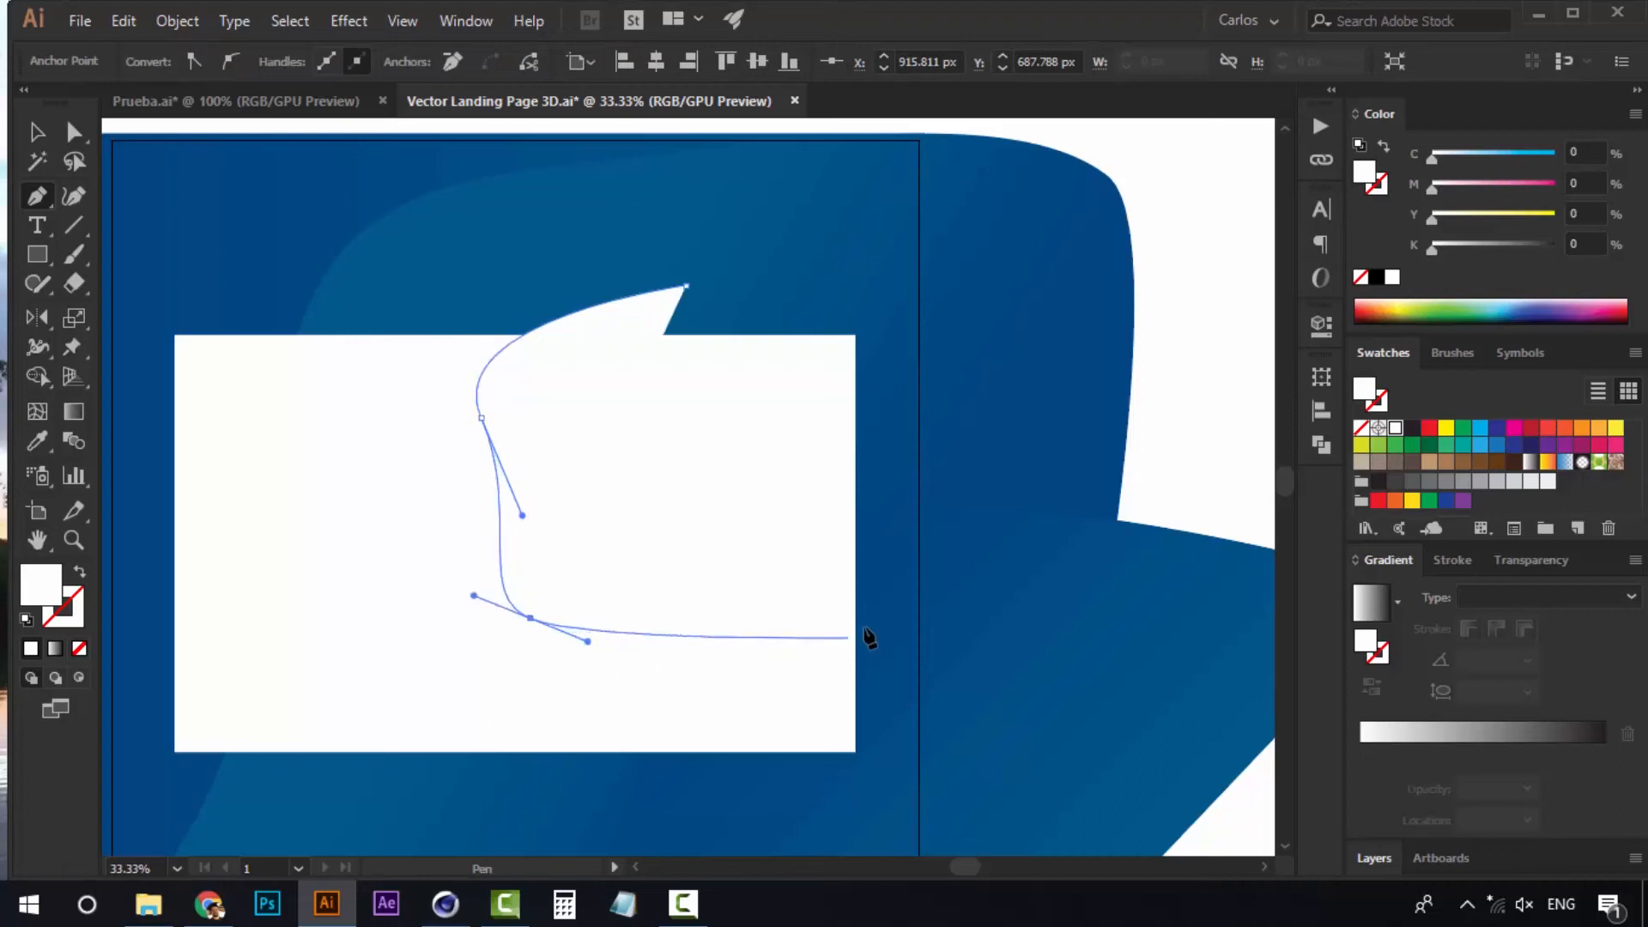
drag(895, 553, 953, 481)
click(951, 208)
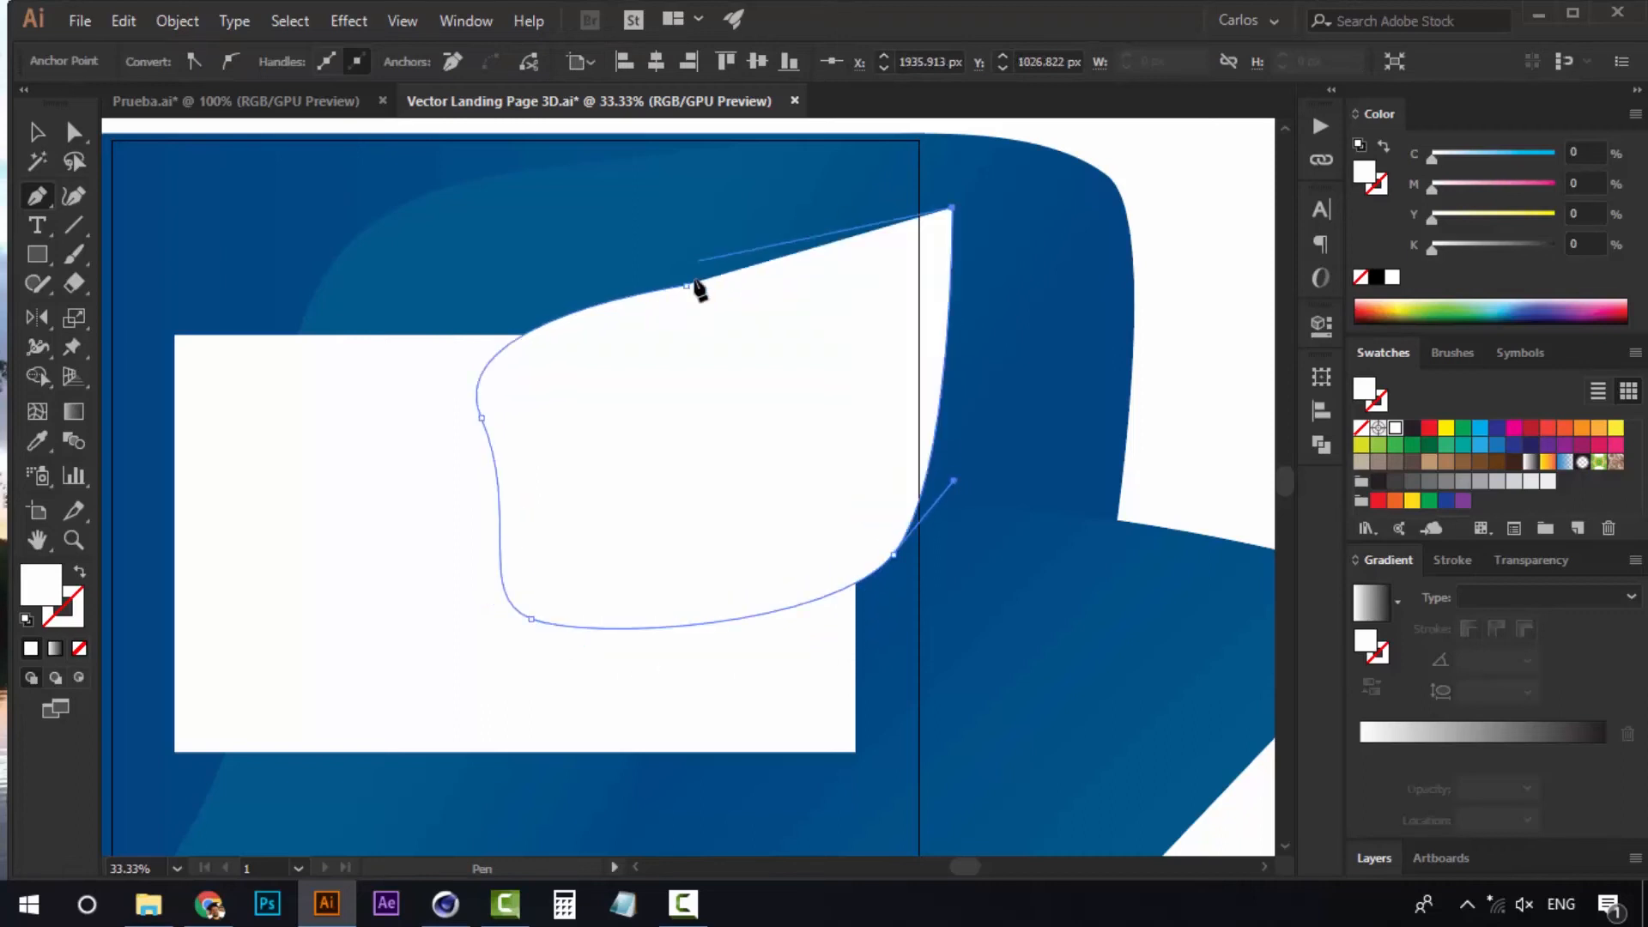
click(688, 285)
key(ctrl+shift+a)
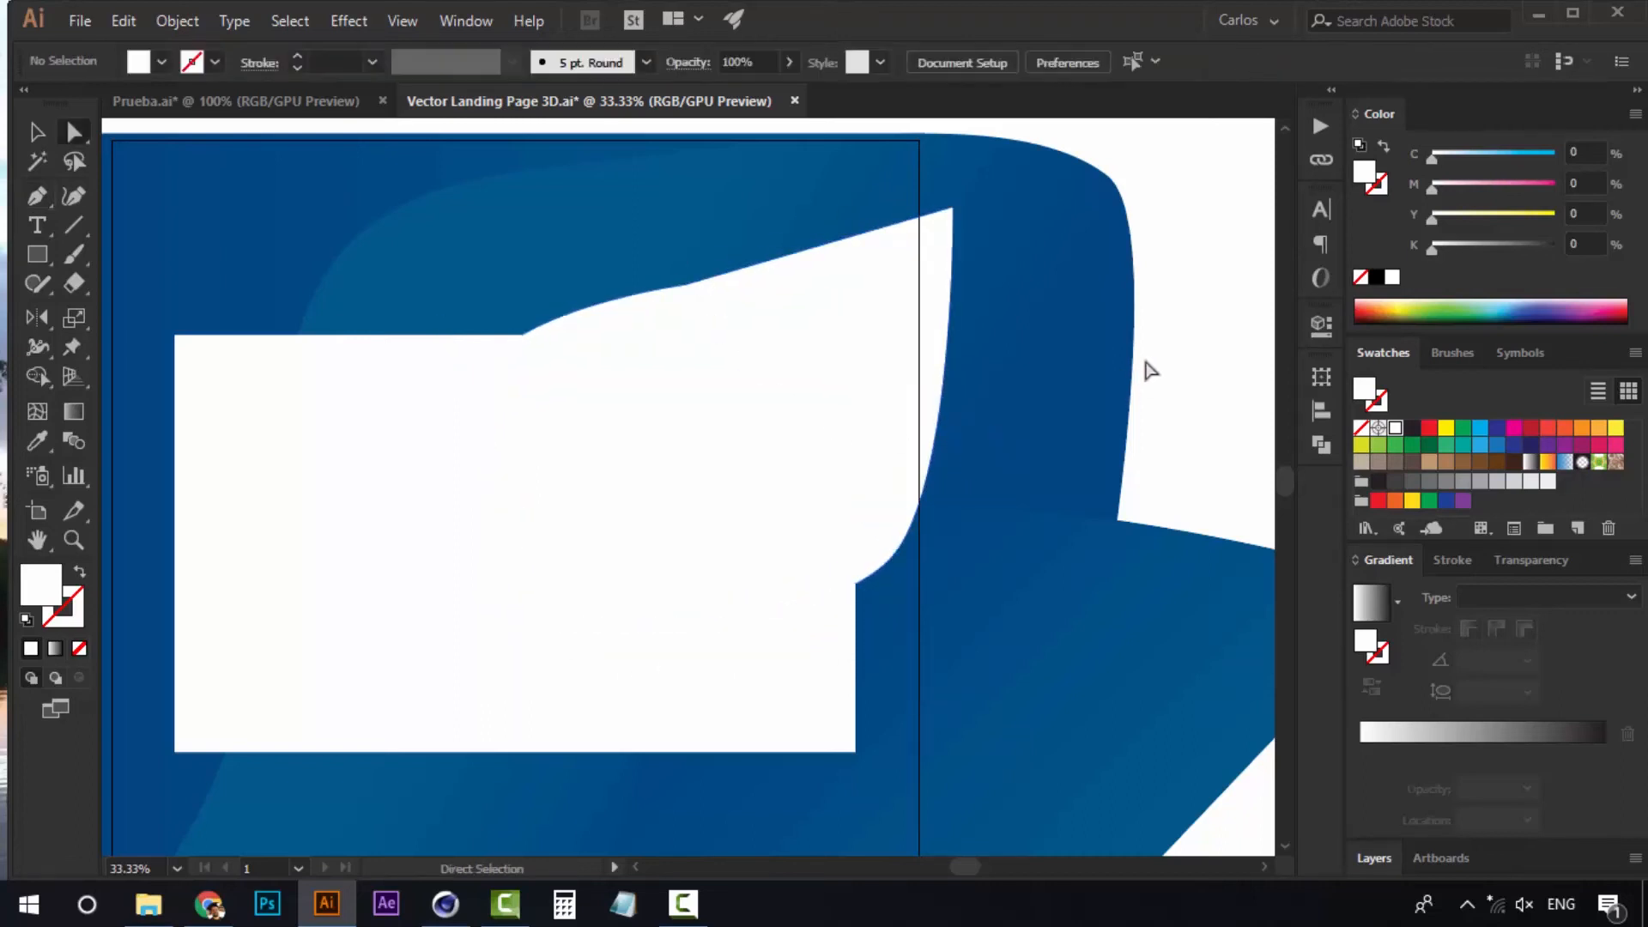
Fill the new curved shape with the blue gradient sampled from the background rectangle
key(a)
click(888, 416)
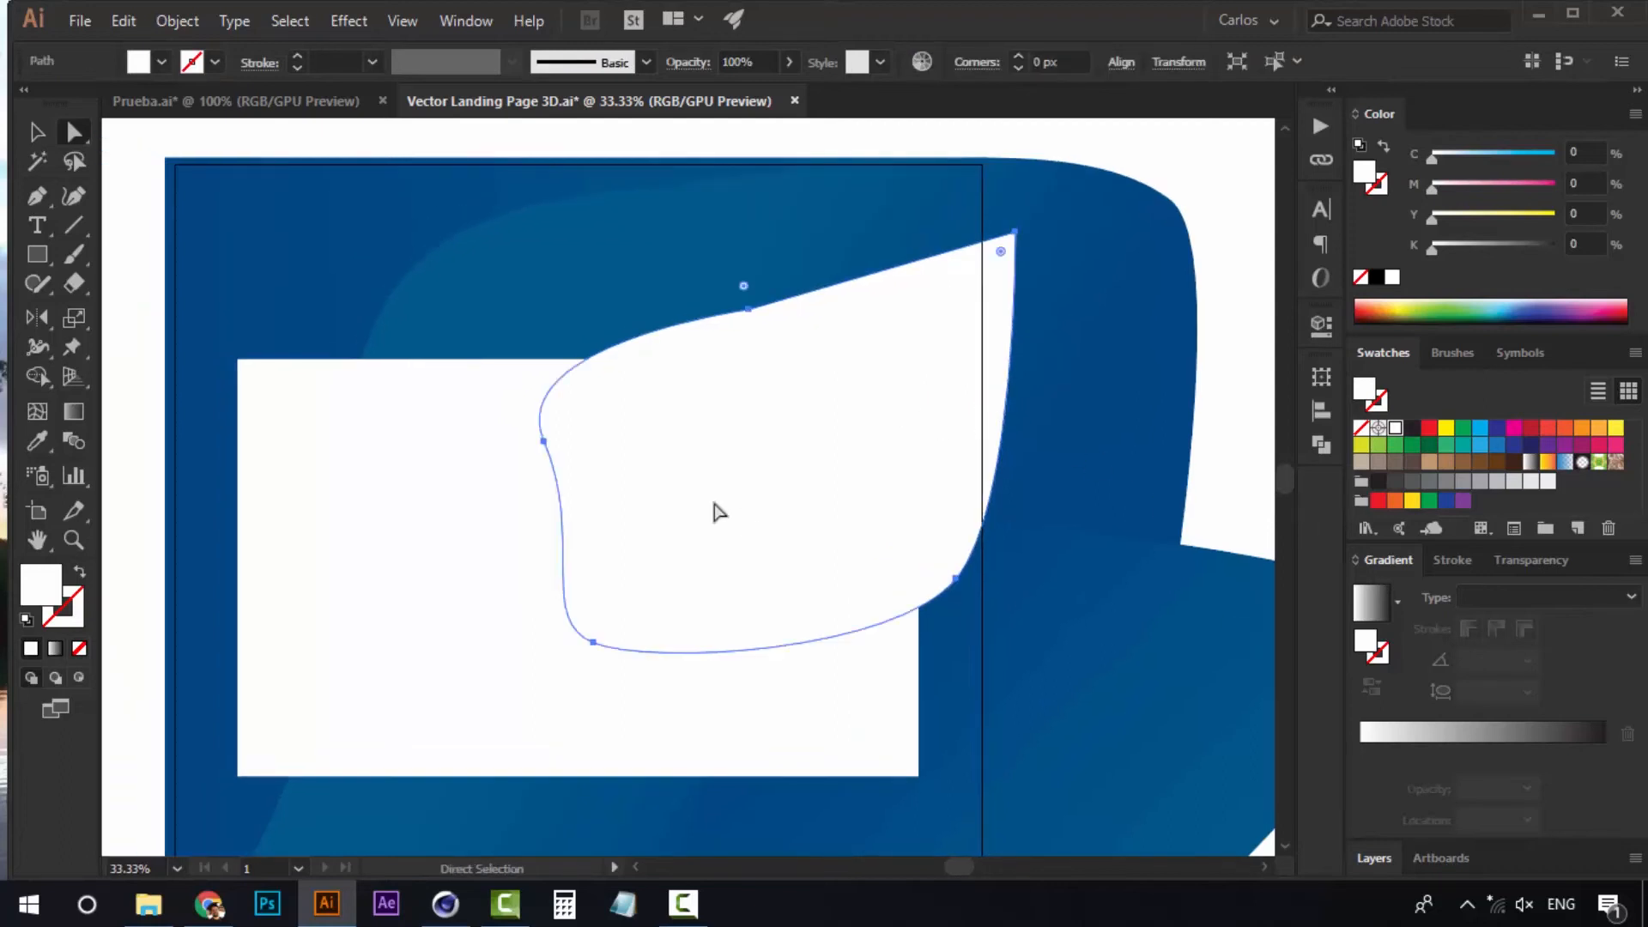
click(376, 272)
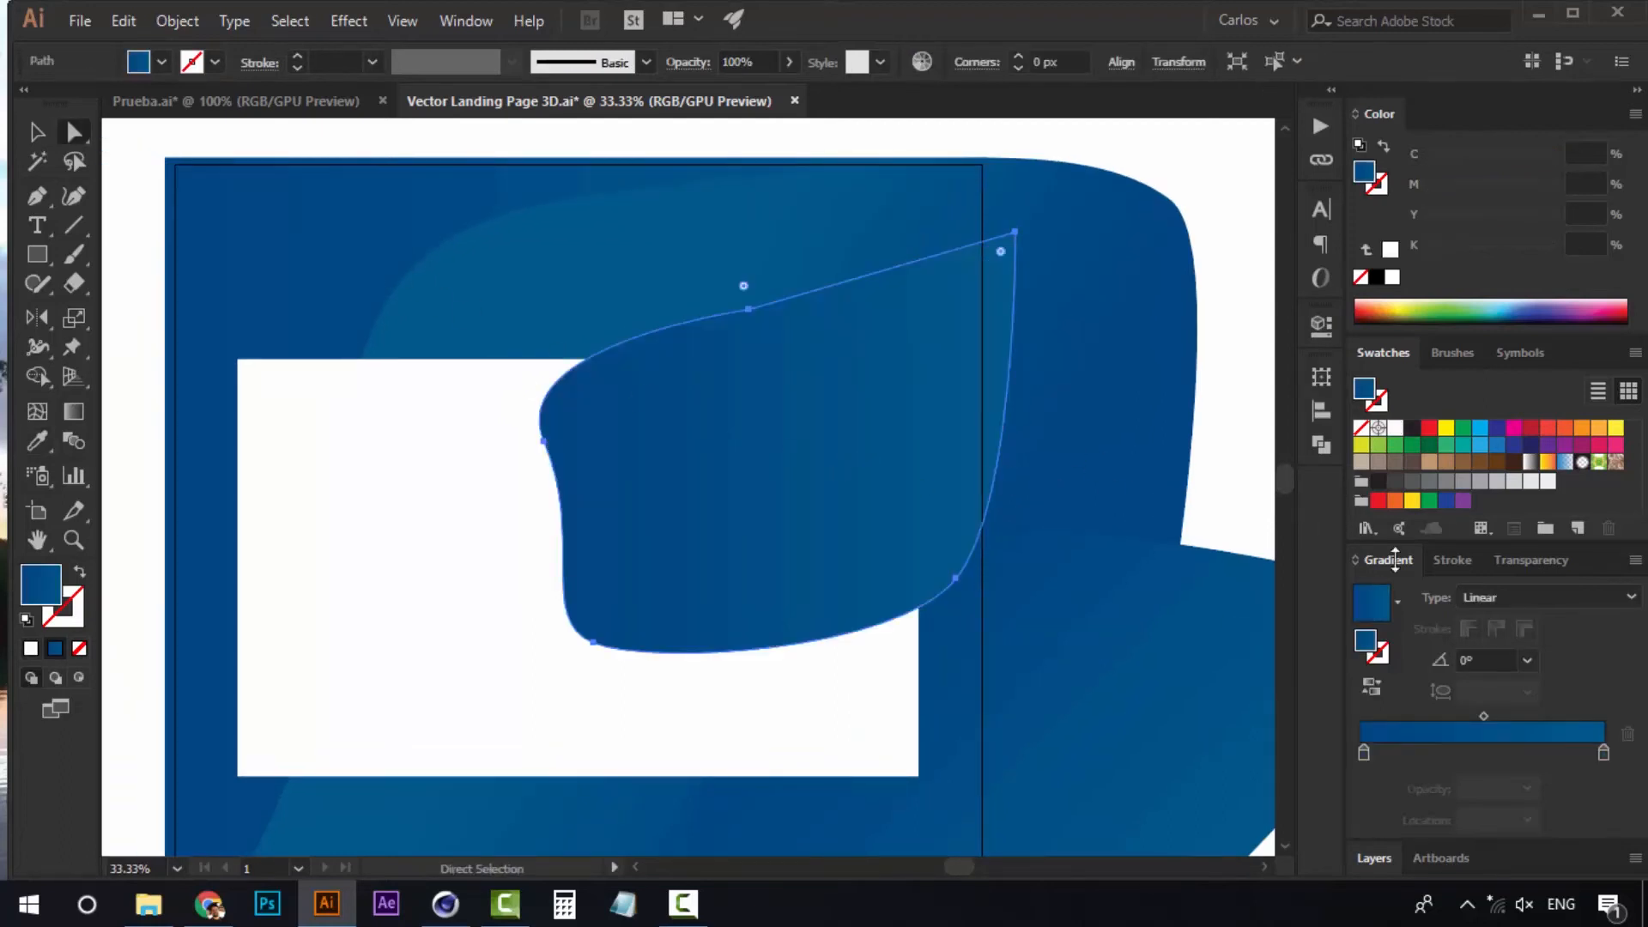
Set the left color stop of the curved shape's gradient to teal by lowering its magenta to 11%
double_click(1364, 753)
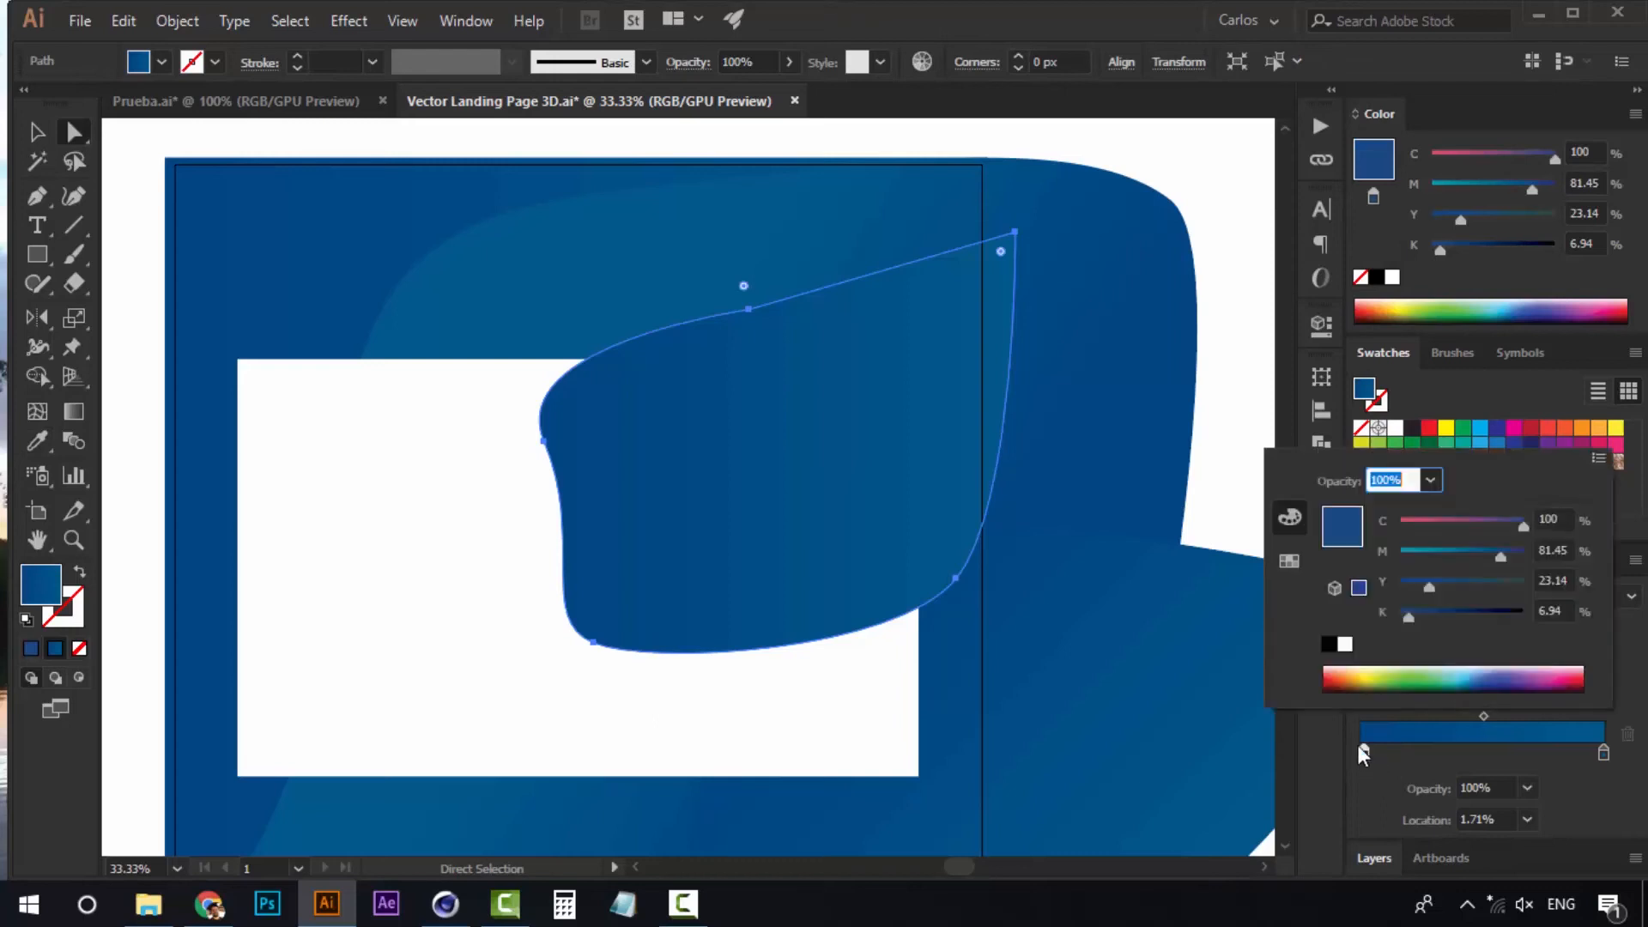
drag(1452, 558, 1414, 558)
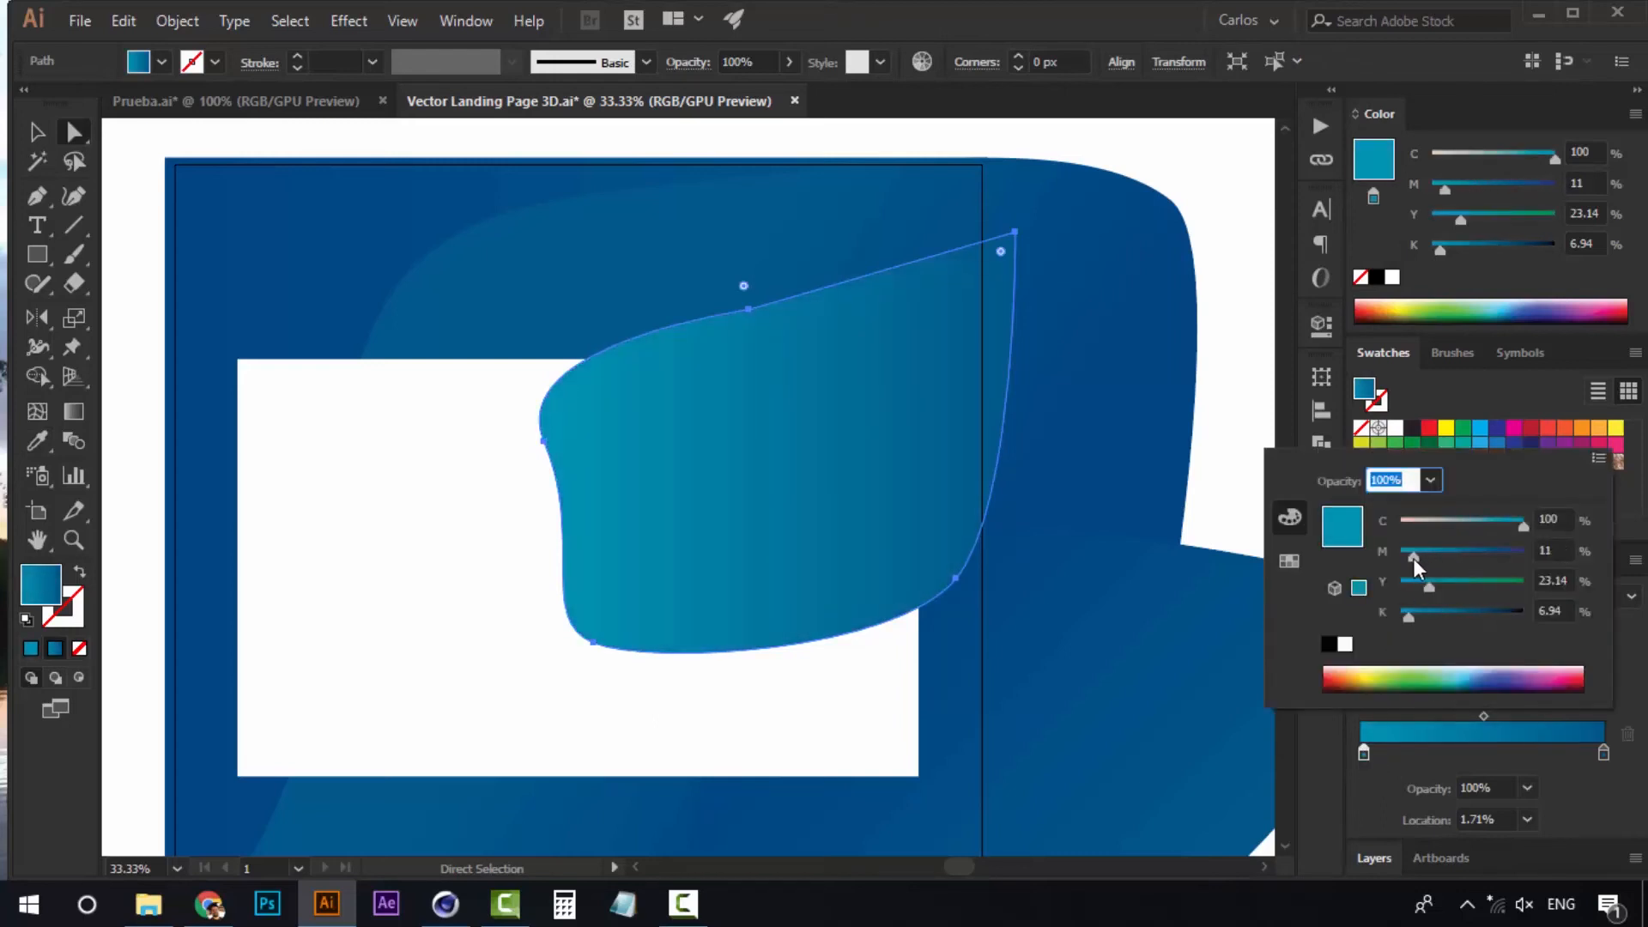
Try a medium blue of C 100, M 60, Y 21 for the right color stop of the curved shape's gradient
click(1603, 754)
double_click(1604, 754)
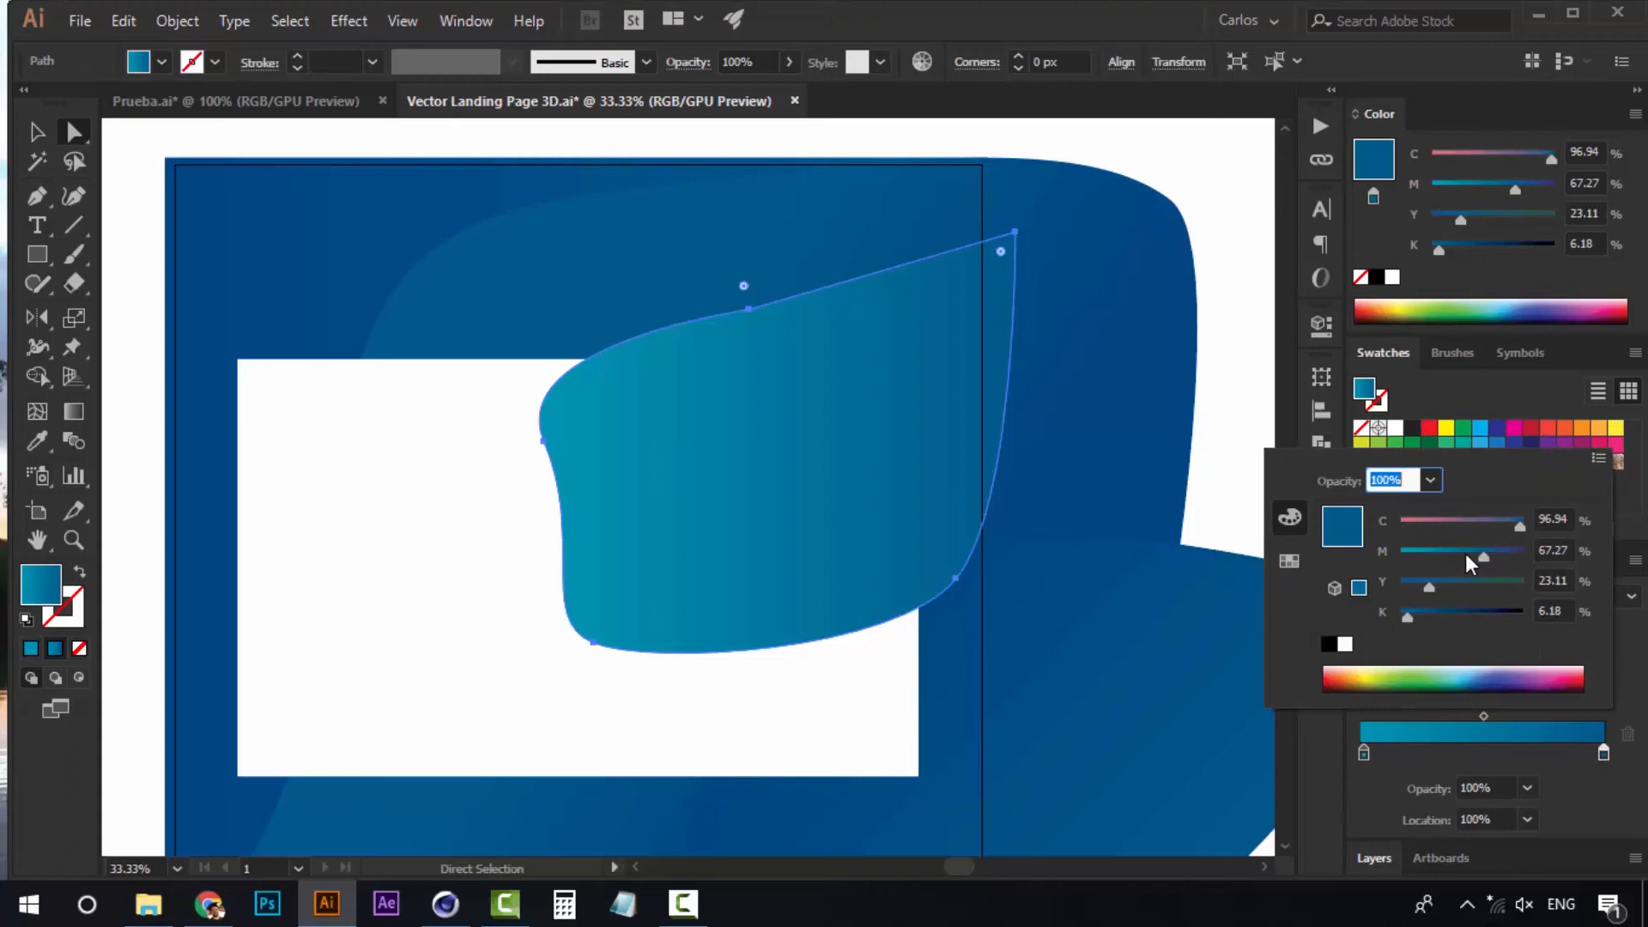
drag(1466, 561, 1430, 563)
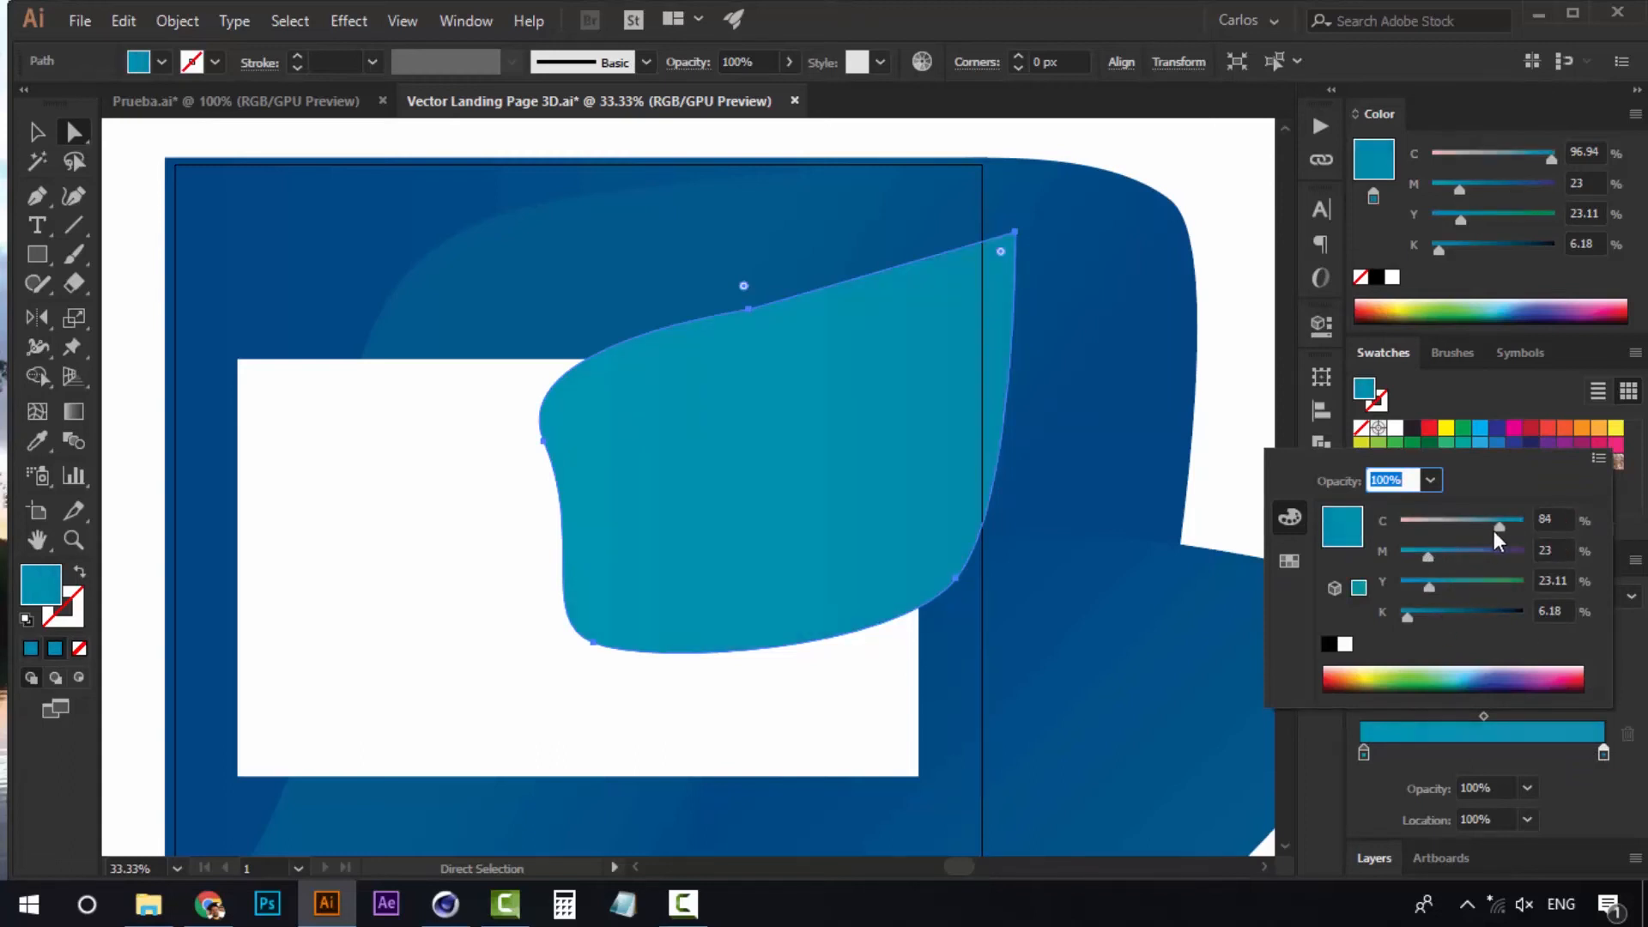
drag(1493, 530, 1429, 584)
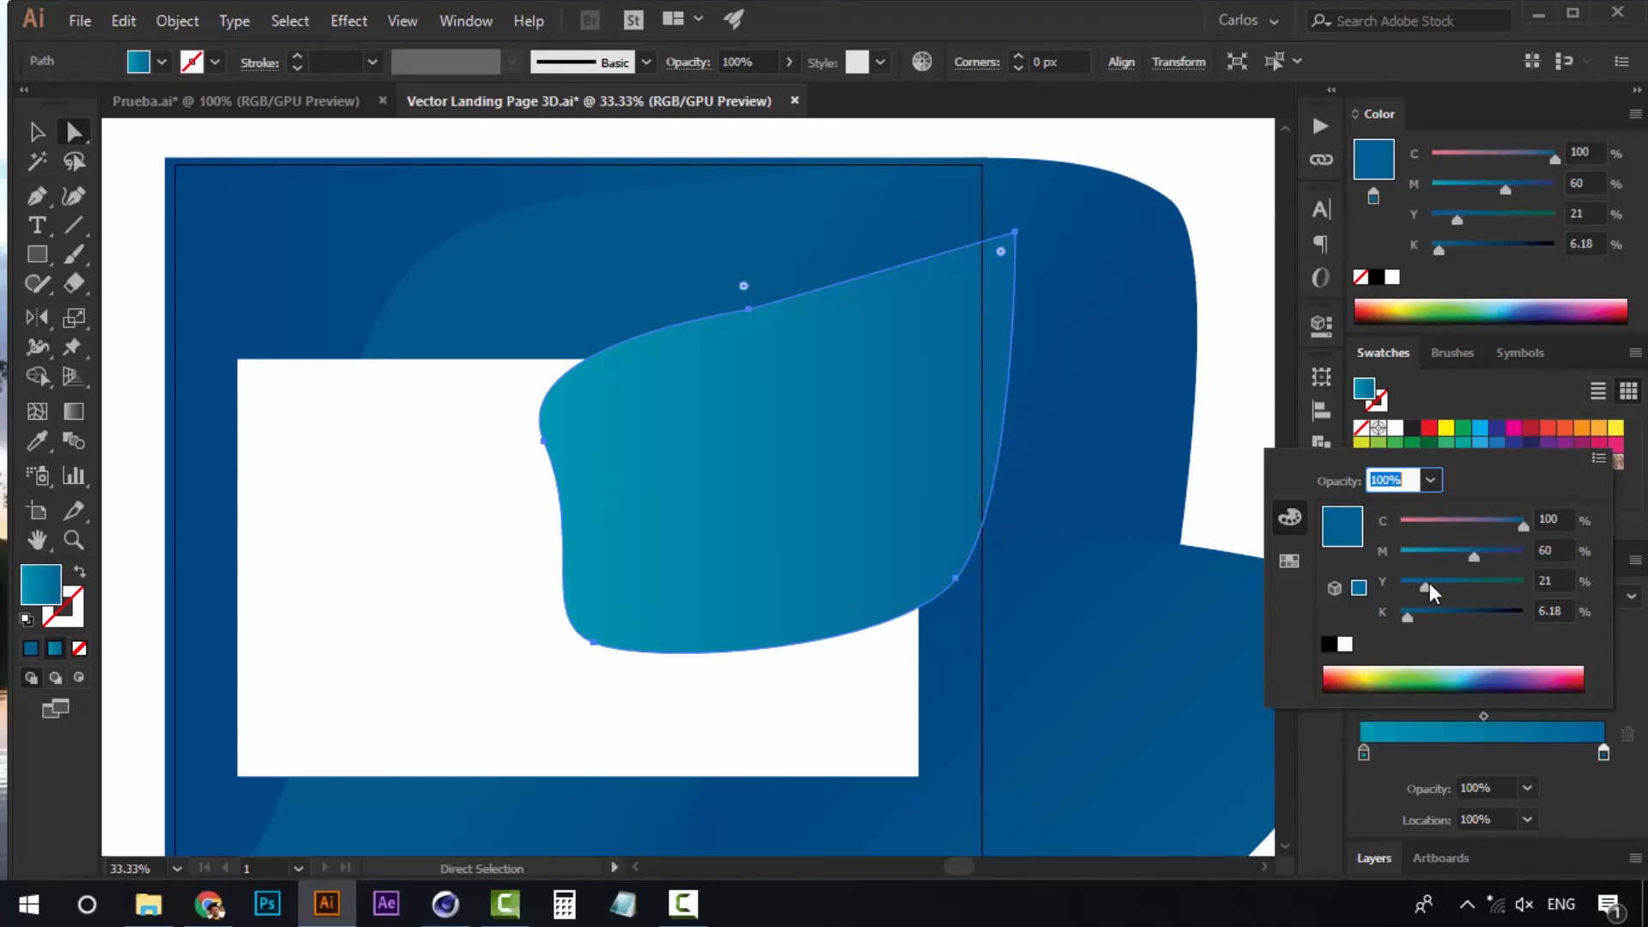
Replace the right color stop of the curved shape's gradient with the dark indigo-blue swatch
click(1607, 759)
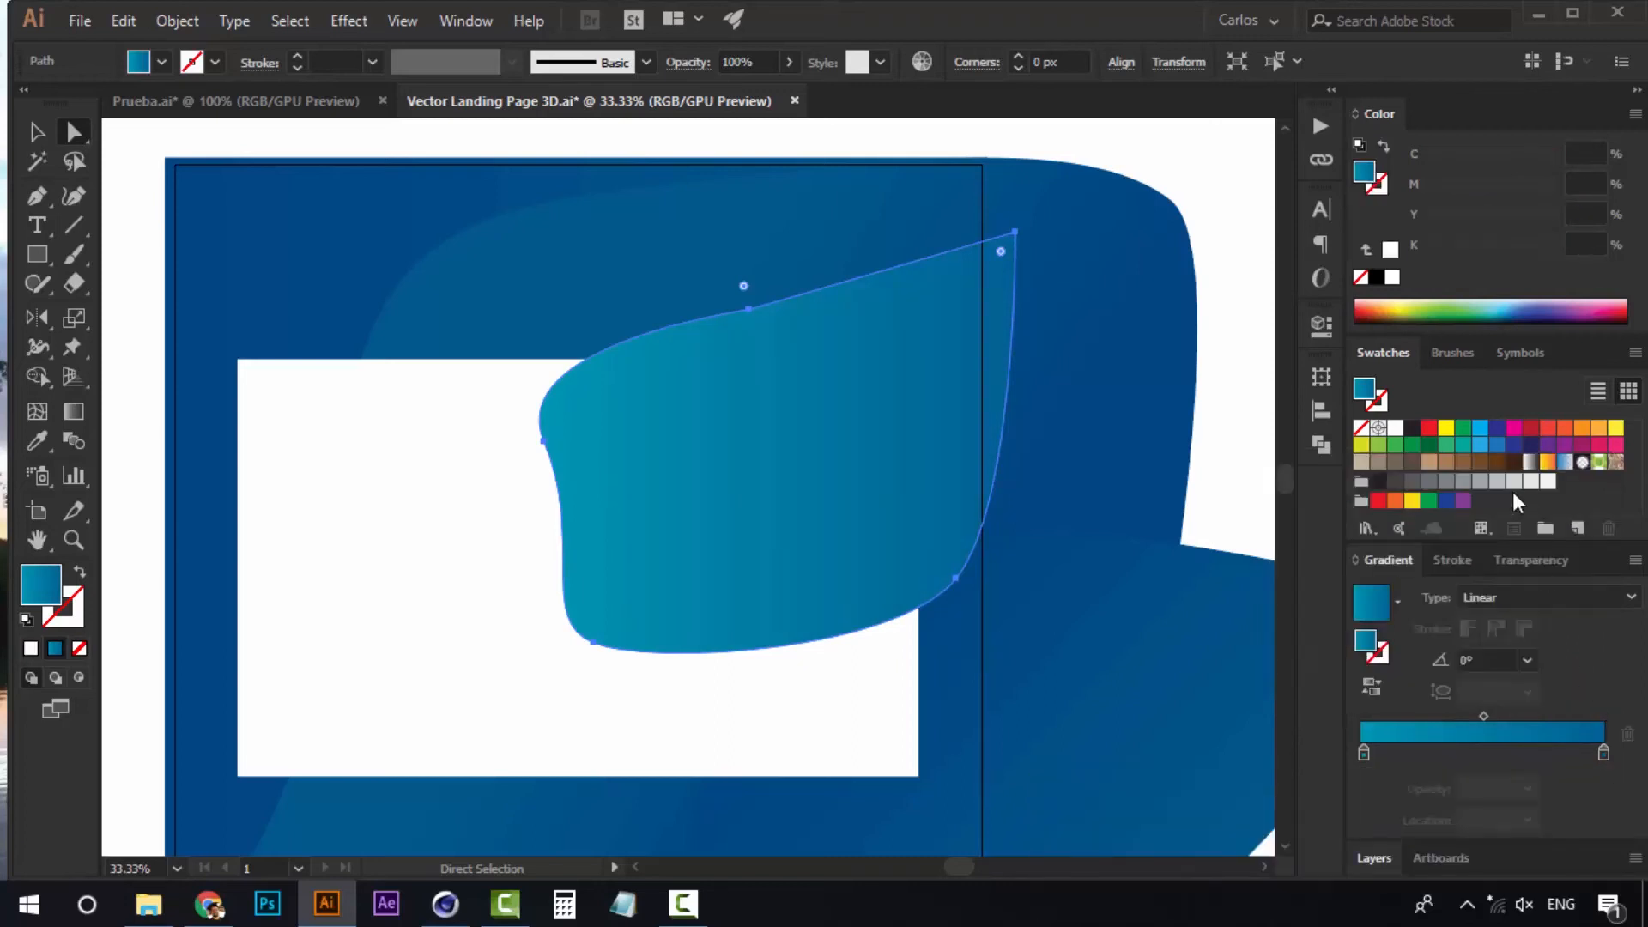
drag(1512, 454, 1604, 755)
click(1225, 482)
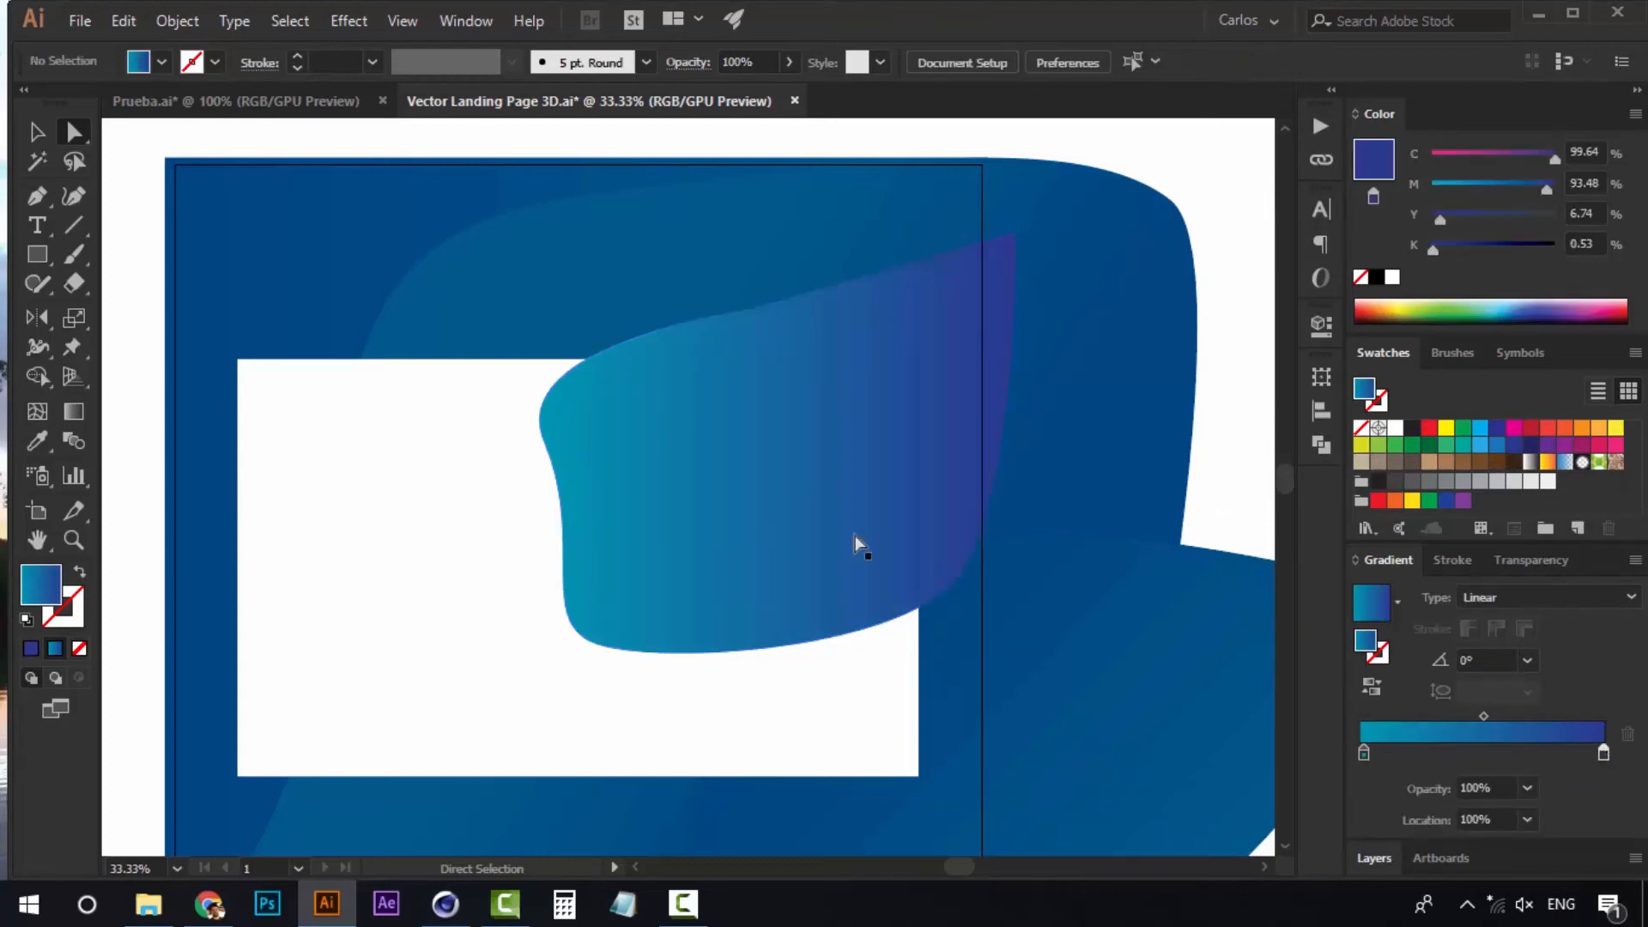
Duplicate the white rectangle in front of the gradient shape and use the duplicate as a clipping mask for that shape
key(space)
drag(558, 636, 537, 628)
click(580, 520)
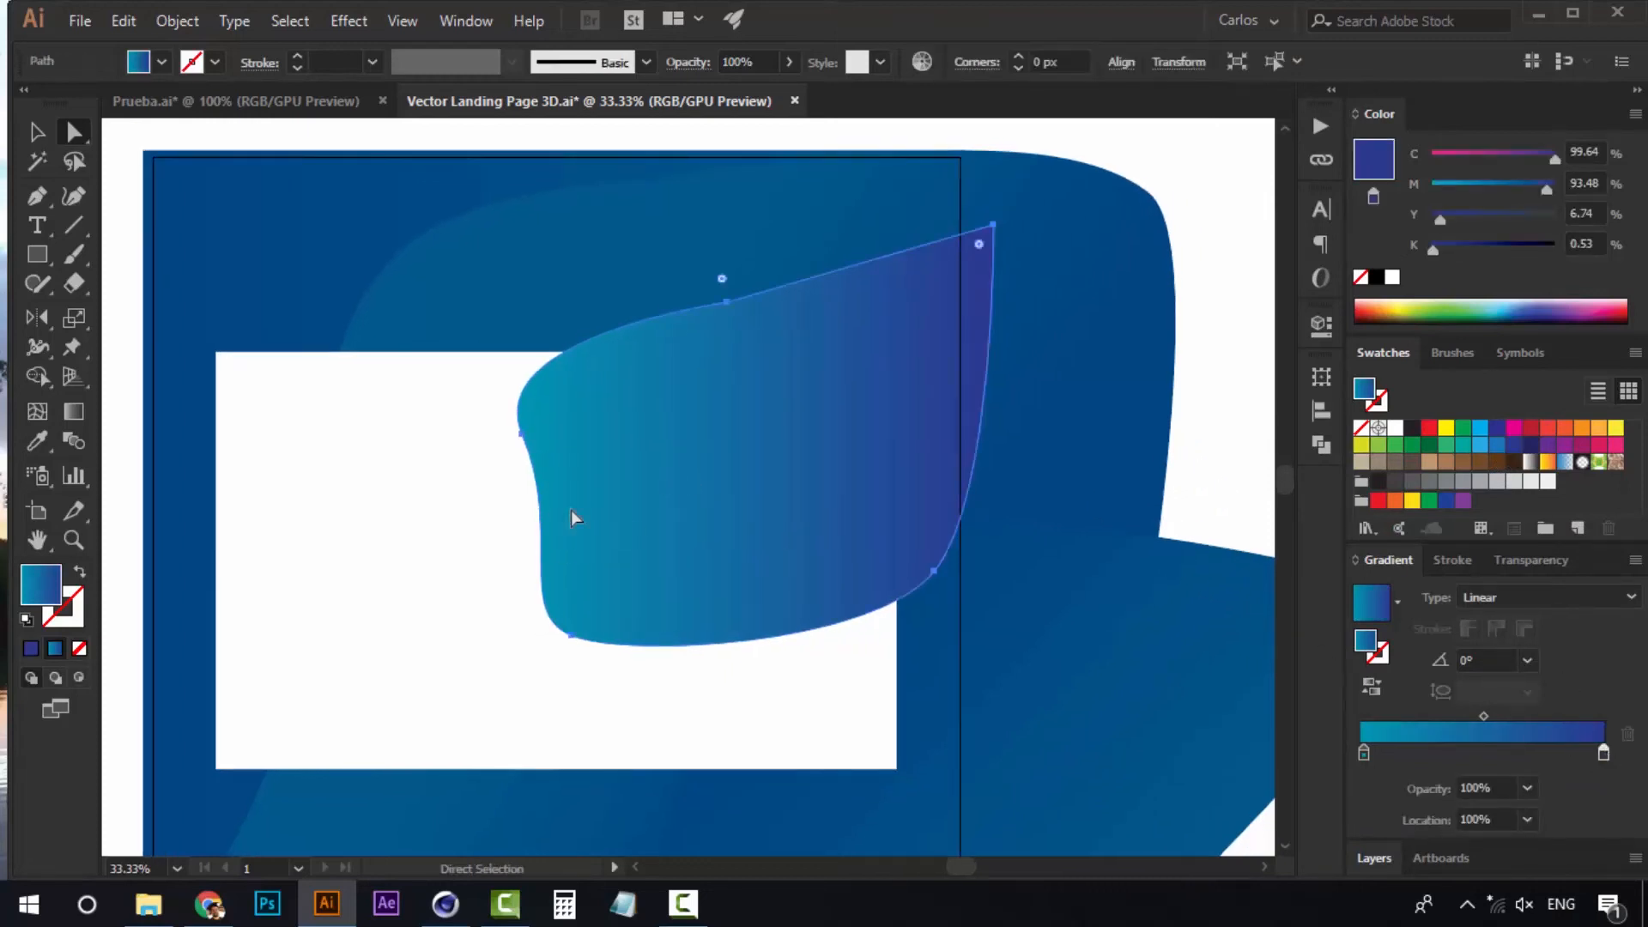
click(532, 547)
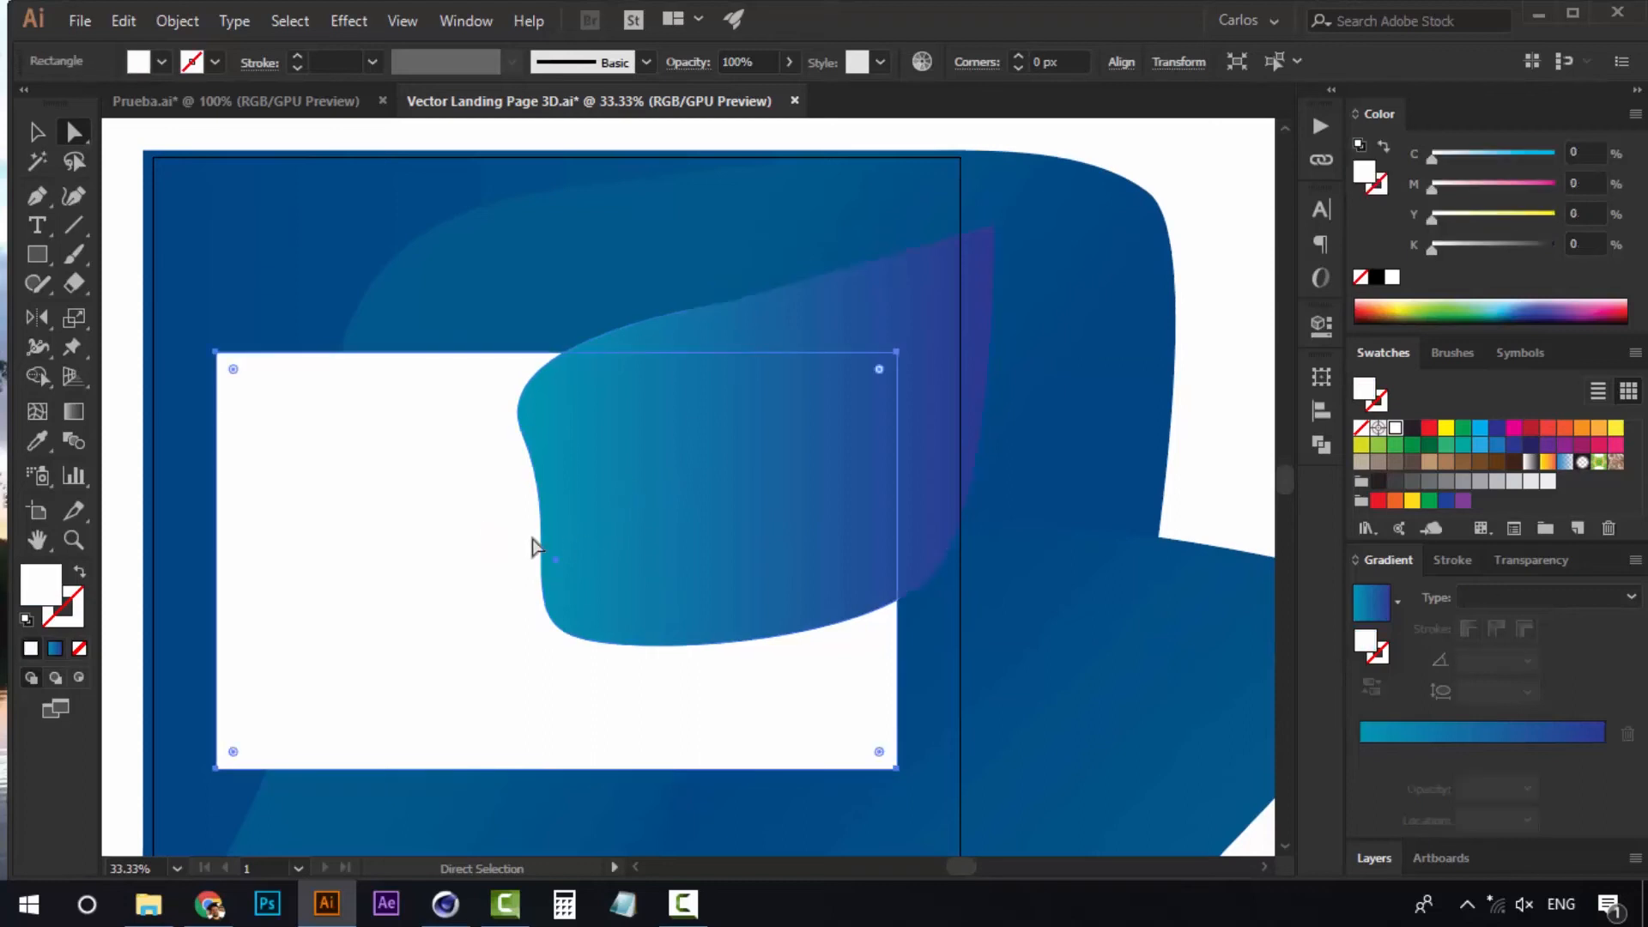
click(1223, 433)
click(472, 507)
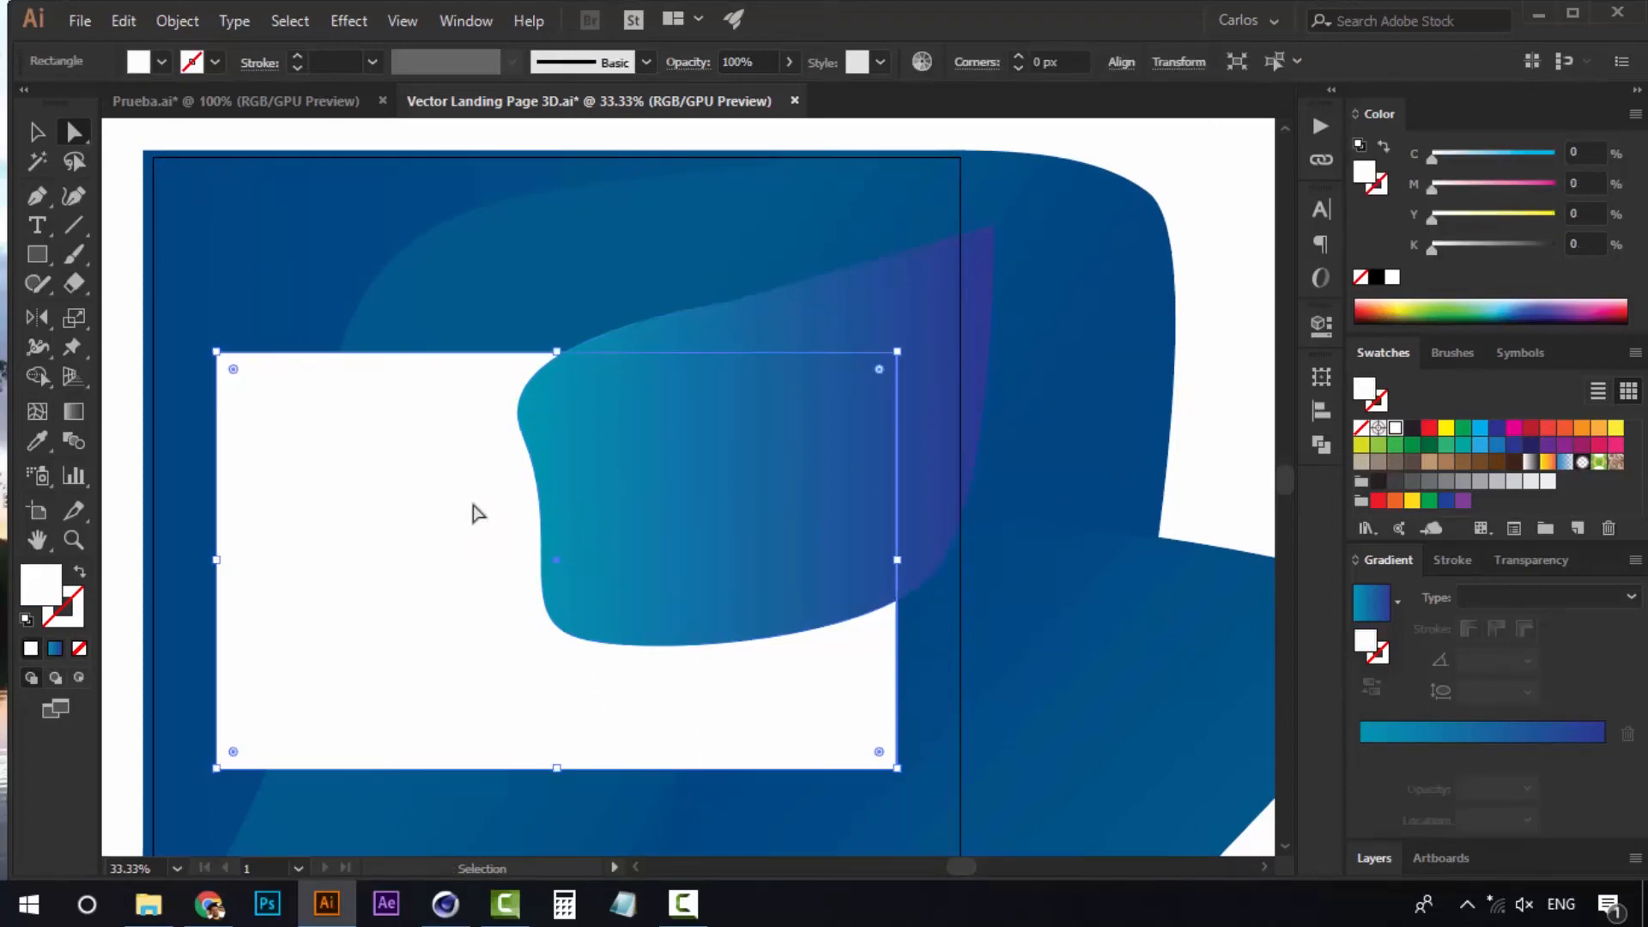
click(740, 483)
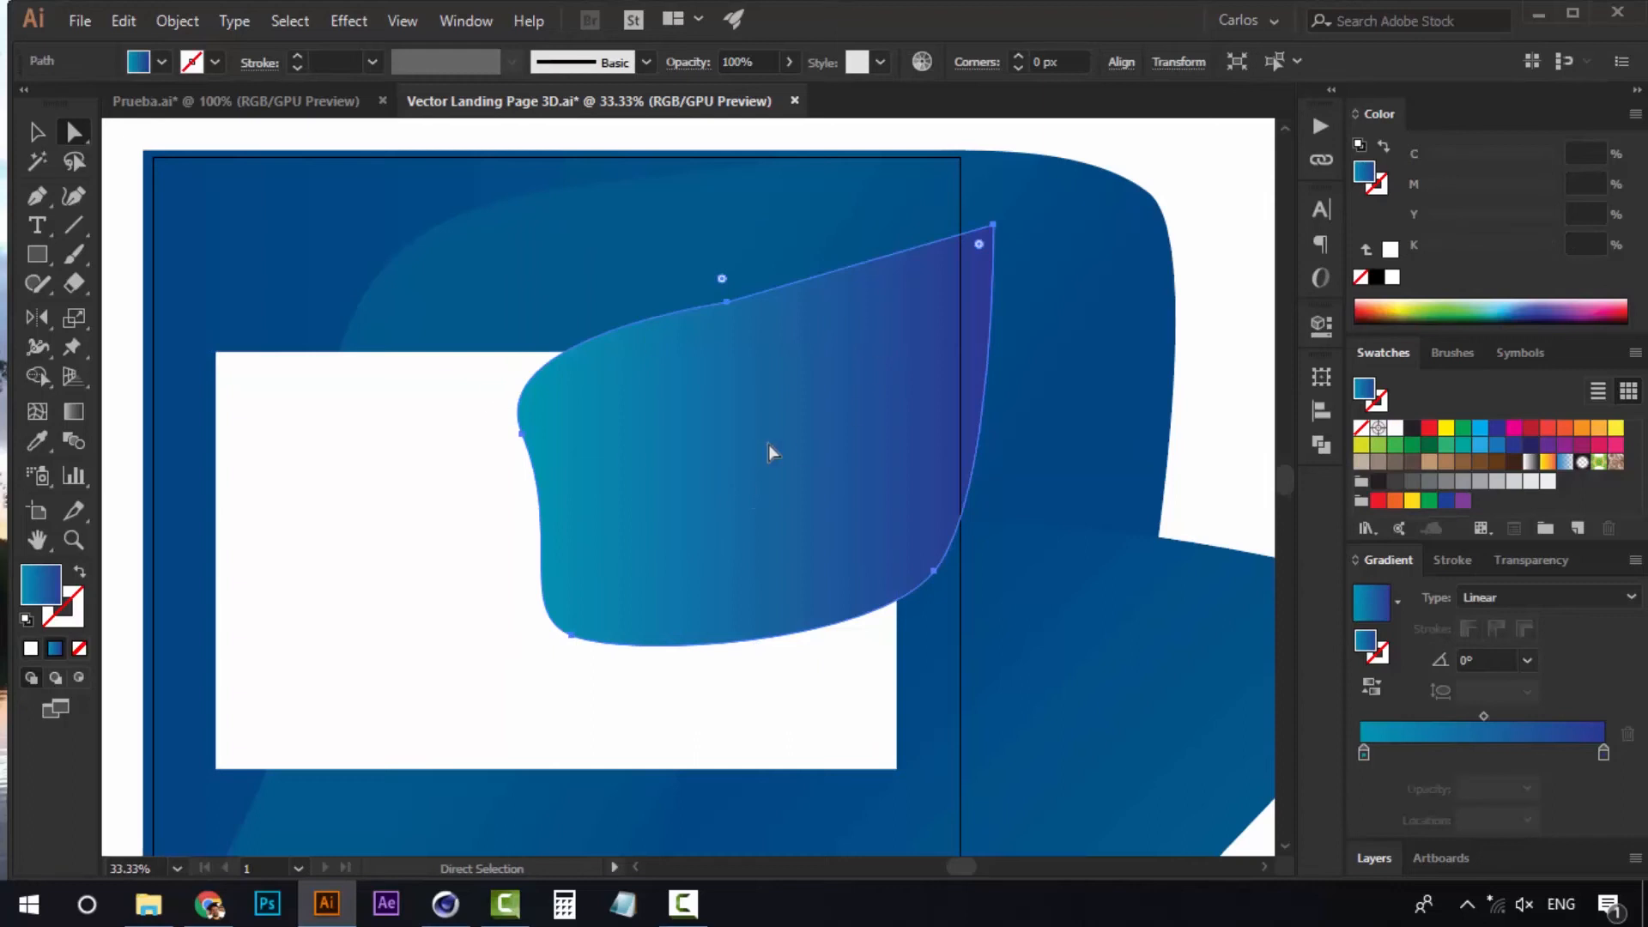
key(ctrl+z)
shift+click(865, 307)
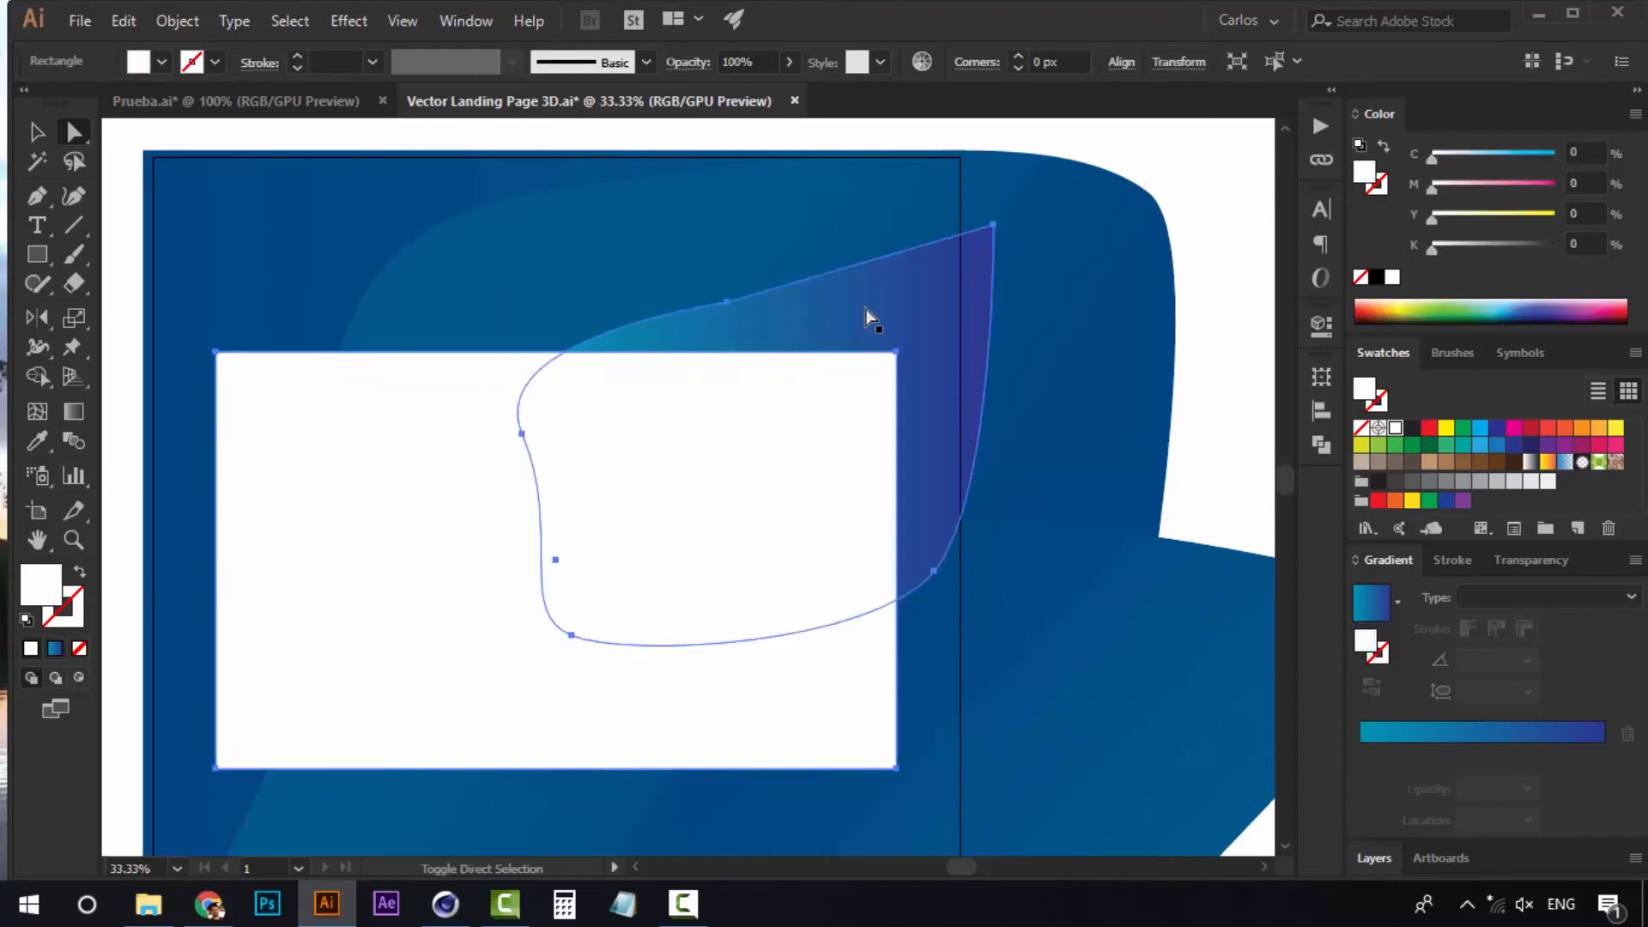
key(ctrl+7)
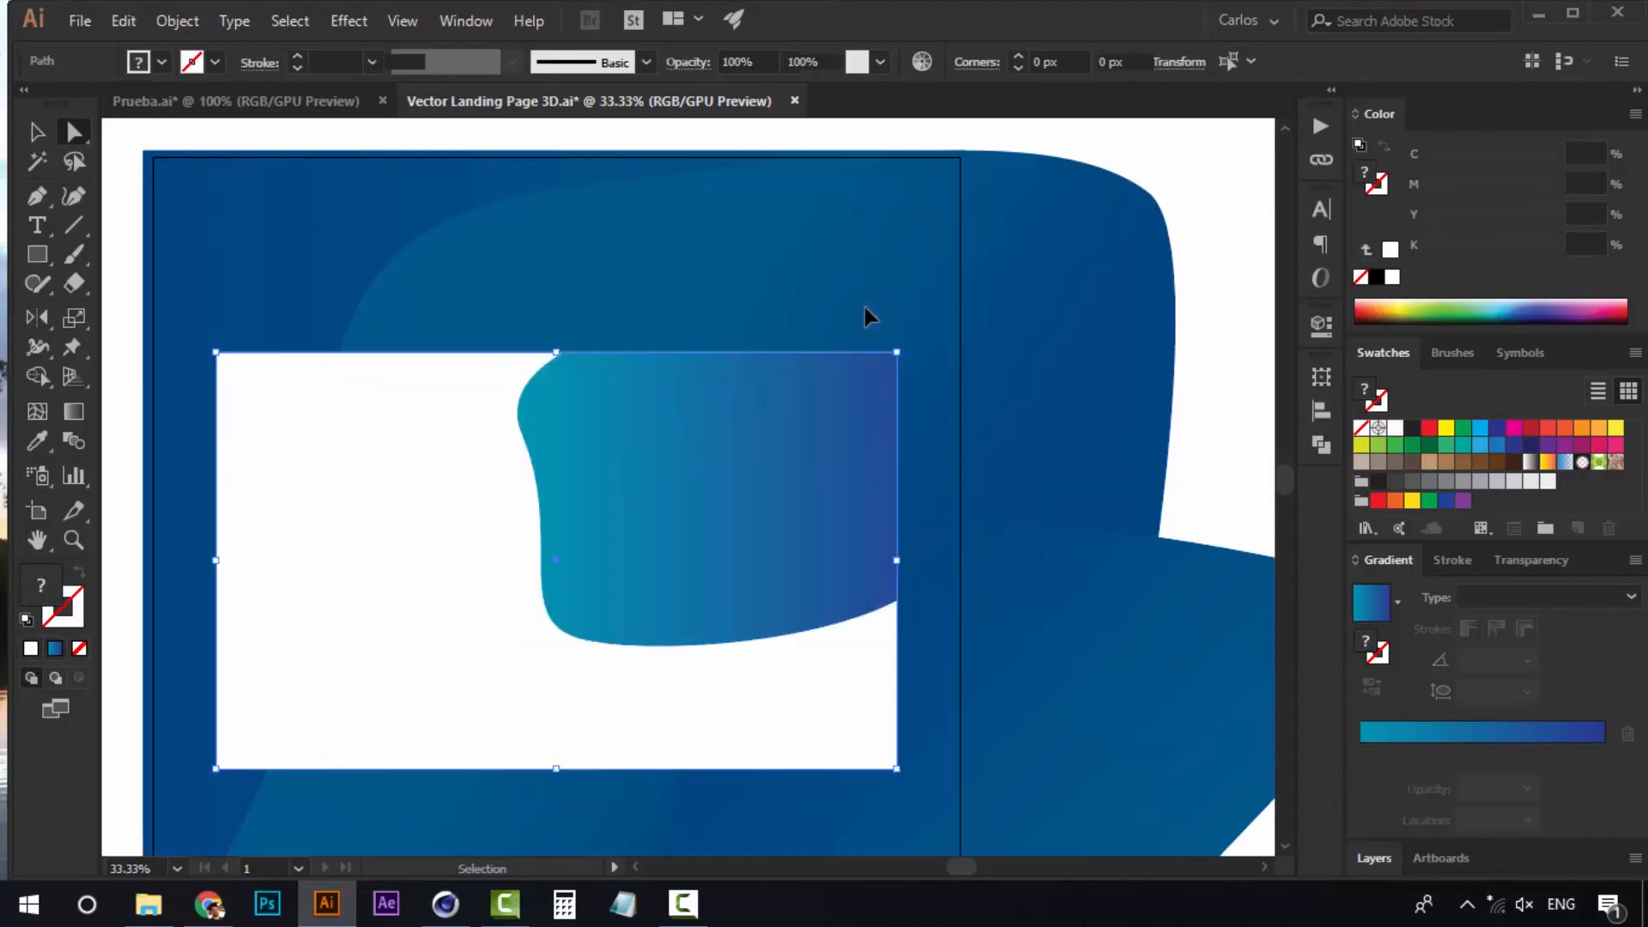
click(1254, 488)
Reshape the clipped gradient shape's left edge into a deeper inward curve by adjusting its upper-left anchor point and handle
click(636, 550)
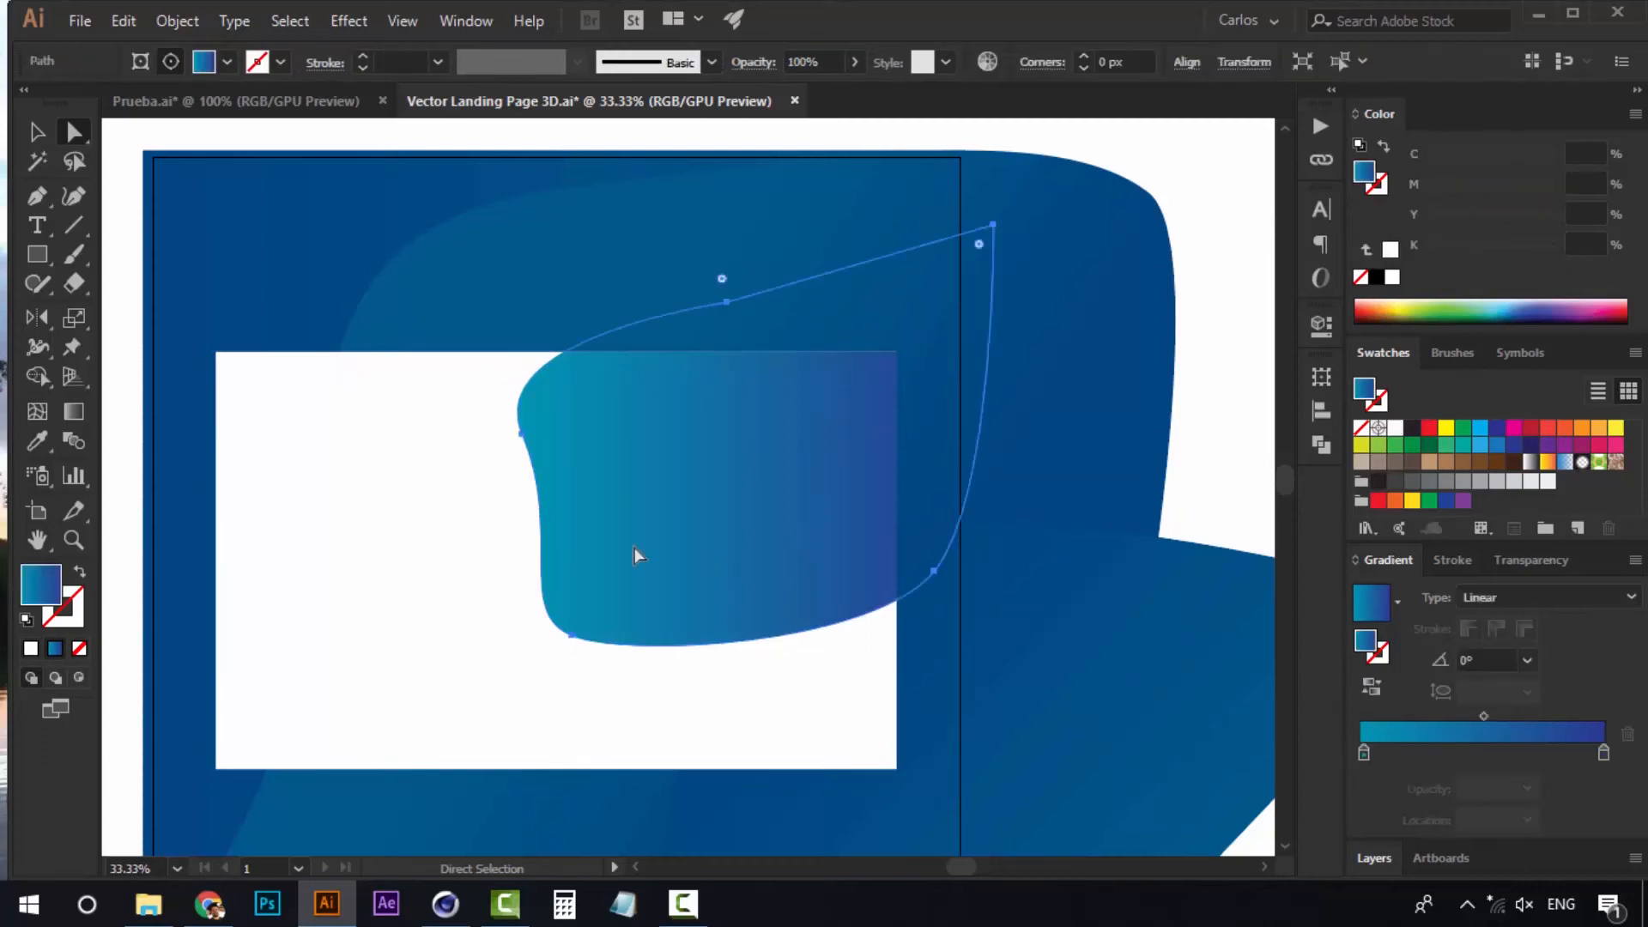
click(522, 442)
click(521, 435)
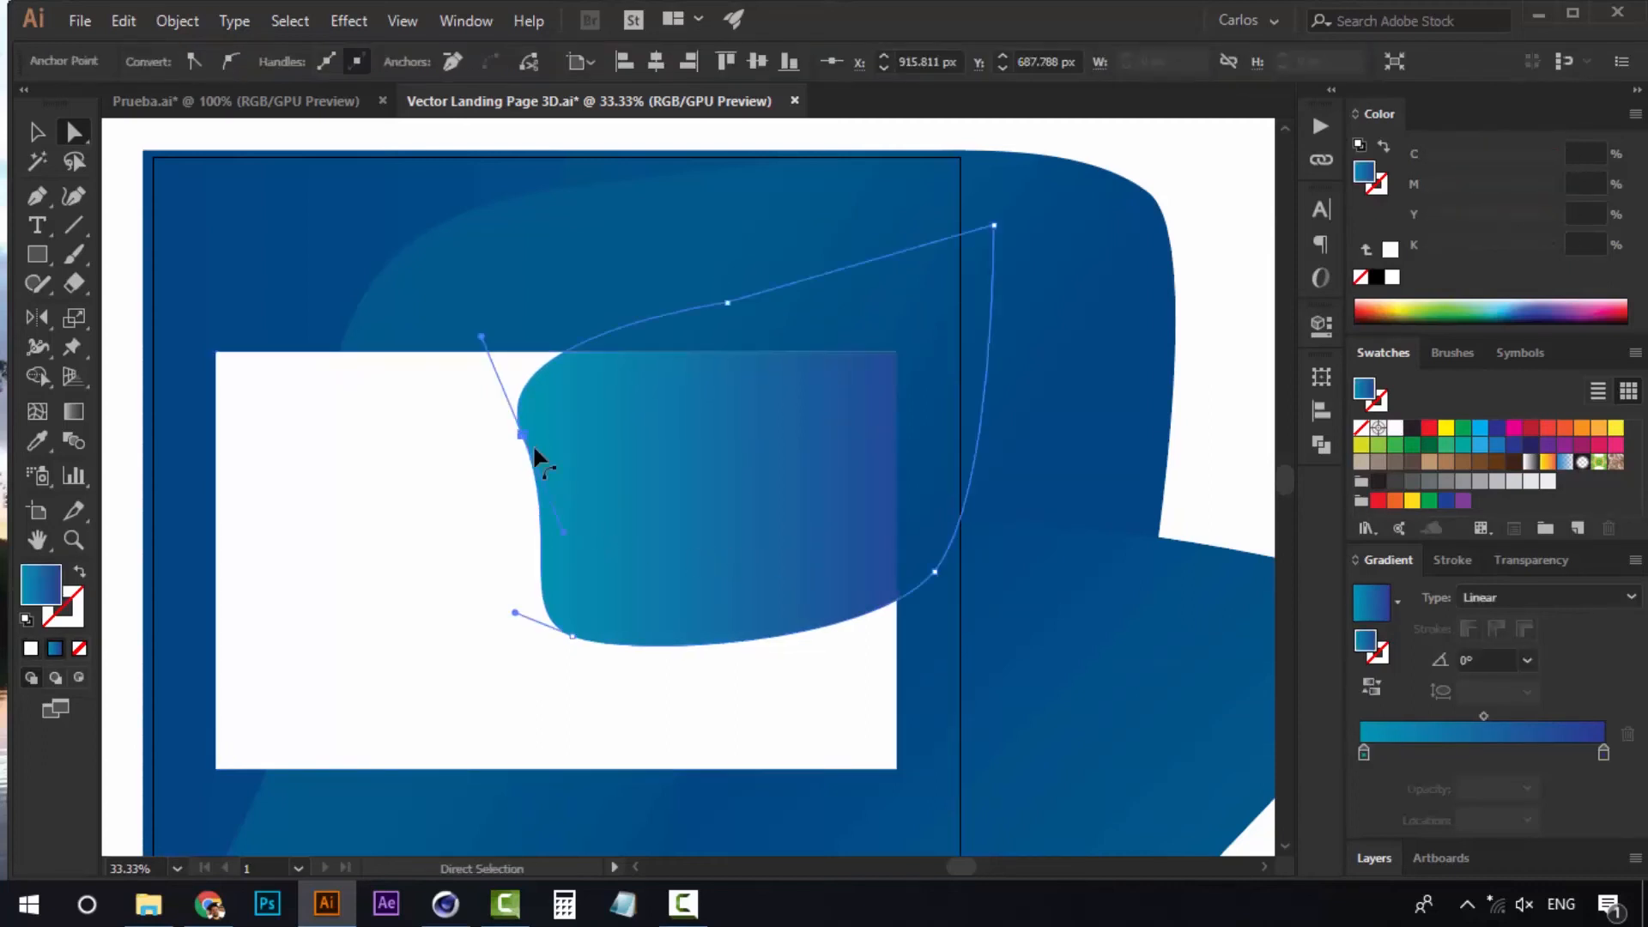
drag(563, 536, 636, 519)
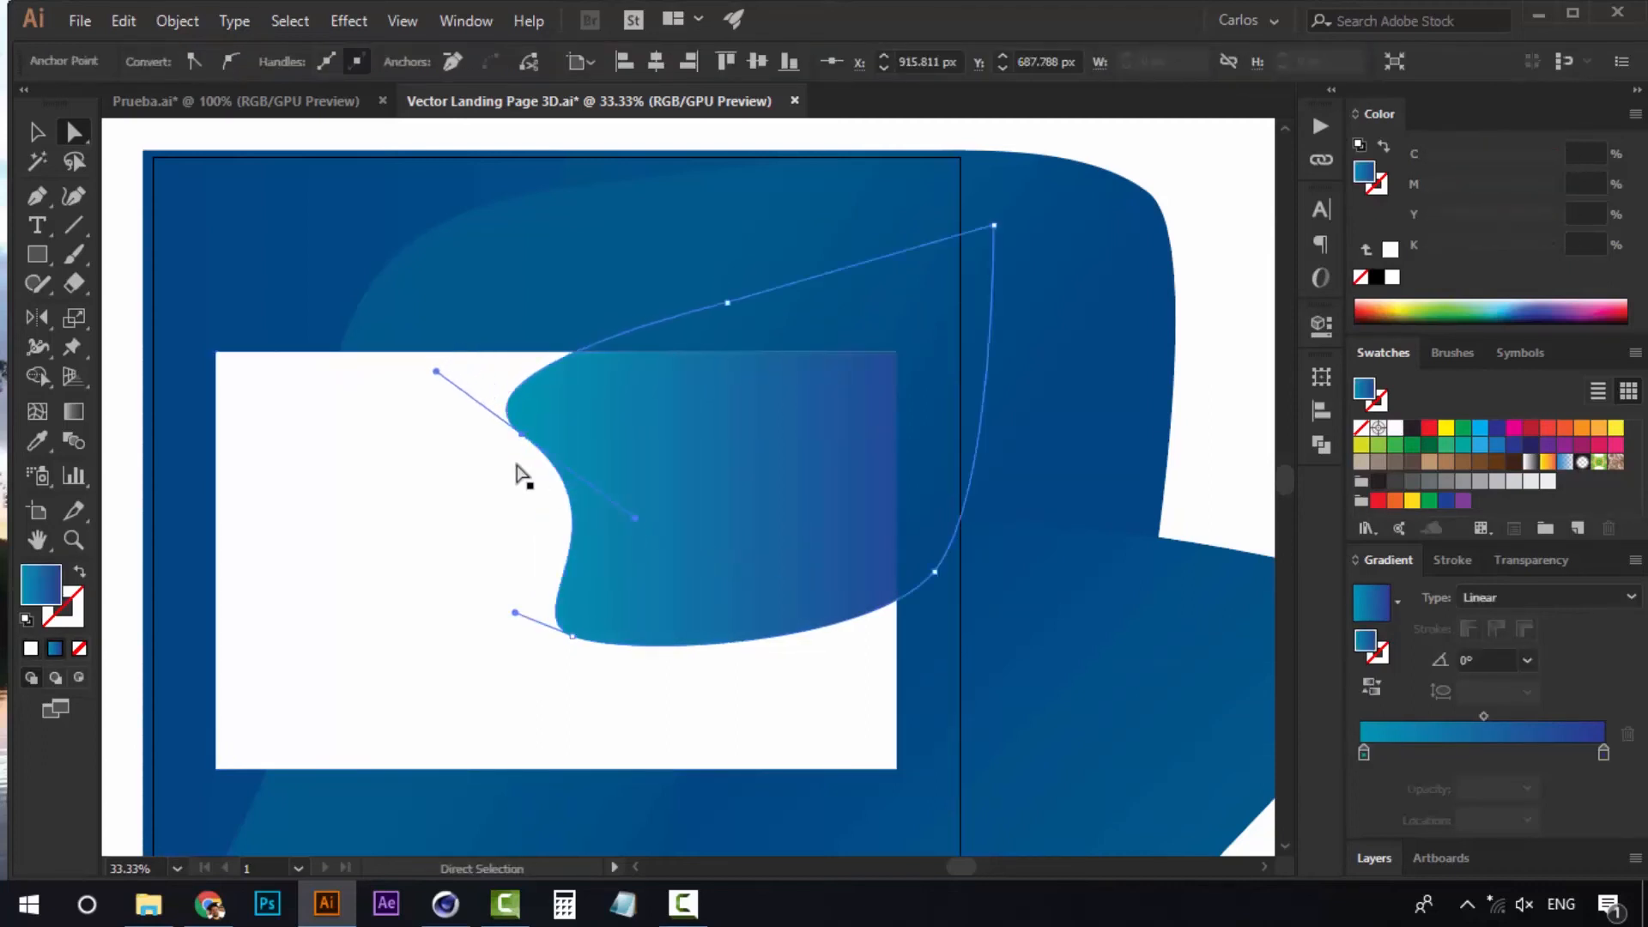
drag(521, 435, 507, 455)
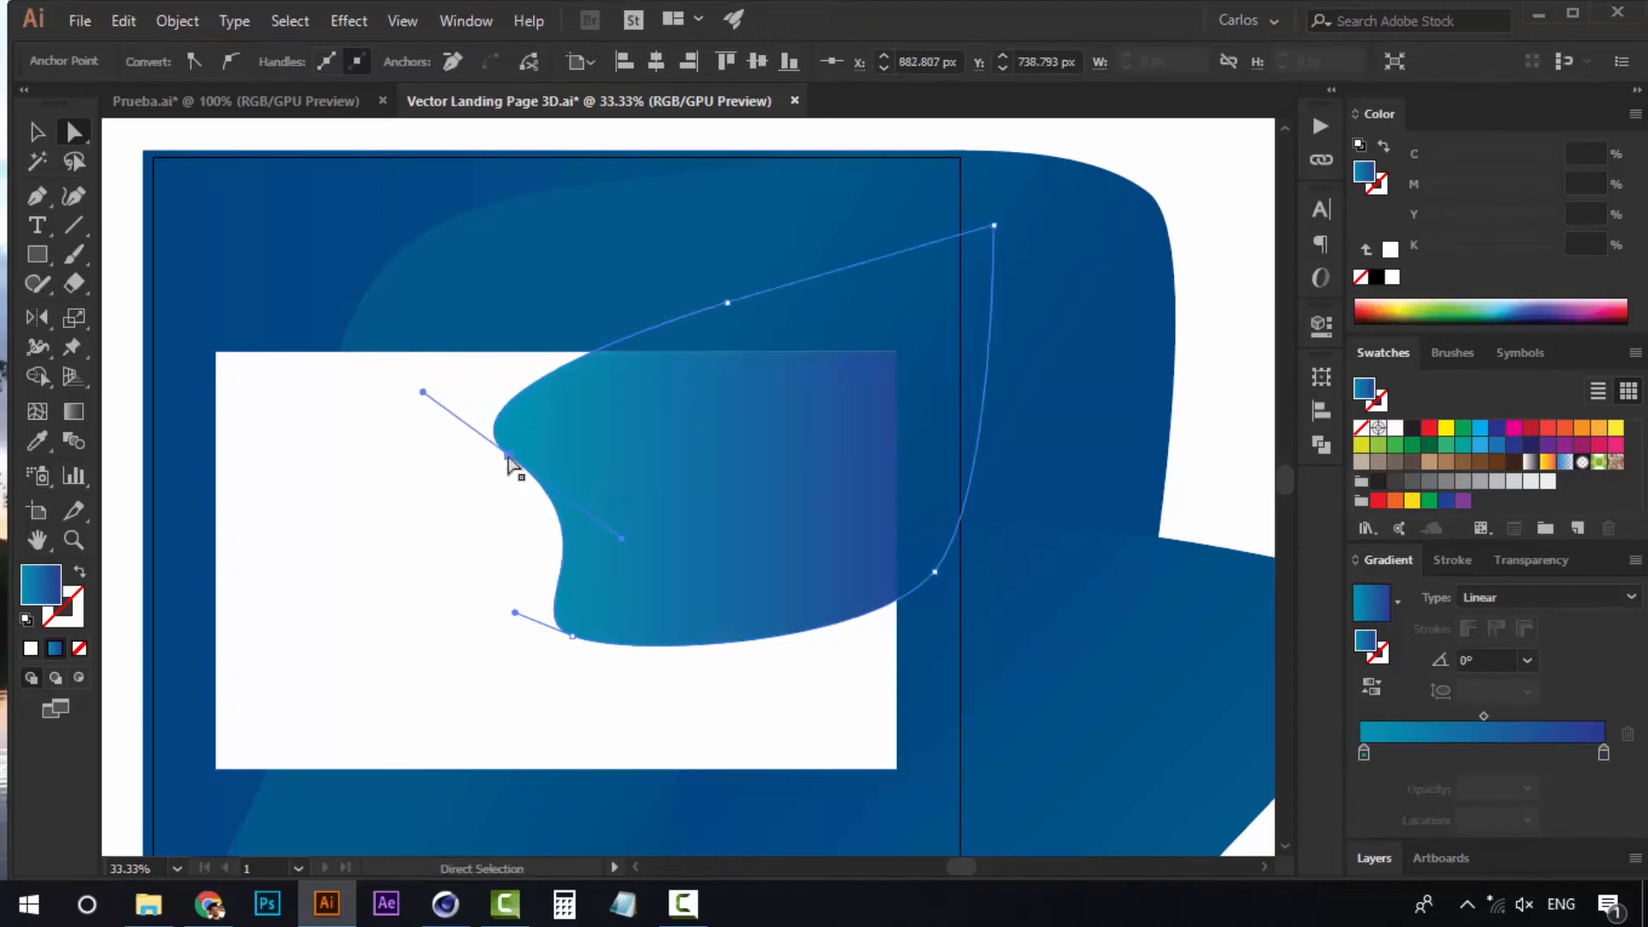
click(1181, 481)
Reshape the gradient shape with a wavy lower edge, extending both left anchor points outward and lowering the right one slightly
key(ctrl+space)
ctrl+click(661, 519)
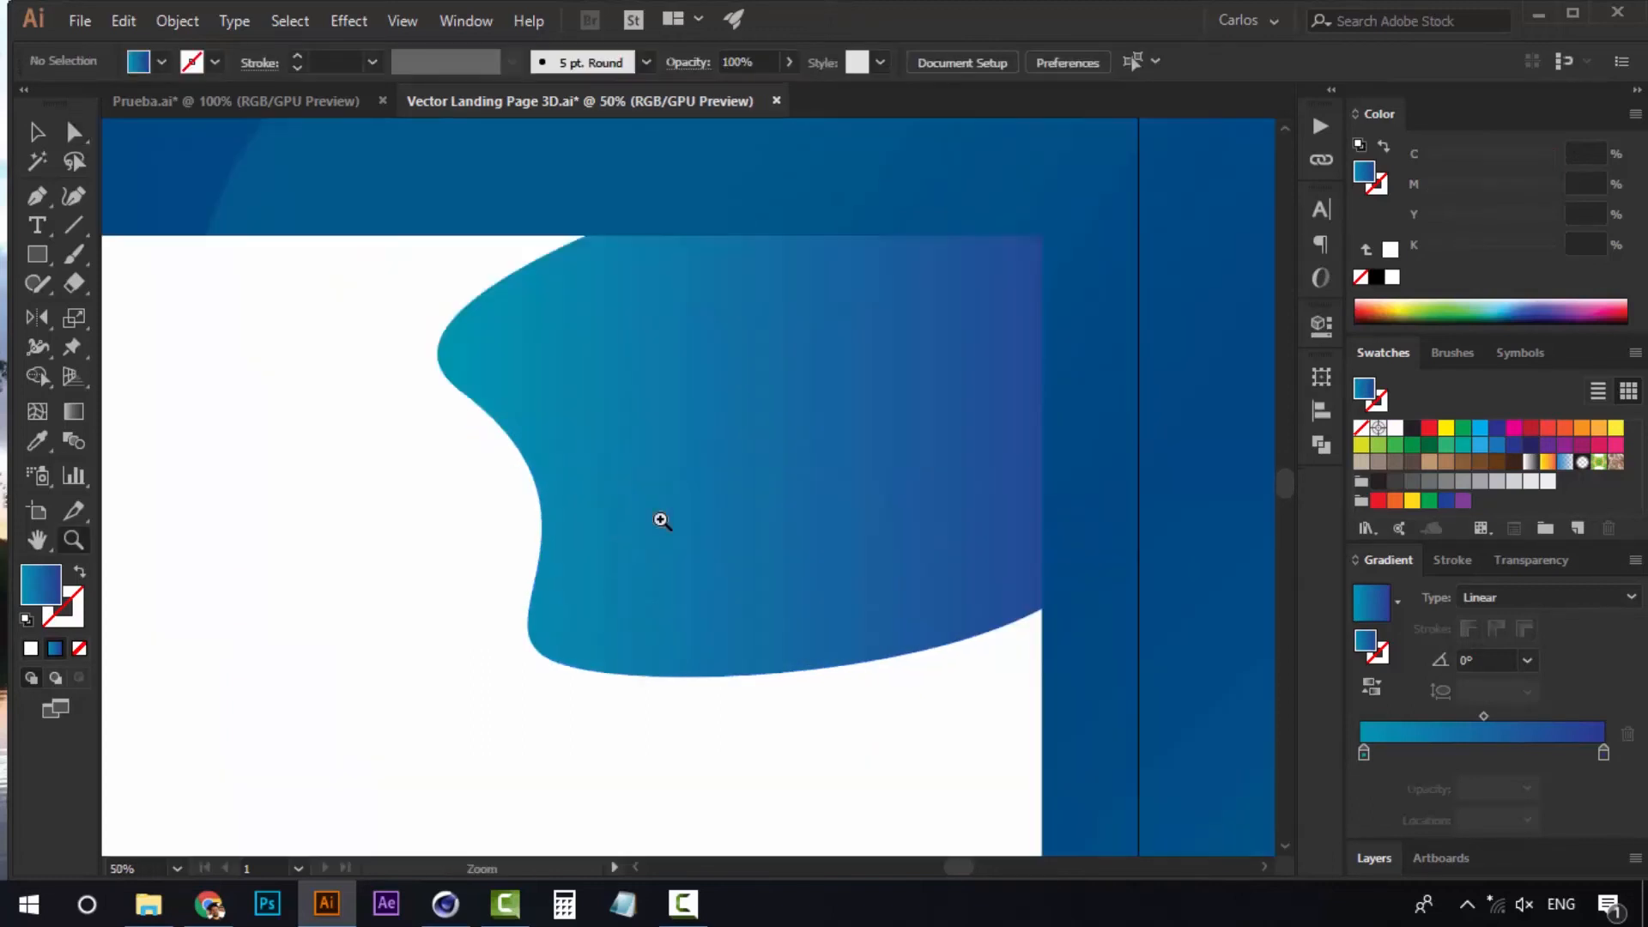
click(692, 468)
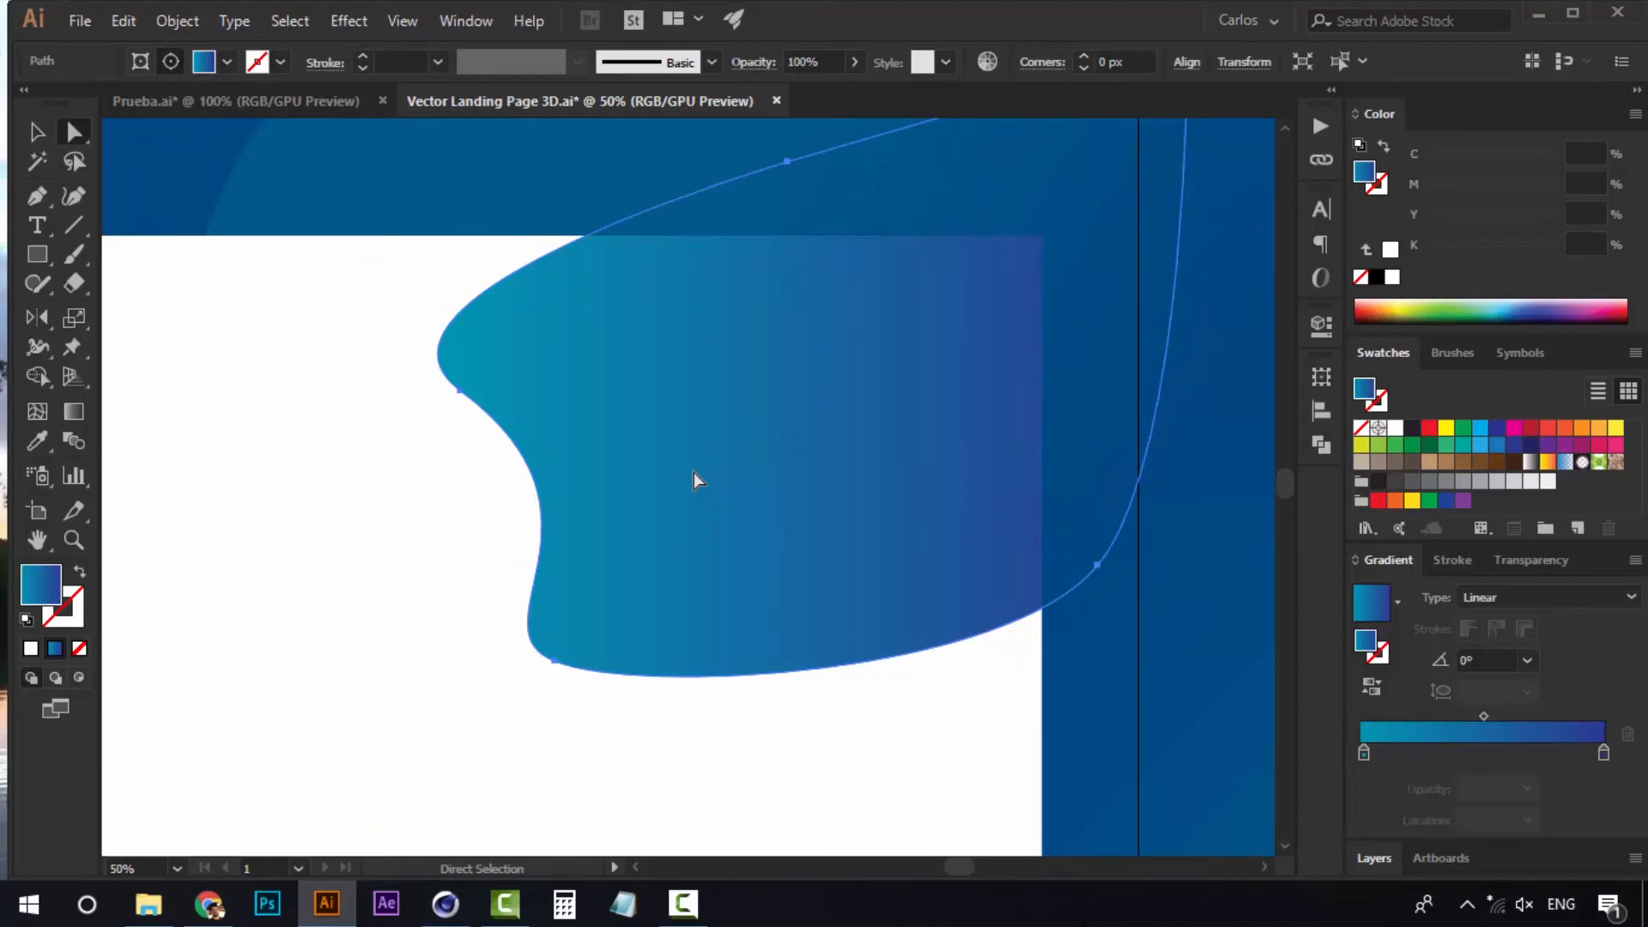
click(1099, 565)
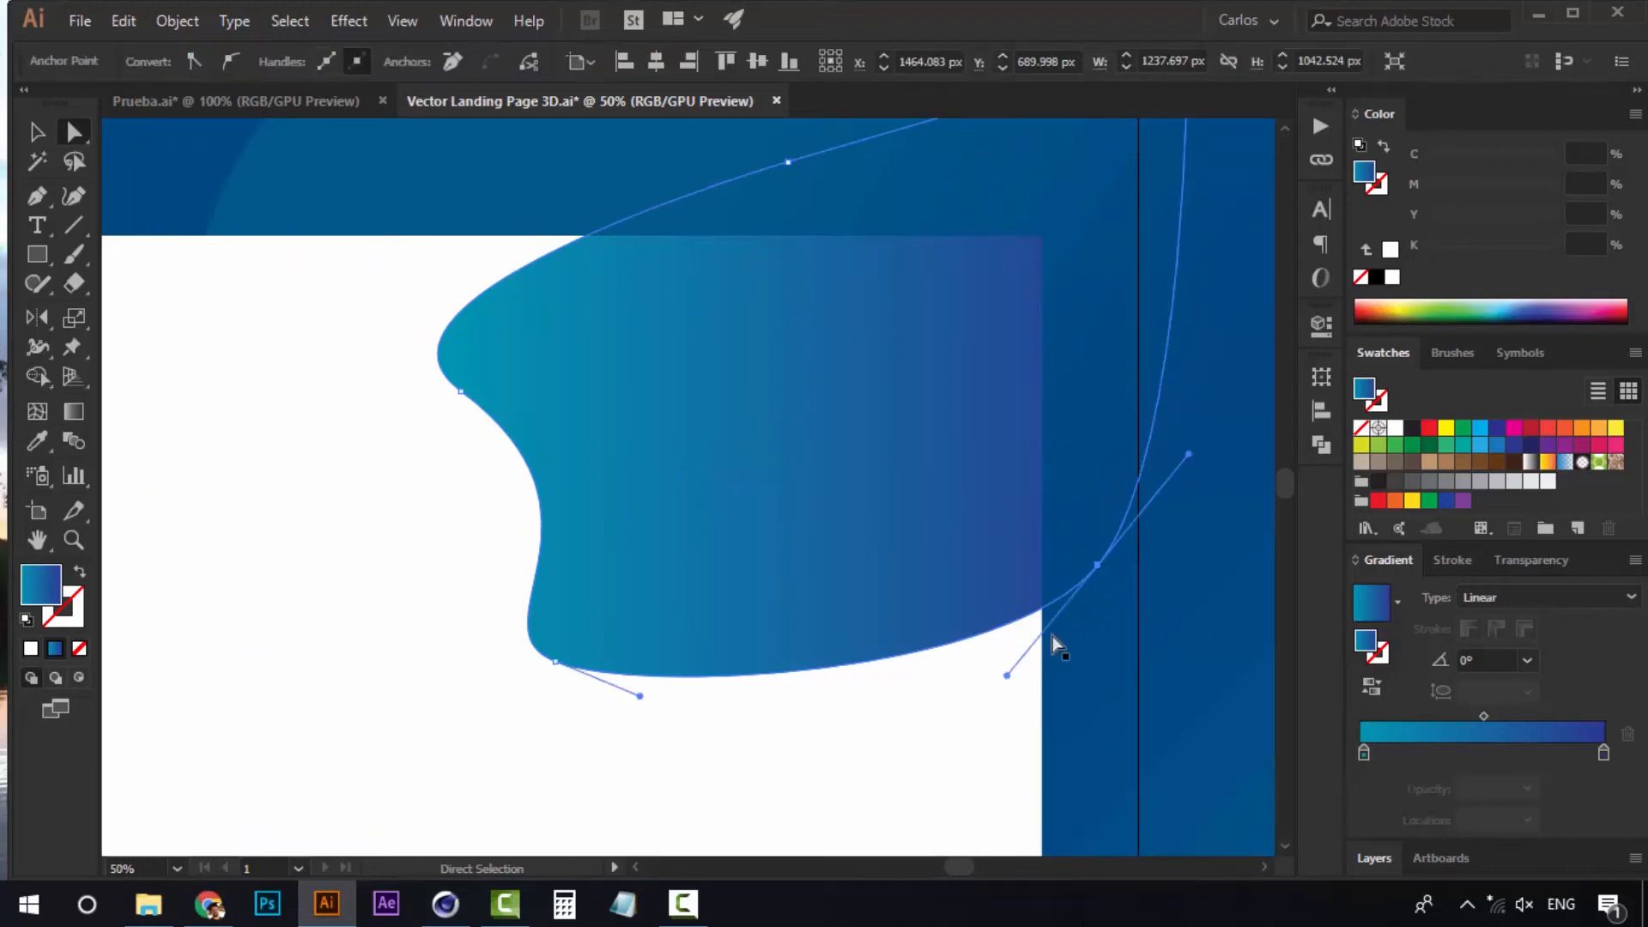
drag(1016, 678, 928, 497)
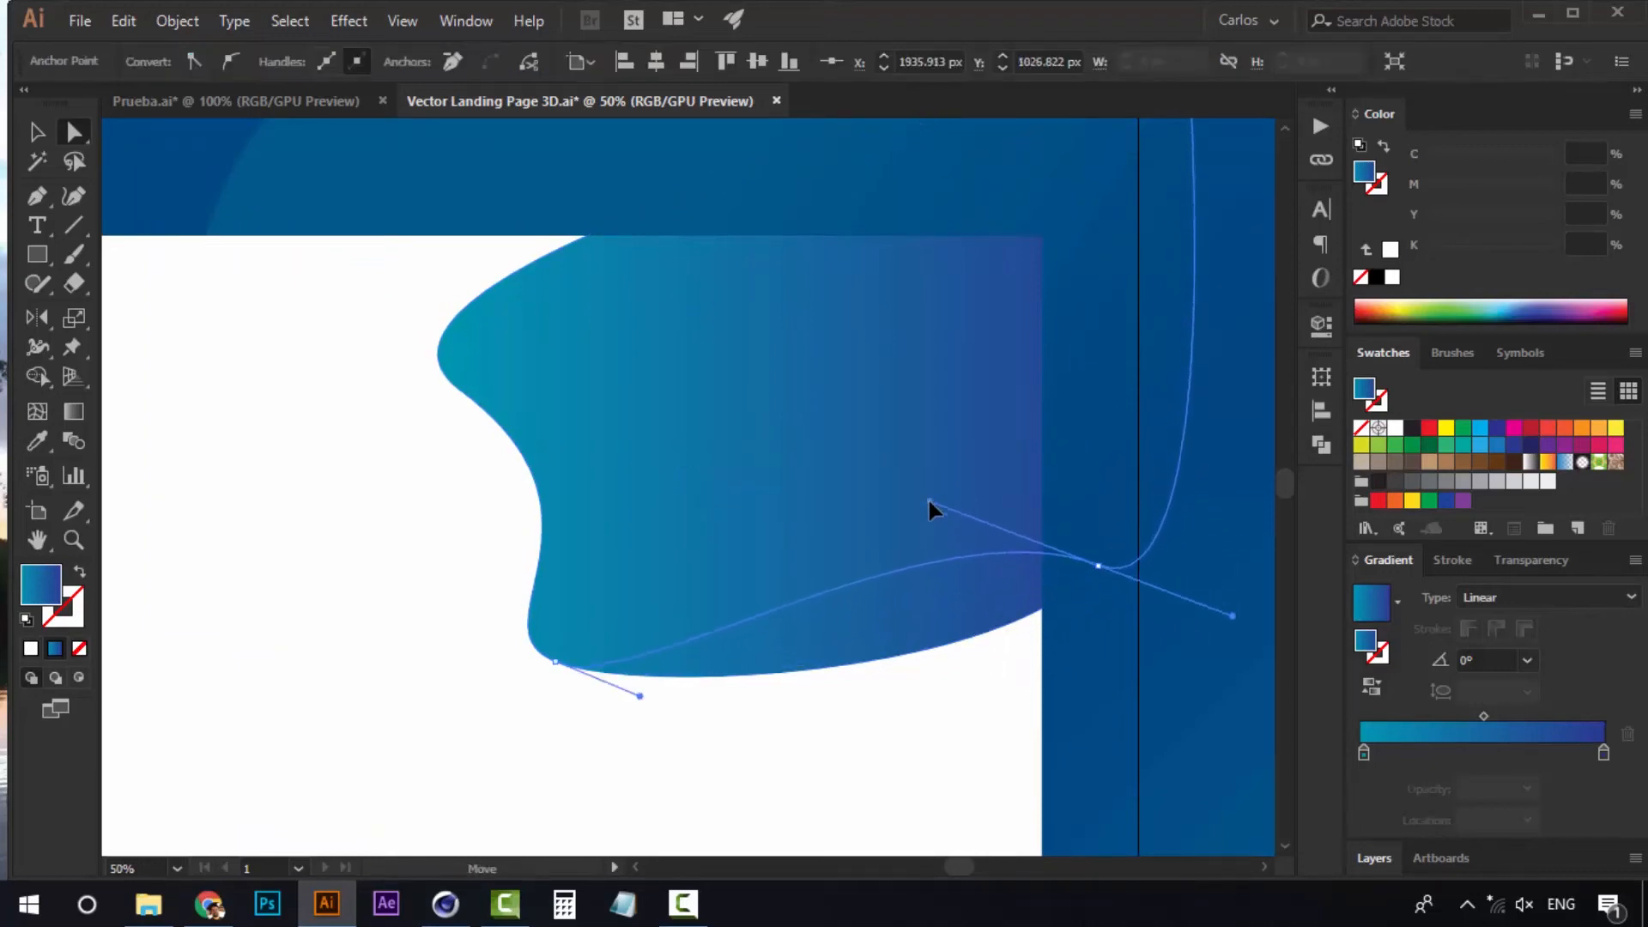
drag(554, 661, 461, 708)
drag(461, 396, 415, 413)
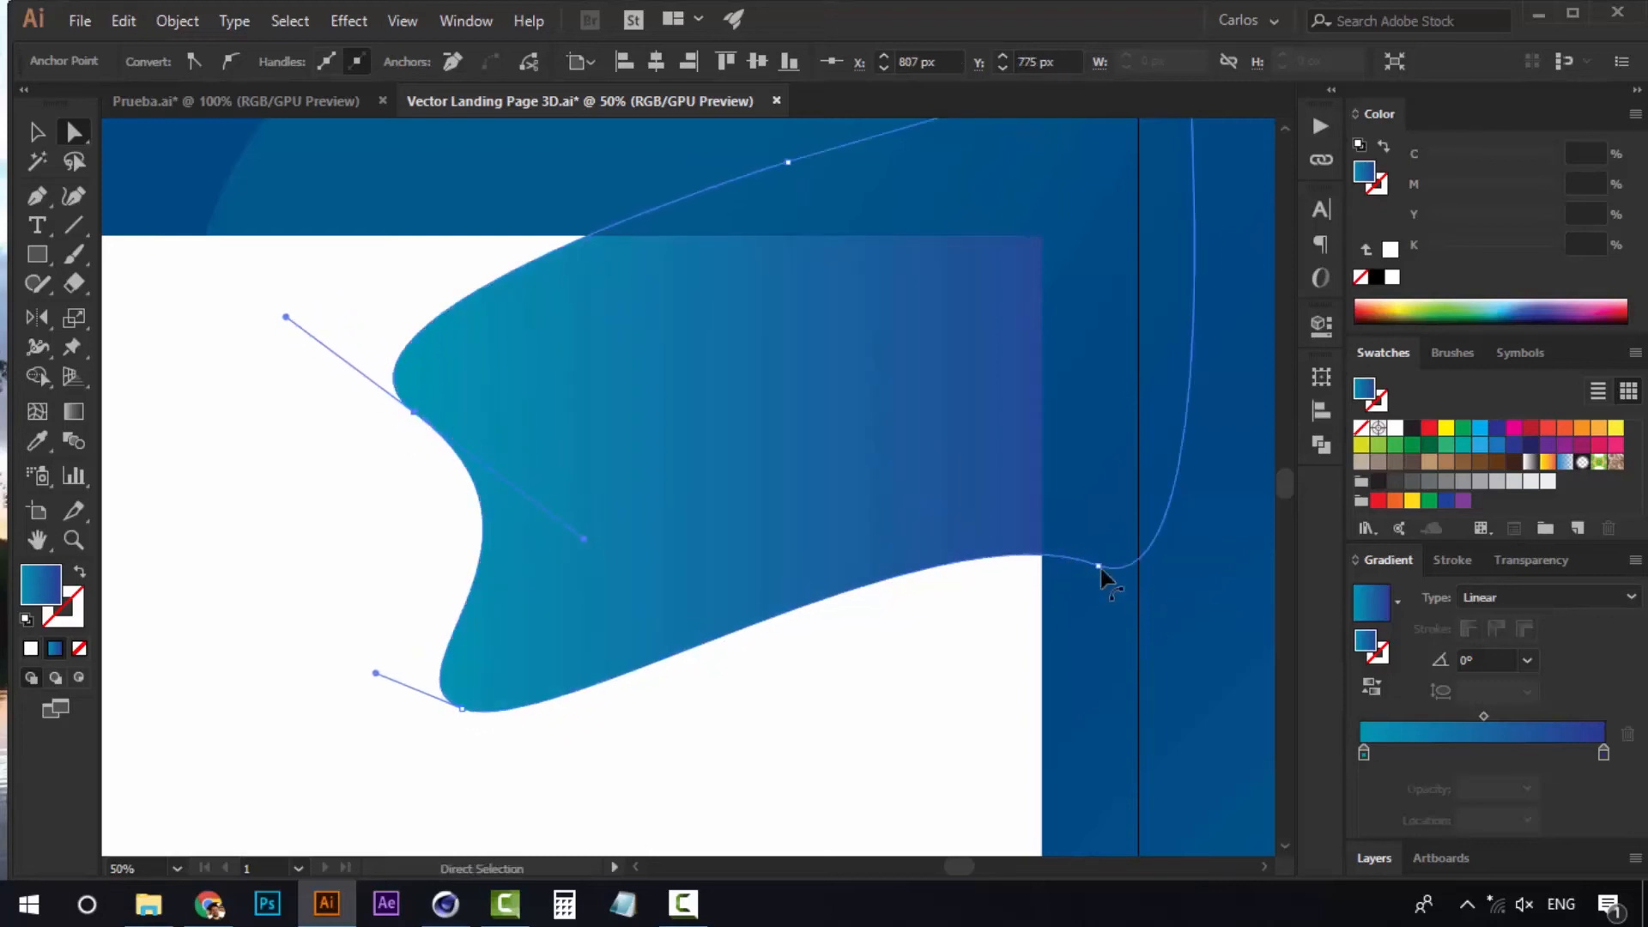
drag(1101, 569, 1109, 649)
click(370, 273)
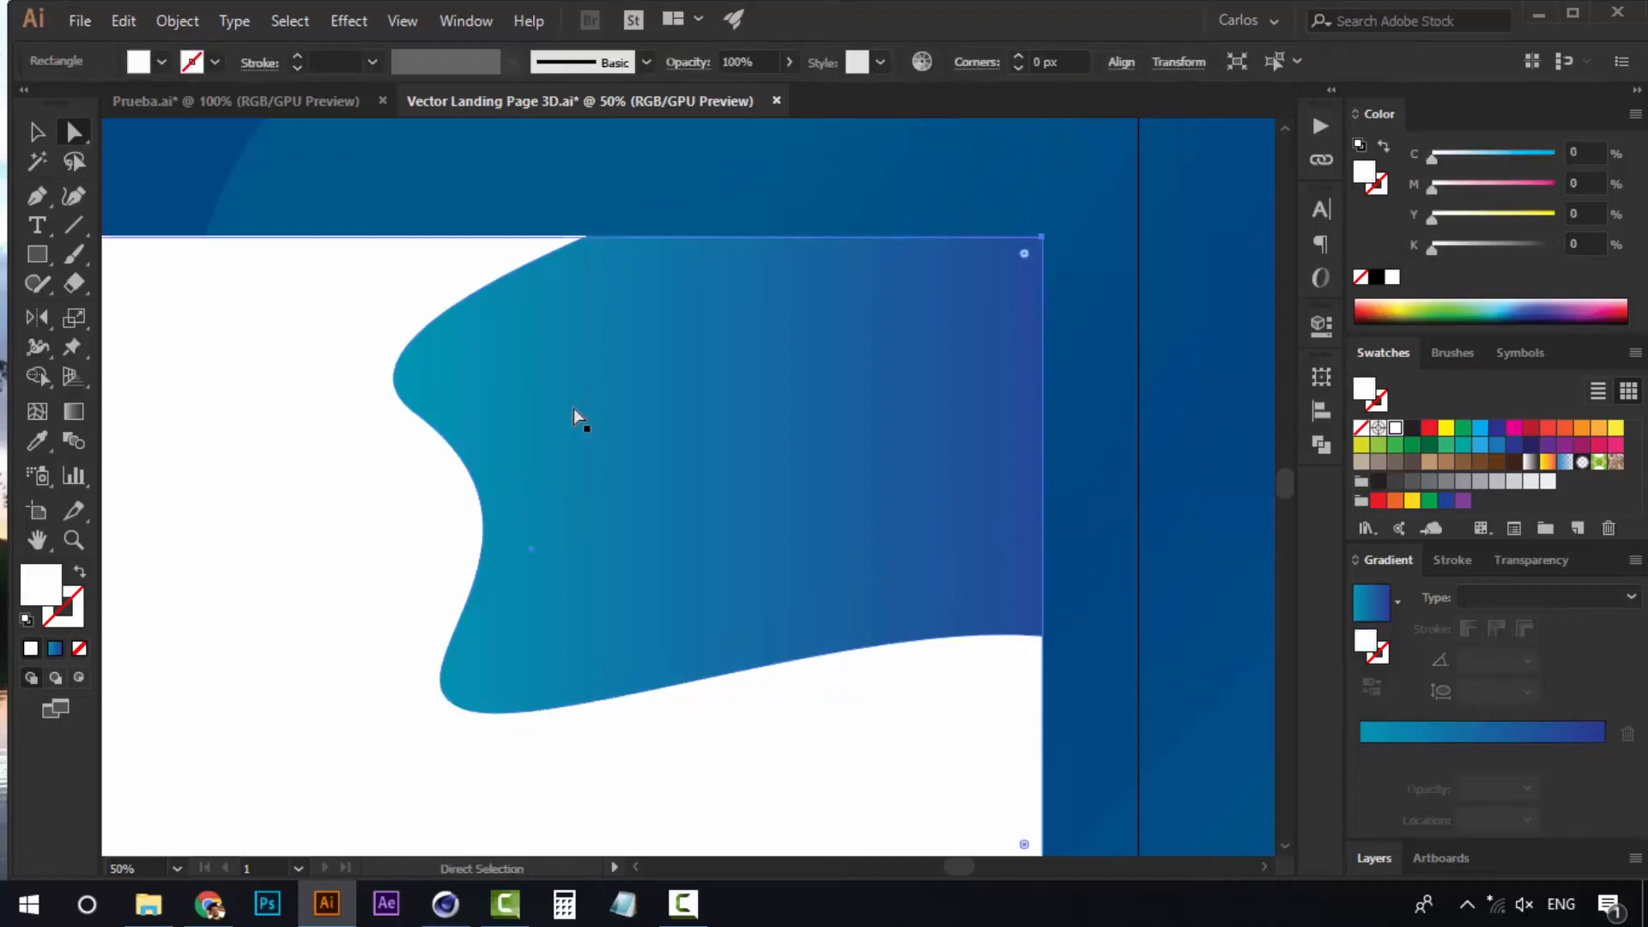
Duplicate the gradient shape, offset the copy slightly down and to the left, and fill it with a light grey swatch
click(573, 407)
key(v)
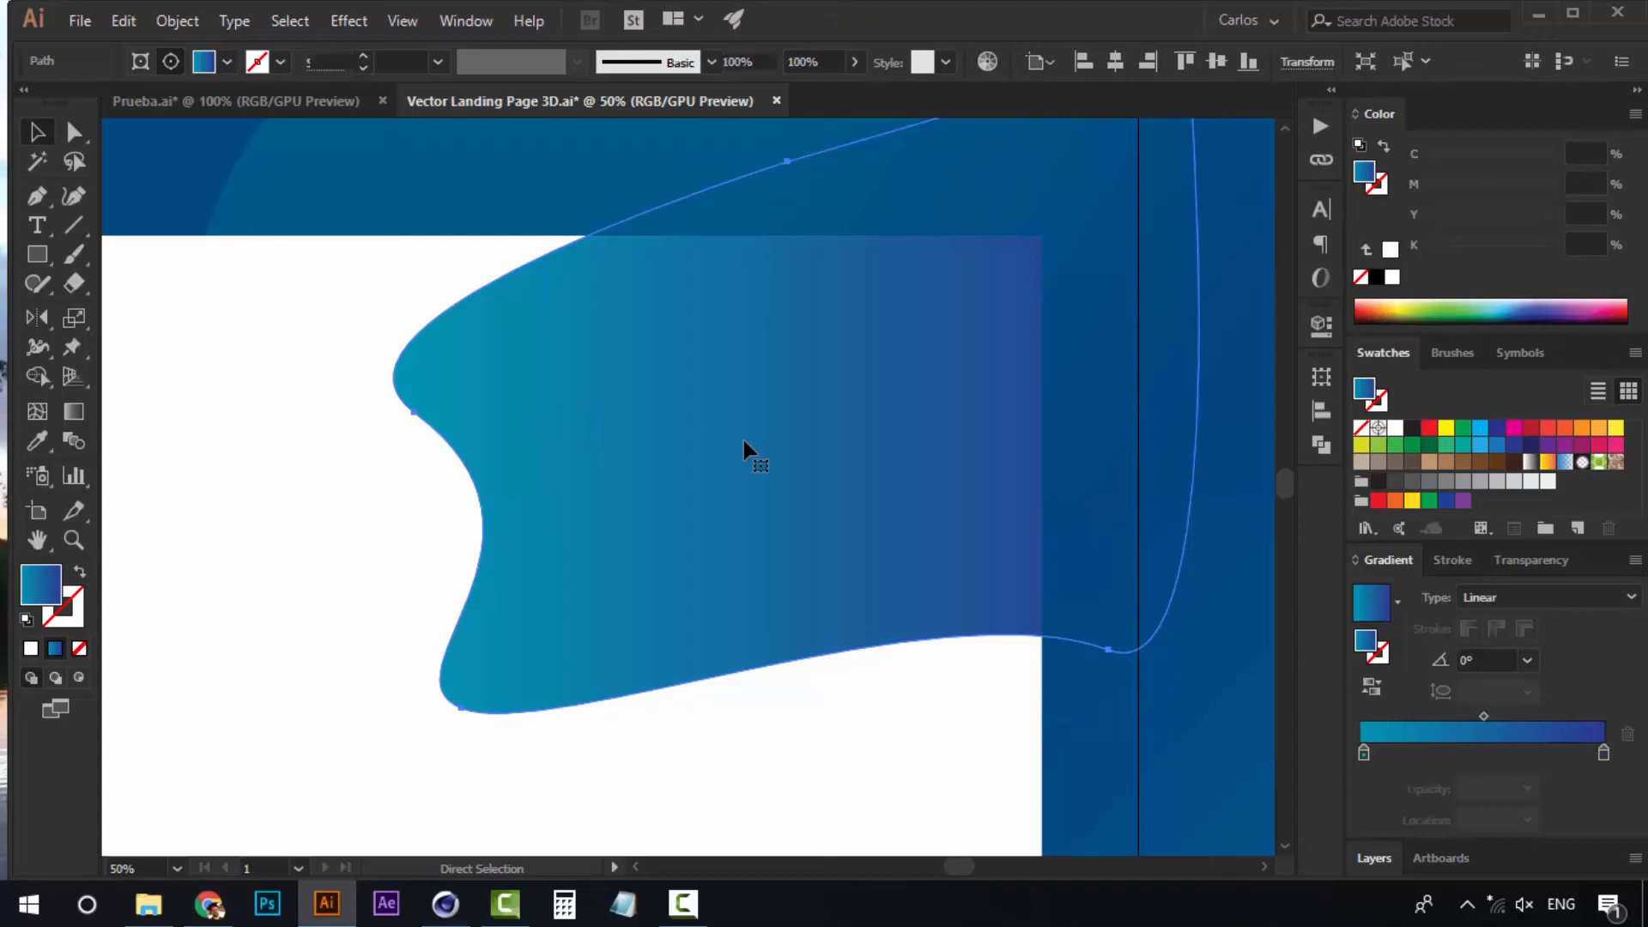
key(ctrl+v)
drag(821, 423, 885, 362)
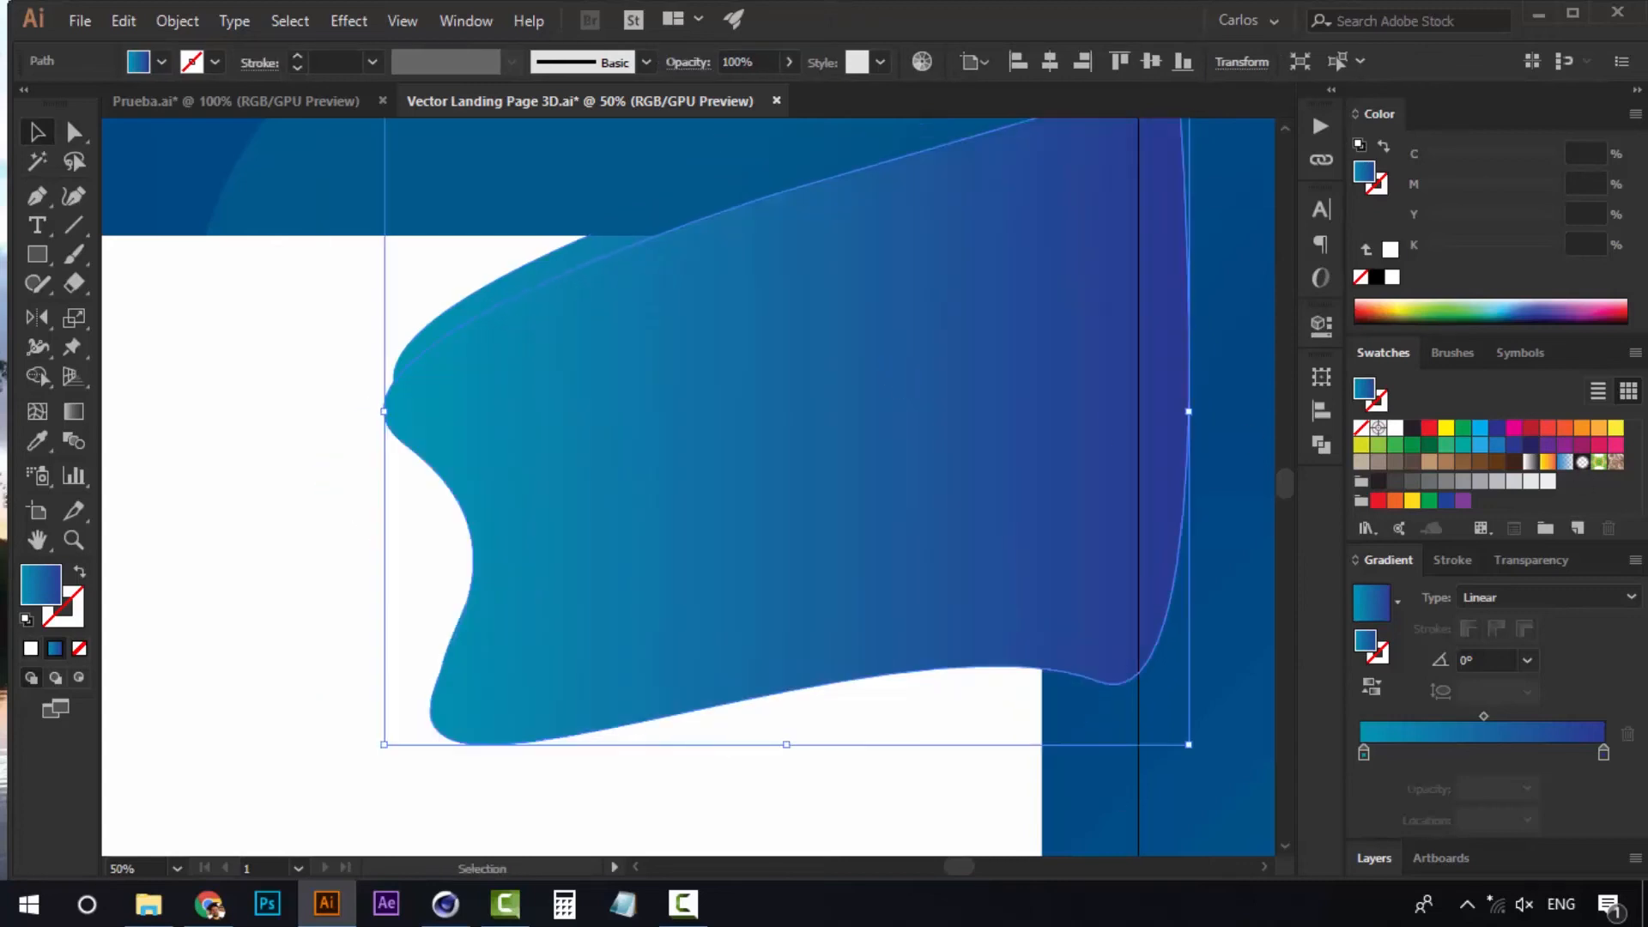
click(1531, 482)
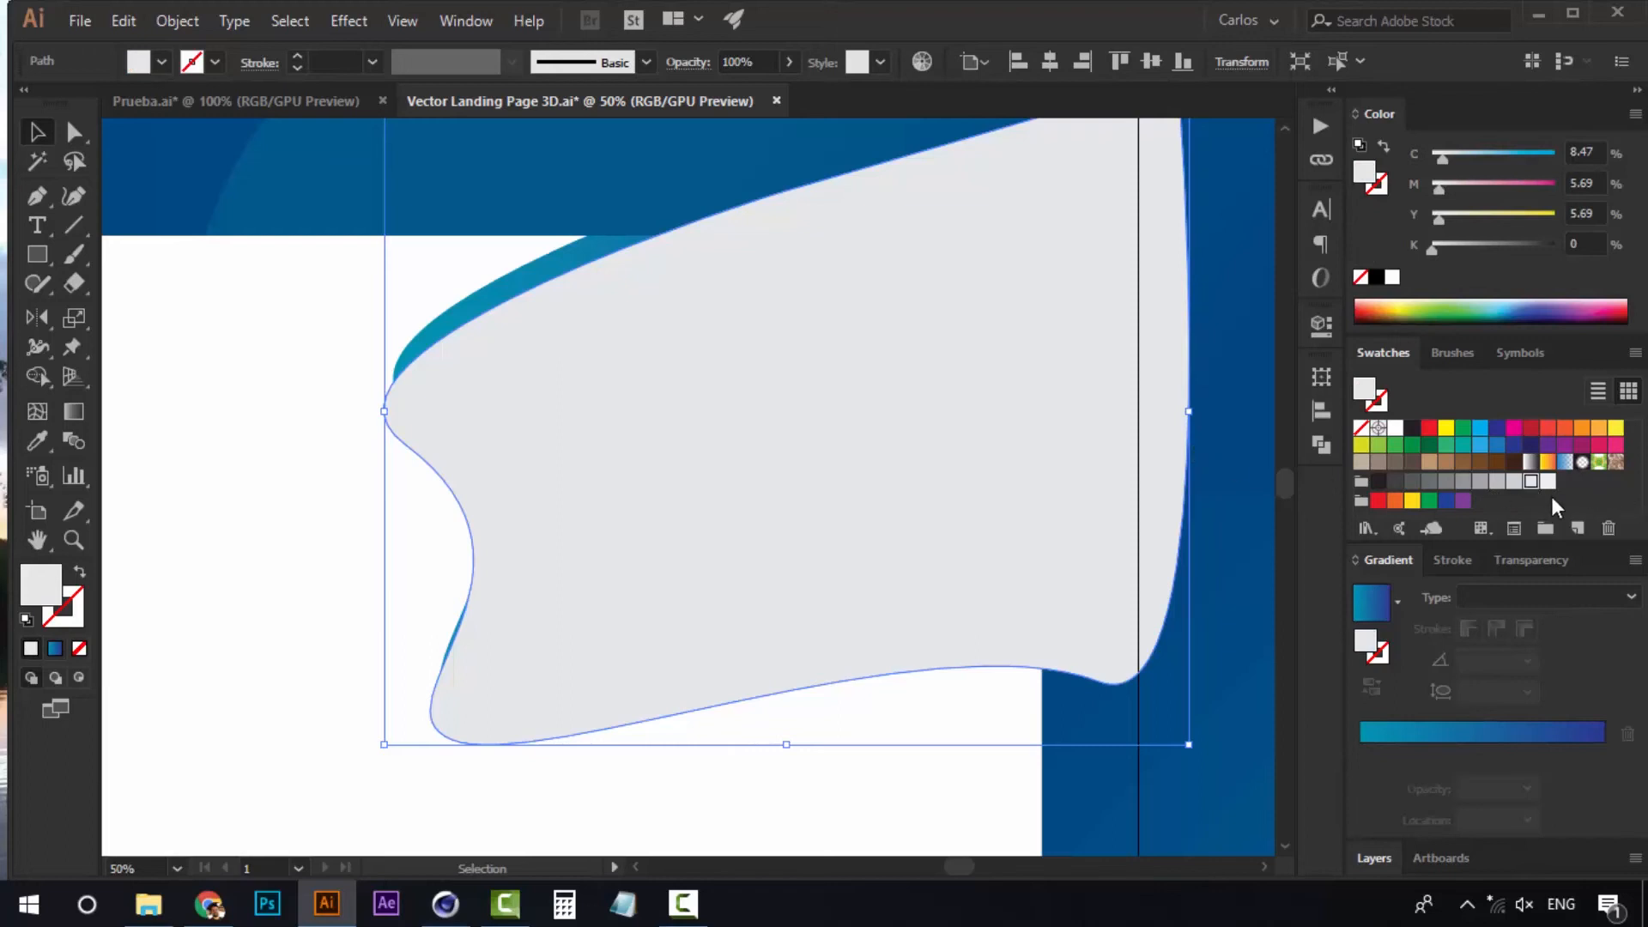
Try to place the light grey copy behind the gradient shape by sending it to the back
right_click(540, 358)
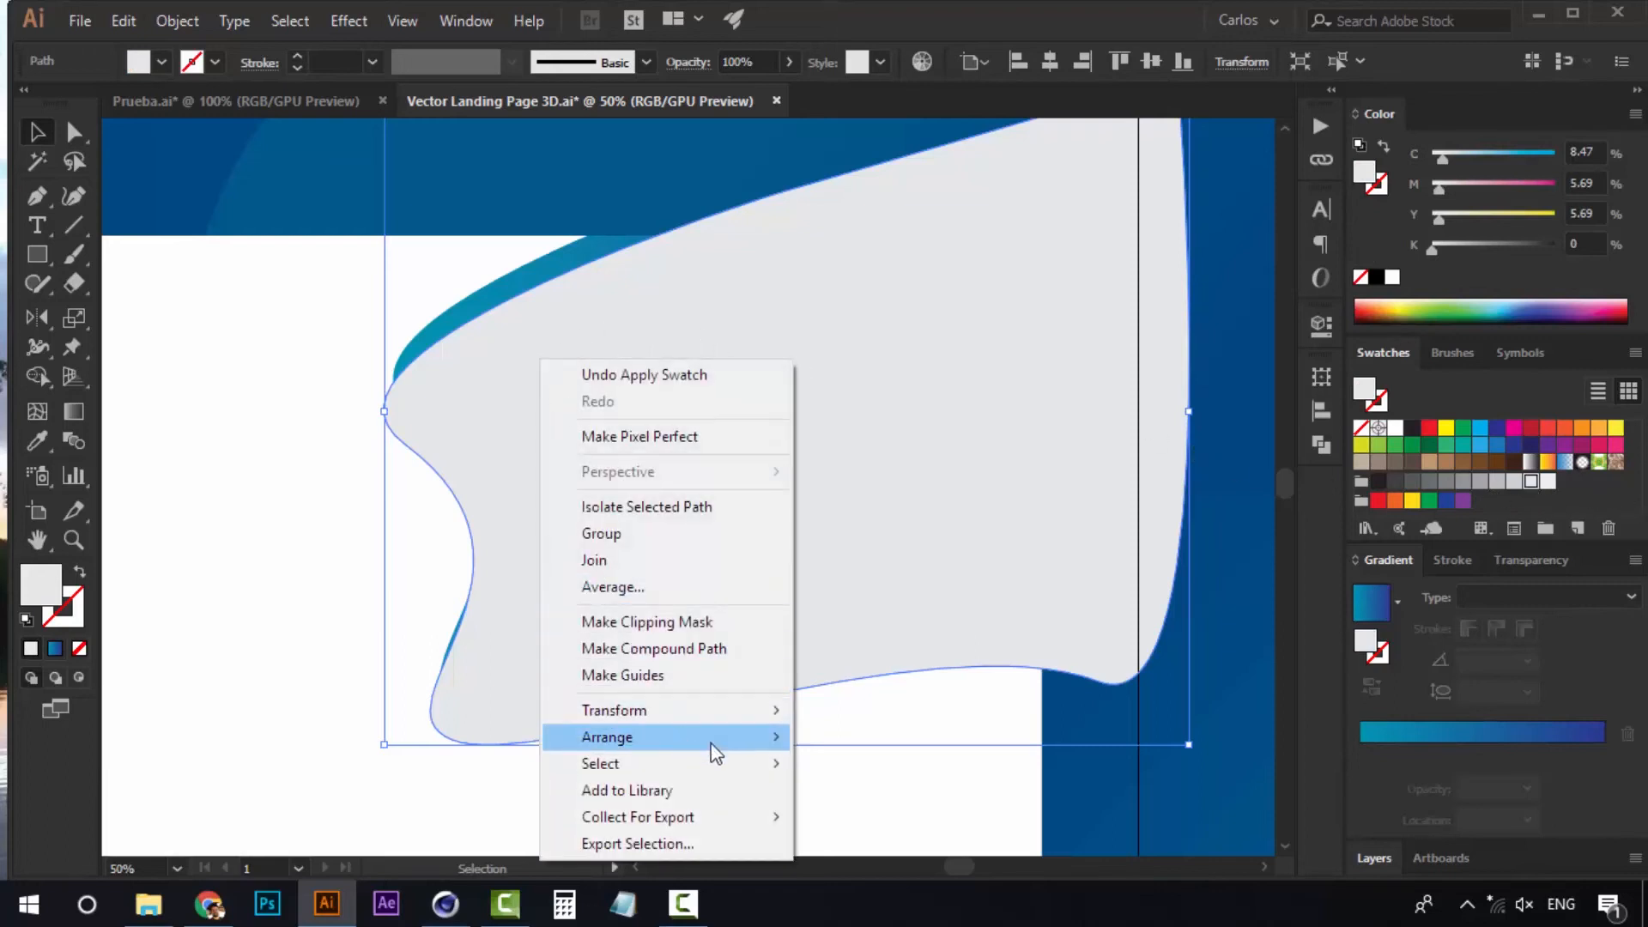
mouse_move(715, 753)
click(858, 817)
click(306, 315)
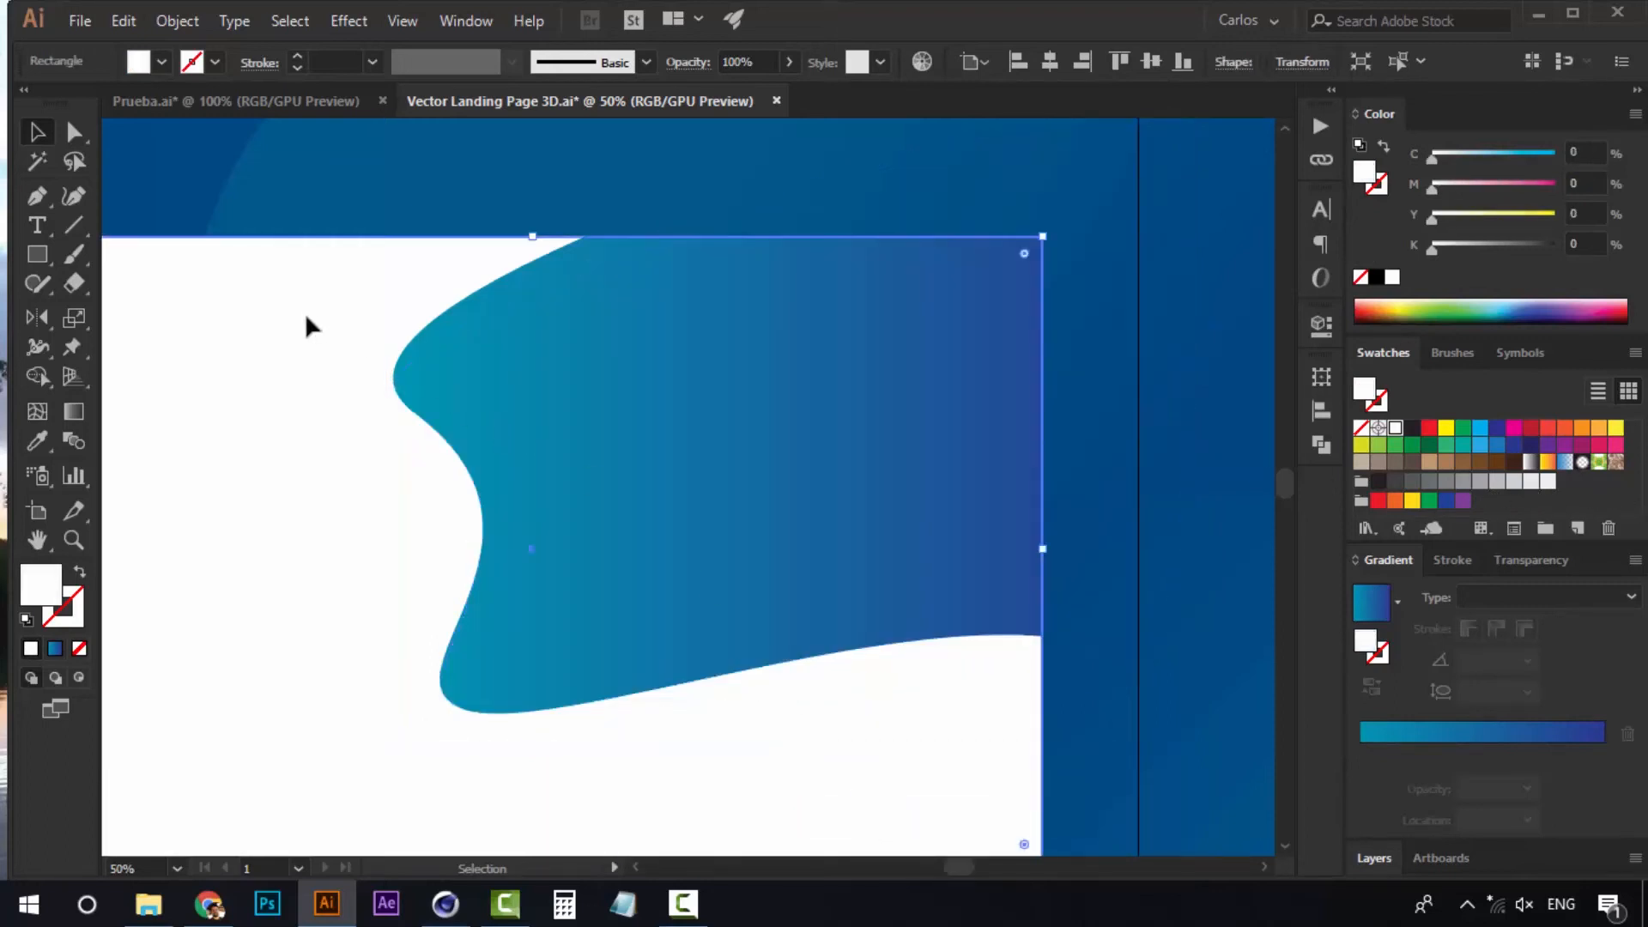
key(a)
key(ctrl+z)
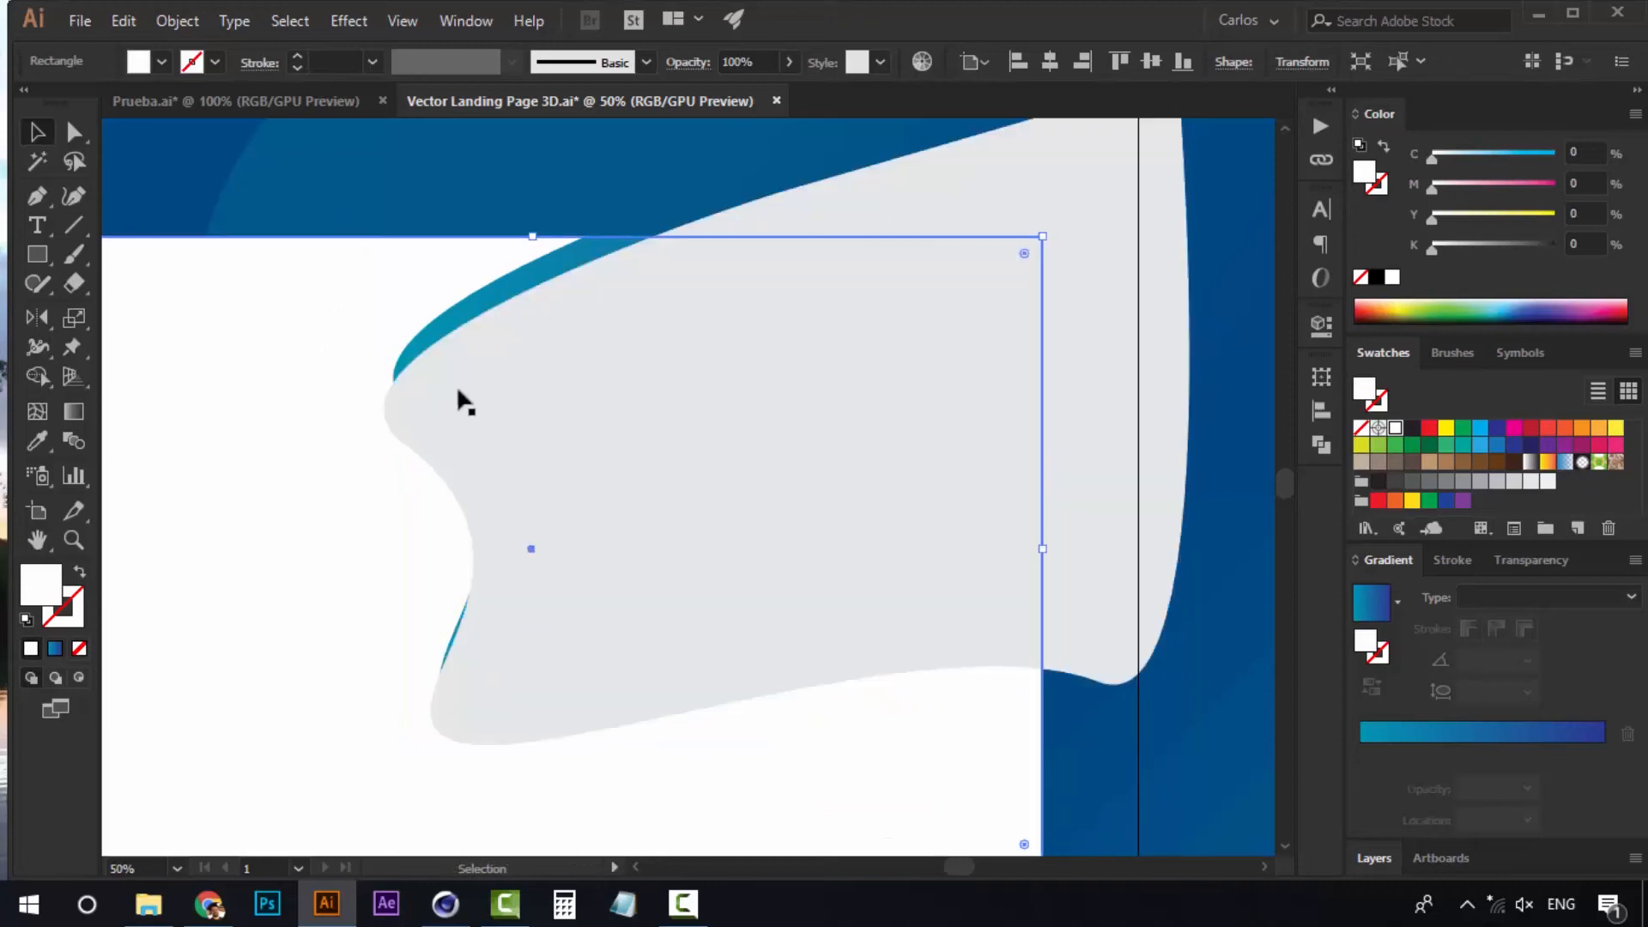
Isolate the clipping group containing the gradient shape, then leave isolation mode
click(1143, 763)
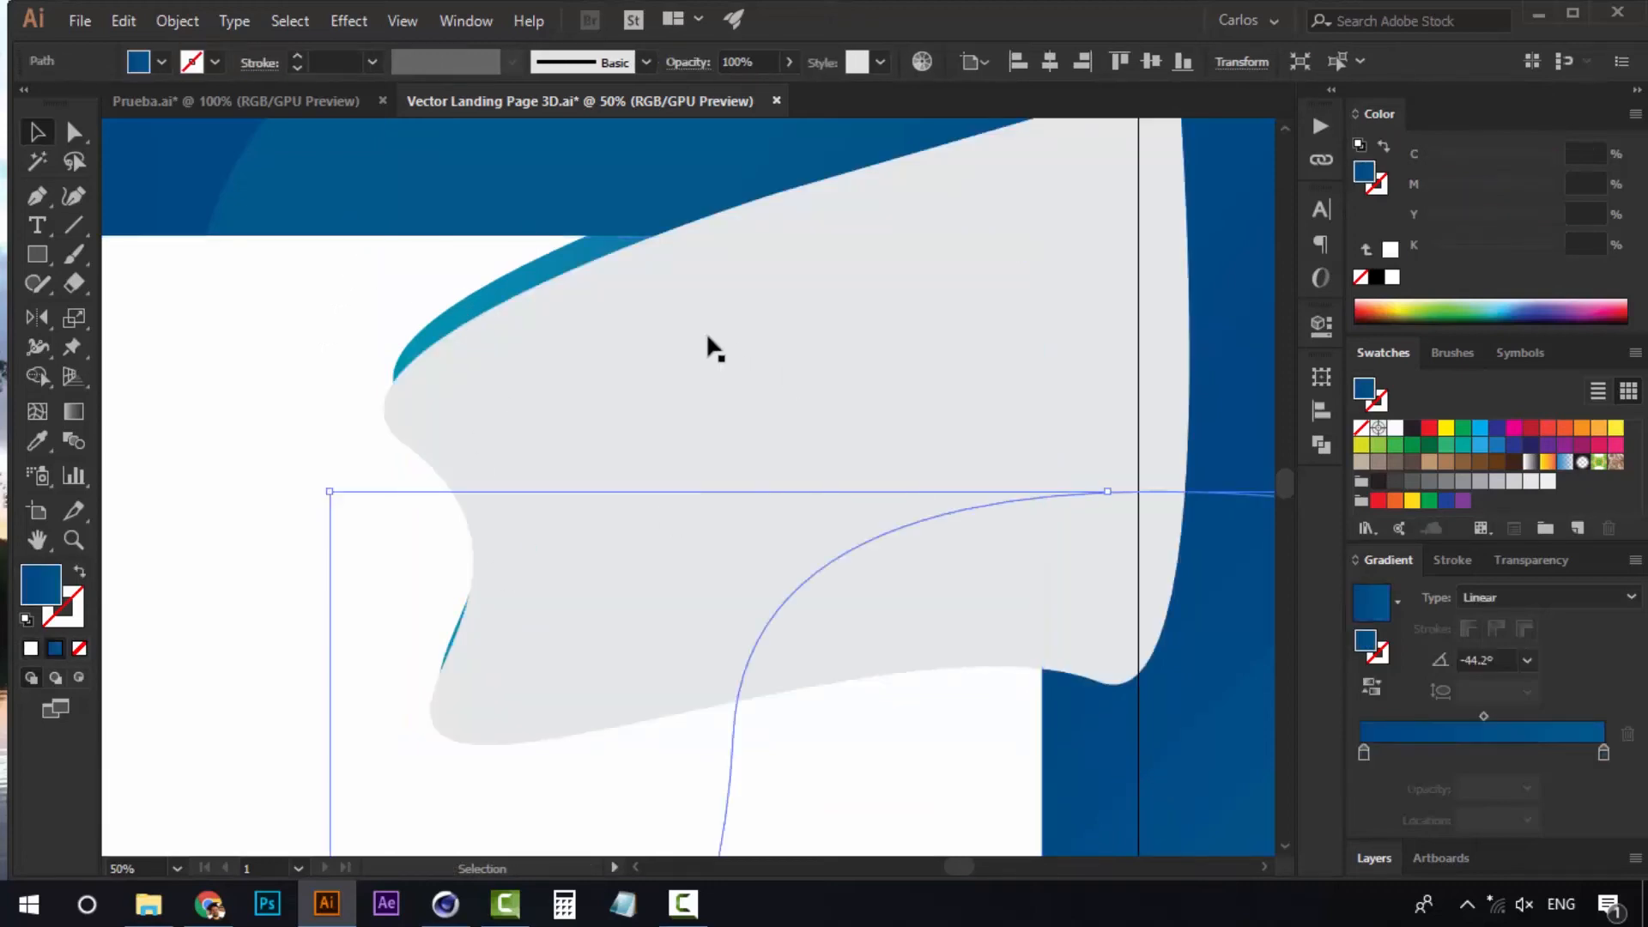
click(543, 277)
double_click(542, 276)
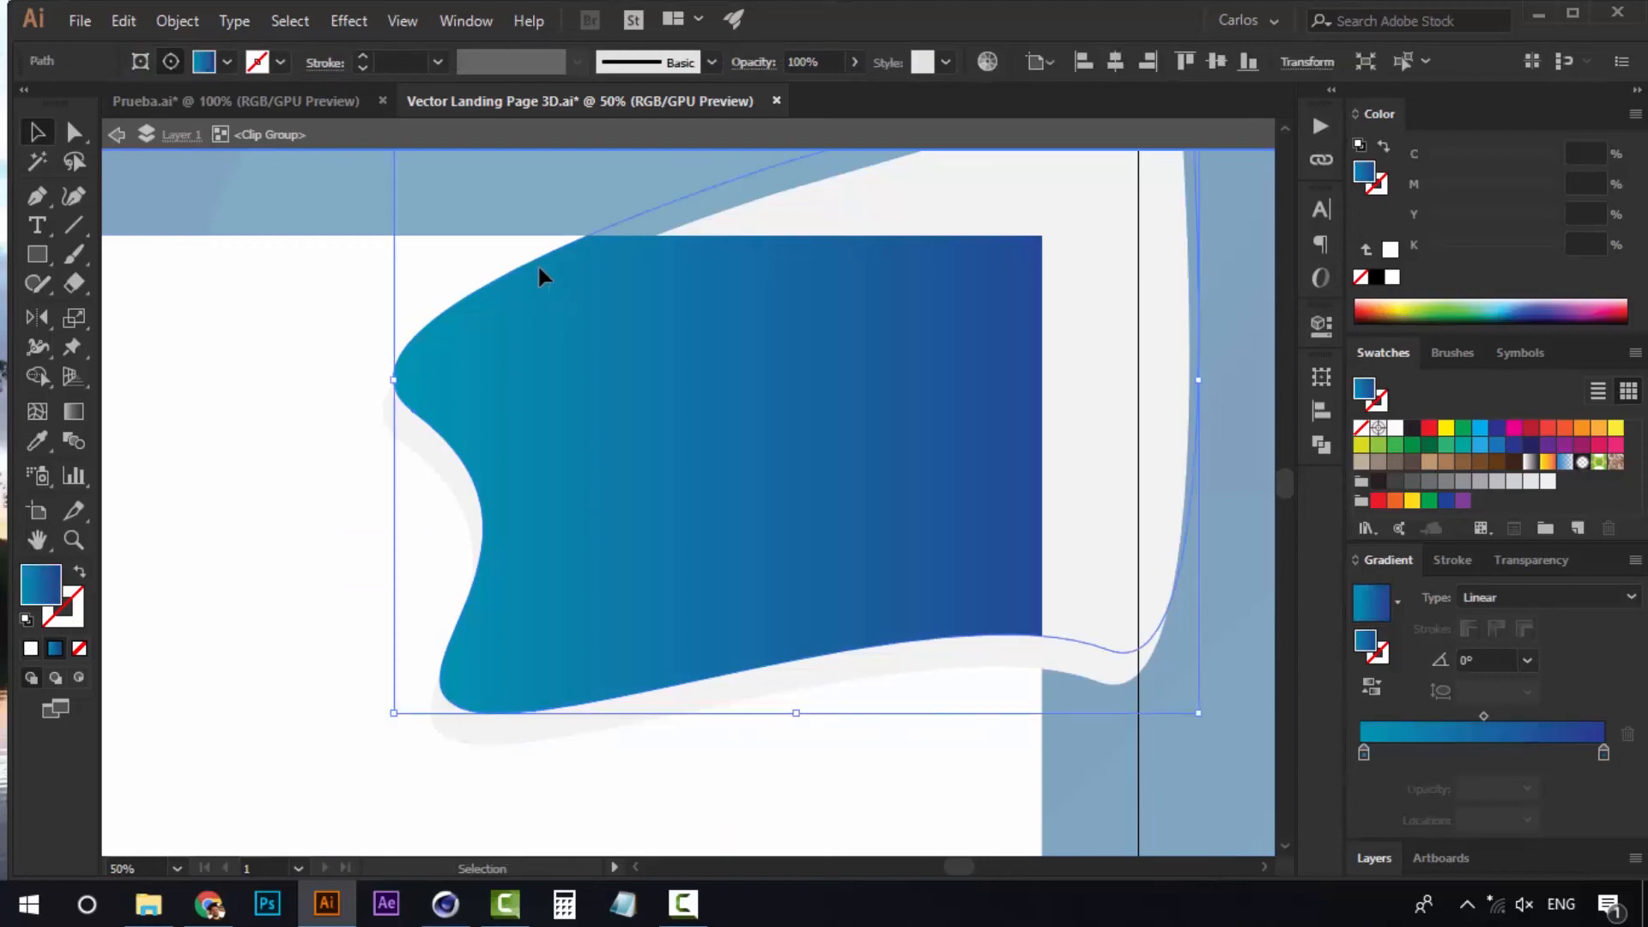
right_click(538, 267)
double_click(434, 526)
Move the light grey copy into the gradient shape's clipping group by cutting it and pasting it in front in isolation mode
click(465, 489)
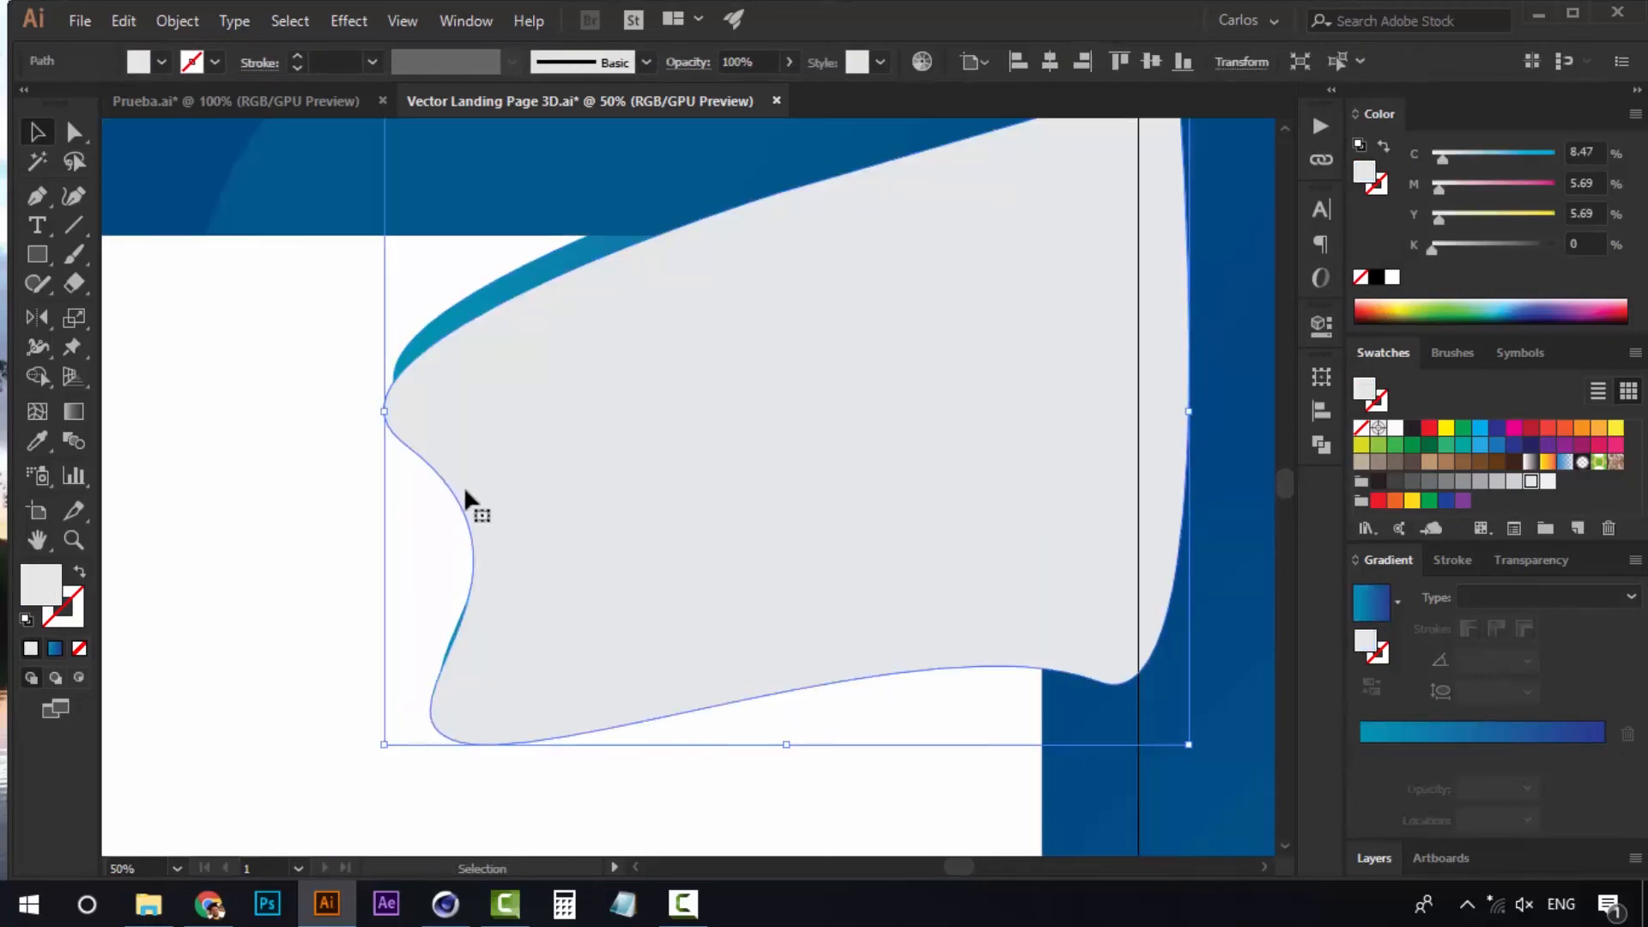
click(292, 375)
key(a)
click(439, 414)
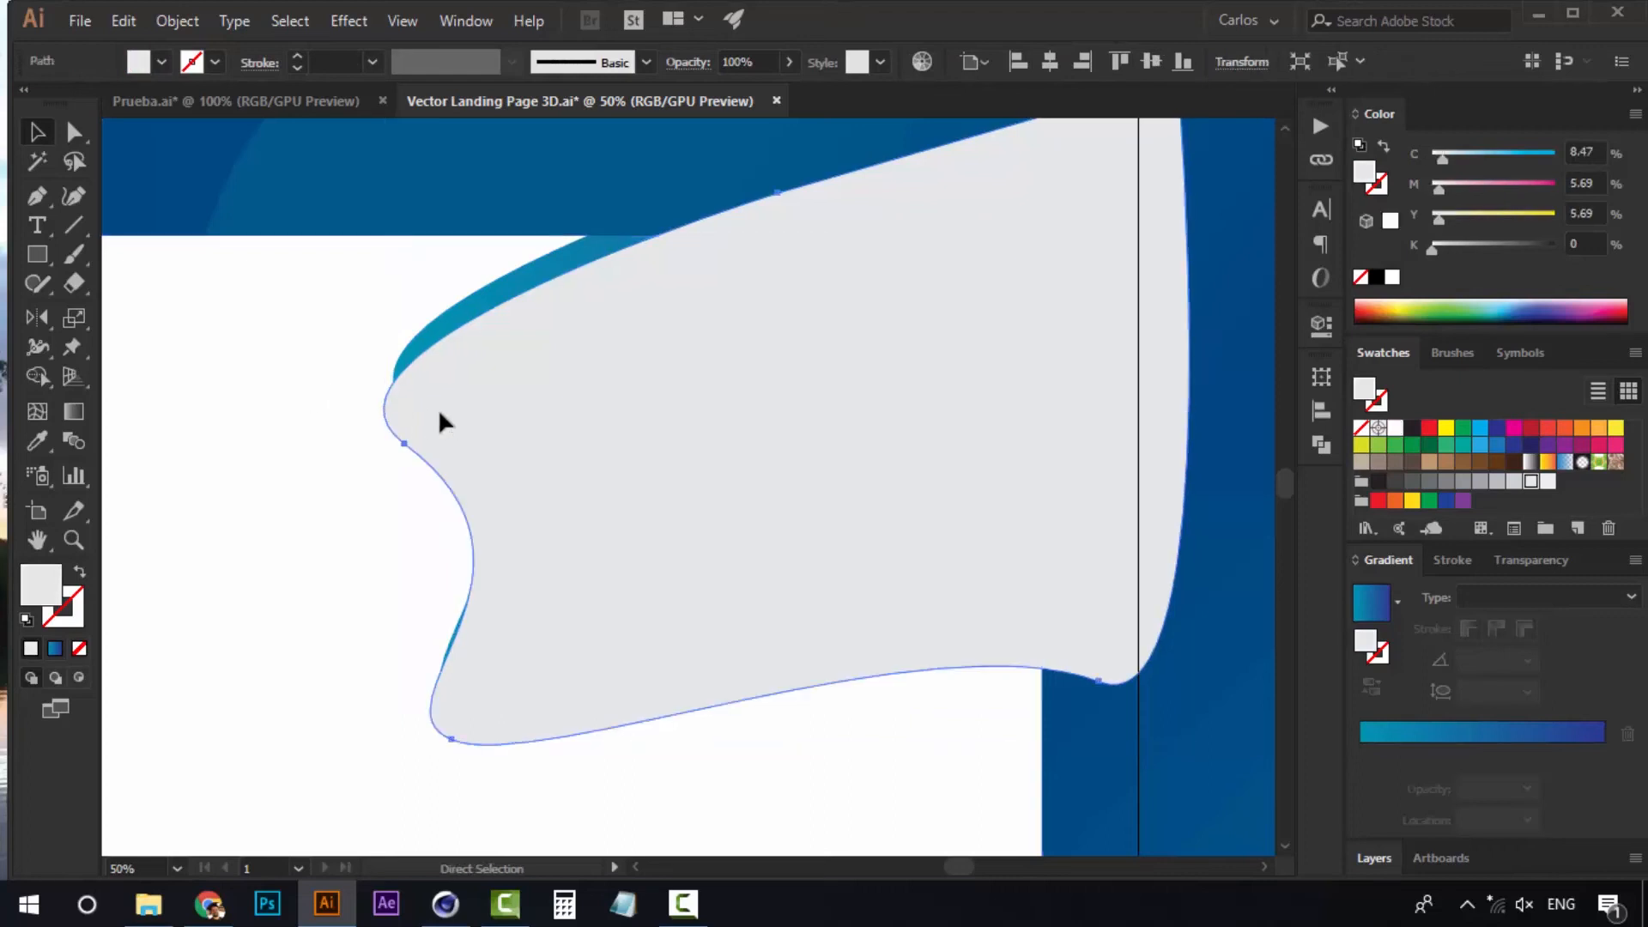
key(Delete)
double_click(460, 416)
click(434, 449)
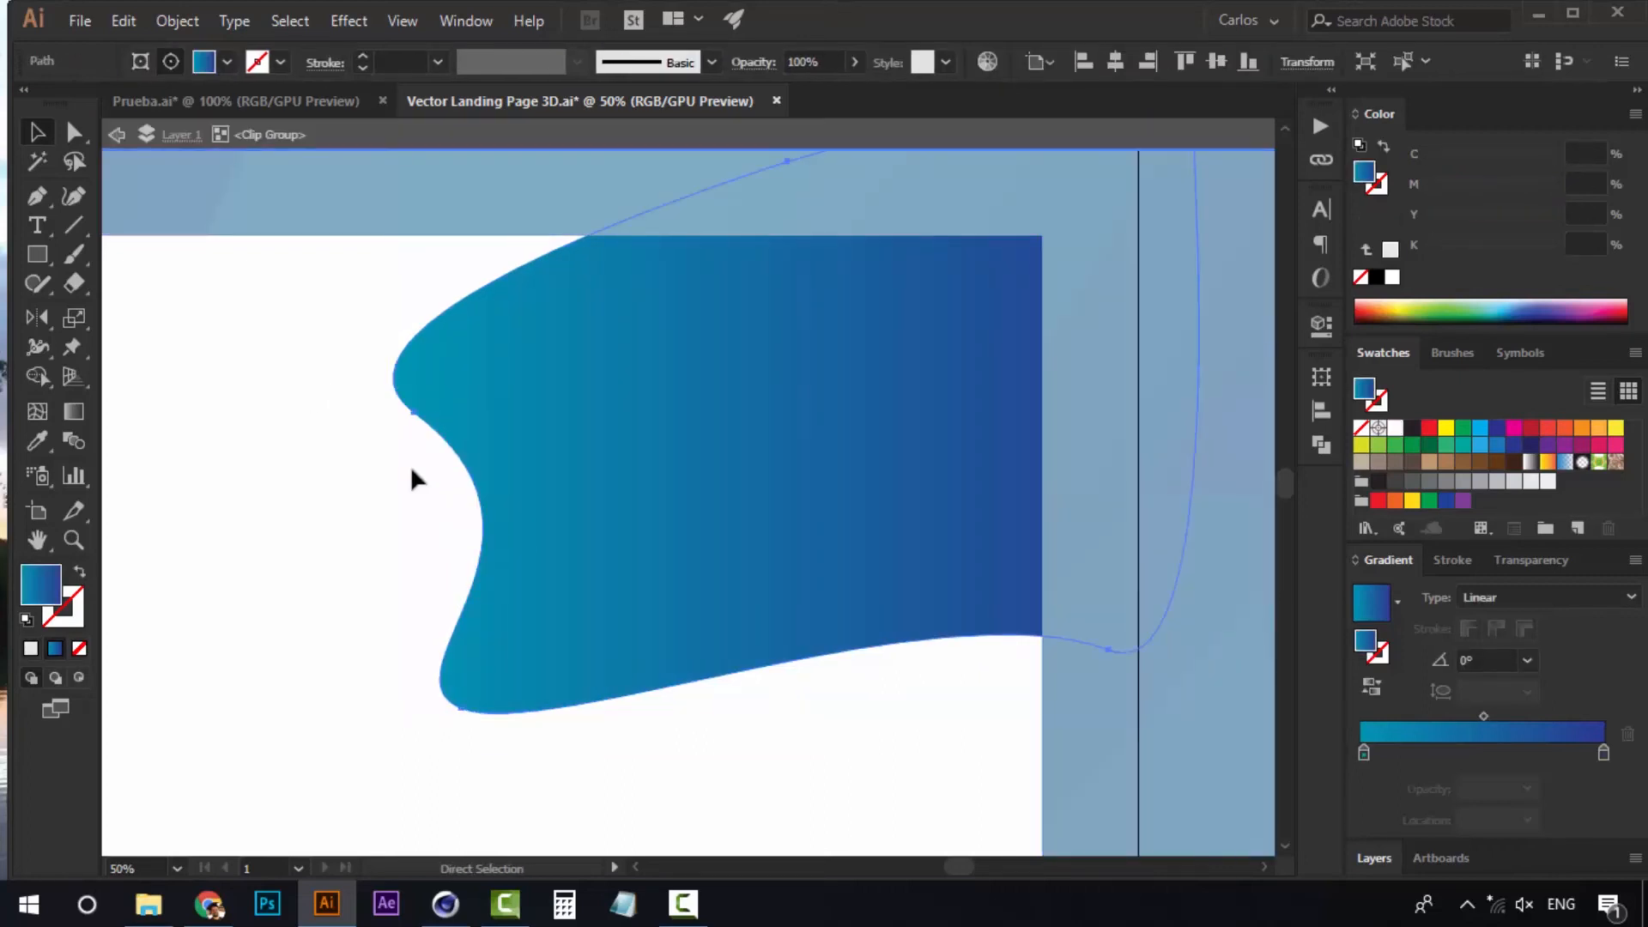
key(ctrl+z)
Bring the gradient shape in front of the light grey copy within the clipping group and leave isolation mode
right_click(476, 308)
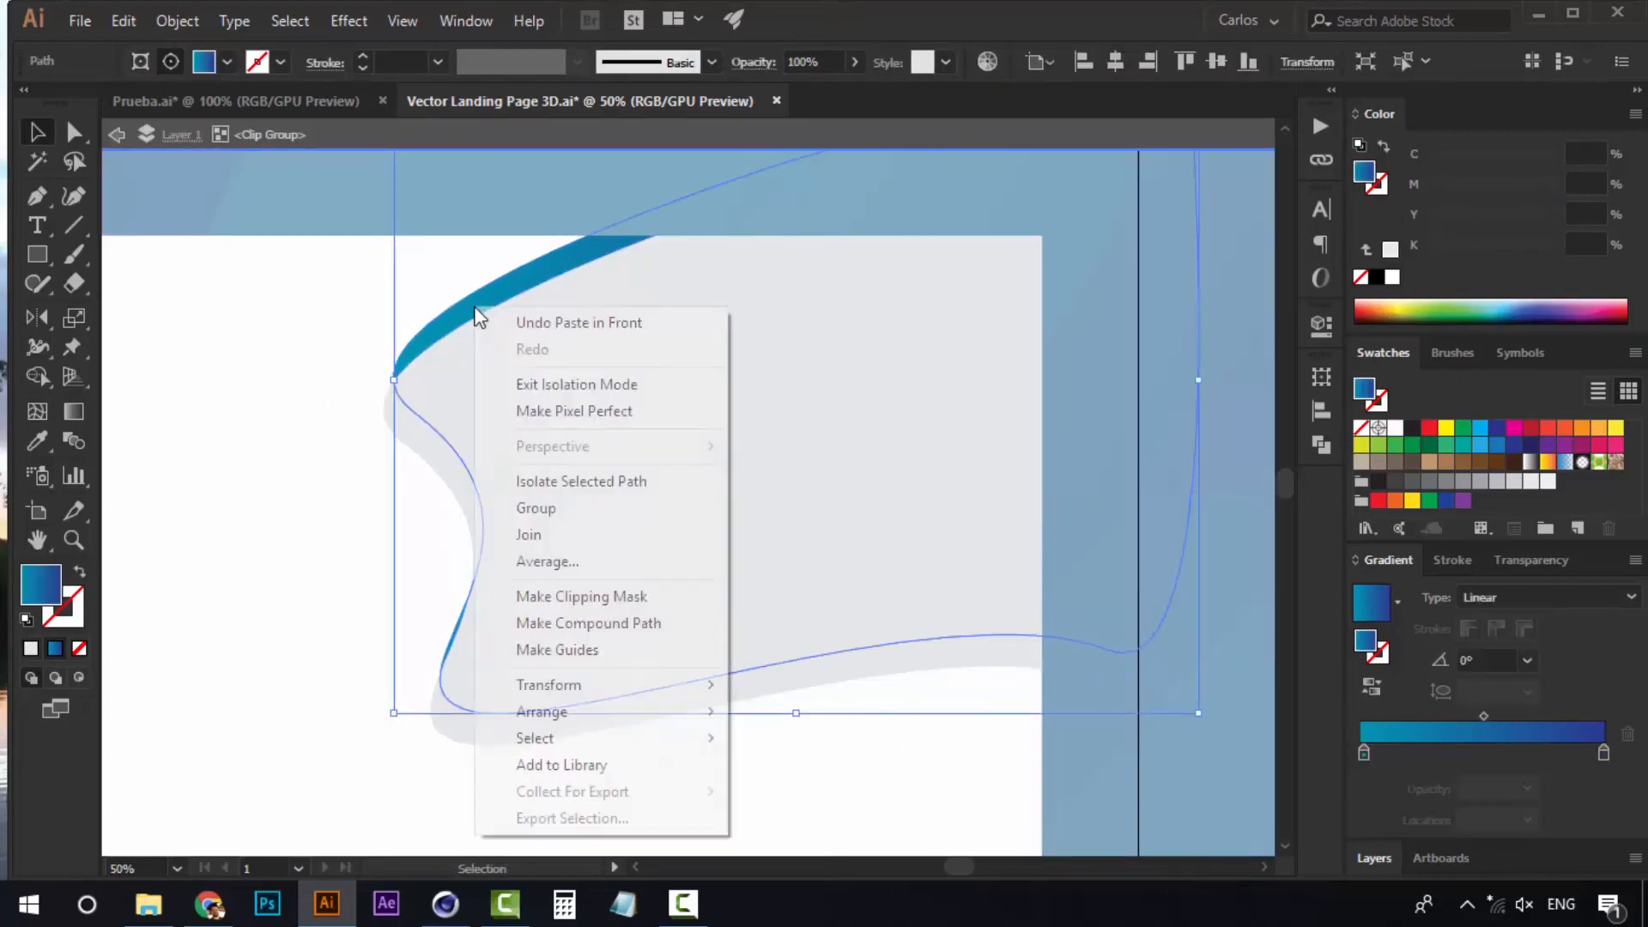
mouse_move(550, 711)
click(790, 711)
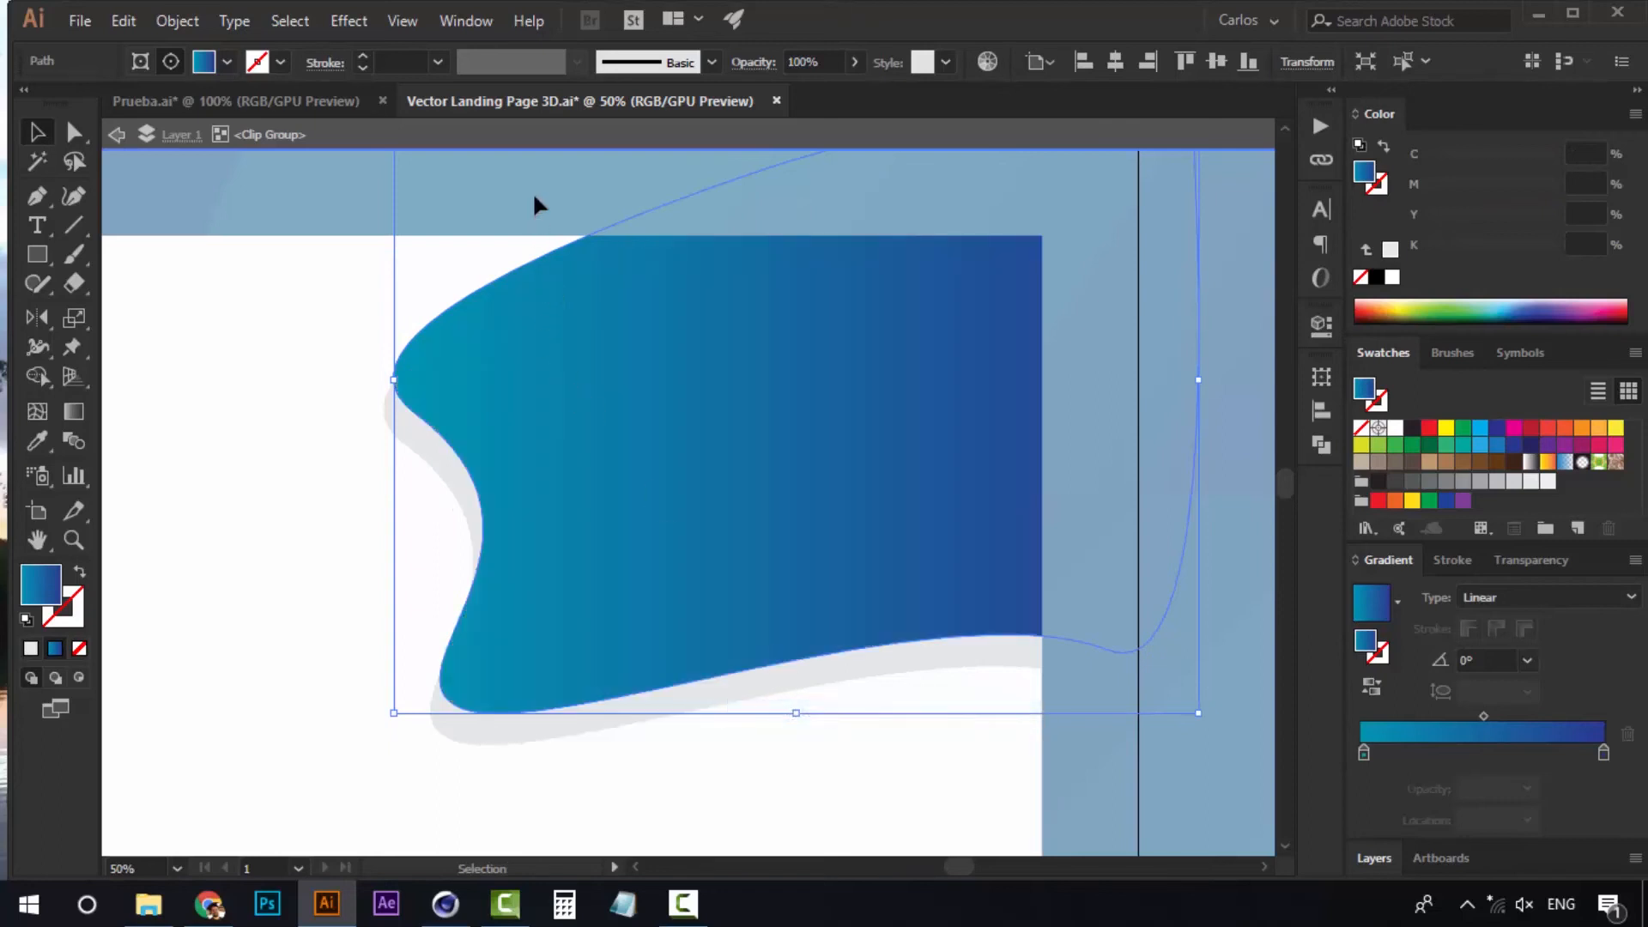
double_click(533, 192)
Nudge the light grey shadow copy slightly further down and recolor it with the lightest grey swatch
key(a)
click(694, 708)
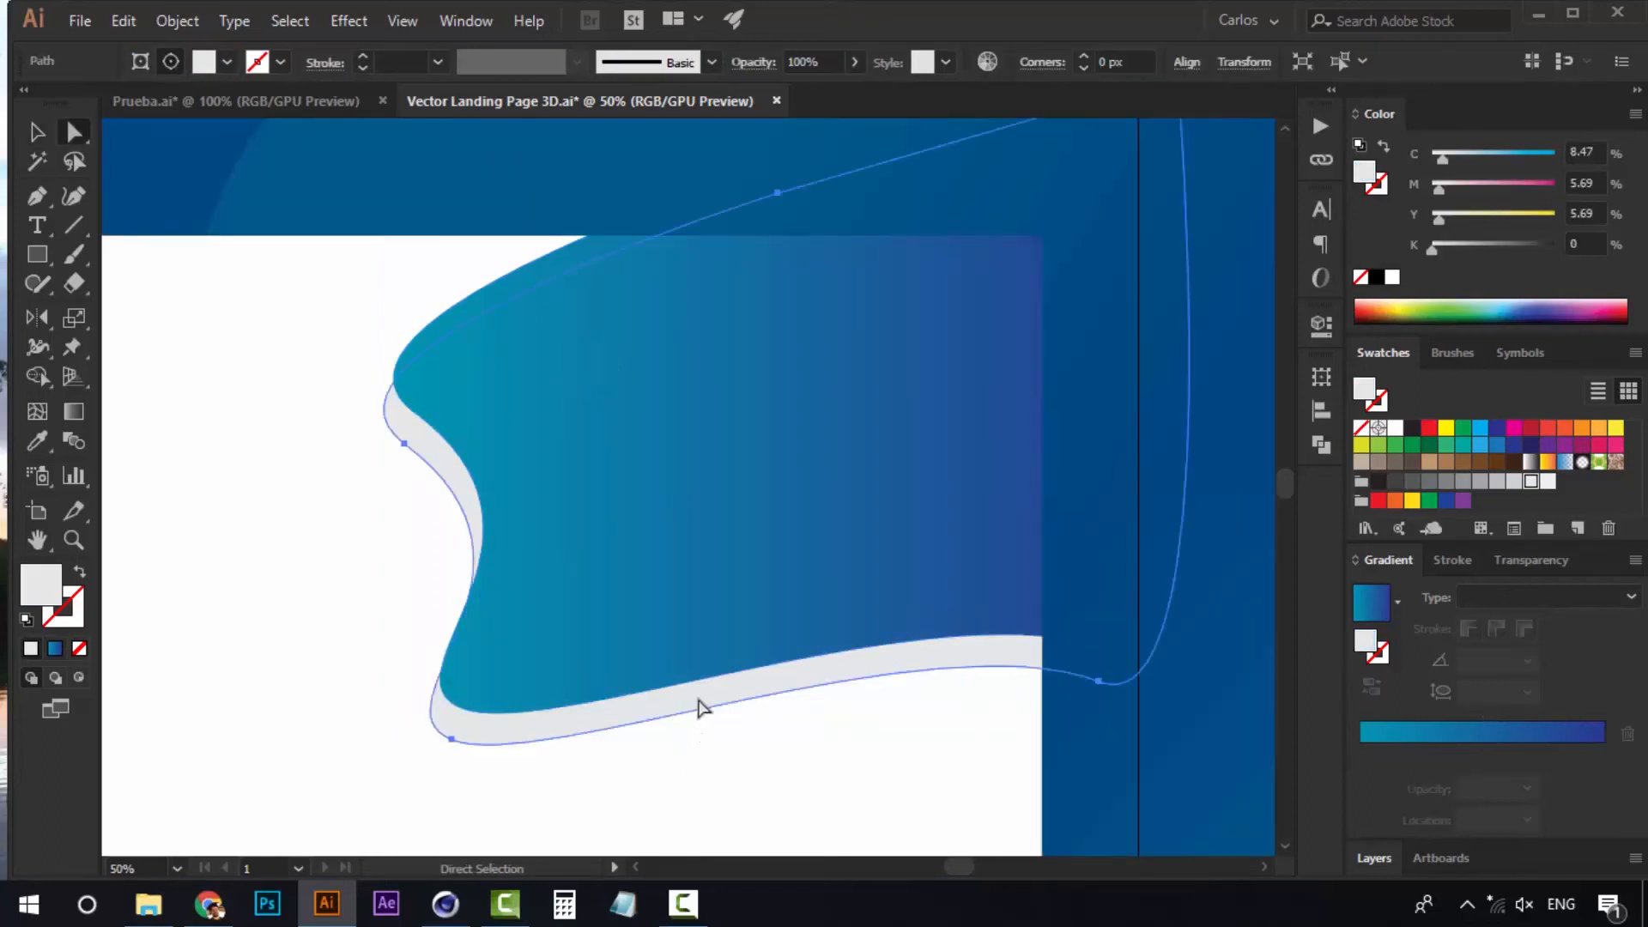
mouse_move(697, 708)
mouse_down()
mouse_move(685, 716)
mouse_move(699, 720)
mouse_up()
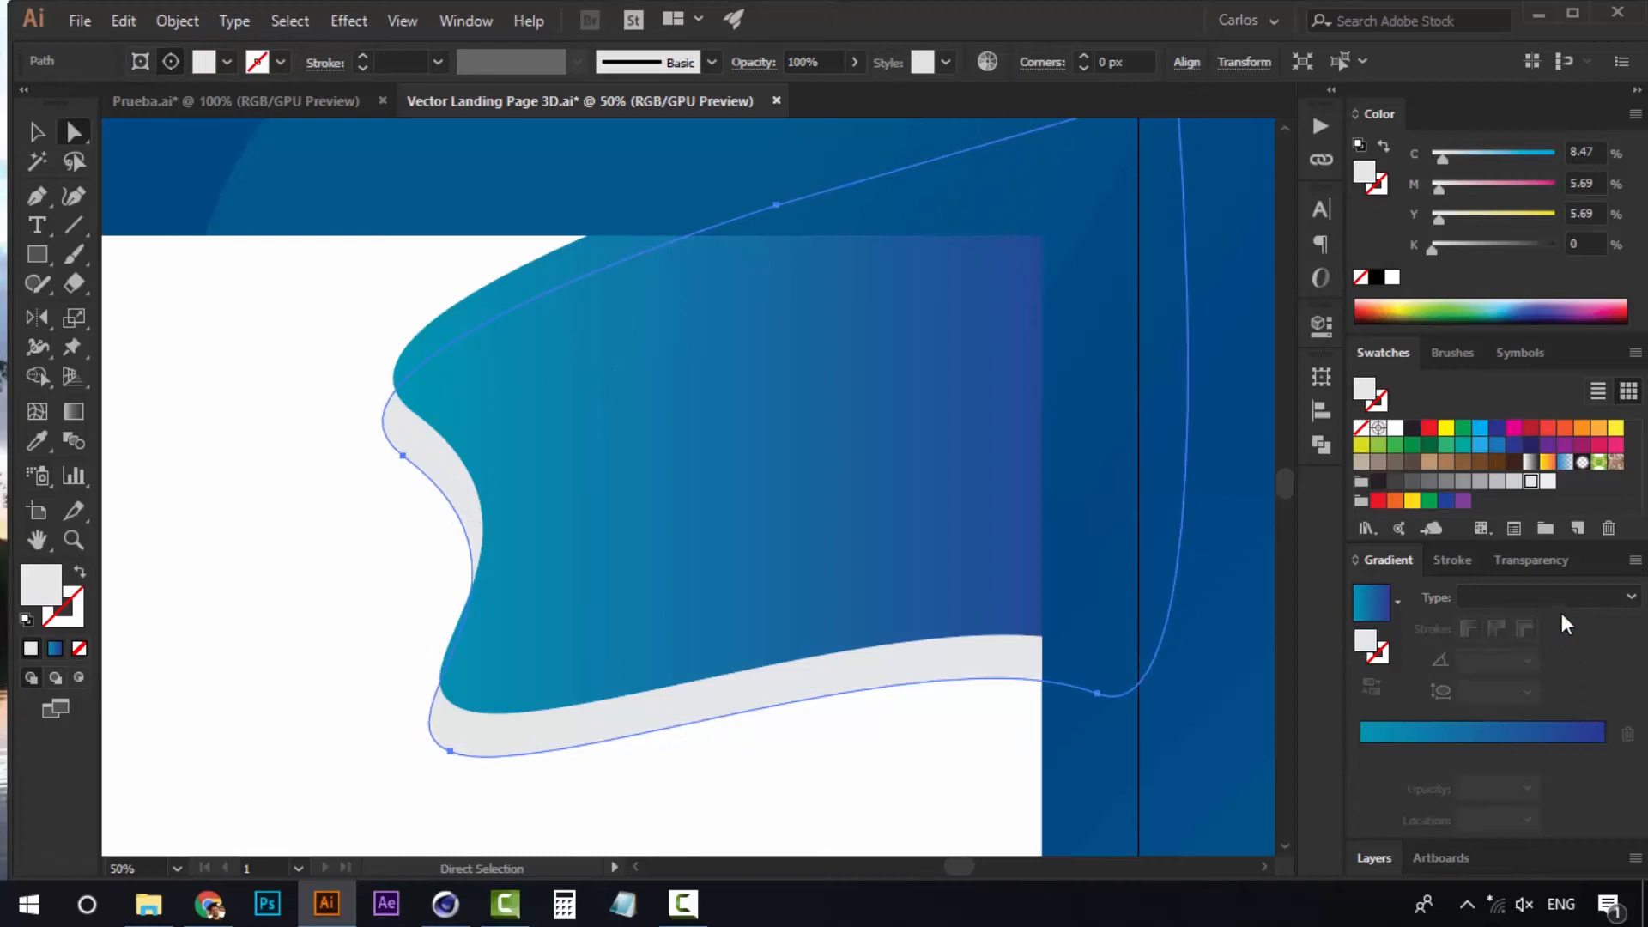
click(1547, 483)
click(1141, 805)
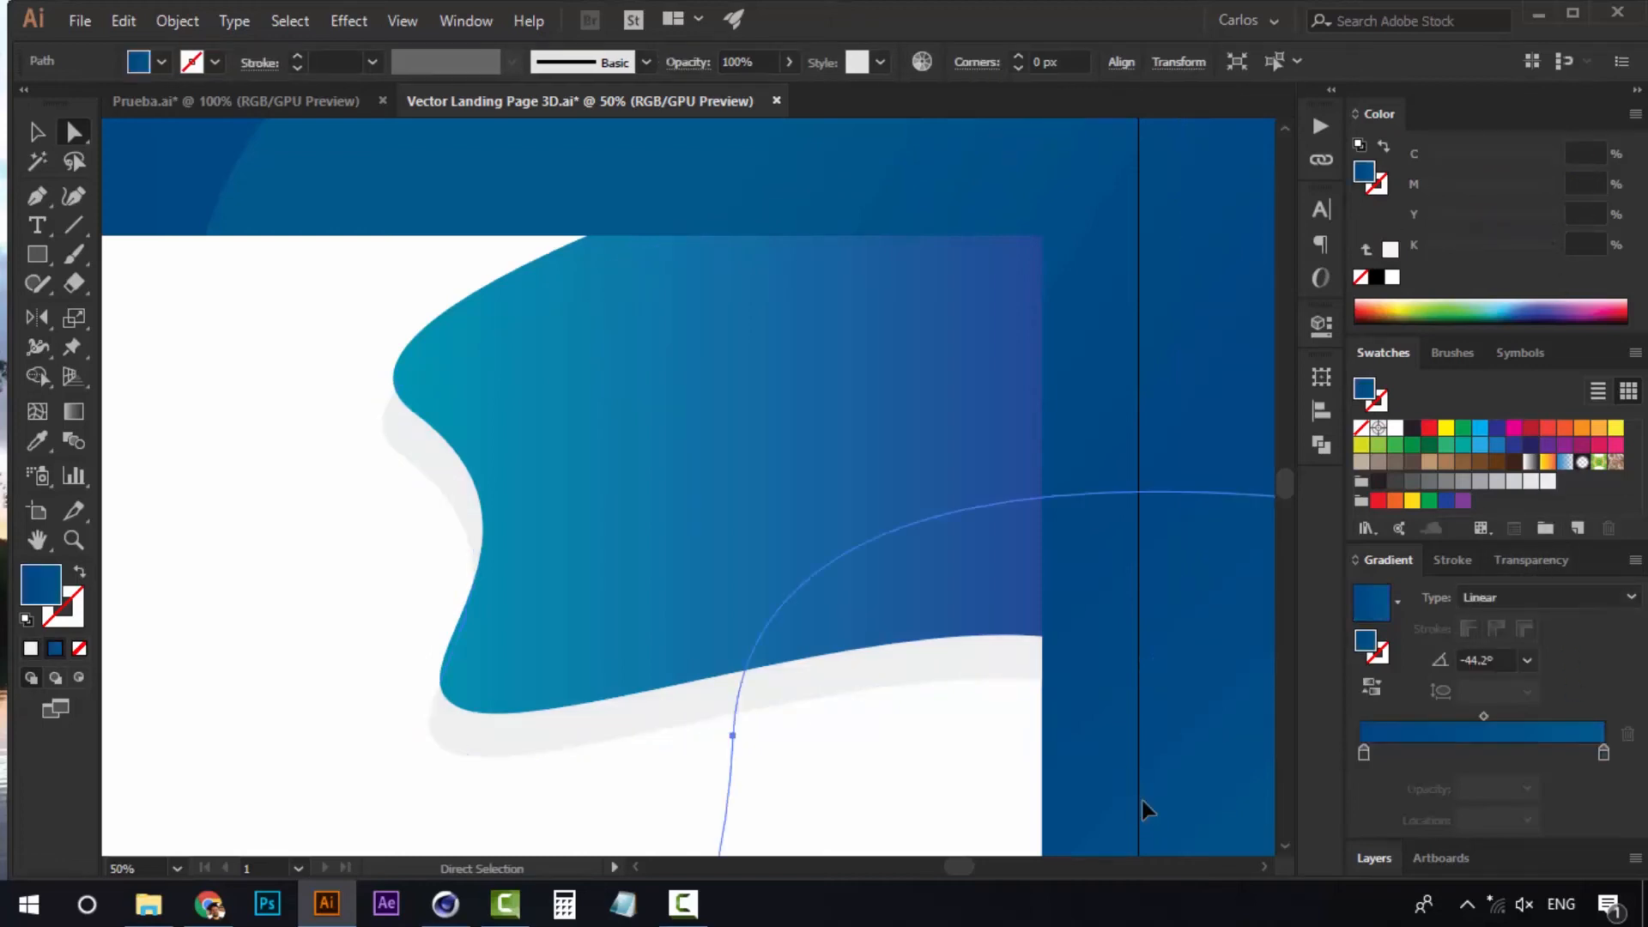
Shift the light grey shadow copy up and to the right so it shows only beneath the gradient shape's lower edge
mouse_move(636, 717)
mouse_down()
mouse_move(640, 699)
mouse_move(662, 709)
mouse_up()
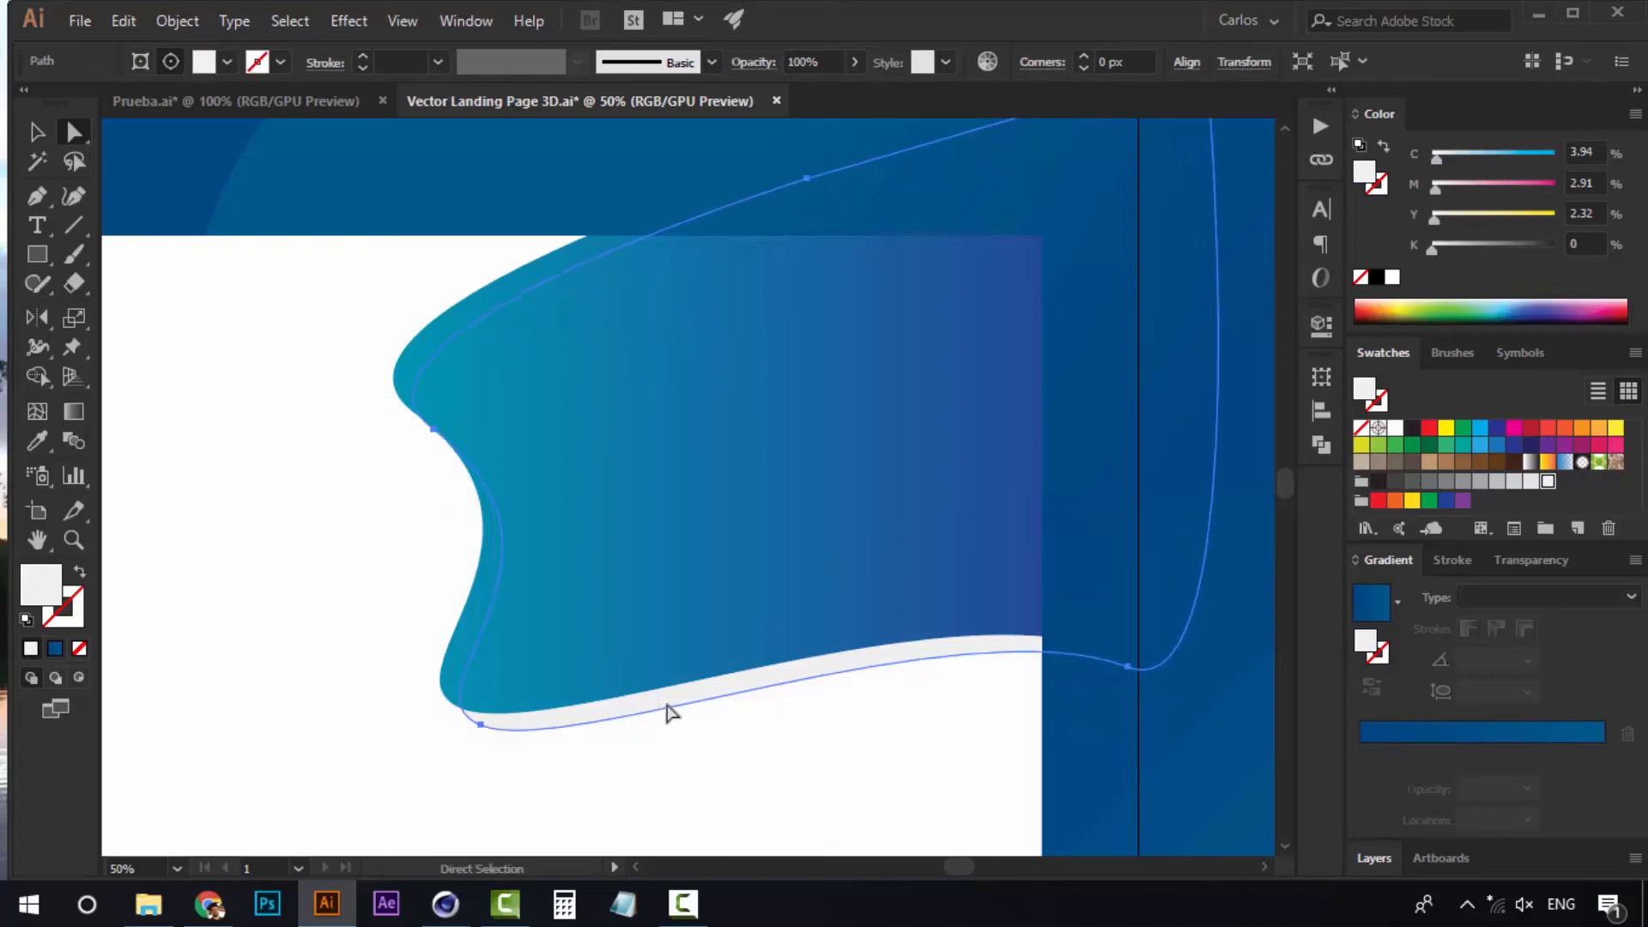
click(1166, 755)
key(z)
alt+click(628, 588)
alt+click(628, 588)
alt+click(629, 588)
drag(739, 494, 725, 575)
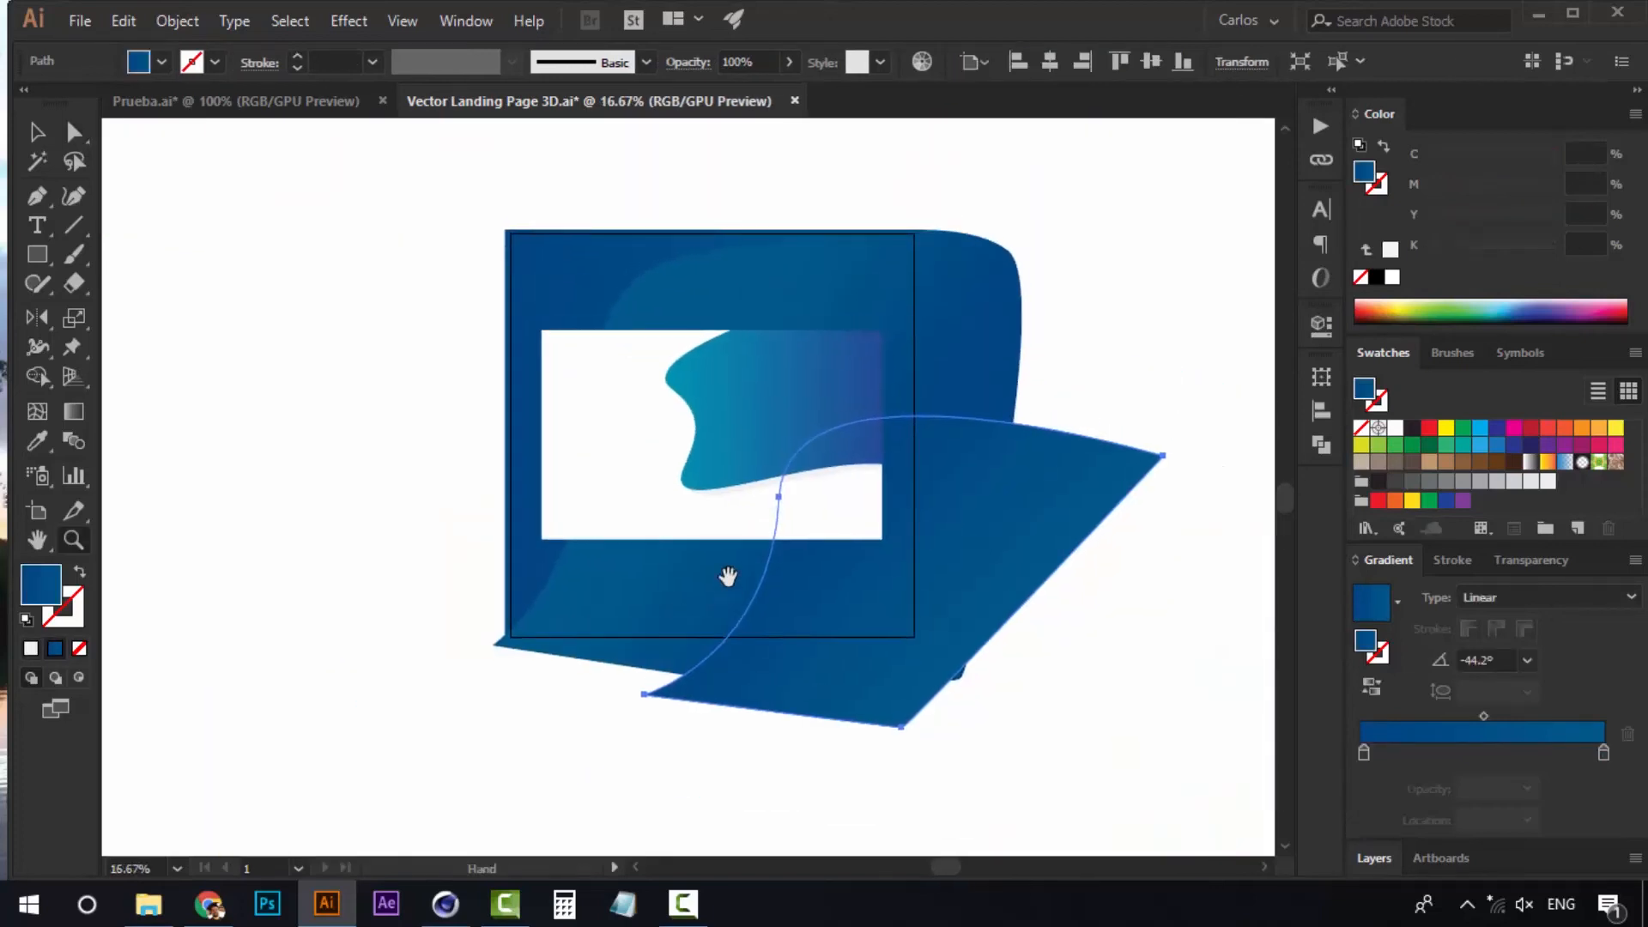
click(739, 477)
click(739, 477)
key(a)
click(677, 508)
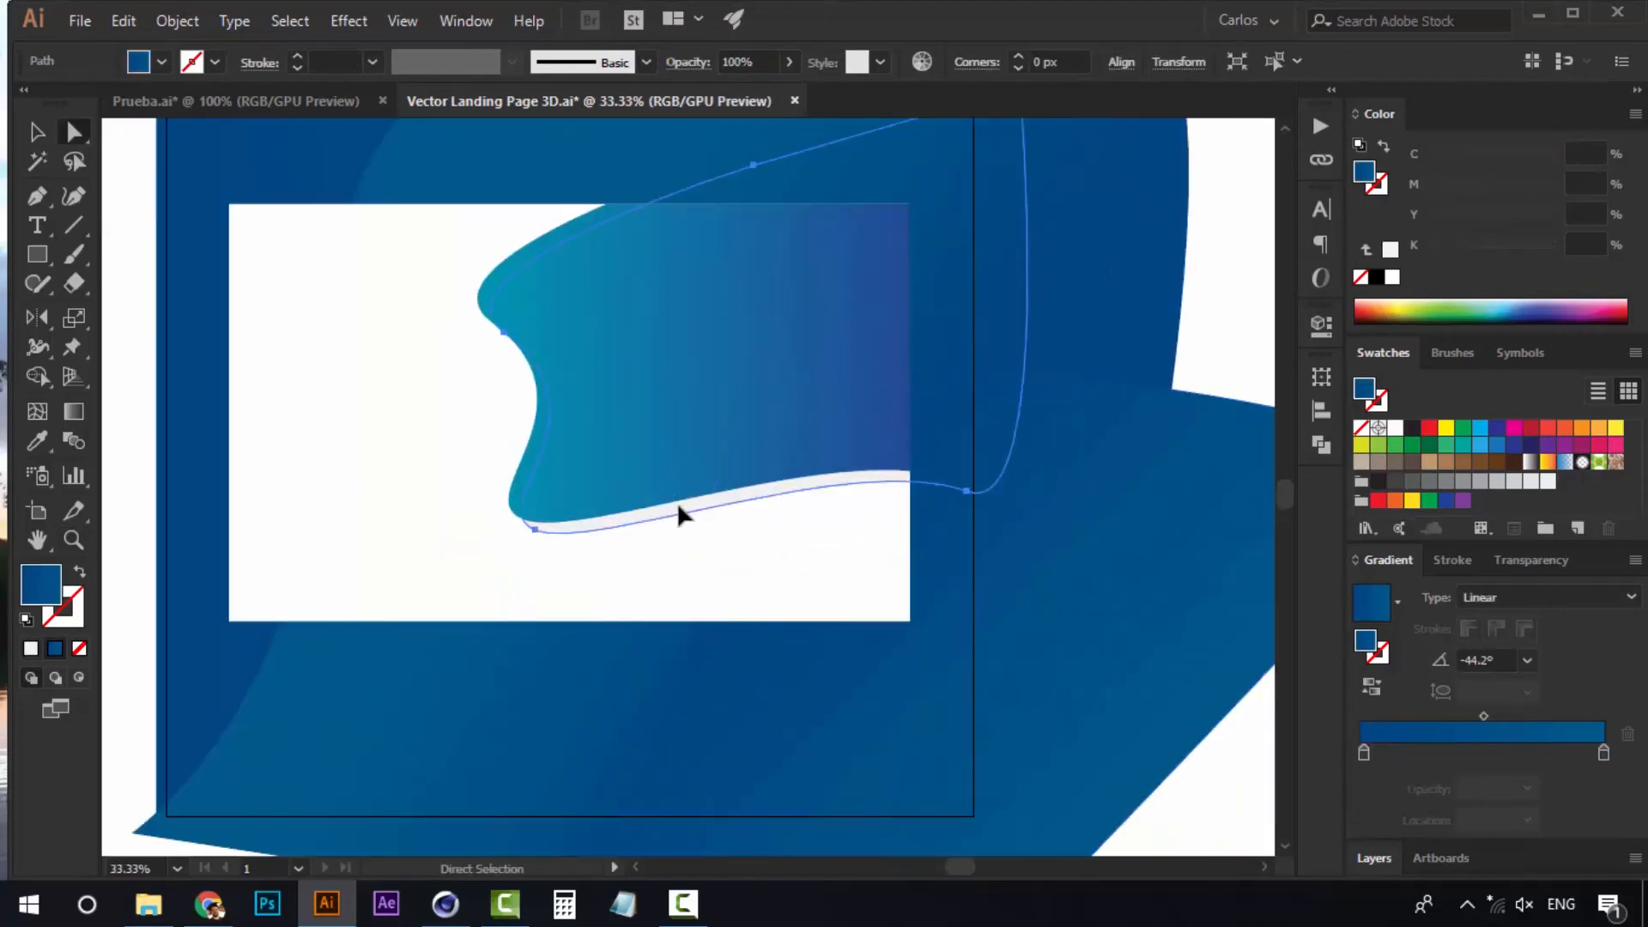
click(1237, 302)
drag(711, 419, 726, 475)
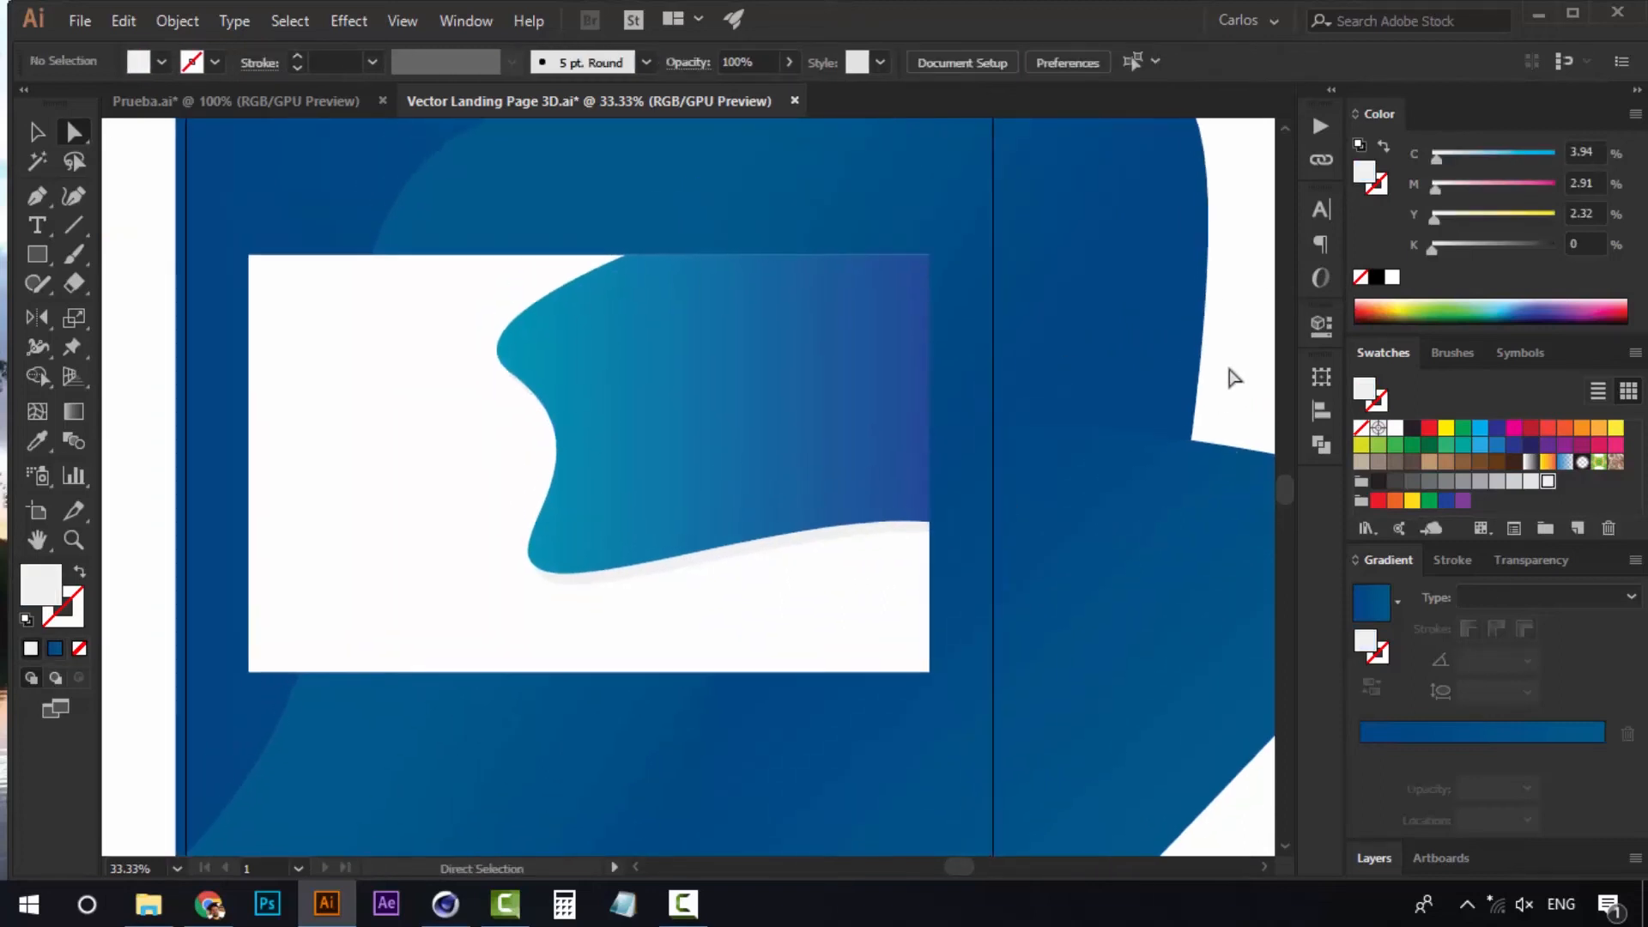
Position the linked 3D render of computers and coins over the gradient shape
key(z)
click(524, 521)
drag(534, 492, 326, 598)
alt+click(618, 467)
drag(601, 463, 580, 472)
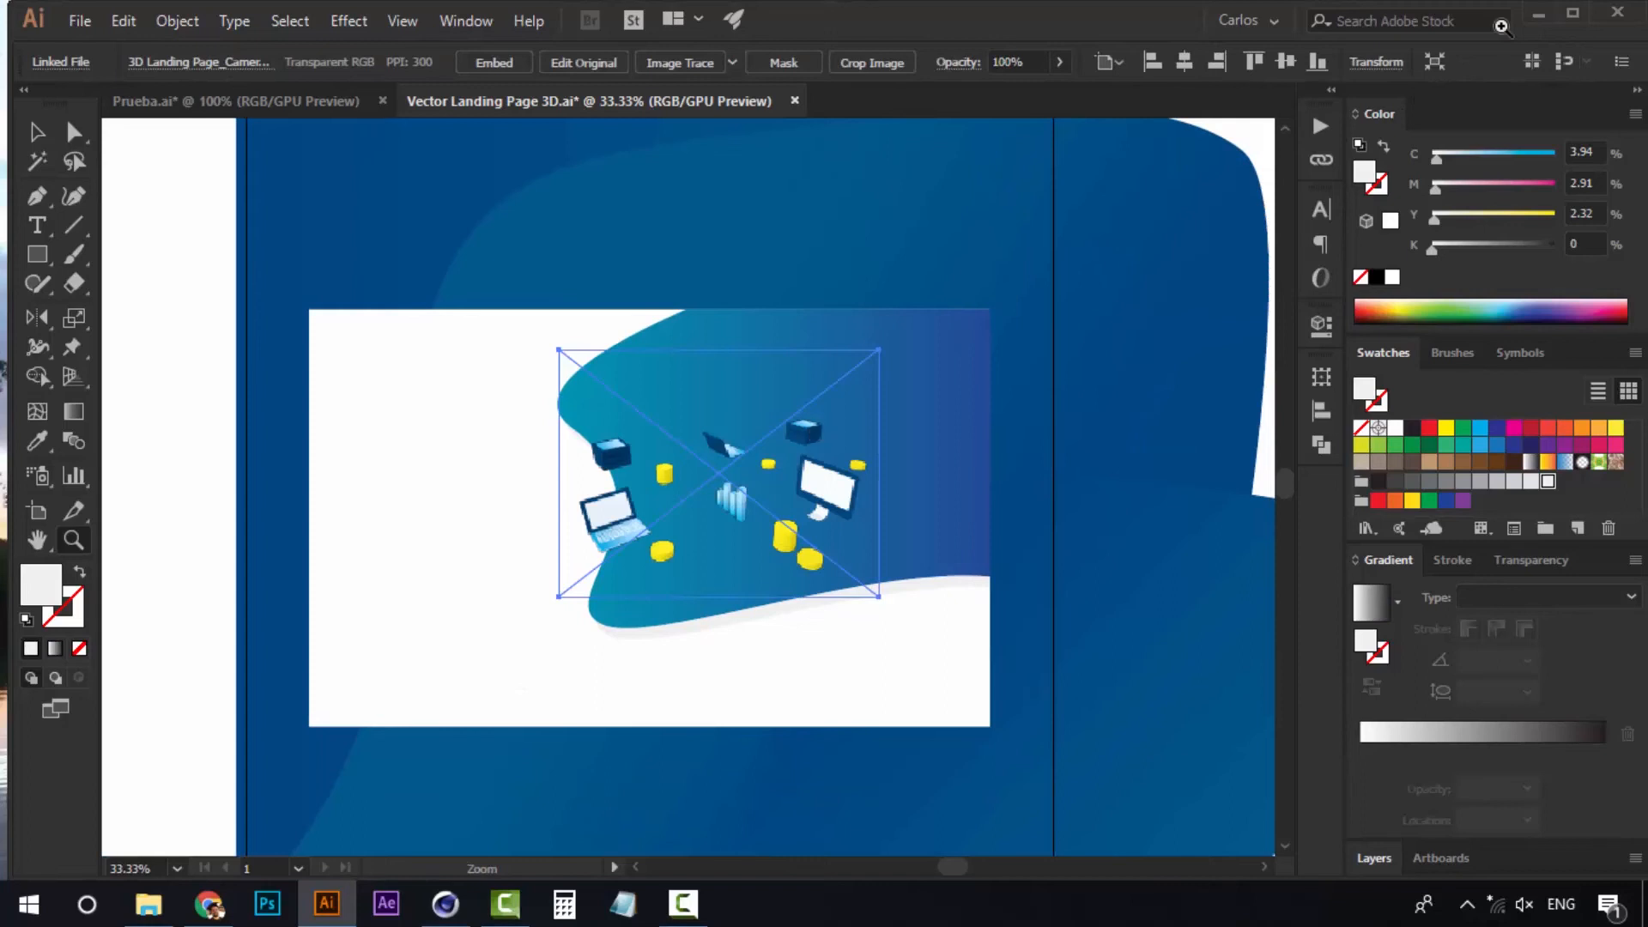
click(875, 414)
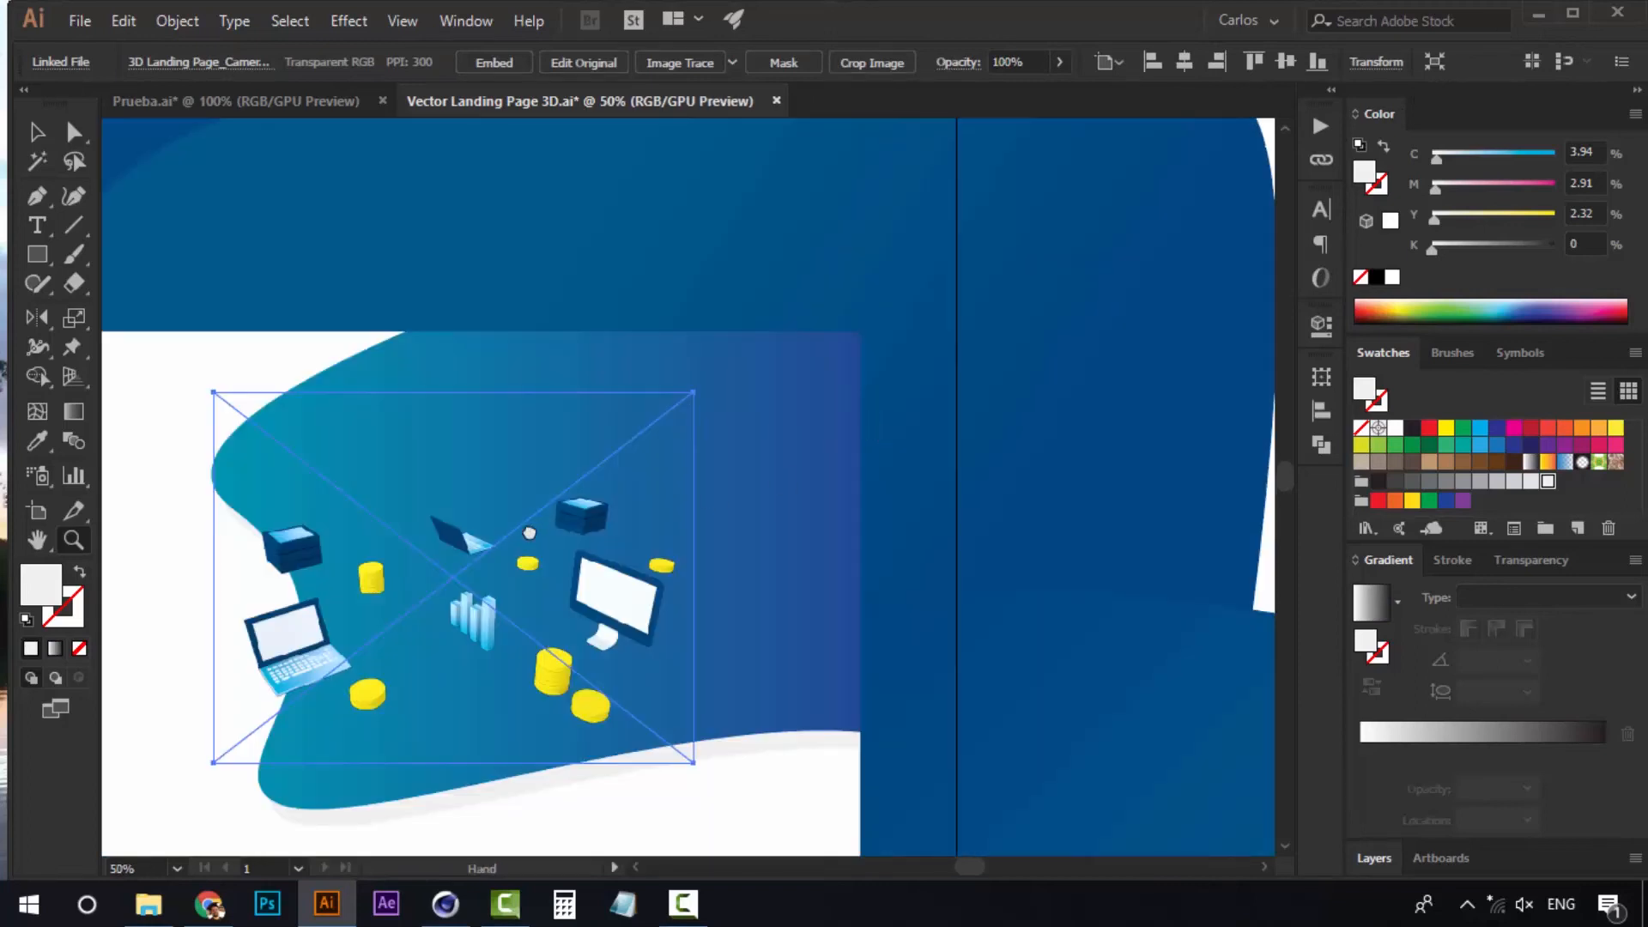
drag(530, 533, 656, 375)
key(v)
drag(734, 439, 790, 422)
Enlarge the render image proportionally and adjust its position so its objects spread across the whole gradient shape
shift+drag(876, 216, 1031, 111)
shift+drag(1032, 250, 987, 283)
drag(855, 518, 799, 528)
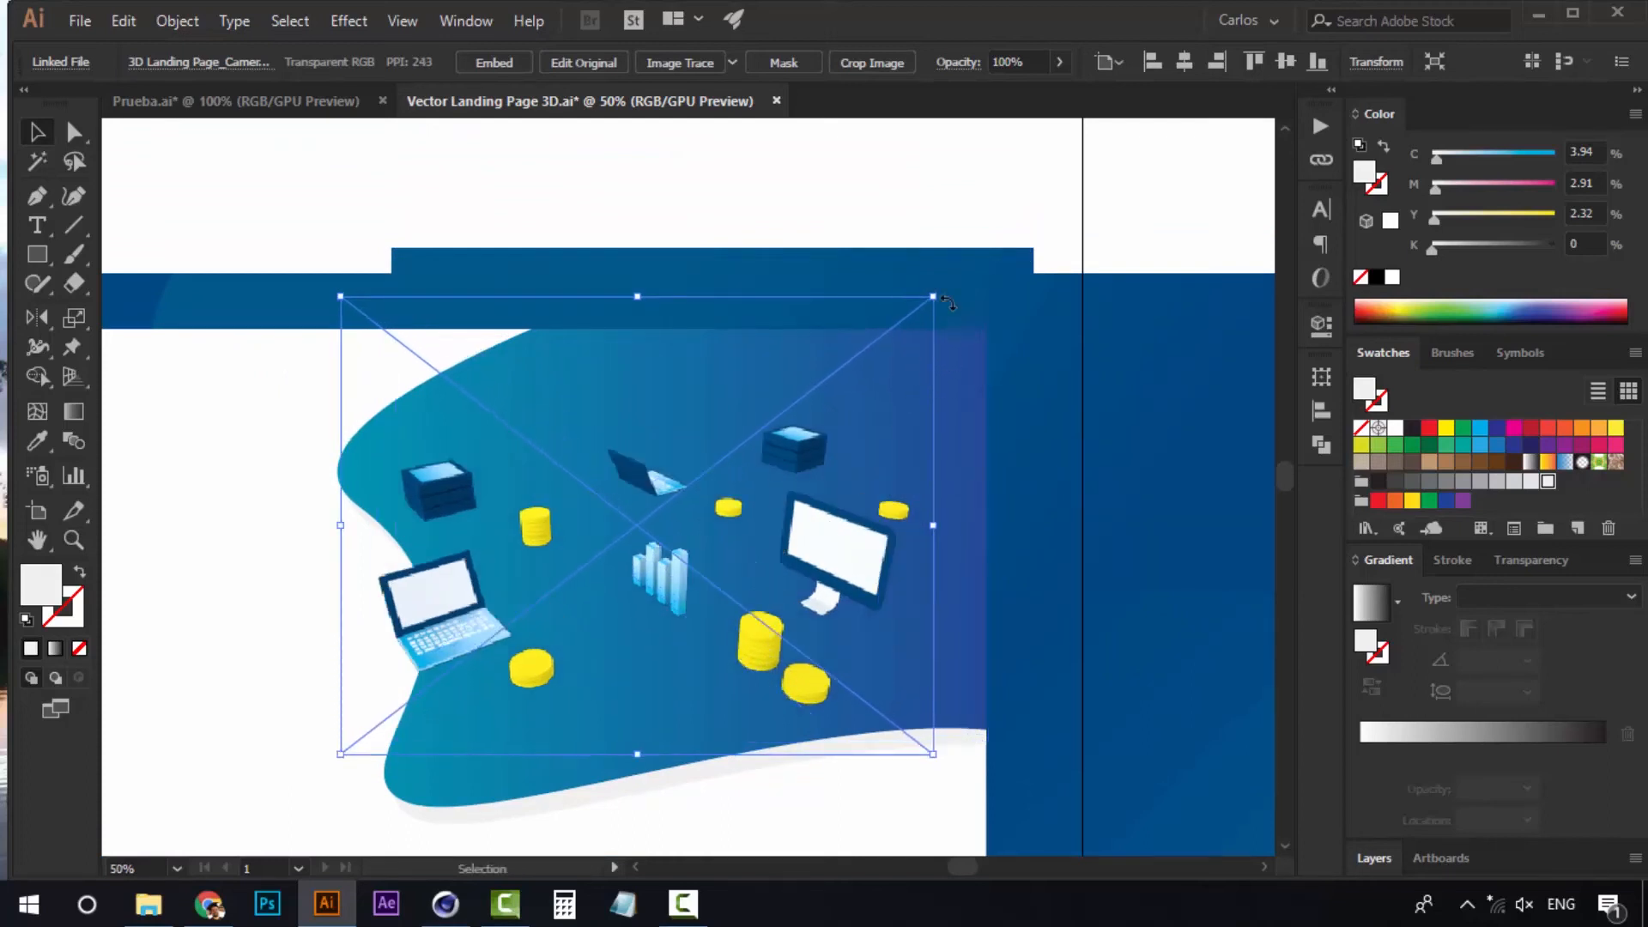
alt+shift+drag(949, 286, 984, 257)
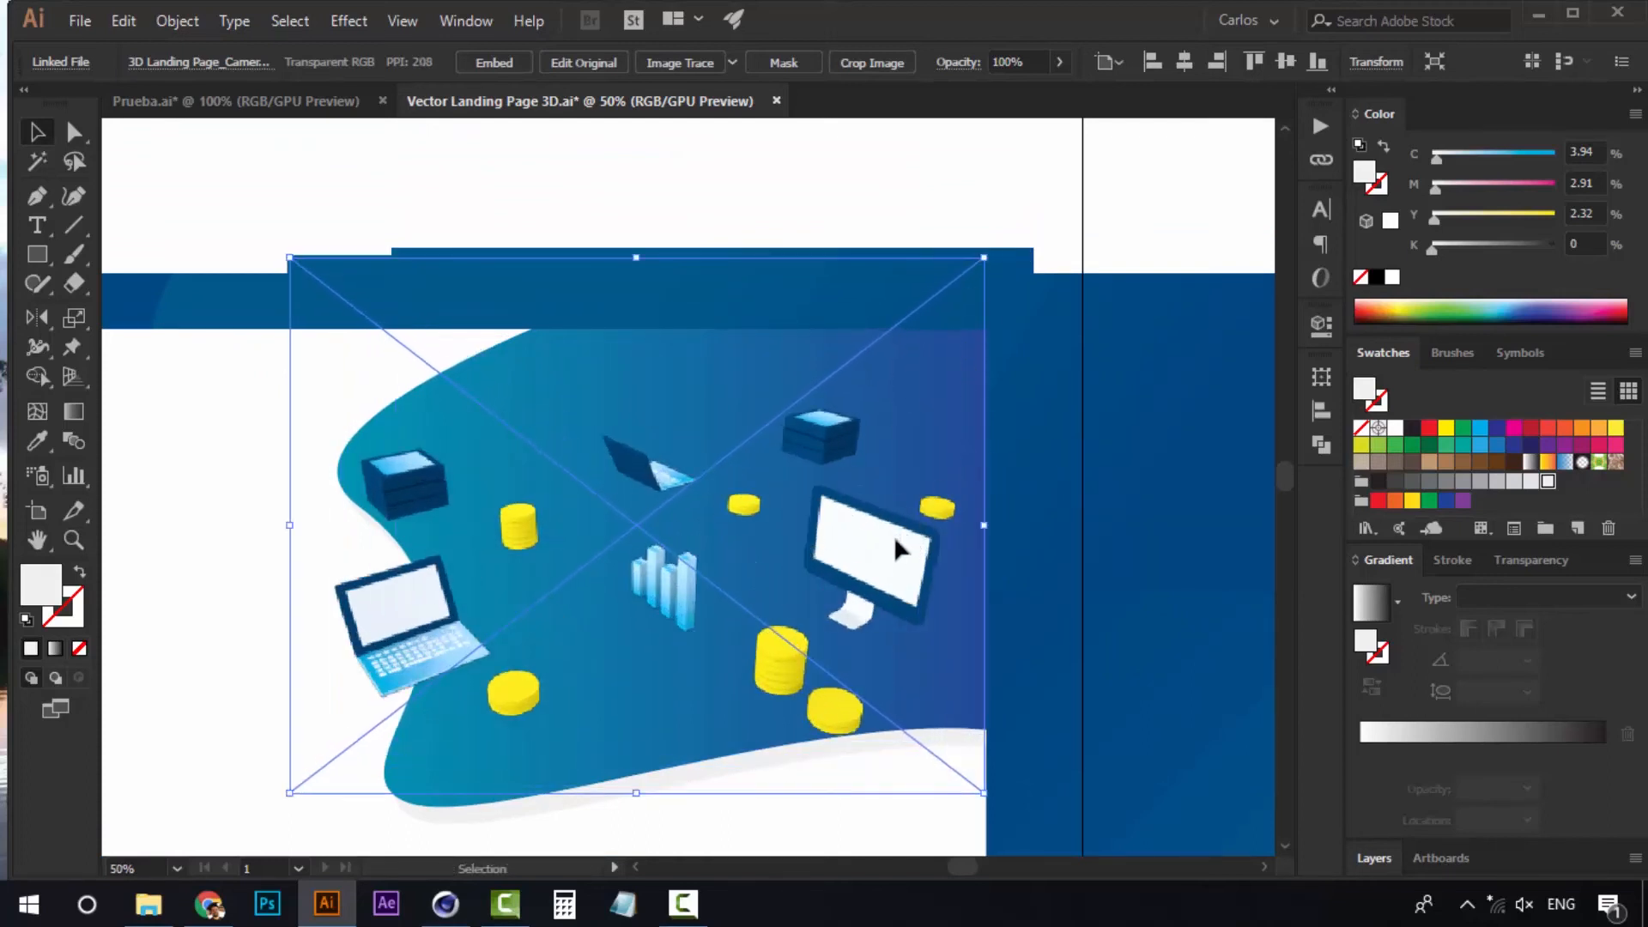
drag(884, 545, 896, 513)
drag(899, 506, 917, 565)
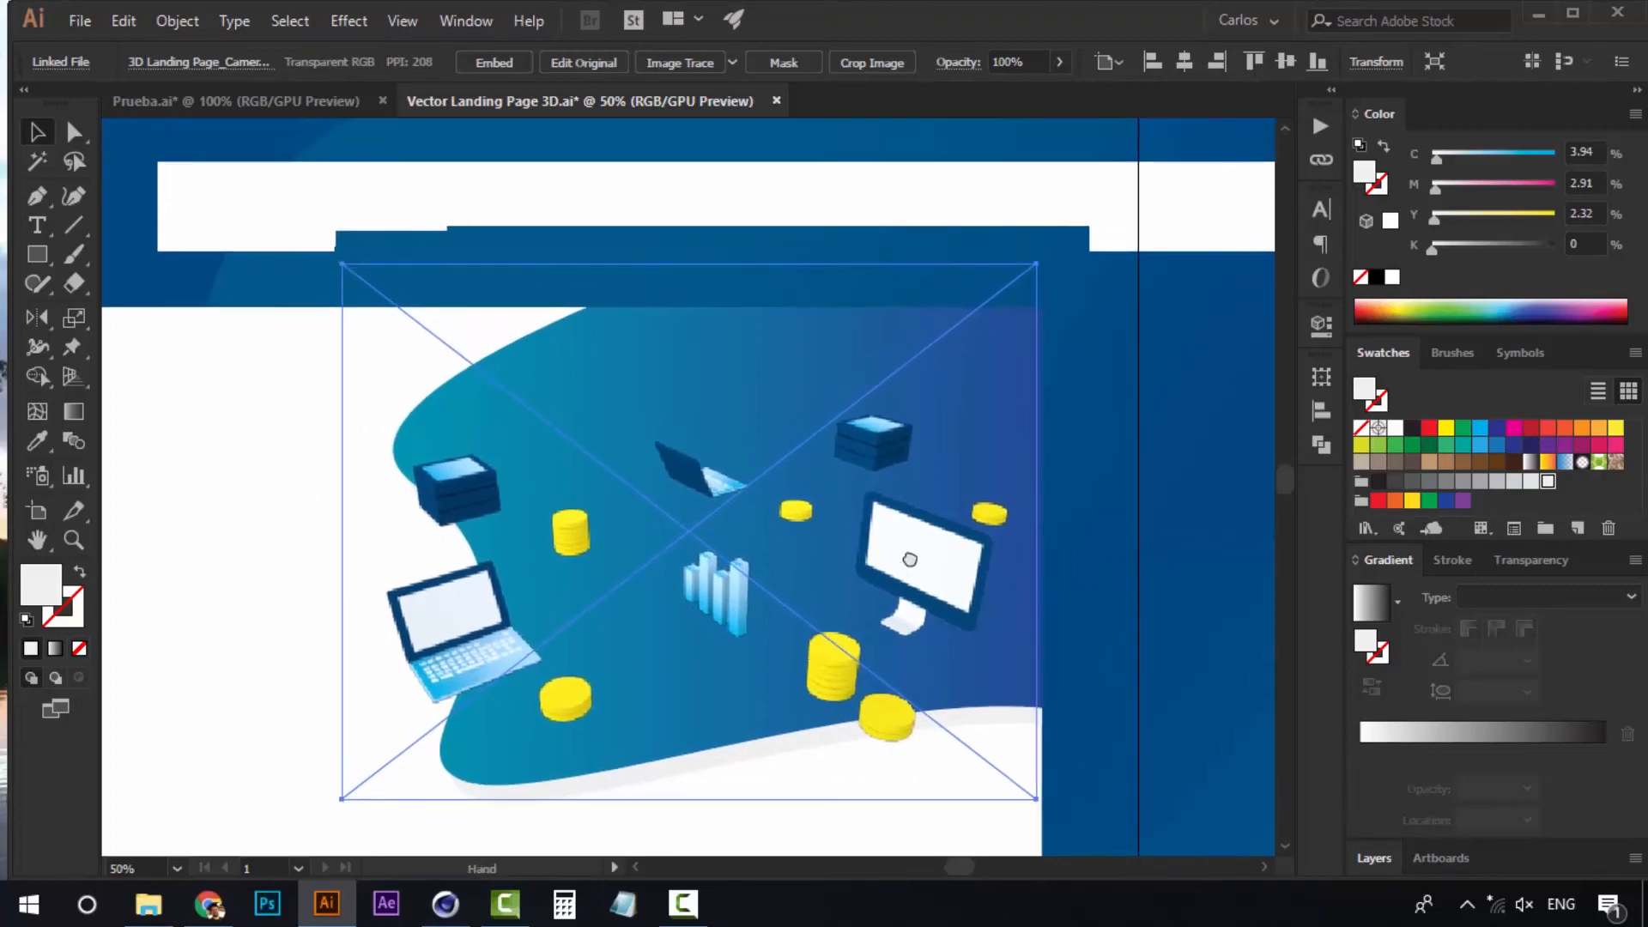
click(1196, 208)
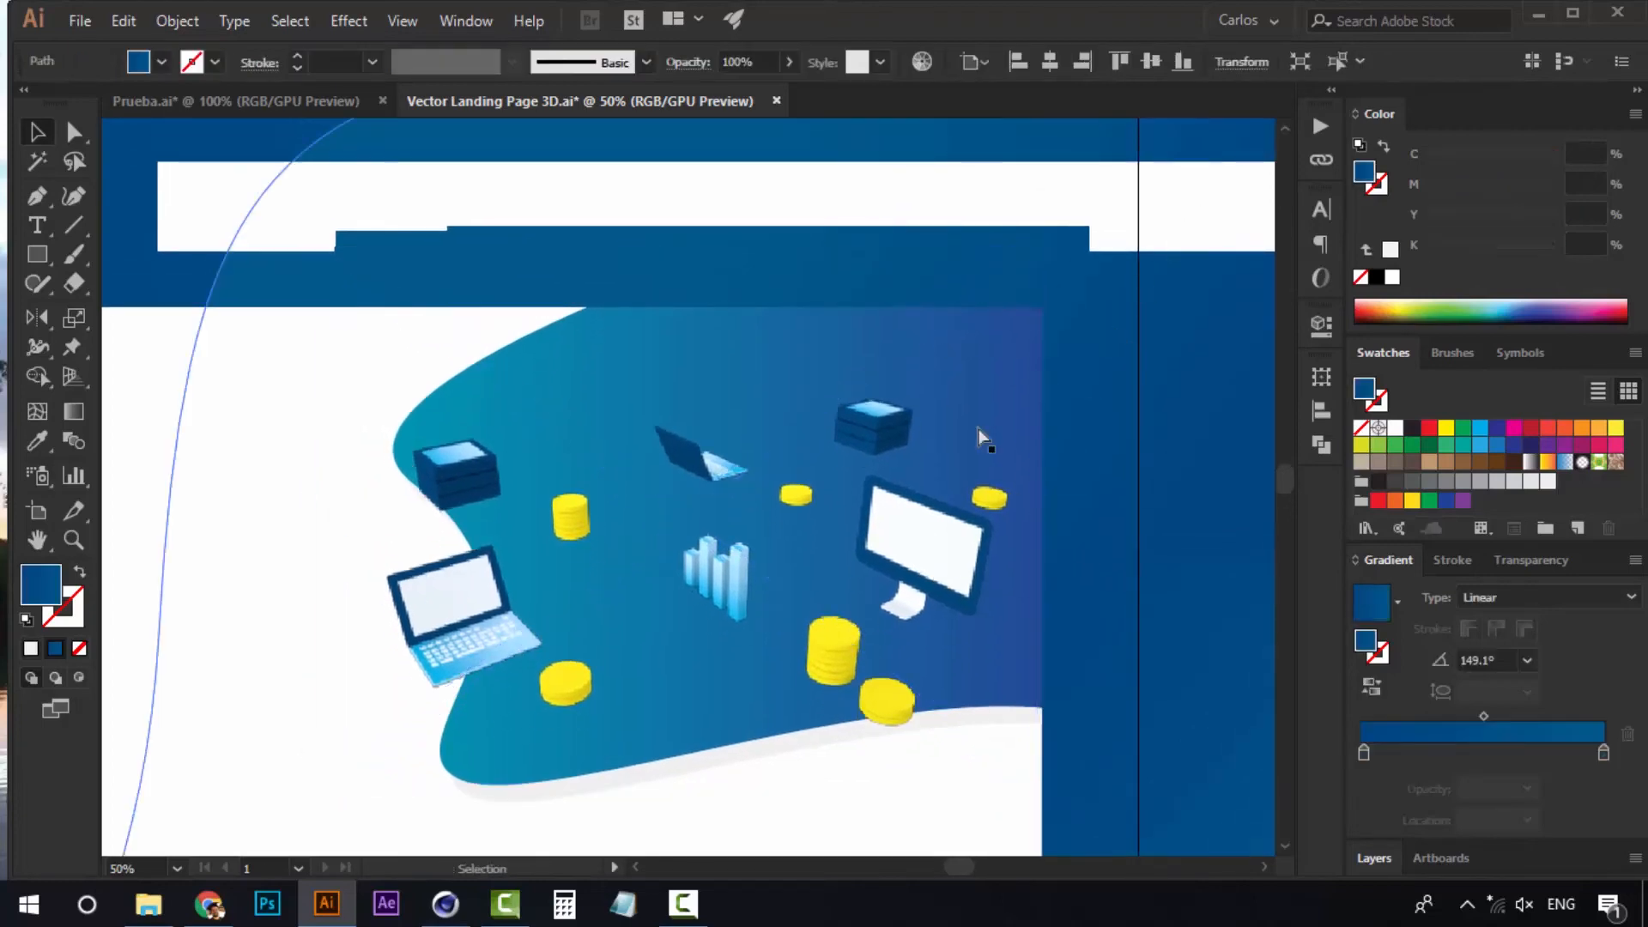
Examine the size and placement of the render image within the landing-page composition
key(z)
alt+click(746, 523)
alt+click(748, 522)
click(663, 508)
key(a)
click(798, 327)
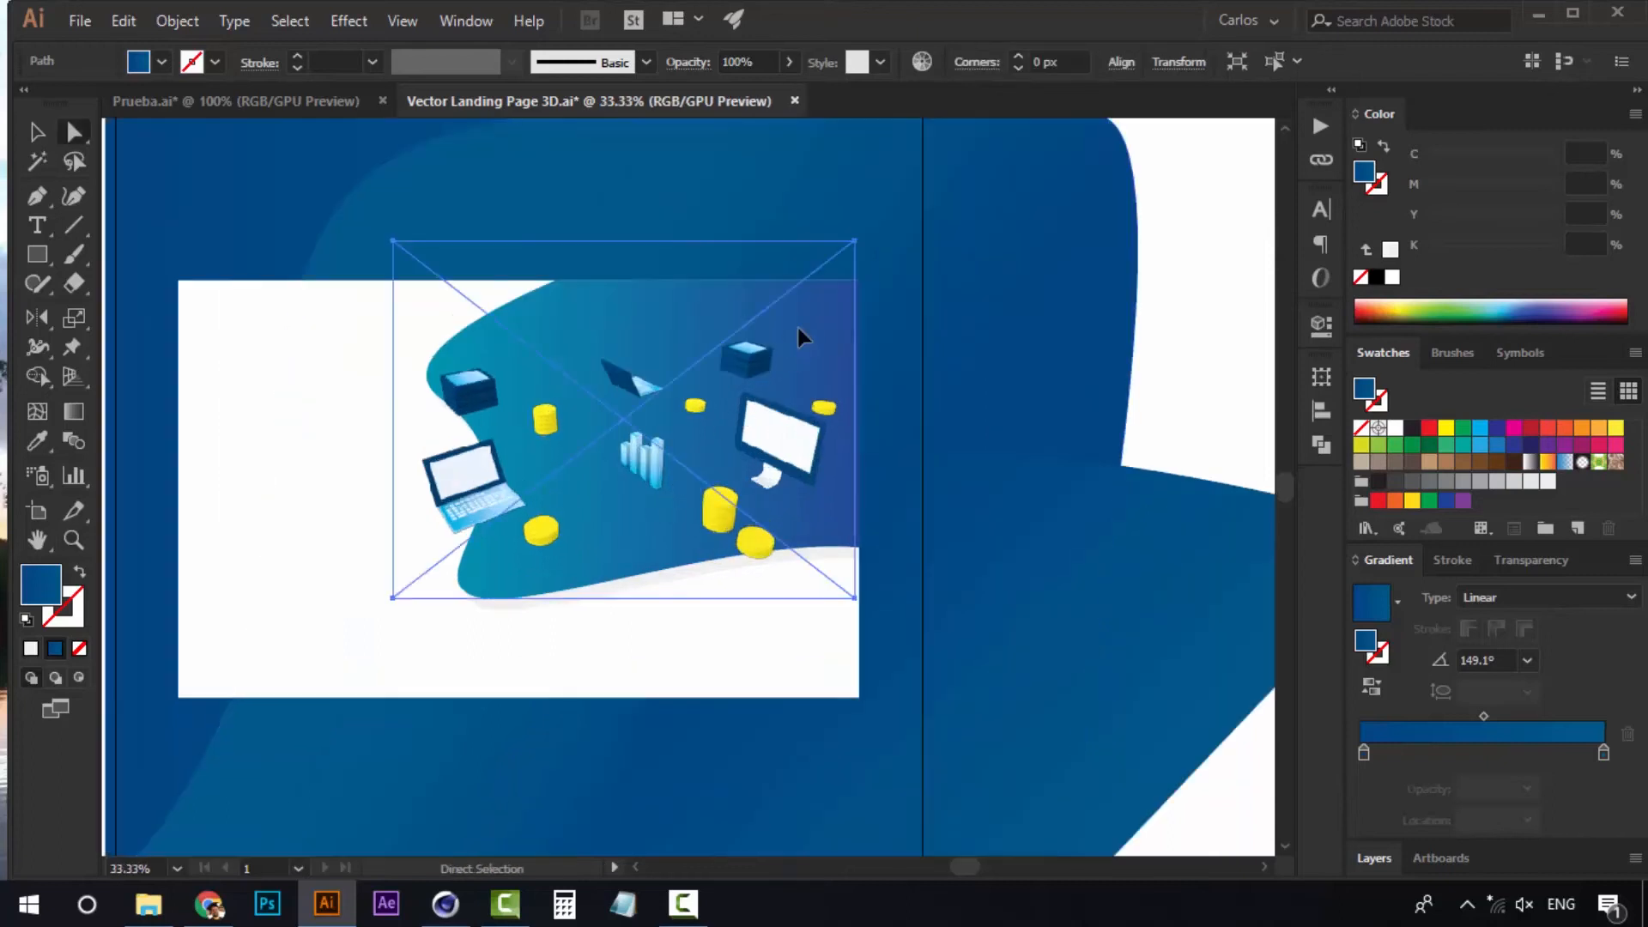
click(1196, 369)
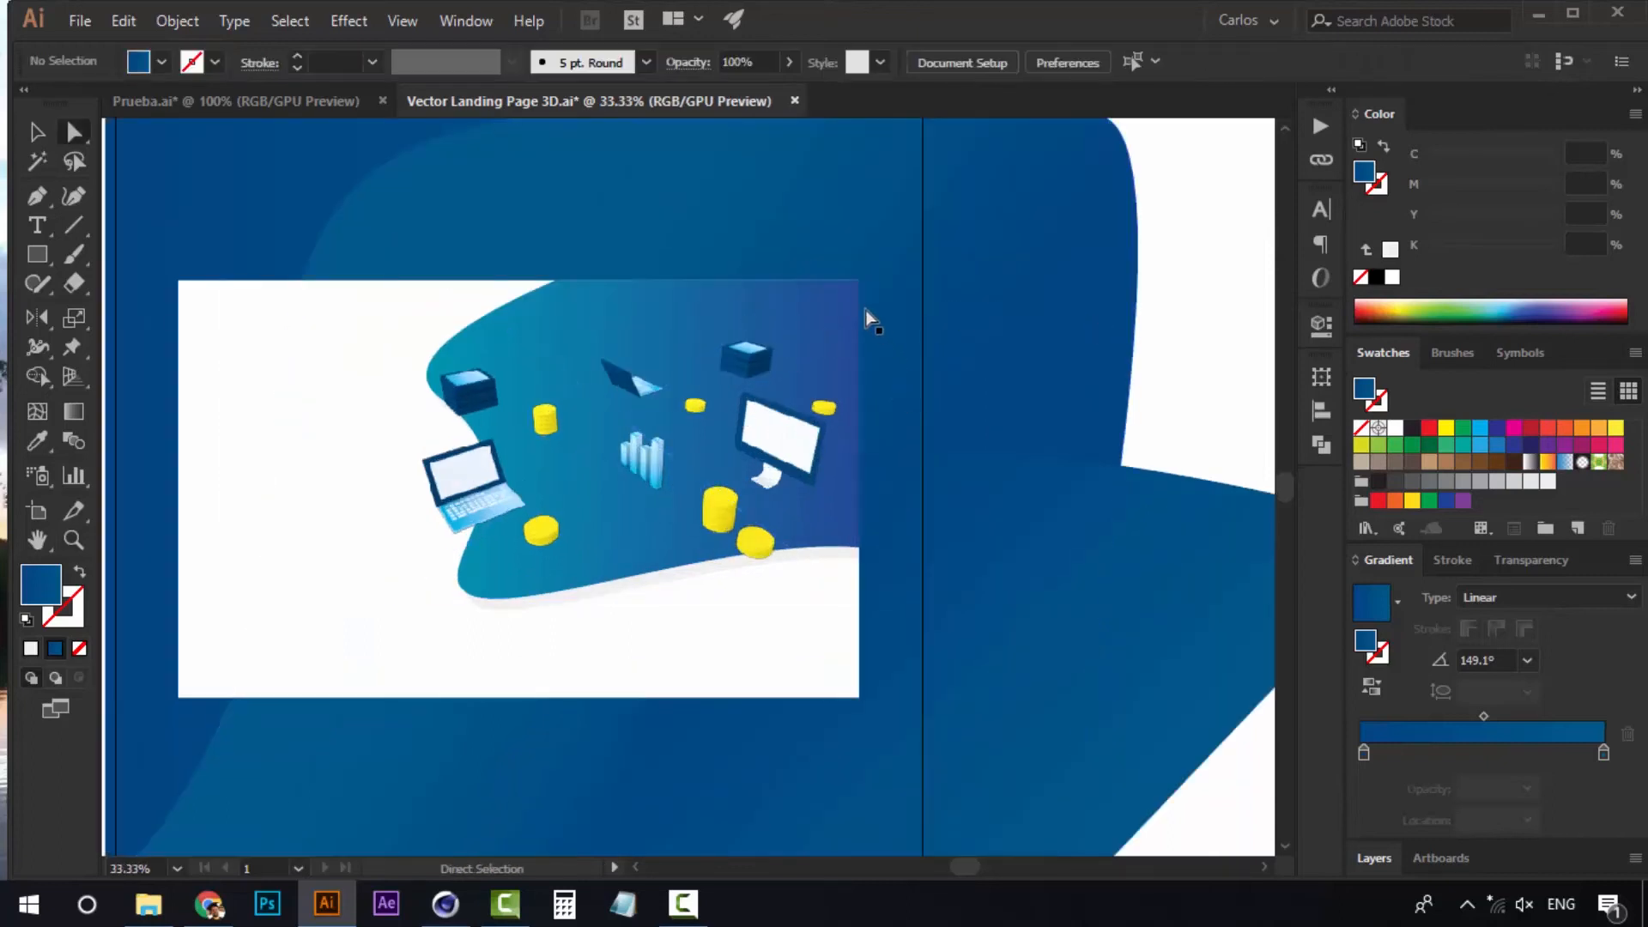
space+drag(779, 447, 802, 461)
key(v)
click(810, 459)
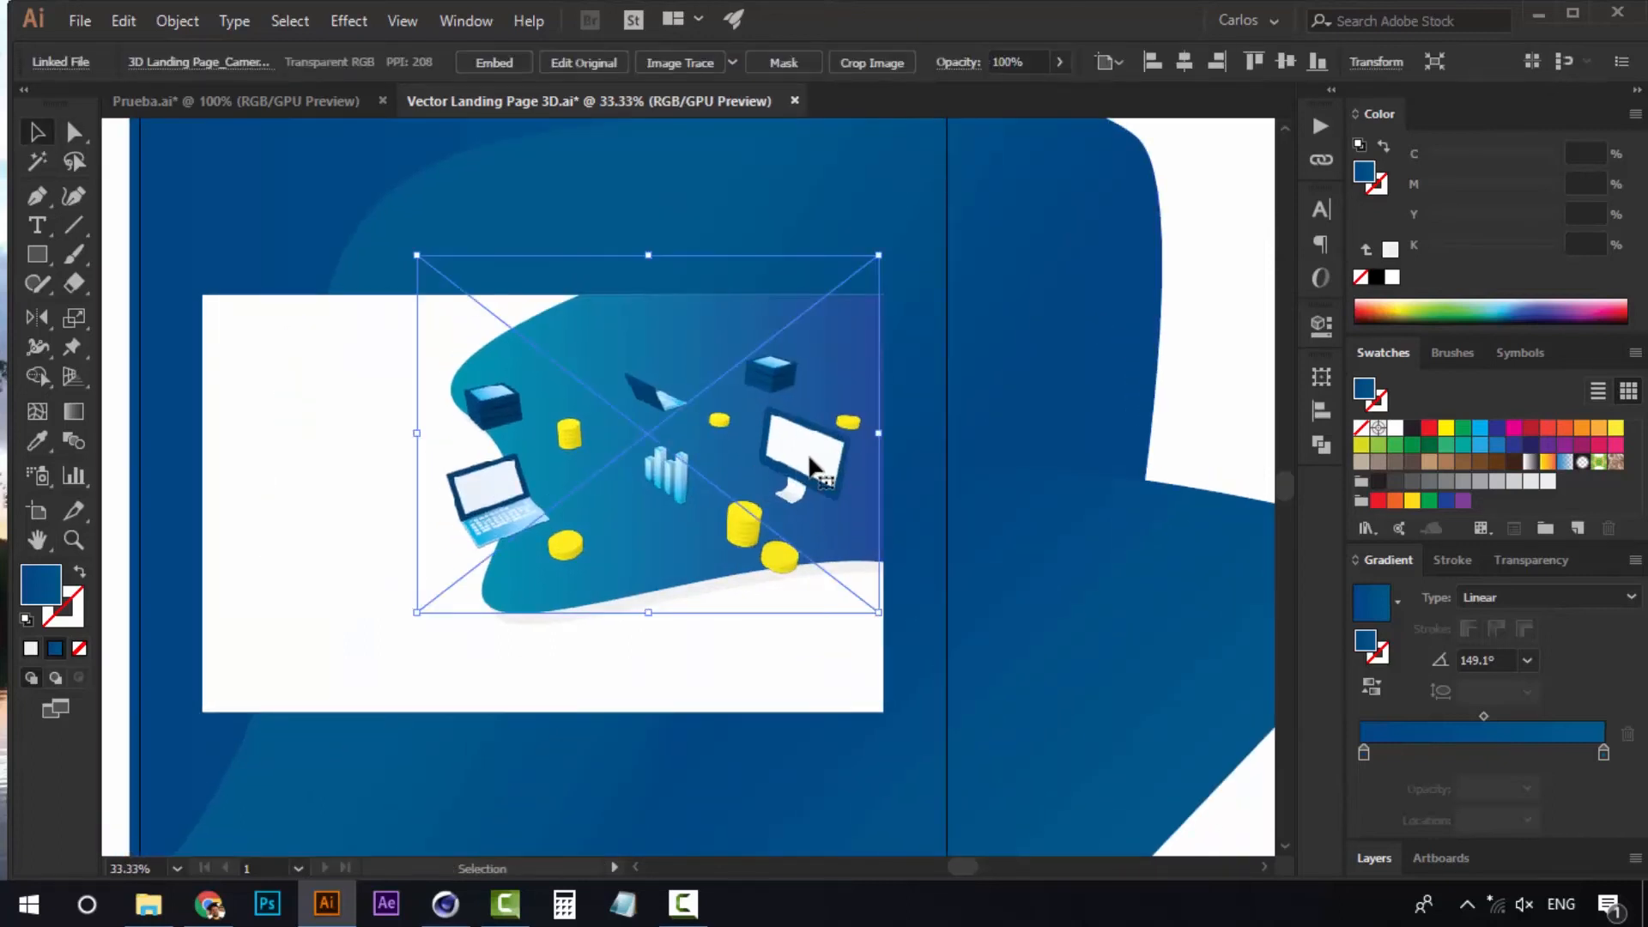
click(1173, 417)
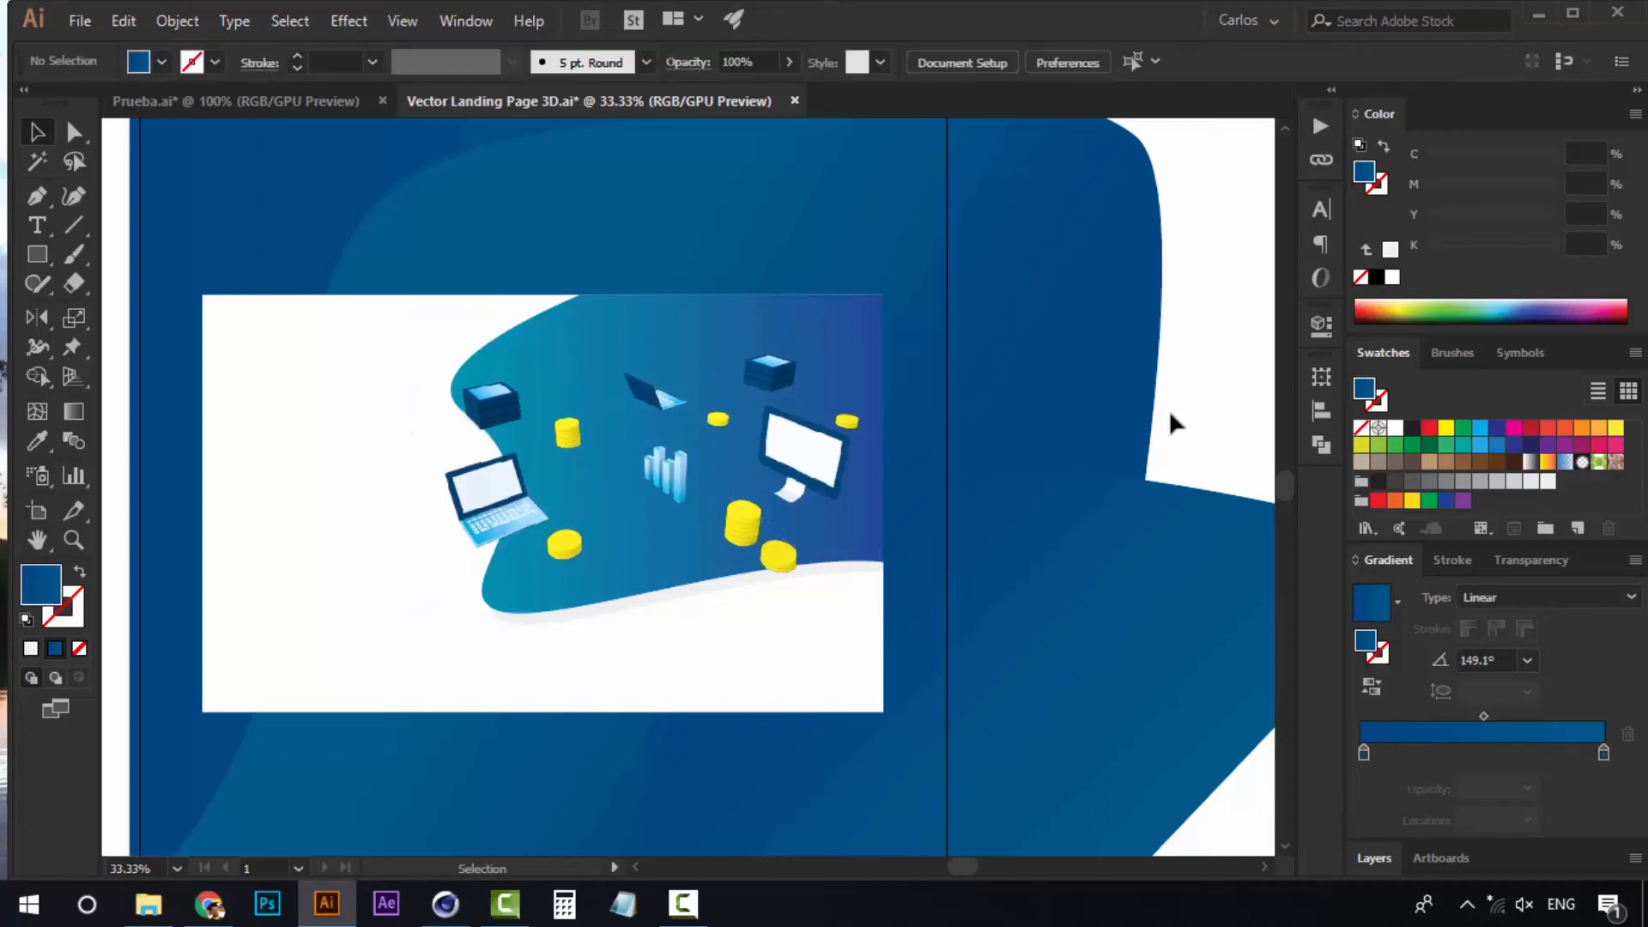
Lock the render image in place over the gradient shape
key(ctrl+plus)
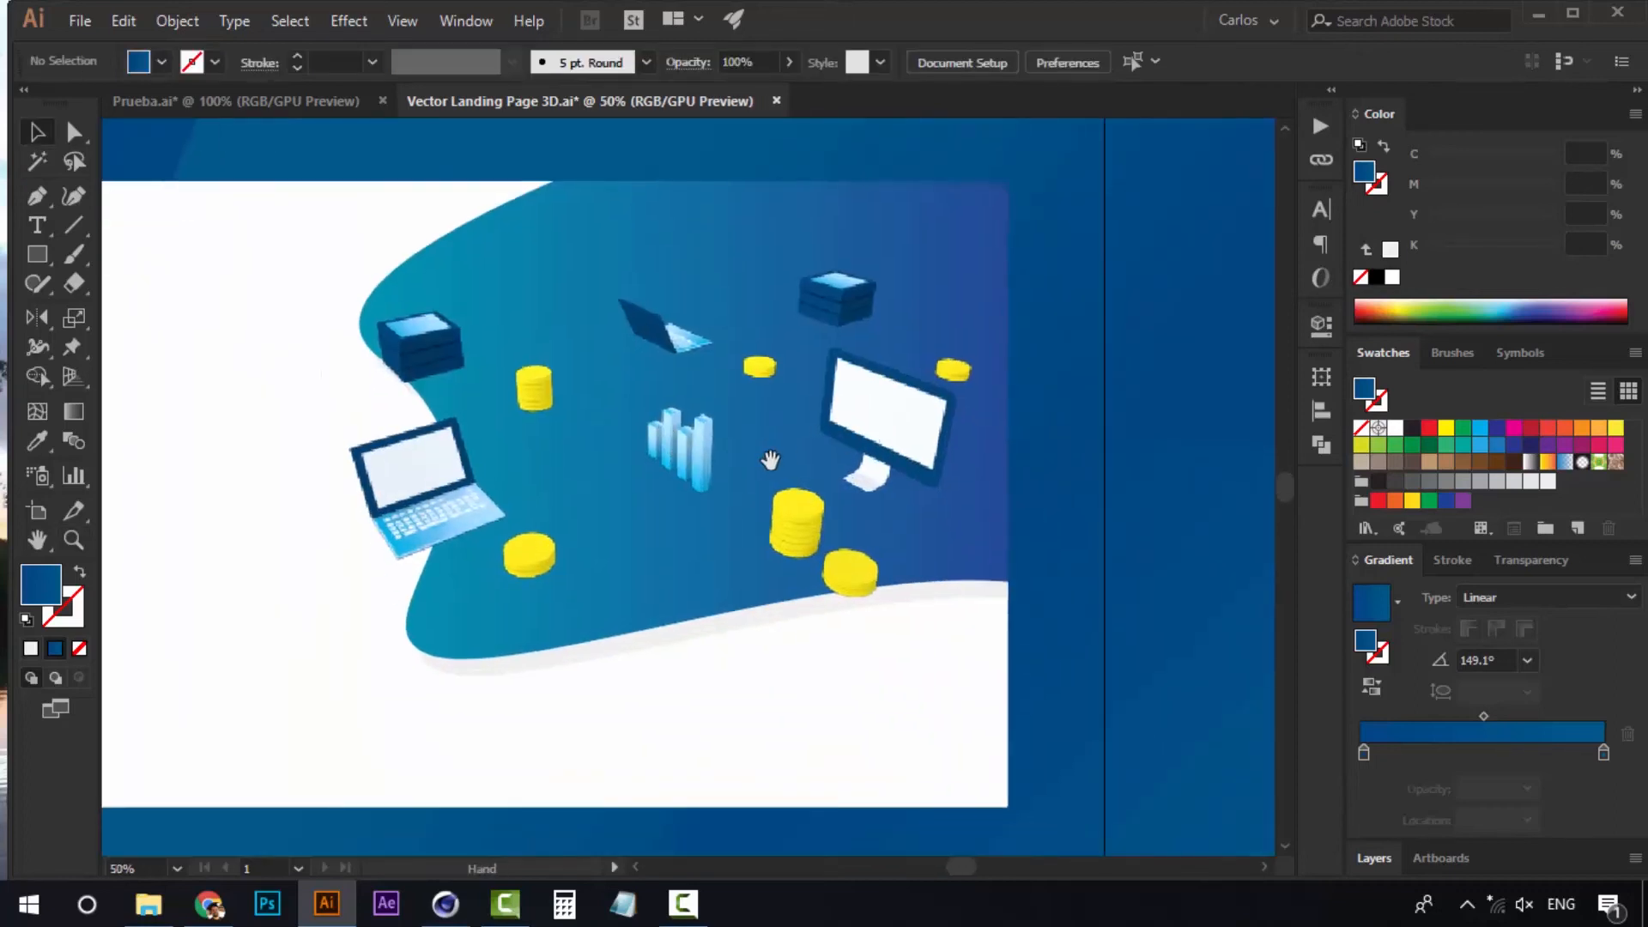
drag(770, 461, 768, 527)
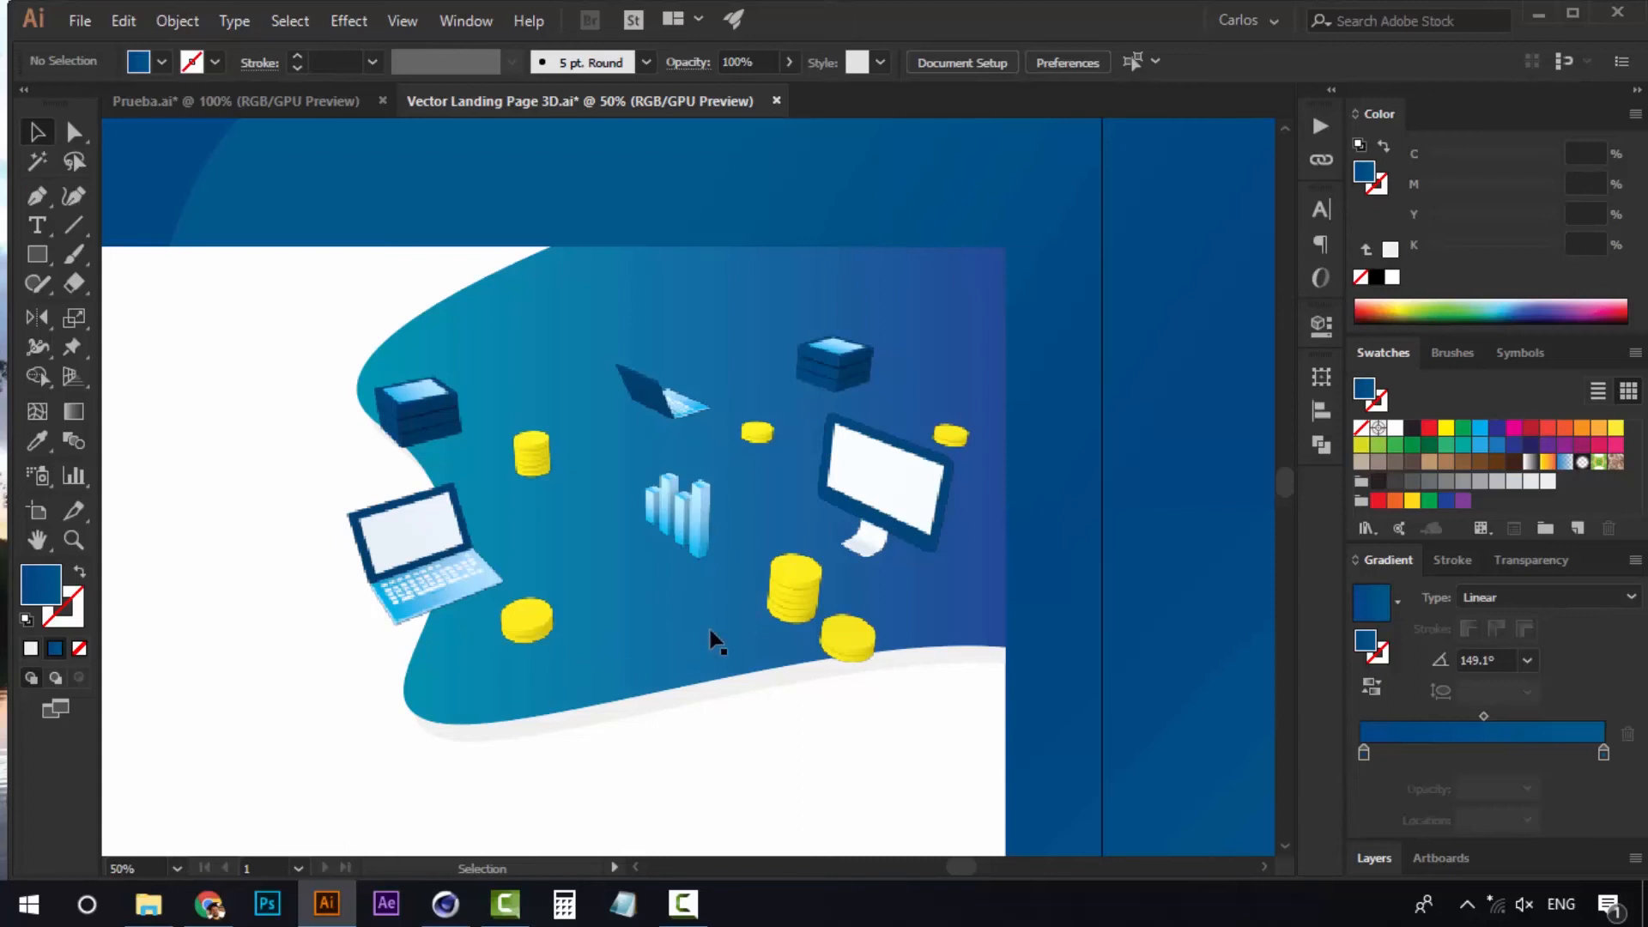
click(896, 475)
key(ctrl+2)
key(z)
click(759, 555)
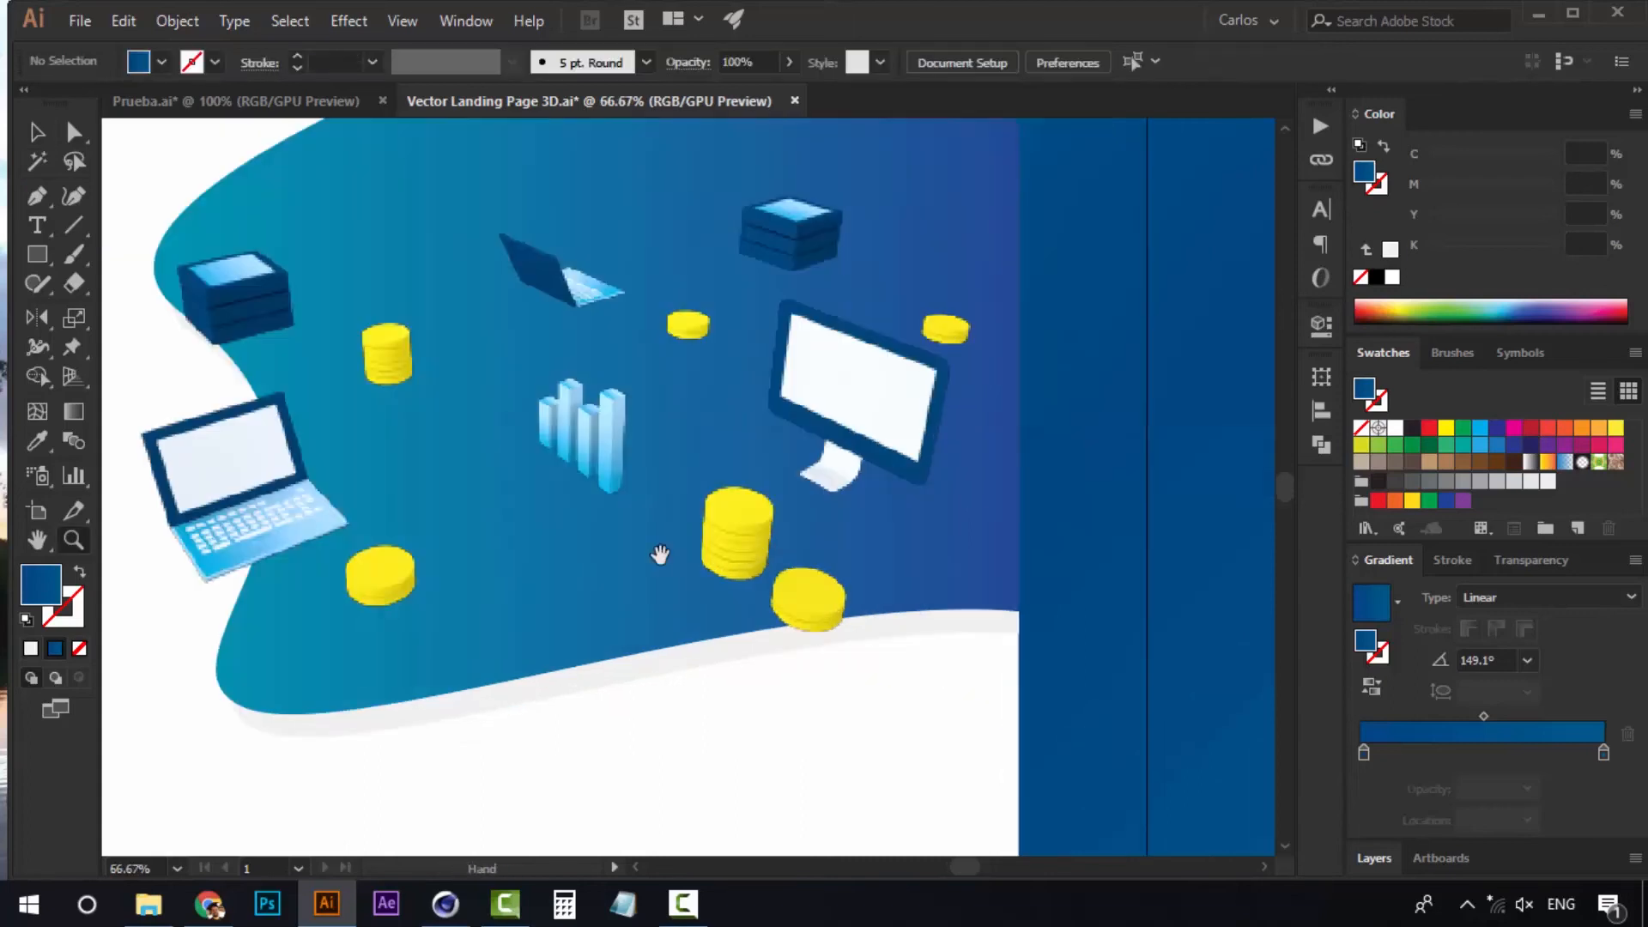
space+drag(616, 561, 681, 523)
space+drag(556, 510, 580, 580)
key(v)
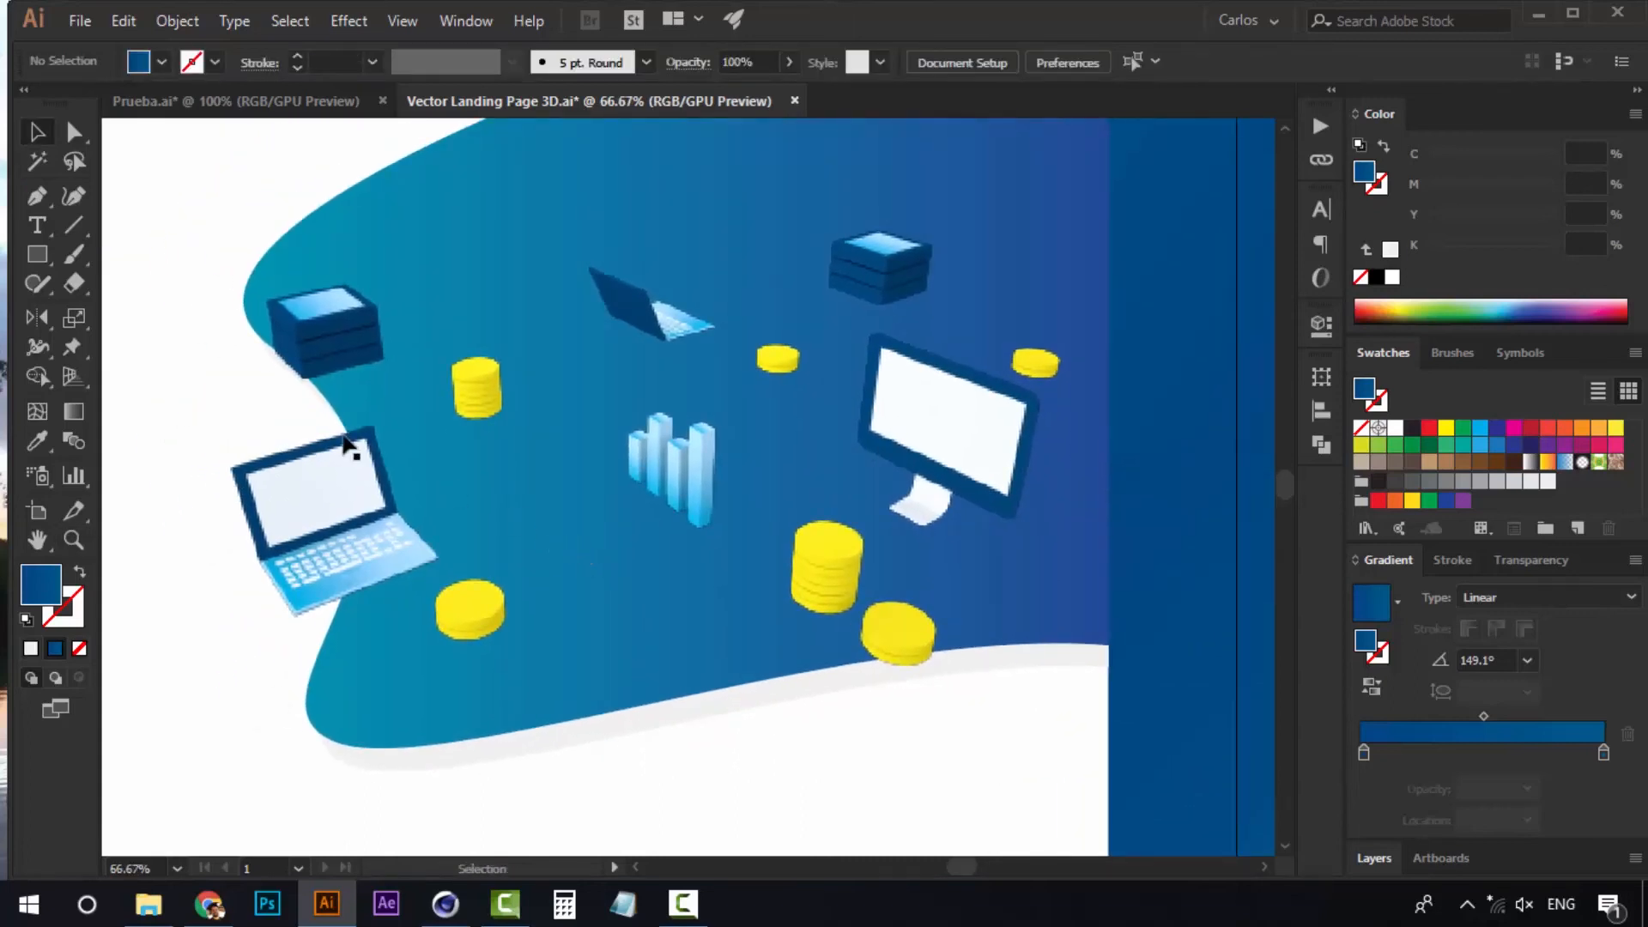
click(37, 196)
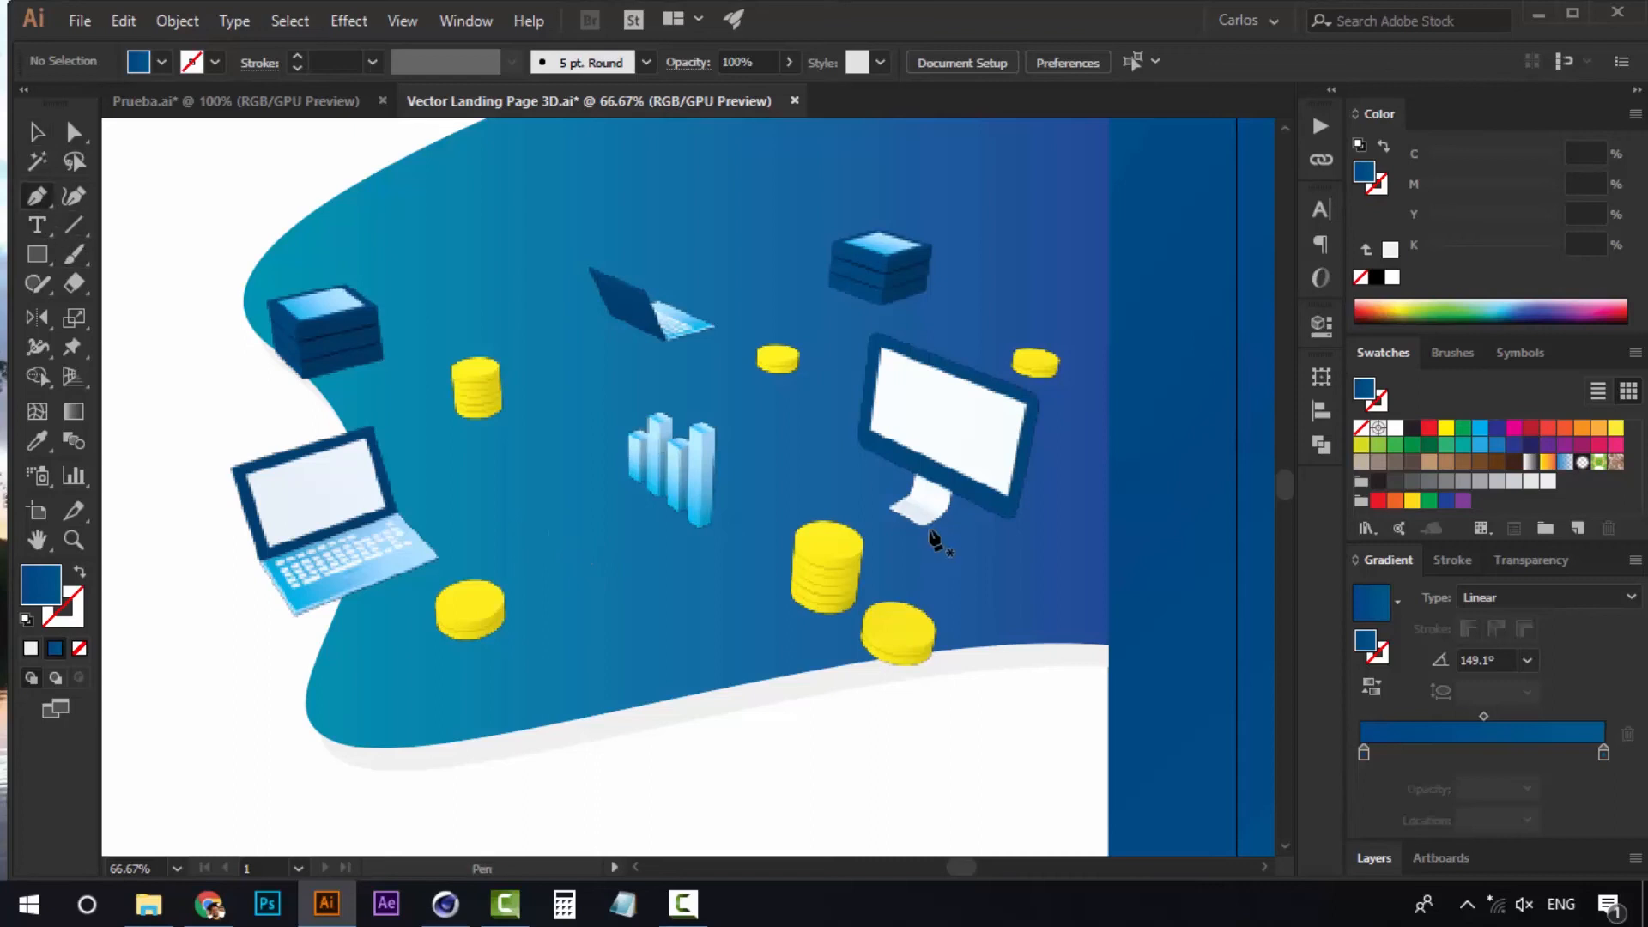
scroll(859, 515, up, 2)
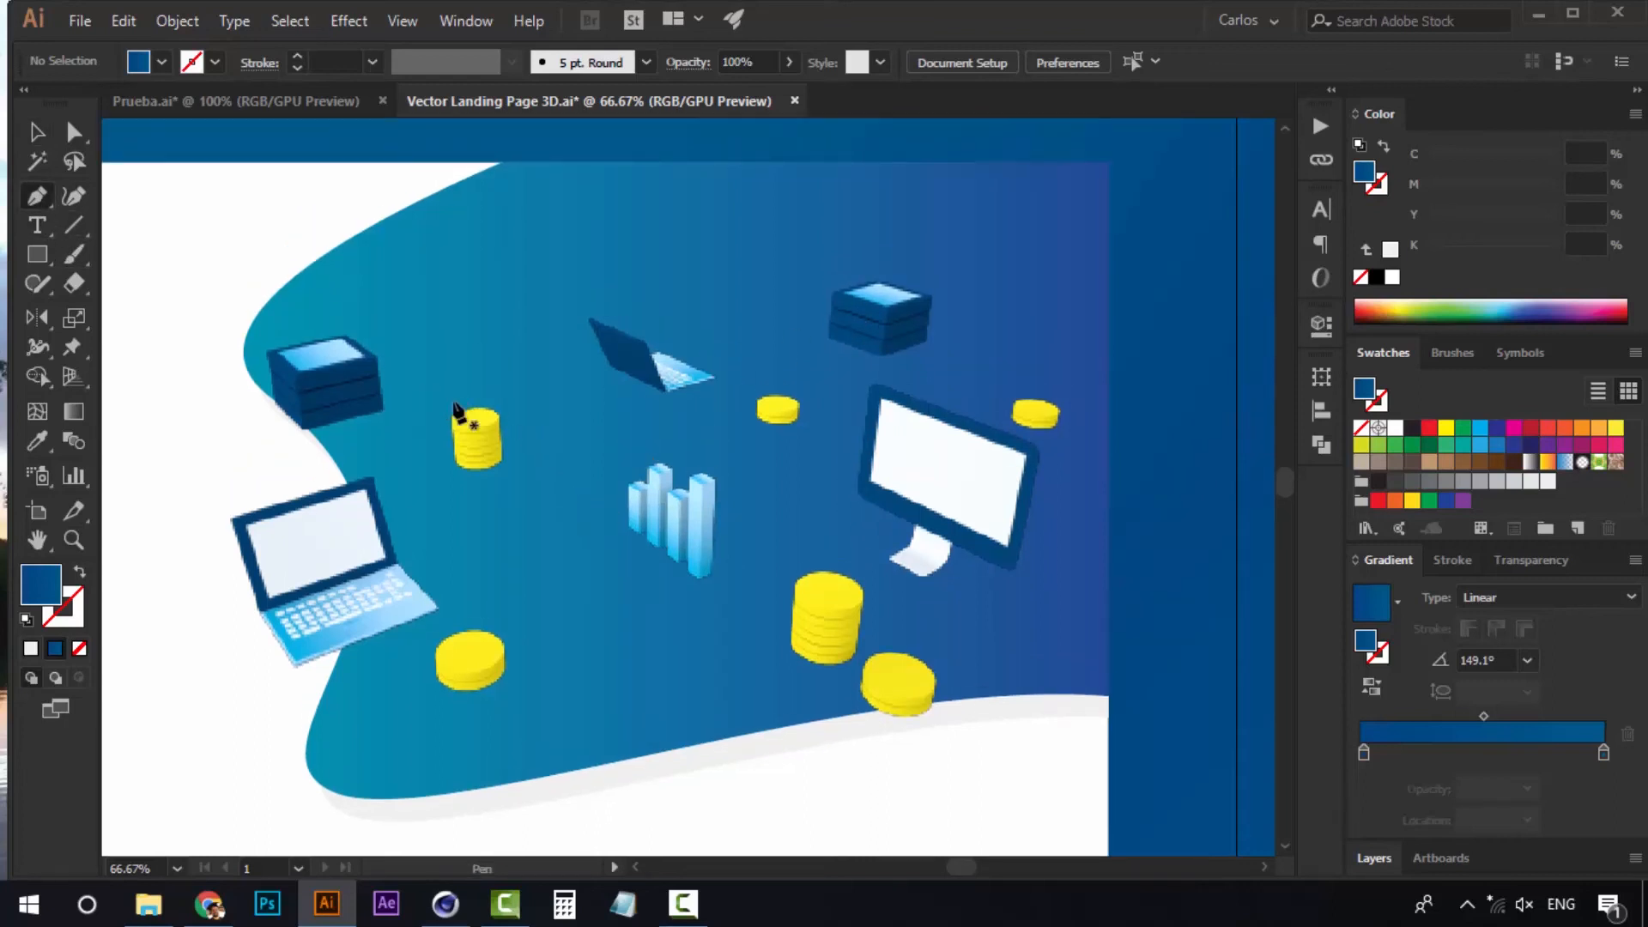
click(391, 385)
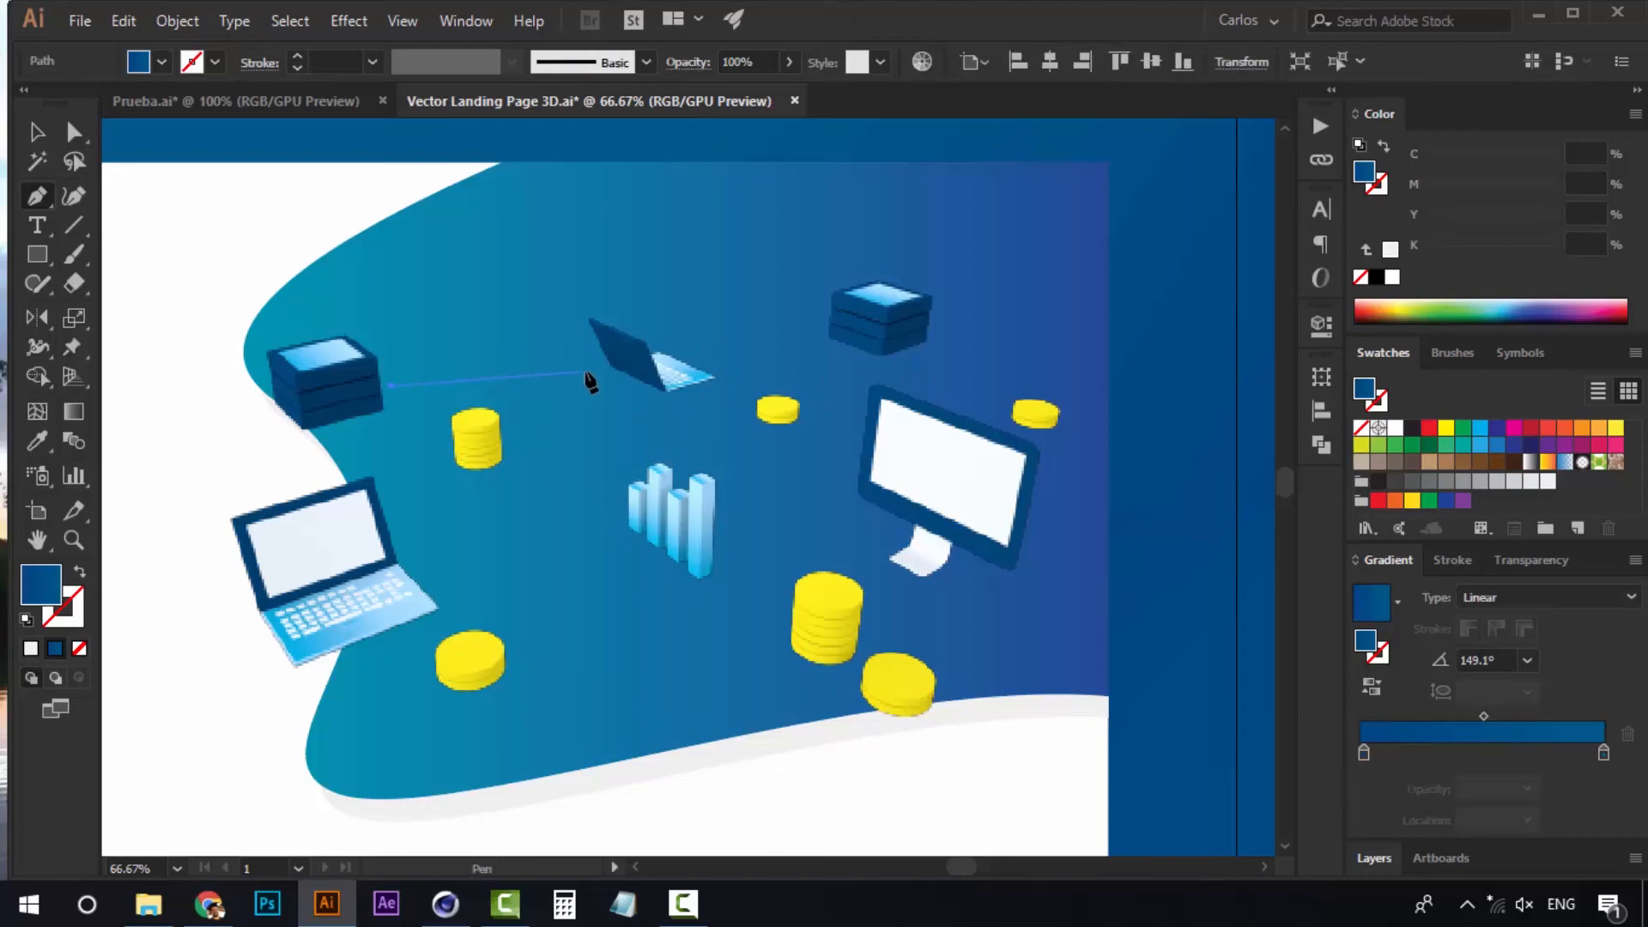
click(590, 381)
key(ctrl+plus)
key(ctrl+plus)
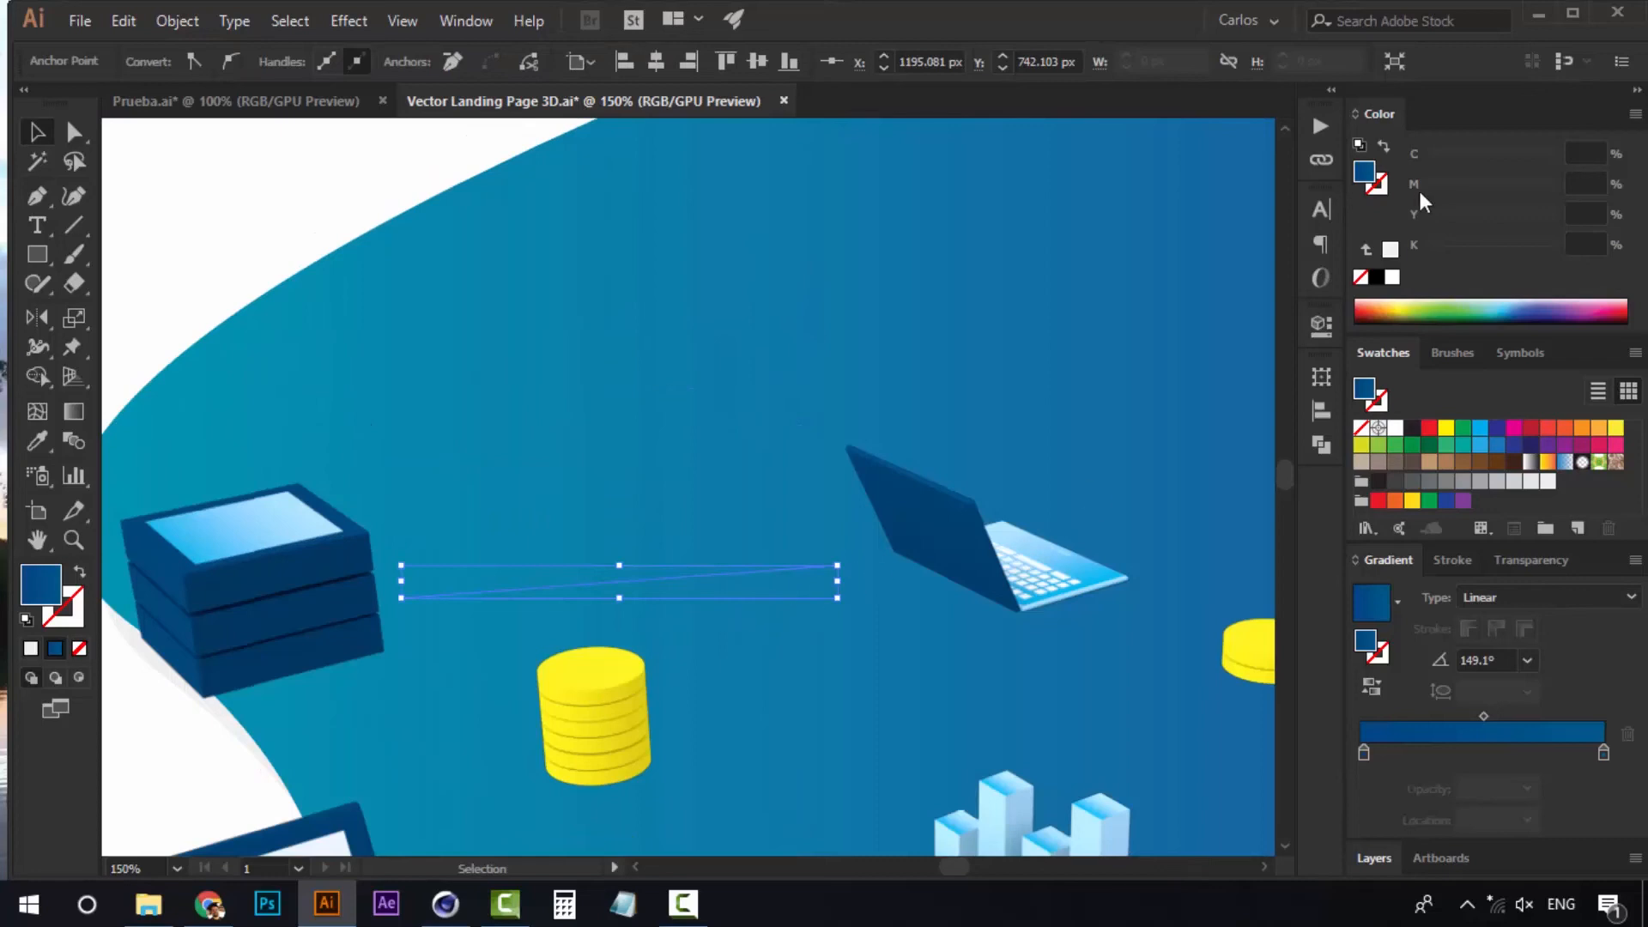
key(Delete)
key(Delete)
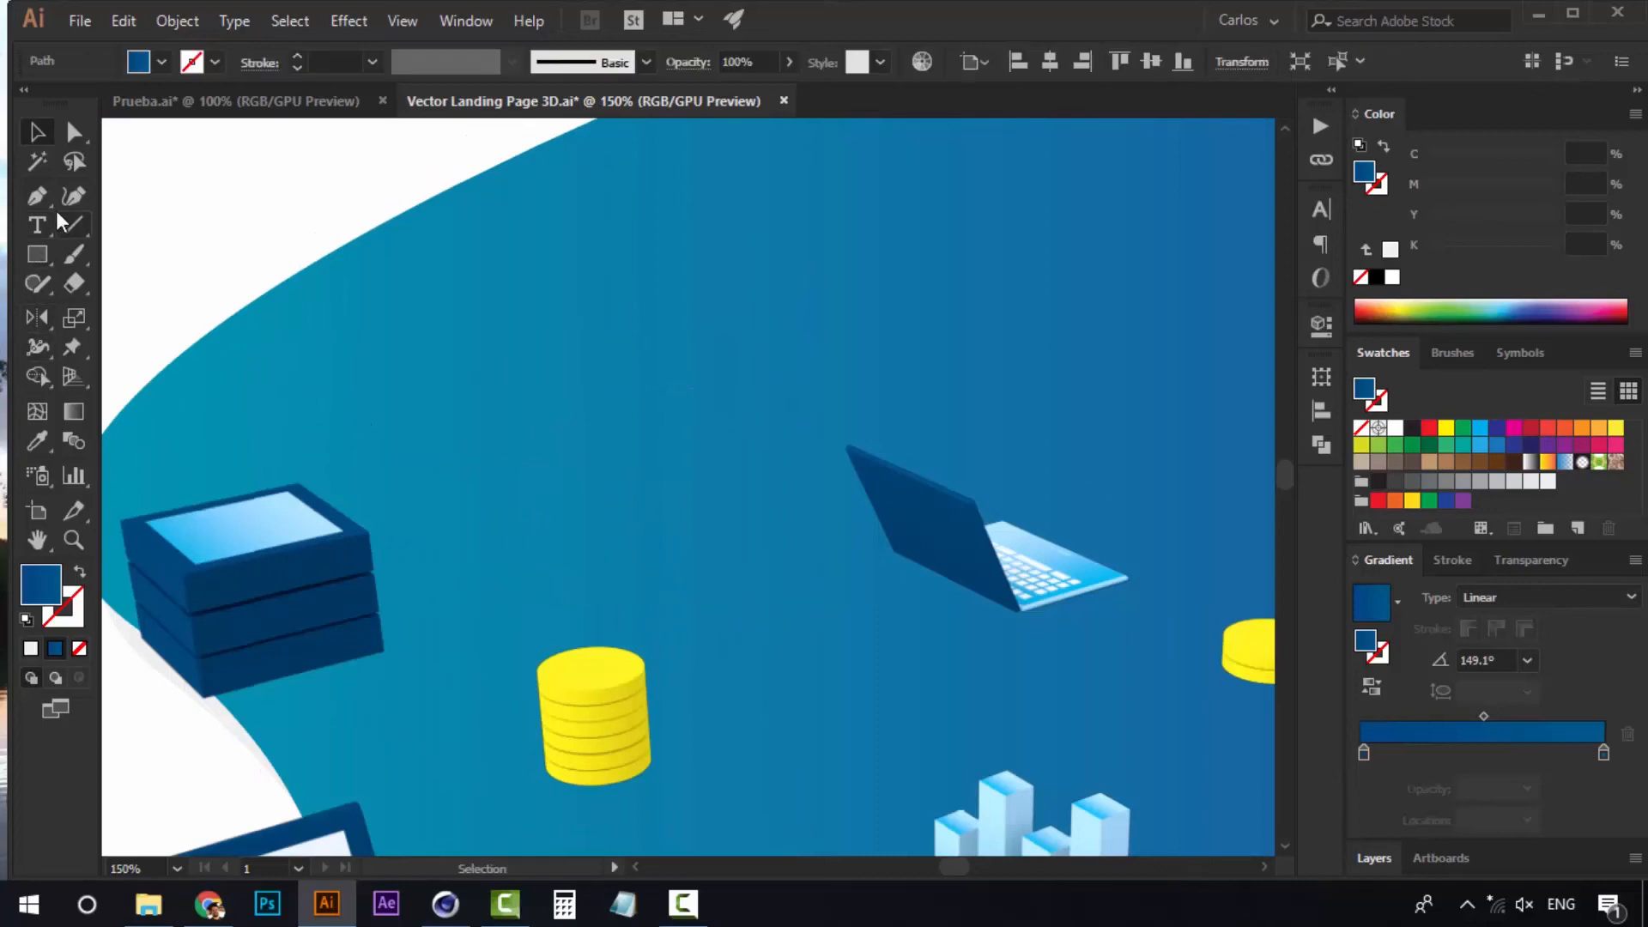
Draw a straight Pen tool path from beside the left server stack to the small laptop's back
click(41, 199)
click(460, 580)
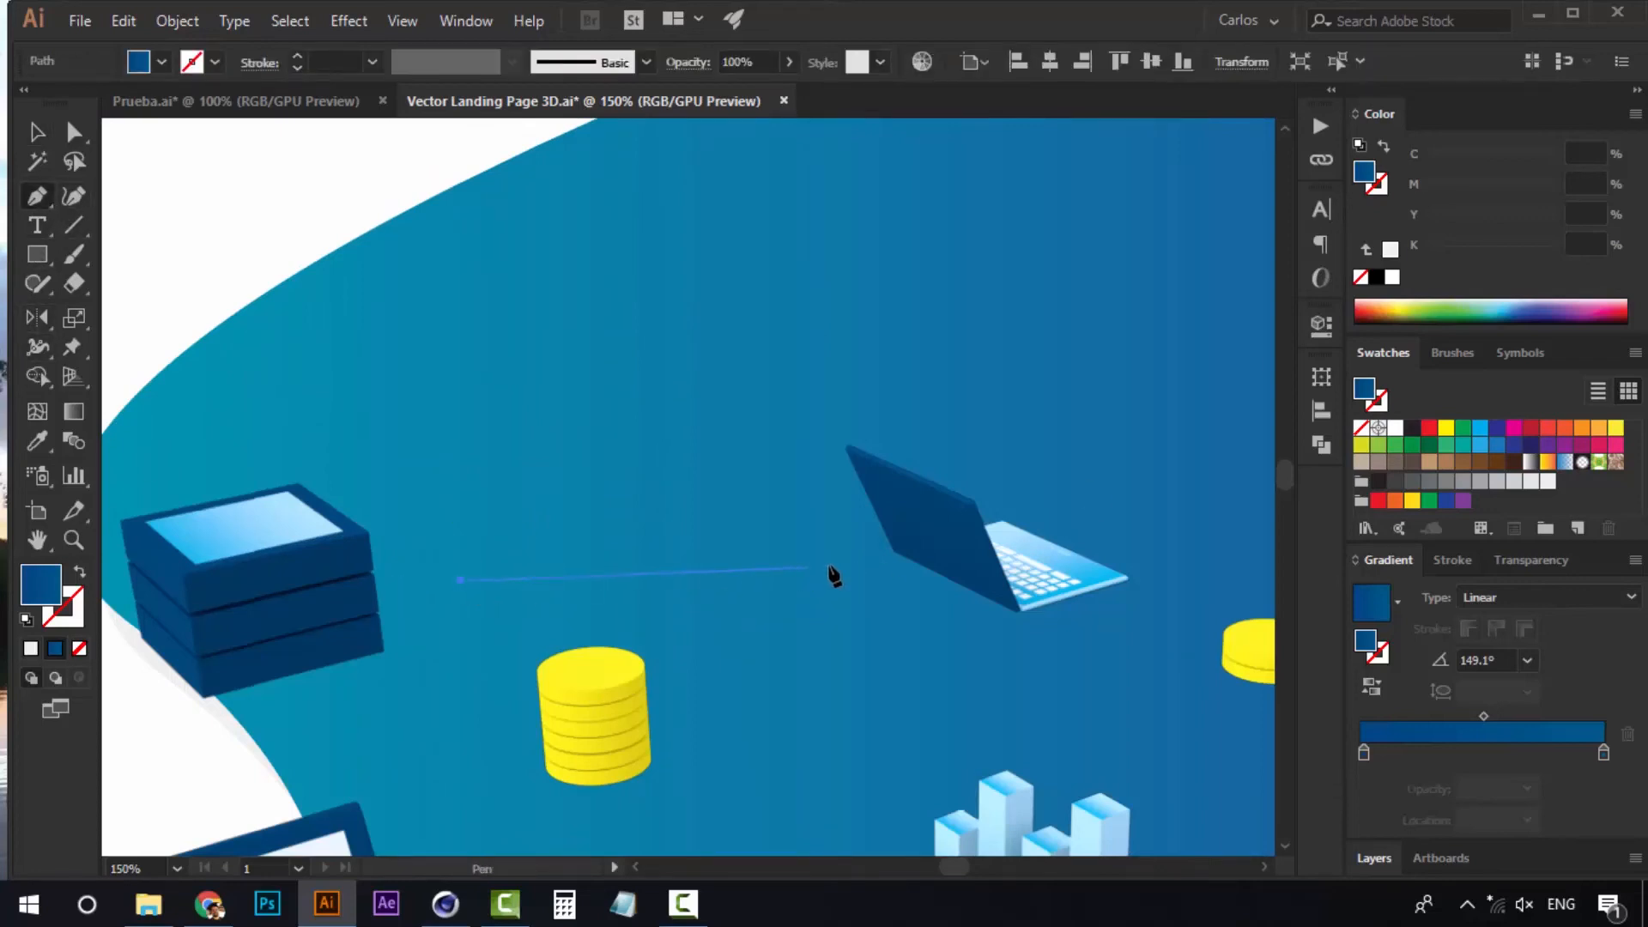
click(815, 564)
key(v)
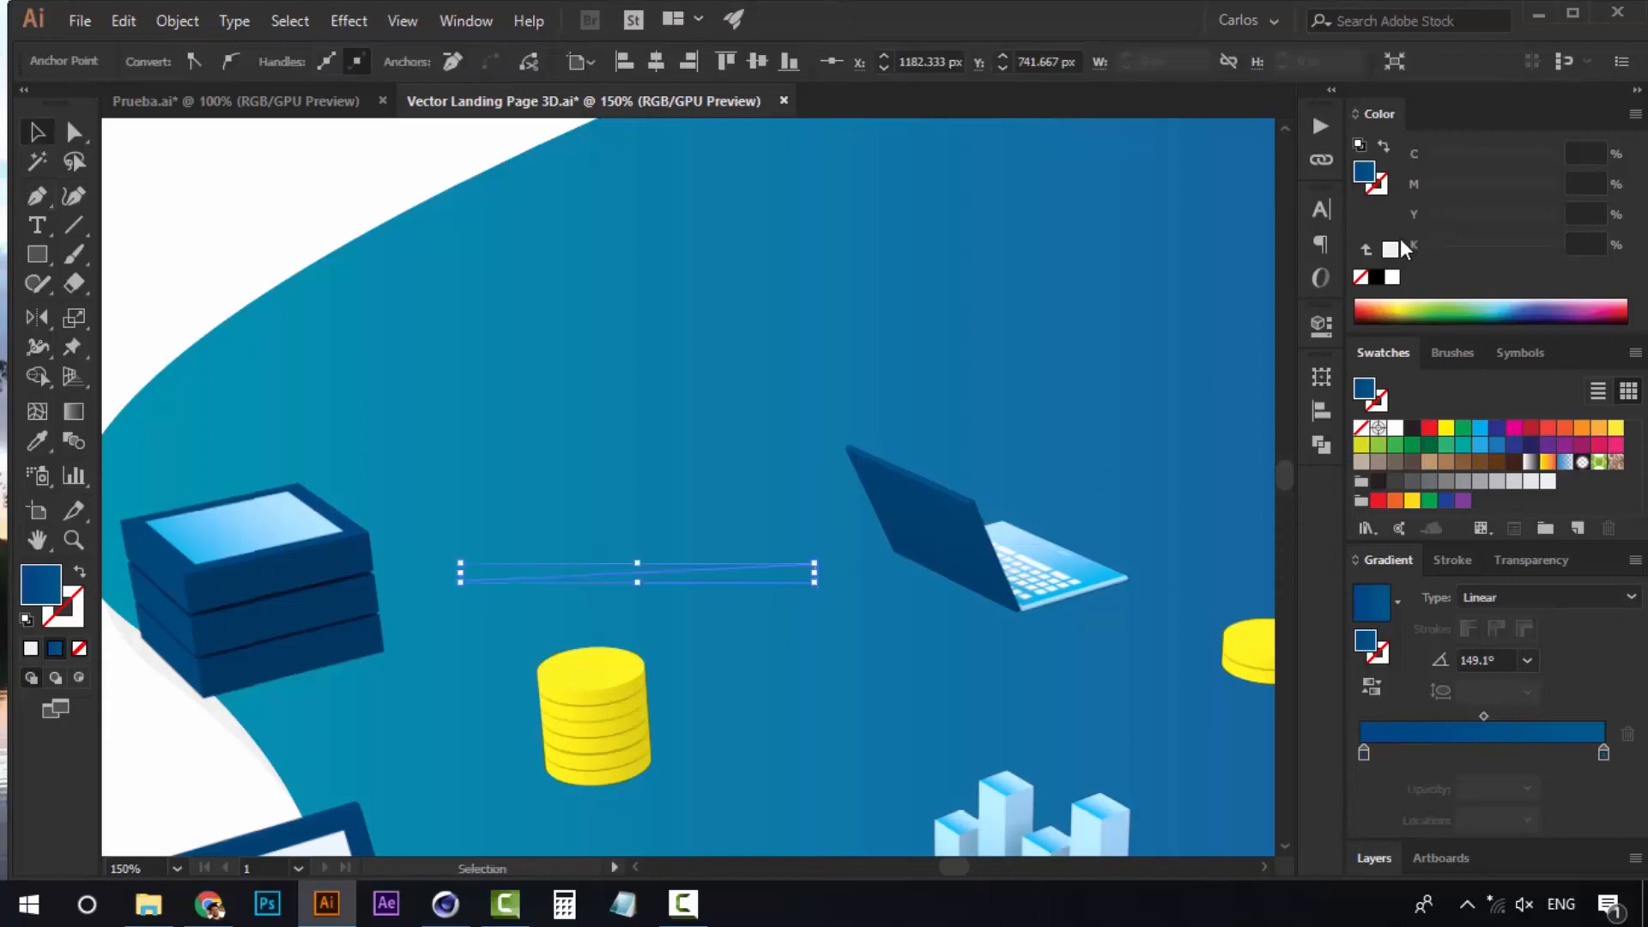
Give the connecting line no fill and a light blue stroke with a weight of 9 pt
click(1385, 148)
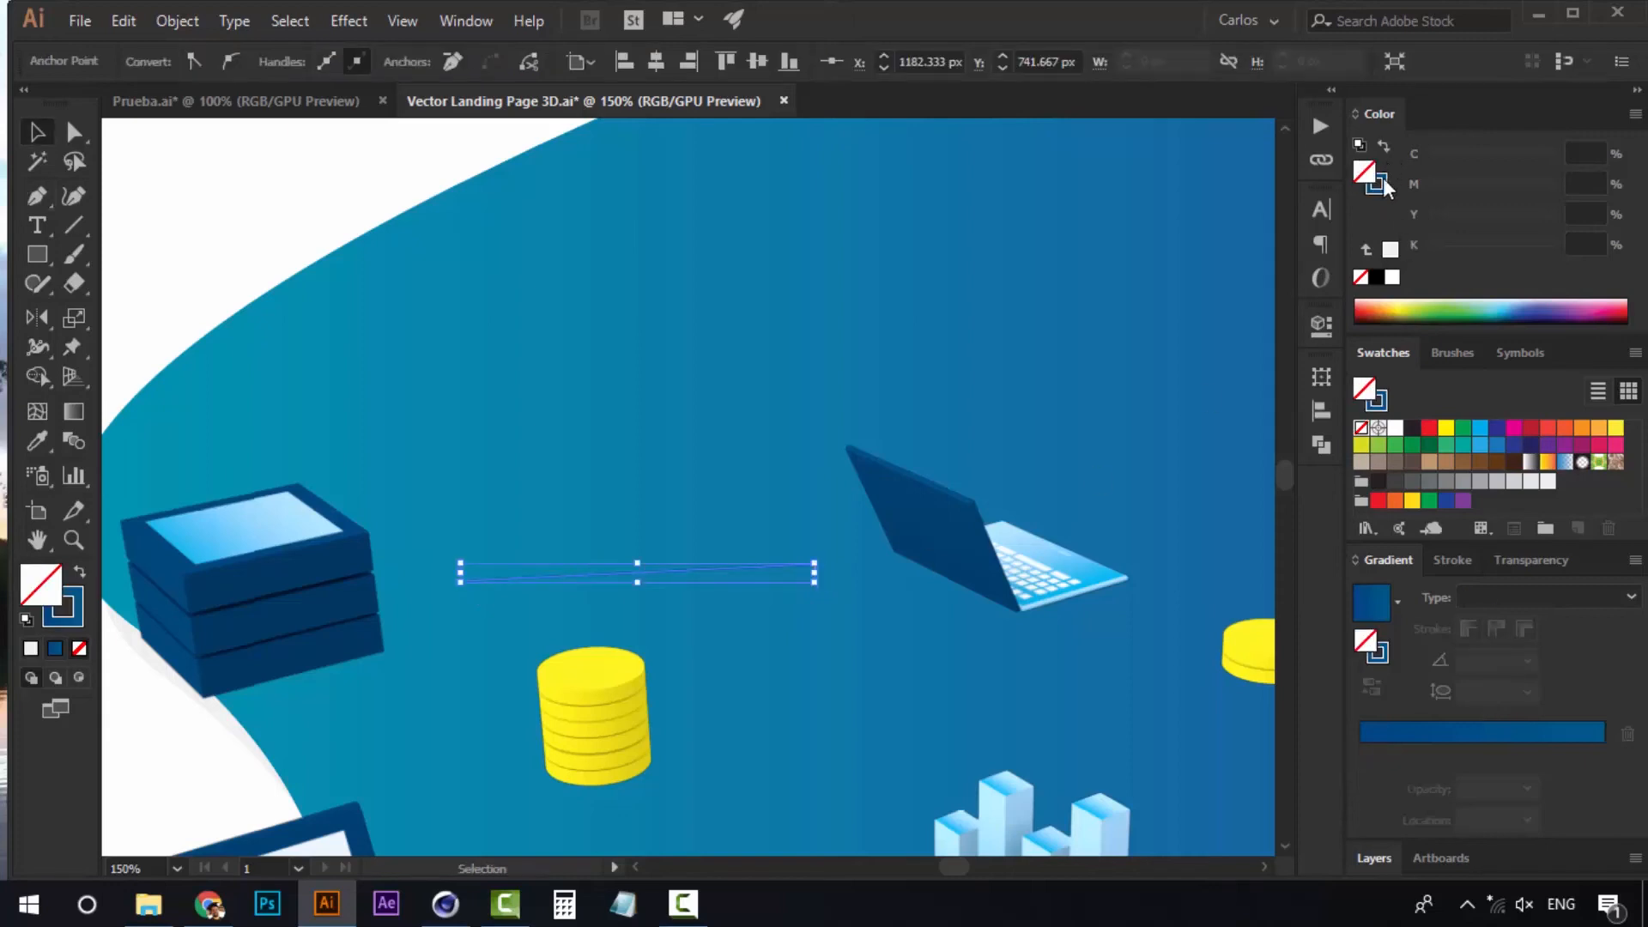
click(1483, 444)
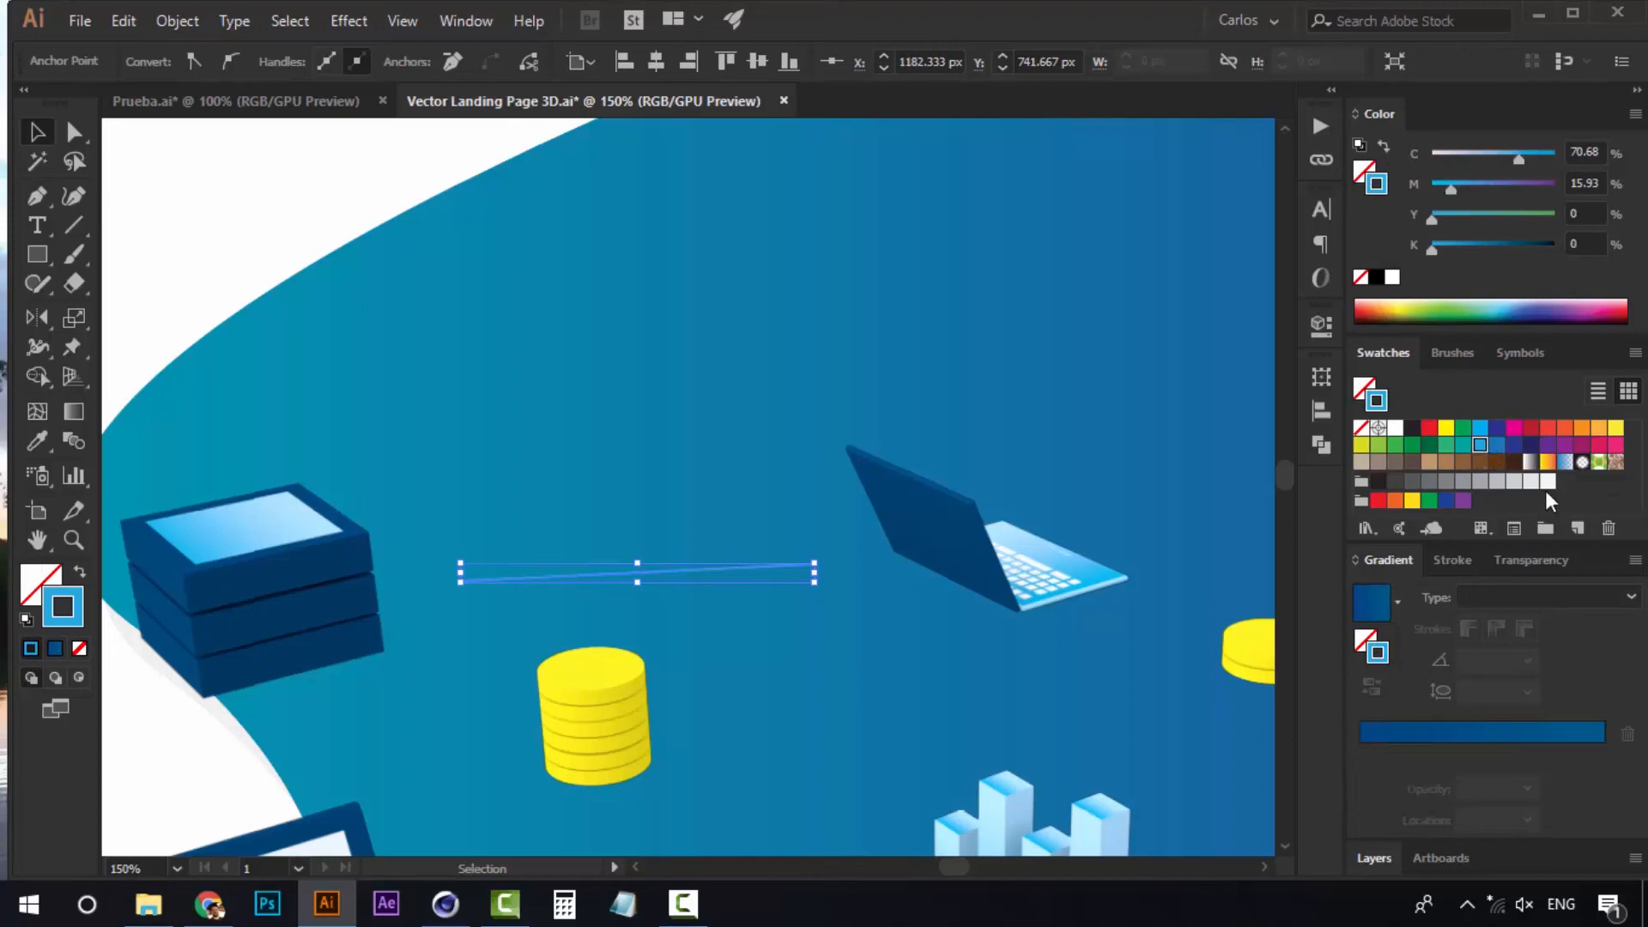
click(1448, 562)
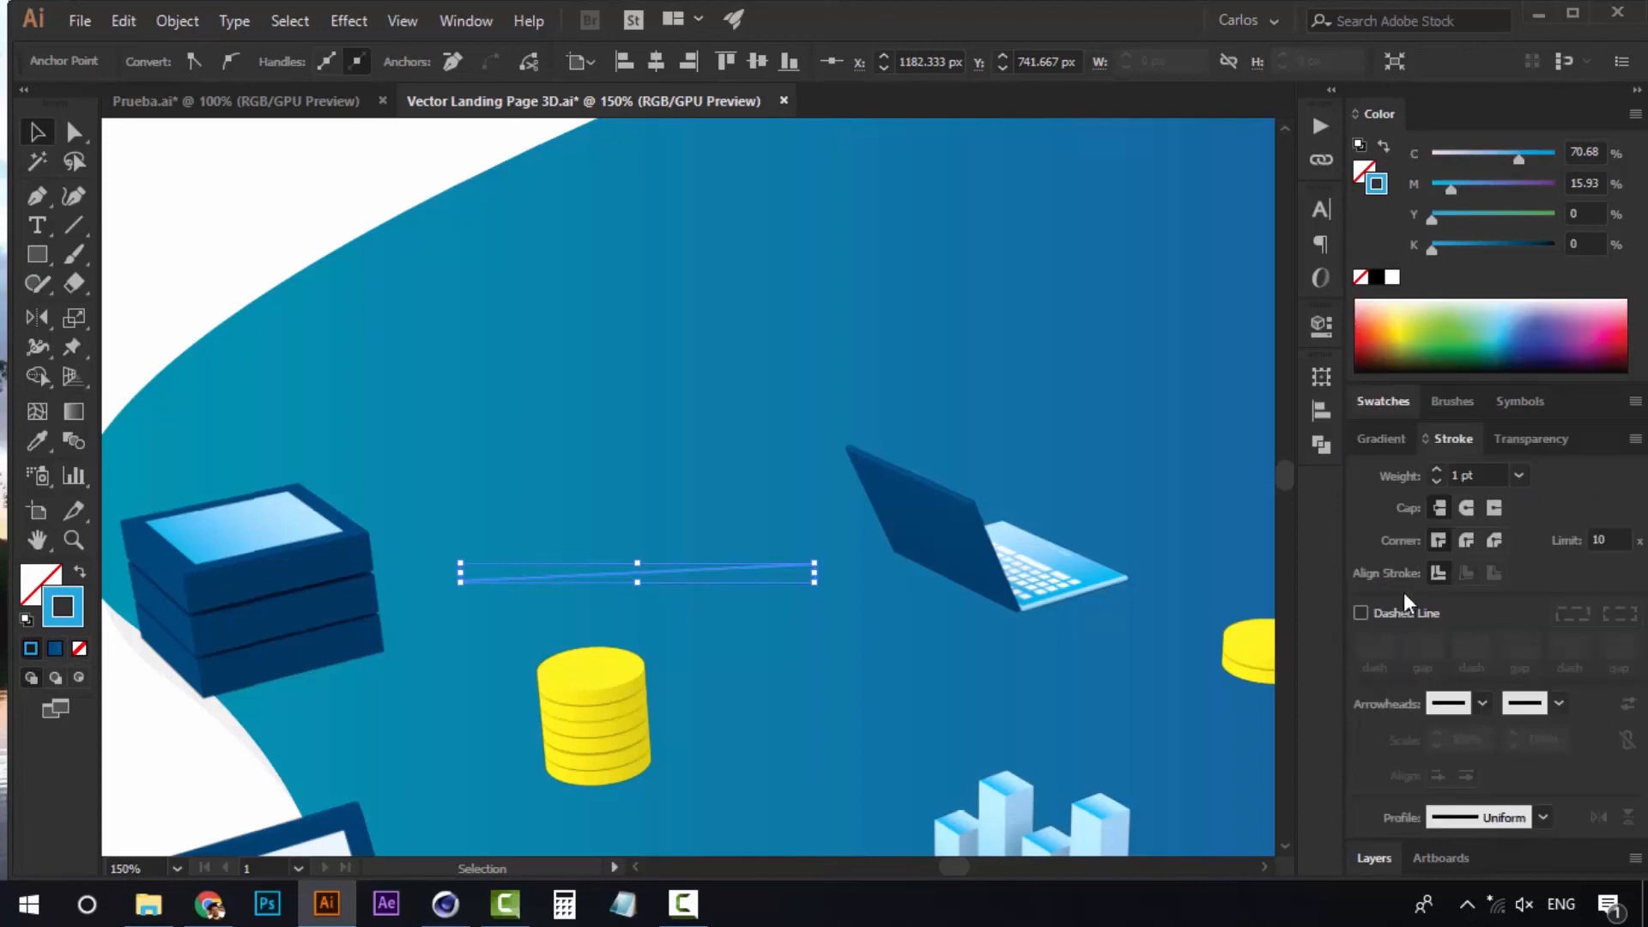
click(1436, 471)
click(1436, 472)
click(1436, 471)
click(1436, 471)
click(1436, 472)
click(1436, 472)
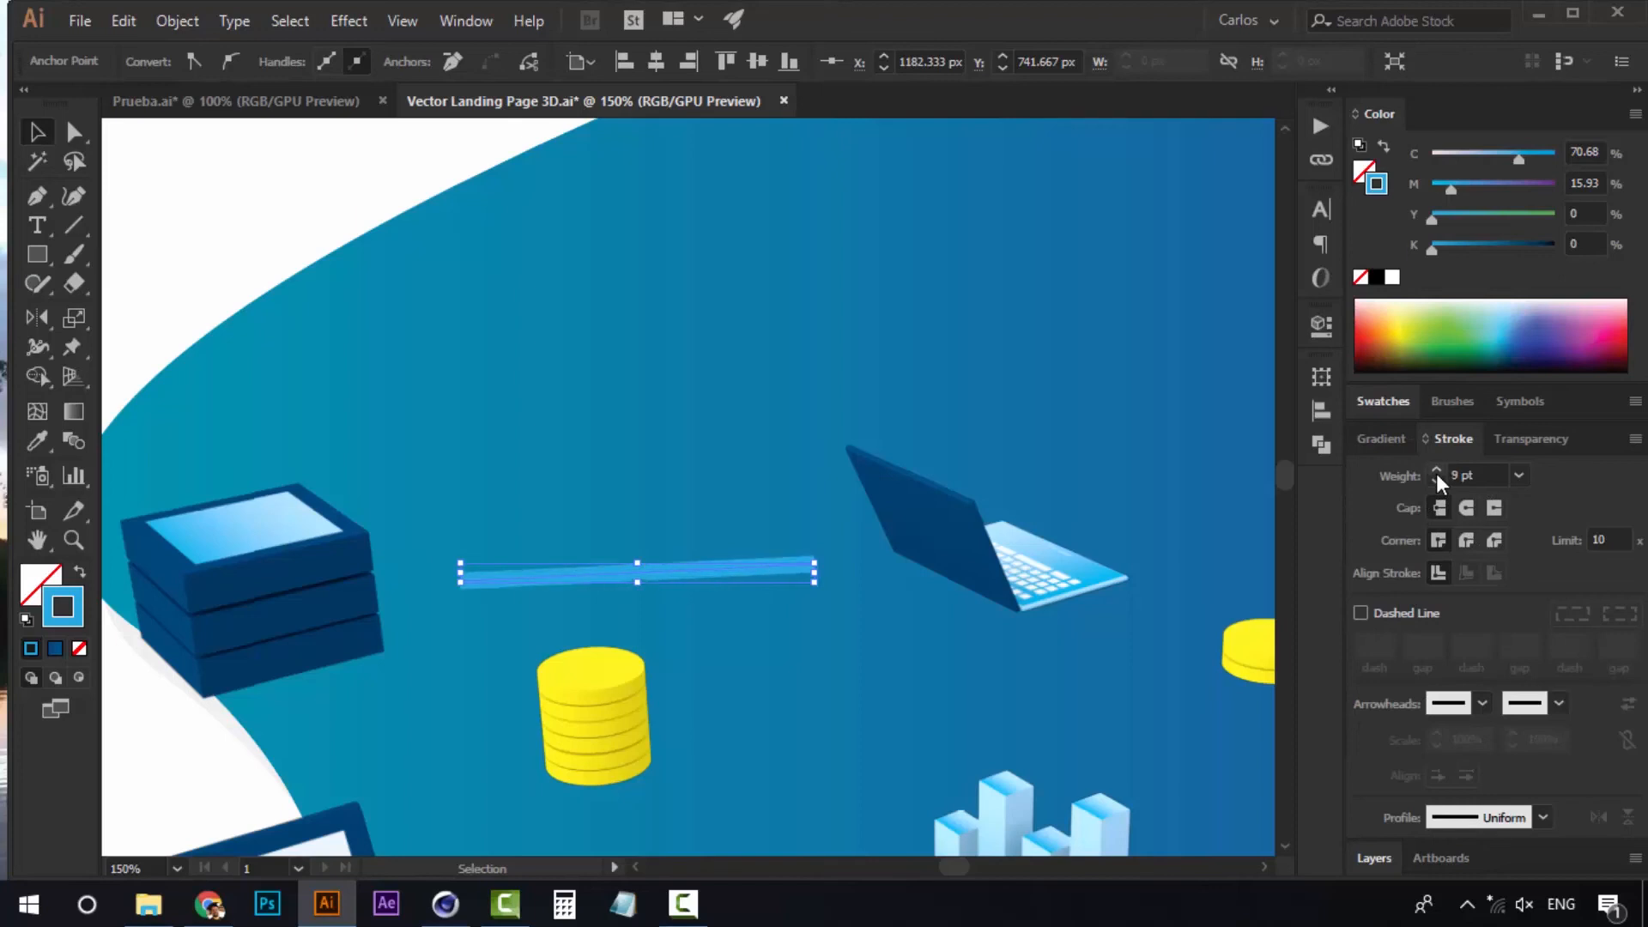
click(1436, 472)
click(1436, 471)
Draw a small light blue ellipse without stroke on the line's server end and copy it to the laptop end
drag(51, 255, 137, 312)
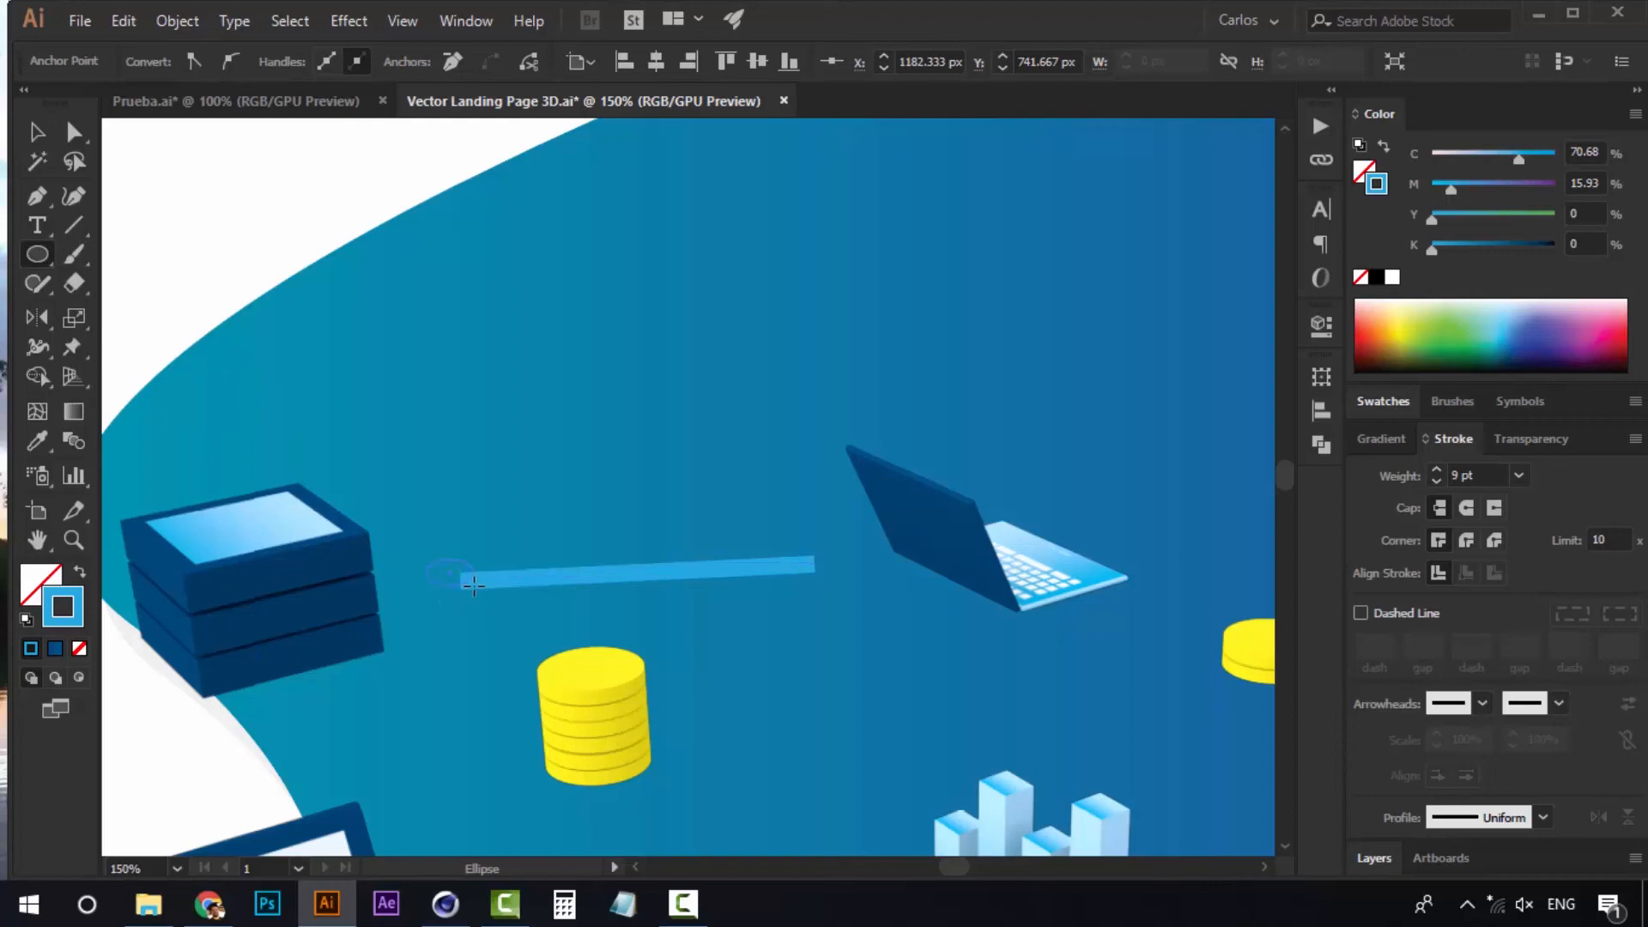
drag(476, 586, 478, 589)
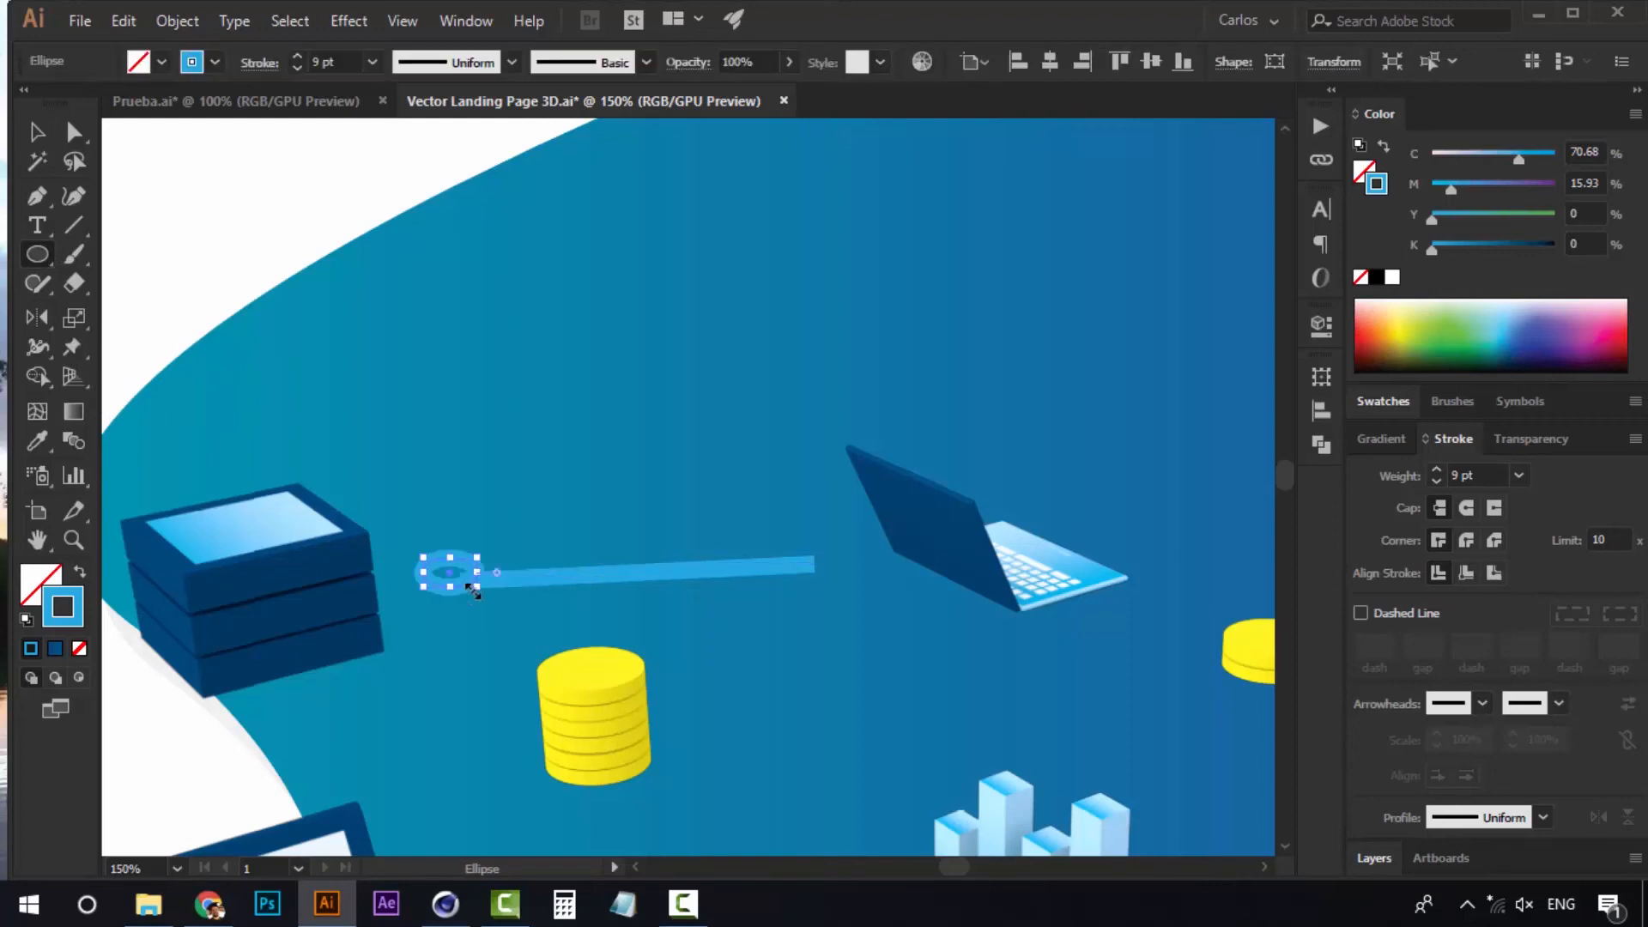
click(81, 574)
key(v)
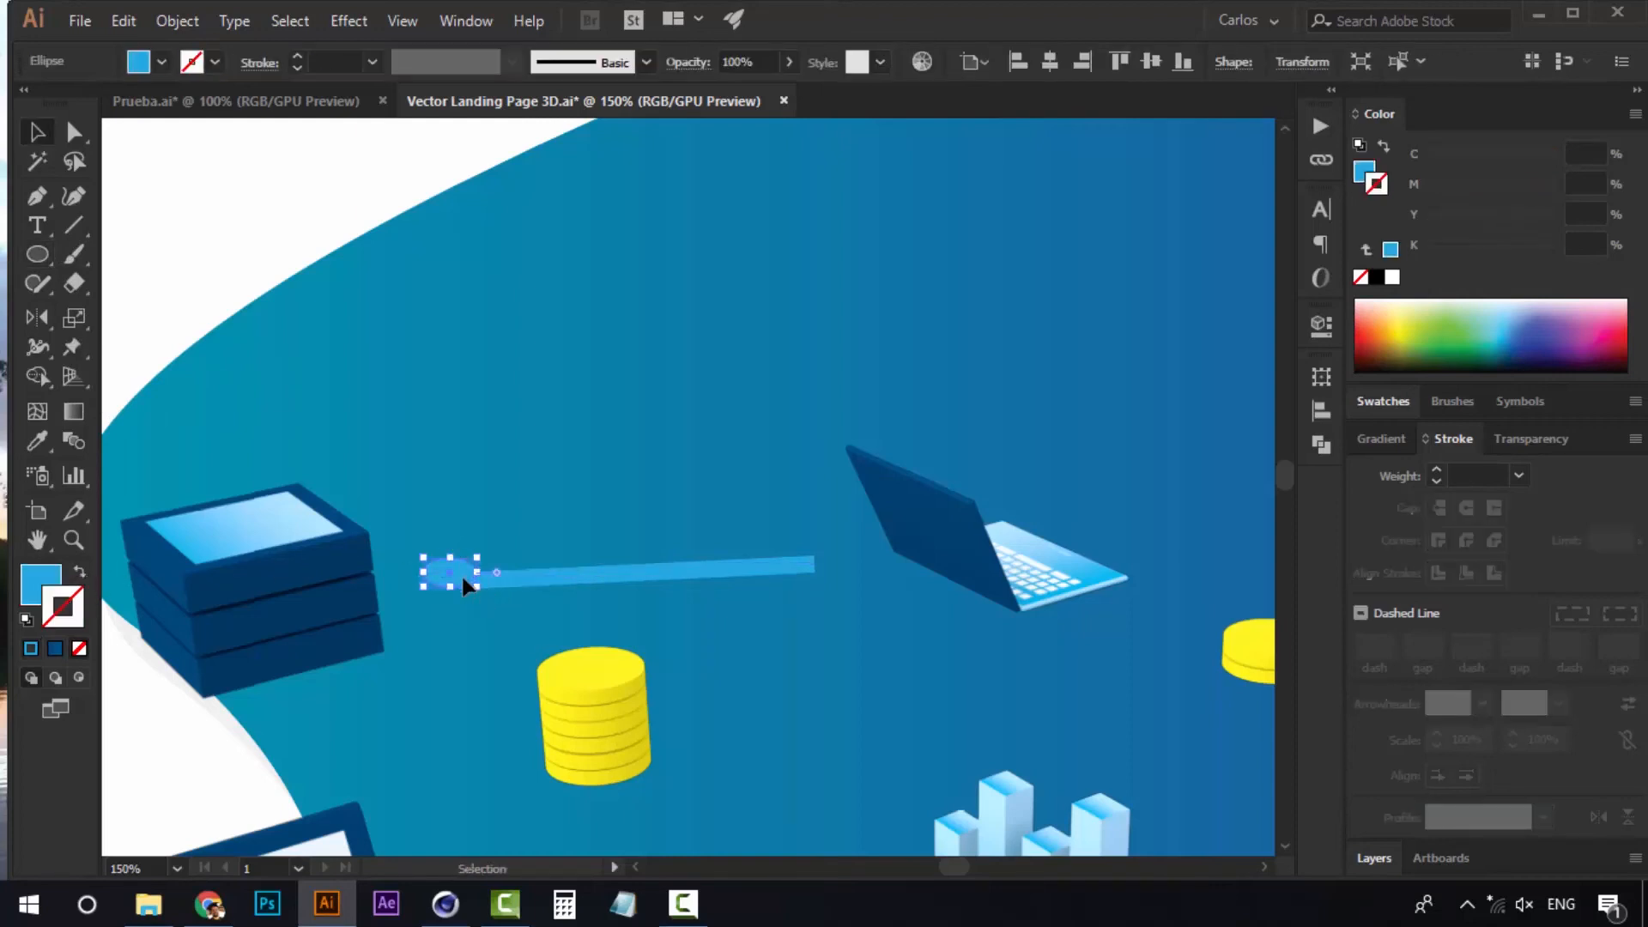
drag(474, 575, 825, 558)
click(341, 195)
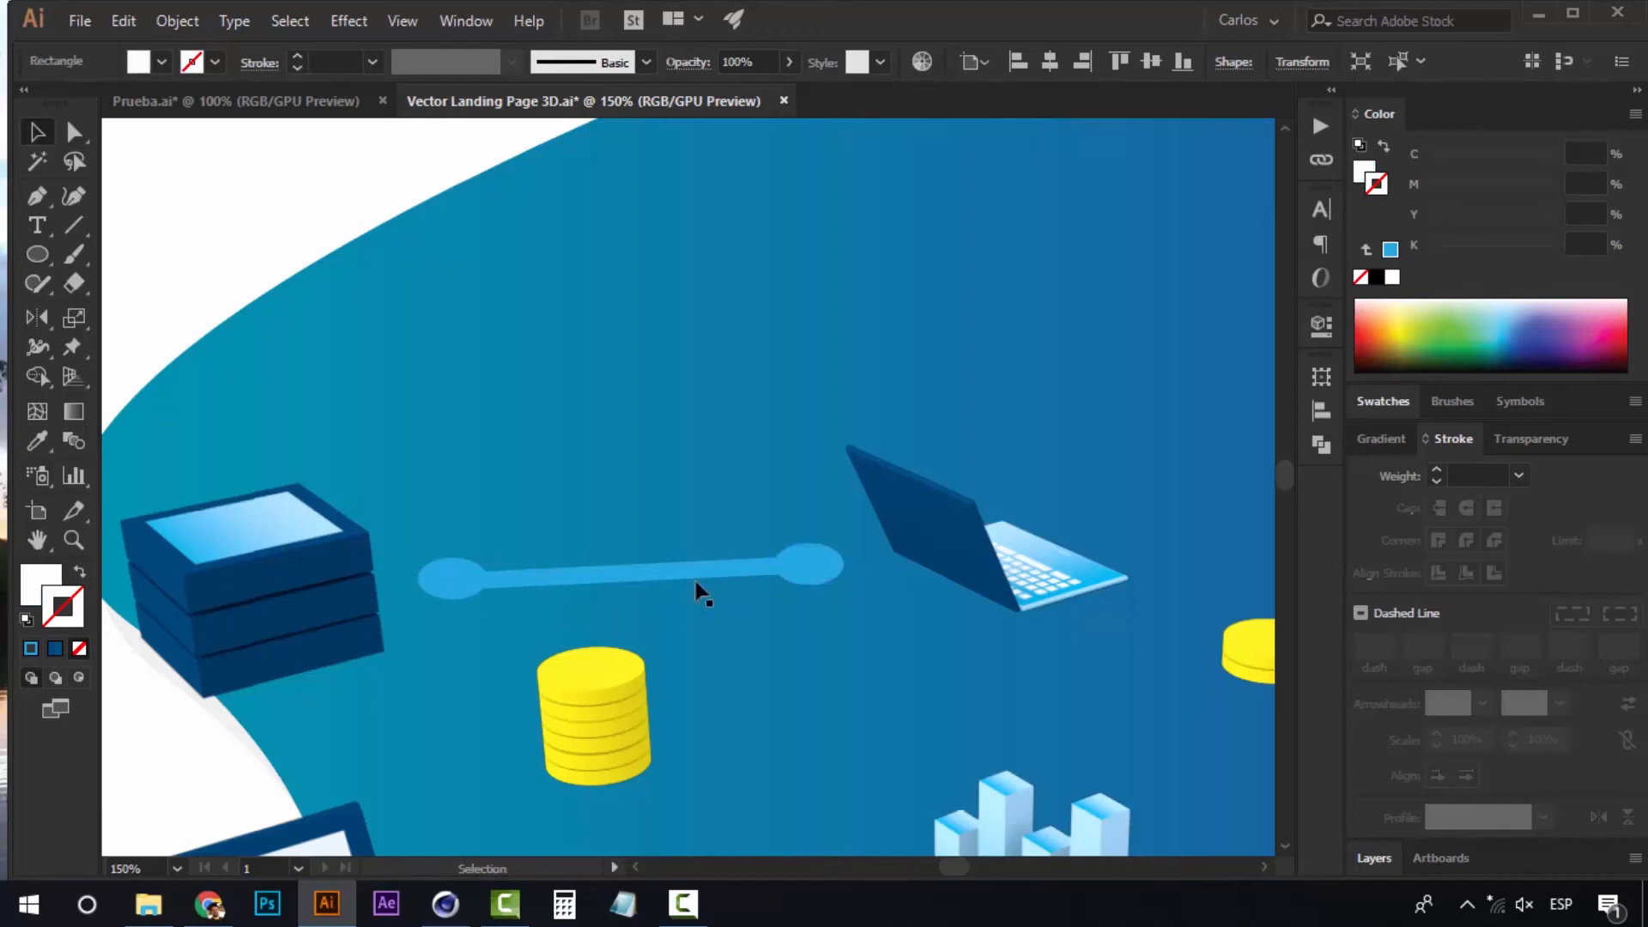